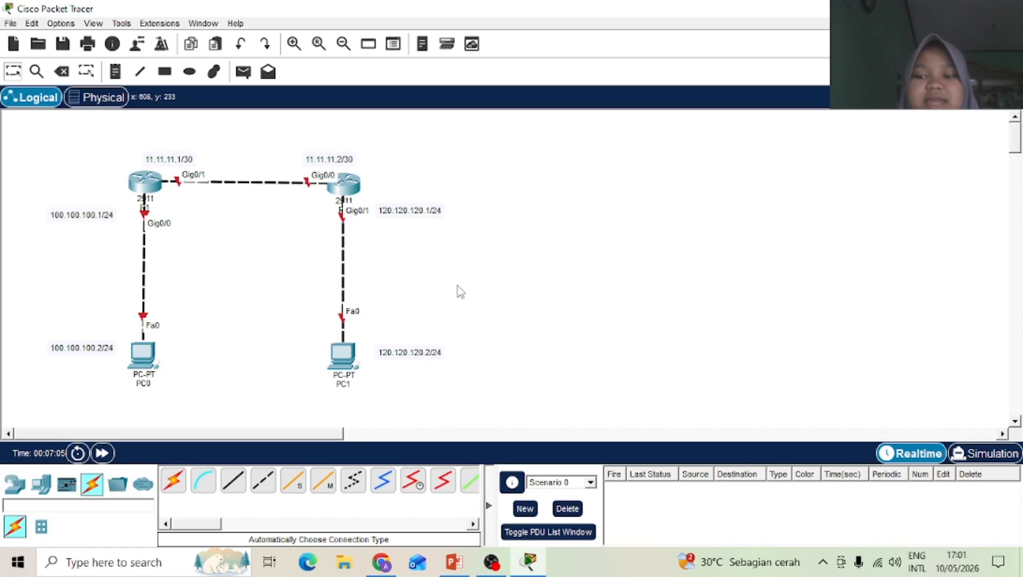
Step: Open router R1's command line and decline the initial configuration dialog
left_click(153, 192)
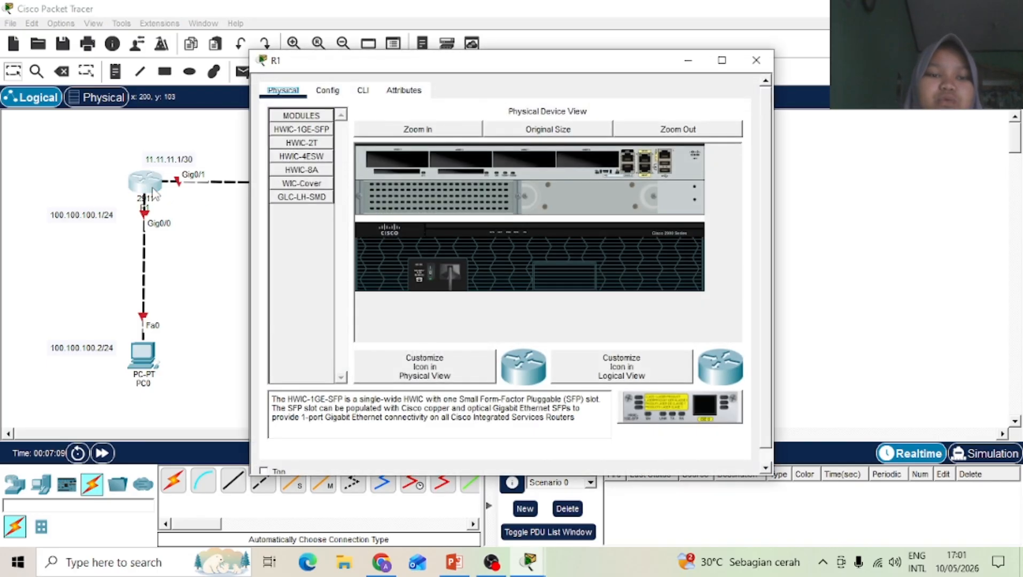
left_click(363, 91)
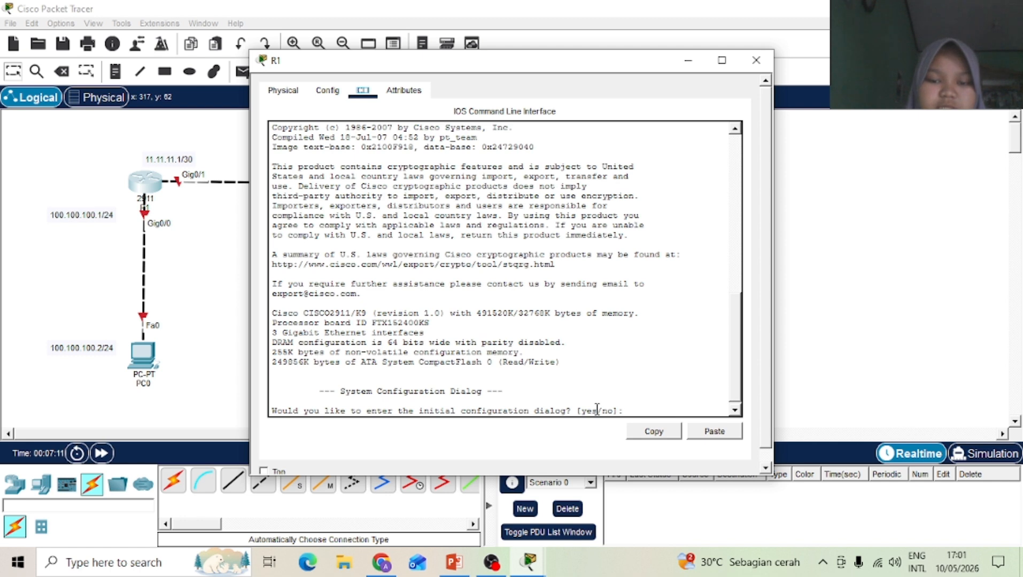
left_click(629, 411)
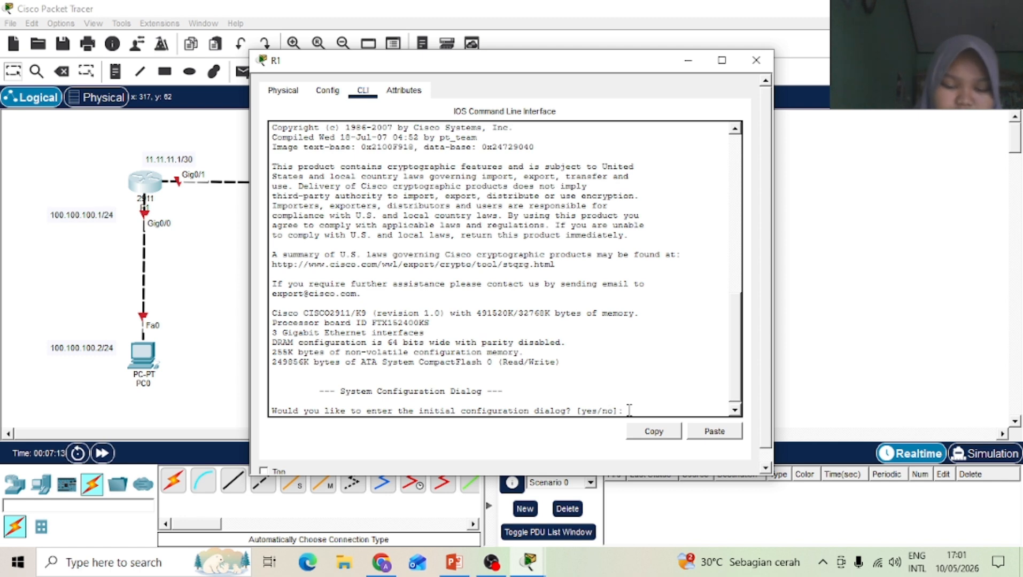
type("n")
key("Return")
key("Return")
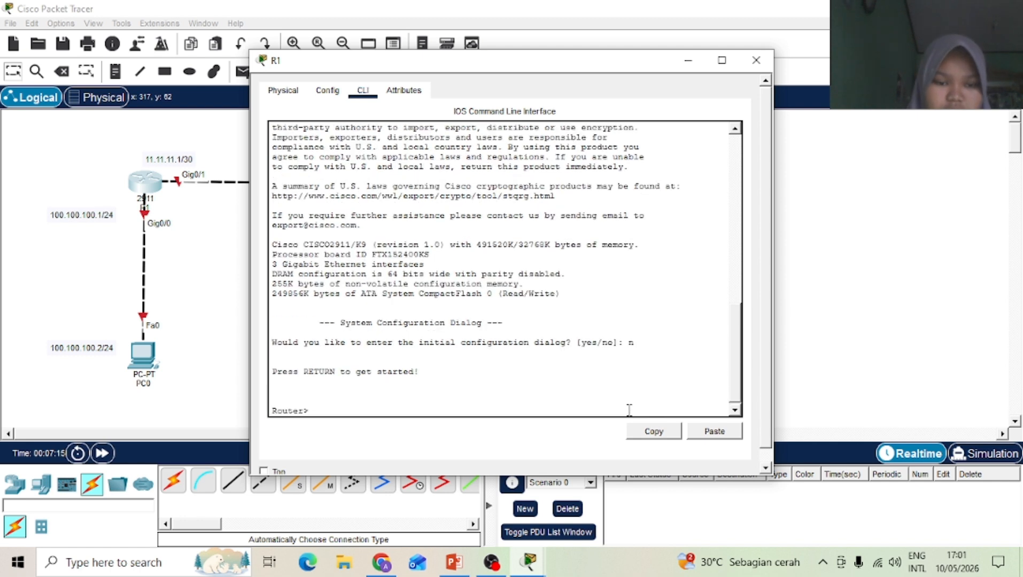
Step: Enter privileged mode and global configuration mode on R1
type("en")
key("Return")
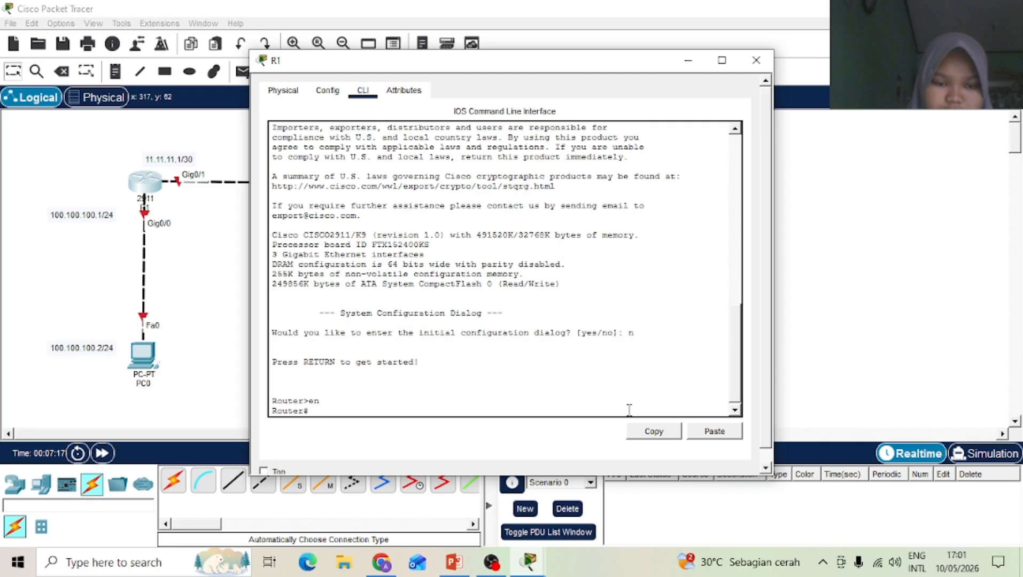
type("conf t")
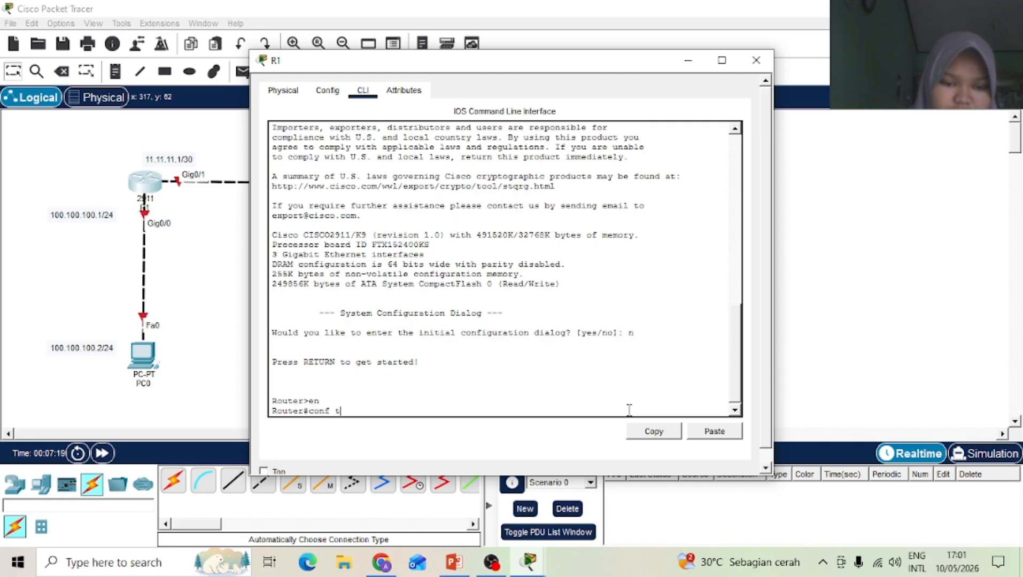
key("Return")
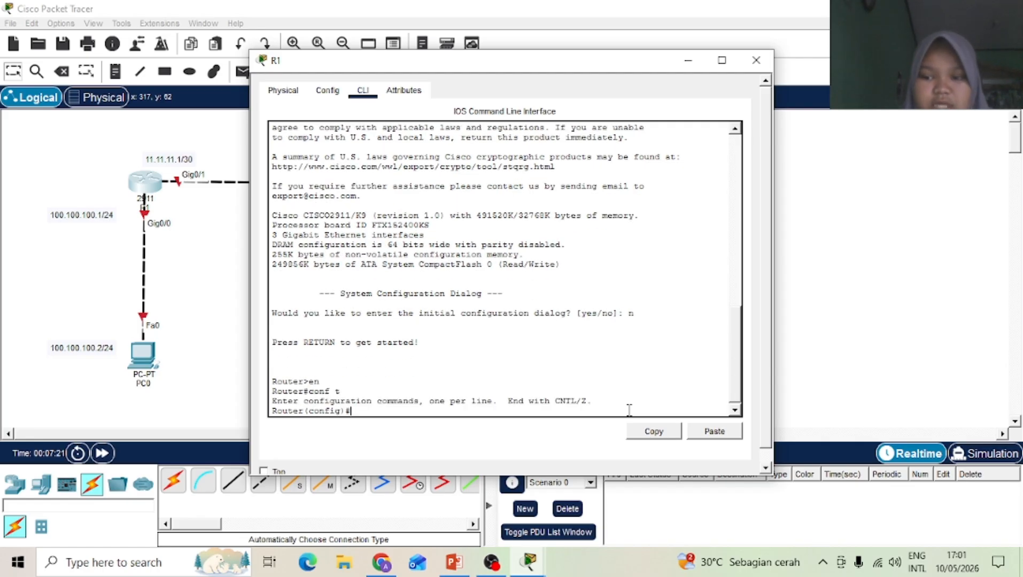
Step: Enter R1's interface g0/0 configuration and enable the interface with no shutdown
type("in")
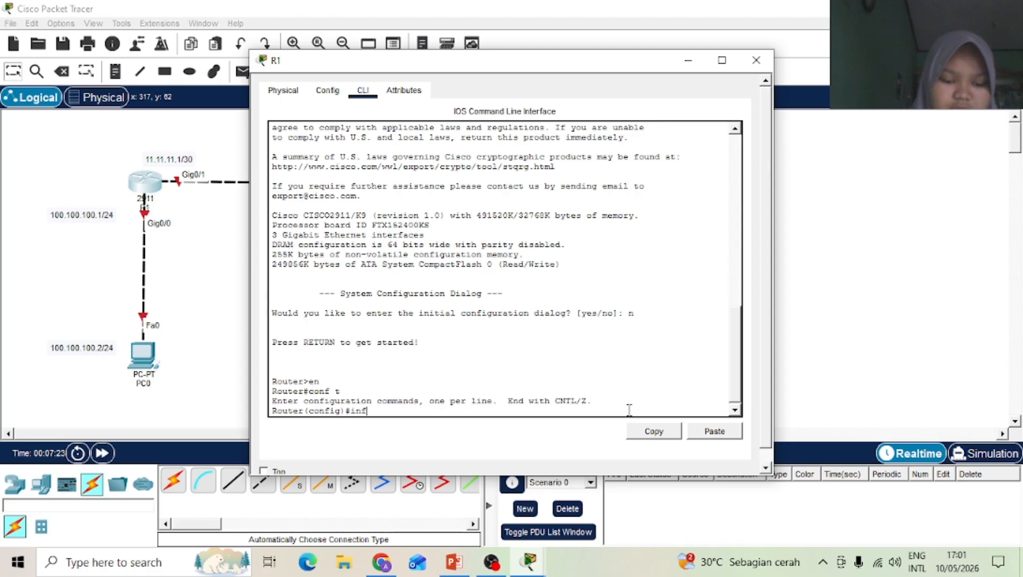
type("t ")
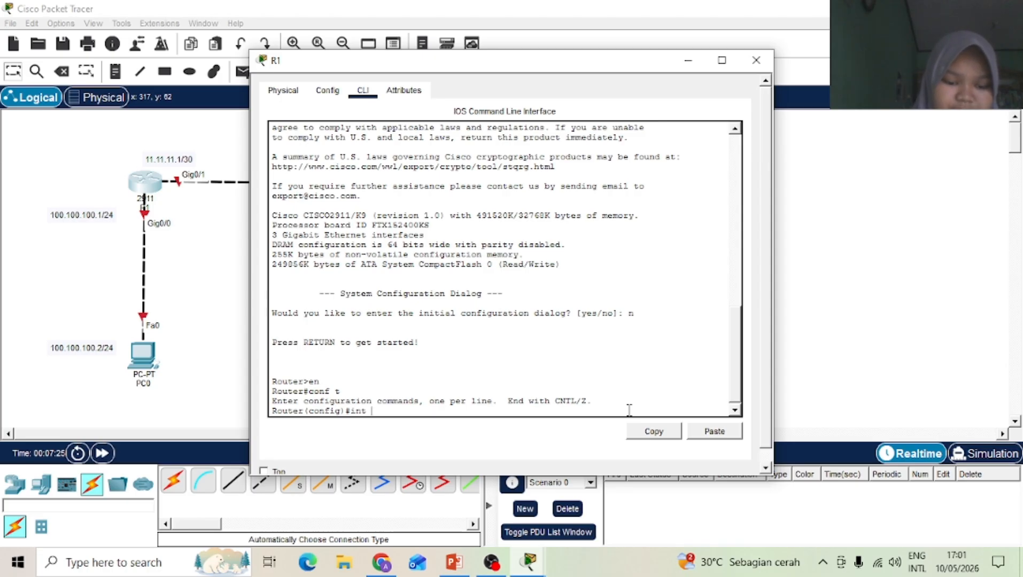
type("g0/0")
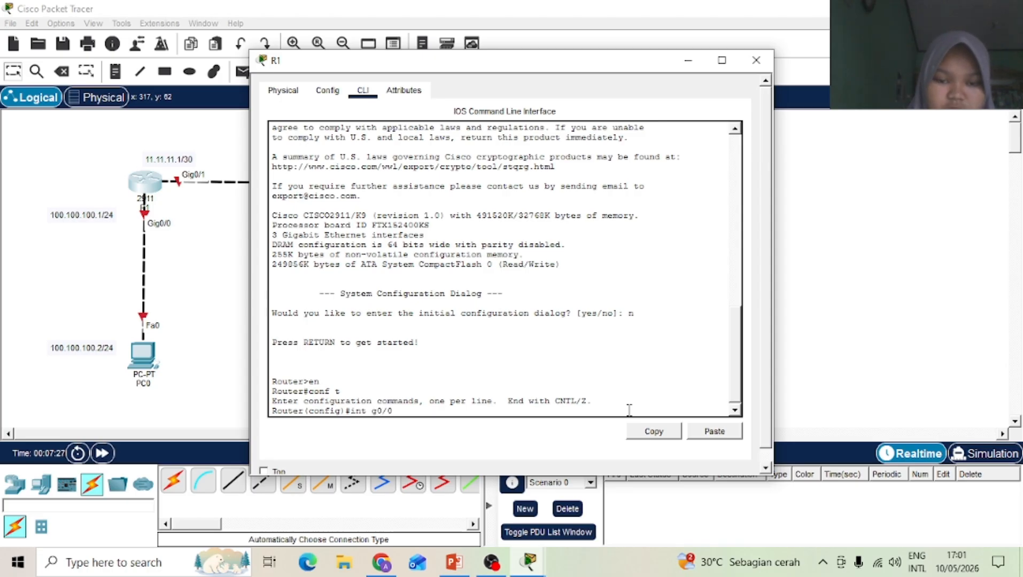
key("Return")
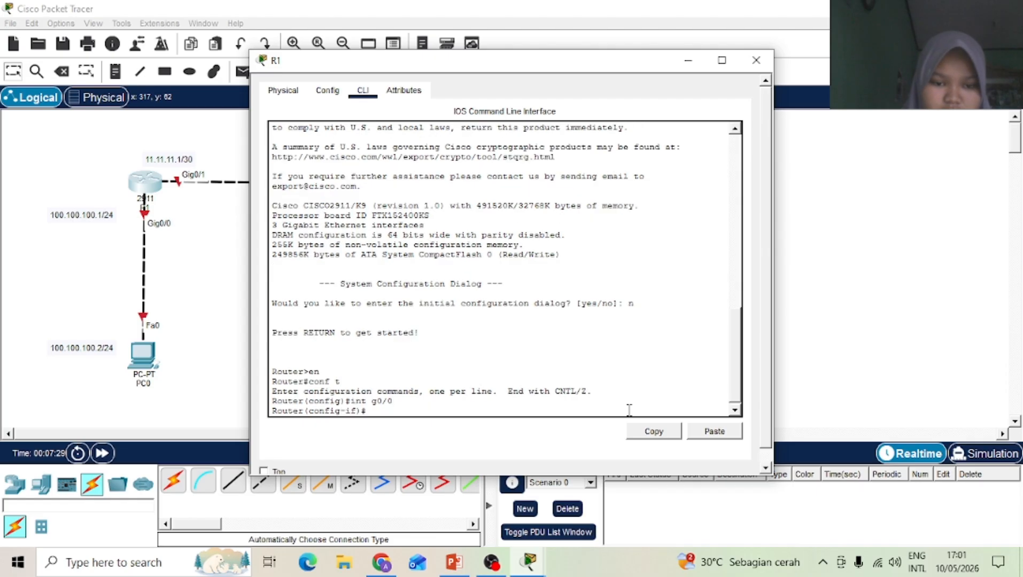
type("no sh")
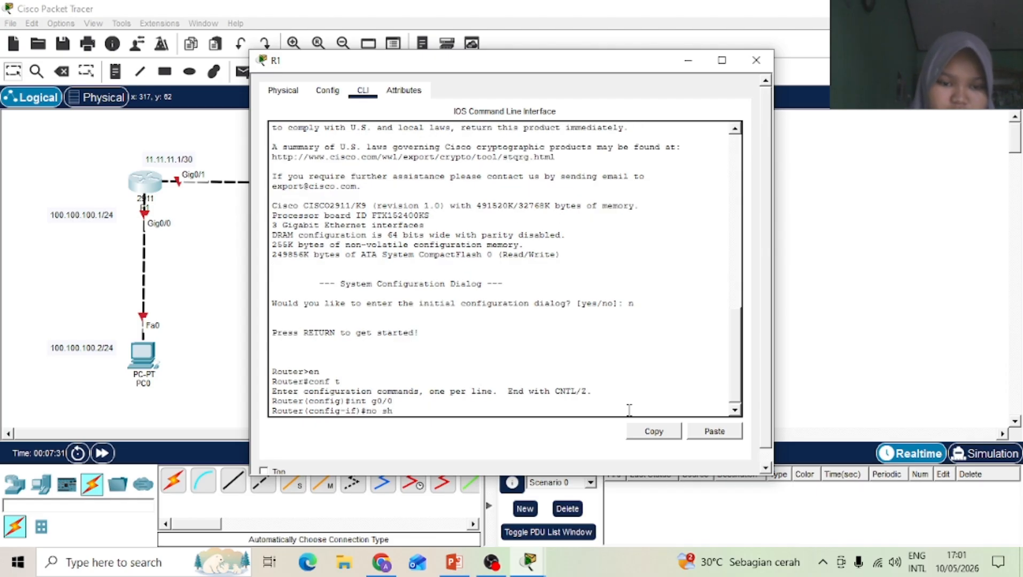
key("Return")
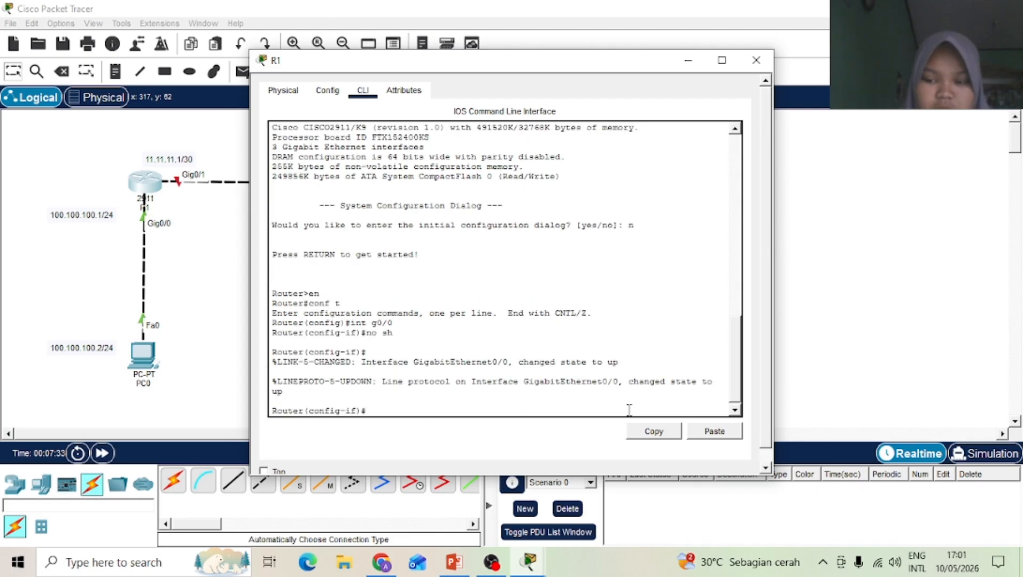
Step: Assign IP address 100.100.100.1 with subnet mask 255.255.255.0 to R1's g0/0 interface
type("ip a")
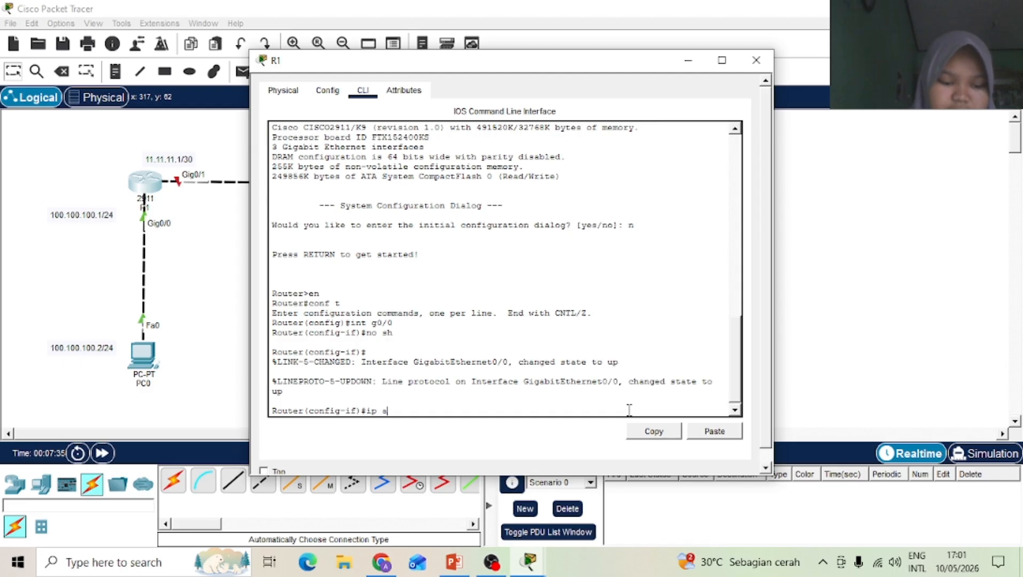
type("ddress ")
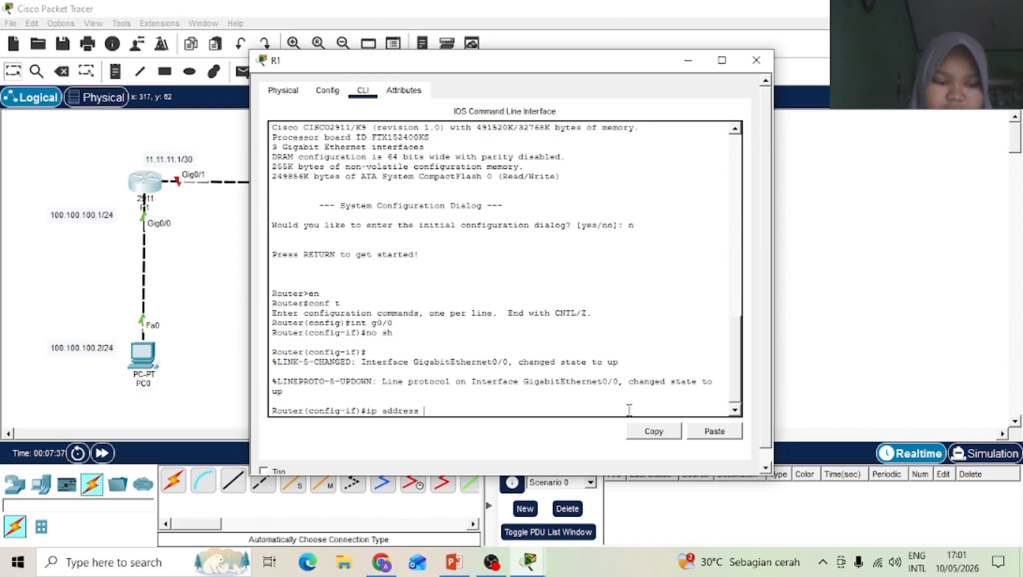
type("100")
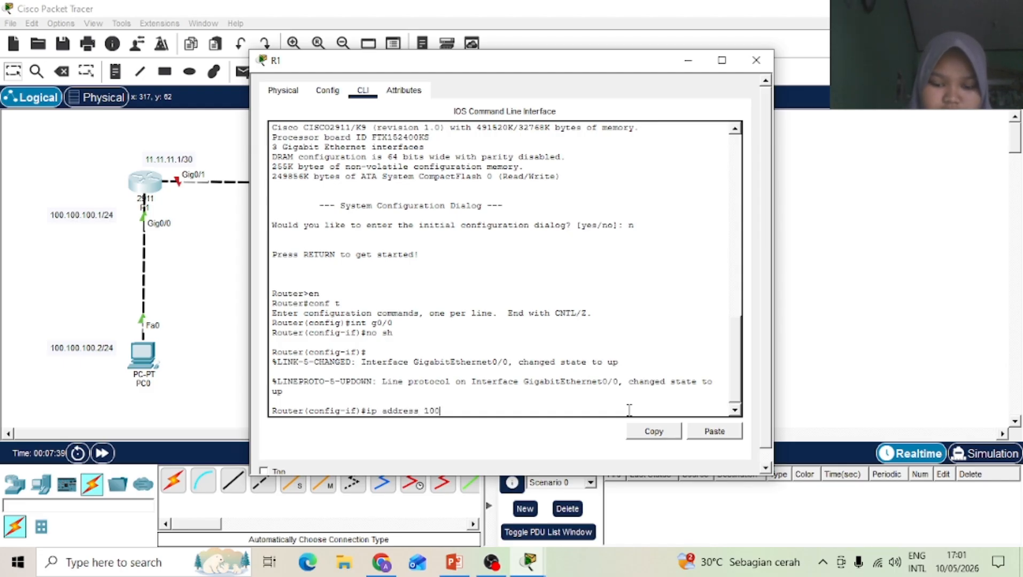
type(".100")
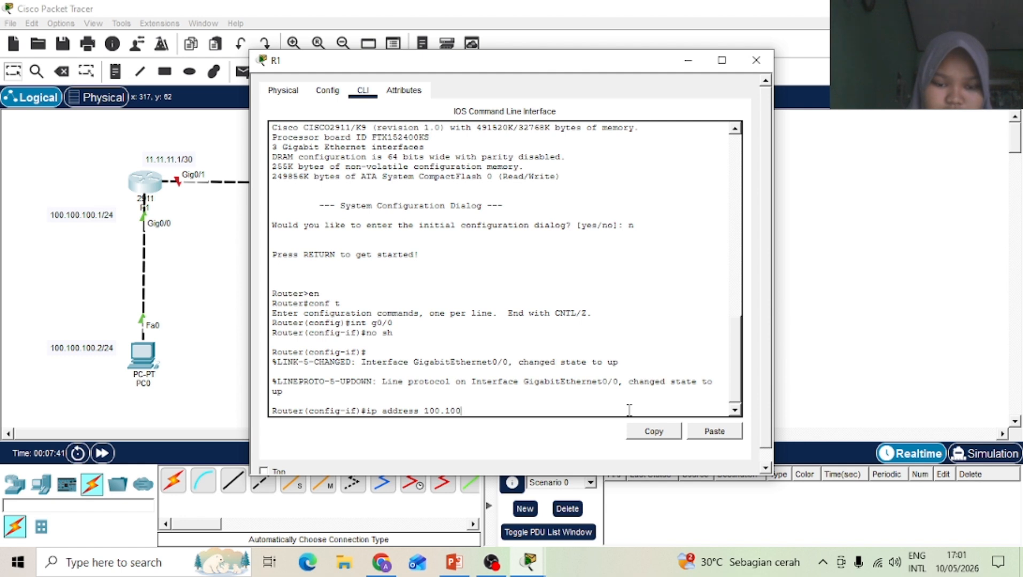
type(".10")
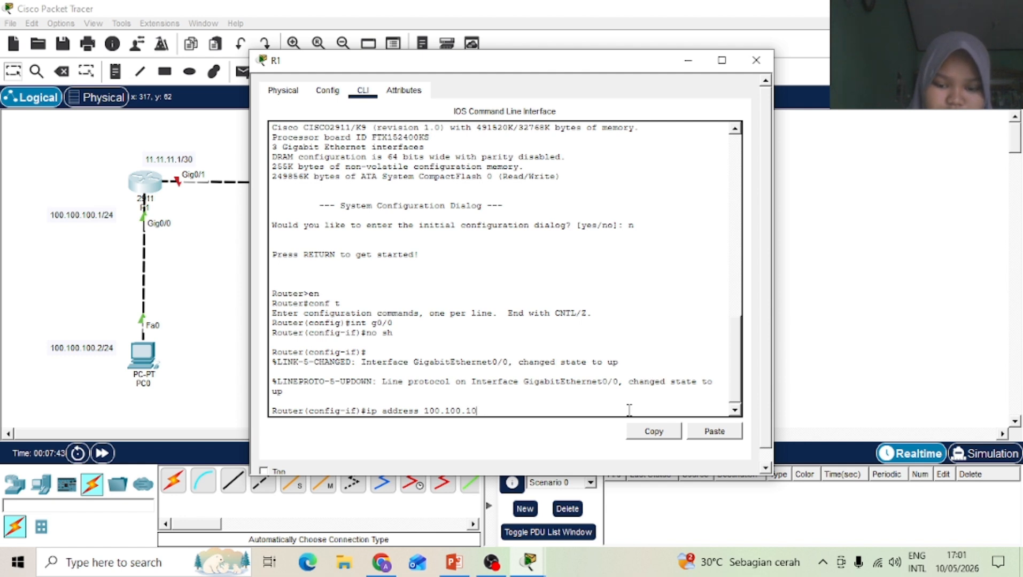
type("0.")
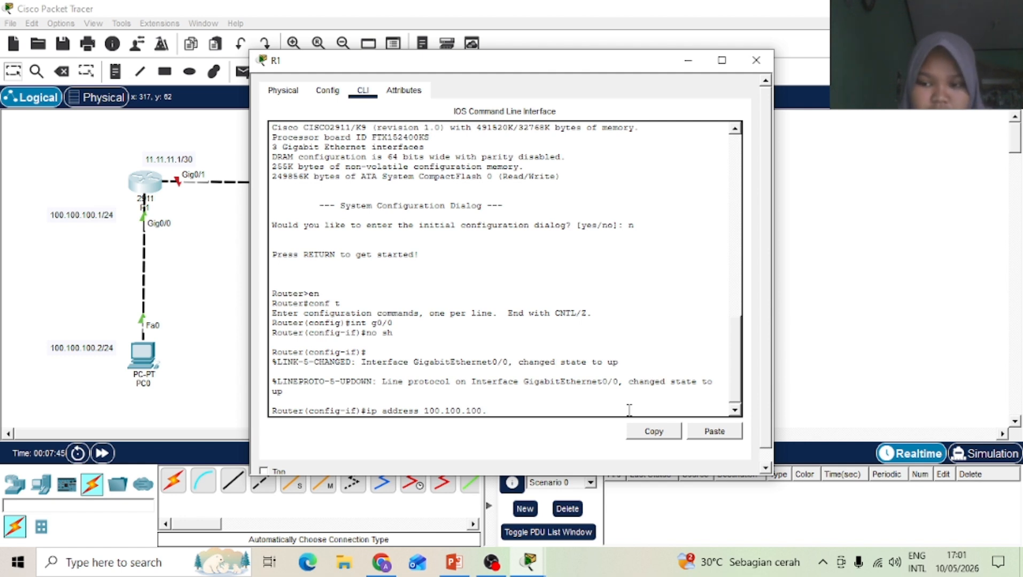
type("1 255.2")
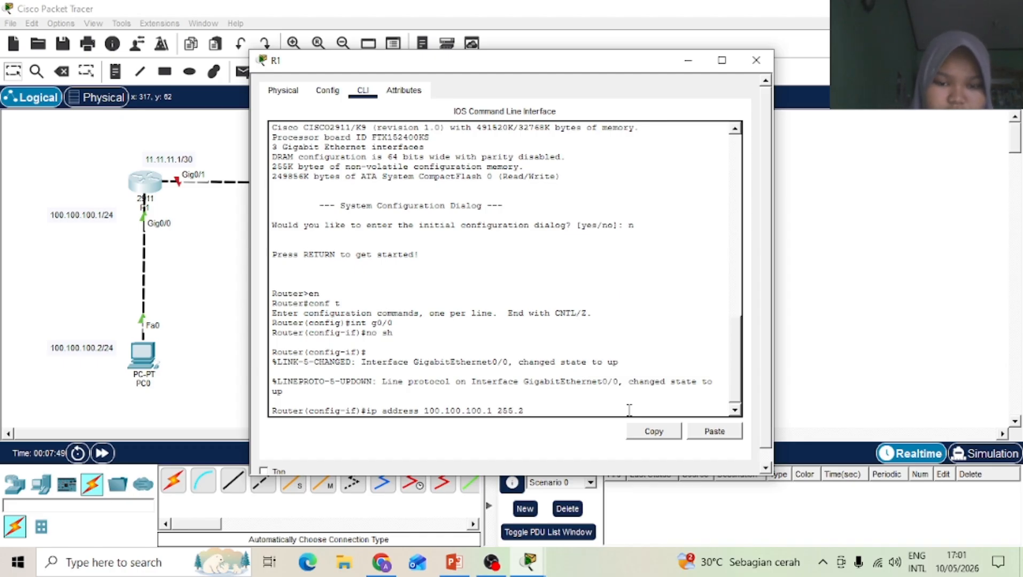
type("55.255.0")
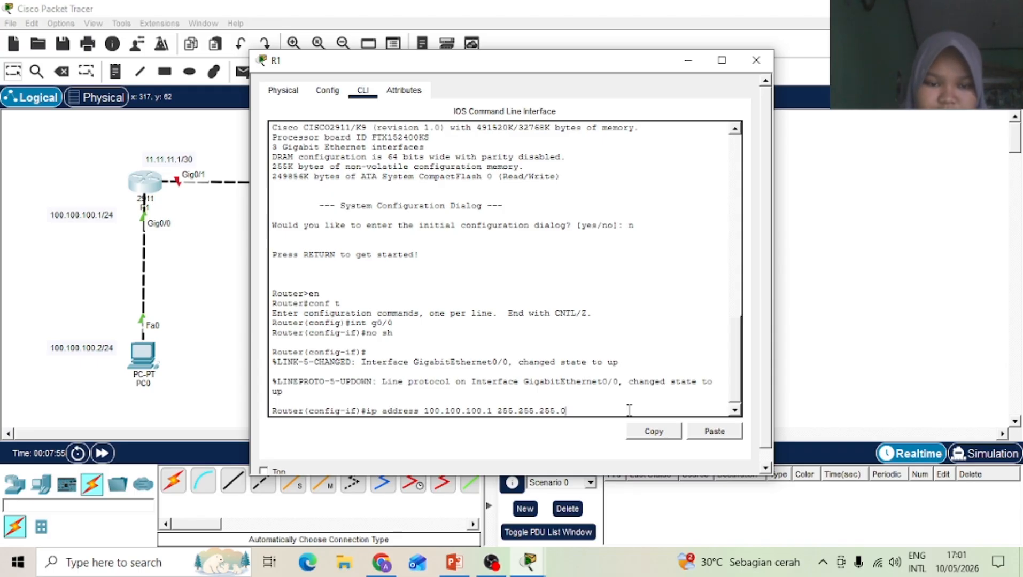
key("Return")
Step: Switch to R1's interface g0/1 and enable it with no shutdown
type("int")
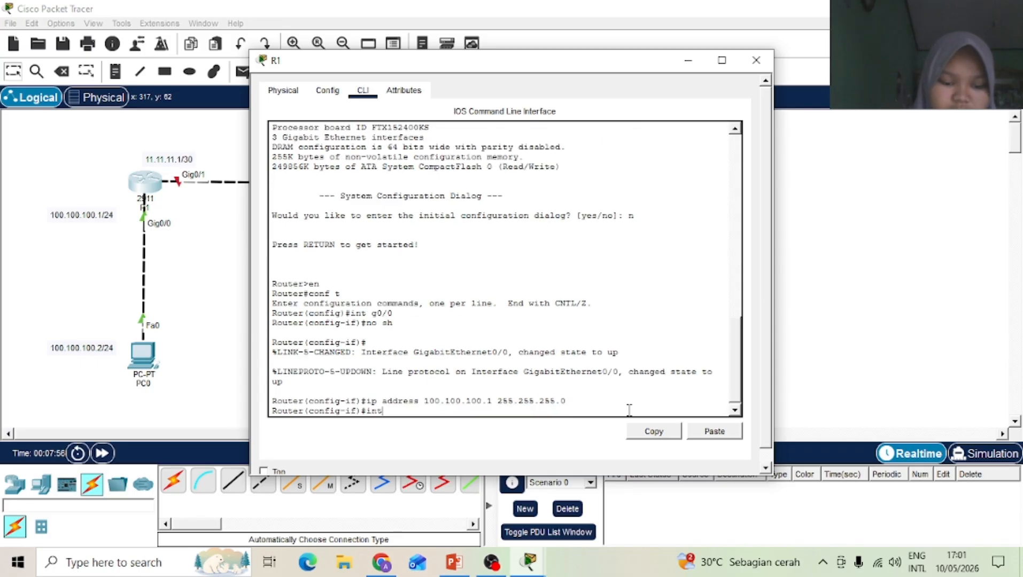
type(" g0/1")
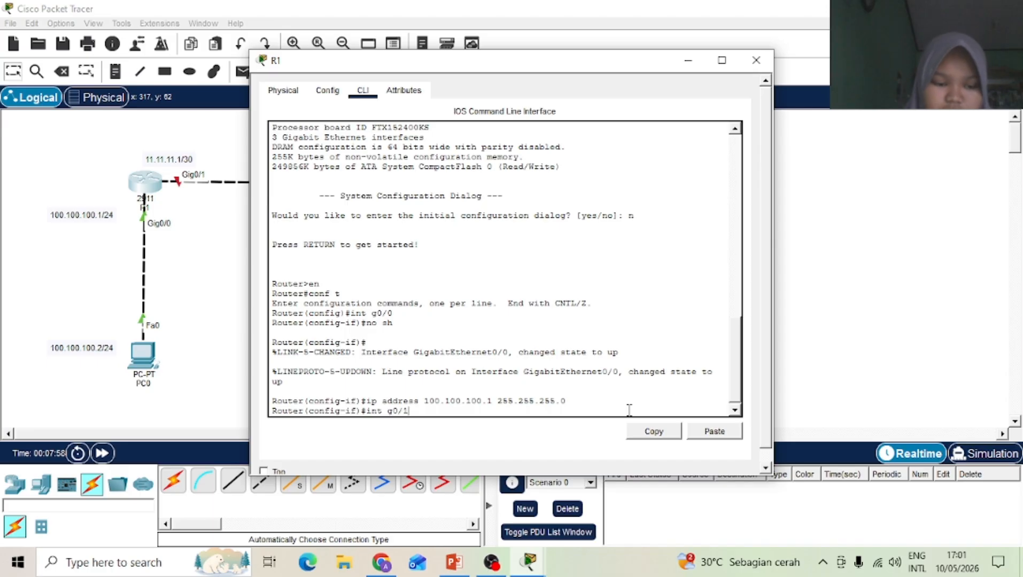
key("Return")
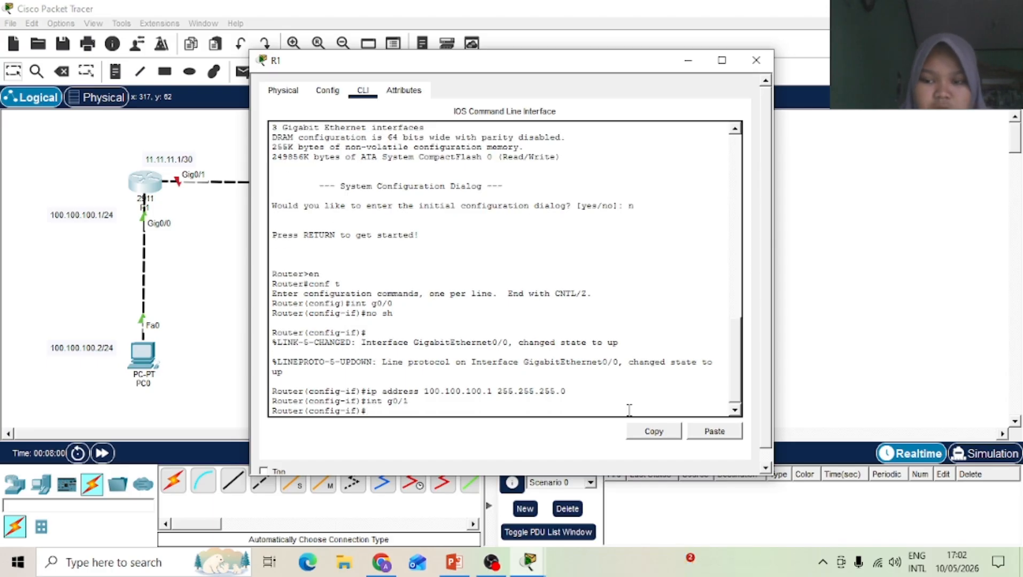
type("no sh")
key("Return")
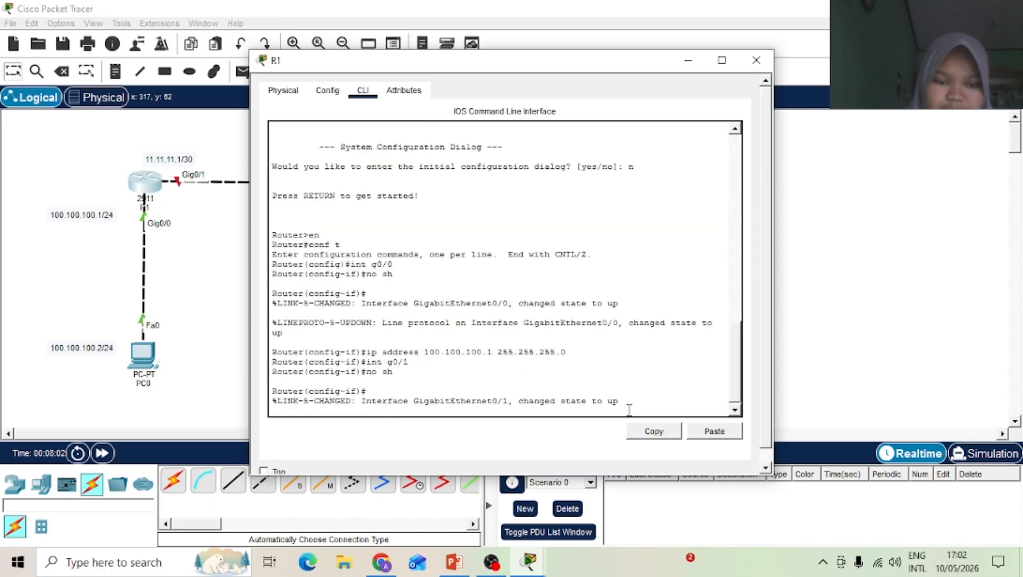
key("Return")
Step: Assign IP address 11.11.11.1 with subnet mask 255.255.255.252 to R1's g0/1 interface
type("ip")
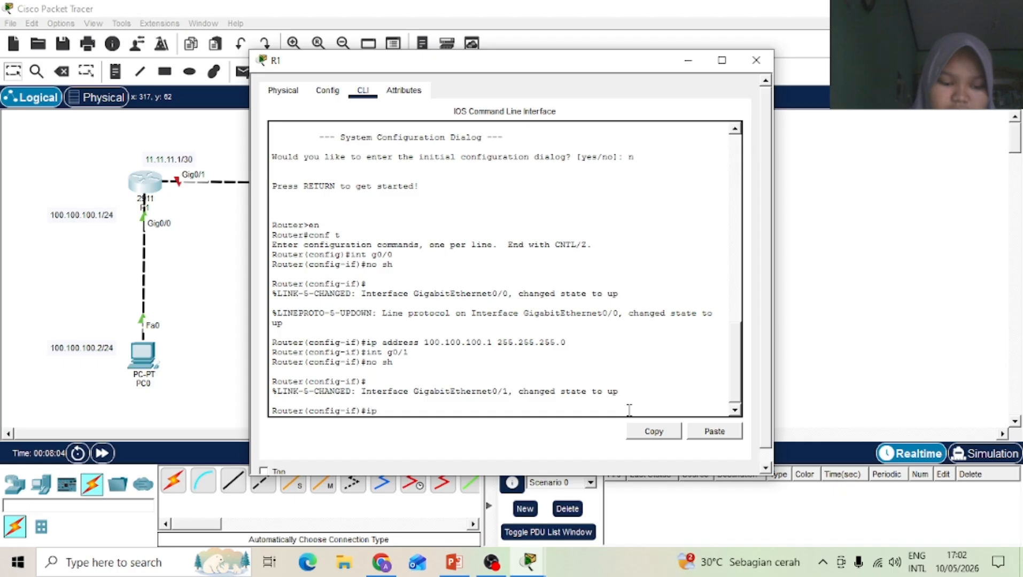
type(" address")
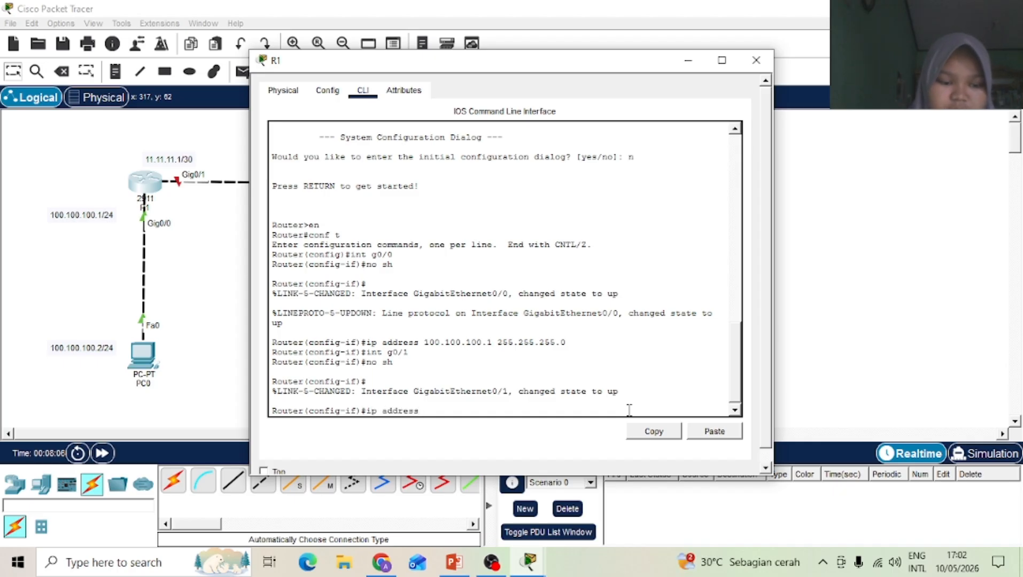
type(" 12")
key("BackSpace")
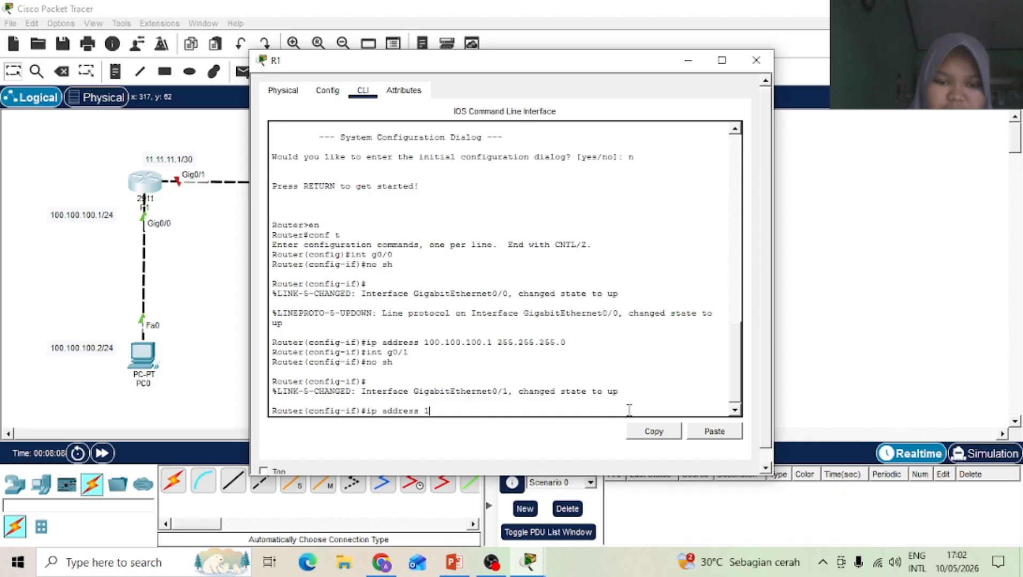
type("1.11")
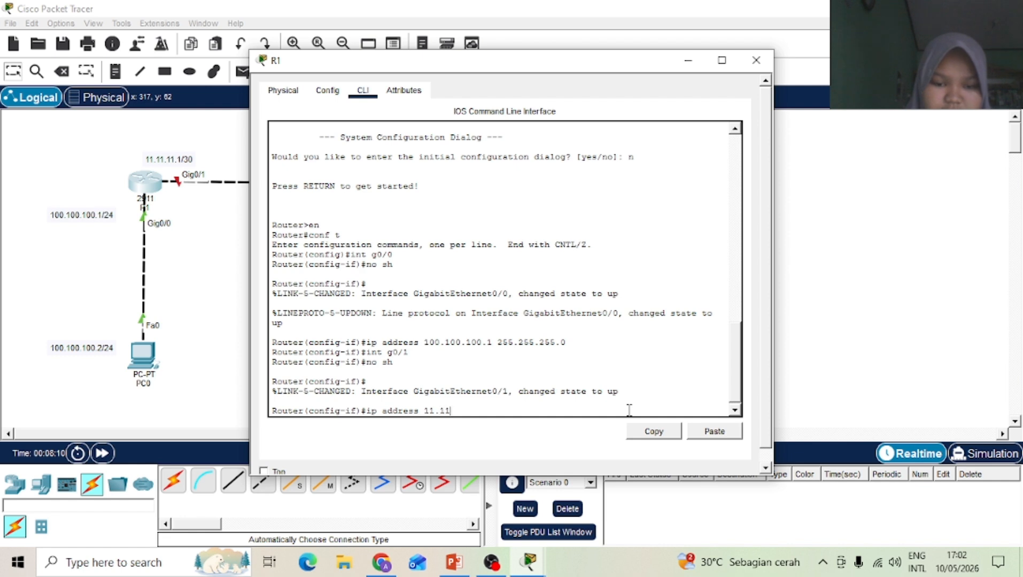
type(".11.")
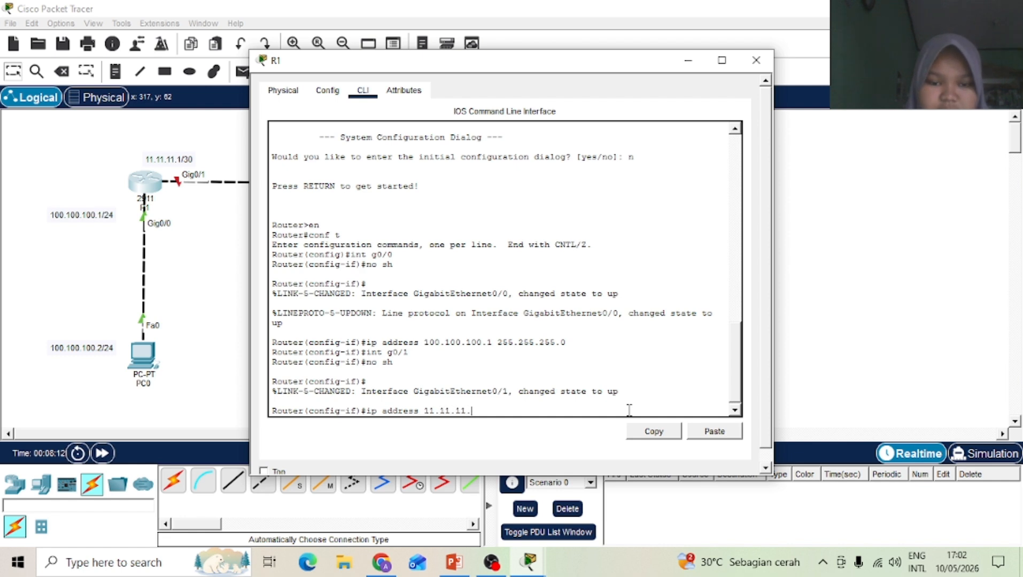
type("1 2")
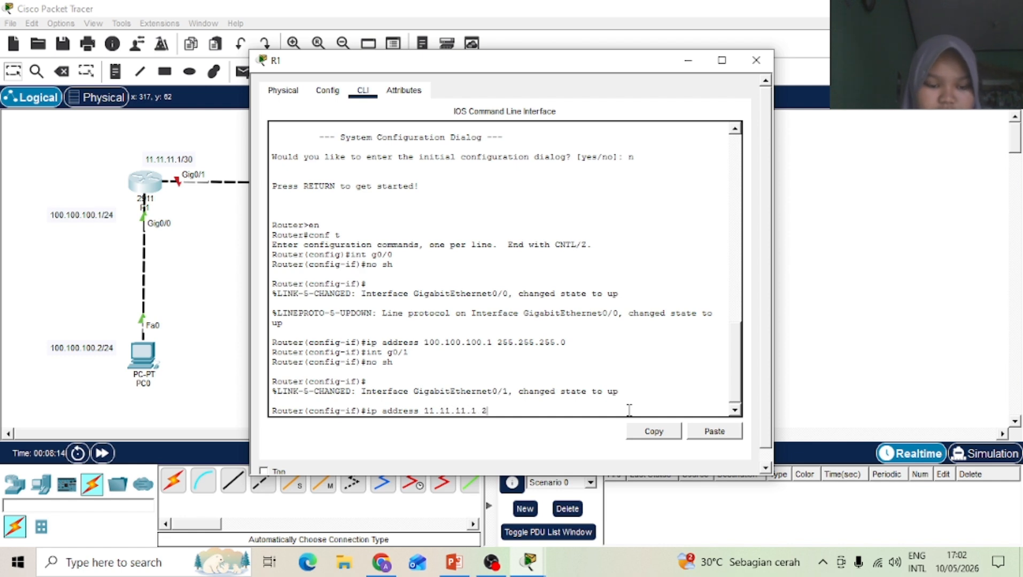
type("55.255")
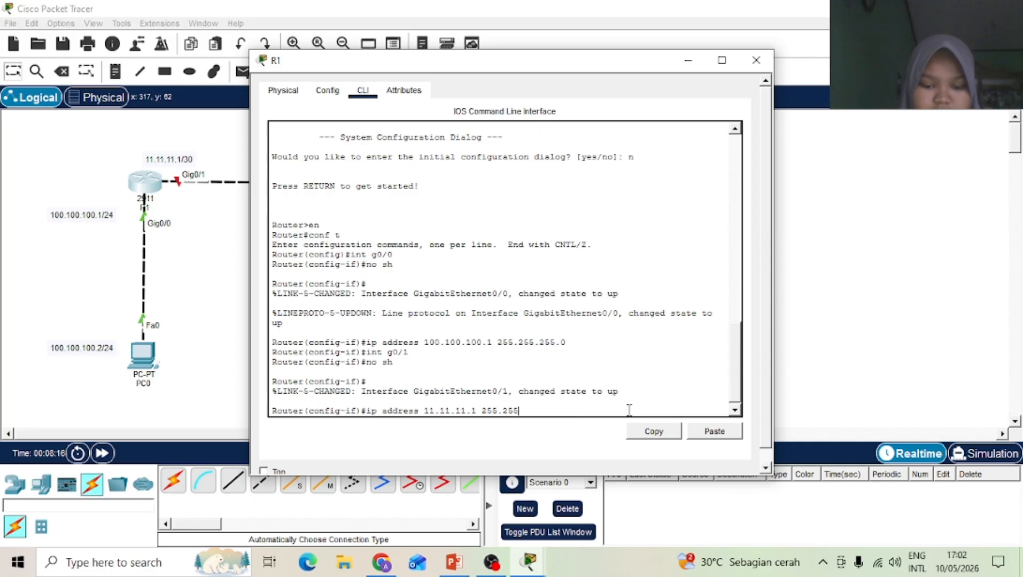
type(".255")
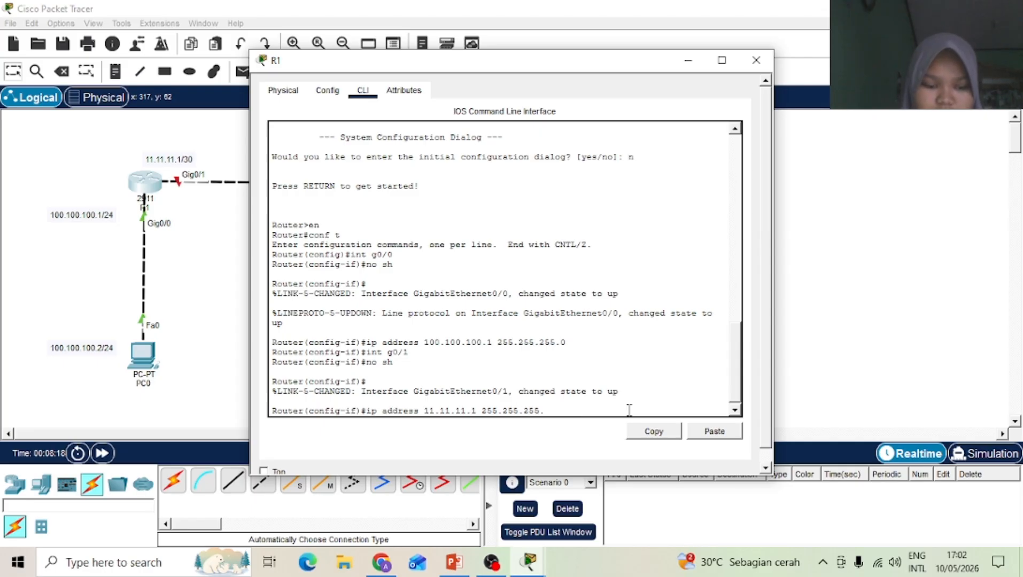
type(".25")
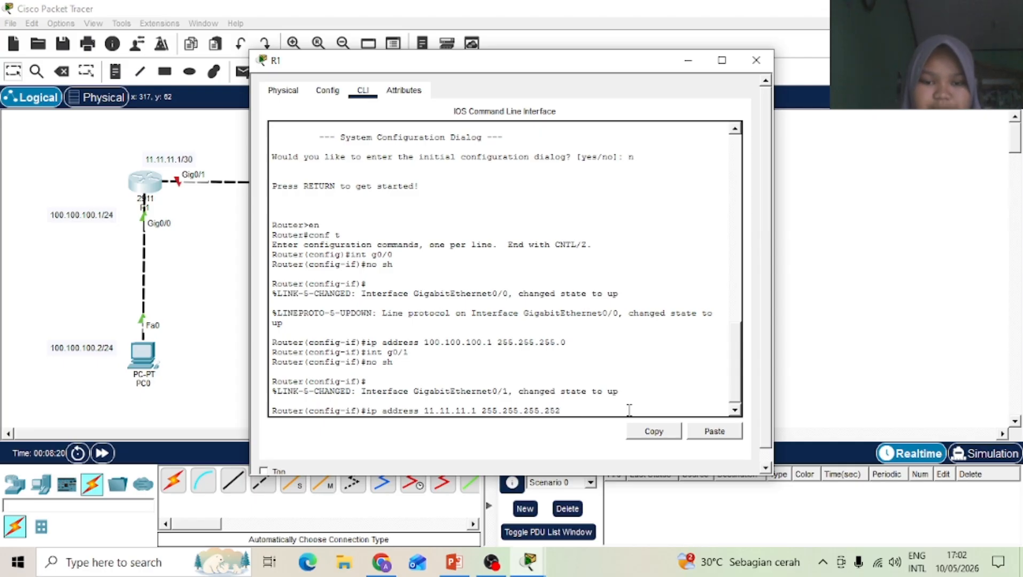
type("2")
key("Return")
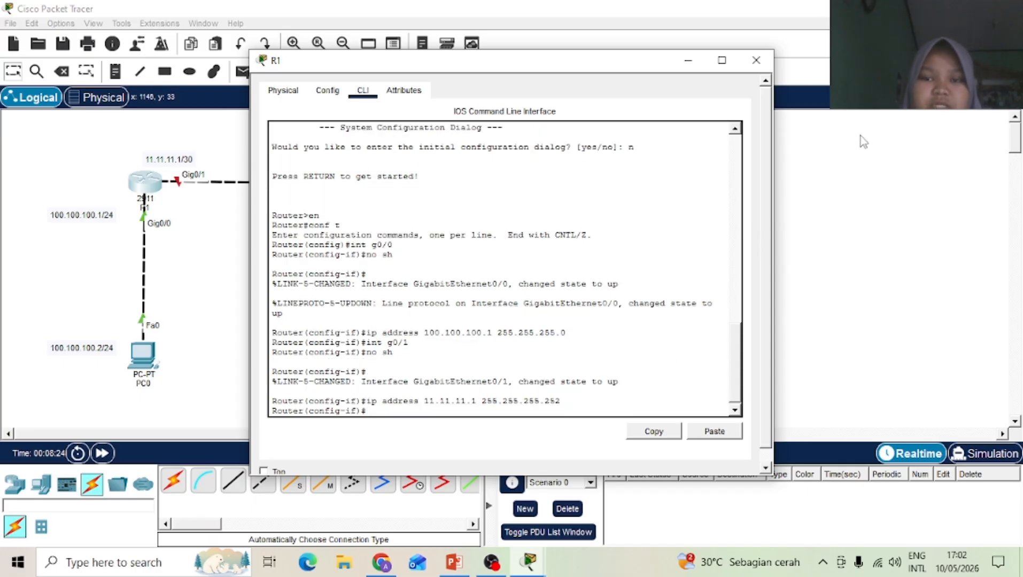
Step: Close R1's window, open R2's command line interface and decline the initial configuration dialog
left_click(757, 62)
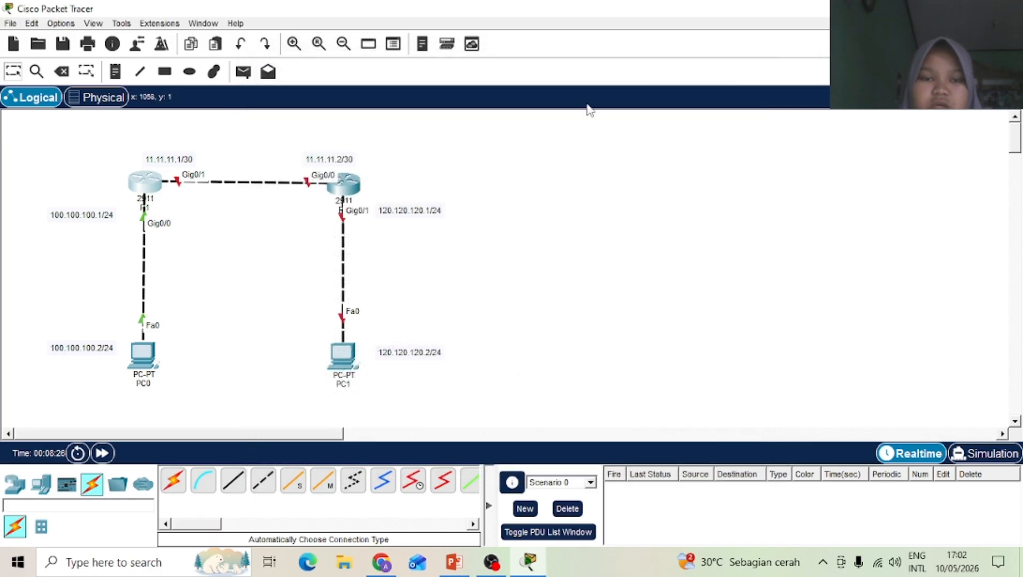
left_click(359, 185)
left_click(366, 96)
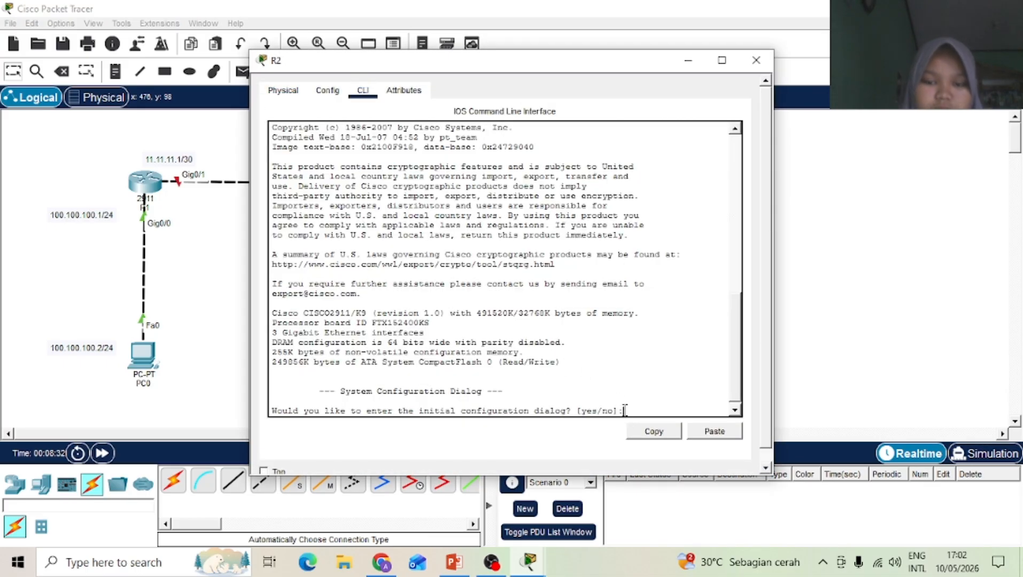
type("n")
key("Return")
key("Return")
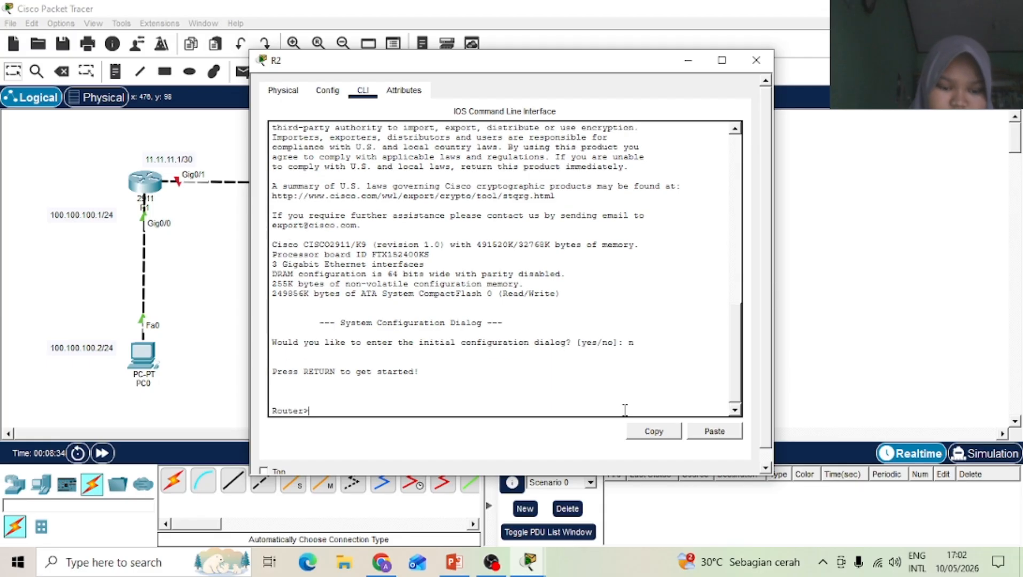
Step: Enter privileged EXEC mode and global configuration mode on R2 with en and conf t
type("en")
key("Return")
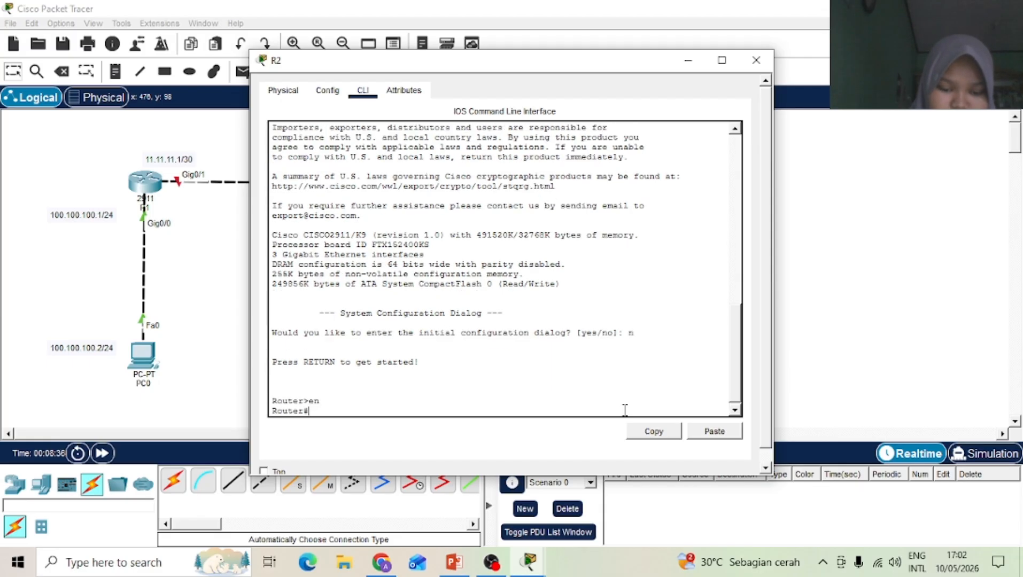
type("conf t")
key("Return")
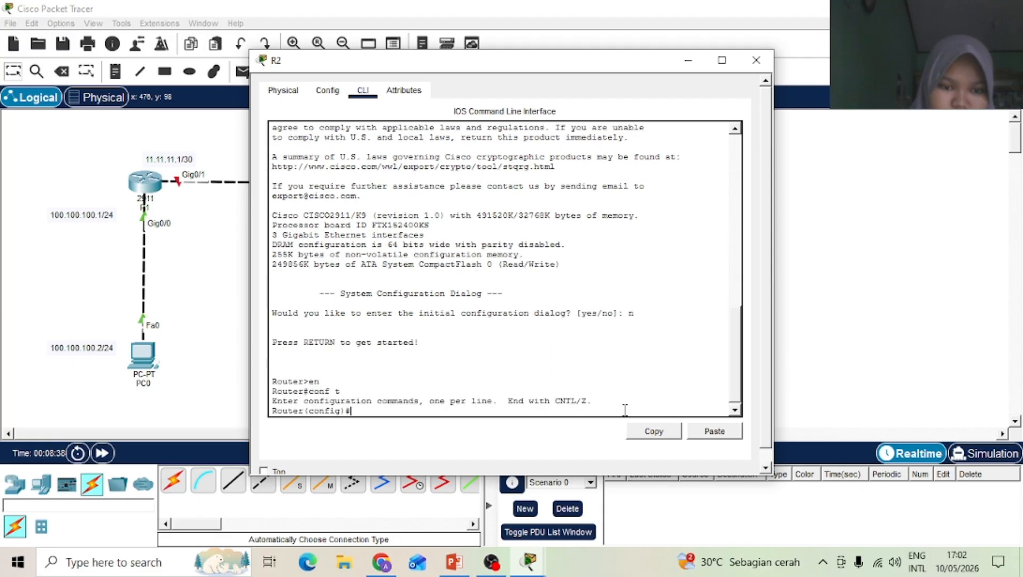
Step: Enter R2's interface g0/1 configuration and enable the interface with no shutdown
type("int g")
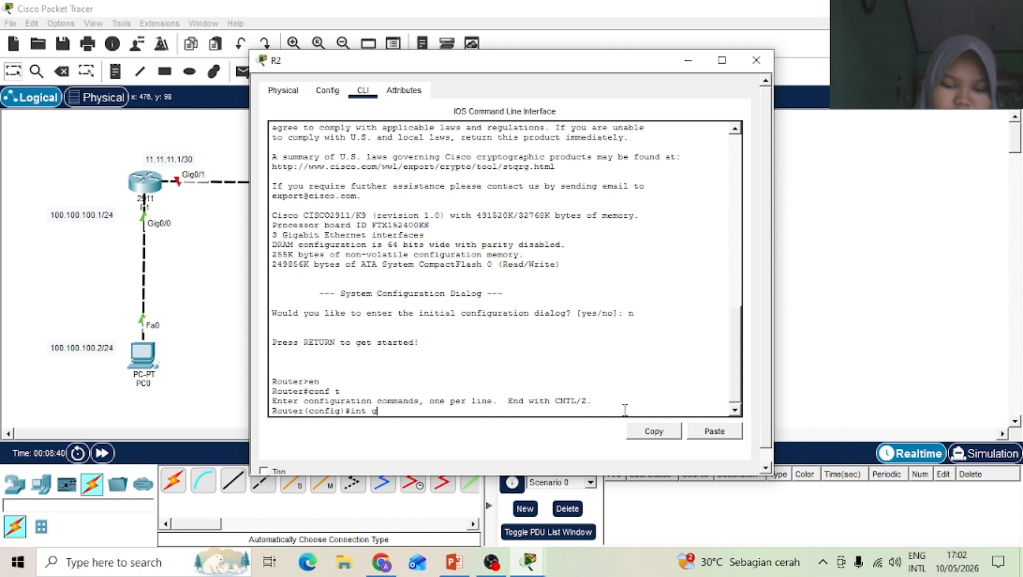
type("0/")
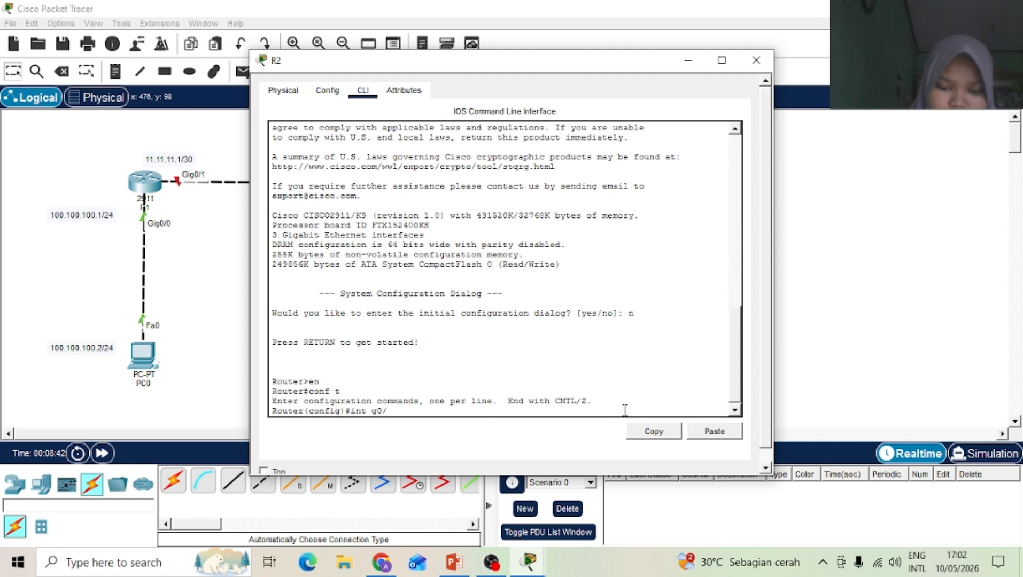
type("1")
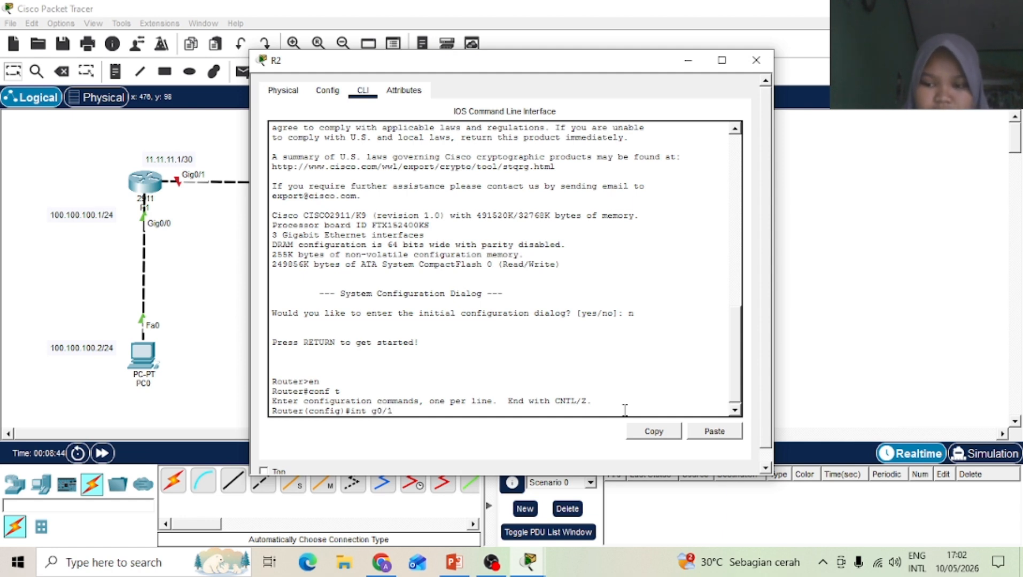
key("Return")
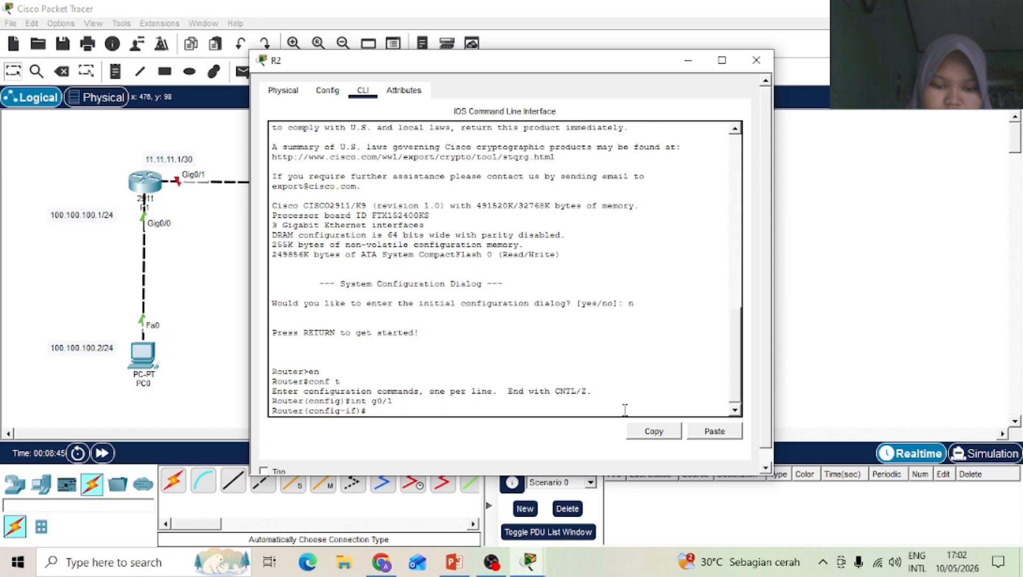
type("no sh")
key("Return")
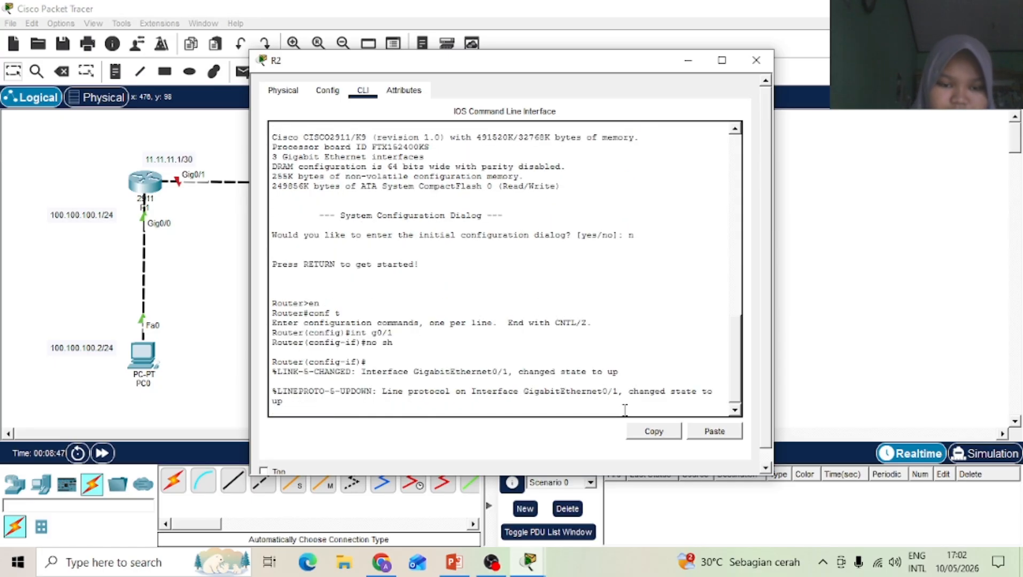
key("Return")
Step: Assign IP address 120.120.120.1 with subnet mask 255.255.255.0 to R2's g0/1 interface
type("ip a")
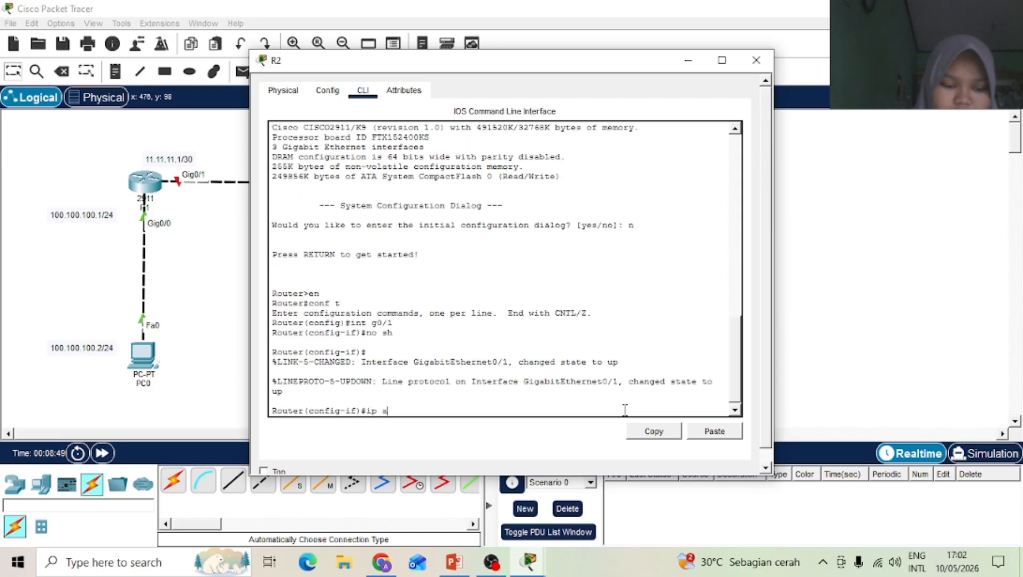
type("ddress")
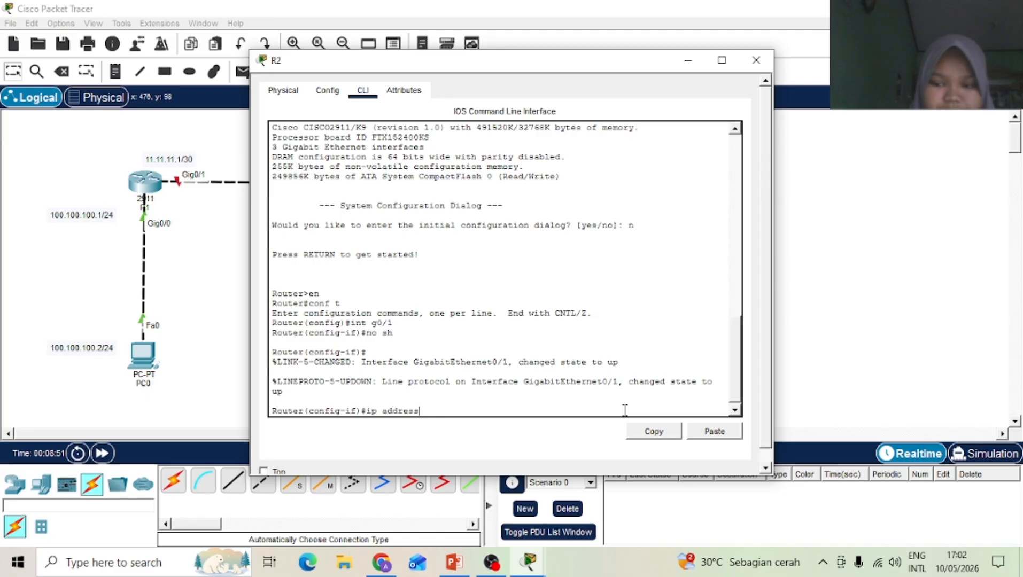
type(" 120.")
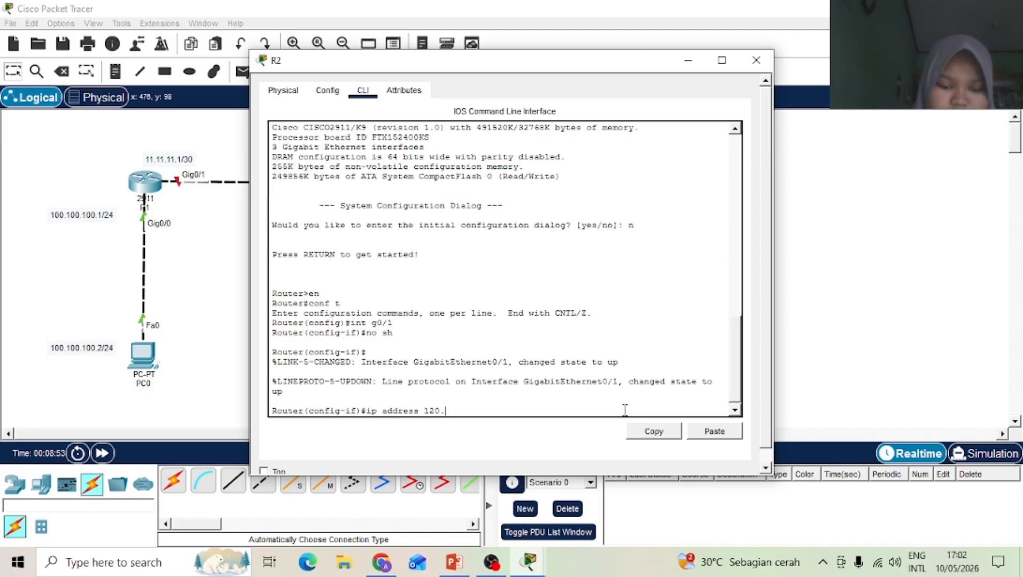
type("120.120")
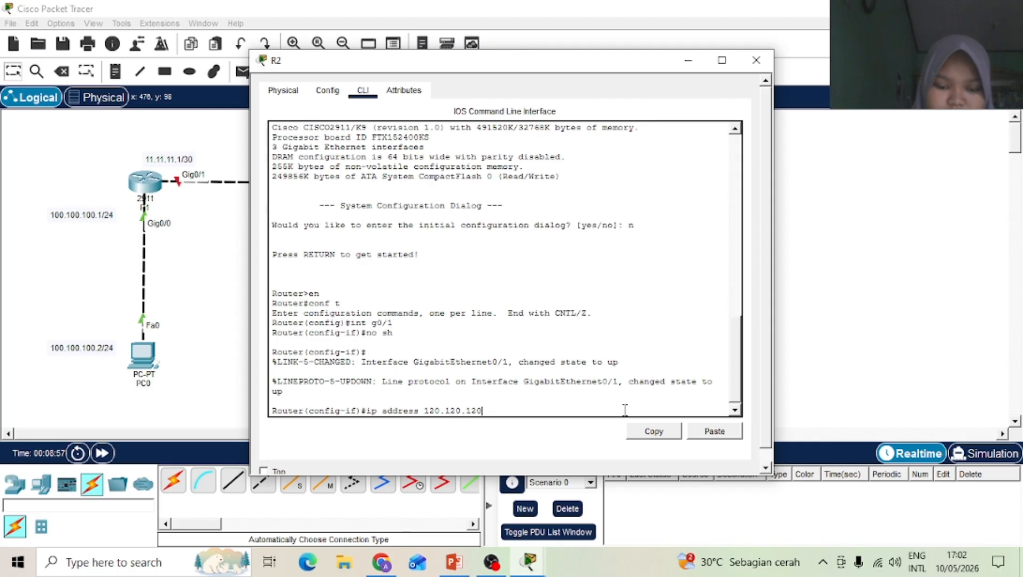
type(".1 255.255")
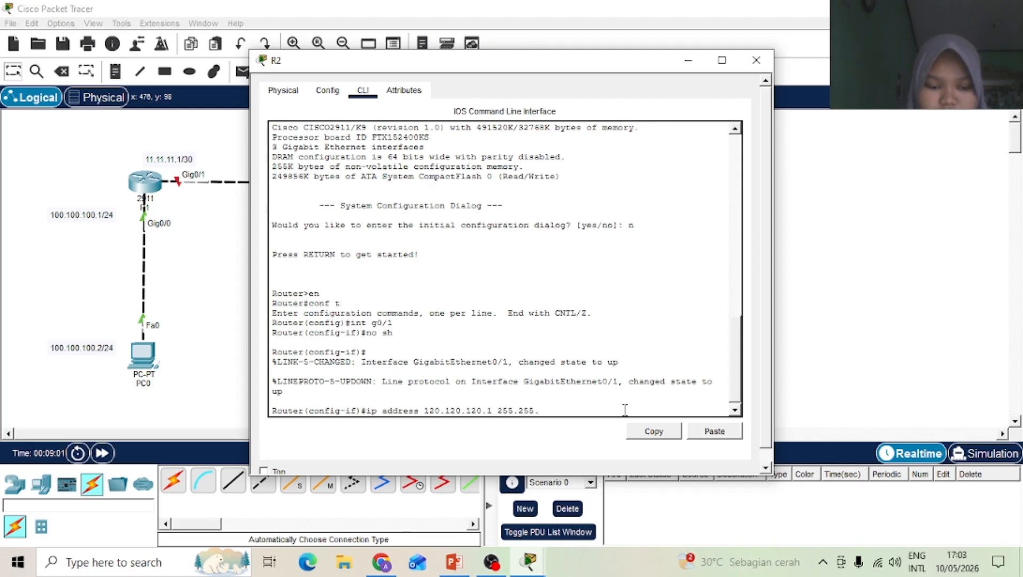
type(".255.")
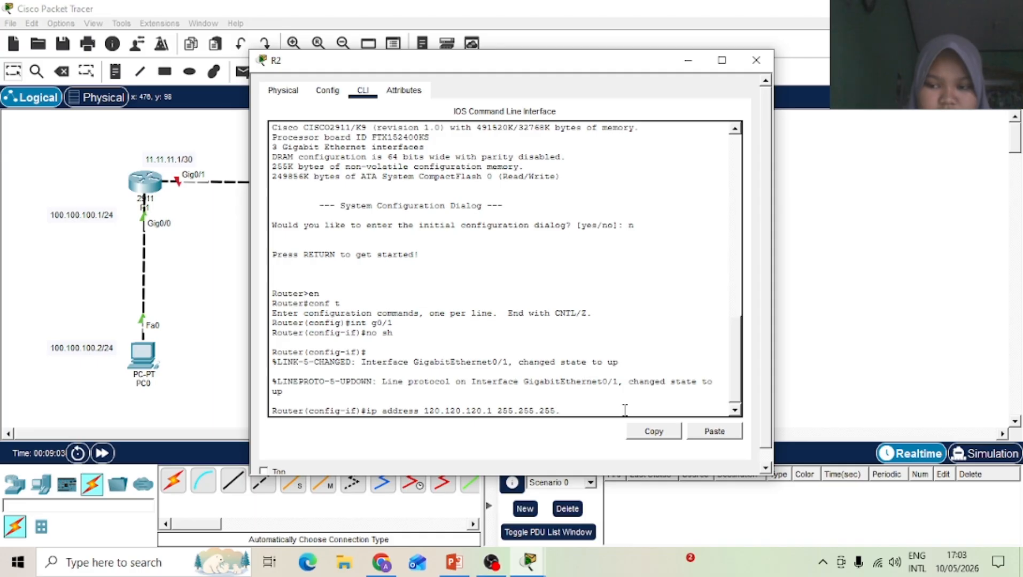
type("0")
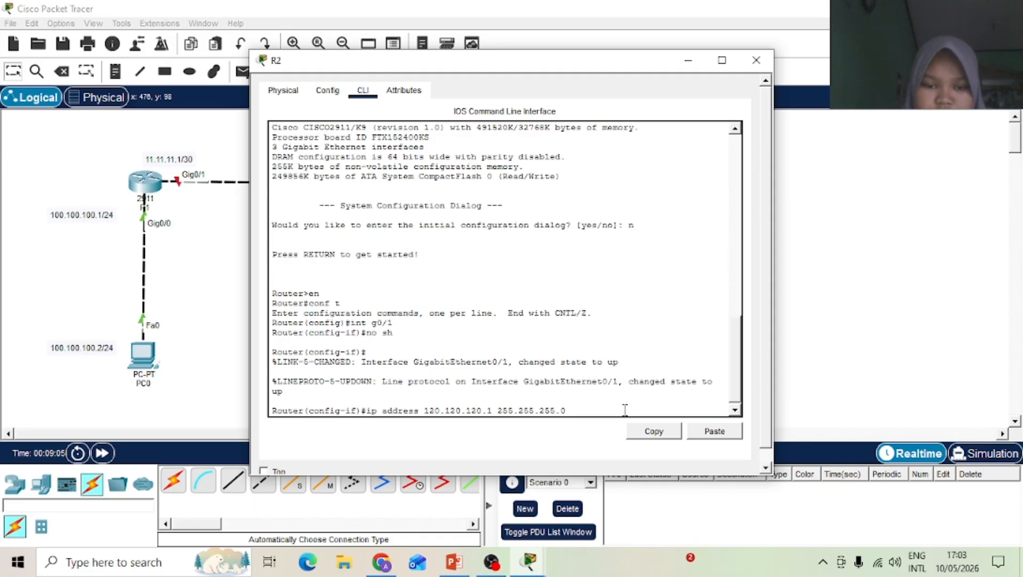
key("Return")
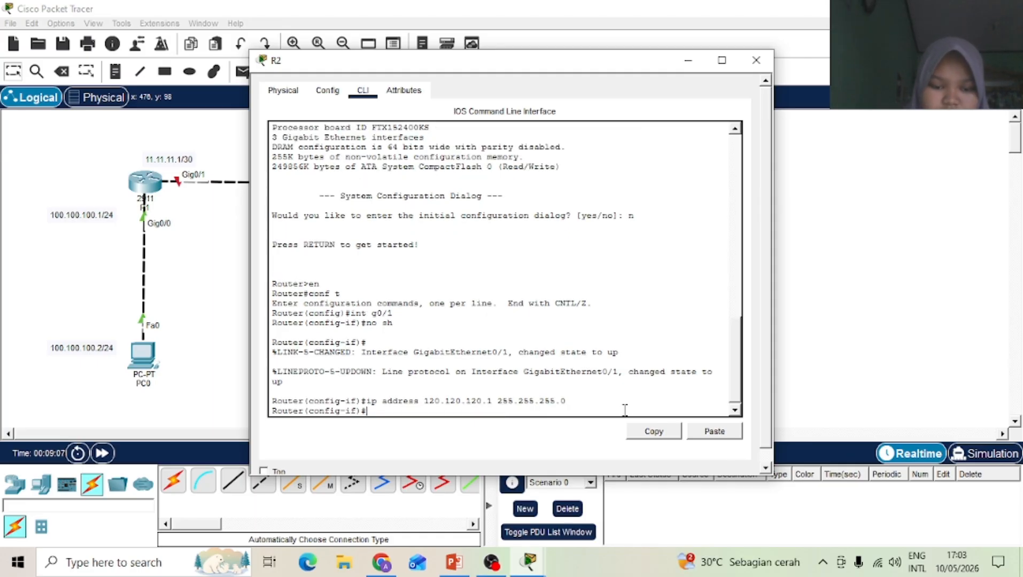
Step: Switch to R2's interface g0/0 and enable it with no shutdown
type("int g0/0")
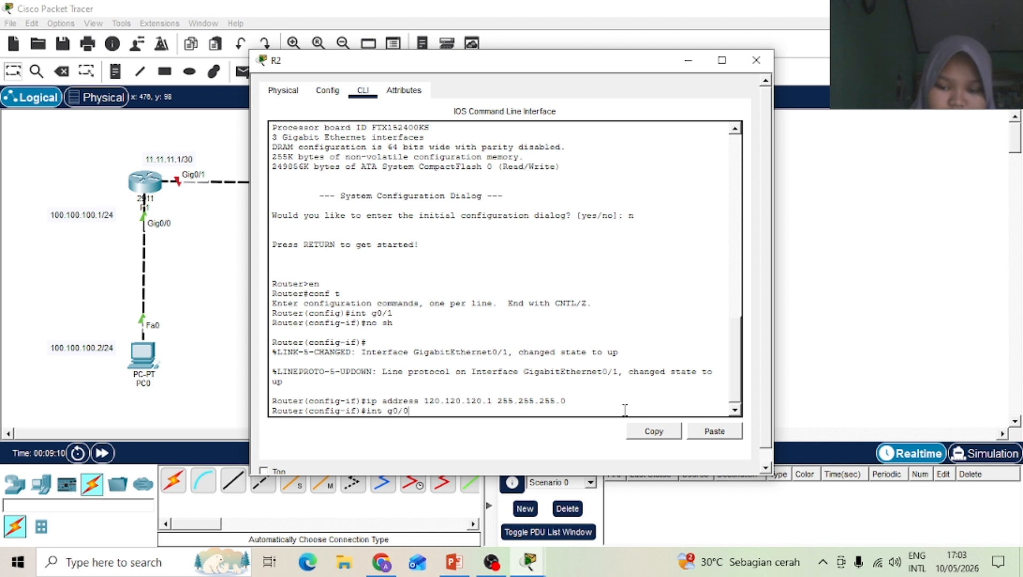
key("Return")
type("no sh")
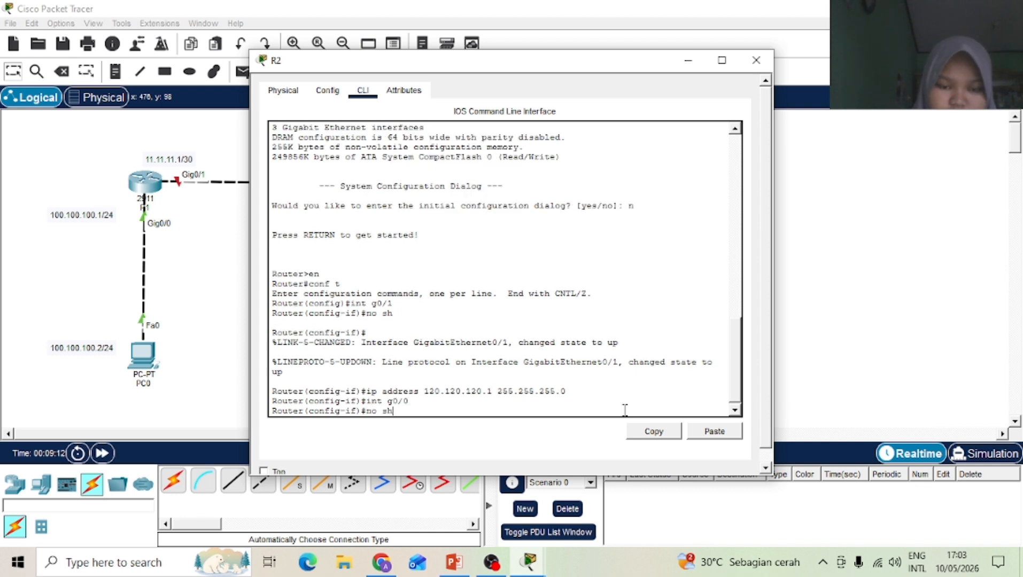
key("Return")
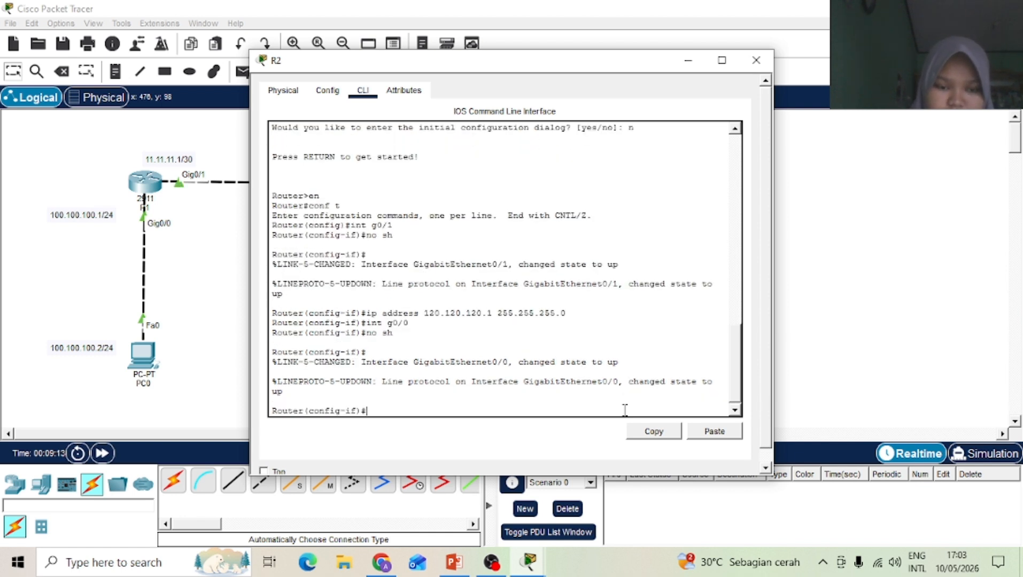
Step: Assign IP address 11.11.11.2 with subnet mask 255.255.255.252 to R2's g0/0 interface and close R2's window
type("ip addr")
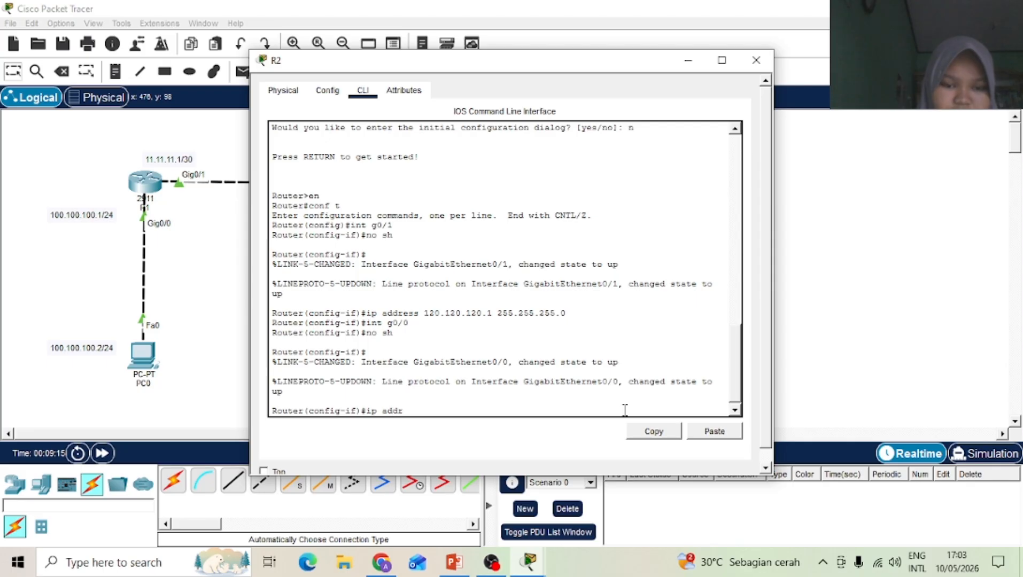
type("ess 11")
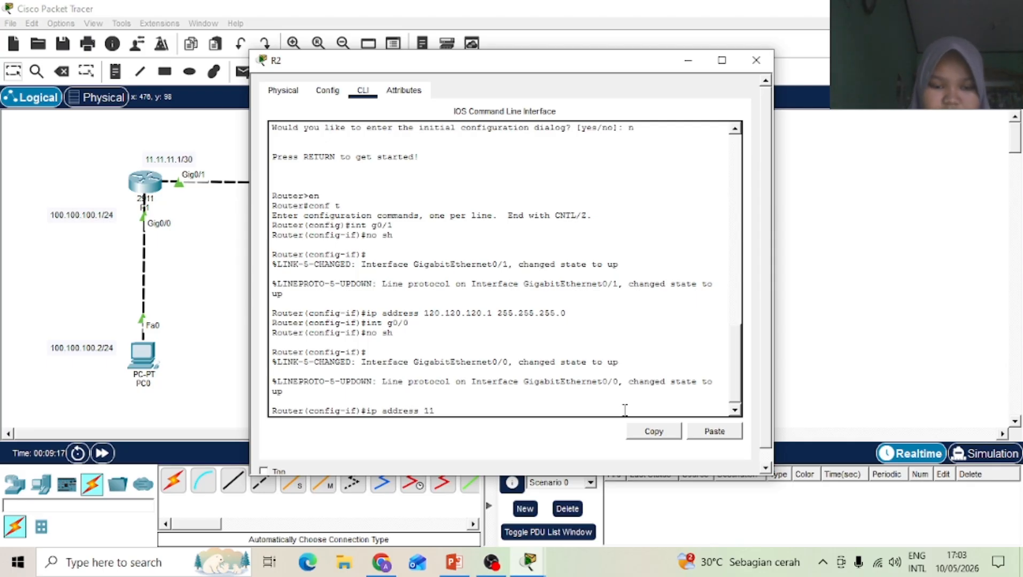
type(".11.11.2")
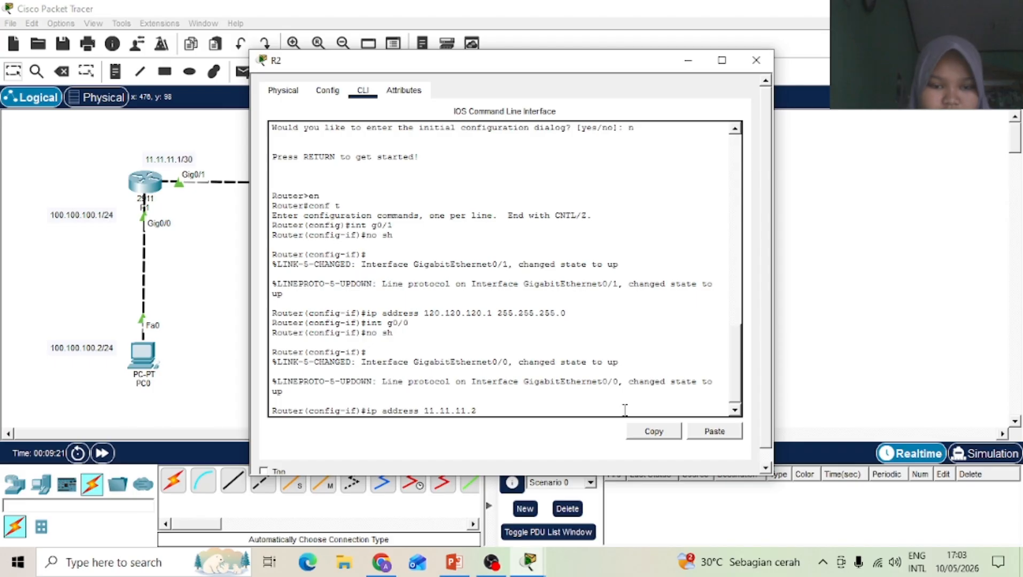
type(" 255.2")
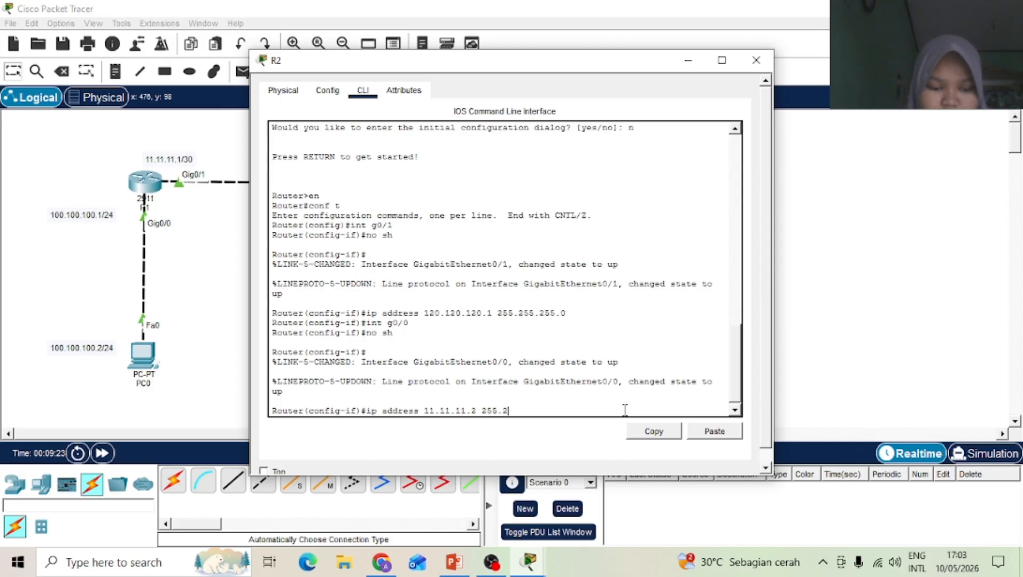
type("55.255")
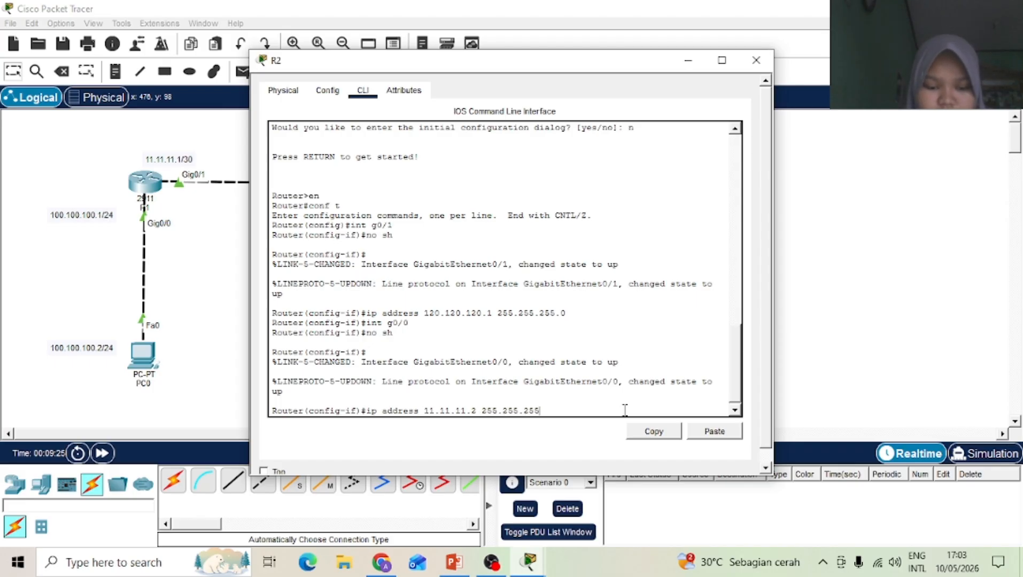
type(".252")
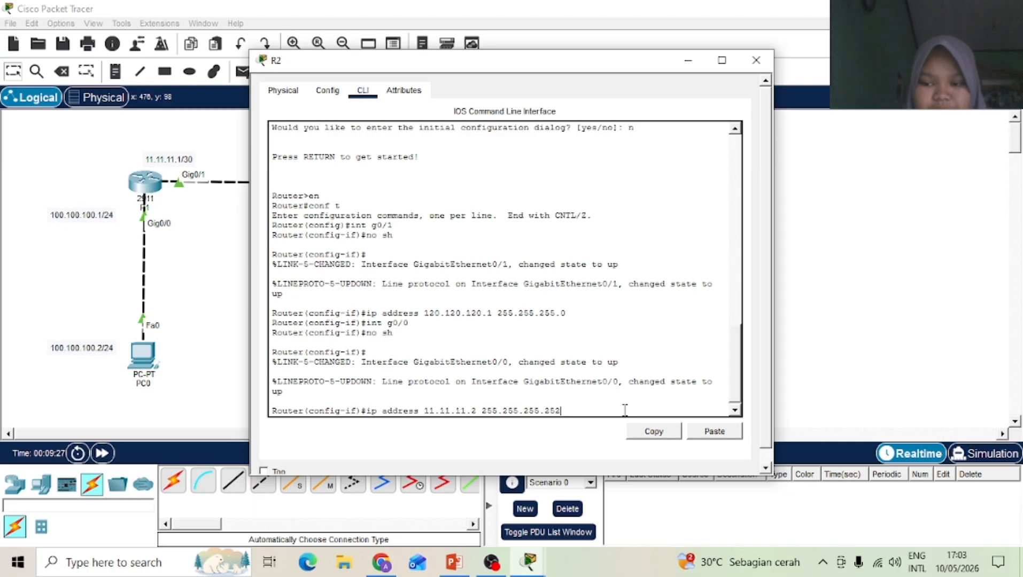
key("Return")
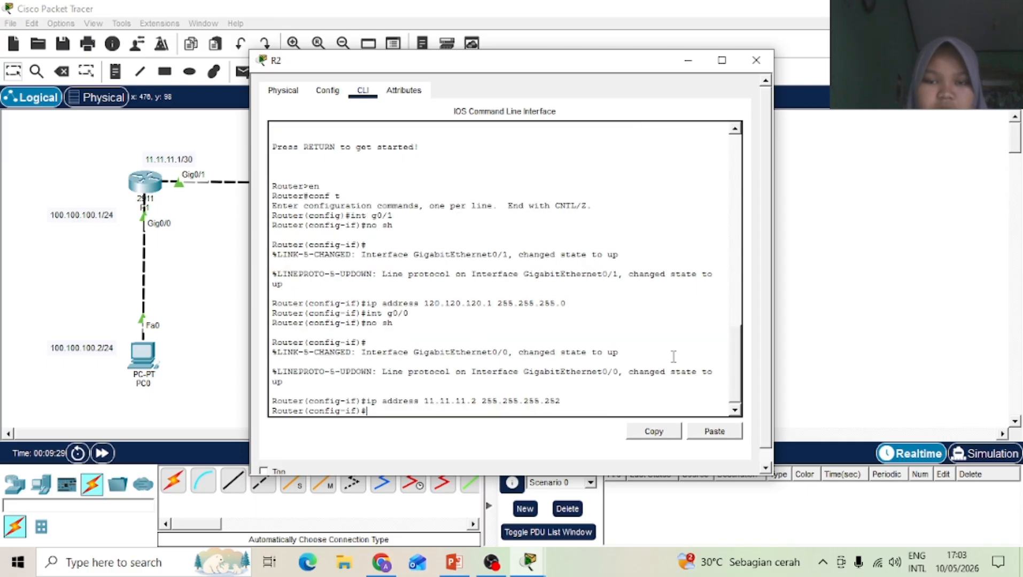
left_click(769, 67)
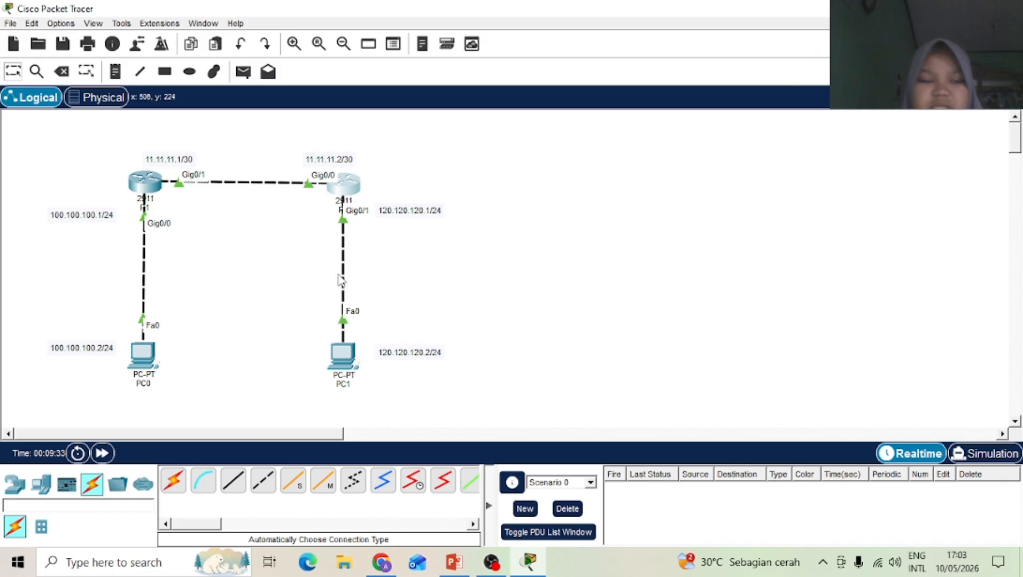
Step: Open PC0's IP configuration and set its static IPv4 address to 100.100.100.2
left_click(142, 357)
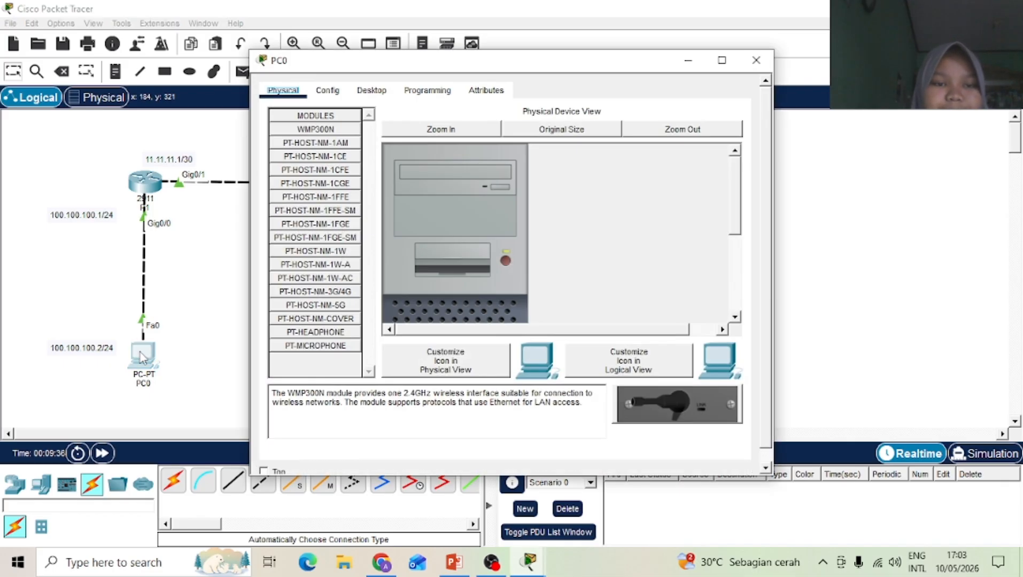
left_click(366, 90)
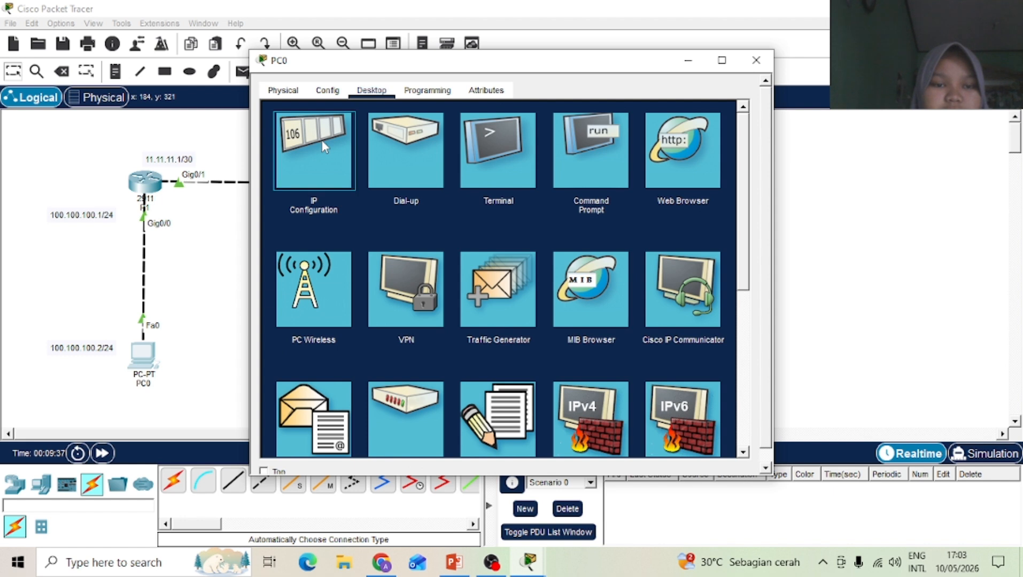
left_click(322, 140)
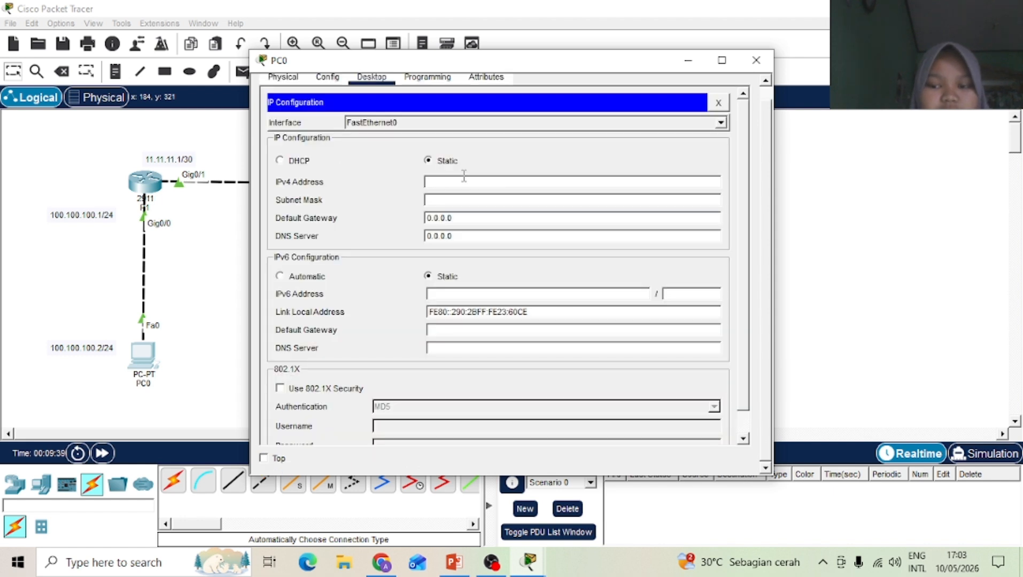
left_click(464, 180)
type("100")
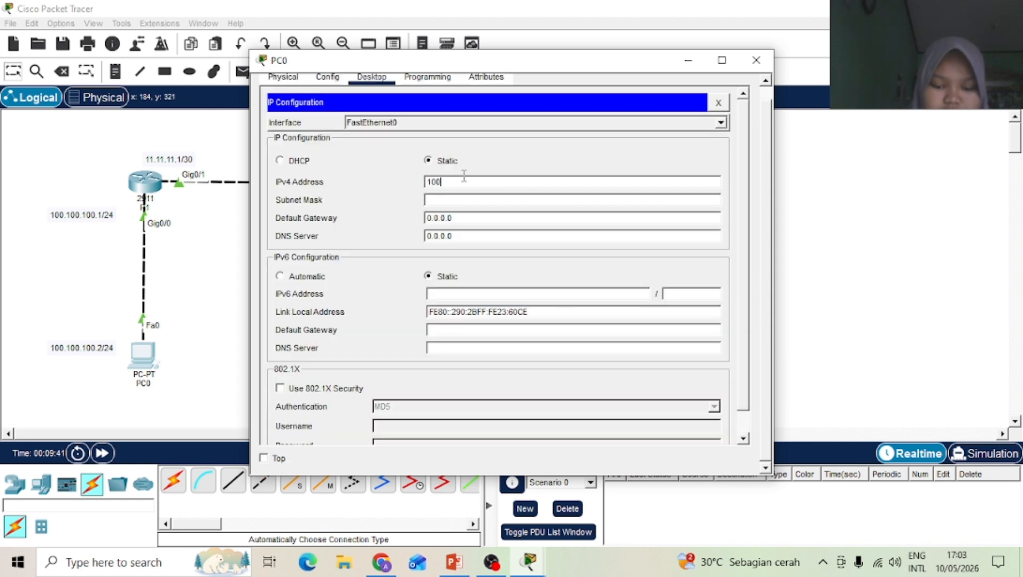
type(".100.100")
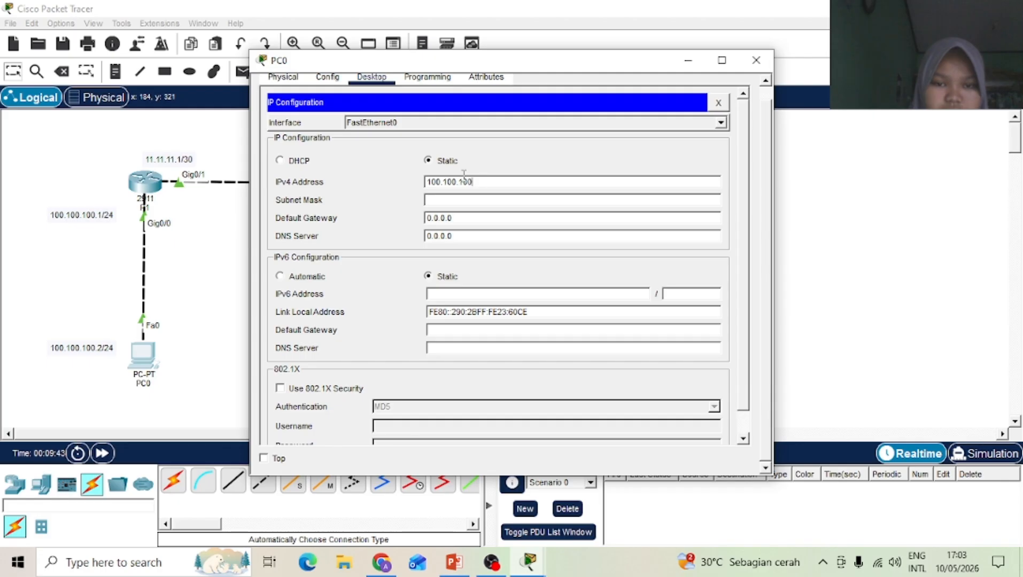
type(".2")
left_click(464, 201)
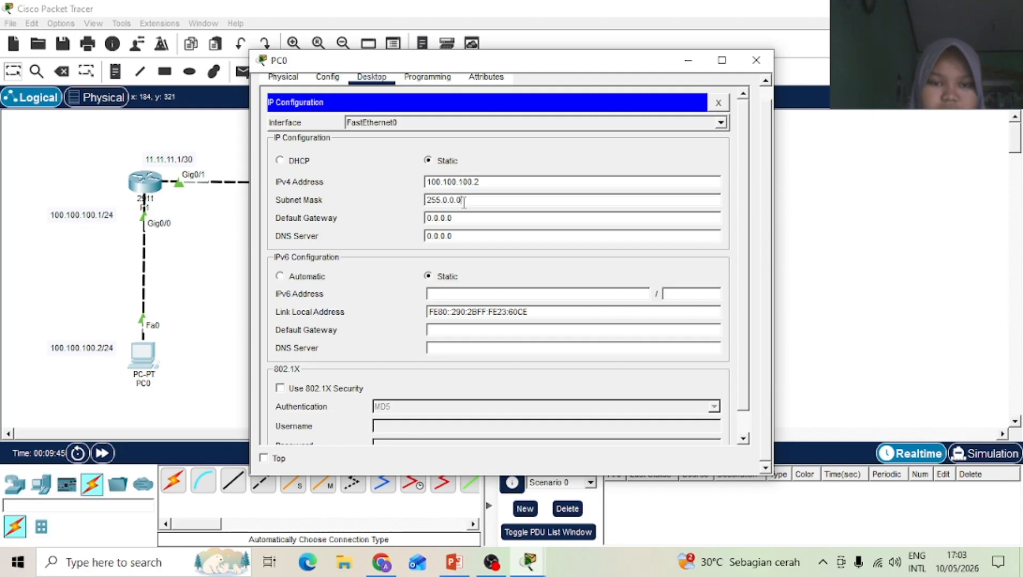
Step: Set PC0's subnet mask to 255.255.255.0
key("BackSpace")
key("BackSpace")
key("BackSpace")
key("BackSpace")
key("BackSpace")
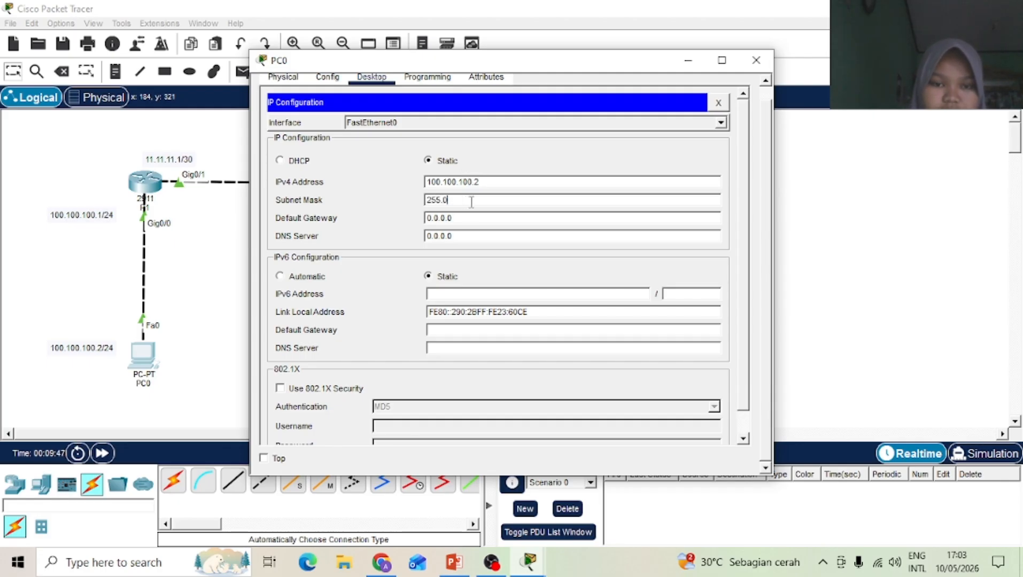
type("255")
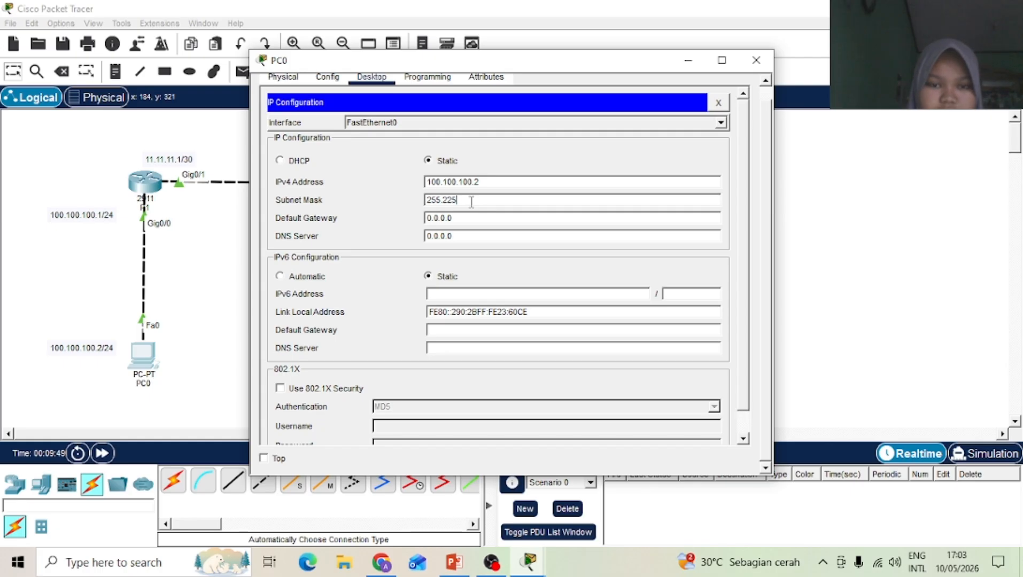
key("BackSpace")
key("BackSpace")
type("55.255.0")
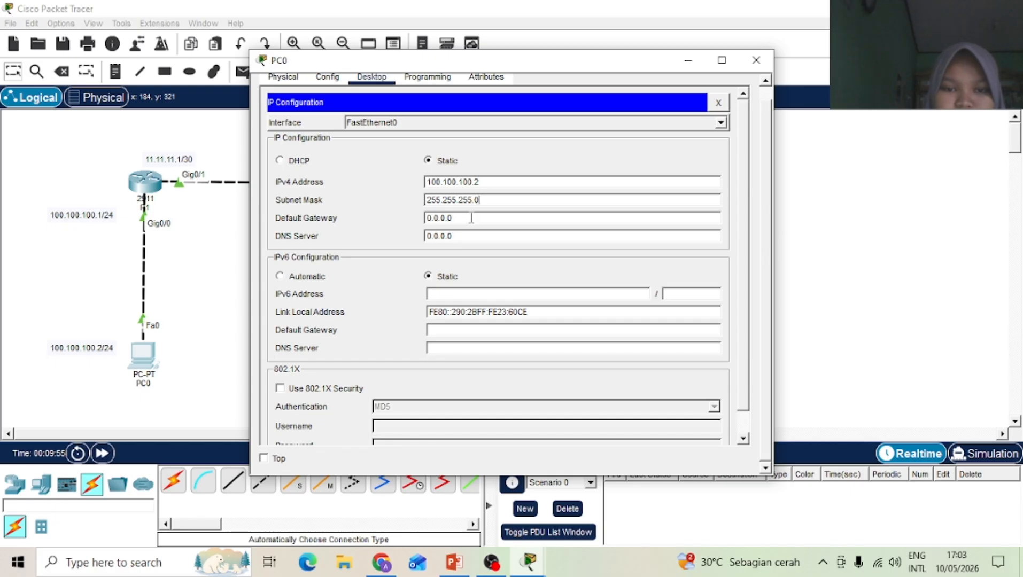
Step: Set PC0's default gateway to 100.100.100.1 and close PC0's window
left_click(472, 219)
key("BackSpace")
key("BackSpace")
key("BackSpace")
key("BackSpace")
key("BackSpace")
key("BackSpace")
key("BackSpace")
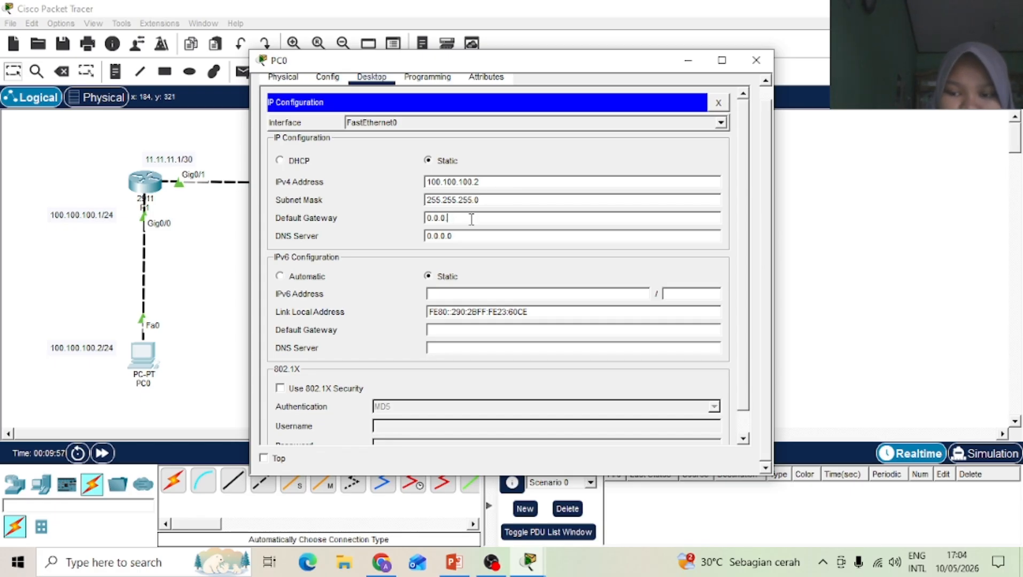
type("10")
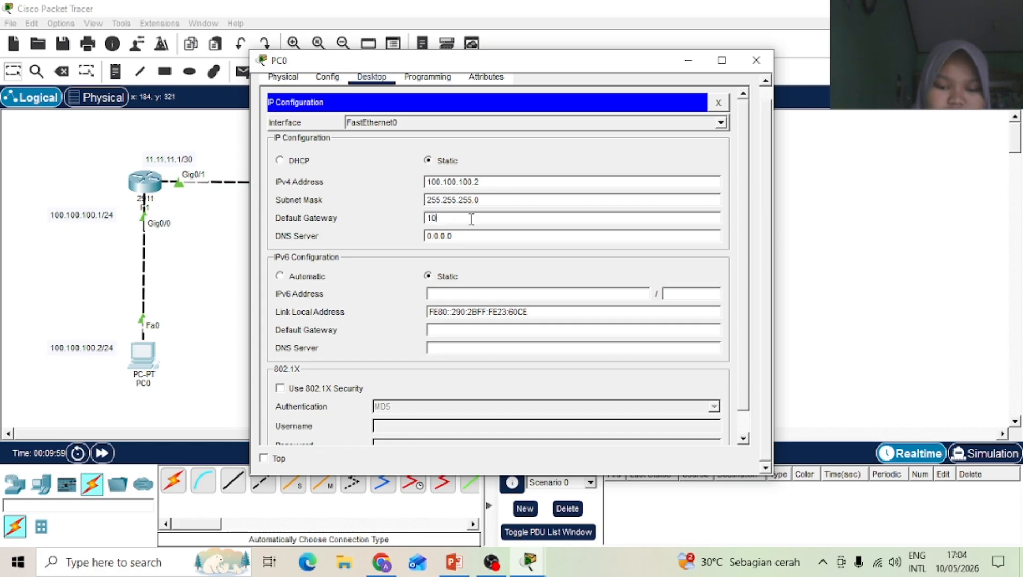
type("0.100")
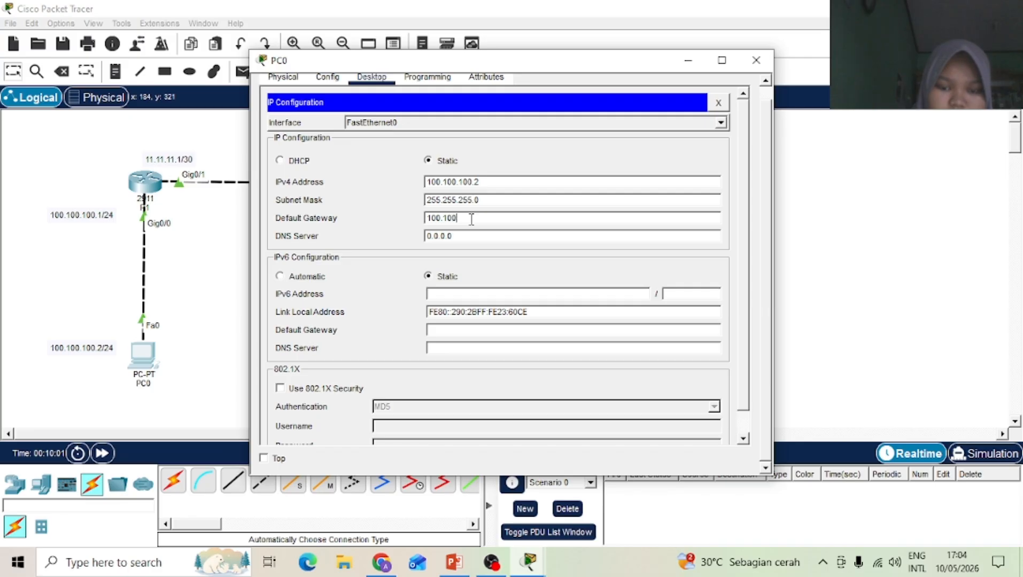
type(".100.1")
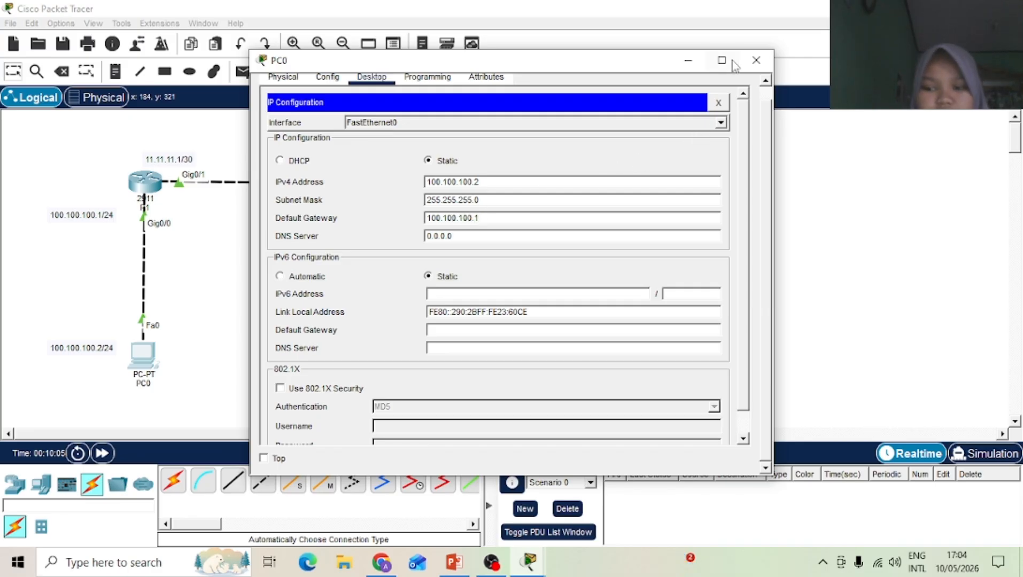
left_click(754, 60)
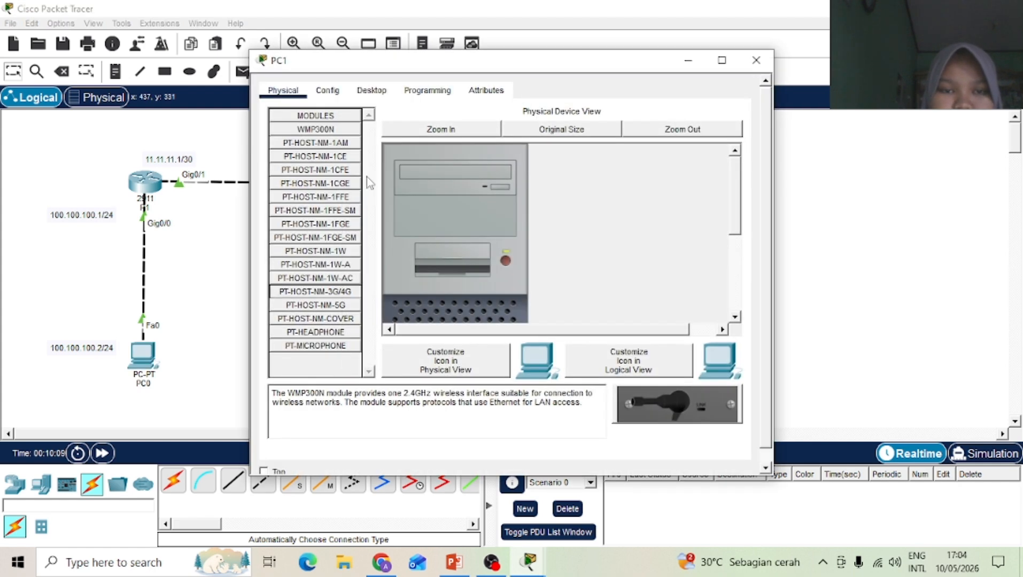
Step: Open PC1's IP configuration and set its static IPv4 address to 120.120.120.2
left_click(372, 91)
left_click(335, 152)
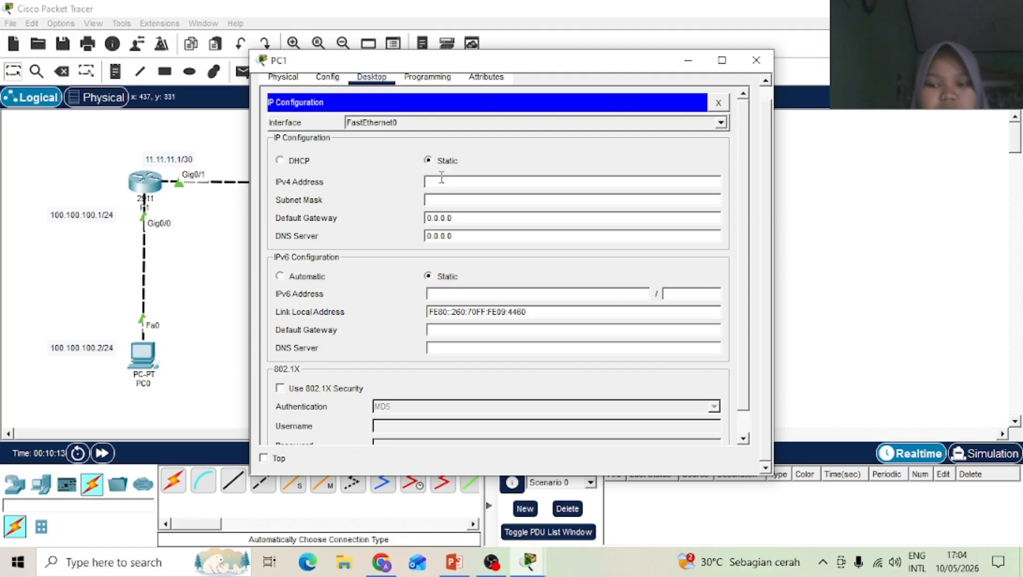
type("120.1")
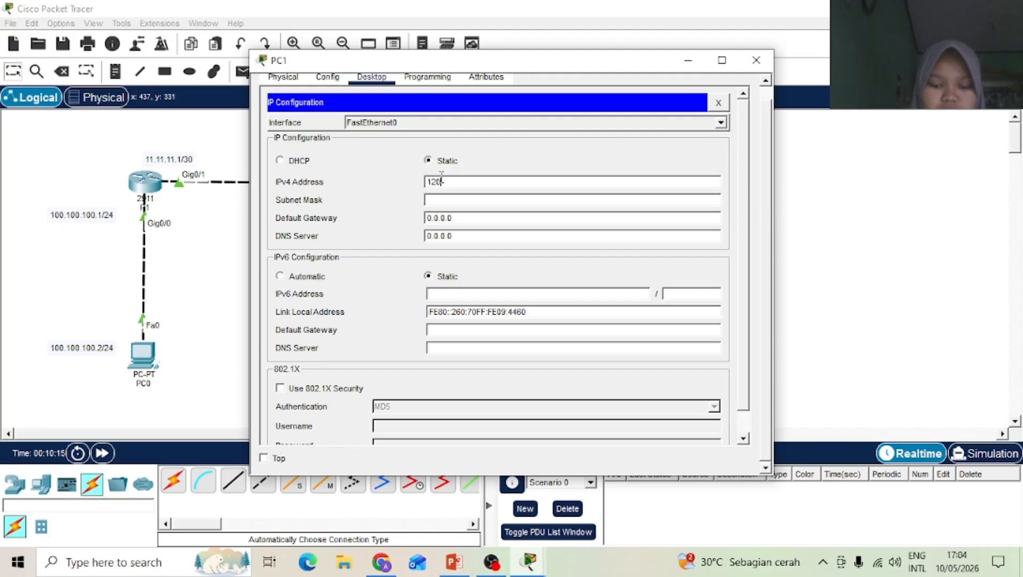
type("20.120.2")
Step: Set PC1's subnet mask to 255.255.255.0
left_click(452, 201)
key("BackSpace")
key("BackSpace")
key("BackSpace")
key("BackSpace")
key("BackSpace")
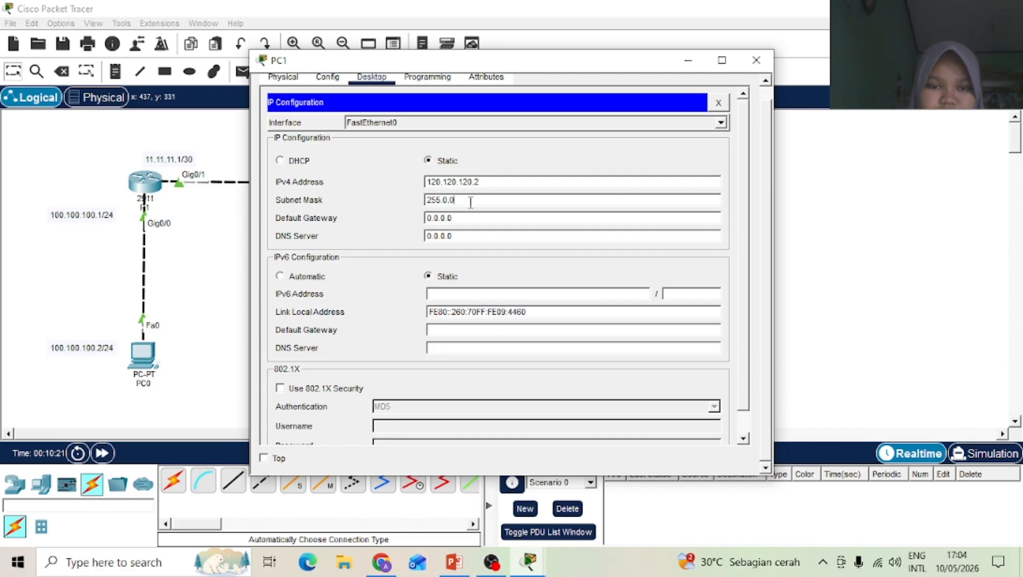
type("2")
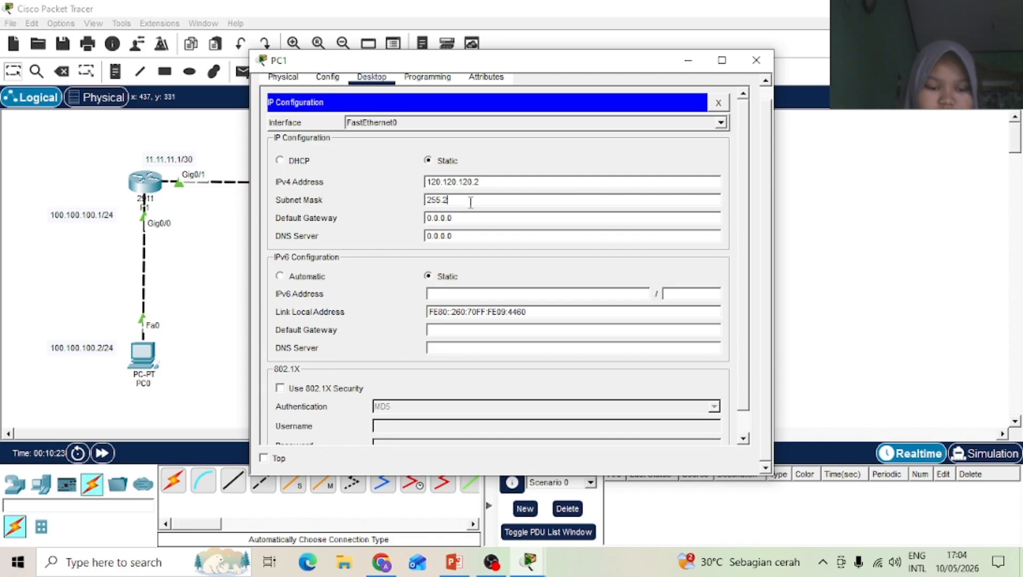
type("55.2")
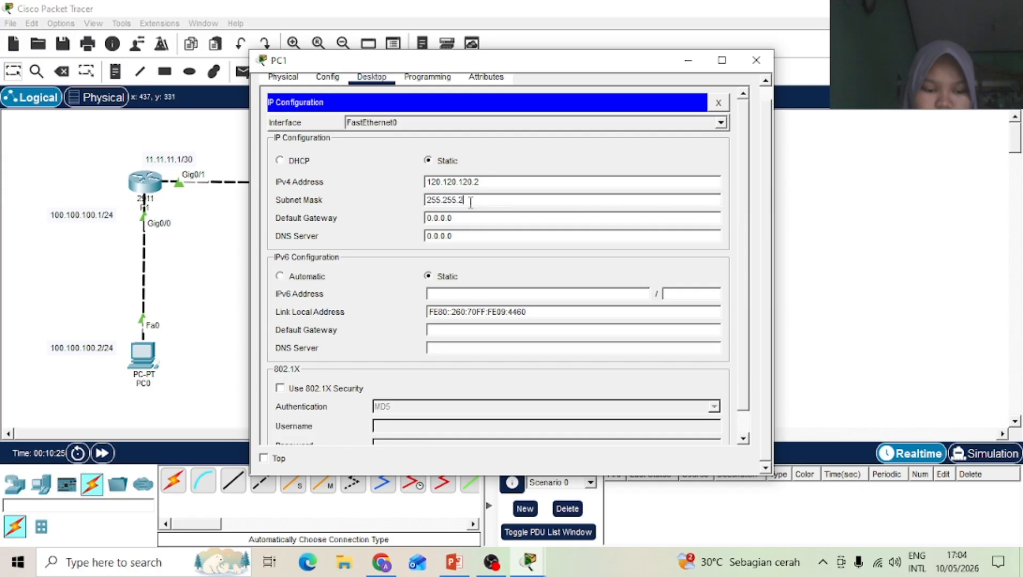
type("55.0")
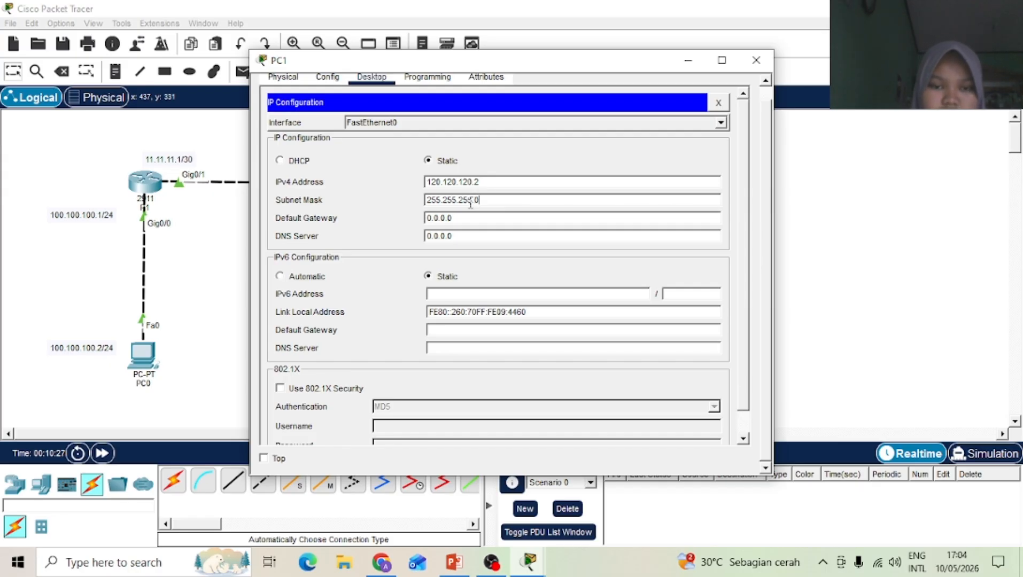
Step: Set PC1's default gateway to 120.120.120.1 and close PC1's window
left_click(470, 219)
key("BackSpace")
key("BackSpace")
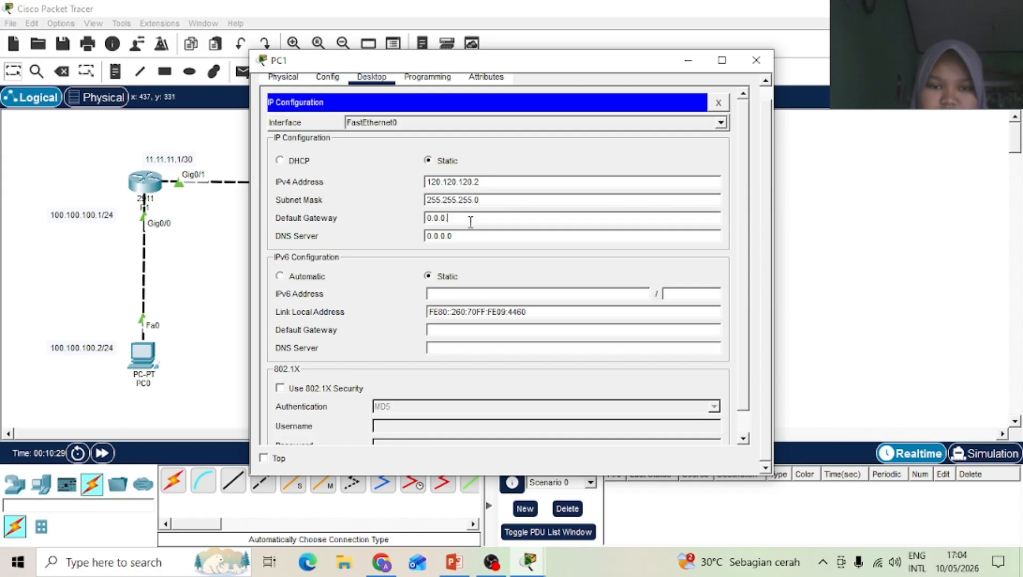
key("BackSpace")
key("BackSpace")
key("BackSpace")
key("BackSpace")
key("BackSpace")
type("120.")
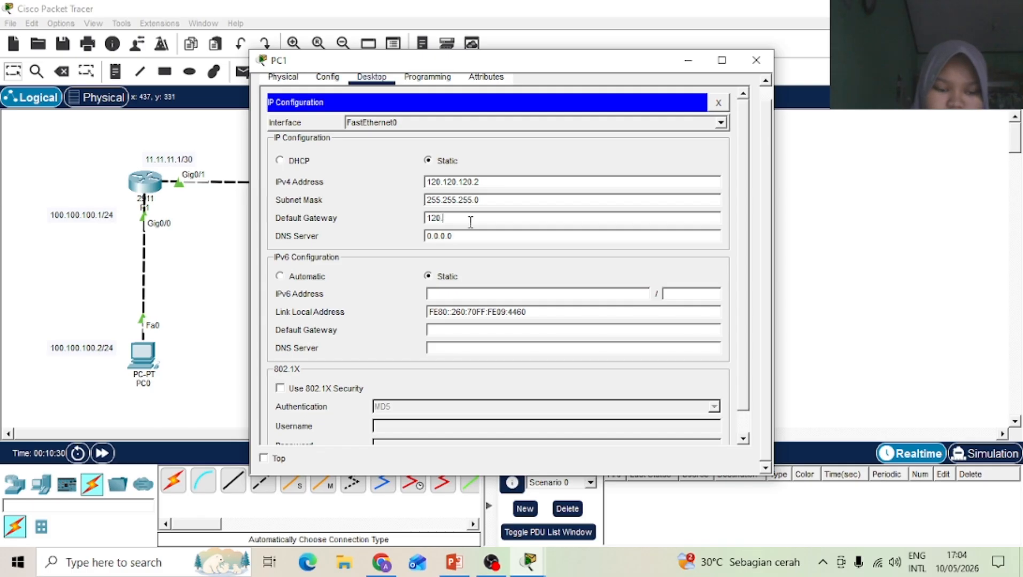
type("120.120.")
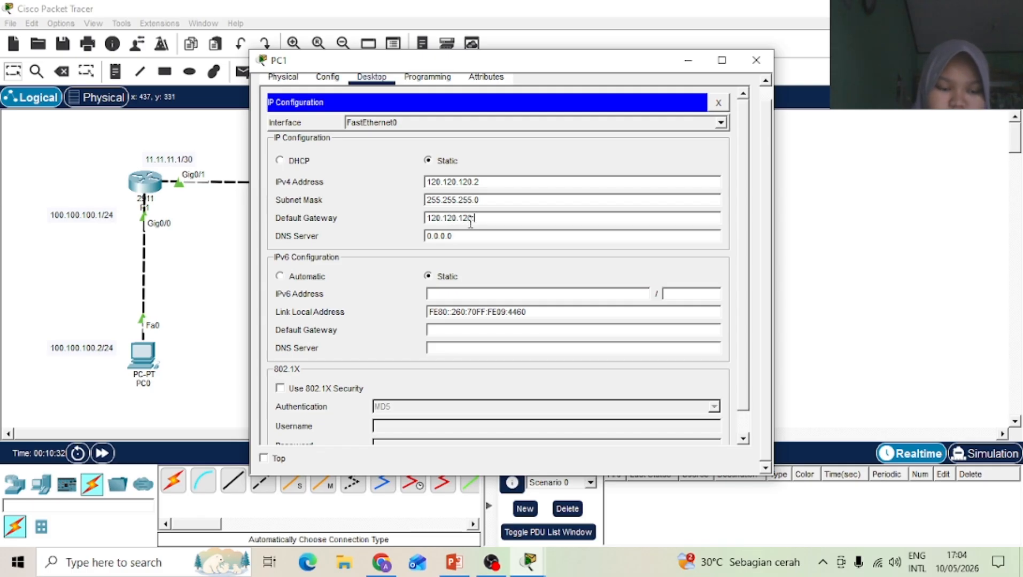
type("1")
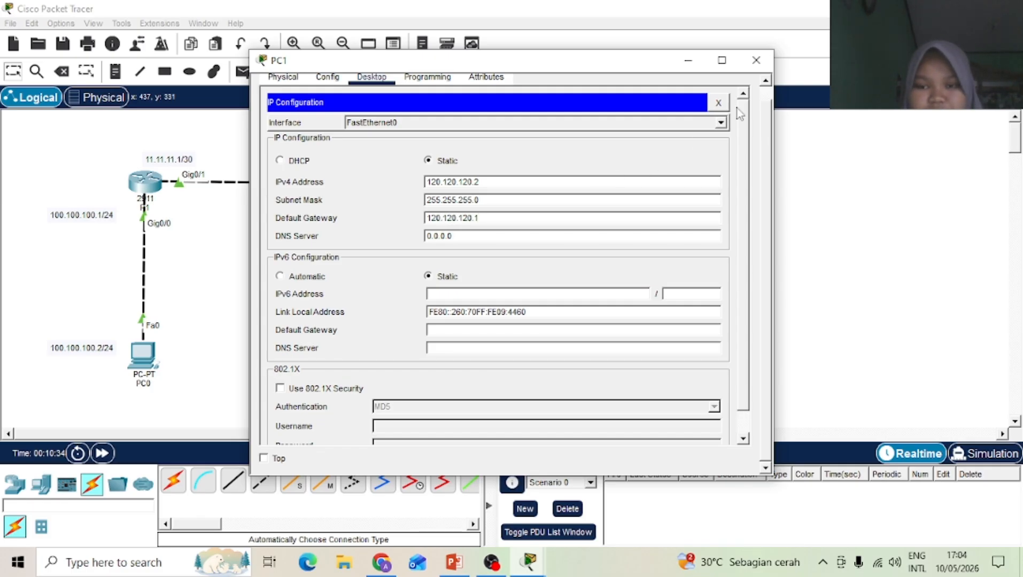
left_click(755, 60)
scroll(719, 276, "down", 3)
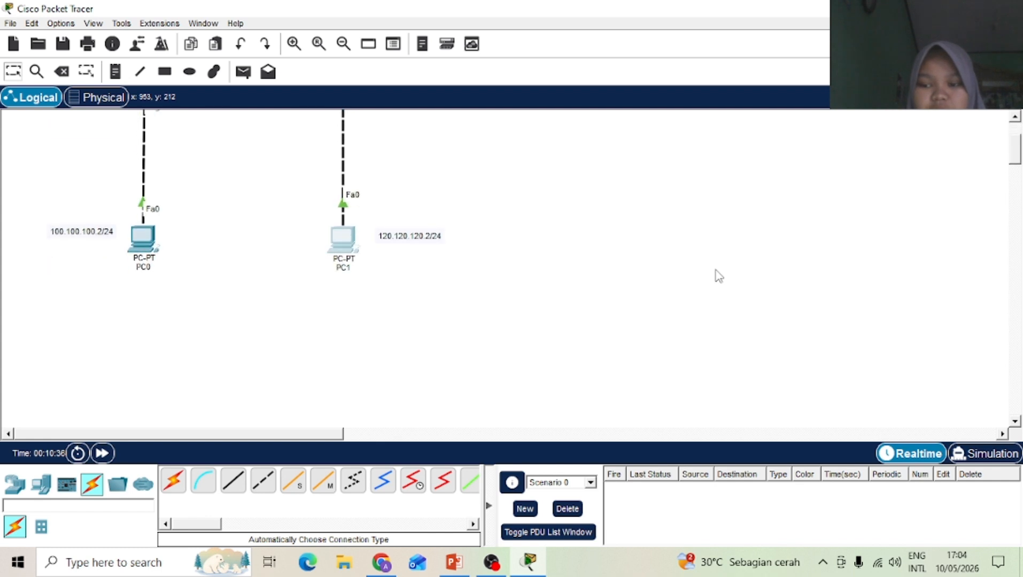
scroll(719, 276, "up", 3)
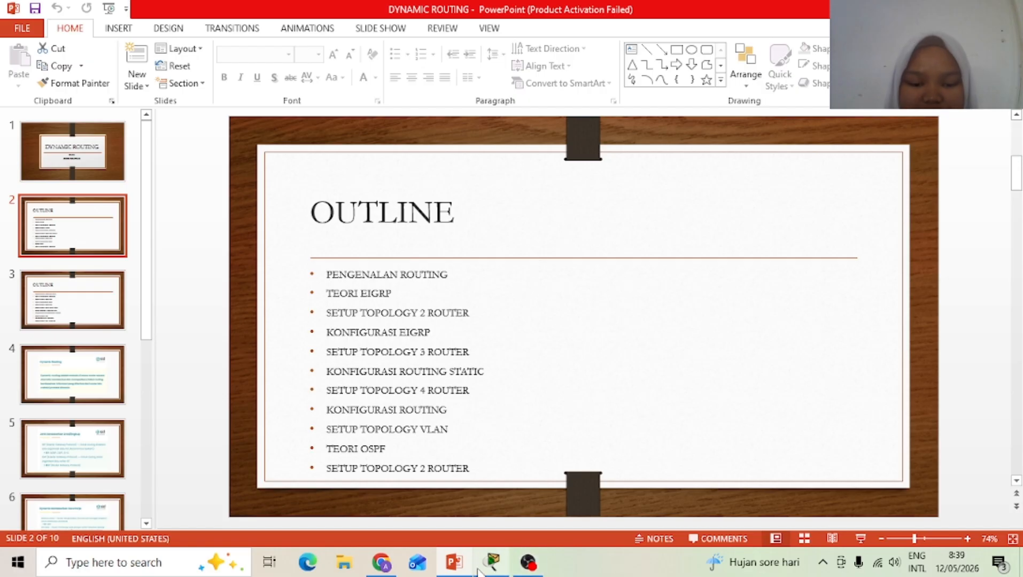
Step: Switch to Cisco Packet Tracer and enter global configuration mode in R1's command line with en and conf t
left_click(499, 557)
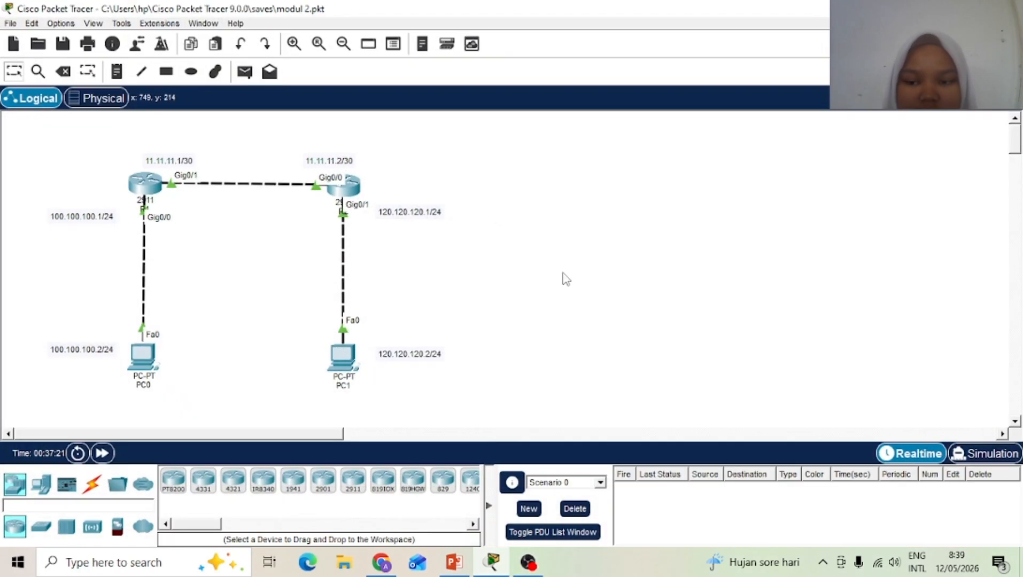
left_click(138, 183)
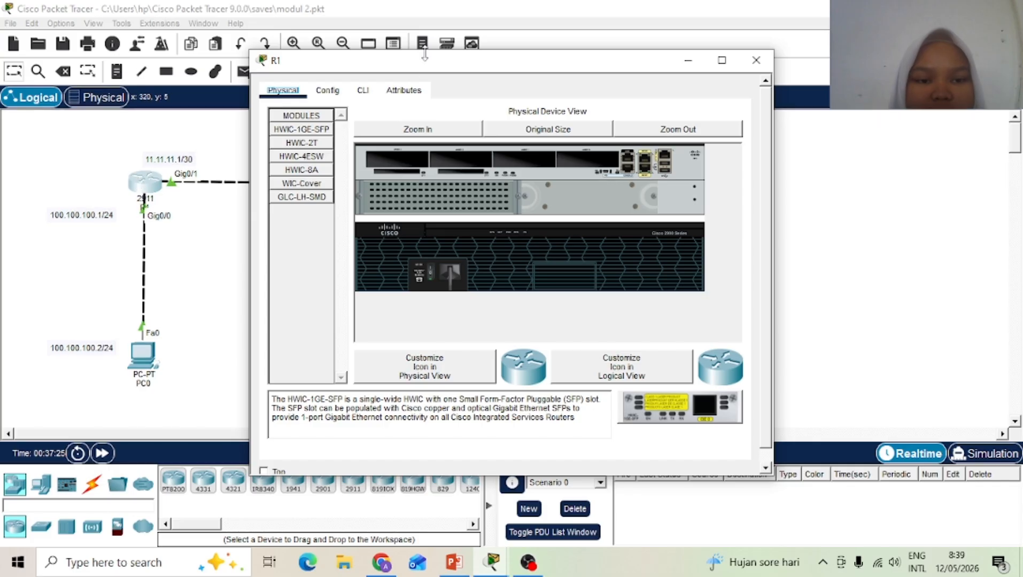
left_click(371, 97)
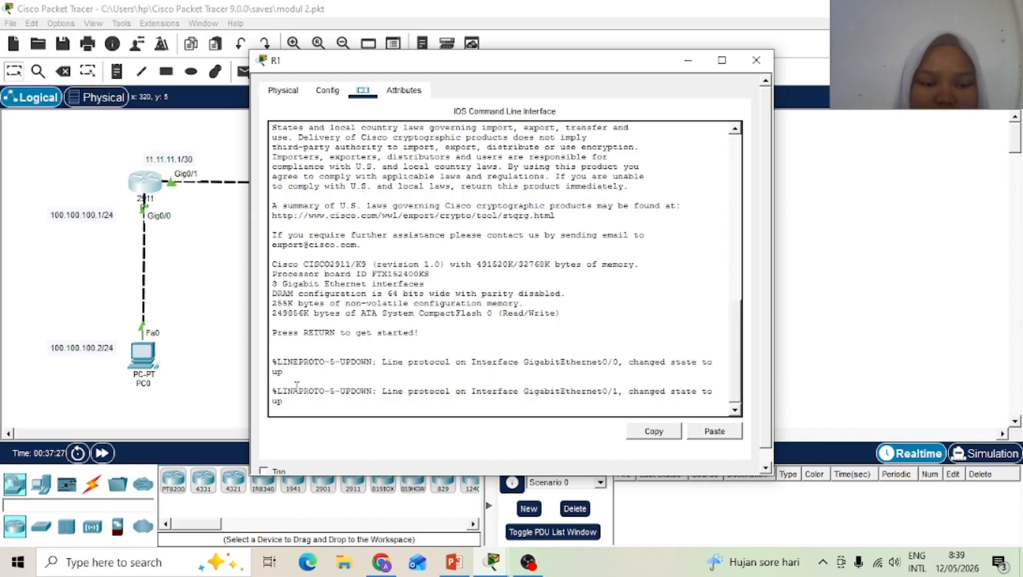
key("Return")
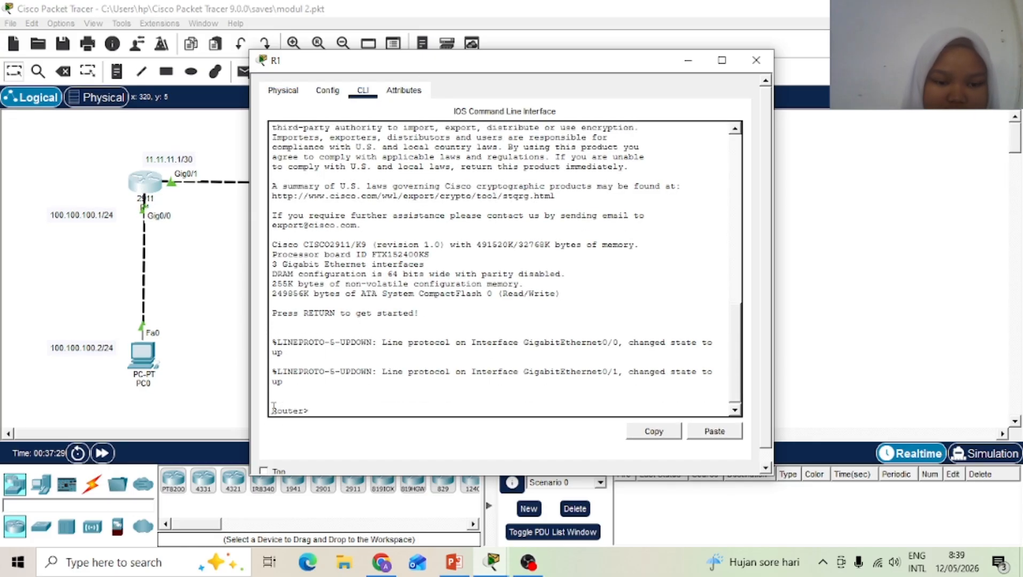
type("en")
key("Return")
type("c")
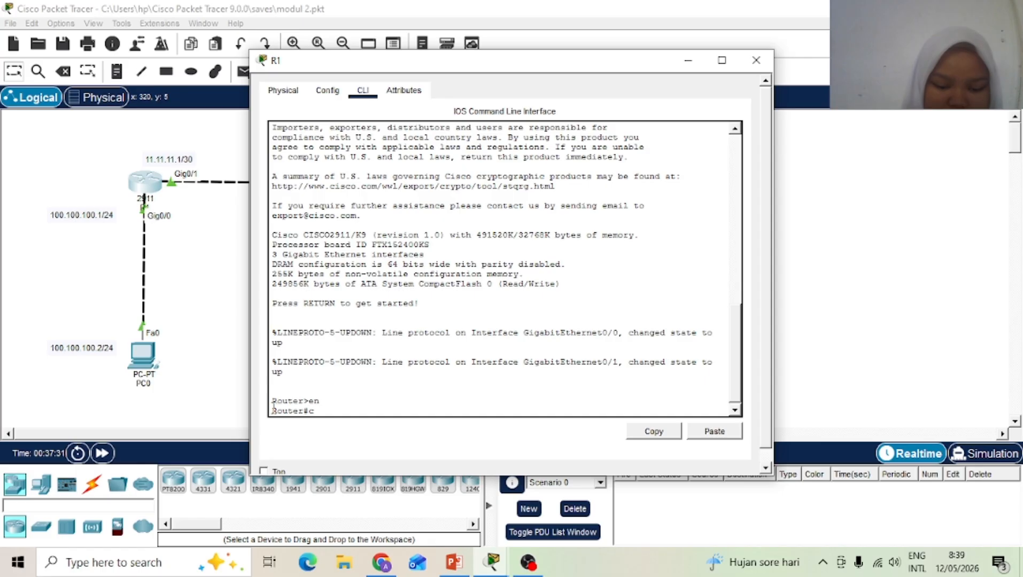
type("onf t")
key("Return")
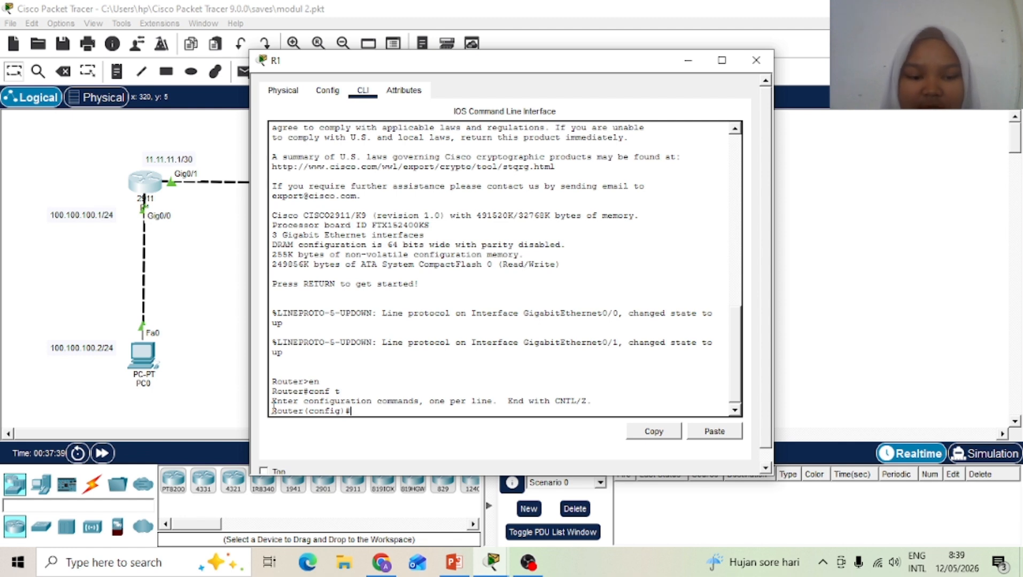
Step: Query the options of the router and router eigrp commands on R1, and start EIGRP with autonomous system number 1
type("router")
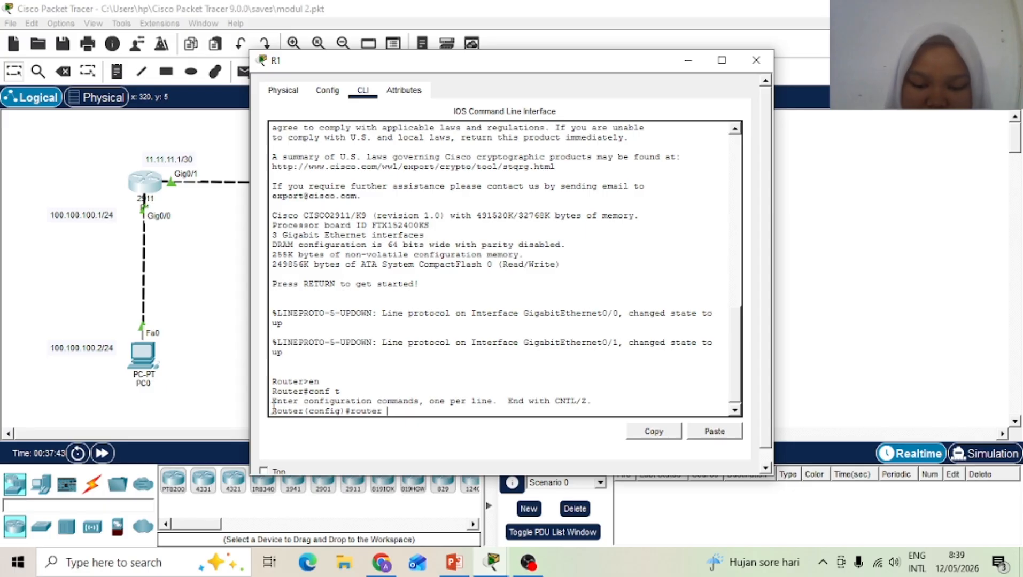
type(" ?")
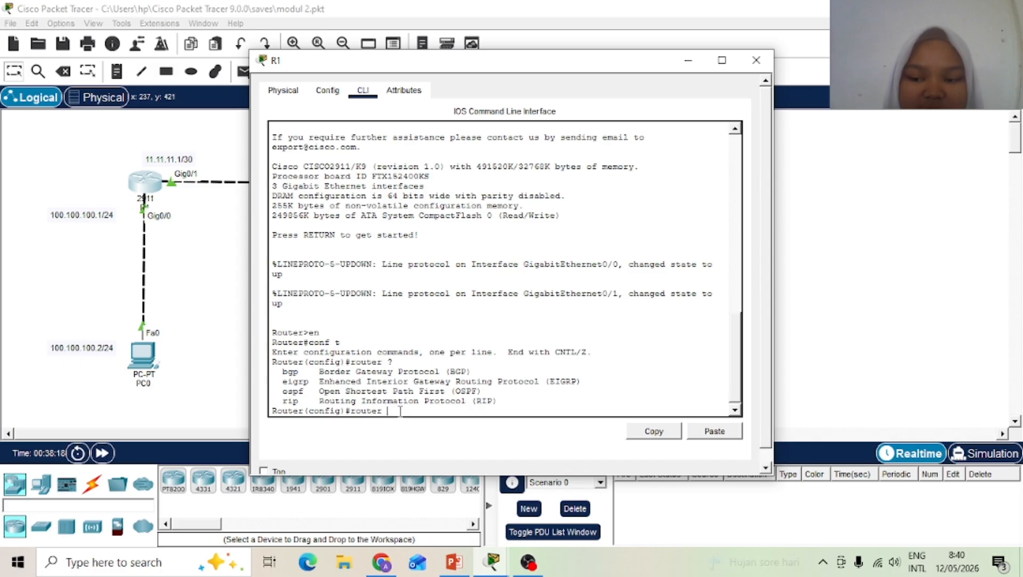
type("ei")
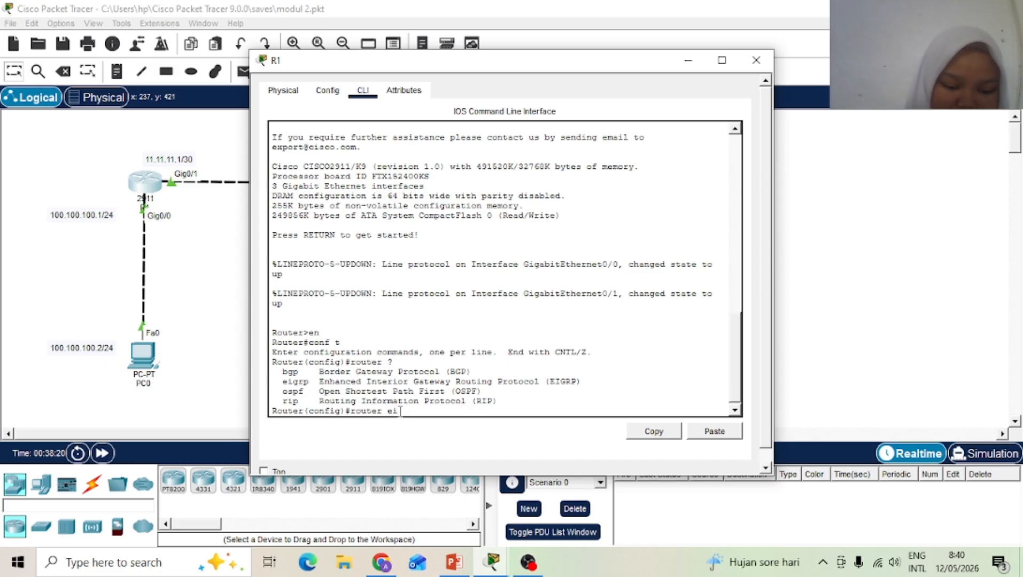
type("grp")
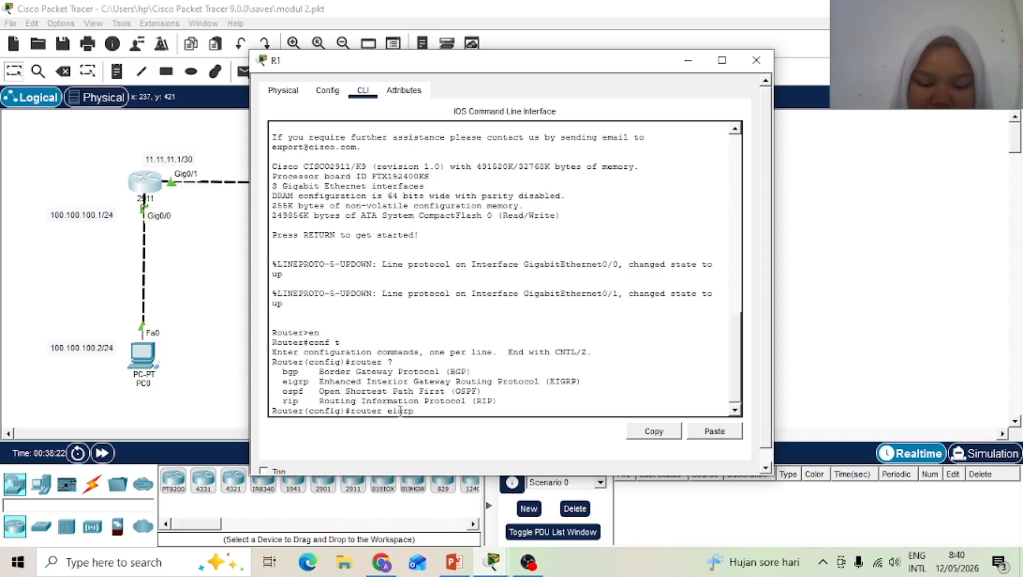
type(" ?")
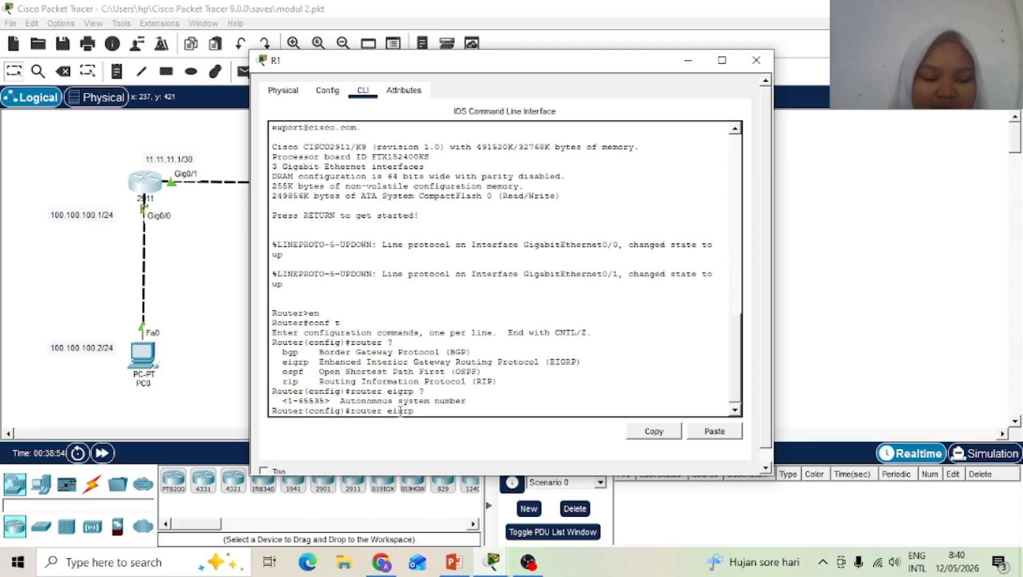
type("1")
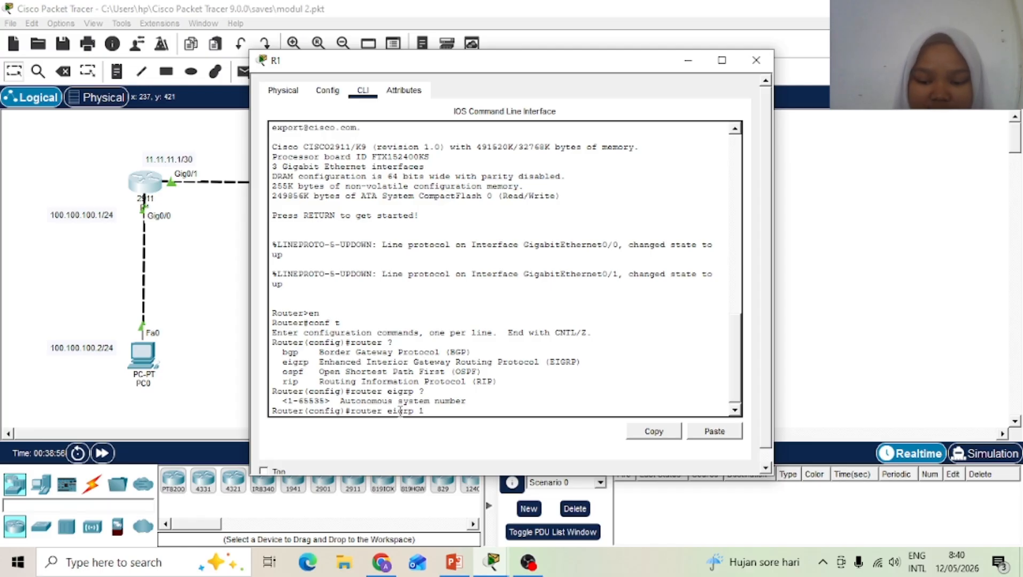
key("Return")
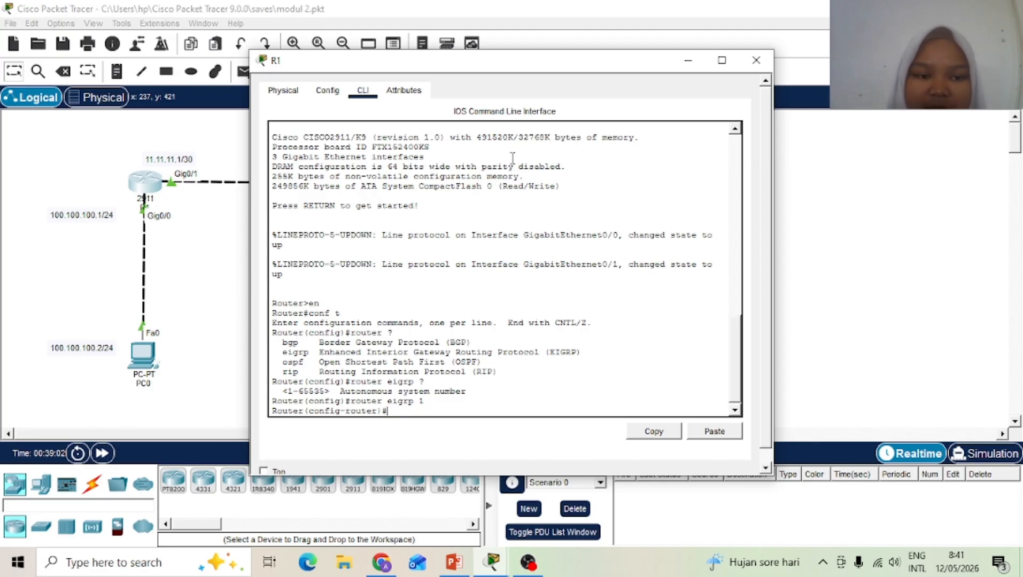
Step: Advertise network 11.11.11.0 in EIGRP 1 on R1 with the network command
left_click_drag(506, 65, 606, 60)
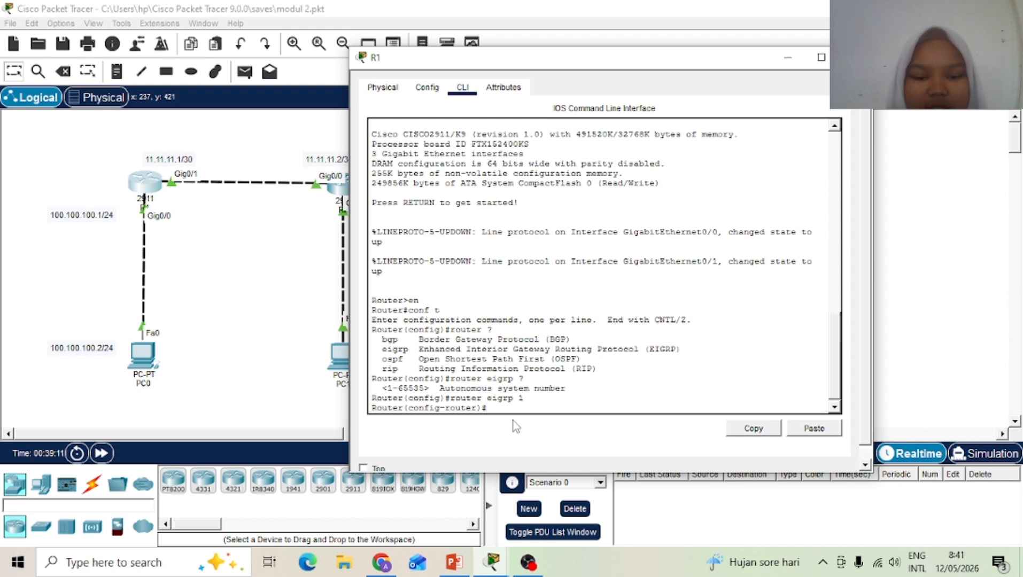
type("netwo")
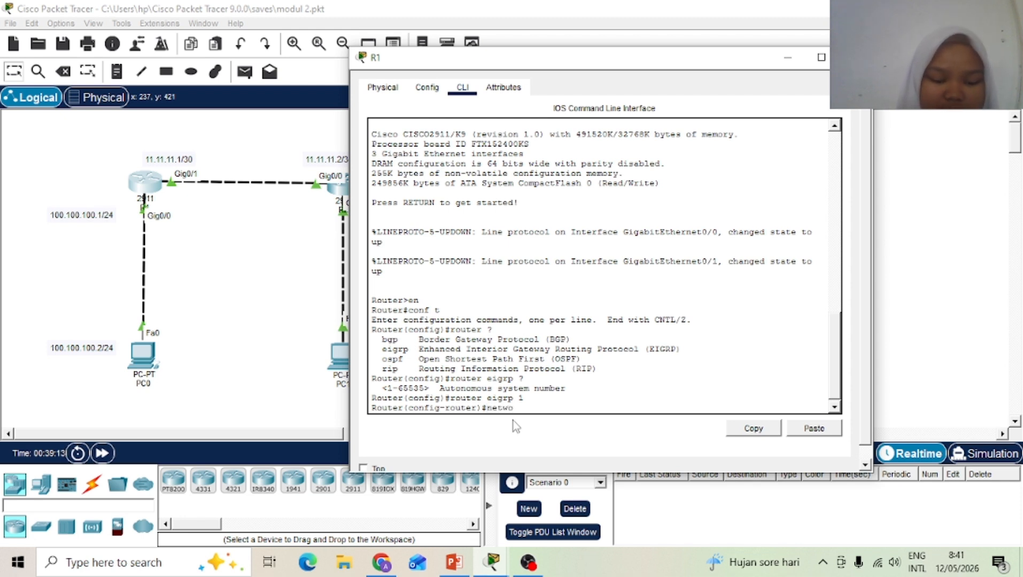
type("rk 11")
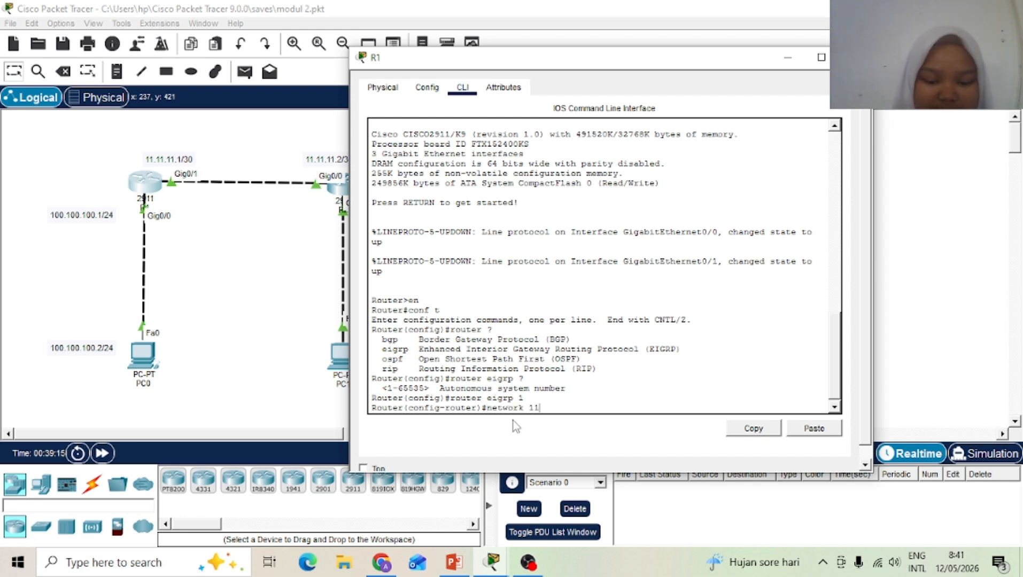
type(".11.11.0")
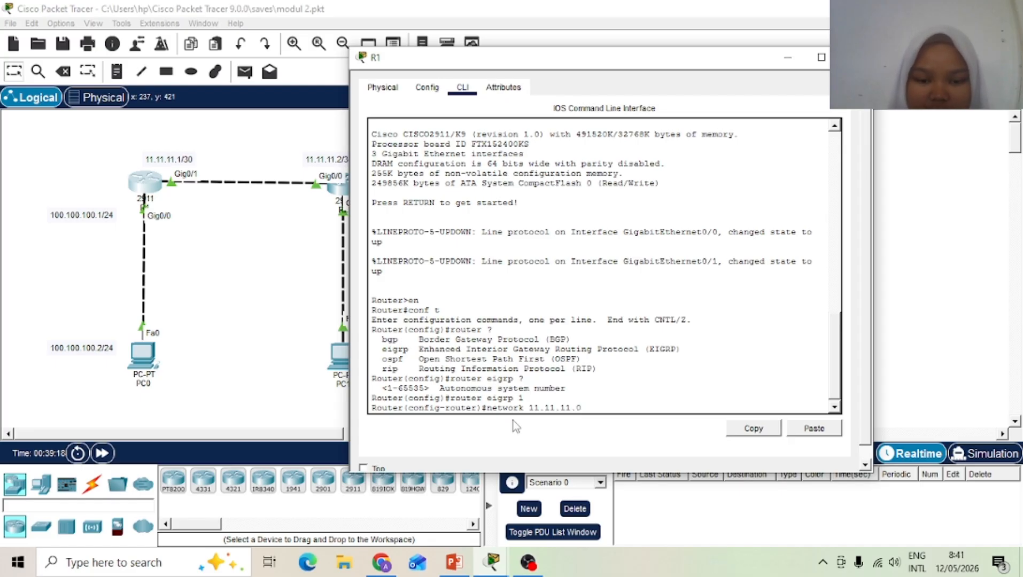
key("Return")
Step: Try to advertise network 100.100.100.0 in EIGRP 1 on R1
type("netw")
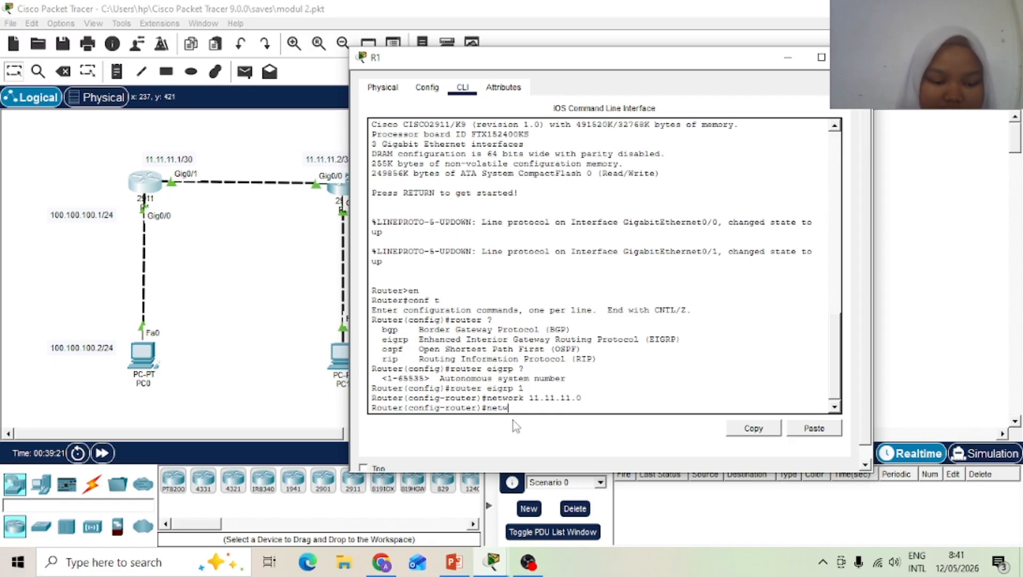
type("rok 1")
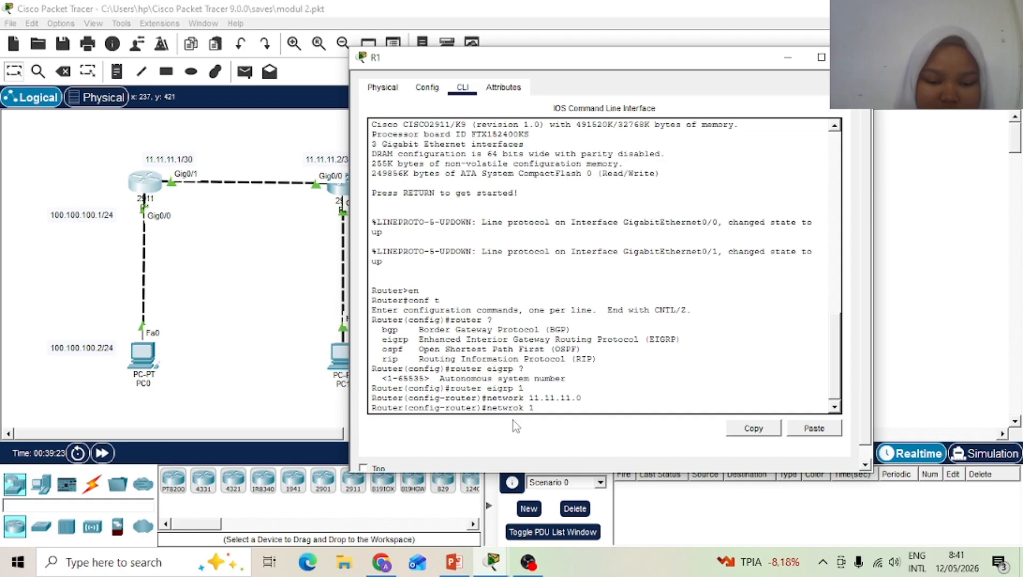
type("1")
key("BackSpace")
type("00")
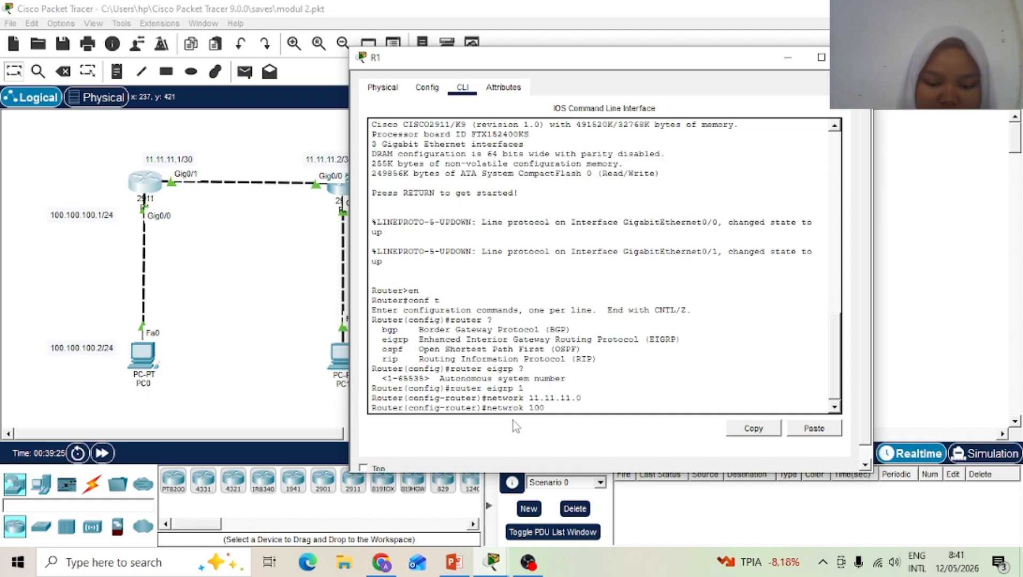
type(".100.100.10")
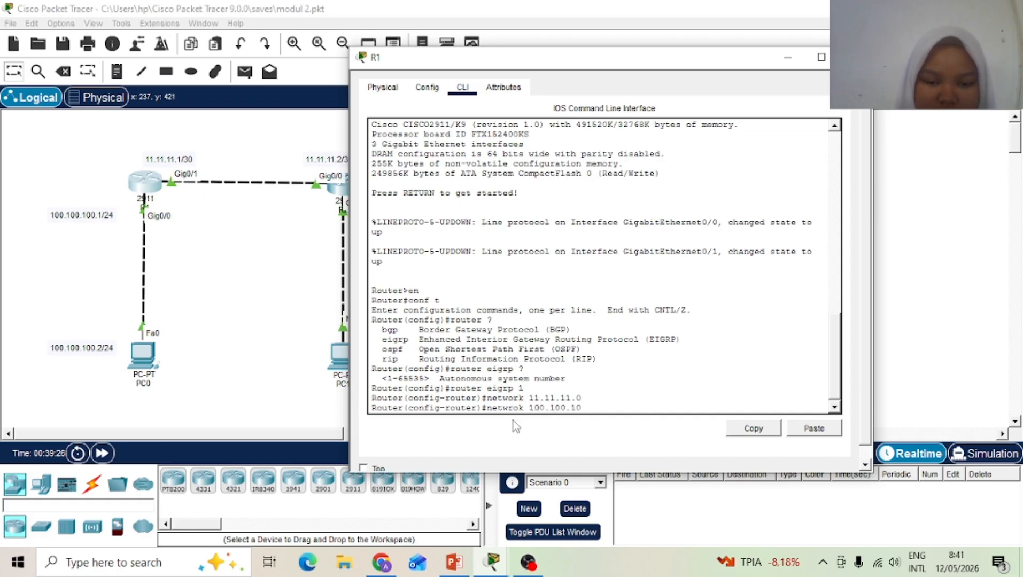
type("0.")
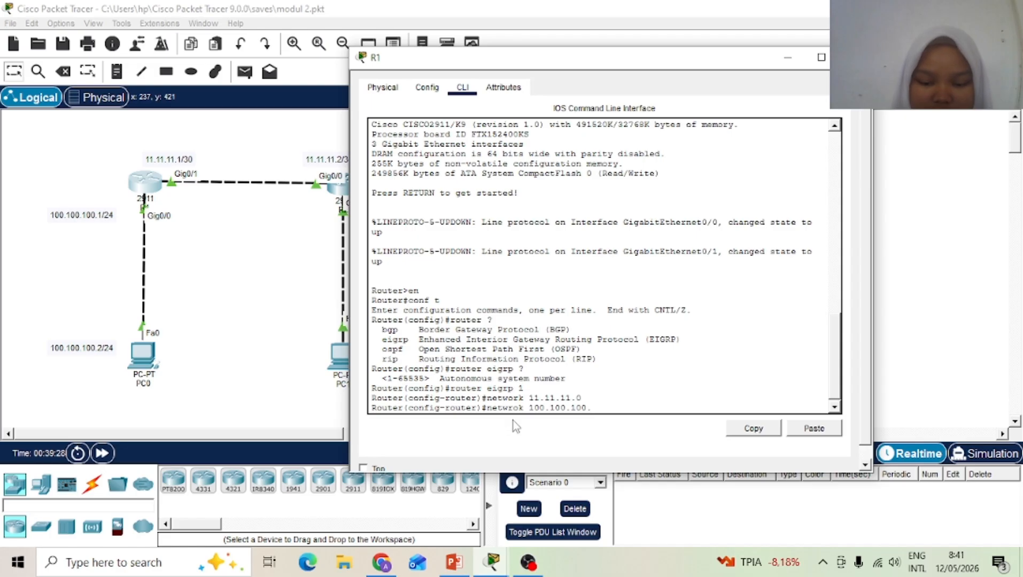
type("0")
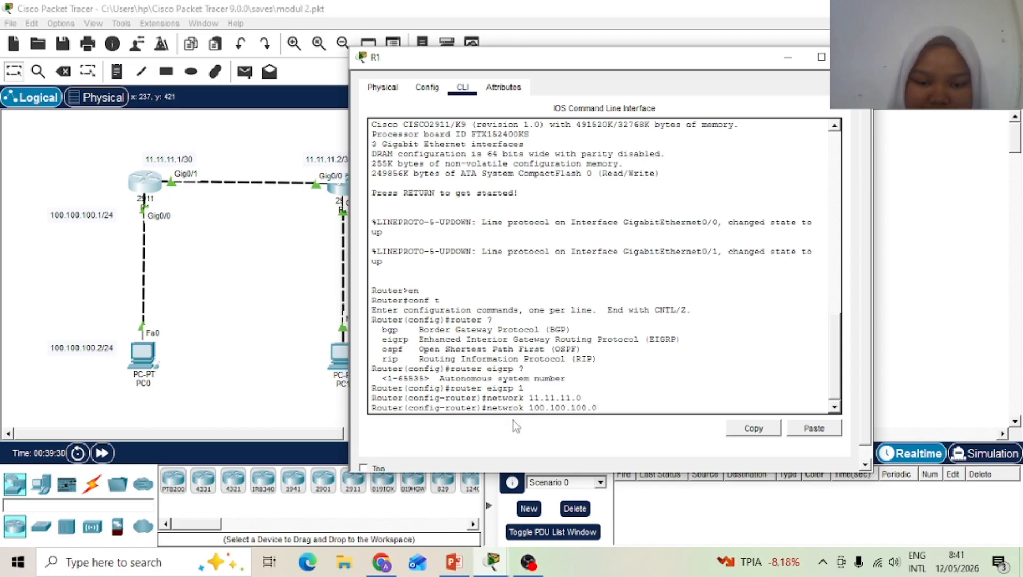
key("Return")
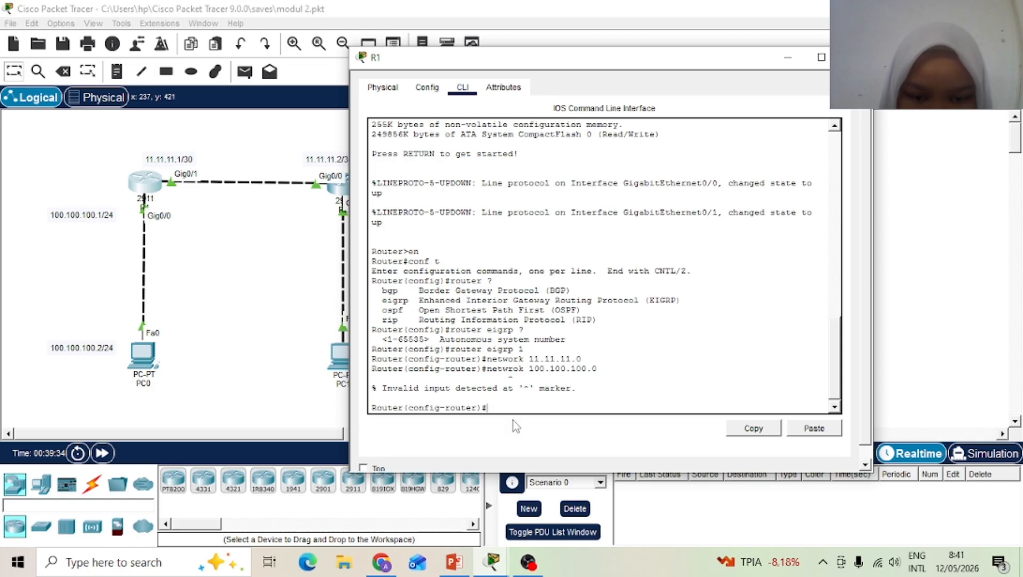
Step: Recall R1's misspelled netwrok command, correct its spelling and run it as network 100.100.100.0
key("Up")
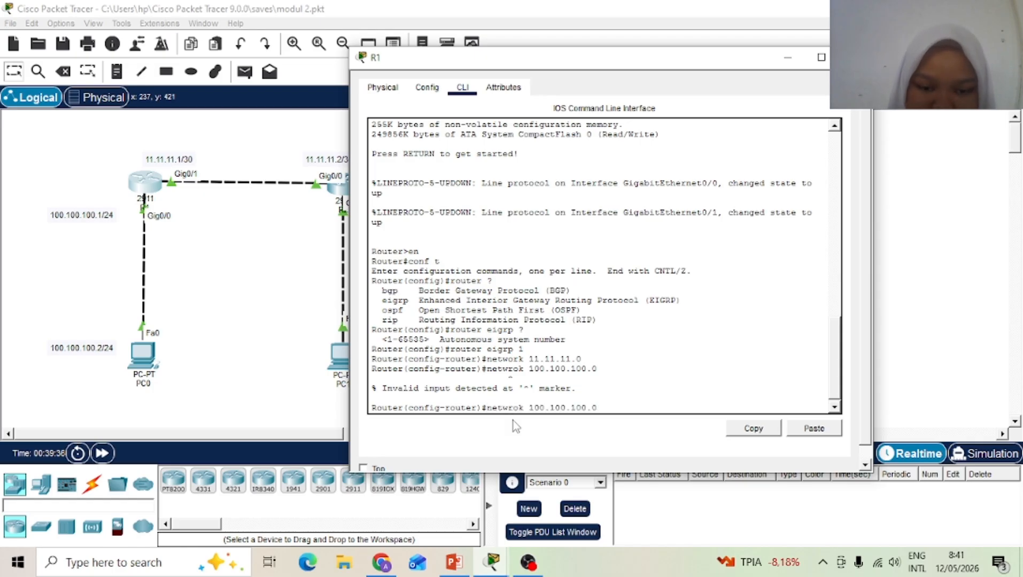
key("Left")
key("Left")
key("Left")
key("Left")
key("Left")
key("Left")
key("Left")
key("Left")
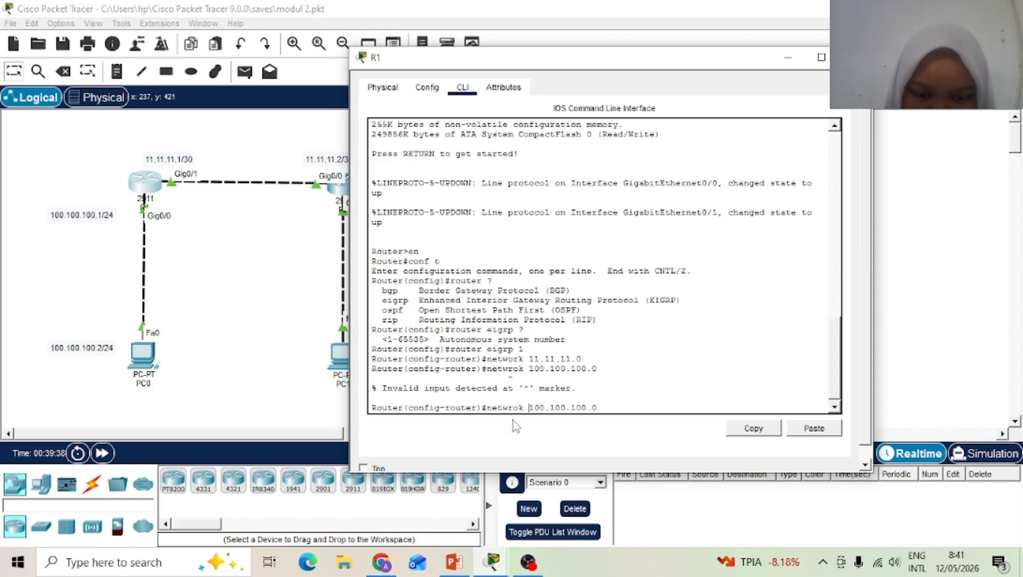
key("Left")
key("Left")
key("Left")
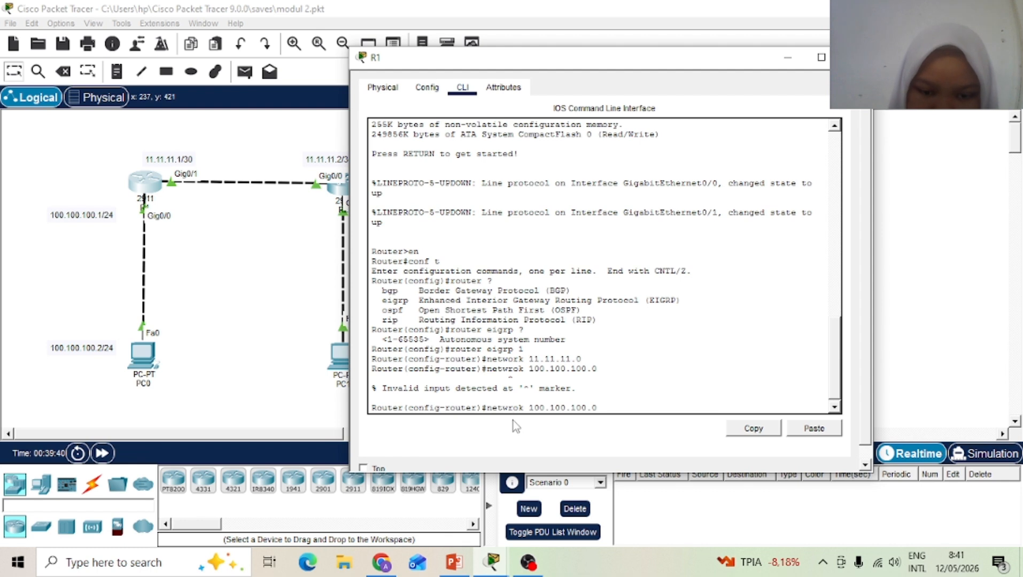
key("Right")
key("BackSpace")
key("BackSpace")
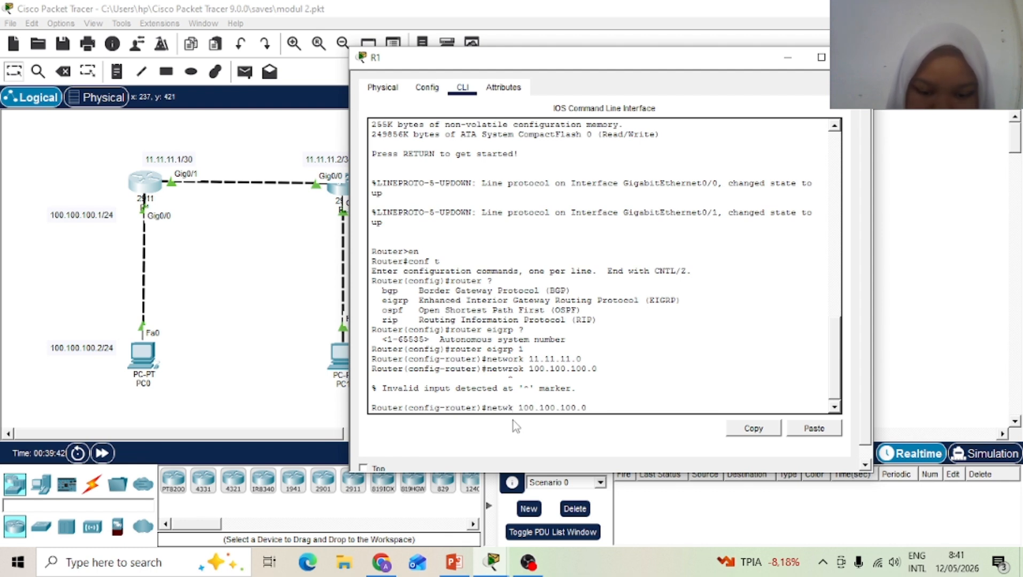
type("or")
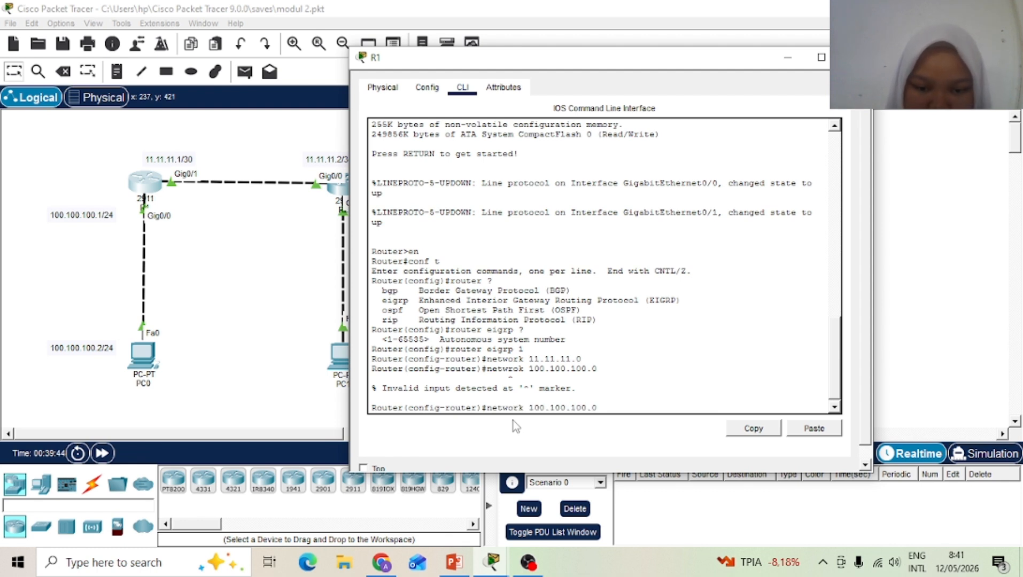
key("Right")
key("Right")
key("Right")
key("Right")
key("Right")
key("Right")
key("Right")
key("Right")
key("Right")
key("Right")
key("Right")
key("Right")
key("Right")
key("Right")
key("Return")
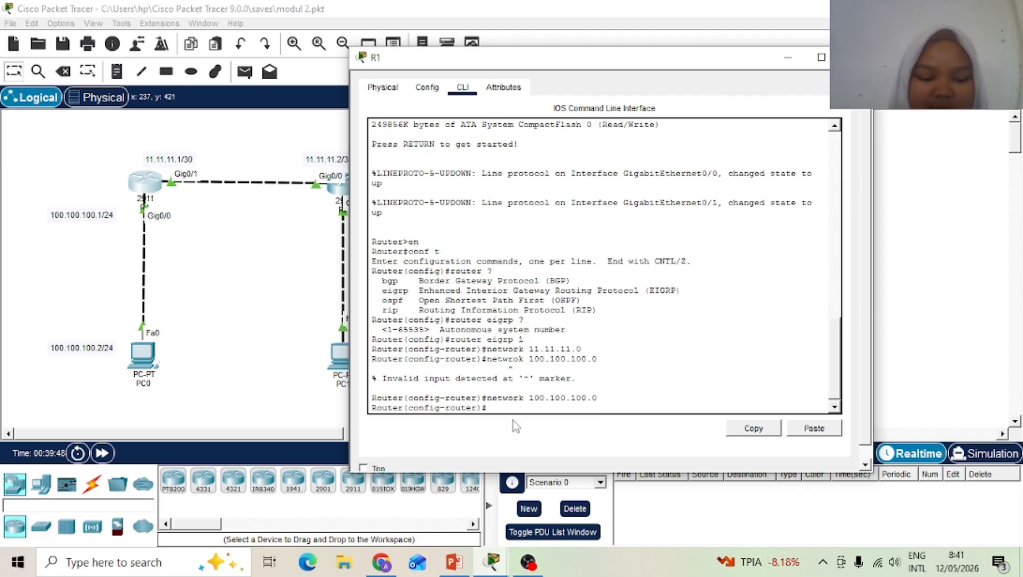
Step: Display R1's routing table with do show ip route and close R1's window
type("do show")
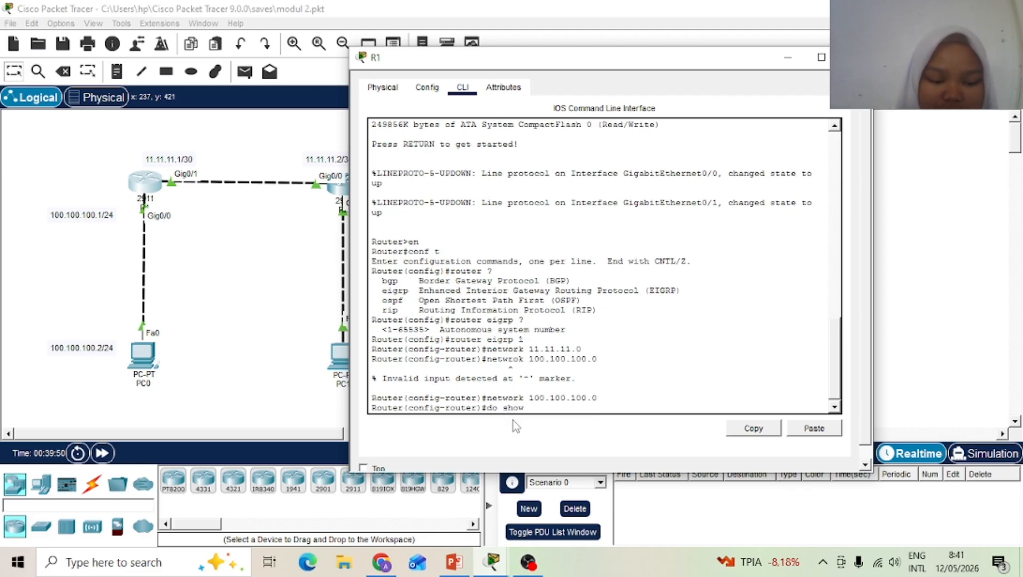
type(" ip route")
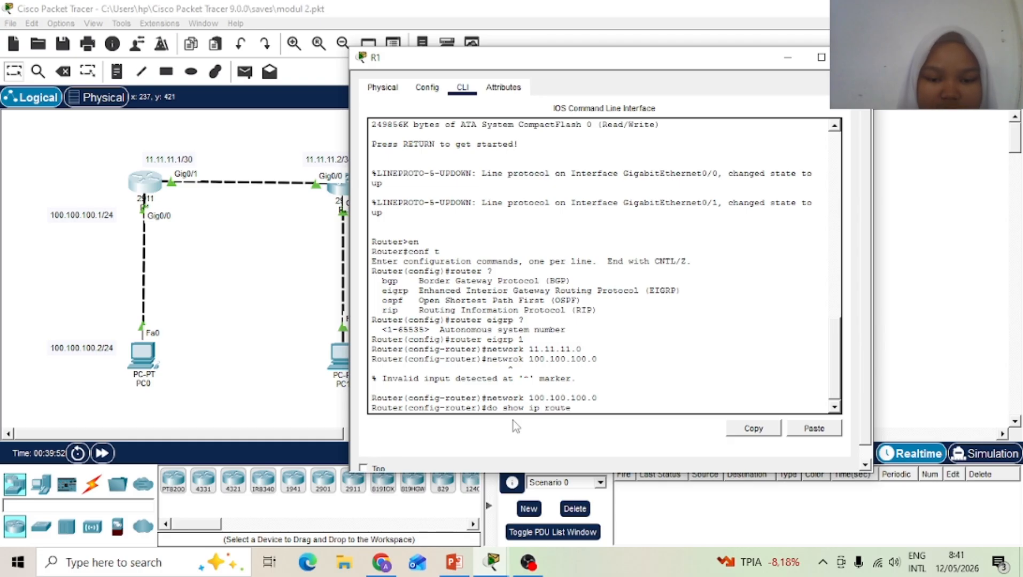
key("Return")
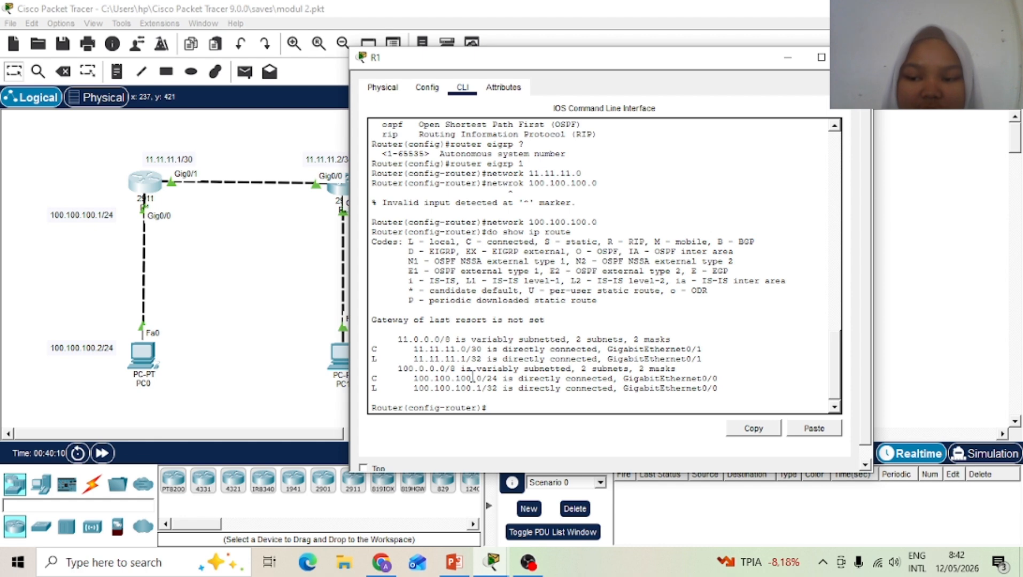
left_click(854, 57)
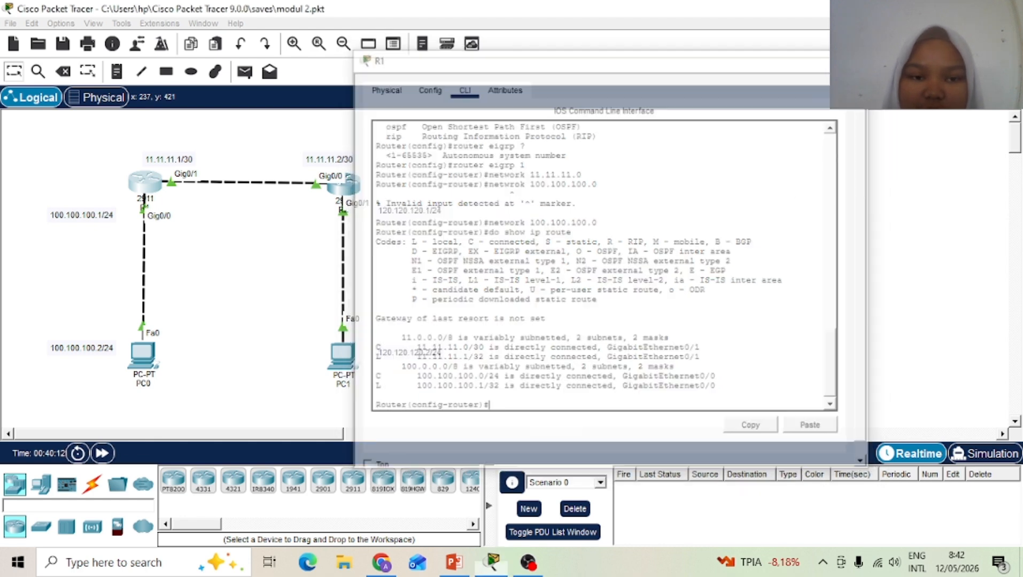
Step: Open R2's command line and enter global configuration mode with en and conf t
left_click(354, 182)
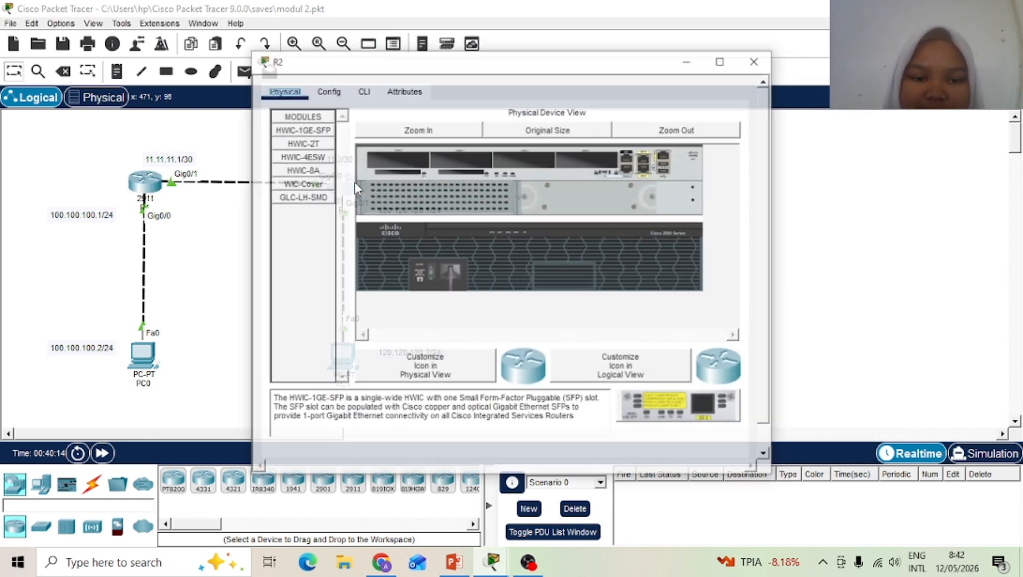
left_click(364, 91)
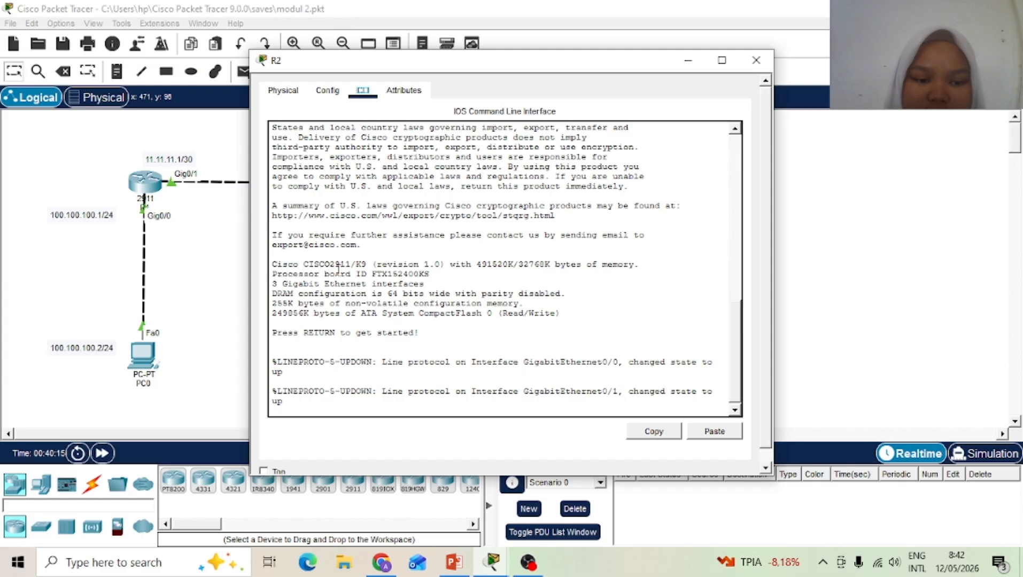
left_click(283, 405)
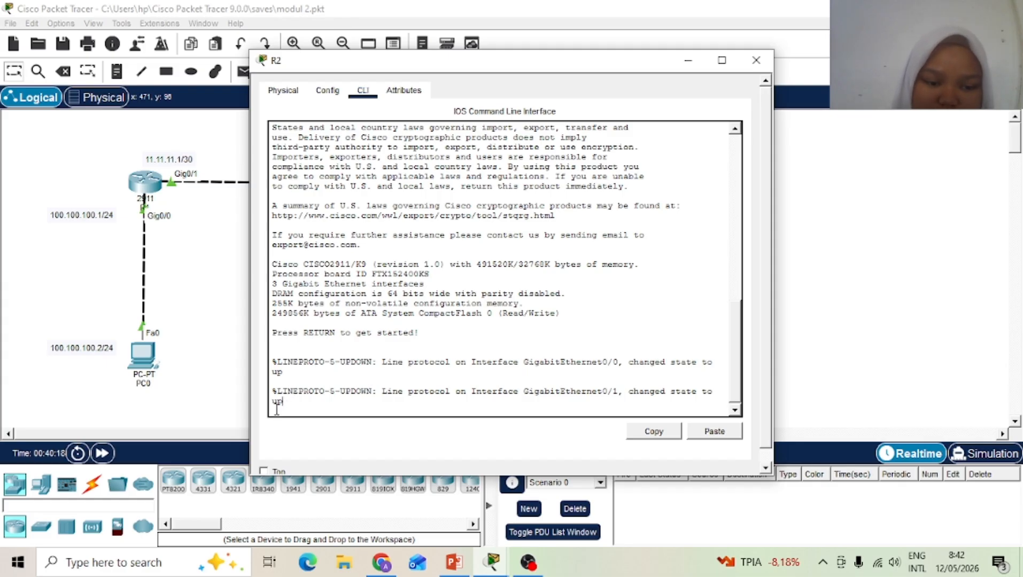
key("Return")
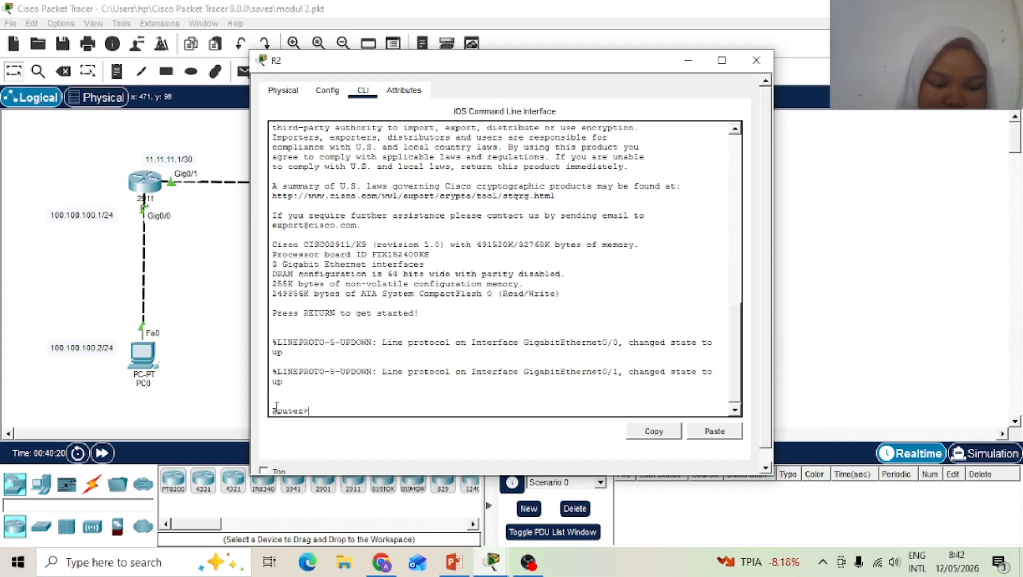
type("en")
key("Return")
type("co")
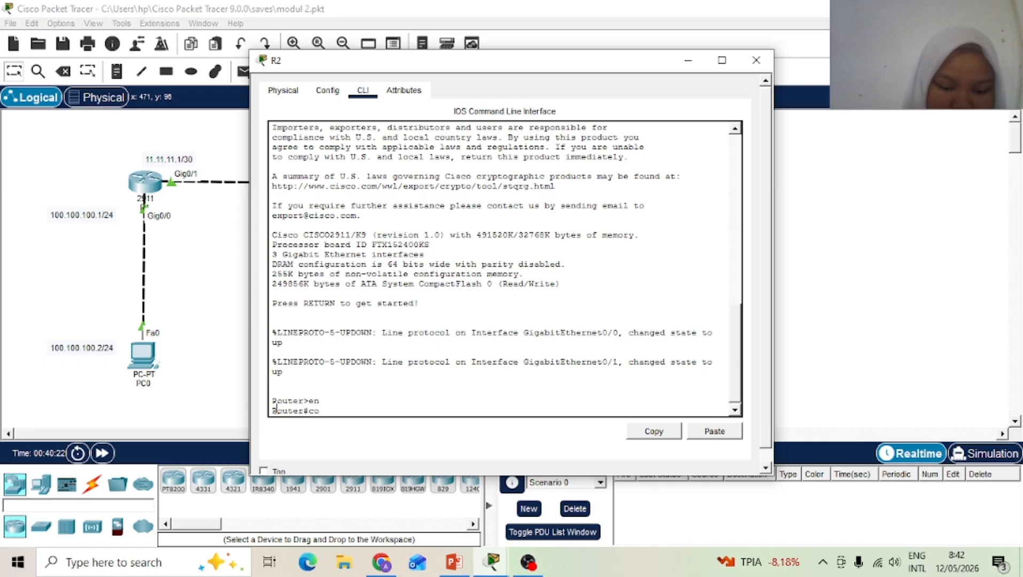
type("nf t")
key("Return")
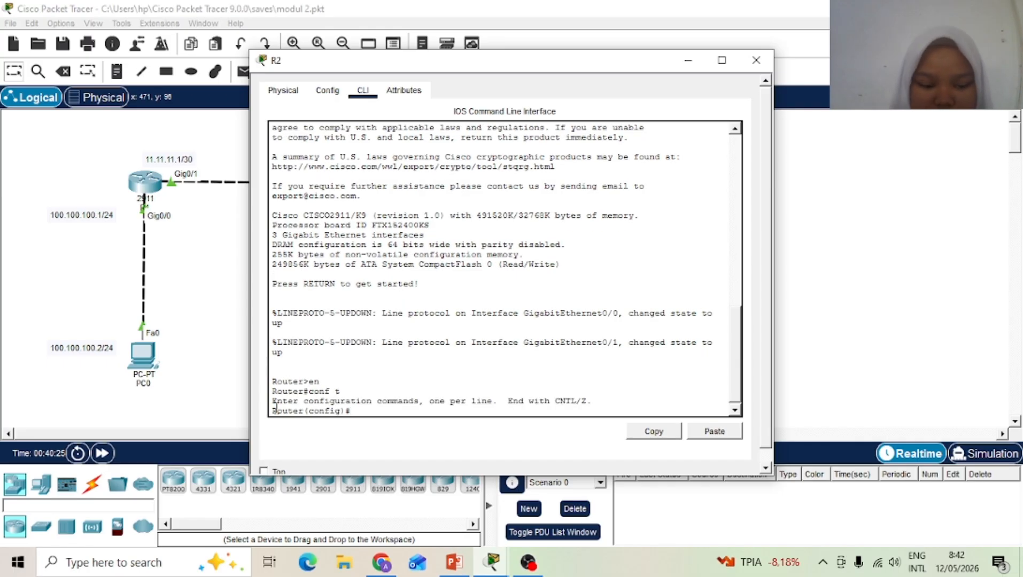
Step: Start EIGRP with autonomous system number 1 on R2 and advertise network 11.11.11.0
type("router")
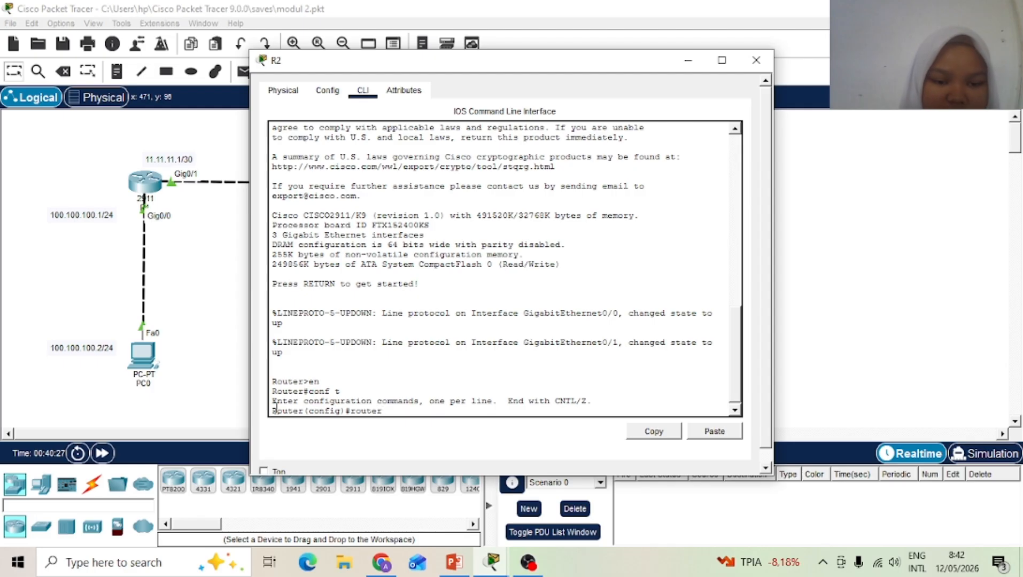
type(" eigrp 1")
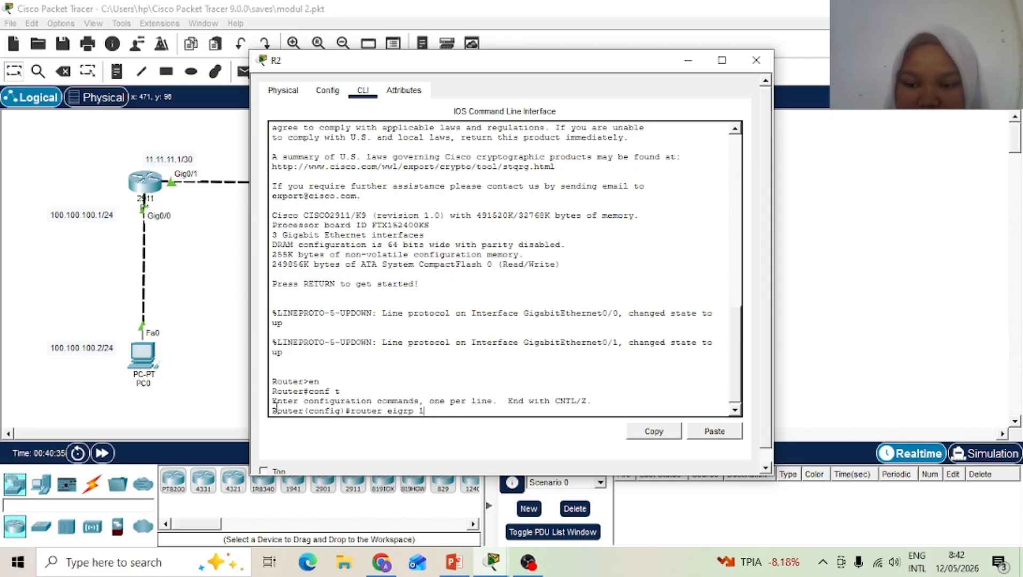
key("Return")
type("net")
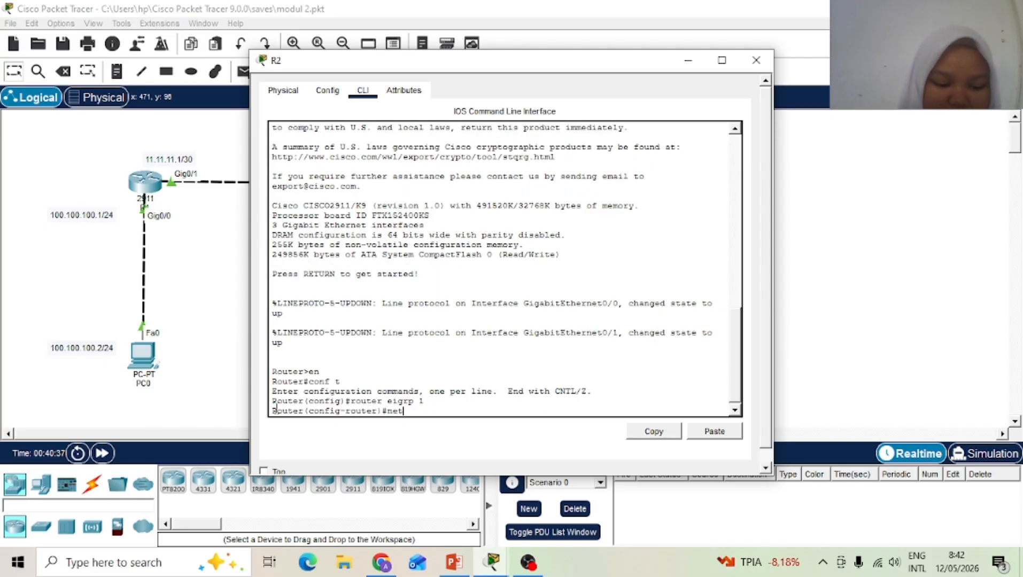
type("wo")
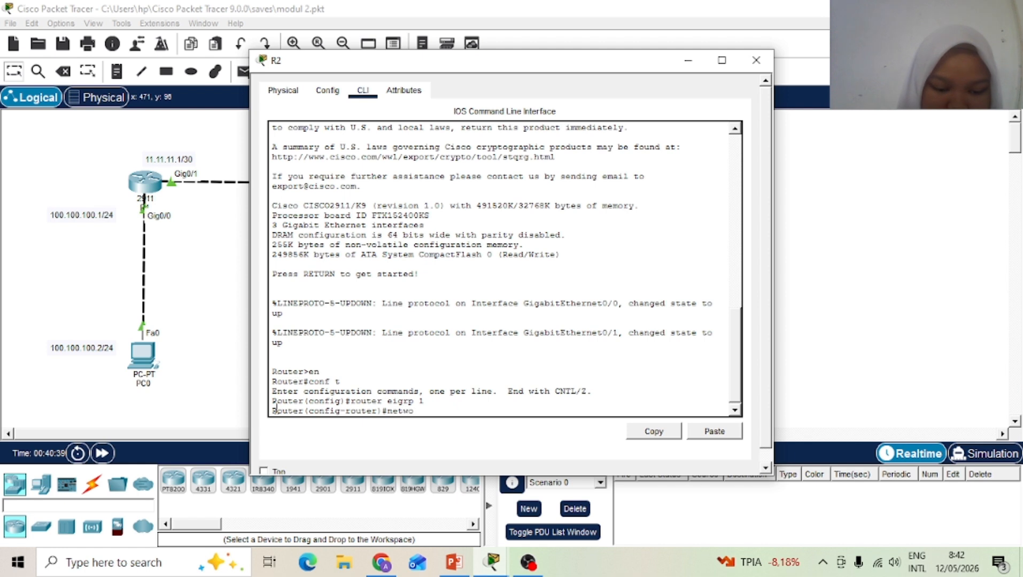
type("rk 11")
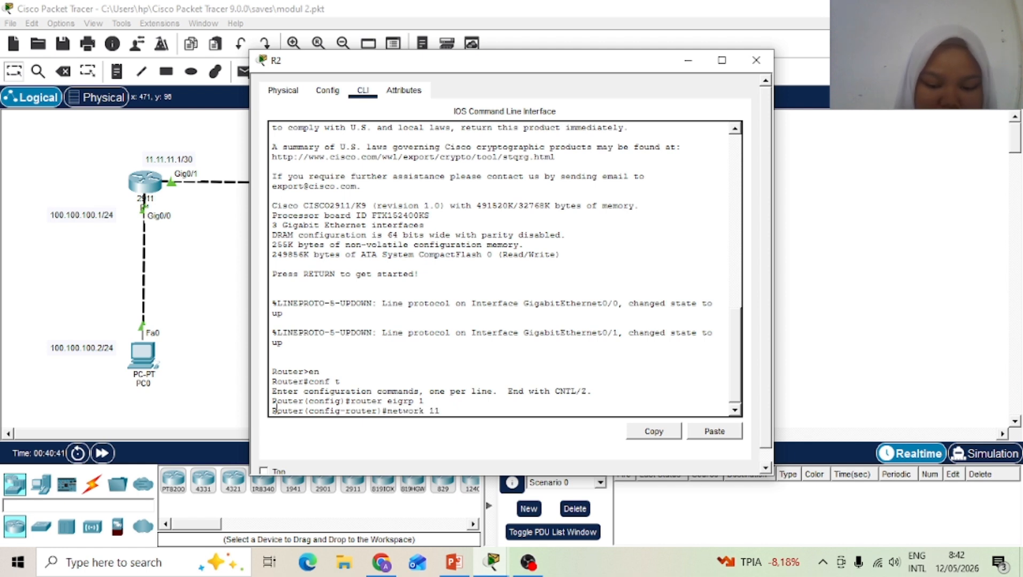
type(".11.11.")
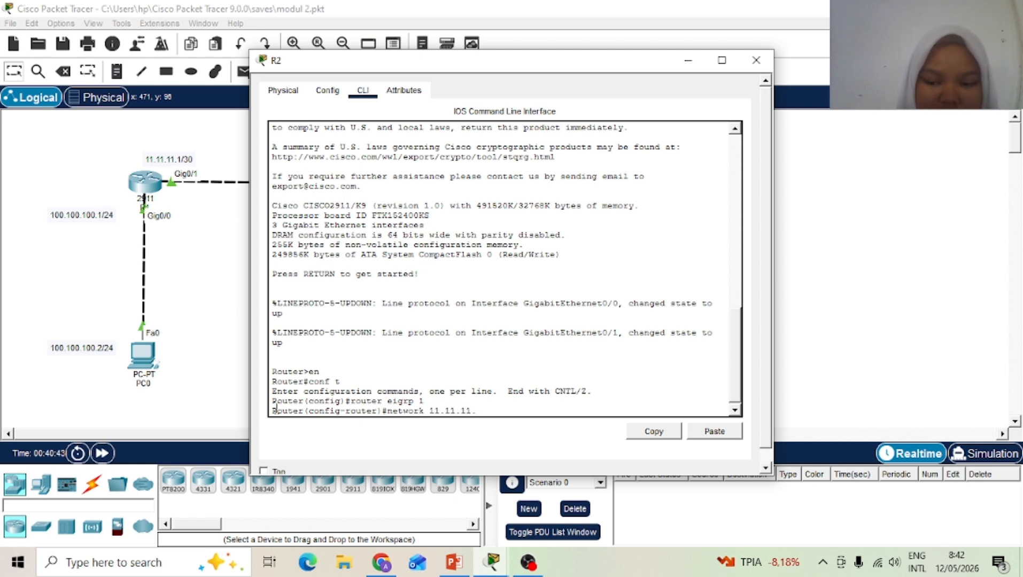
type("0")
key("Return")
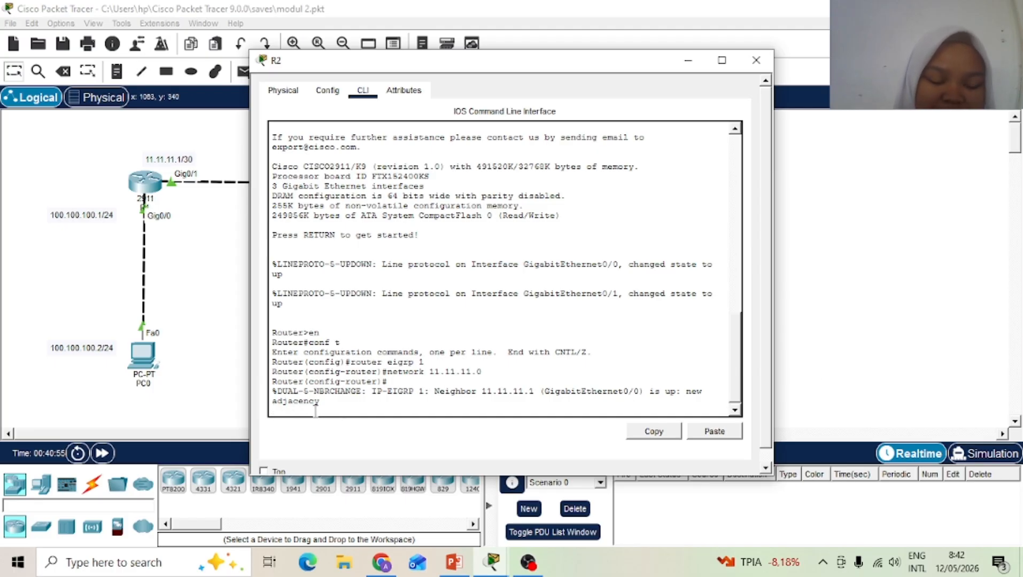
key("Return")
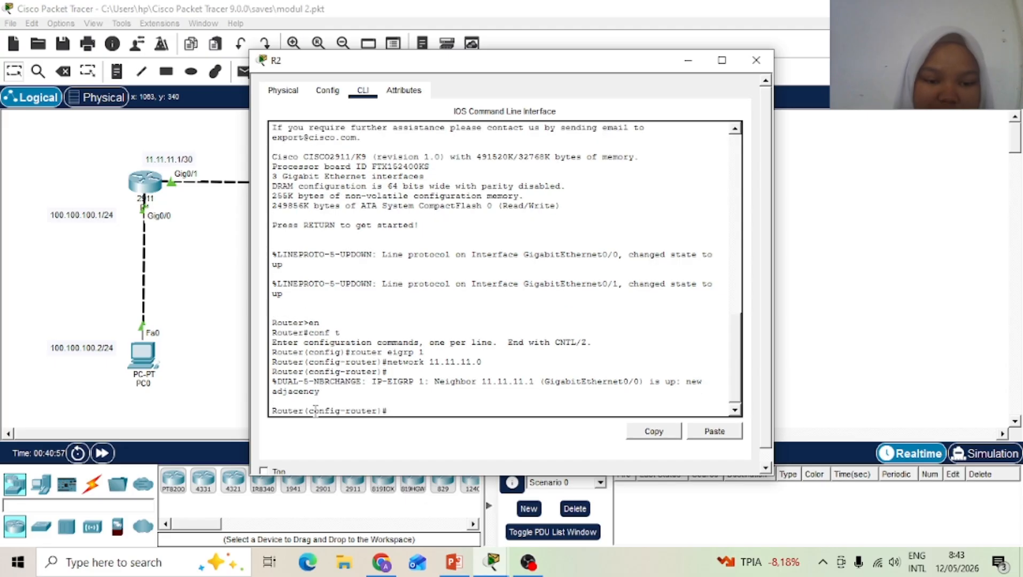
Step: Recall R2's previous network command, change its address and run it as network 120.120.120.0 under EIGRP
key("Up")
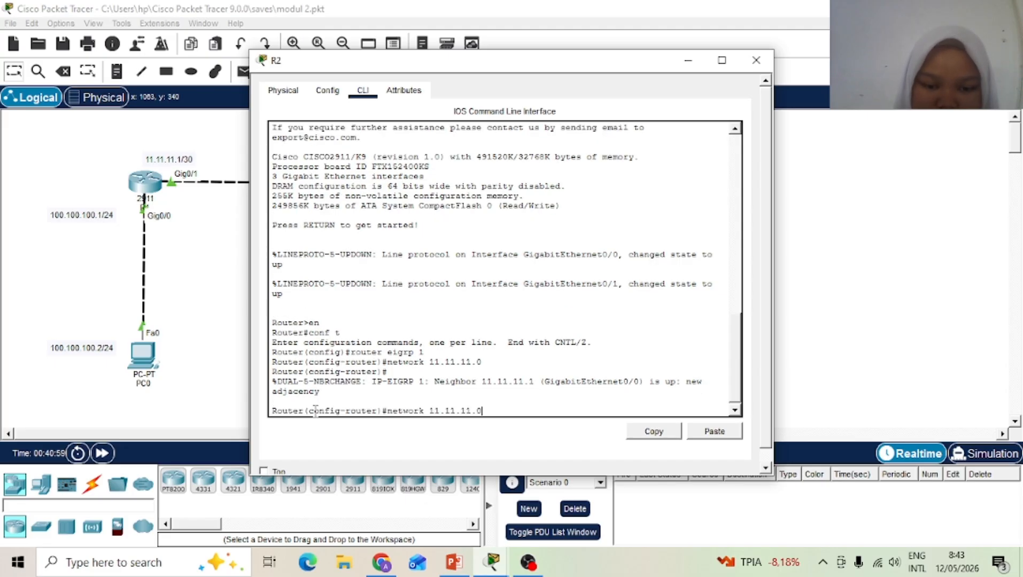
key("BackSpace")
key("BackSpace")
key("BackSpace")
key("BackSpace")
key("BackSpace")
key("BackSpace")
key("BackSpace")
key("BackSpace")
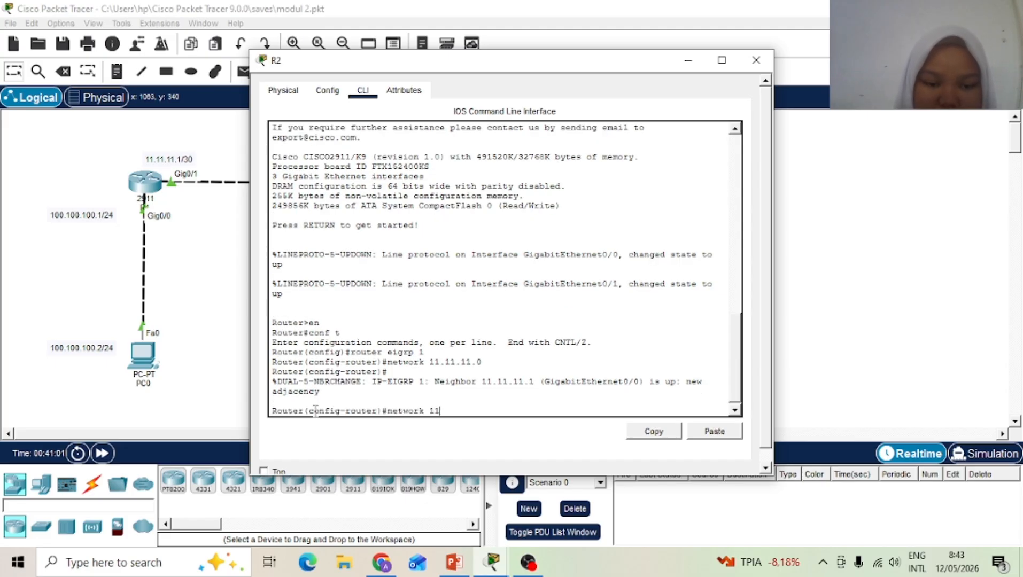
type("20.1")
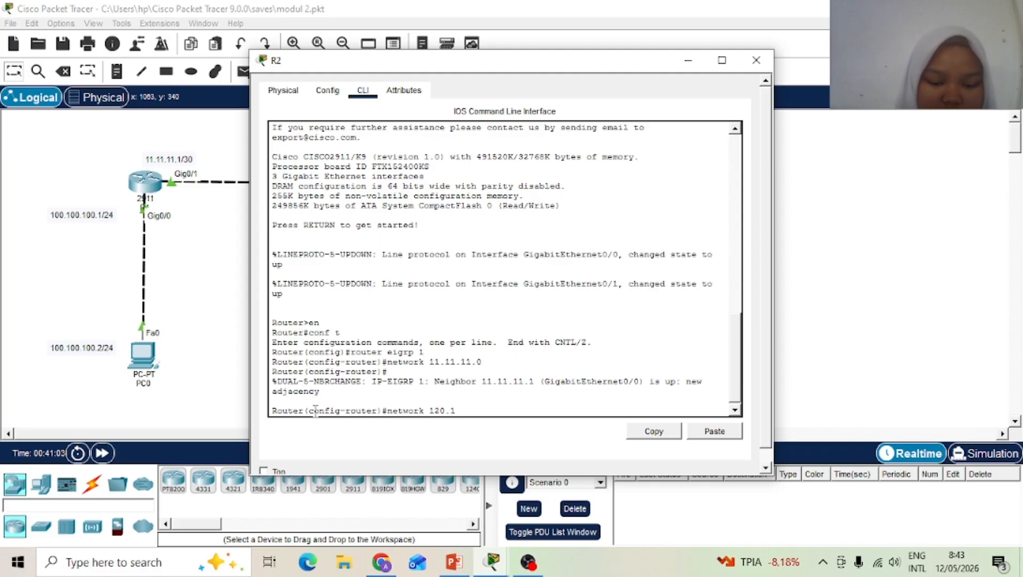
type("20.120.1")
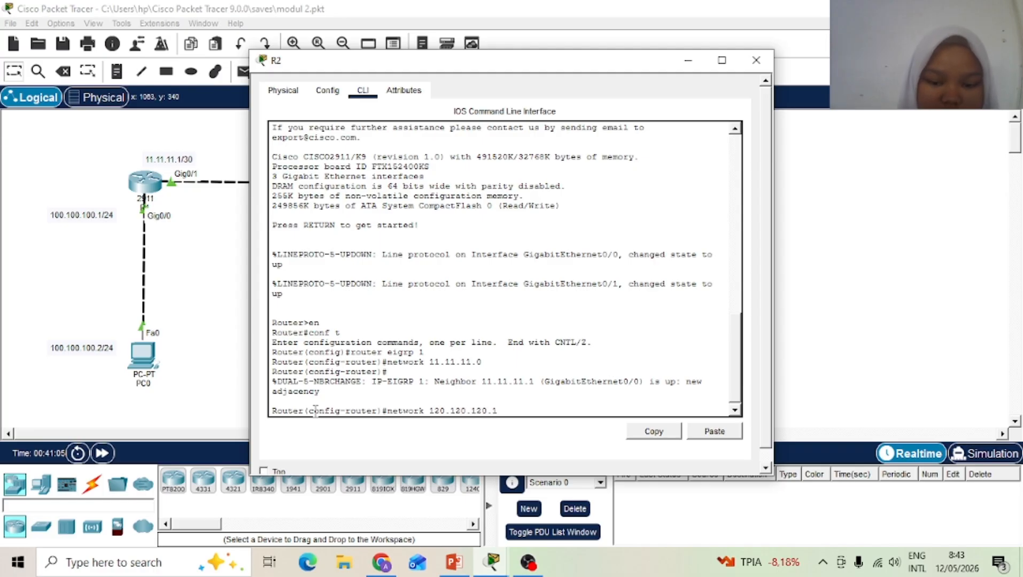
key("BackSpace")
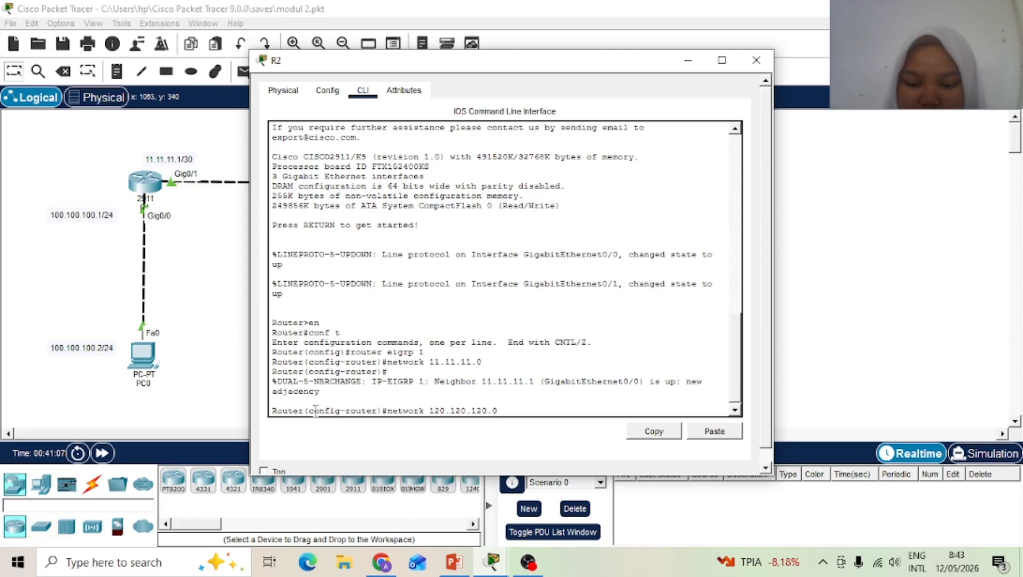
type("0")
key("Return")
Step: Display R2's routing table with do show ip route and highlight the 100.100.100.0/24 route and the D - EIGRP code
type("do s")
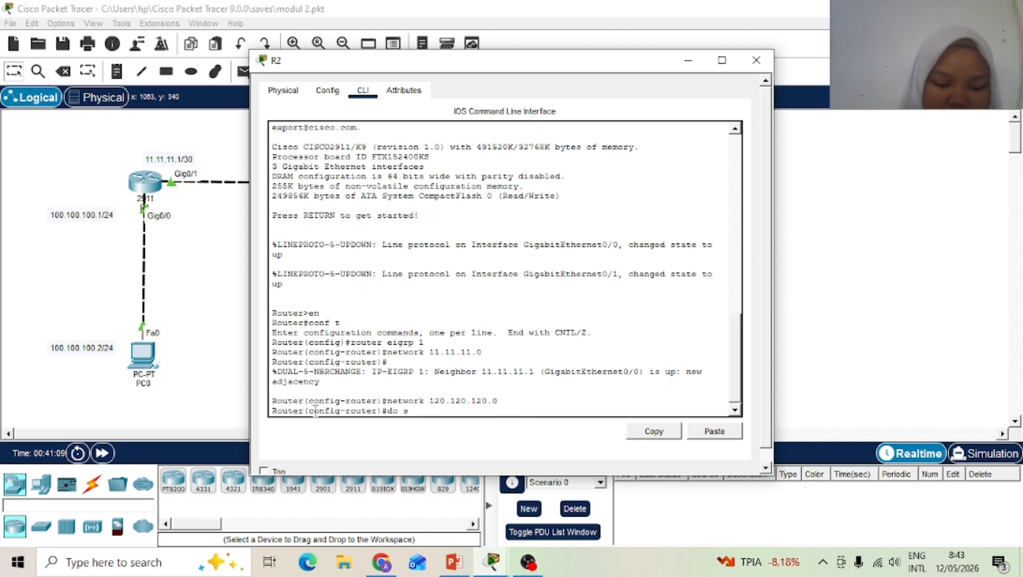
type("how ip ro")
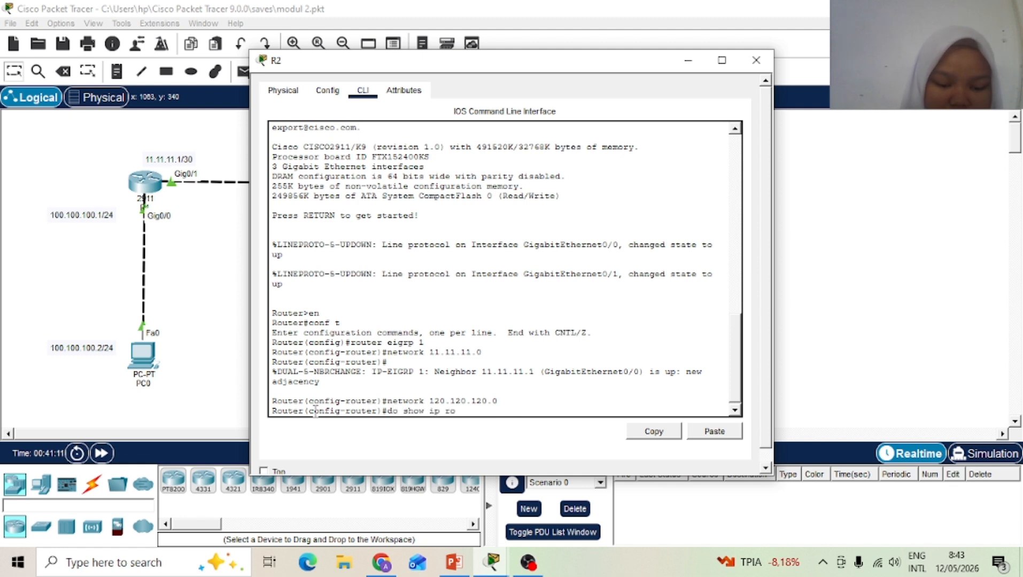
type("ute")
key("Return")
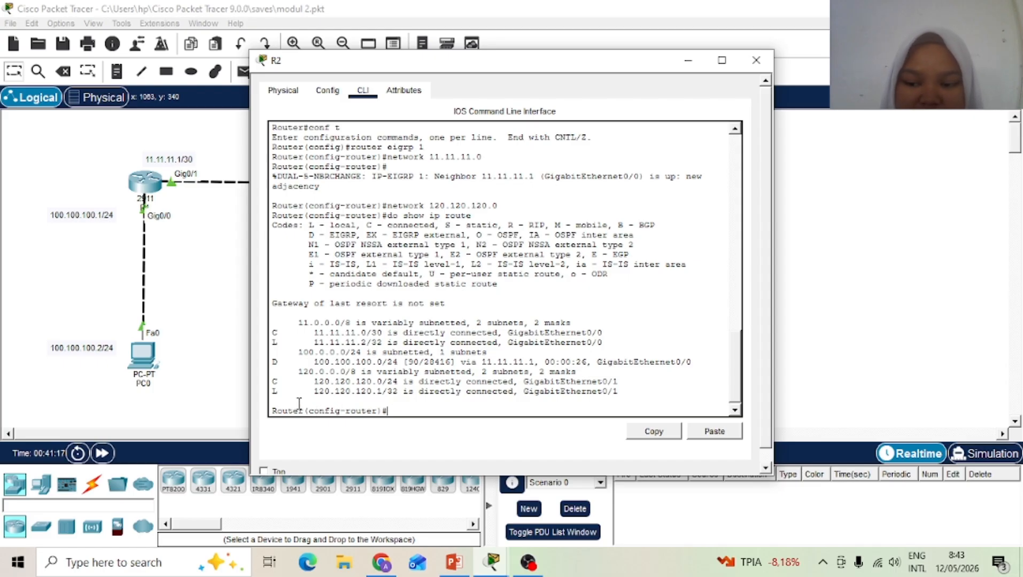
left_click(272, 363)
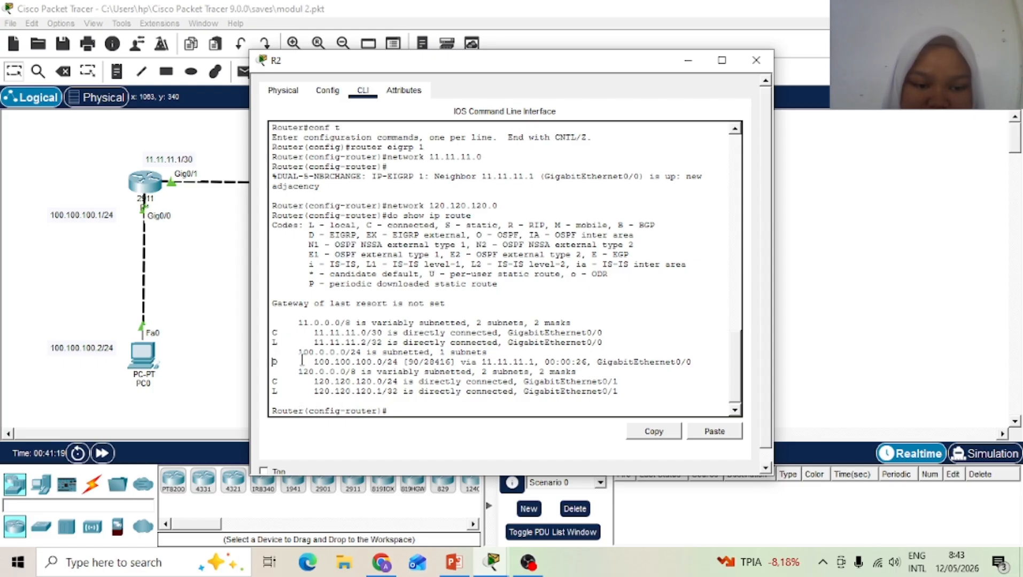
left_click(388, 362, "shift")
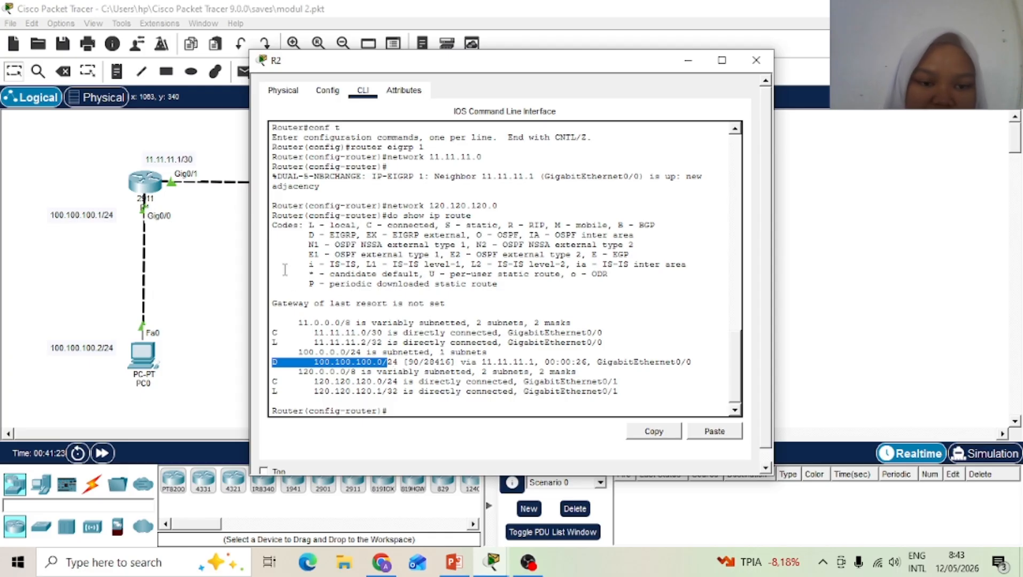
left_click(308, 236)
left_click(367, 236, "shift")
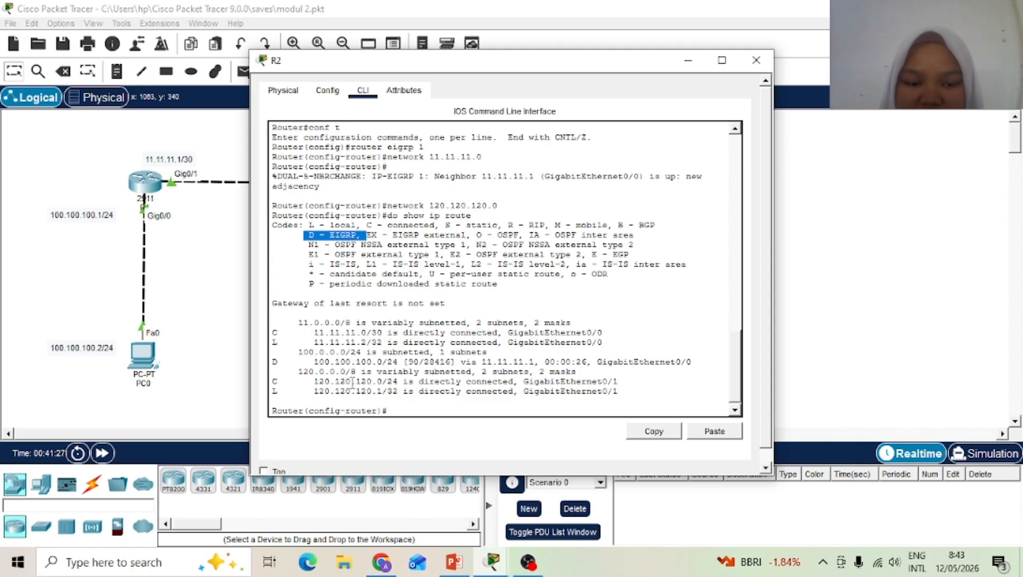
left_click_drag(313, 362, 693, 362)
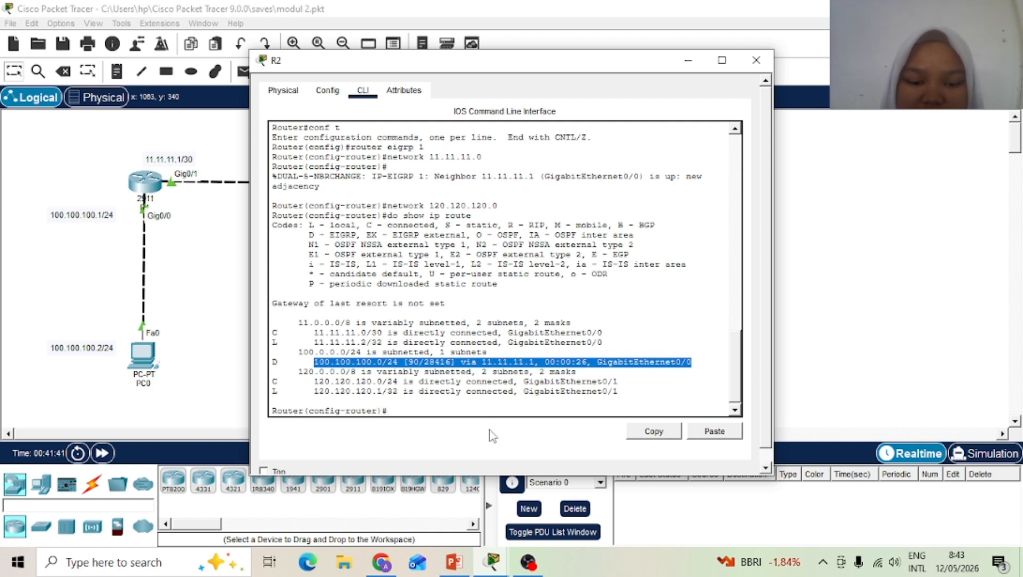
Step: List R2's EIGRP neighbors with do show ip eigrp neighbor, highlight the neighbor's address and interface, and close R2's window
left_click(398, 409)
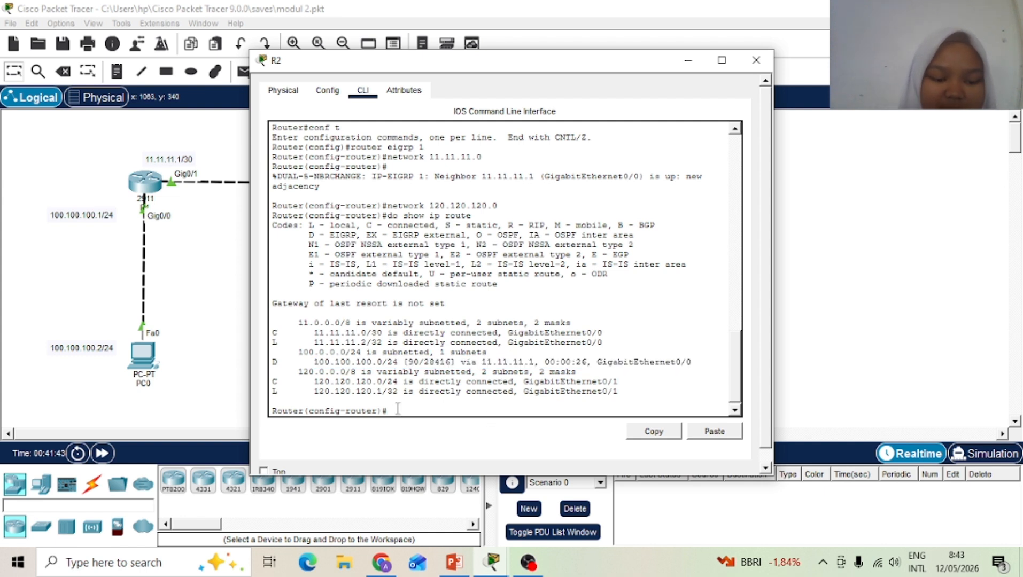
type("do sh")
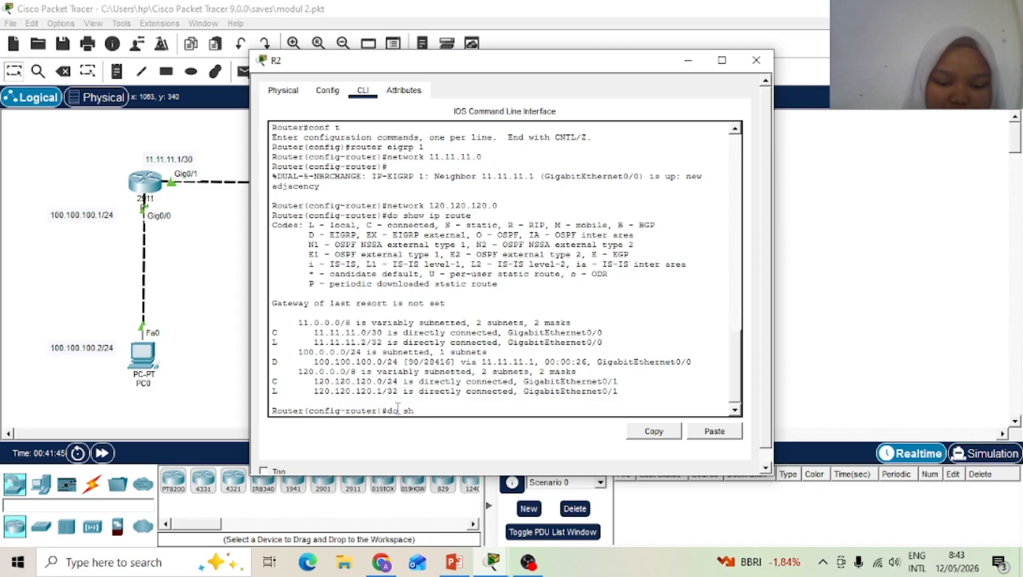
type("ow i")
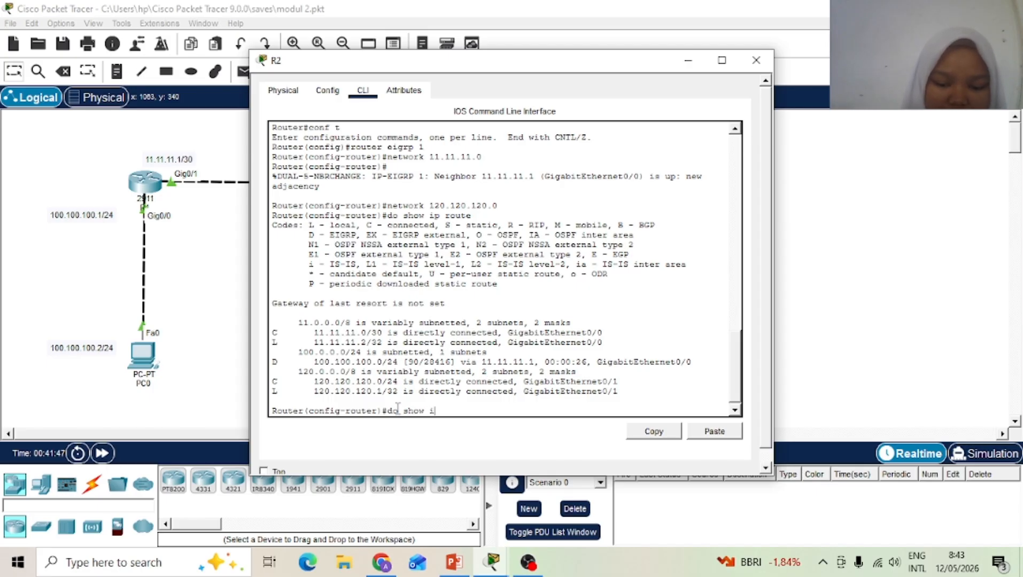
type("p eigr")
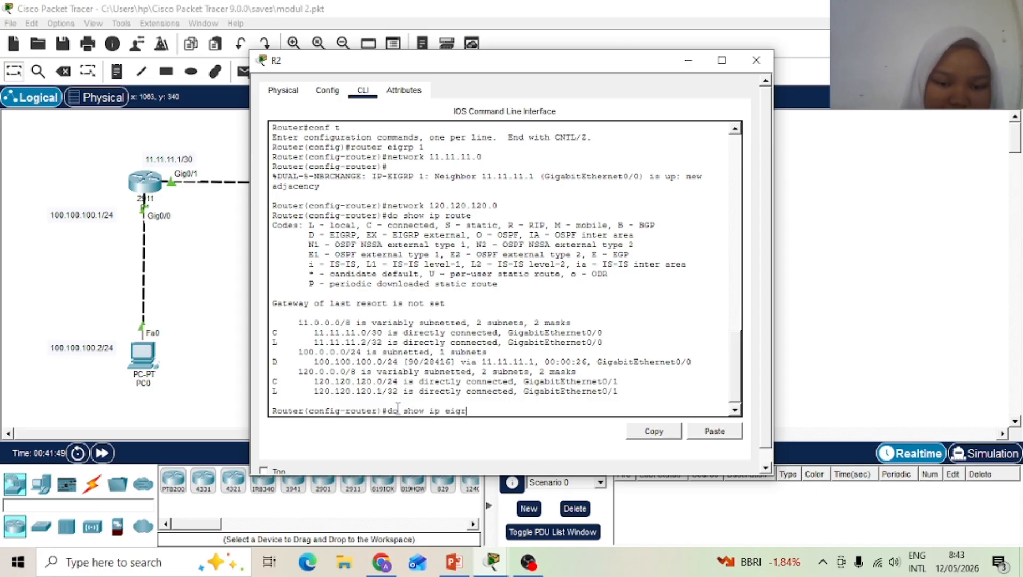
type("p ")
type("ne")
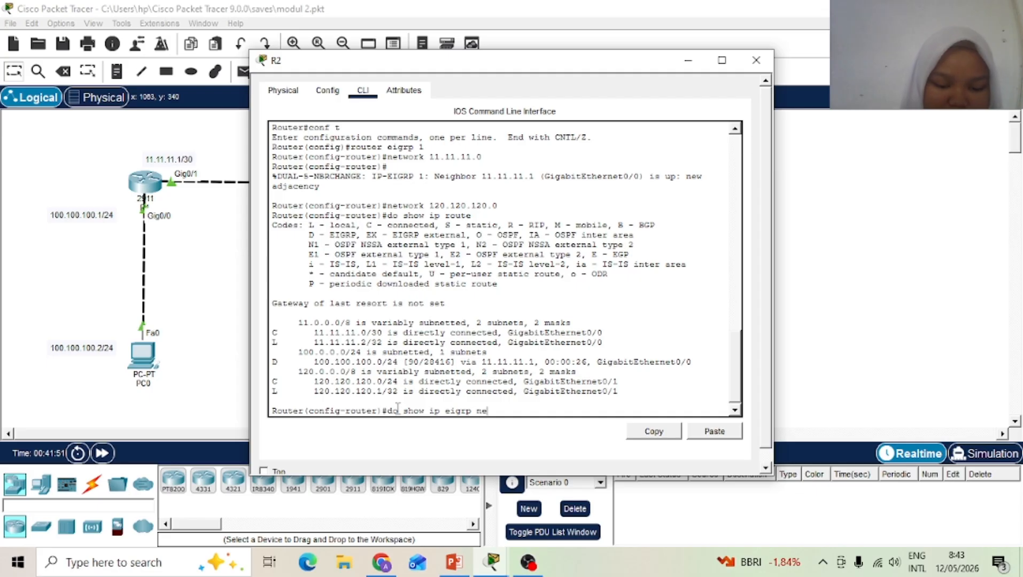
type("ighbo")
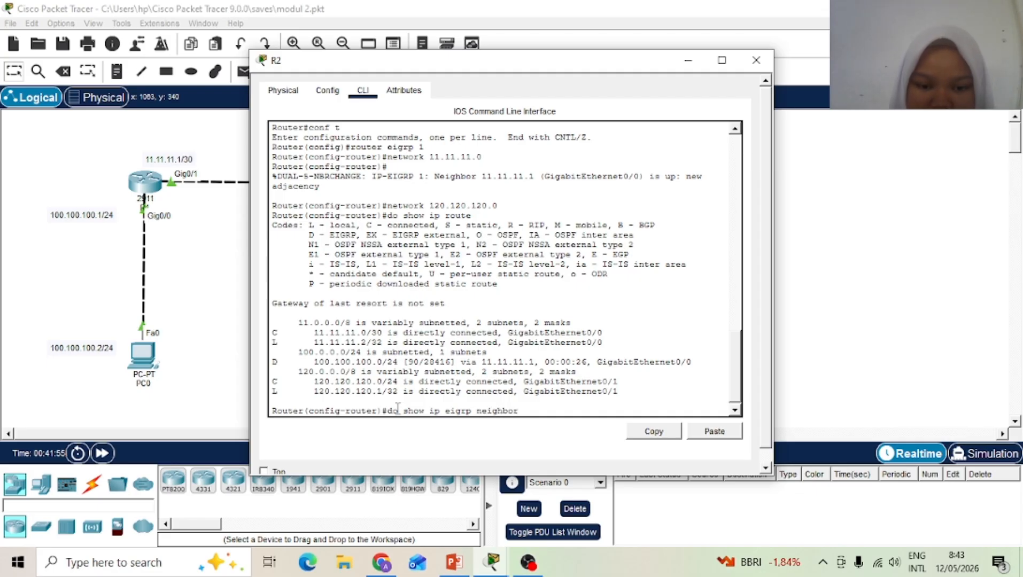
type("r")
key("Return")
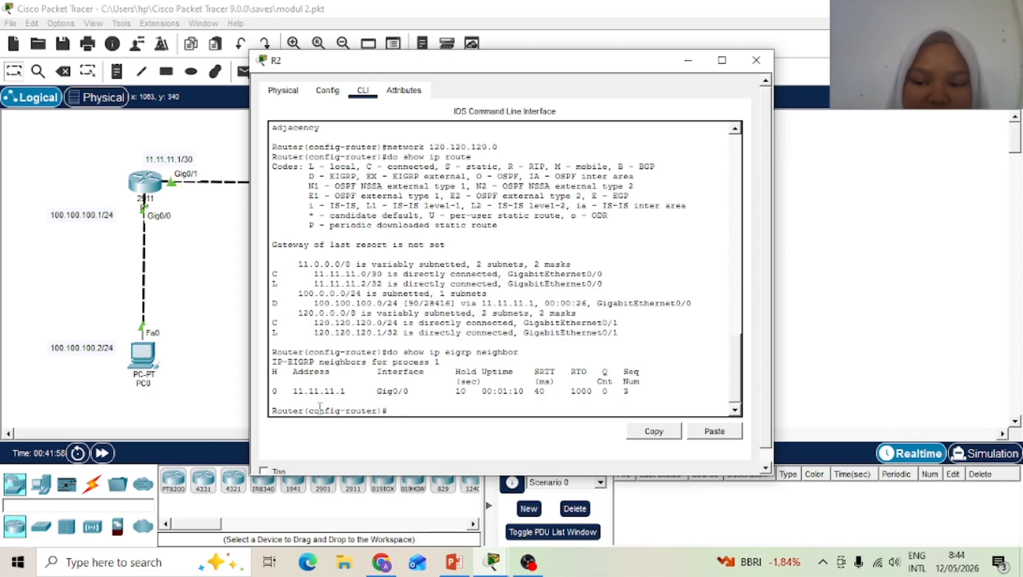
left_click_drag(287, 391, 409, 393)
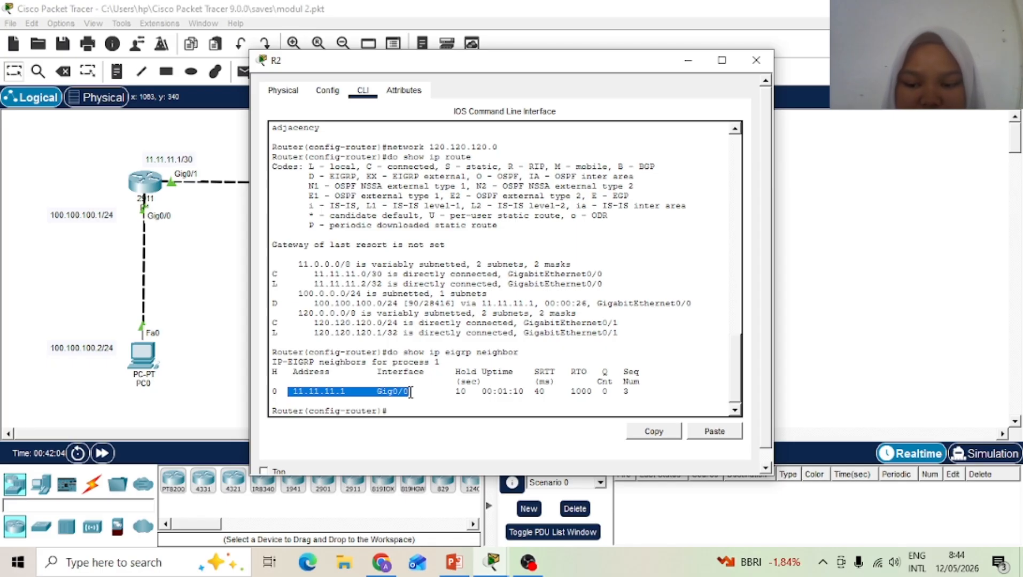
left_click(754, 61)
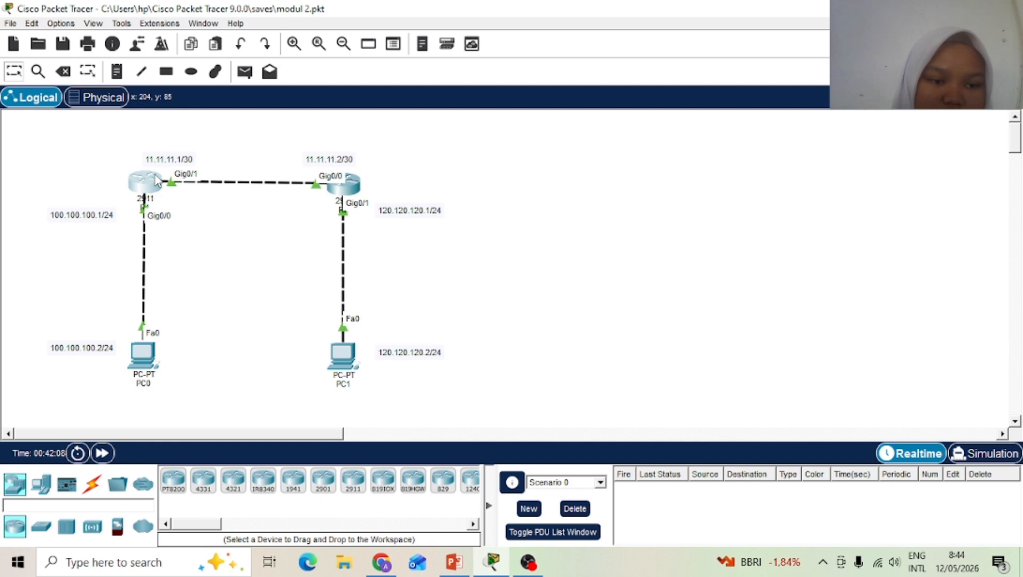
Step: Display R1's routing table with do show ip route, highlight the D route to 120.120.120.0/24, and close R1's window
left_click(156, 180)
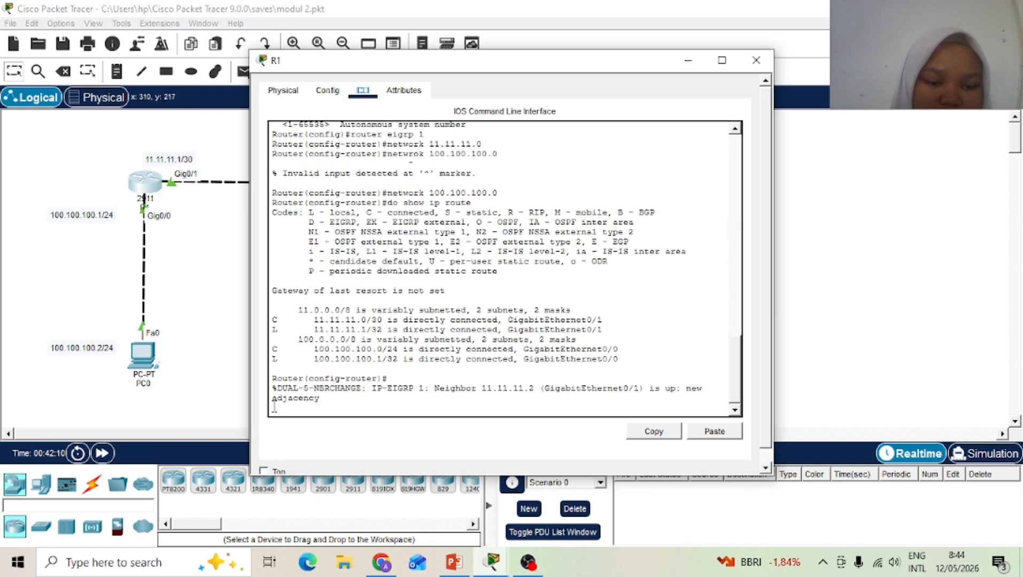
key("Return")
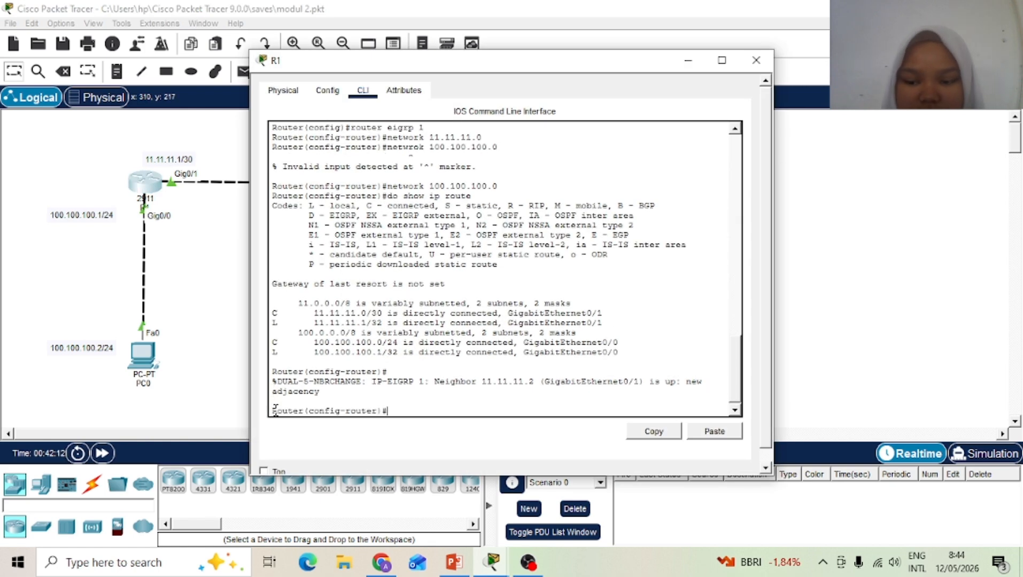
type("do ")
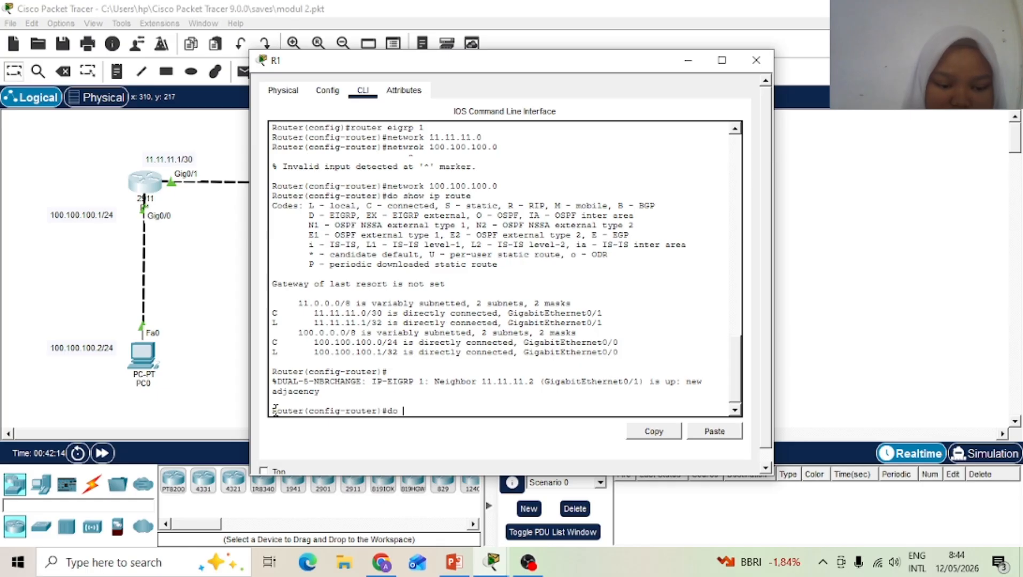
type("show ip")
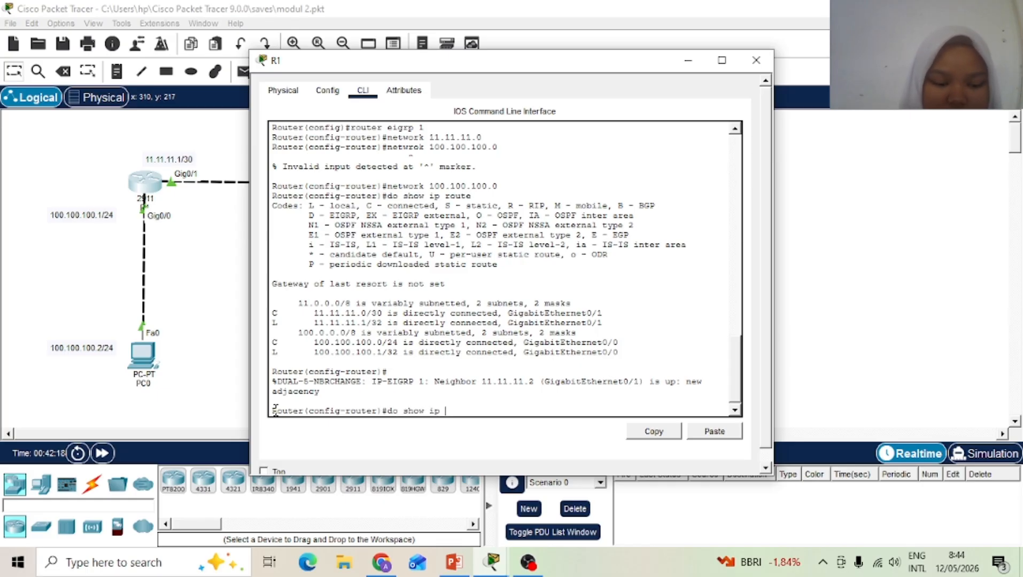
type(" route")
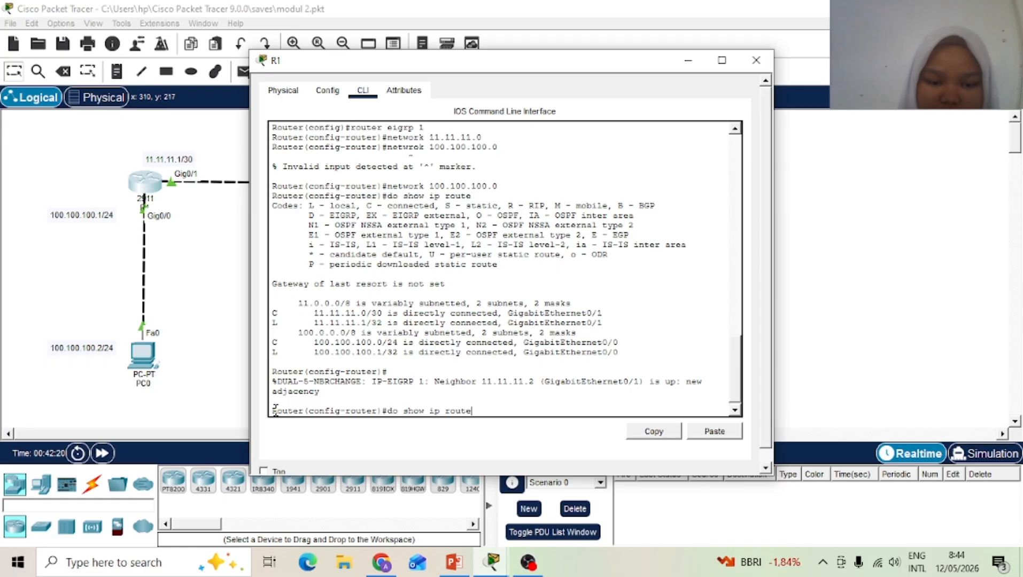
key("Return")
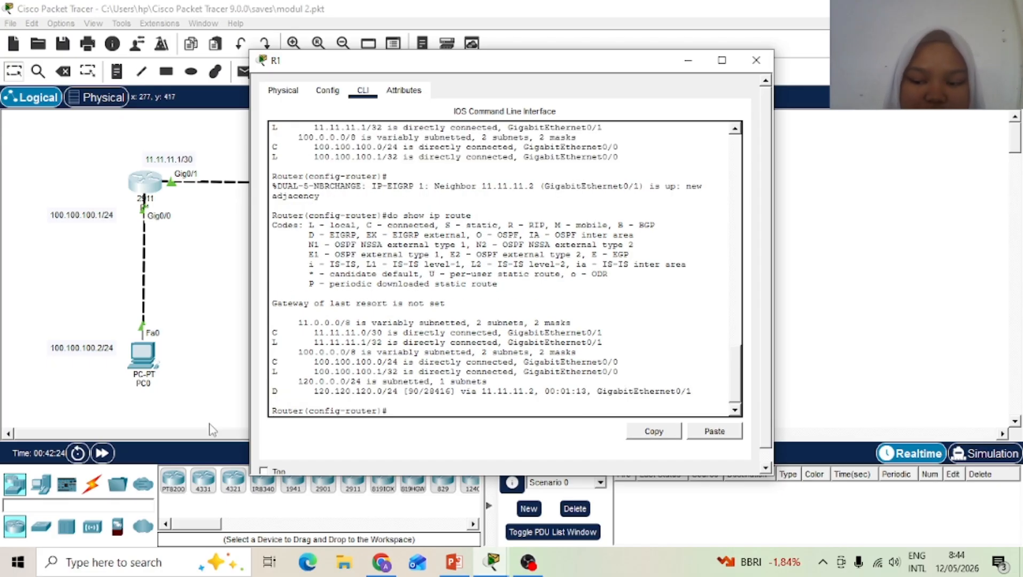
left_click_drag(272, 390, 398, 393)
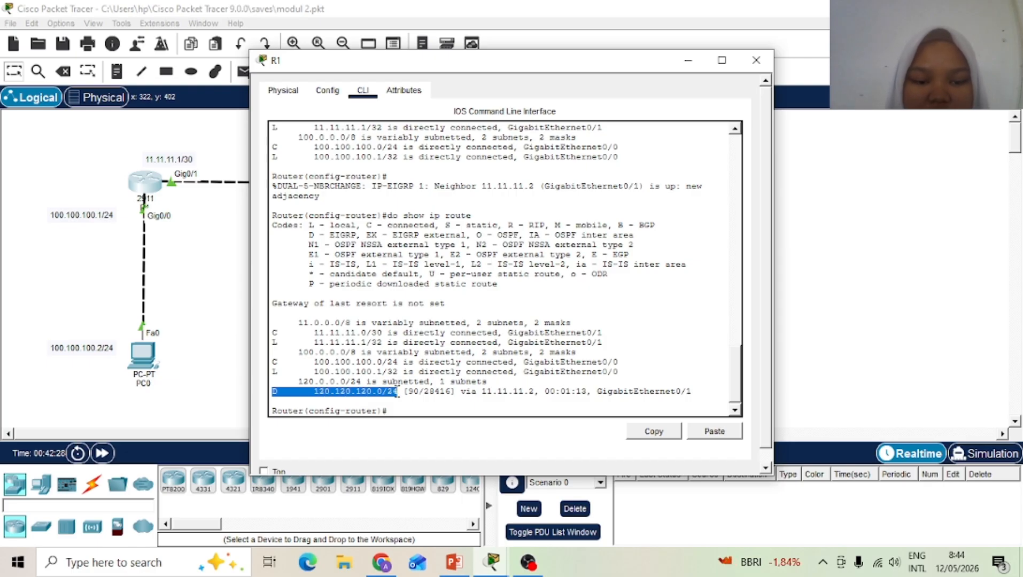
left_click(756, 60)
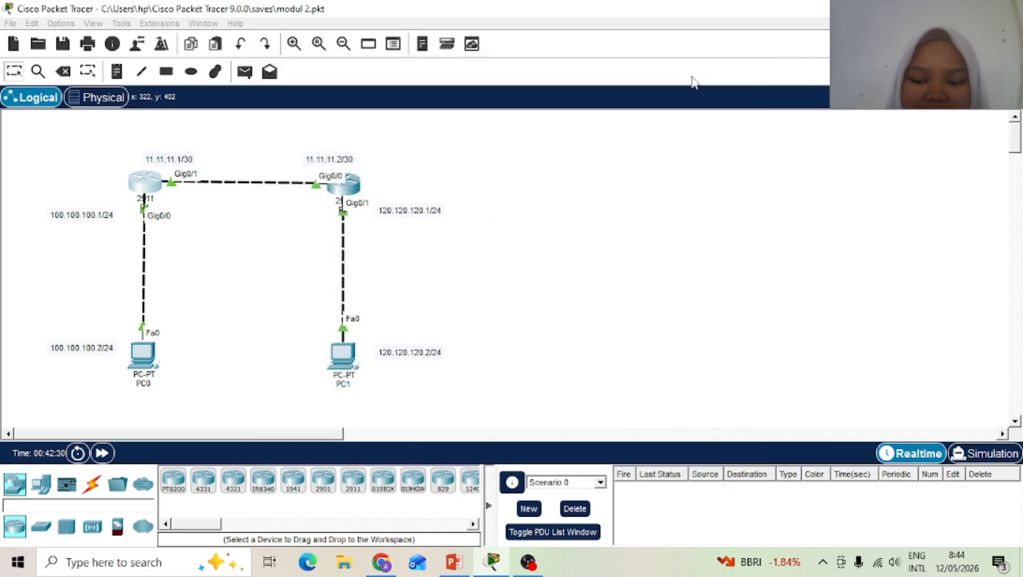
Step: Send a simple PDU from PC0 to PC1 and check its status in the PDU list
left_click(244, 71)
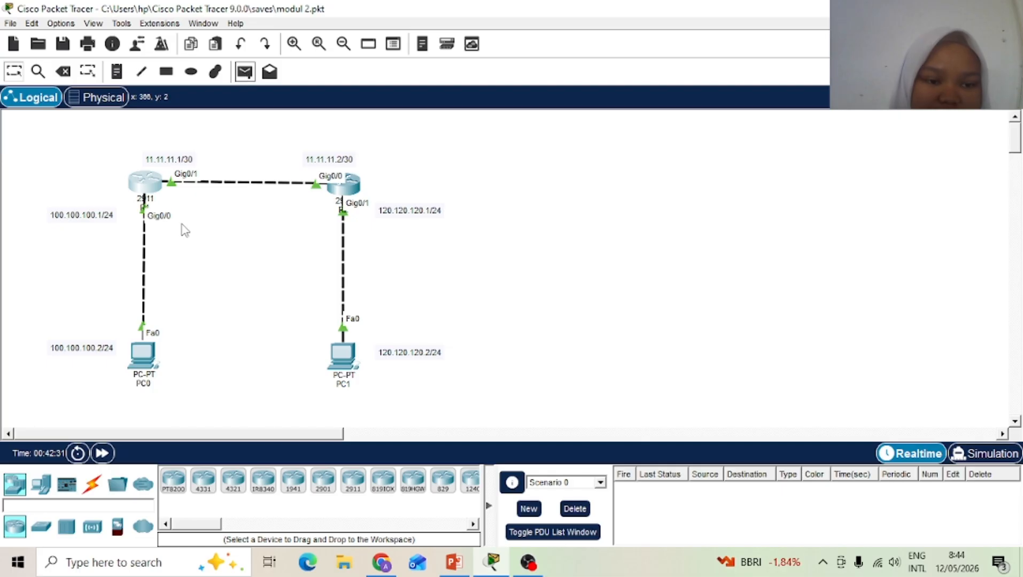
left_click(140, 353)
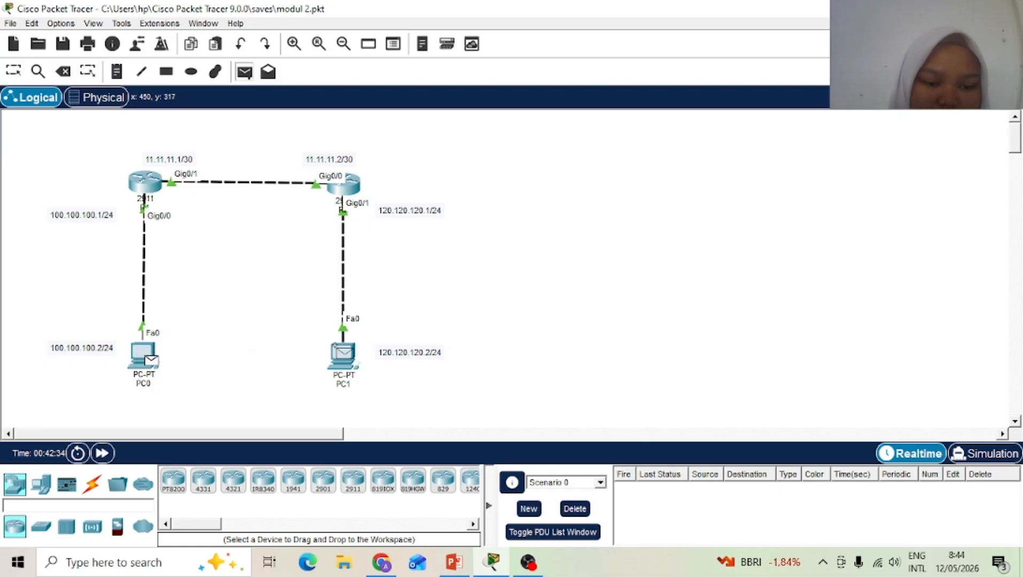
left_click(341, 351)
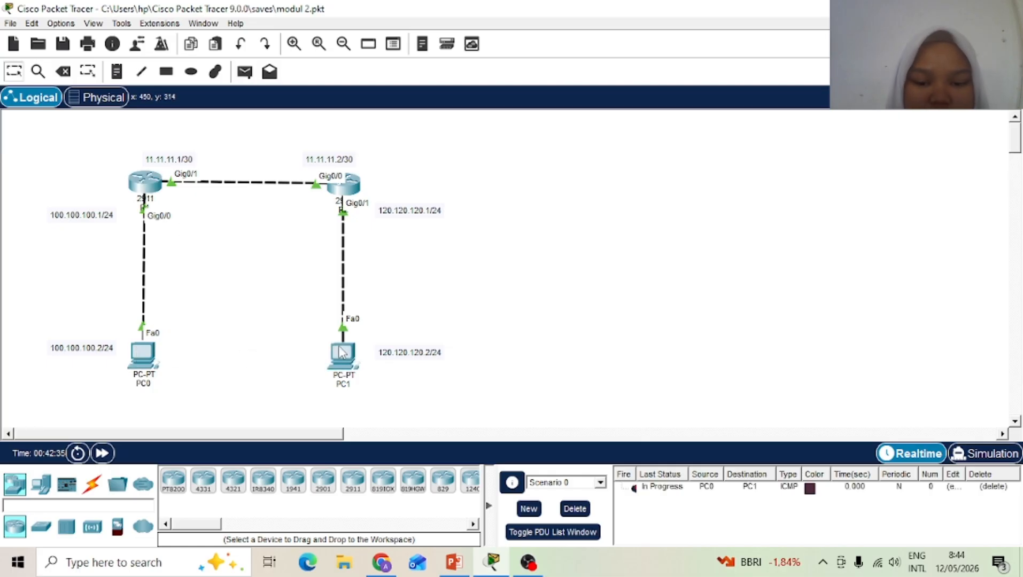
double_click(635, 489)
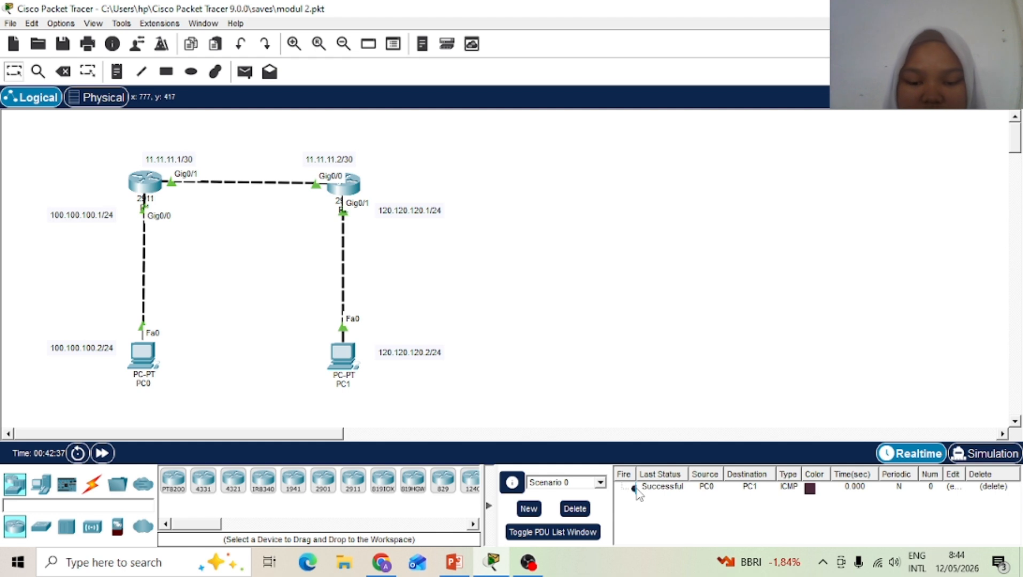
Step: Send a second simple PDU from PC0 to PC1
left_click(245, 71)
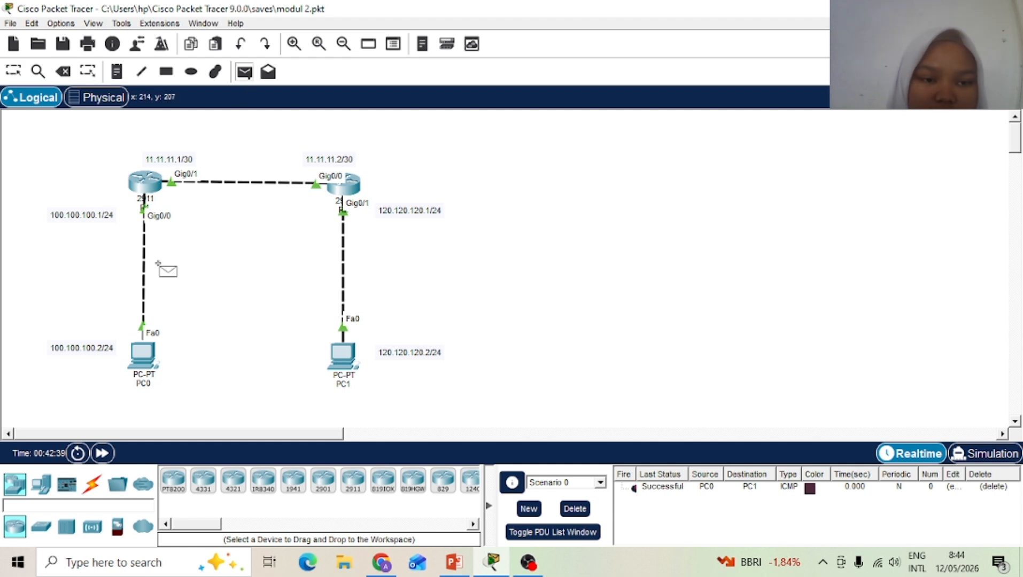
left_click(140, 341)
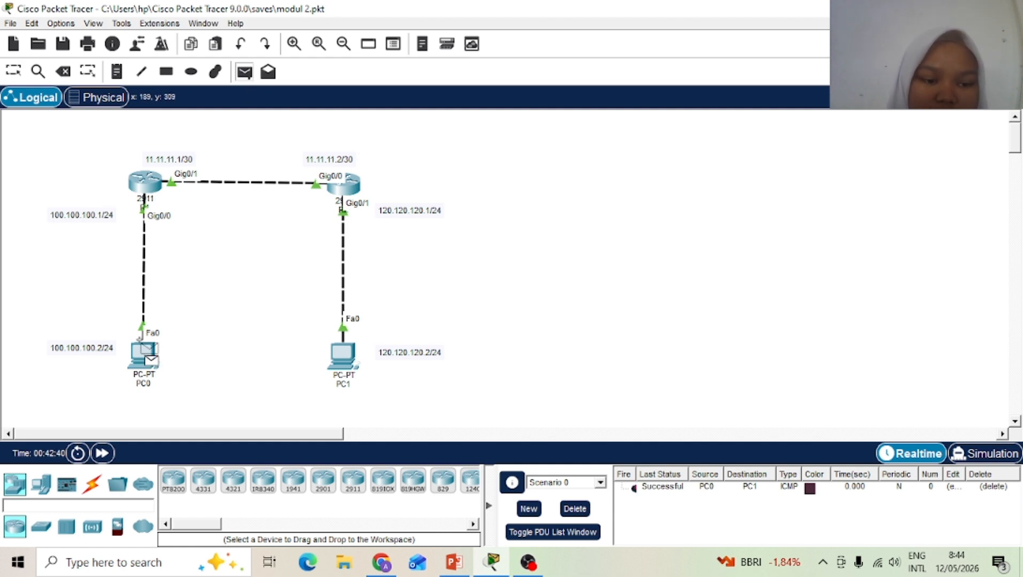
left_click(341, 348)
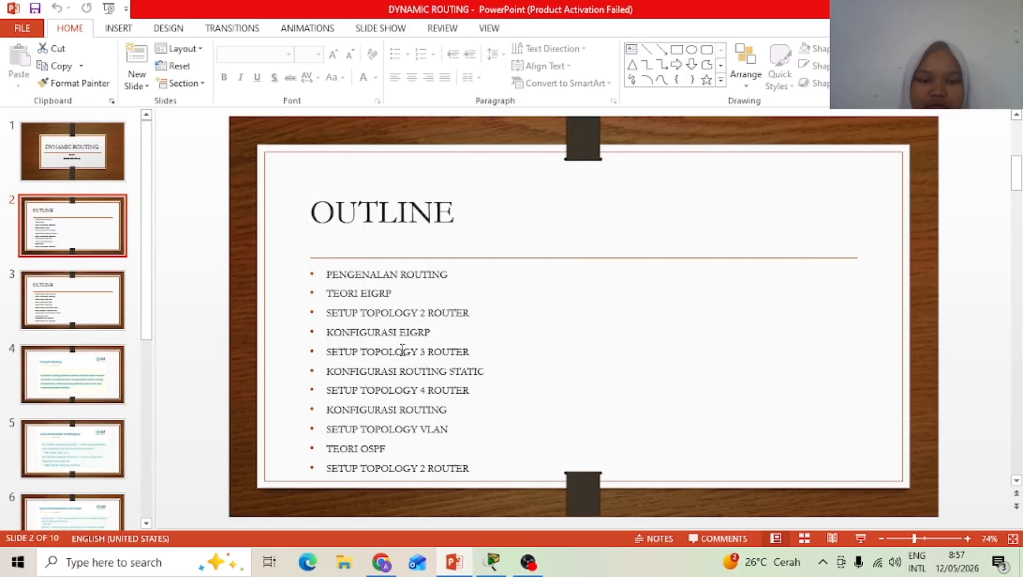
Step: Switch back to Packet Tracer and add a 2911 router beside R2 with a PC below it
left_click(492, 565)
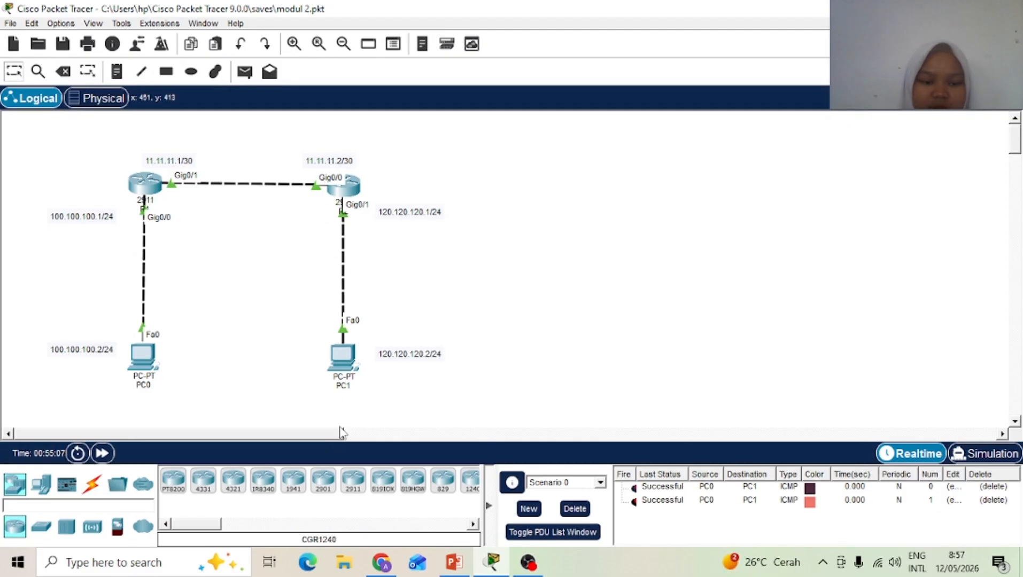
left_click(351, 482)
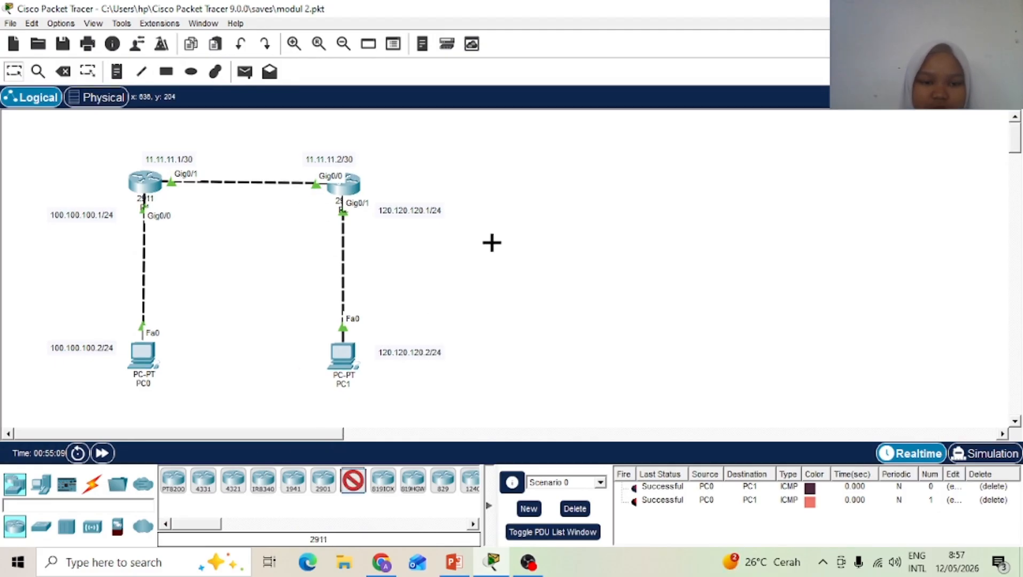
left_click(535, 190)
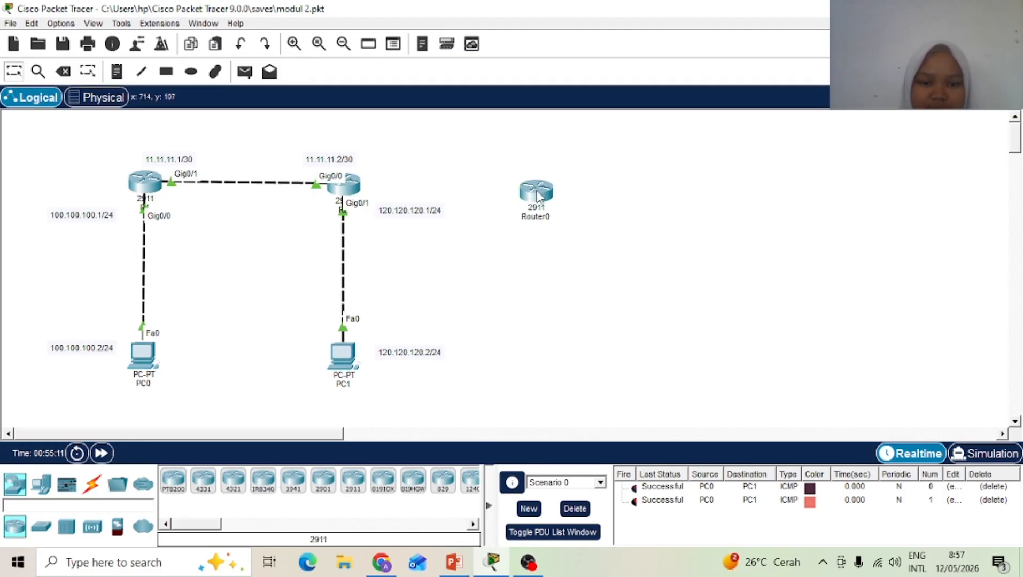
left_click(35, 488)
left_click(173, 480)
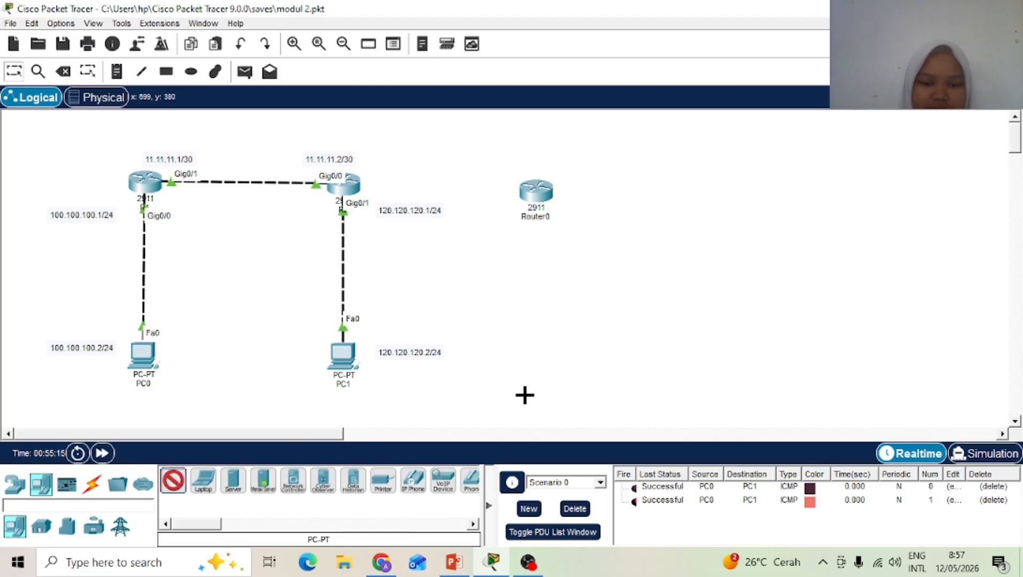
left_click(534, 355)
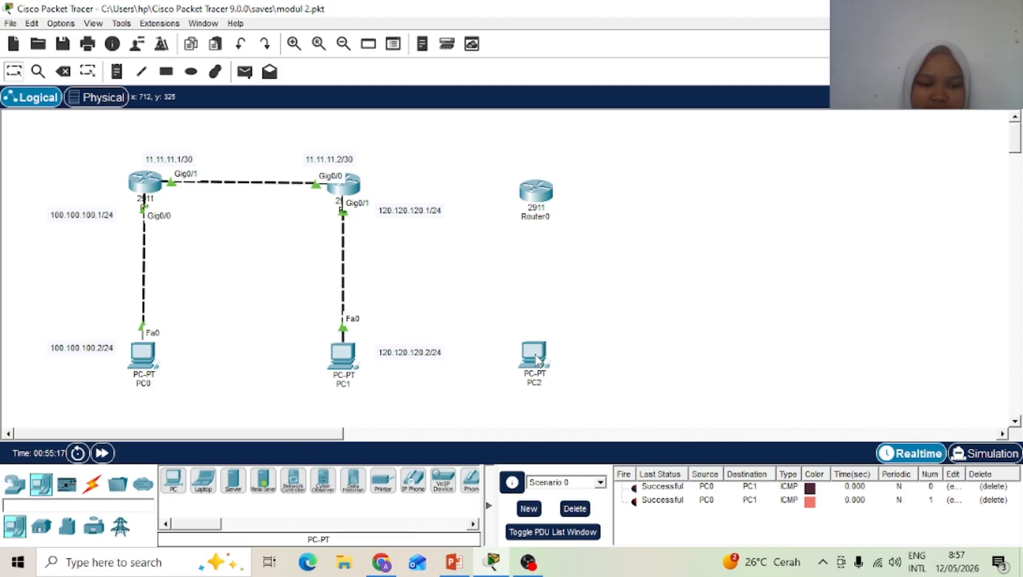
Step: Connect R2 to Router0 and Router0 to PC2 with automatically chosen cables, and align Router0 and PC2 with the existing devices
left_click(92, 484)
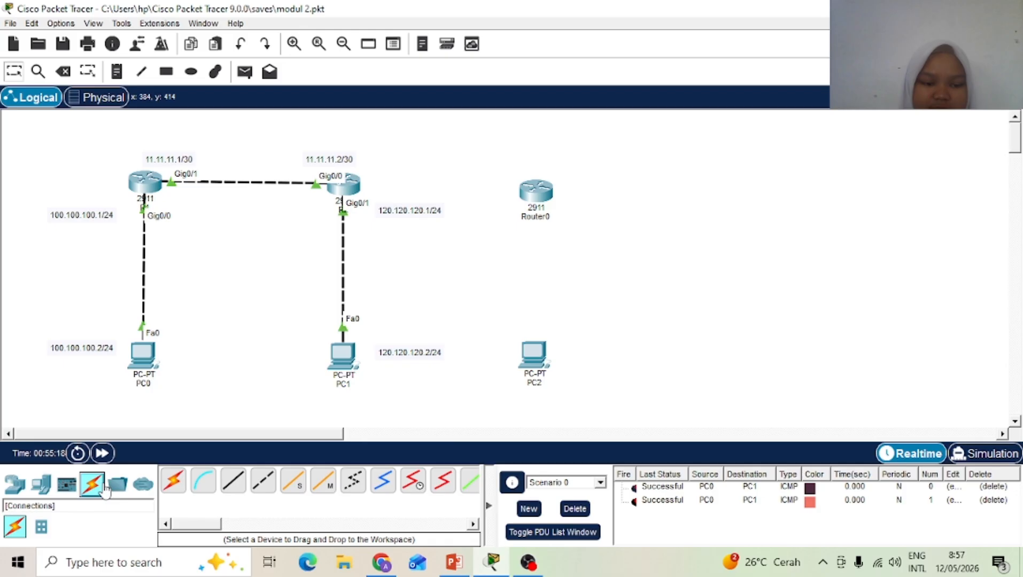
left_click(173, 480)
left_click(343, 183)
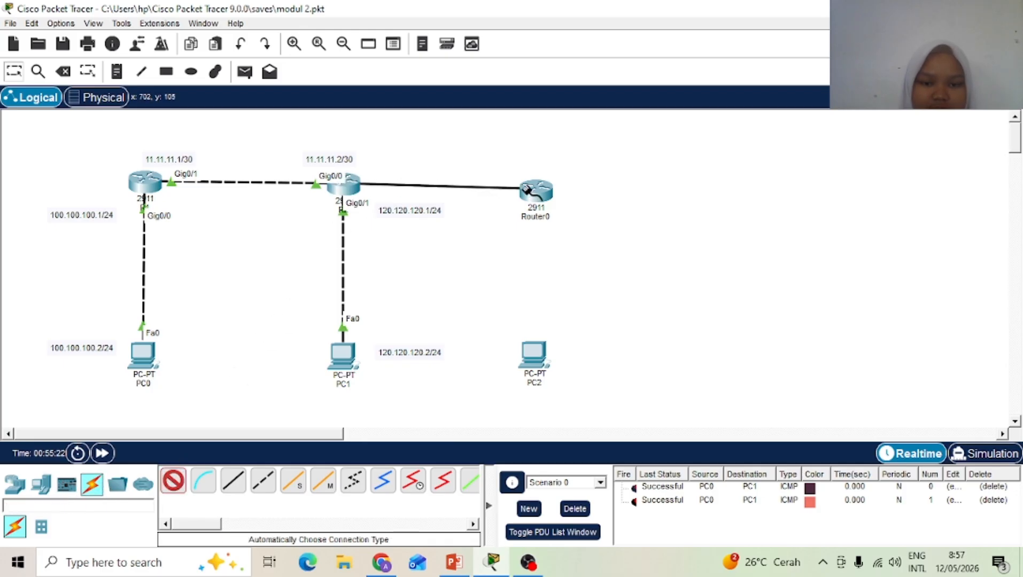
left_click(532, 188)
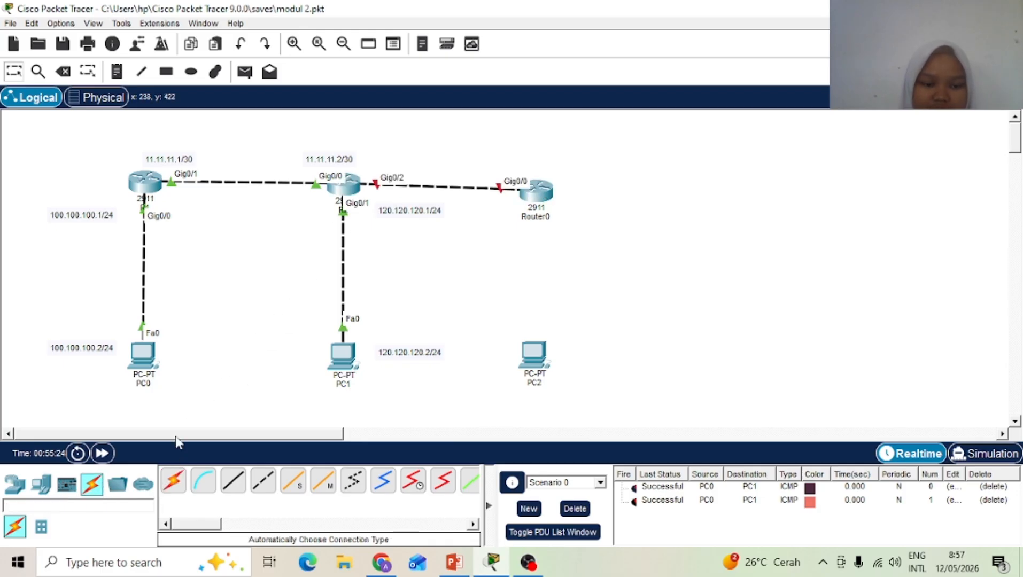
left_click(542, 189)
left_click(533, 354)
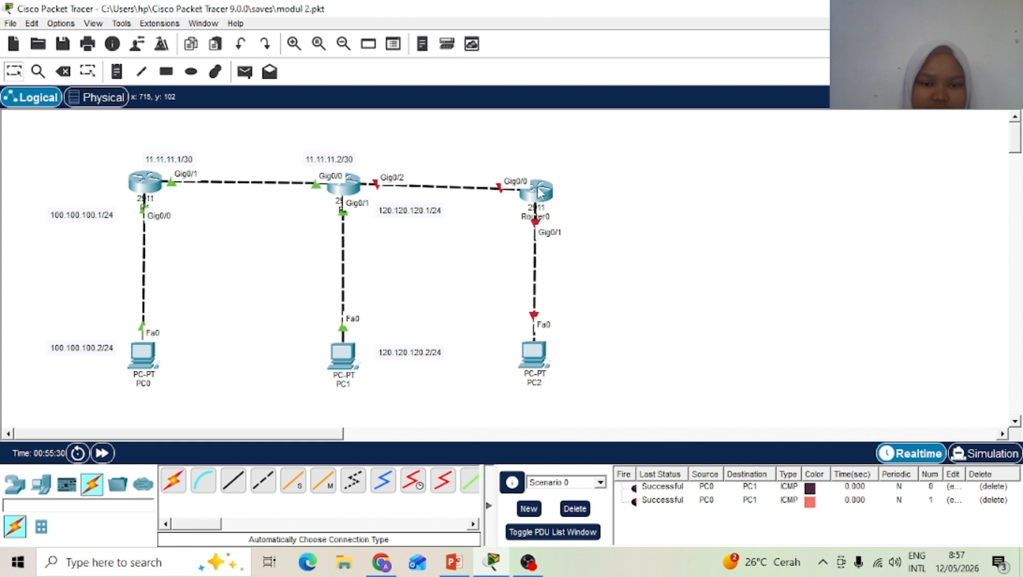
left_click_drag(540, 192, 540, 187)
left_click_drag(536, 360, 538, 359)
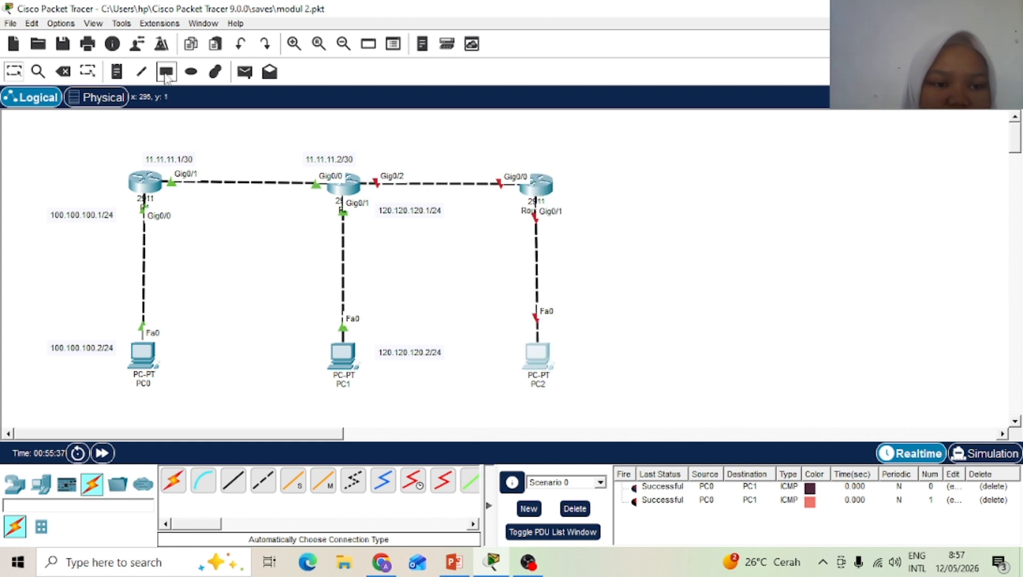
Step: Label the R2–Router0 link with notes: 12.12.12.1/30 at R2's end and 12.12.12.2/30 at Router0's end
left_click(116, 71)
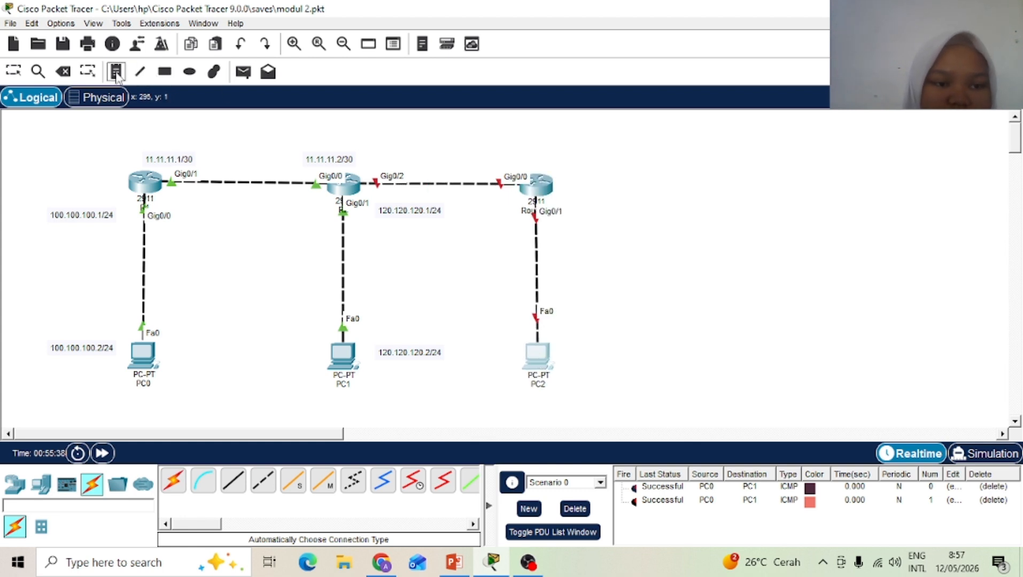
left_click(367, 158)
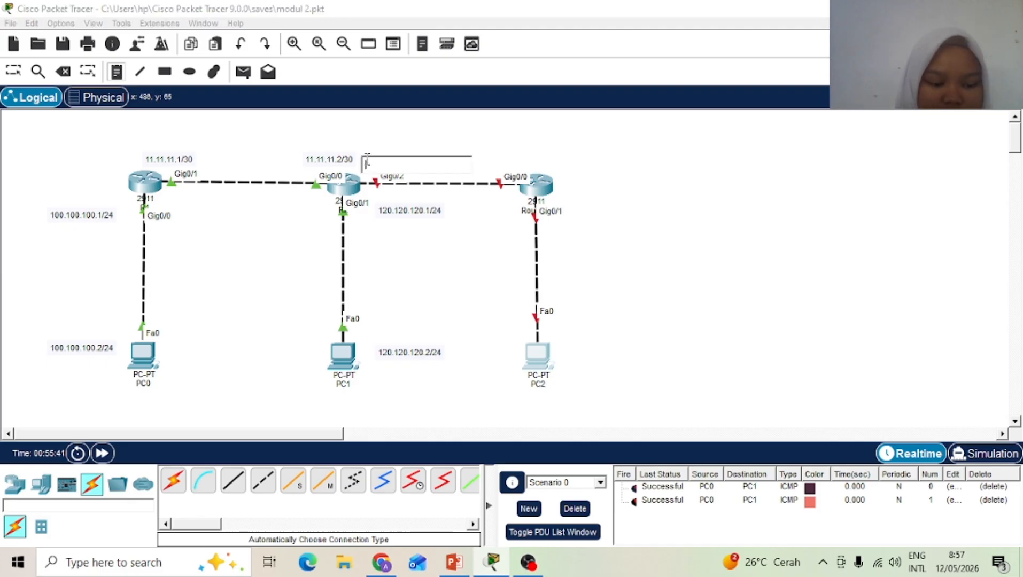
type("12.12.1")
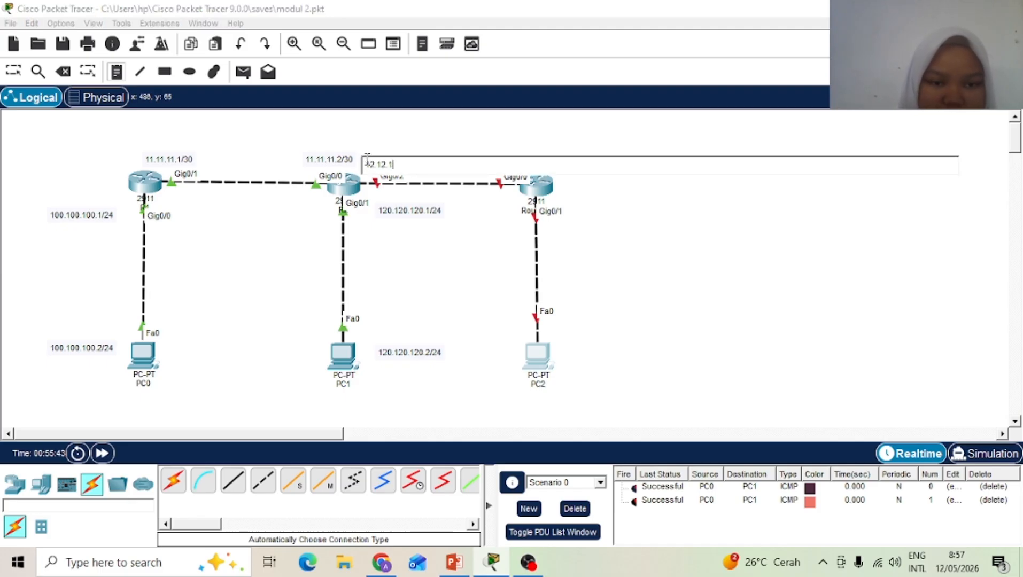
type("2.1")
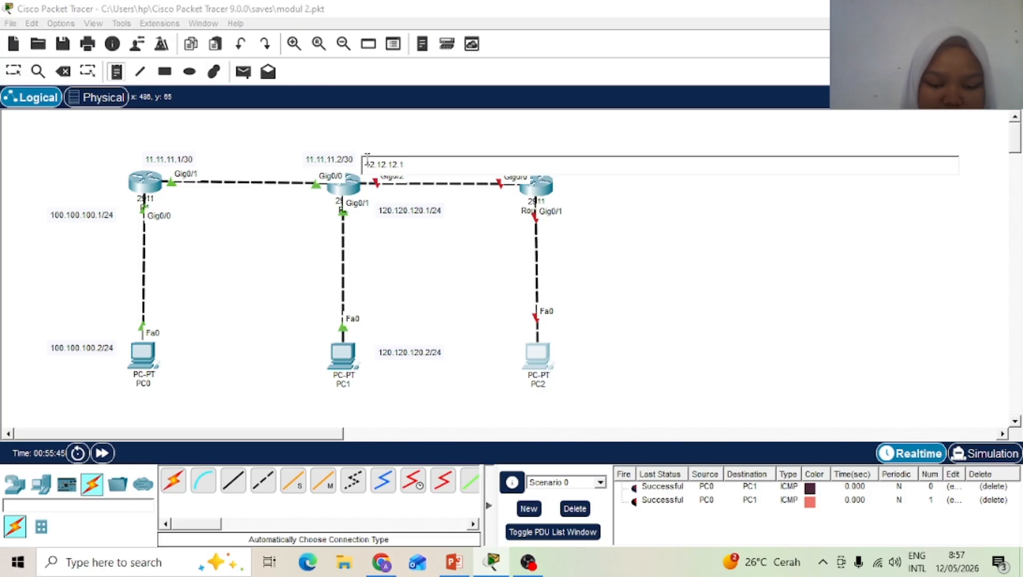
type("/30")
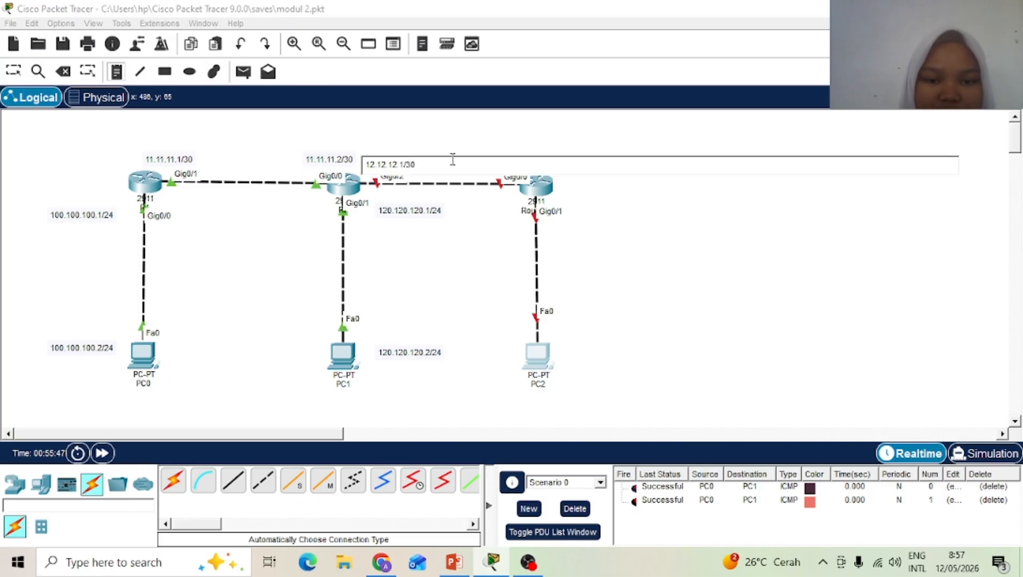
left_click(505, 151)
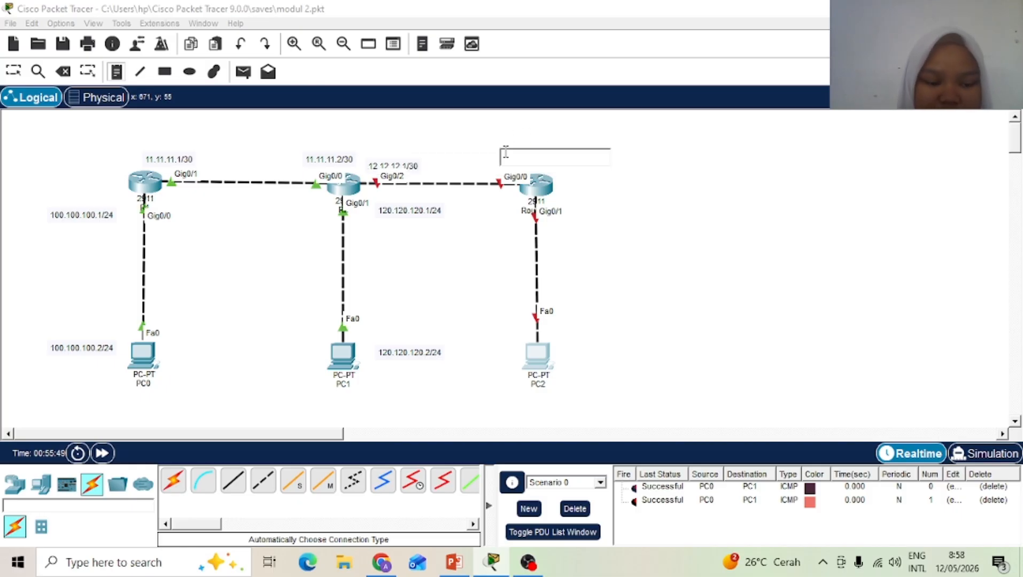
type("12.12.12.2")
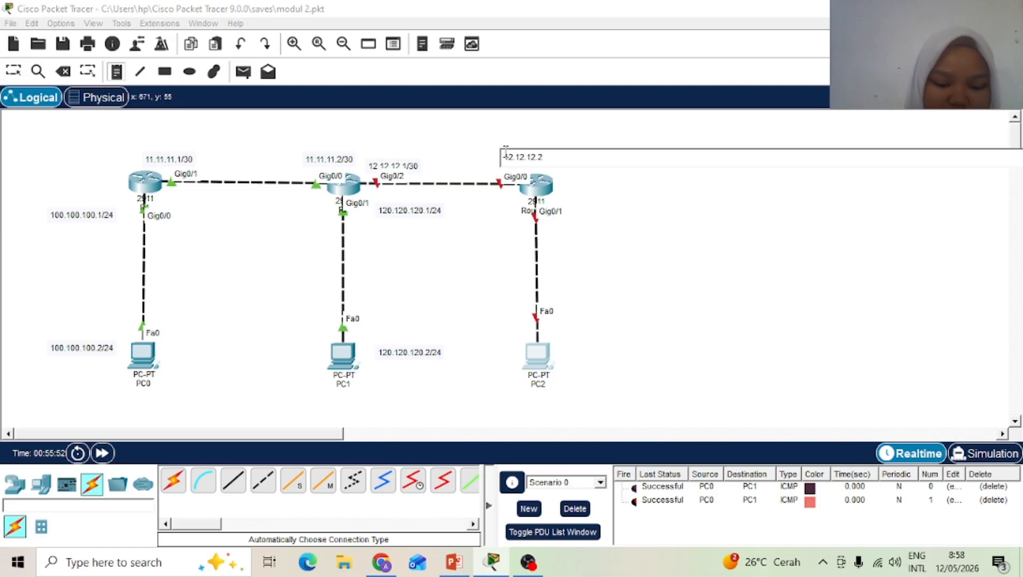
type("/30")
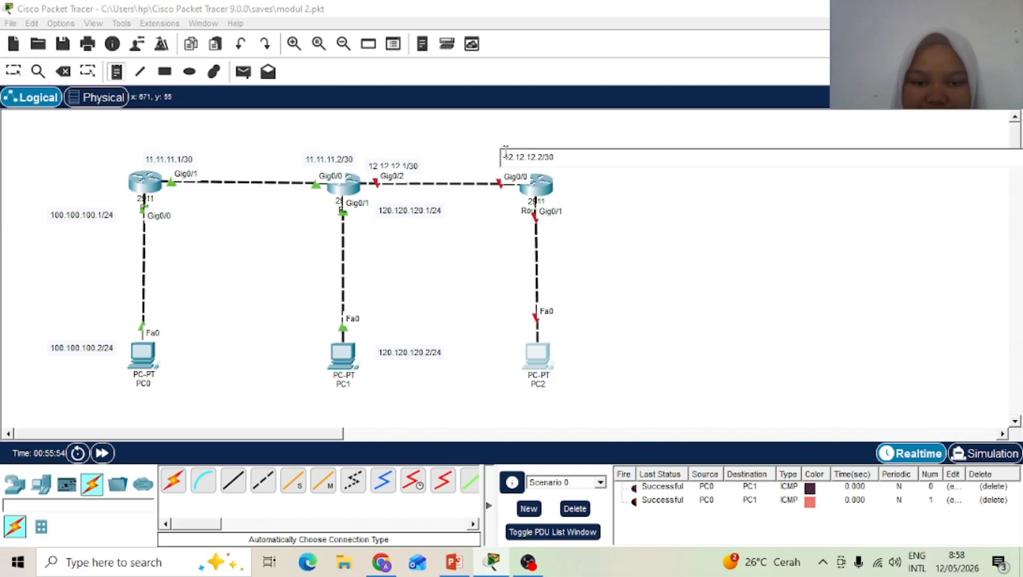
Step: Add the notes 140.140.140.1/24 beside Router0's Gig0/1 port and 140.140.140.2/24 beside PC2
left_click(572, 208)
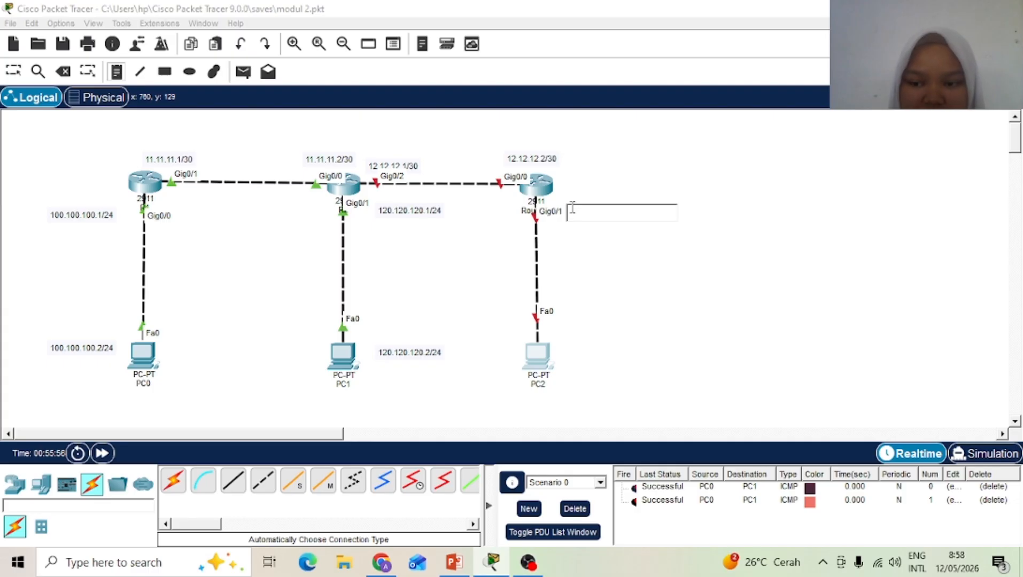
type("140")
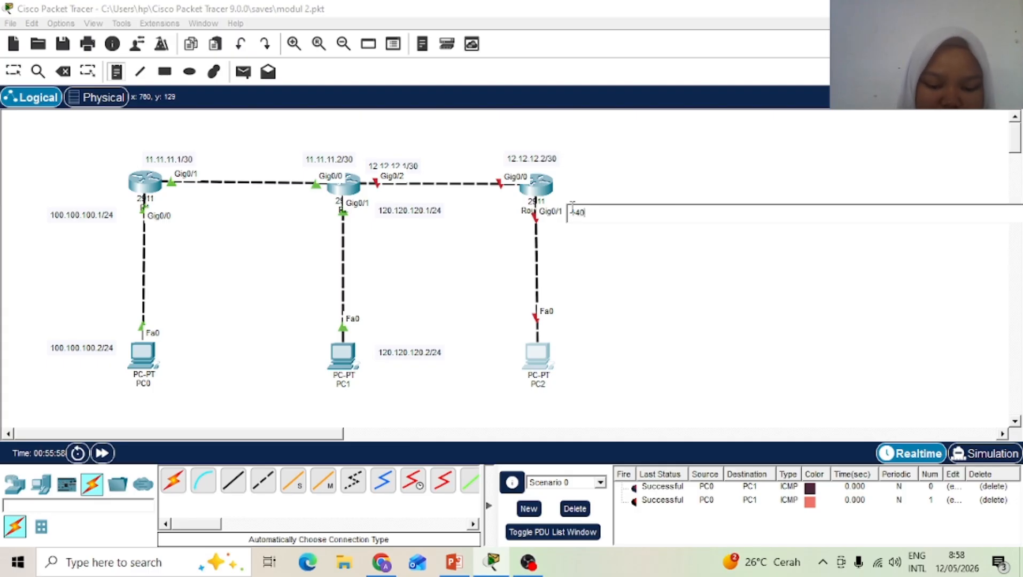
type(".140.140.14")
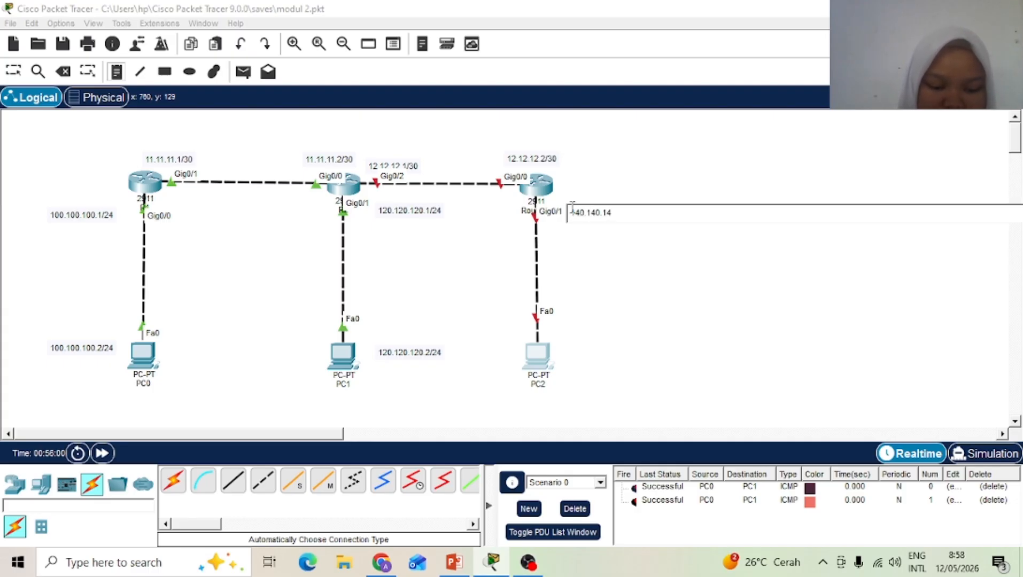
type("1")
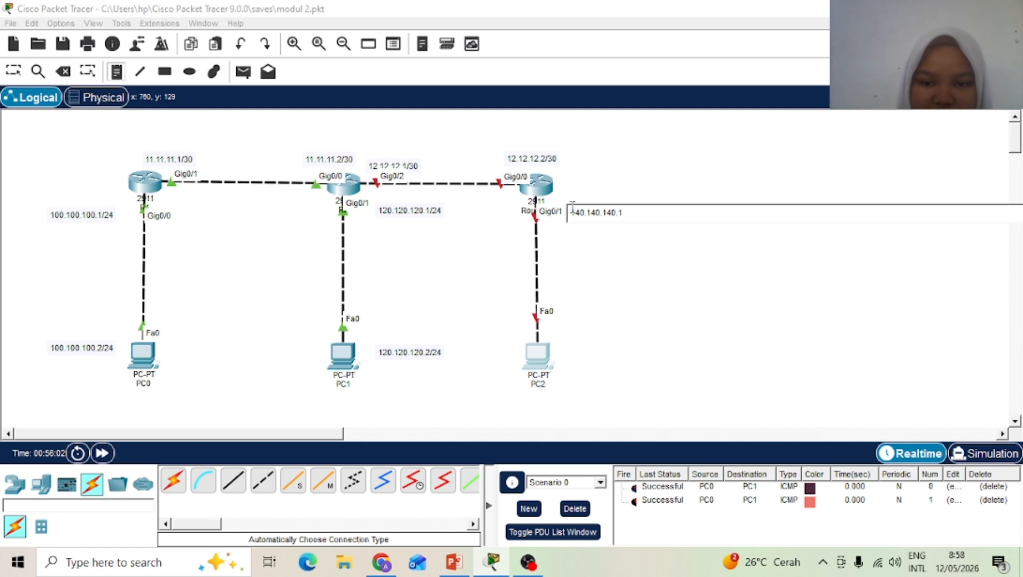
type("/24")
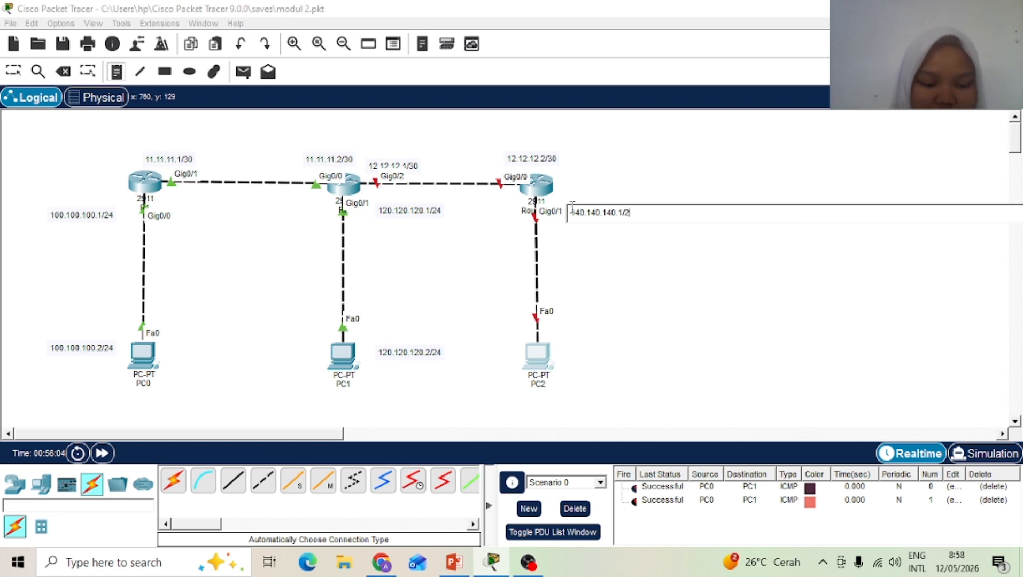
left_click(568, 344)
type("140")
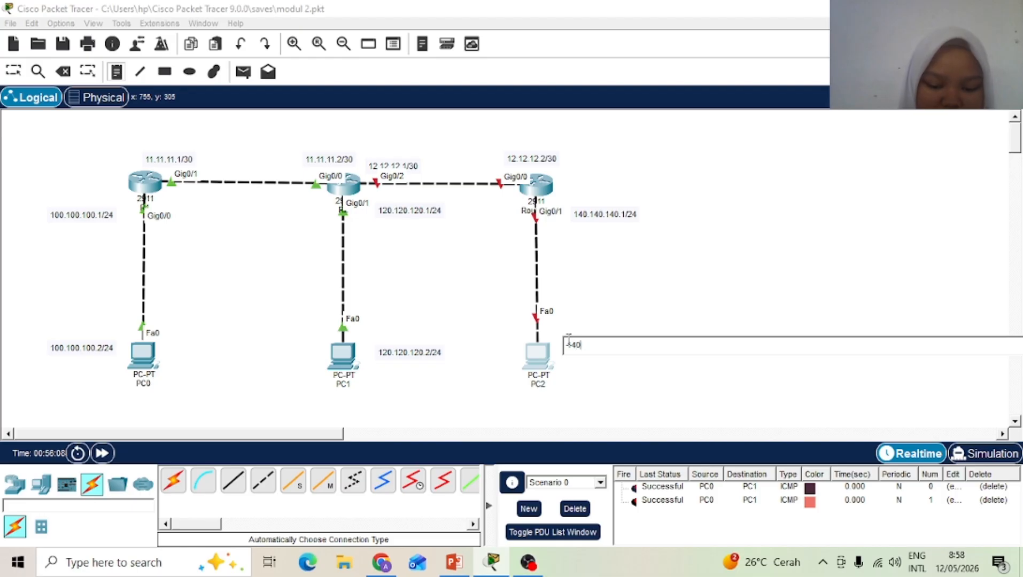
type(".140.140.2/24")
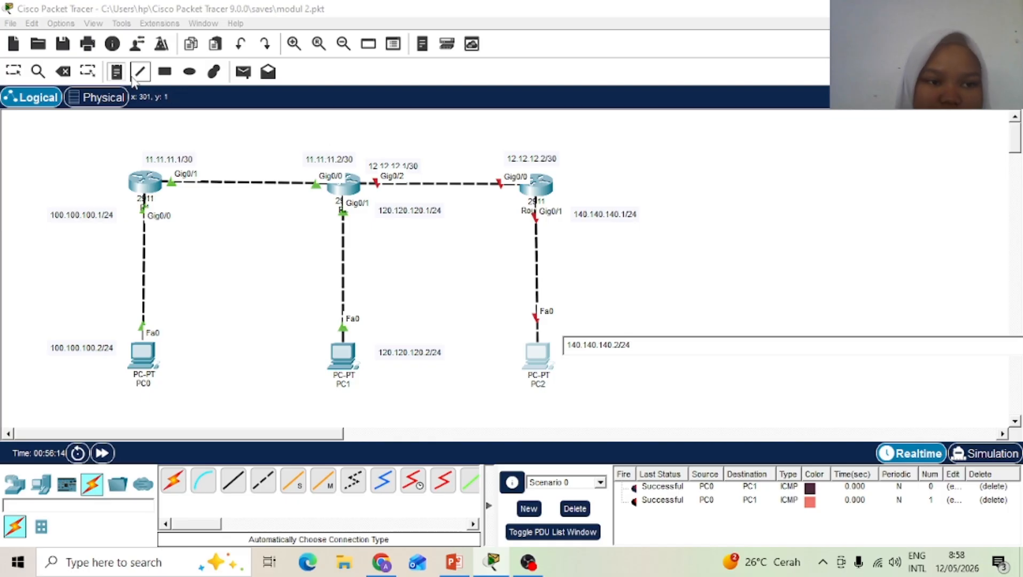
left_click(16, 75)
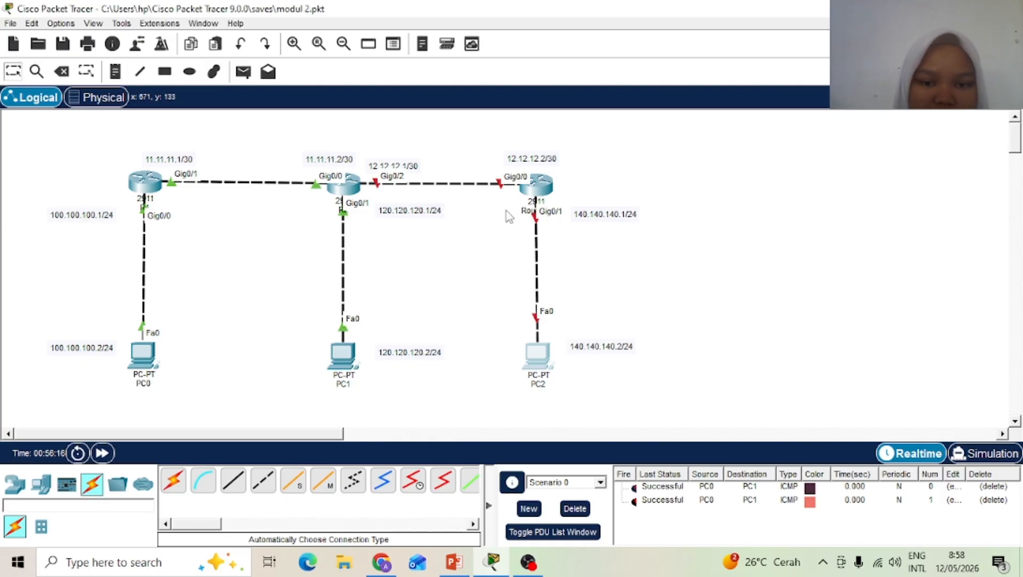
Step: Rename Router0 to R3 and move the 12.12.12.1/30 note up in line with the other link labels
left_click(525, 214)
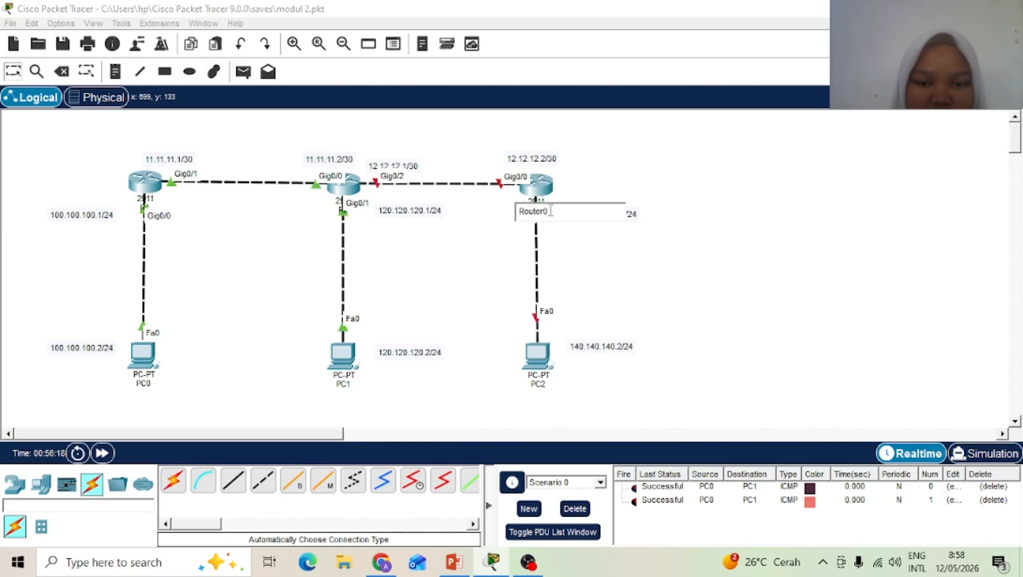
key("BackSpace")
key("BackSpace")
key("BackSpace")
key("BackSpace")
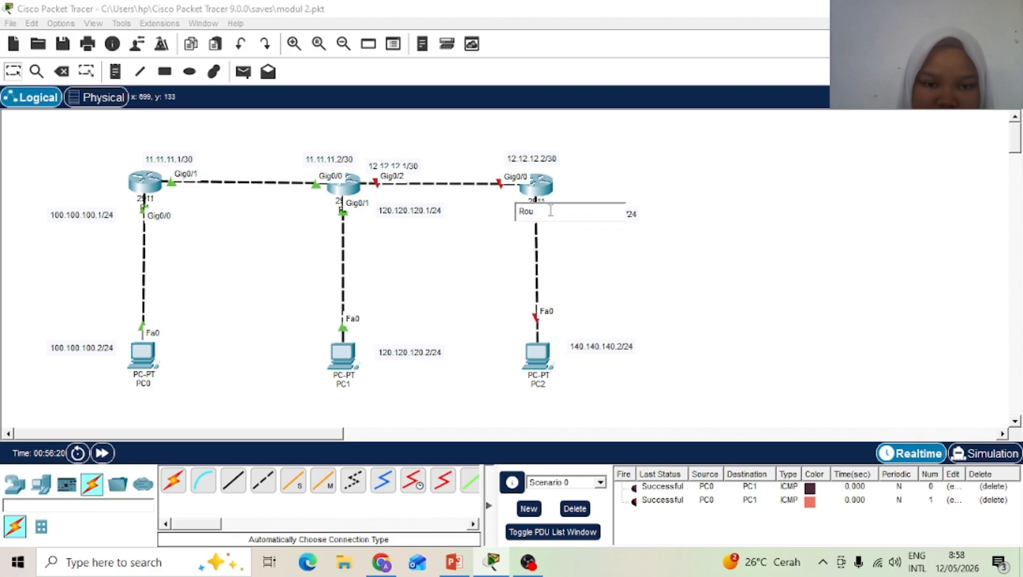
key("BackSpace")
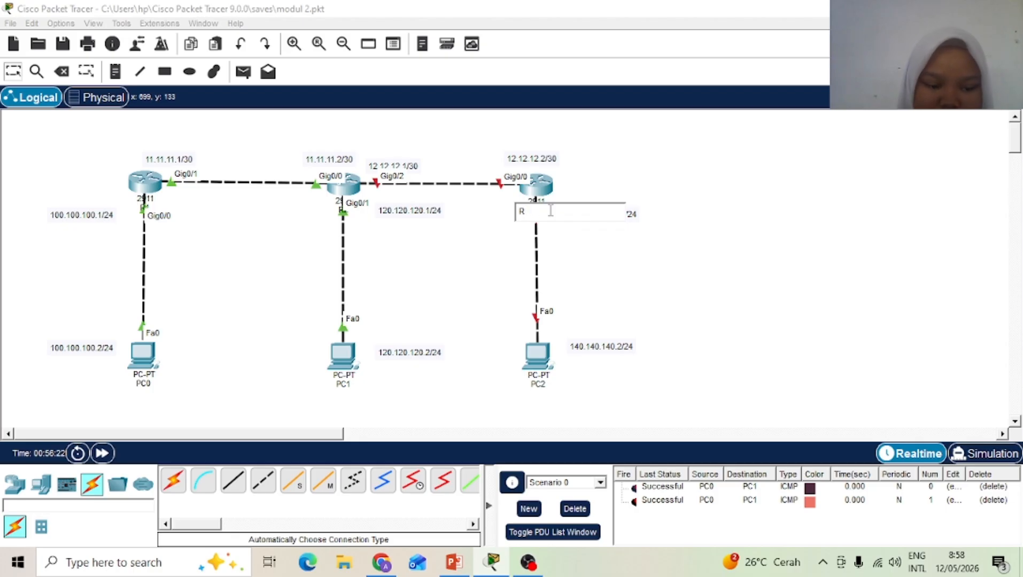
type("3")
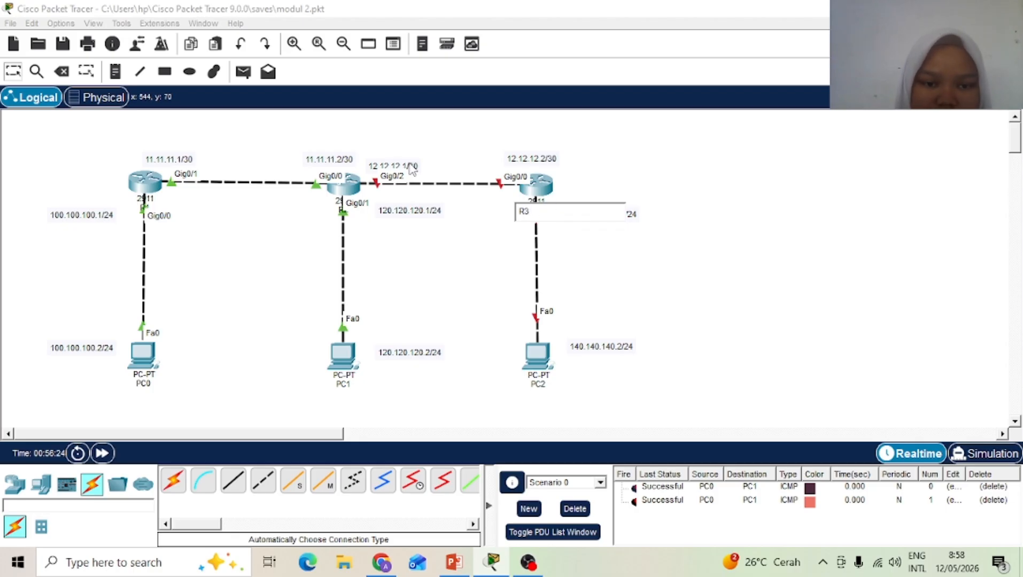
left_click(412, 163)
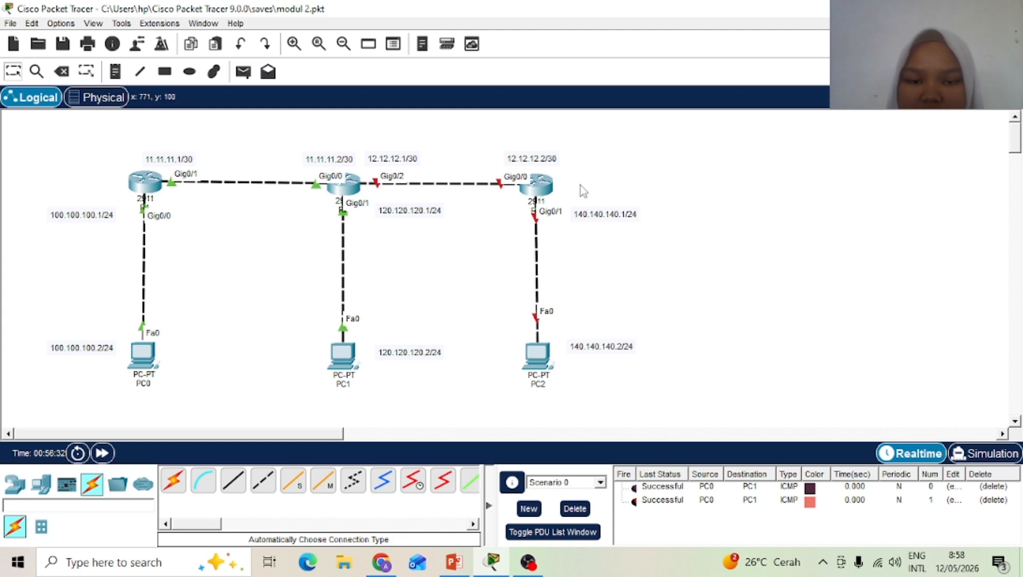
Step: Open R3's command line, decline the initial configuration dialog, and enter global configuration mode
left_click(540, 190)
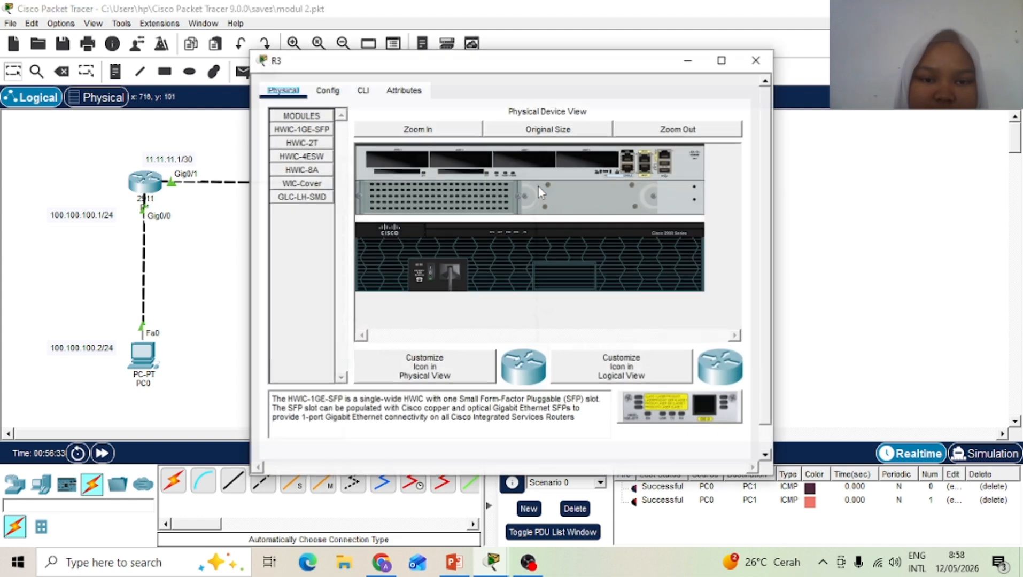
left_click(363, 90)
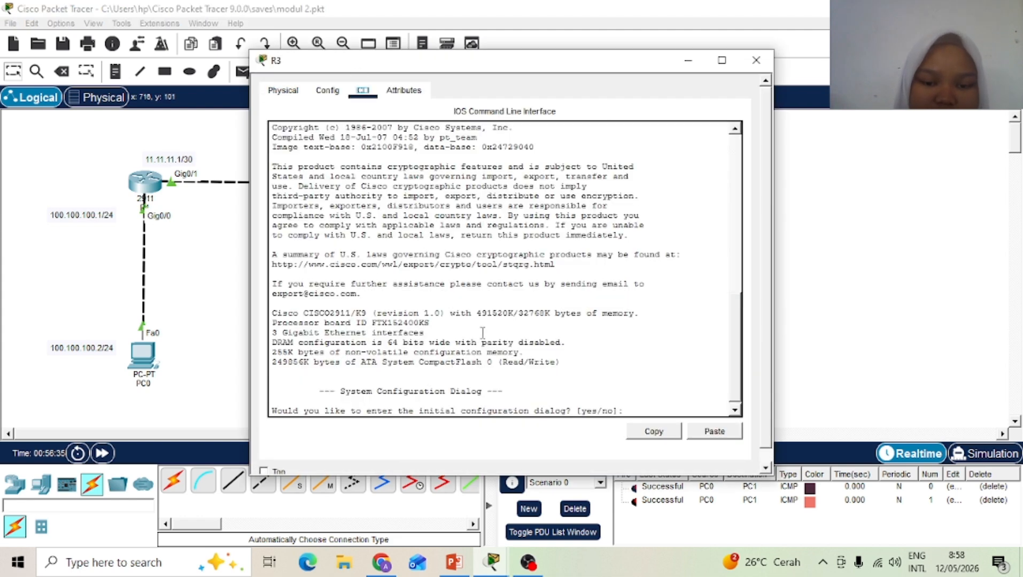
left_click(628, 410)
type("n")
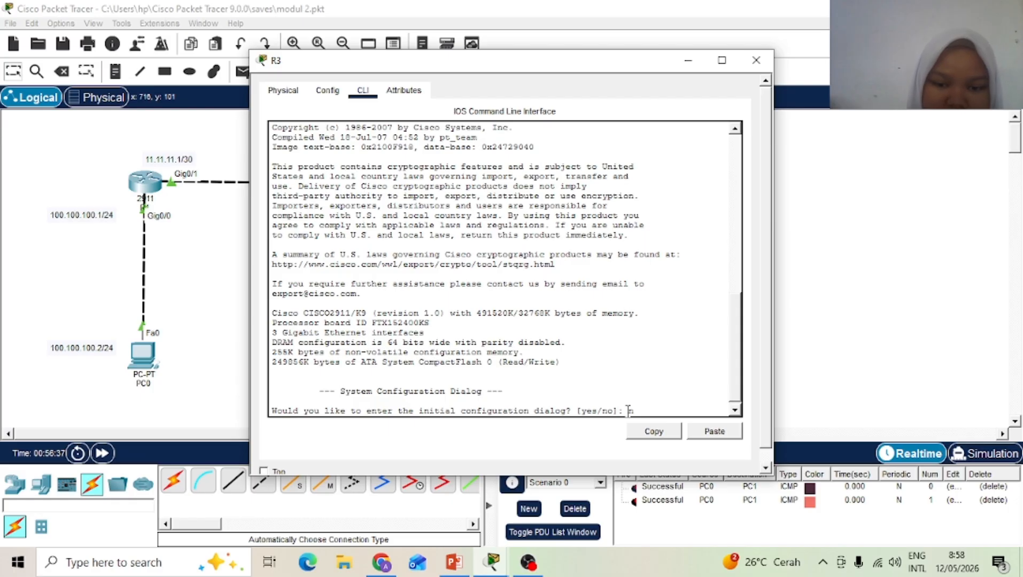
key("Return")
key("Return")
type("en")
key("Return")
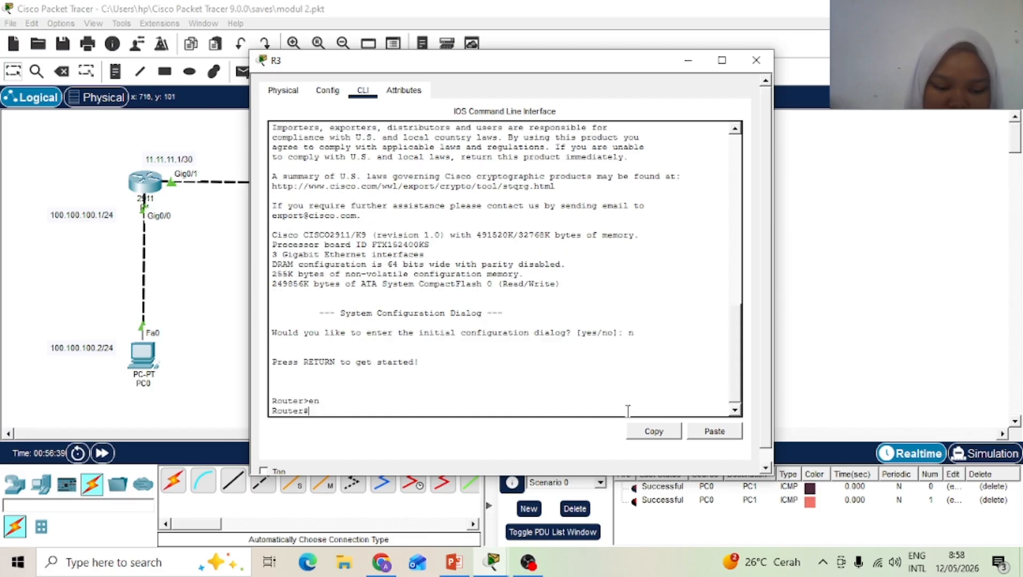
type("conf ")
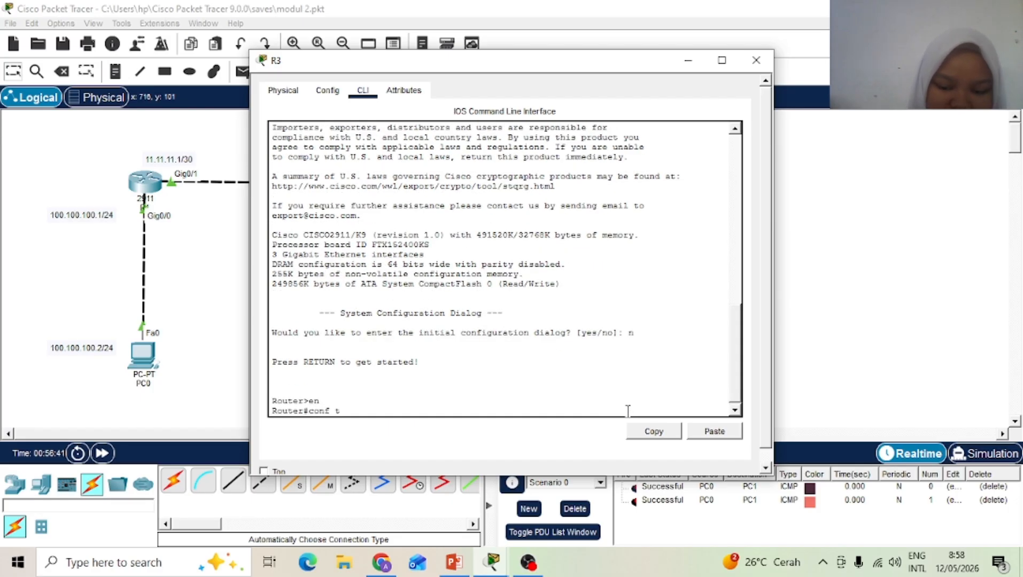
type("t")
key("Return")
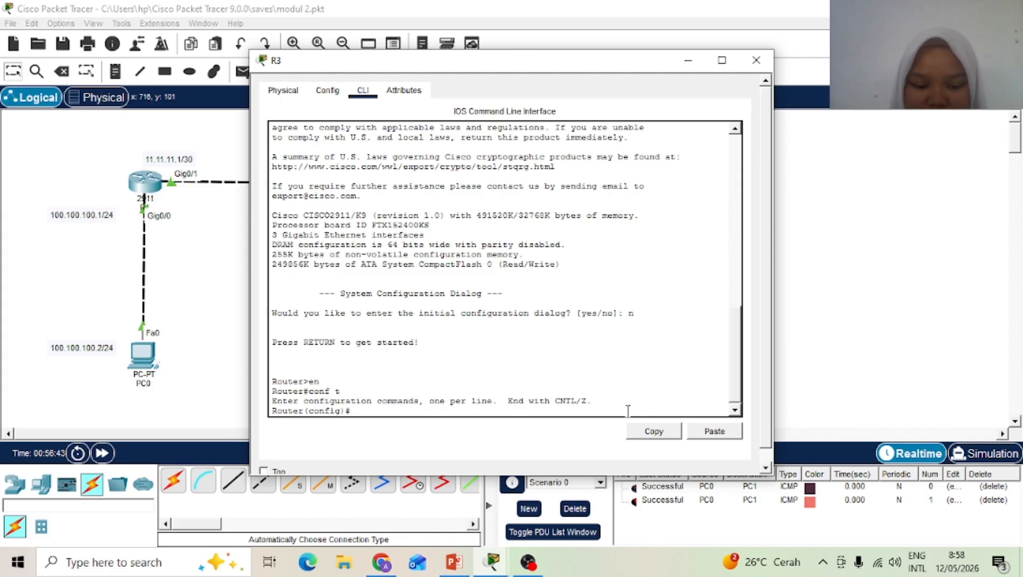
Step: Enter interface g0/0 on R3 and enable it with no sh
type("int g0")
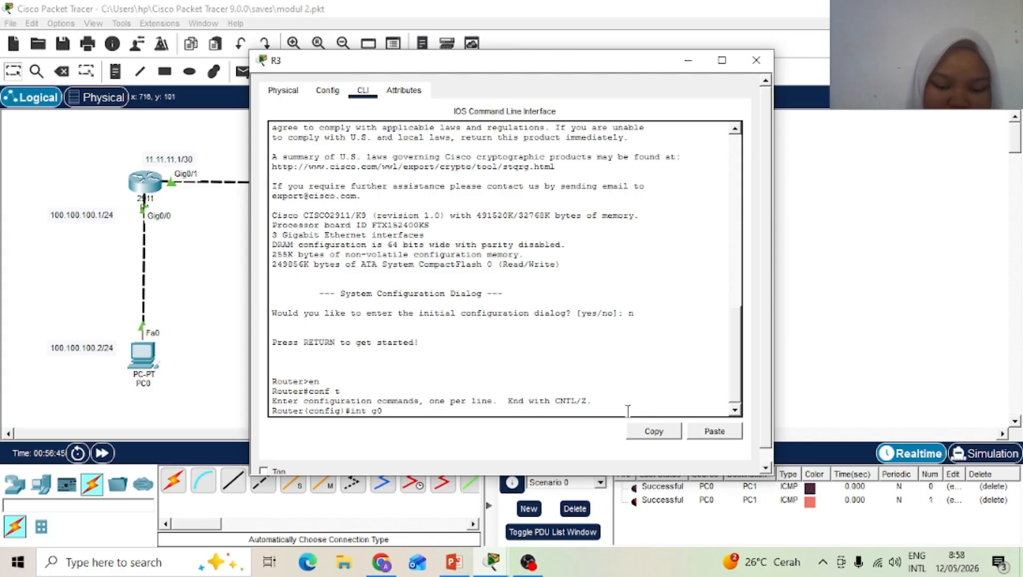
type("/0")
key("Return")
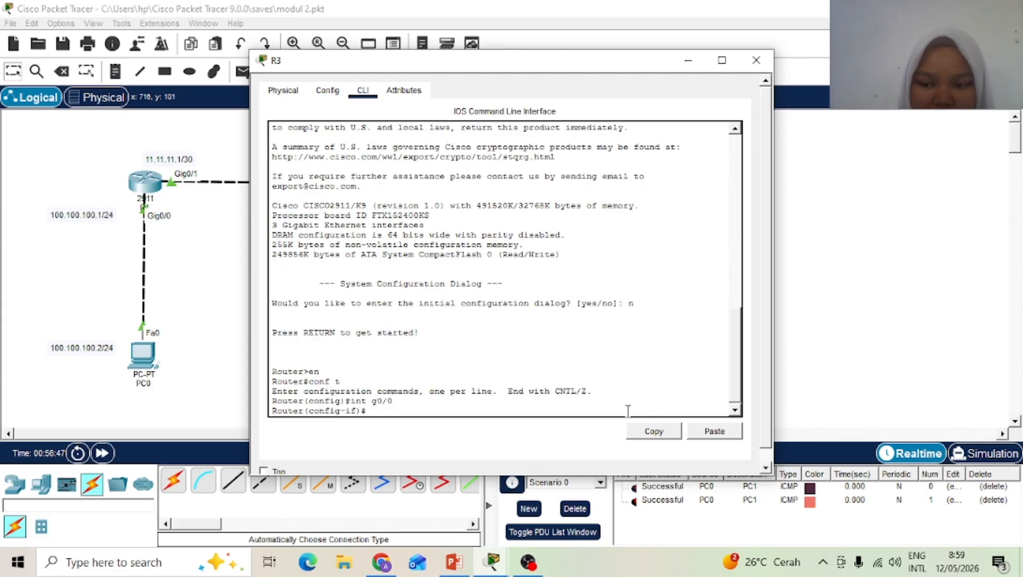
type("no sh")
key("Return")
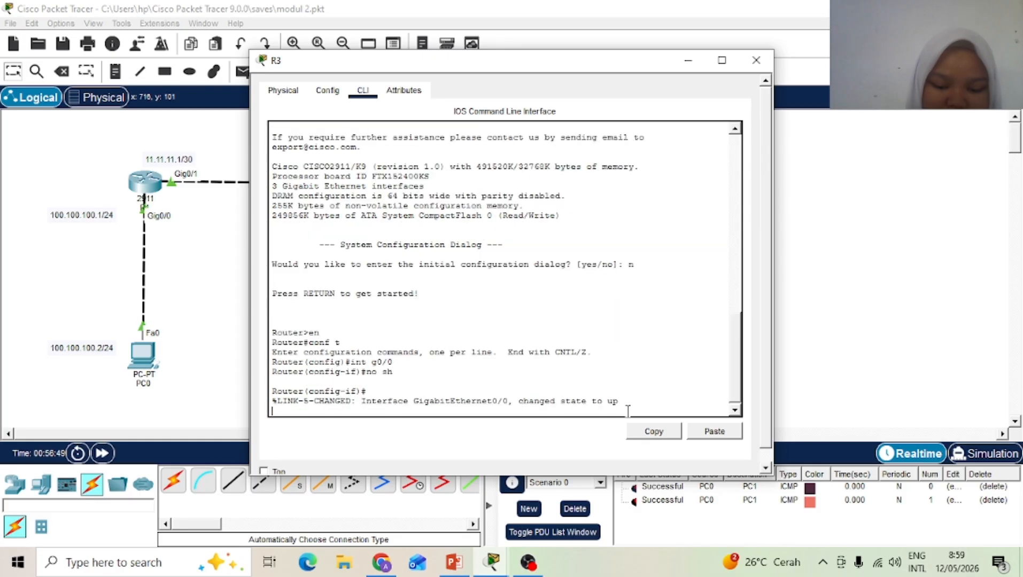
type("ip addre")
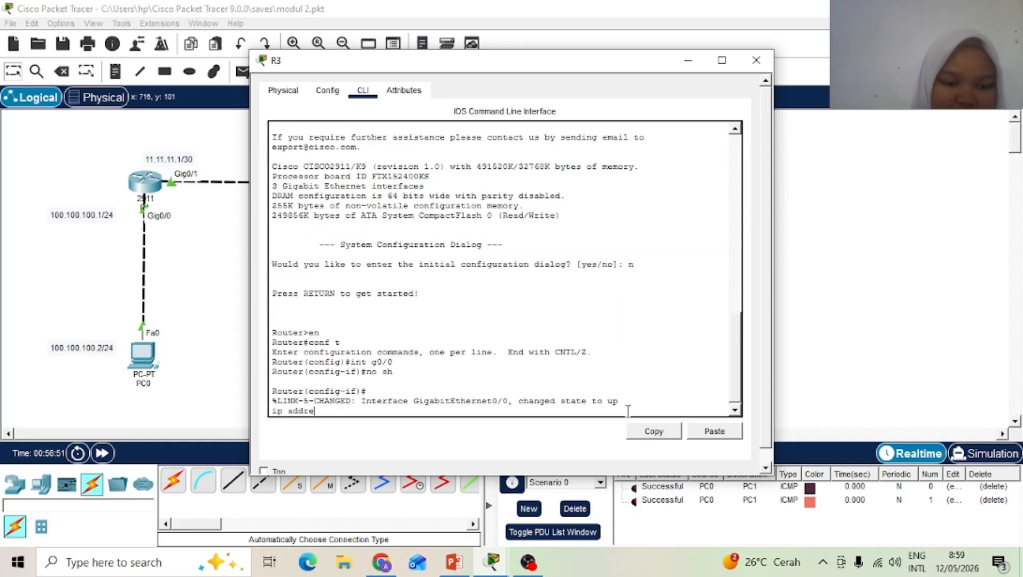
key("BackSpace")
key("BackSpace")
key("BackSpace")
key("BackSpace")
key("BackSpace")
key("BackSpace")
key("BackSpace")
key("BackSpace")
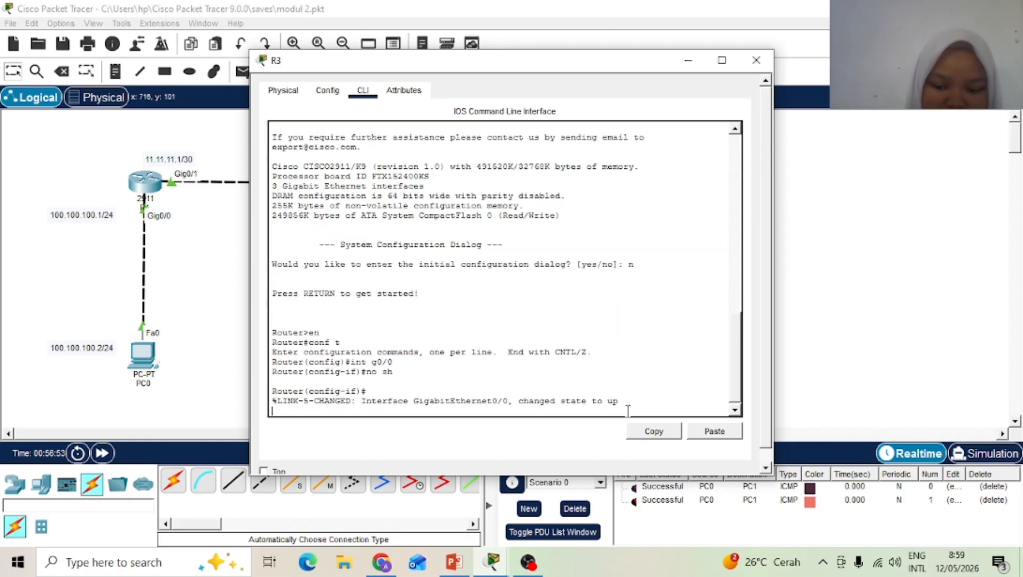
Step: Assign IP address 12.12.12.2 with mask 255.255.255.252 to R3's g0/0 interface
key("Return")
type("ip ad")
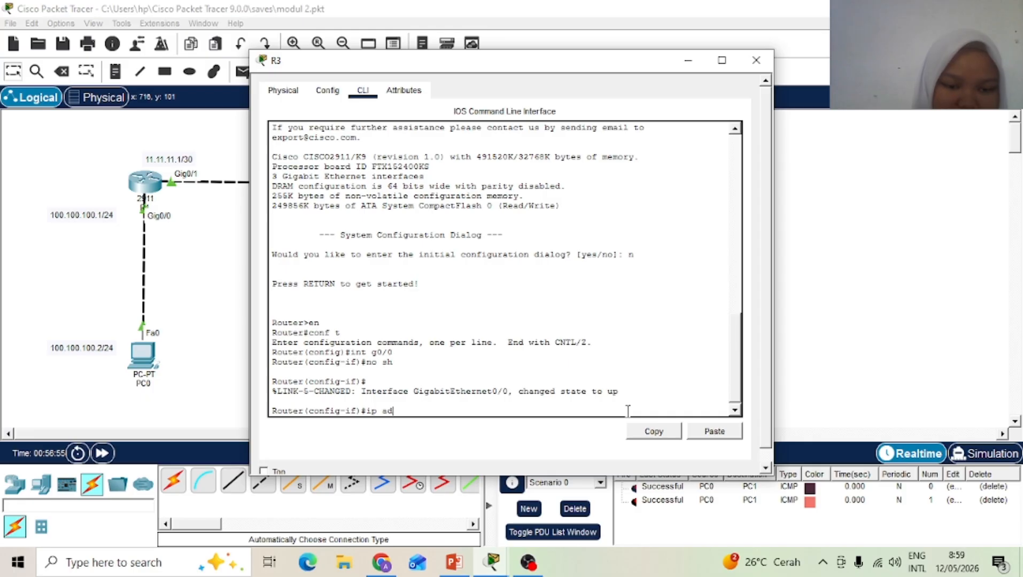
type("dress 1")
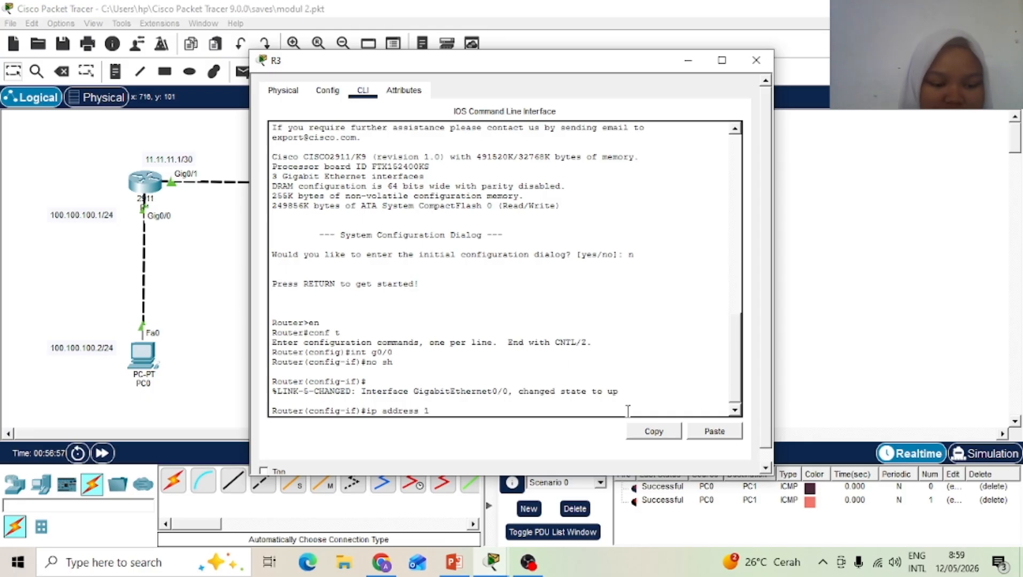
type("2.12")
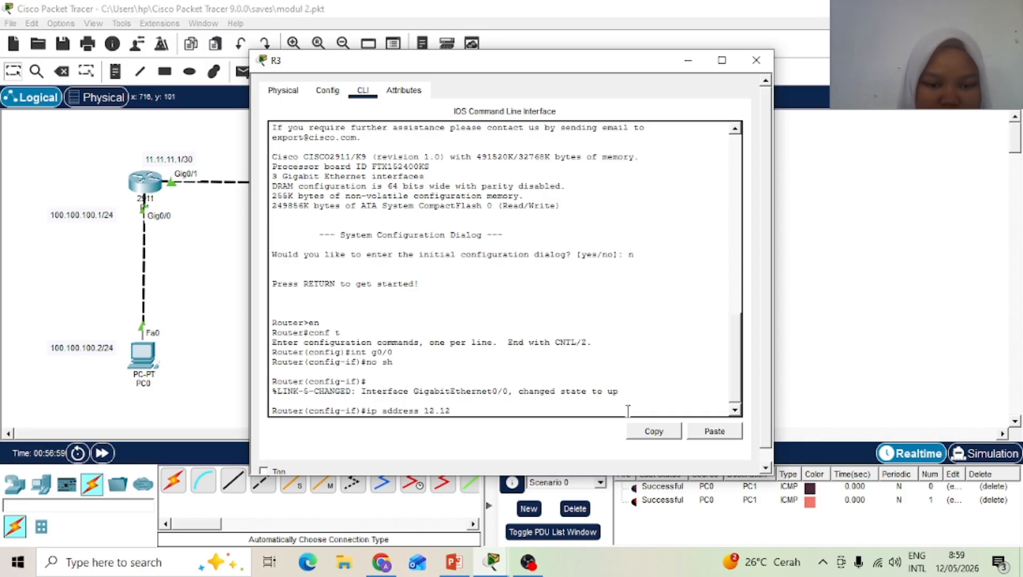
type(".12.")
type("2 2")
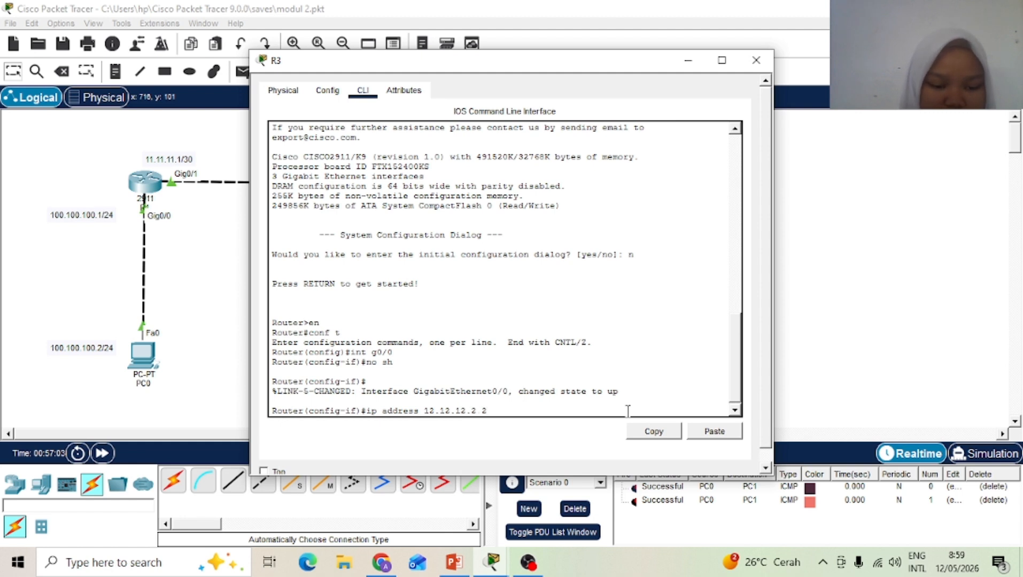
type("55.255")
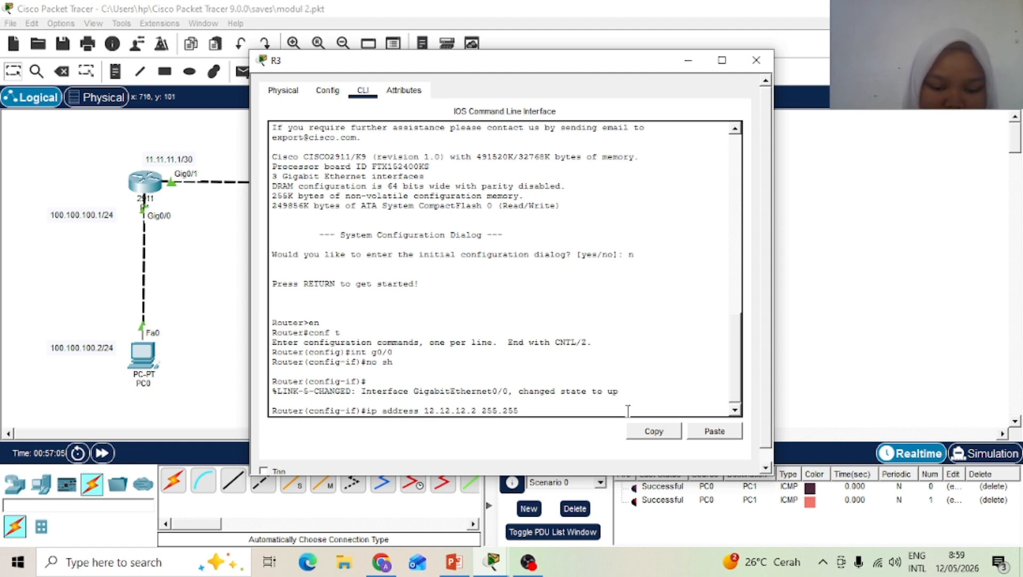
type(".255.252")
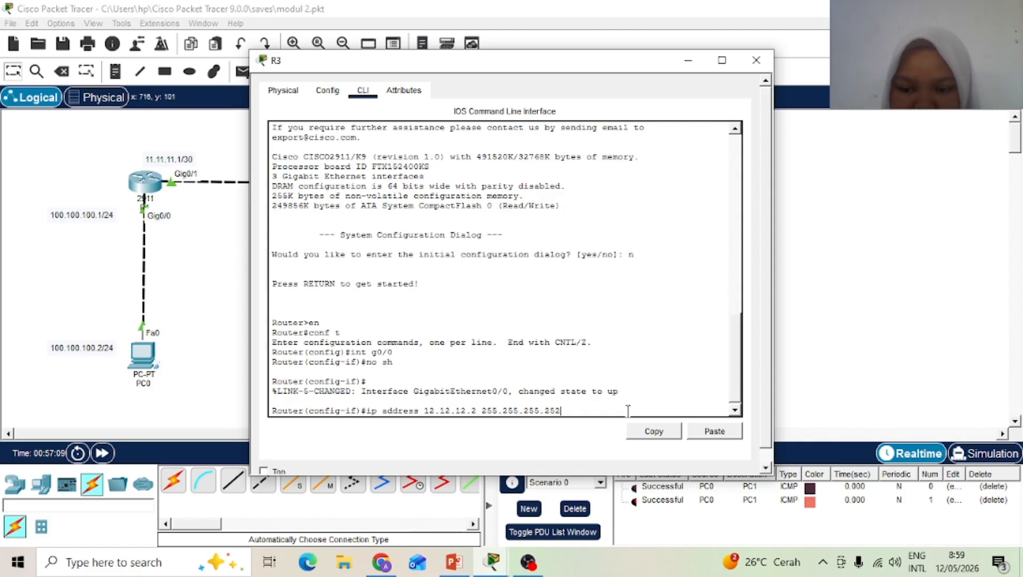
key("Return")
Step: Switch to interface g0/1 on R3 and enable it with no sh
type("ig-if)#i")
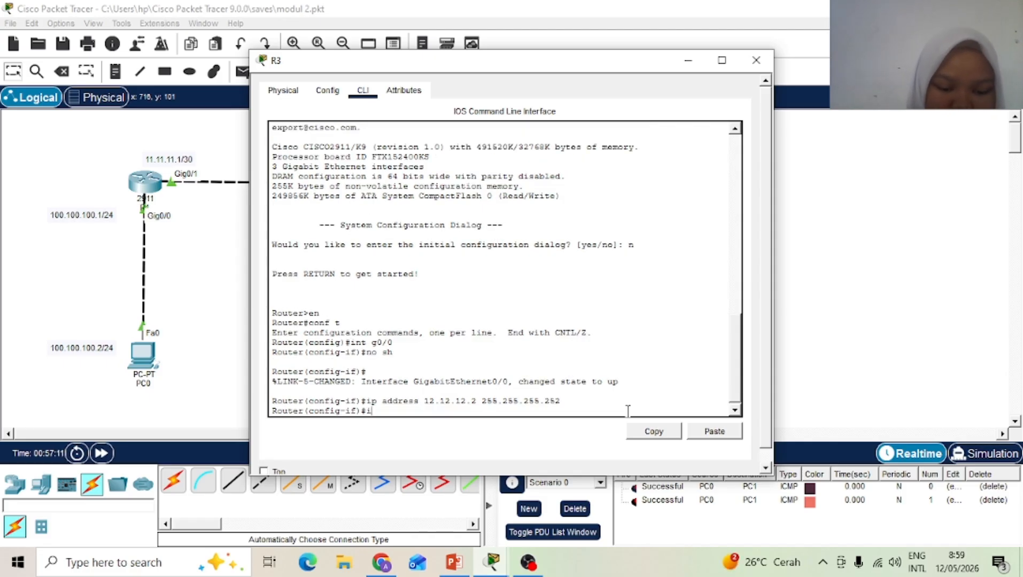
type("nt g")
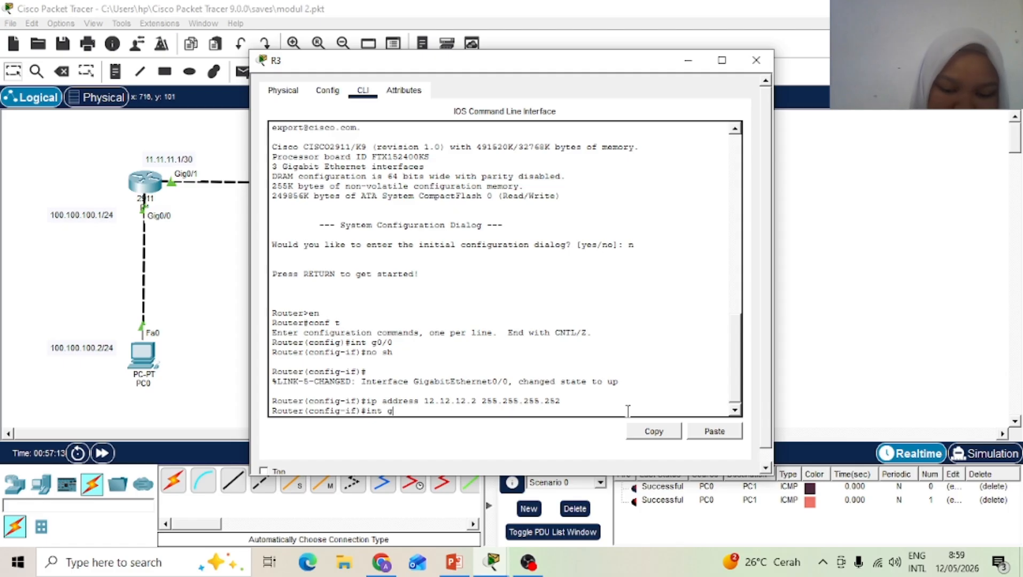
type("0/1")
key("Return")
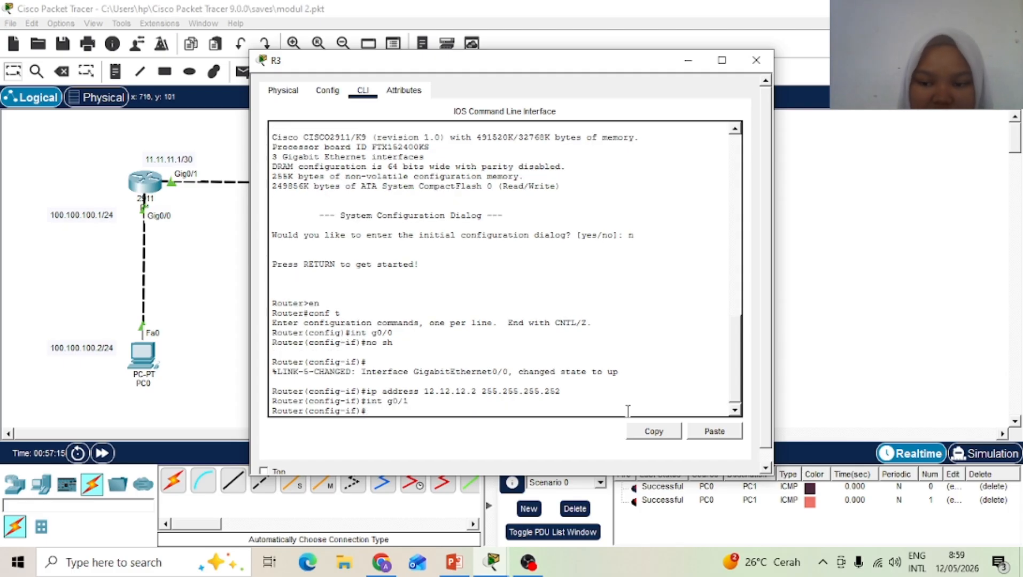
type("no s")
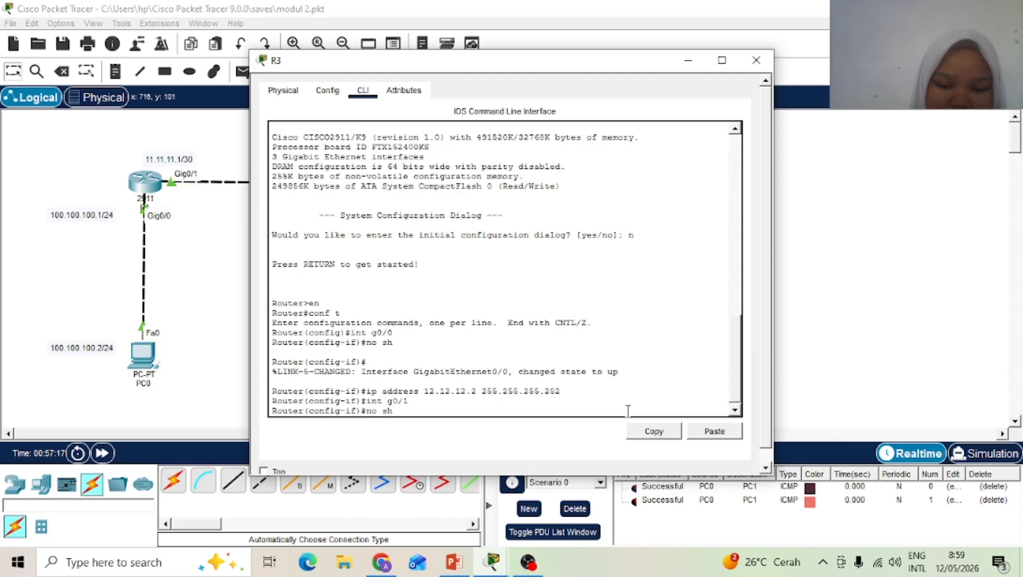
type("h")
key("Return")
key("Return")
Step: Assign IP address 140.140.140.1 with mask 255.255.255.0 to R3's g0/1 interface and close R3's window
type("ip")
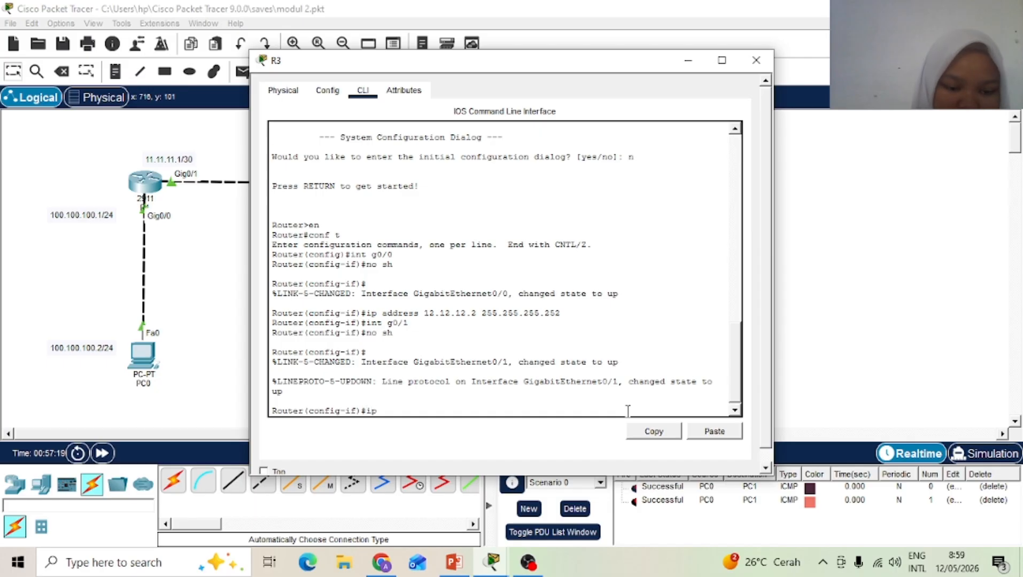
type(" address")
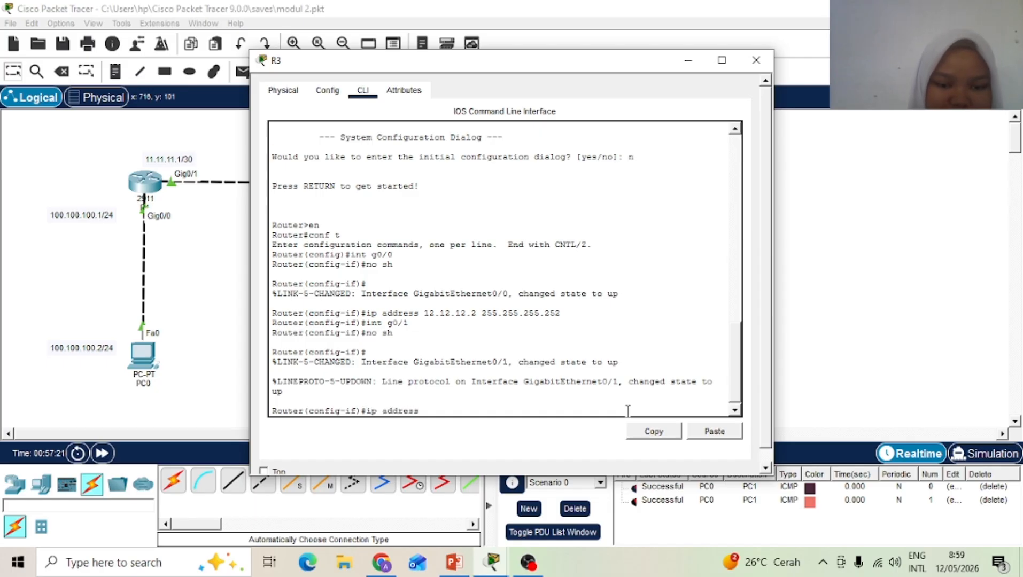
type(" 14")
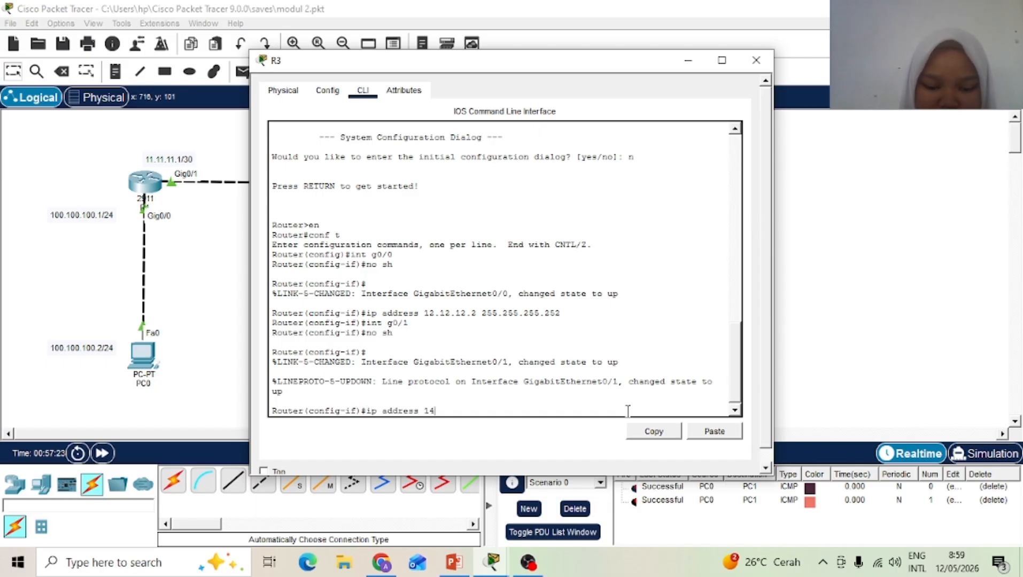
type("0.140.1")
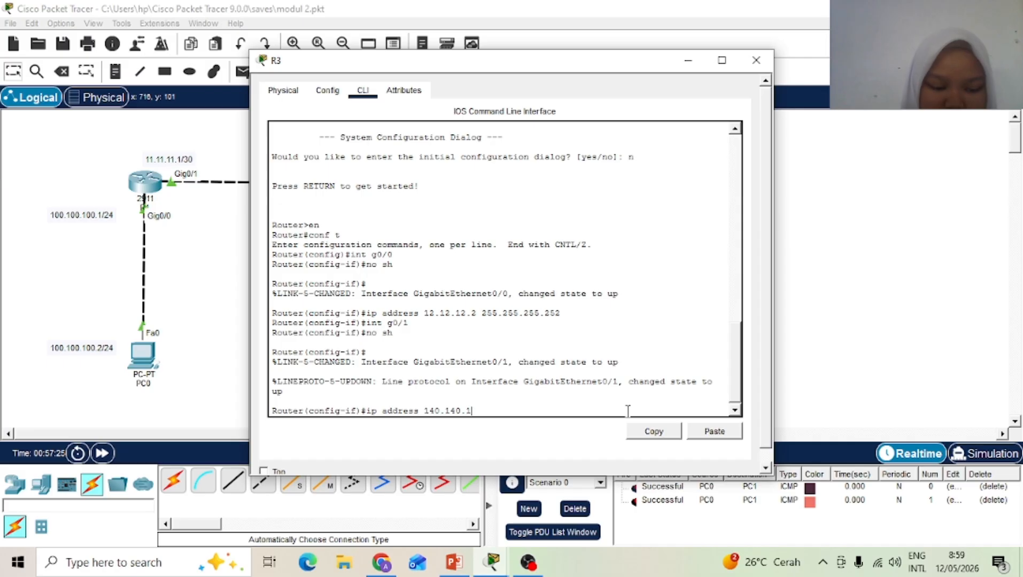
type("40.")
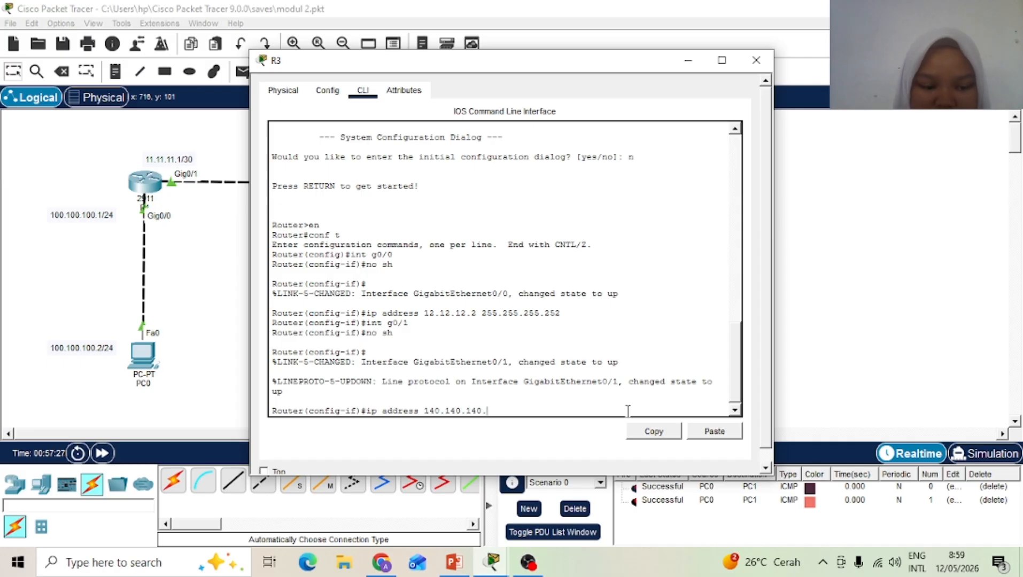
type("1 255")
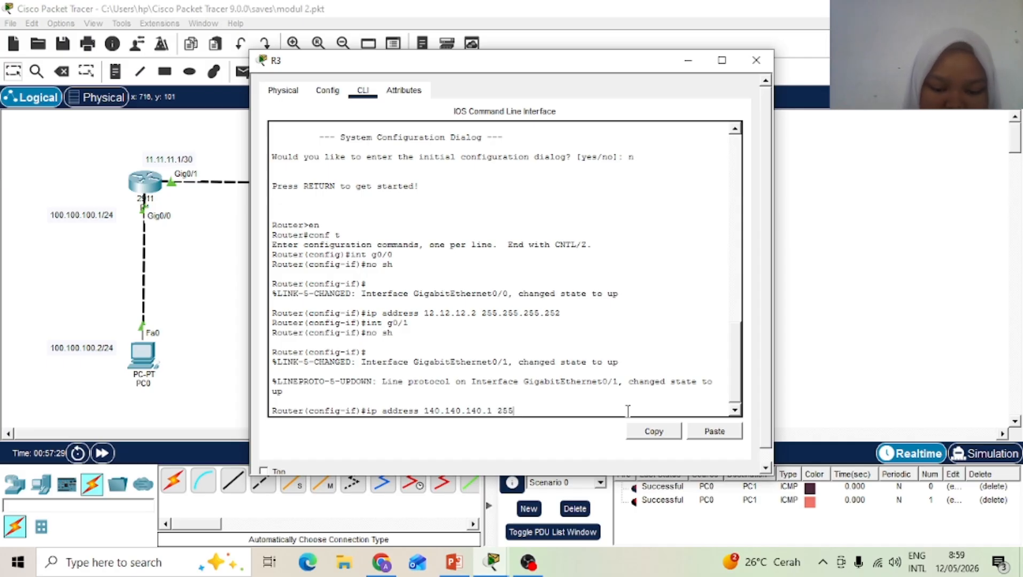
type(".255.255")
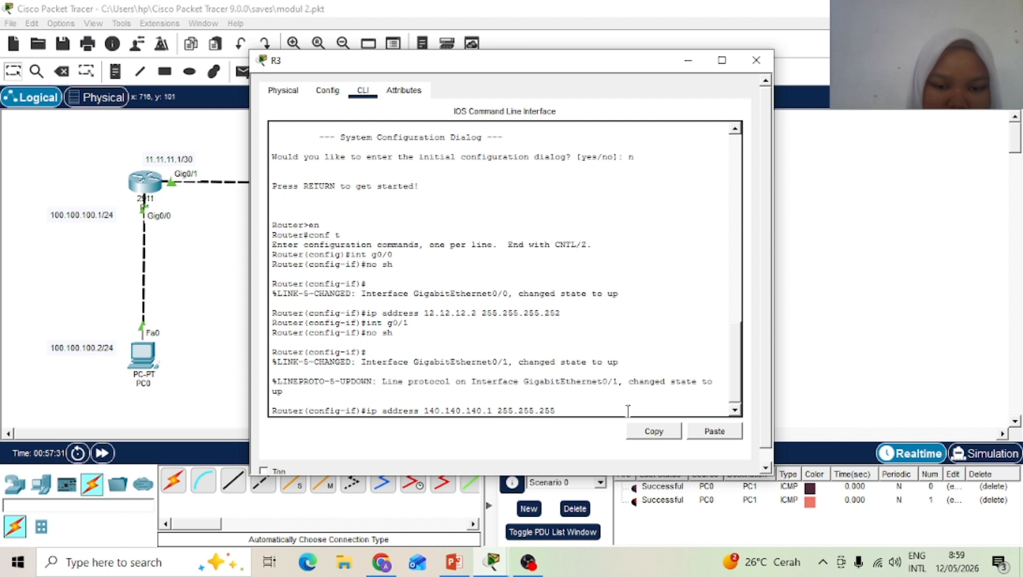
type(".0")
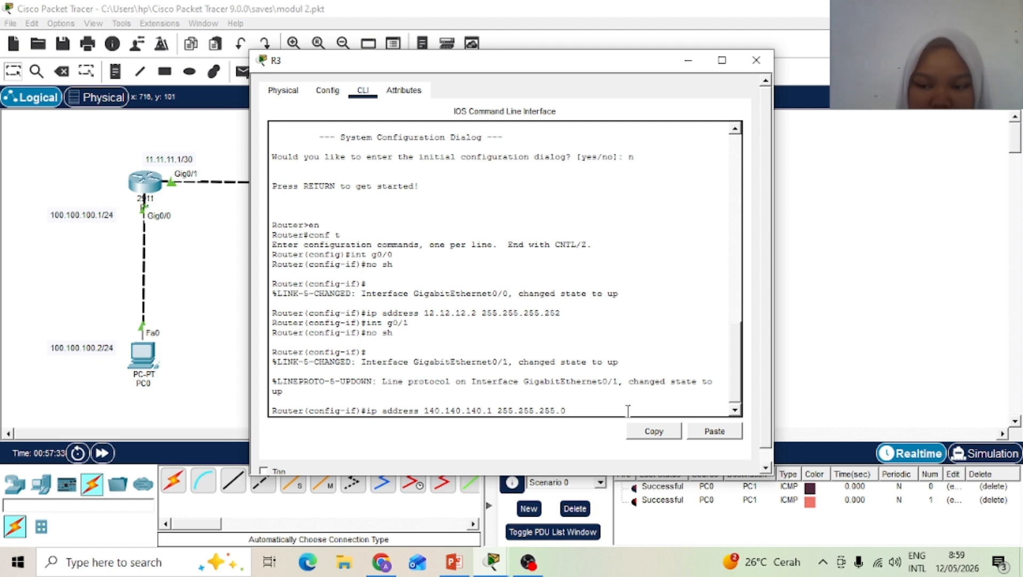
key("Return")
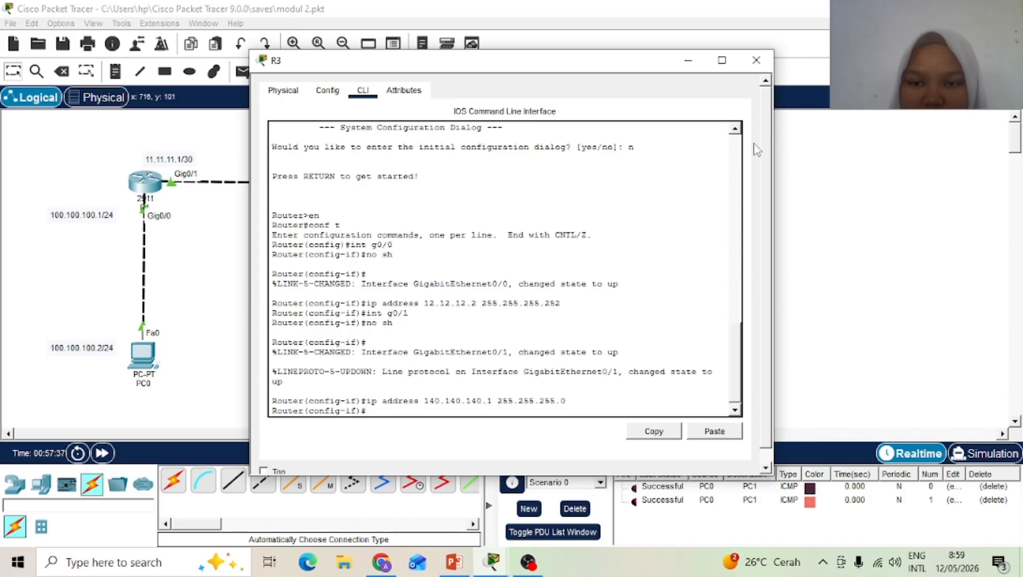
left_click(753, 60)
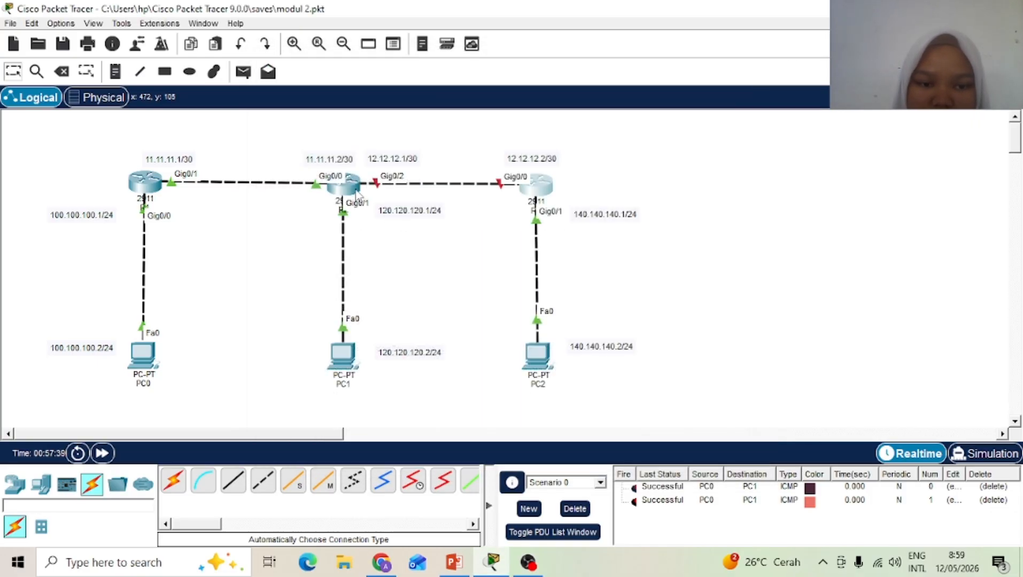
Step: Open R2's command line and enter privileged mode followed by global configuration mode
left_click(356, 193)
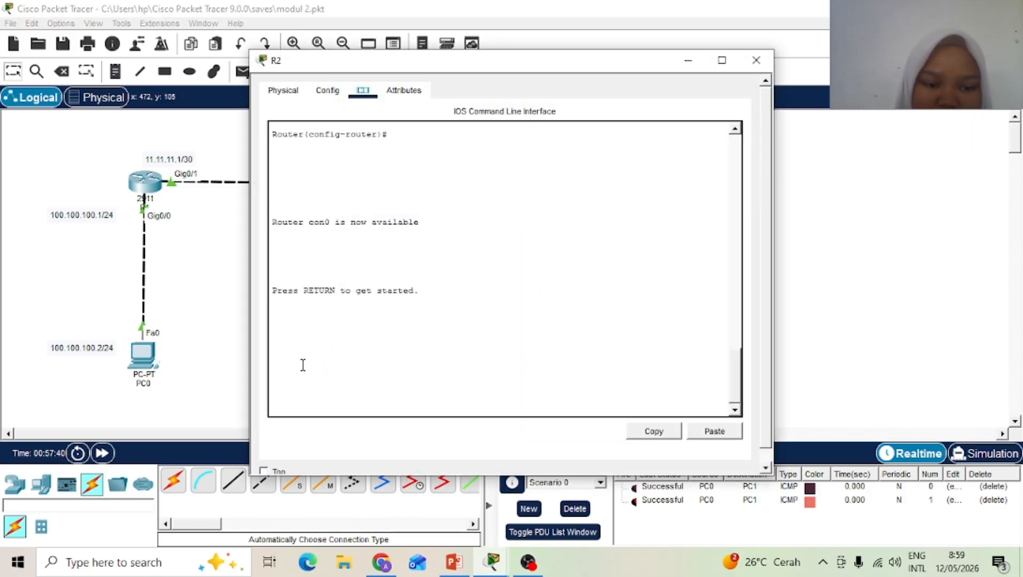
key("Return")
type("en")
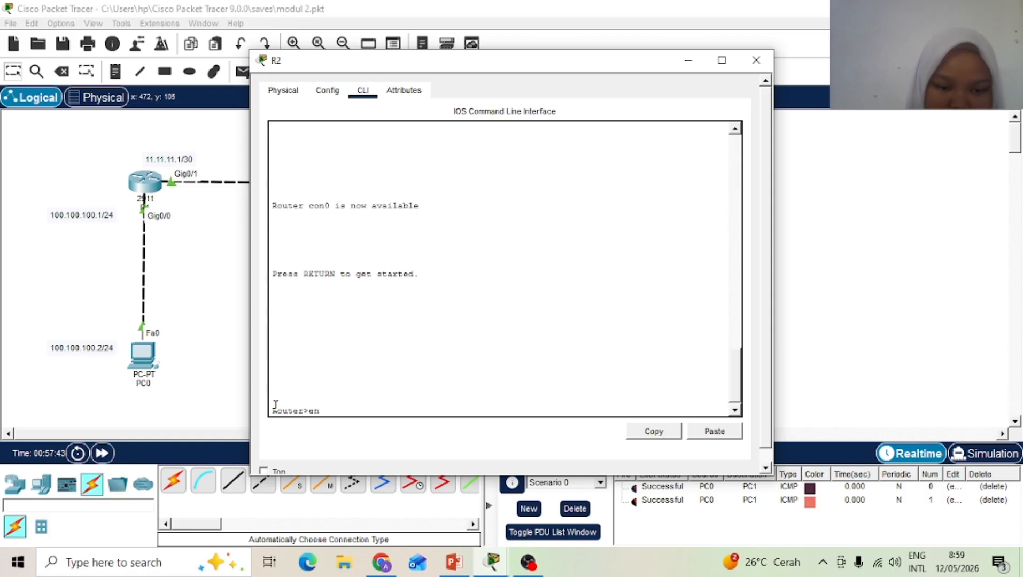
key("Return")
type("co")
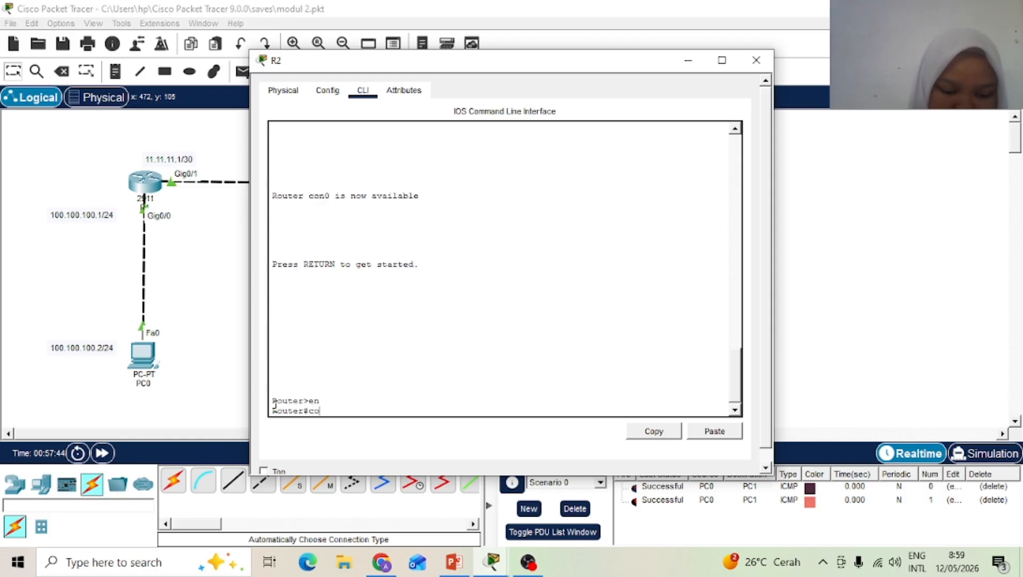
type("nf t")
key("Return")
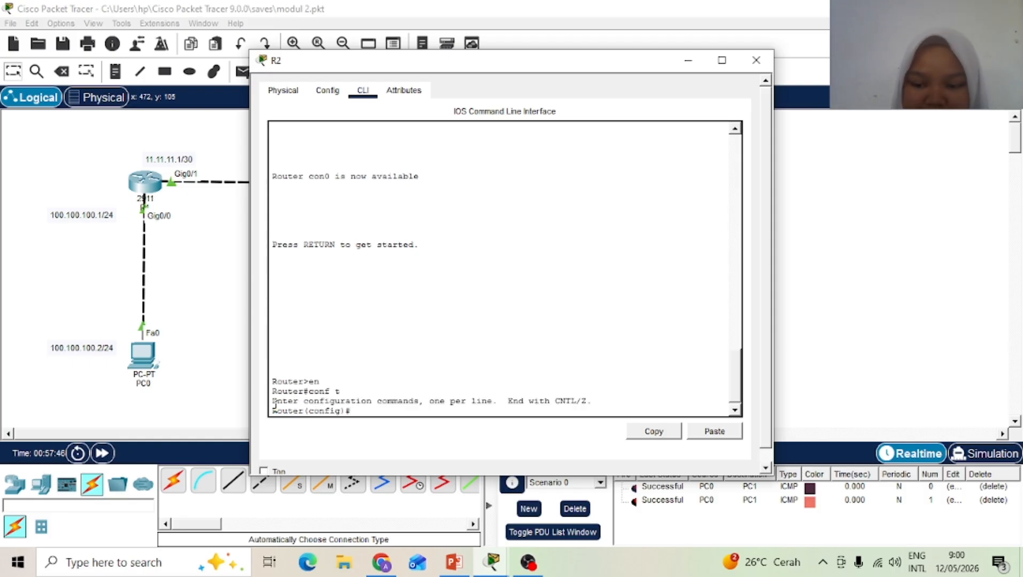
Step: Select interface g0/2 on R2 and enable it with no sh
type("int g")
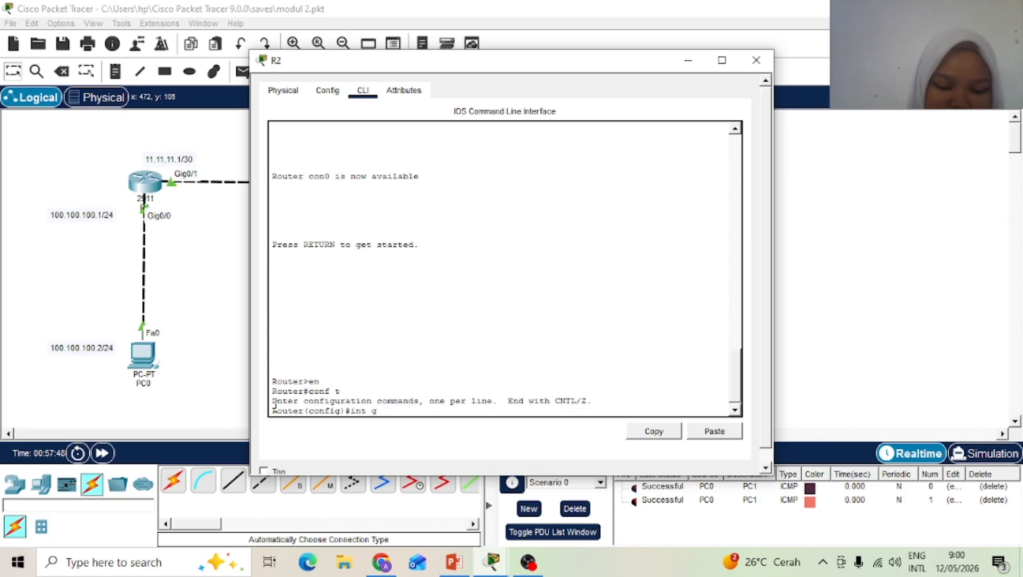
type("0/2")
key("Return")
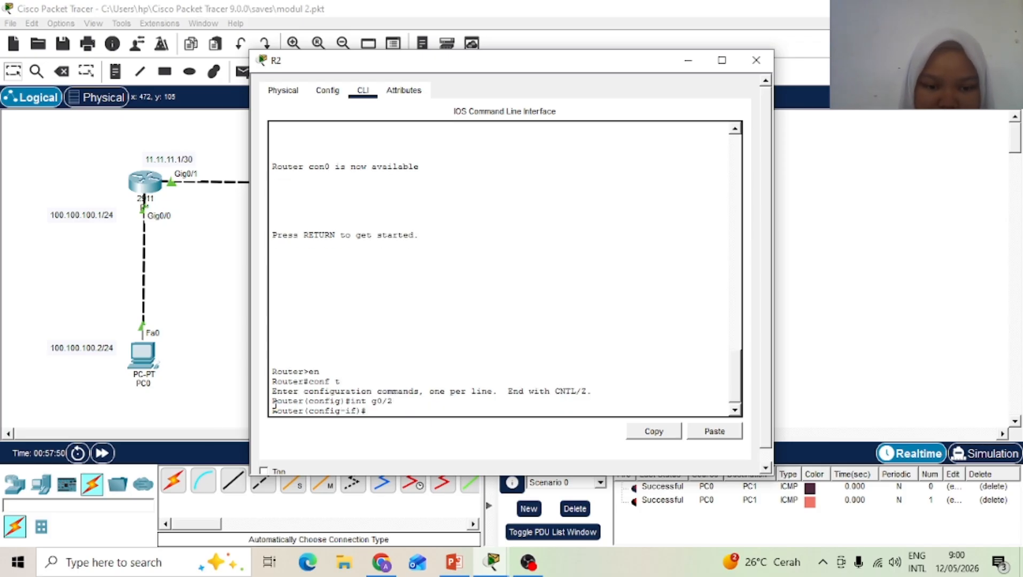
type("no sh")
key("Return")
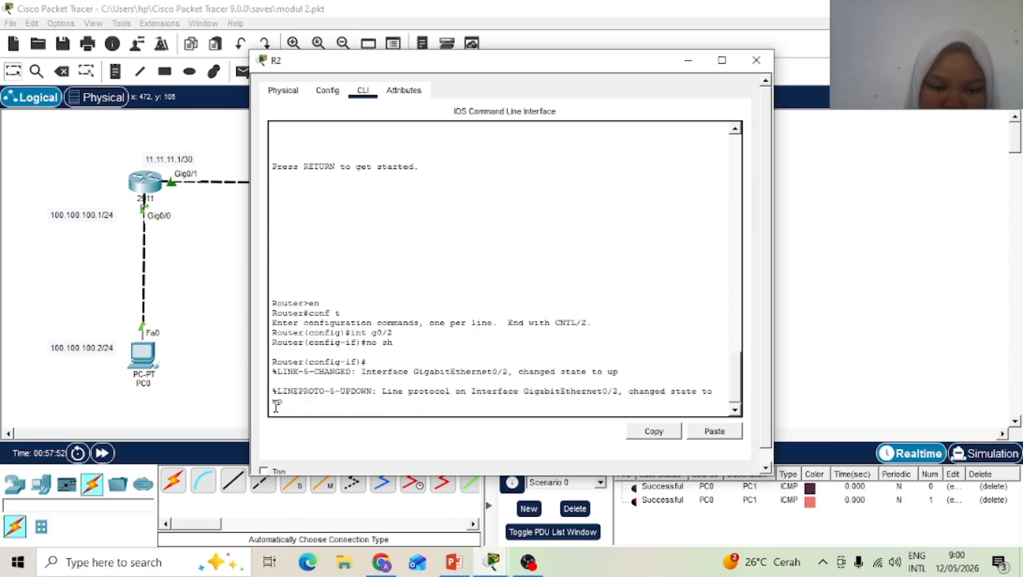
Step: Assign IP address 12.12.12.1 with mask 255.255.255.252 to R2's g0/2 interface and close R2's window
type("ip ad")
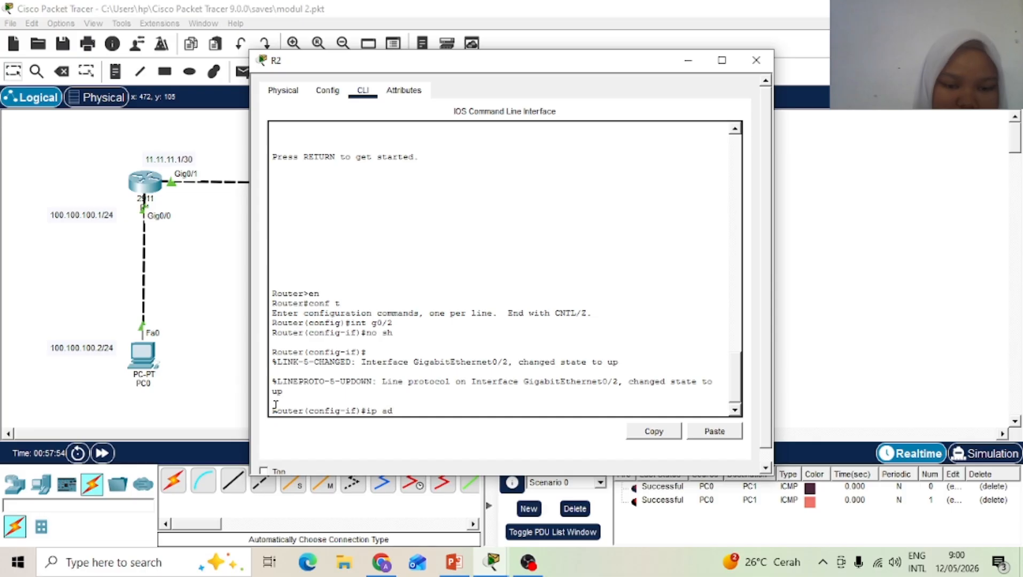
type("dress 12")
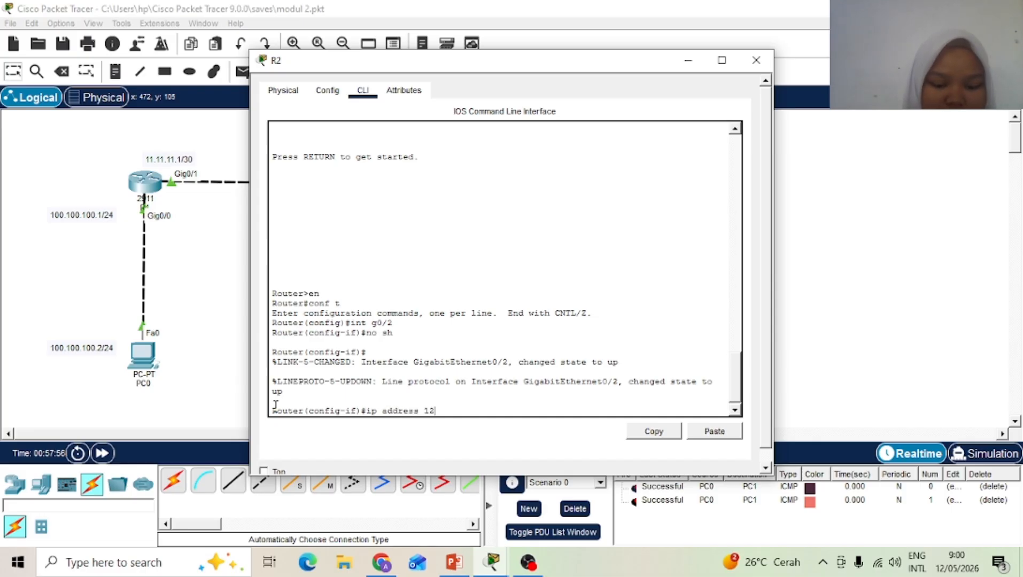
type(".12.12")
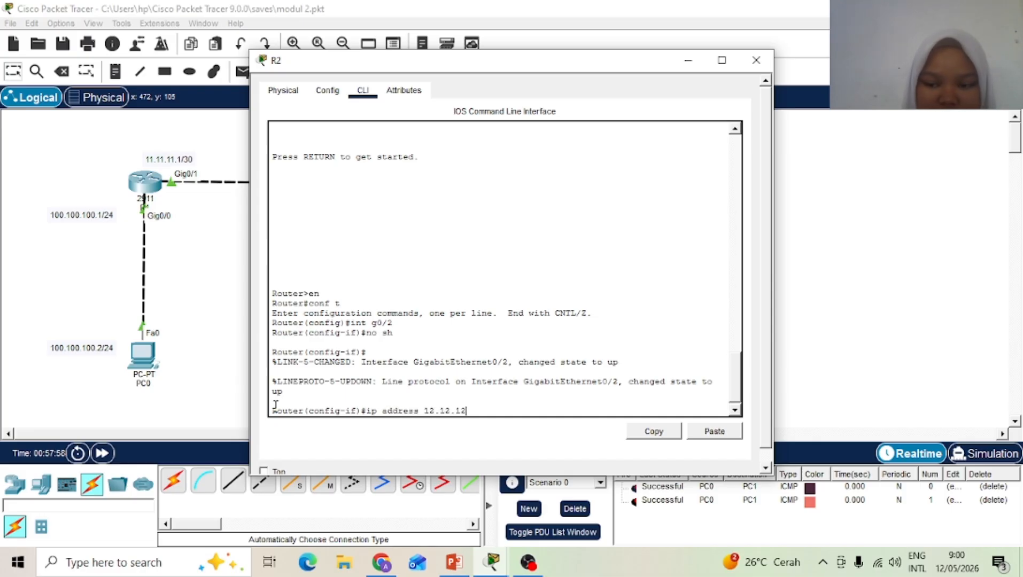
type(".1")
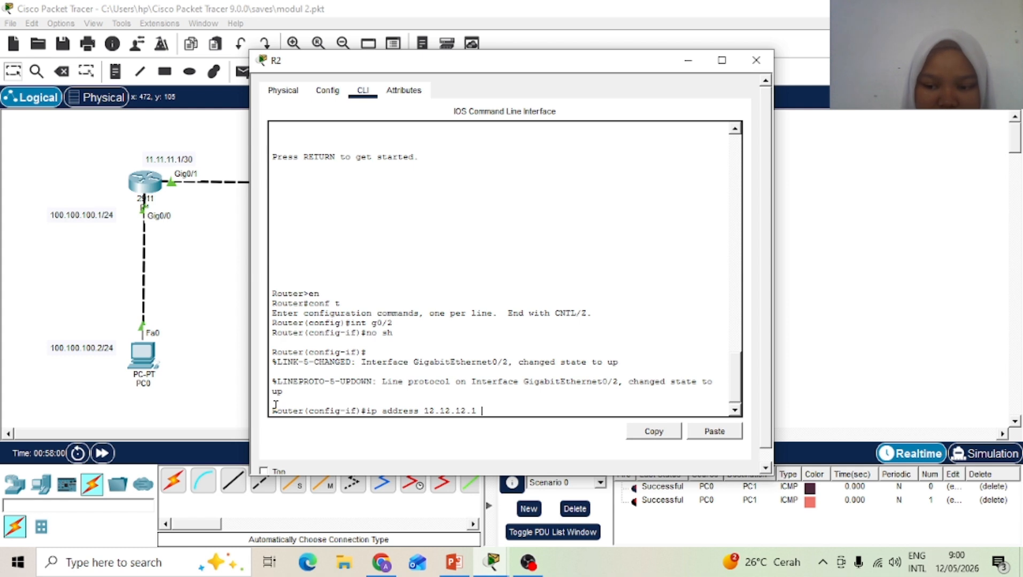
type(" 255")
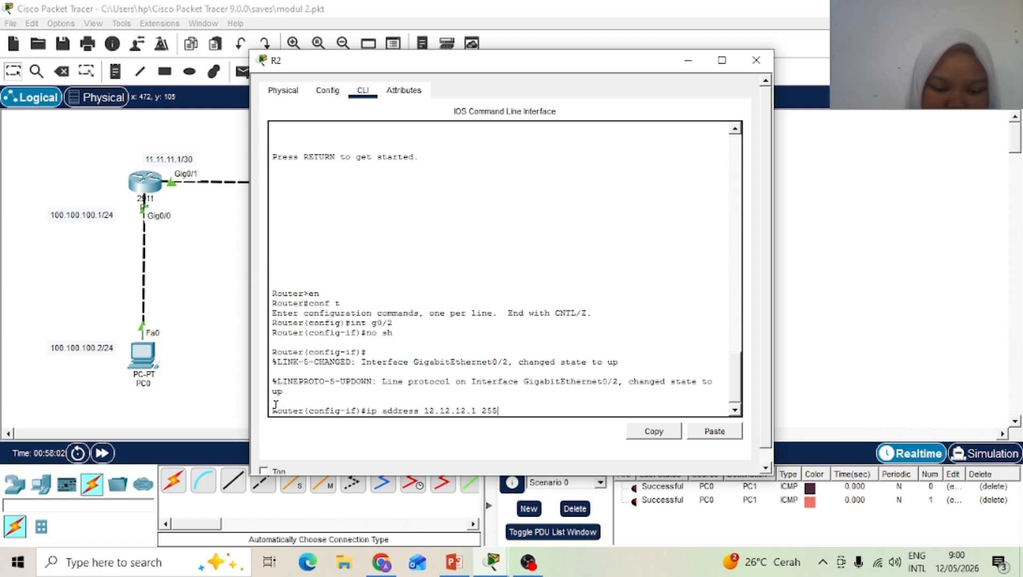
type(".255.255")
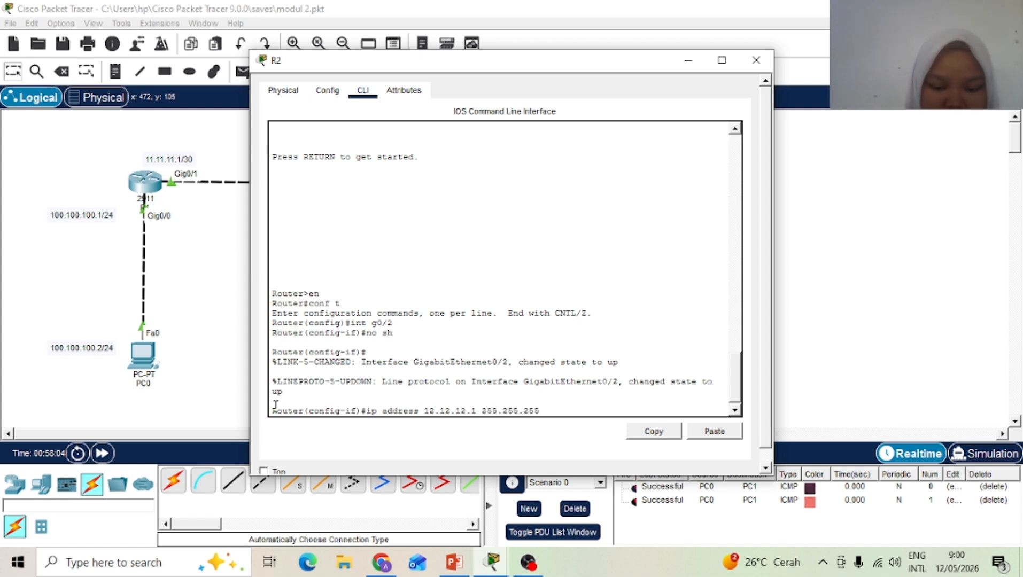
type(".252")
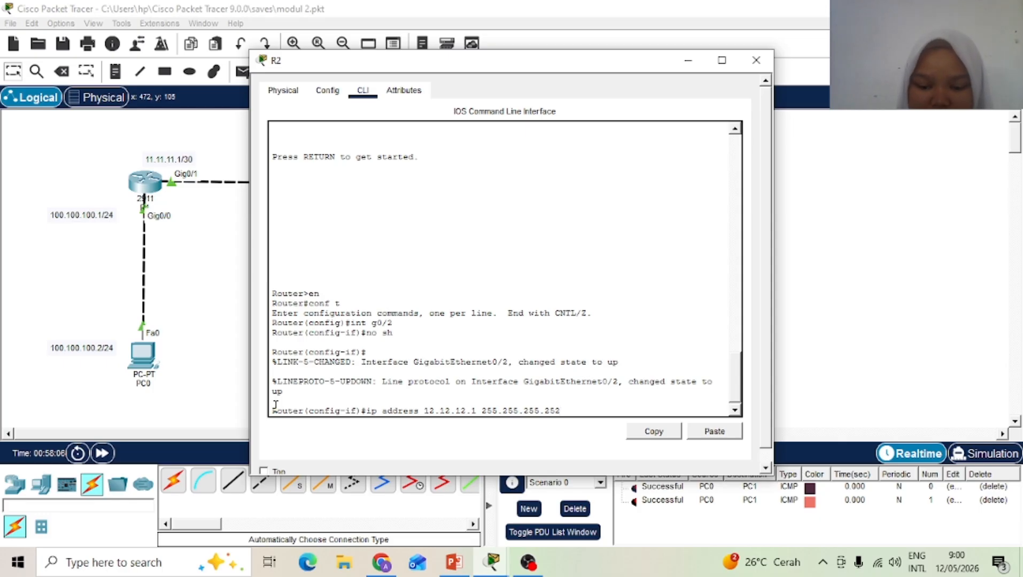
key("Return")
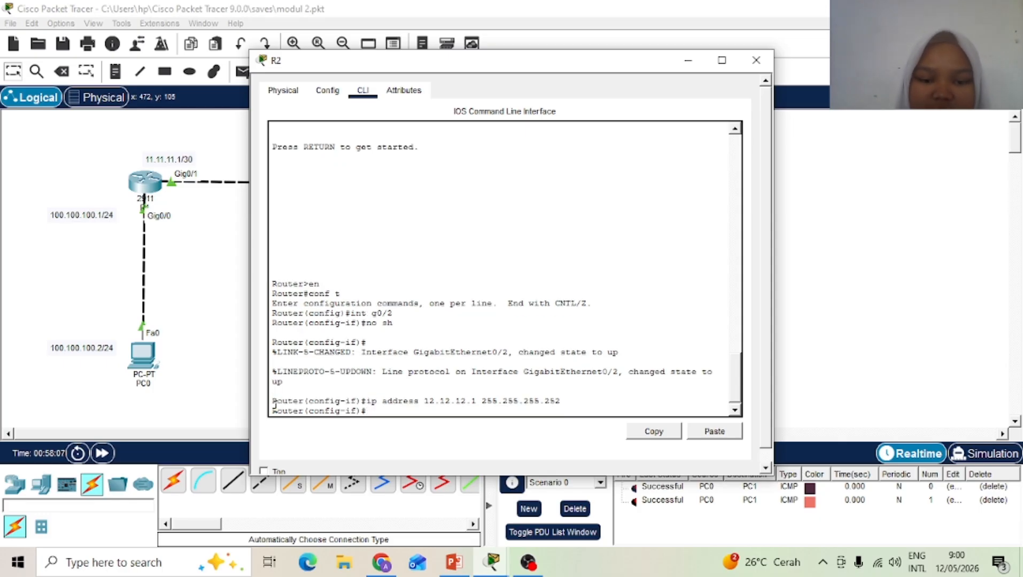
left_click(755, 60)
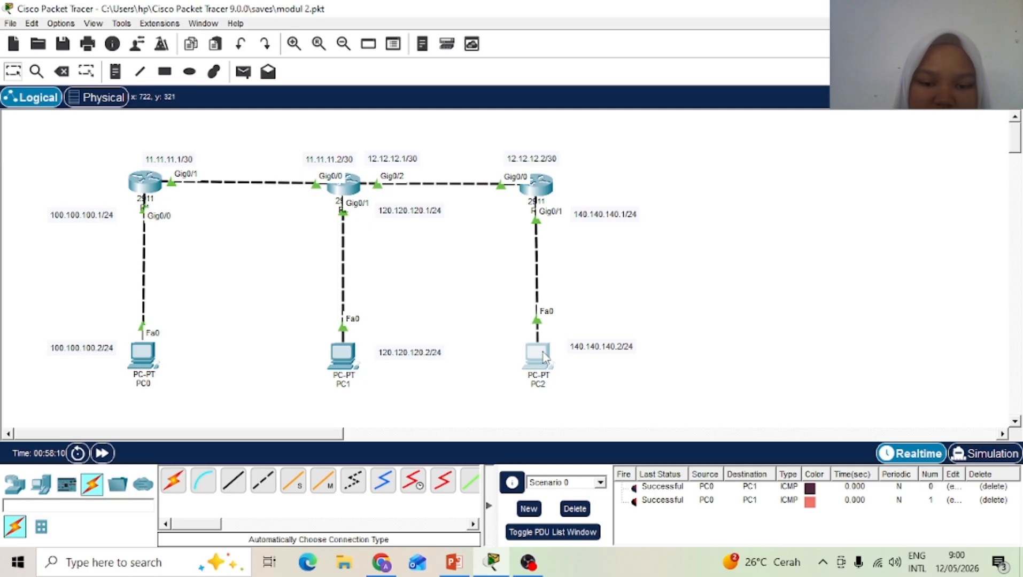
Step: Open PC2's IP configuration and set its IPv4 address to 140.140.140.2
left_click(531, 370)
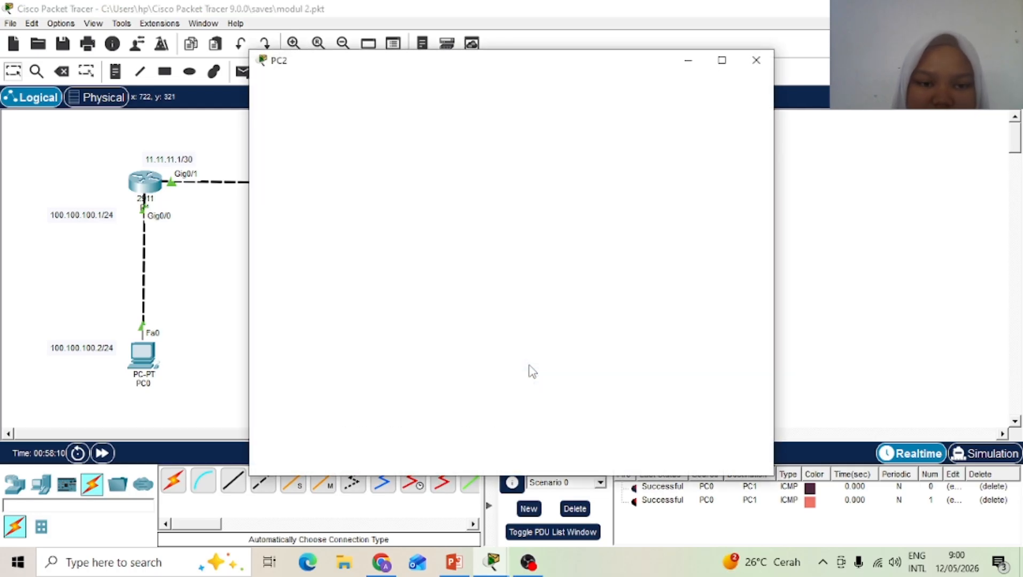
left_click(371, 91)
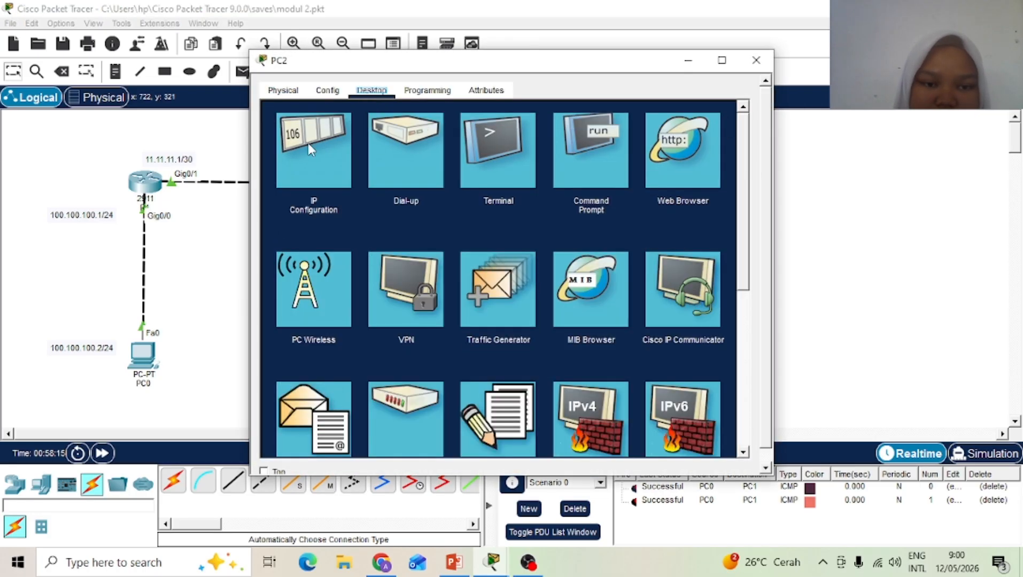
left_click(307, 143)
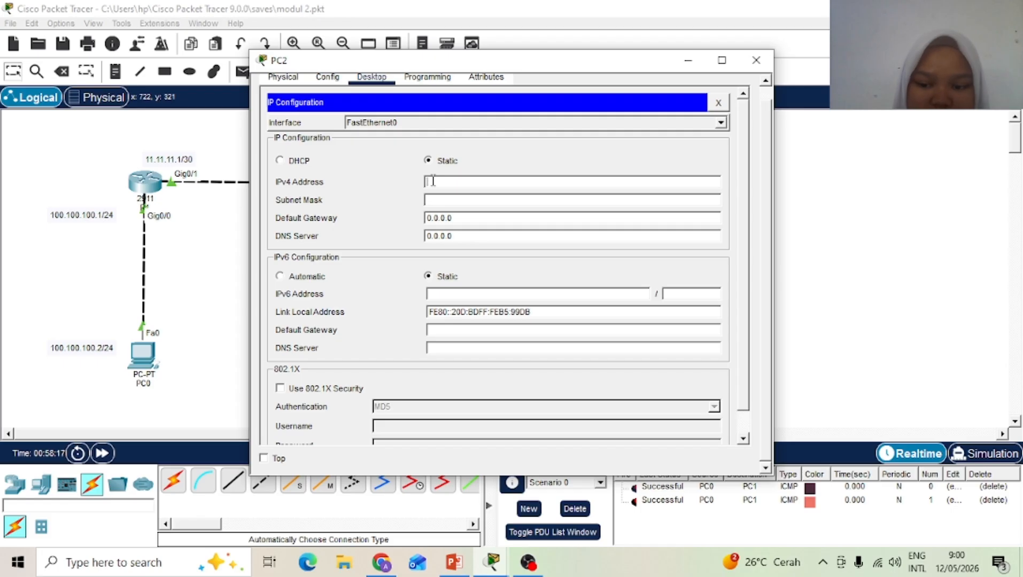
type("100.1")
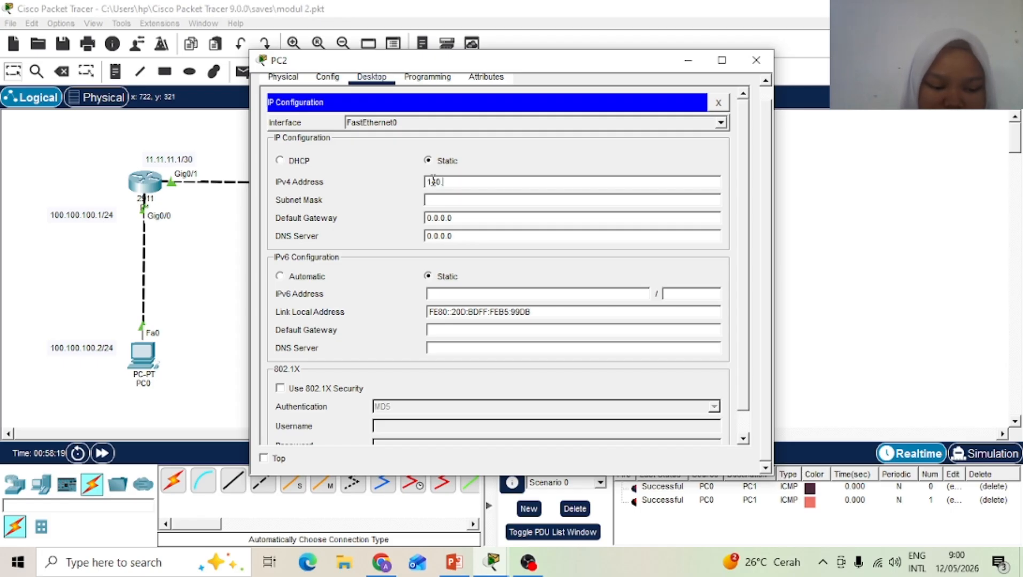
type("40.140.2")
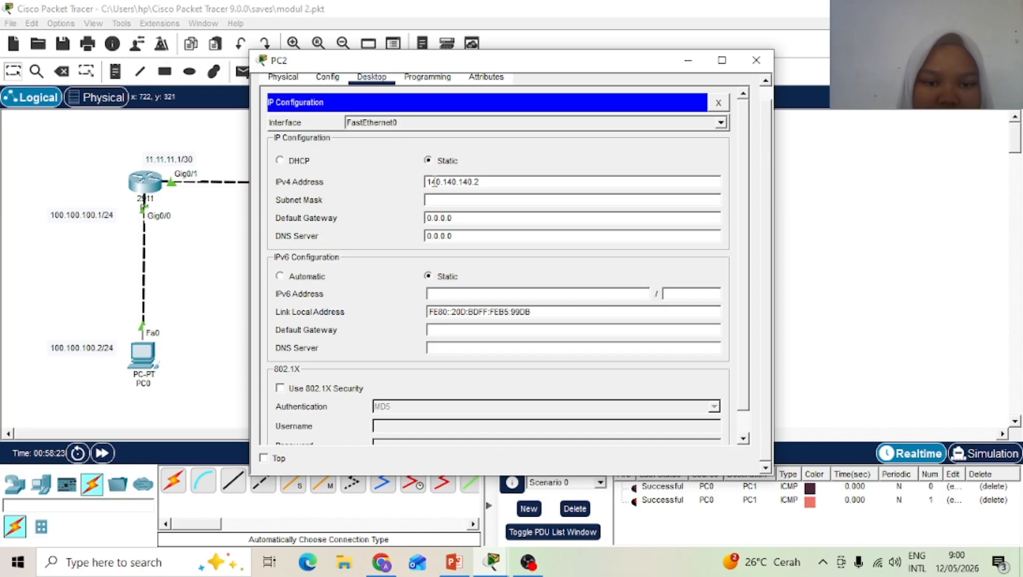
Step: Set PC2's subnet mask to 255.255.255.0
left_click(446, 200)
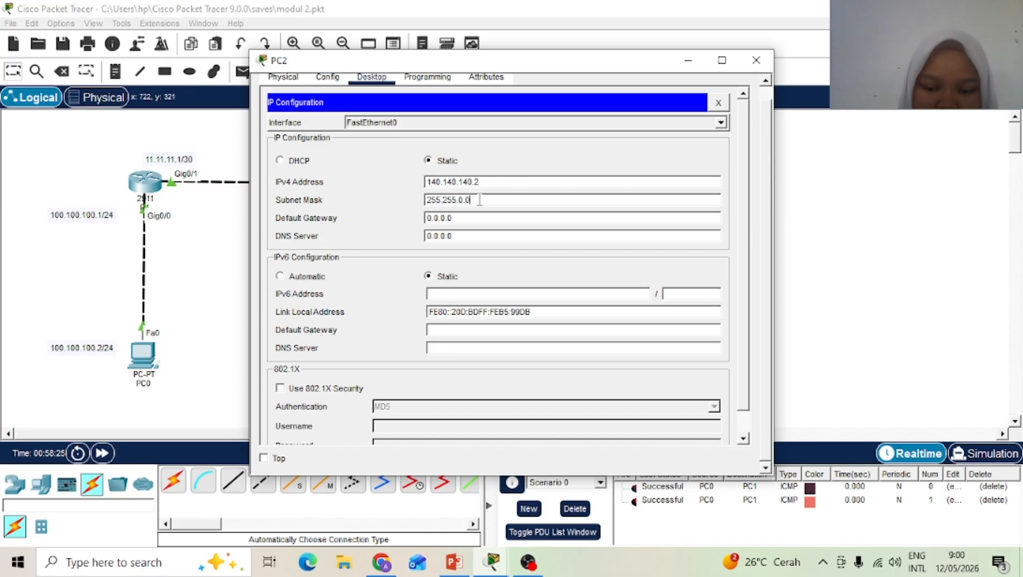
key("BackSpace")
key("BackSpace")
key("BackSpace")
type("255")
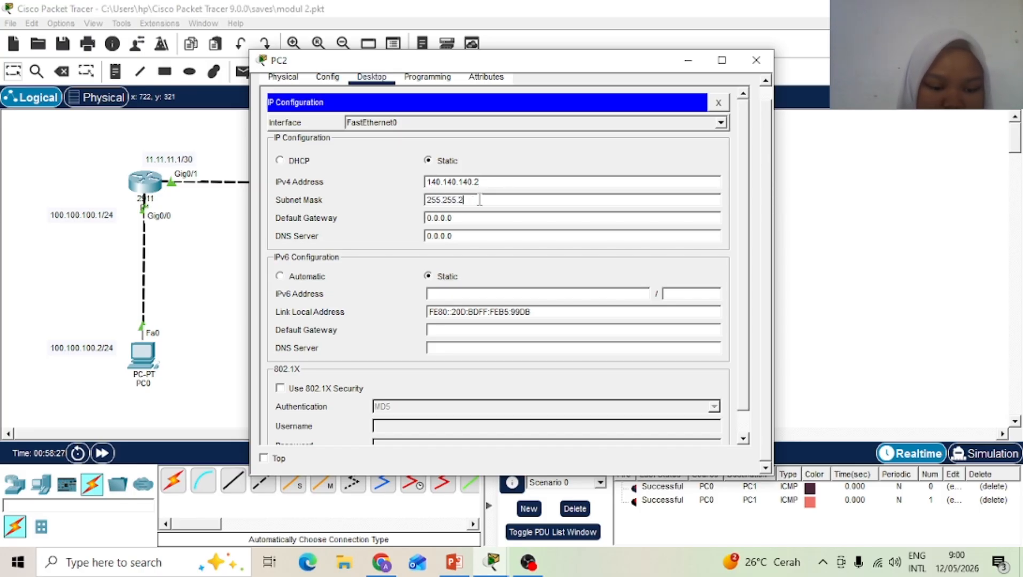
type(".0")
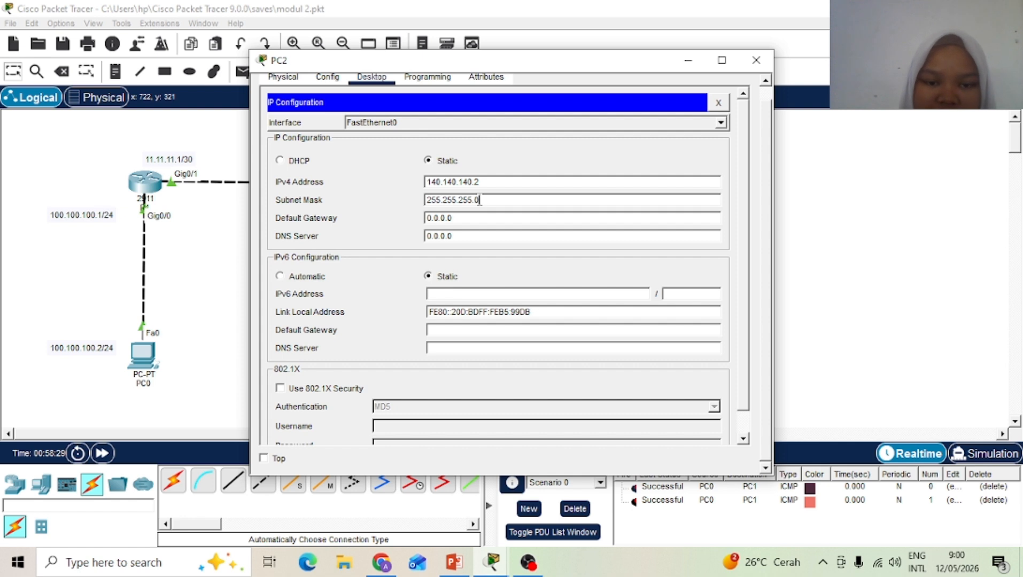
Step: Set PC2's default gateway to 140.140.140.1 and close PC2's window
key("BackSpace")
key("BackSpace")
key("BackSpace")
key("BackSpace")
key("BackSpace")
key("BackSpace")
key("BackSpace")
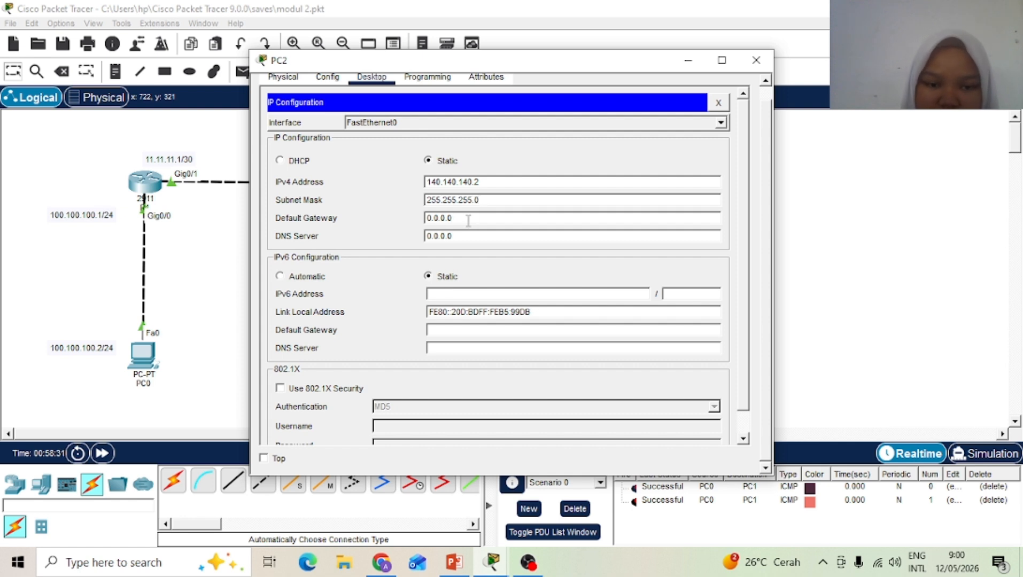
type("14")
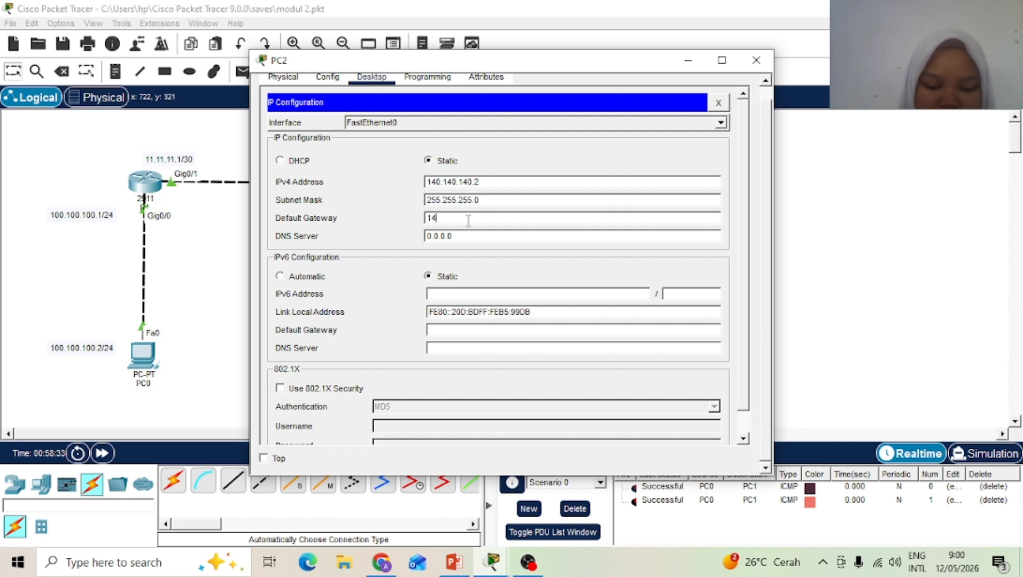
type("0.140.140.1")
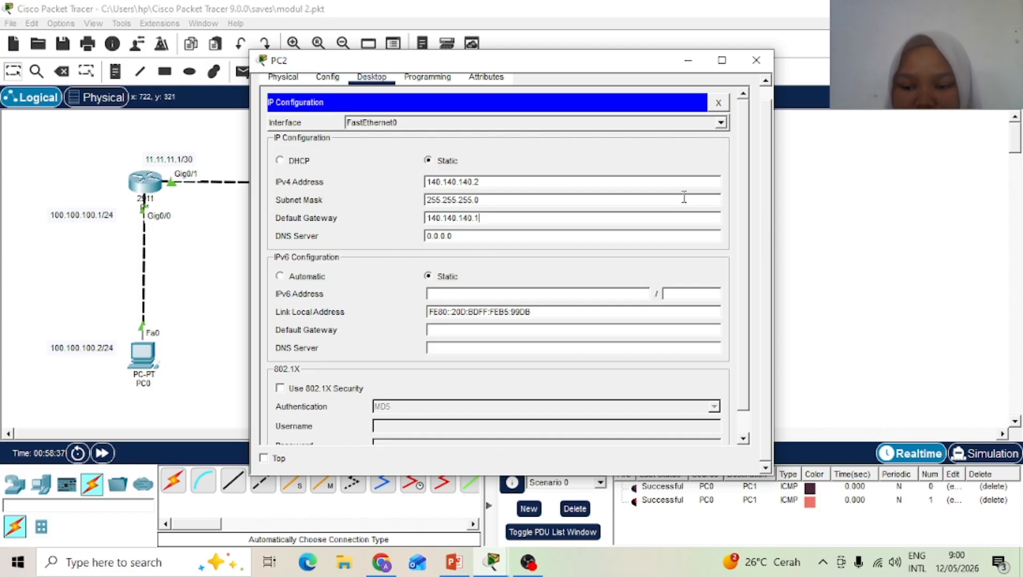
left_click(755, 59)
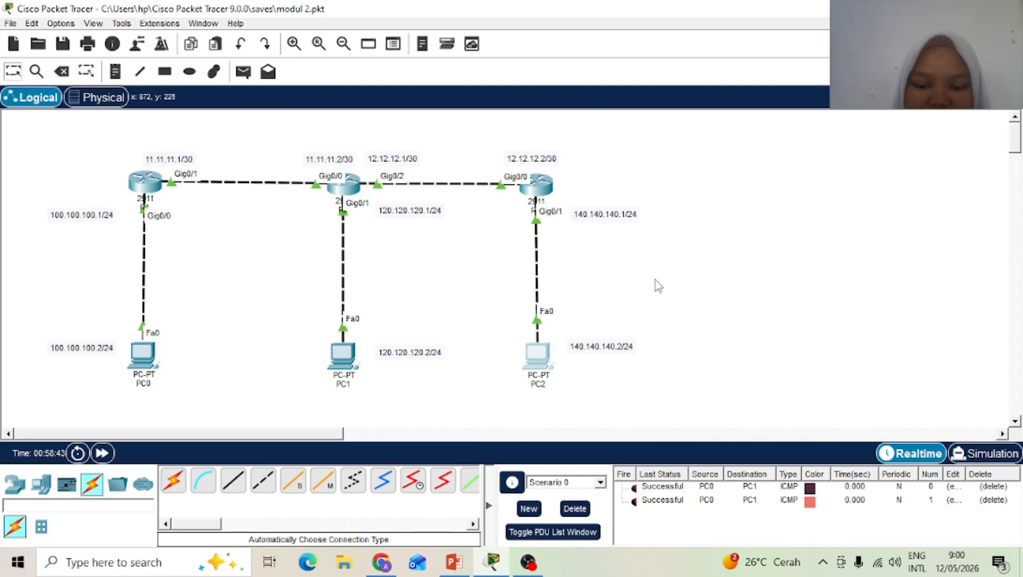
Step: Delete the existing PDU scenario entries and send a simple PDU from PC1 to PC2
left_click(568, 512)
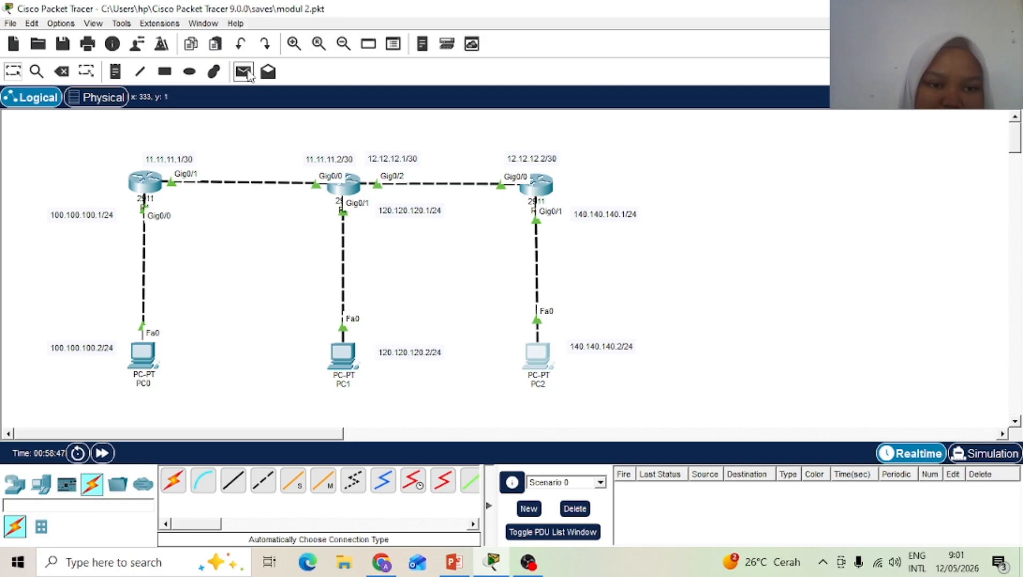
left_click(244, 72)
left_click(342, 353)
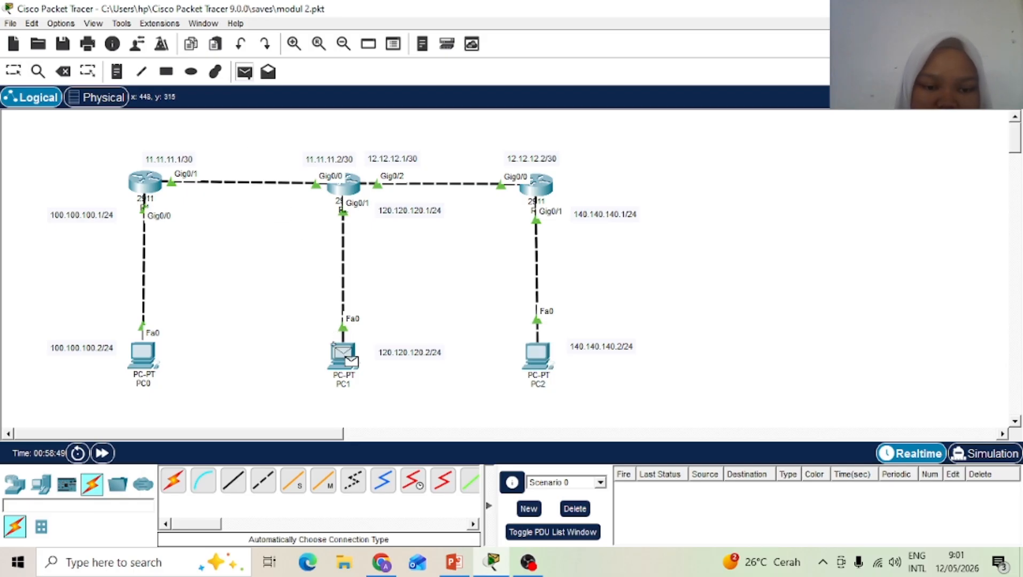
left_click(538, 358)
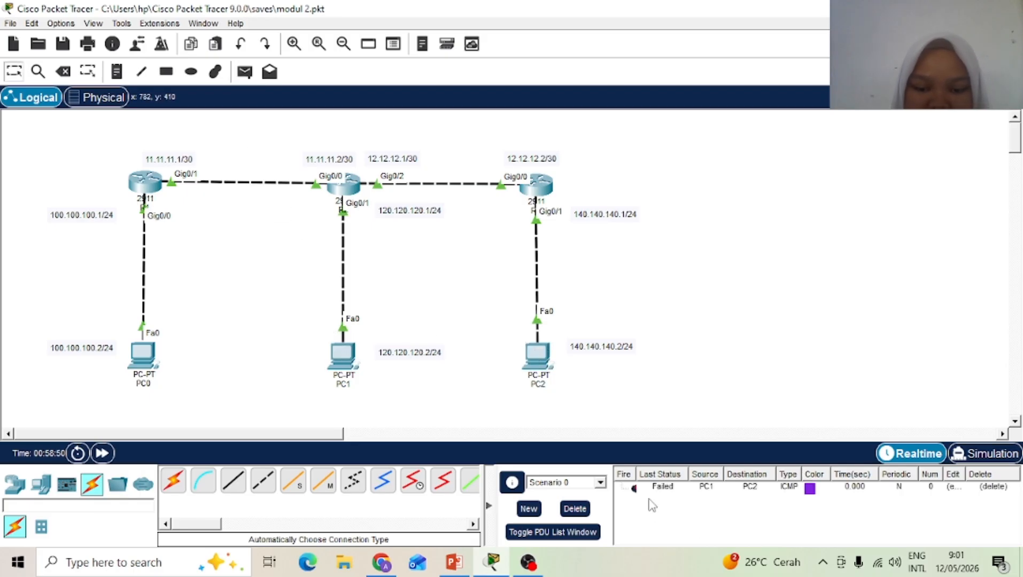
left_click(635, 489)
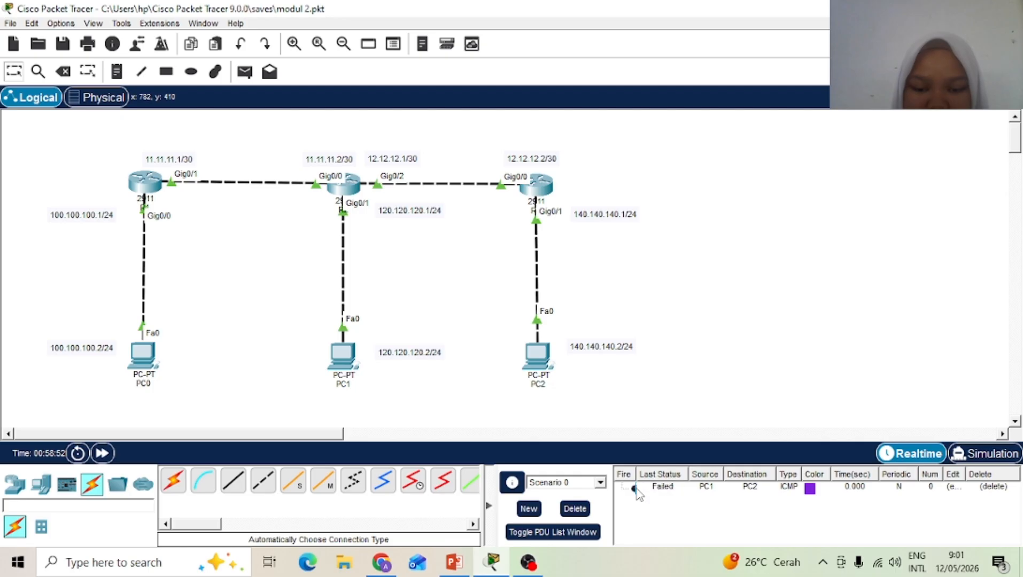
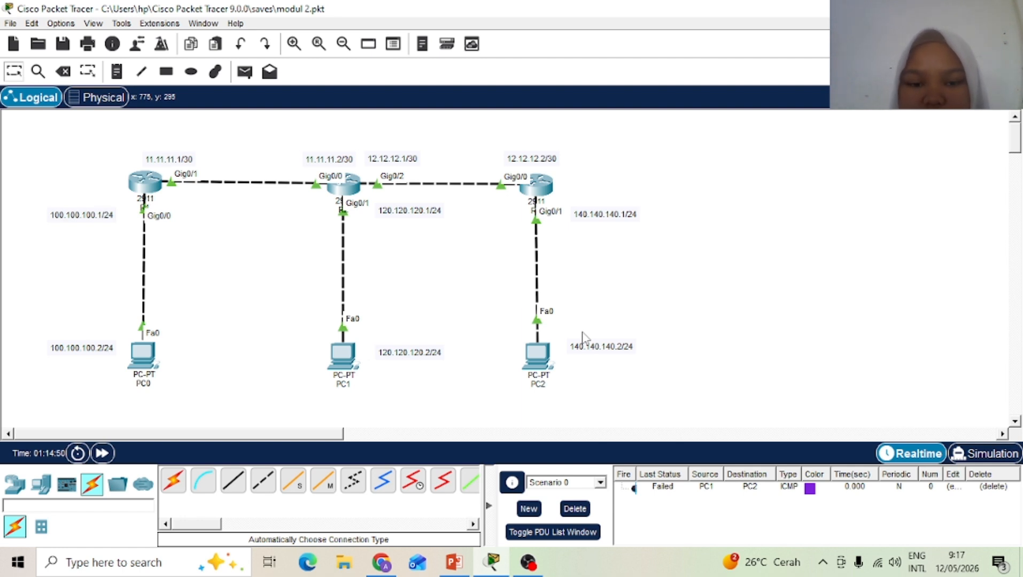
Step: Open R3's command line and enter privileged mode followed by global configuration mode
left_click(533, 186)
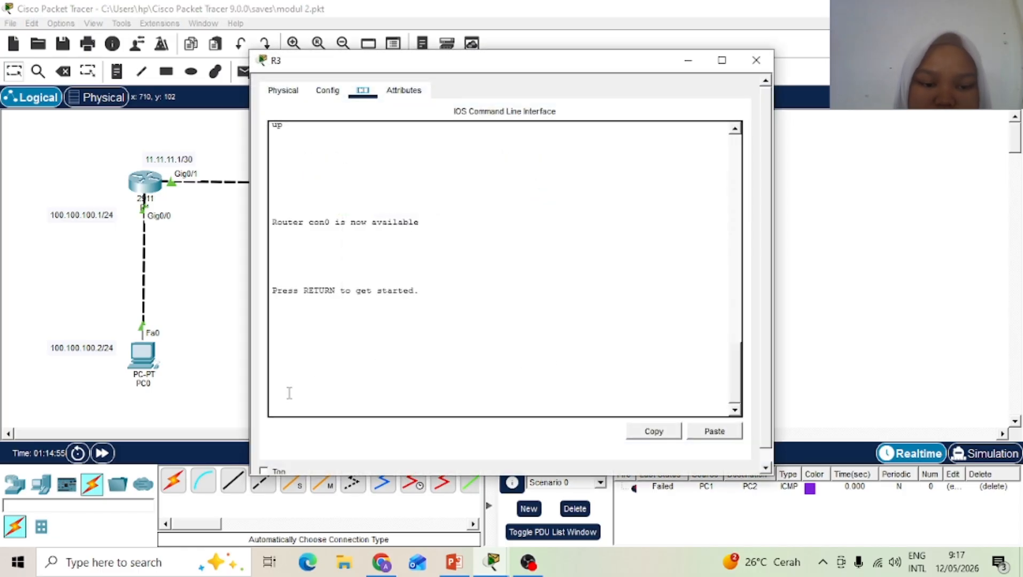
key("Return")
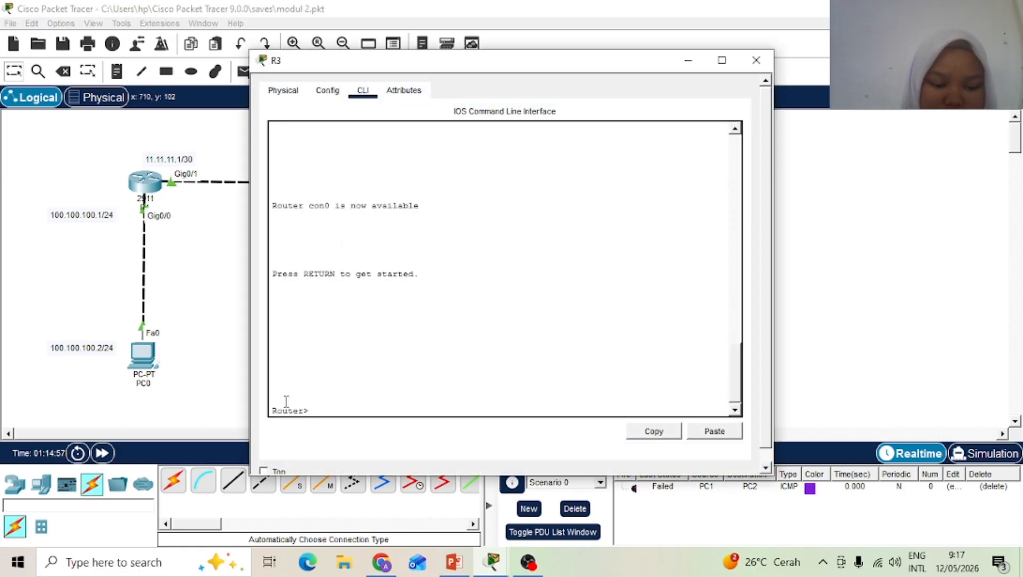
type("en")
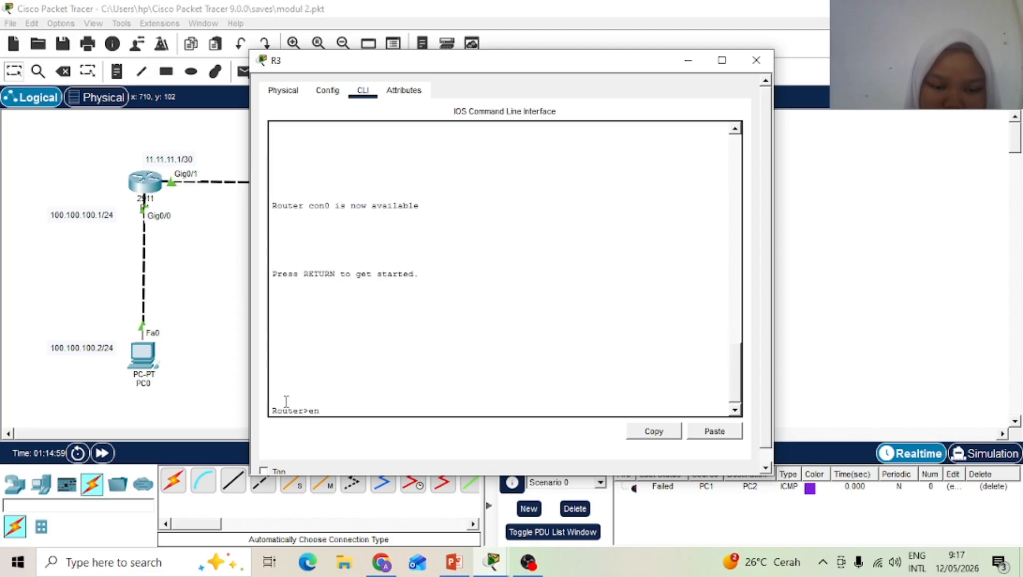
key("Return")
type("conf t")
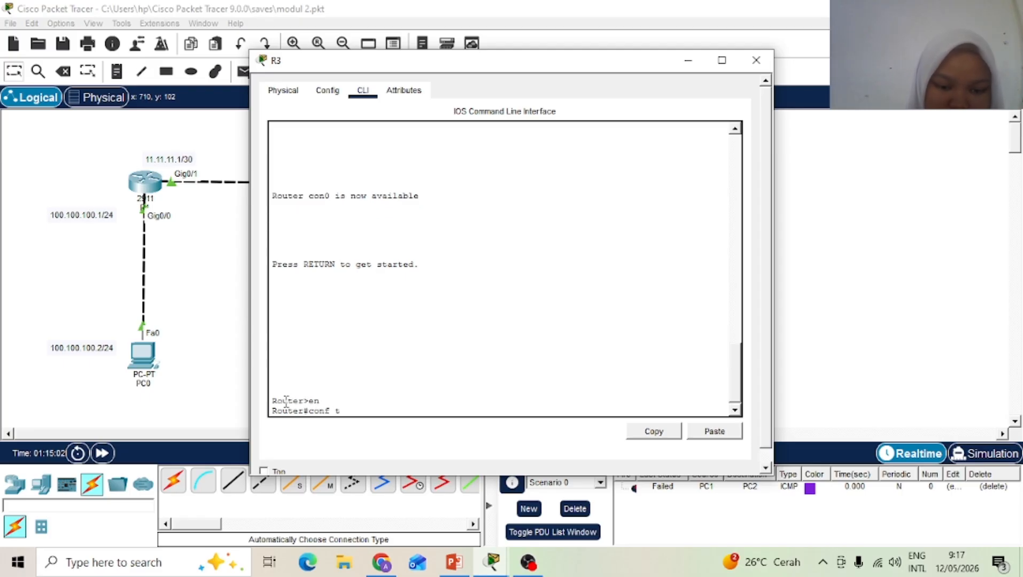
key("Return")
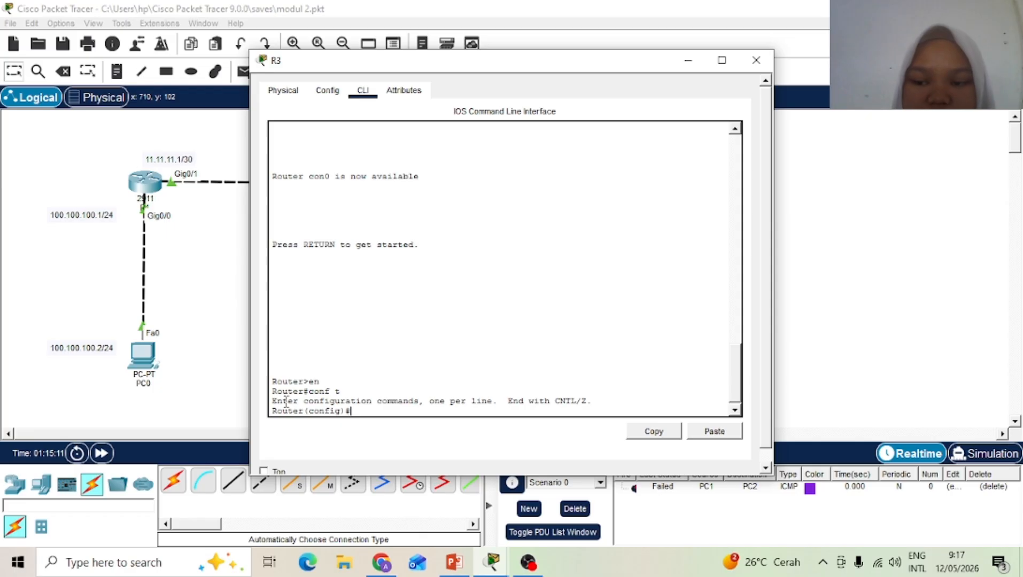
Step: Start EIGRP process 1 on R3 and advertise network 12.12.12.0
type("router")
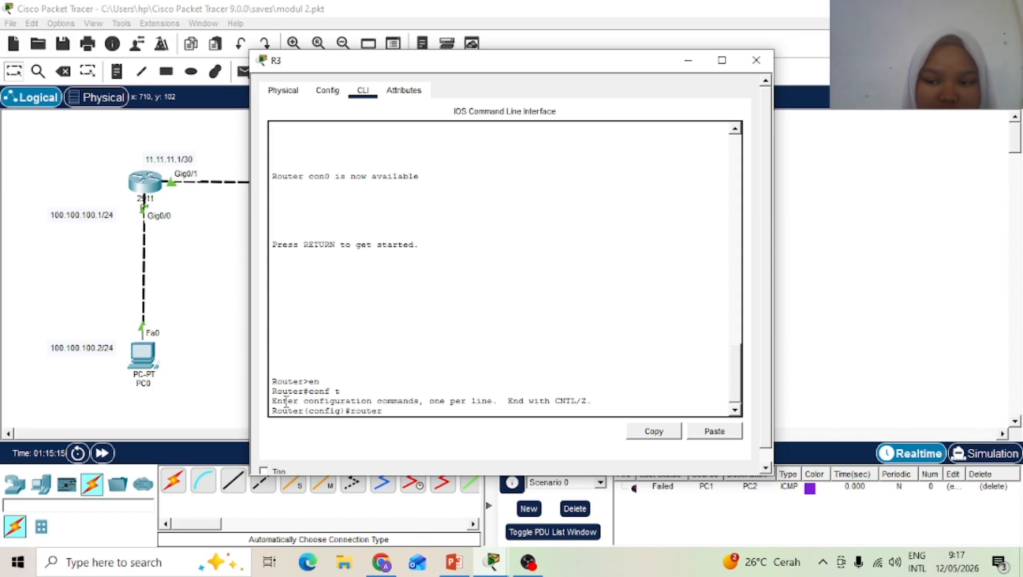
type(" ei")
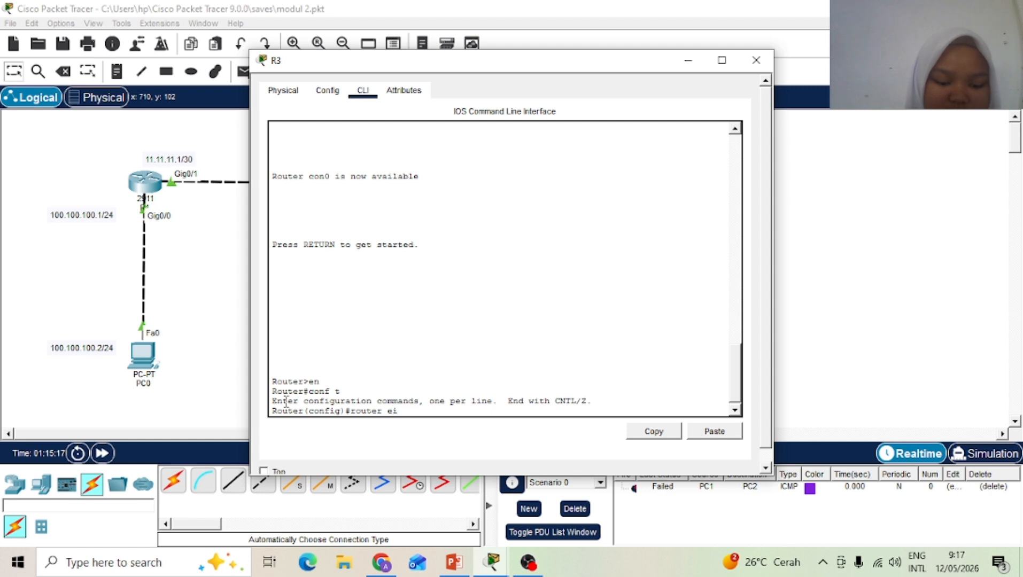
type("grp 1")
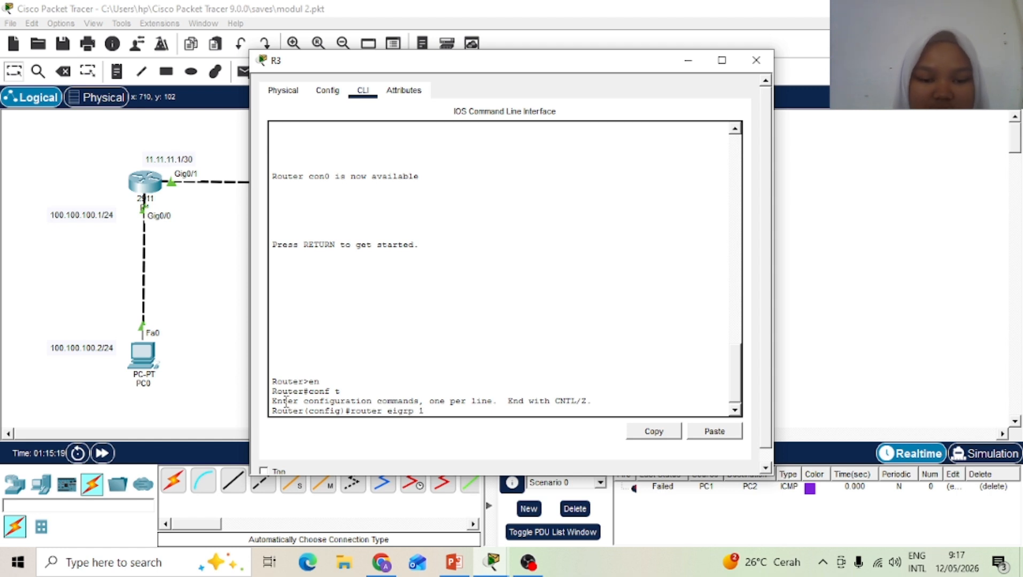
key("Return")
type("n")
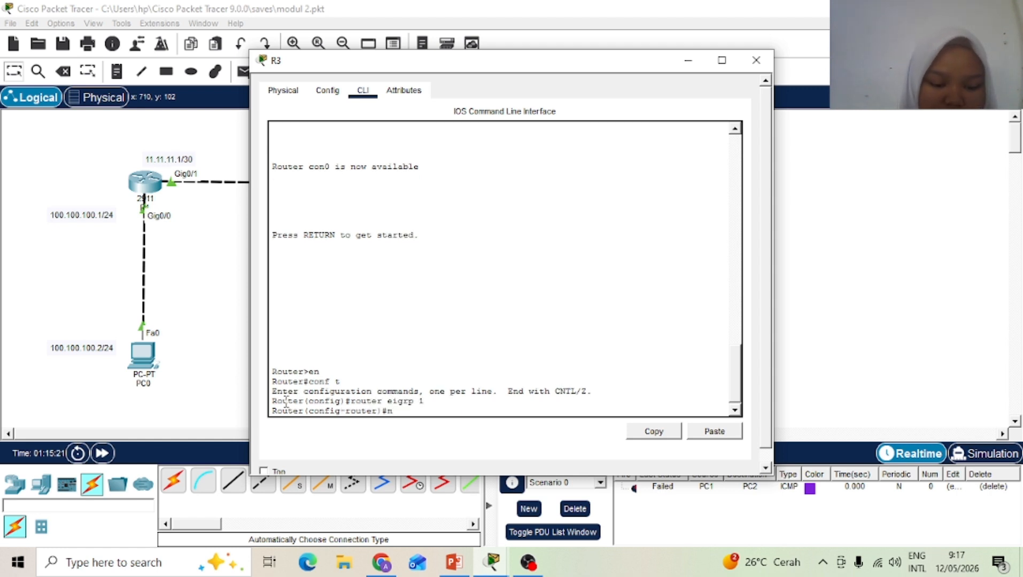
type("etwork")
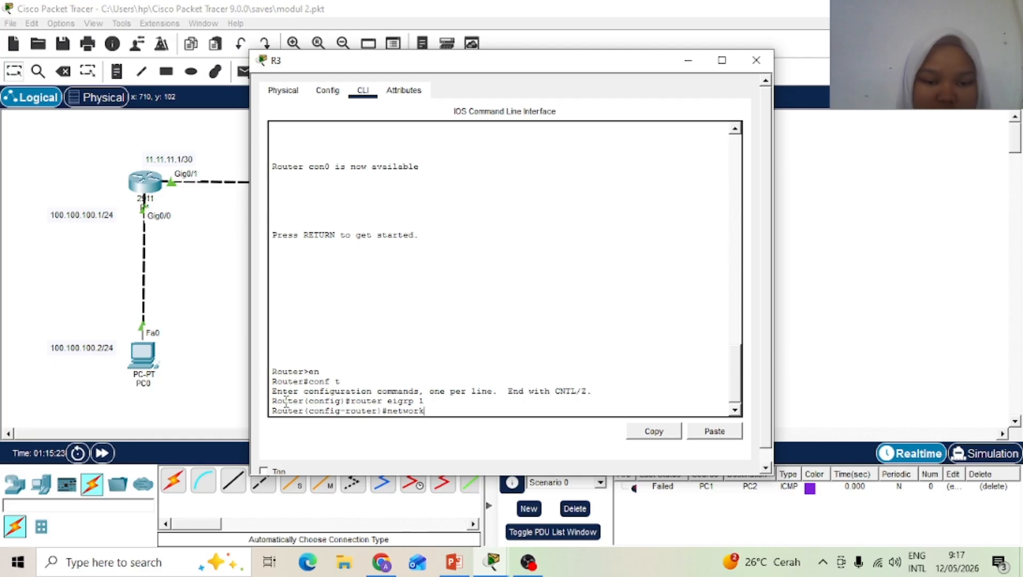
type(" 12.12")
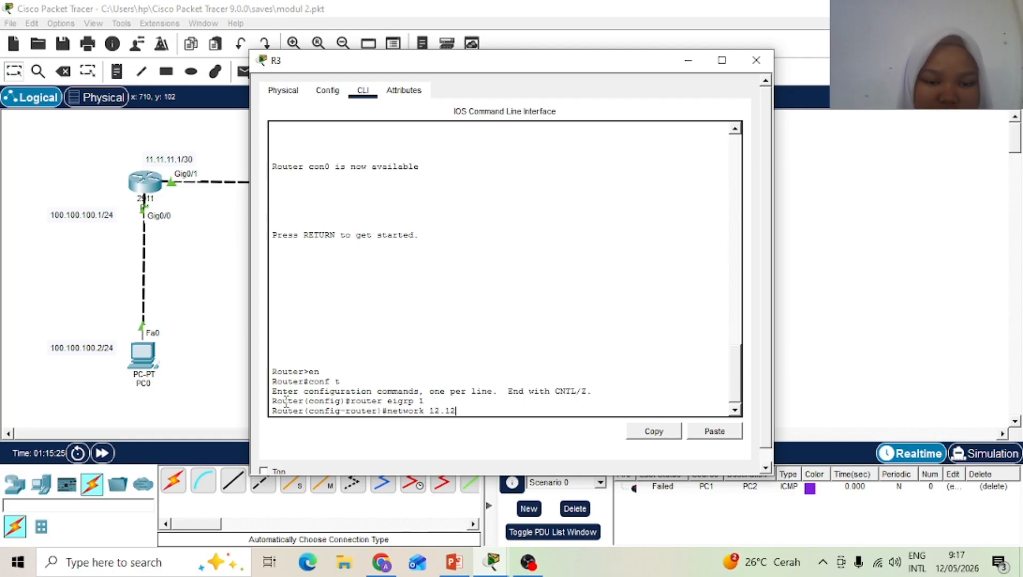
type(".12.0")
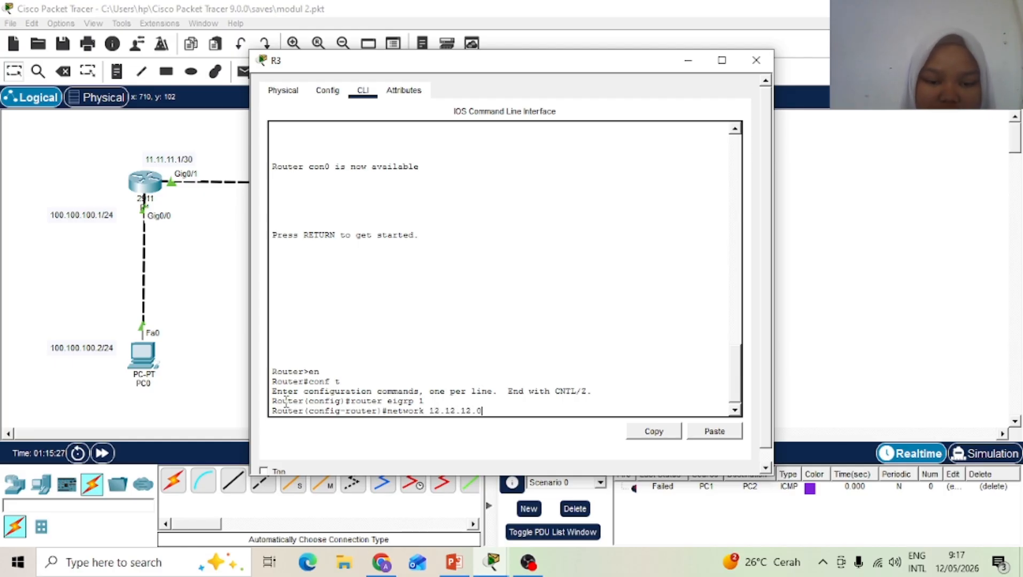
key("Return")
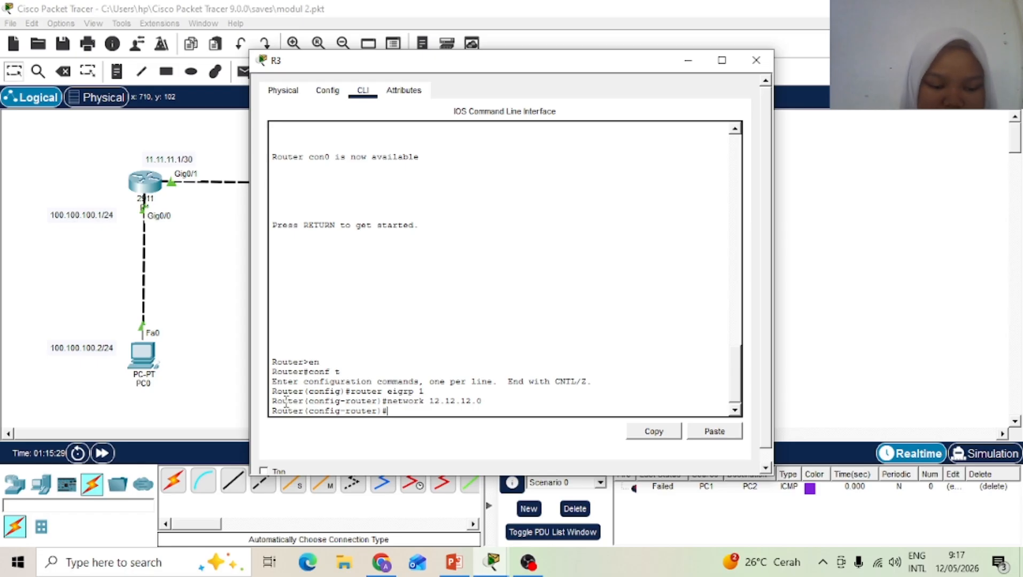
Step: Advertise network 140.140.140.0 in R3's EIGRP process and close R3's window
type("networ")
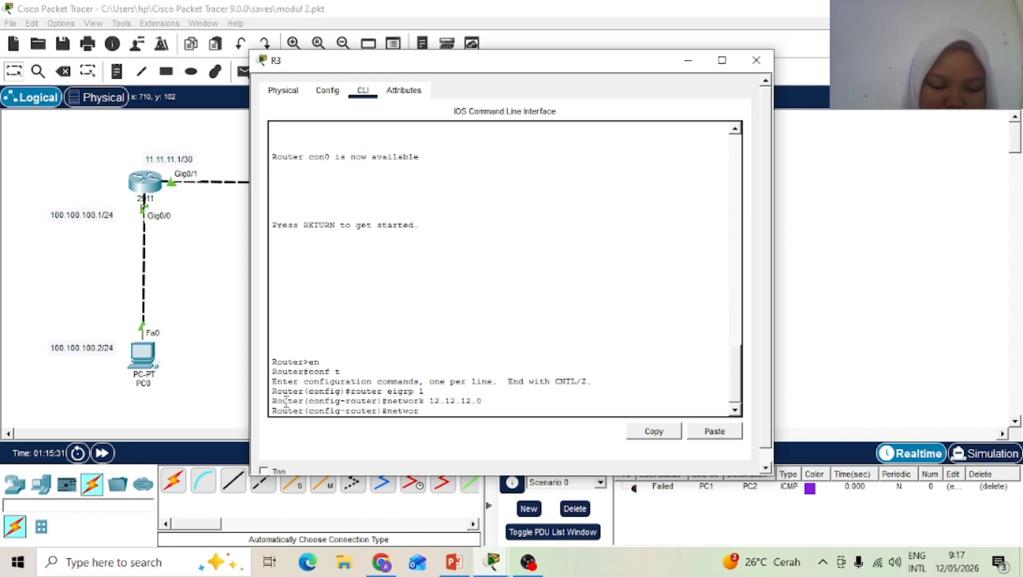
type("k 14")
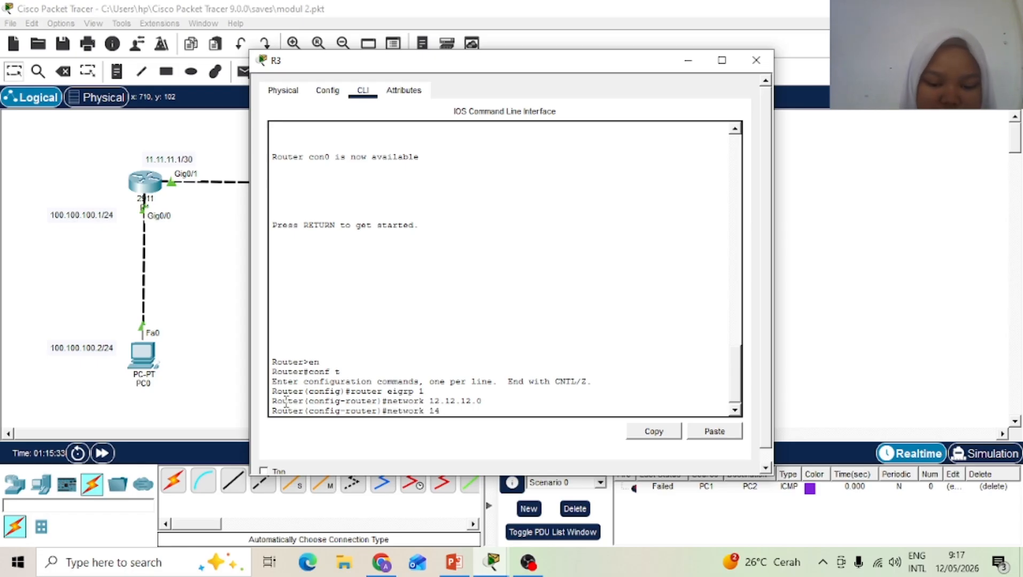
type("0.140.140.0")
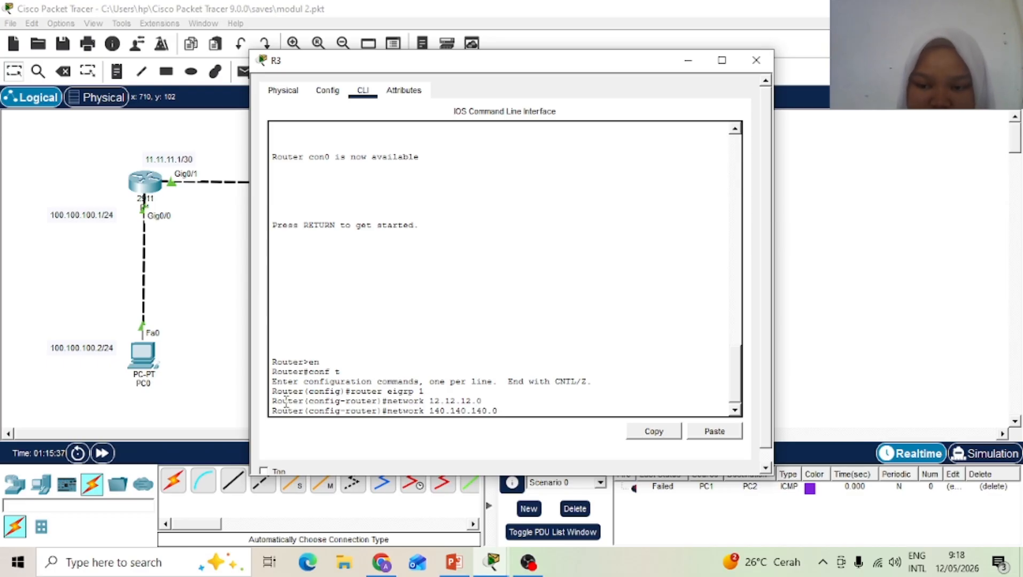
key("Return")
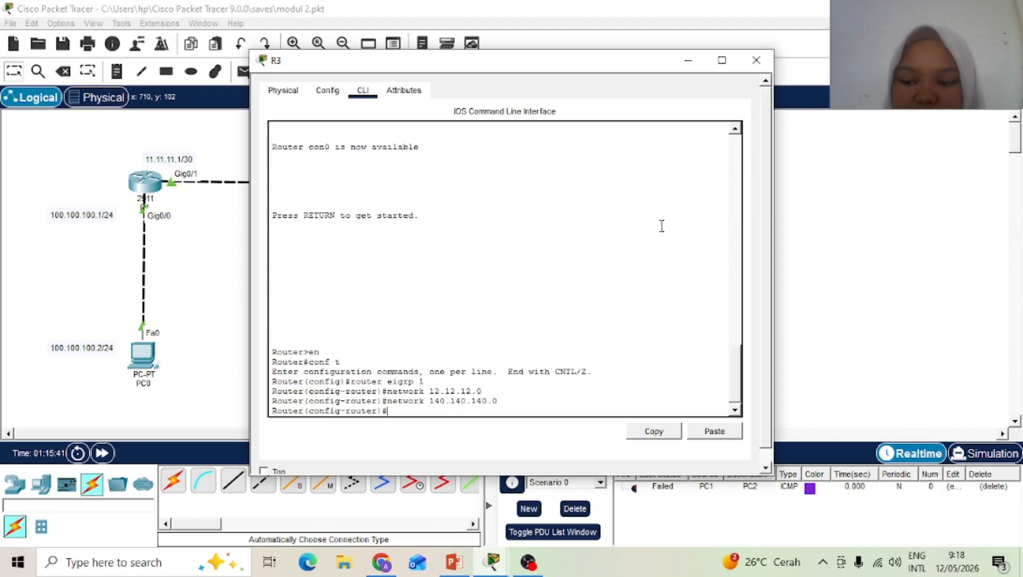
left_click(755, 60)
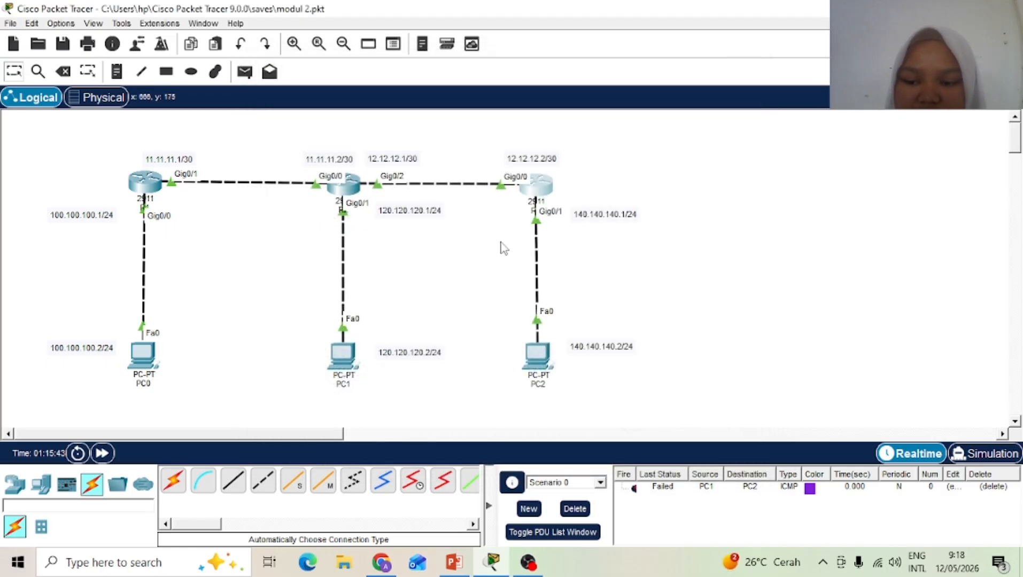
Step: Open R2's command line and enter privileged mode followed by global configuration mode
left_click(351, 190)
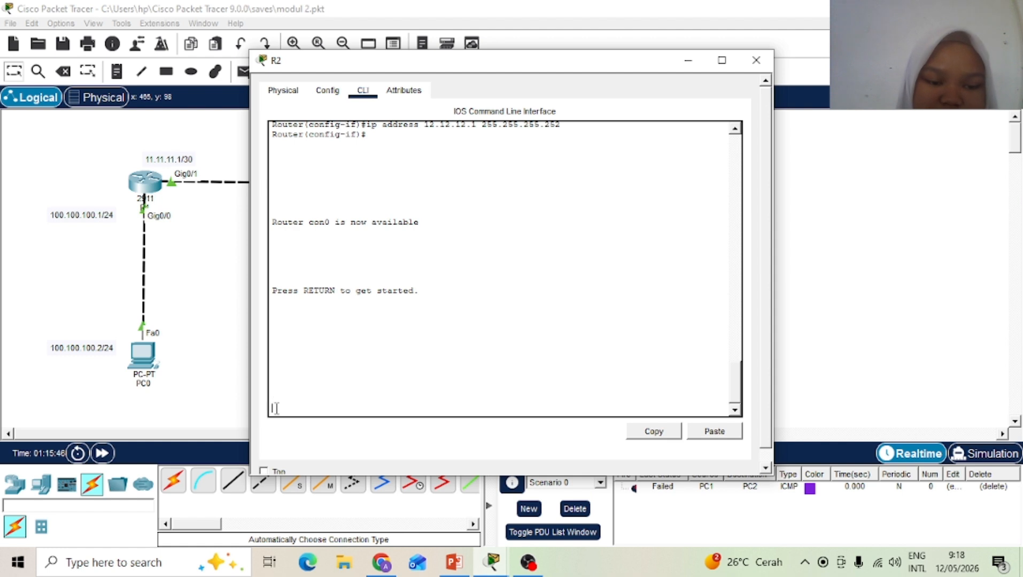
key("Return")
type("en")
key("Return")
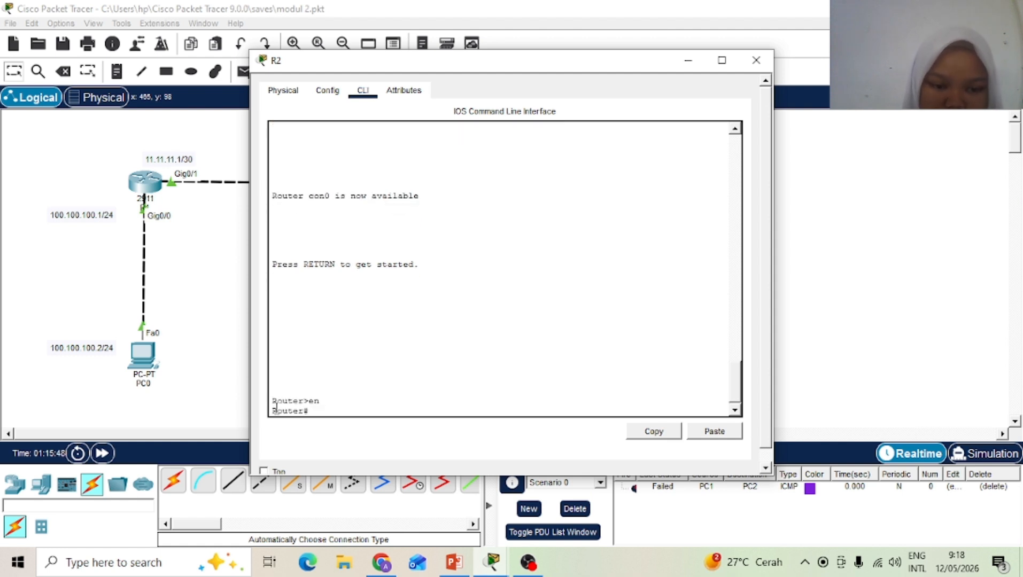
type("conf")
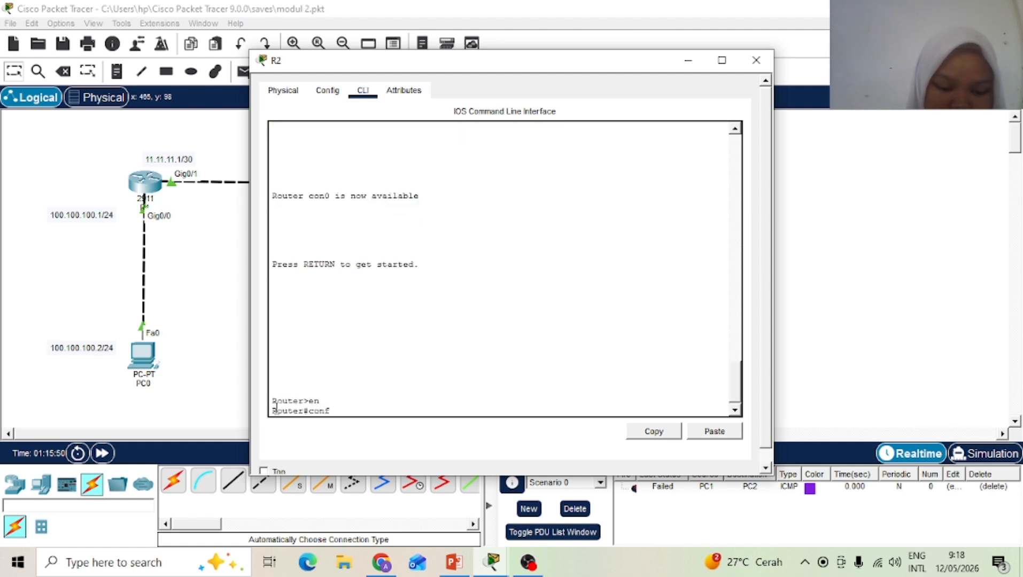
type(" t")
key("Return")
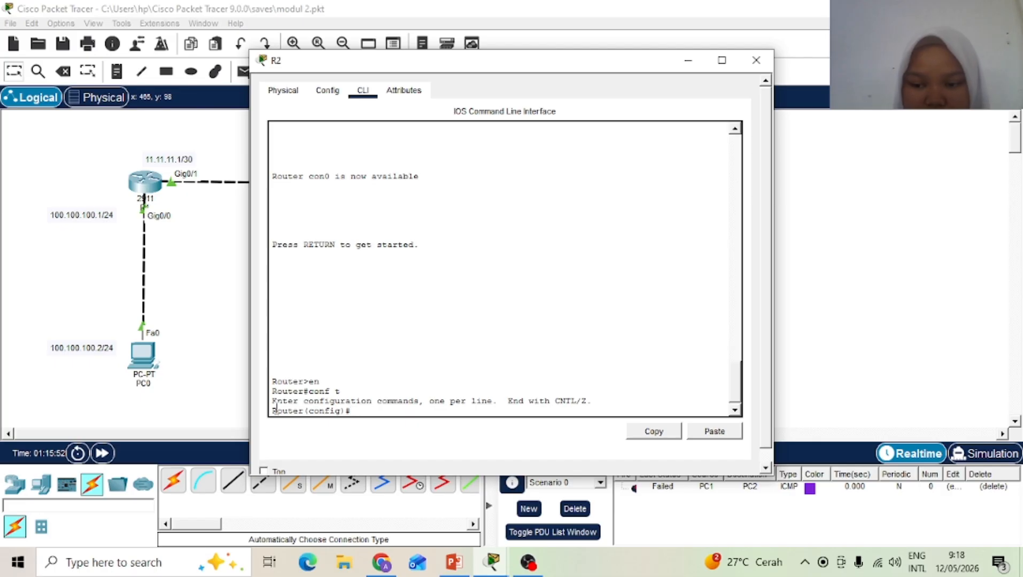
Step: Enter EIGRP process 1 on R2 and advertise network 12.12.12.0
type("rout")
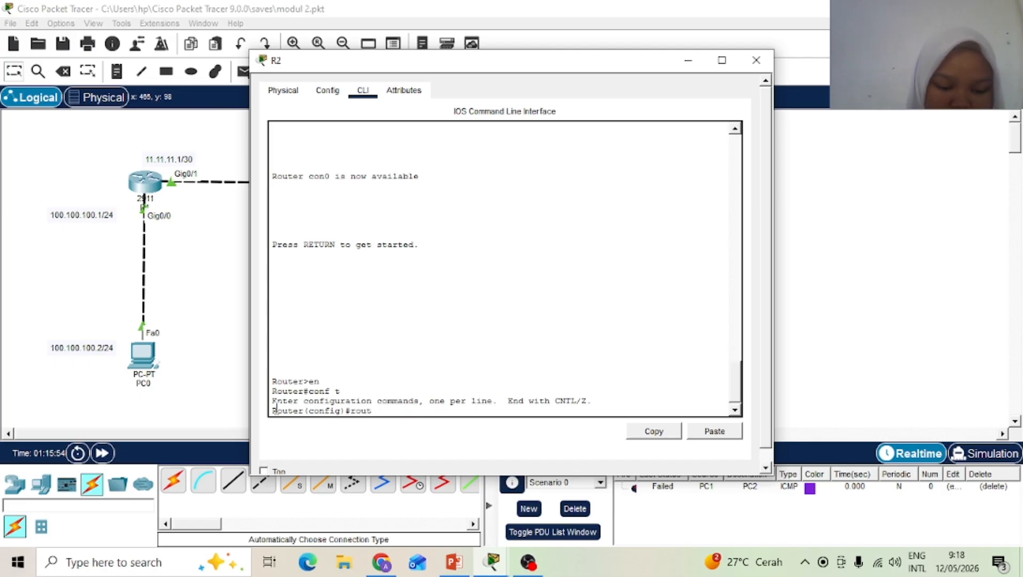
type("er eigrp 1")
key("Return")
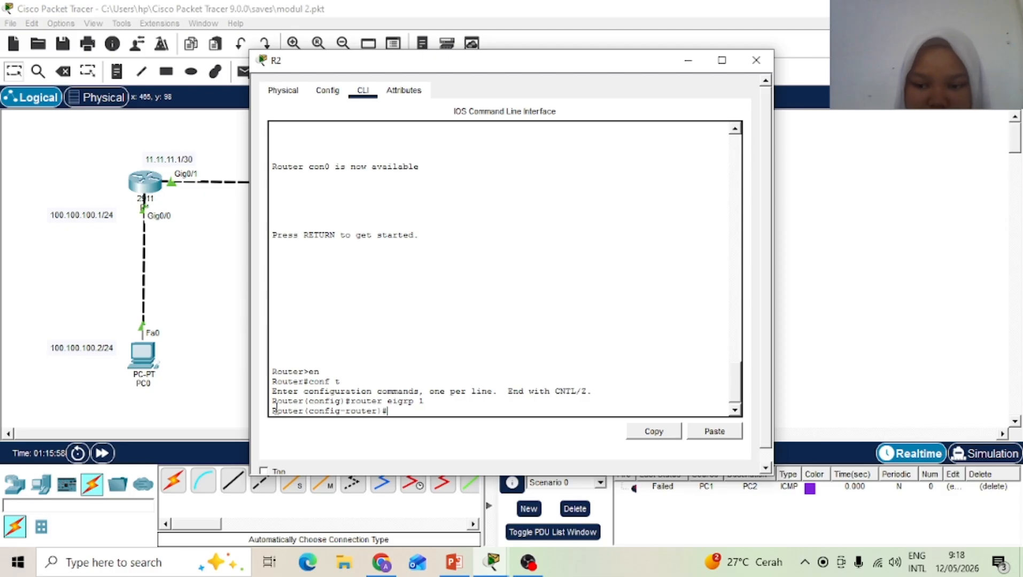
type("netw")
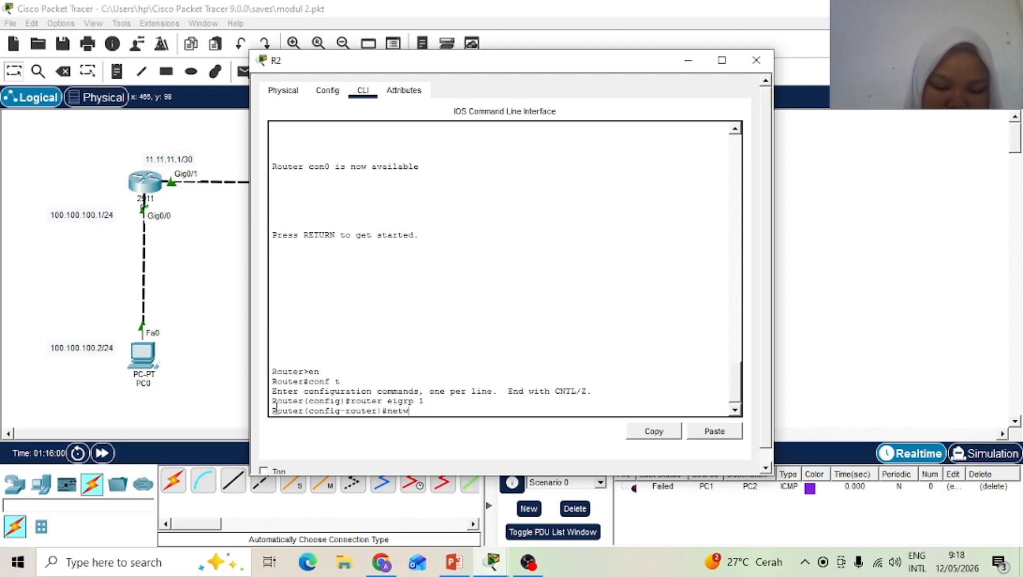
type("ork")
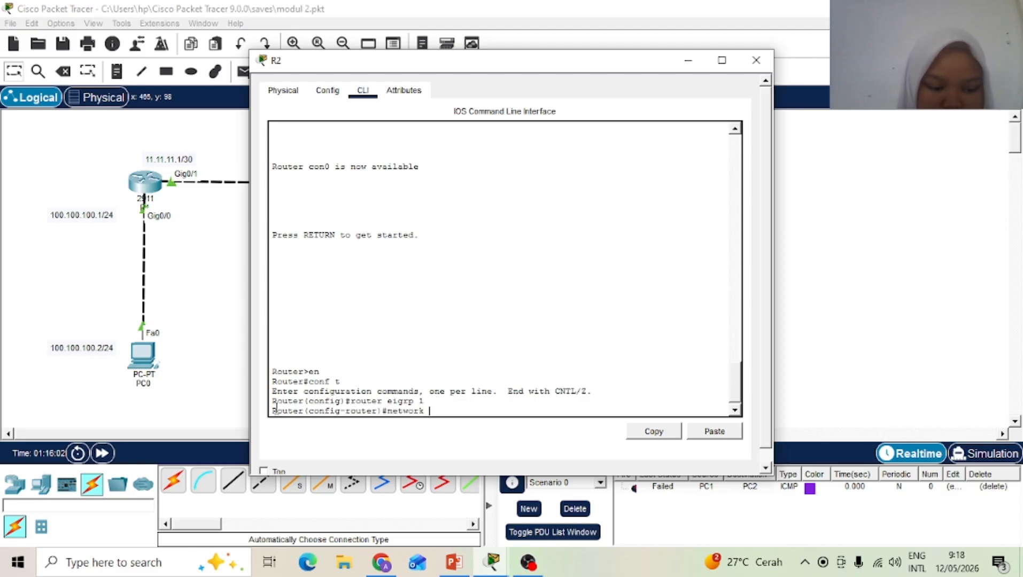
type(" 12.12.12.0")
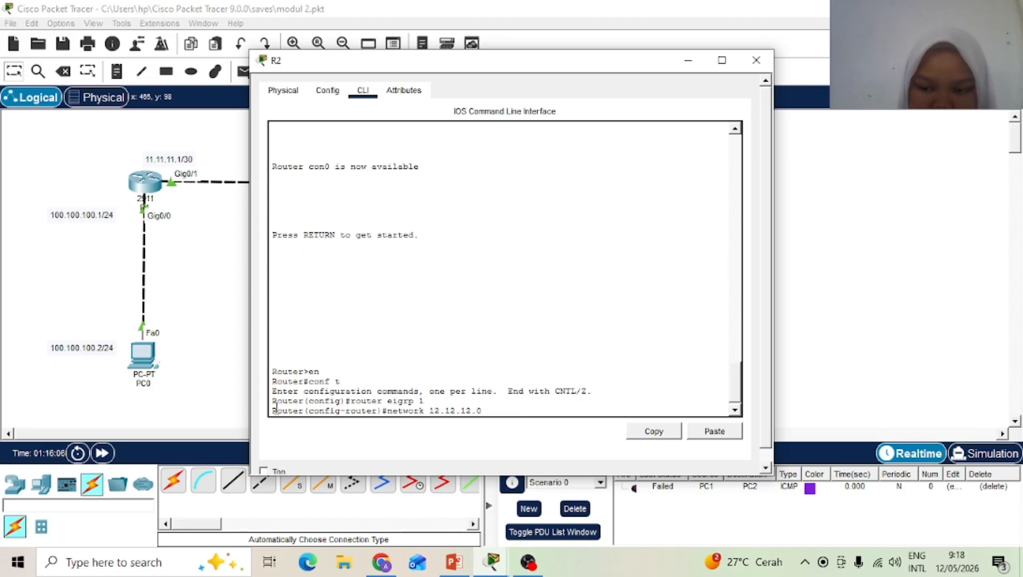
key("Return")
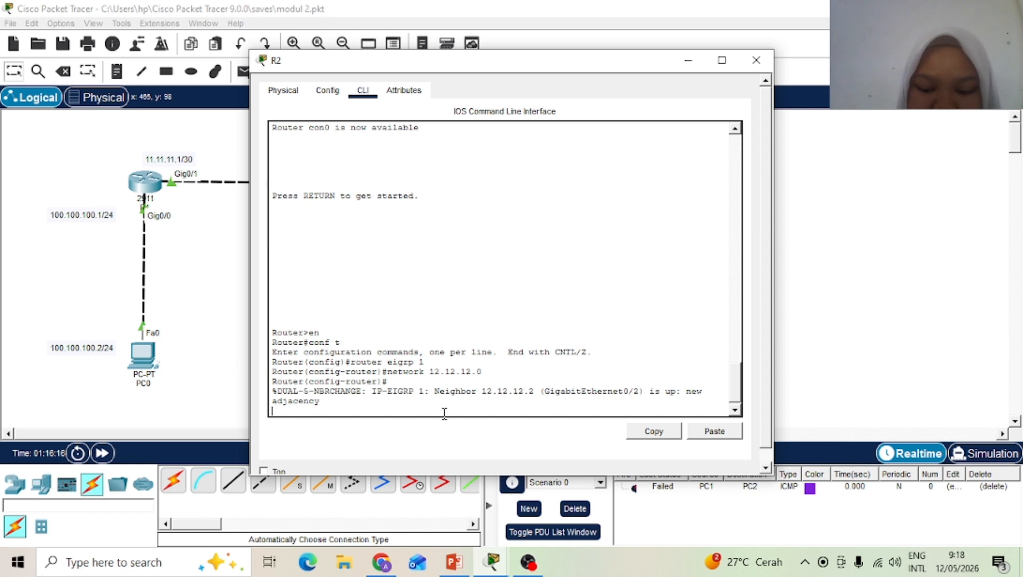
Step: Display R2's full IP routing table from router configuration mode with do show ip route
key("Return")
type("dosh=")
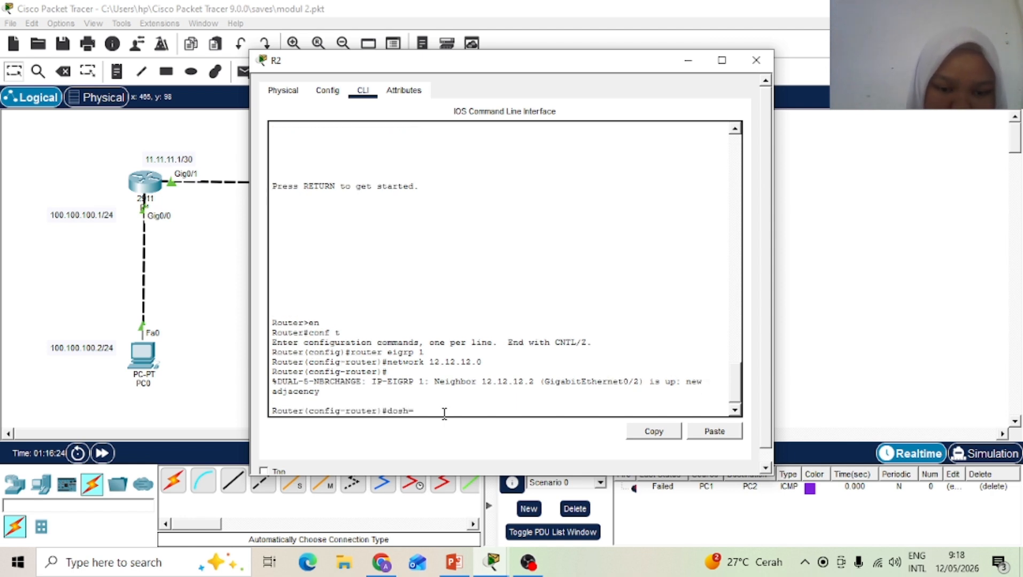
key("BackSpace")
key("BackSpace")
type("show ip")
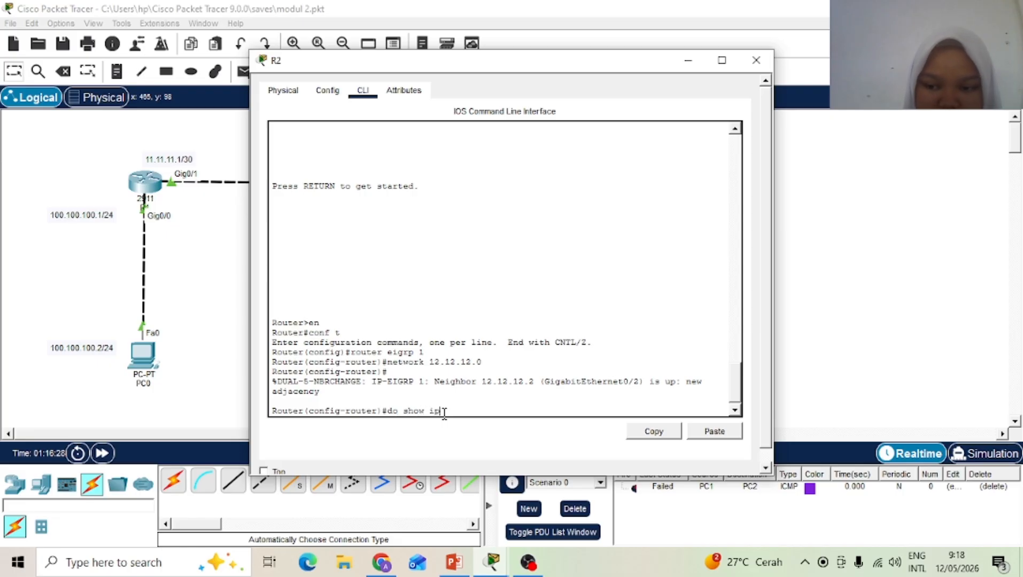
type(" route")
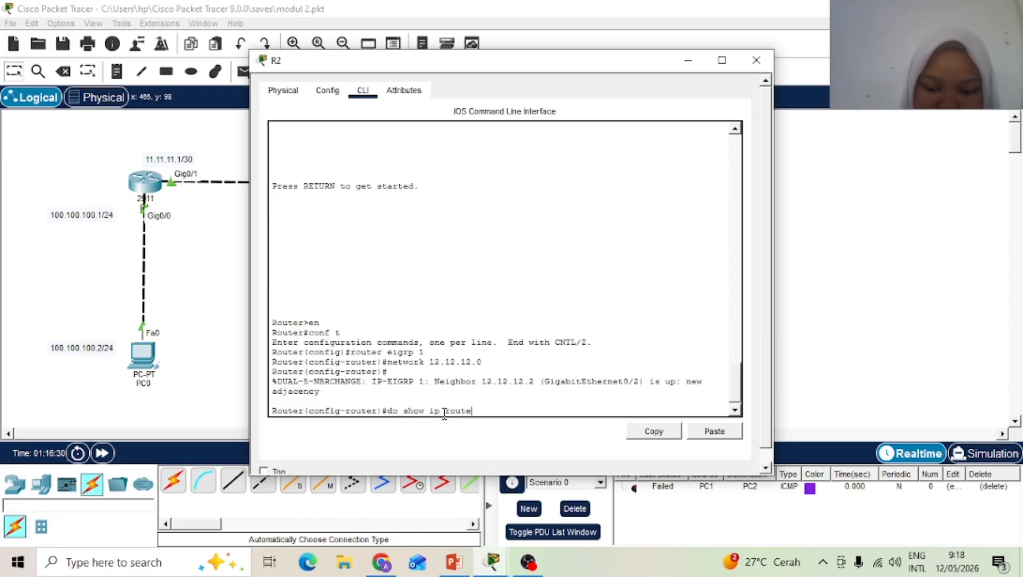
key("Return")
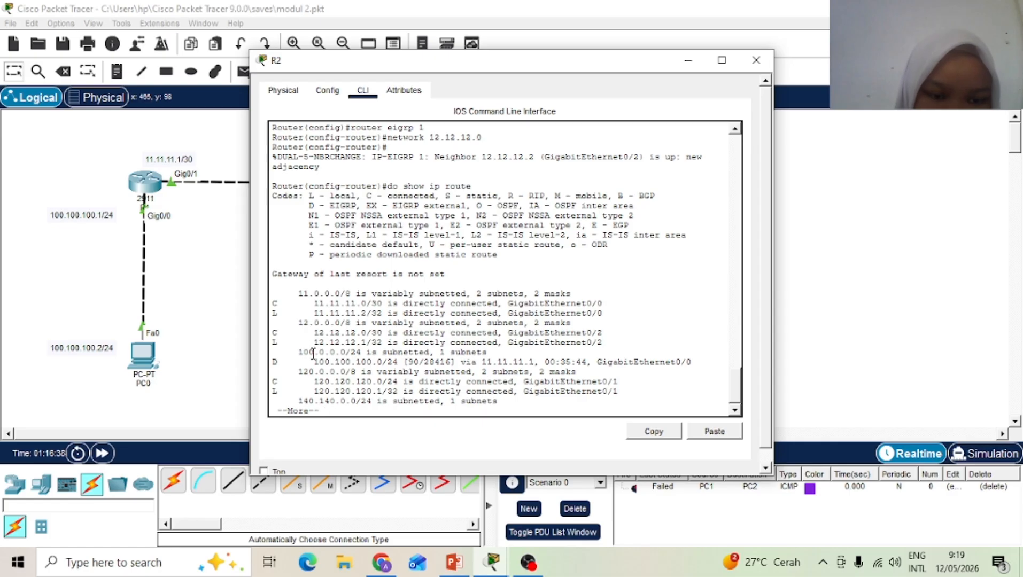
key("Return")
key("Return")
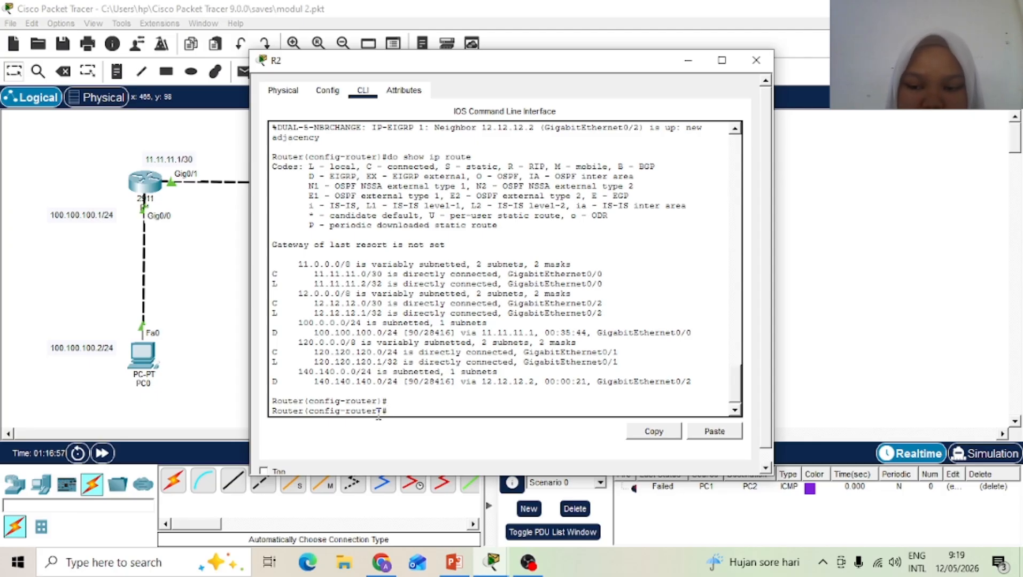
type("do show")
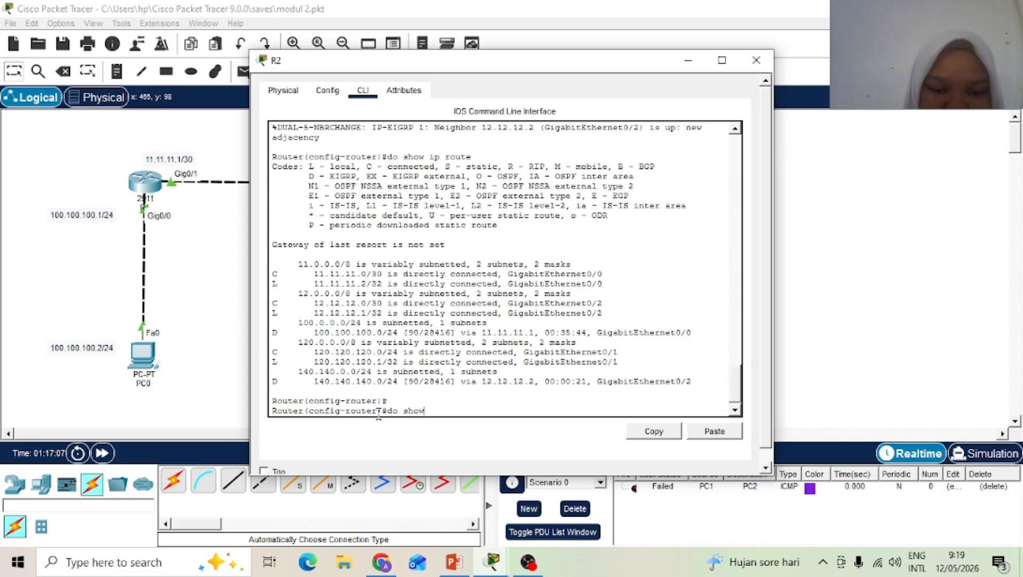
key("BackSpace")
key("BackSpace")
key("BackSpace")
key("BackSpace")
key("BackSpace")
key("BackSpace")
key("BackSpace")
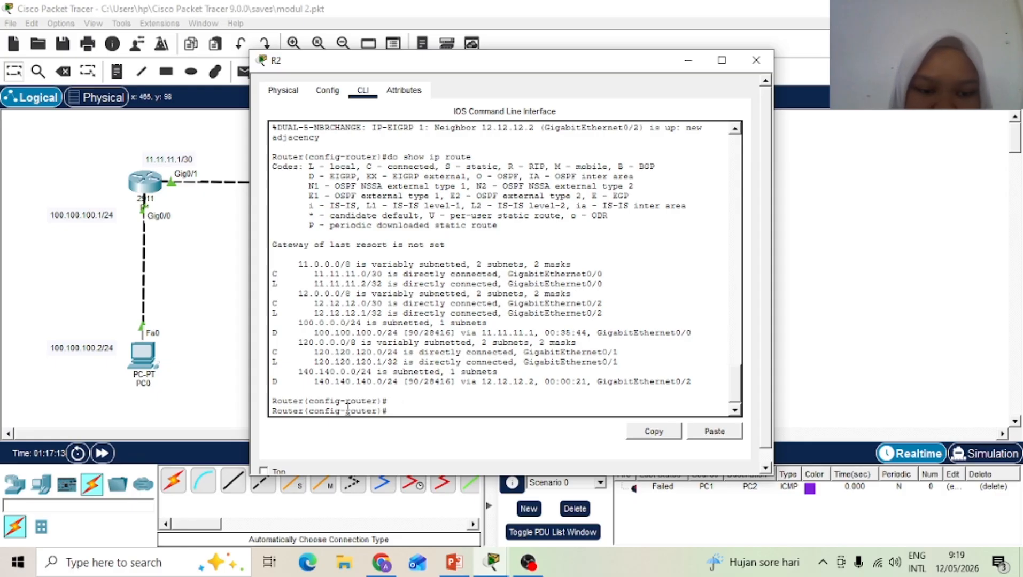
Step: Examine the EIGRP routes for 100.100.100.0/24 and 140.140.140.0/24 in R2's routing table and close R2's window
left_click_drag(312, 381, 352, 352)
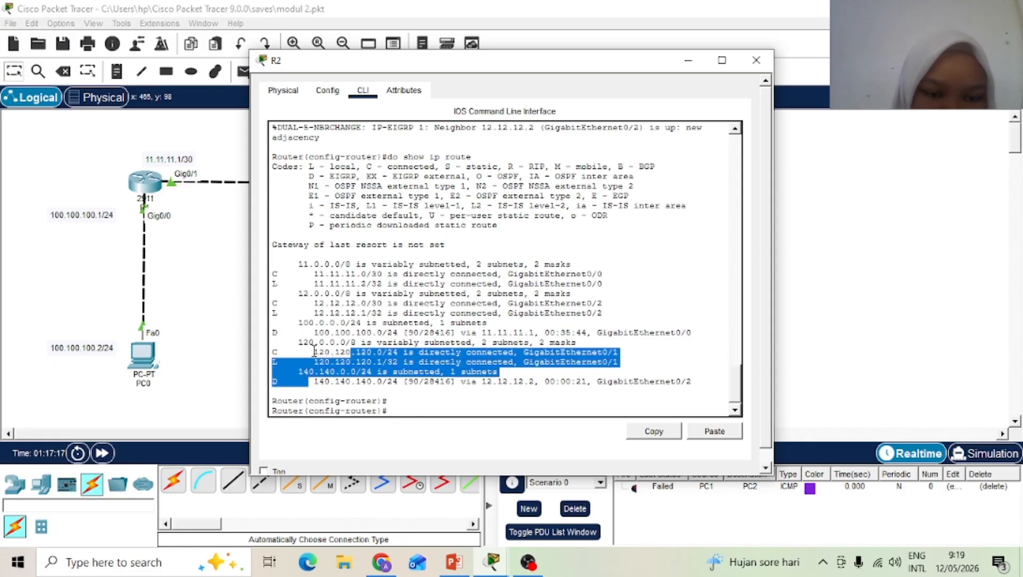
left_click_drag(313, 332, 399, 342)
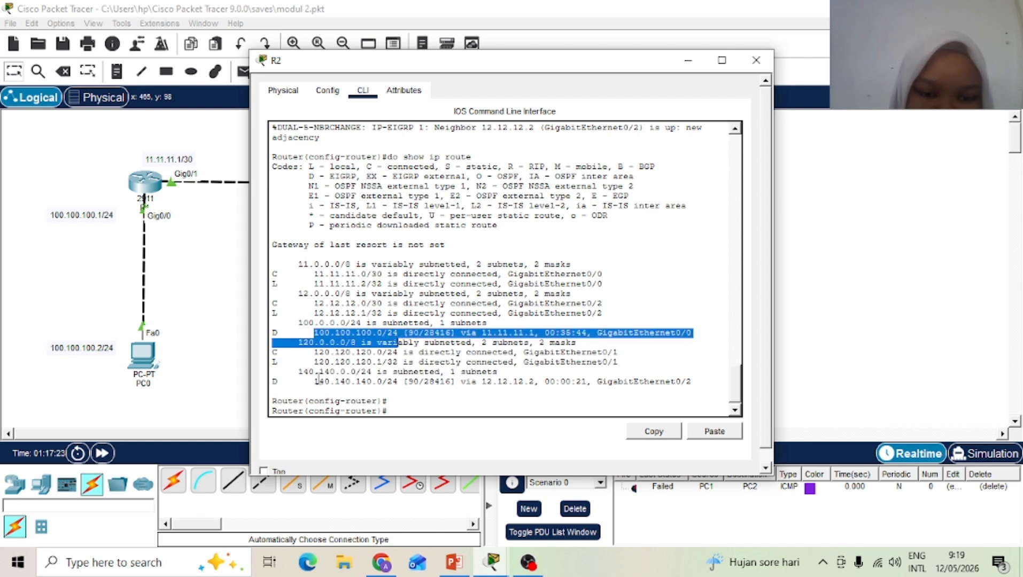
left_click_drag(317, 381, 545, 394)
left_click(544, 394)
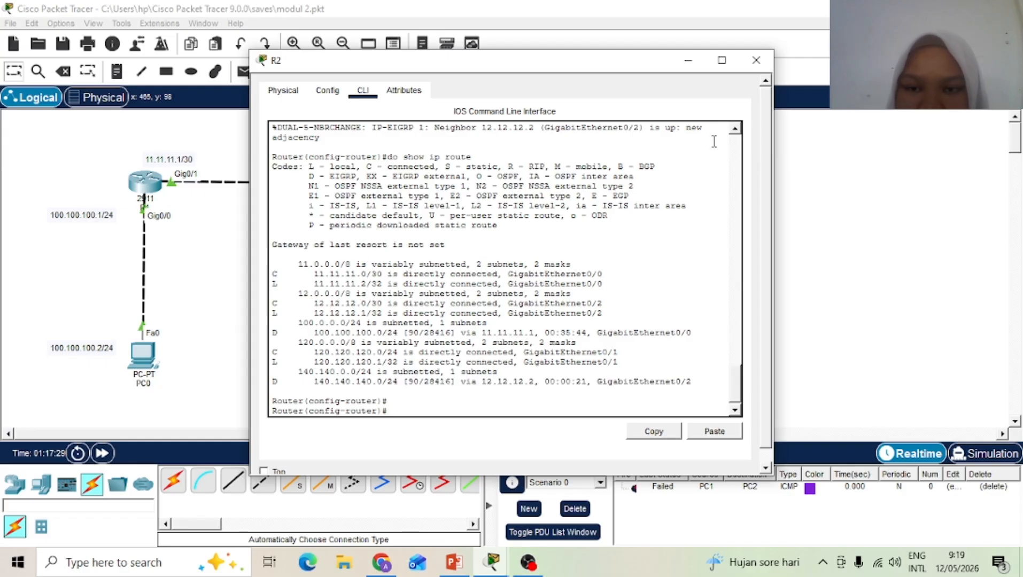
left_click(756, 60)
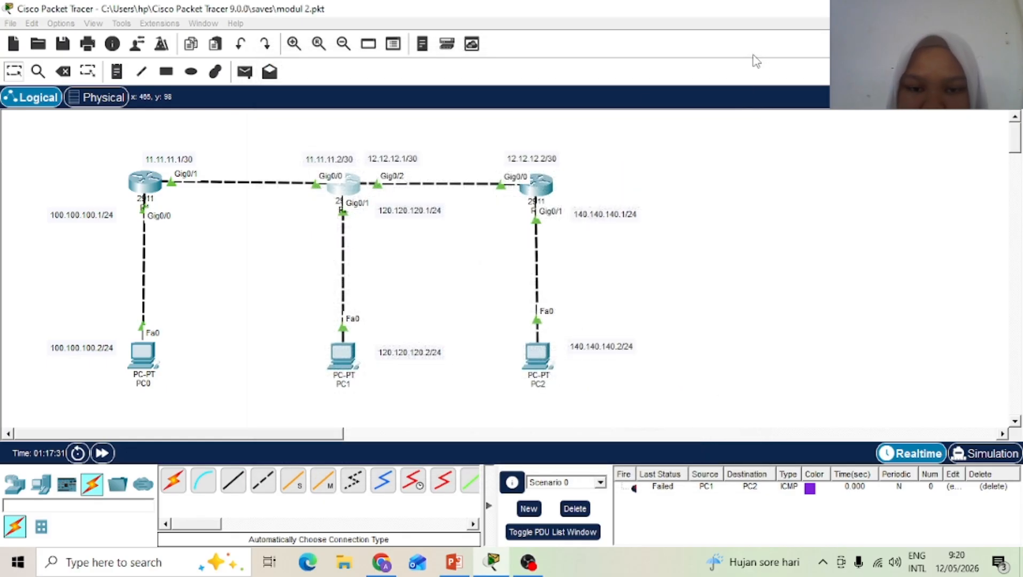
Step: Open R3's command line and display its full IP routing table from router configuration mode with do show ip route
left_click(542, 184)
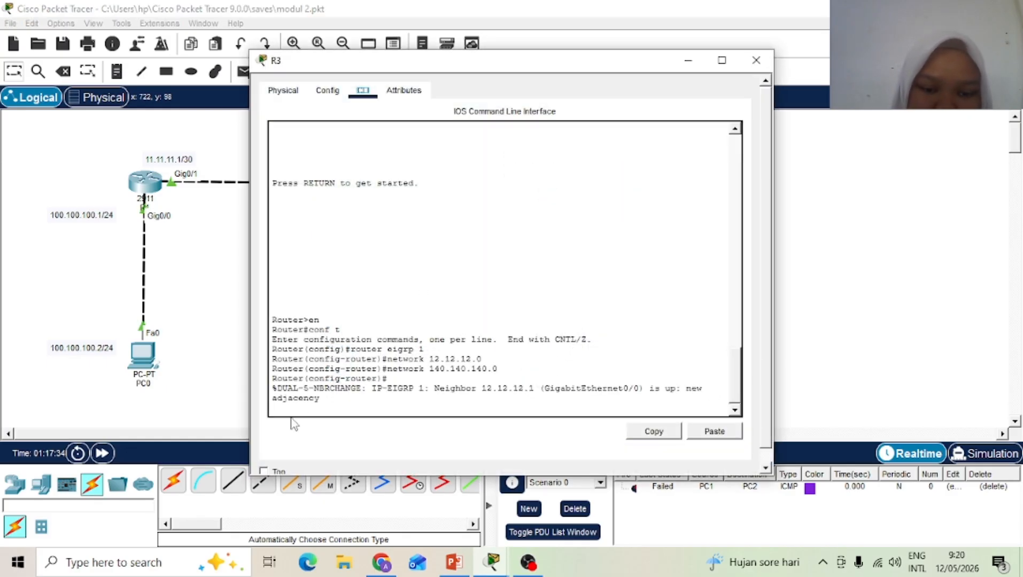
left_click(292, 417)
key("Return")
type("do sh")
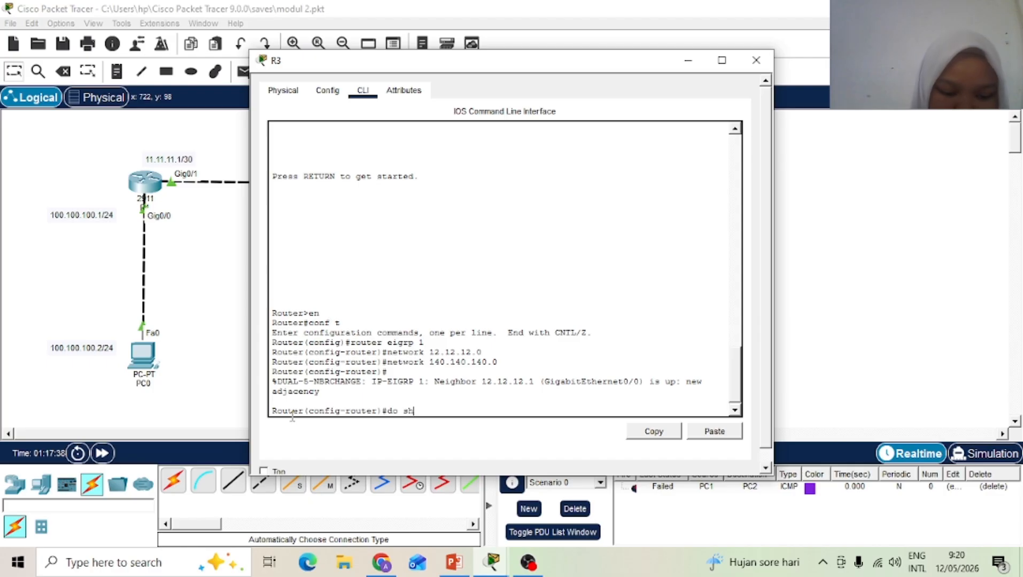
type("ow ip route")
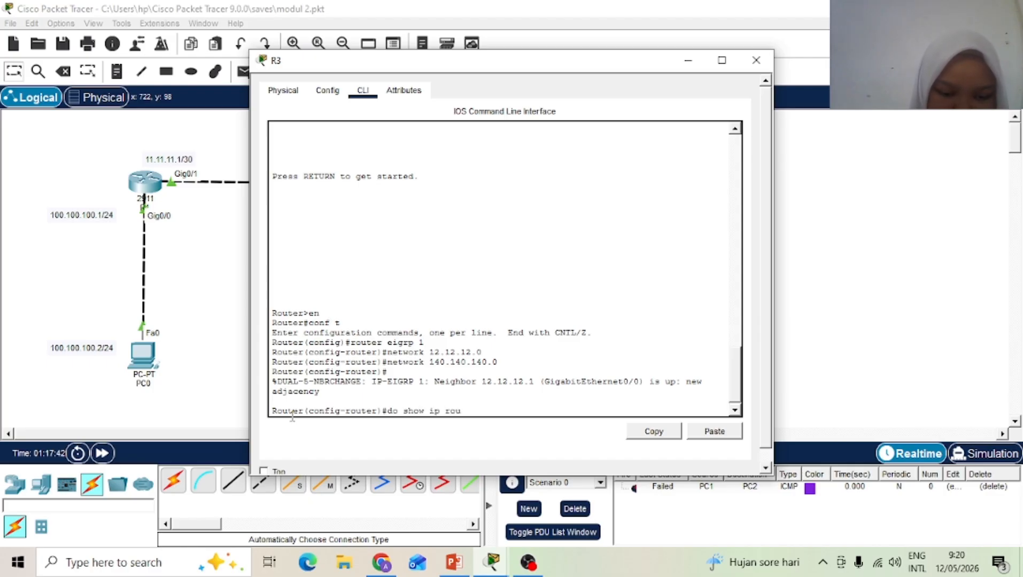
key("Return")
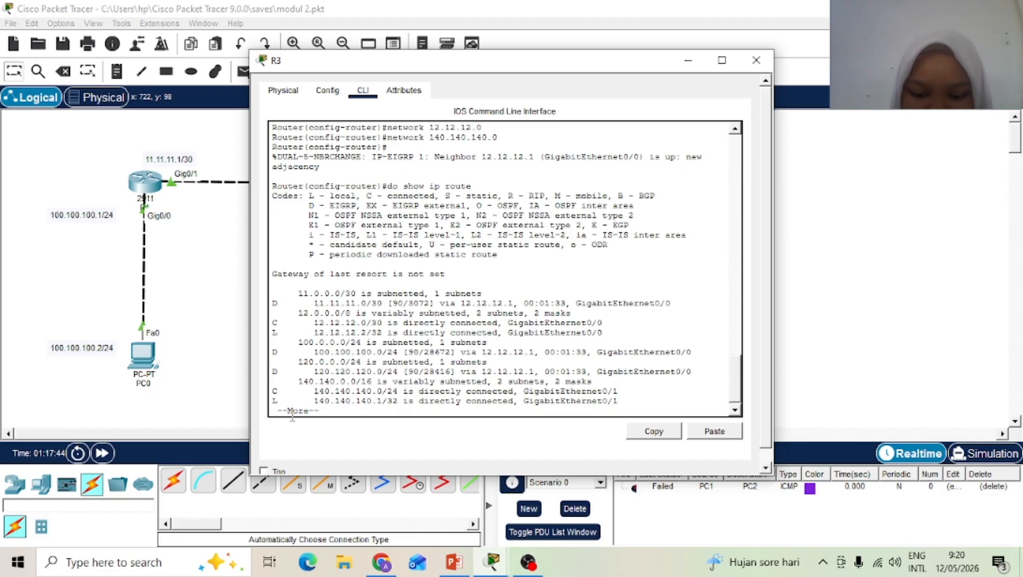
key("Return")
key("Return")
key("Return")
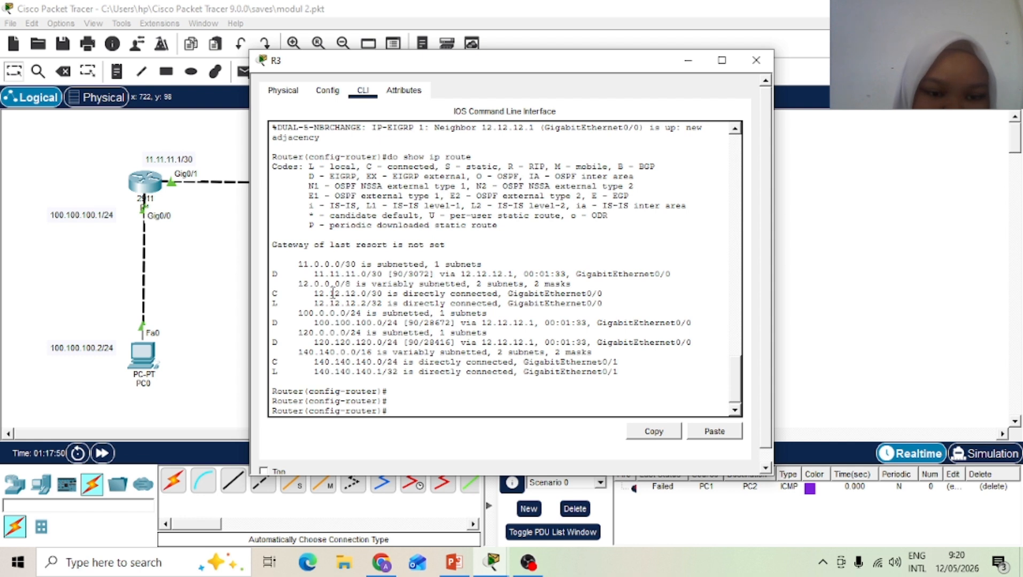
Step: Examine the EIGRP routes for 11.11.11.0/30, 100.100.100.0/24 and 120.120.120.0/24 in R3's routing table
left_click_drag(315, 274, 361, 275)
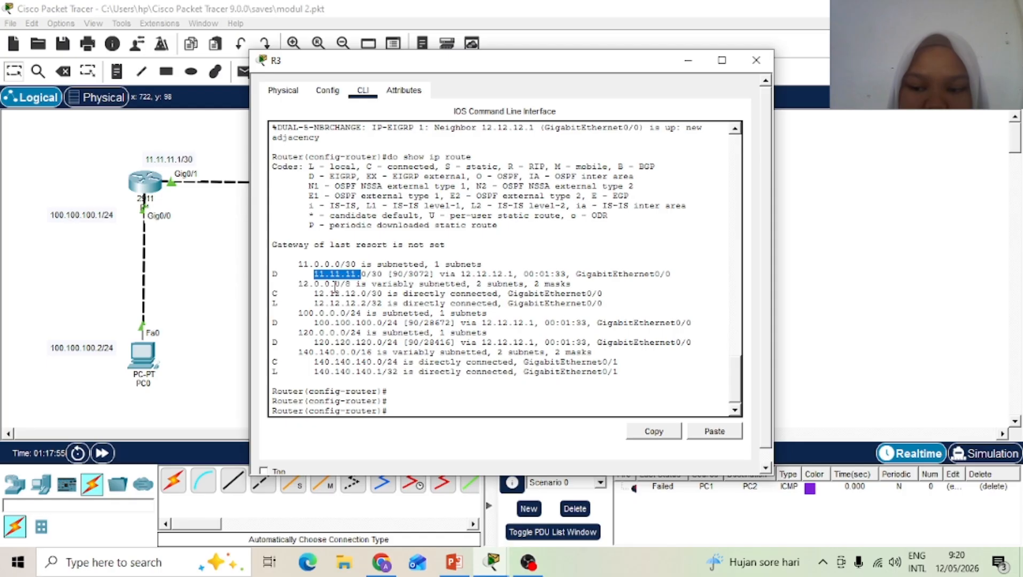
left_click_drag(315, 322, 395, 323)
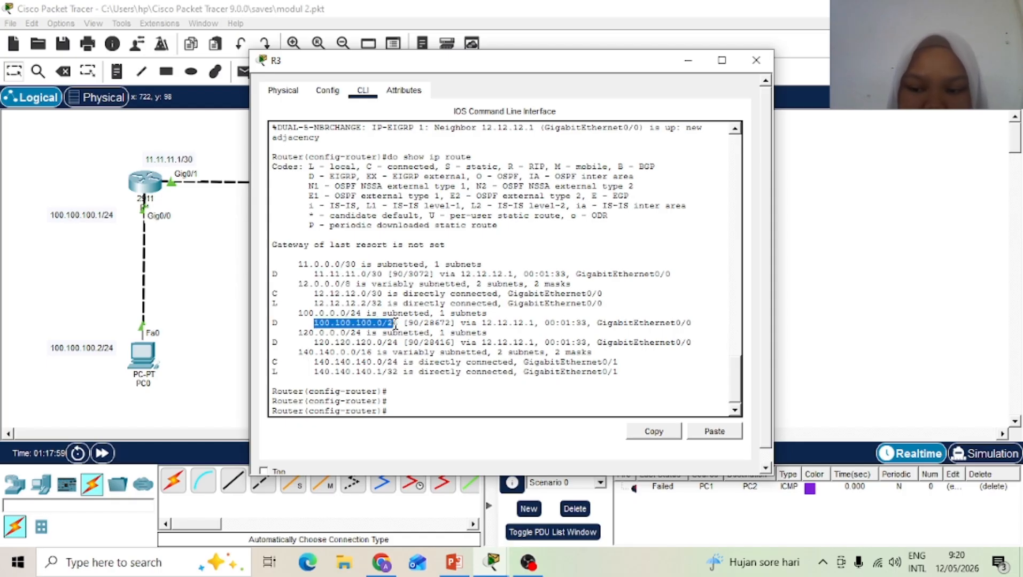
left_click_drag(315, 343, 398, 345)
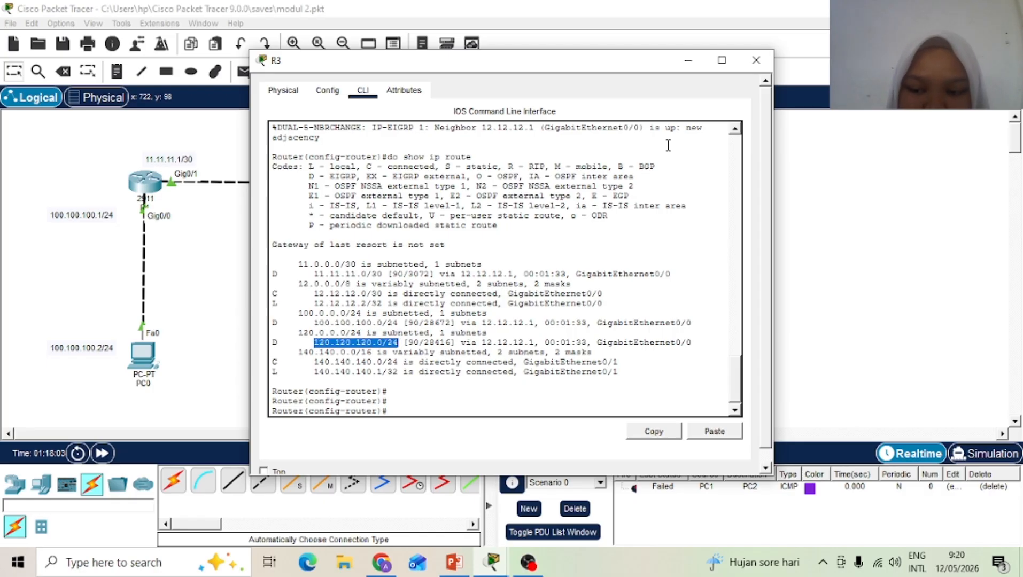
Step: Query R3's EIGRP neighbors from router configuration mode with a do show ip eigrp command
left_click(392, 410)
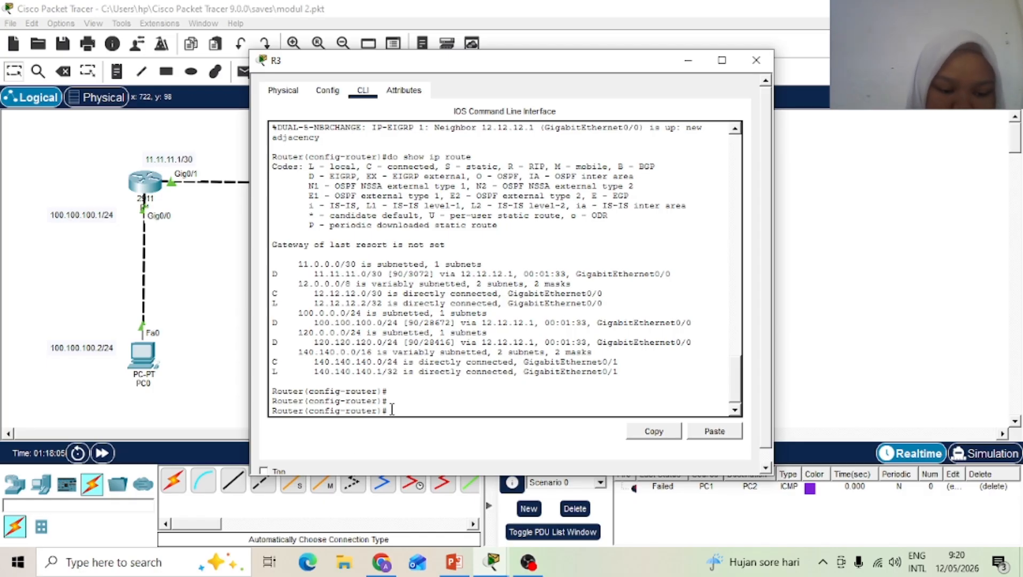
type("do sh")
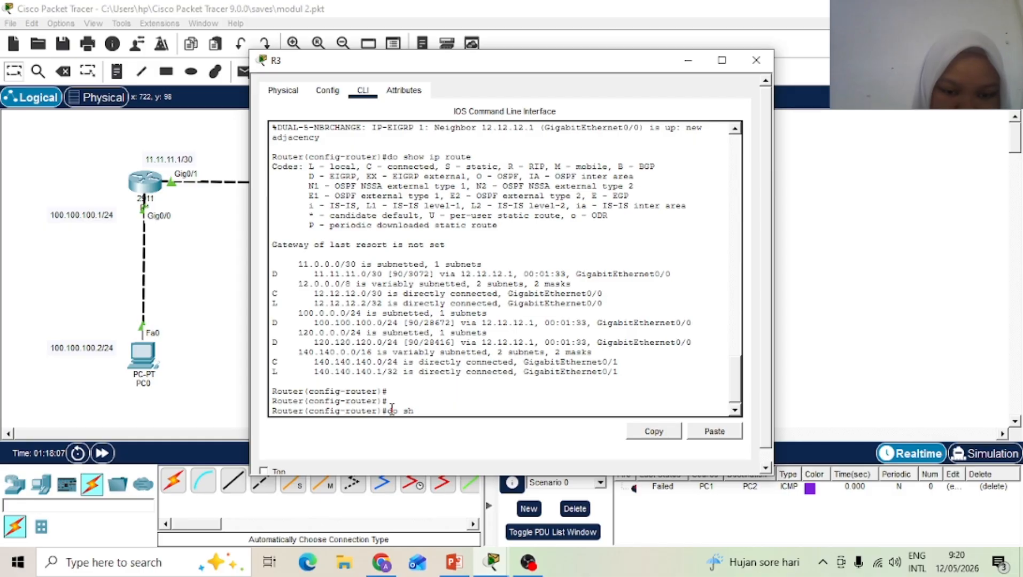
type("ow ip ")
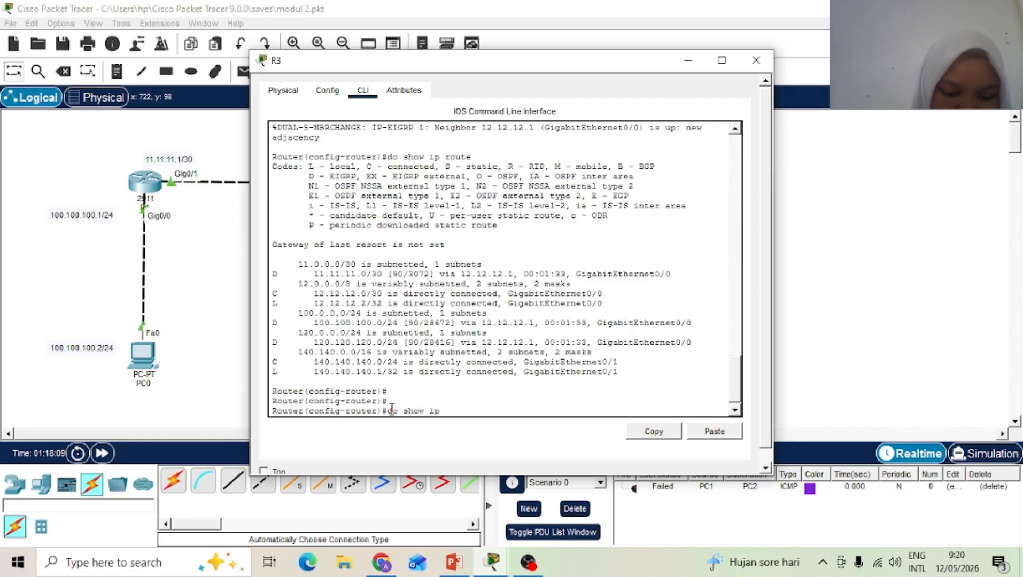
type("ei")
type("pneigh")
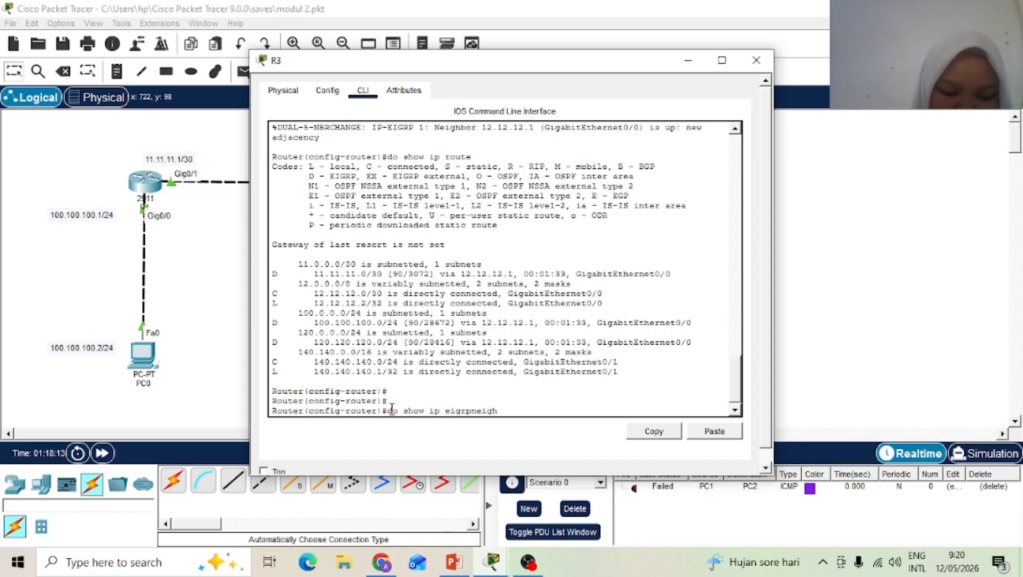
key("BackSpace")
key("BackSpace")
key("BackSpace")
key("BackSpace")
key("BackSpace")
key("BackSpace")
key("BackSpace")
key("BackSpace")
key("BackSpace")
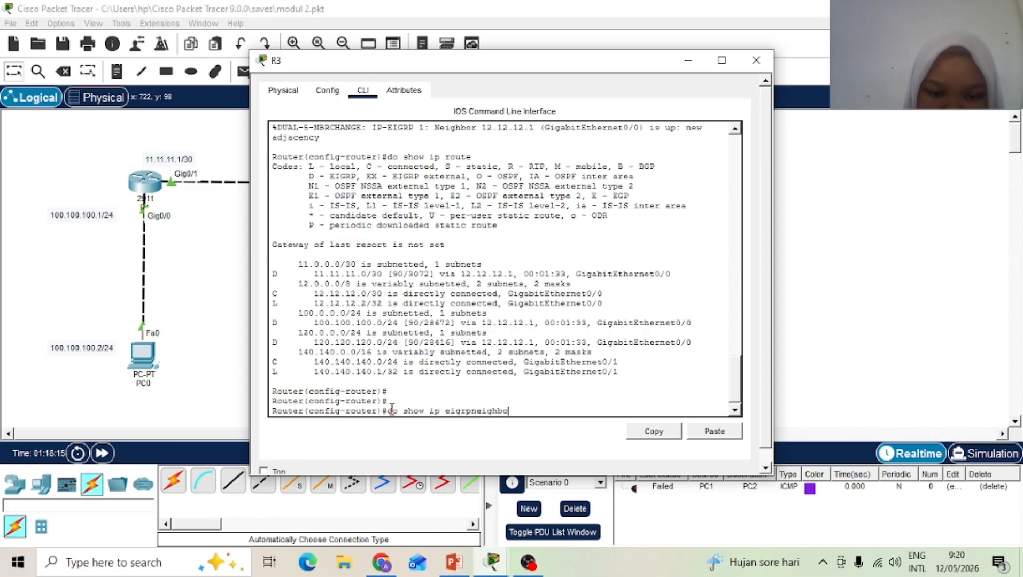
type("p")
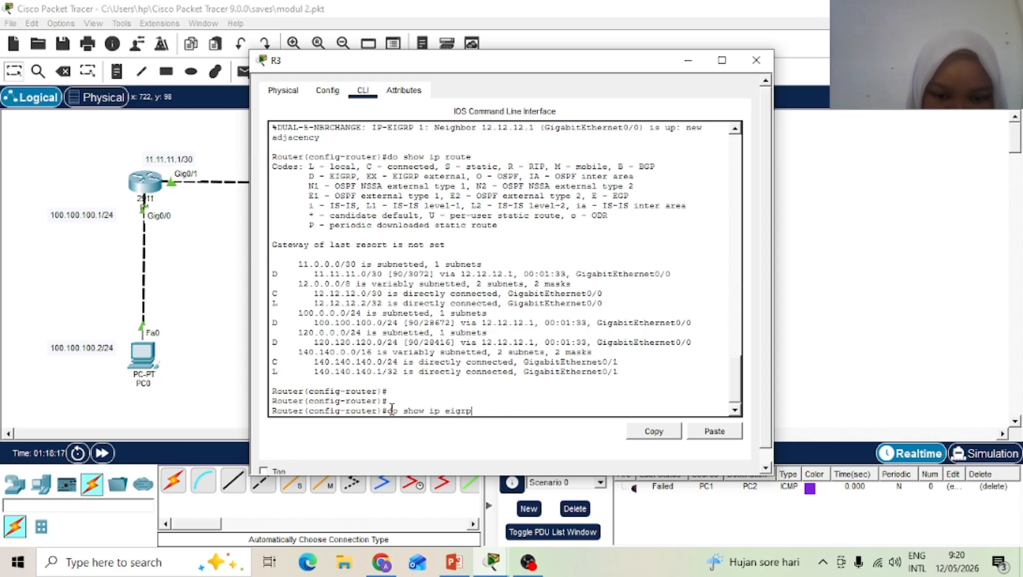
type(" neig")
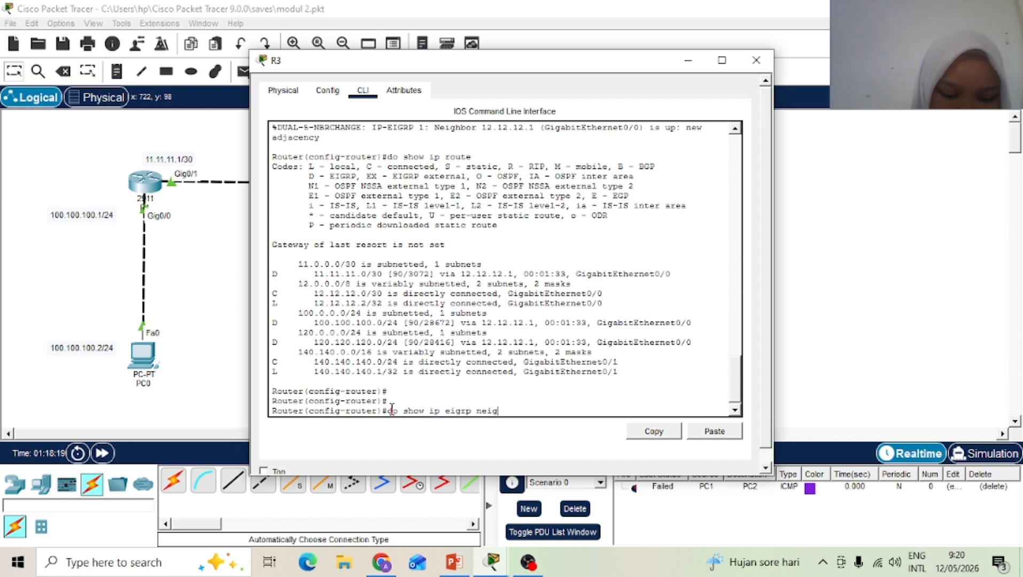
Step: Display R3's EIGRP neighbor table with do show ip eigrp neighbor and close the router's window
type("hbor")
key("Return")
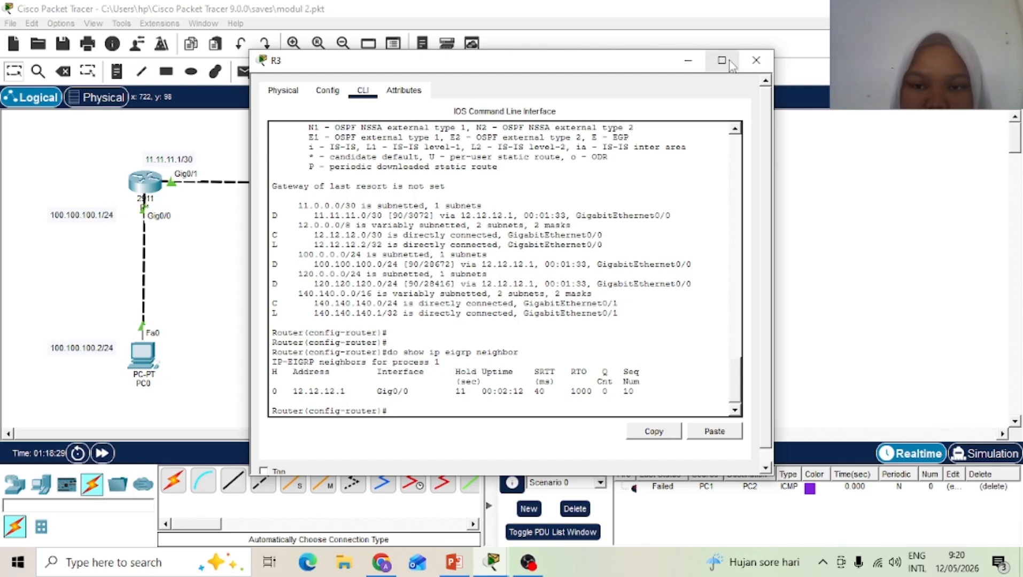
left_click(755, 60)
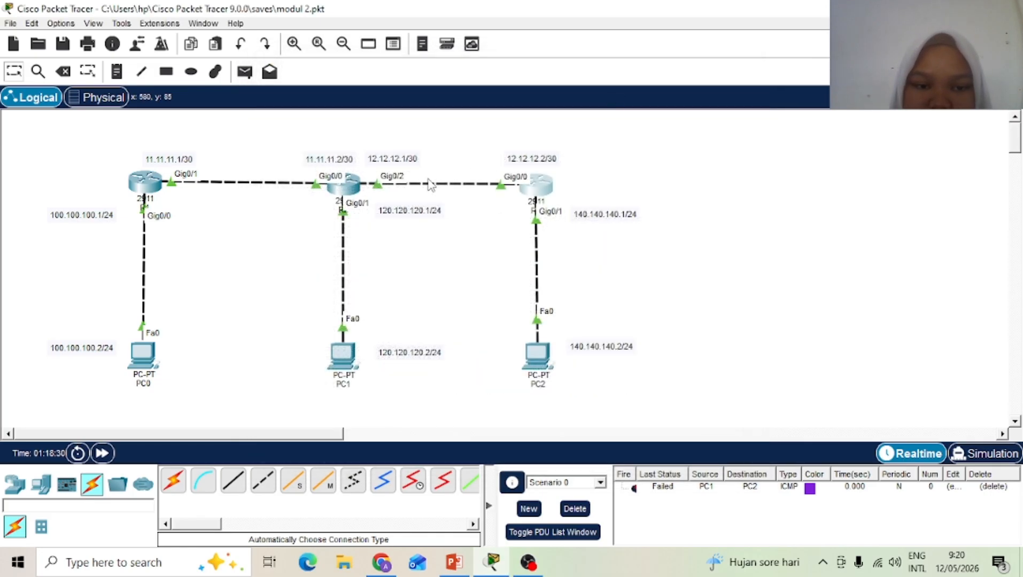
Step: Display R2's EIGRP neighbors by running do show ip eigrp neighbor in its command line, and close the router's window
left_click(347, 190)
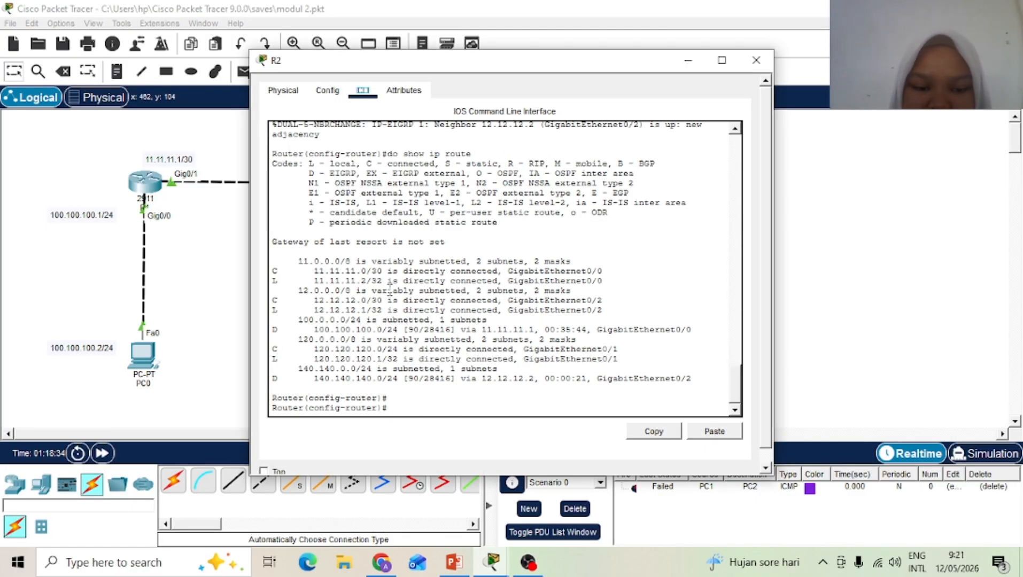
left_click(389, 408)
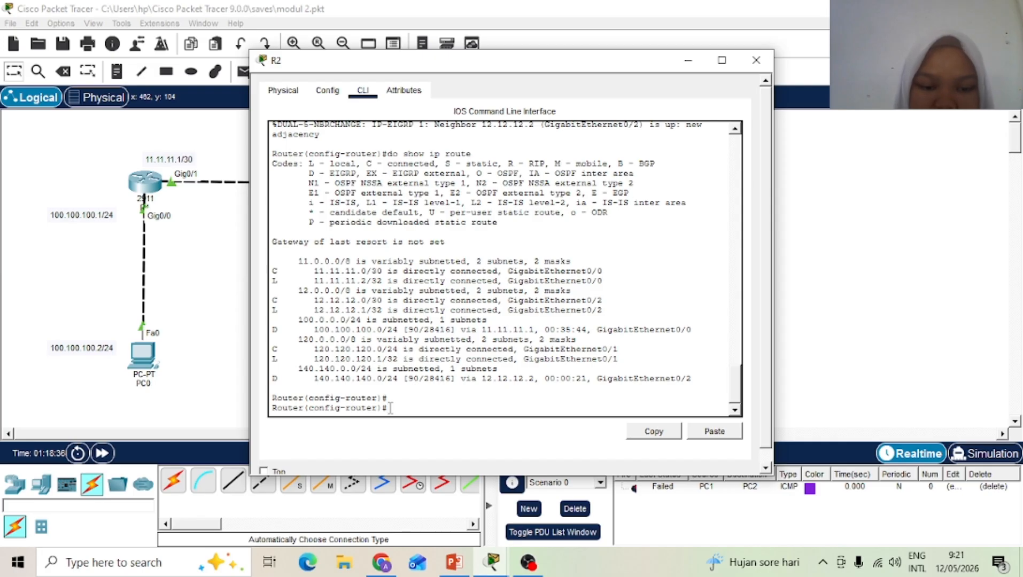
type("do ")
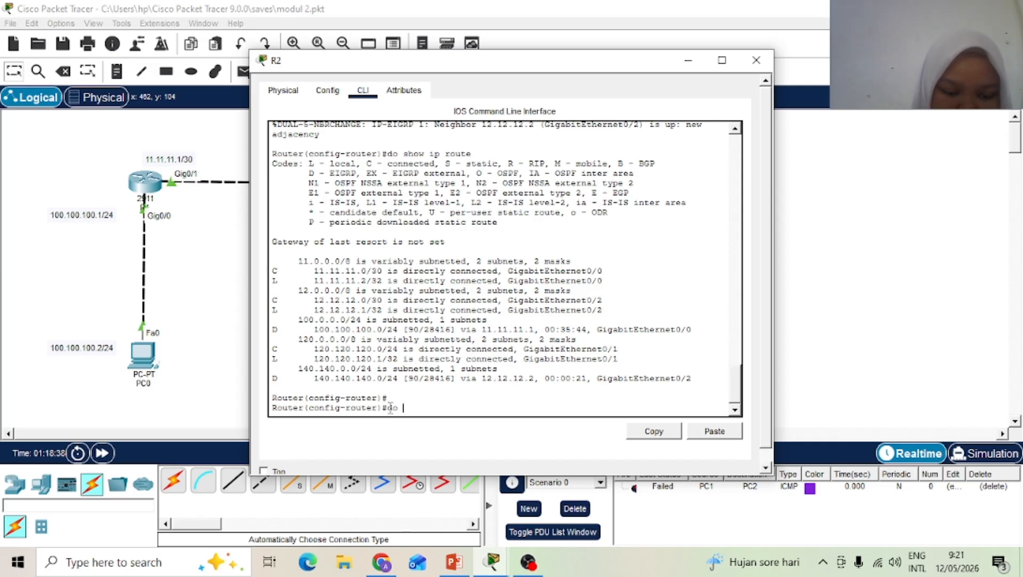
type("show")
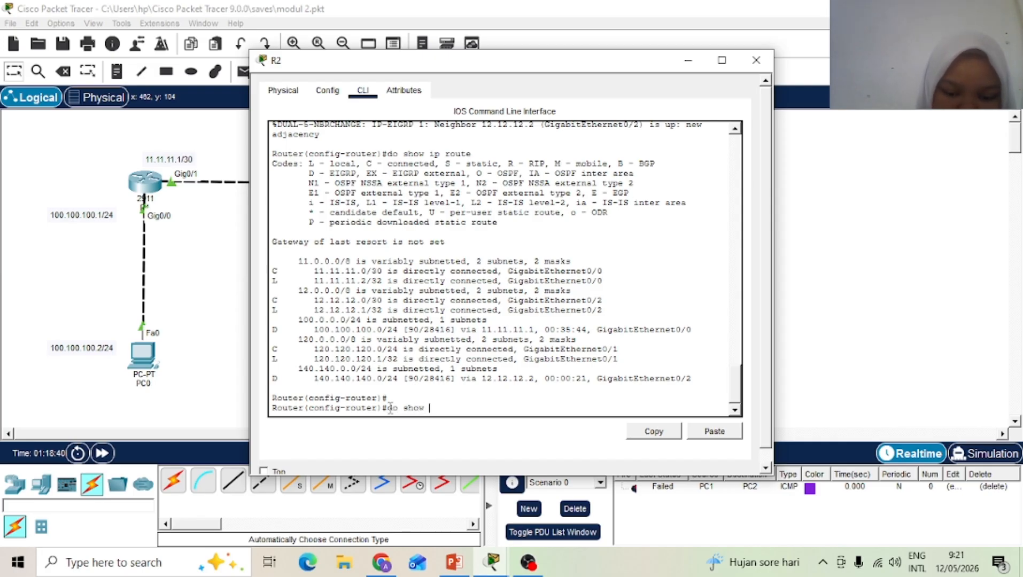
type(" ip eigr")
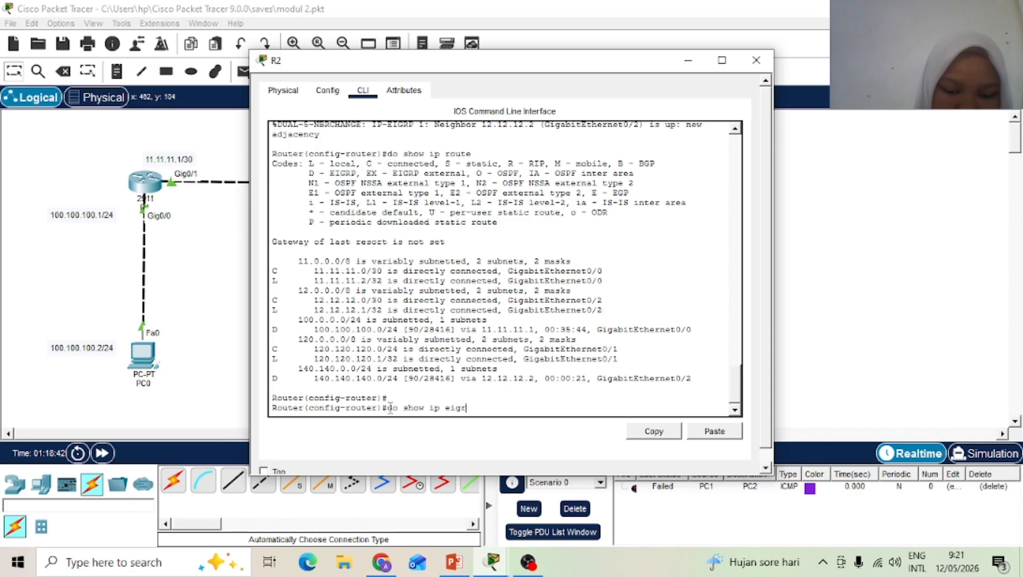
type("p ne")
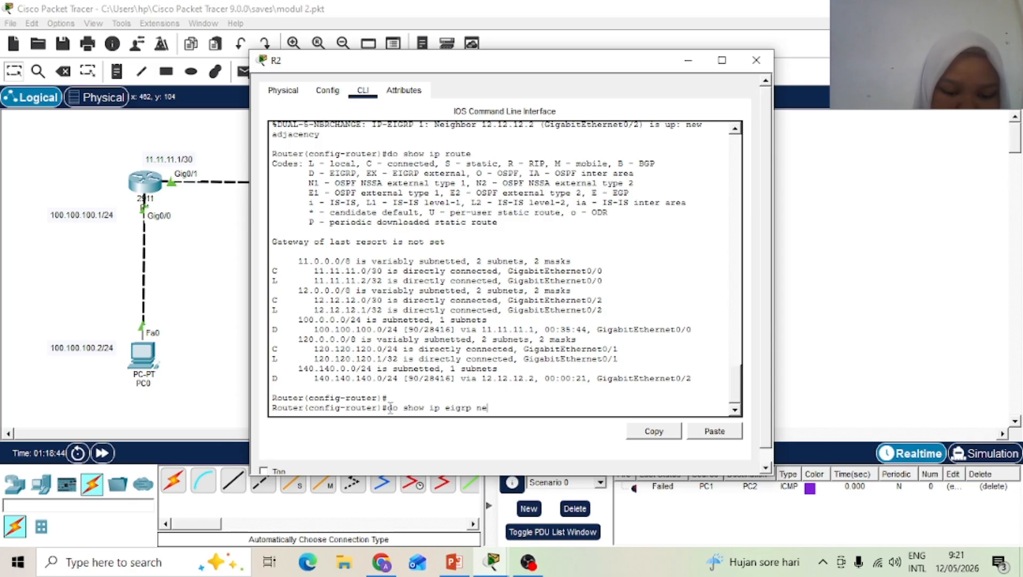
type("ighbo")
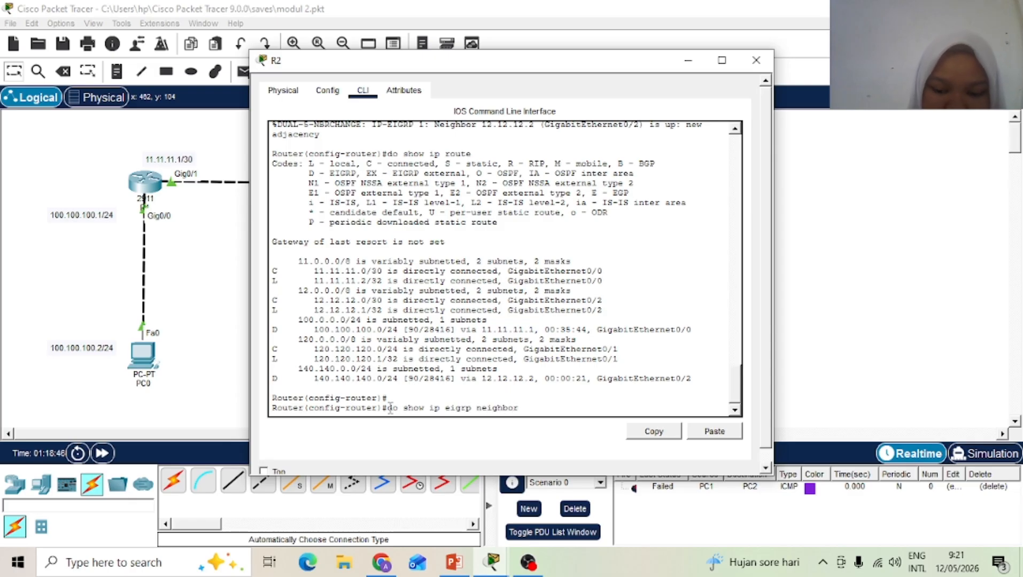
type("r")
key("Return")
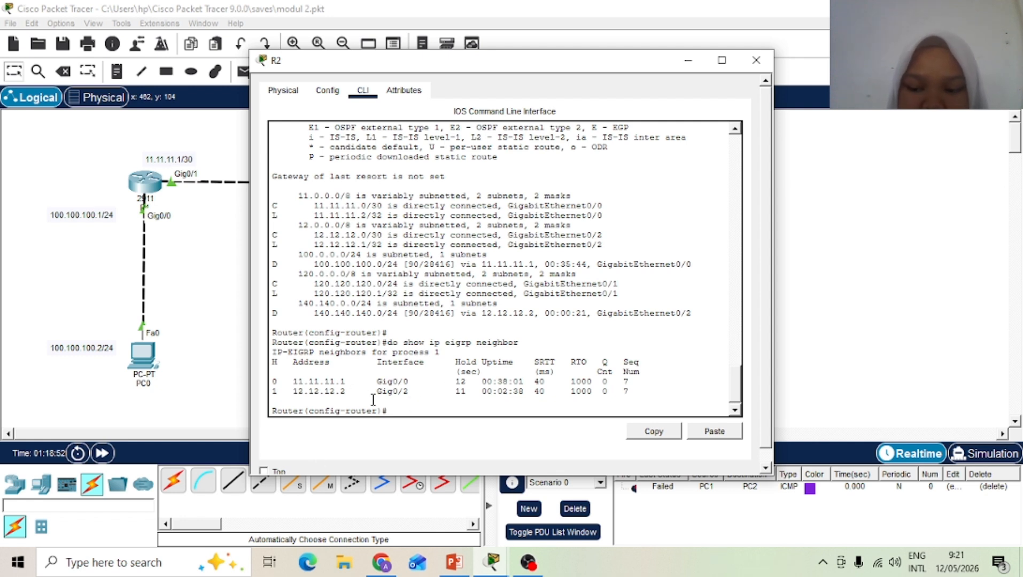
left_click(756, 60)
Step: Test connectivity by sending a simple PDU from PC0 to PC2 and check its entry in the PDU list
left_click(245, 71)
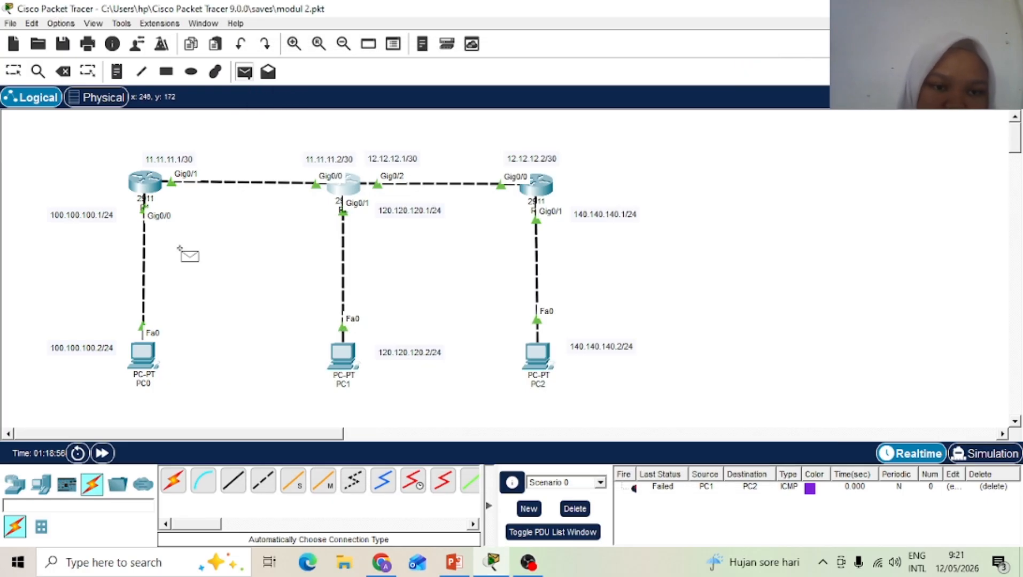
left_click(136, 349)
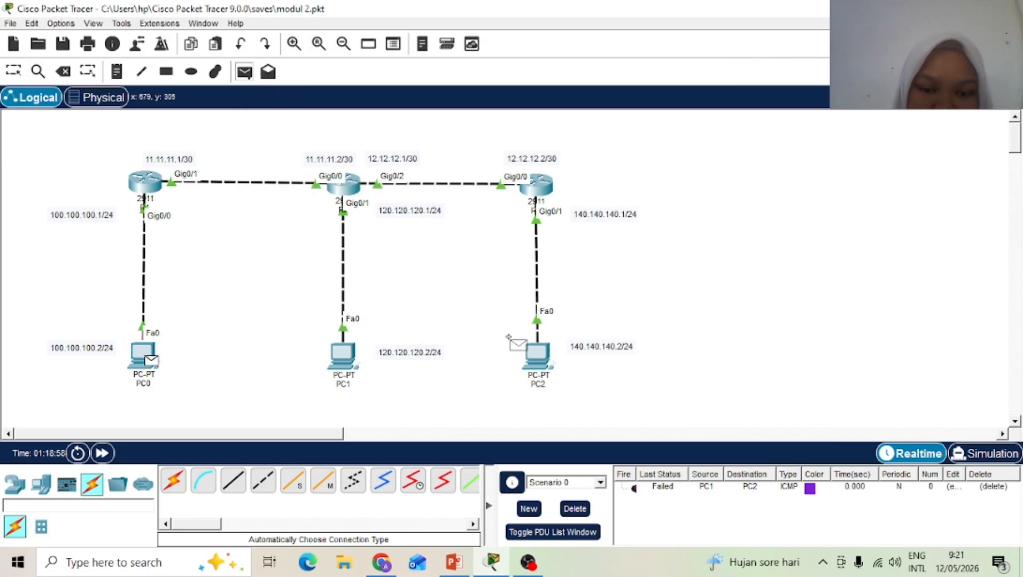
left_click(527, 345)
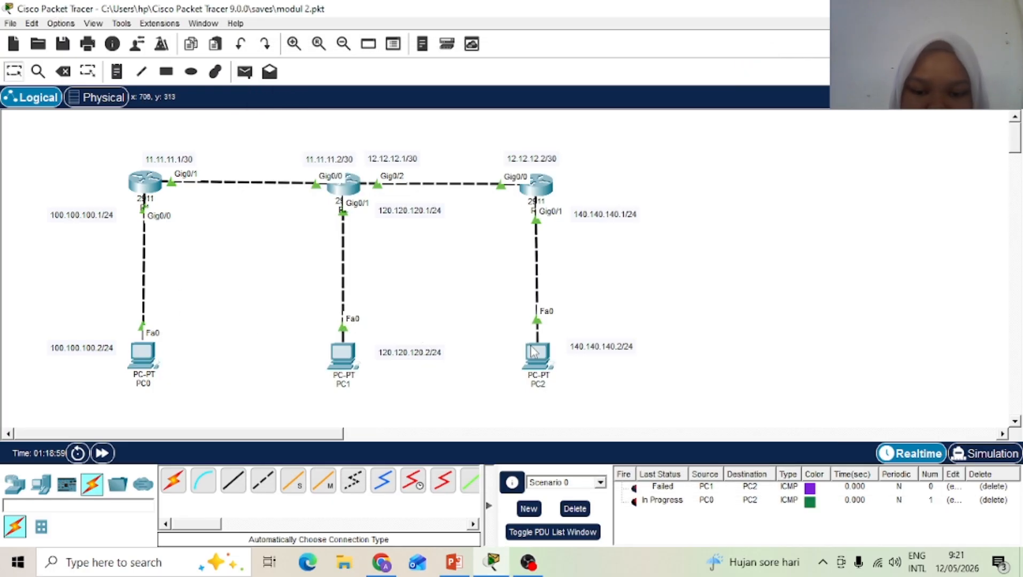
left_click(637, 504)
left_click(634, 503)
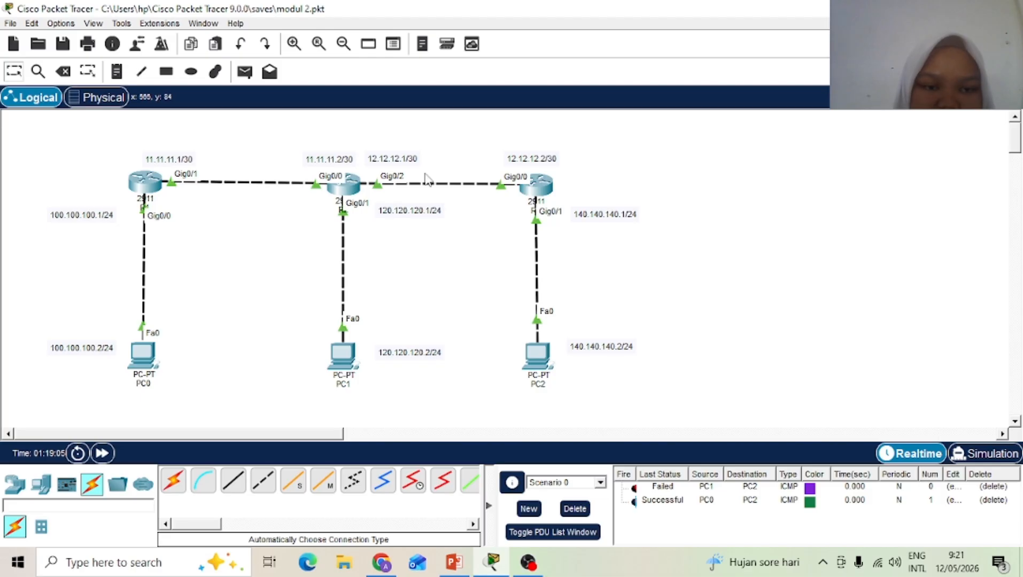
Step: Test connectivity by sending a simple PDU from PC1 to PC2
left_click(245, 73)
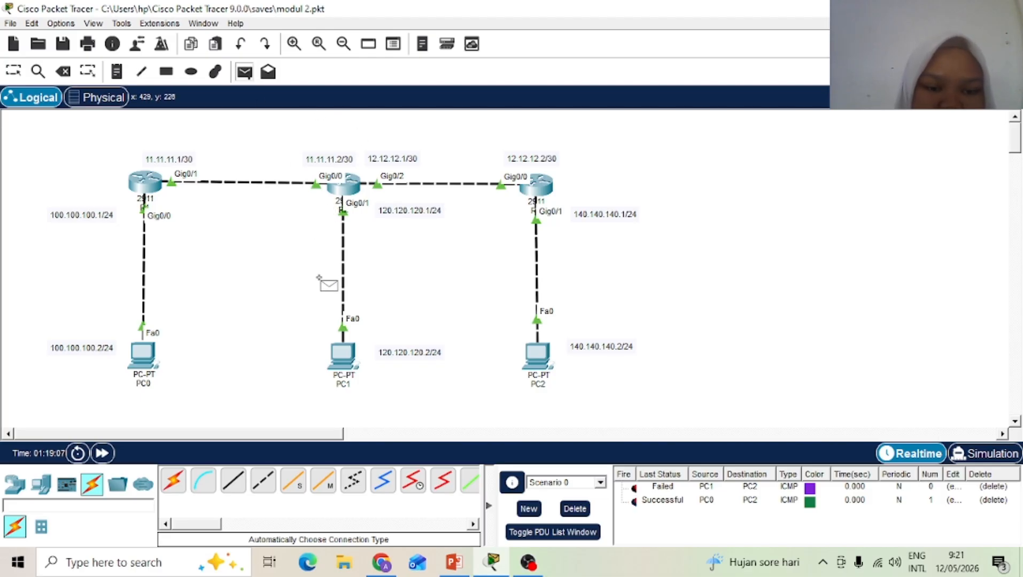
left_click(342, 355)
left_click(534, 355)
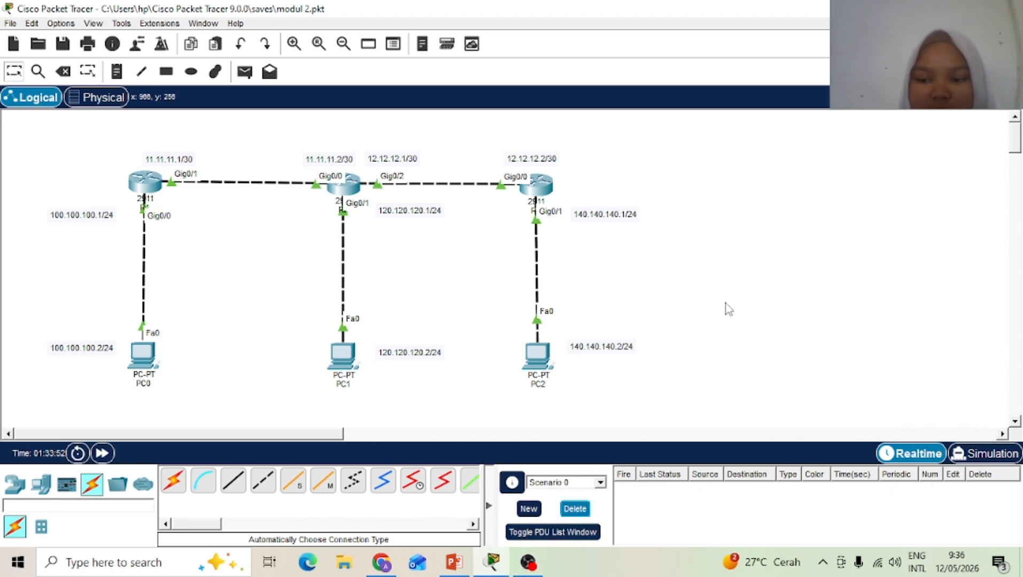
Step: Add a 2911 router to the right of R3 and place a PC directly below the new router
left_click(12, 486)
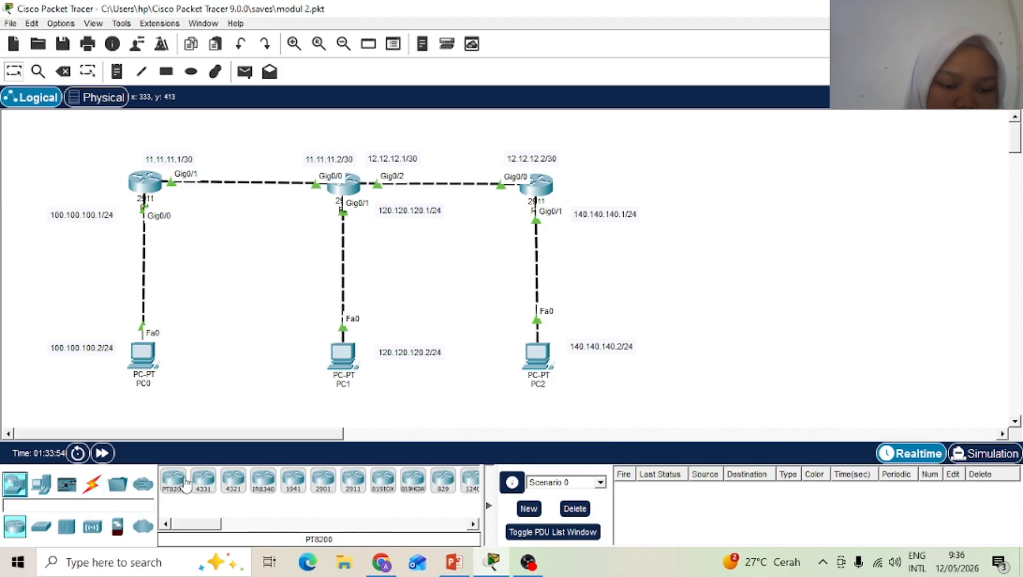
left_click(352, 483)
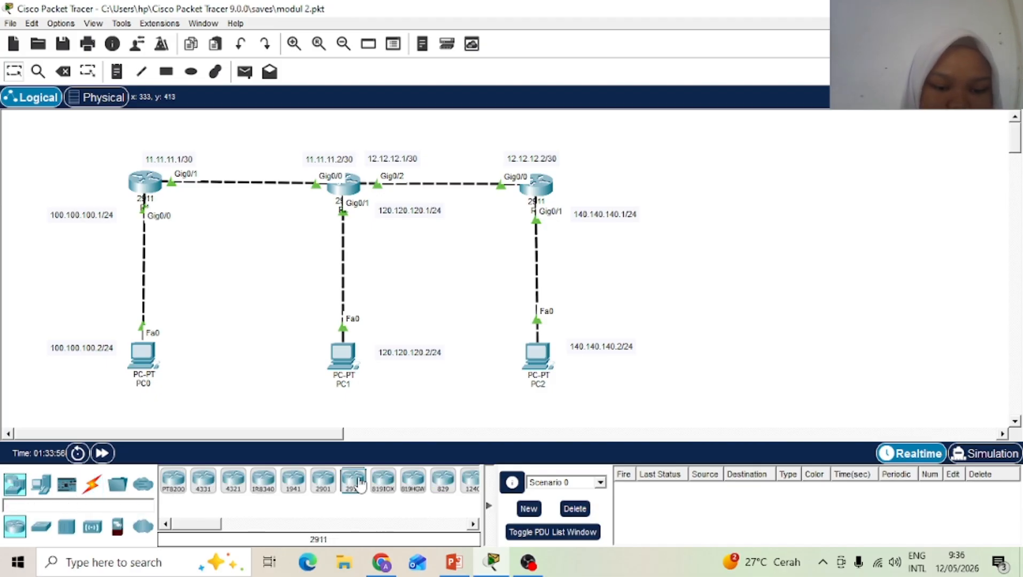
left_click(703, 184)
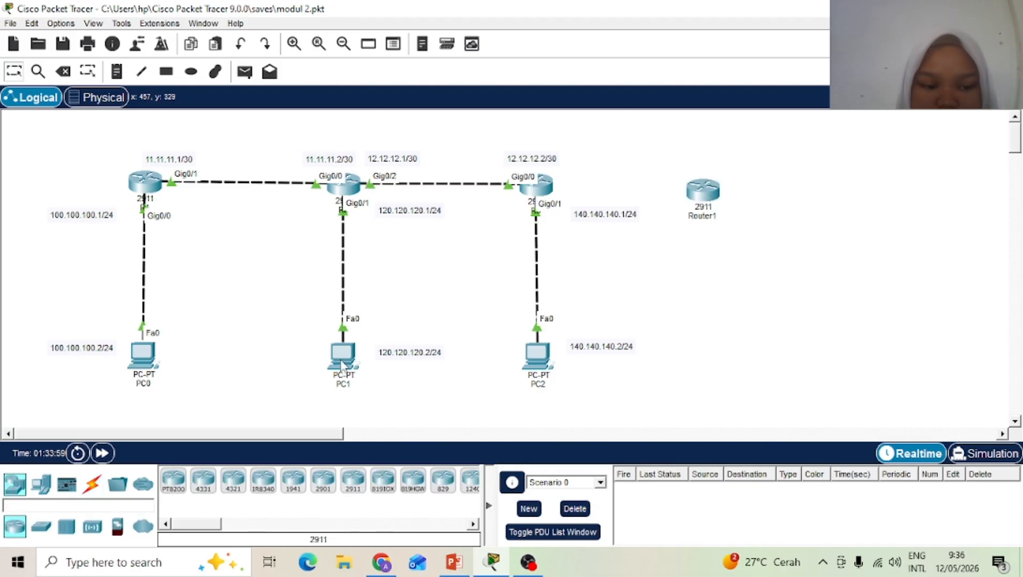
left_click(39, 485)
left_click(173, 480)
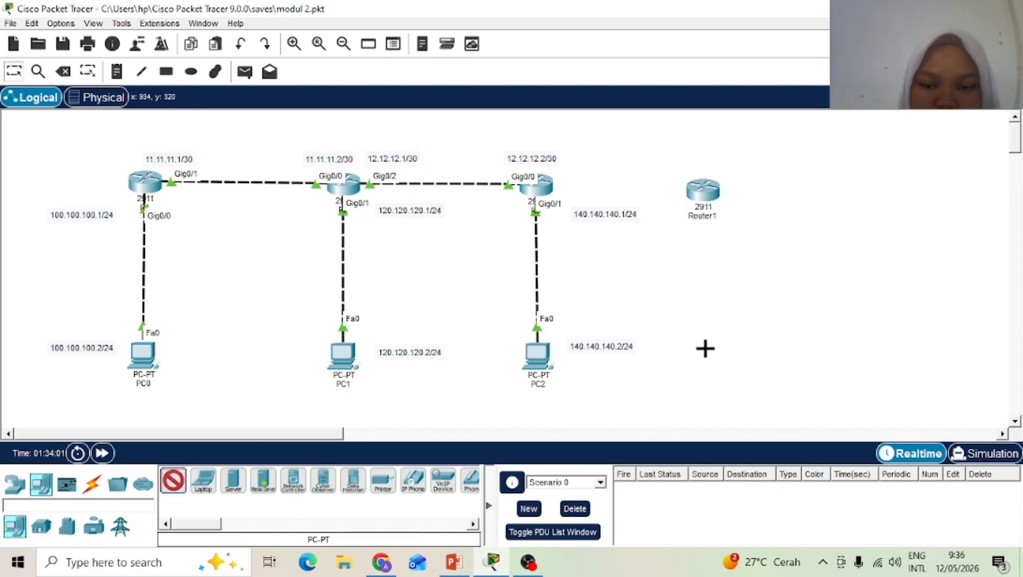
left_click(705, 354)
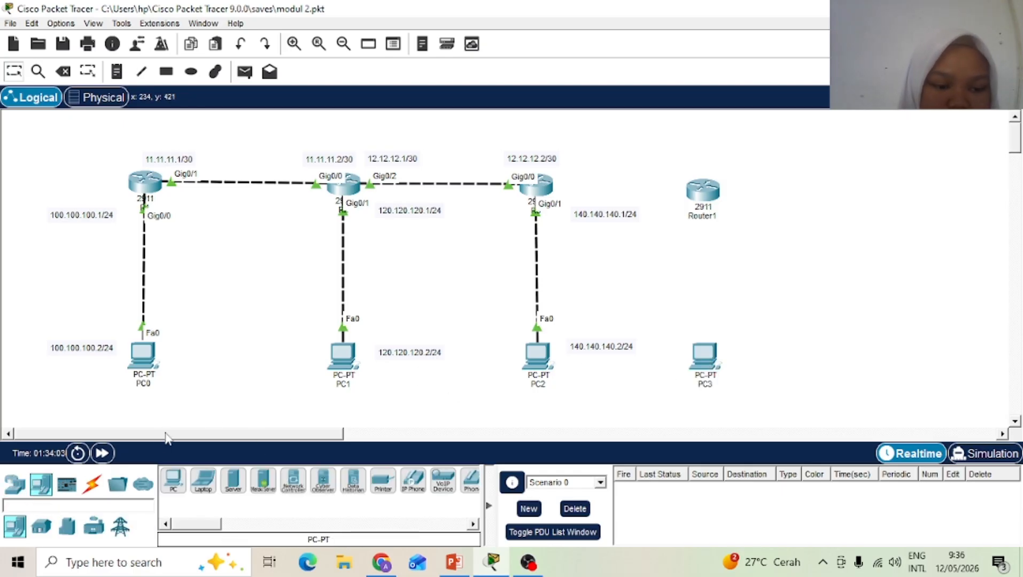
Step: Connect R3 to the new 2911 router with an automatically chosen cable
left_click(92, 484)
left_click(173, 480)
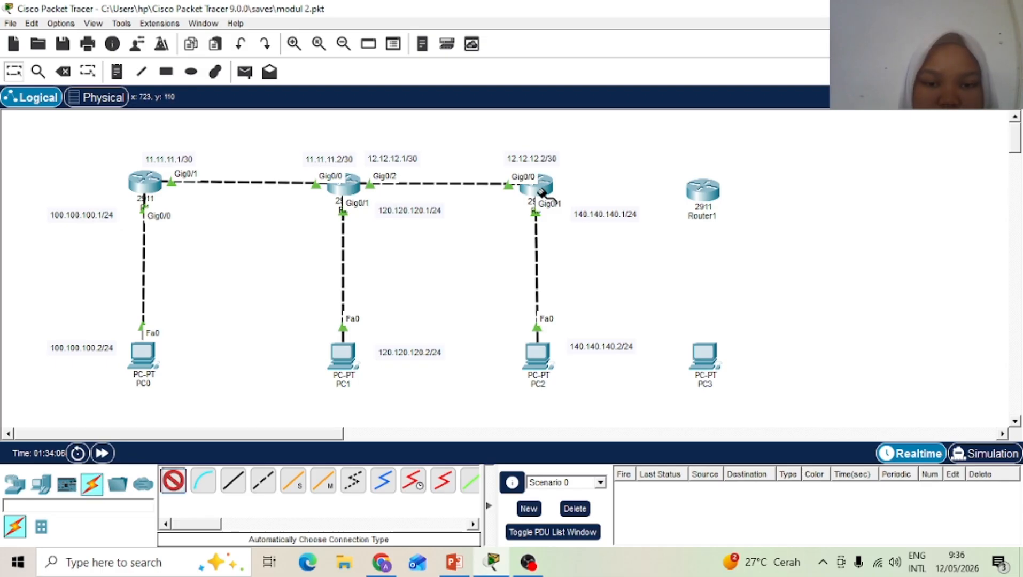
left_click(541, 192)
left_click(702, 191)
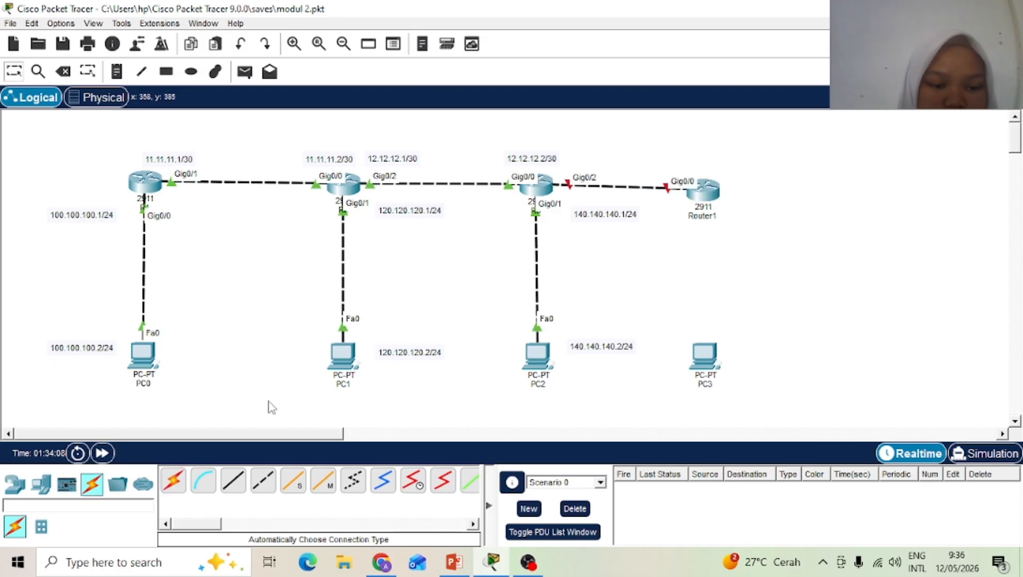
Step: Connect the new router to PC3 and nudge both devices into line with the rest of the topology
left_click(703, 192)
left_click(704, 356)
left_click_drag(702, 190, 702, 182)
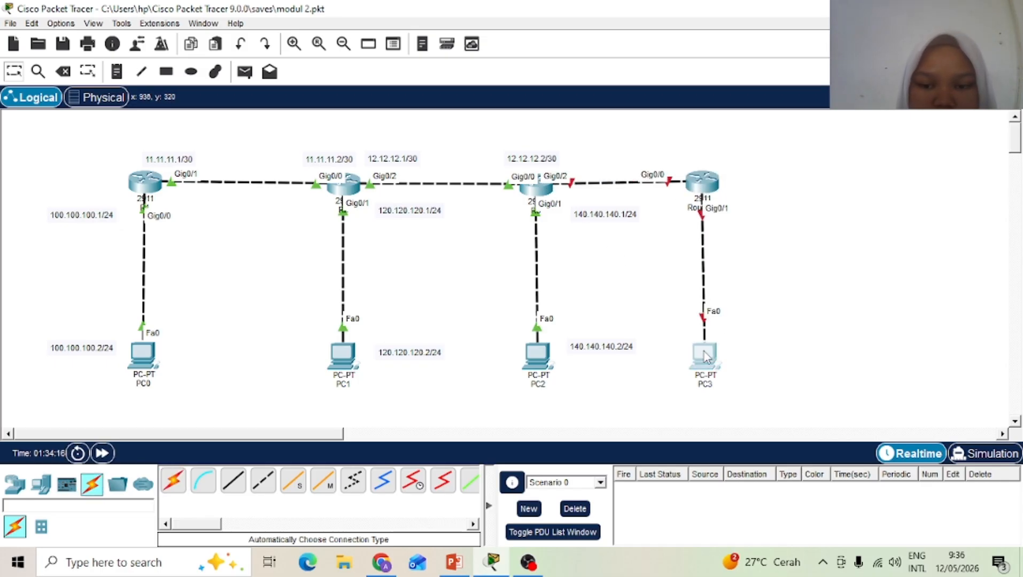
left_click_drag(705, 355, 707, 357)
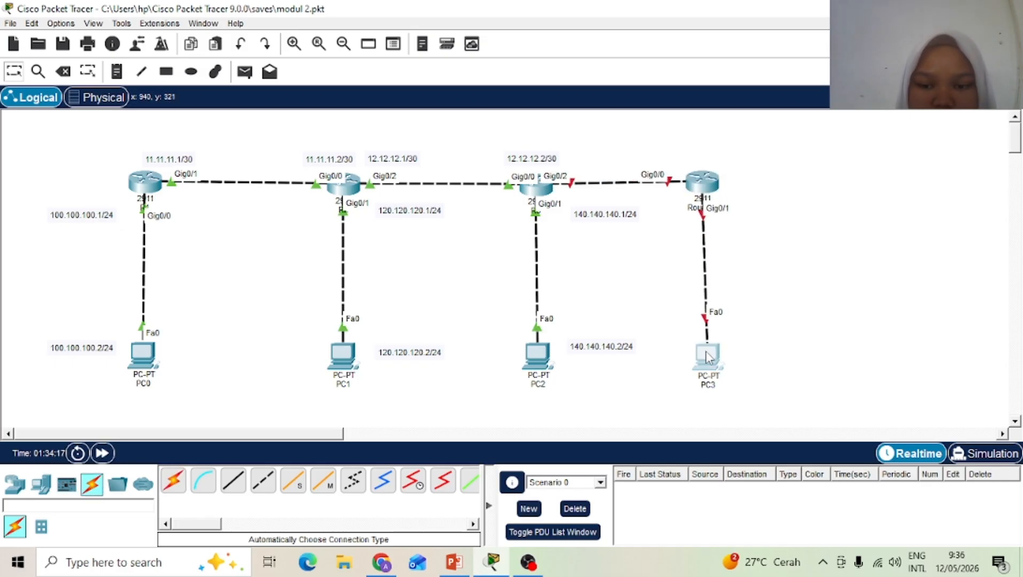
Step: Add a note reading 13.13.13.1/30 above R3's Gig0/2 port
left_click(119, 72)
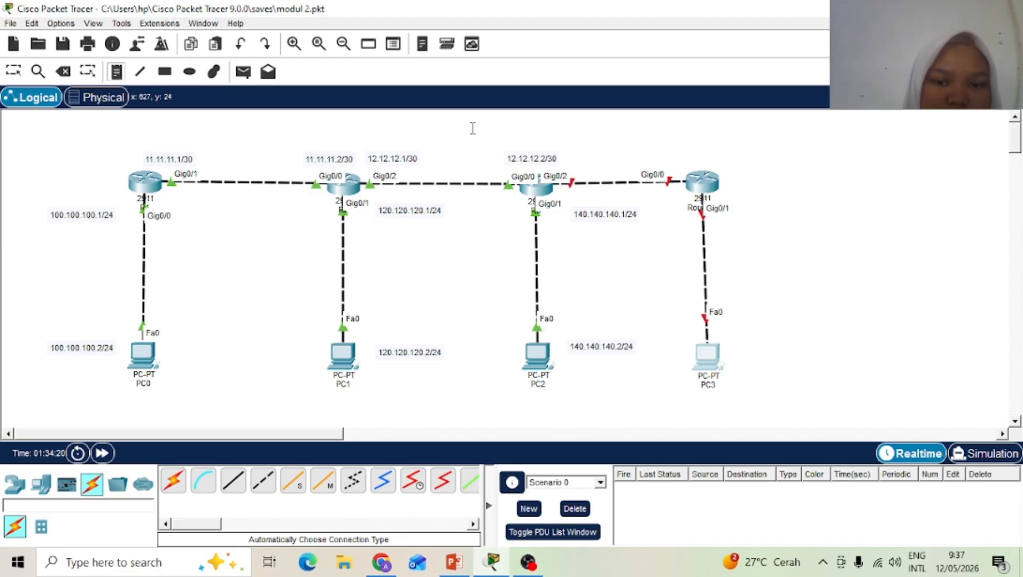
left_click(564, 145)
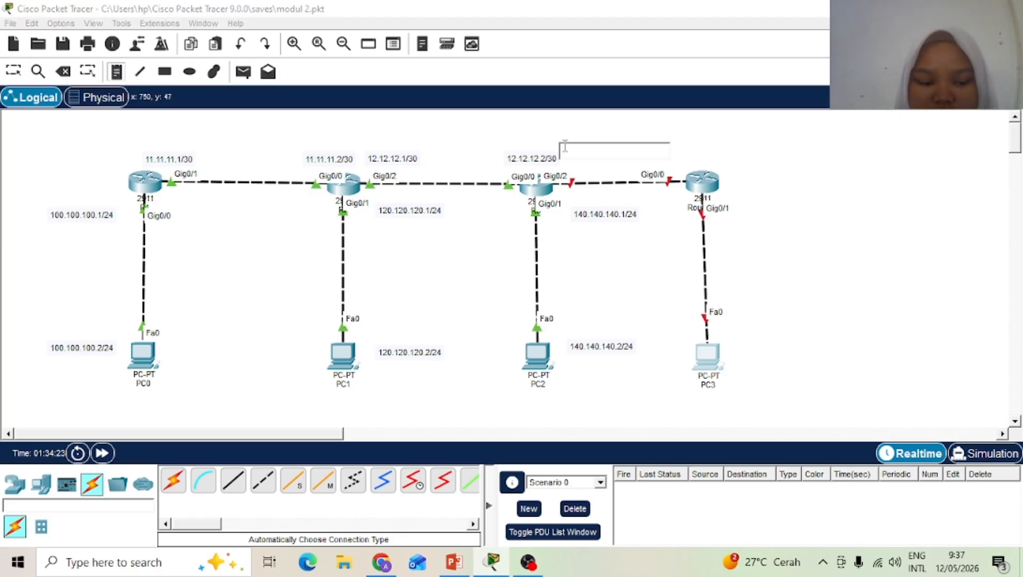
type("13.13.1")
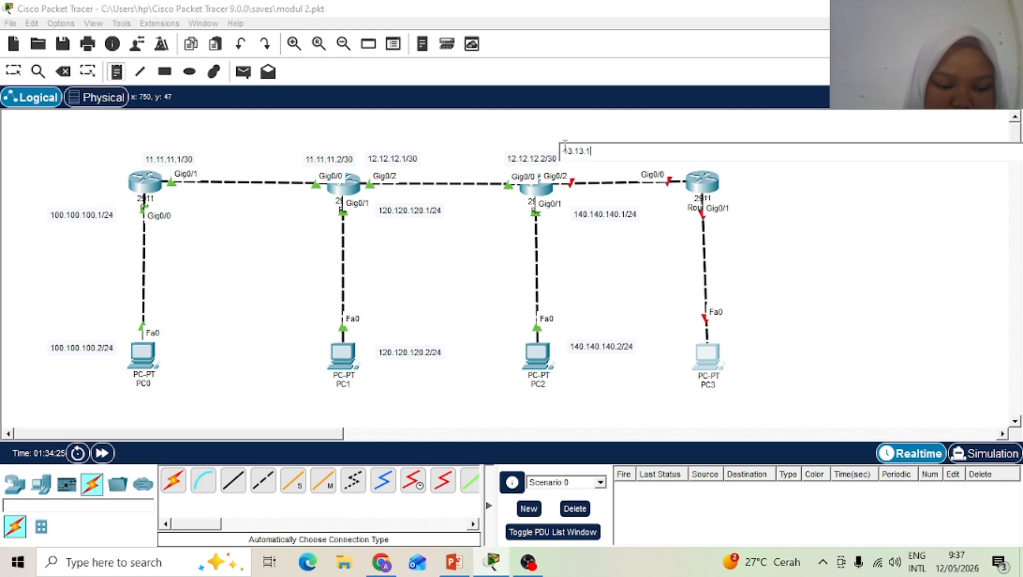
type("3")
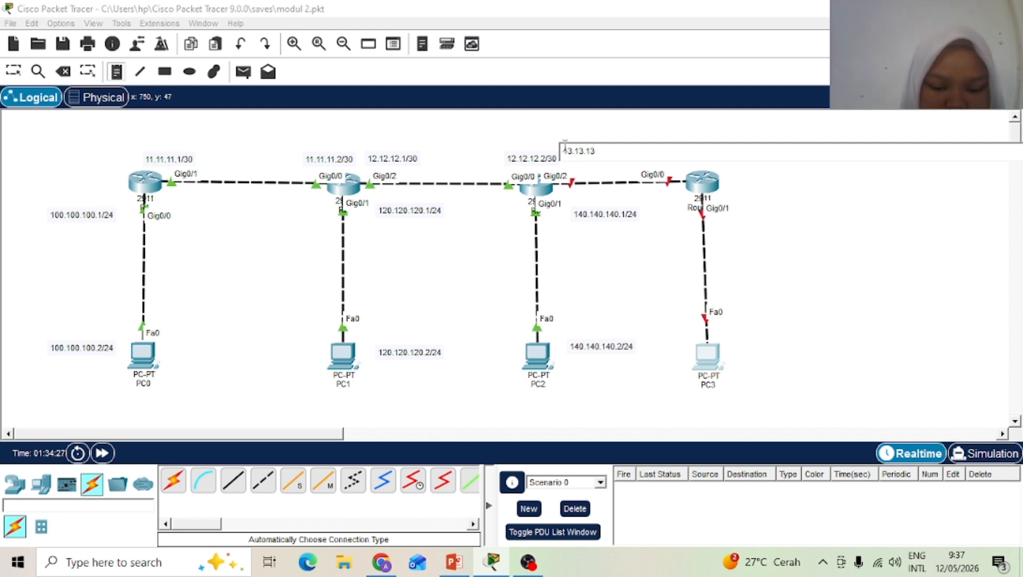
type(".1/30")
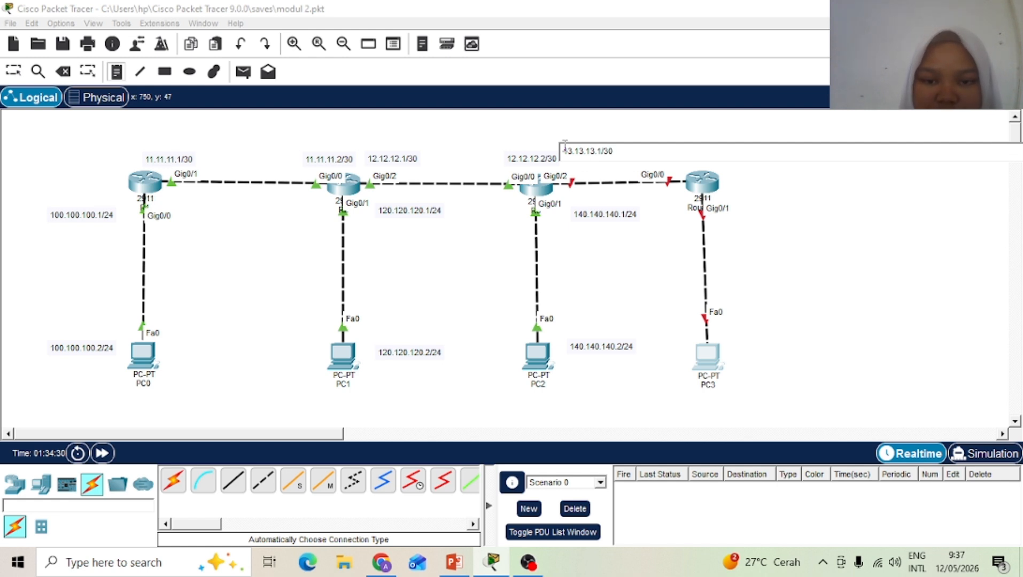
Step: Add a note reading 13.13.13.2/30 above the new router, beside its Gig0/0 port
left_click(673, 141)
type("13")
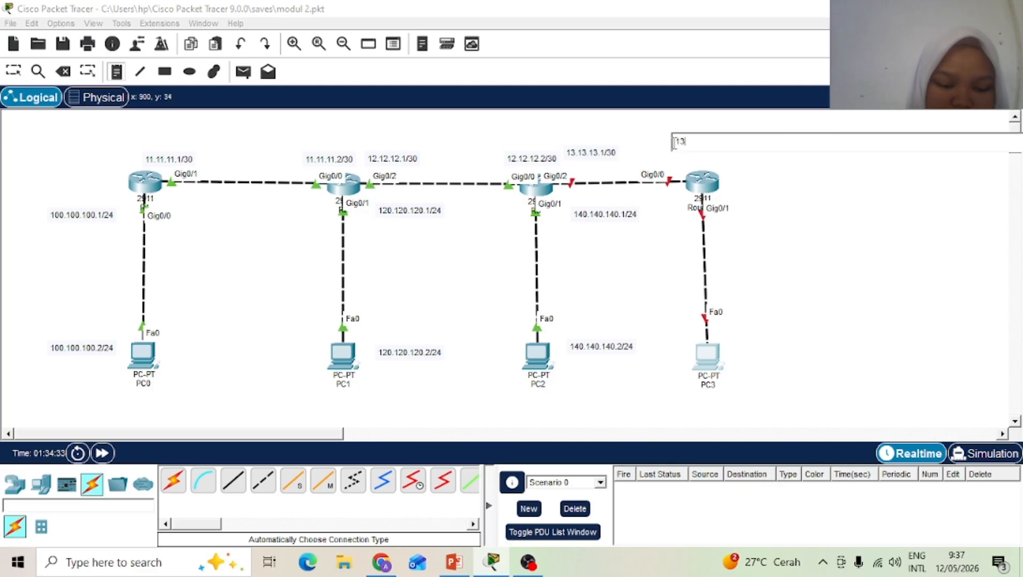
type(".13.13")
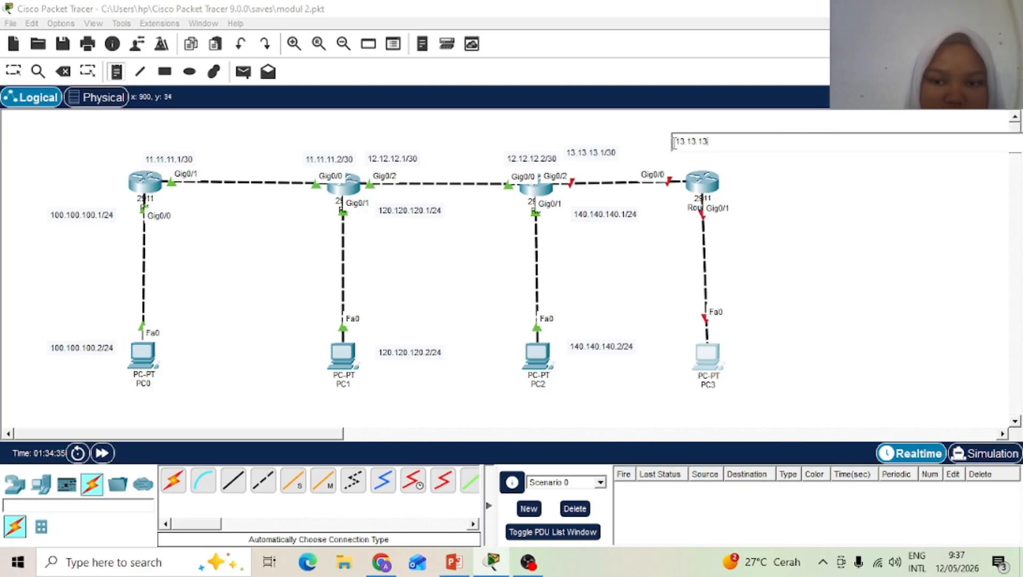
type(".2/30")
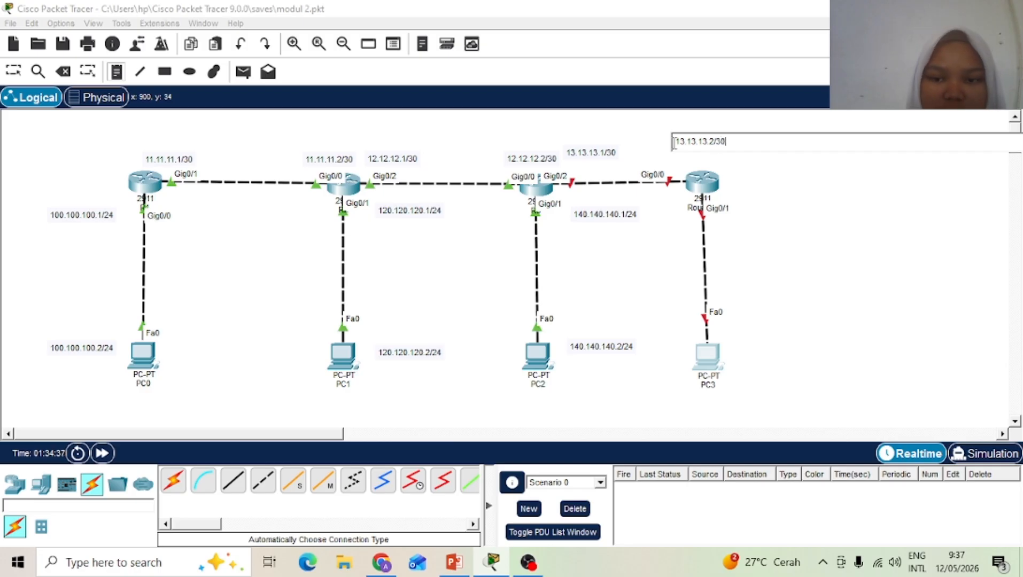
Step: Add a note reading 160.160.160.1/24 beside the new router's Gig0/1 port
left_click(747, 211)
type("16")
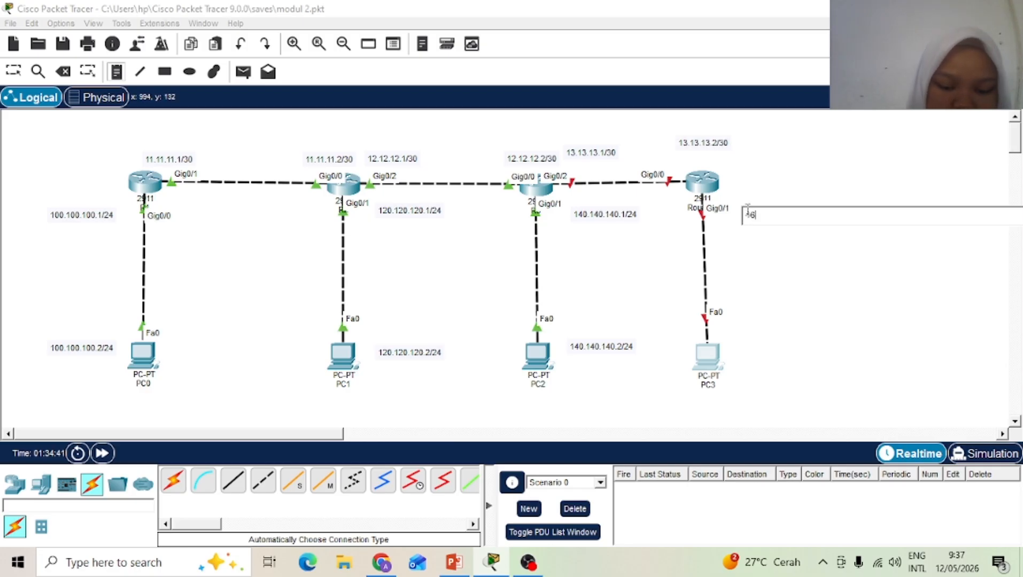
type("0.160.1")
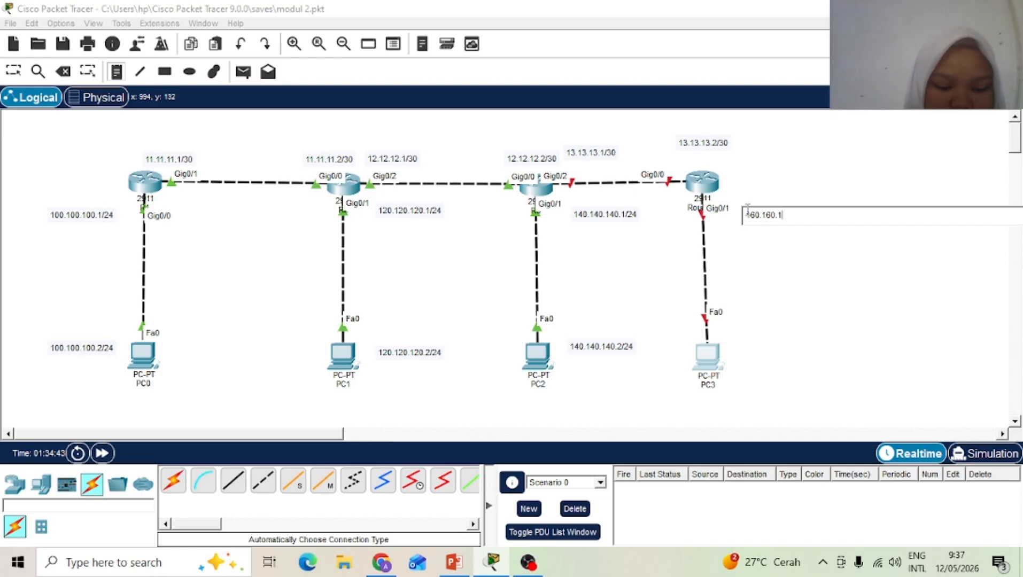
type("60.1/24")
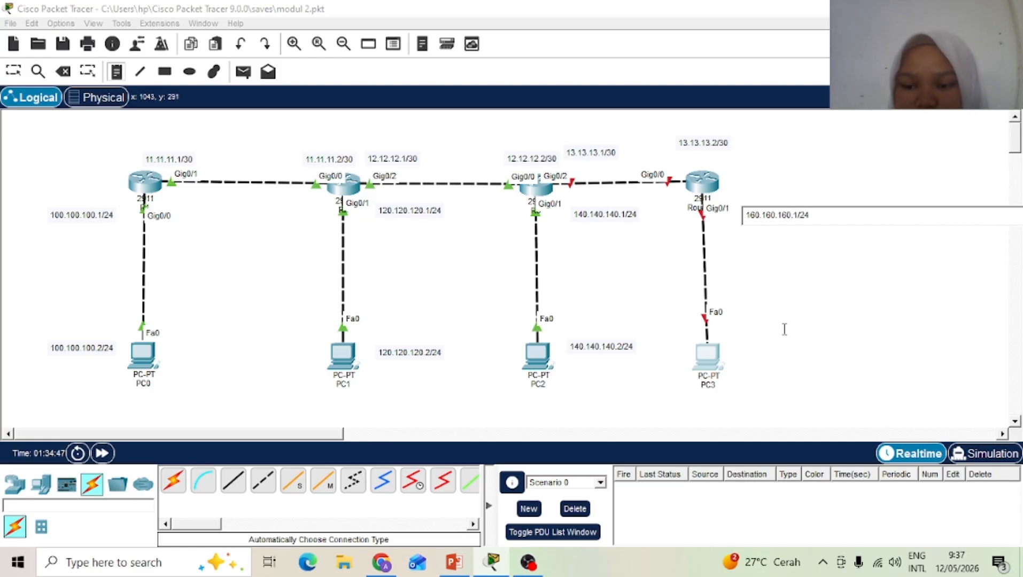
Step: Add a note reading 160.160.160.2/24 beside PC3
left_click(748, 340)
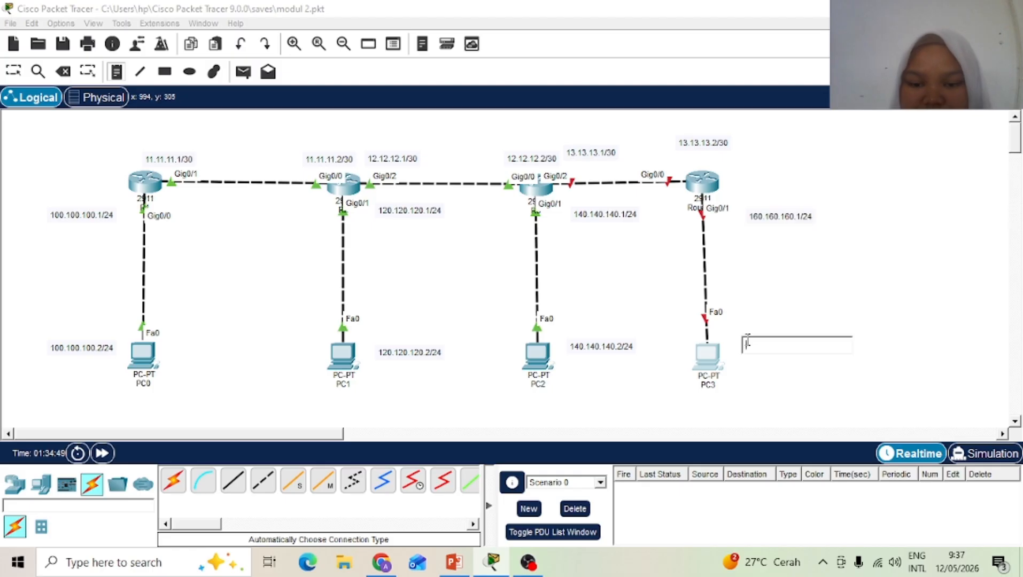
type("16")
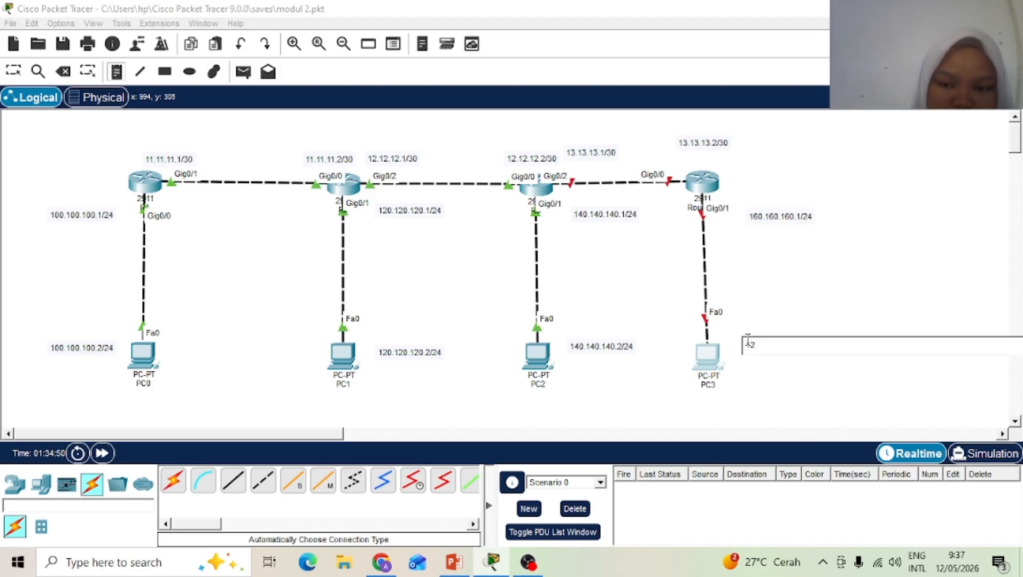
key("BackSpace")
type("60.160")
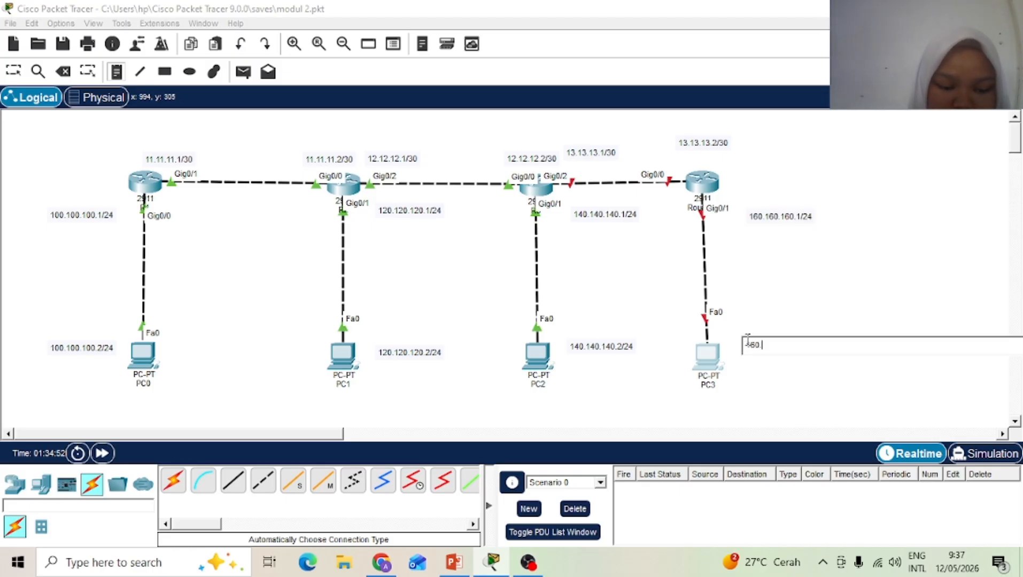
type(".160.2/24")
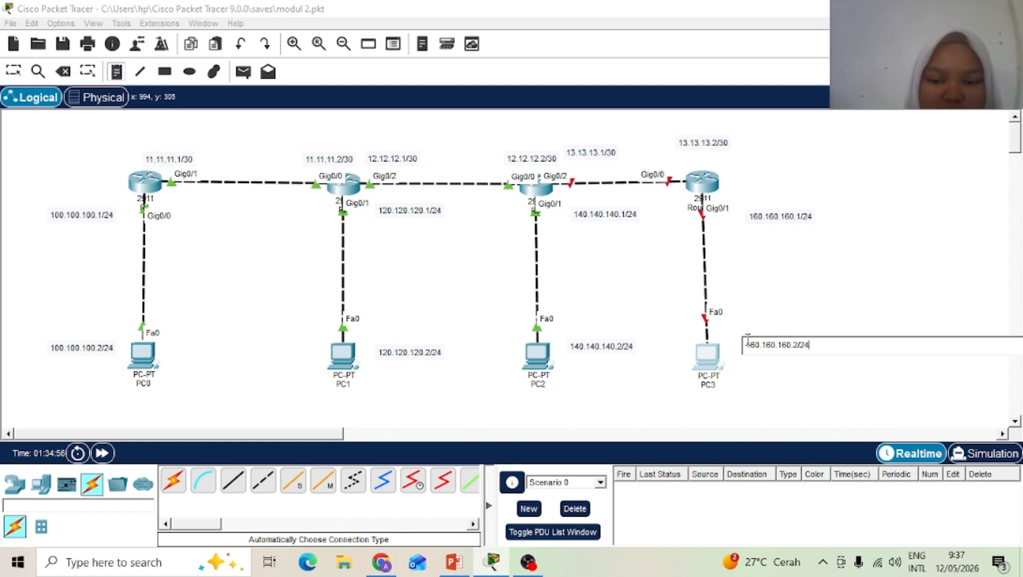
left_click(643, 360)
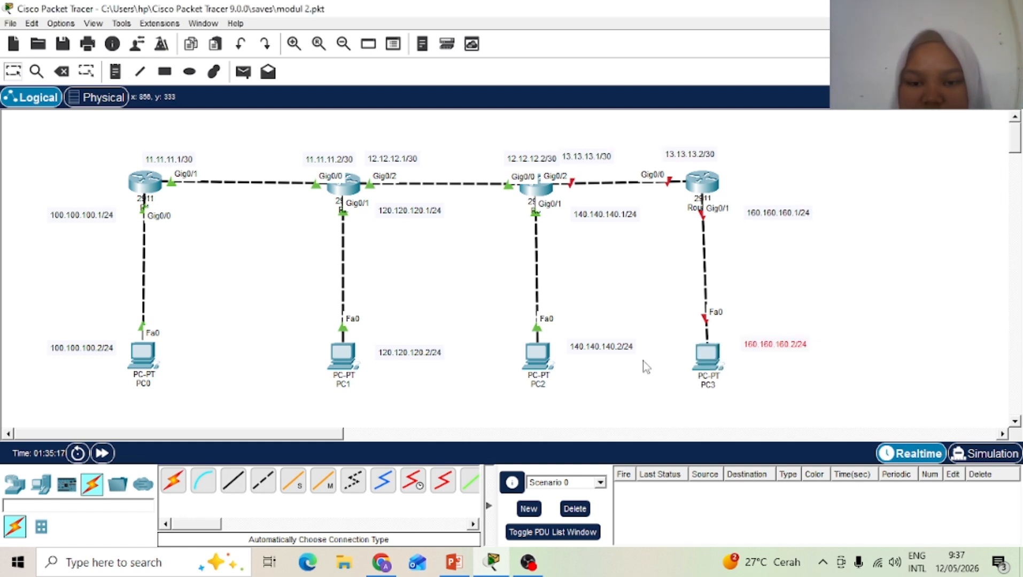
Step: Rename the new 2911 router as R4
left_click(705, 206)
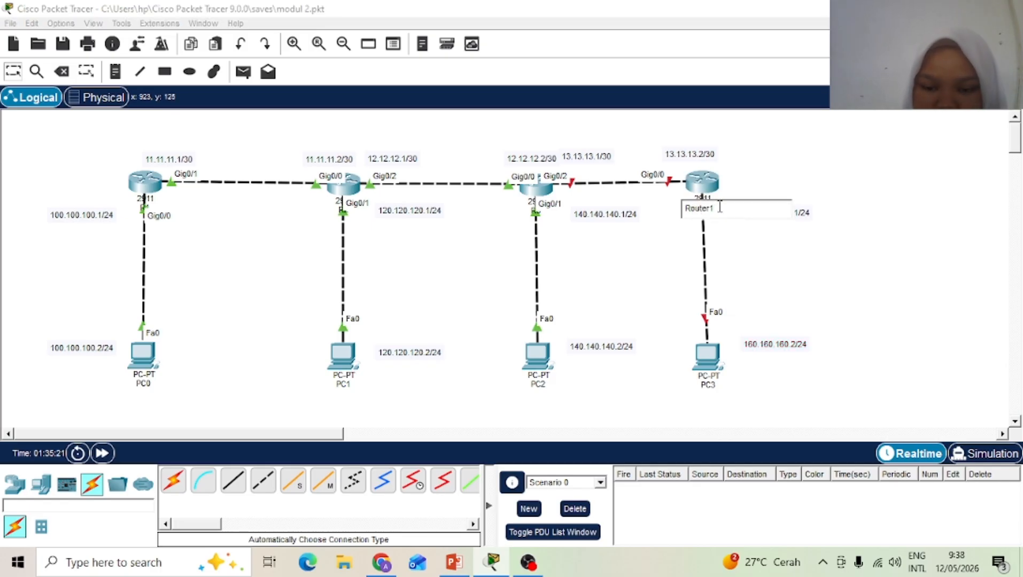
key("BackSpace")
key("BackSpace")
key("BackSpace")
key("BackSpace")
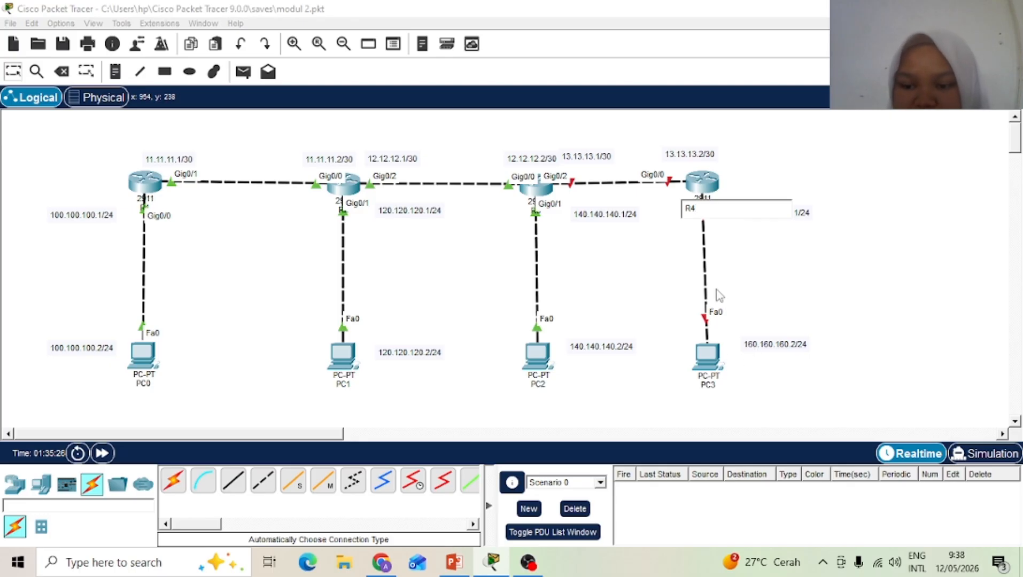
Step: Open R4's command line interface and decline the initial configuration dialog
left_click(700, 185)
left_click(700, 185)
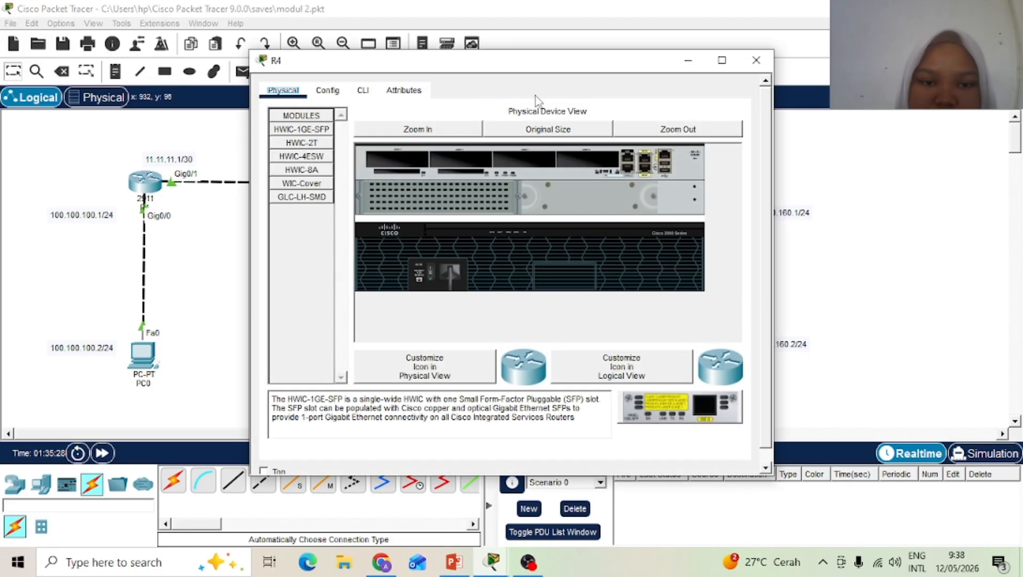
left_click(363, 89)
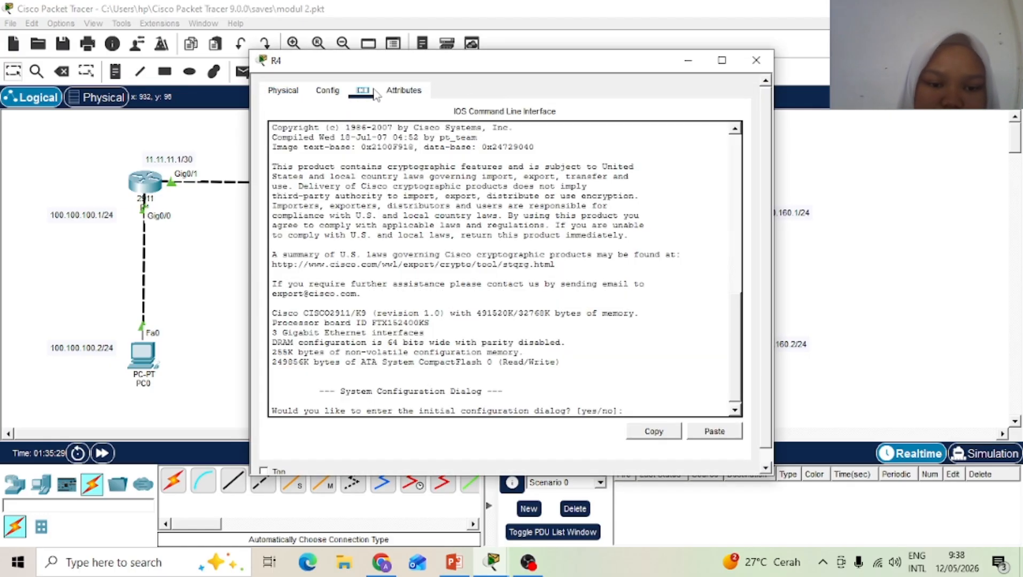
left_click(631, 410)
type("n")
key("Return")
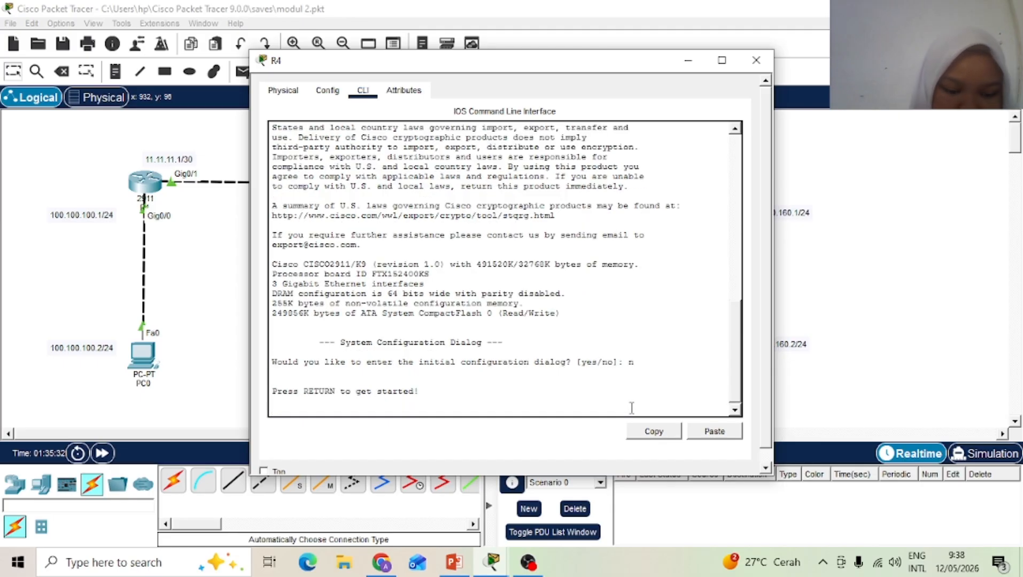
Step: Enter privileged mode and global configuration mode on R4 with en and conf t
key("Return")
type("er>en")
key("Return")
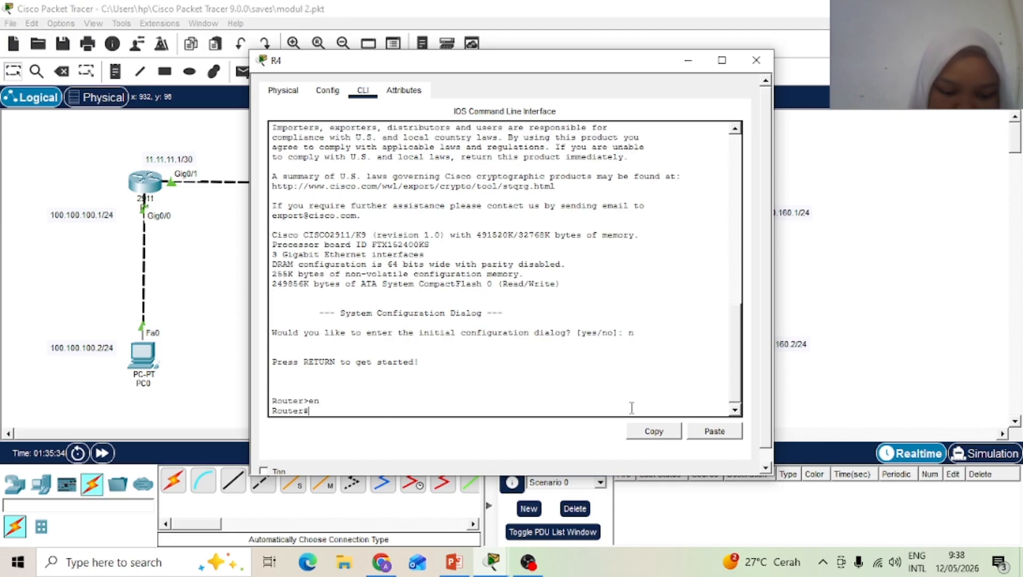
type("conf t")
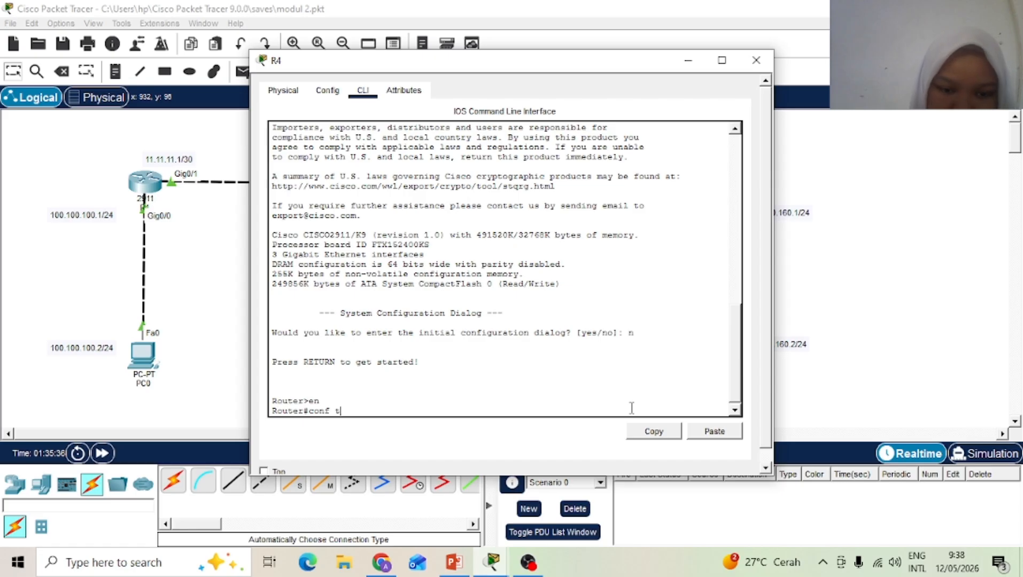
key("Return")
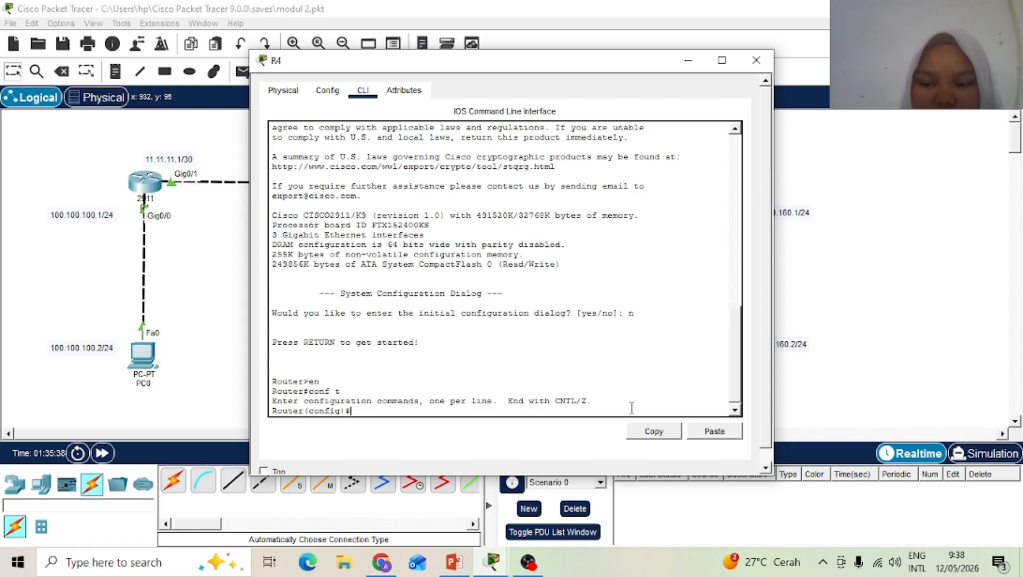
Step: Enter R4's interface g0/0 and enable it with no sh
type("int ")
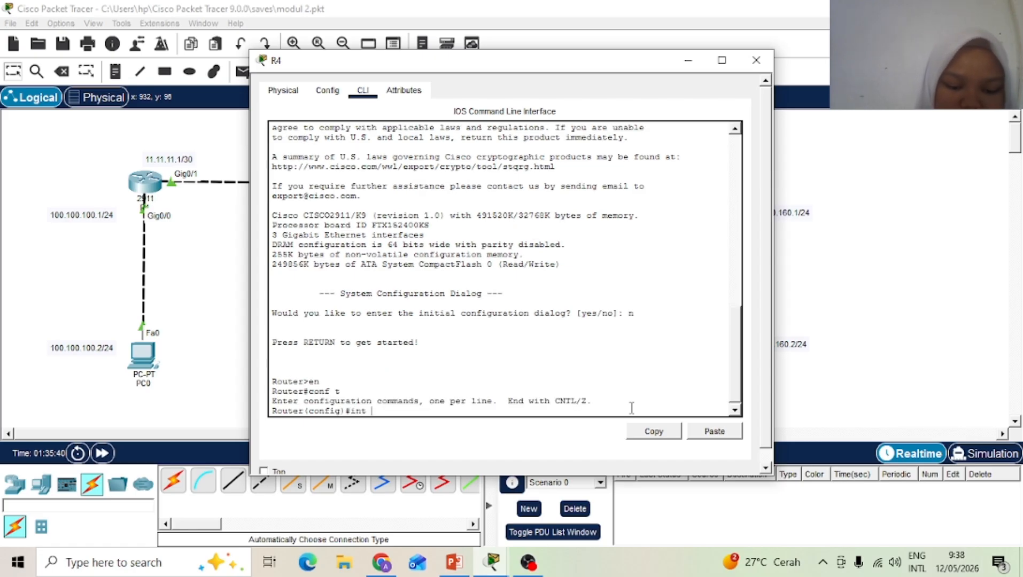
type("g0/0")
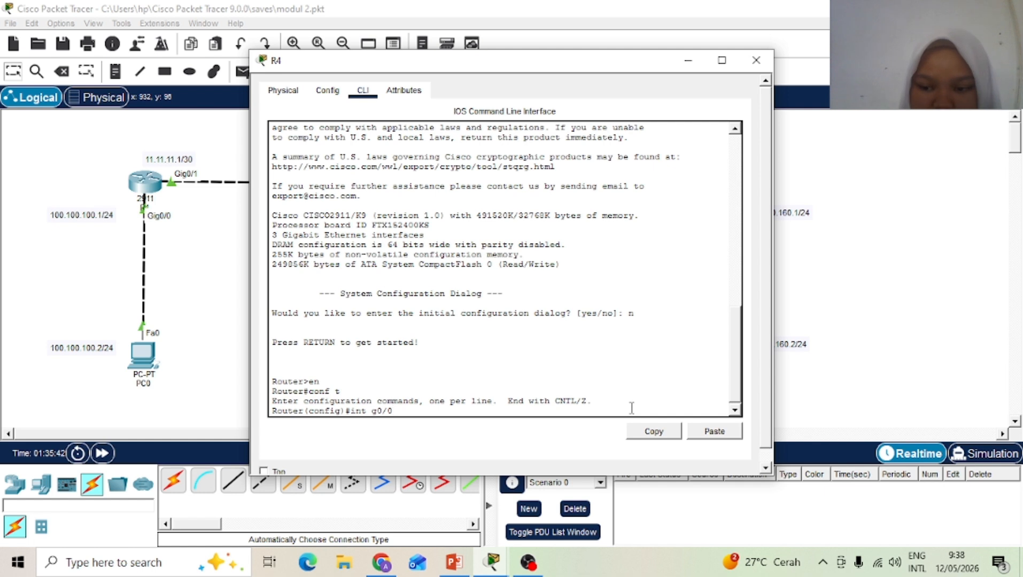
key("Return")
type("no sh")
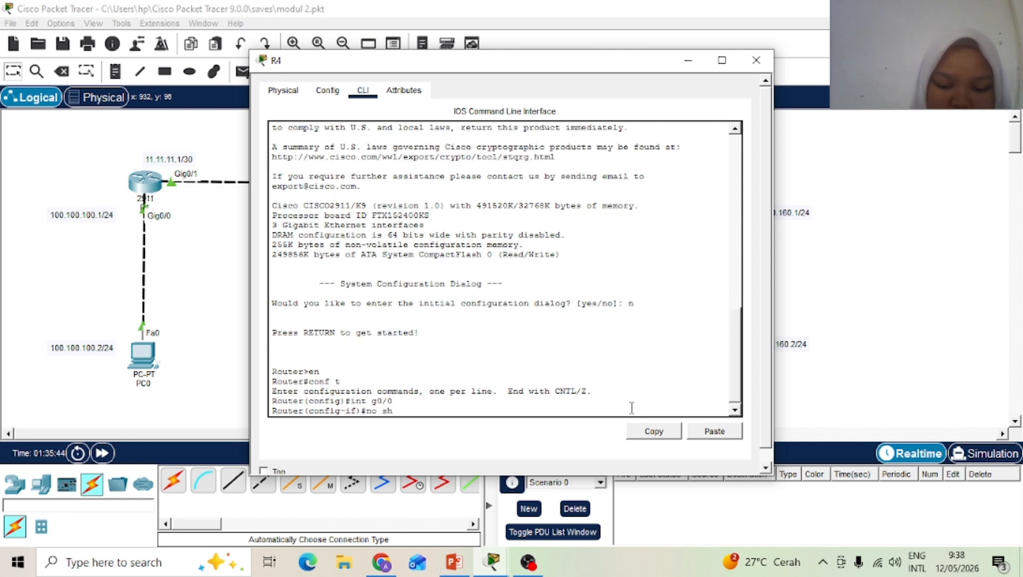
key("Return")
type("i")
key("Return")
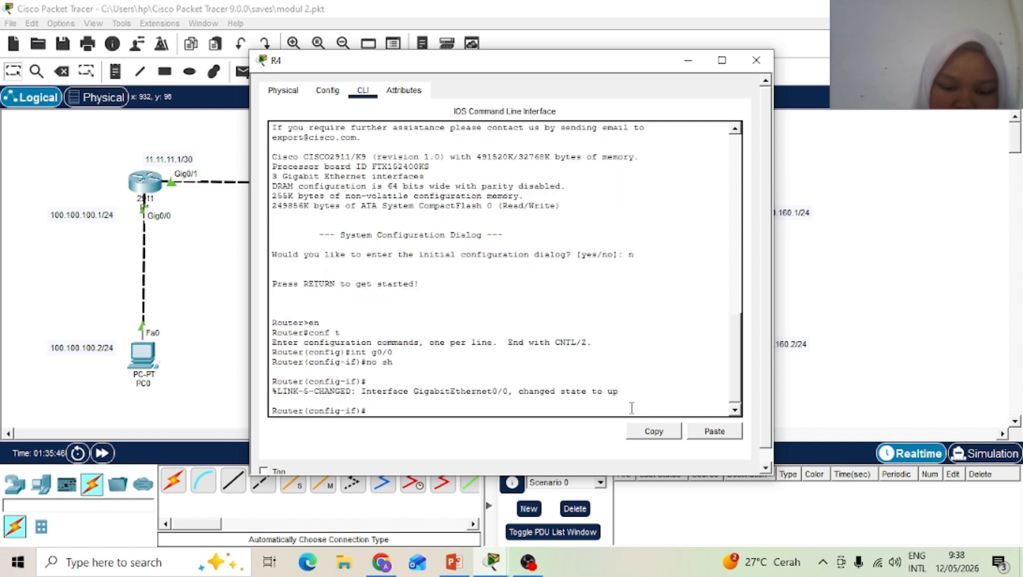
Step: Assign IP address 13.13.13.2 with mask 255.255.255.252 to R4's g0/0 interface
type("ip addre")
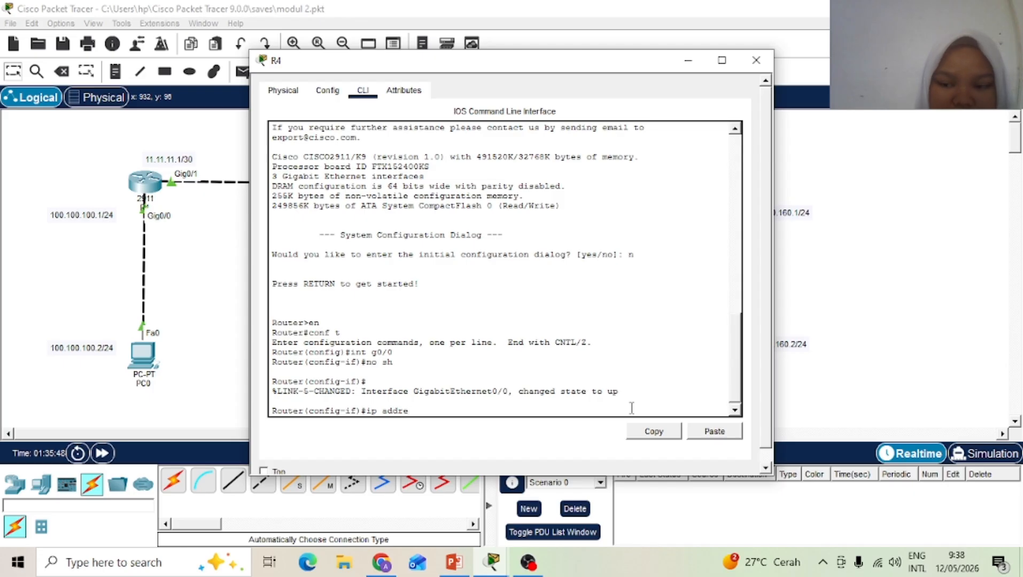
type("ss 13")
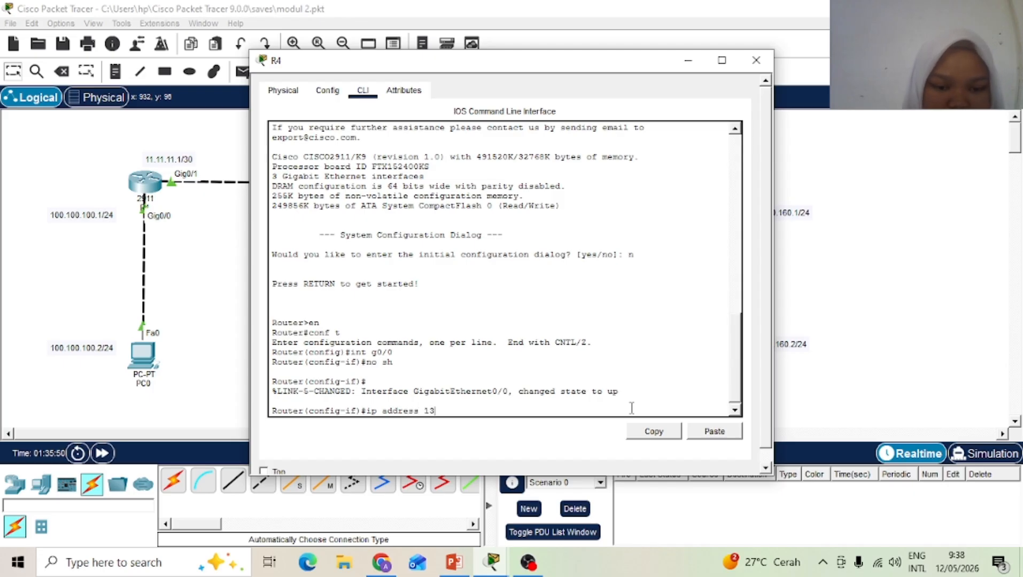
type(".13.1")
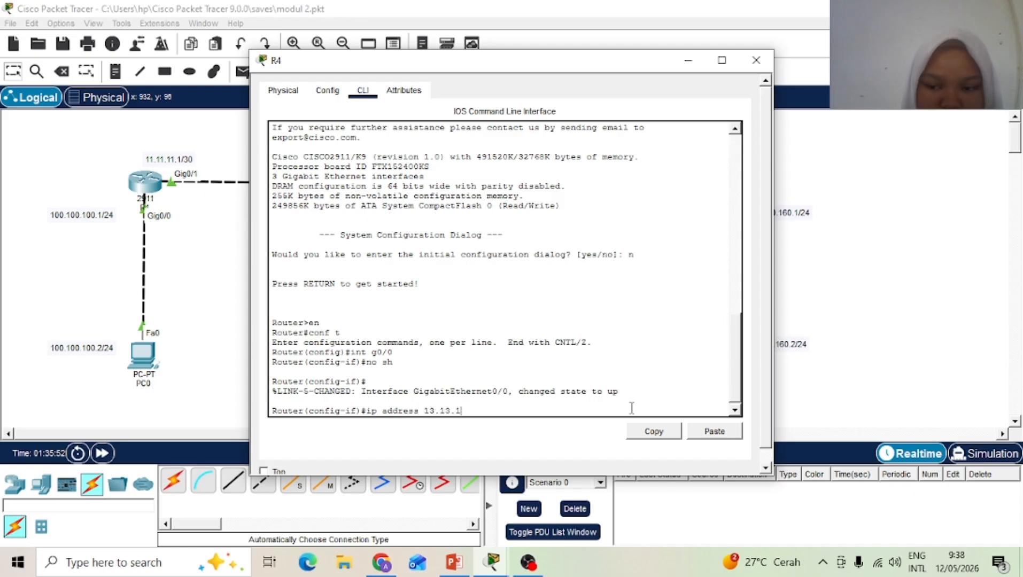
type("3.2")
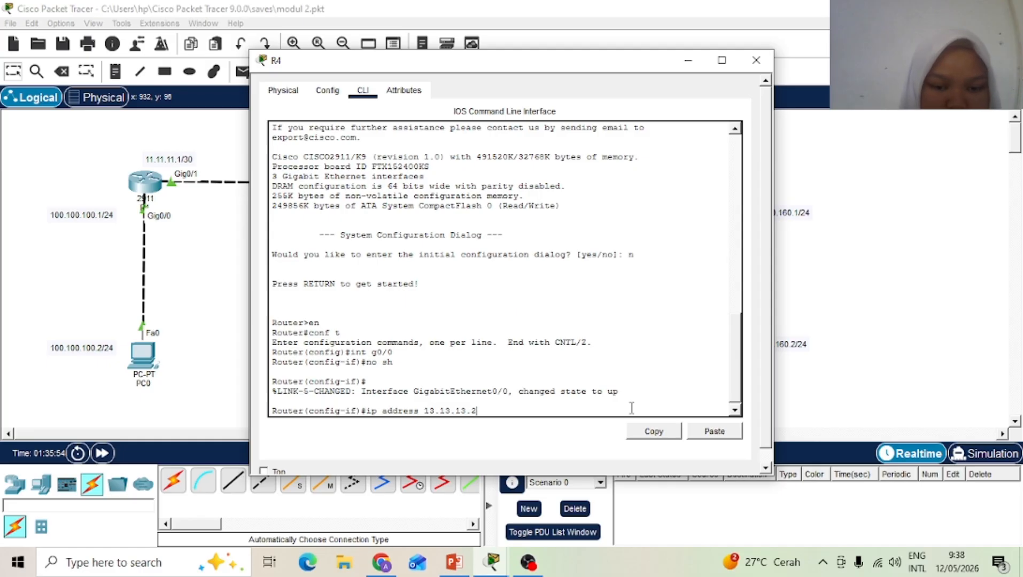
type(" 255")
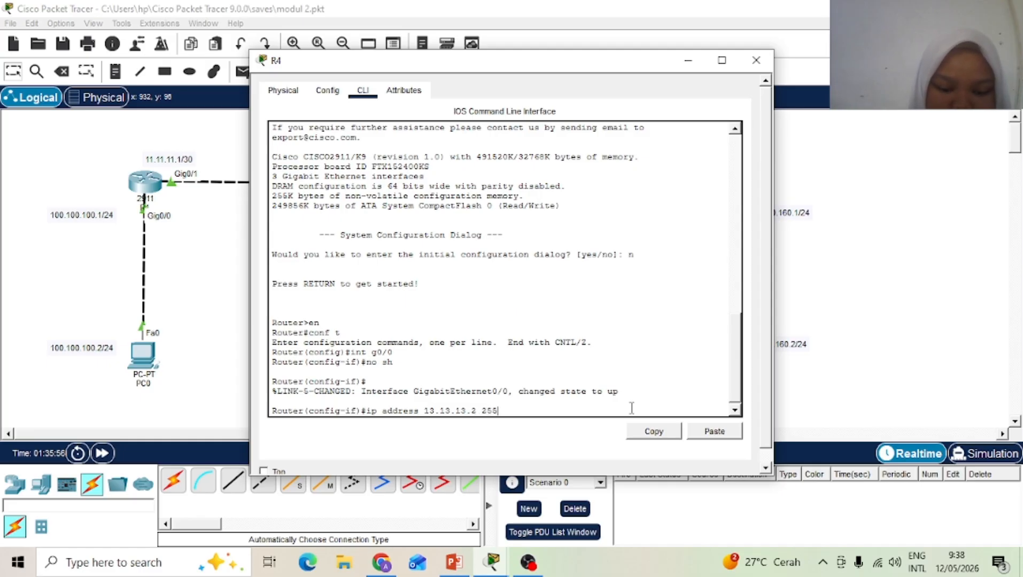
type(".255.255.252")
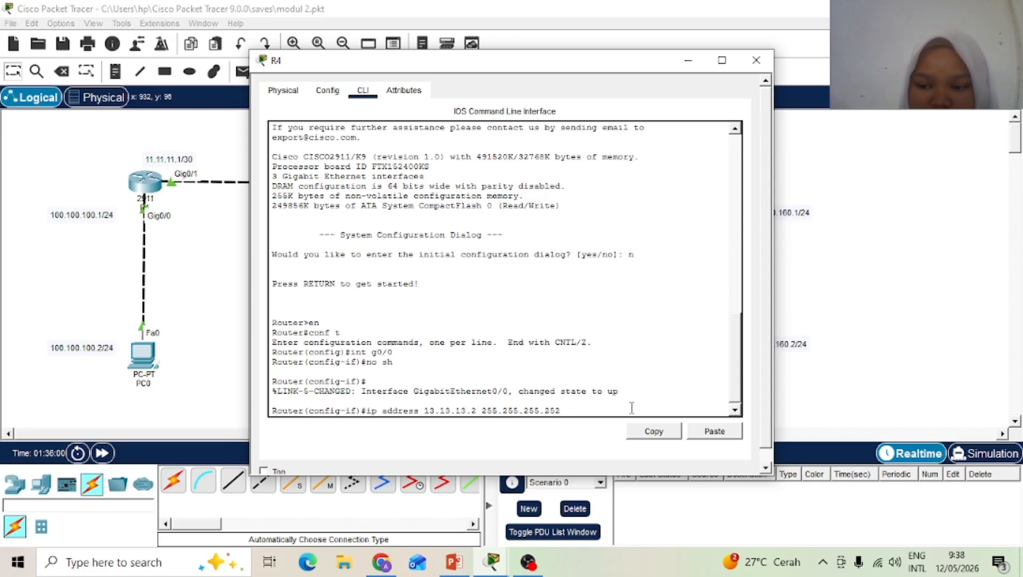
key("Return")
Step: Switch to R4's interface g0/1 and enable it with no sh
type("in")
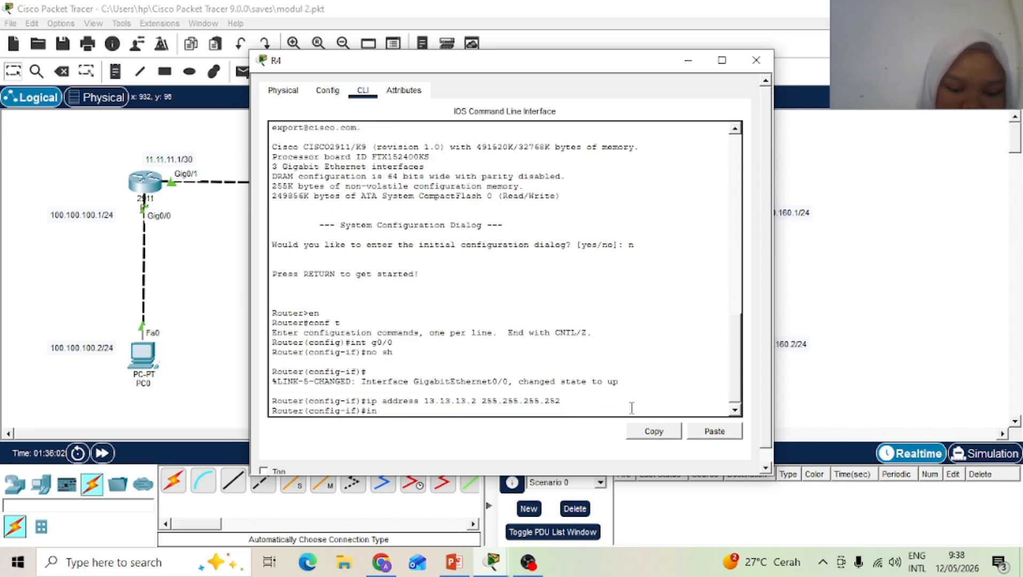
type("t g0/1")
key("Return")
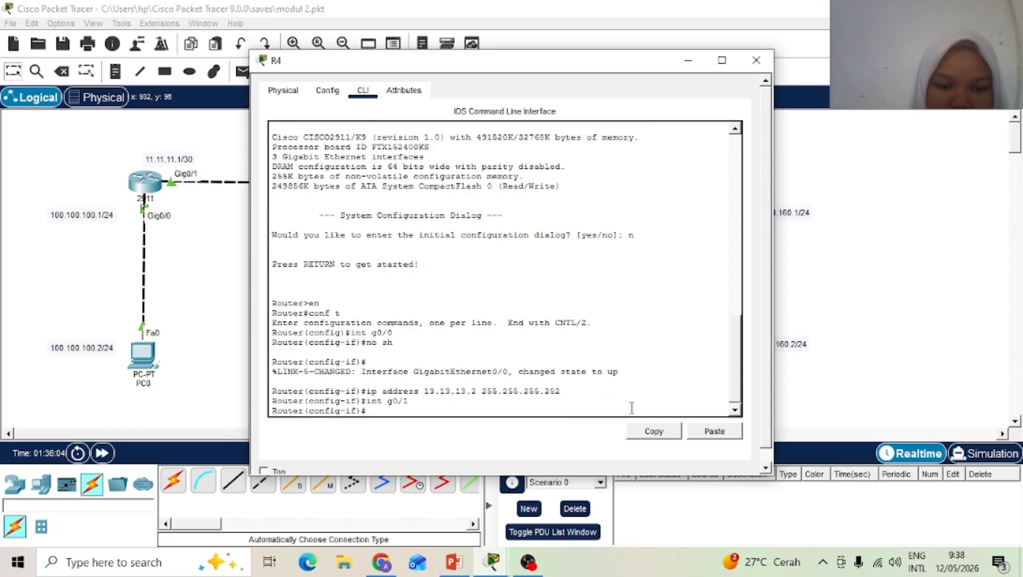
type("no sh")
key("Return")
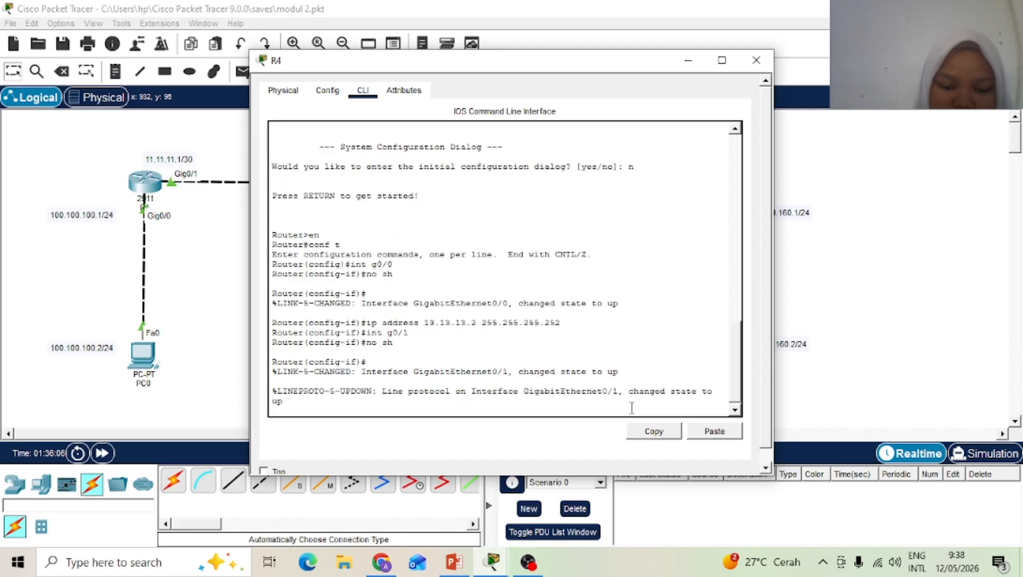
Step: Assign IP address 160.160.160.1 with mask 255.255.255.0 to R4's g0/1 interface and close R4's window
type("ip address")
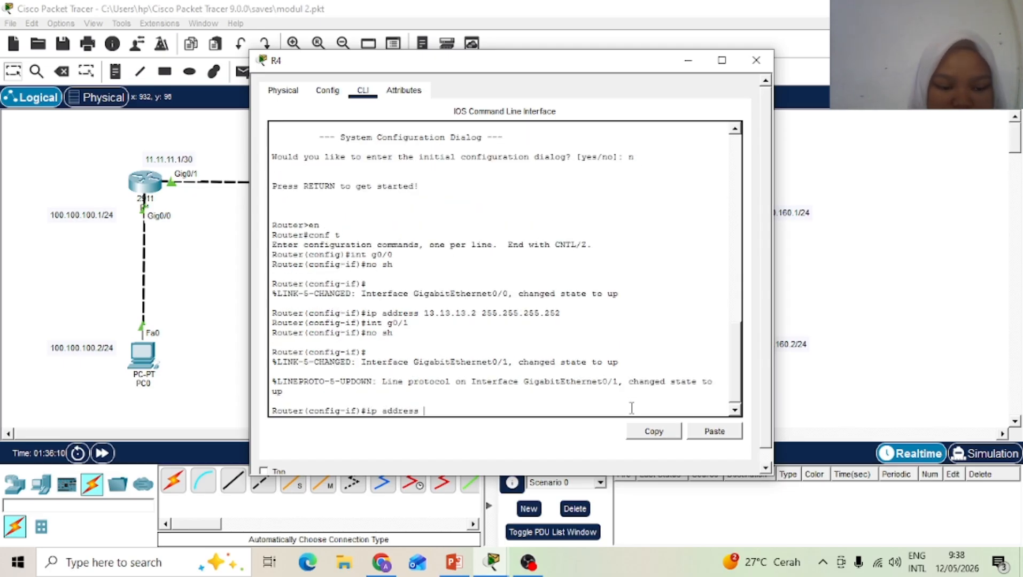
type(" 160.1")
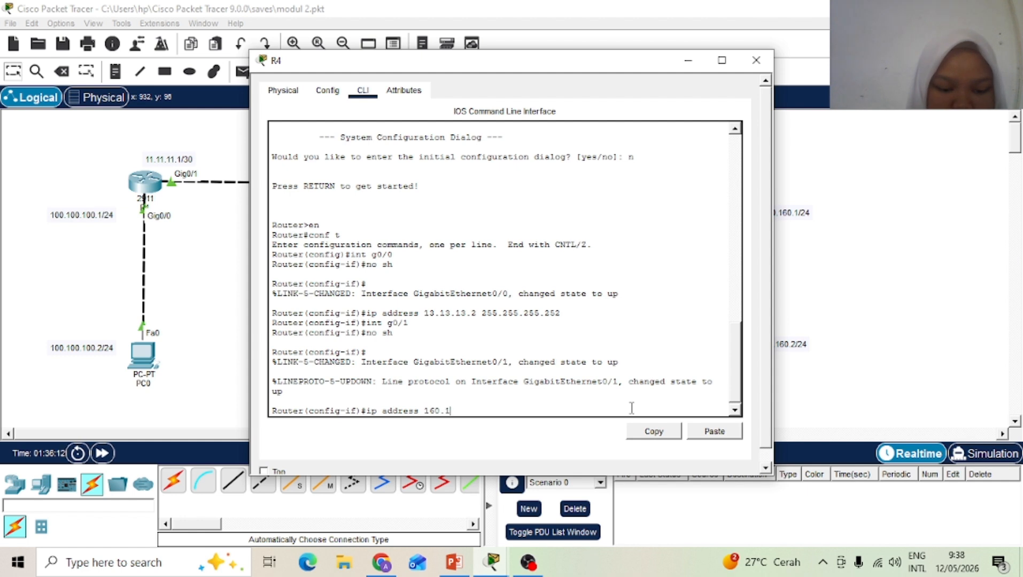
type("60.160")
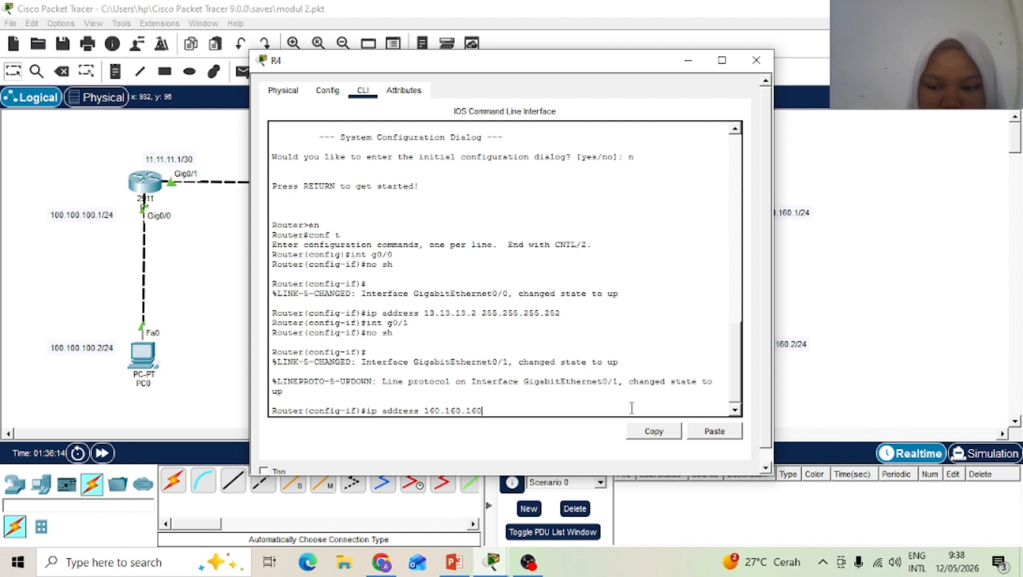
type(".1 255")
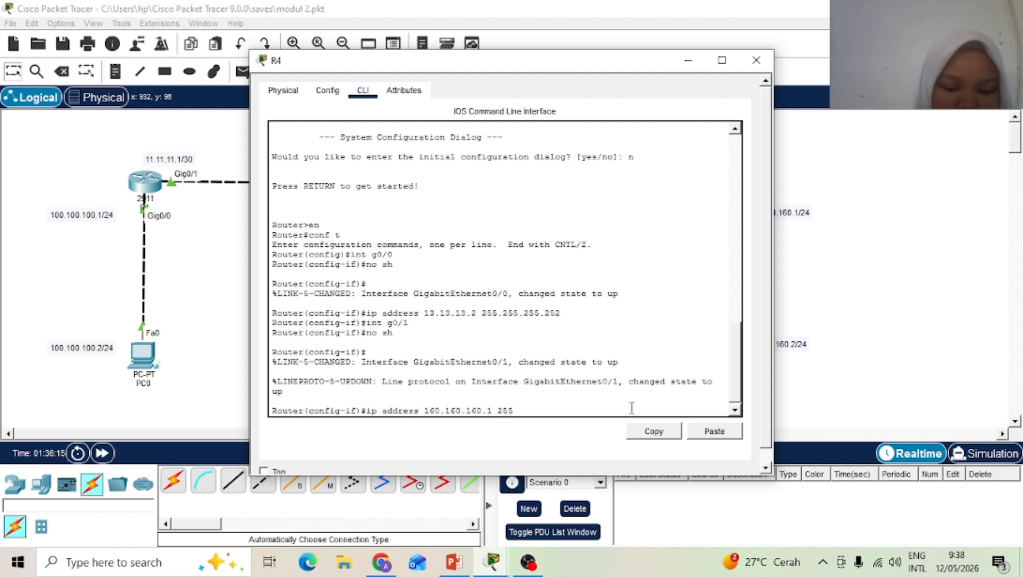
type(".255.2")
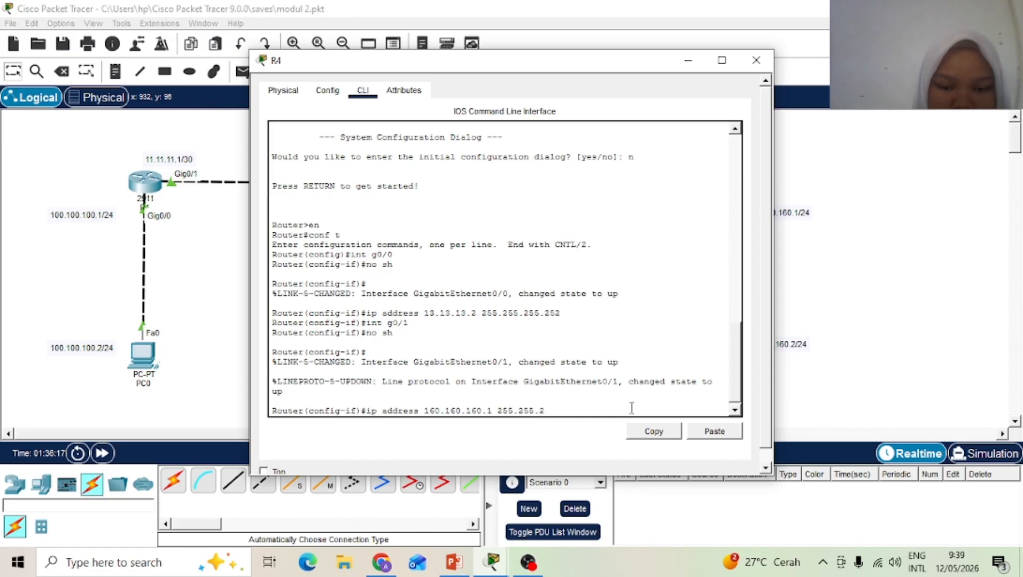
type("55.0")
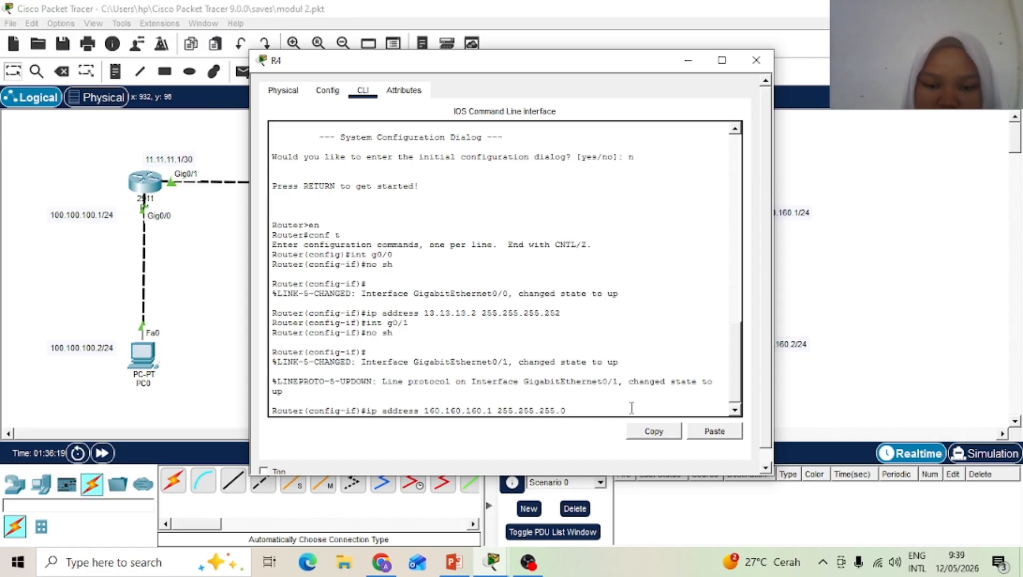
key("Return")
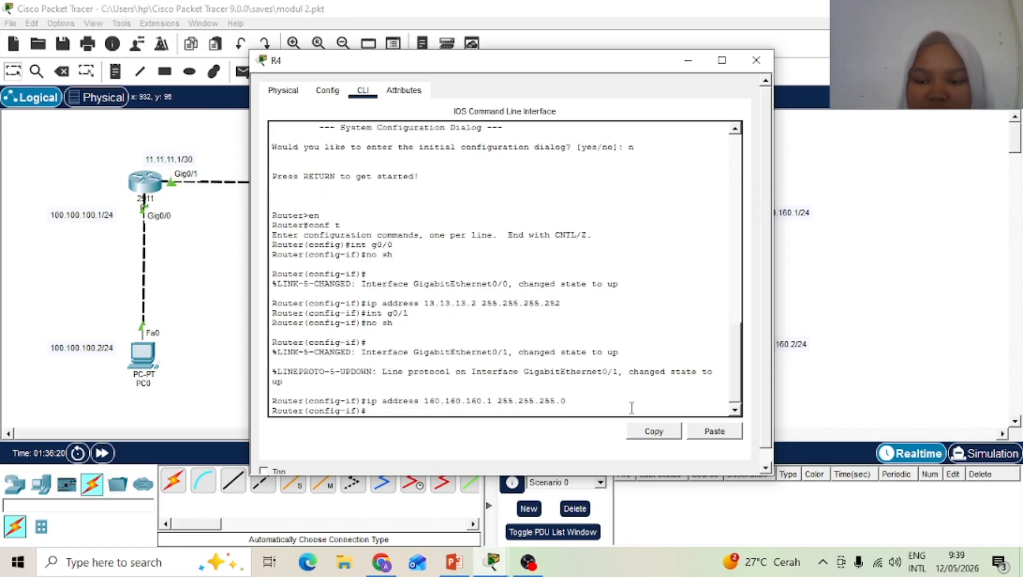
left_click(756, 60)
Step: Open R3's command line and enter global configuration mode with en and conf t
left_click(533, 189)
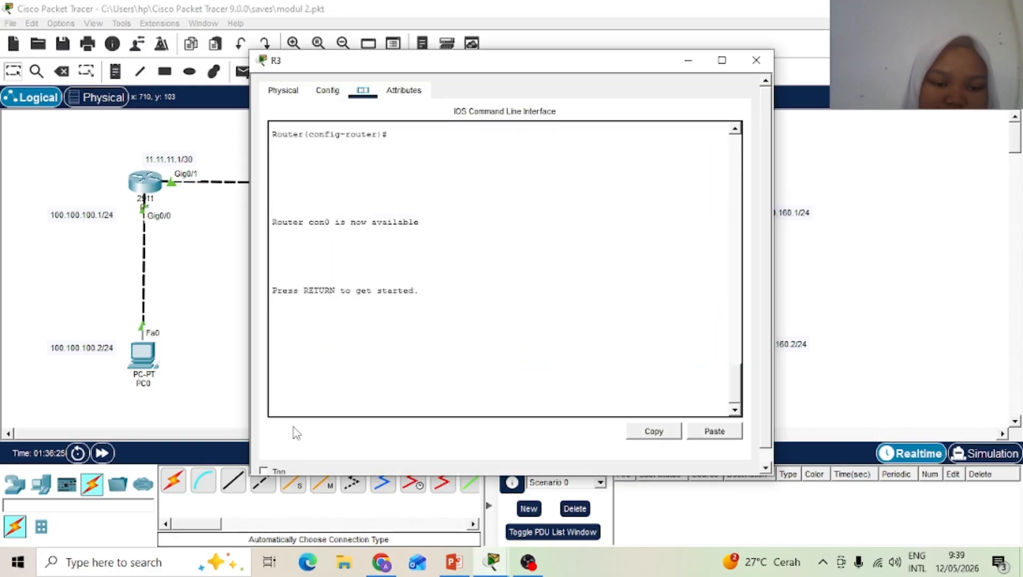
key("Return")
type("en")
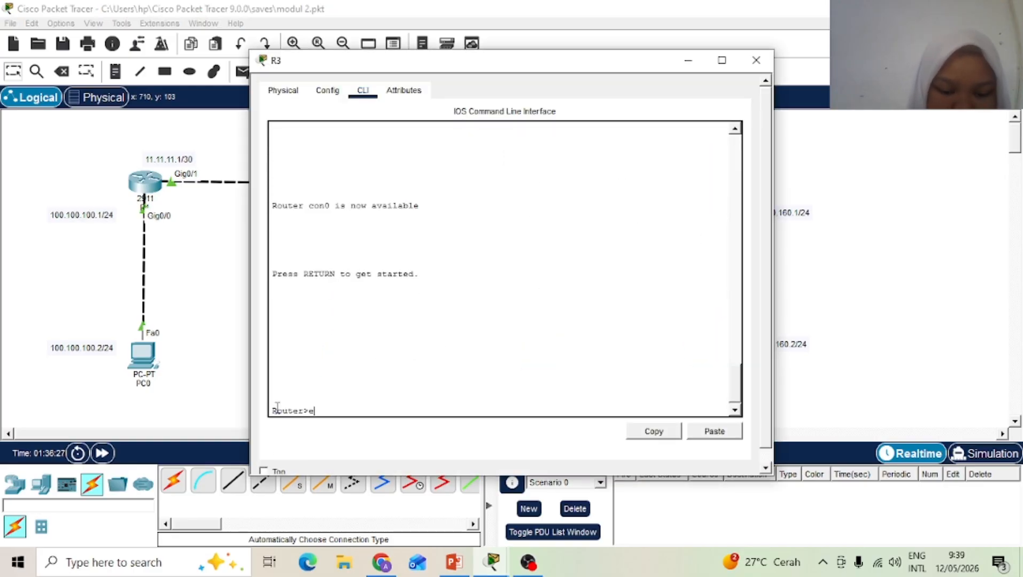
key("Return")
type("conf")
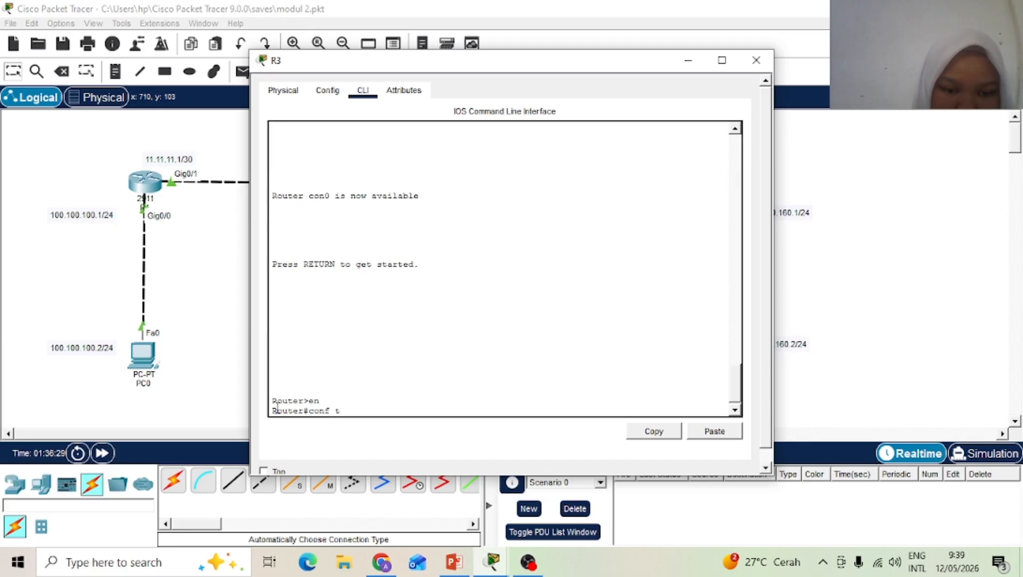
type(" t")
key("Return")
Step: Enter R3's interface g0/2 and enable it with no sh
type("i")
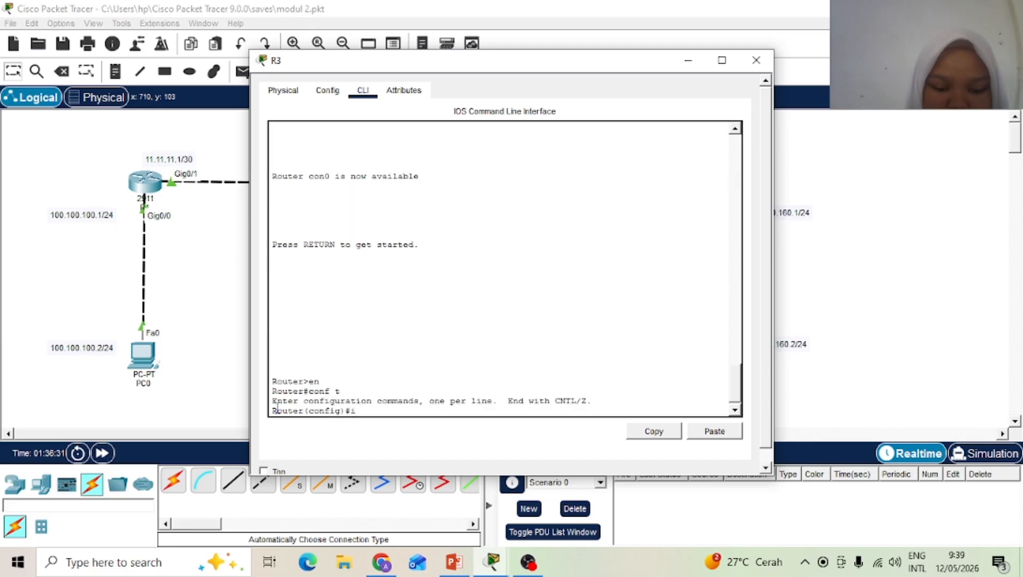
type("nt g0/2")
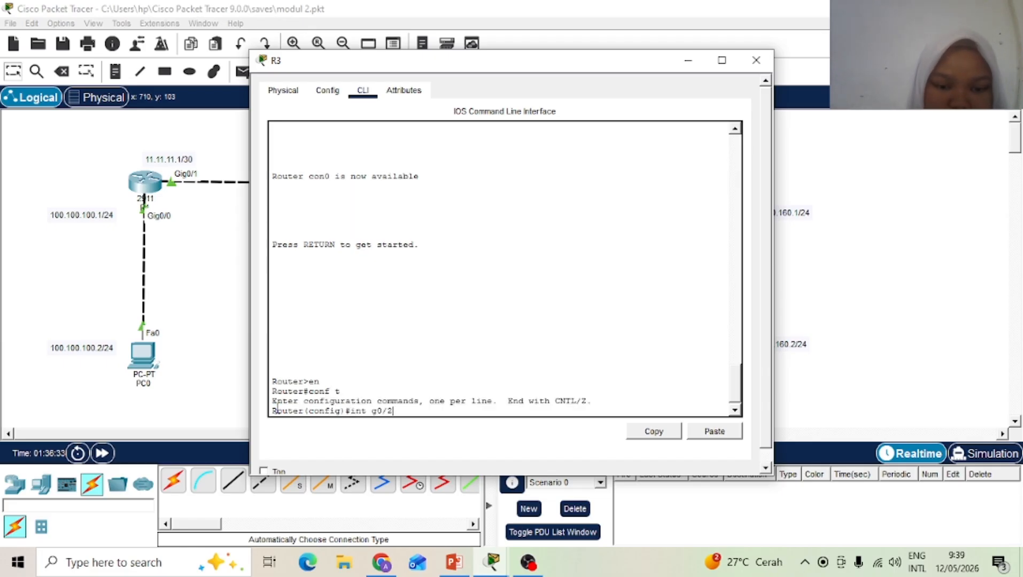
key("Return")
type("no sh")
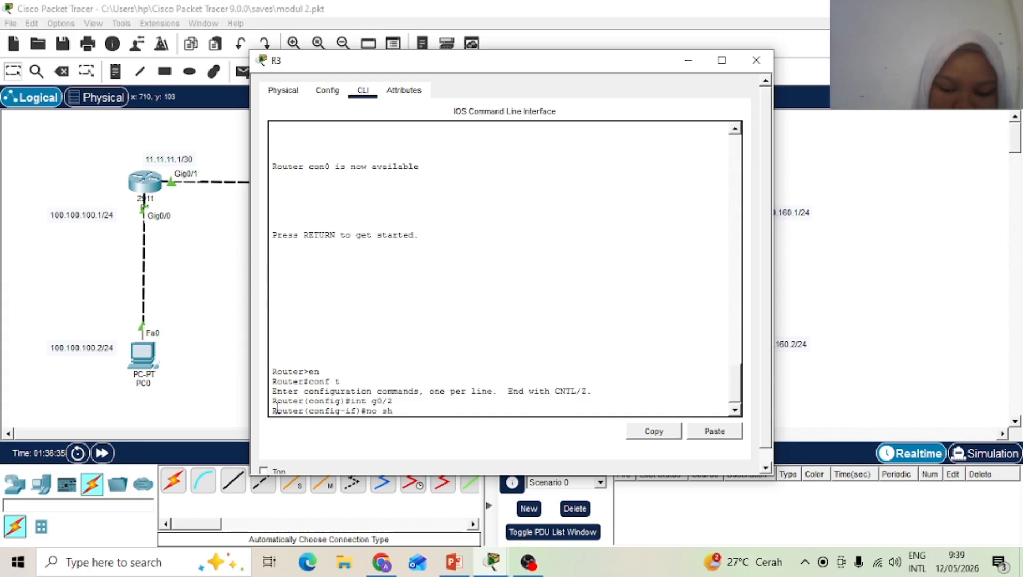
key("Return")
Step: Assign IP address 13.13.13.1 with mask 255.255.255.252 to R3's g0/2 interface and close R3's window
type("ip")
key("Return")
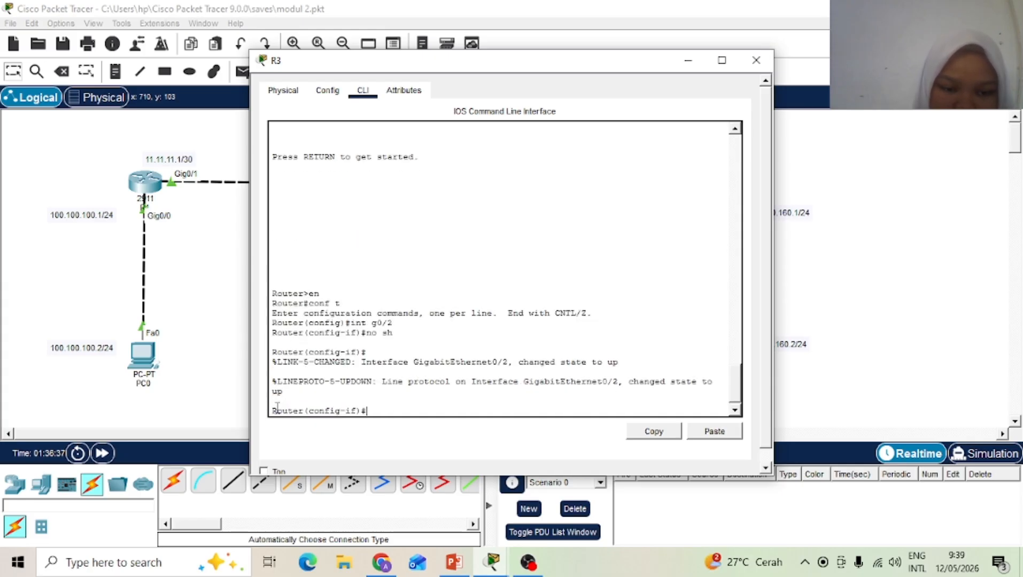
type("ip addr")
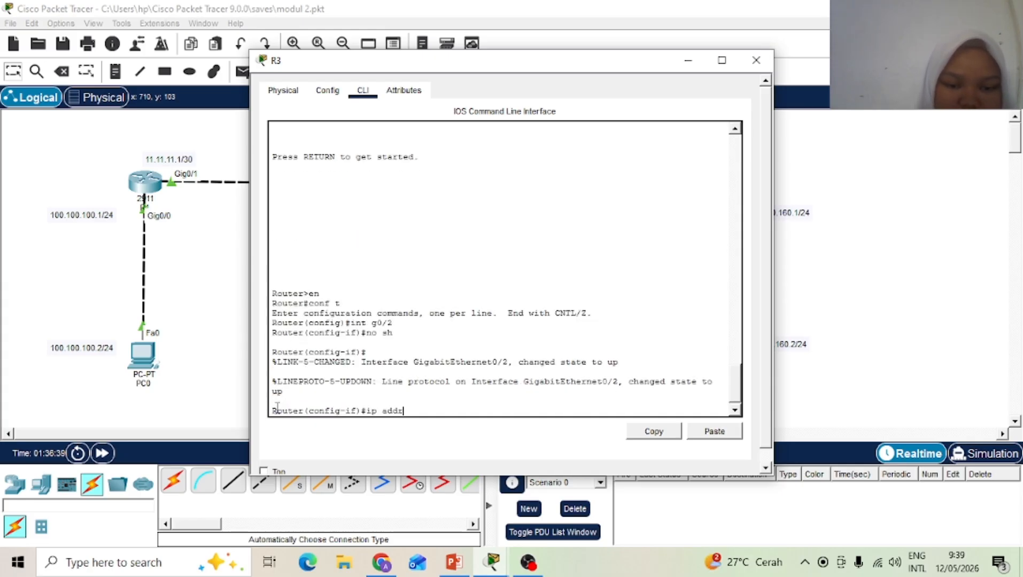
type("ess 13")
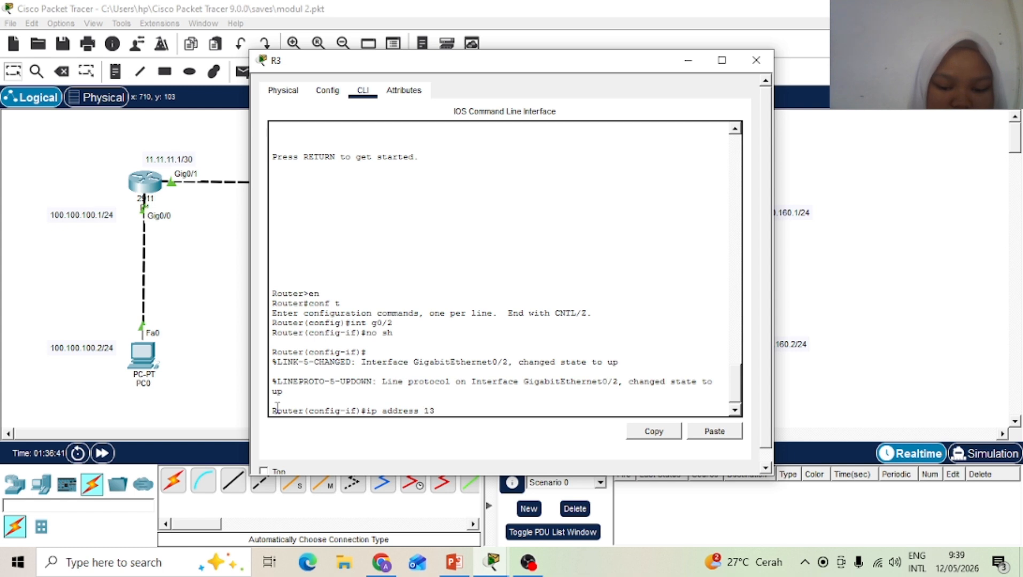
type(".13.13")
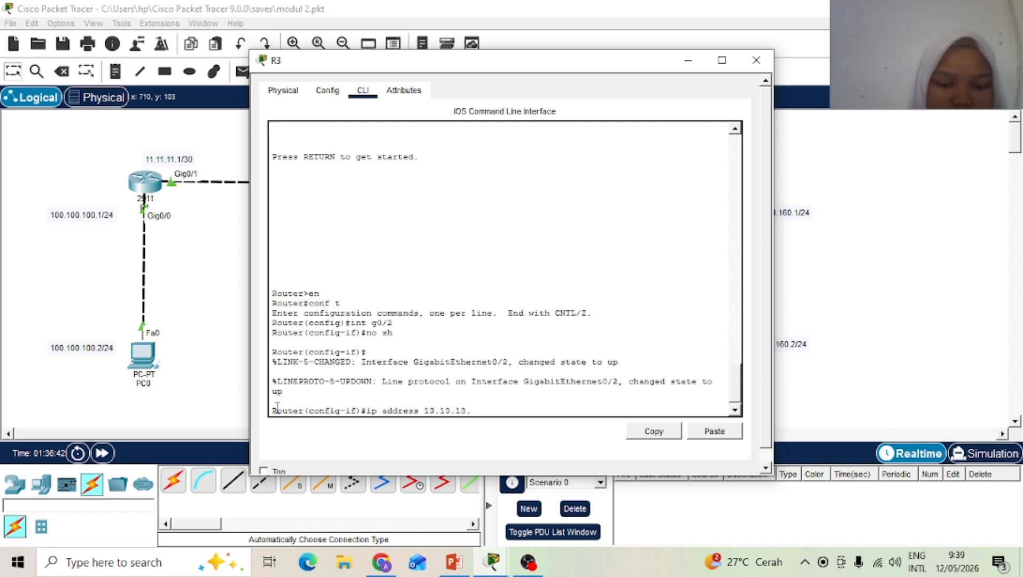
type(".1 255.25")
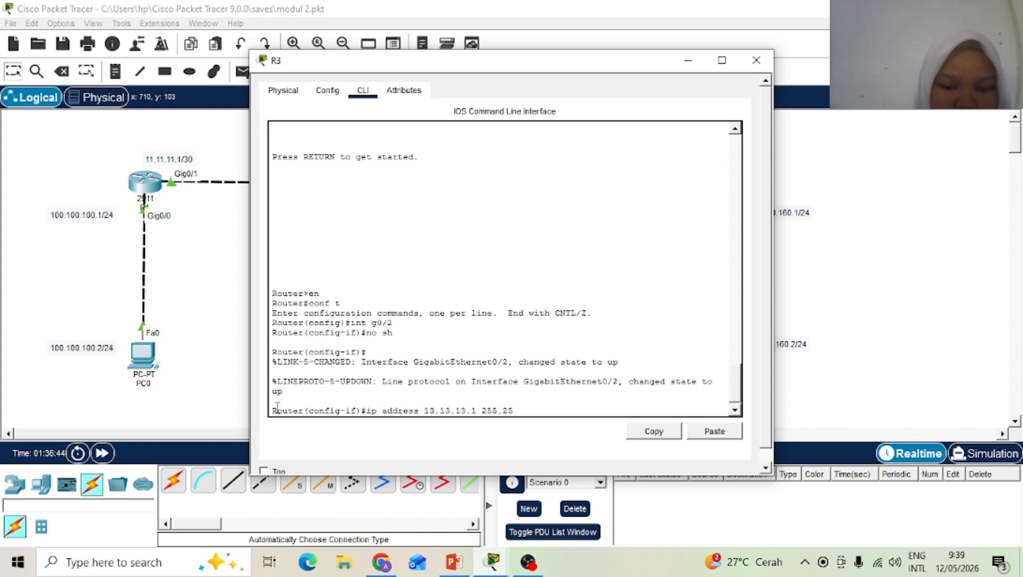
type("5.255.252")
key("Return")
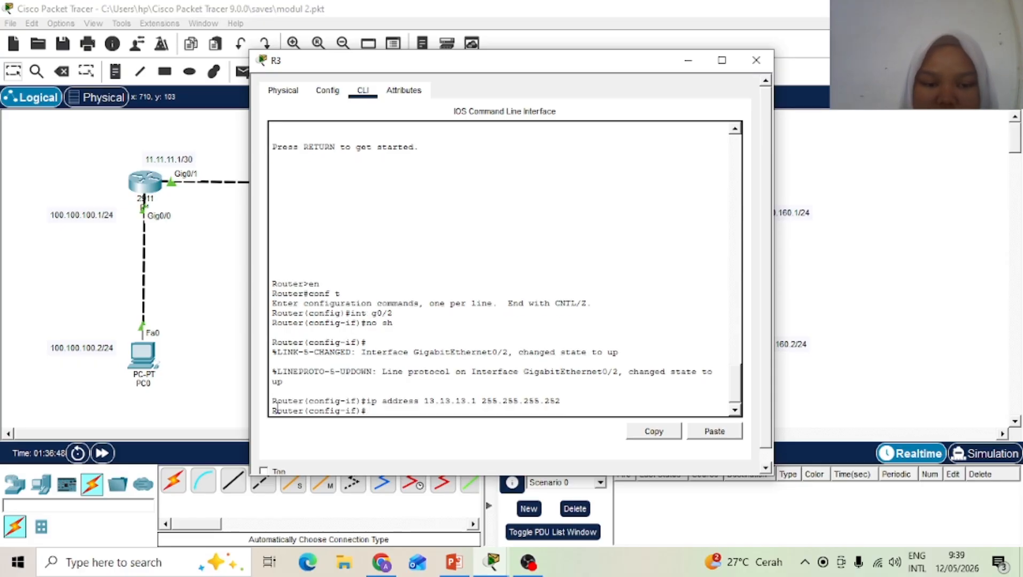
left_click(755, 60)
Step: Set PC3's static IPv4 address to 160.160.160.2 with subnet mask 255.255.255.0 in its IP configuration
left_click(711, 356)
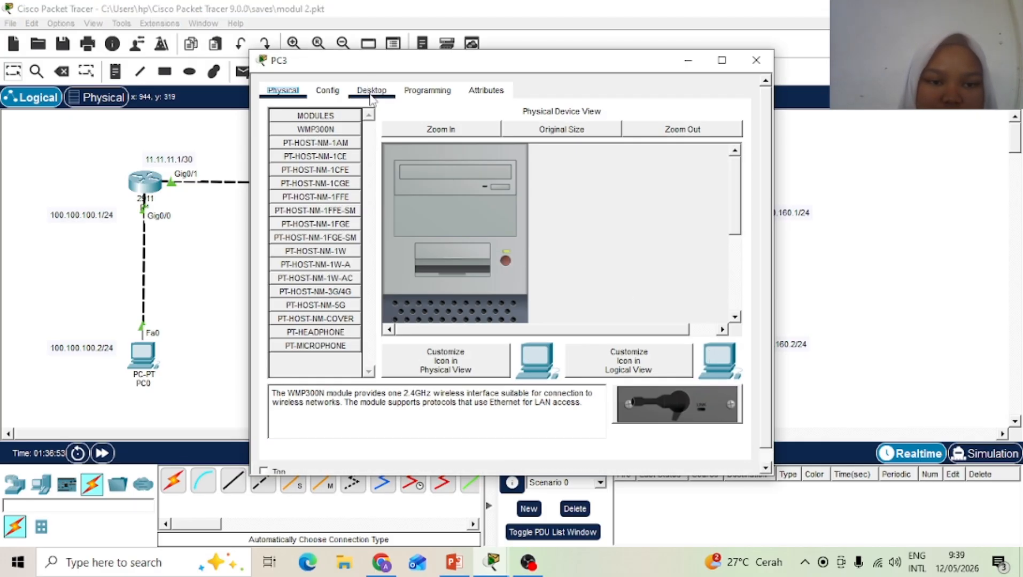
left_click(371, 95)
left_click(323, 142)
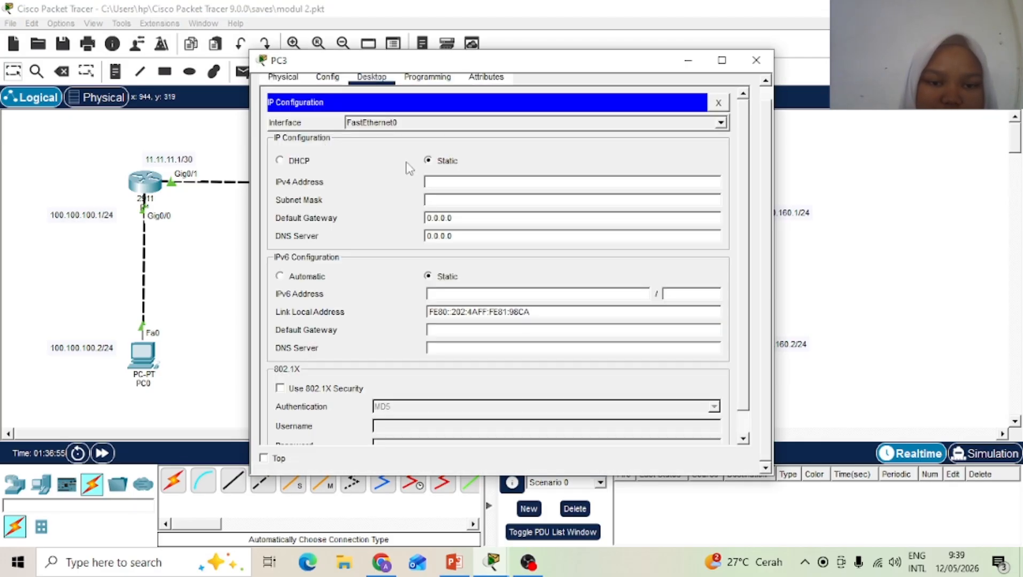
left_click(431, 178)
type("1")
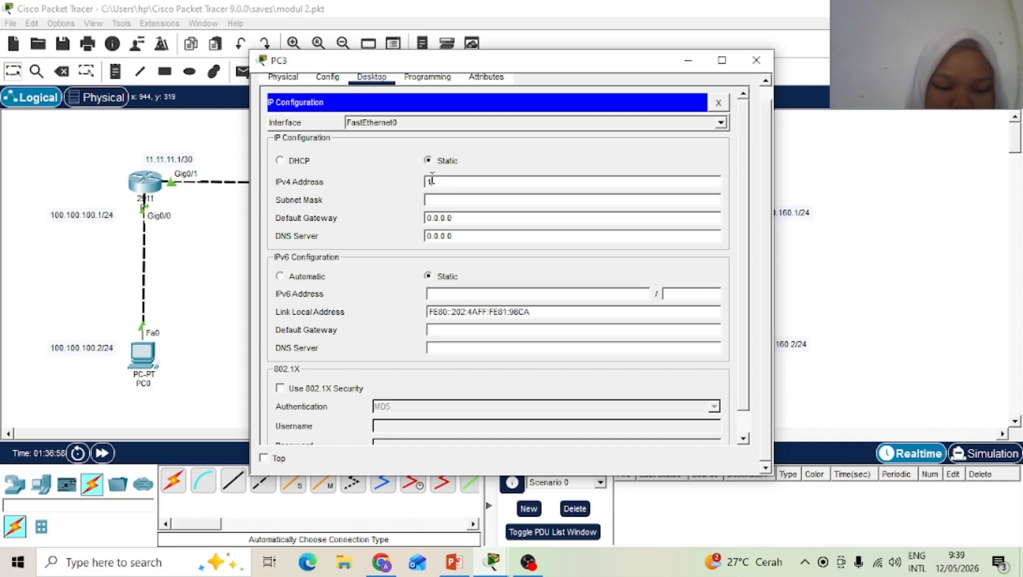
type("60.160.1")
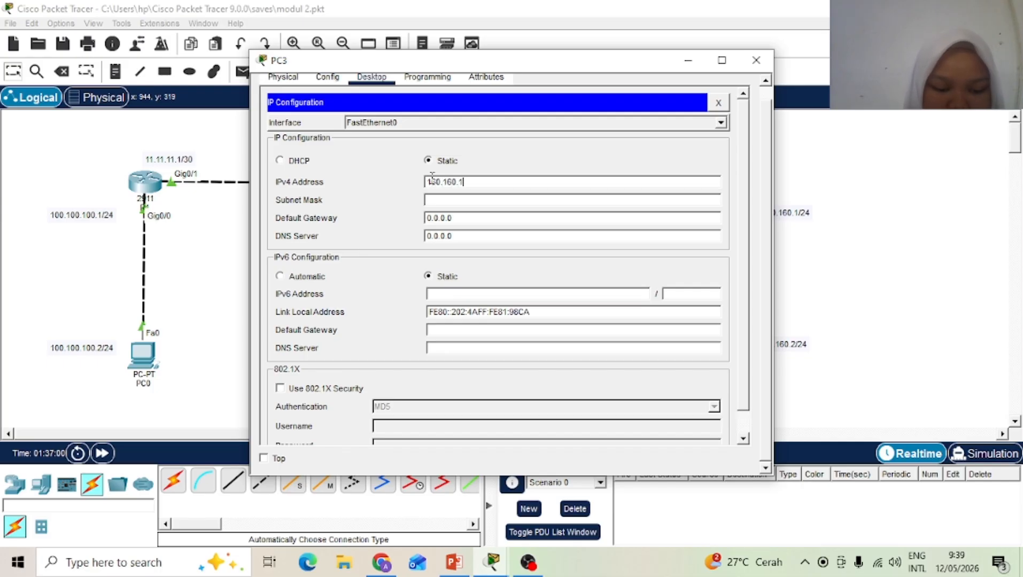
type("60.2")
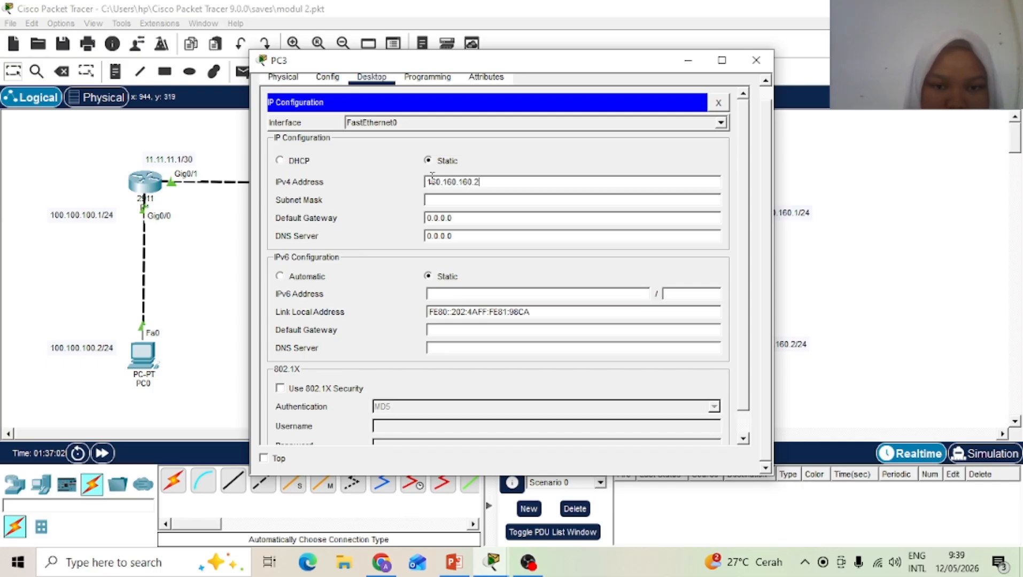
left_click(491, 200)
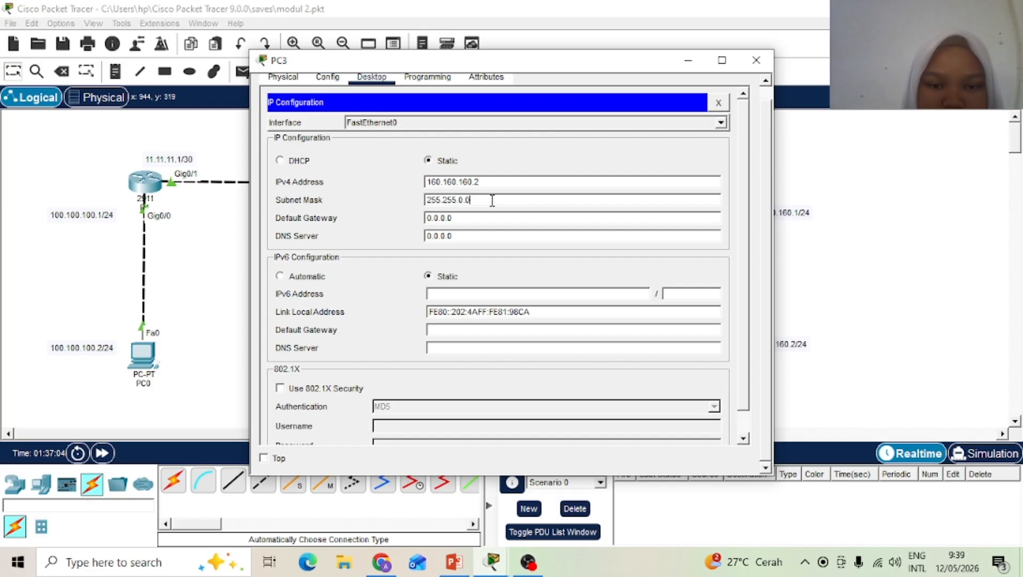
key("BackSpace")
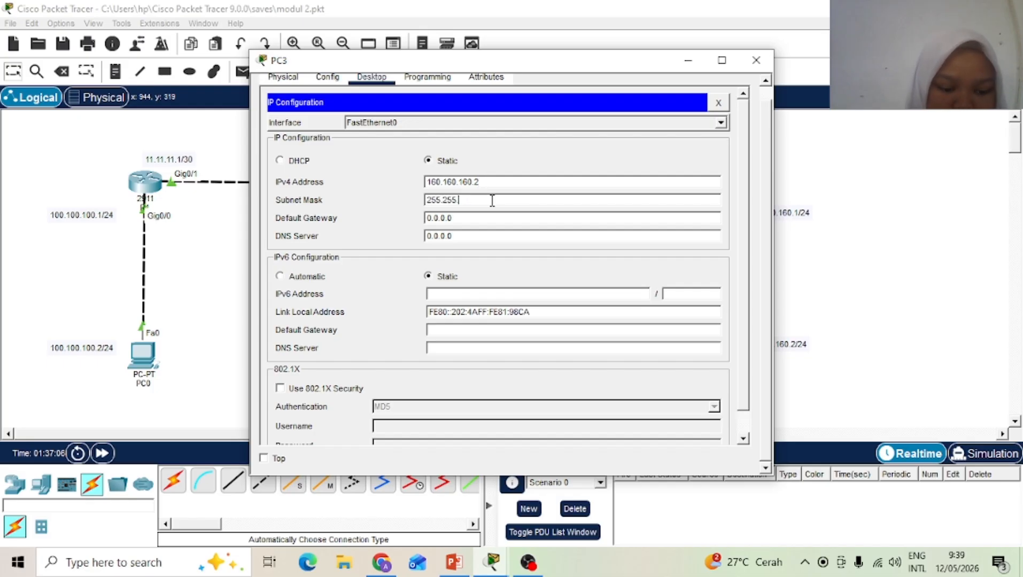
type("255.0")
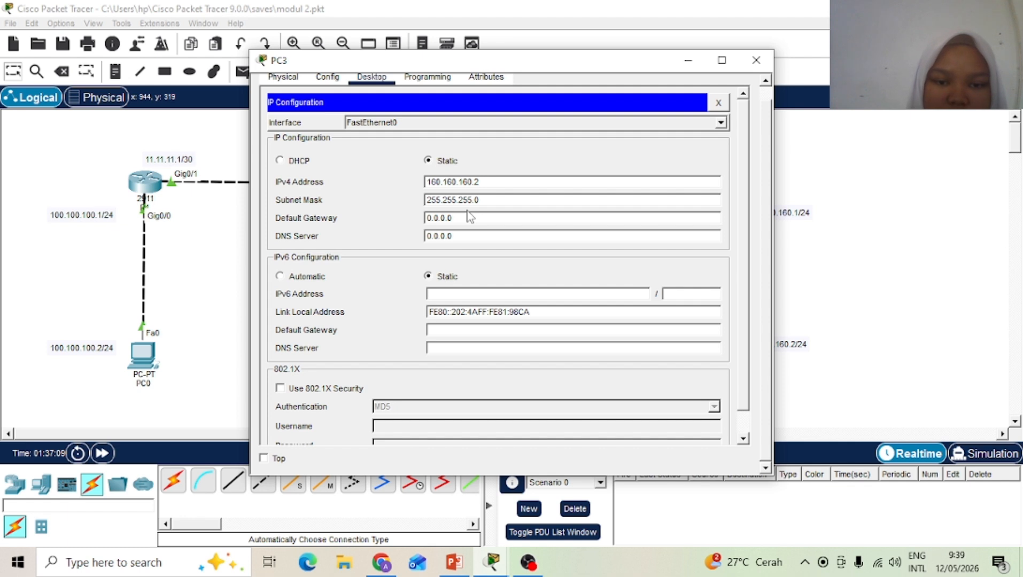
Step: Set PC3's default gateway to 160.160.160.1 and close its configuration window
key("BackSpace")
key("BackSpace")
key("BackSpace")
key("BackSpace")
key("BackSpace")
key("BackSpace")
key("BackSpace")
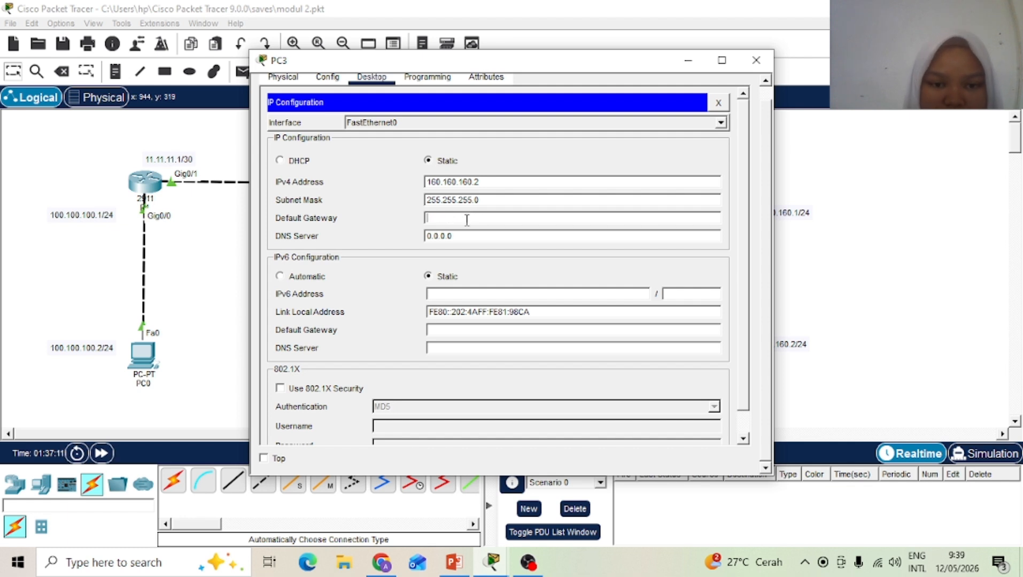
type("160.1")
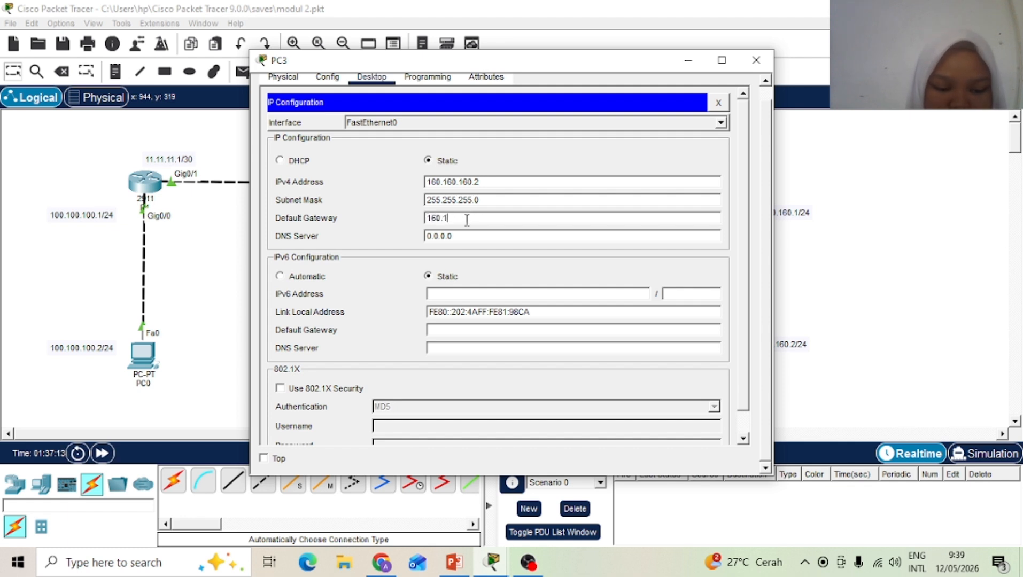
type("60.160.1")
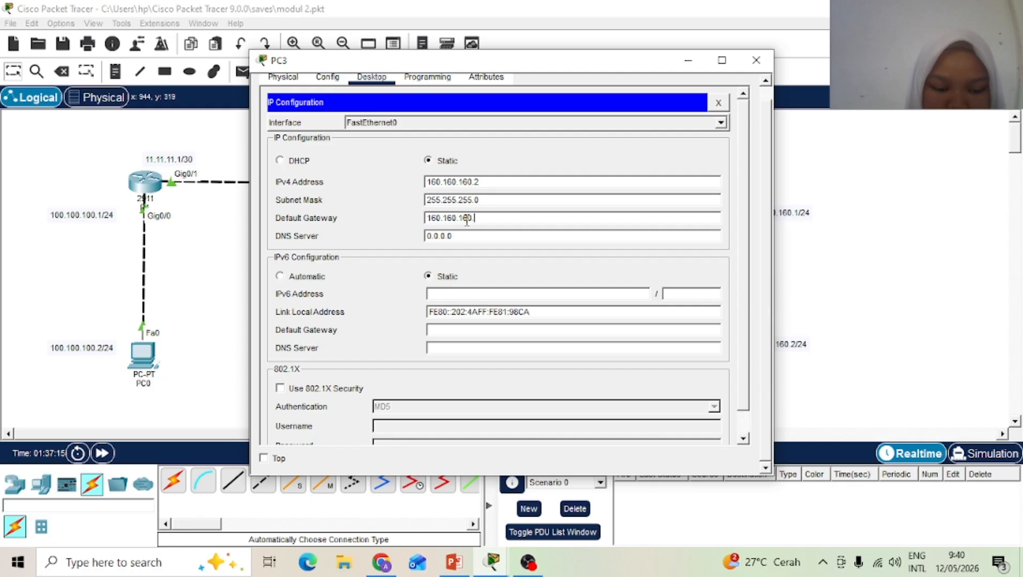
left_click(754, 63)
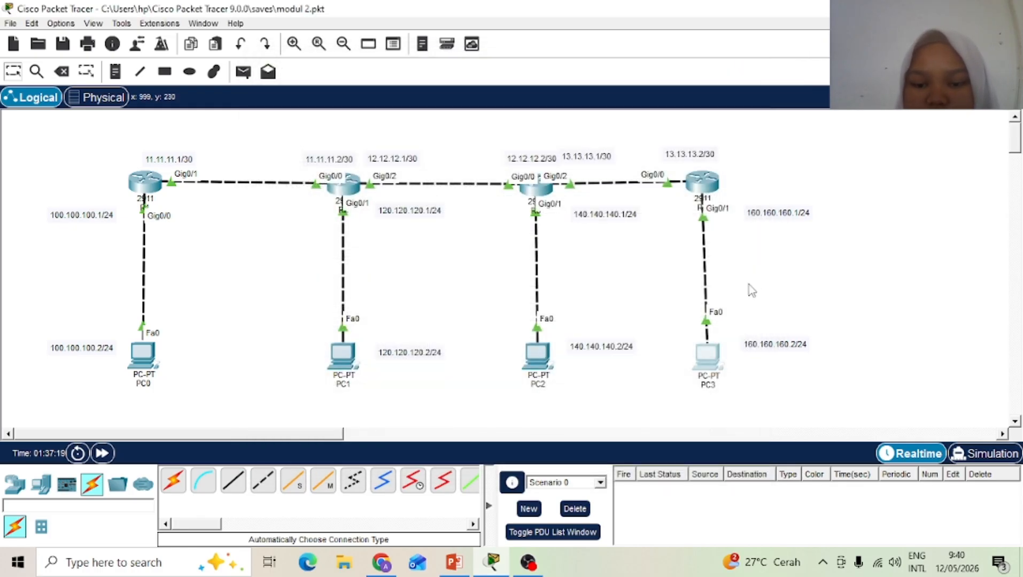
Step: Nudge PC3 slightly downward and place a 2960 switch in the workspace to the right of R4
left_click_drag(713, 359, 713, 363)
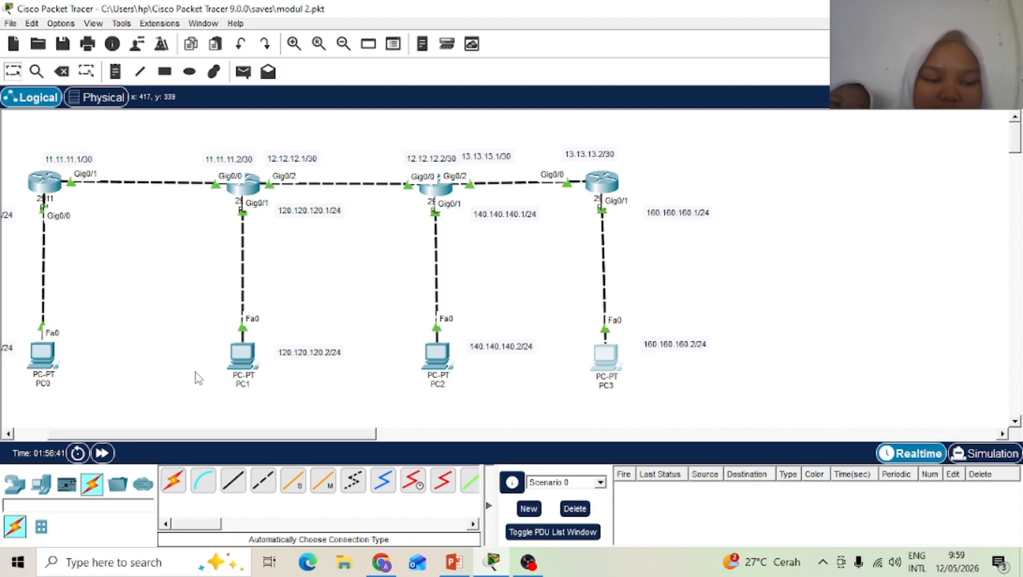
left_click(14, 486)
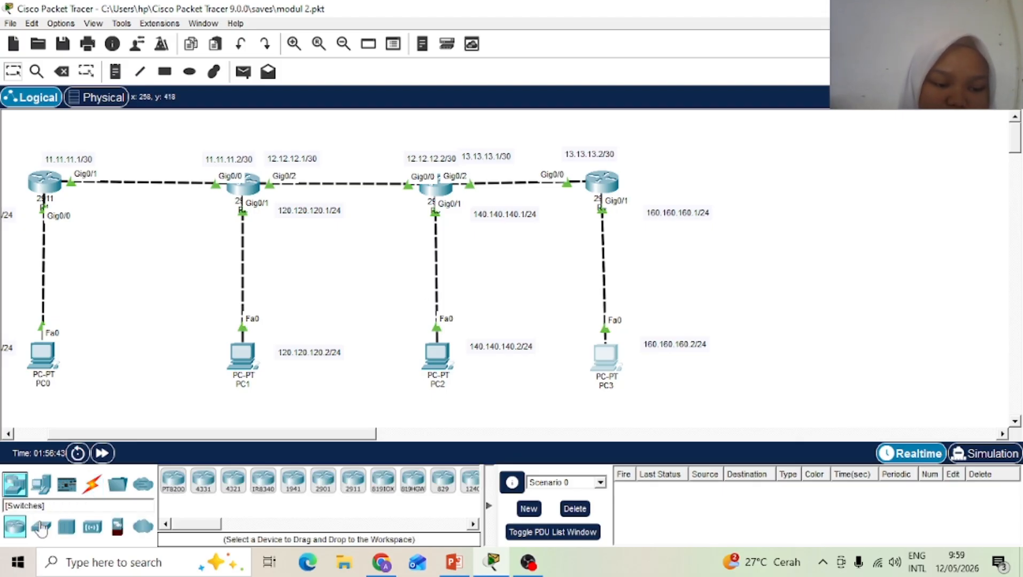
left_click(41, 527)
left_click(174, 481)
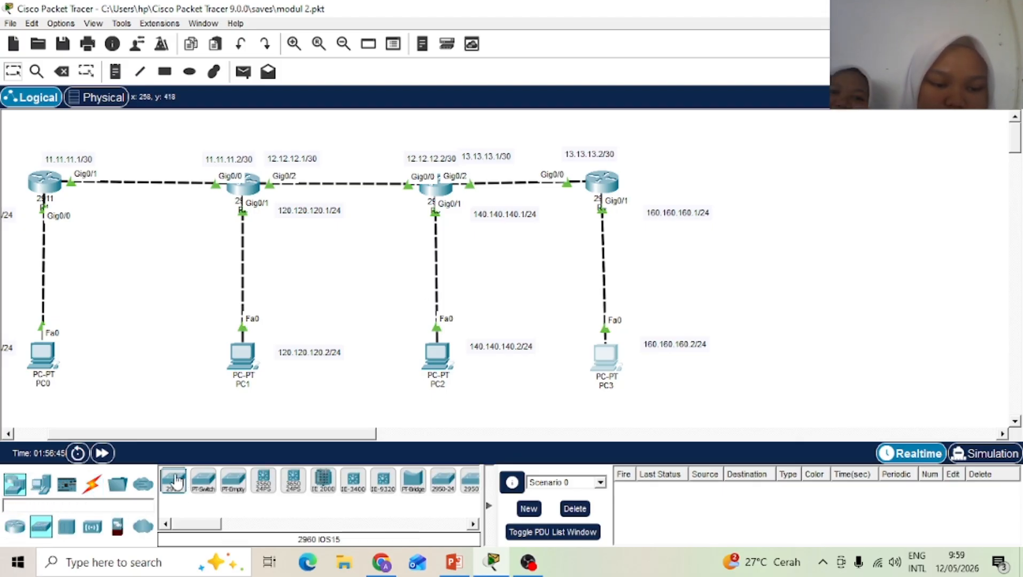
left_click(740, 187)
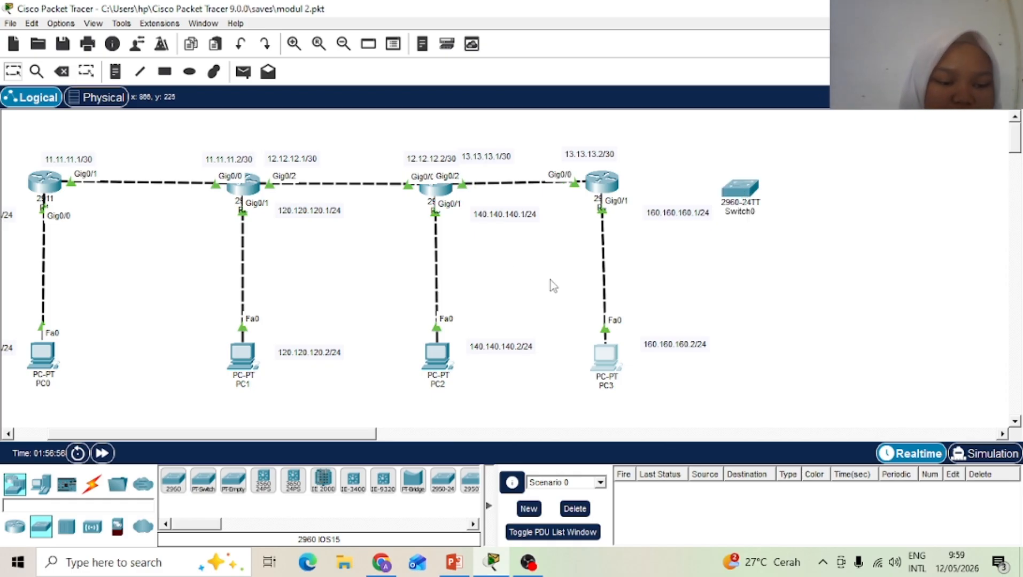
Step: Place two PCs to the right of the 2960 switch, one above and one below its level
left_click(27, 491)
left_click(41, 484)
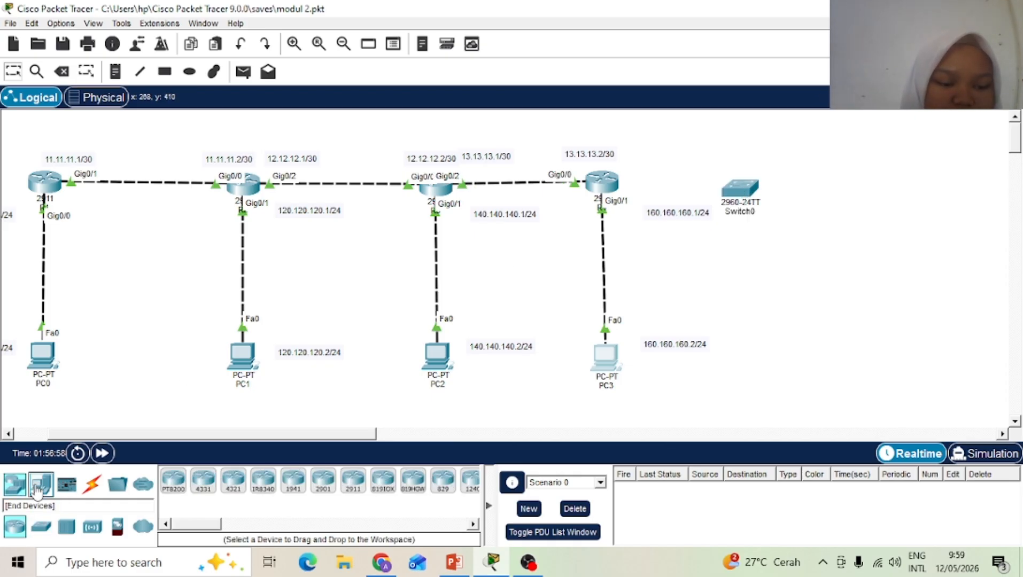
left_click(173, 481)
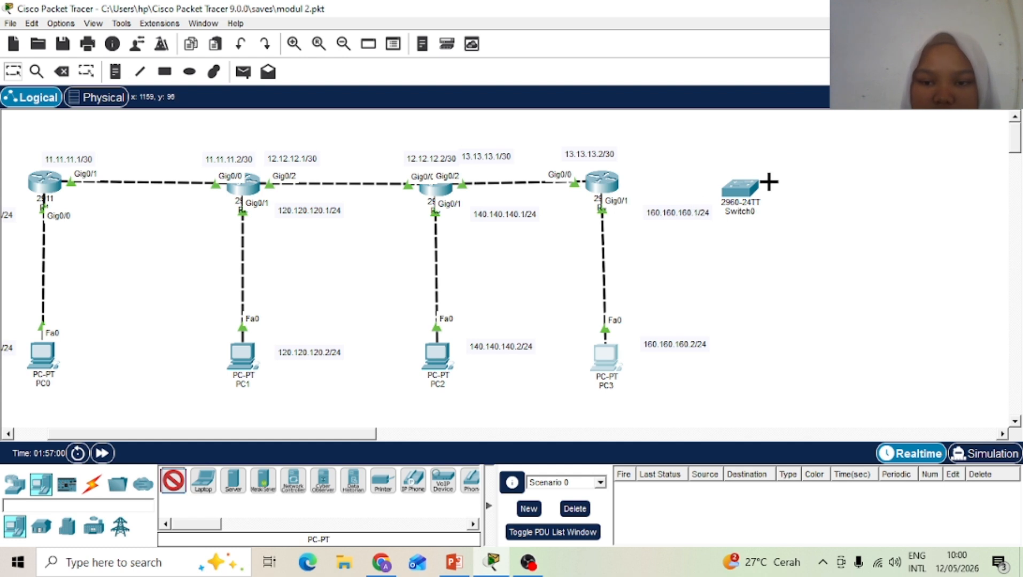
left_click(830, 149)
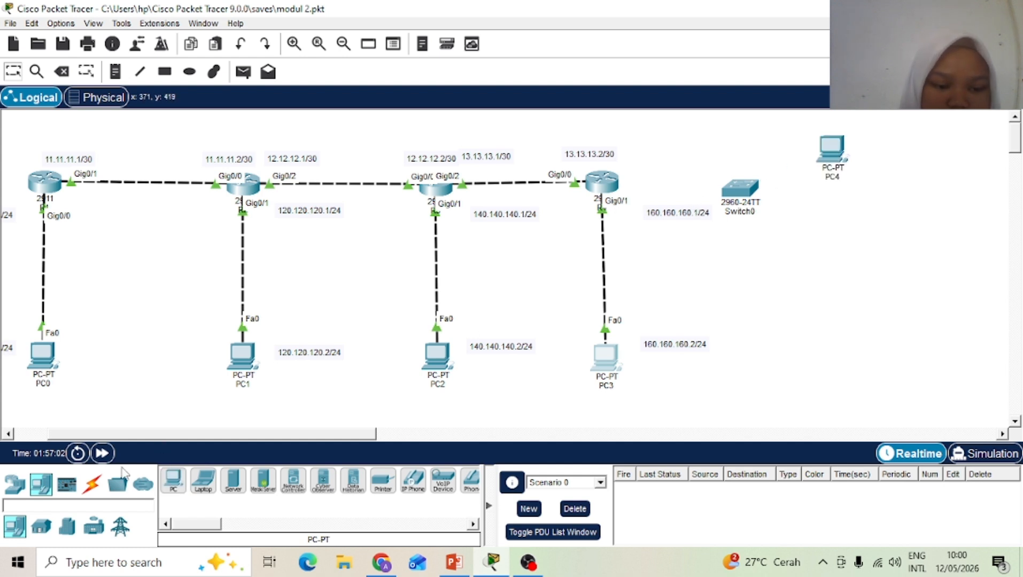
left_click(173, 482)
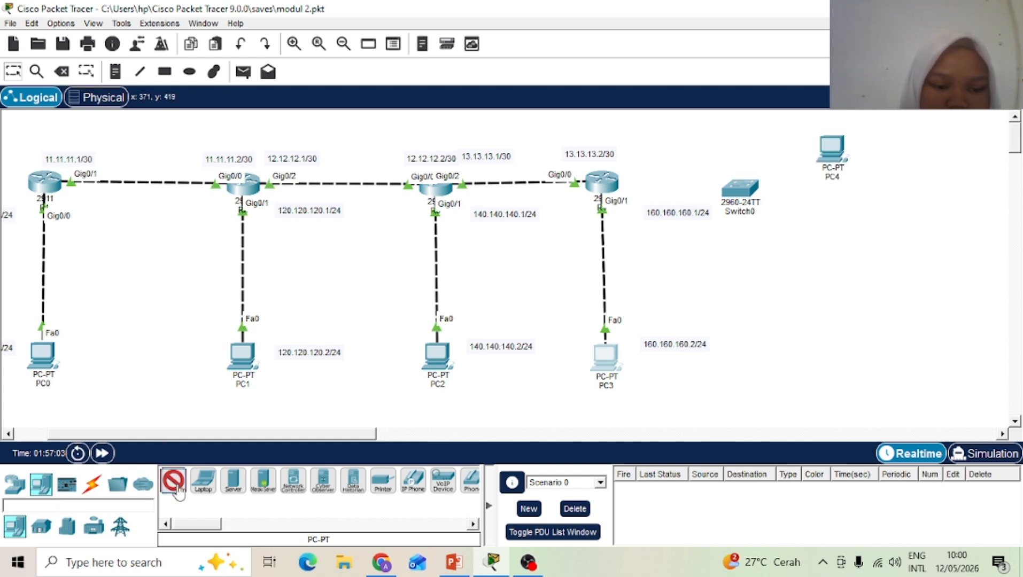
left_click(835, 238)
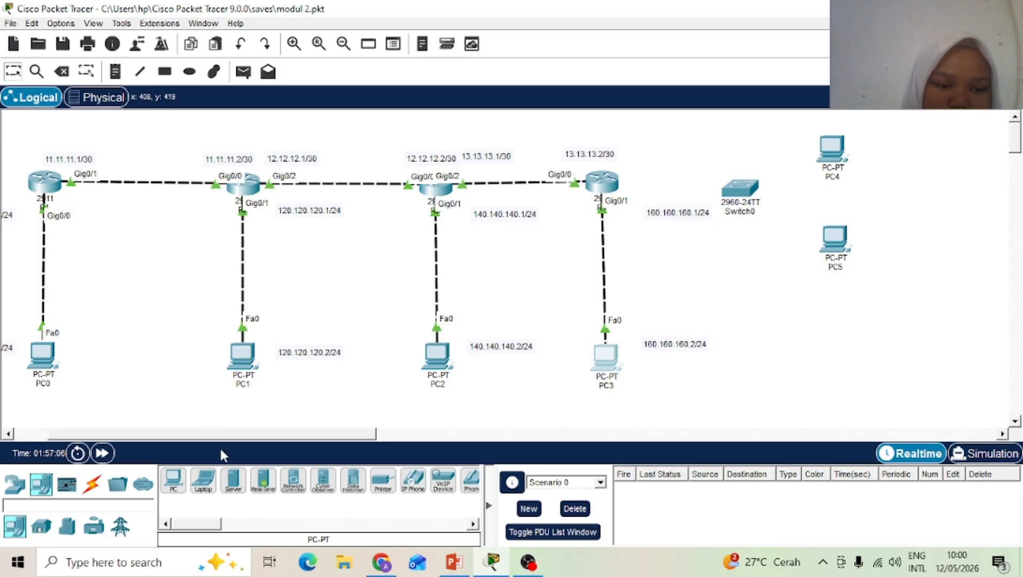
Step: Connect R4 to the 2960 switch with an automatically chosen cable and shift the switch slightly upward
left_click(92, 484)
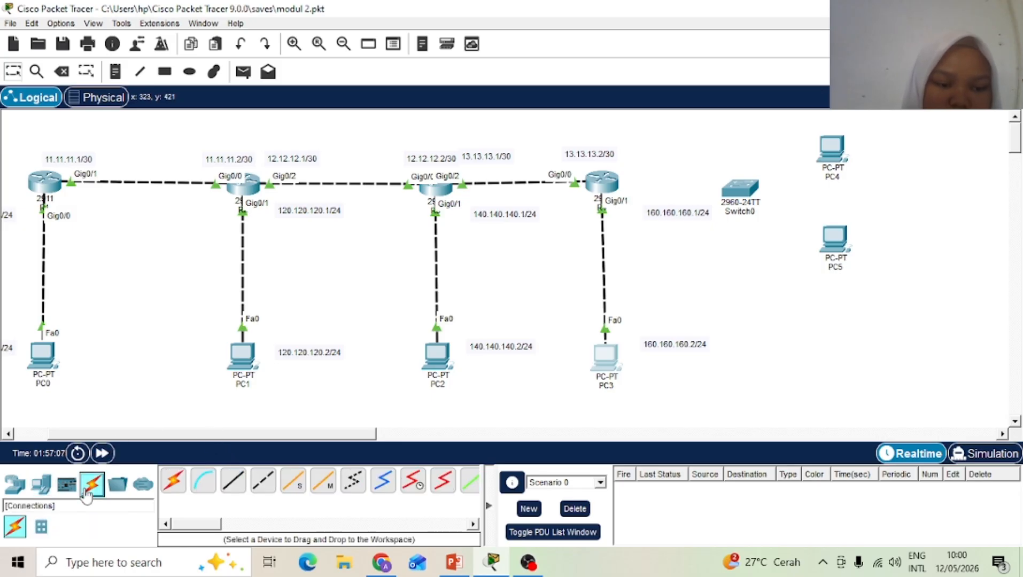
left_click(173, 481)
left_click(608, 183)
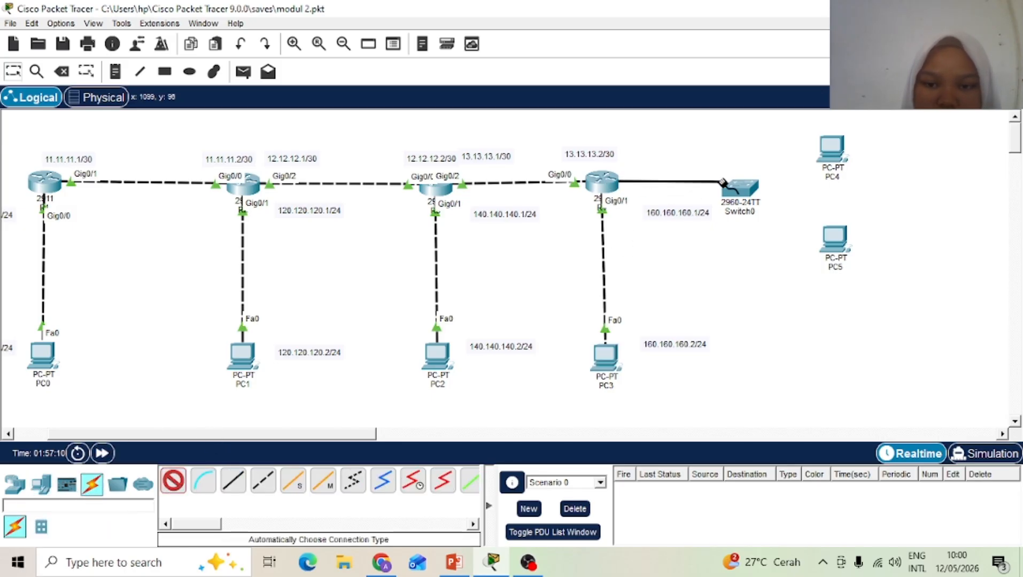
left_click(745, 189)
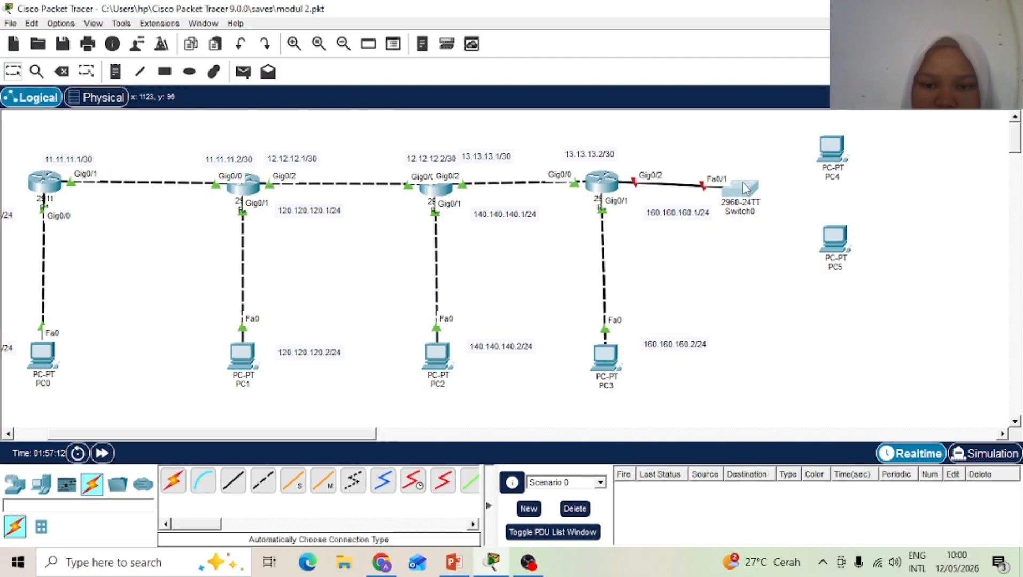
left_click_drag(745, 191, 741, 184)
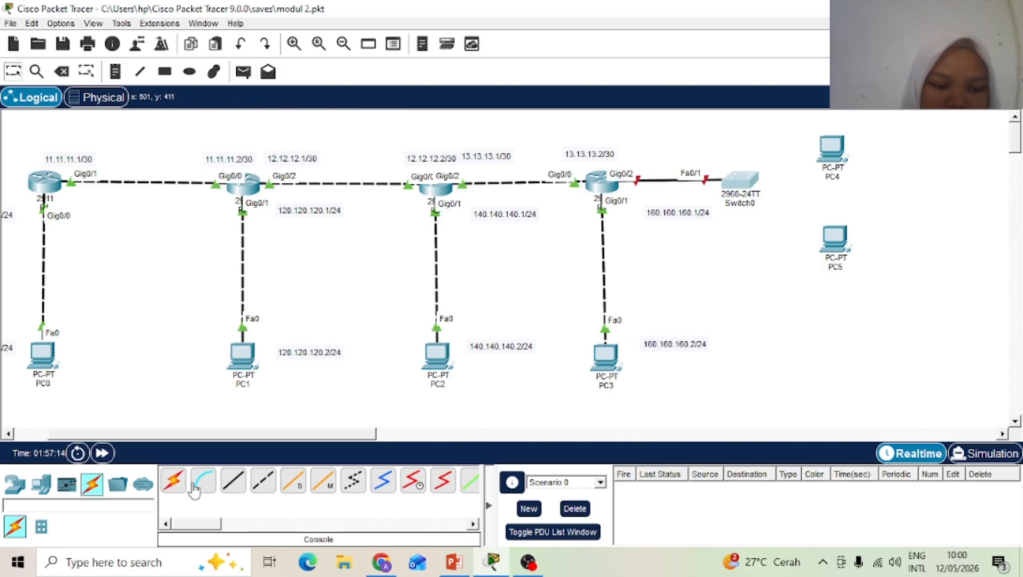
Step: Connect the switch to PC4 and PC5 with automatically chosen cables
left_click(173, 481)
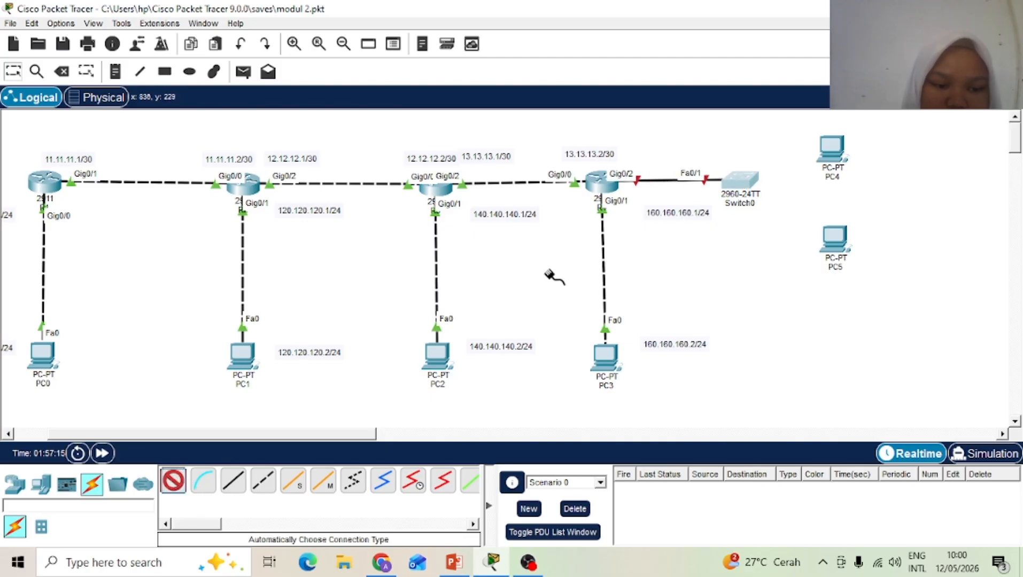
left_click(737, 178)
left_click(828, 146)
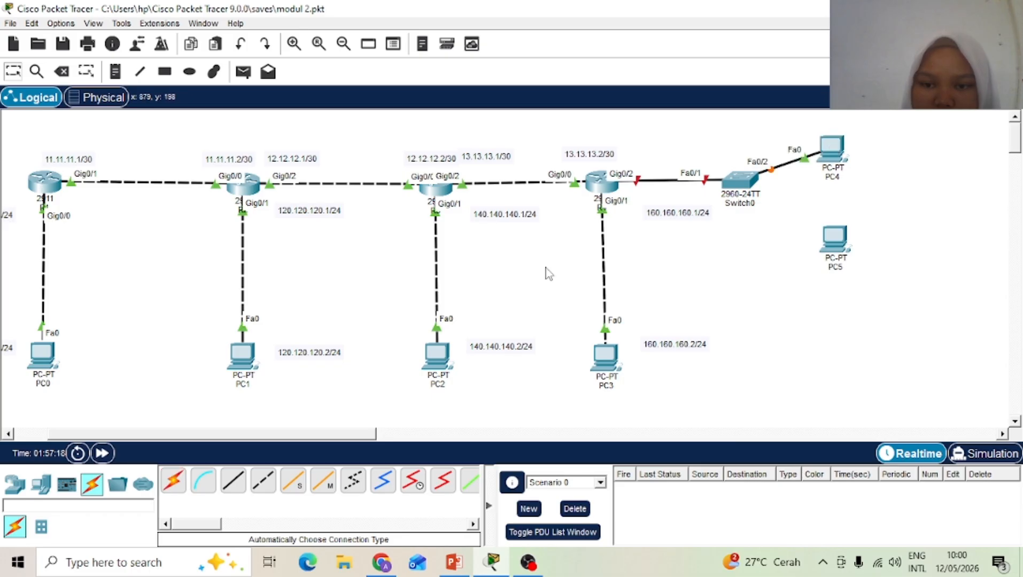
left_click(176, 484)
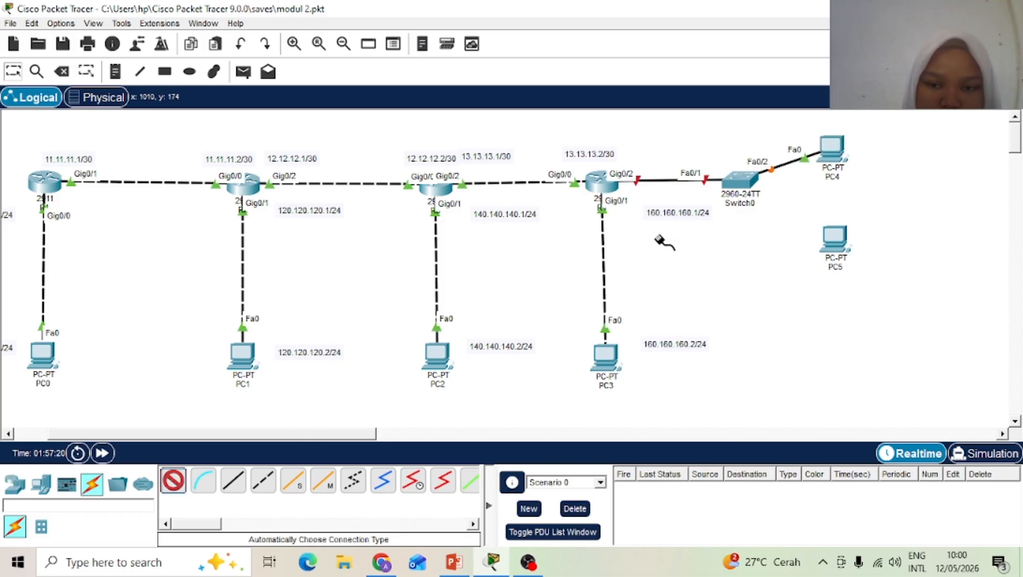
left_click(740, 179)
left_click(827, 236)
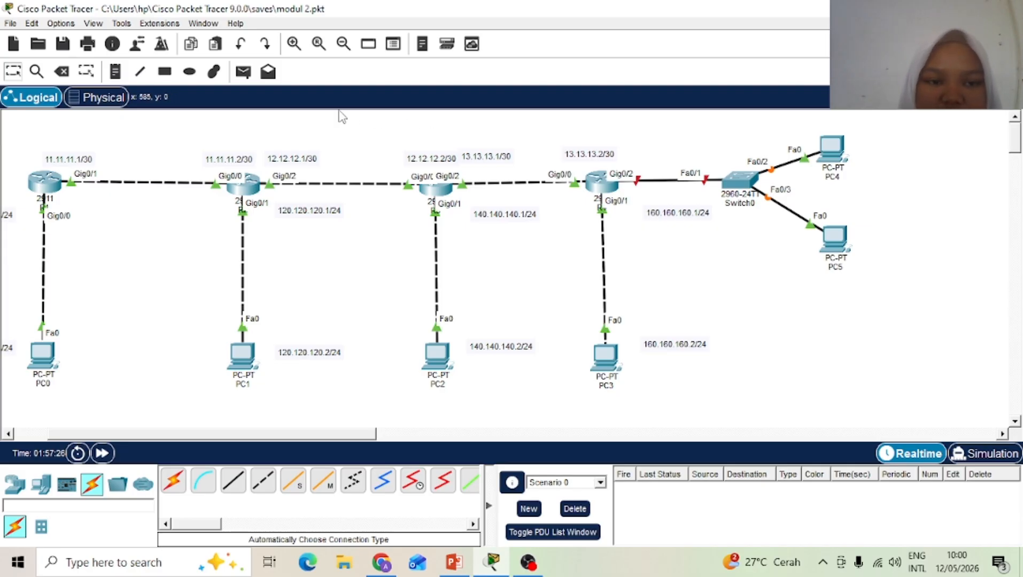
Step: Add a text note below the switch with the first line "VLAN 10 = 172.17.16.0/24"
left_click(114, 72)
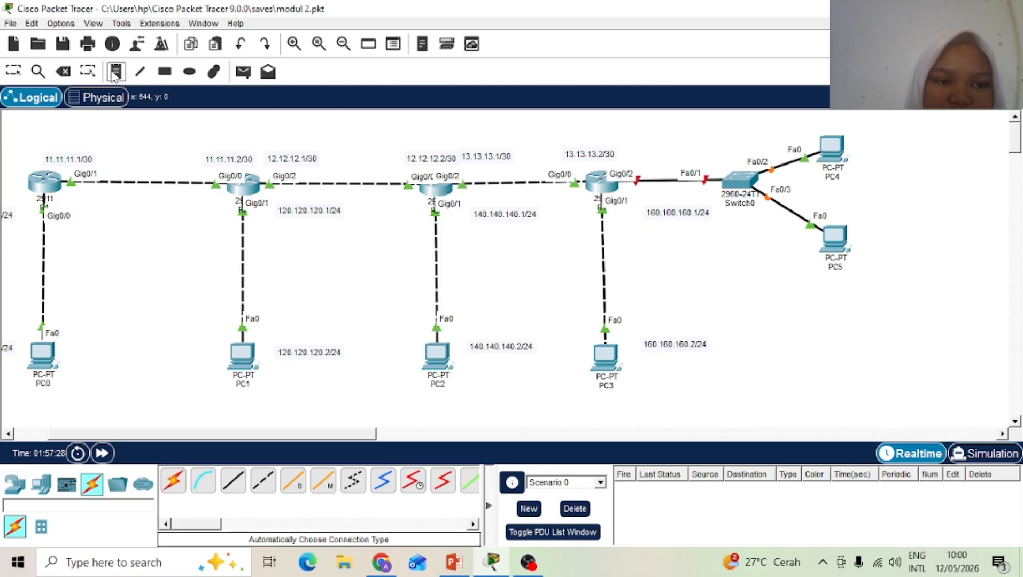
left_click(685, 249)
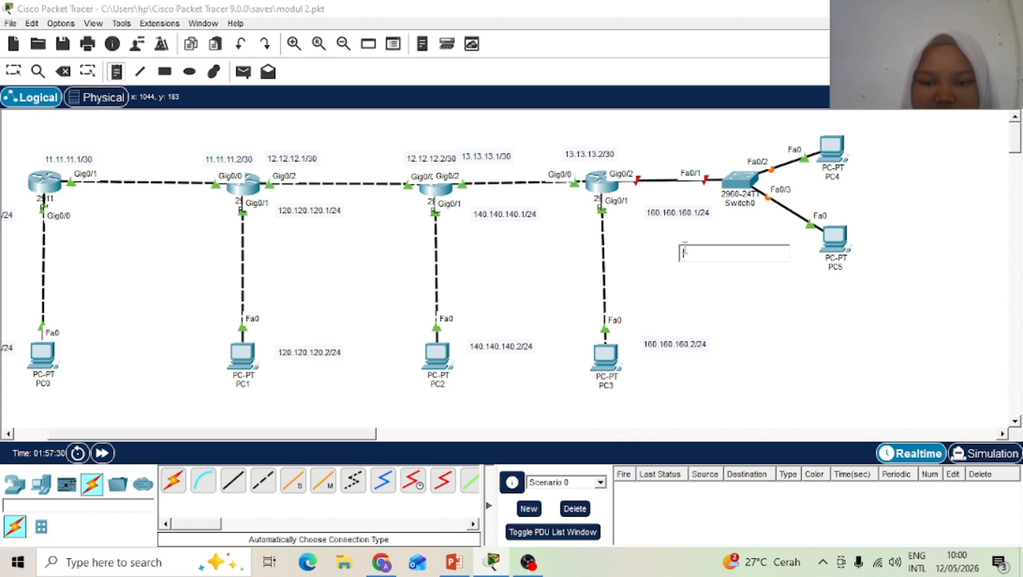
type("M")
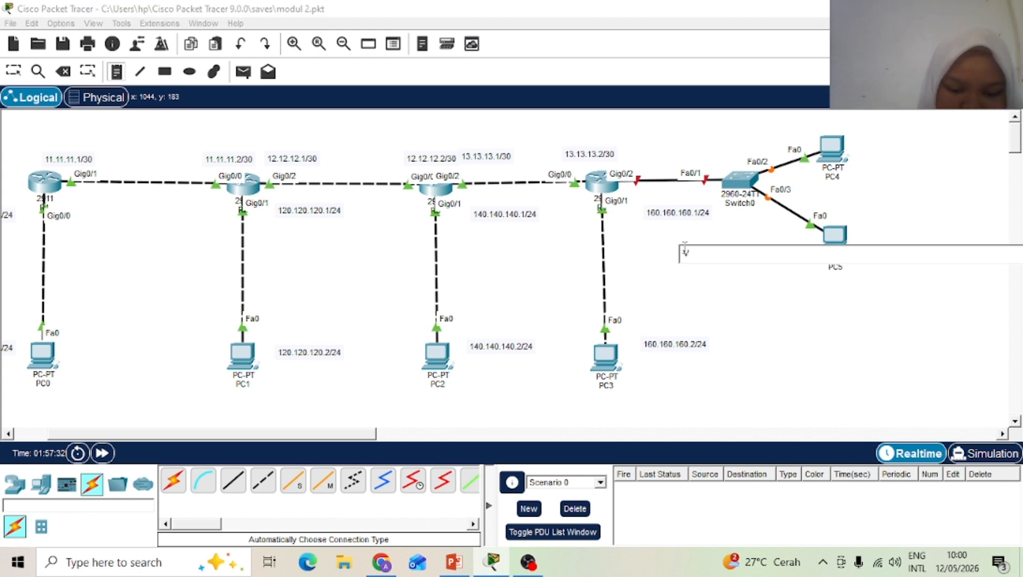
type("LAN 10 = 172")
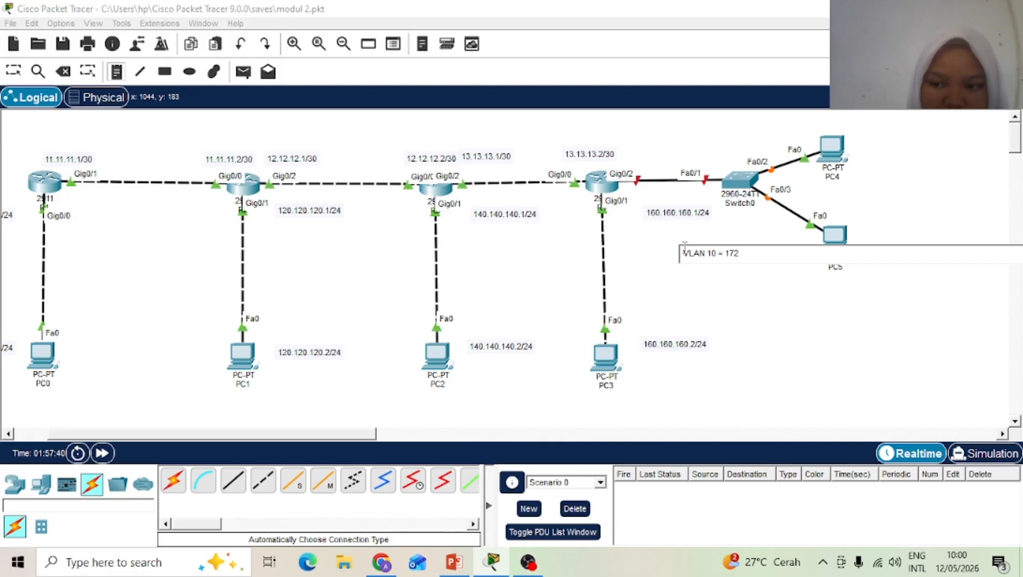
type("17")
type(".17.1")
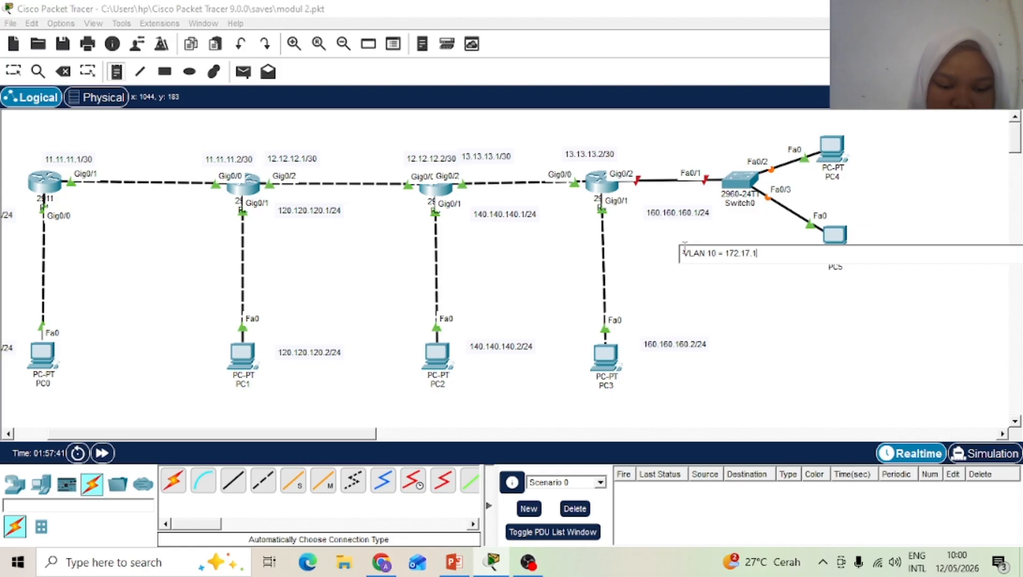
type("6.0/24")
key("Return")
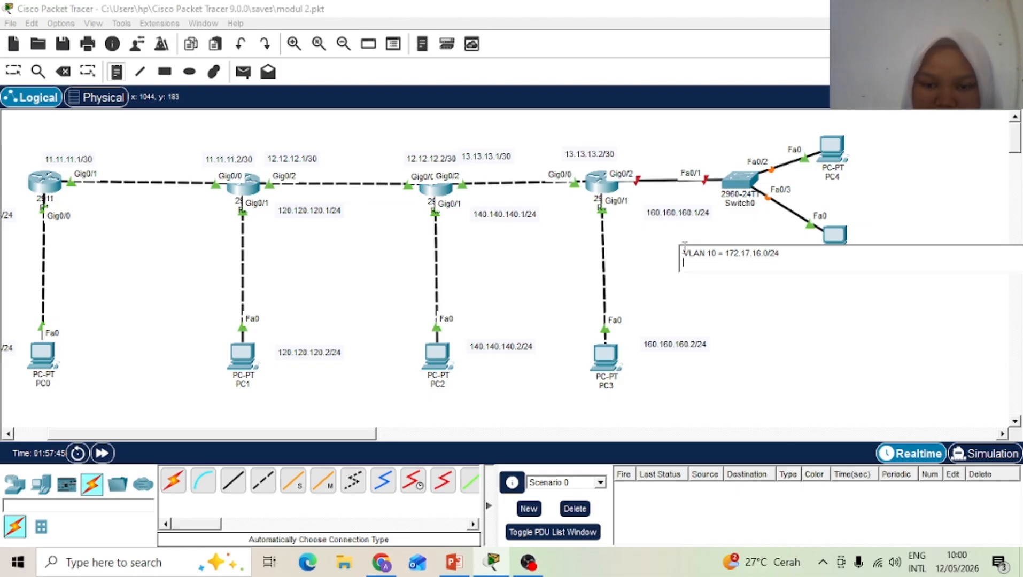
Step: Add the second line "VLAN 20 = 172.16.15.0/24" to the note and finish editing it
type("VLAN 2")
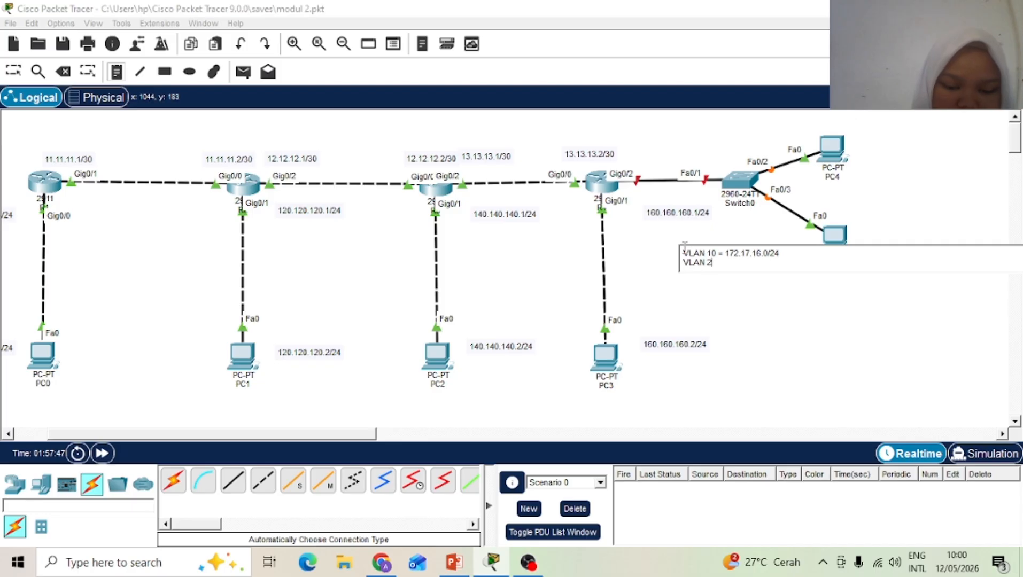
type("0")
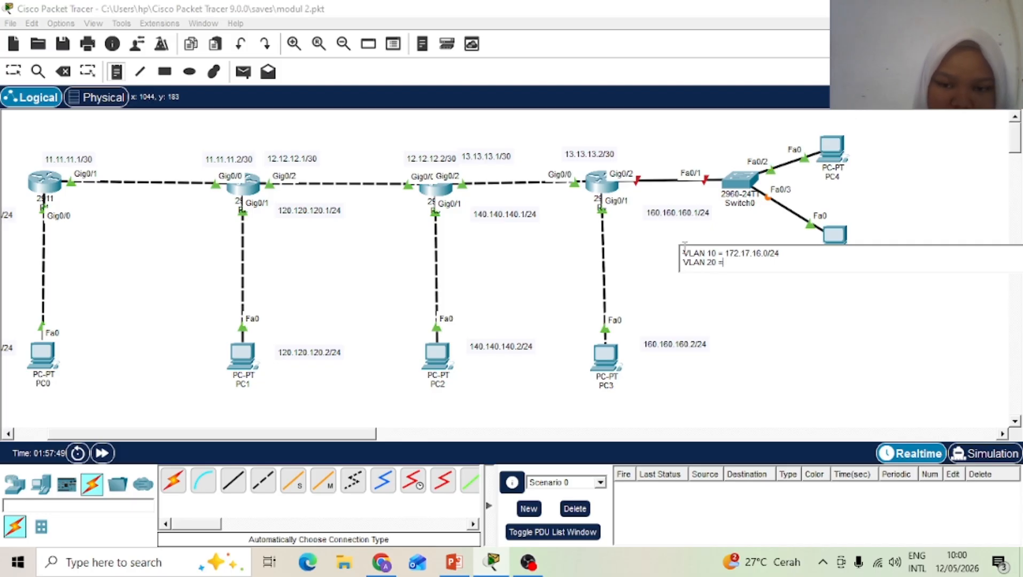
type(" = 17")
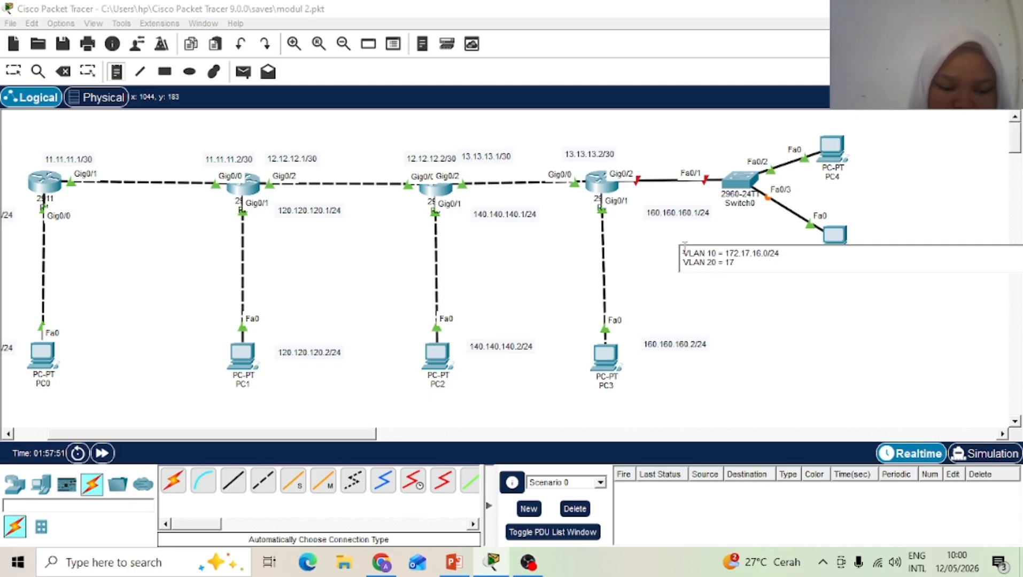
type("2.16.15.0/24")
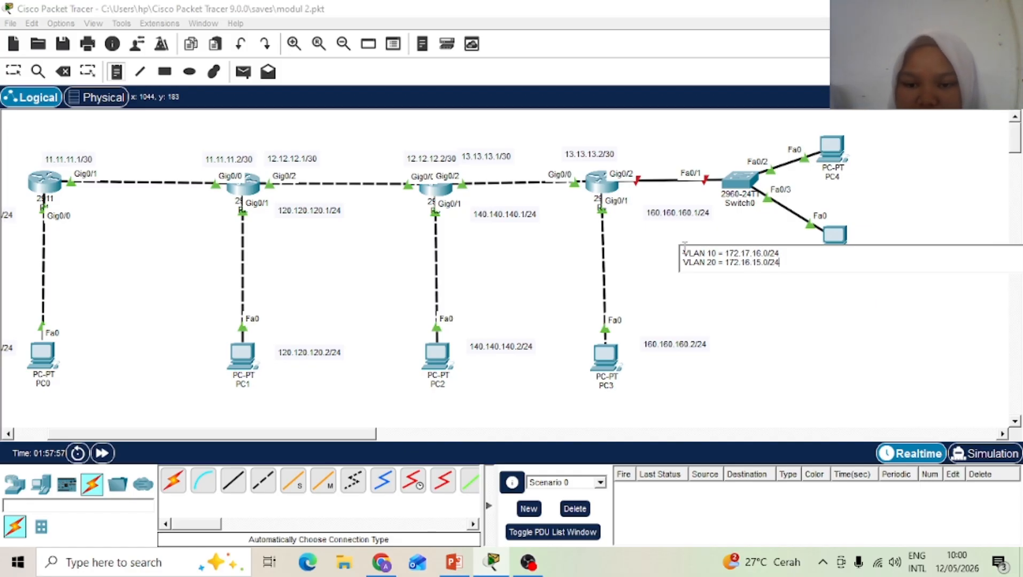
left_click(14, 73)
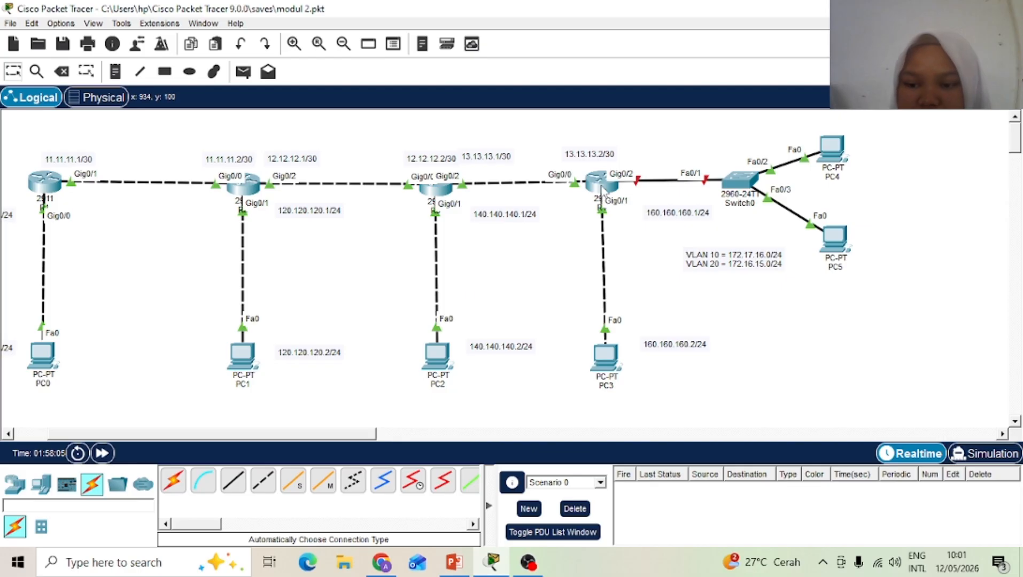
Step: Open R4's command line and enter global configuration mode through en and conf t
left_click(602, 188)
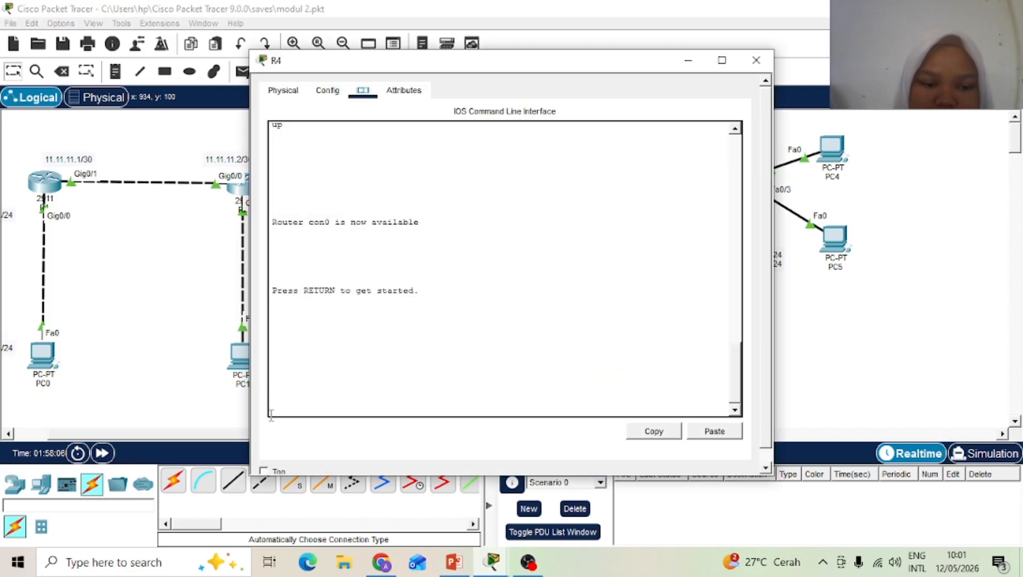
key("Return")
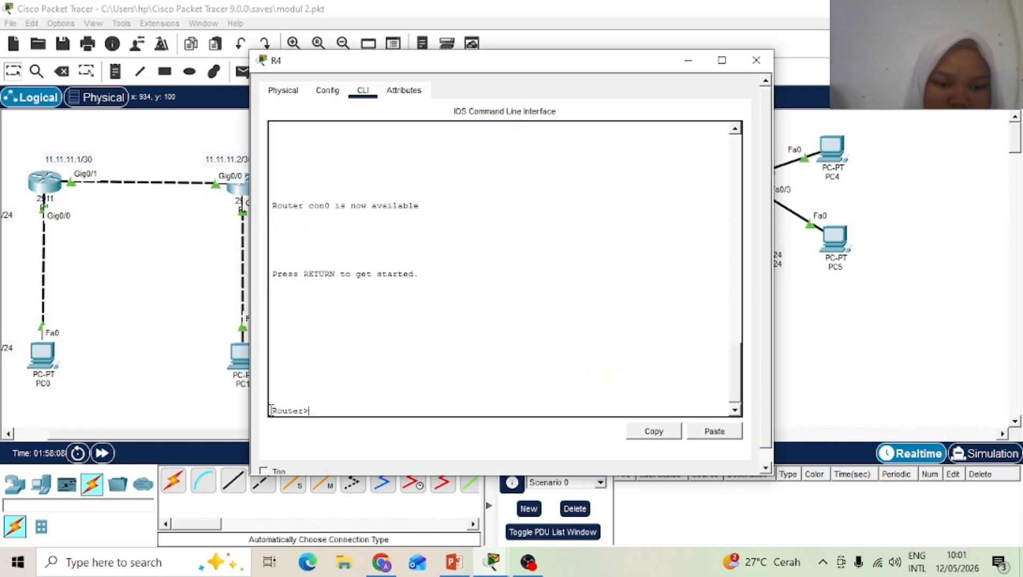
type("en")
key("Return")
type("c")
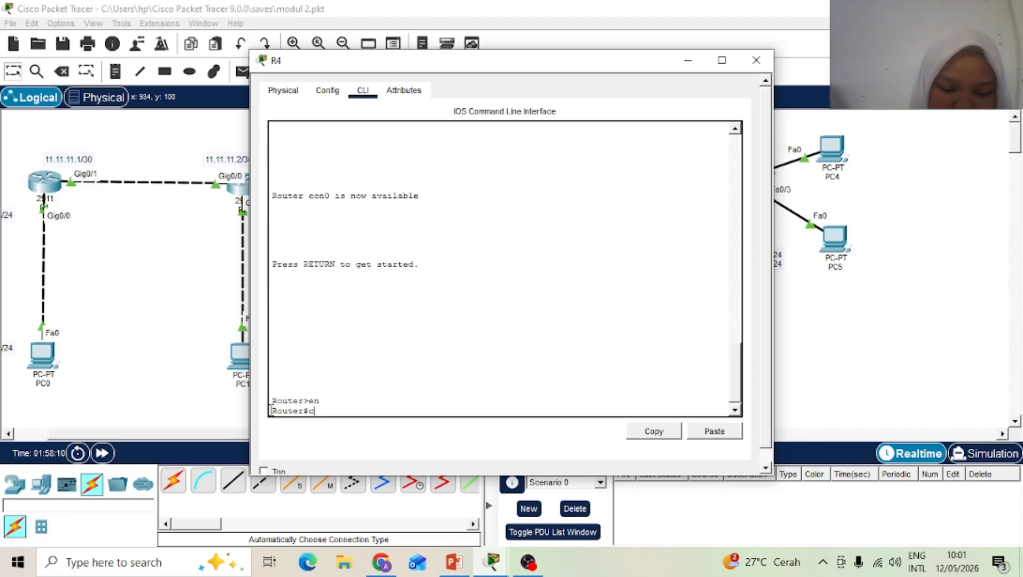
type("onf t")
key("Return")
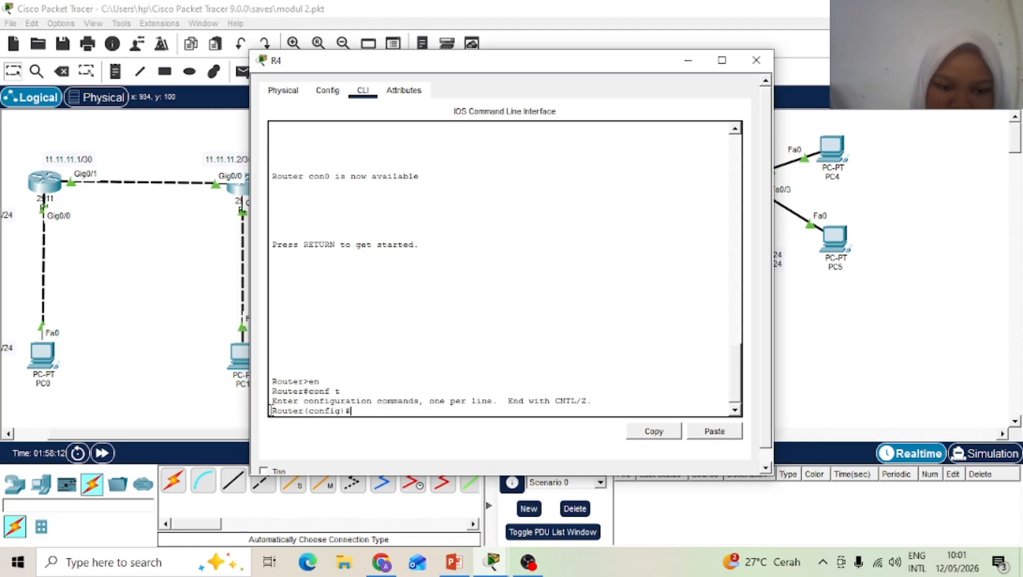
Step: Enable R4's g0/2 interface with the no sh command
type("int")
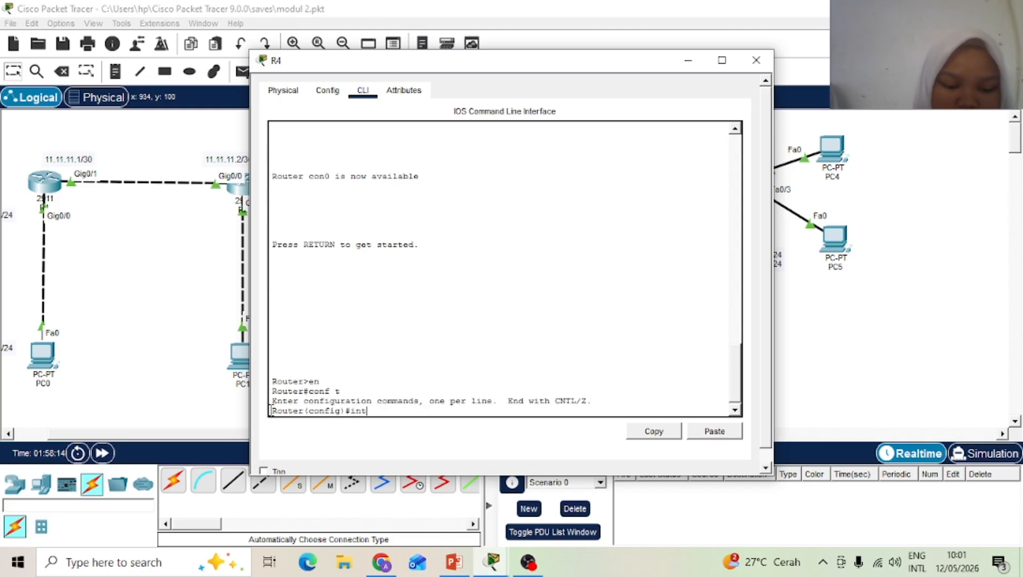
type(" g0/2")
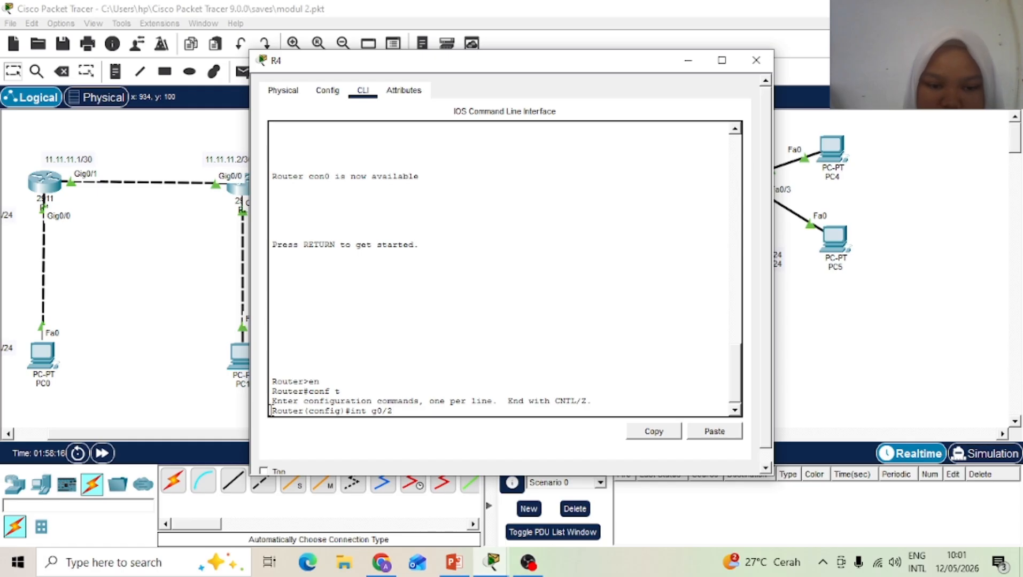
key("Return")
type("nfig-if)#n")
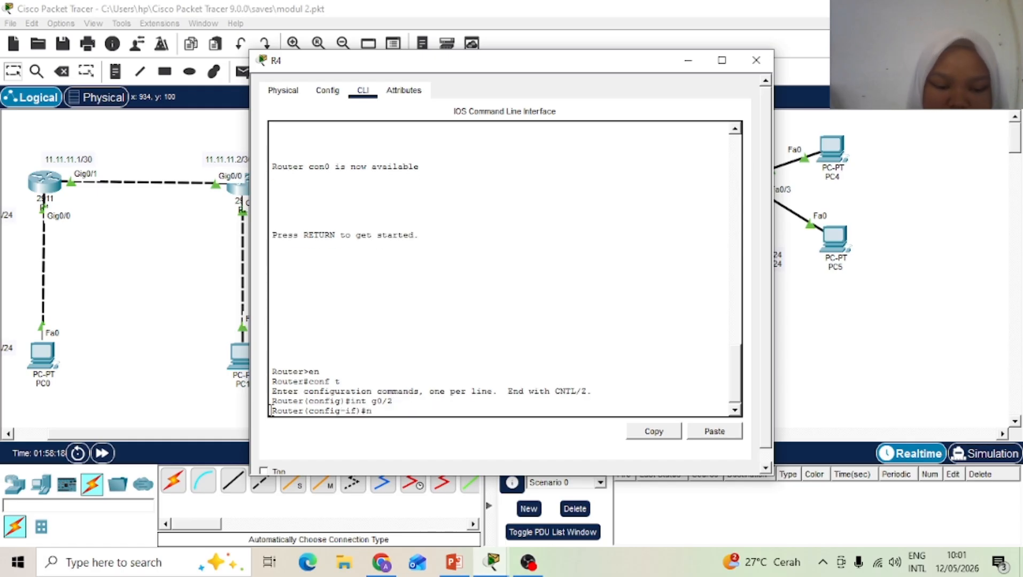
type("o sh")
key("Return")
key("Return")
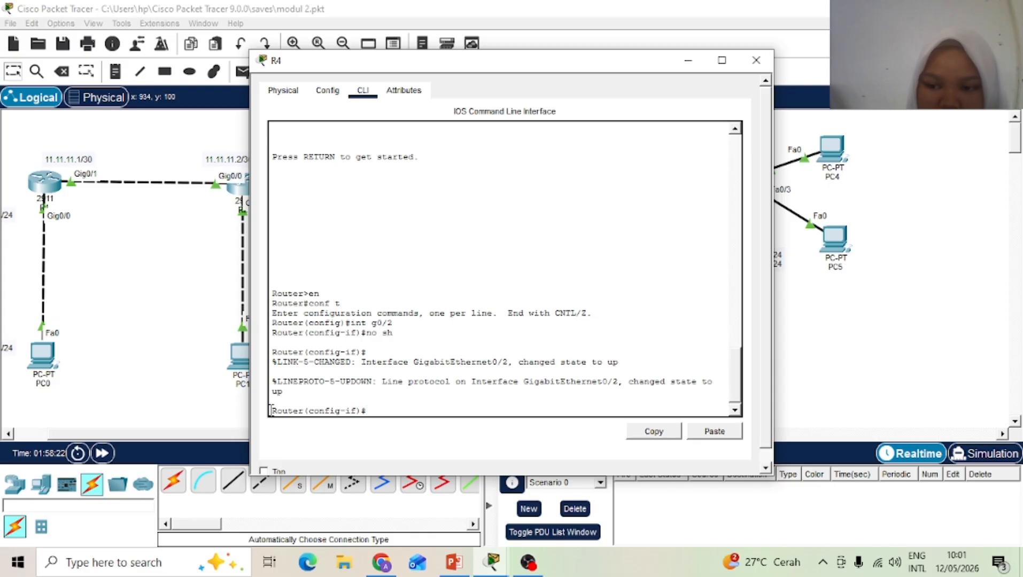
Step: Create subinterface g0/2.10 on R4 with the int g0/2.10 command
type("int ")
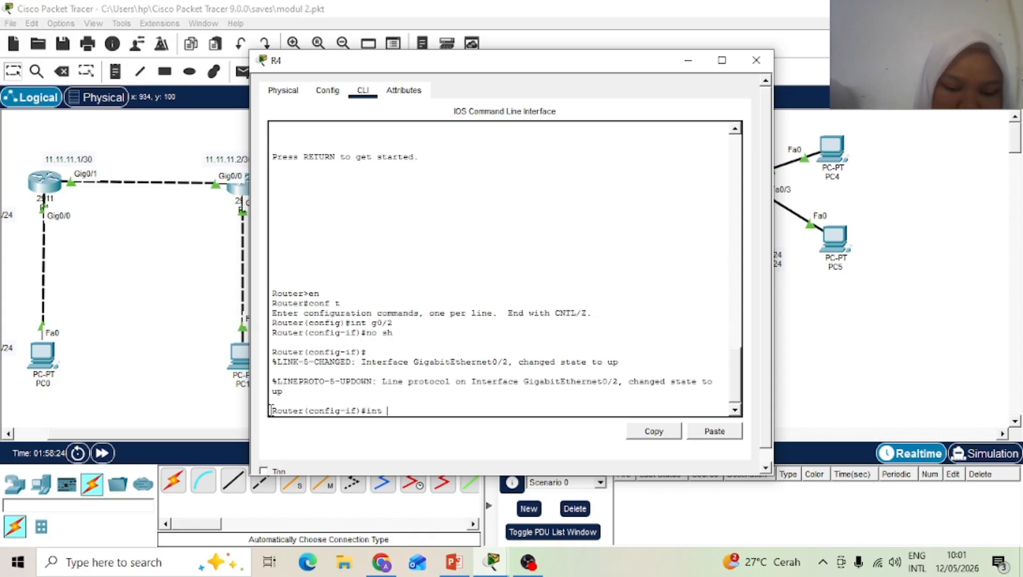
type("g0/2")
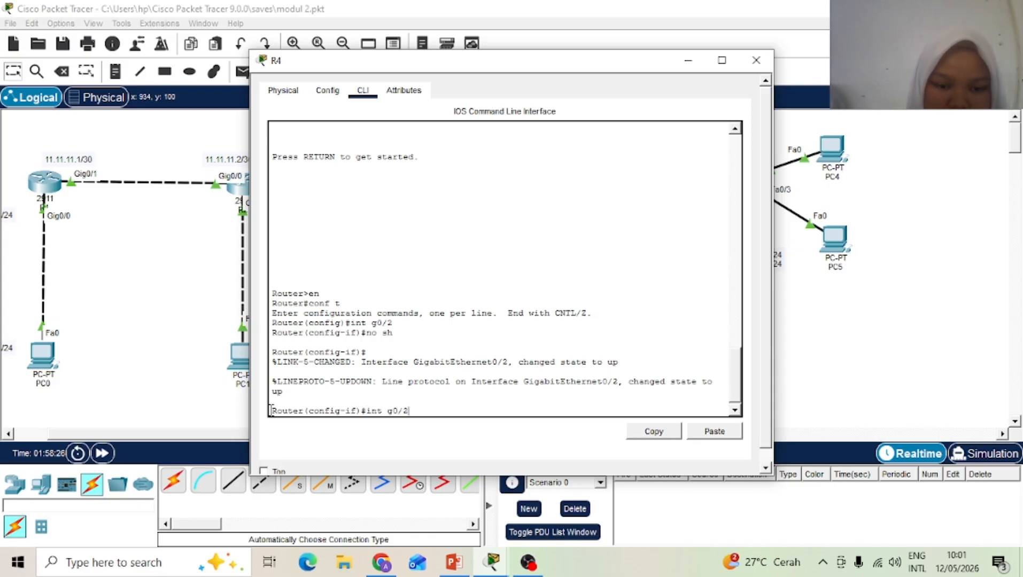
type(".10")
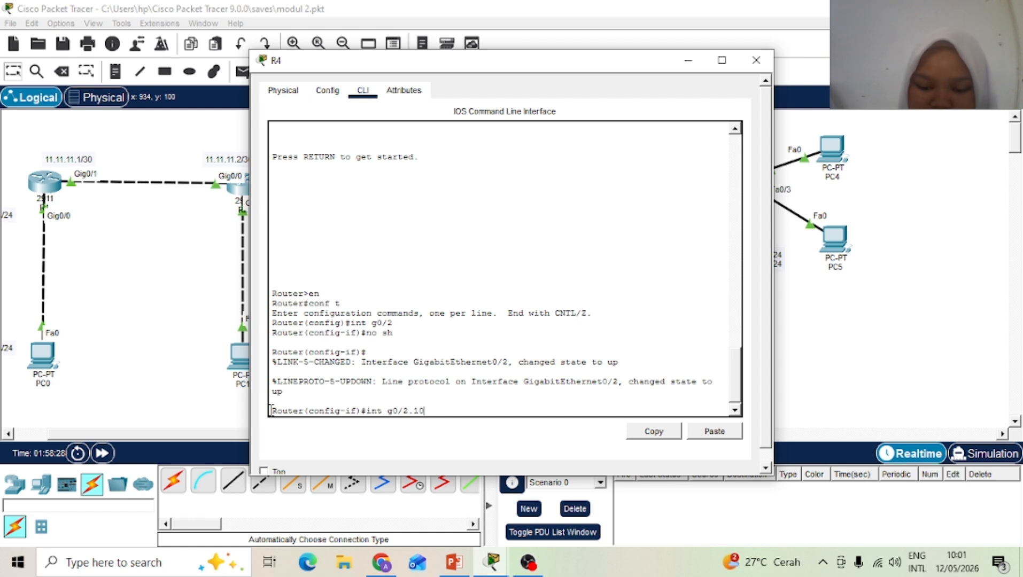
key("Return")
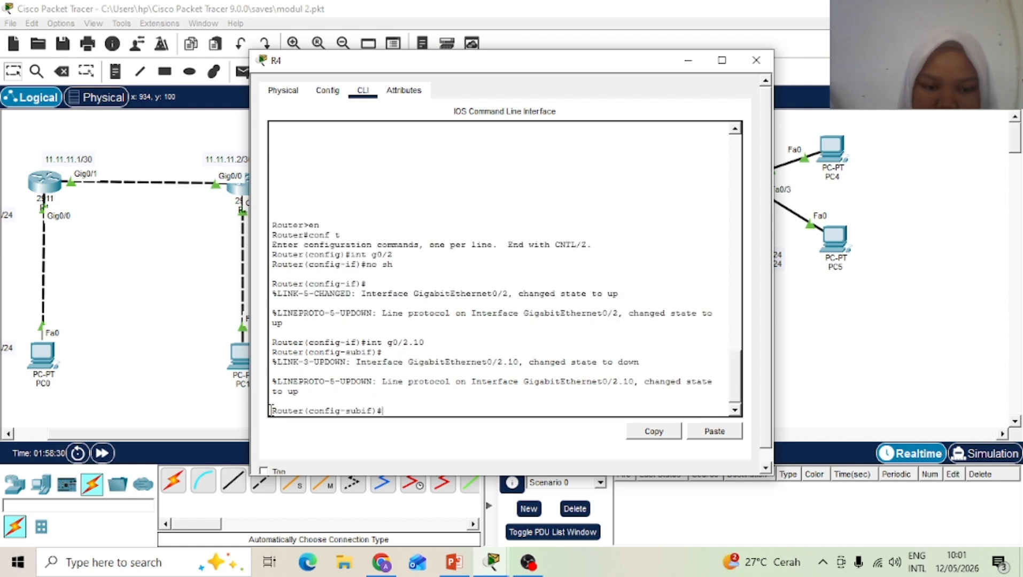
Step: Set the g0/2.10 subinterface's VLAN tagging with the command encapsulation dot1Q 10
type("e")
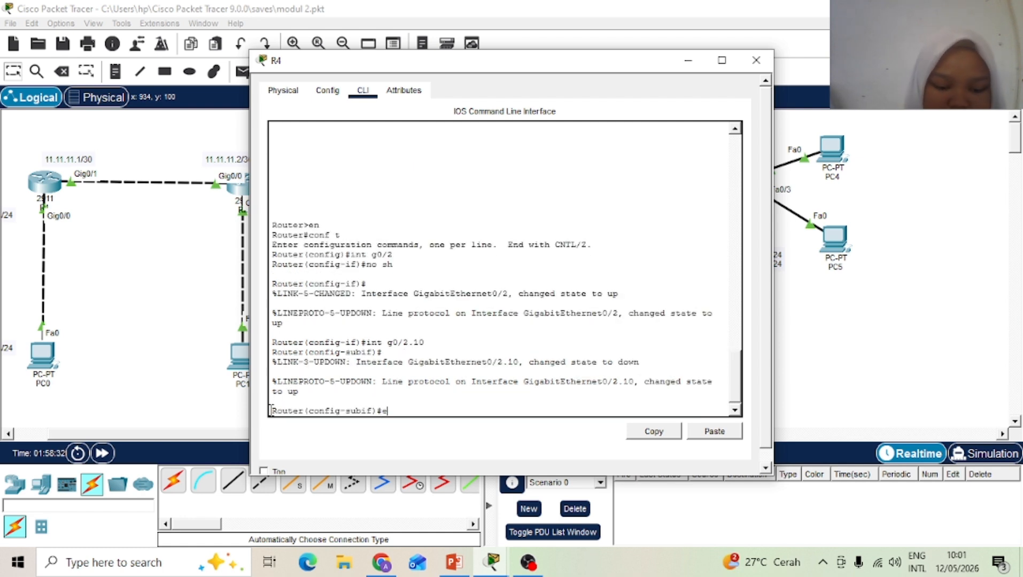
type("nd")
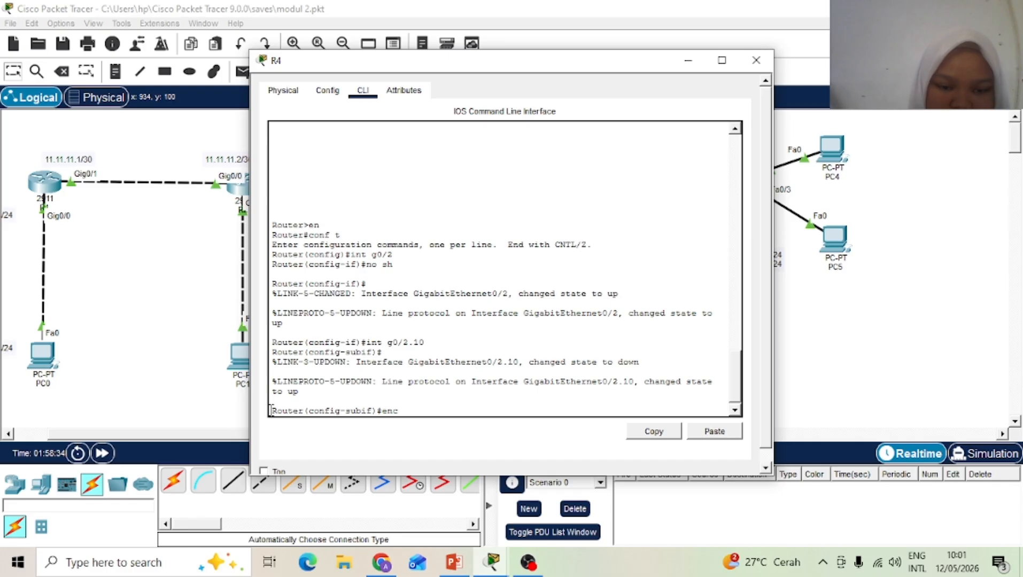
key("Tab")
type("d")
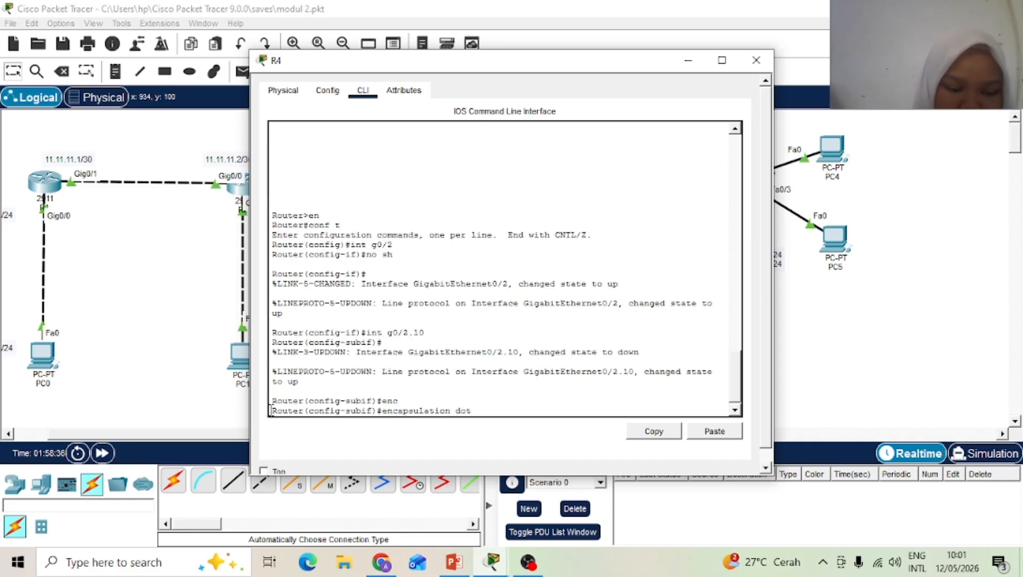
type("ot")
key("Tab")
type("1")
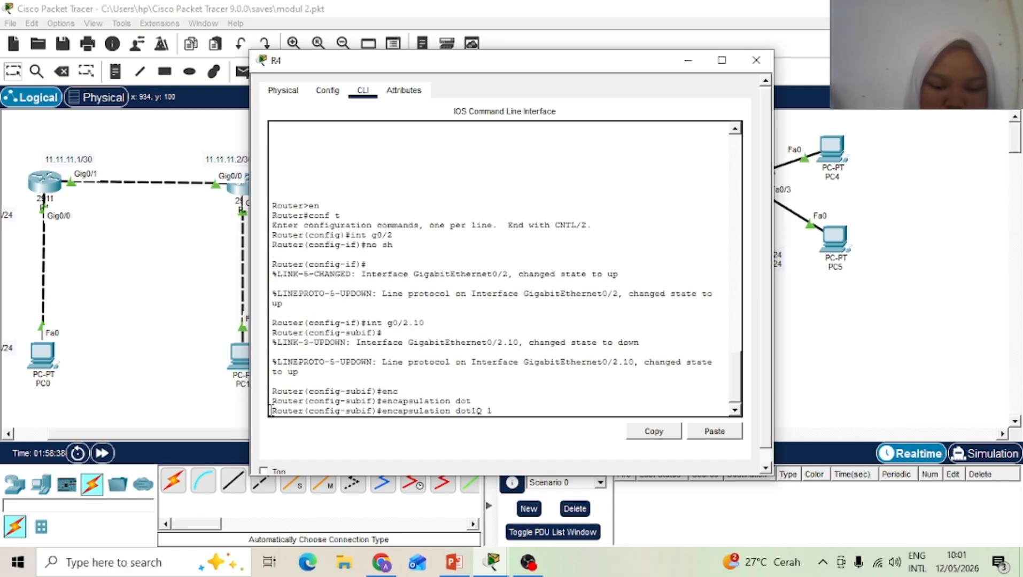
type("0")
key("Return")
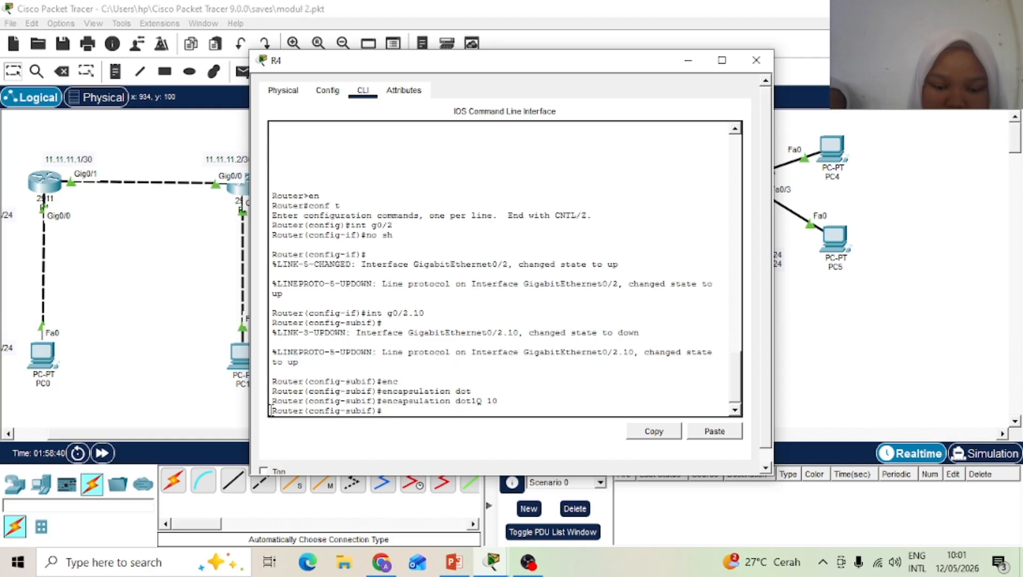
Step: Assign IP address 172.17.16.1 with mask 255.255.255.0 to g0/2.10 and exit to global configuration mode
type("ip address")
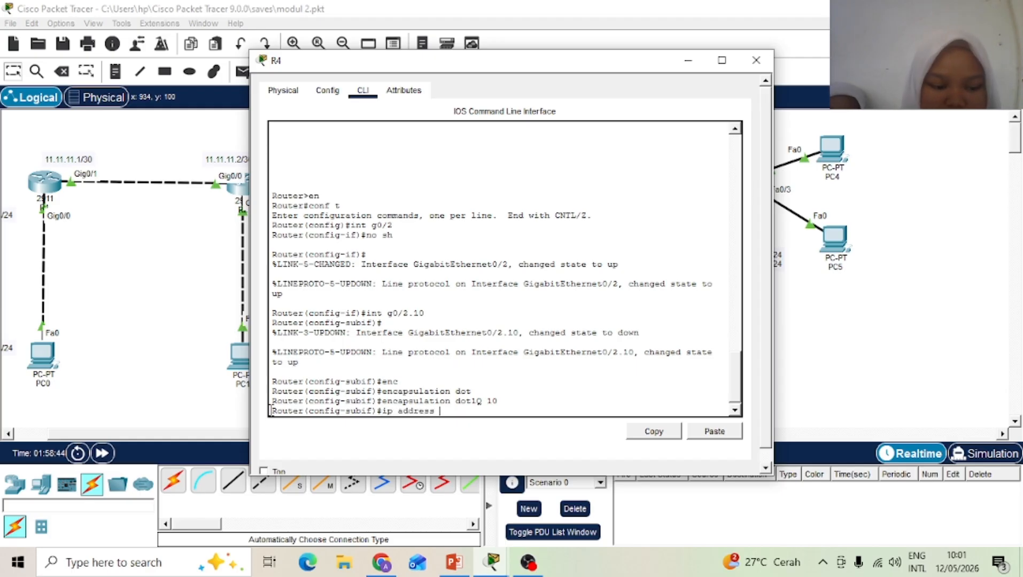
type(" 172.17.16")
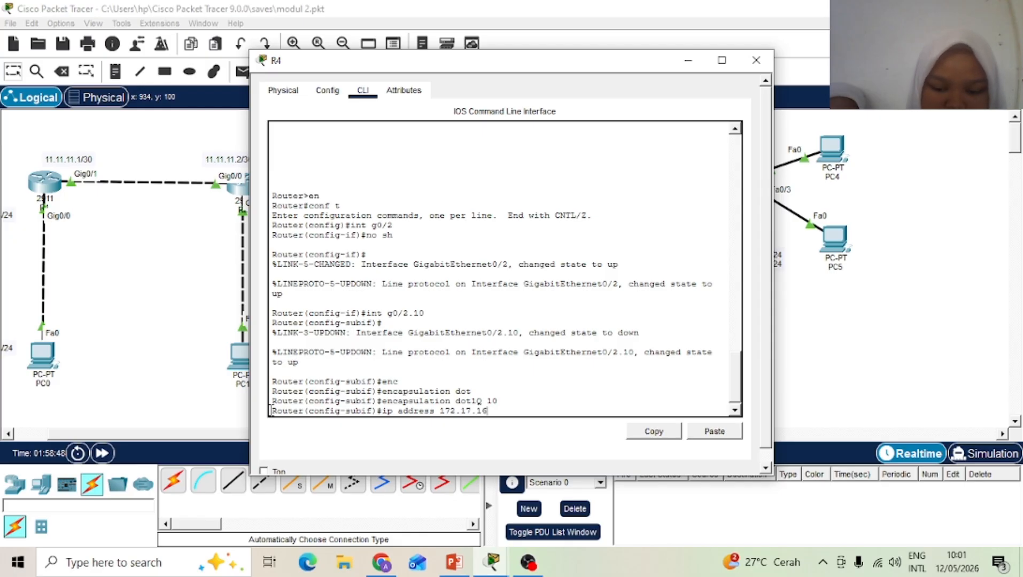
type(".1")
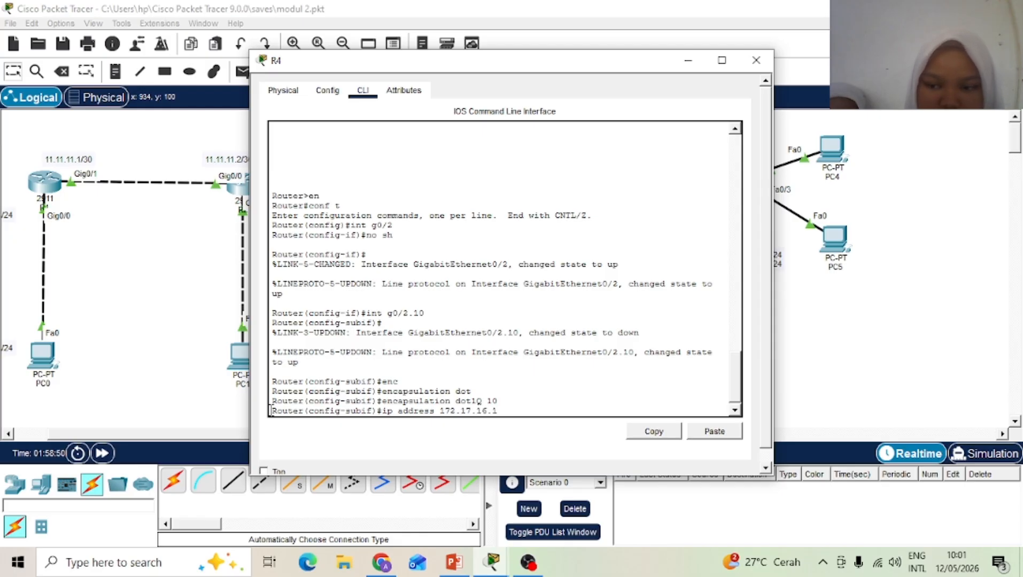
type(" 255.2")
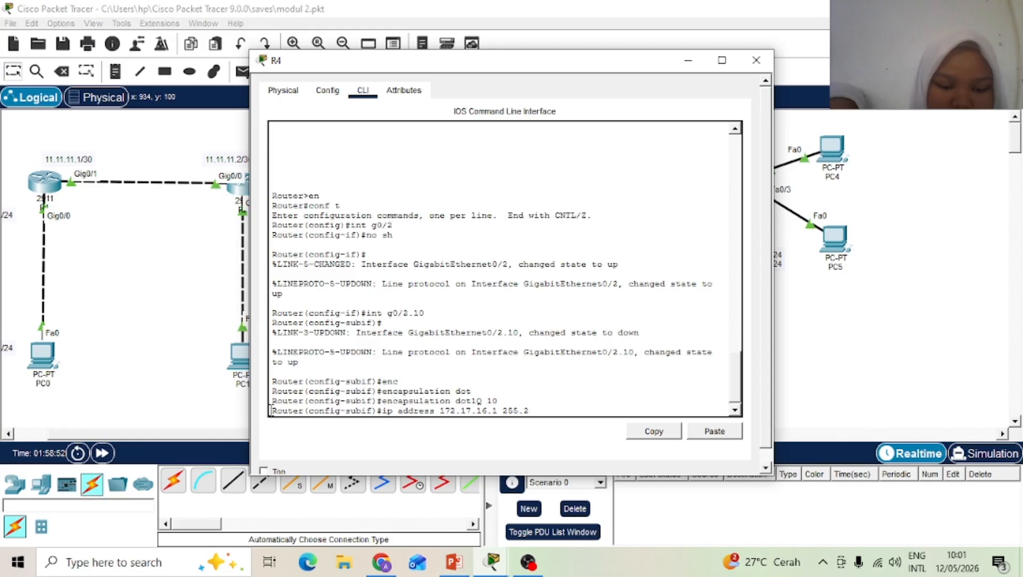
type("55.255.0")
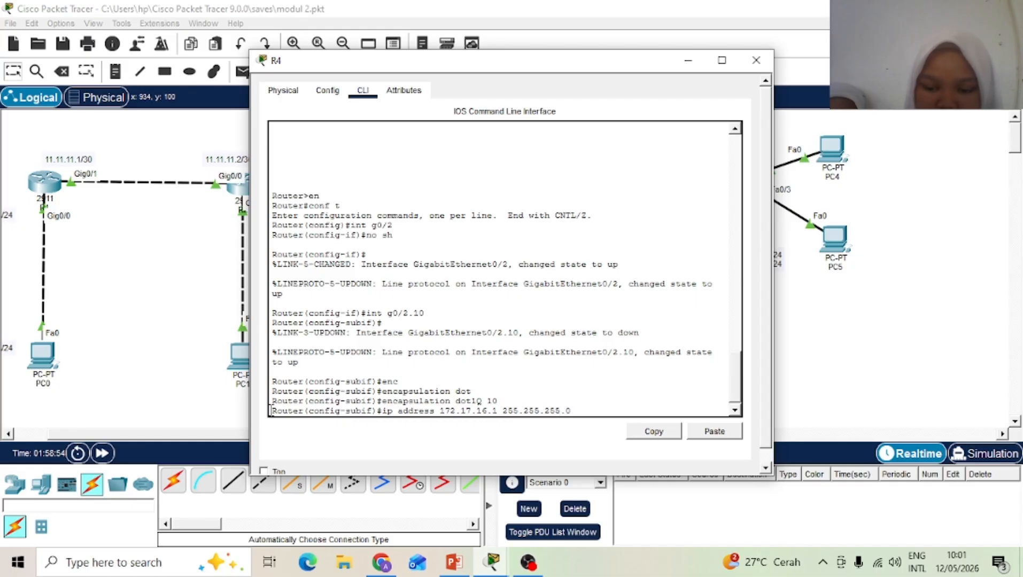
key("Return")
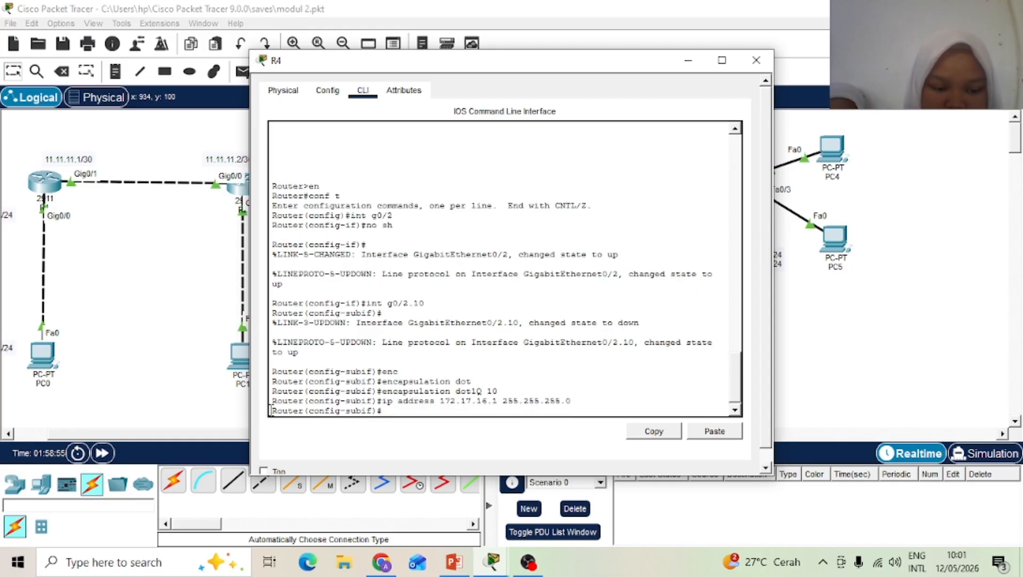
type("ex")
key("Return")
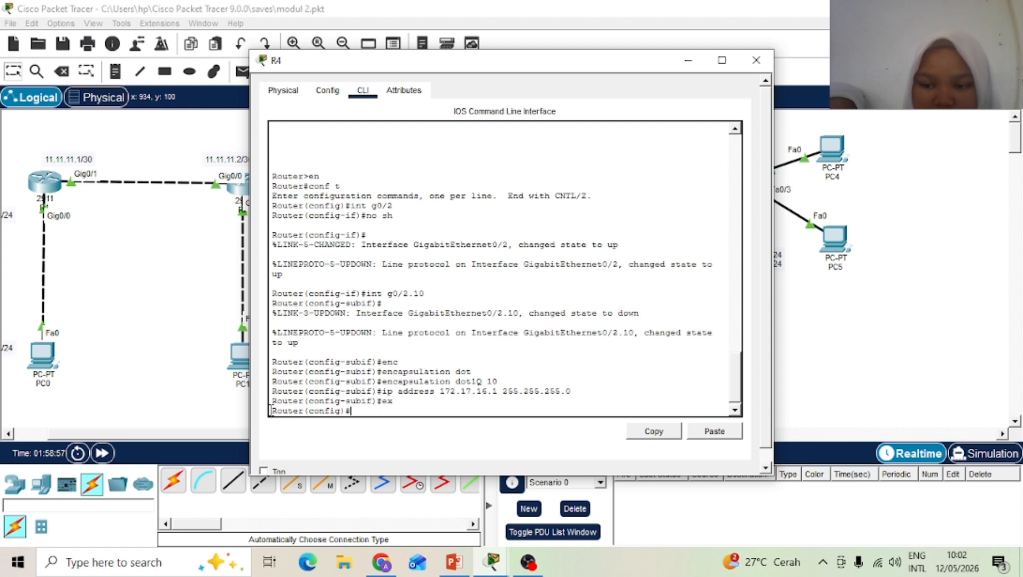
Step: Create subinterface g0/2.20 on R4 by reusing the earlier interface command as int g0/2.20
key("Up")
key("Up")
key("Up")
key("Up")
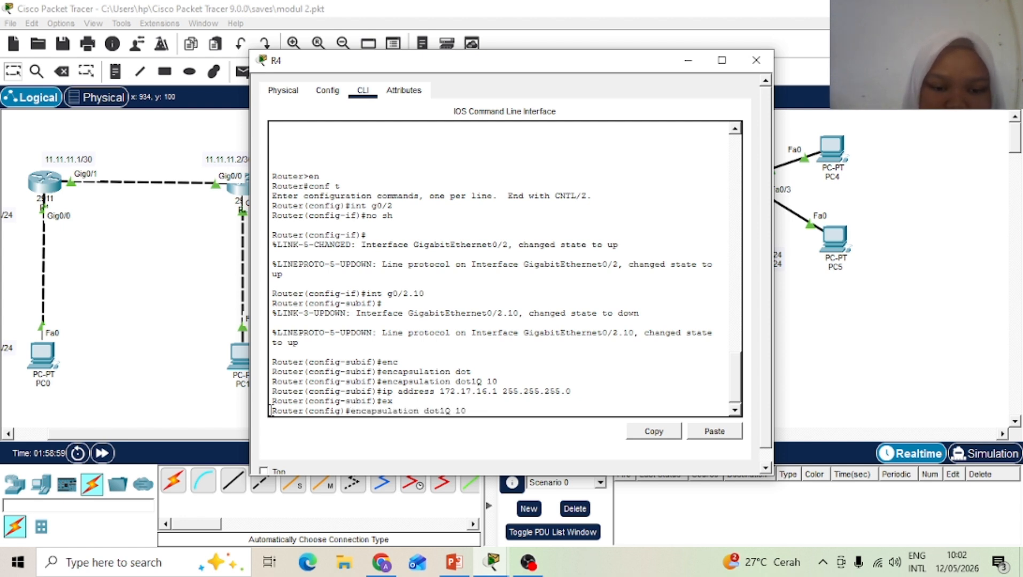
key("BackSpace")
key("BackSpace")
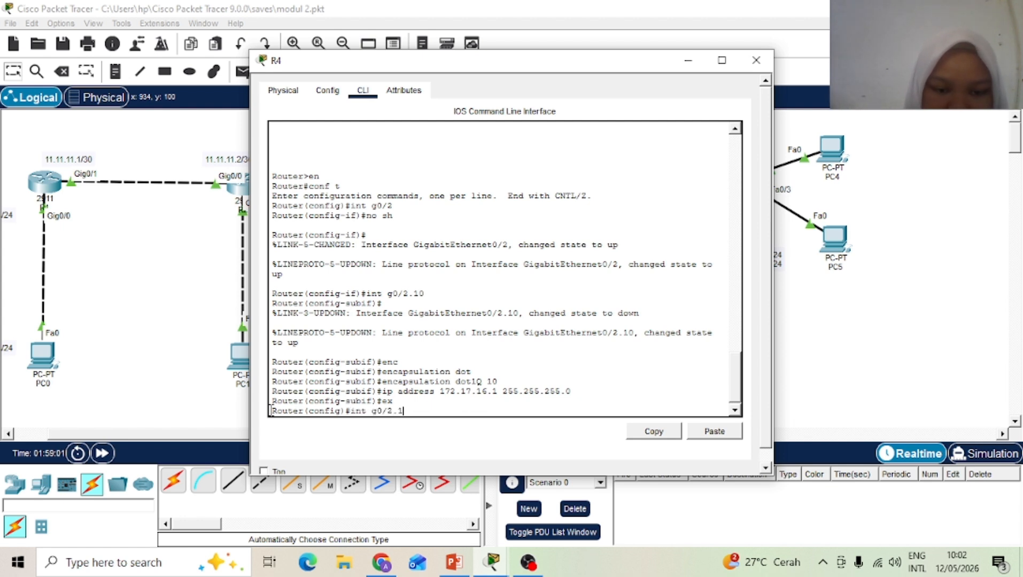
type("20")
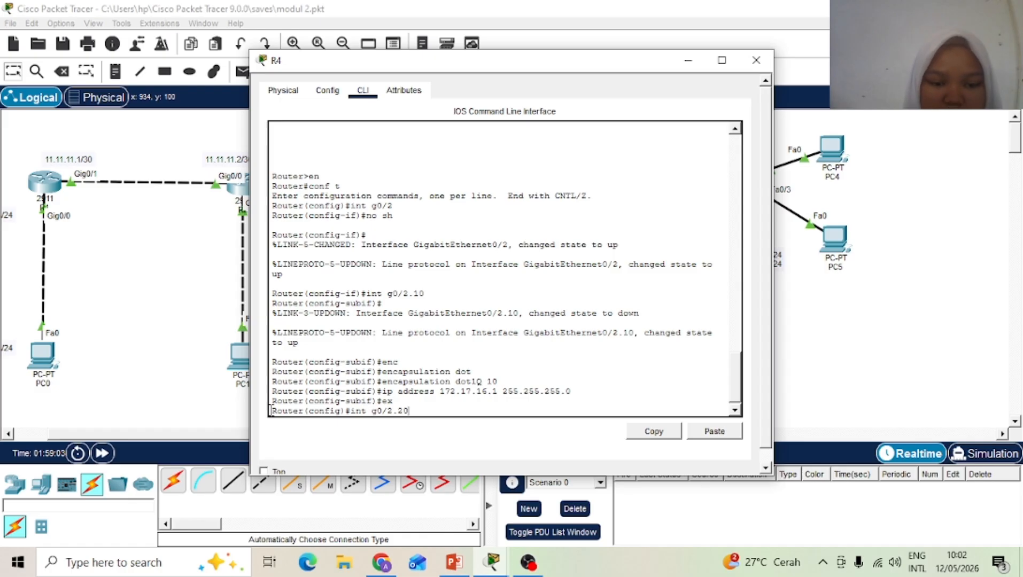
key("Return")
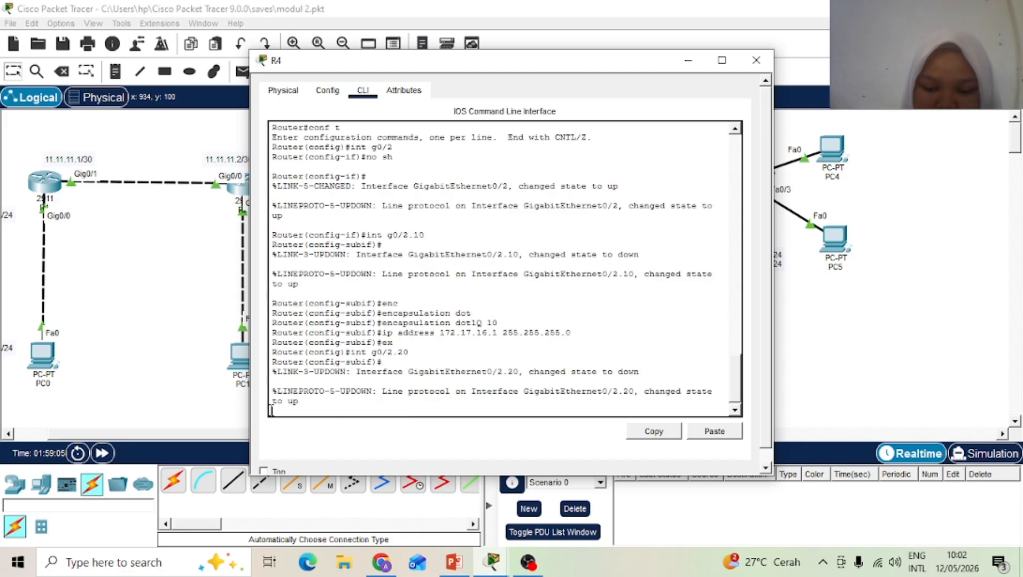
key("Return")
Step: Set the g0/2.20 subinterface's VLAN tagging with the command encapsulation dot1Q 20
key("Up")
key("Up")
key("Up")
key("Up")
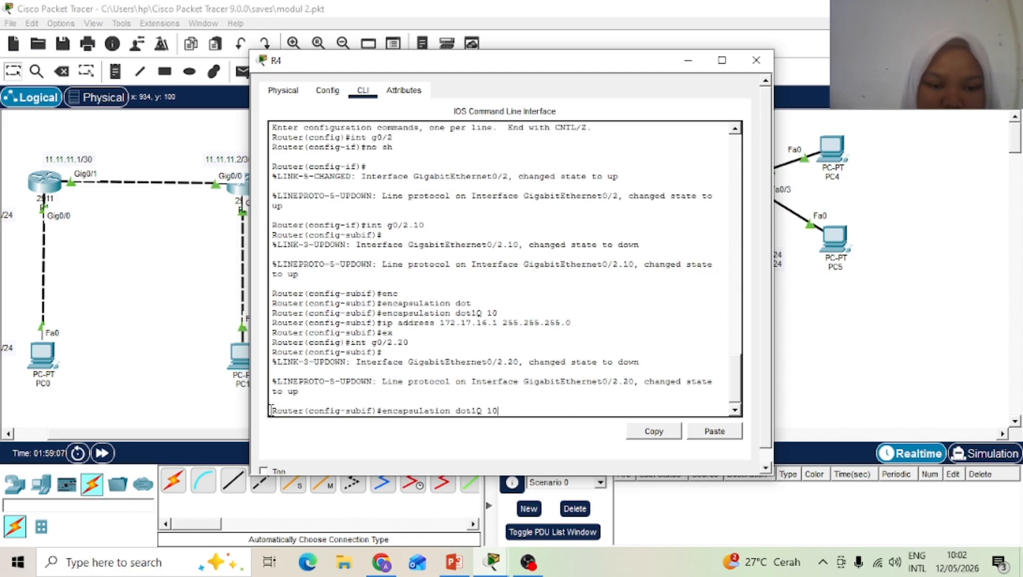
key("Up")
key("Down")
key("BackSpace")
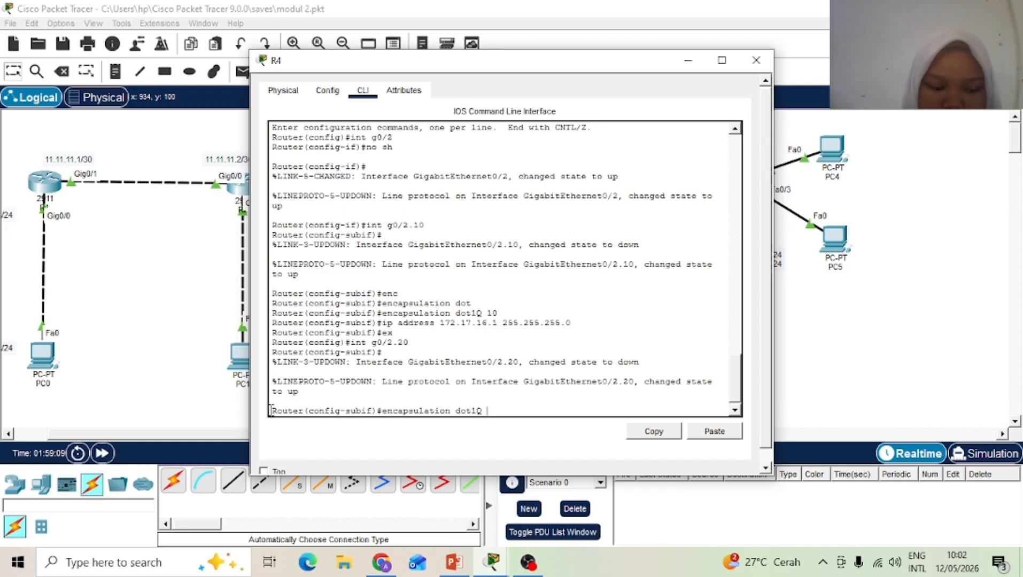
type("20")
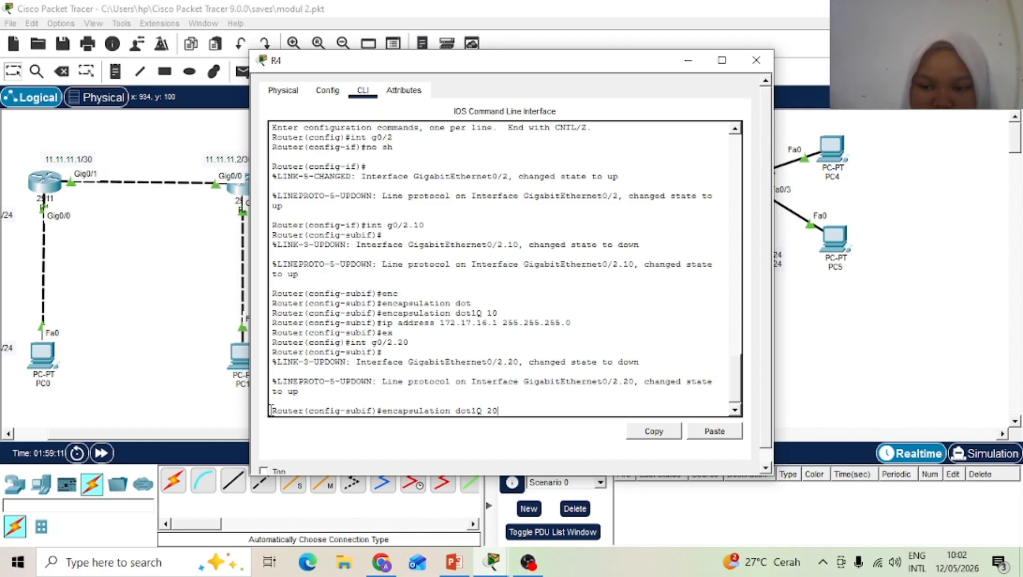
key("Return")
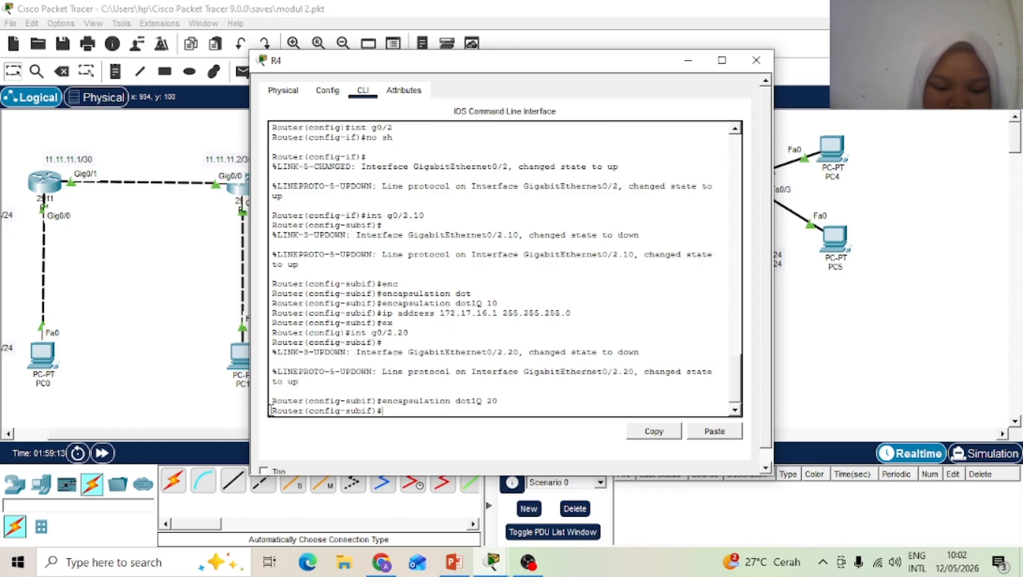
Step: Assign IP address 172.16.16.1 with mask 255.255.255.0 to g0/2.20 and exit to global configuration mode
type("ips")
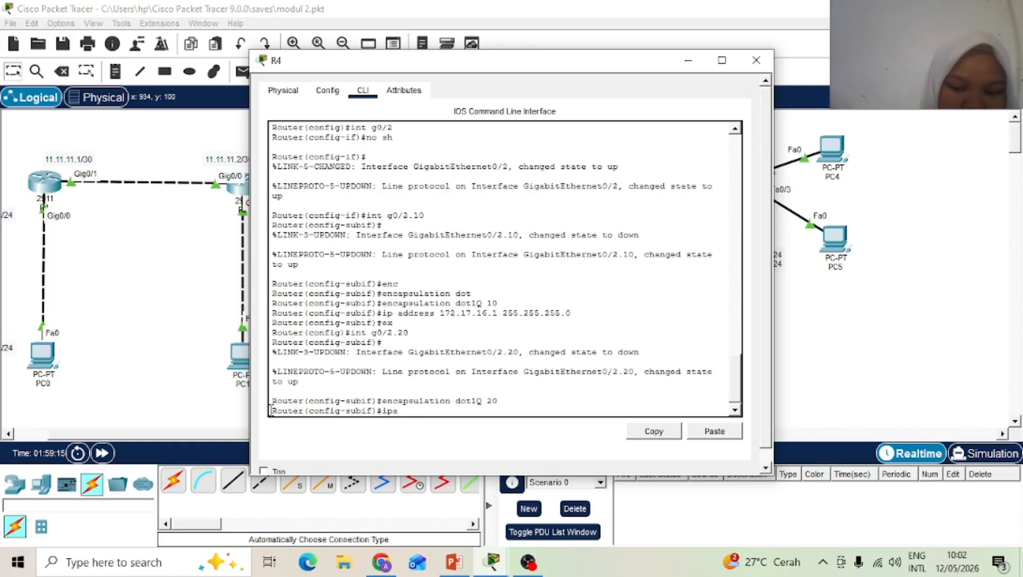
key("BackSpace")
type("addre")
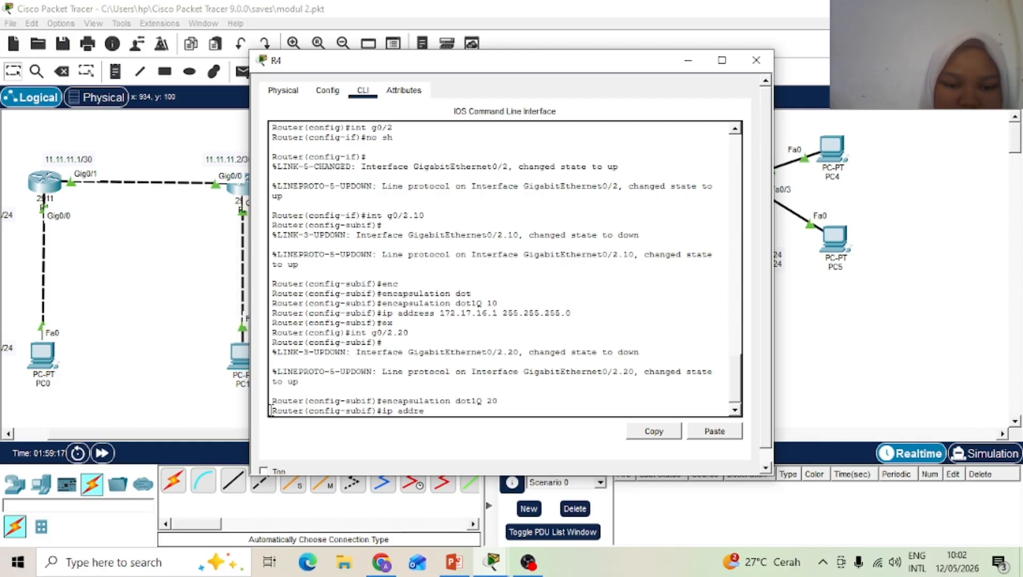
type("ss 1")
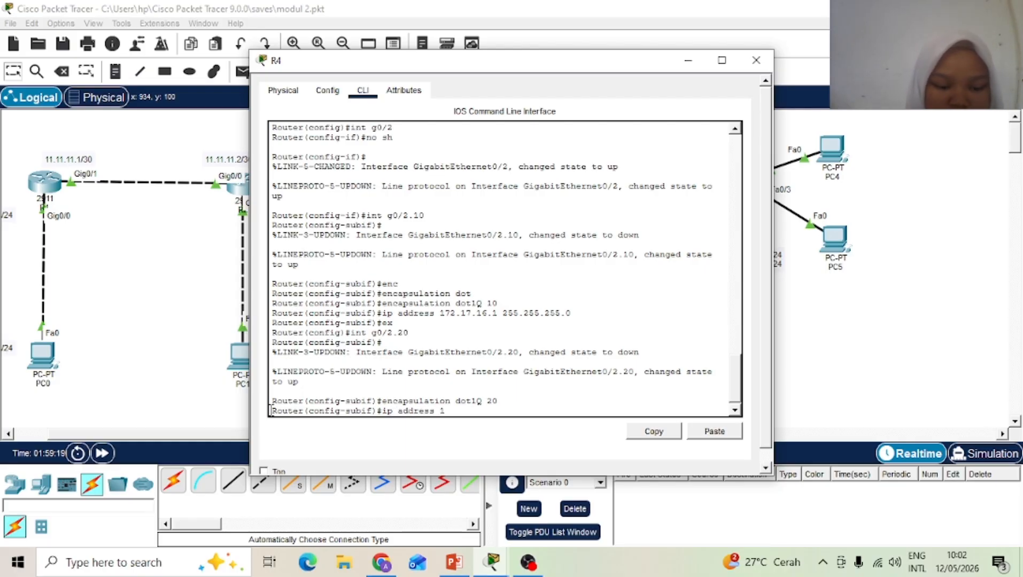
type("72.16.1")
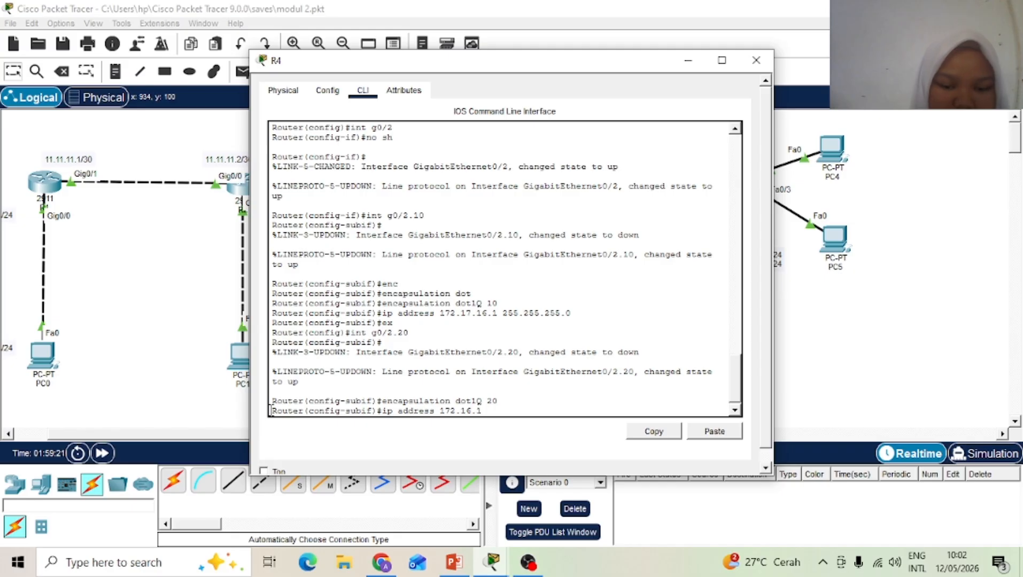
type("6.1 255.2")
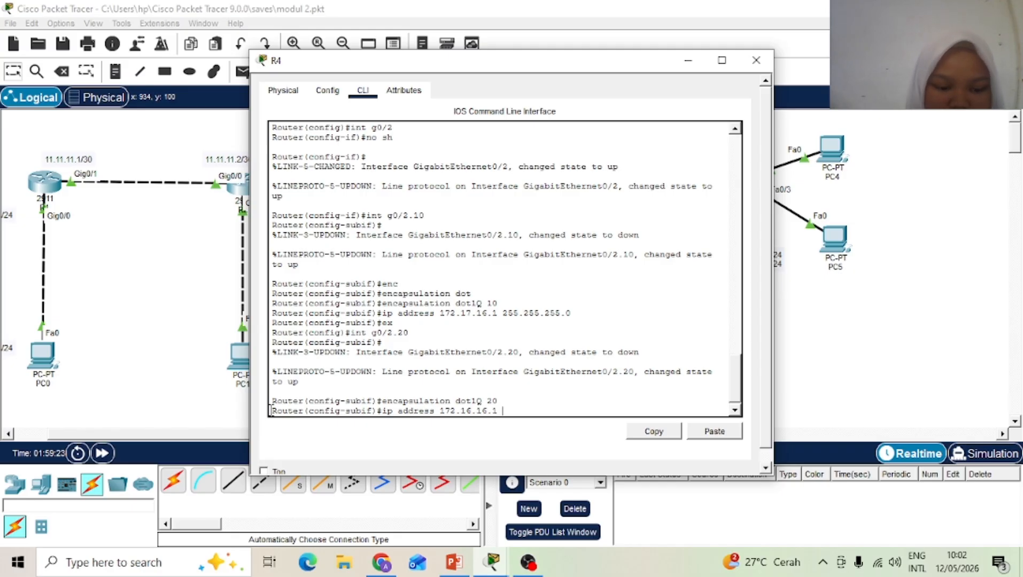
type("55")
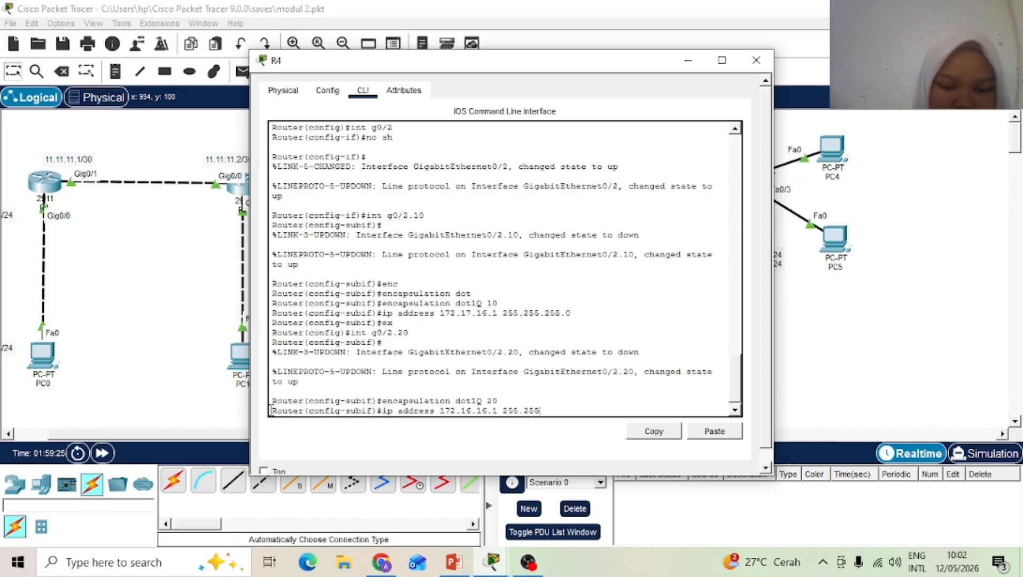
type(".255.0")
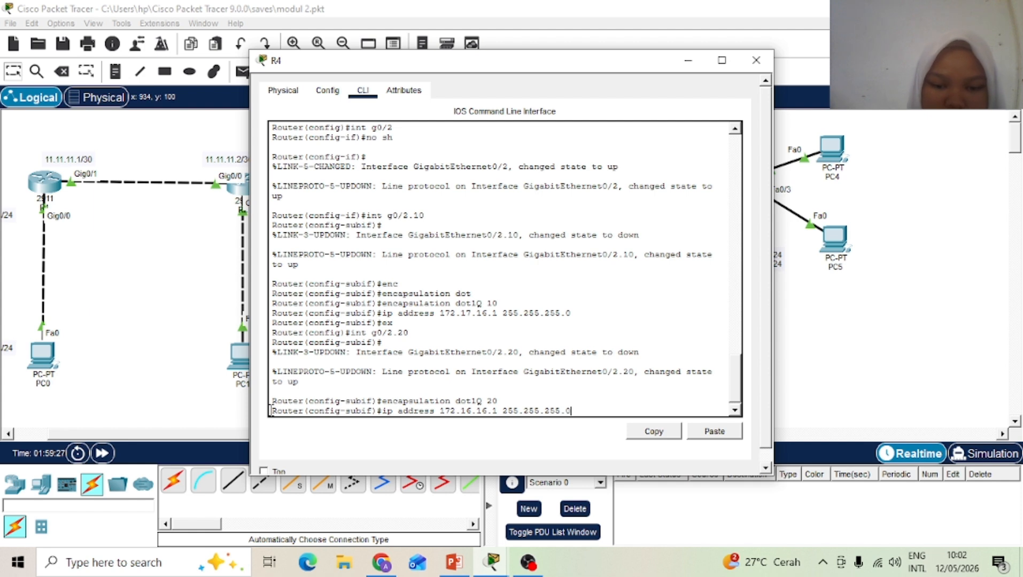
key("Return")
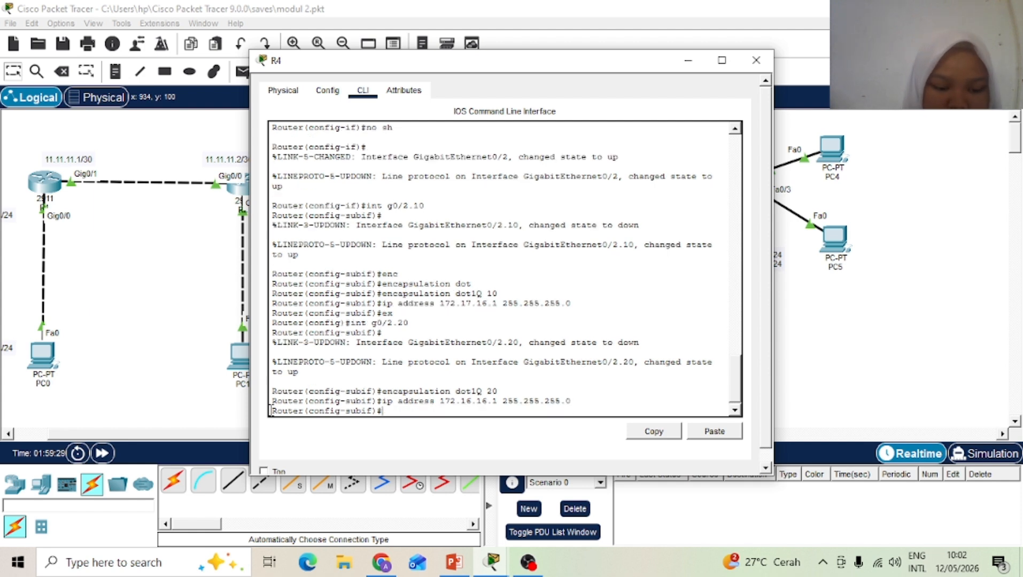
type("ex")
key("Return")
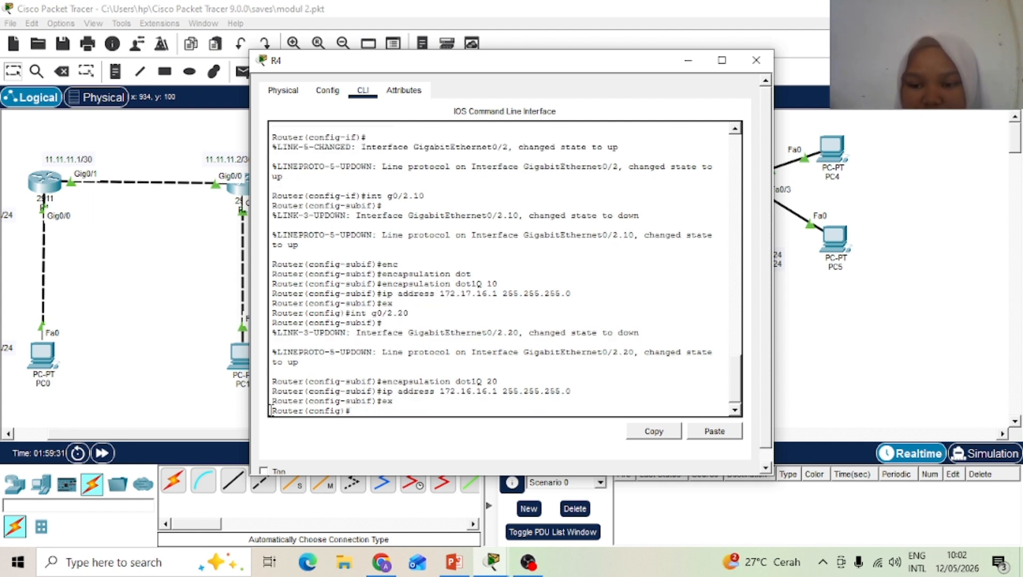
Step: Create a DHCP pool named 10 on R4 with the command ip dhcp pool 10
type("ip dh")
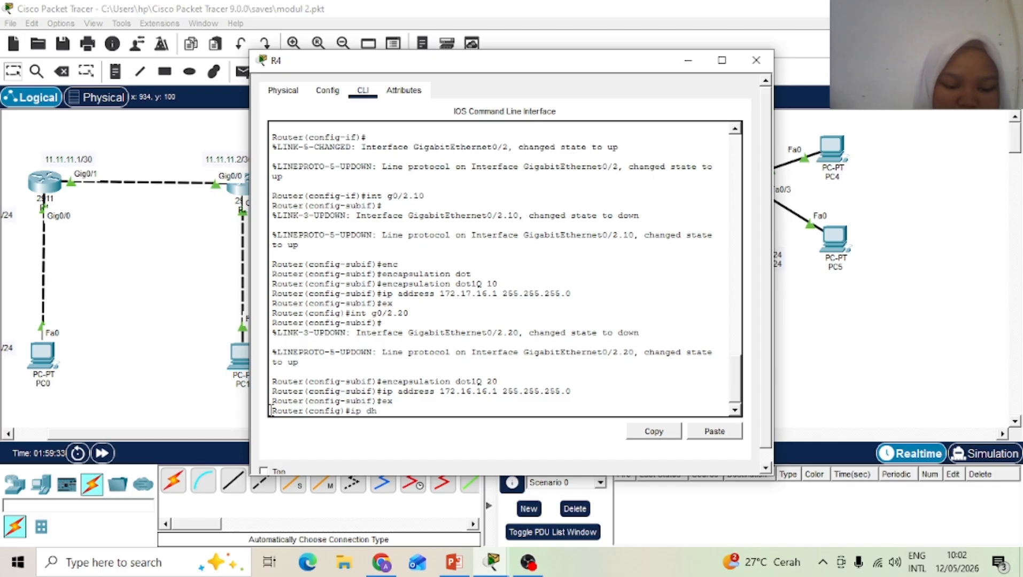
type("cp pool")
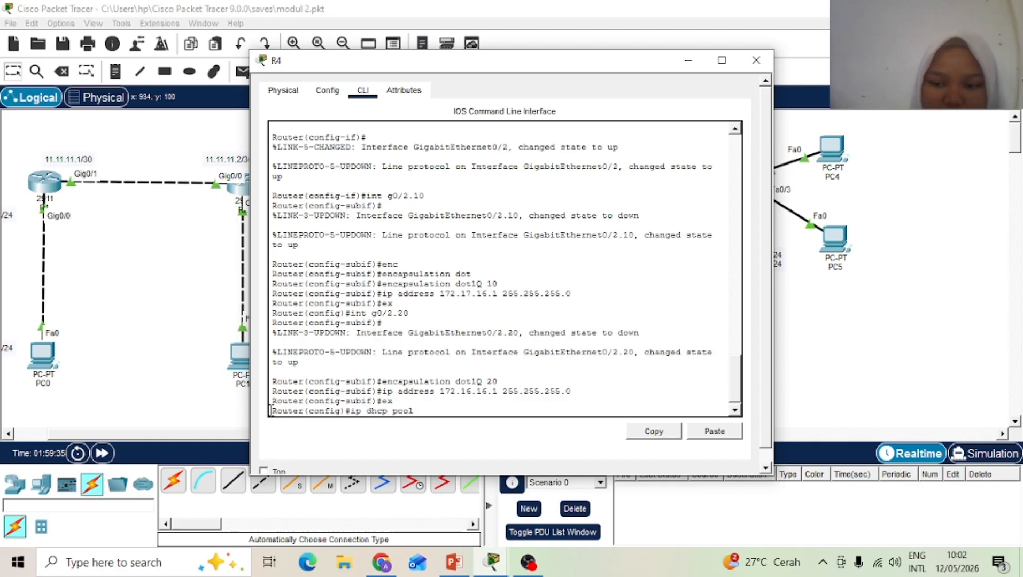
type(" 10")
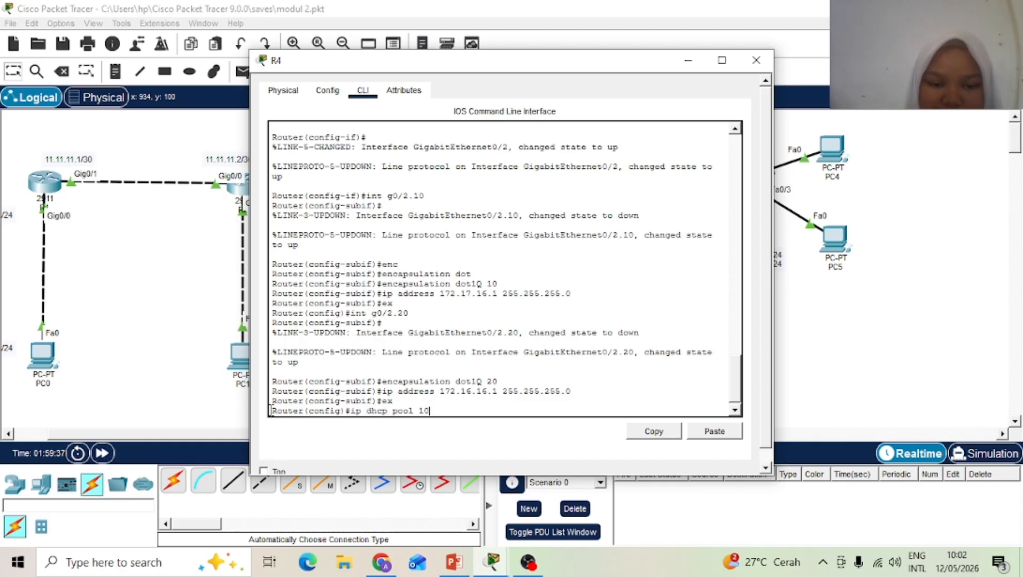
key("Return")
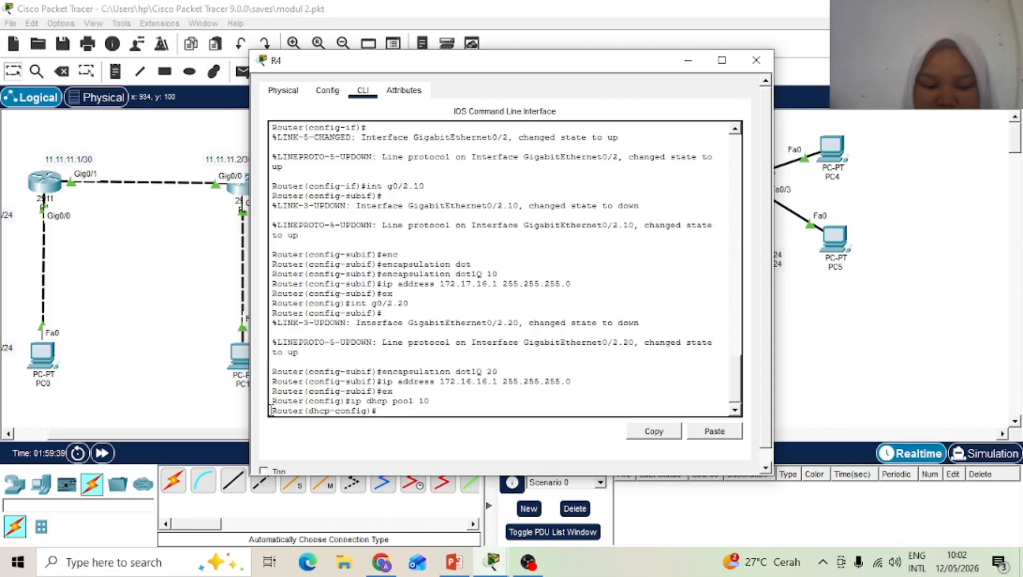
Step: Set the network of DHCP pool 10 with the command net 172.17.16.0 255.255.255.0
type("net 172")
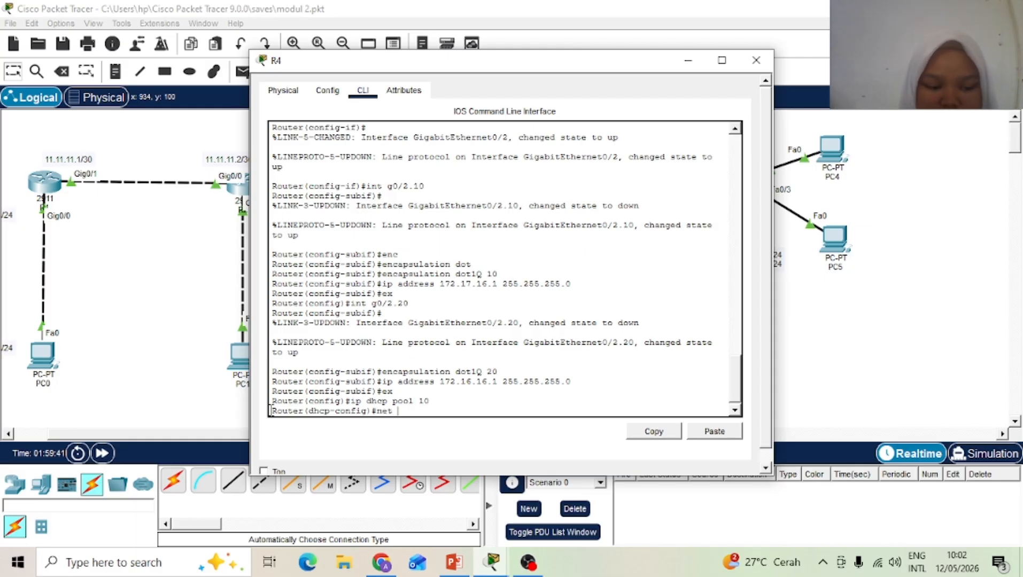
type(".17")
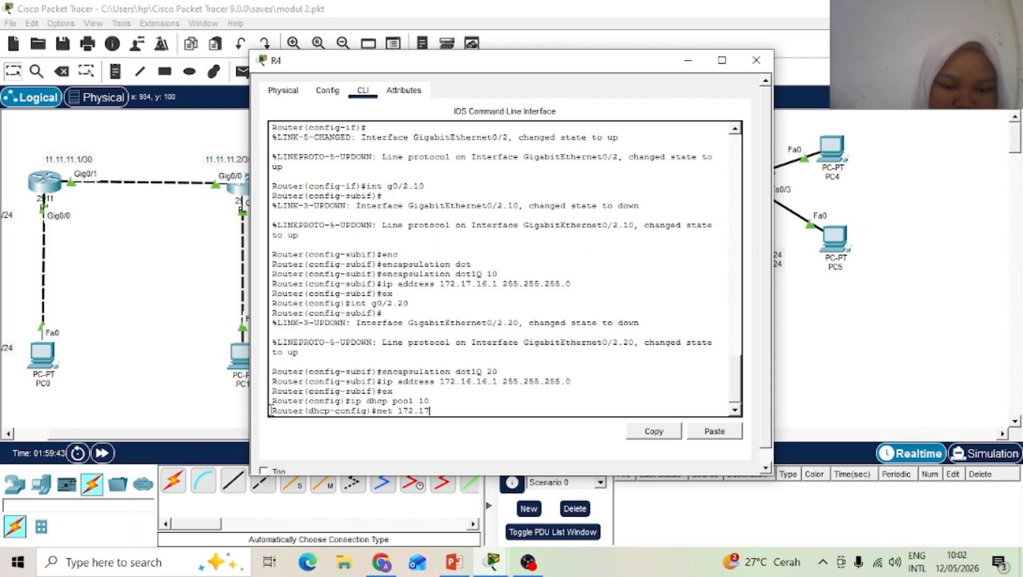
type(".16.0")
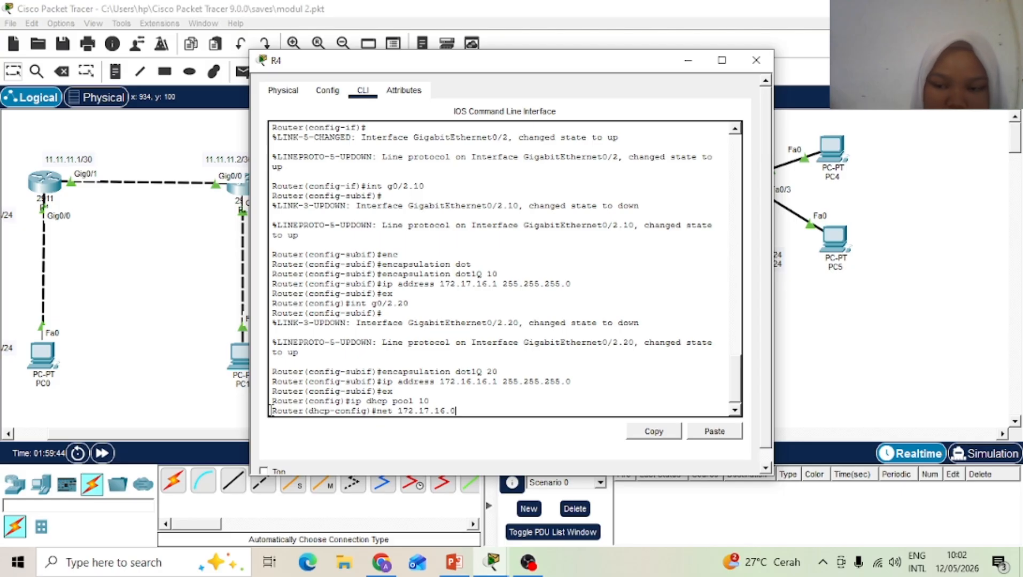
type(" 25")
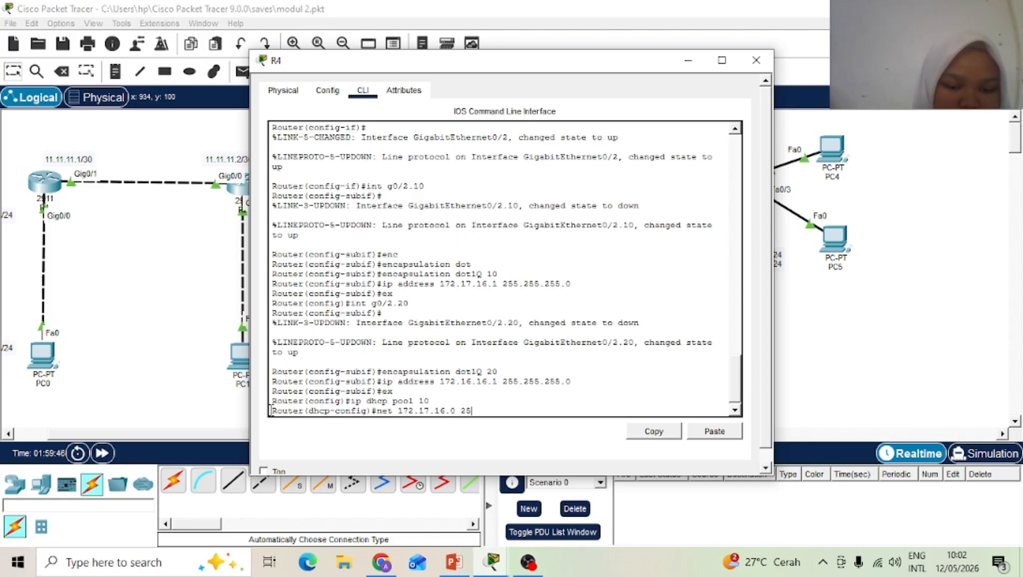
type("5.255")
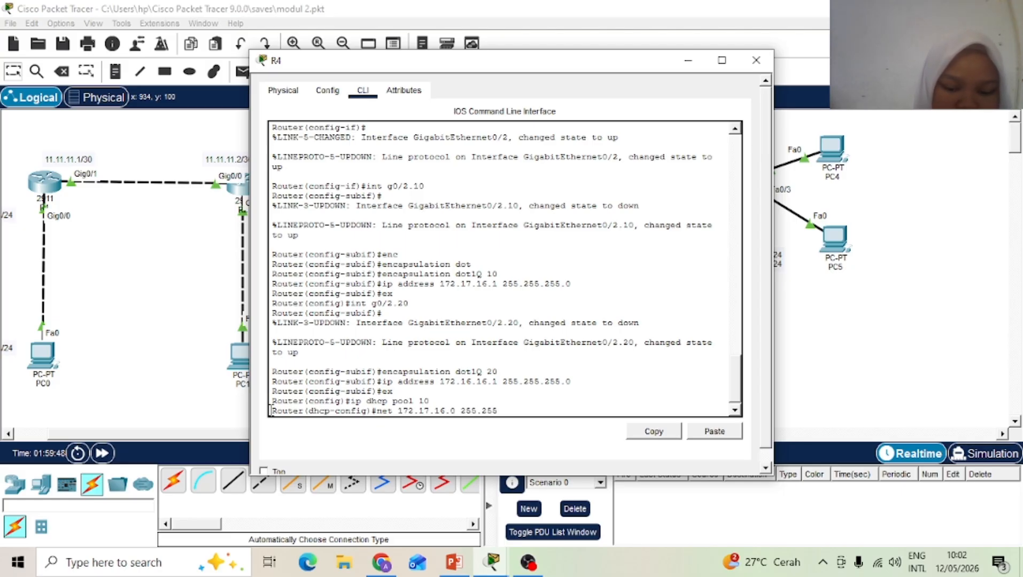
type(".255.0")
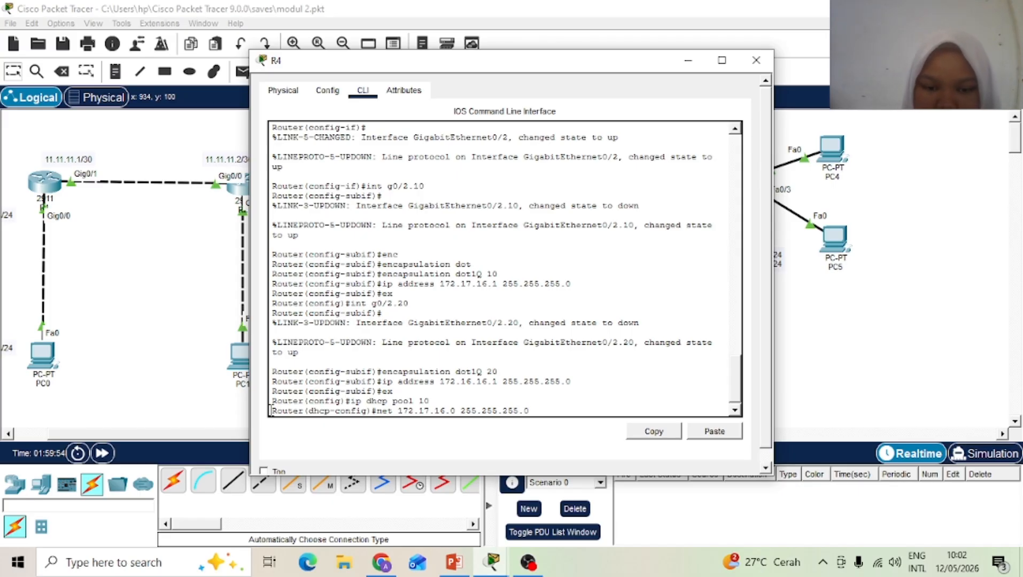
key("Return")
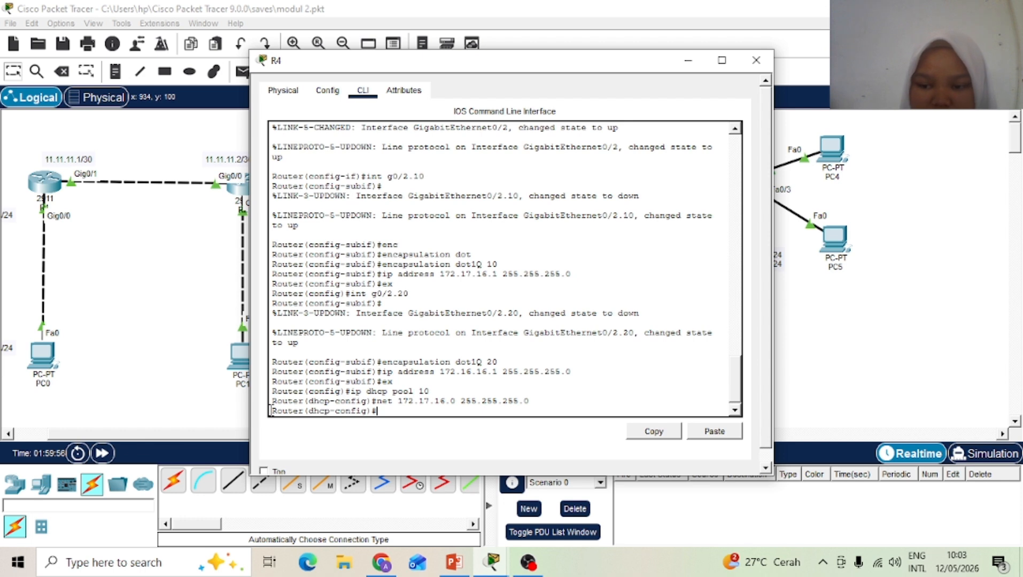
Step: Set the default gateway of DHCP pool 10 with the command default-router 172.17.16.1
type("def")
key("Tab")
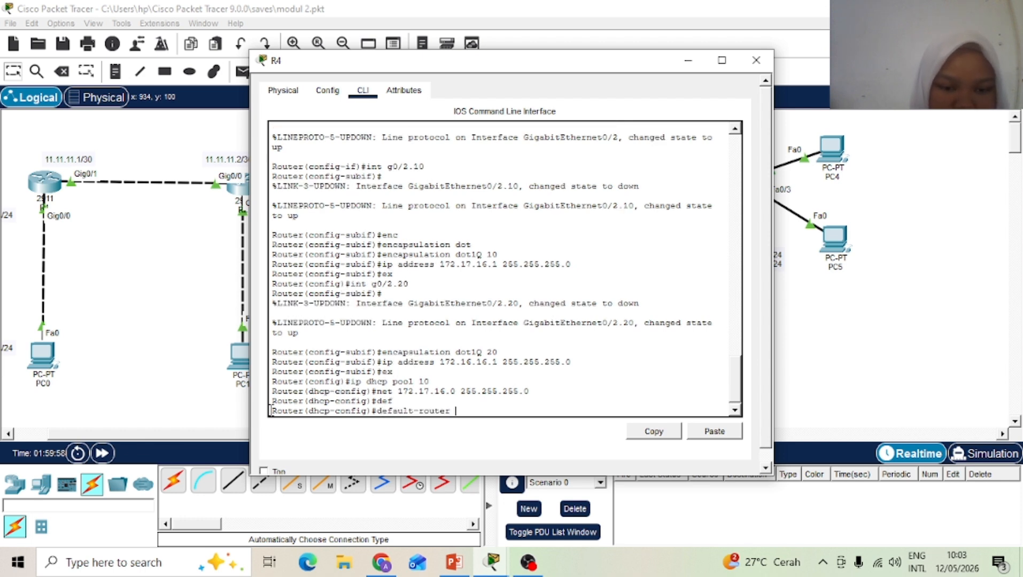
type("17")
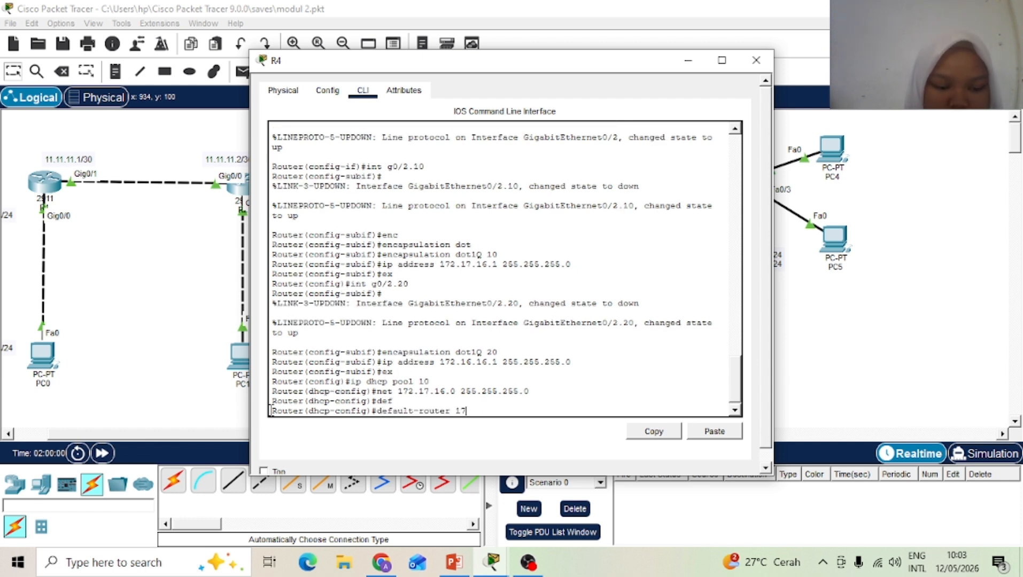
type("2.16.1")
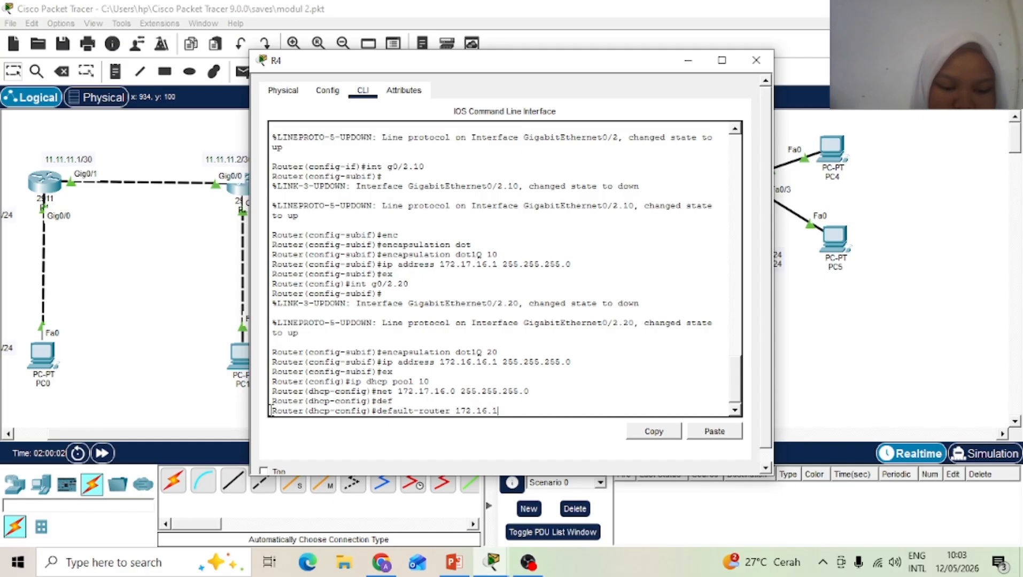
key("BackSpace")
key("BackSpace")
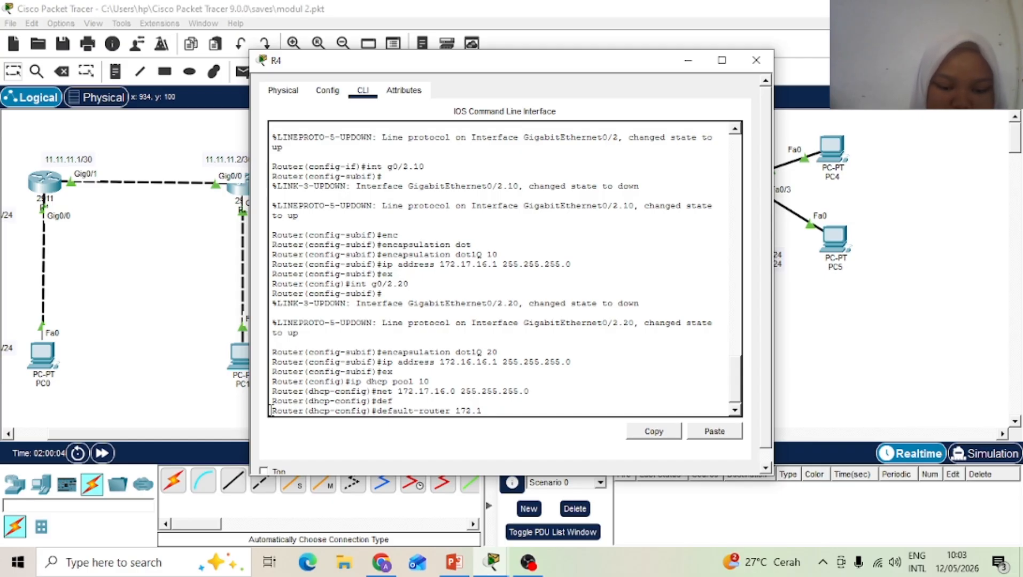
type("7")
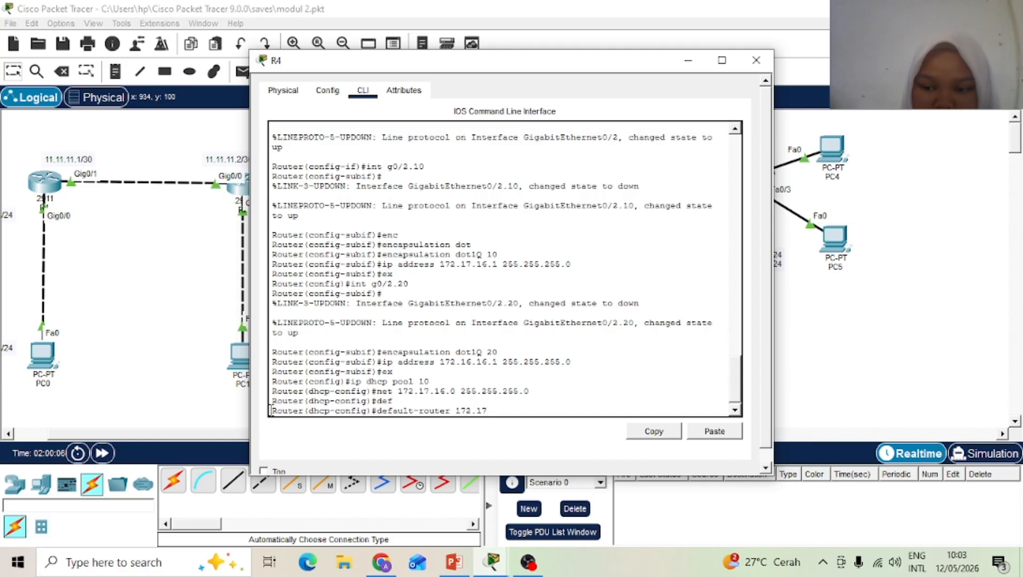
type(".16.")
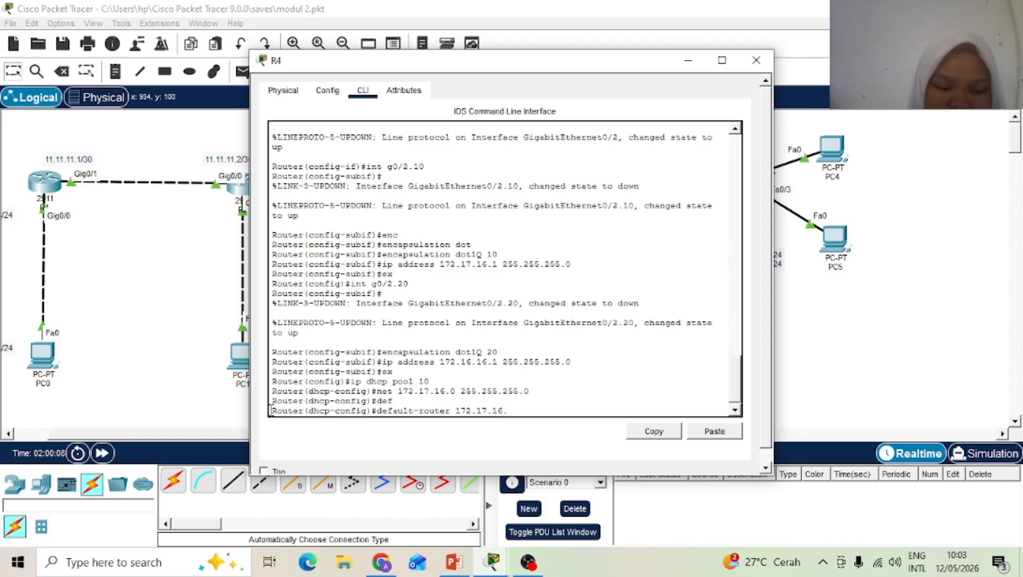
type("1")
key("Return")
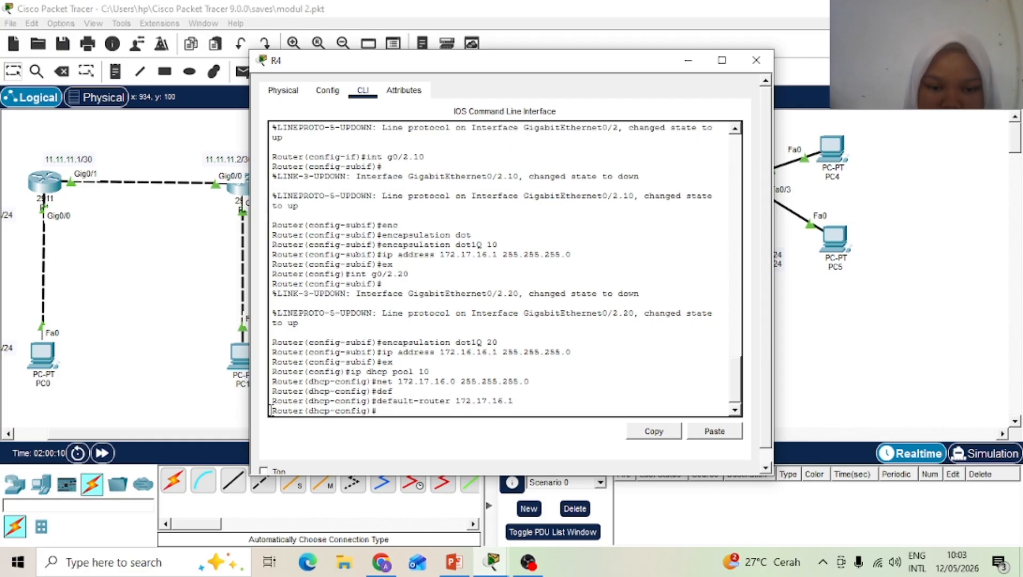
Step: Set the DNS server of DHCP pool 10 to 8.8.8.8 and exit to global configuration mode
type("dns 8.8.8.8")
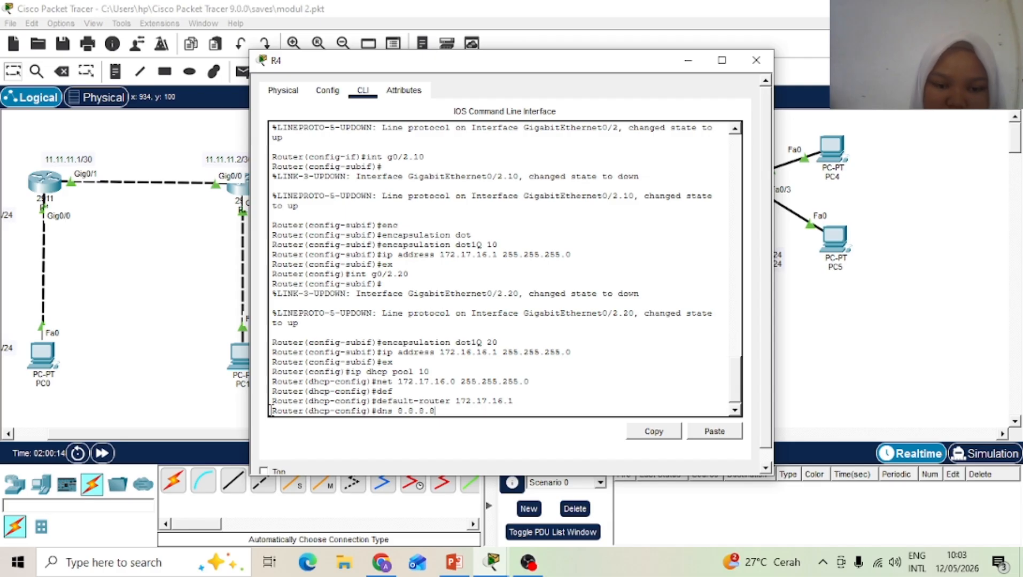
key("Return")
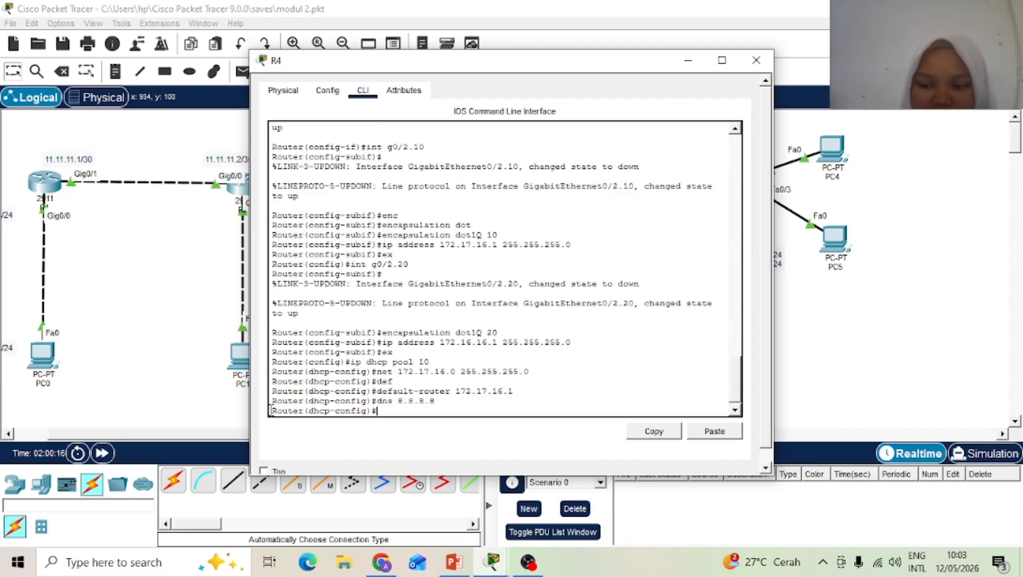
type("ex")
key("Return")
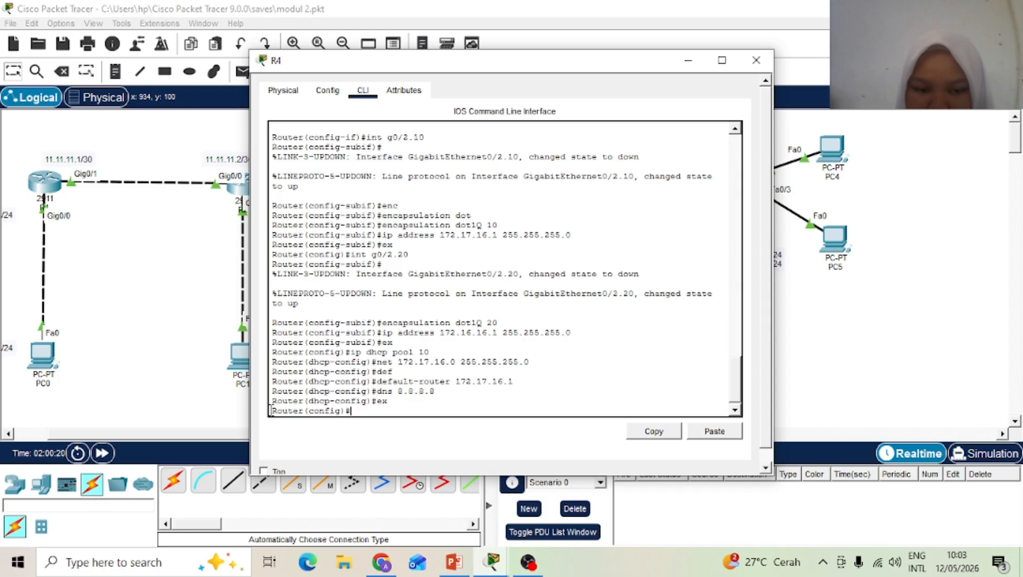
Step: Create a second DHCP pool on R4 by reusing the earlier pool command as ip dhcp pool 20
type("net 172.17.16.0 255.255.255.0")
key("Up")
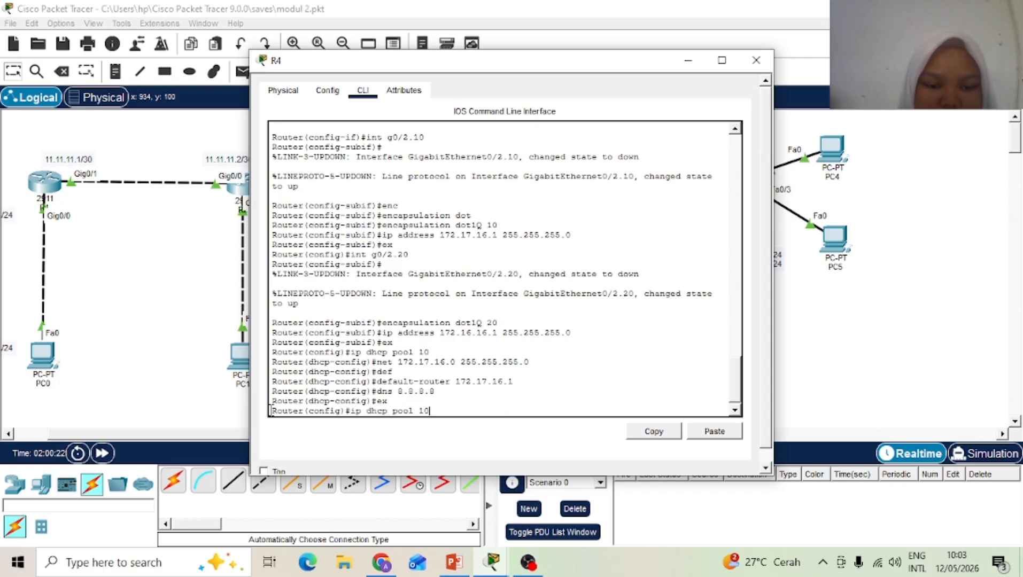
key("BackSpace")
key("BackSpace")
type("20")
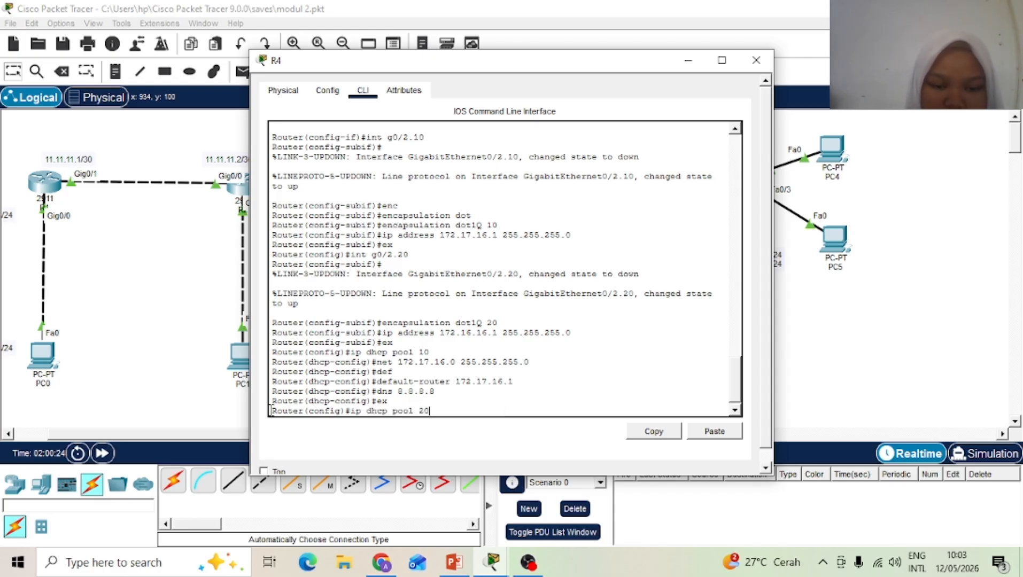
key("Return")
Step: Set the network of DHCP pool 20 by editing the recalled command to net 172.16.15.0 255.255.255.0
key("Up")
key("Up")
key("Up")
key("Up")
key("Up")
key("Up")
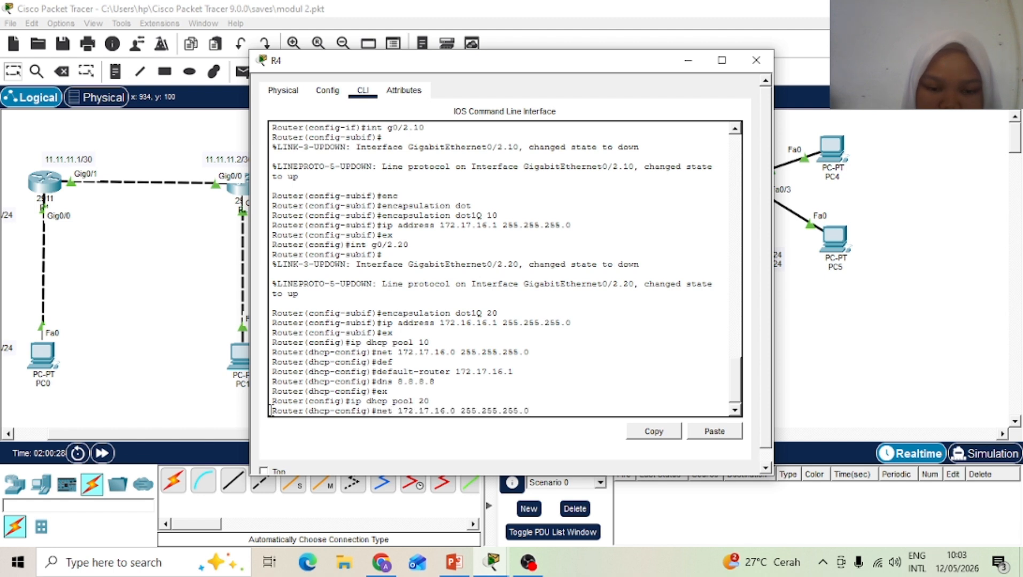
key("Left")
key("Left")
key("Left")
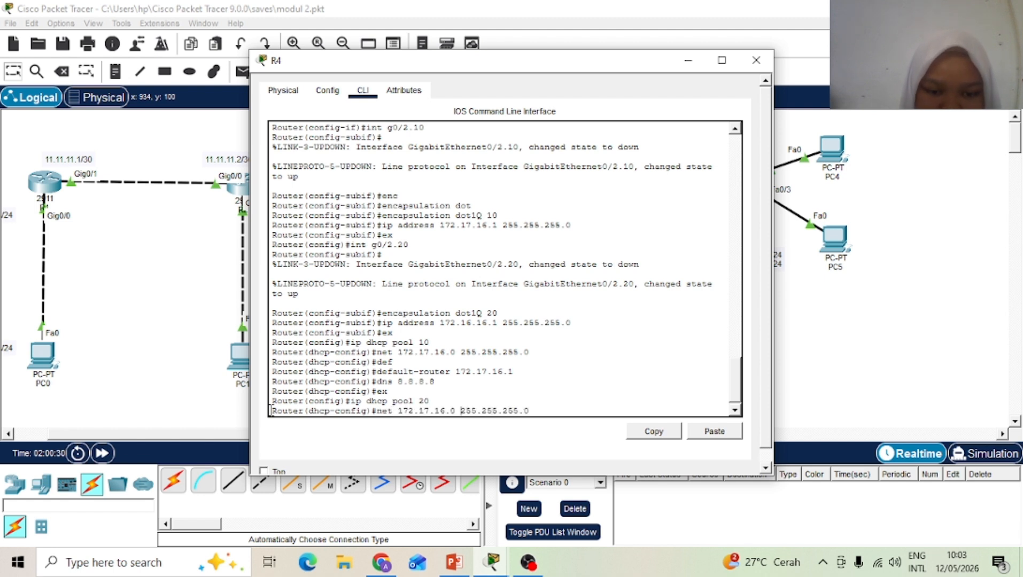
key("BackSpace")
key("BackSpace")
key("BackSpace")
key("BackSpace")
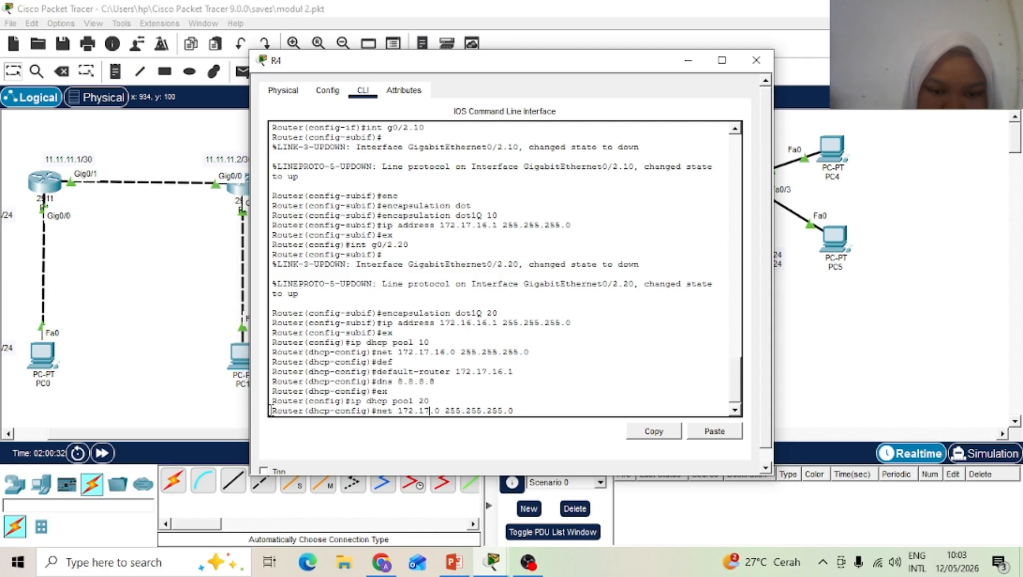
type("6.15")
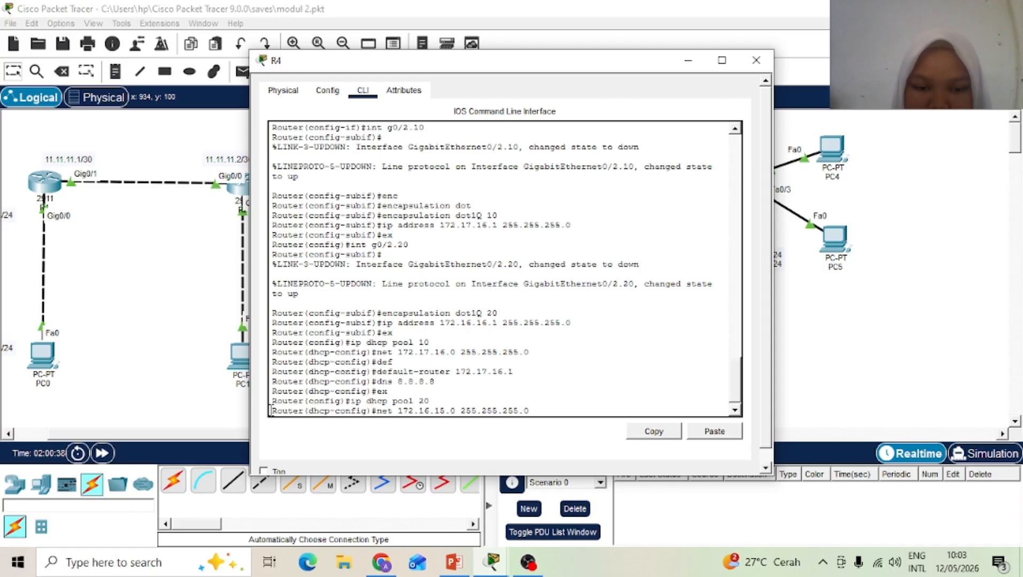
key("Return")
Step: Set the default gateway of DHCP pool 20 by editing the recalled command to default-router 172.16.15.1
key("Up")
key("Up")
key("Up")
key("Up")
key("Up")
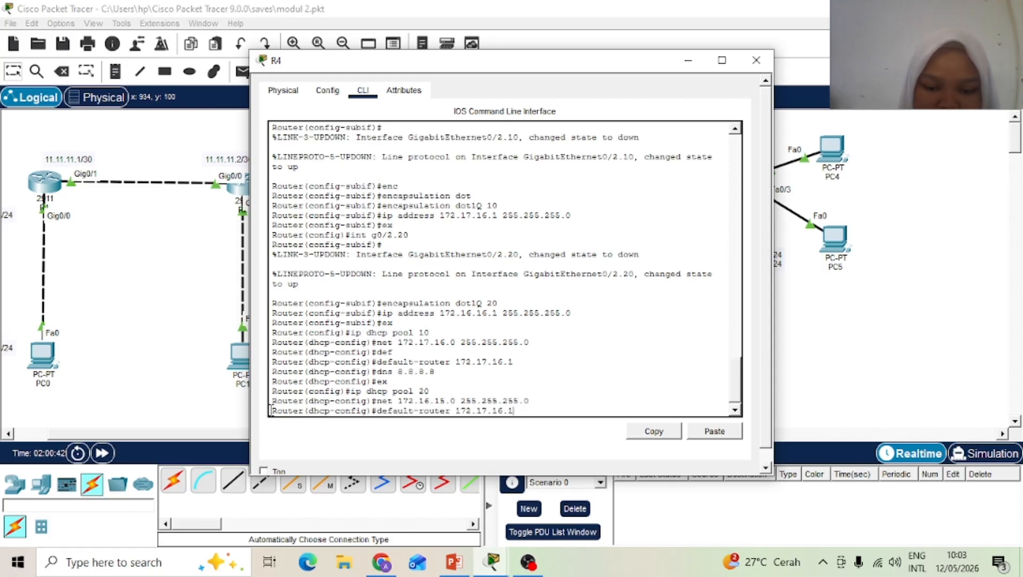
key("BackSpace")
key("BackSpace")
key("BackSpace")
key("BackSpace")
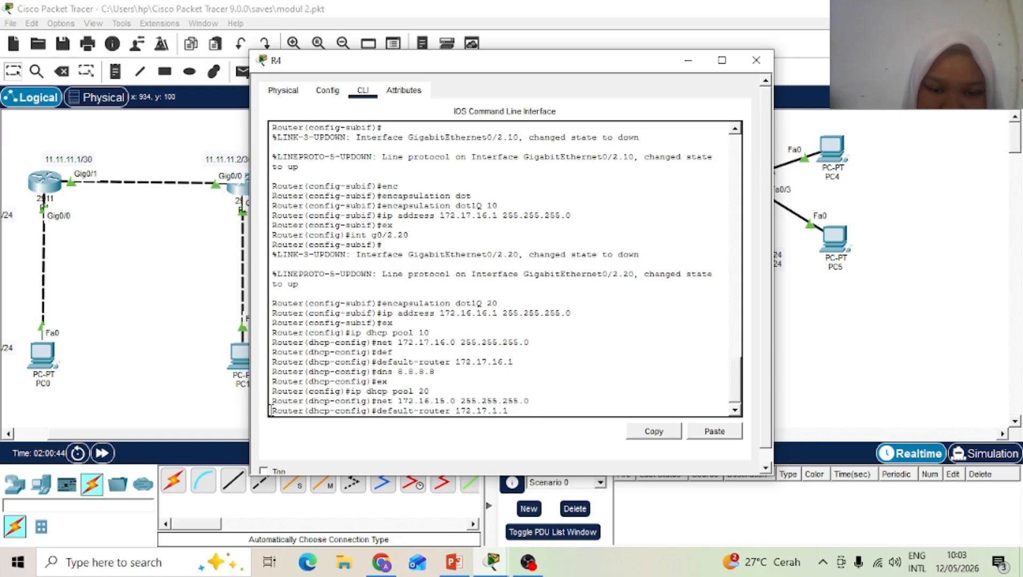
type("6.15")
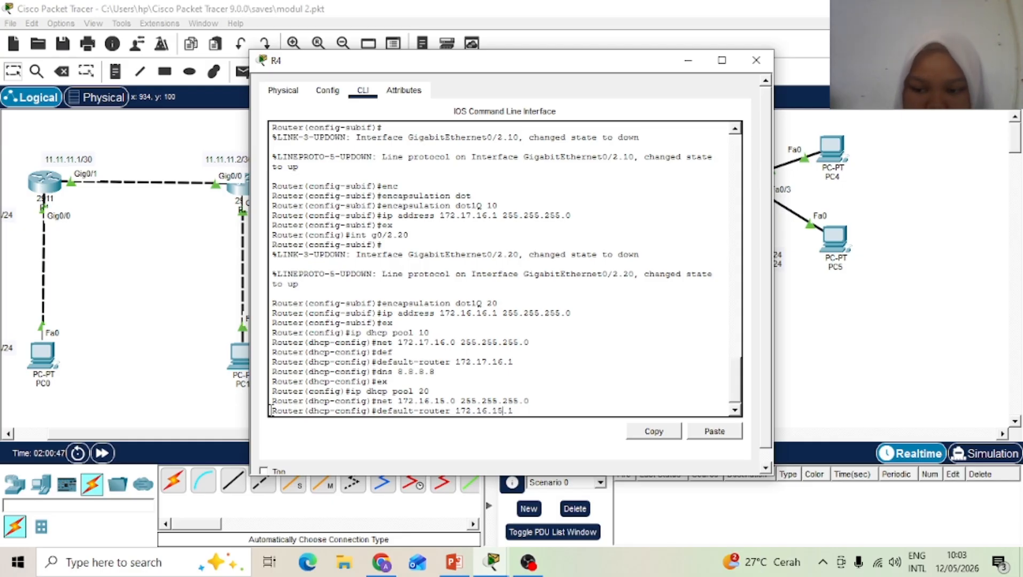
key("Return")
Step: Set the DNS server of DHCP pool 20 by reusing the command dns 8.8.8.8
key("Up")
key("Up")
key("Up")
key("Up")
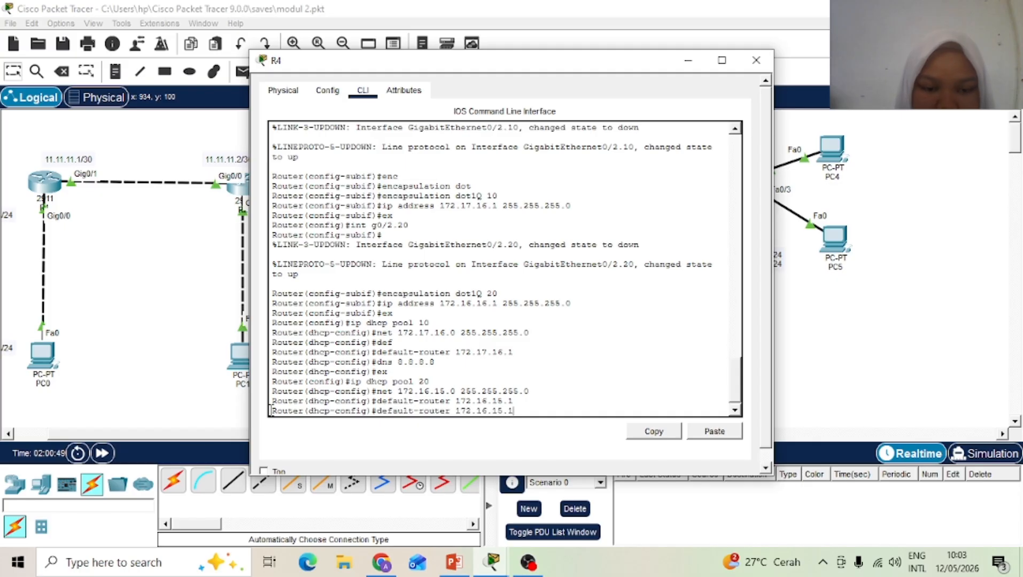
key("Up")
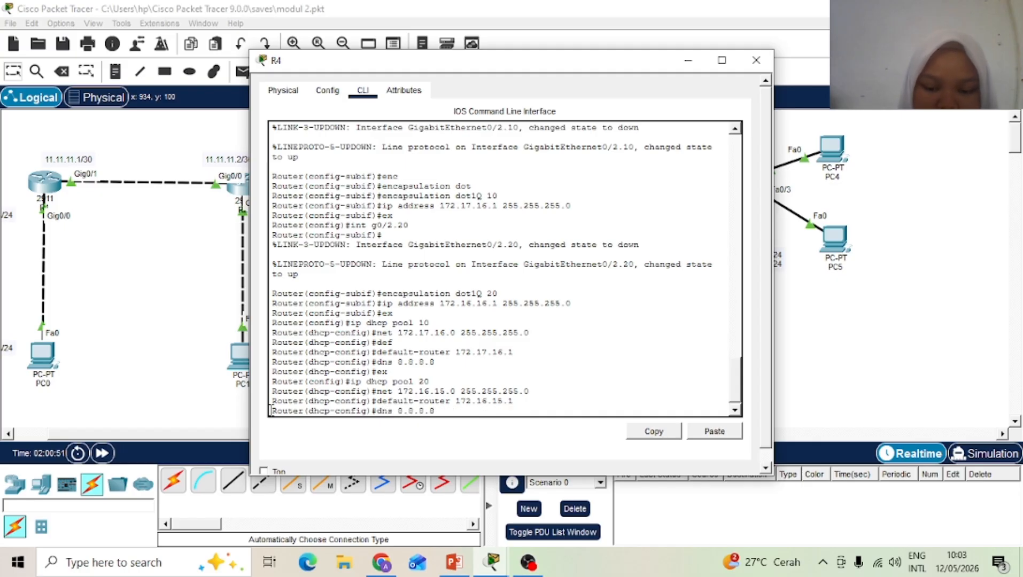
key("Return")
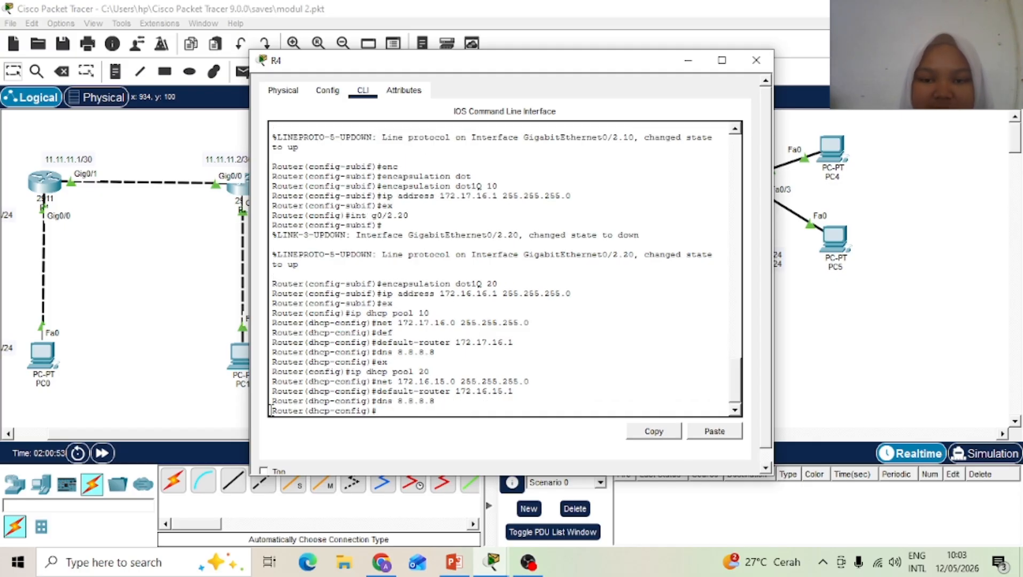
Step: Close the R4 configuration window and open the command line interface of Switch0
left_click(756, 60)
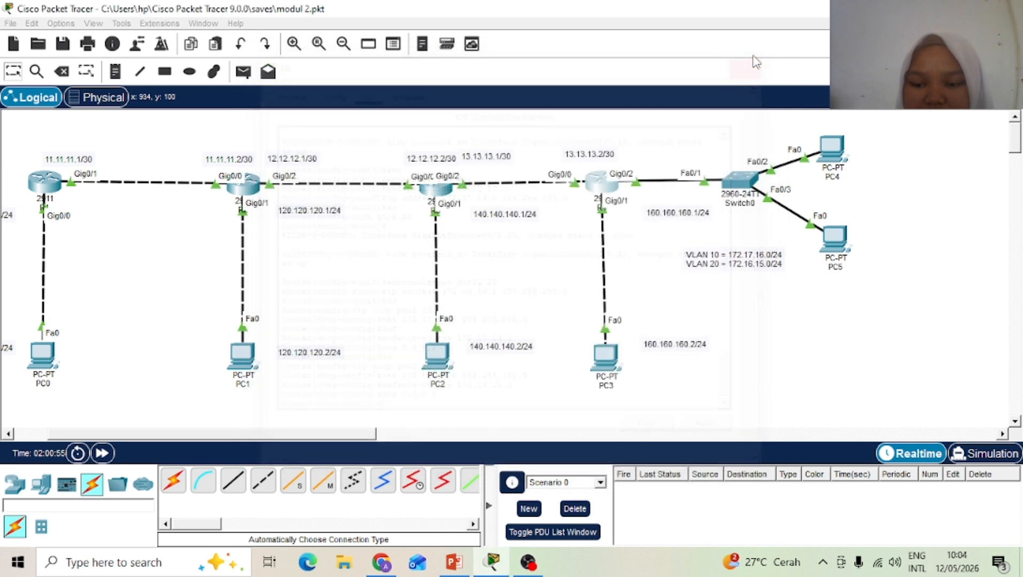
left_click(742, 183)
left_click(364, 91)
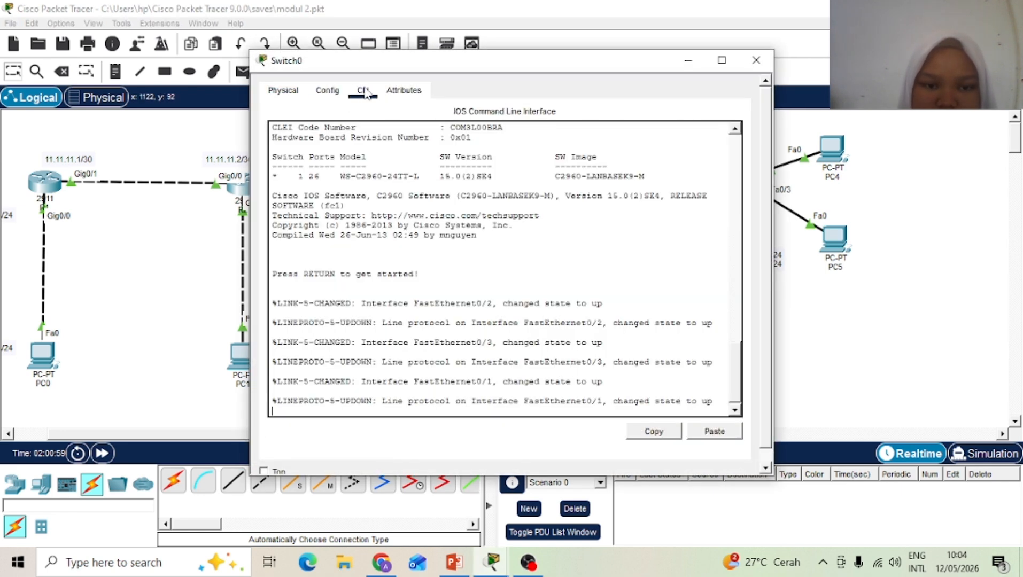
Step: Enter privileged mode on Switch0 with en and open global configuration with conf t
key("Return")
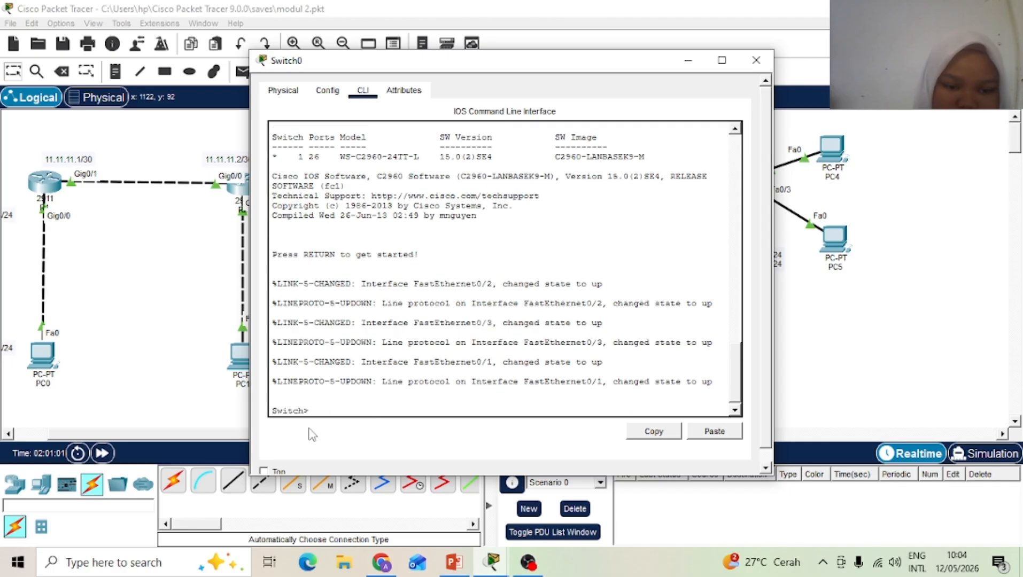
type("en")
key("Return")
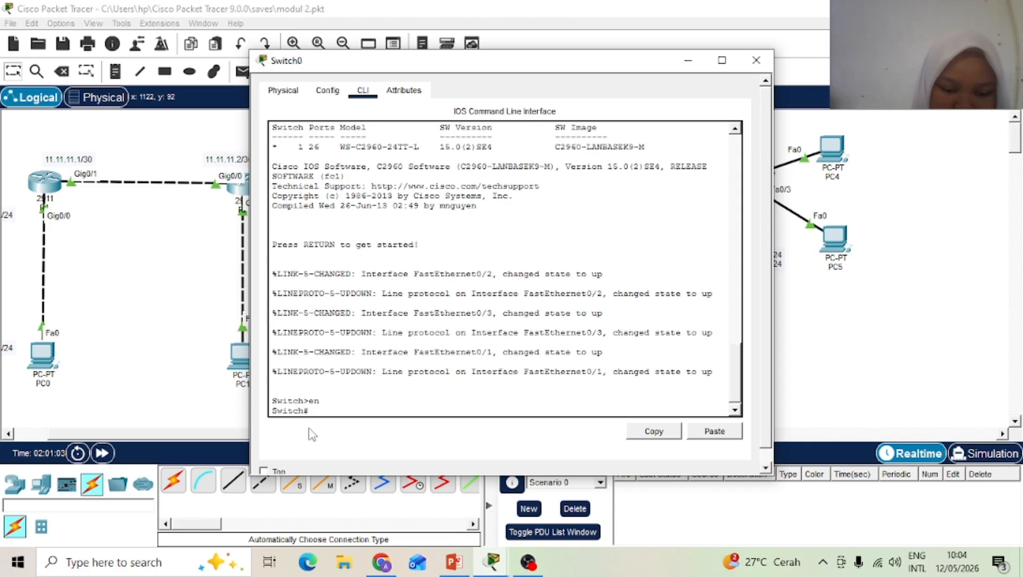
type("conf t")
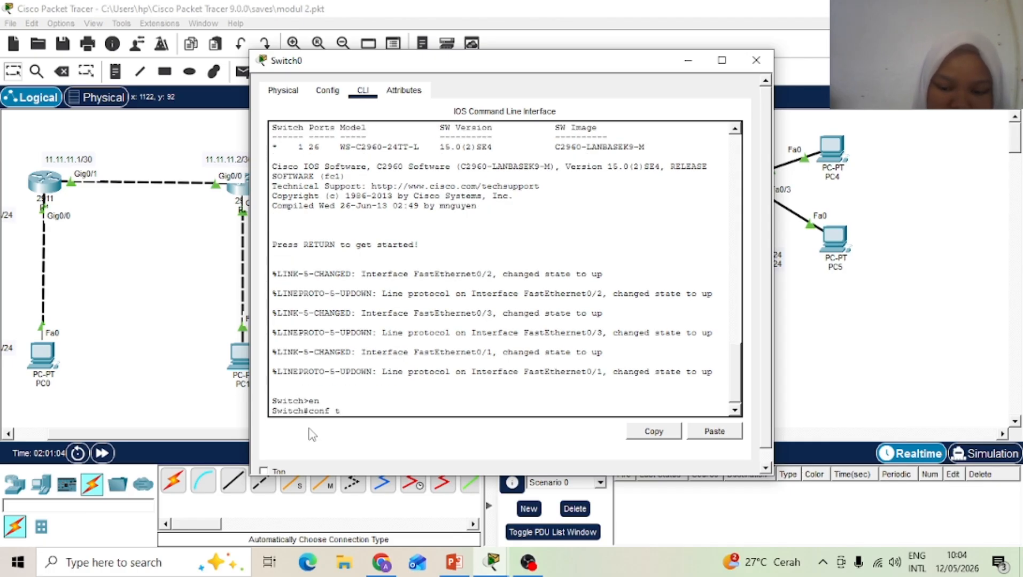
key("Return")
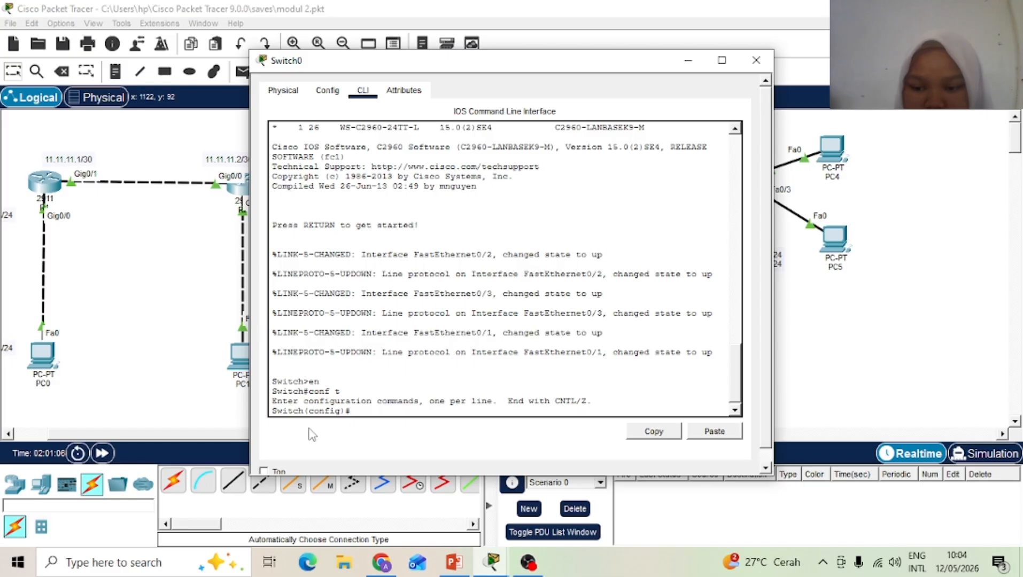
Step: Create VLANs 10 and 20 on Switch0 with the commands vlan 10 and vlan 20
type("vlan ")
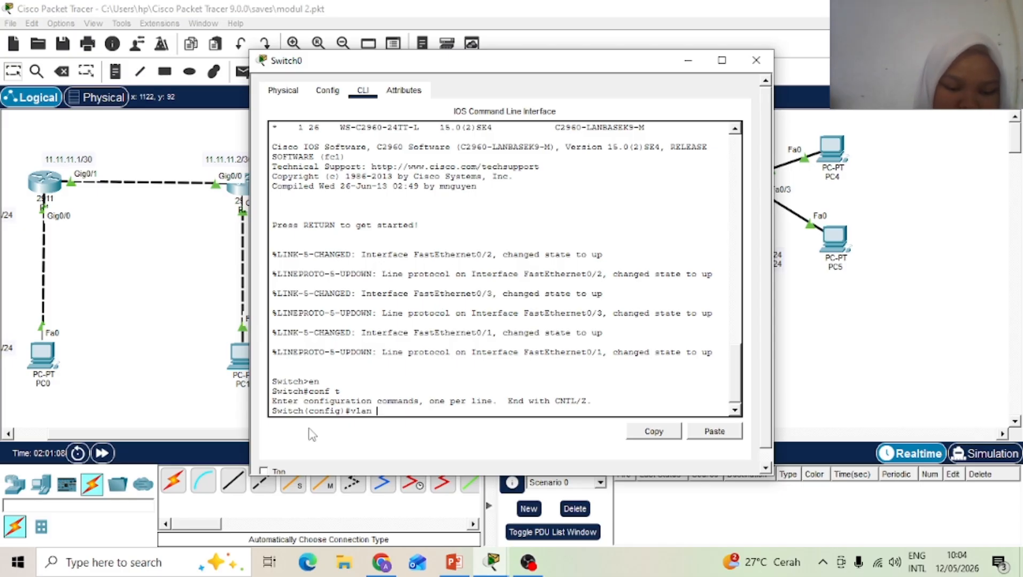
type("10")
key("Return")
type("v")
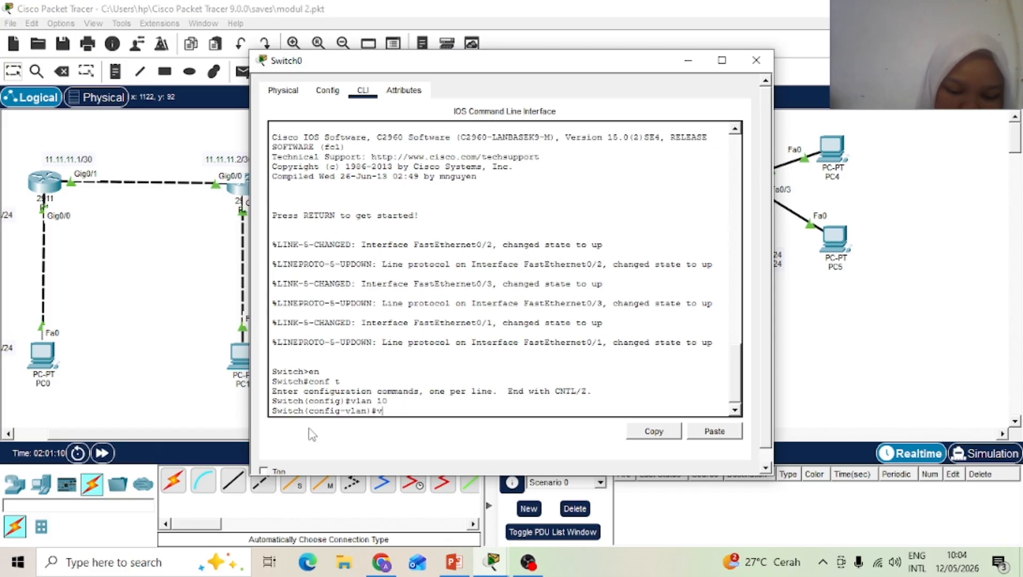
type("lan")
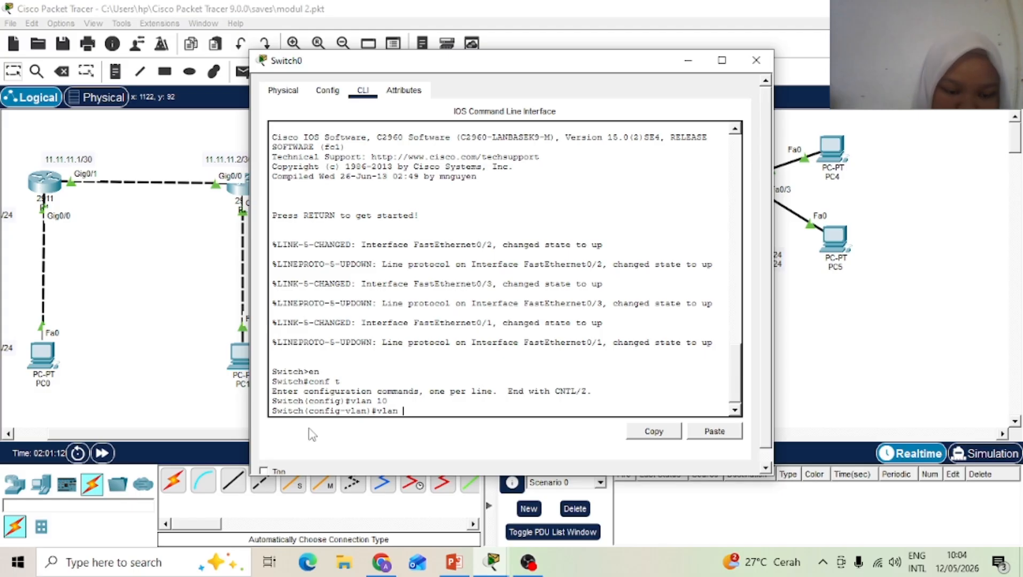
type(" 20")
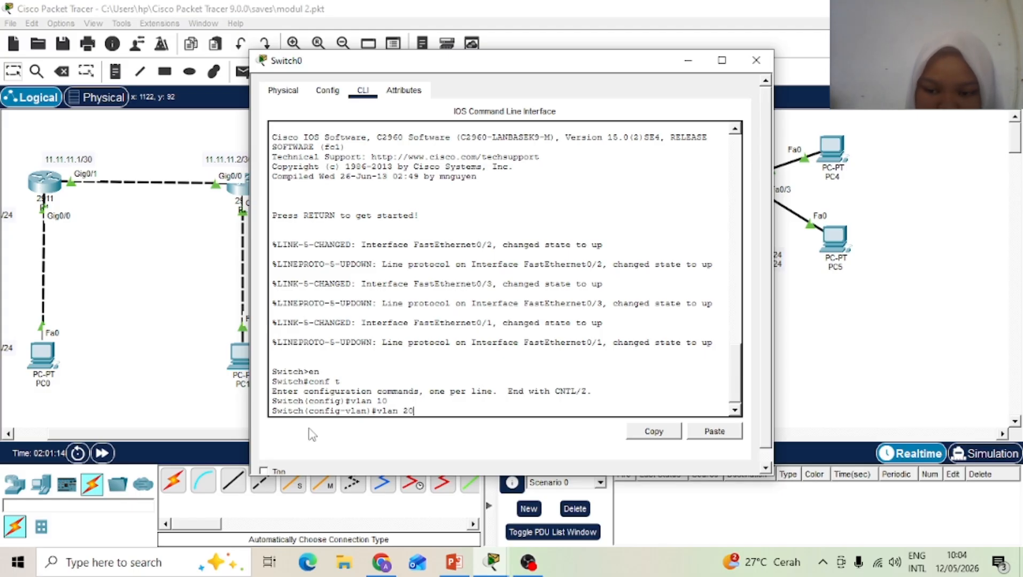
key("Return")
Step: Configure Switch0's interface fa0/1 as a trunk port with sw mo trunk
type("in")
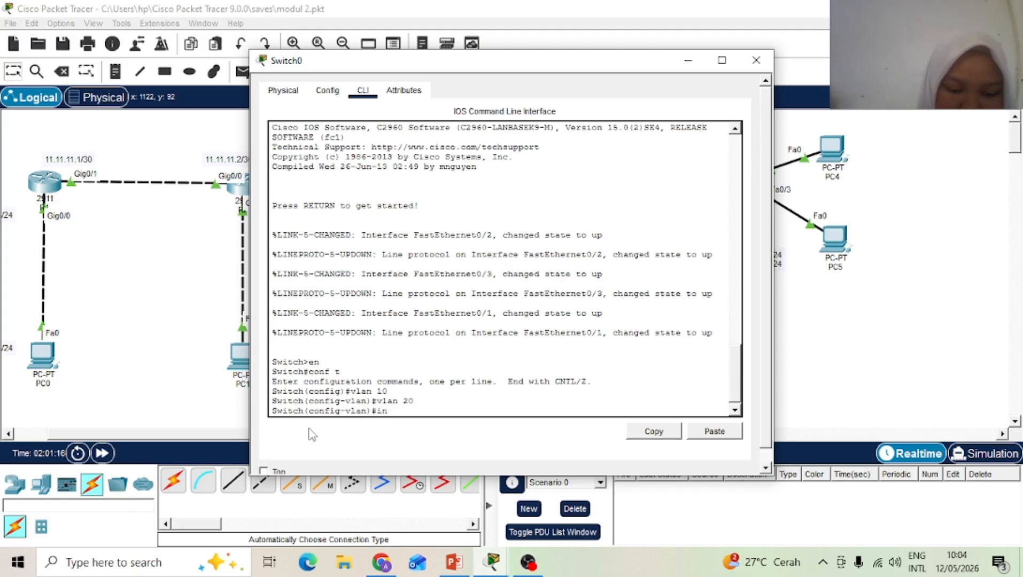
type("t fa0/1")
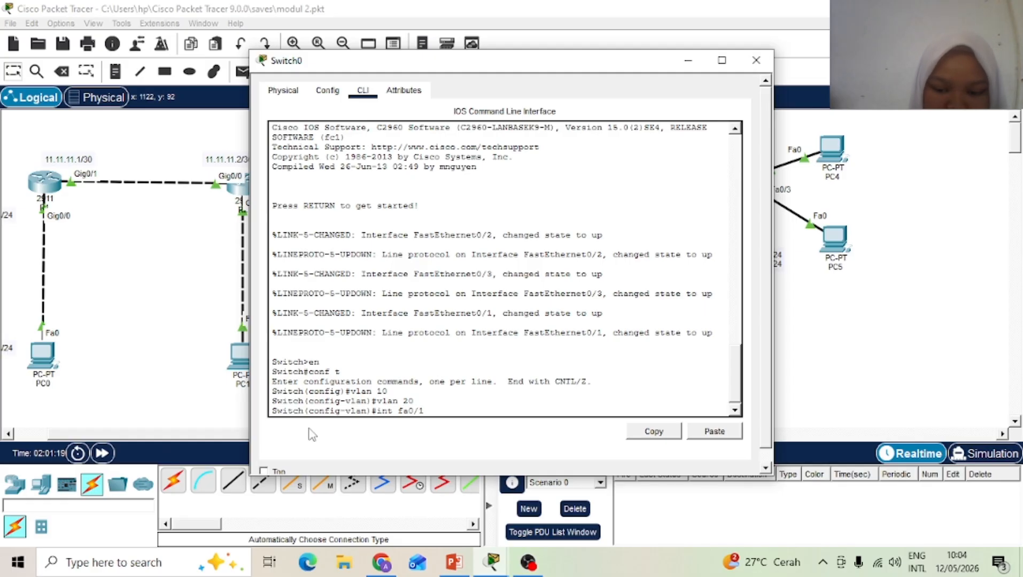
key("Return")
type("s")
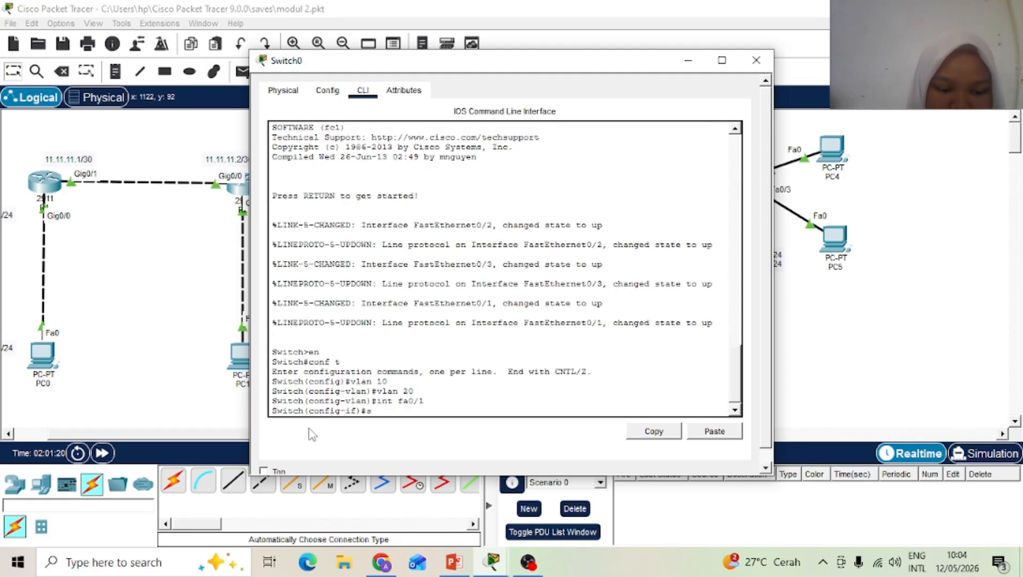
type("w mo t")
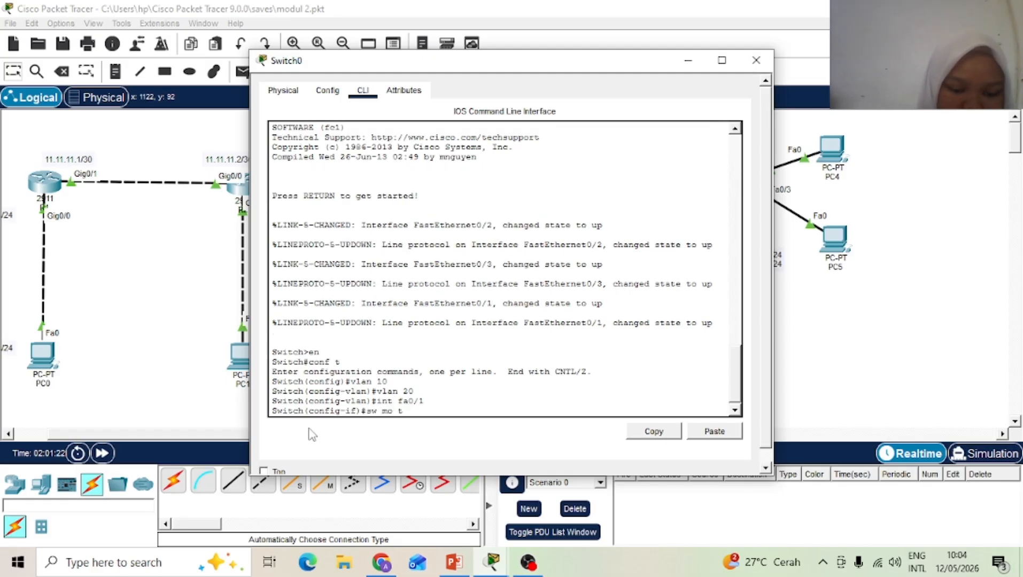
type("run")
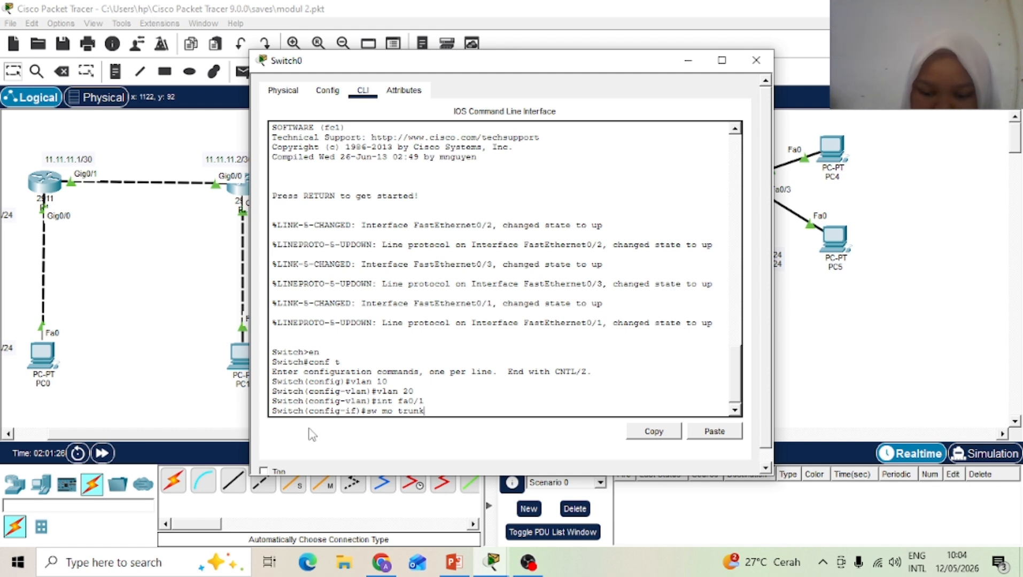
type("k")
key("Return")
Step: Enter interface fa0/2 on Switch0 and set it to access mode with sw mo ac
type("in")
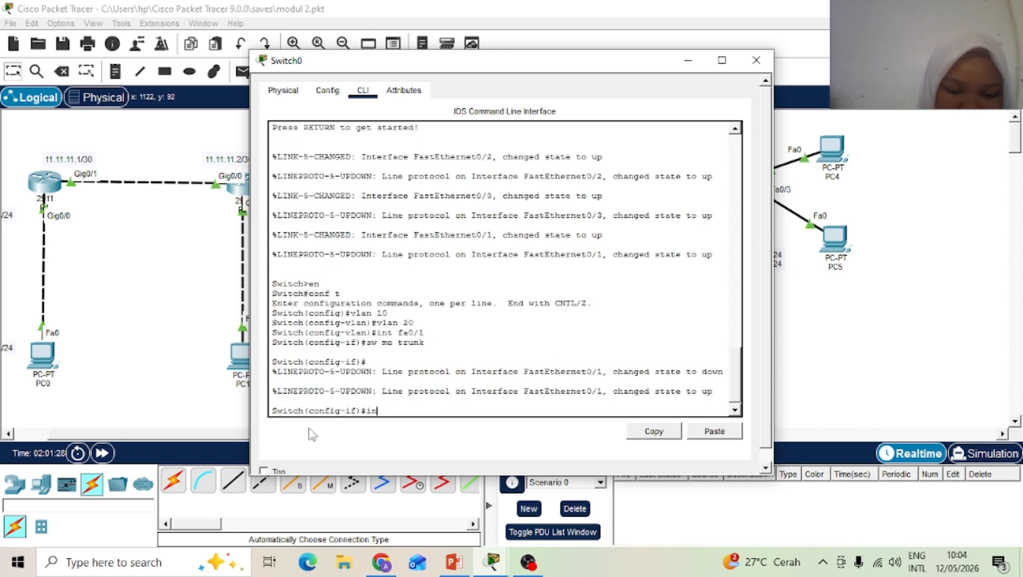
type("t fa0/2")
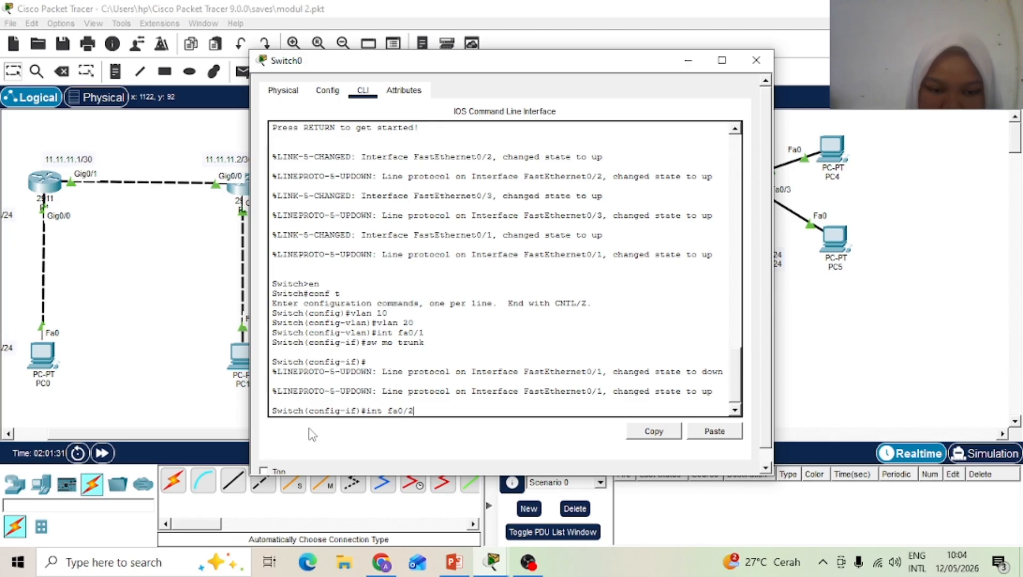
key("Return")
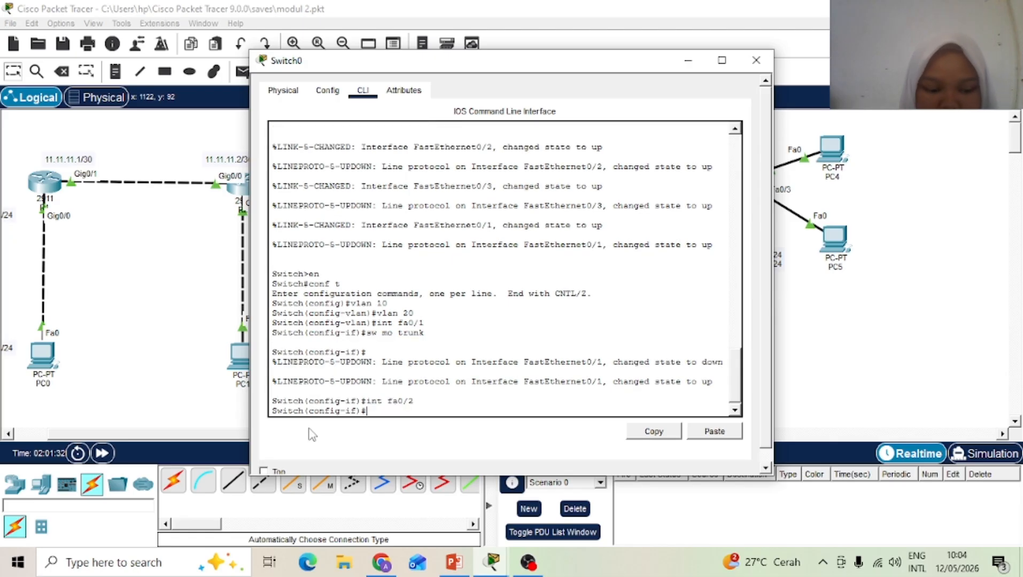
type("sw mo ac\\")
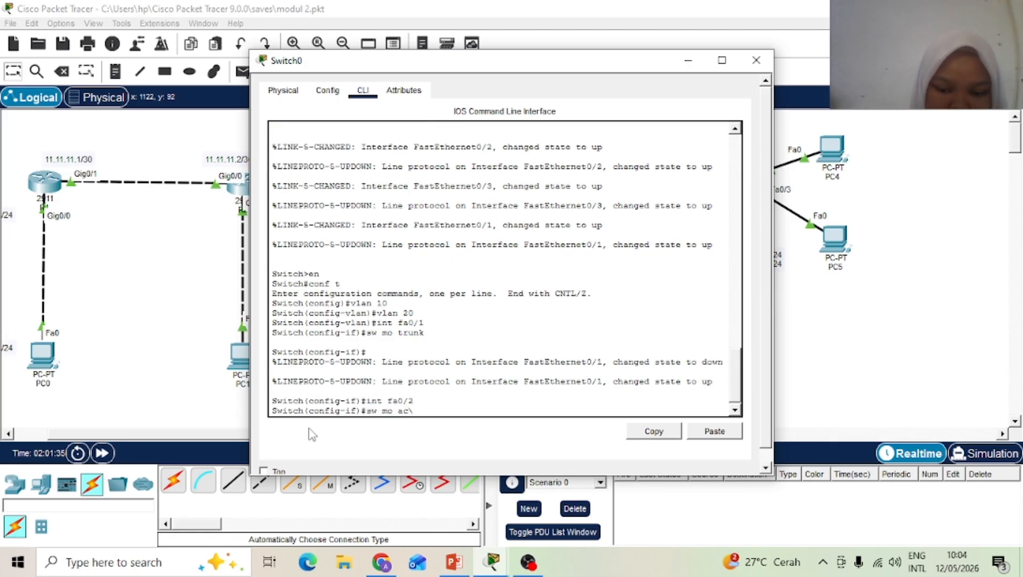
key("BackSpace")
key("Return")
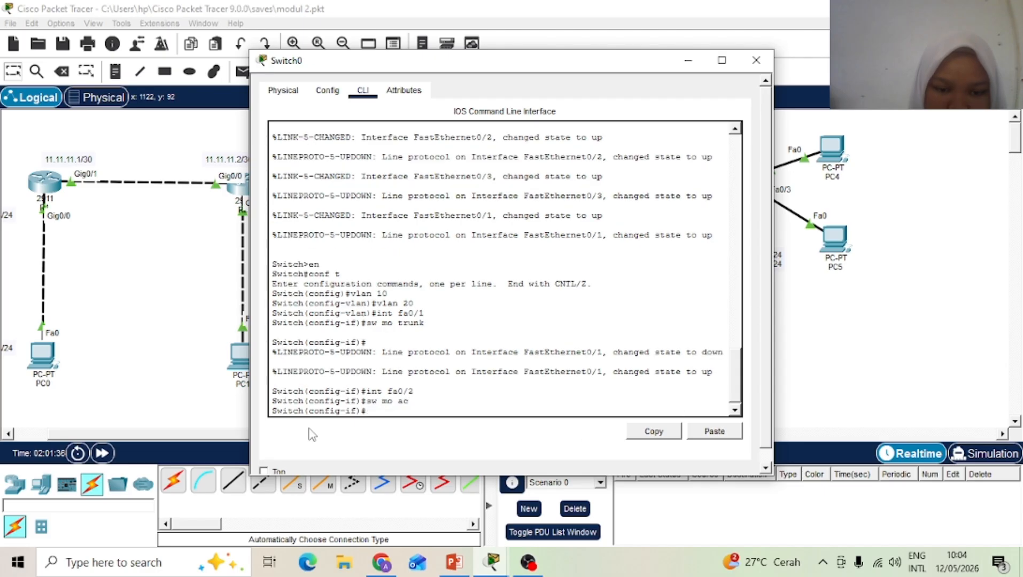
Step: Try to assign VLAN 10 to interface fa0/2 with the command sw mo ac vl 10
type("sw mo")
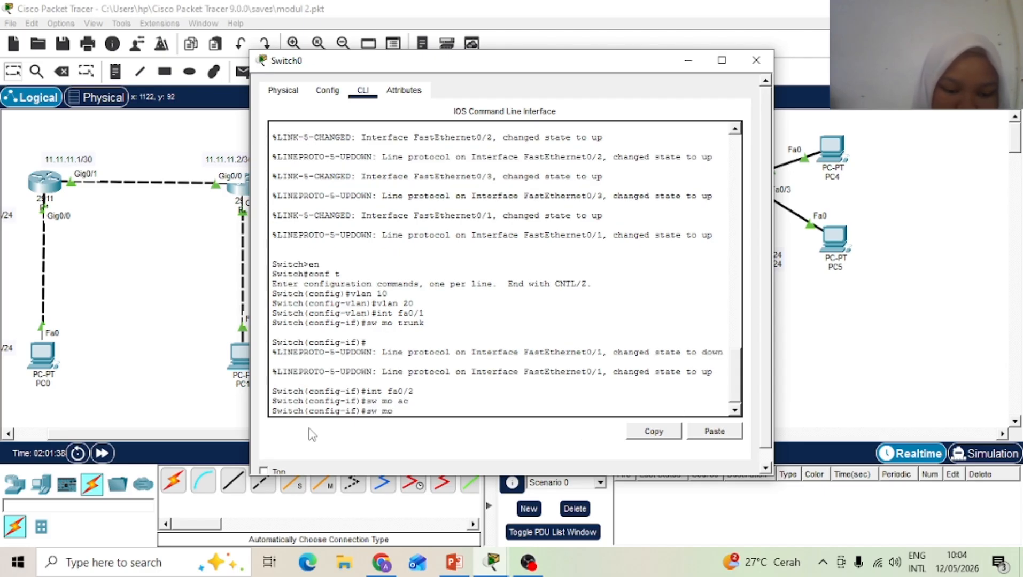
type(" ac vl")
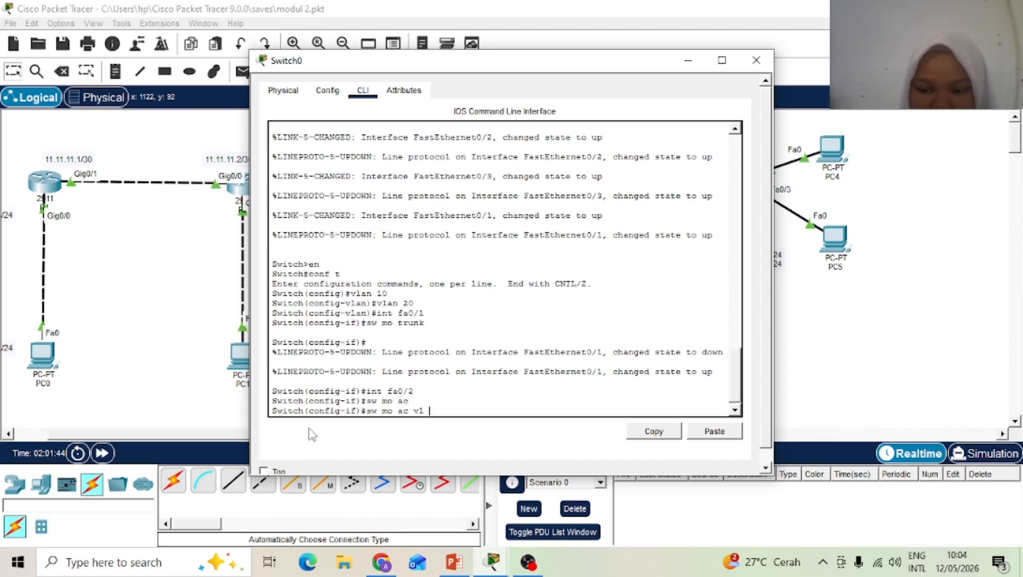
type(" 10")
key("Return")
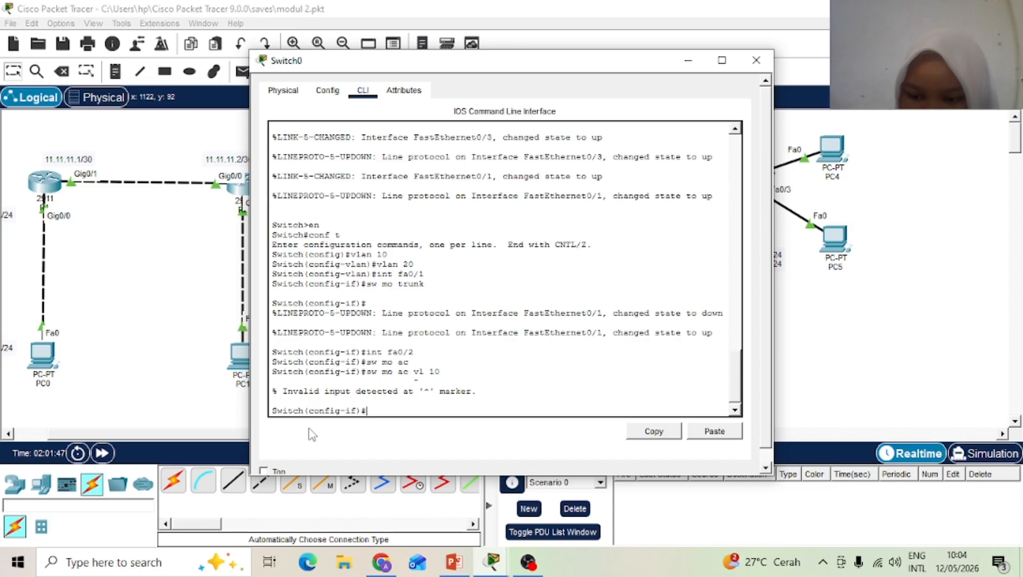
Step: Assign interface fa0/2 to access VLAN 10 with the command sw ac vl 10
type("s")
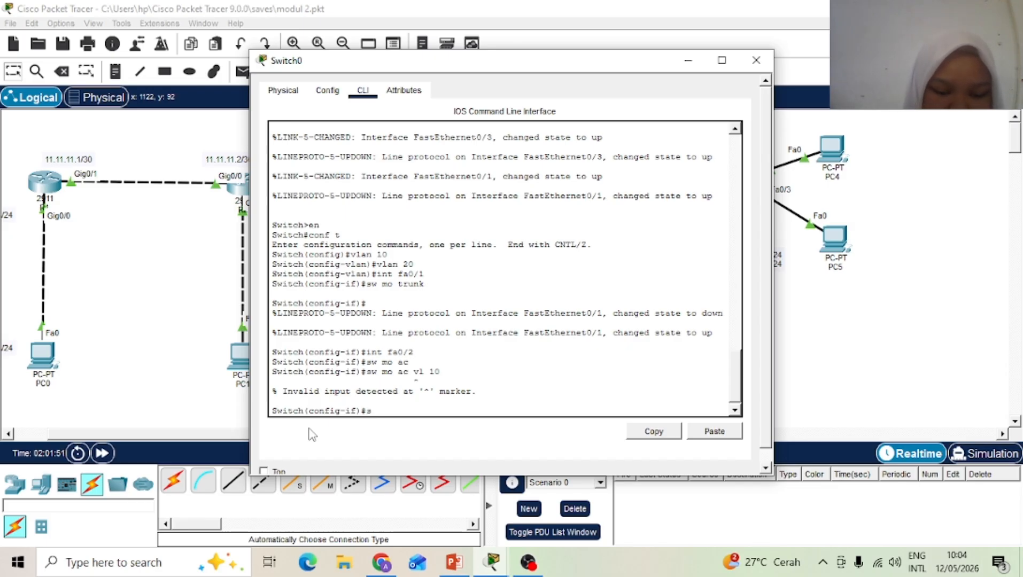
type("w")
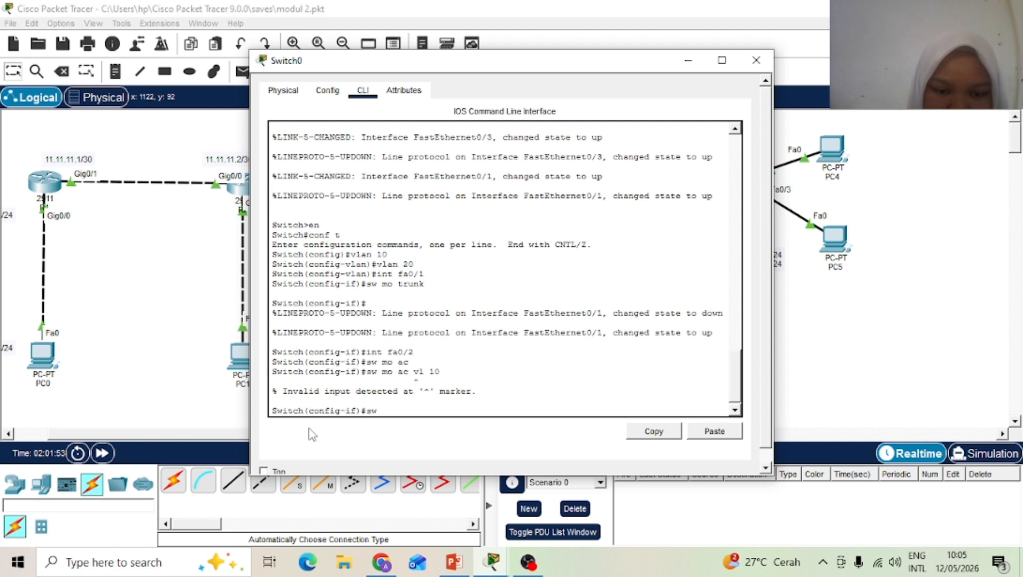
type(" a")
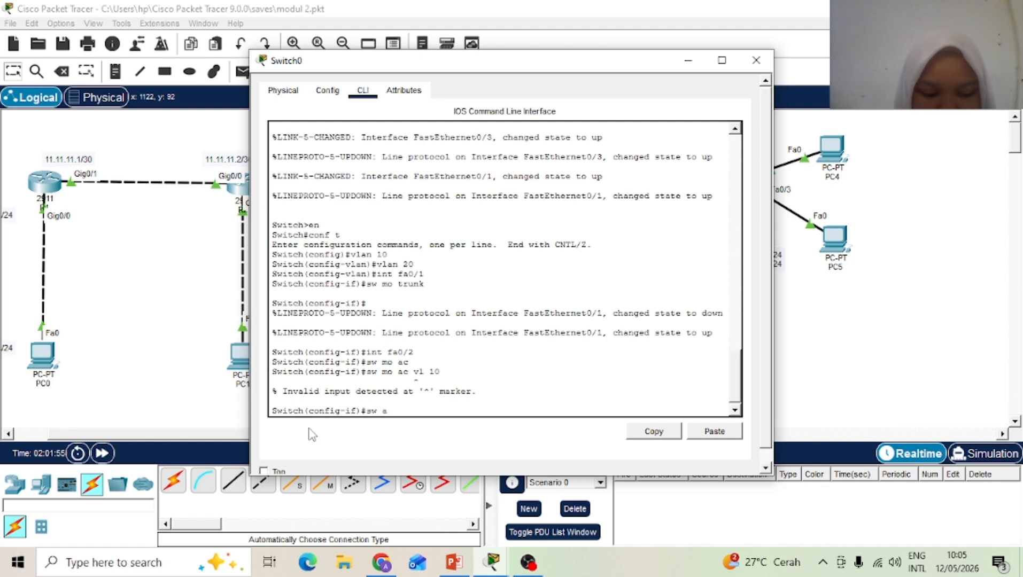
type("c vl 10")
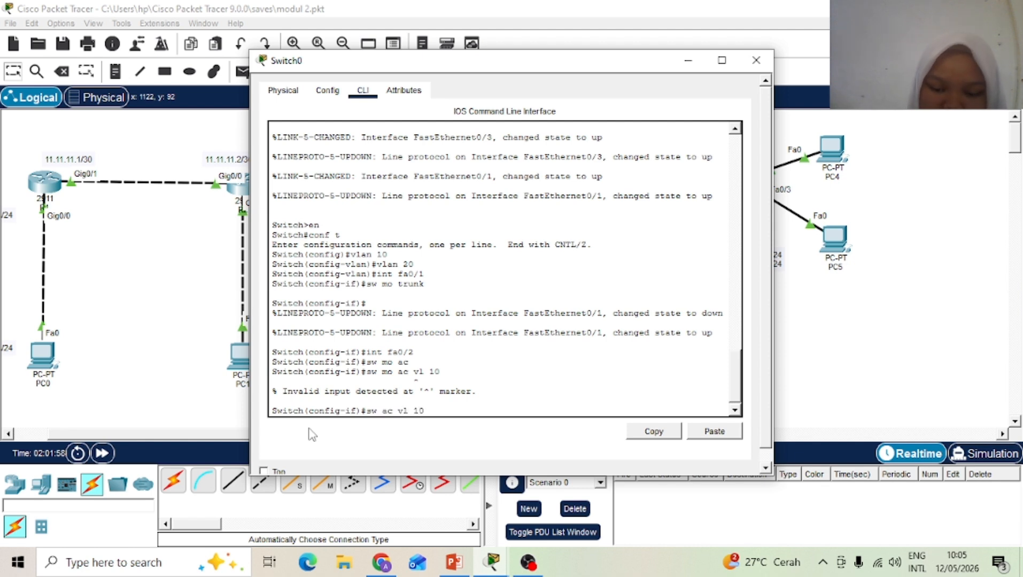
key("Return")
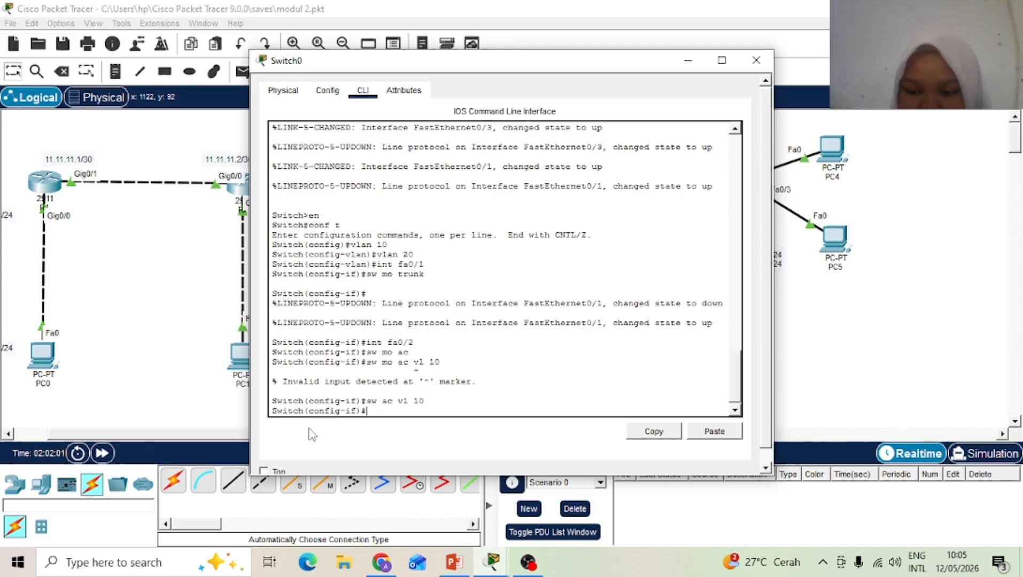
Step: Set interface fa0/3 to access mode with sw mo ac and assign it to VLAN 20 with sw ac vl 20
type("int ")
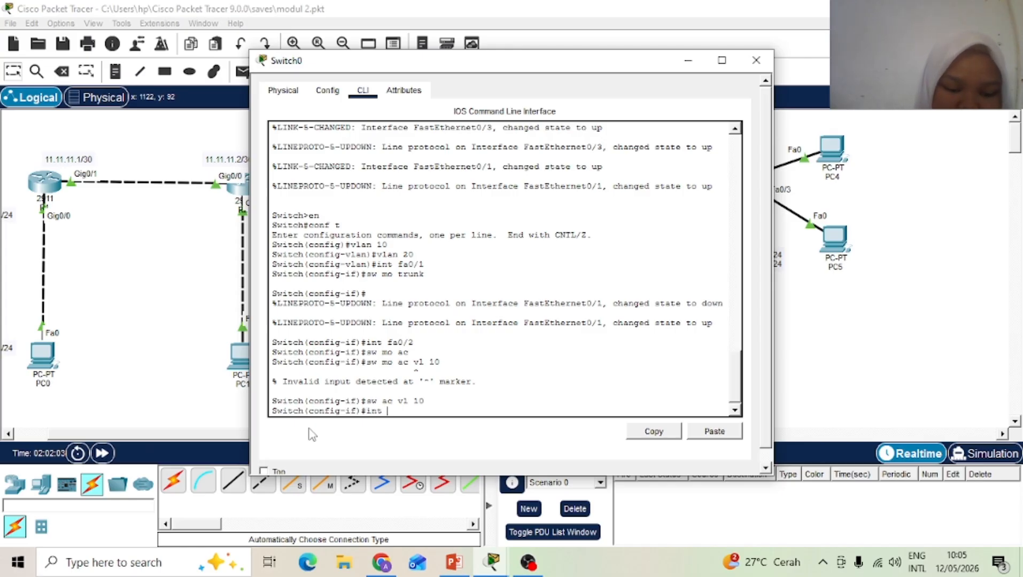
type("fa0/3")
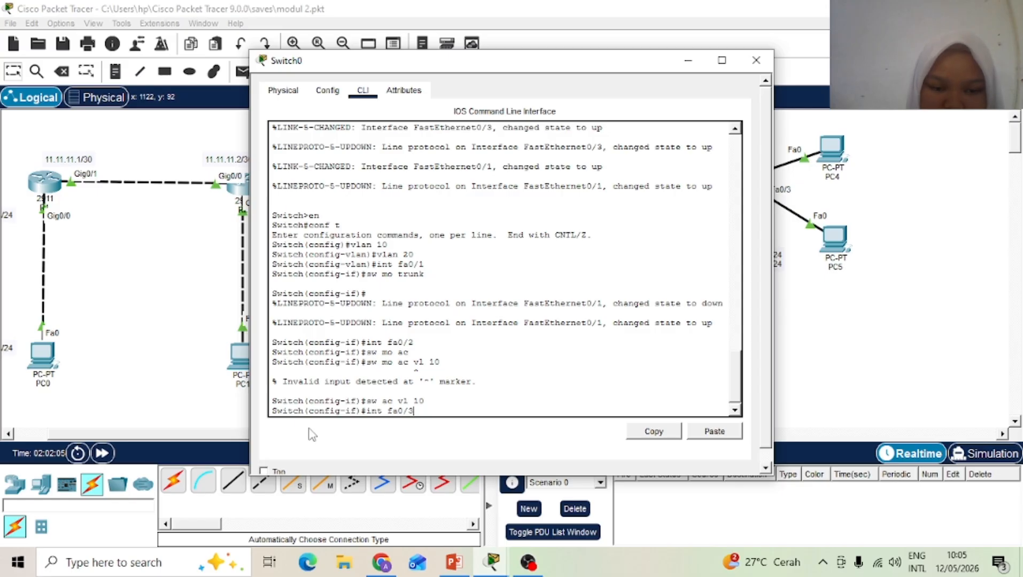
key("Return")
type("sw mo ac")
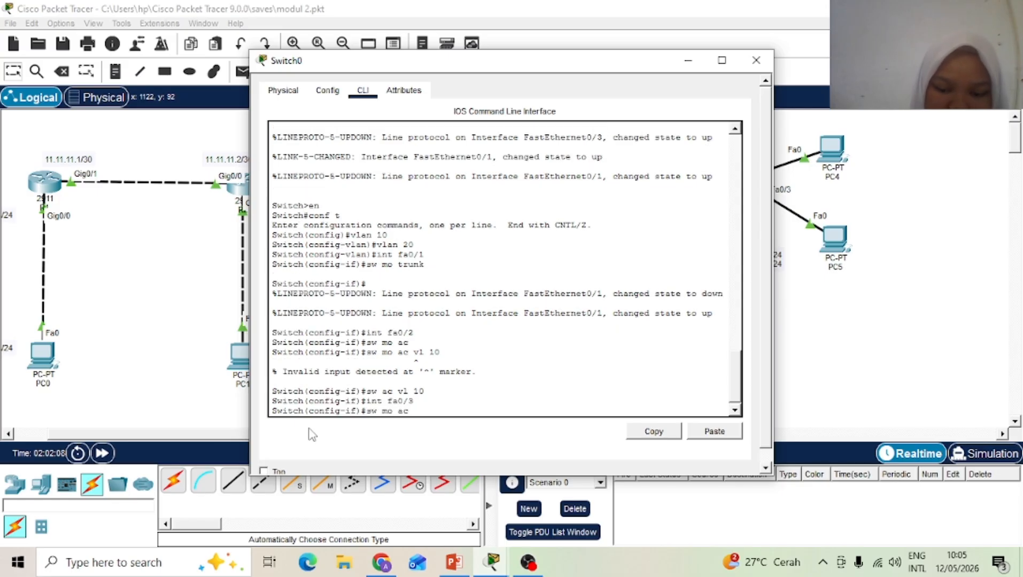
key("Return")
type("s")
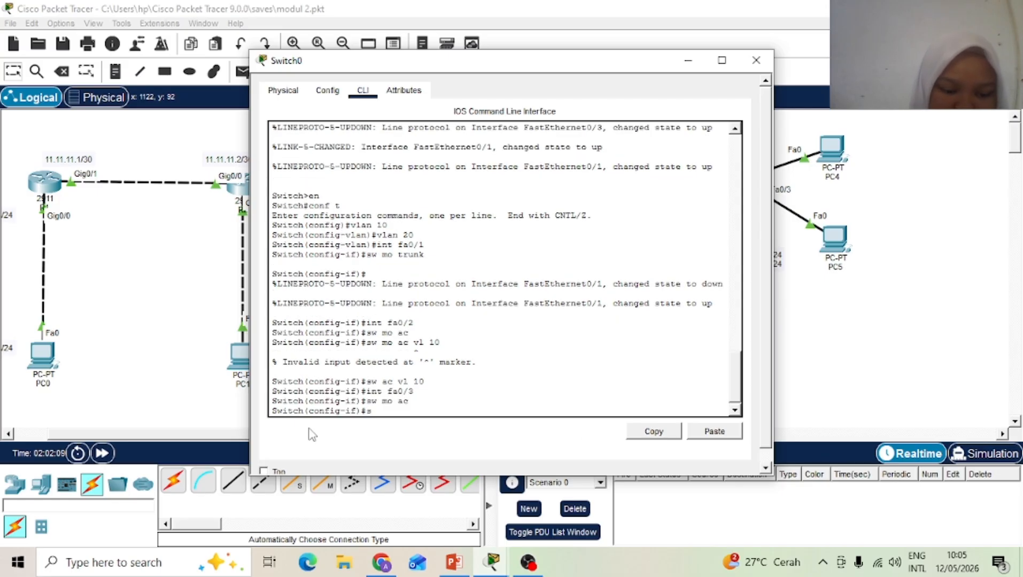
type("w ac vl ")
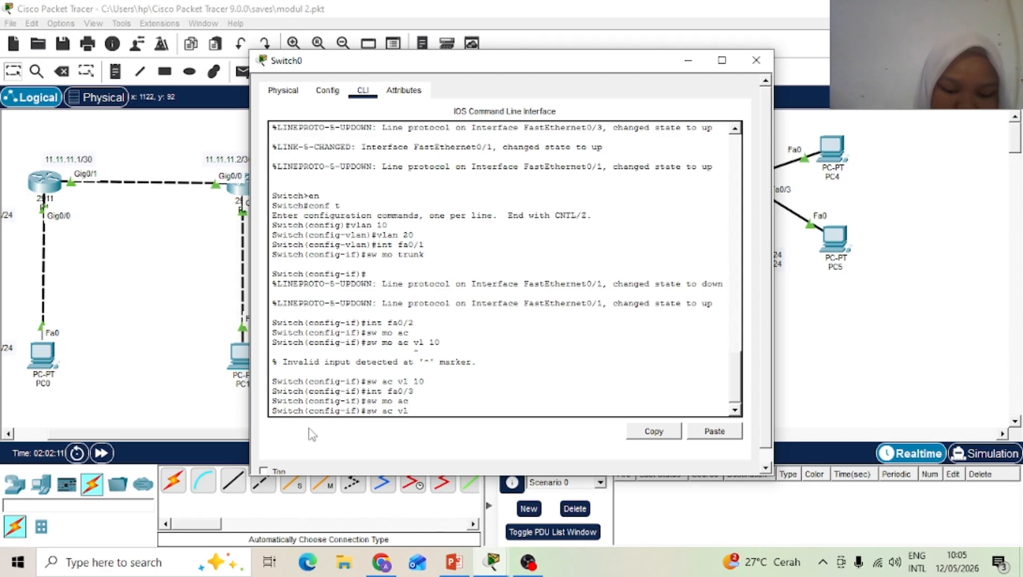
type("20")
key("Return")
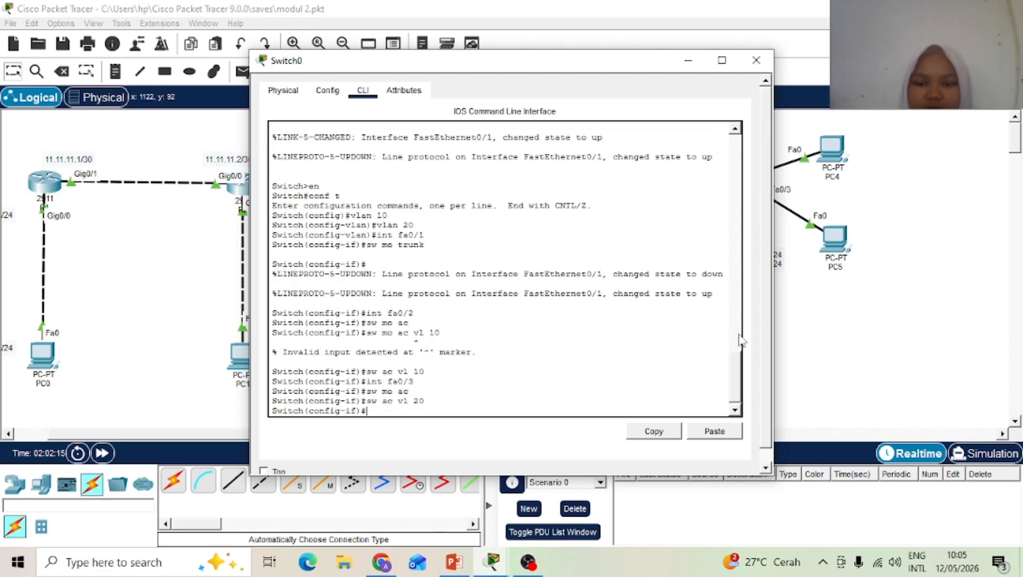
Step: Close the Switch0 configuration window and open the desktop applications of PC4
left_click(755, 61)
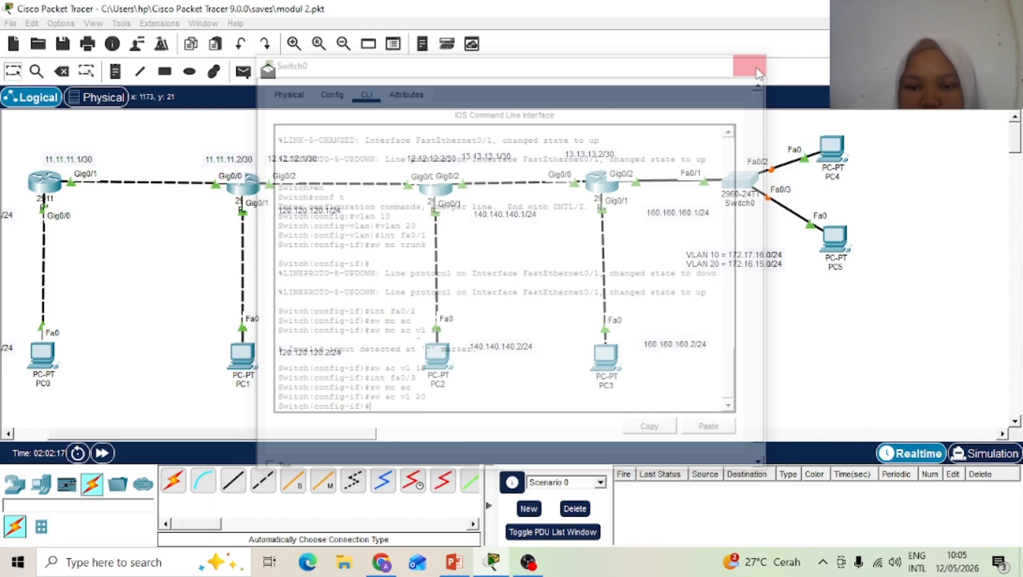
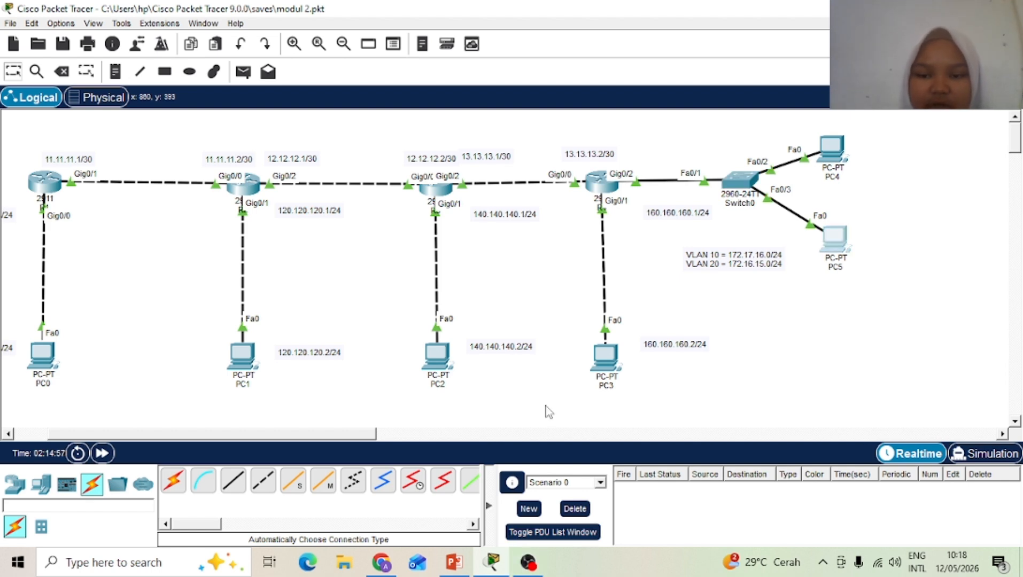
left_click(830, 157)
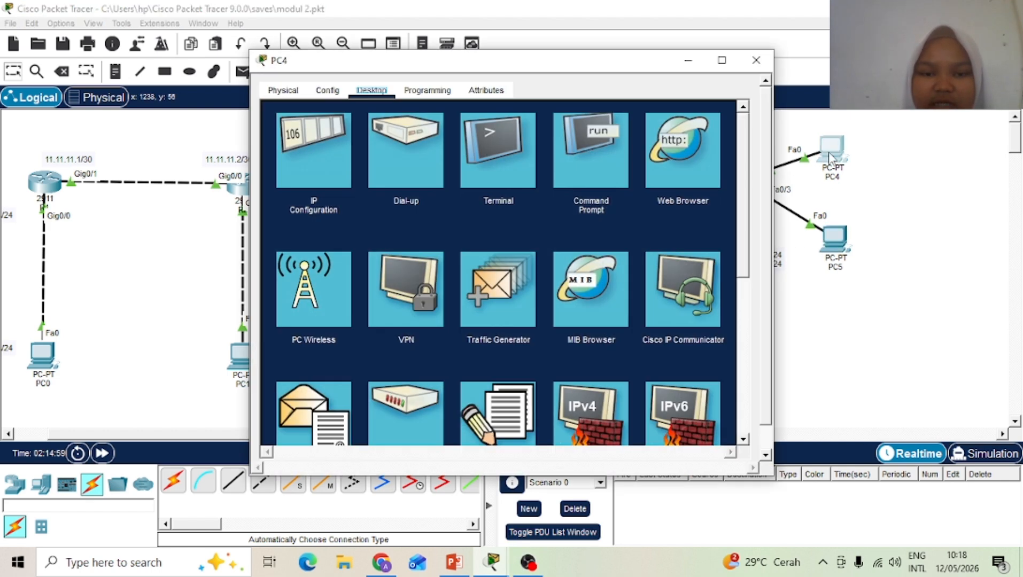
Step: Check the DHCP-assigned IP configuration of PC4 and PC5, closing each PC window after viewing
left_click(295, 152)
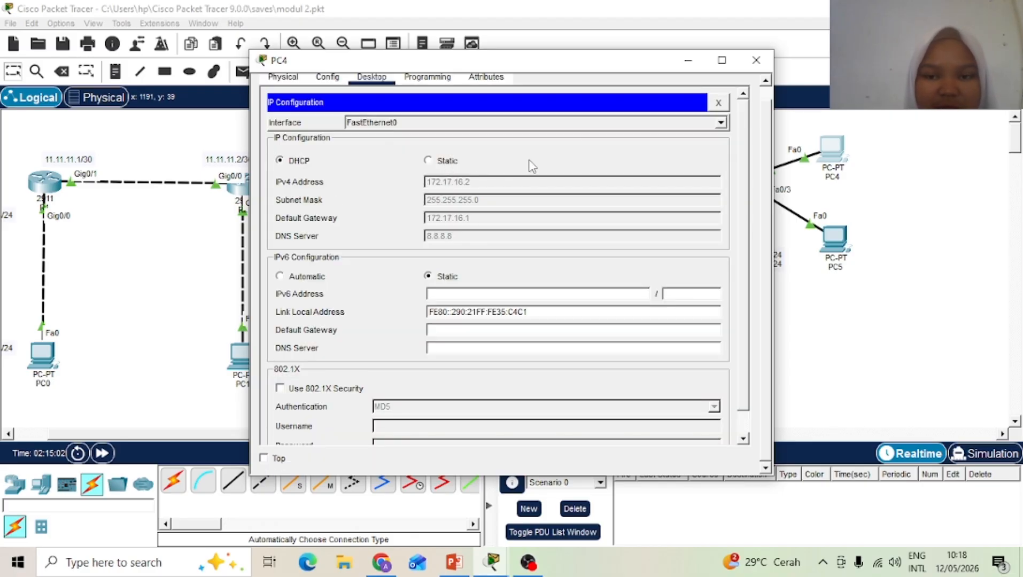
left_click(756, 60)
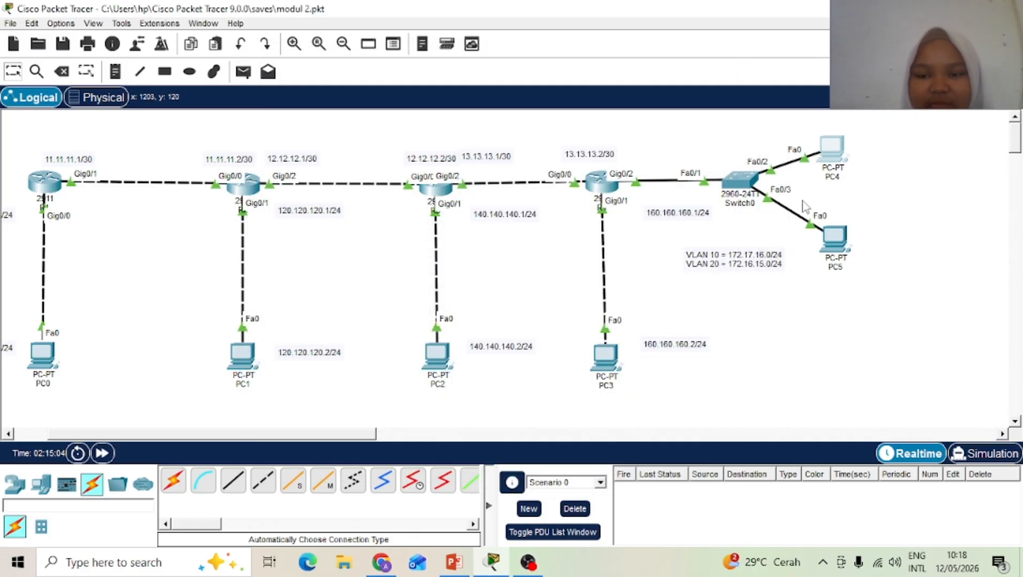
left_click(832, 239)
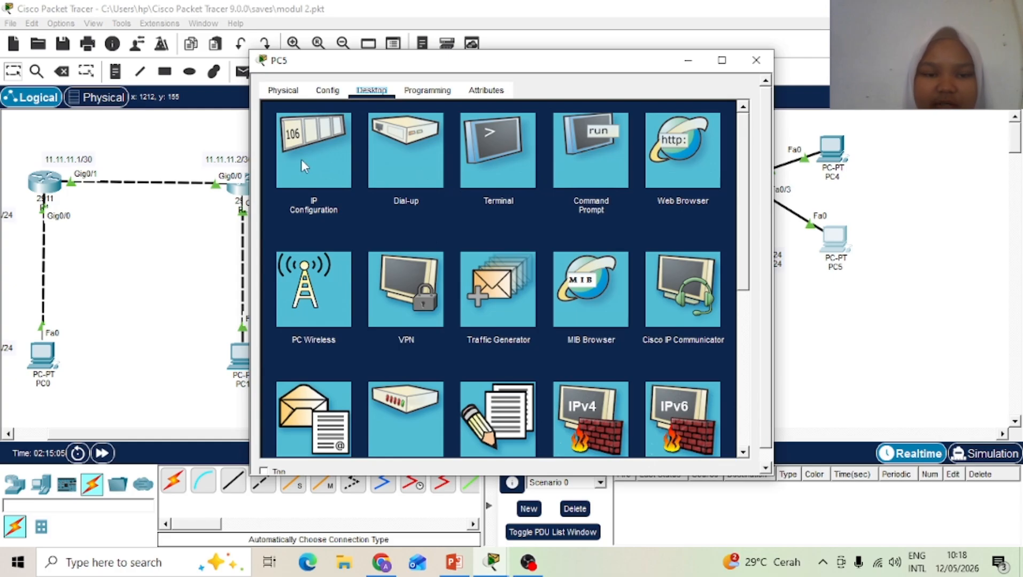
left_click(301, 159)
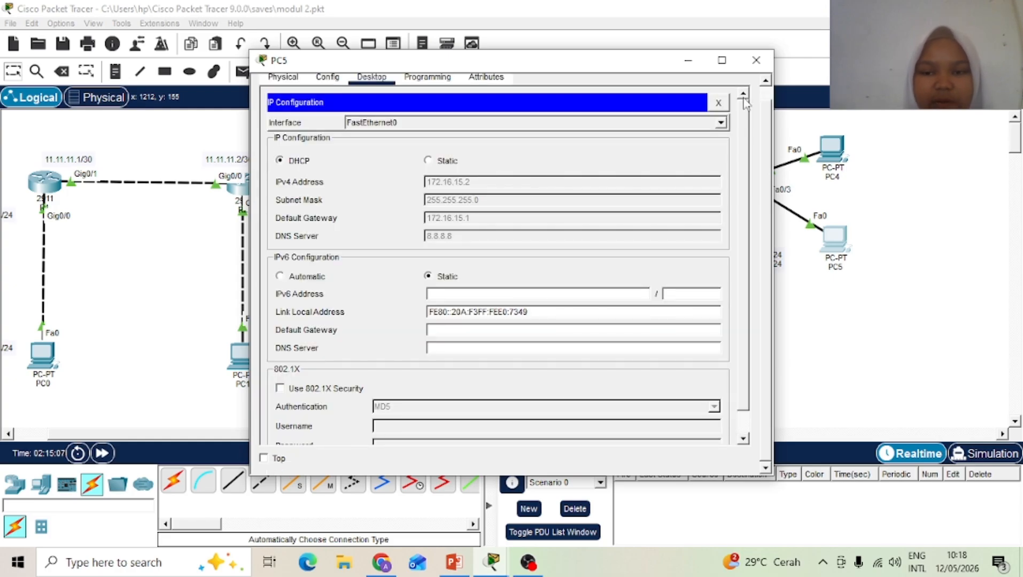
left_click(756, 60)
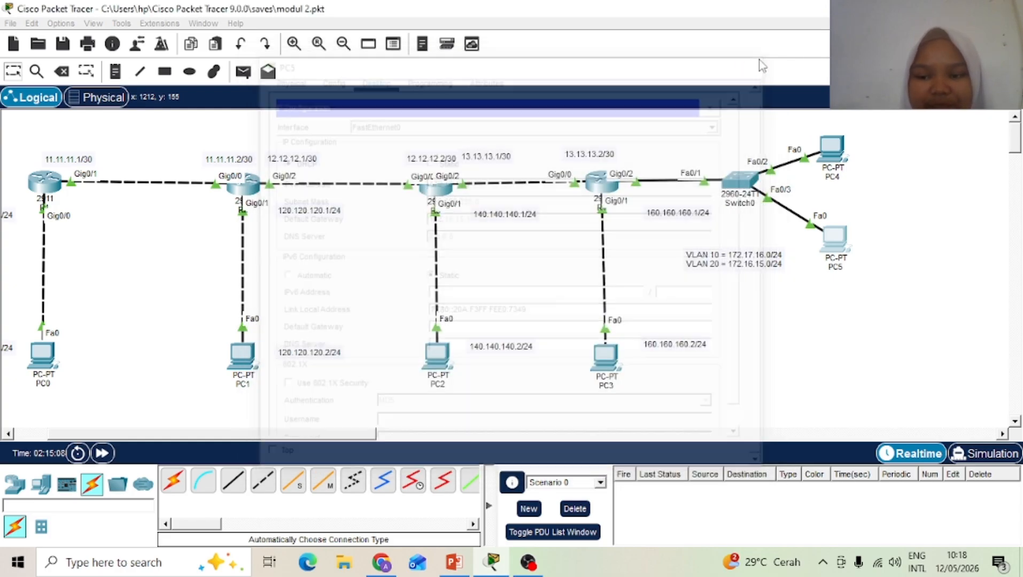
Step: Open the R4 command line and enter global configuration mode with en and conf t
left_click(602, 184)
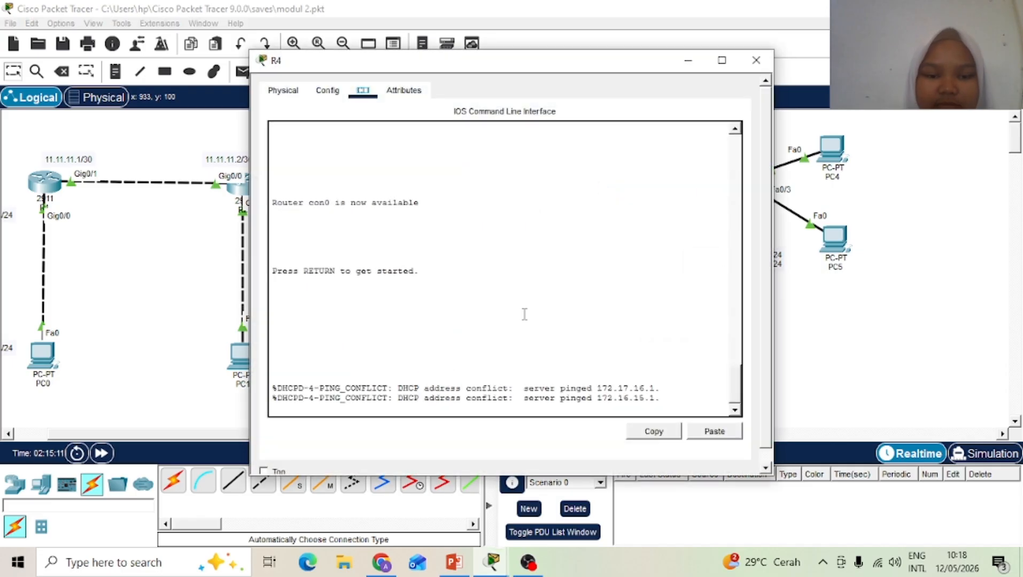
left_click(297, 413)
key("Return")
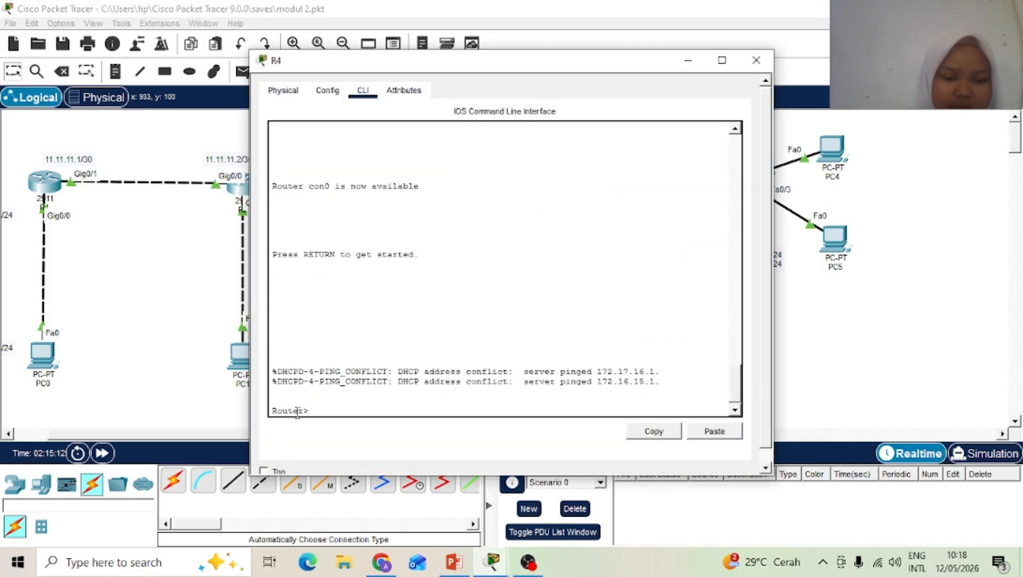
type("en")
key("Return")
type("co")
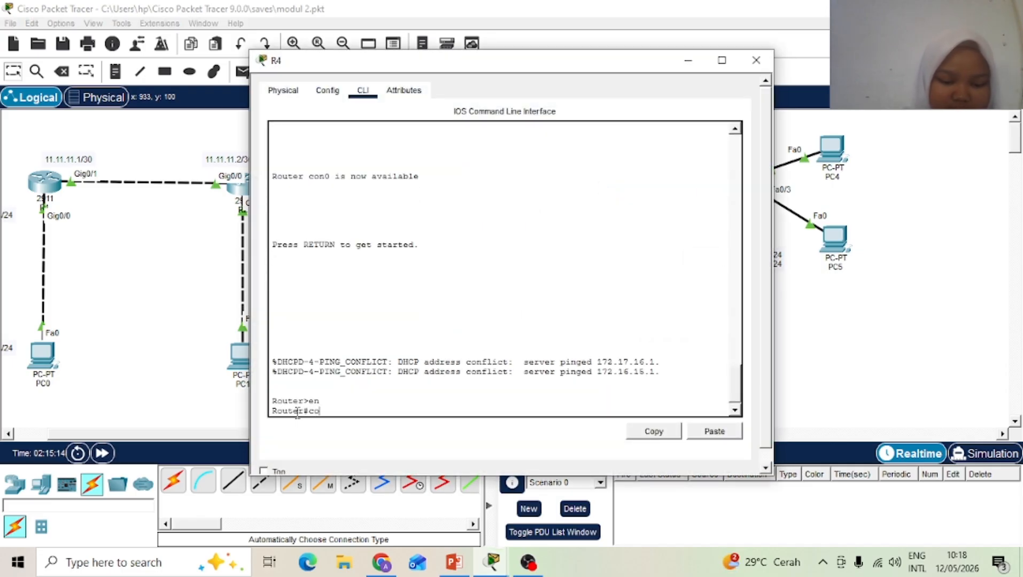
type("nf t")
key("Return")
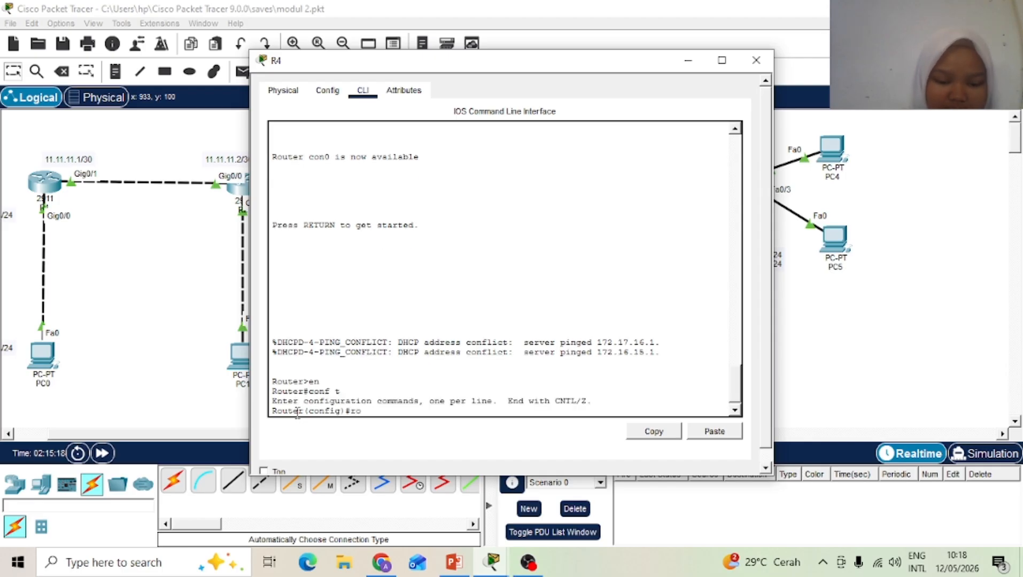
Step: Try to enter EIGRP router configuration on R4 with the command router iegrp 1
type("router iegrp")
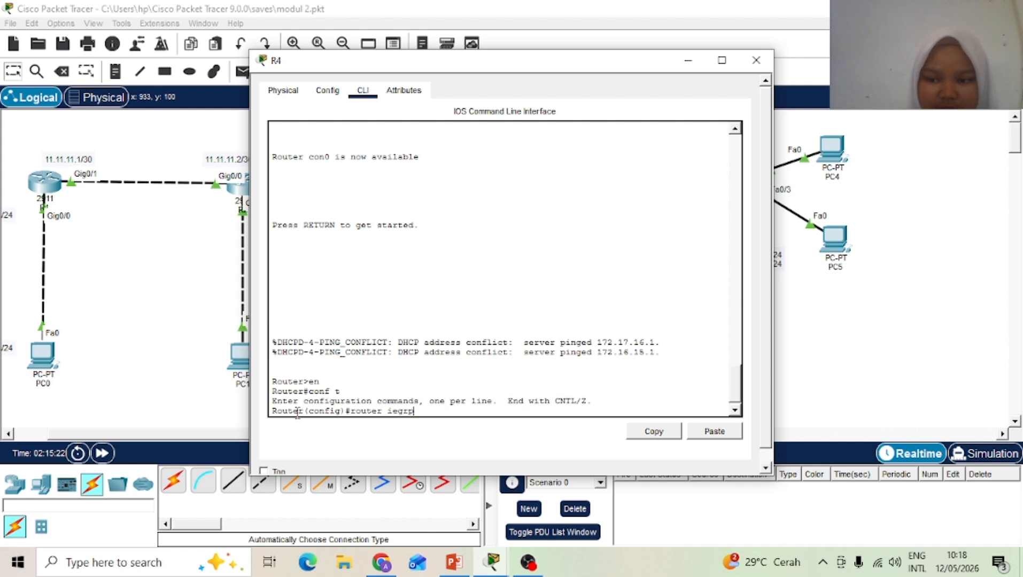
type(" 1")
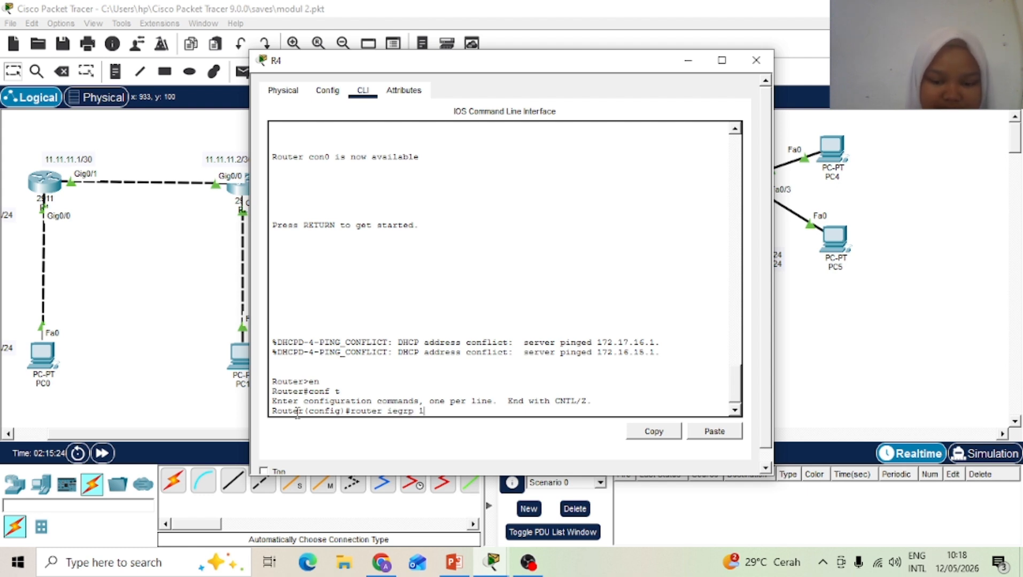
key("Return")
Step: Enter EIGRP process 1 on R4 with router eigrp 1 and advertise the VLAN 10 network with net 172.17.16.0
type("router eigrp")
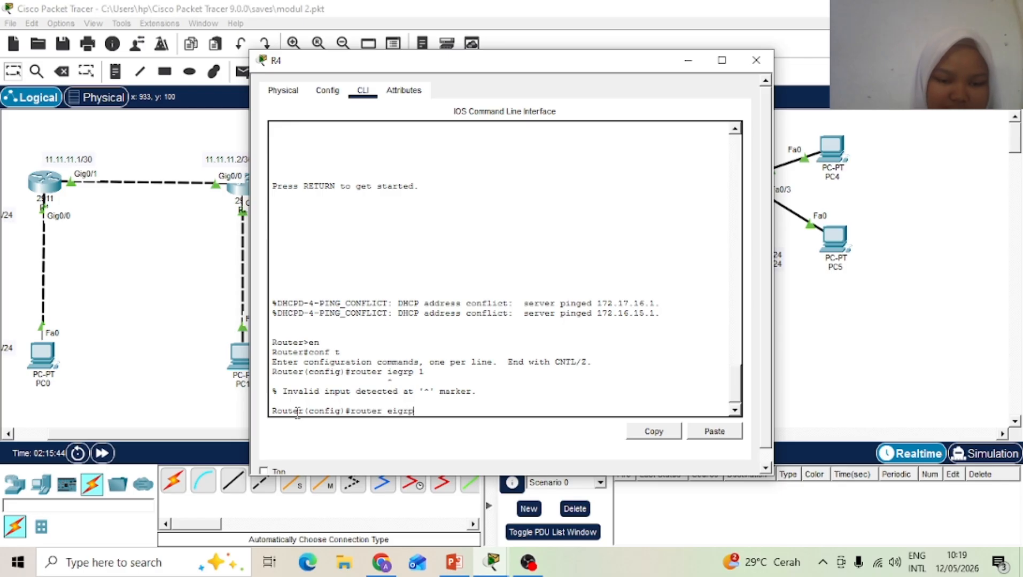
type(" 1")
key("Return")
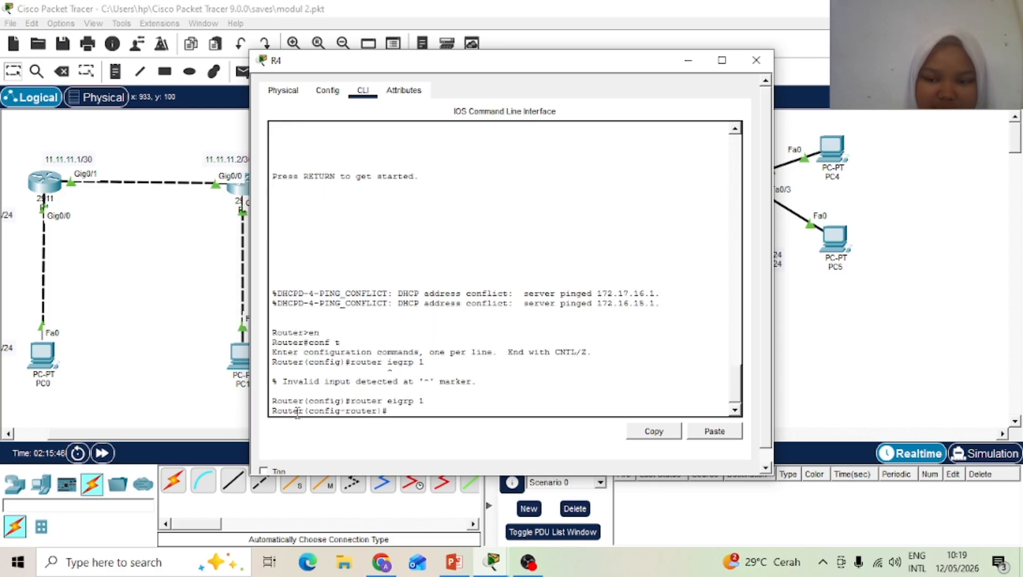
type("net")
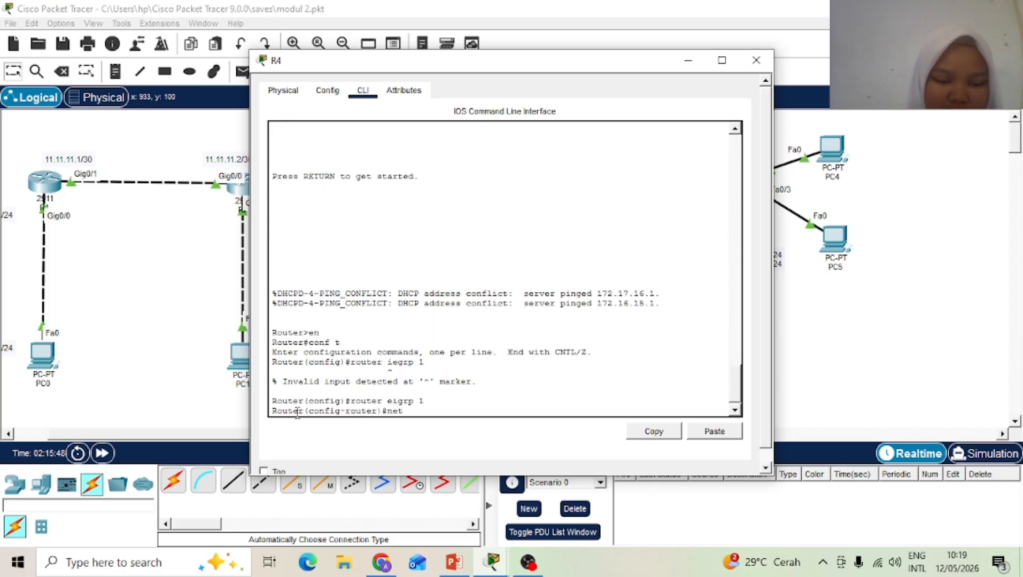
type(" 172.17.16.0")
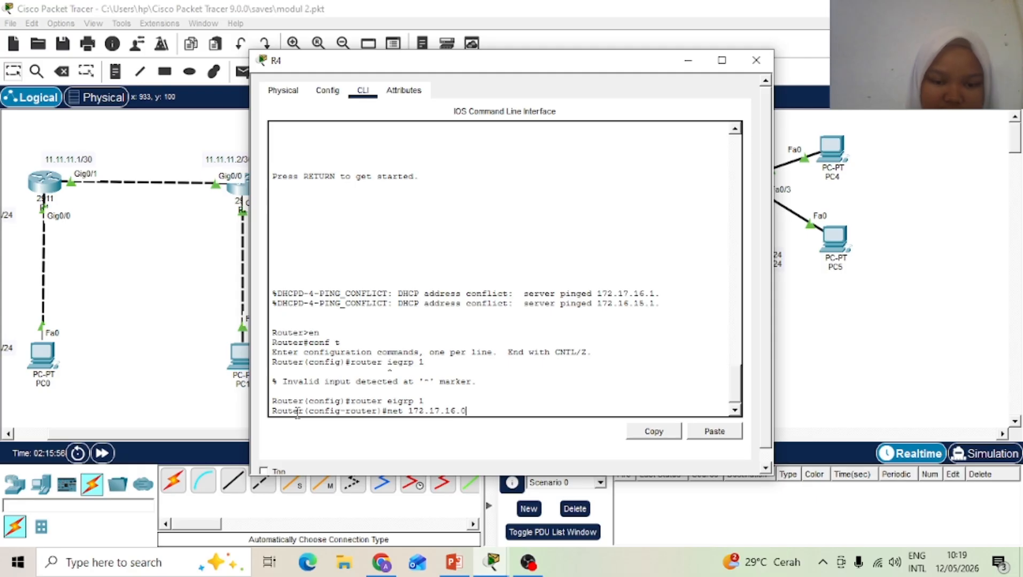
key("Return")
Step: Advertise the VLAN 20 network in EIGRP with net 172.16.15.0 and close the R4 window
type("net")
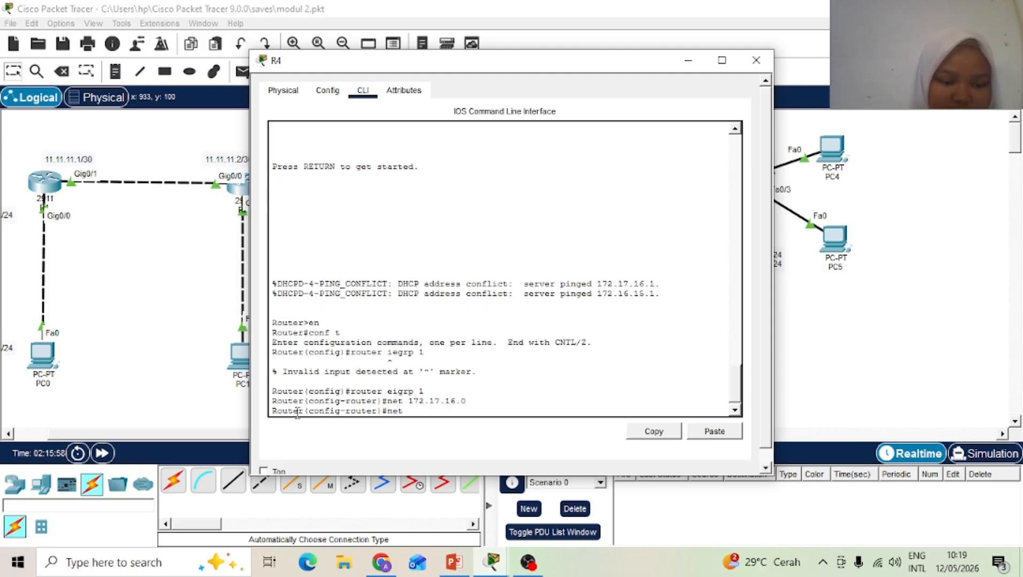
type(" 172.16.15.0")
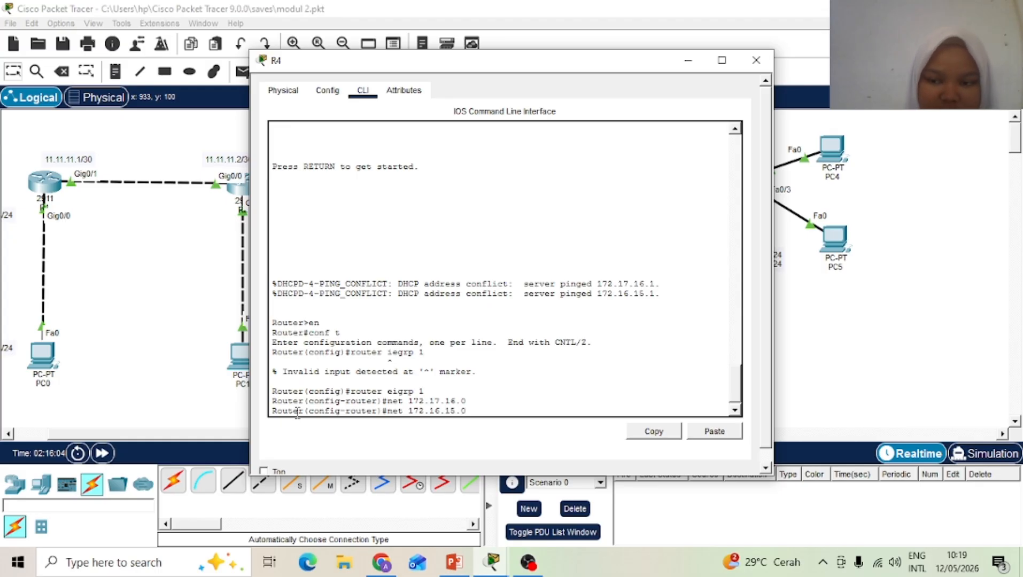
key("Return")
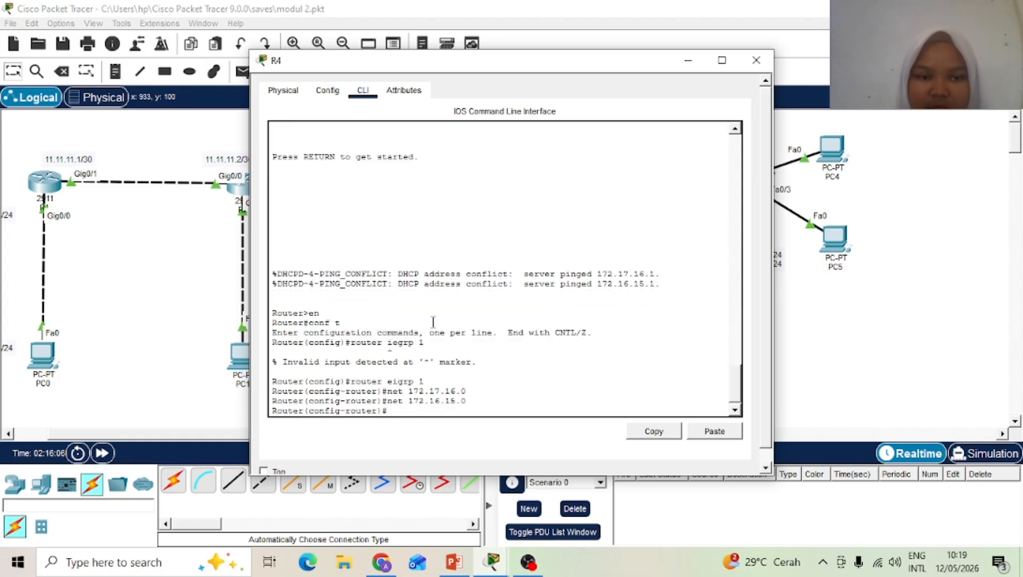
left_click(756, 60)
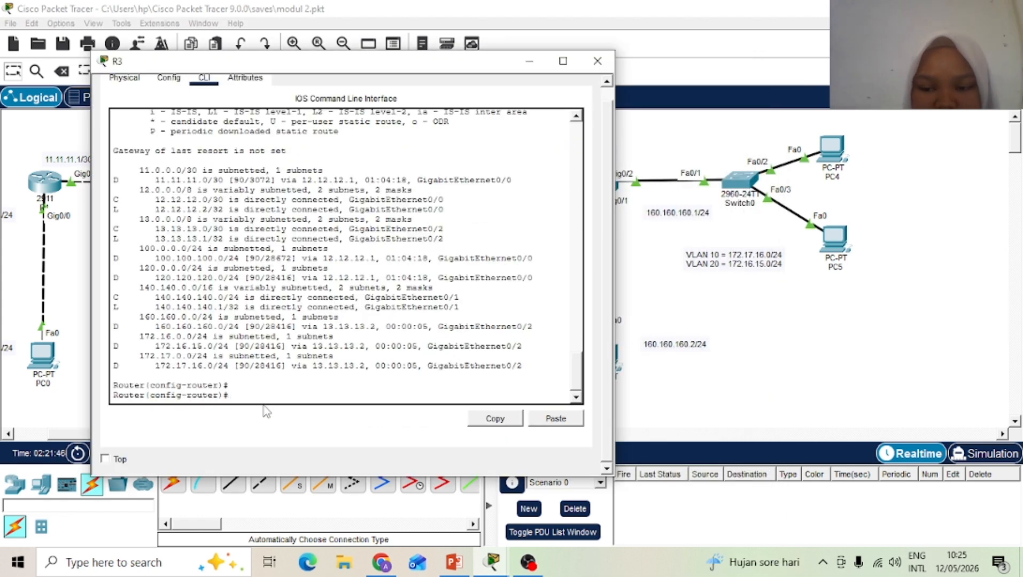
Step: Try to display R3's routing table from router configuration mode with the command show ip route
type("sho")
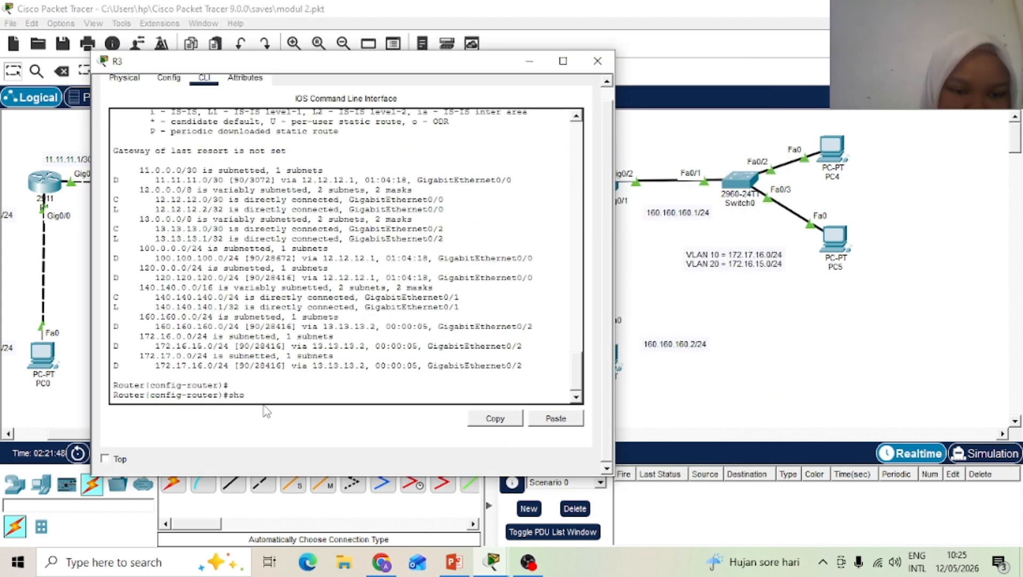
type("w ip")
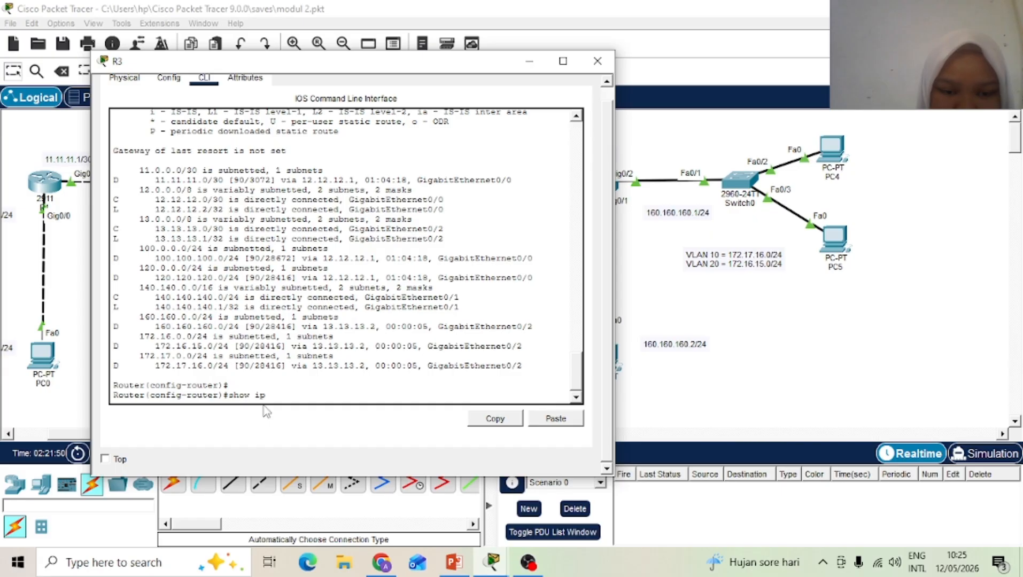
type(" route")
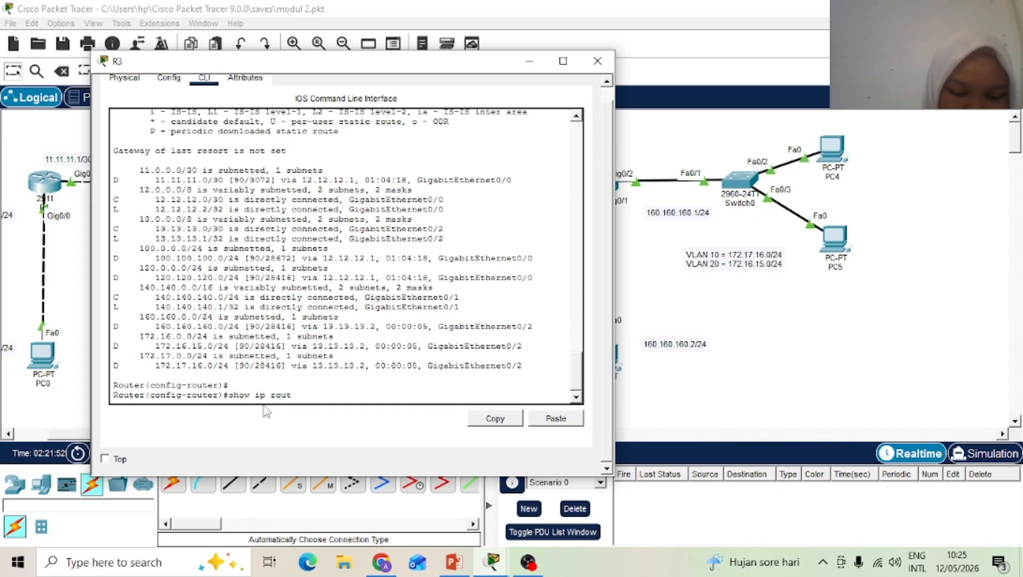
key("Return")
Step: Display R3's full routing table with do show ip route, examine the 172.17.16.0 and 172.16.15.0 entries, and close the R3 window
type("do")
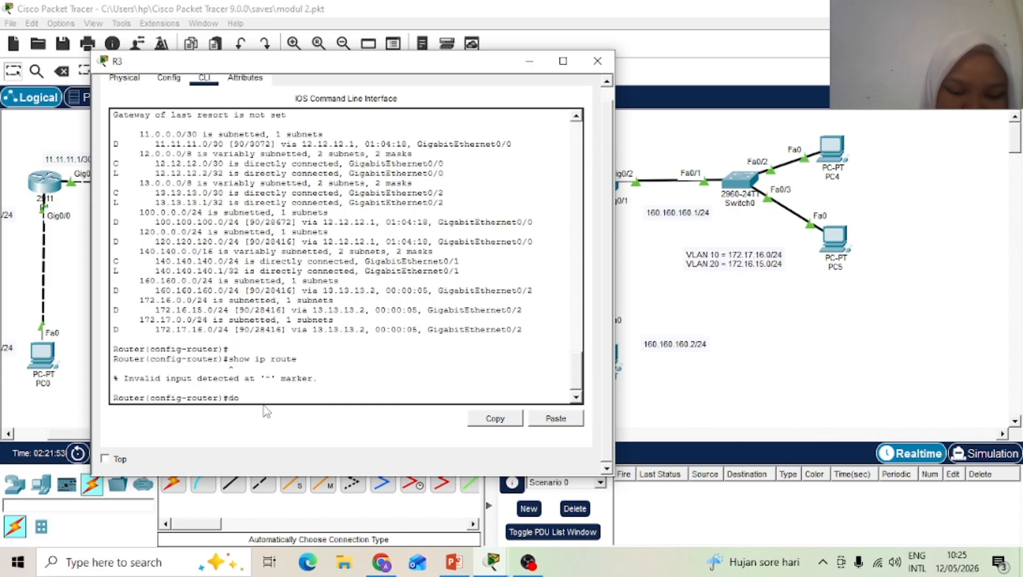
type(" show ip route")
key("Return")
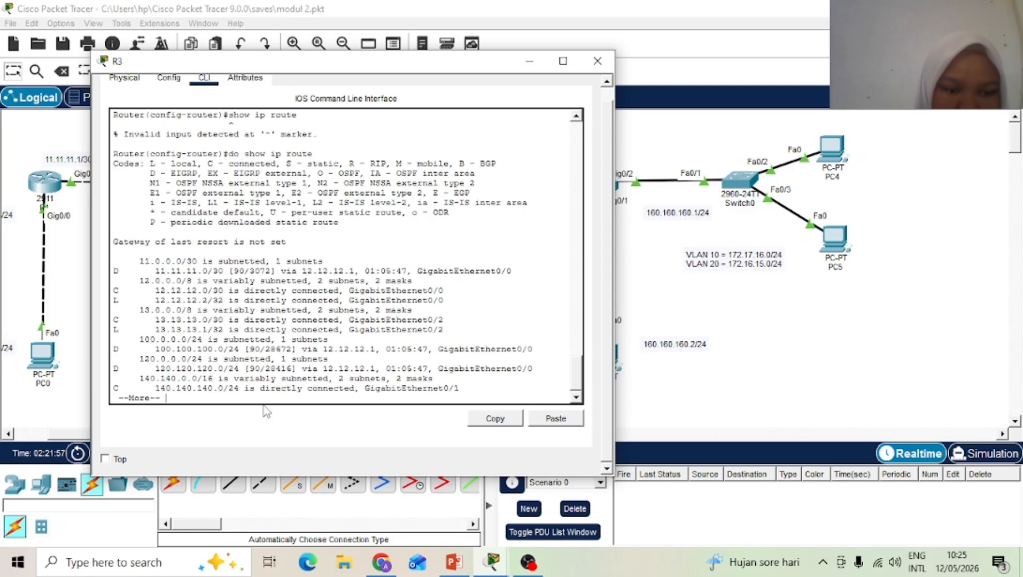
key("space")
key("Return")
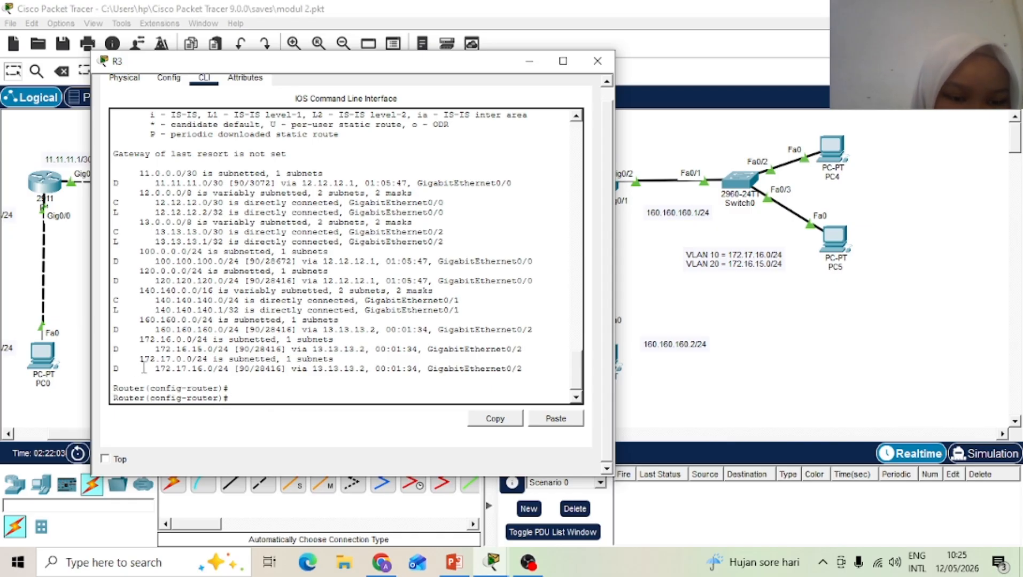
left_click_drag(155, 368, 208, 372)
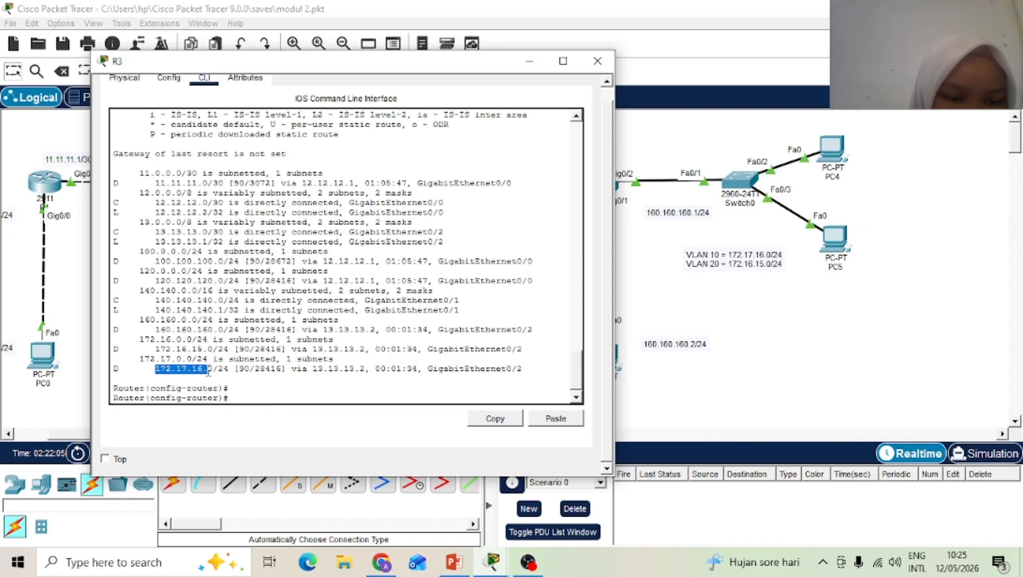
left_click_drag(153, 349, 208, 351)
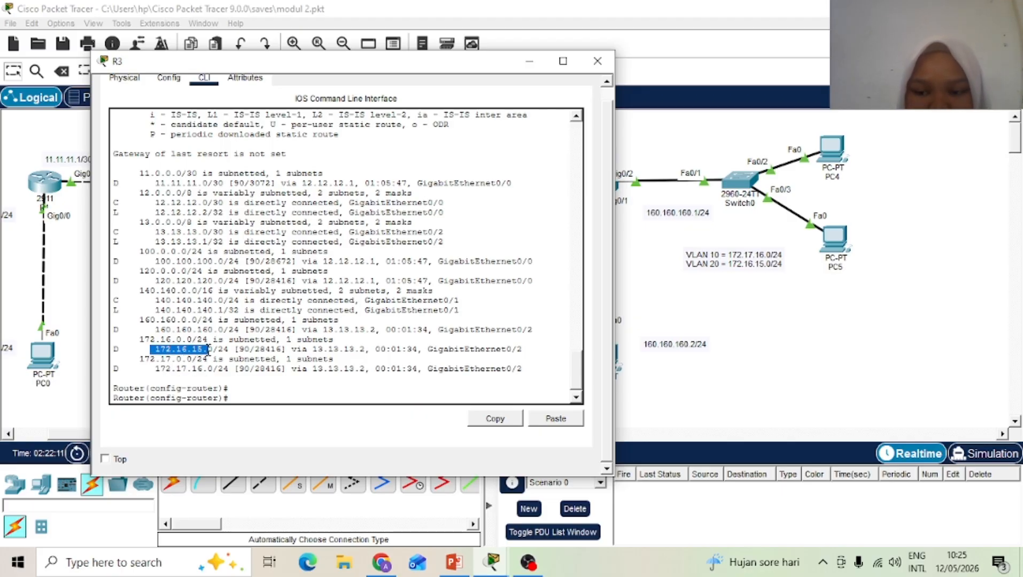
left_click(598, 60)
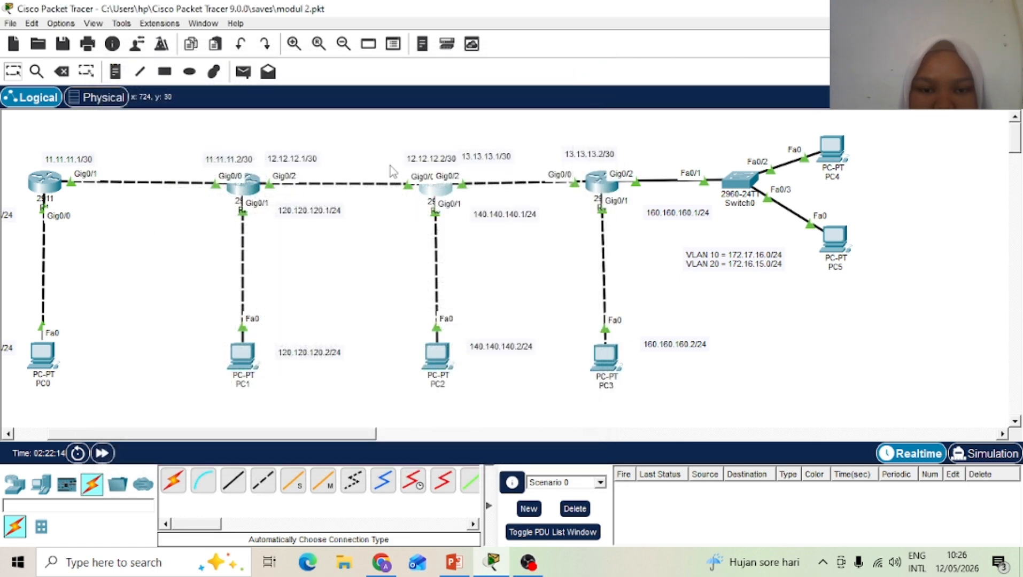
Step: Open R1's command line and enter global configuration mode with en and conf t
left_click(47, 184)
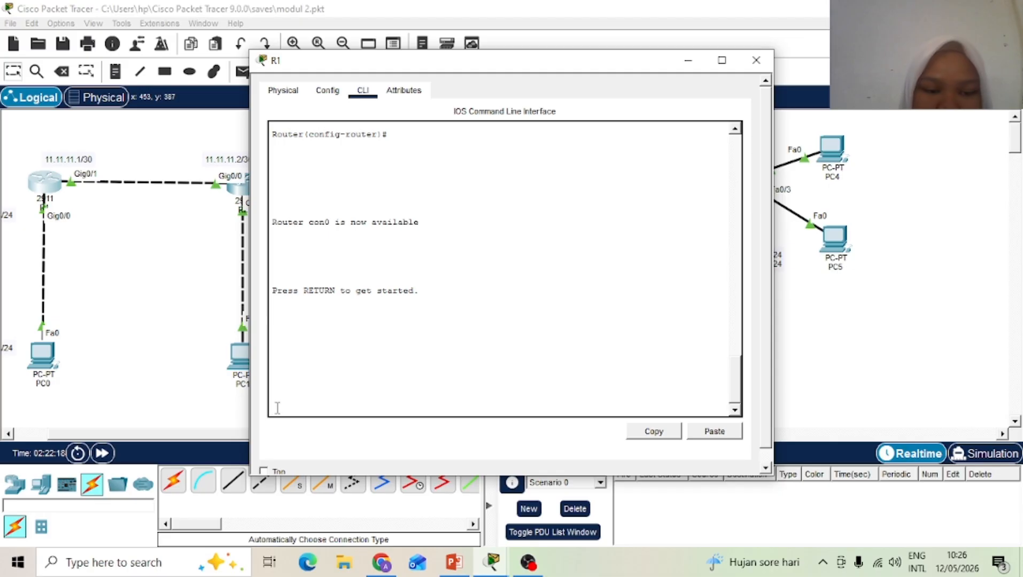
key("Return")
type("en")
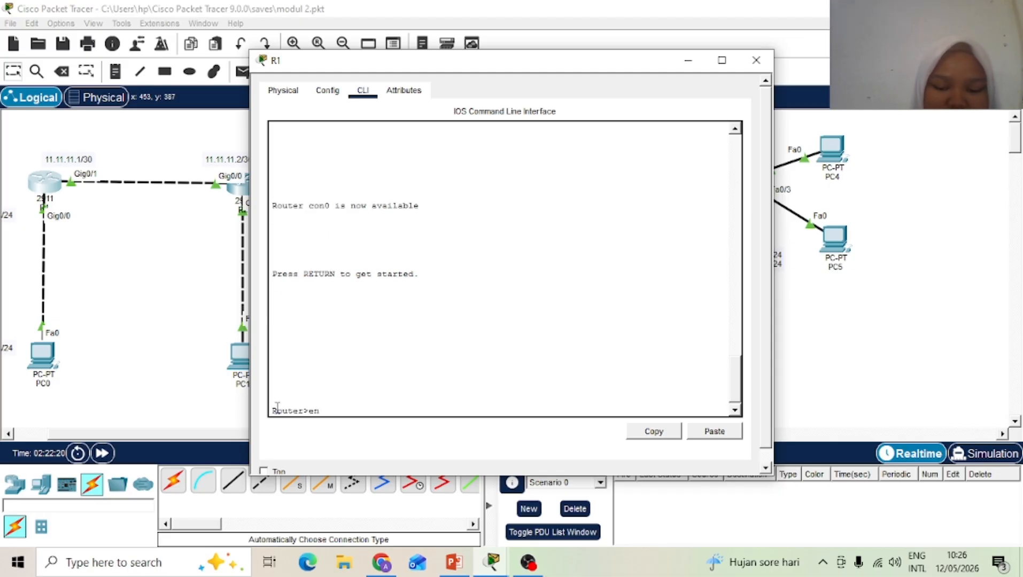
key("Return")
type("co")
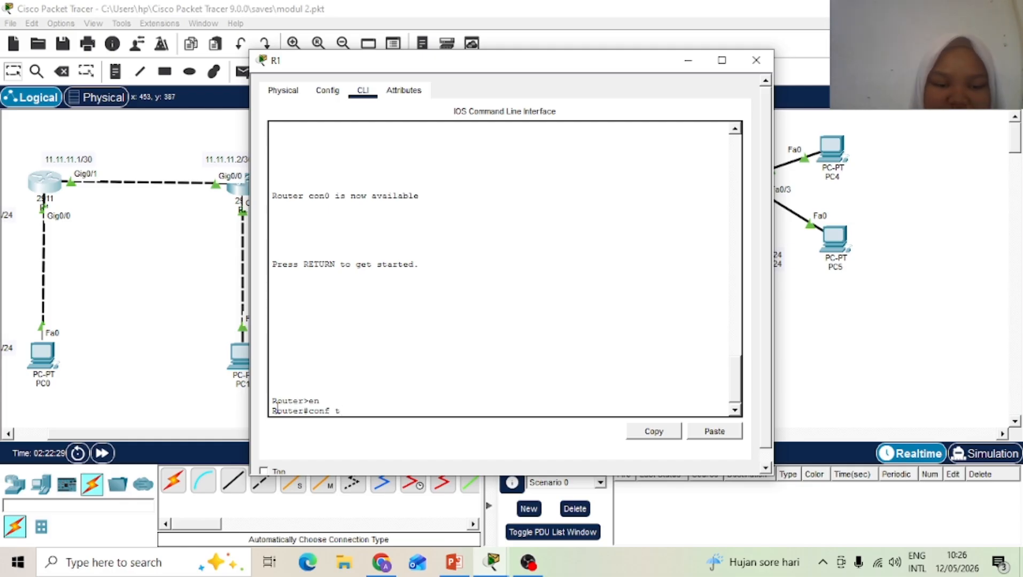
type("nf t")
key("Return")
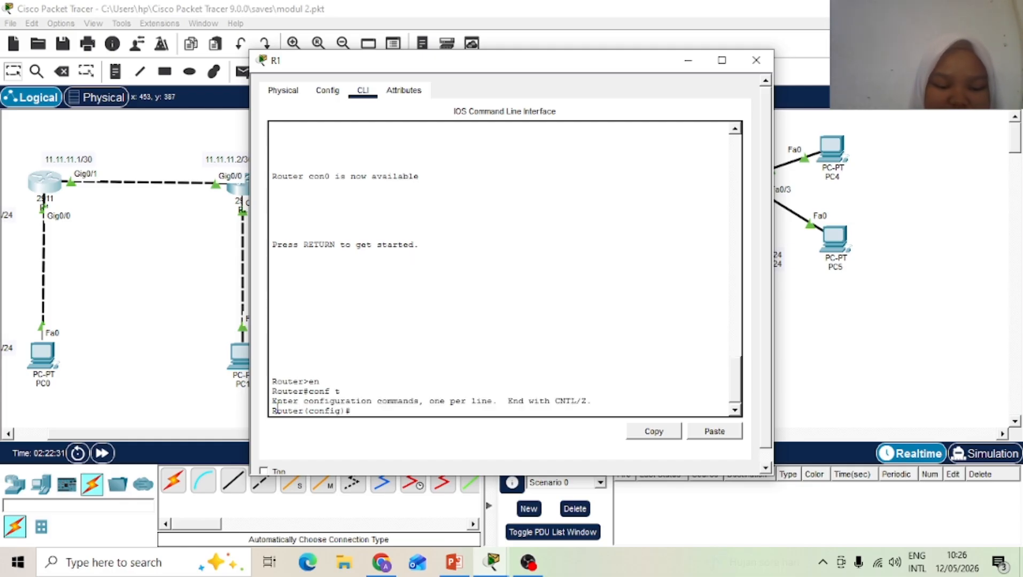
Step: Display R1's full routing table with do show ip route, examine the 172.17.16.0 and 172.16.15.0 entries, and close the R1 window
type("do show")
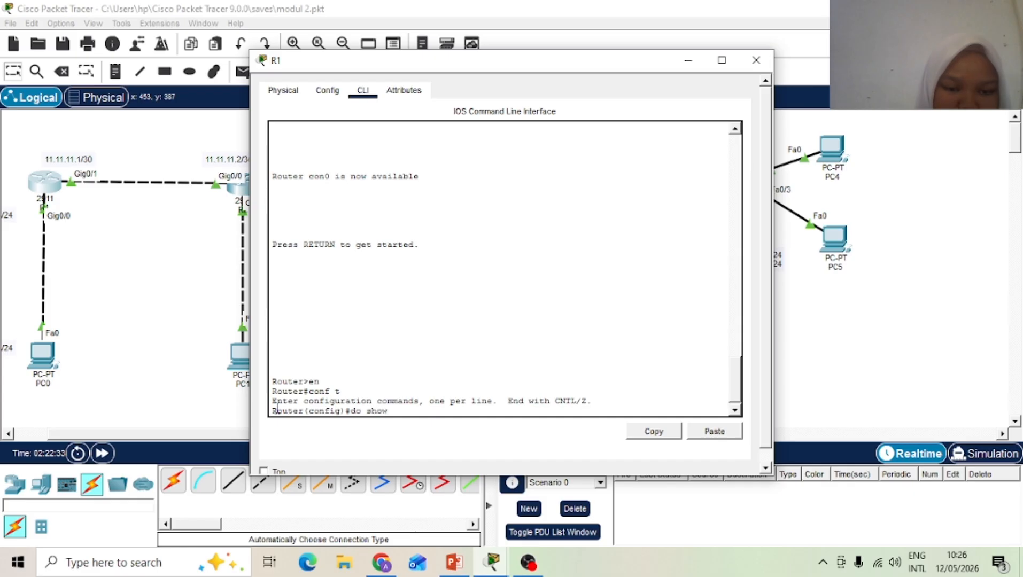
type(" ip route")
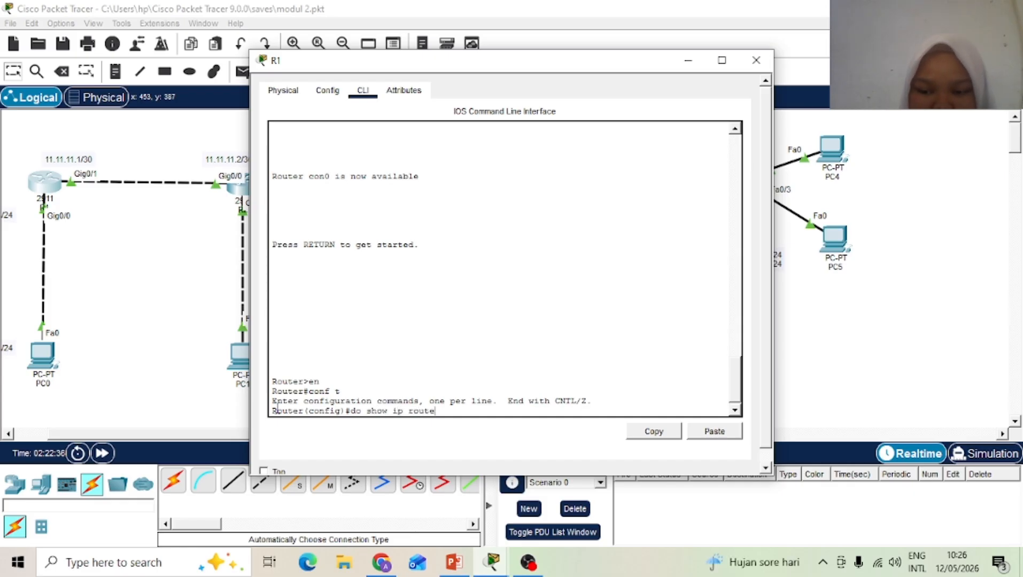
key("Return")
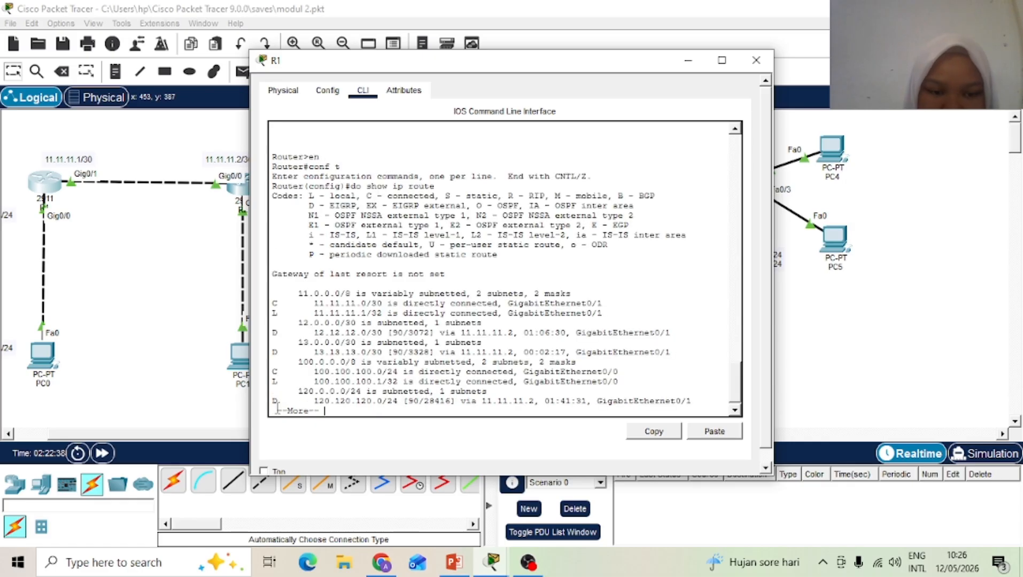
key("Return")
key("Return")
key("Return")
key("Return")
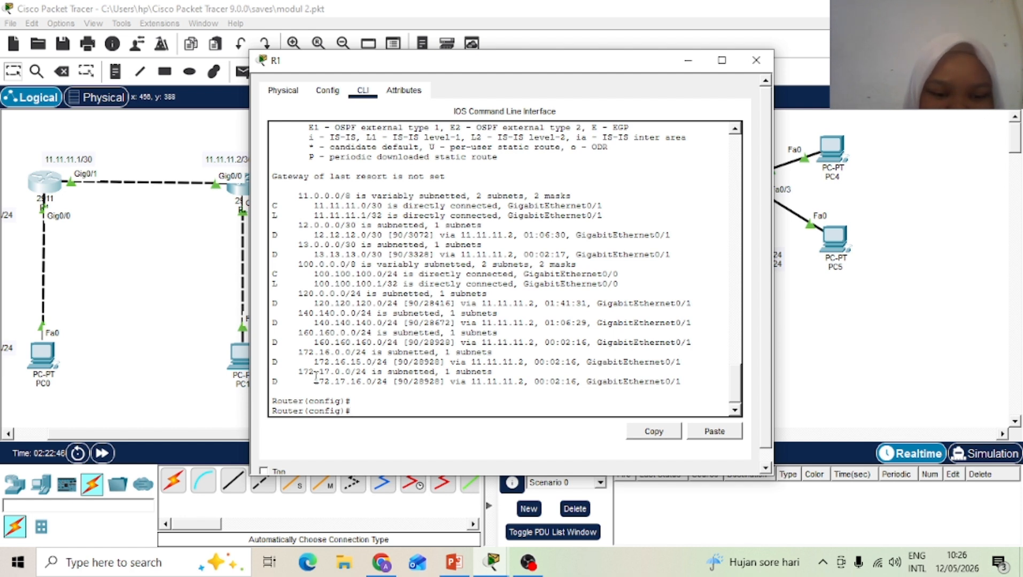
left_click_drag(314, 371, 364, 362)
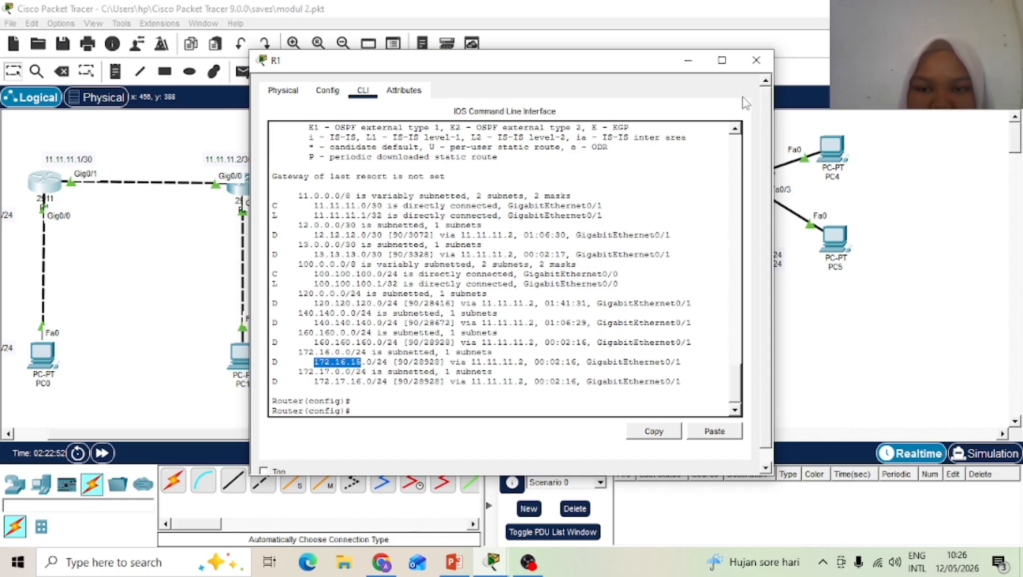
left_click(755, 61)
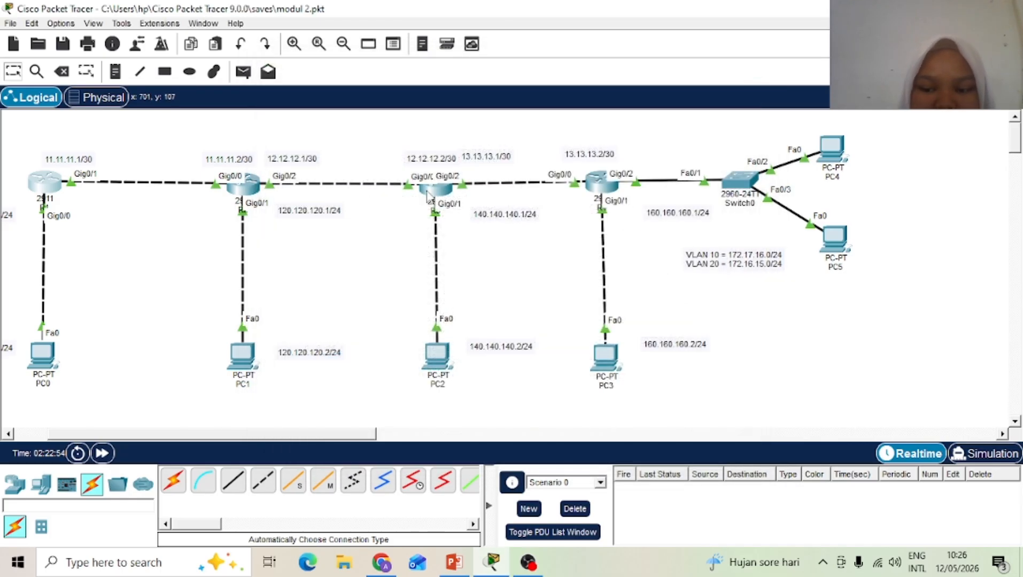
Step: Test connectivity by sending a simple PDU from PC0 to PC5 and another from PC4 to PC1
left_click(244, 71)
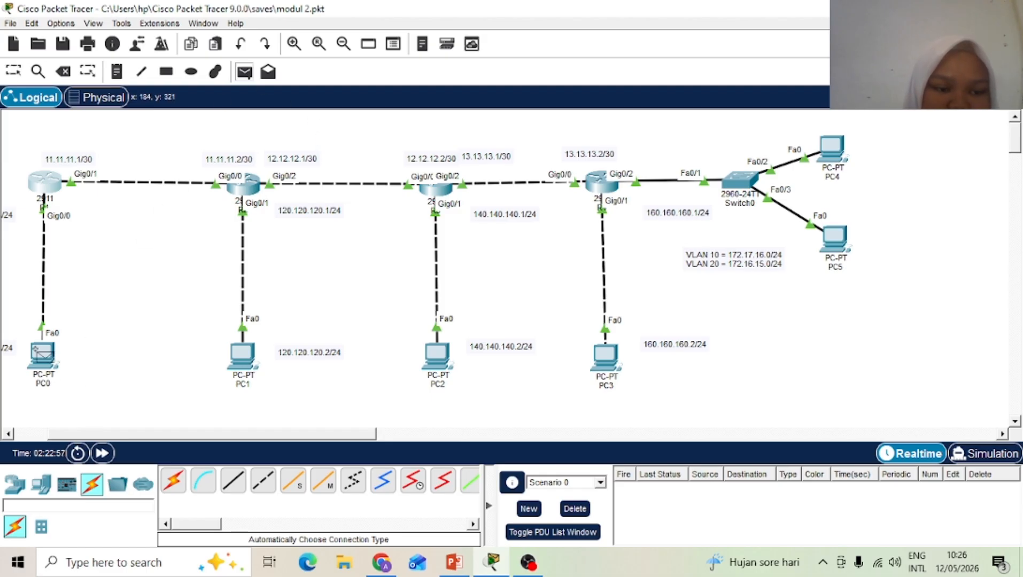
left_click(42, 355)
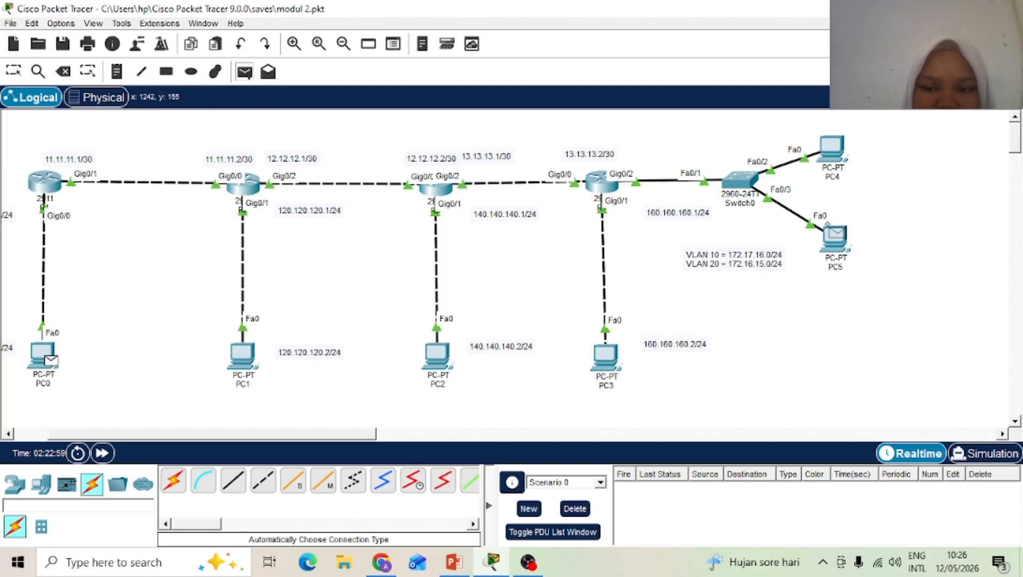
left_click(834, 237)
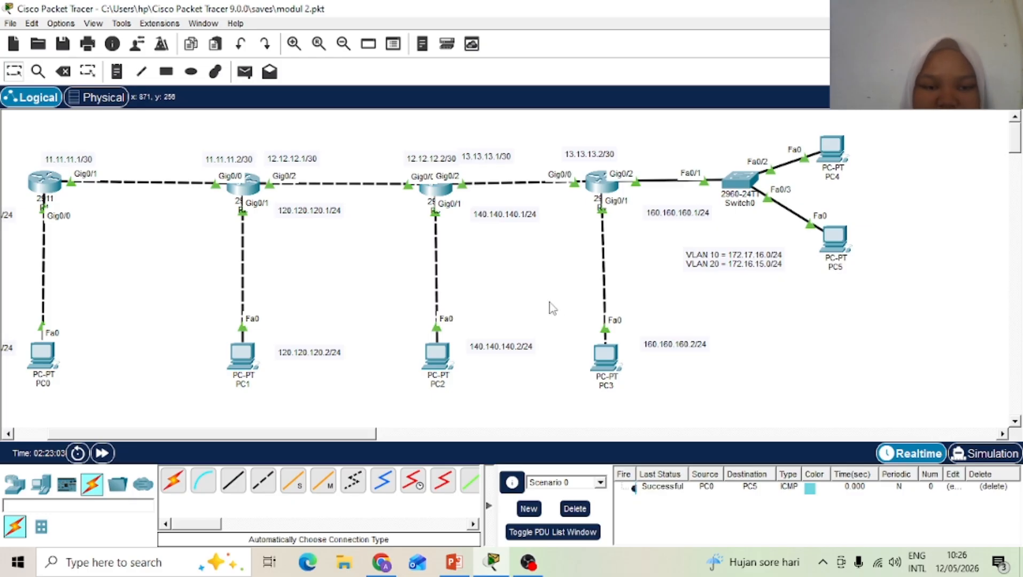
left_click(246, 74)
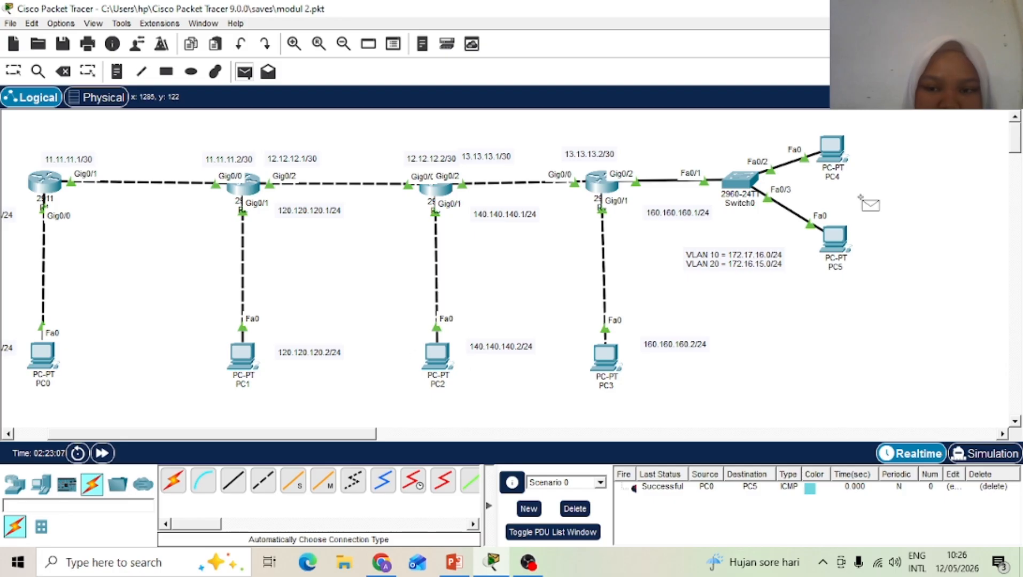
left_click(826, 145)
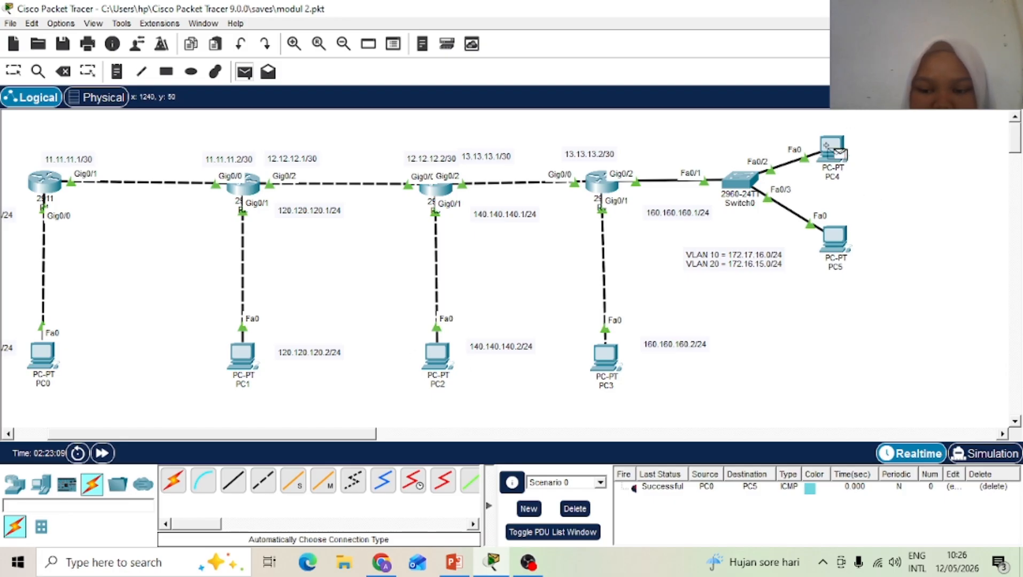
left_click(241, 356)
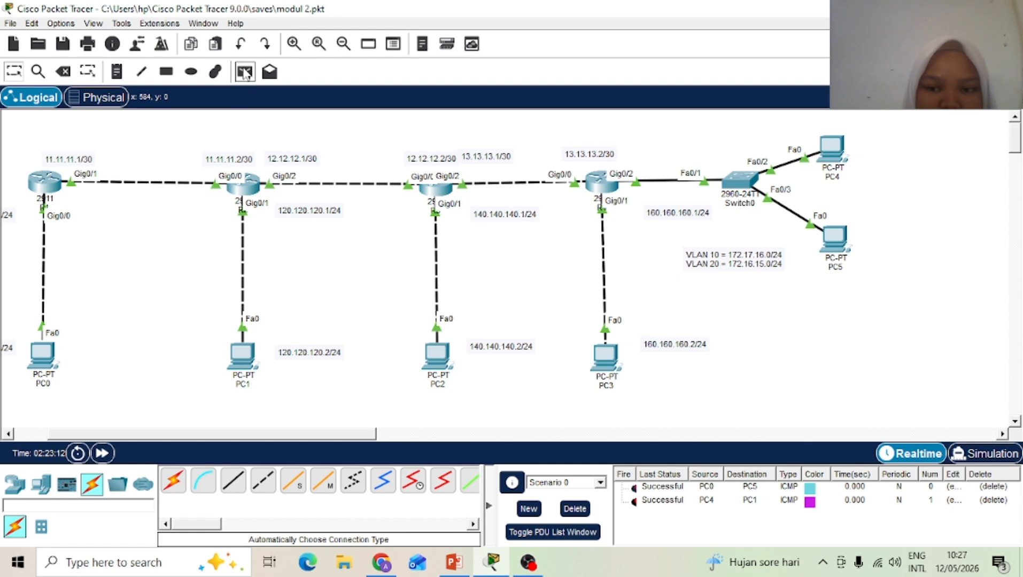
Step: Send a simple PDU from PC2 to PC5 and another from PC3 to PC4
left_click(245, 72)
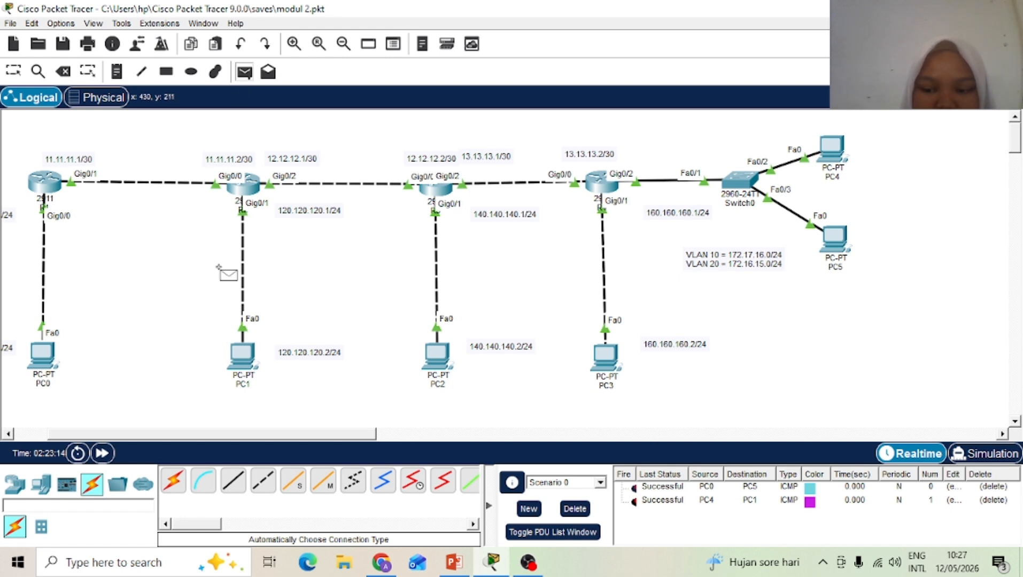
left_click(433, 344)
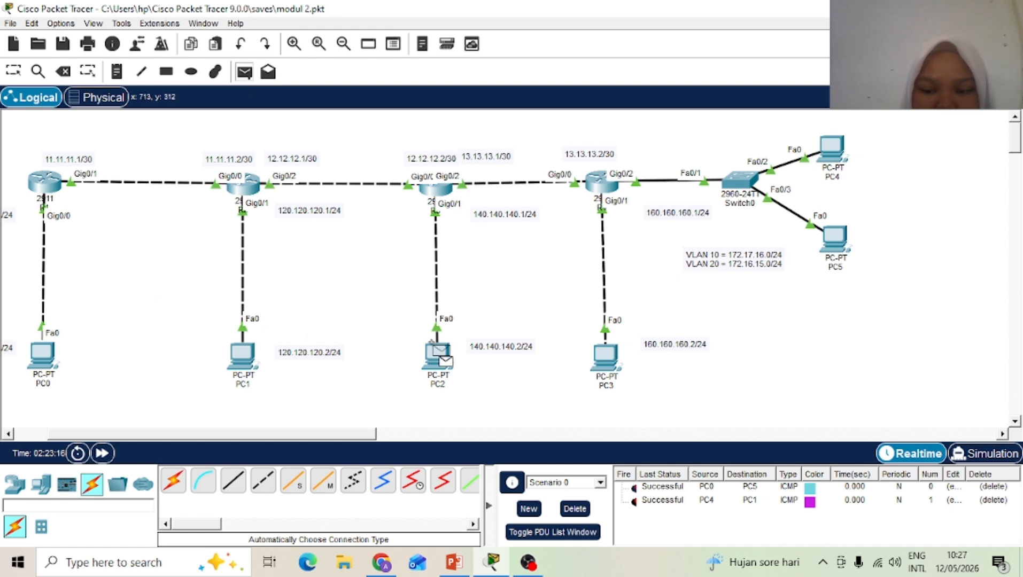
left_click(836, 233)
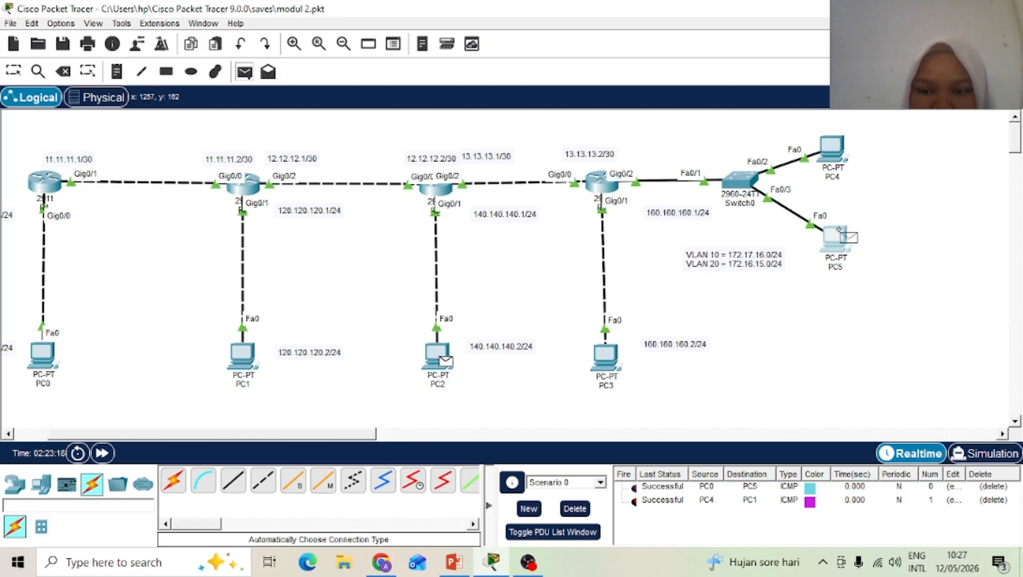
left_click(244, 71)
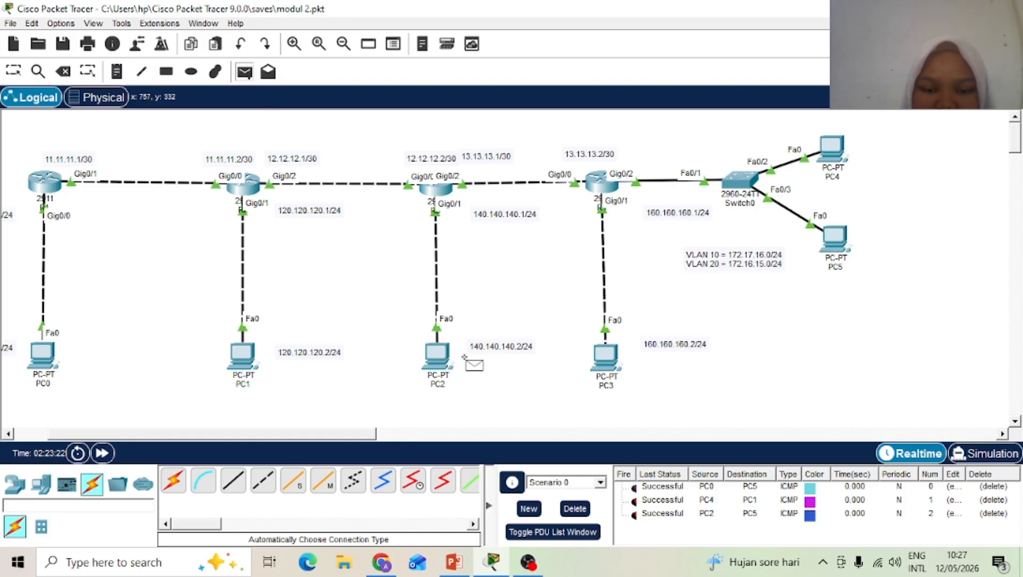
left_click(593, 350)
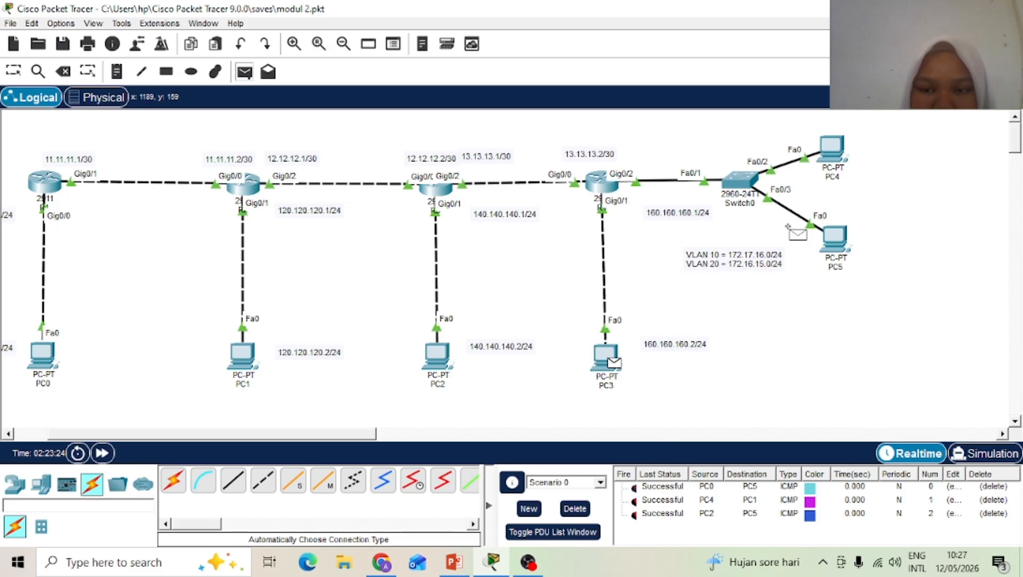
left_click(827, 148)
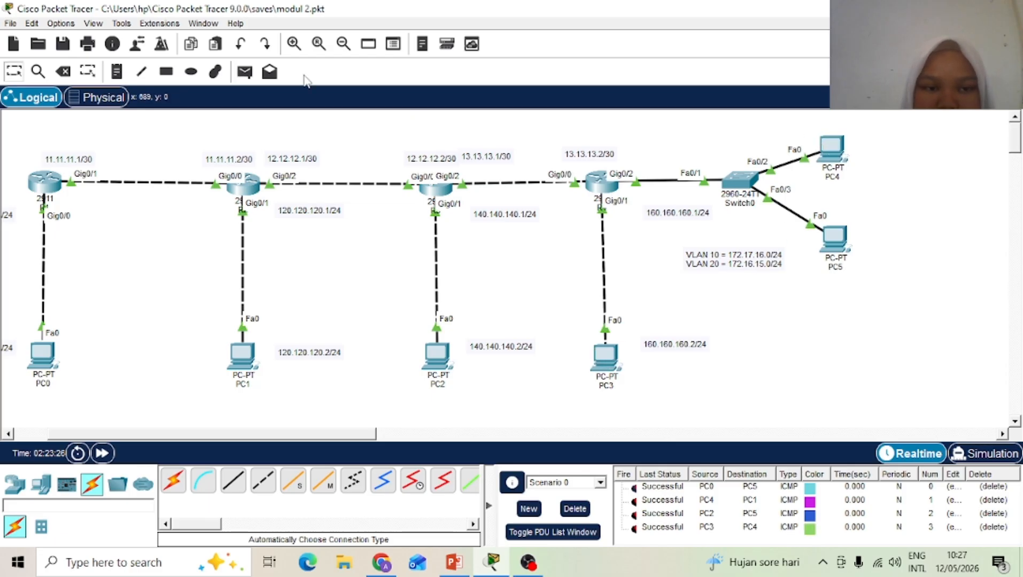
Step: Send a simple PDU from PC4 to PC5 to test inter-VLAN connectivity and review the PDU results
left_click(245, 71)
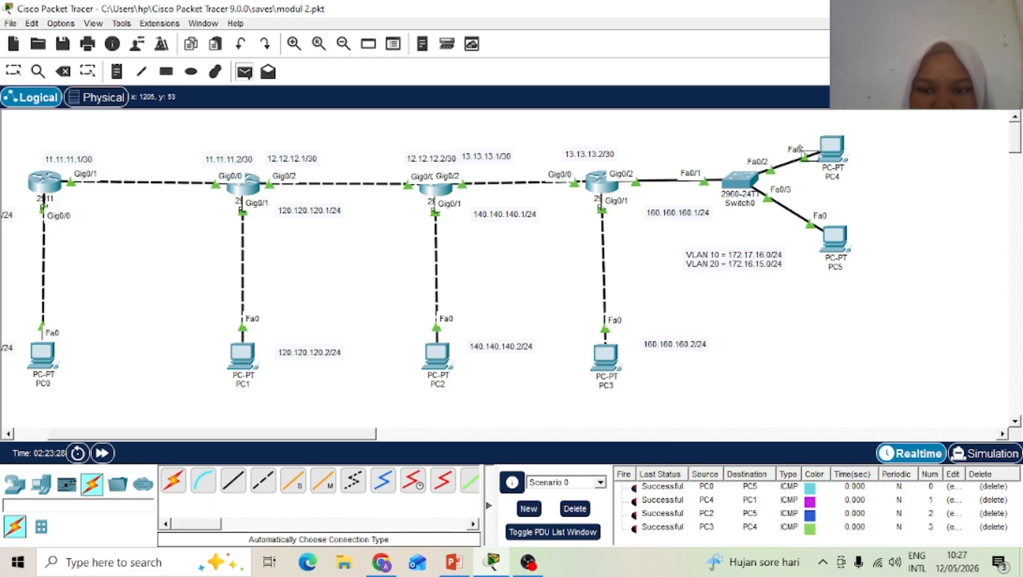
left_click(830, 150)
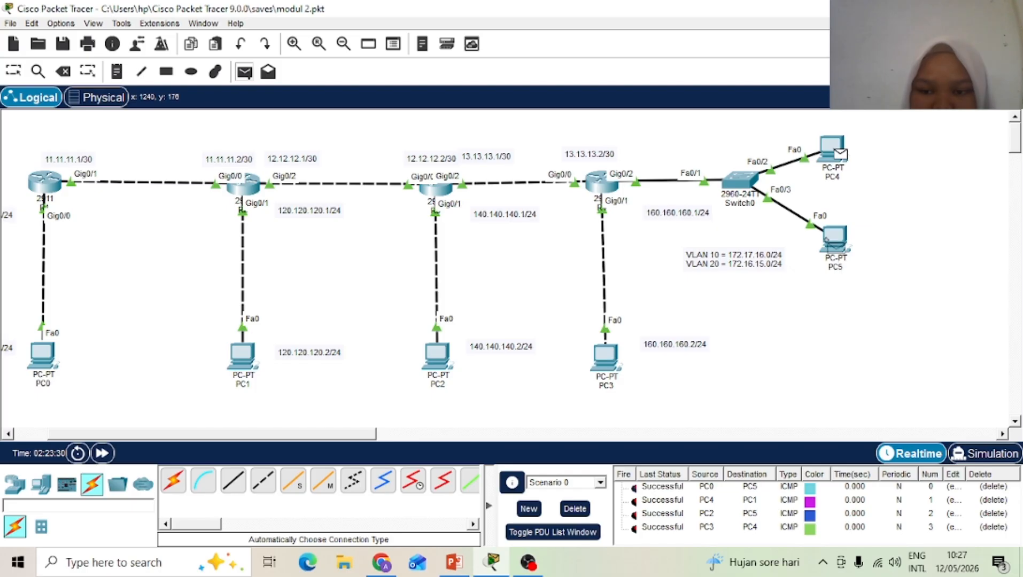
left_click(834, 240)
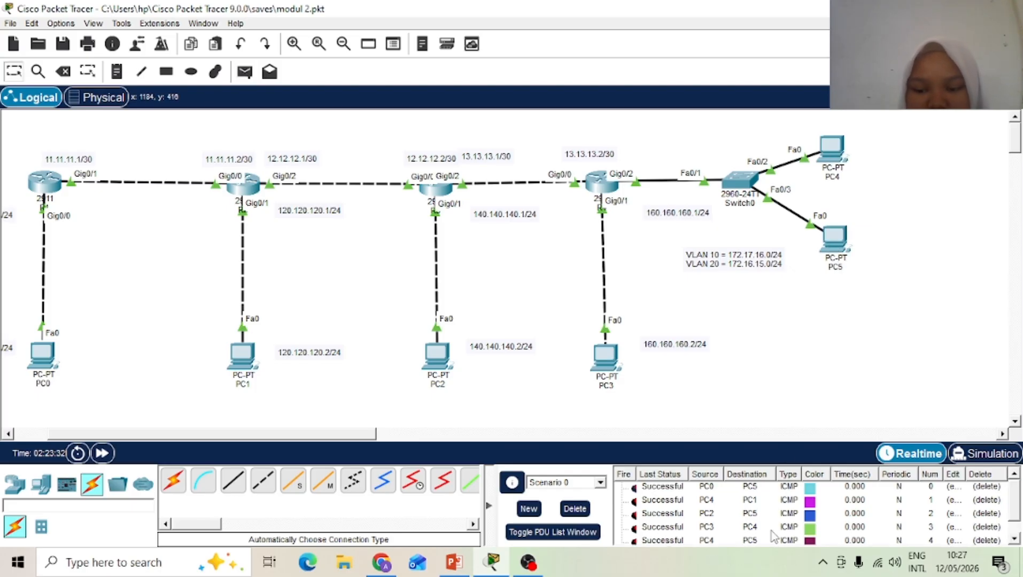
scroll(772, 535, "down", 1)
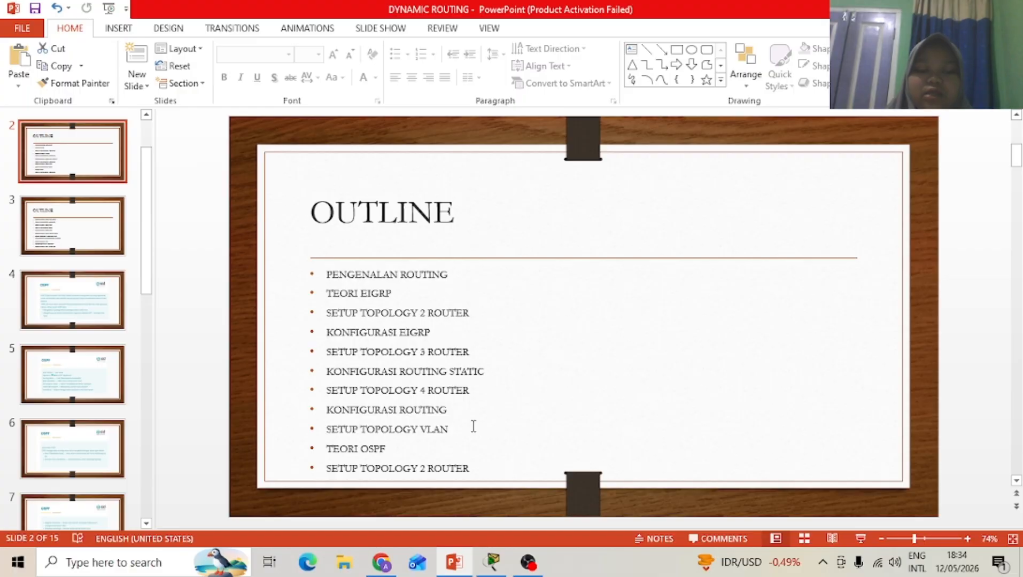
Step: Show slide 4 of the DYNAMIC ROUTING presentation in PowerPoint
left_click(98, 322)
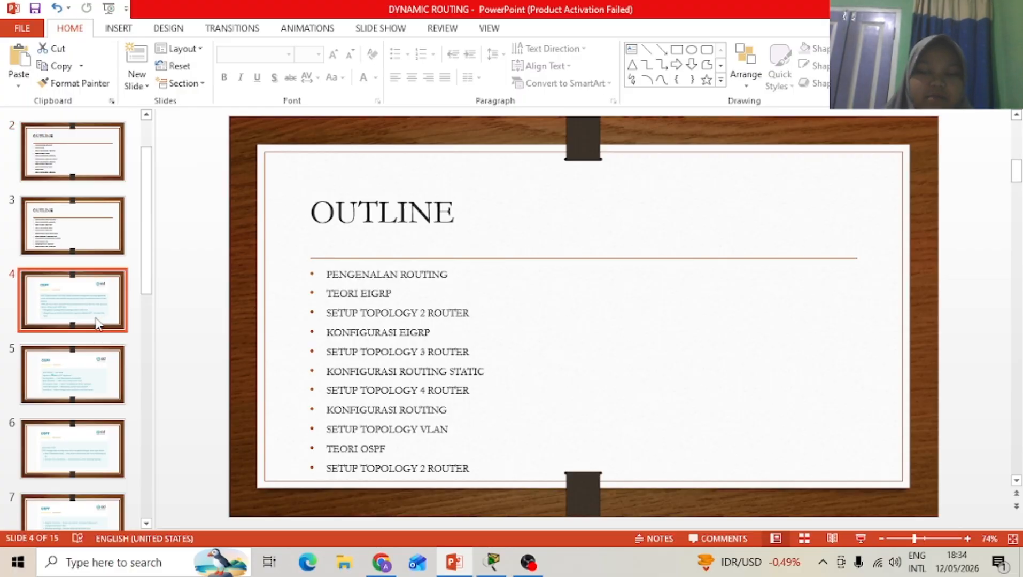
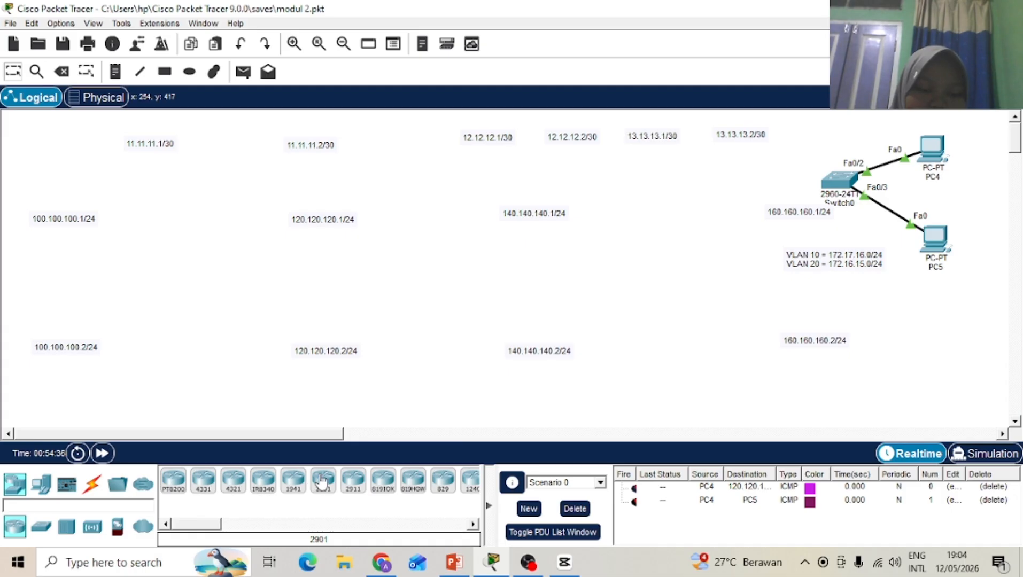
Step: In Packet Tracer, place two 2911 routers and position them just above the 100.100.100.1/24 and 120.120.120.1/24 labels
left_click(353, 481)
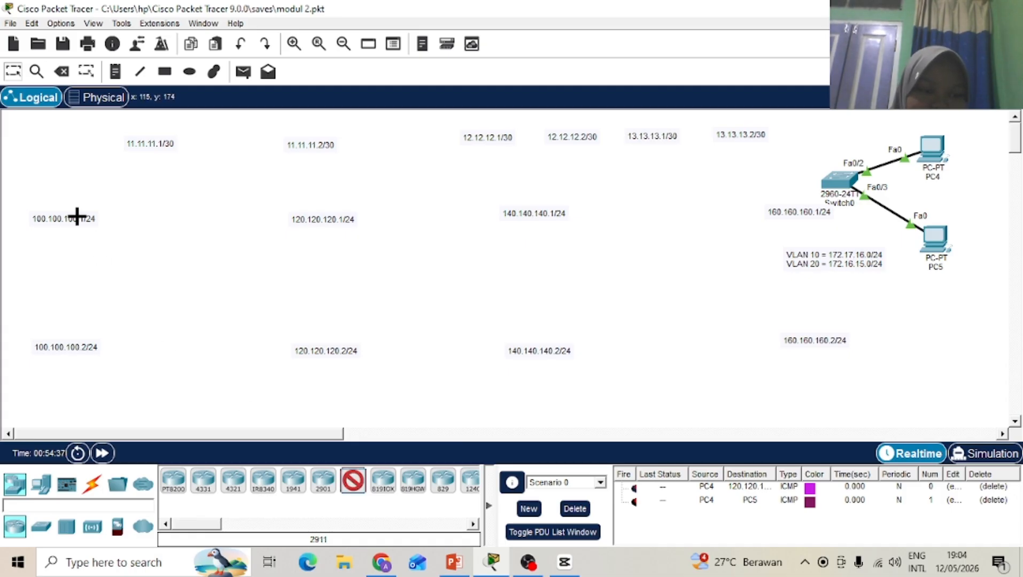
left_click(58, 183)
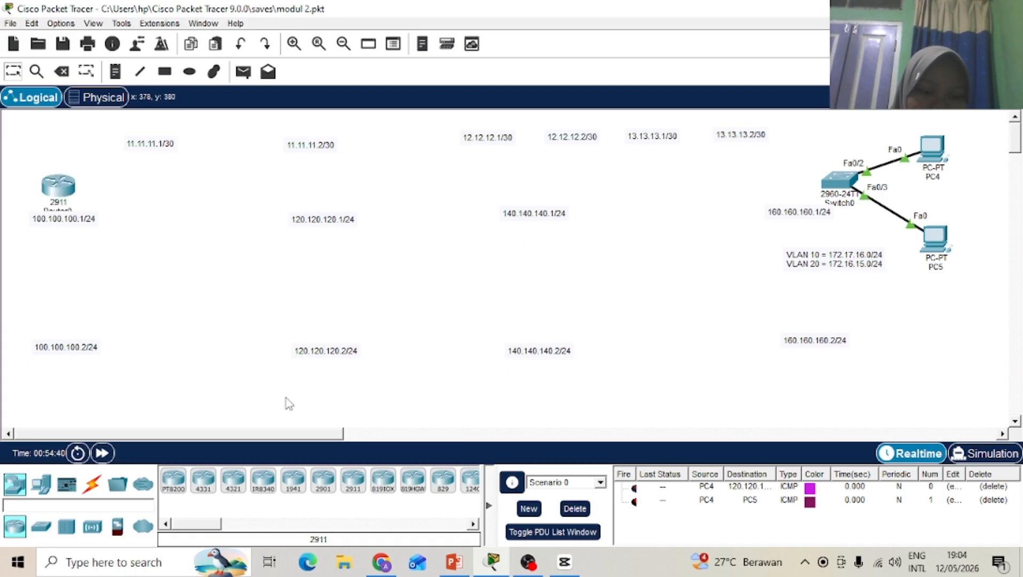
left_click(354, 482)
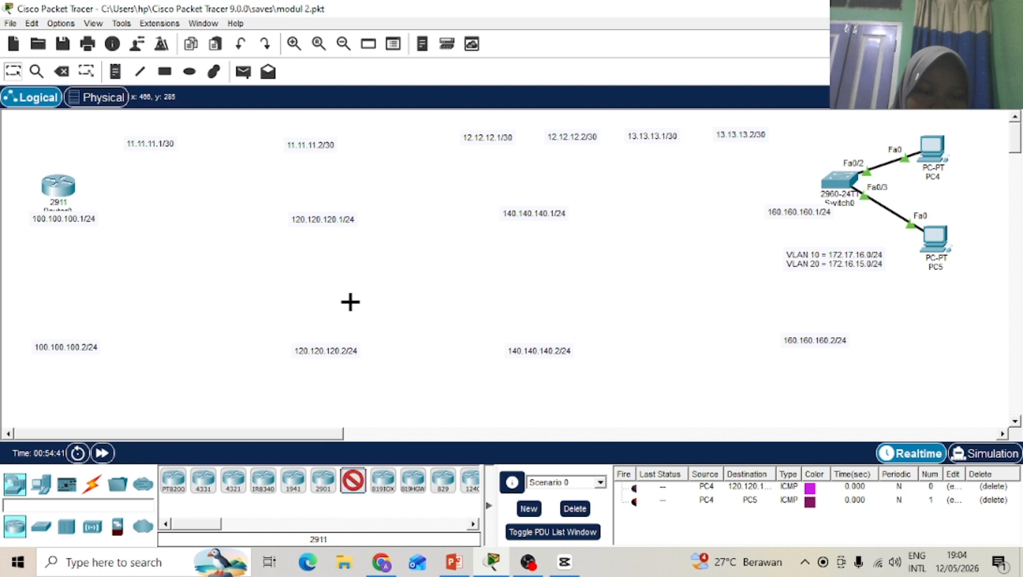
left_click(323, 192)
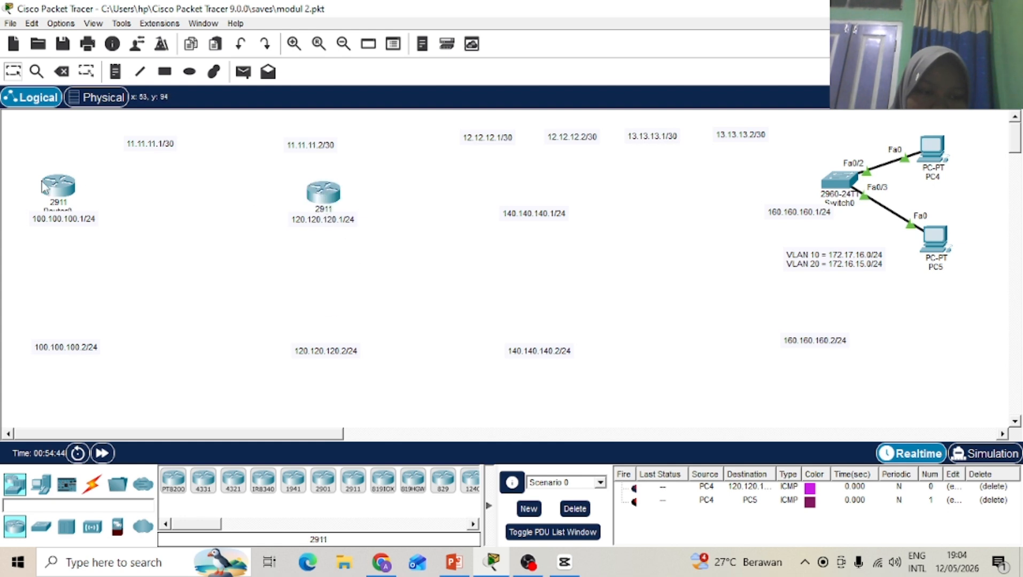
left_click_drag(47, 187, 54, 181)
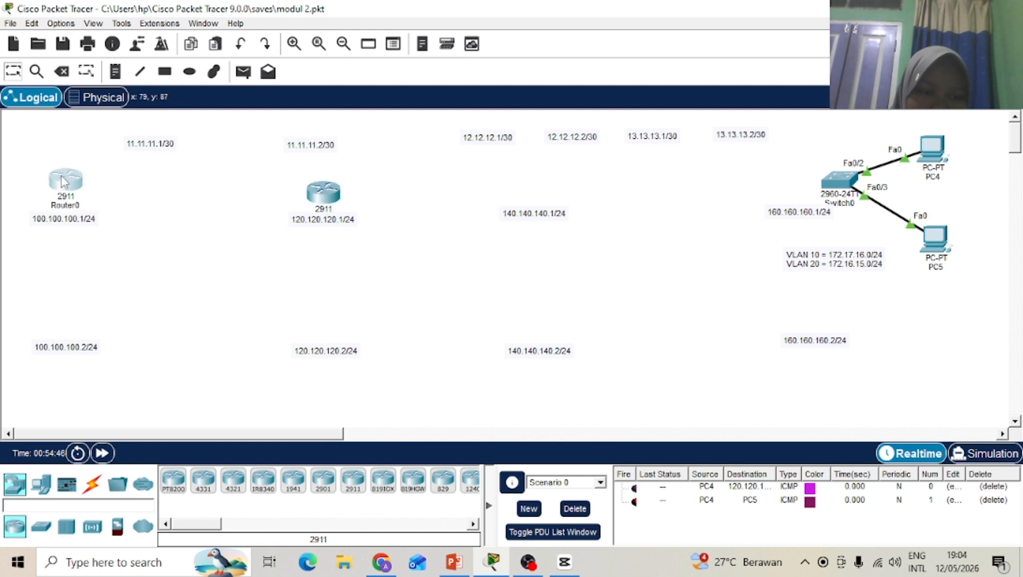
left_click_drag(323, 193, 323, 184)
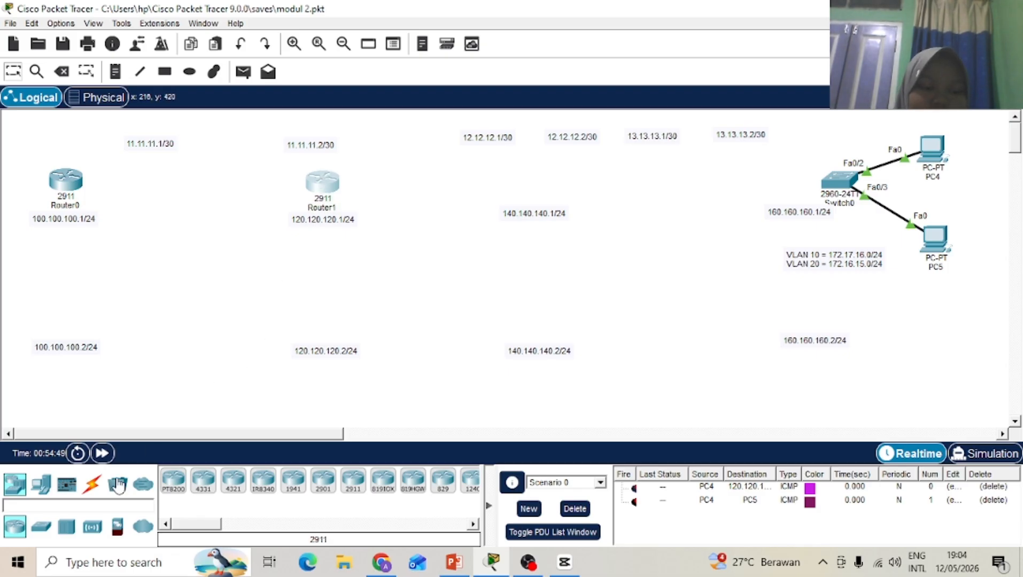
Step: Place two PCs just above the 100.100.100.2/24 and 120.120.120.2/24 labels
left_click(47, 487)
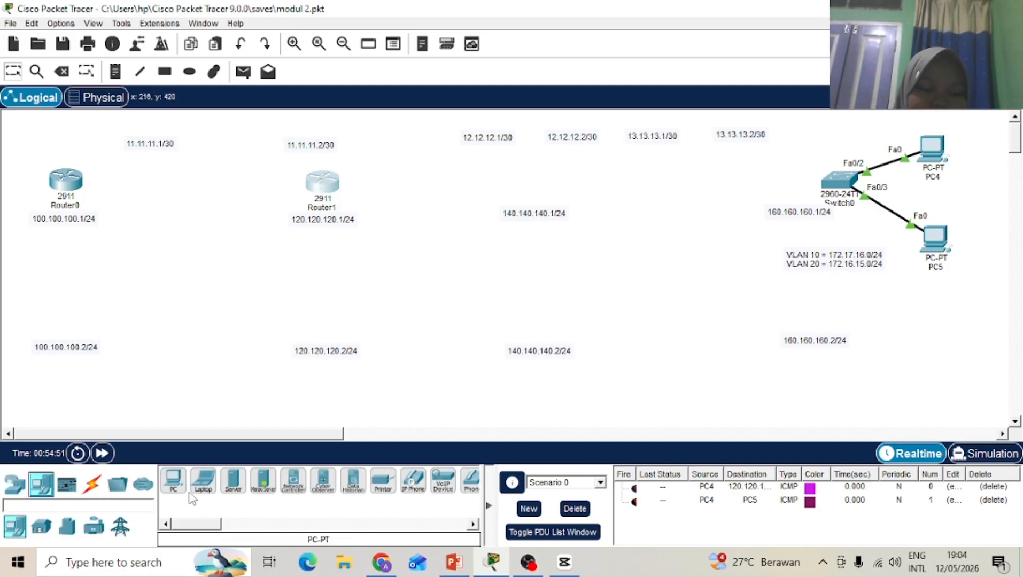
left_click(173, 481)
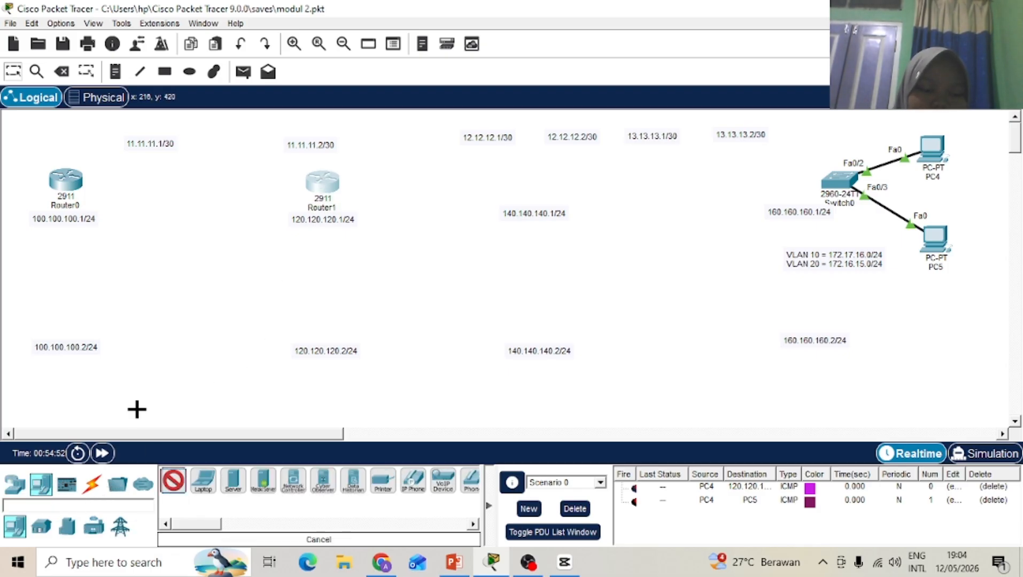
left_click(63, 323)
left_click(178, 483)
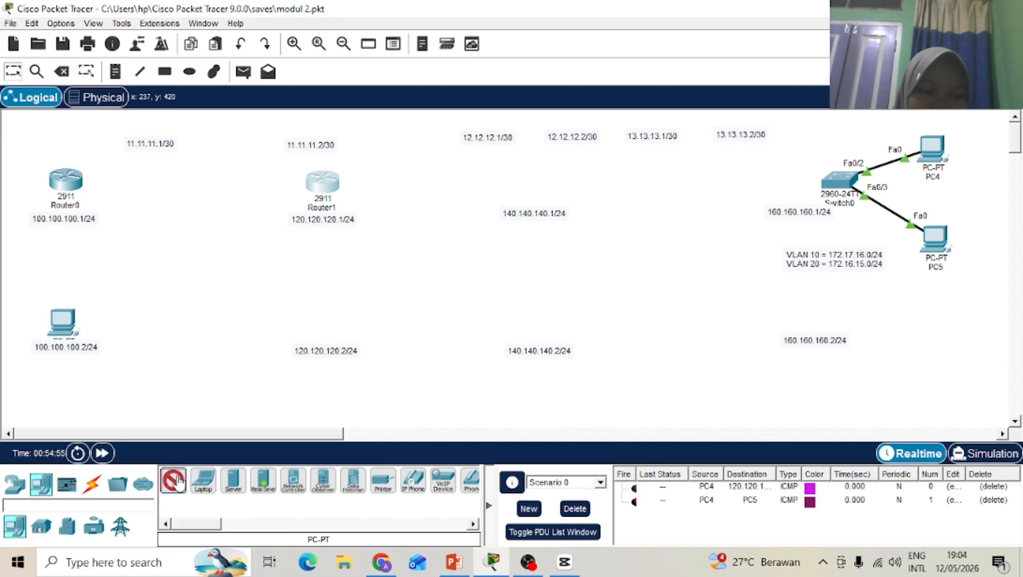
left_click(330, 335)
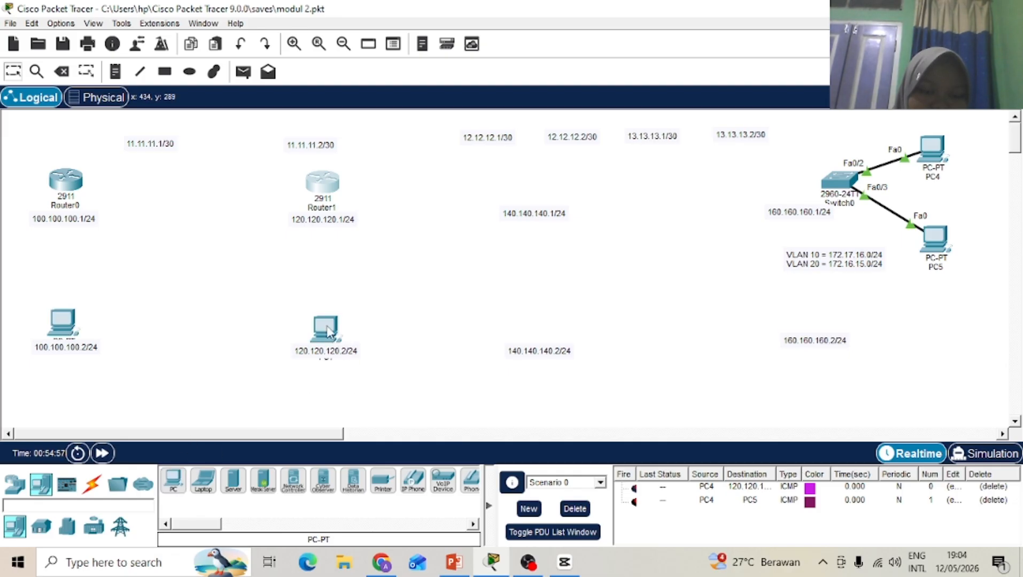
left_click_drag(327, 327, 326, 315)
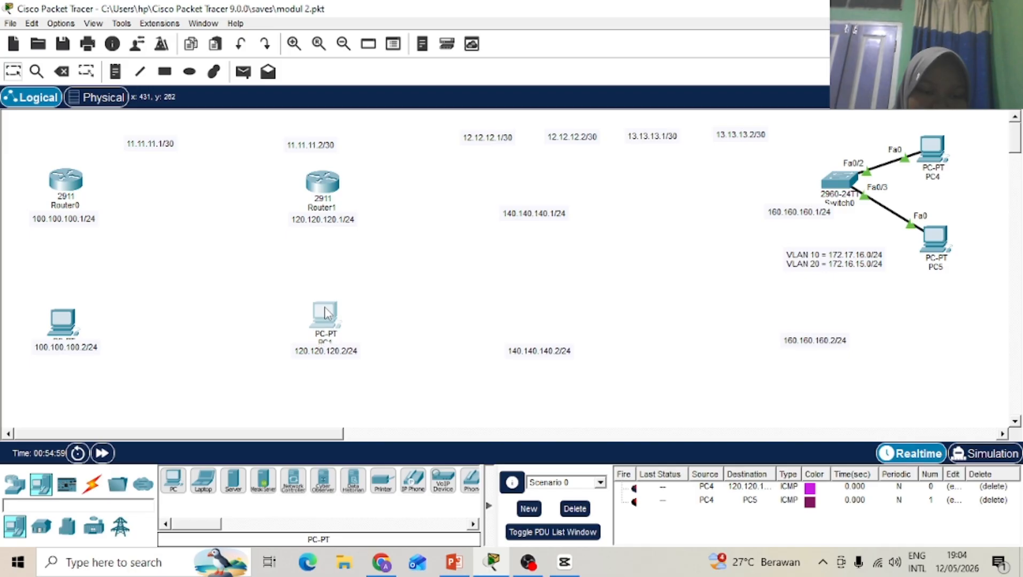
left_click_drag(56, 320, 57, 310)
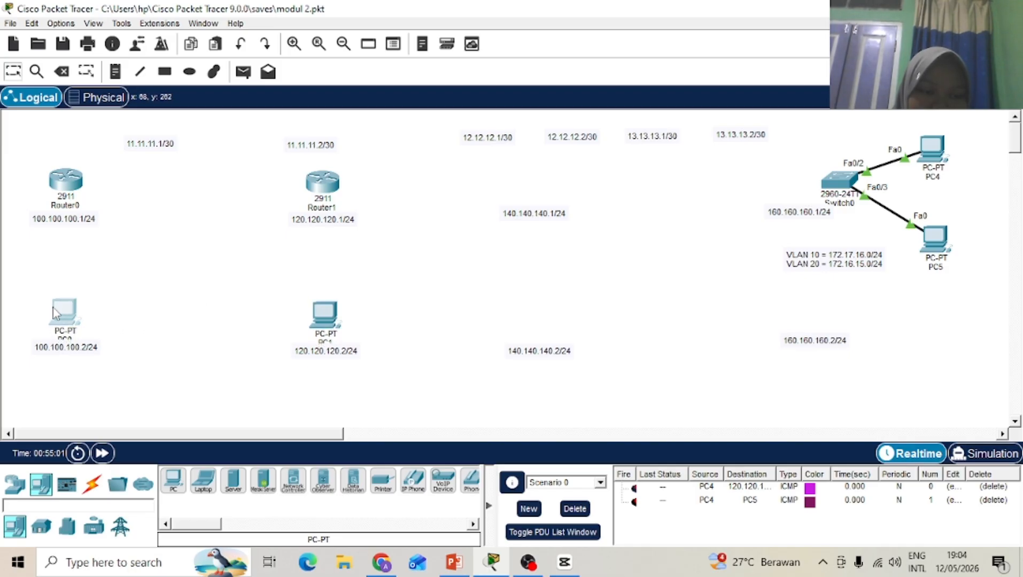
Step: Rename the router above 100.100.100.1/24 as R1 and the router above 120.120.120.1/24 as R2
left_click(70, 205)
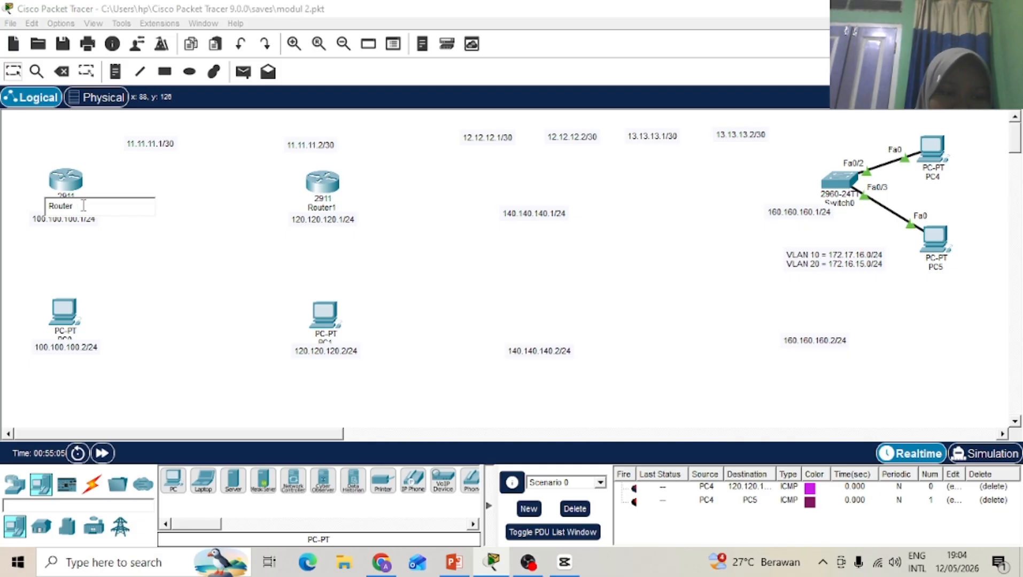
key("BackSpace")
left_click(330, 208)
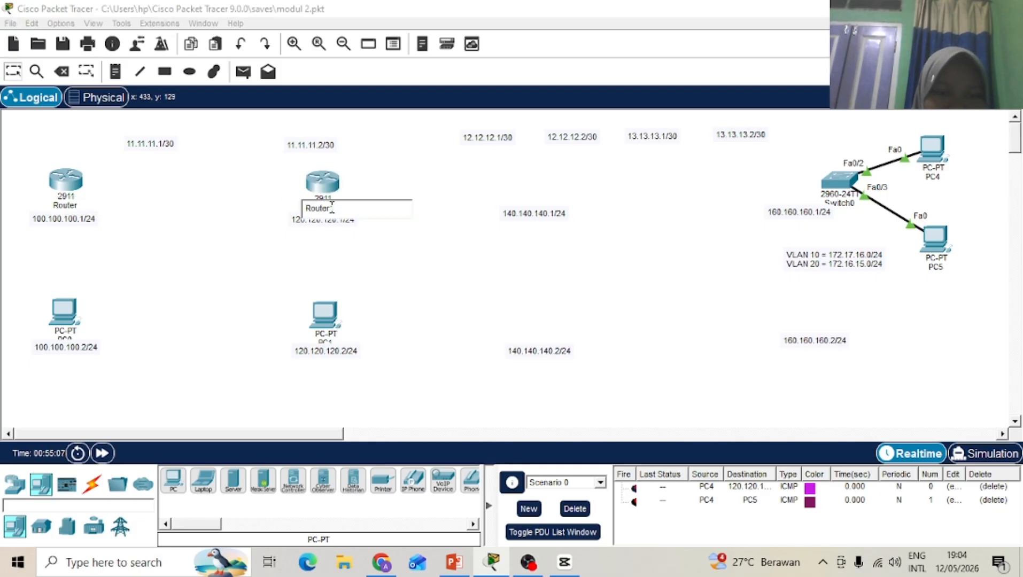
key("BackSpace")
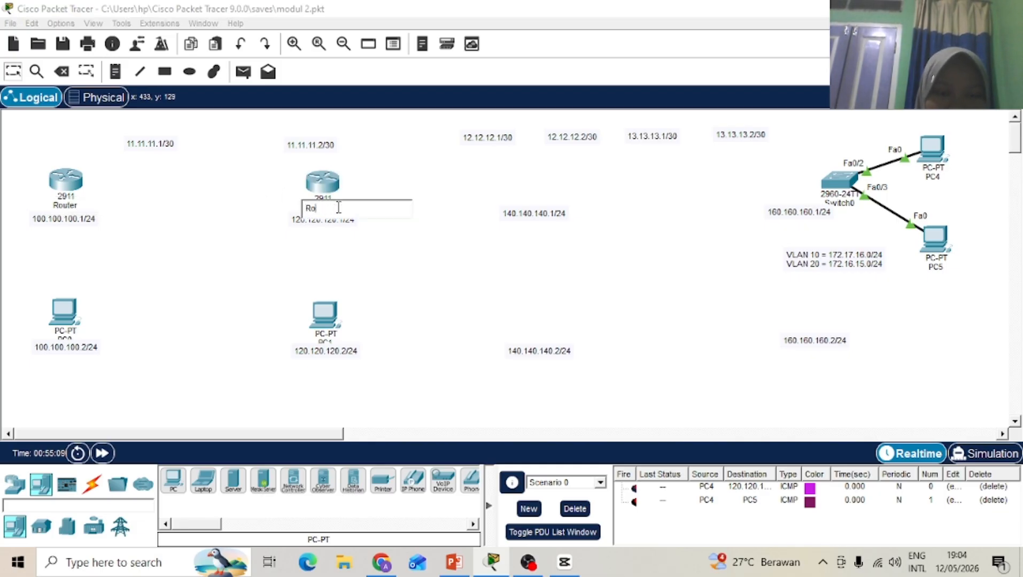
type("2")
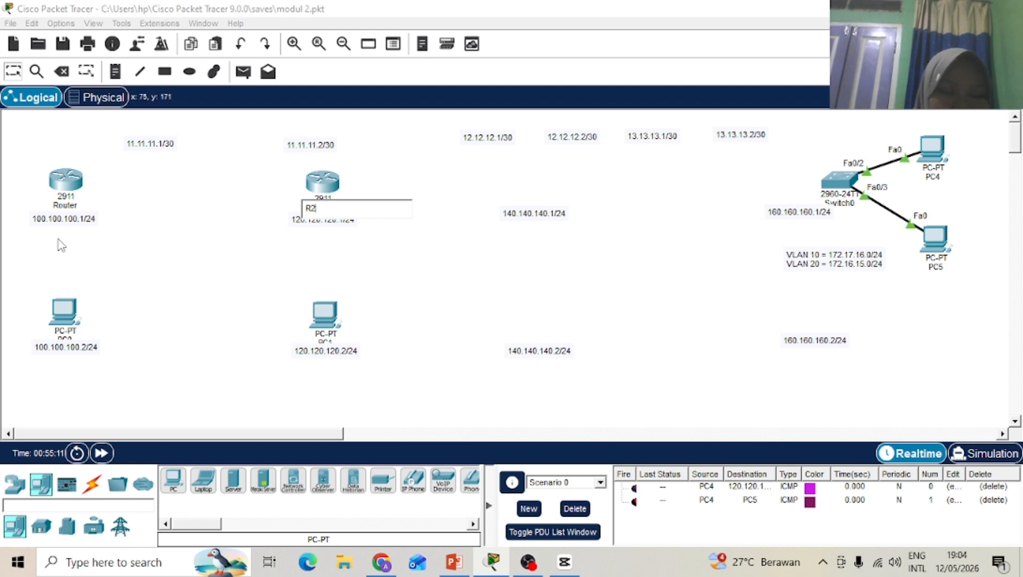
left_click(72, 205)
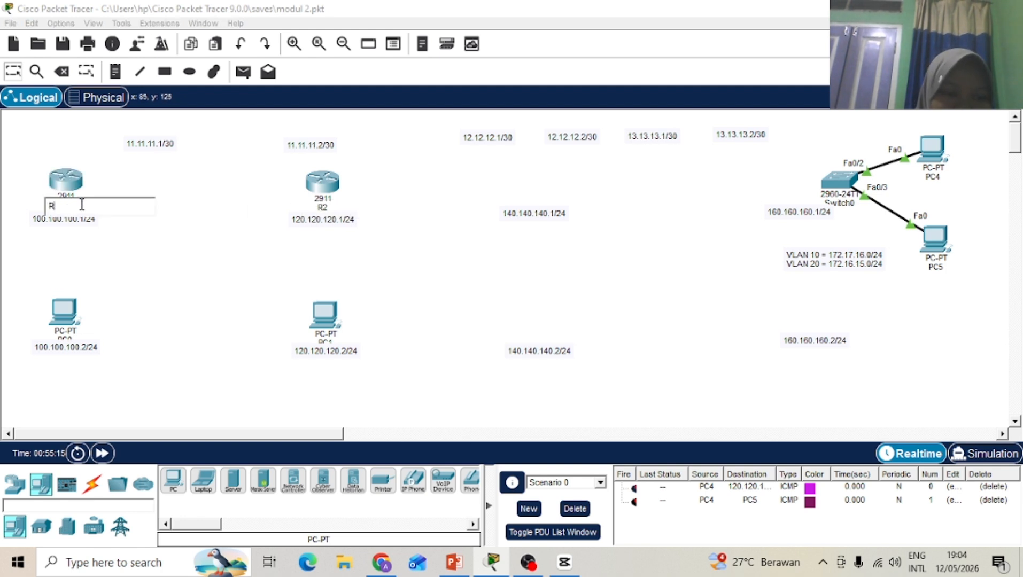
type("1")
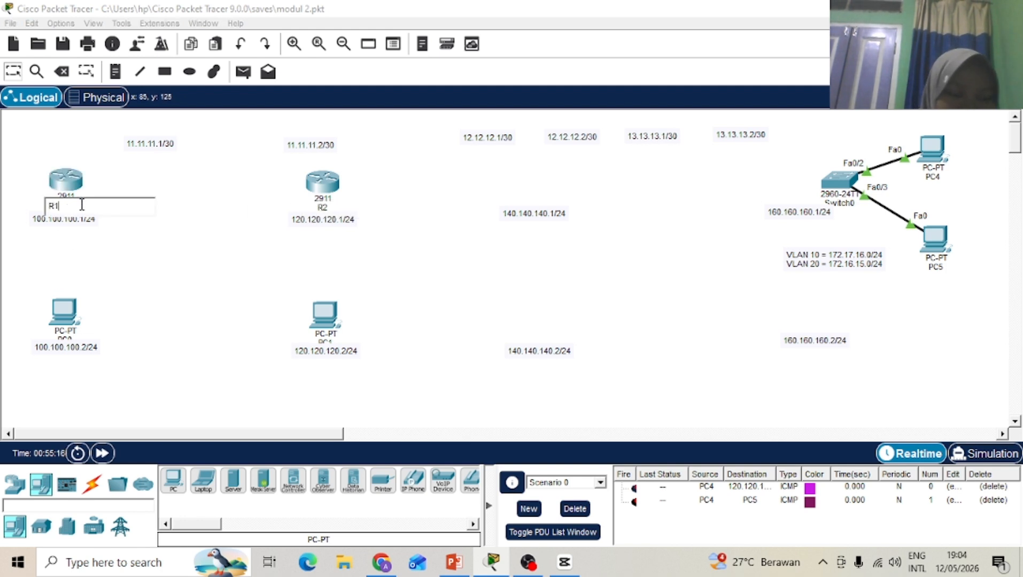
left_click(112, 281)
Step: Move PC0 and PC1 slightly up so their names clear the IP address labels beneath them
left_click_drag(69, 306, 70, 297)
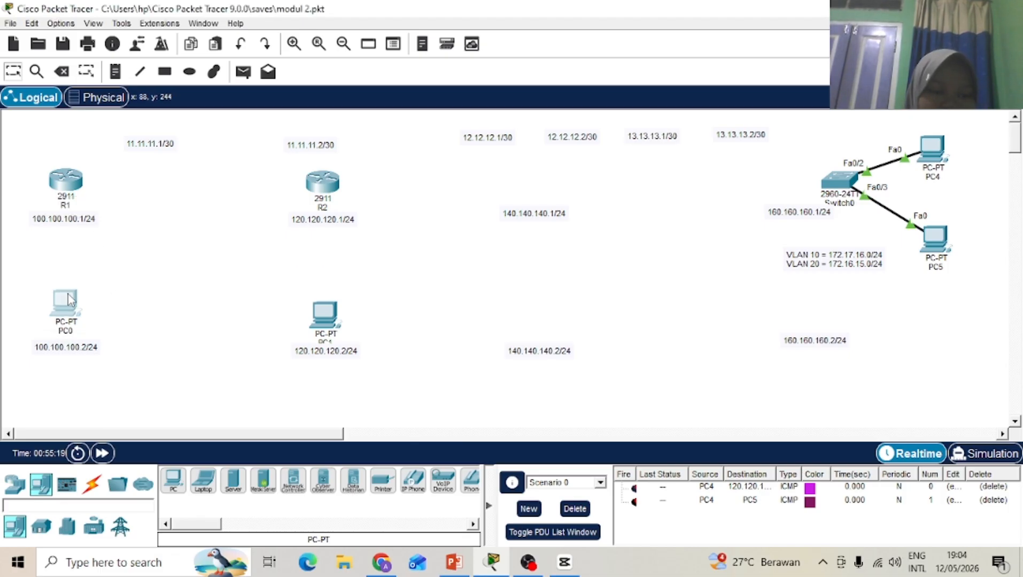
left_click(326, 310)
left_click_drag(325, 310, 326, 303)
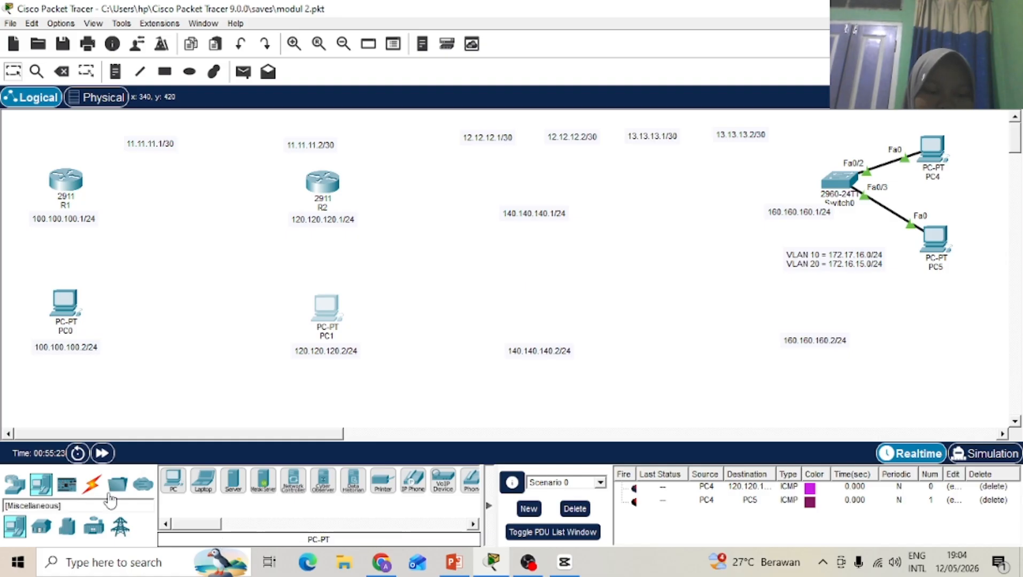
Step: Connect R1 to PC0 and R1 to R2 using the automatic connection type
left_click(93, 486)
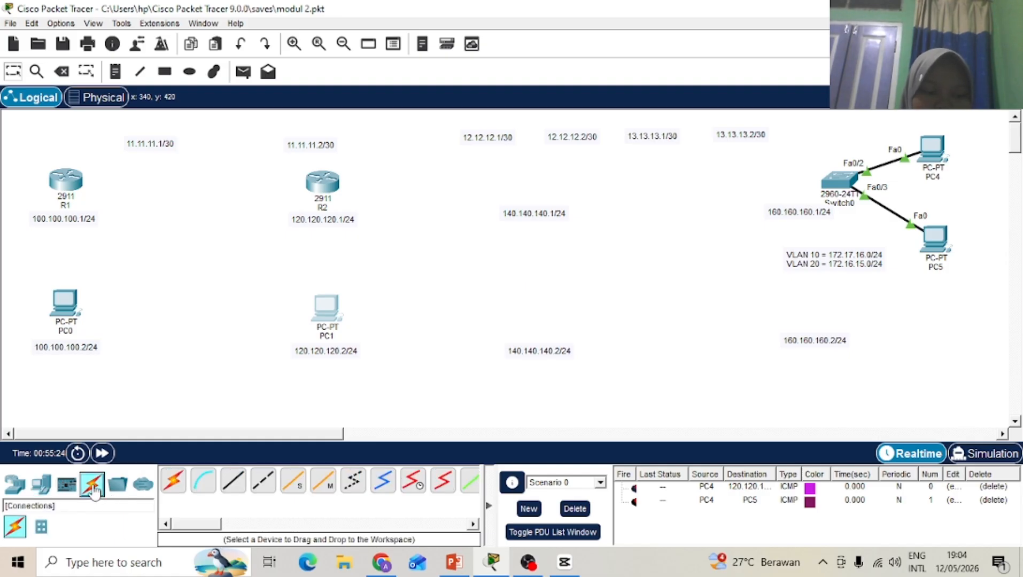
left_click(175, 482)
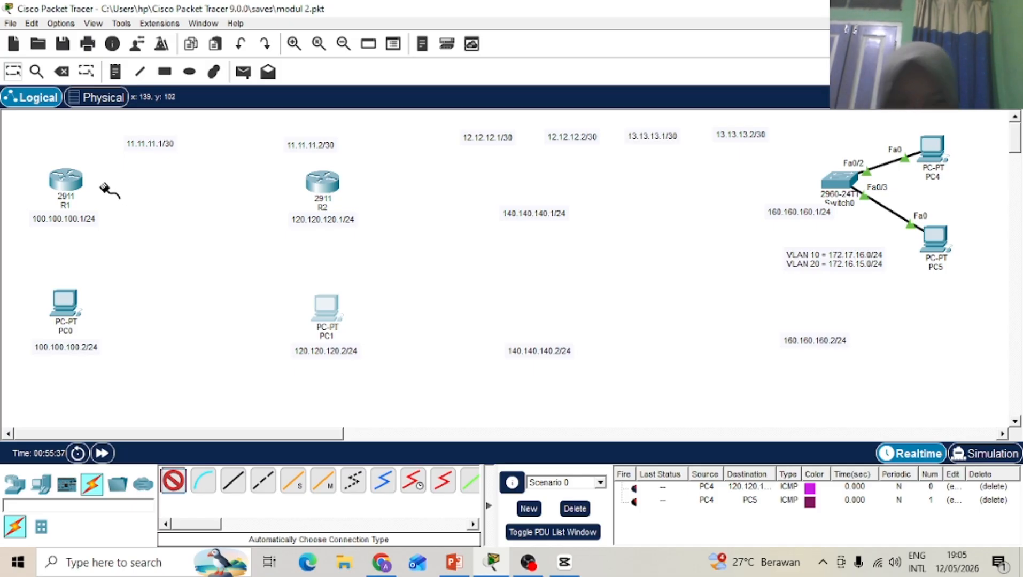
left_click(68, 185)
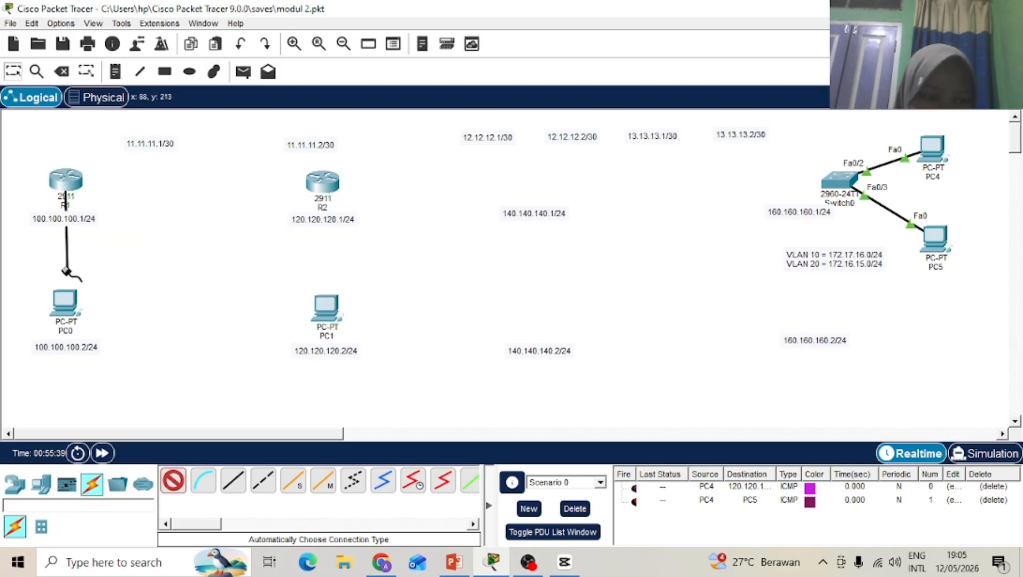
left_click(65, 297)
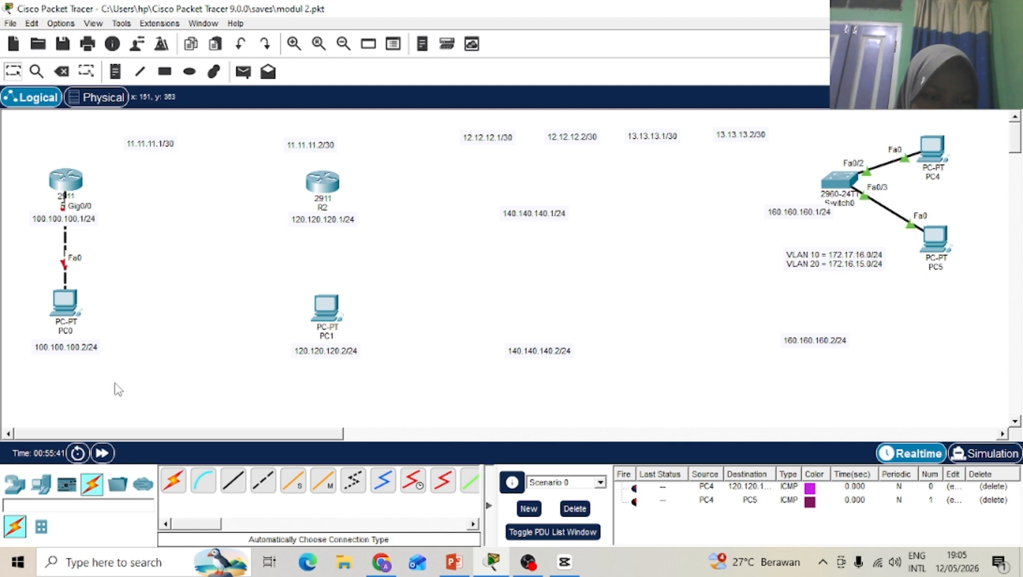
left_click(172, 480)
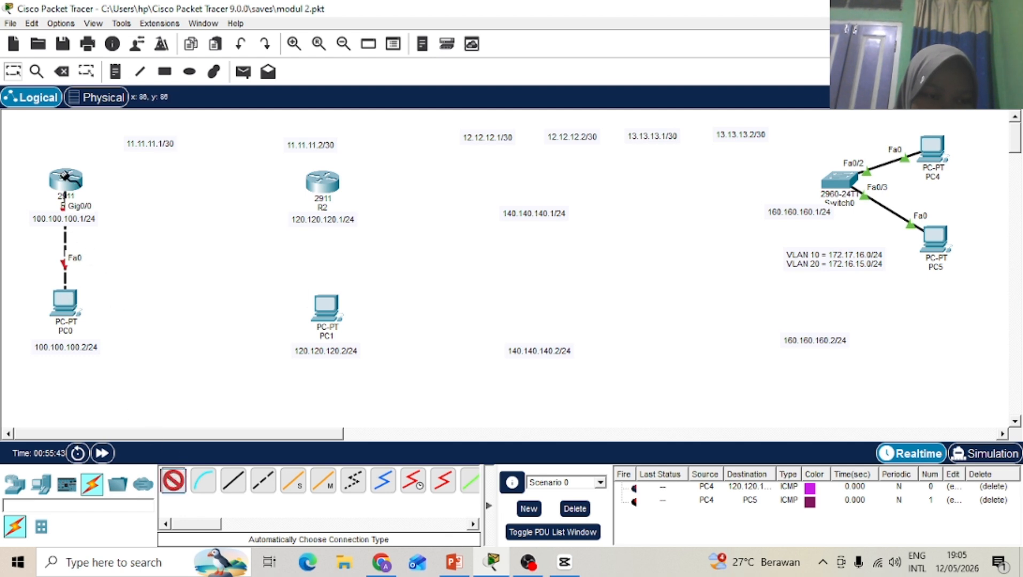
left_click(70, 179)
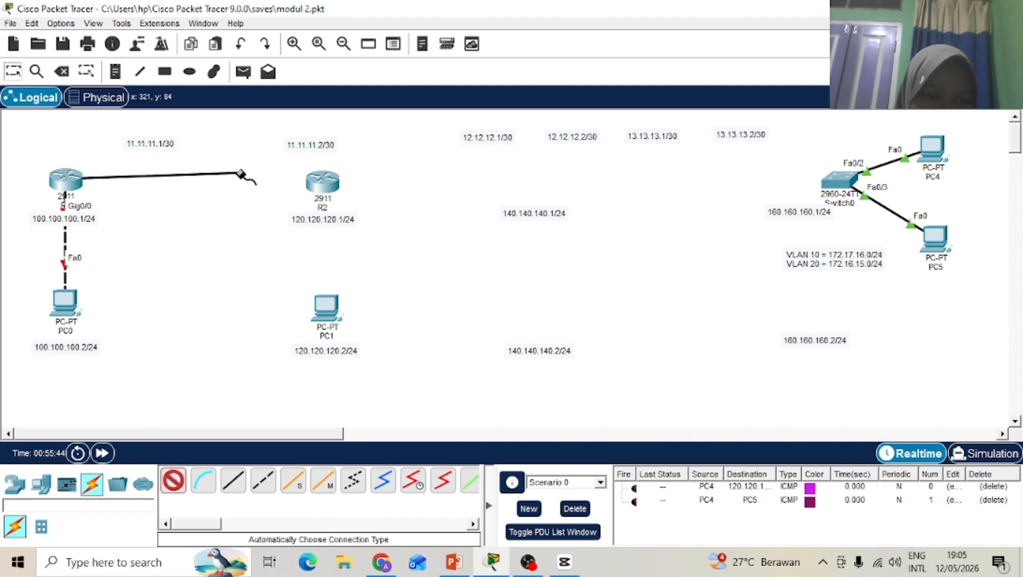
left_click(320, 181)
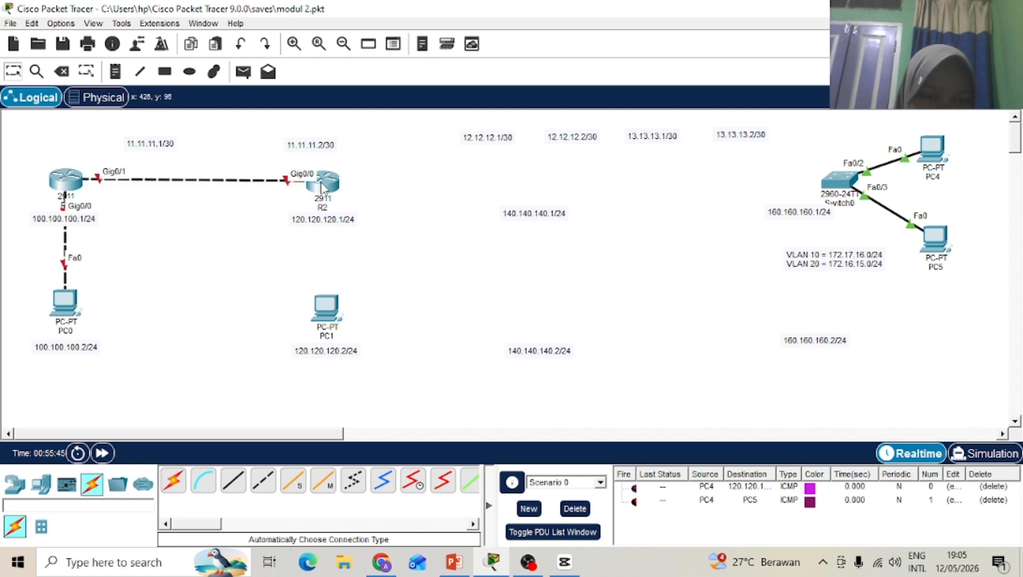
Step: Connect R2 to PC1 using the automatic connection type
left_click(172, 480)
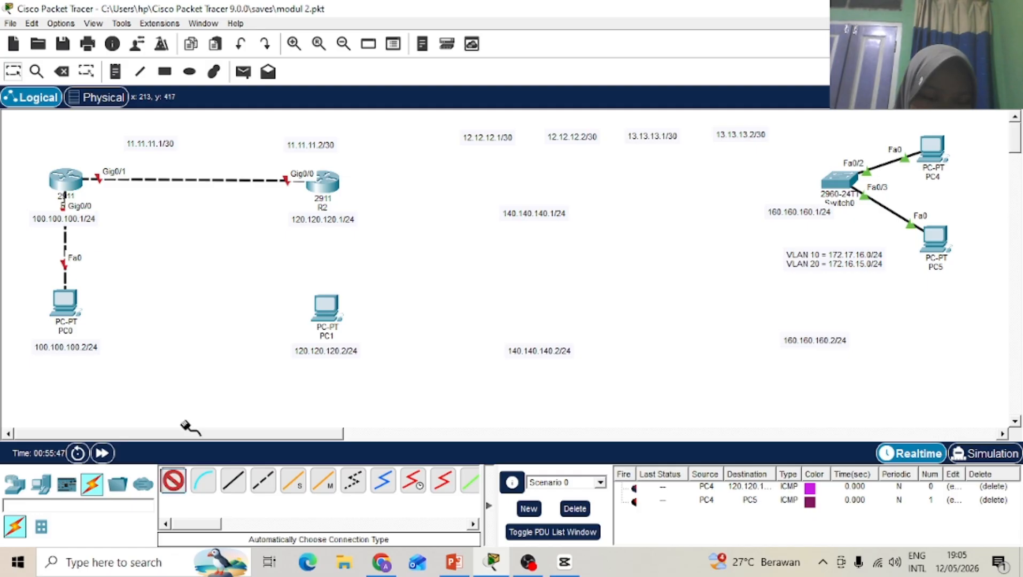
left_click(325, 183)
left_click(324, 327)
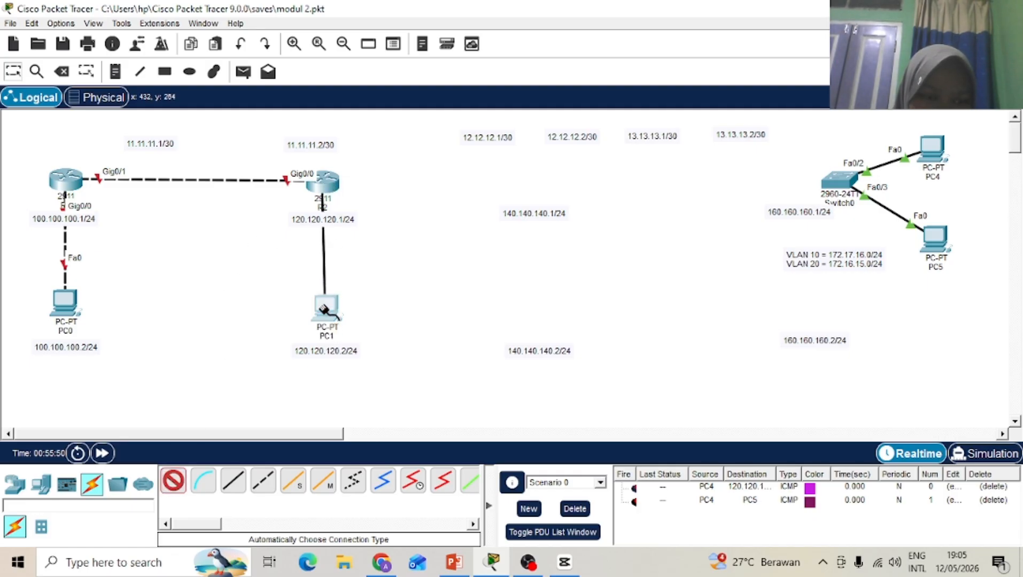
Step: Move the 11.11.11.1/30 and 11.11.11.2/30 labels above their ends of the R1–R2 link and nudge R2 up
left_click_drag(155, 144, 118, 150)
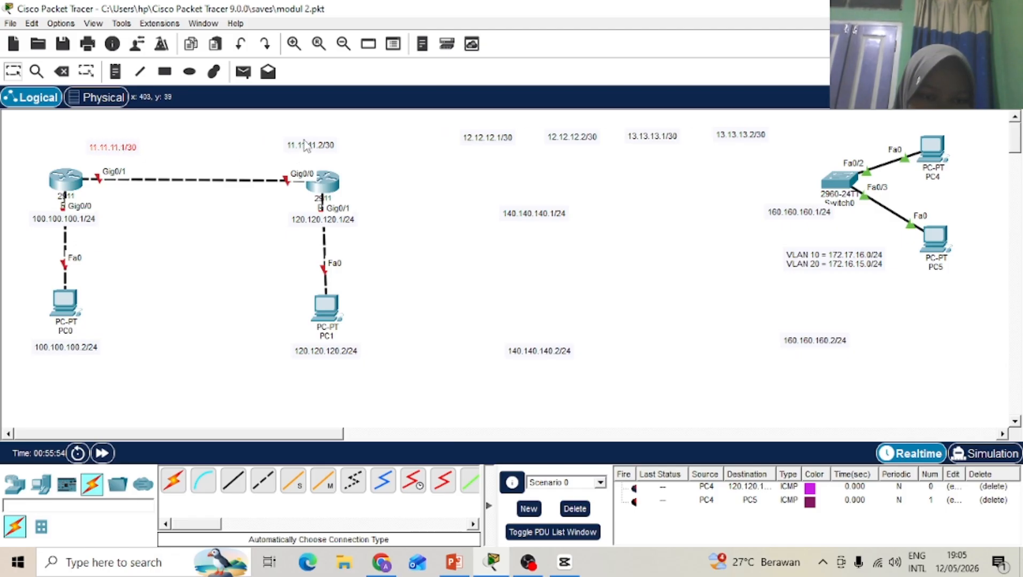
left_click_drag(305, 145, 272, 150)
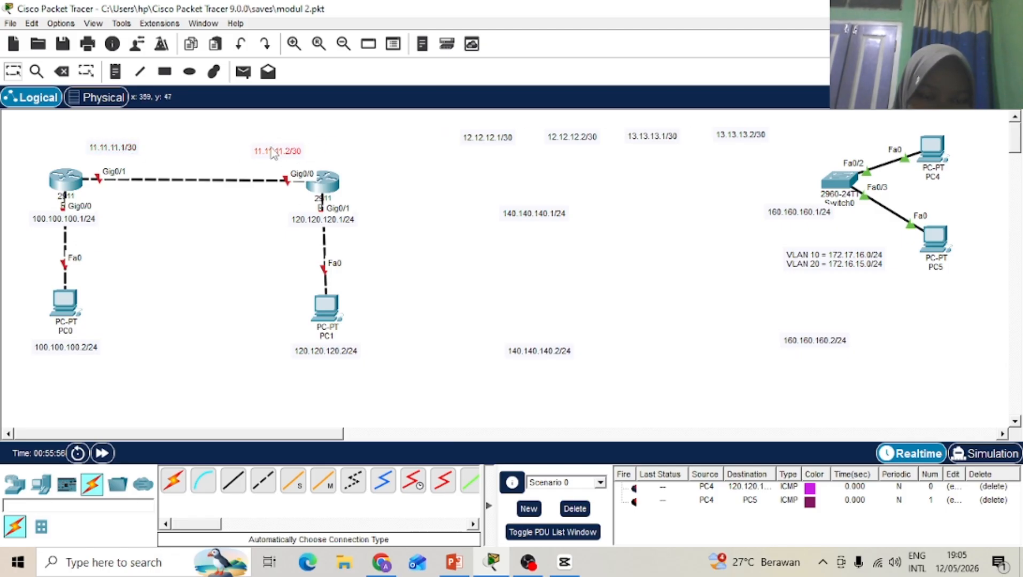
left_click_drag(329, 192, 329, 187)
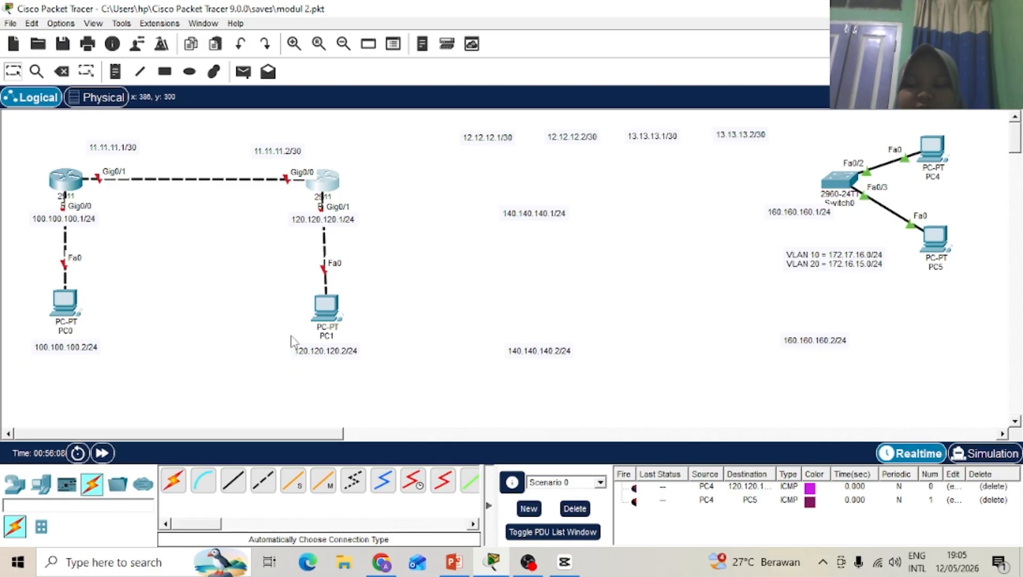
Step: Open R1's command line, decline the initial configuration dialog, and enter privileged mode with en to begin configuration
left_click(62, 185)
left_click(363, 92)
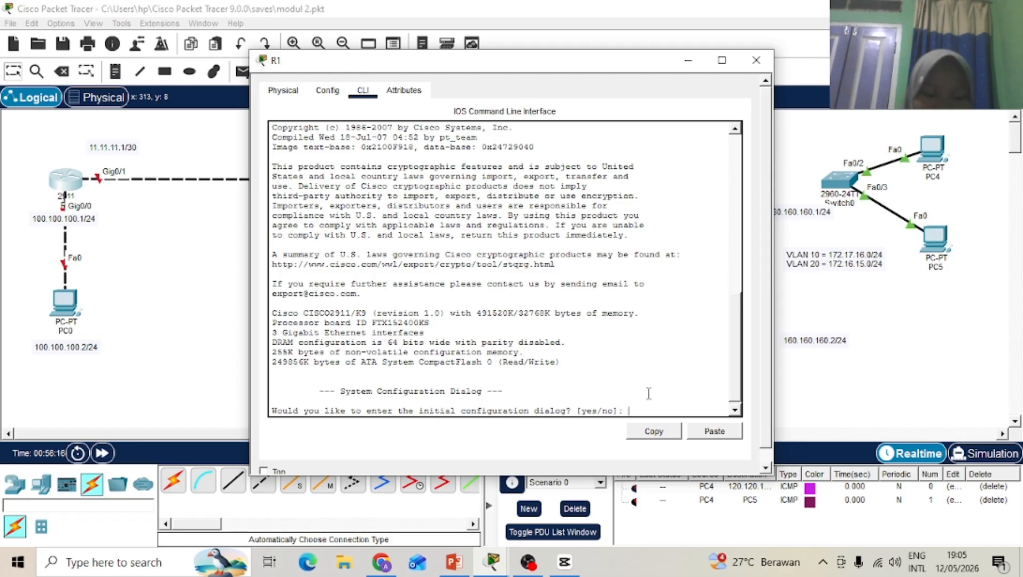
type("n")
key("Return")
key("Return")
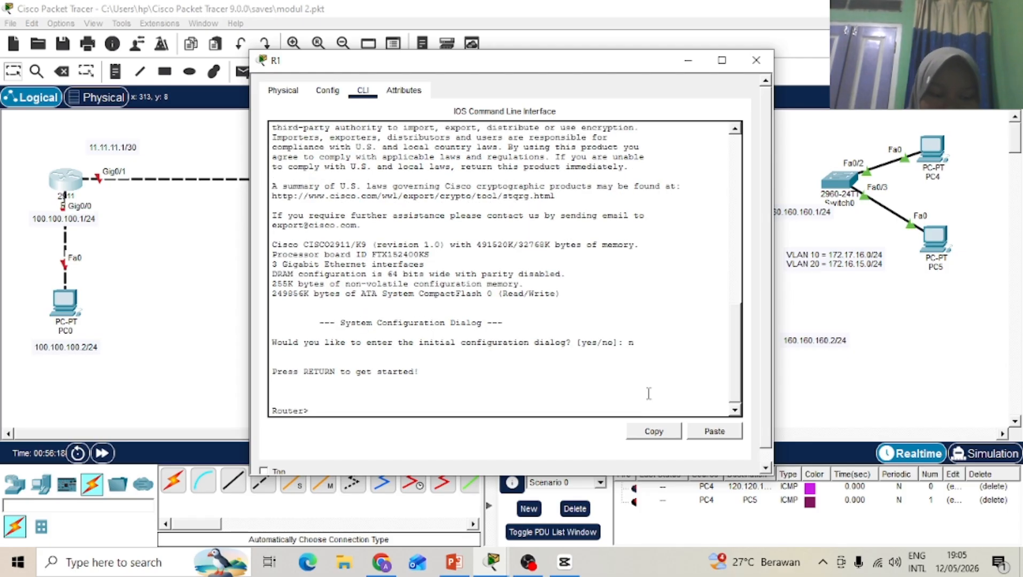
type("en")
key("Return")
type("conf")
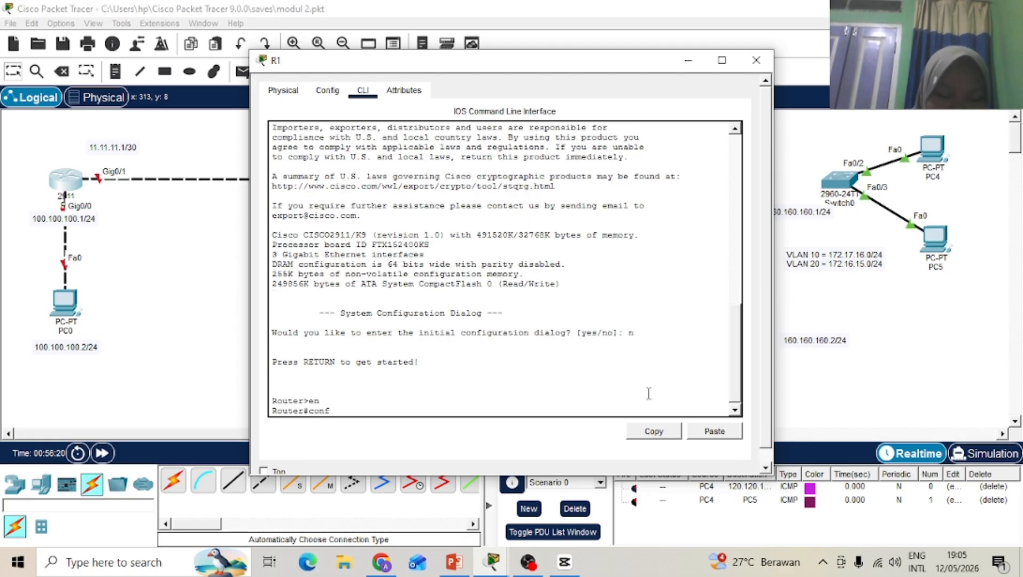
Step: Enter global configuration mode on R1, enable interface g0/1 and assign it IP address 11.11.11.1 with mask 255.255.255.252
type(" t")
key("Return")
type("ig)#int g0/1")
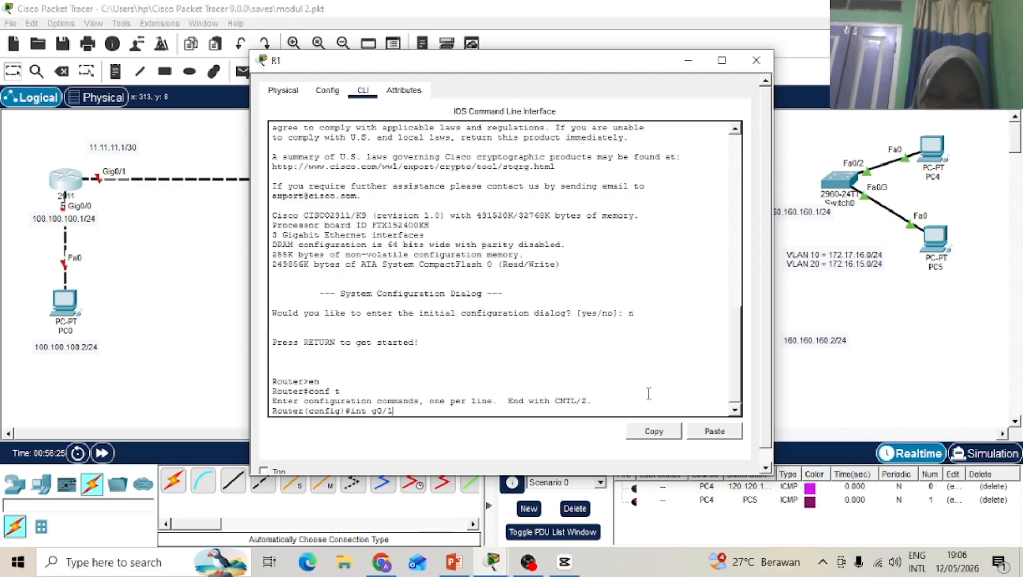
key("Return")
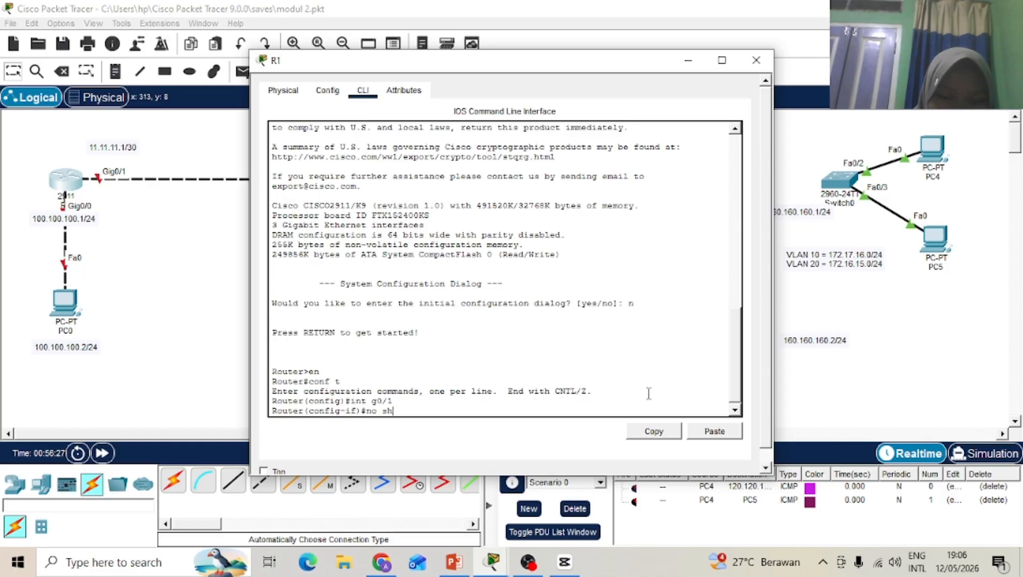
type("no sh")
key("Return")
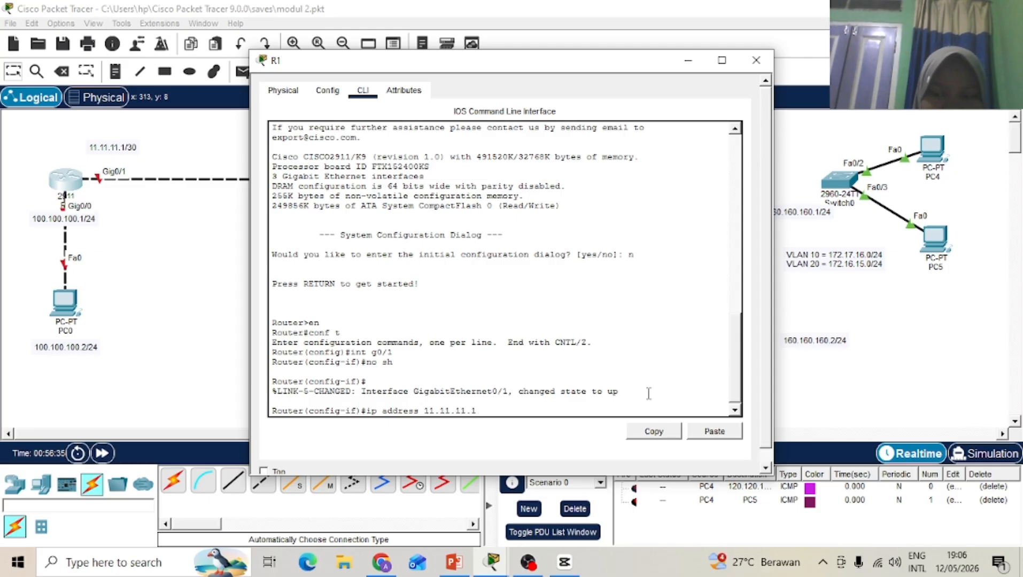
type("255.255")
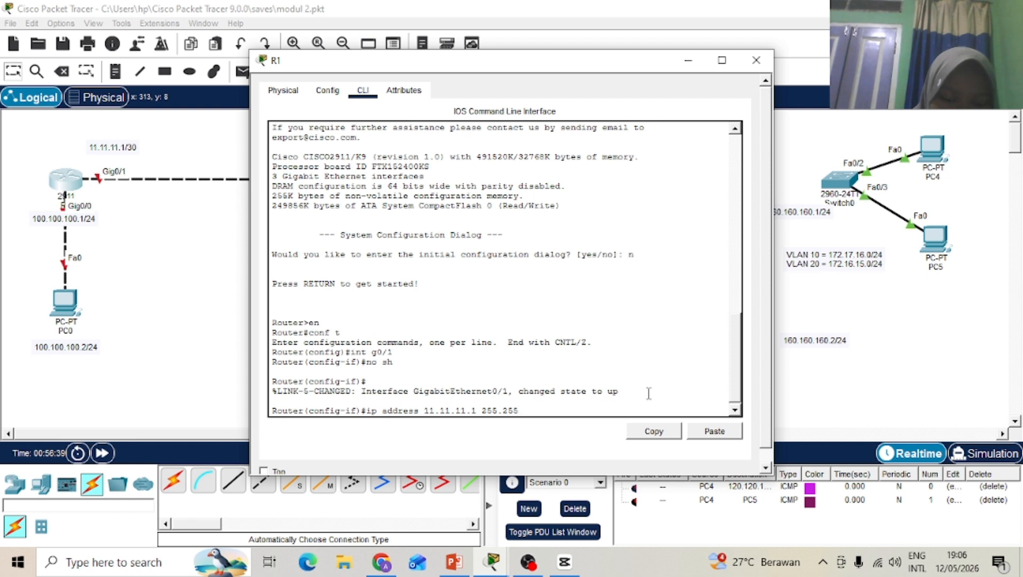
type(".255.25")
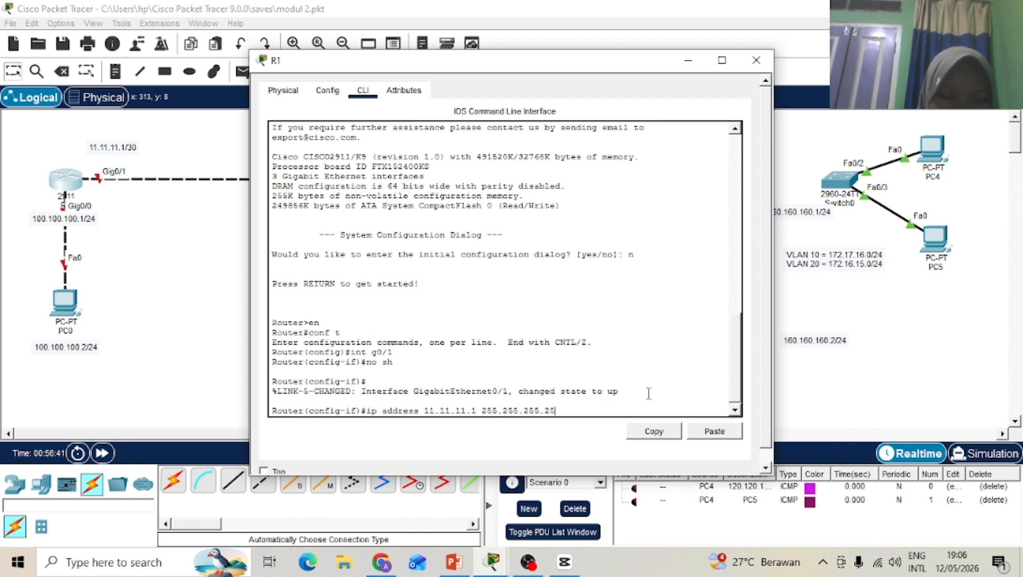
type("2")
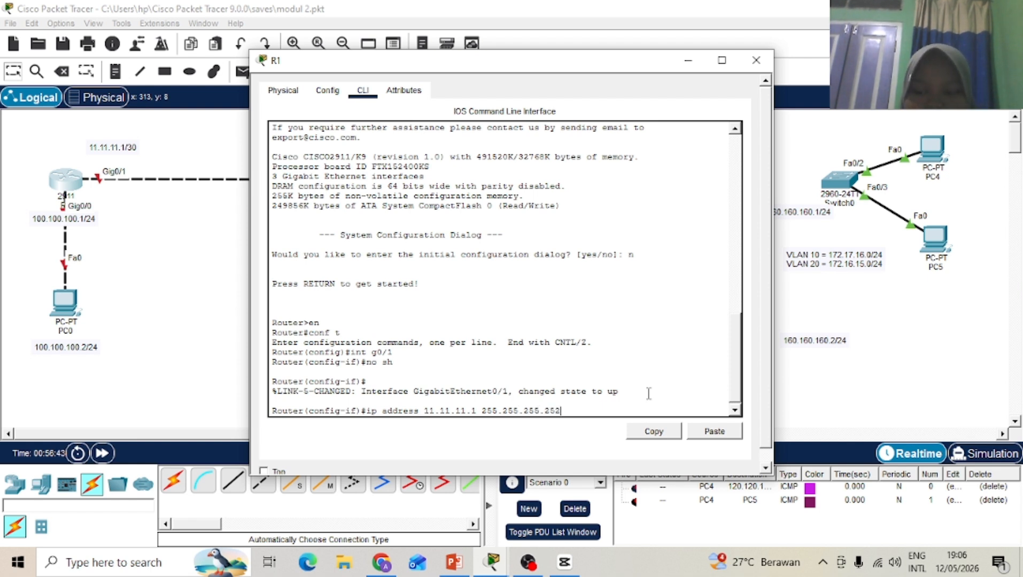
key("Return")
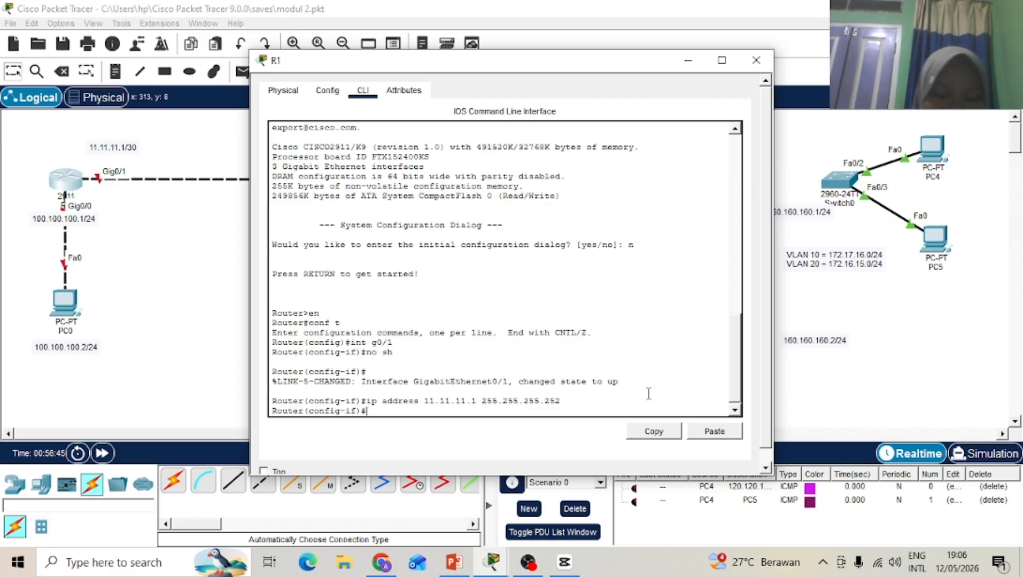
Step: Enable R1's interface g0/0, assign it IP address 100.100.100.1 with mask 255.255.255.0, and close R1's configuration window
type("int g0")
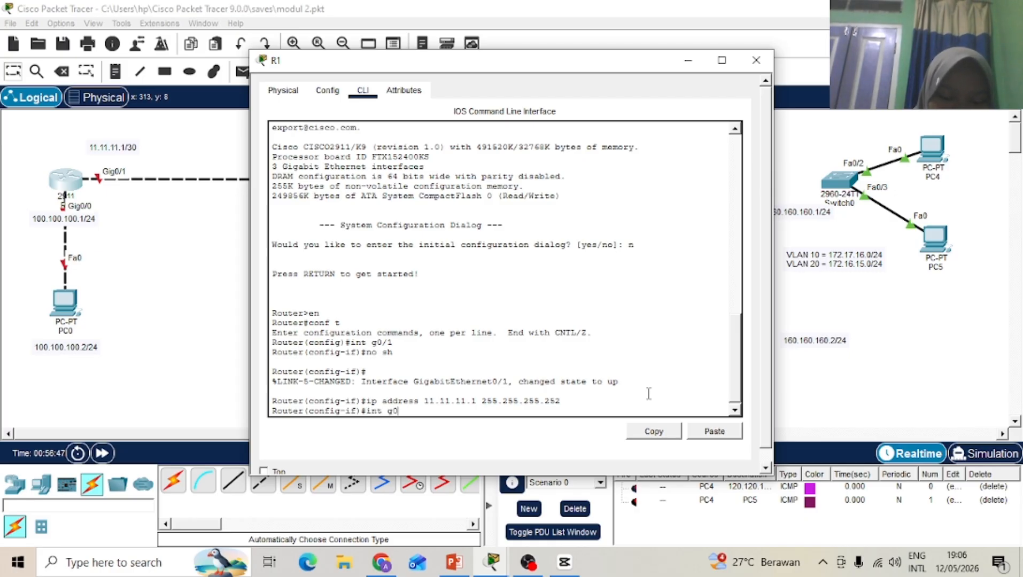
type("/0")
key("Return")
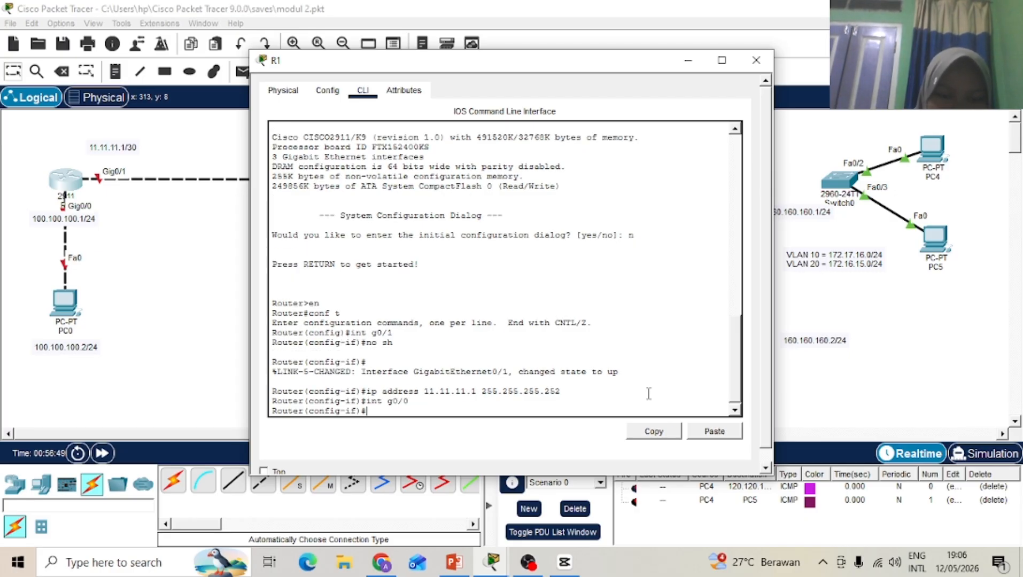
type("no sh")
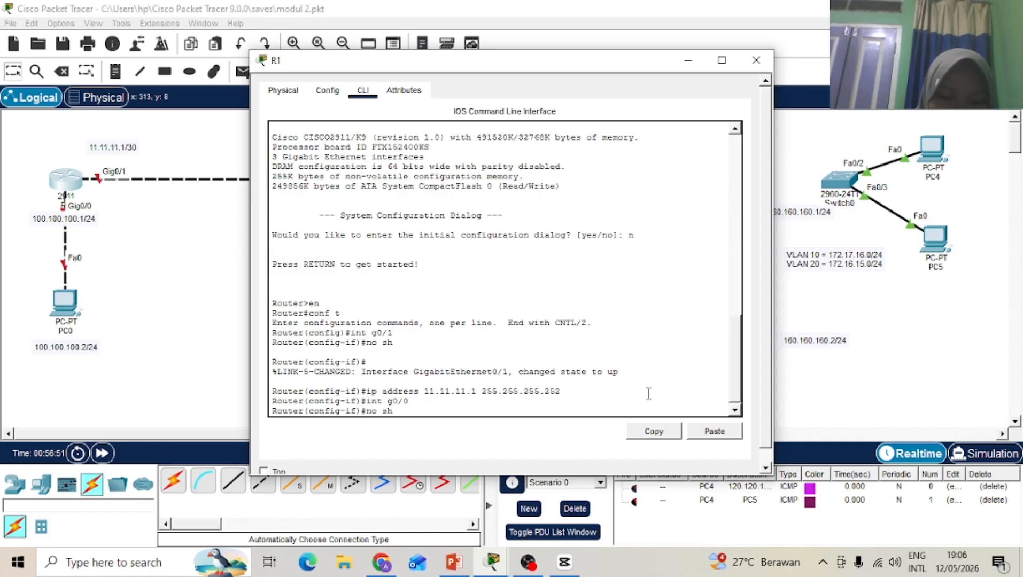
key("Return")
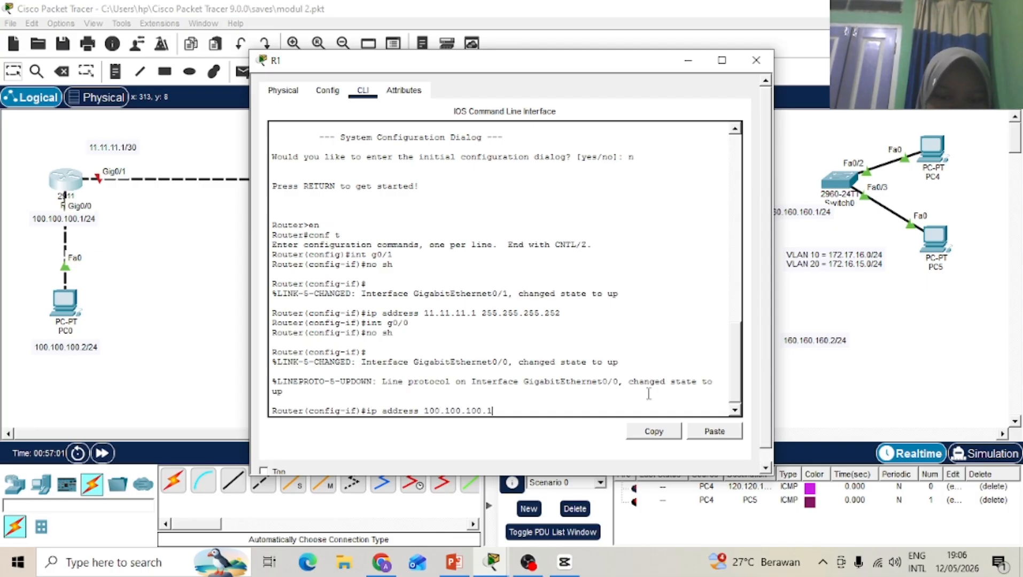
type("255.")
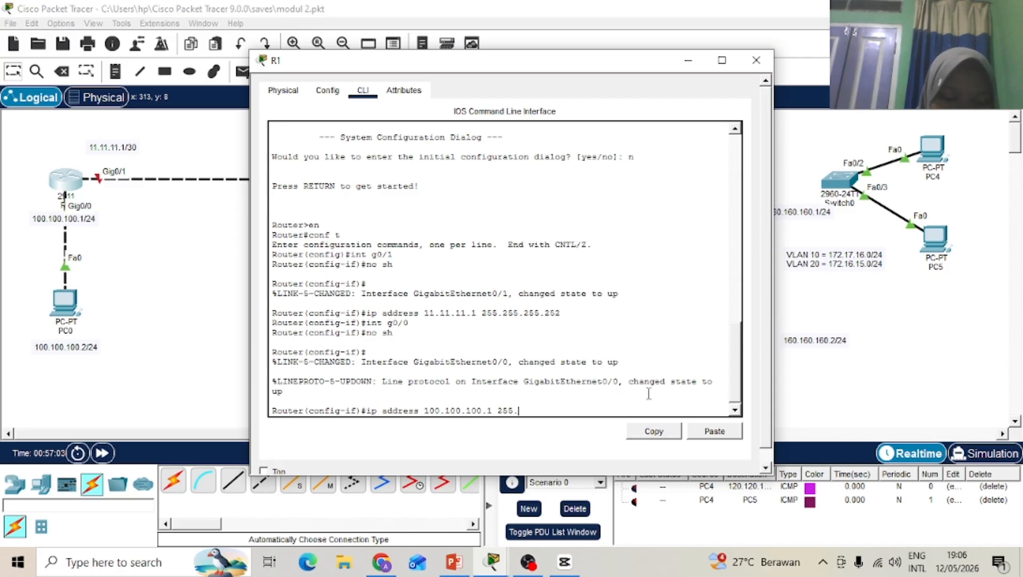
type("255.25")
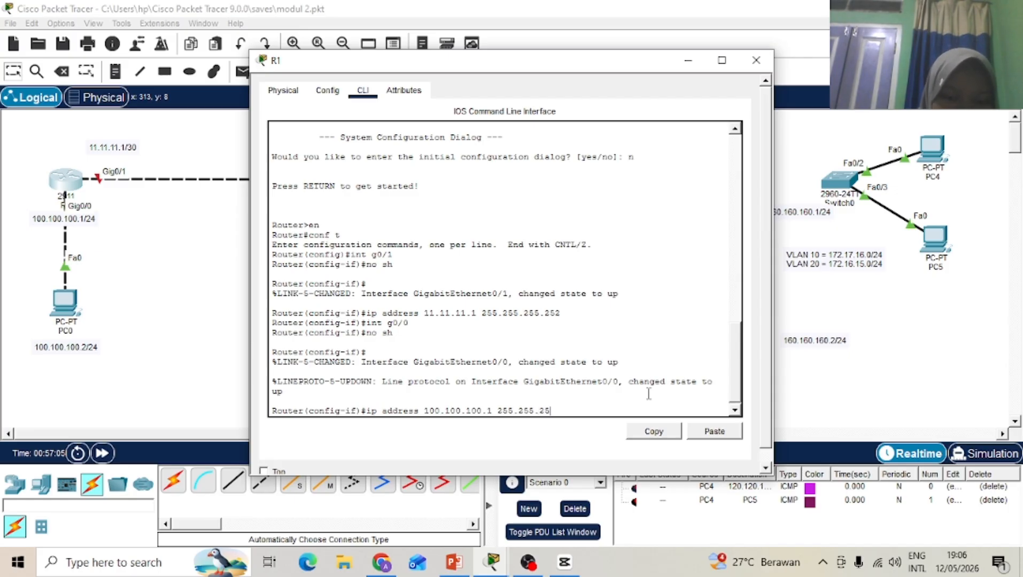
type("5.0")
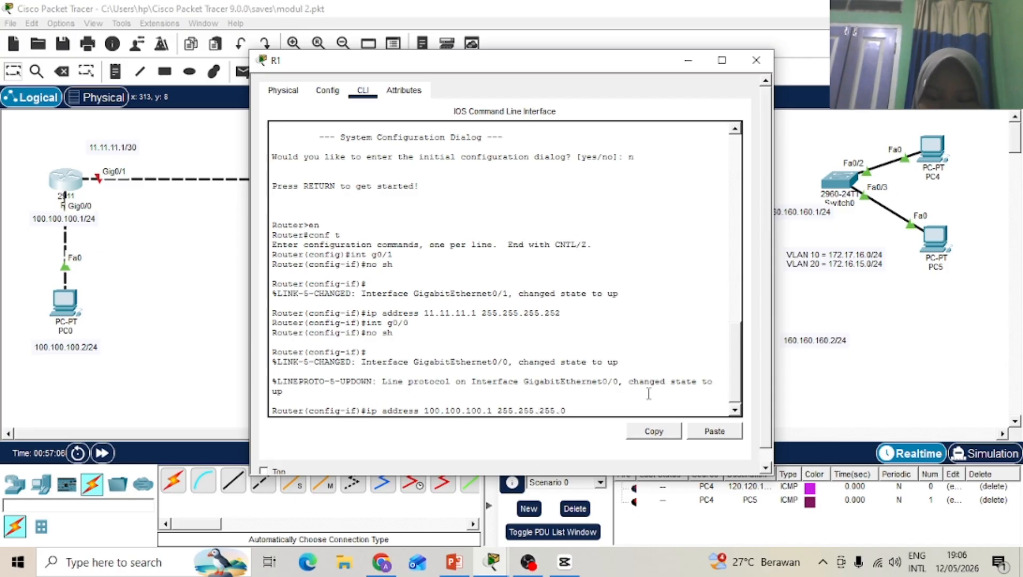
key("Return")
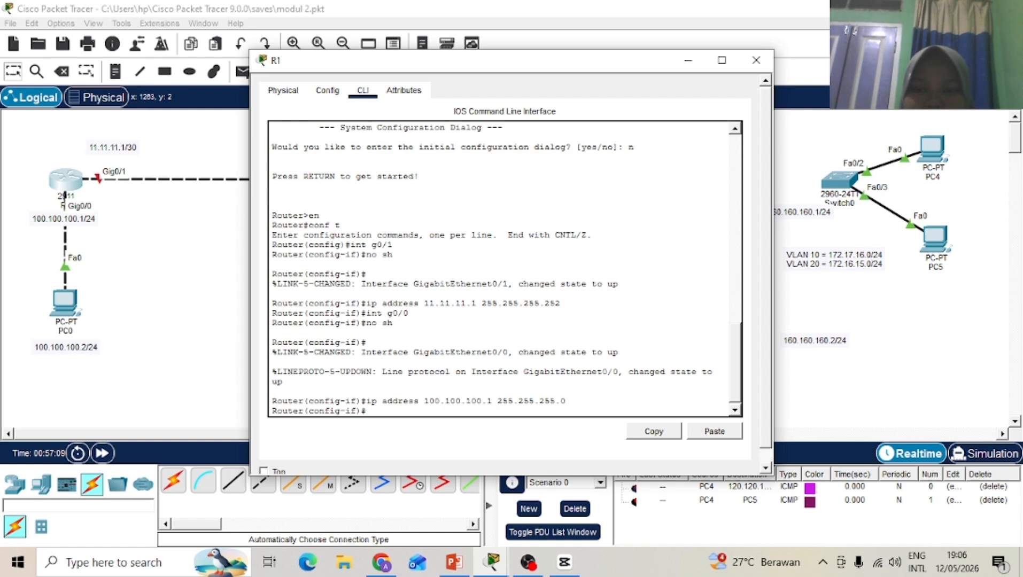
left_click(755, 59)
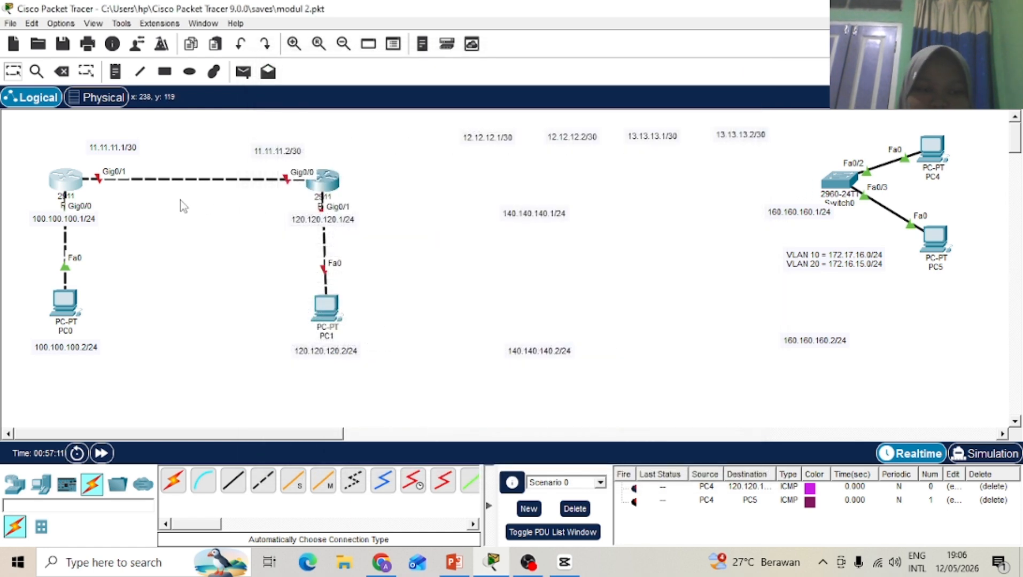
Step: Open the command line of router R2, decline the initial configuration dialog and enter global configuration mode
left_click(323, 180)
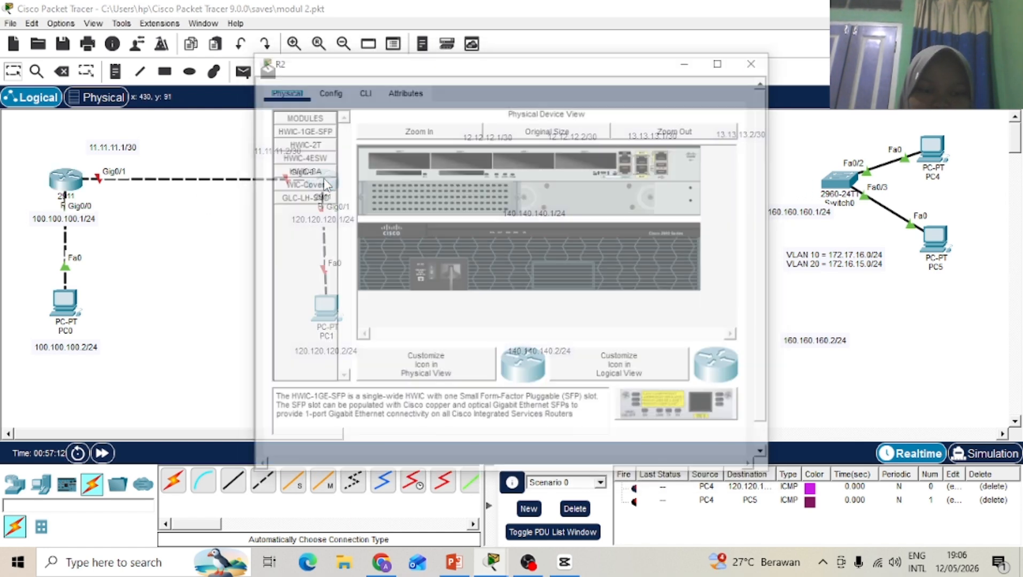
left_click(369, 91)
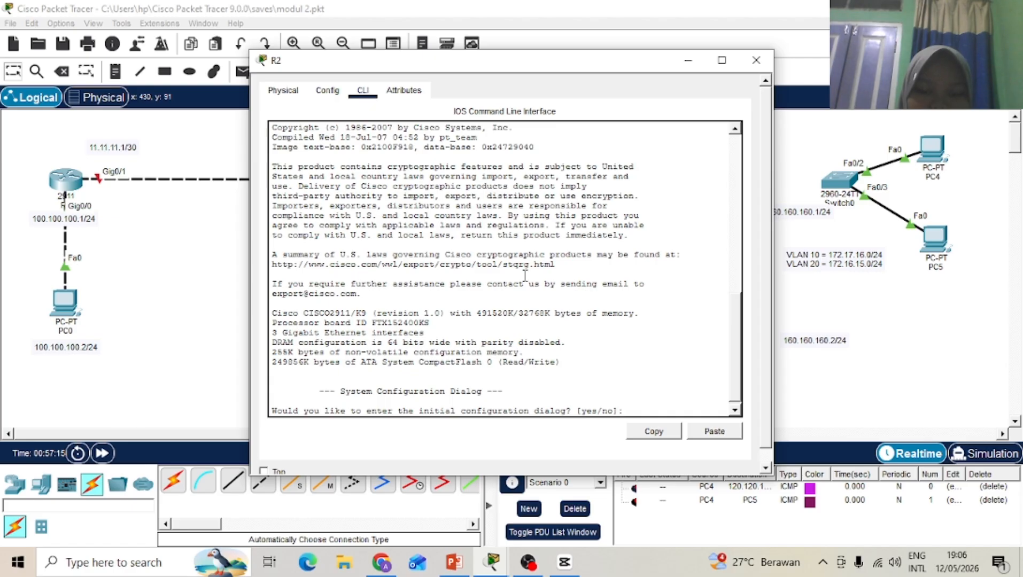
type("n")
key("Return")
key("Return")
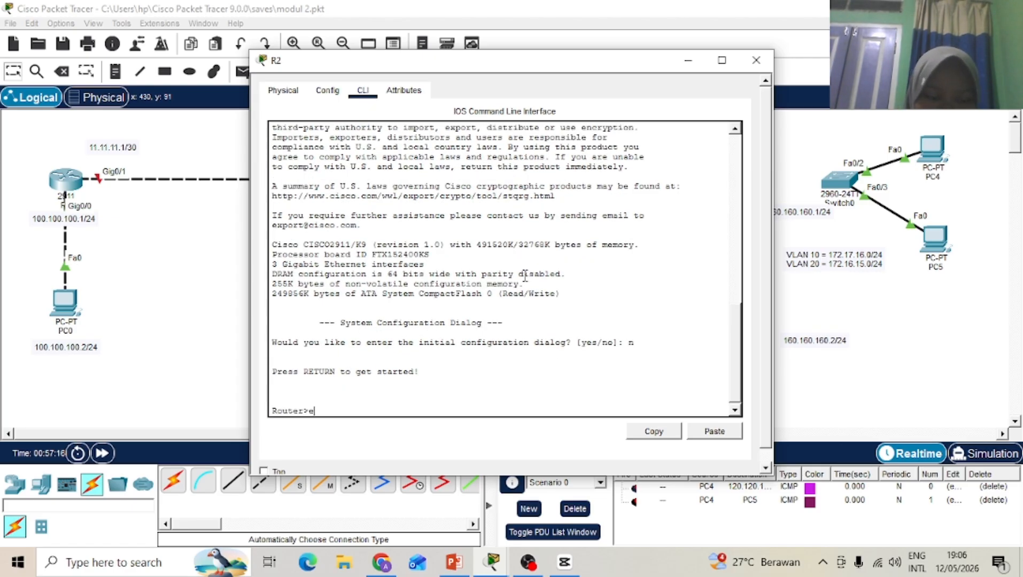
type("en")
key("Return")
type("conf")
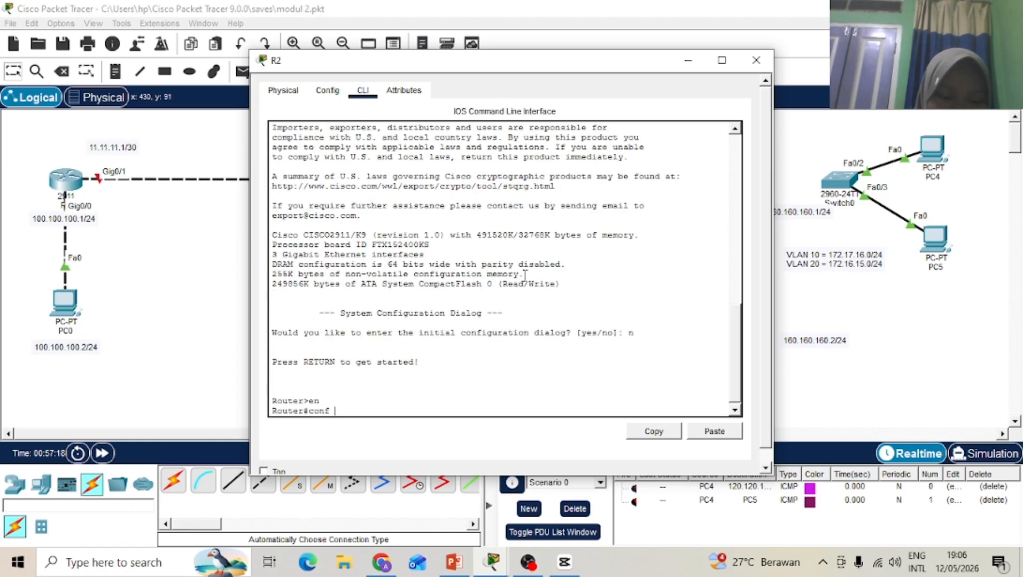
type(" t")
key("Return")
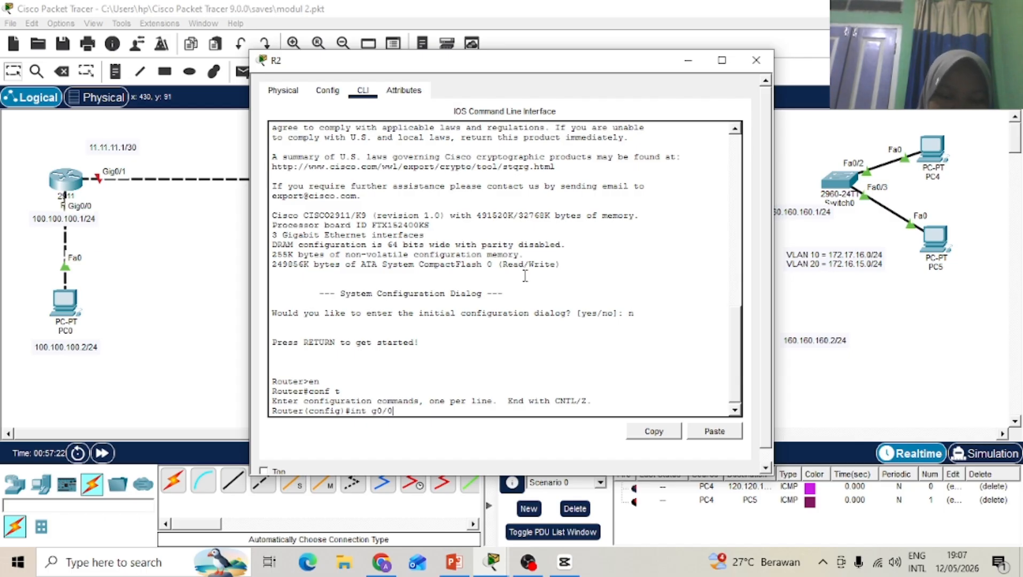
Step: Enable R2's interface g0/0 and assign it IP address 11.11.11.2 with mask 255.255.255.252
type("int g0/0")
key("Return")
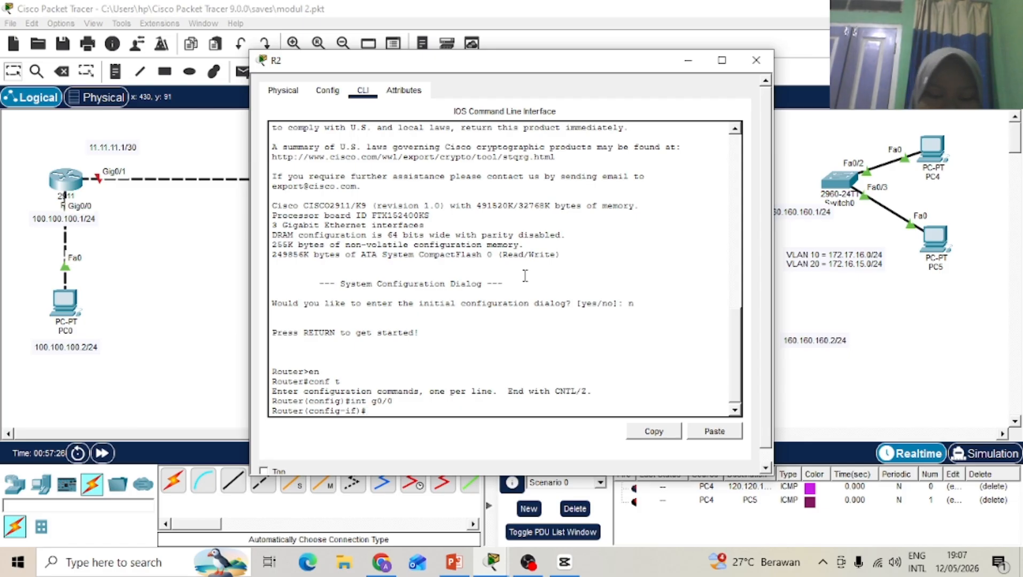
type("no sh")
key("Return")
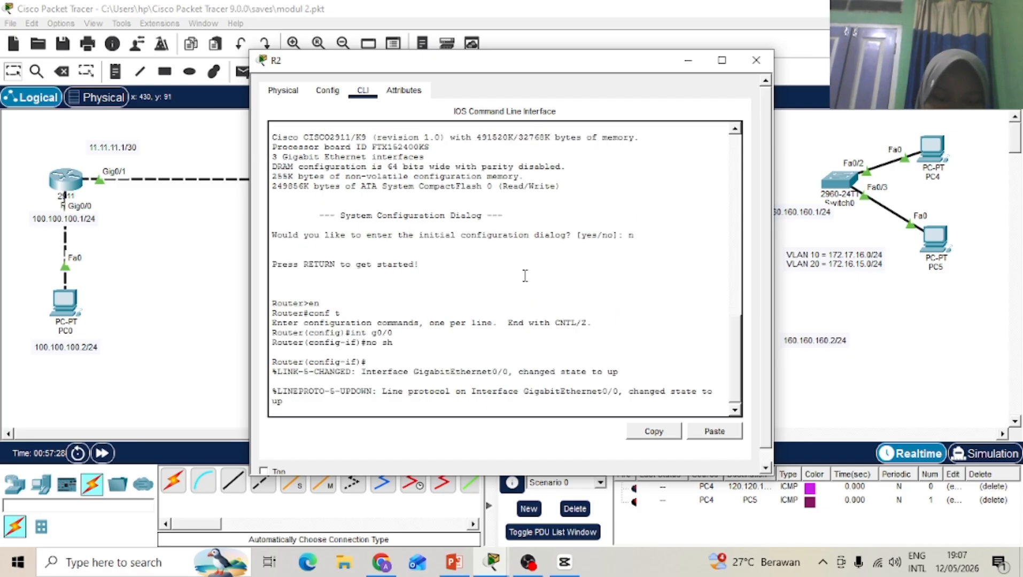
key("Return")
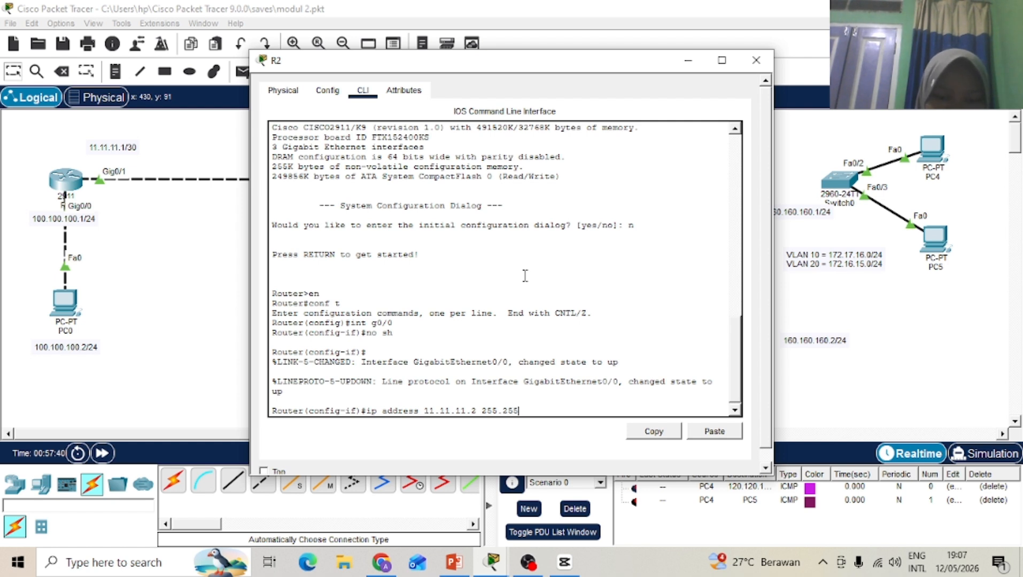
type("55")
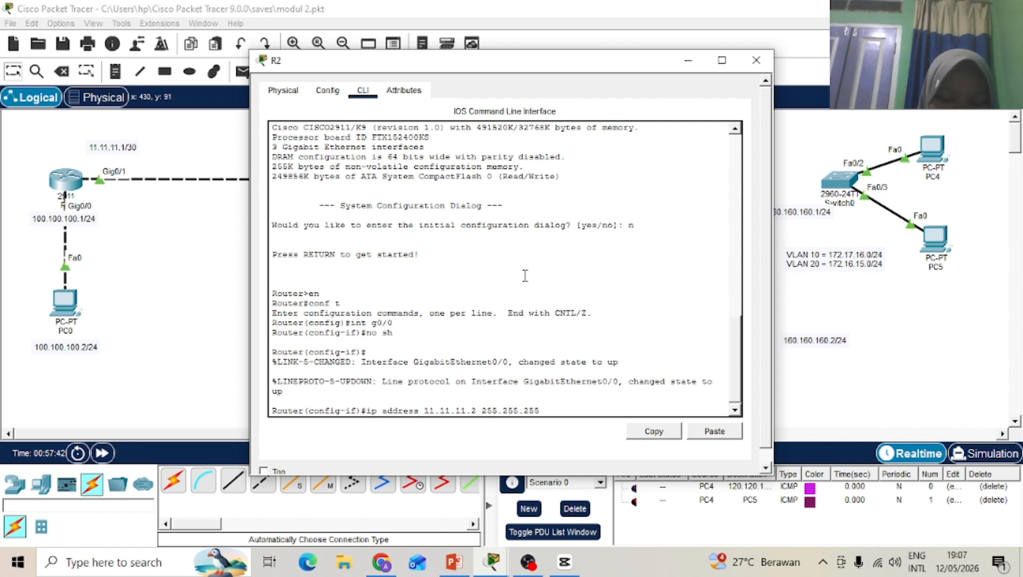
type(".252")
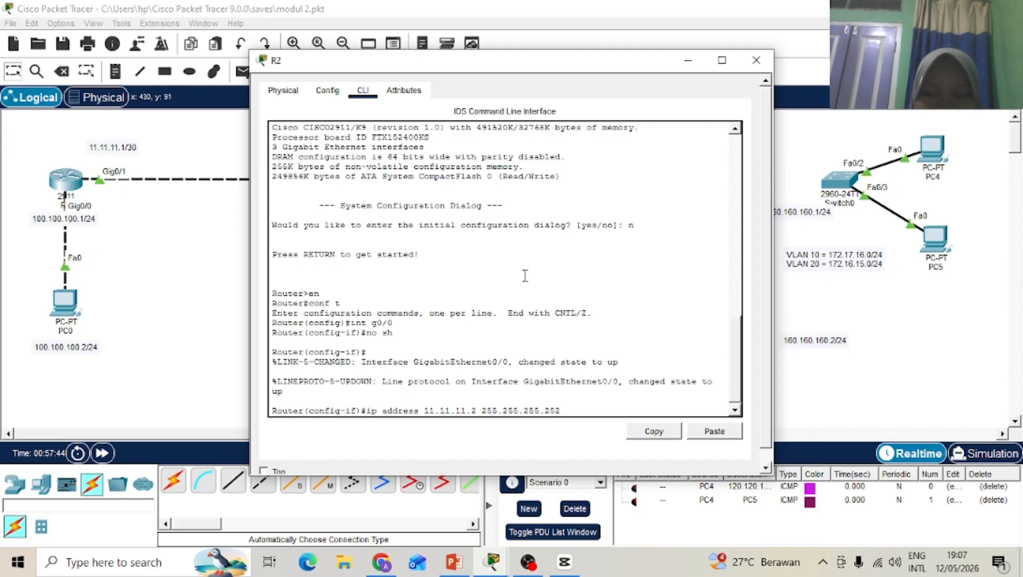
key("Return")
Step: Enter the configuration of R2's interface g0/1 and enable the interface
type("int g0/1")
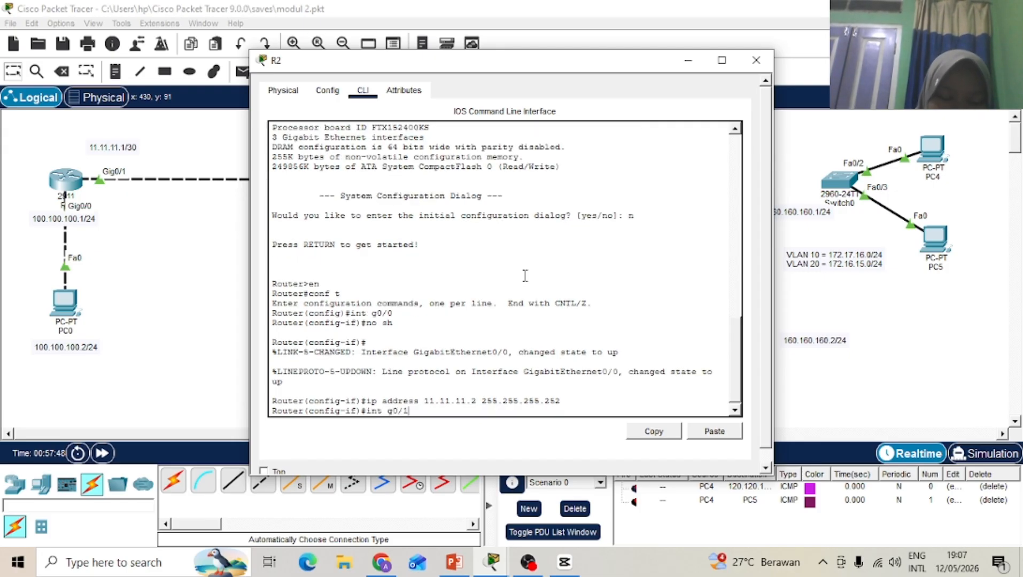
key("Return")
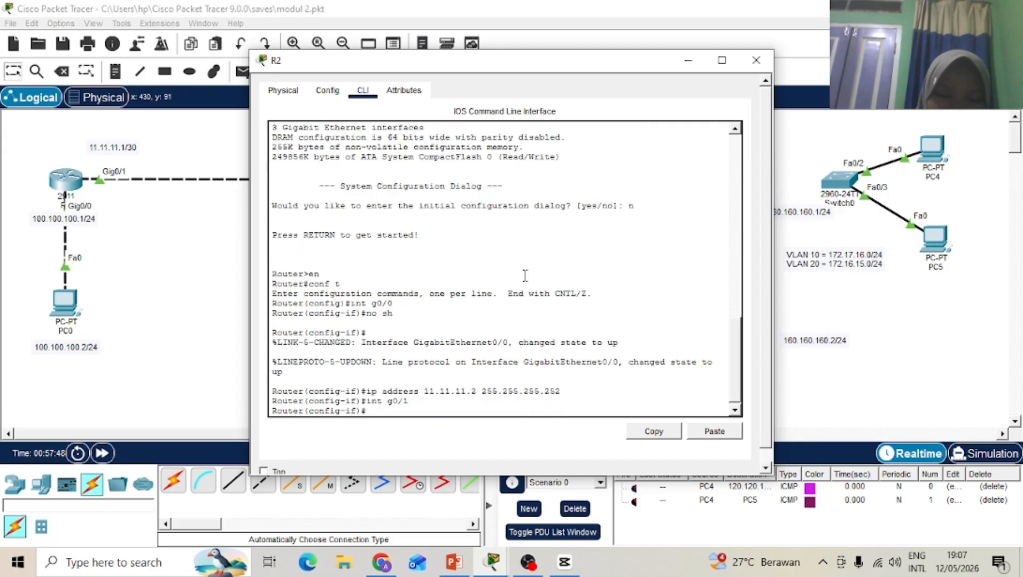
type("no sh")
key("Return")
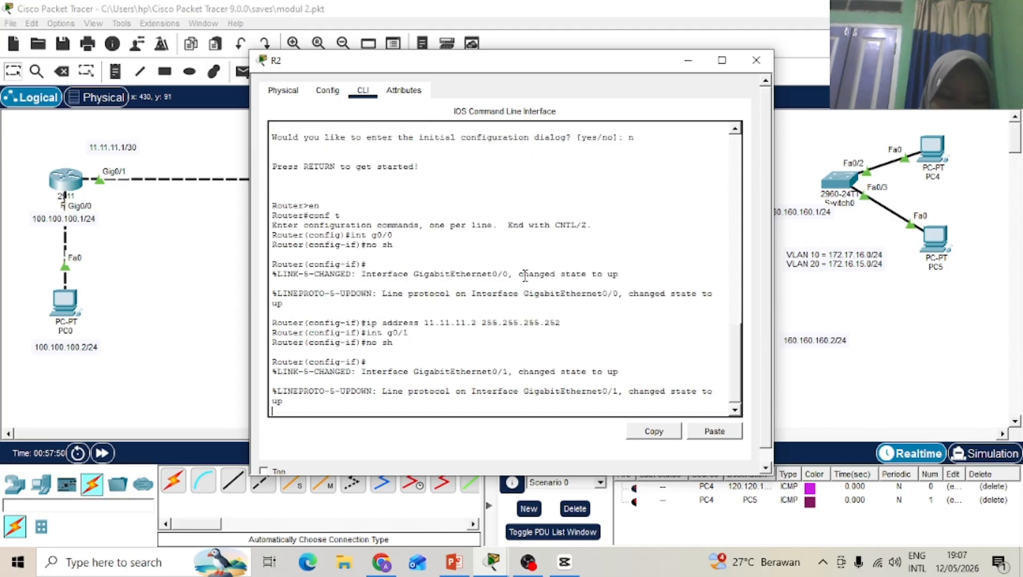
key("Return")
Step: Assign R2's interface g0/1 the IP address 120.120.120.1 with mask 255.255.255.0 and close R2's configuration window
type("ip ")
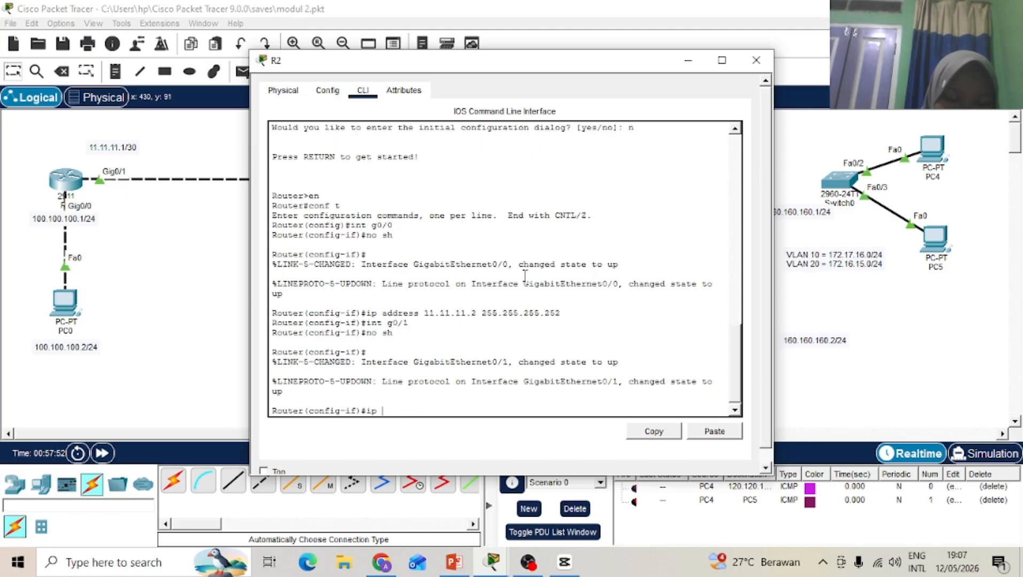
type("address 120")
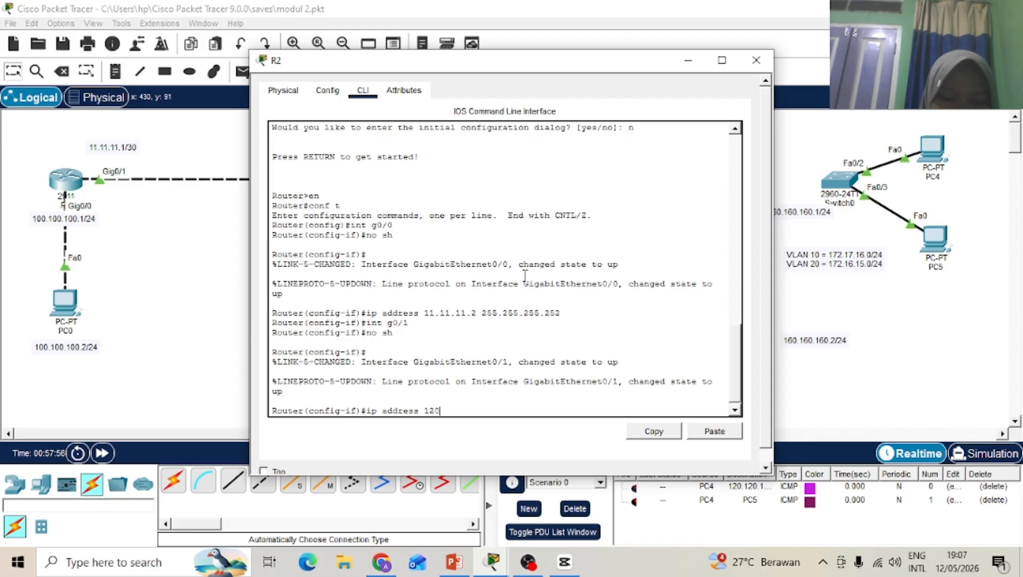
type(".120.")
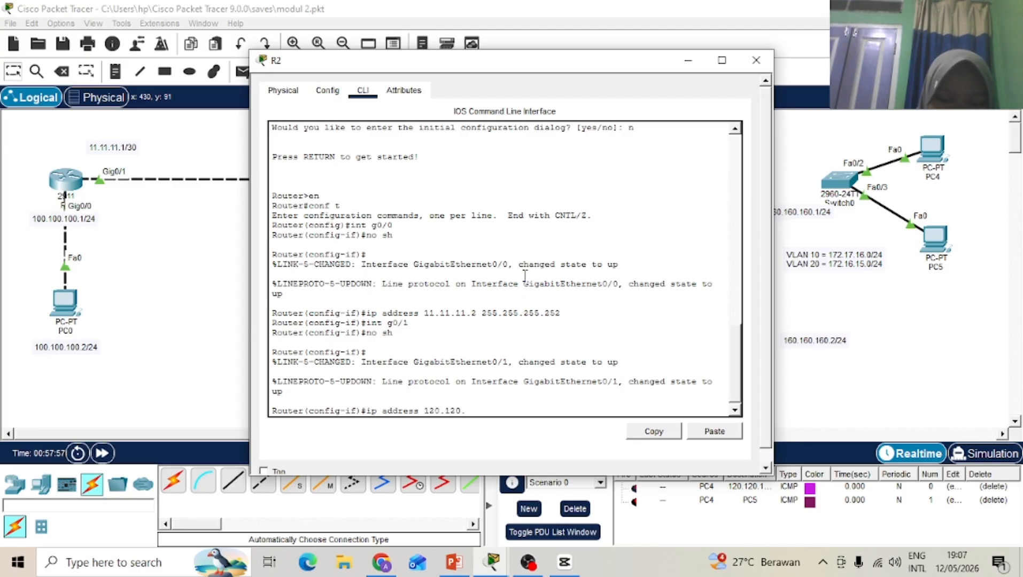
type("120.120.")
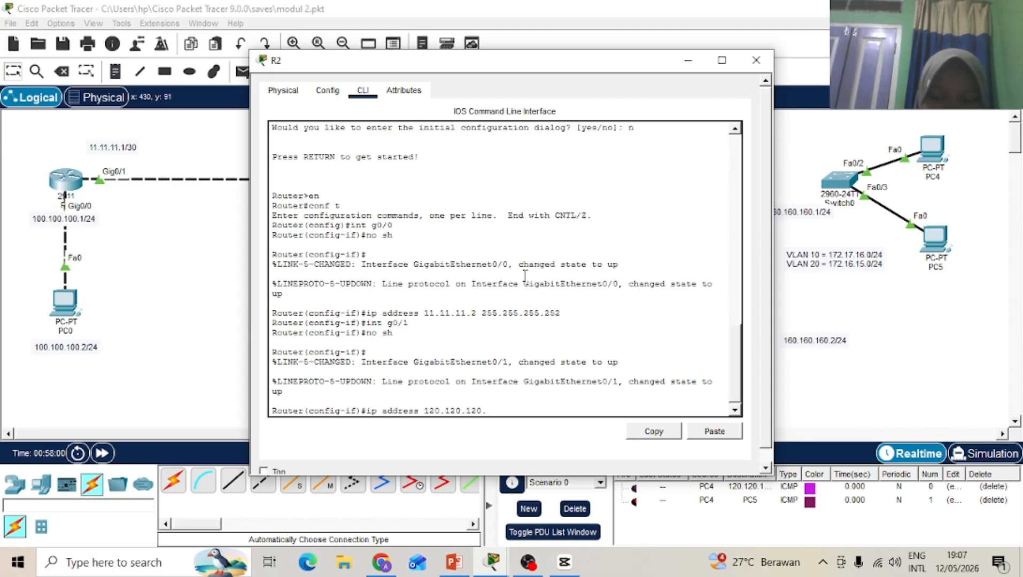
type("1 255.2")
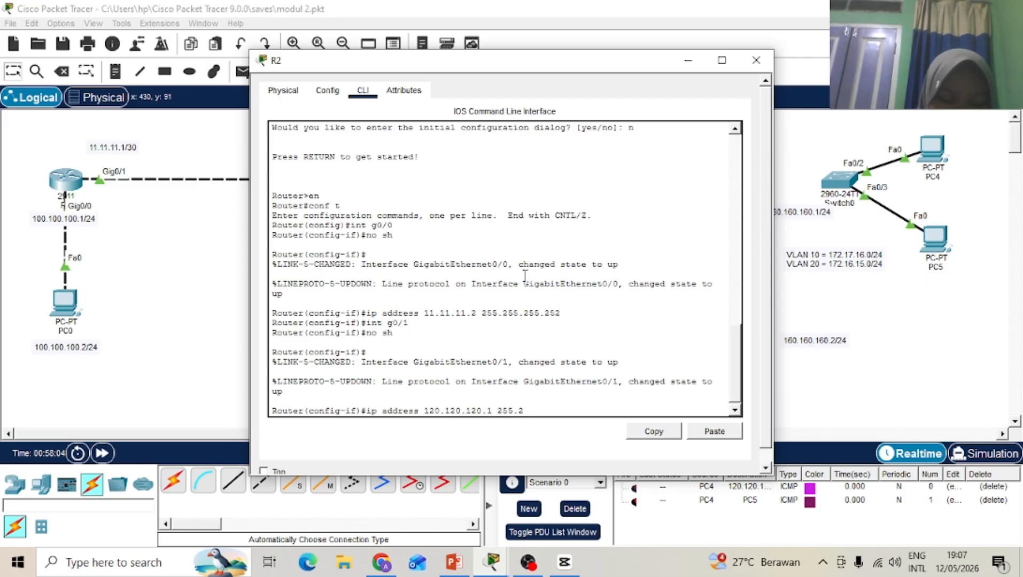
type("55.255")
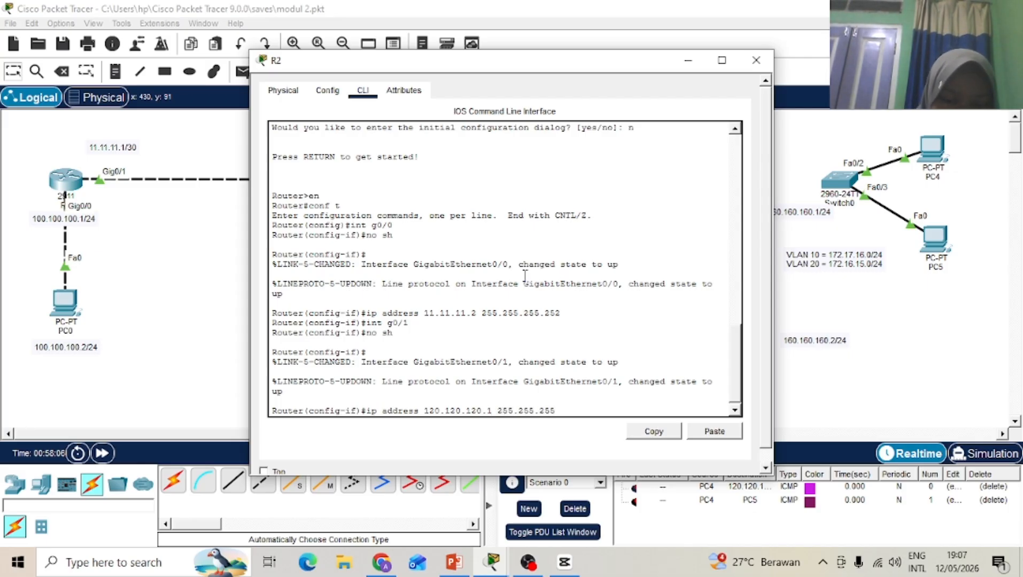
type(".0")
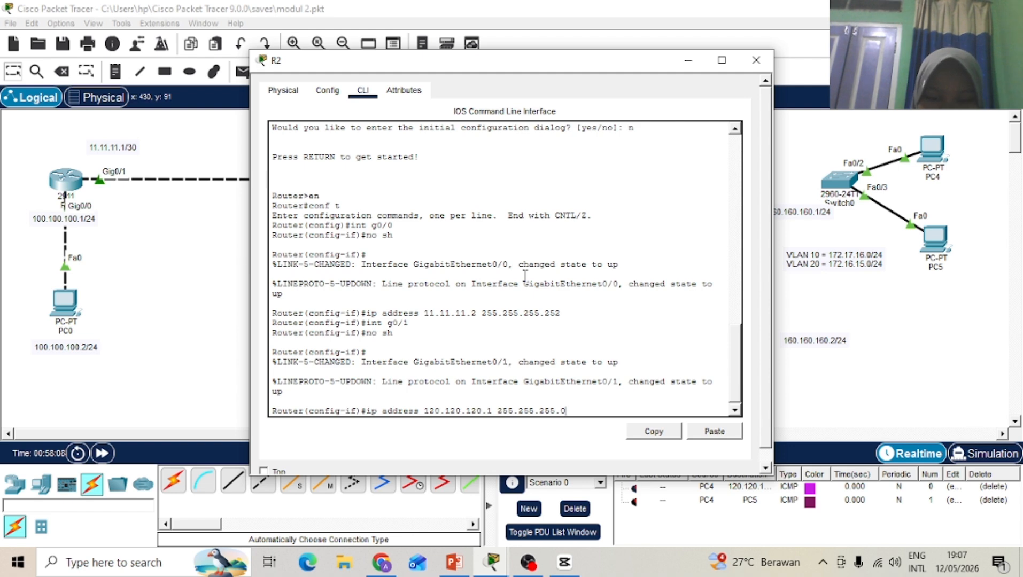
key("Return")
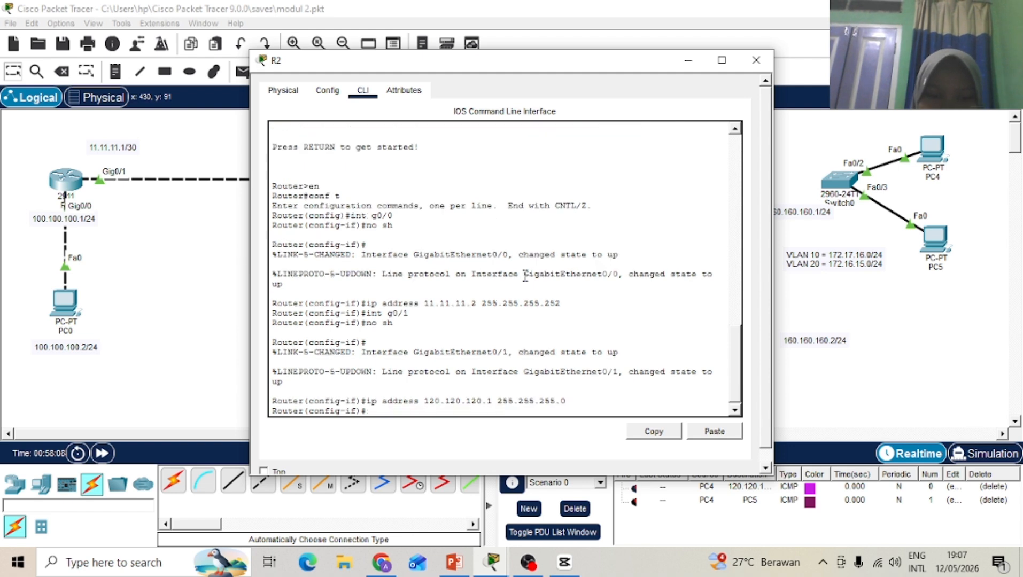
left_click(755, 60)
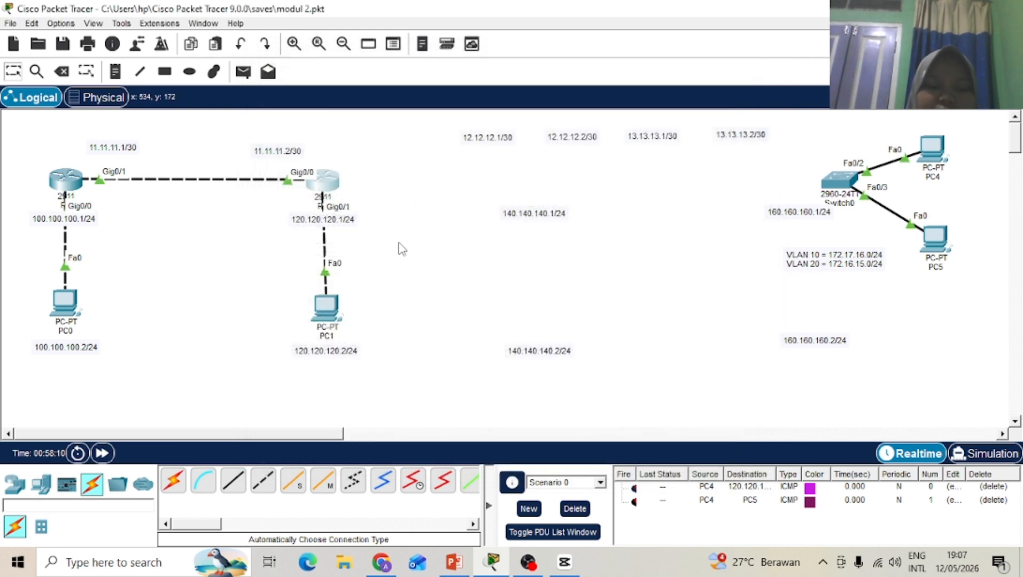
Step: Open the IP configuration of PC1 and set its static IPv4 address to 120.120.120.2
left_click(327, 309)
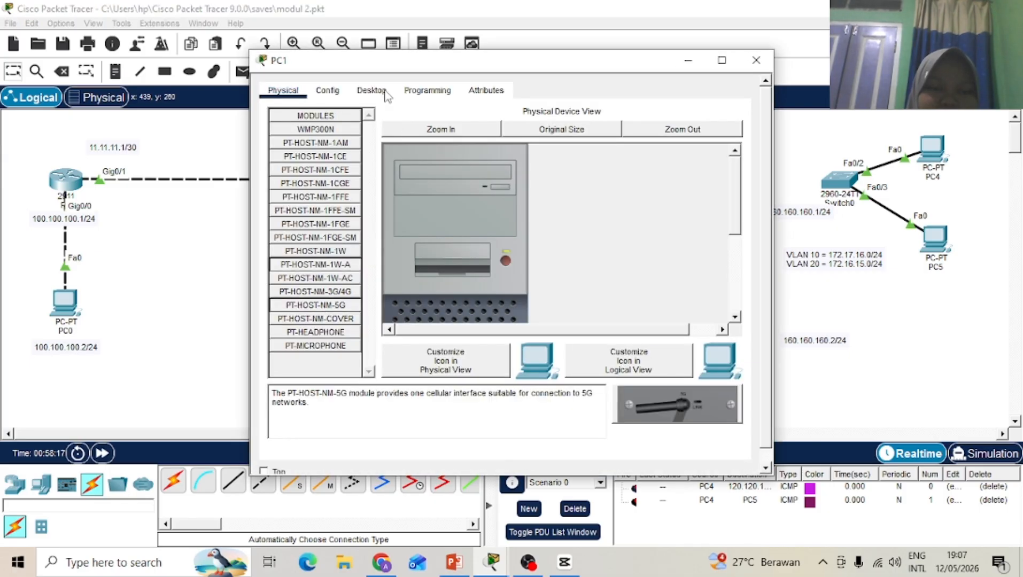
left_click(386, 92)
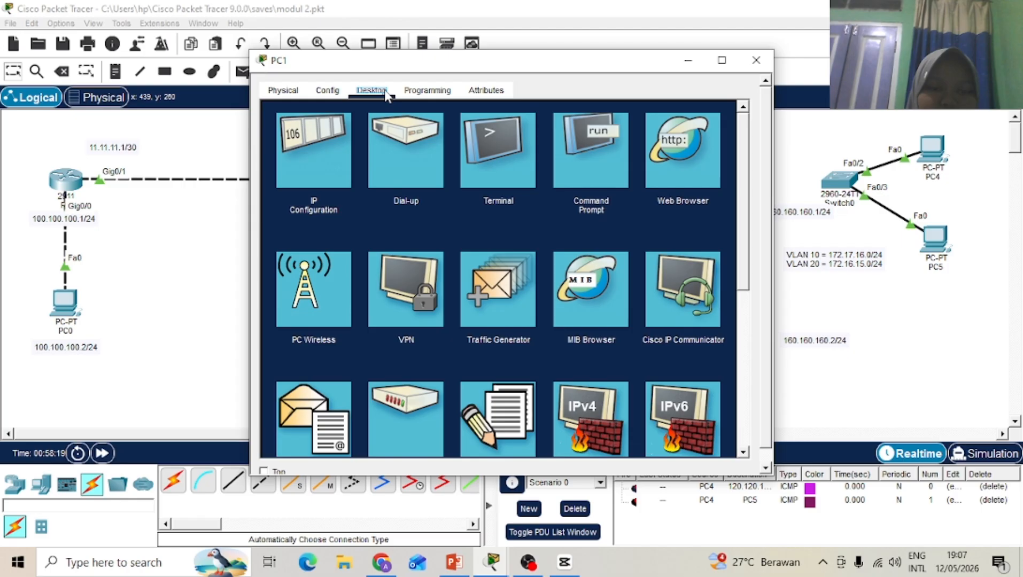
left_click(327, 139)
left_click(447, 183)
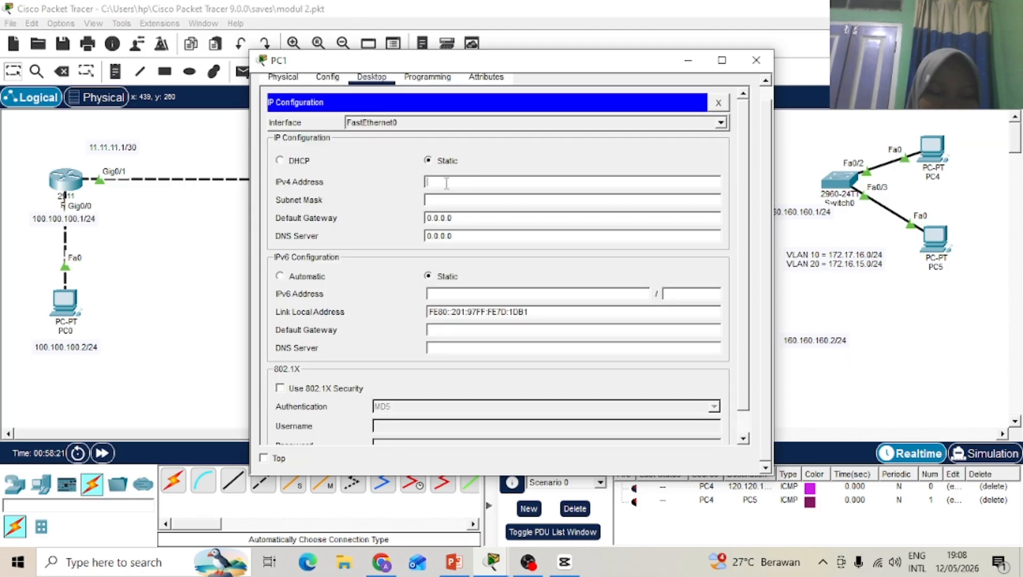
type("120.120")
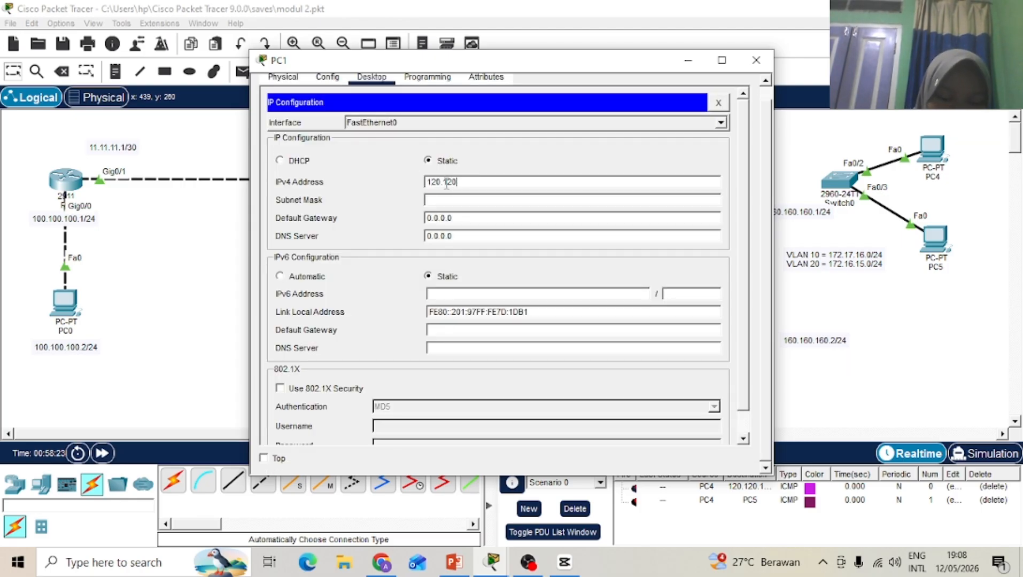
type(".120.2")
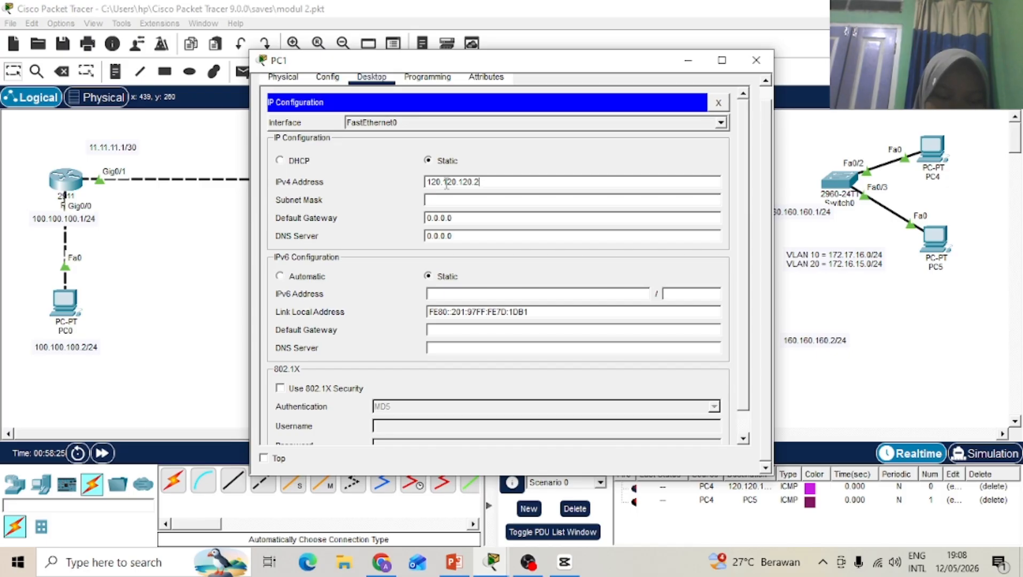
Step: Set PC1's subnet mask to 255.255.255.0
left_click(492, 203)
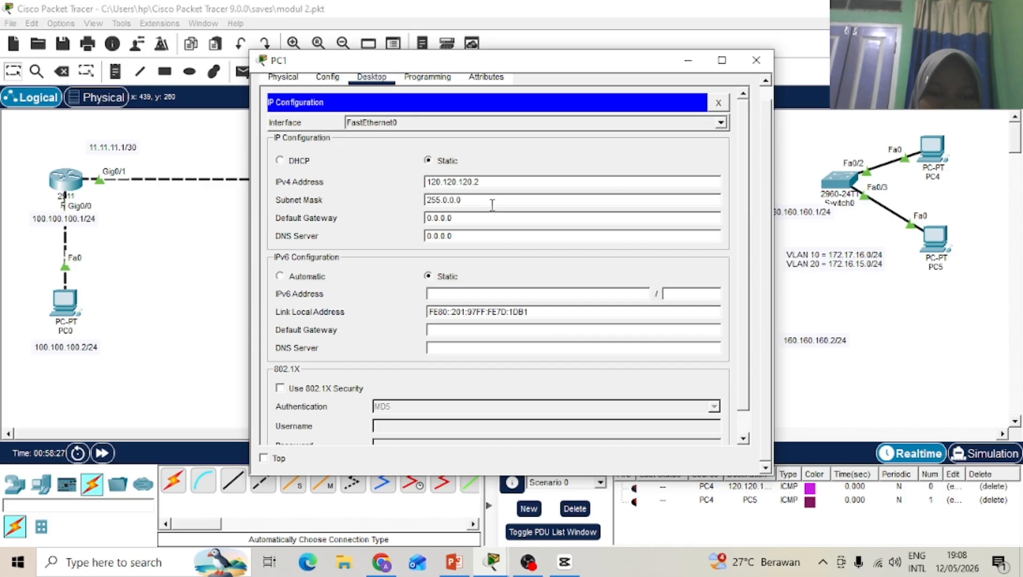
key("BackSpace")
key("BackSpace")
key("BackSpace")
key("BackSpace")
key("BackSpace")
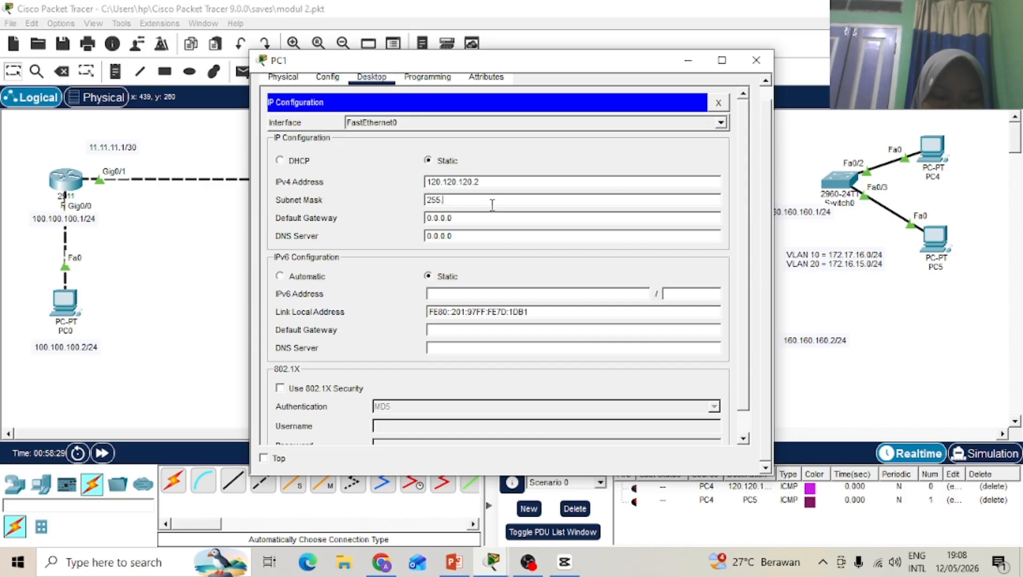
type("255.25")
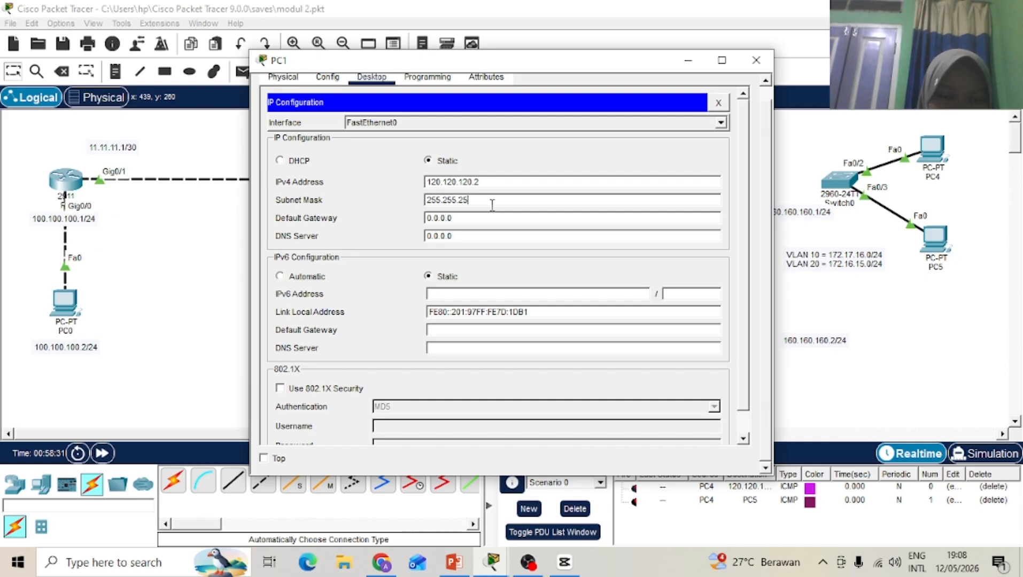
type("5.0")
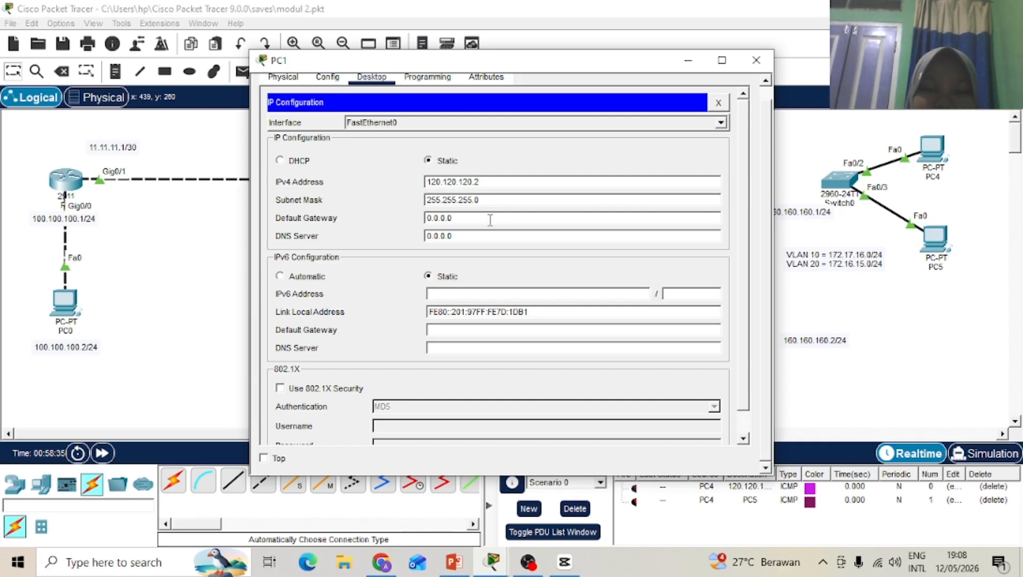
Step: Set PC1's default gateway to 120.120.120.1 and close PC1's configuration window
left_click(490, 219)
key("BackSpace")
key("BackSpace")
key("BackSpace")
key("BackSpace")
key("BackSpace")
key("BackSpace")
key("BackSpace")
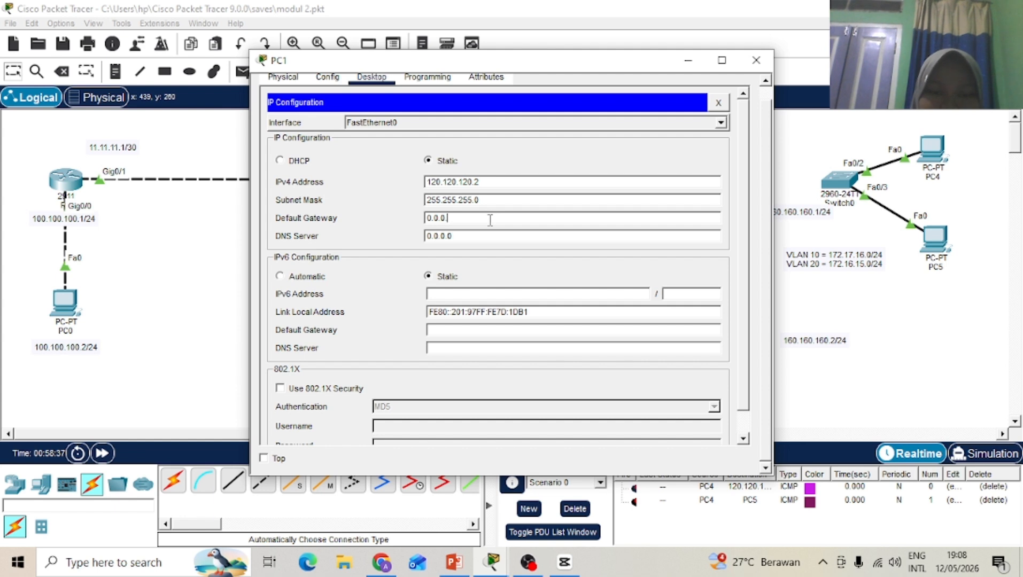
type("120")
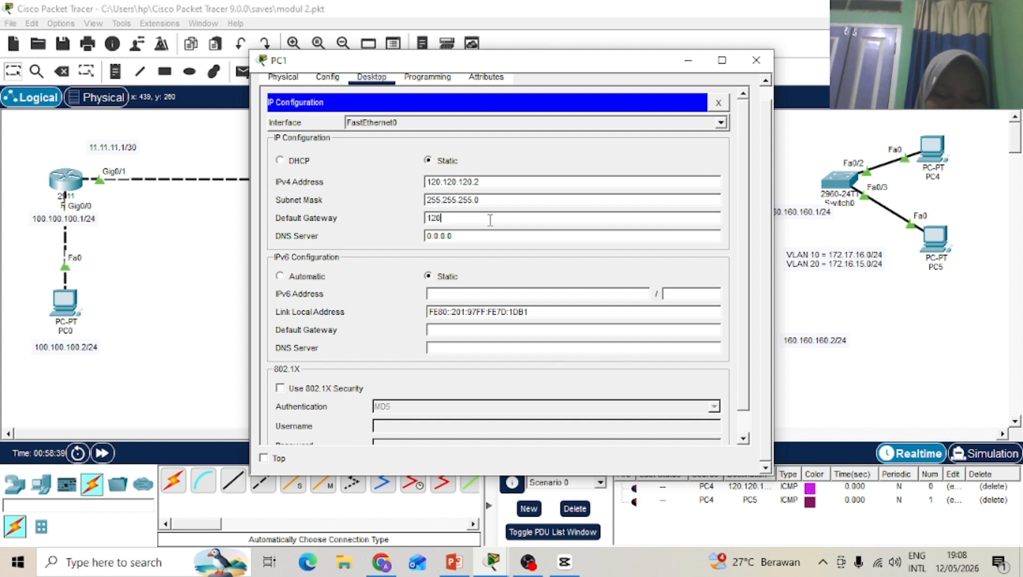
type(".120.120.1")
left_click(756, 60)
Step: Open the IP configuration of PC0 and set its static IPv4 address to 100.100.100.2
left_click(65, 298)
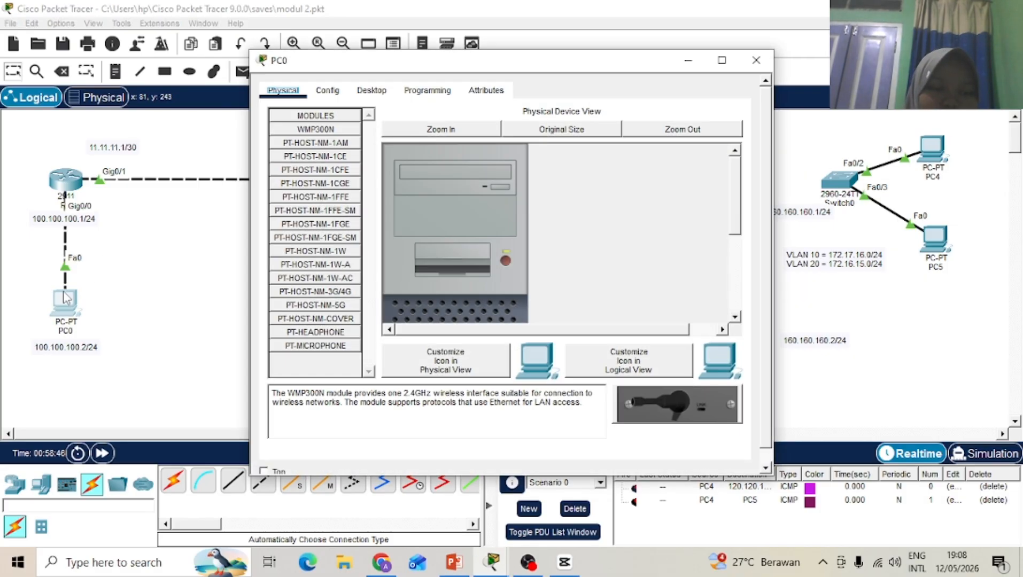
left_click(372, 89)
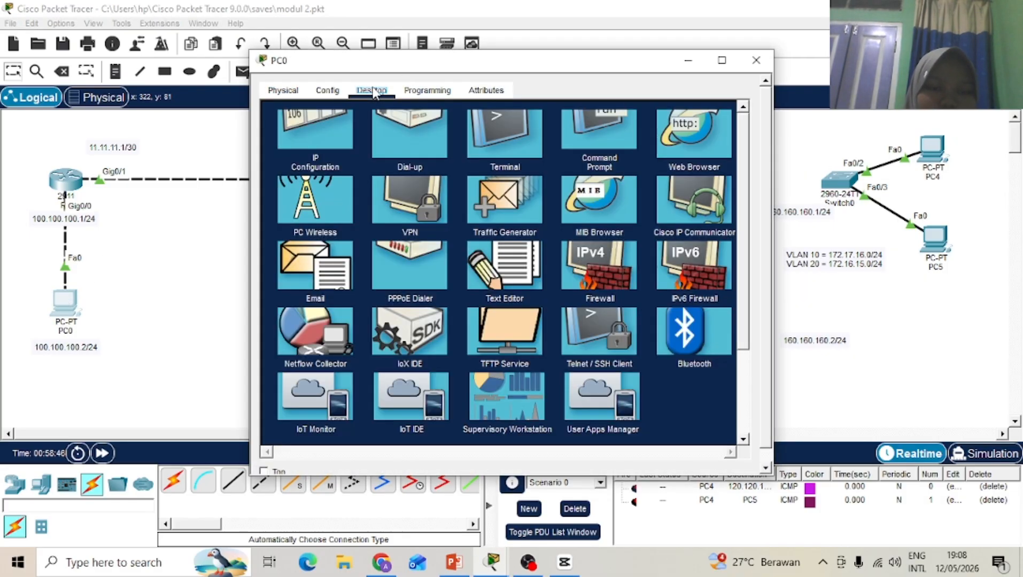
left_click(313, 152)
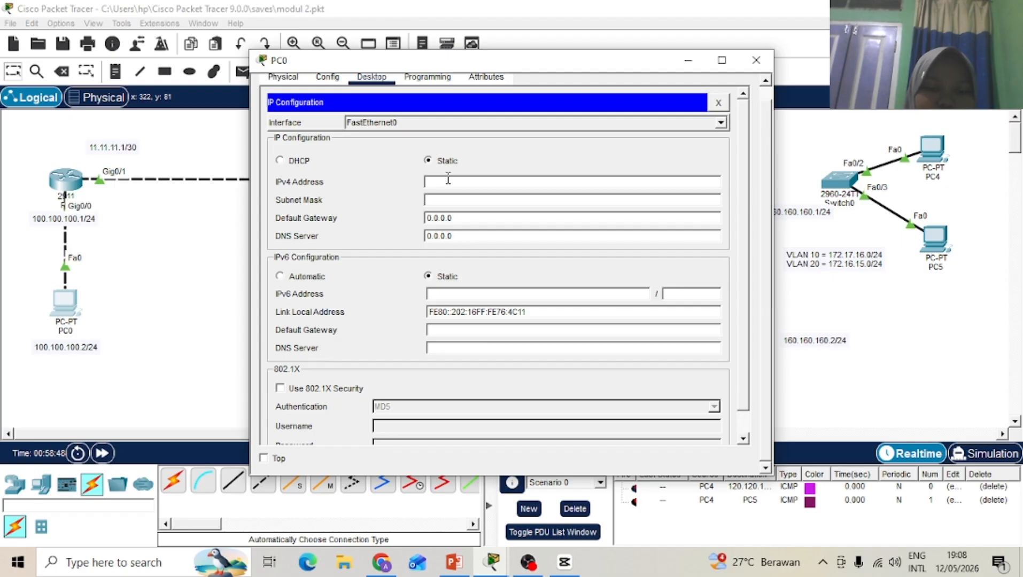
left_click(448, 181)
type("100.1")
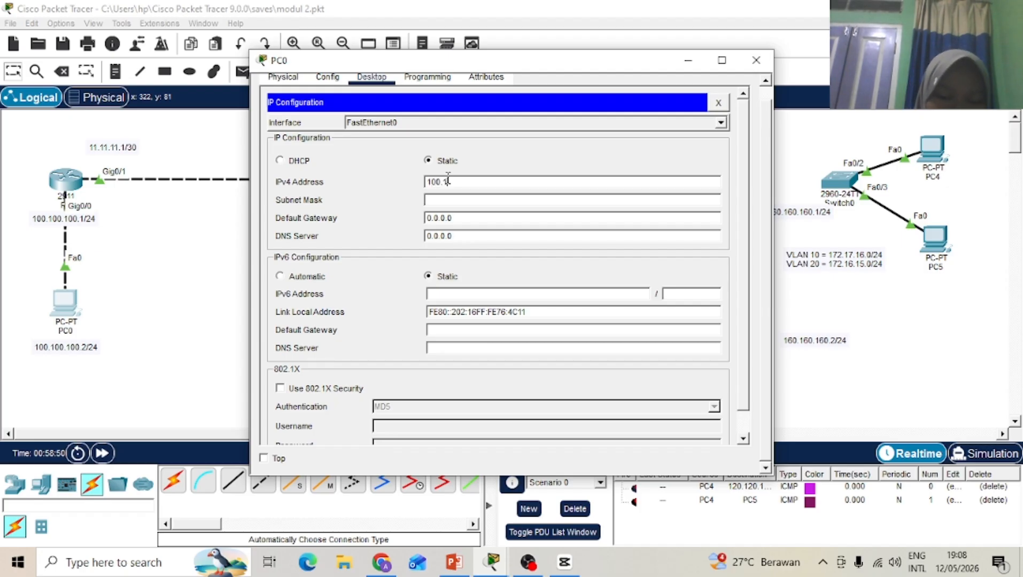
type("00.1")
key("BackSpace")
key("BackSpace")
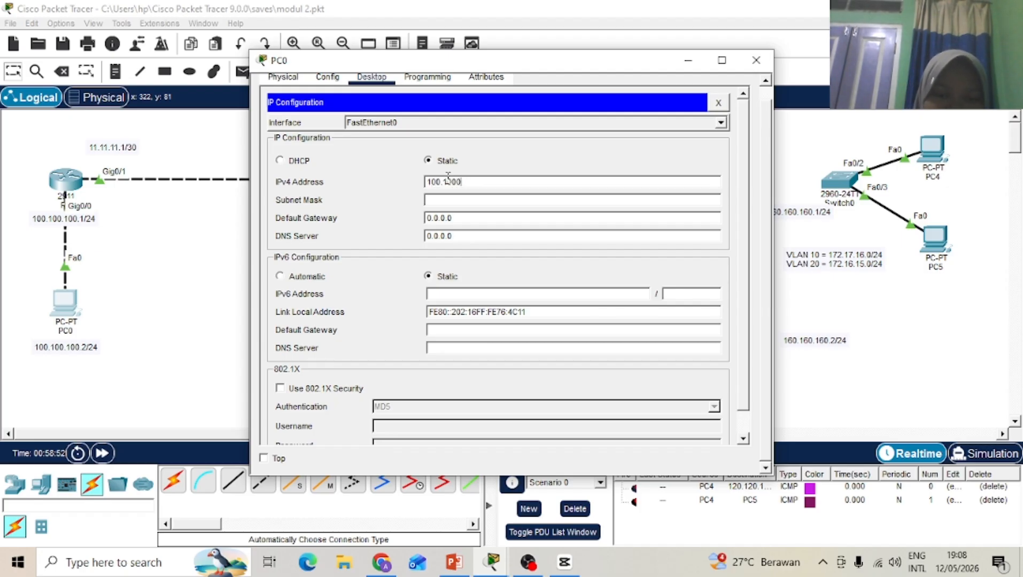
key("BackSpace")
type(".100")
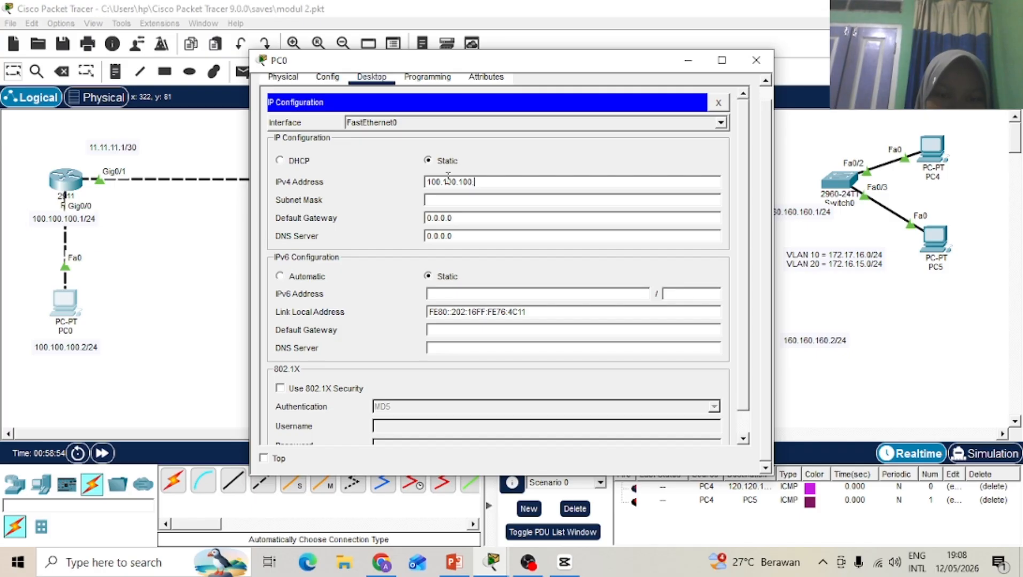
type(".2")
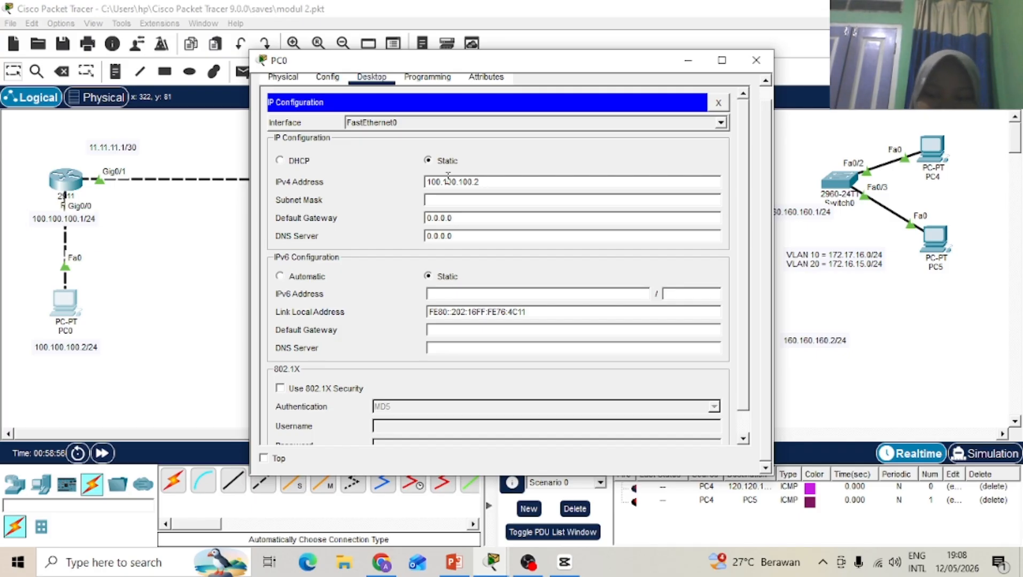
Step: Set PC0's subnet mask to 255.255.255.0
key("Tab")
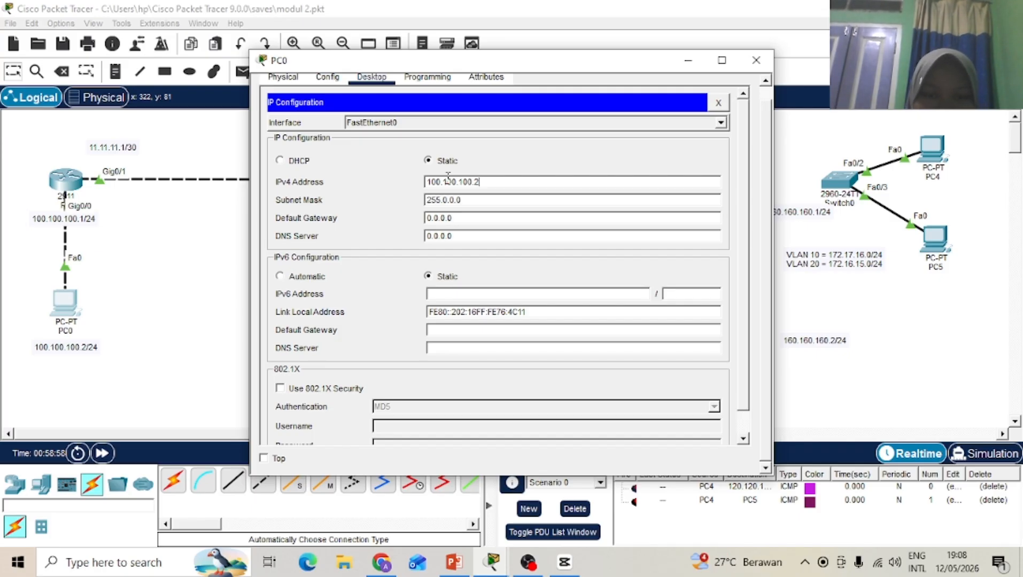
key("BackSpace")
key("BackSpace")
key("BackSpace")
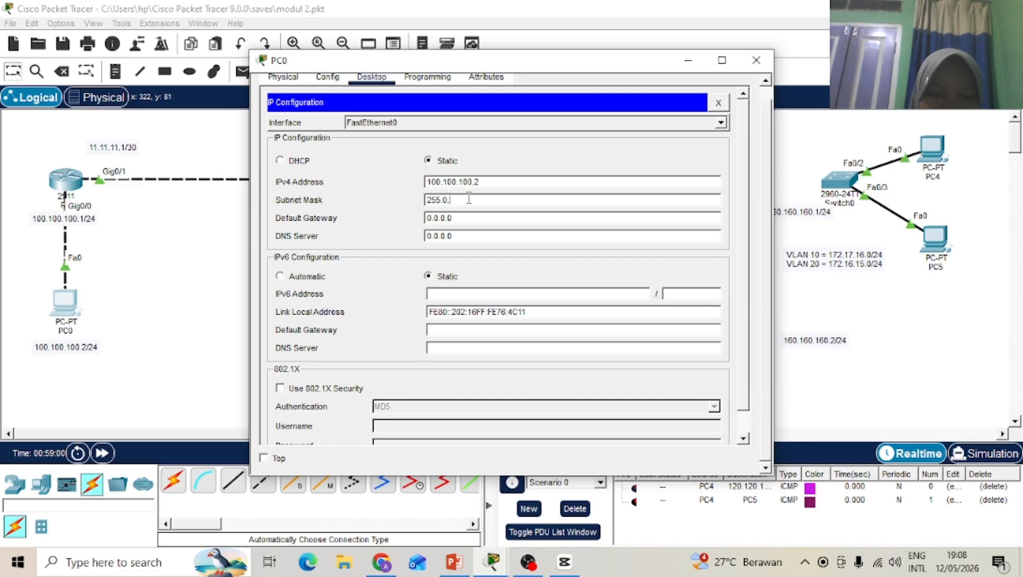
key("BackSpace")
type("255.2")
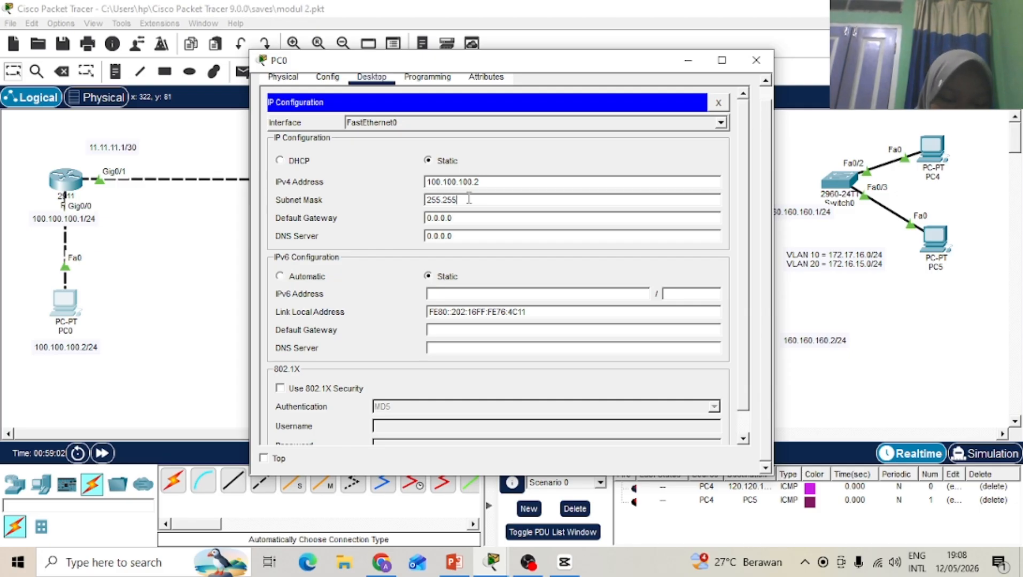
type("55.0")
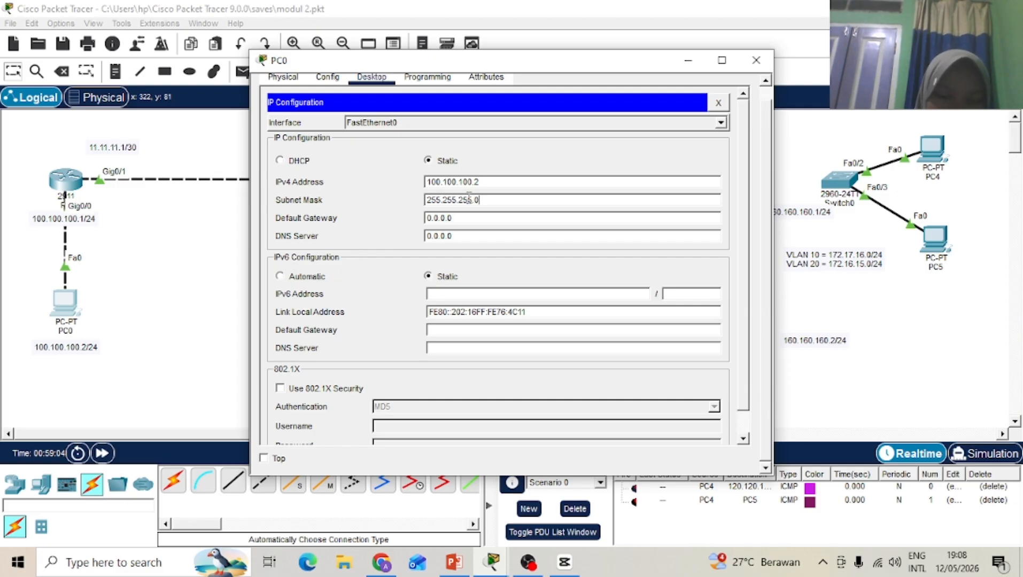
Step: Set PC0's default gateway to 100.100.100.1 and close PC0's configuration window
left_click(476, 216)
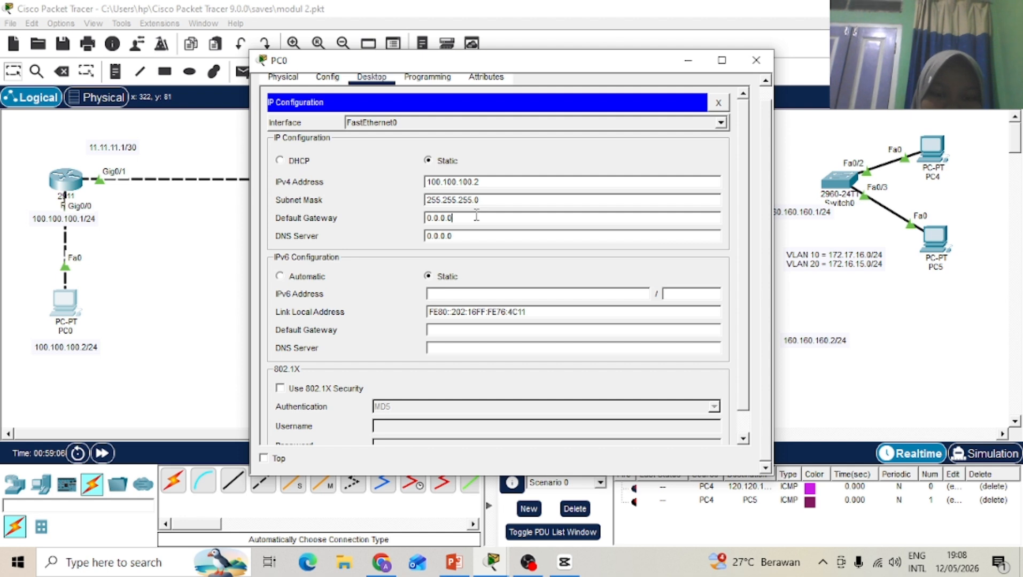
key("BackSpace")
key("BackSpace")
key("BackSpace")
key("BackSpace")
key("BackSpace")
key("BackSpace")
key("BackSpace")
type("10")
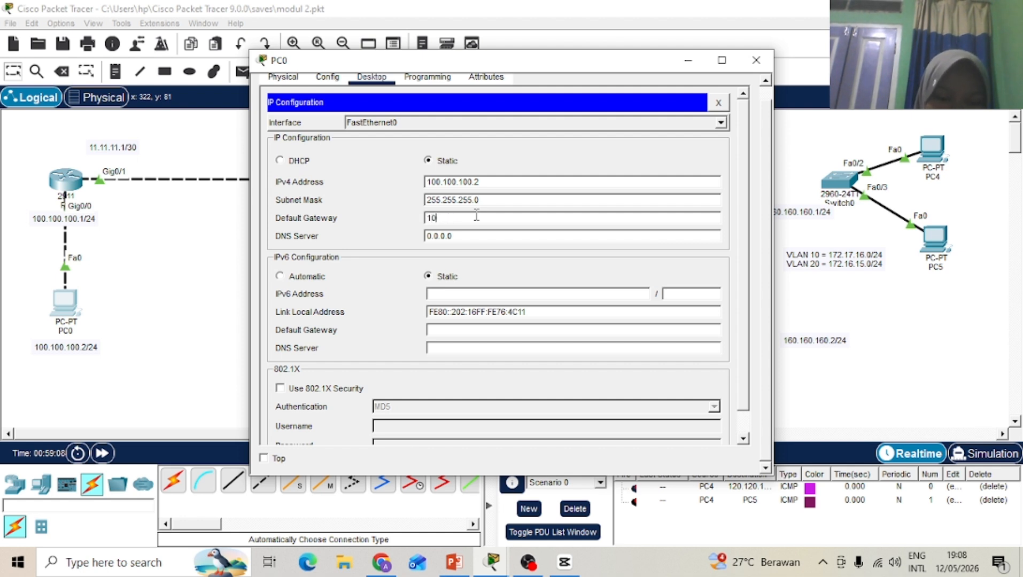
type("0.100")
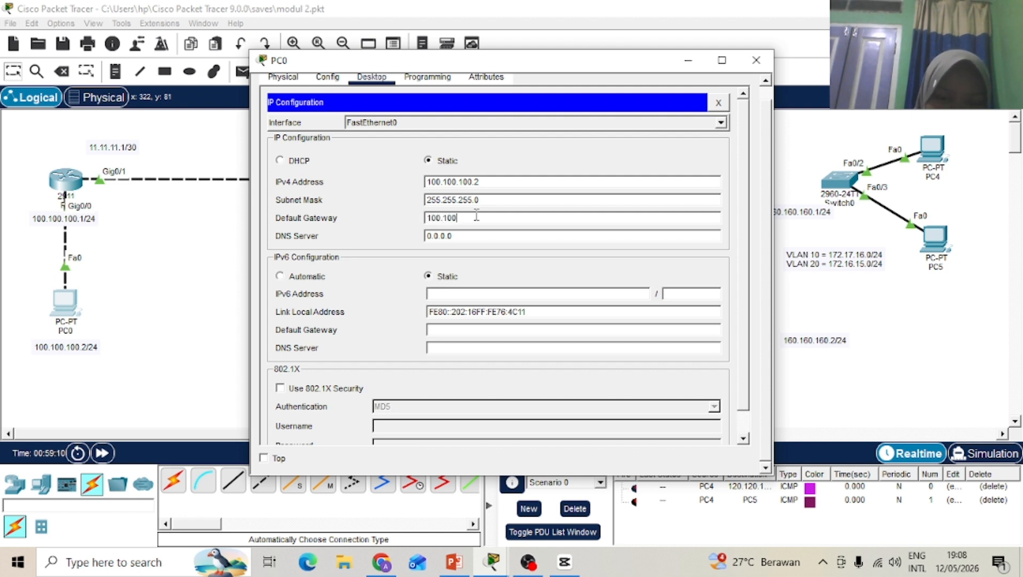
type(".100.1")
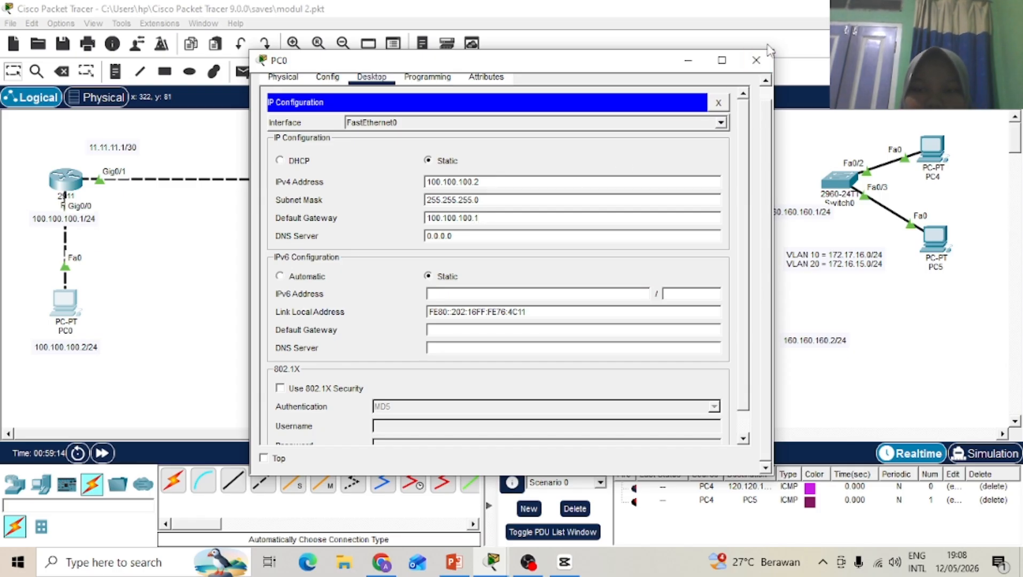
left_click(756, 60)
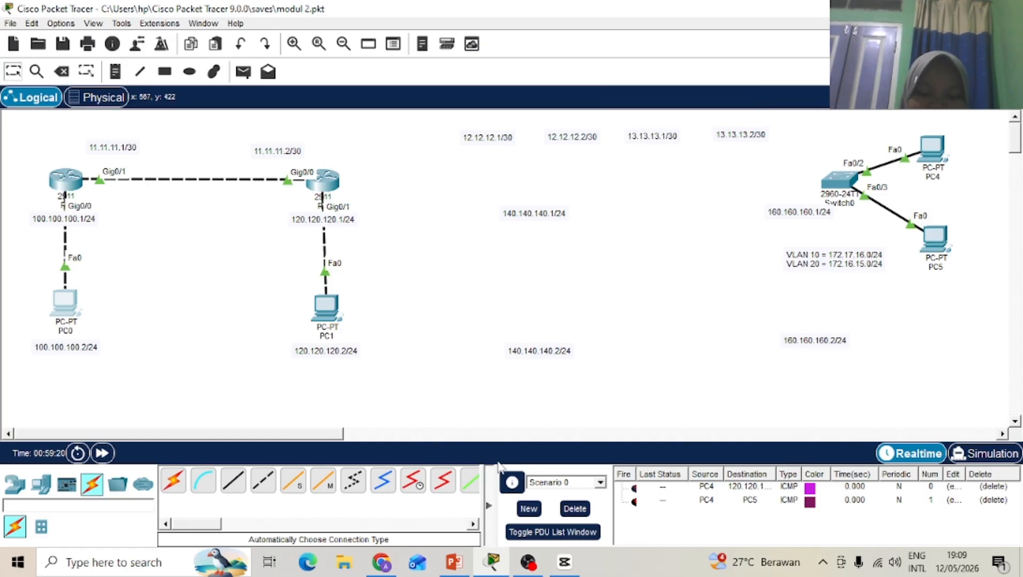
Step: Open the command line of router R1 and enter global configuration mode with en and conf t
mouse_move(529, 564)
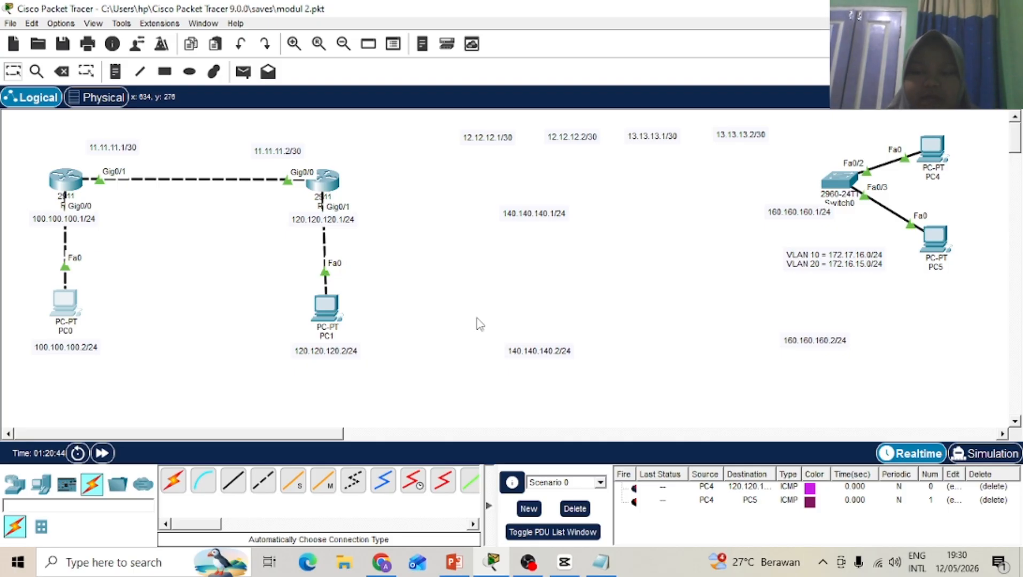
left_click(68, 177)
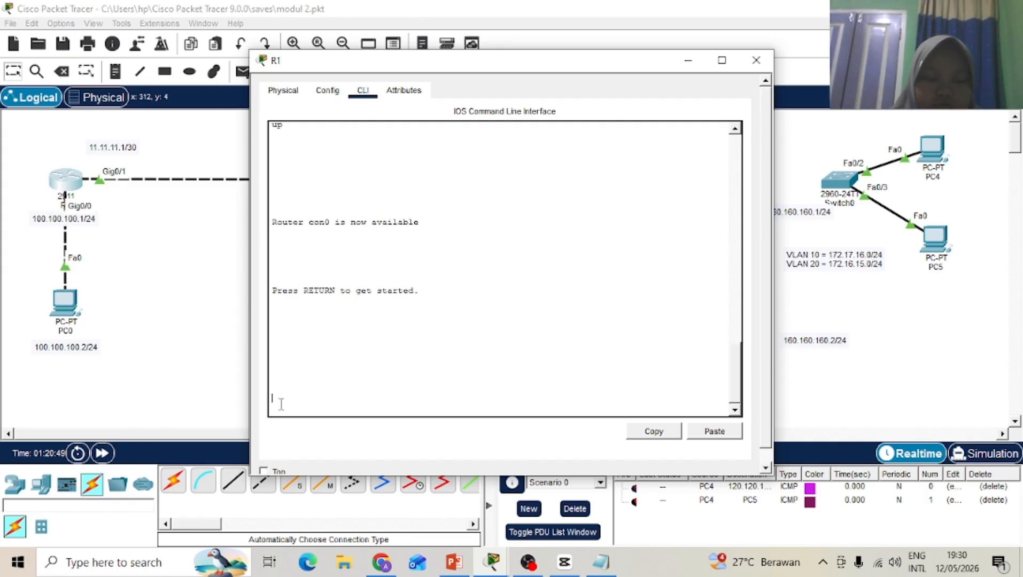
key("Return")
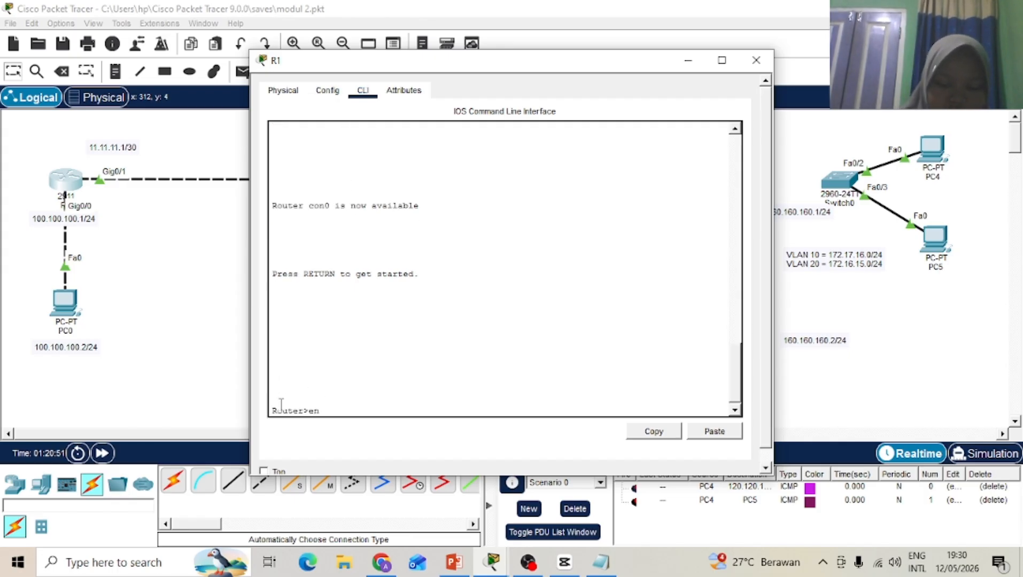
type("en")
key("Return")
type("con")
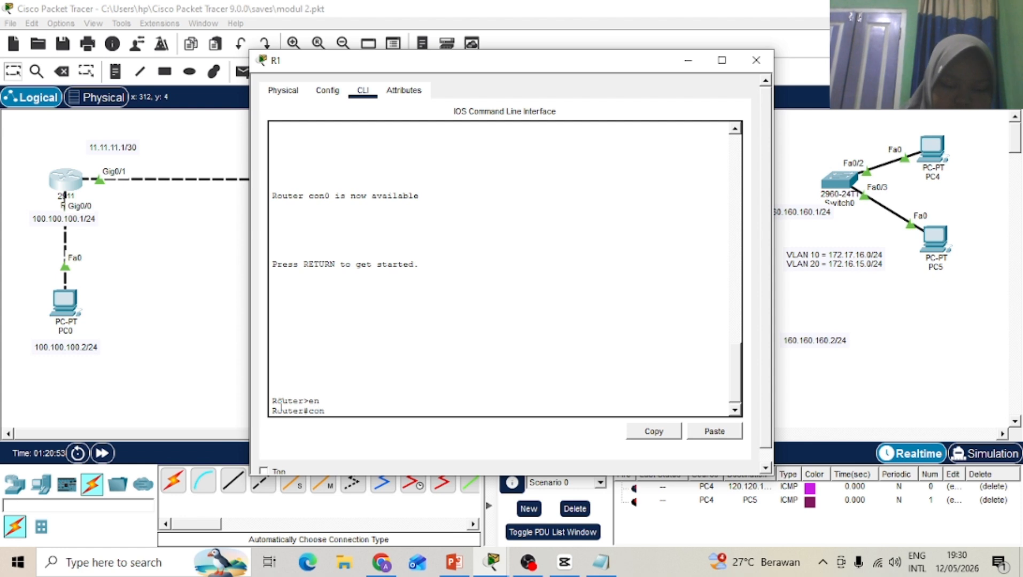
type("f t")
key("Return")
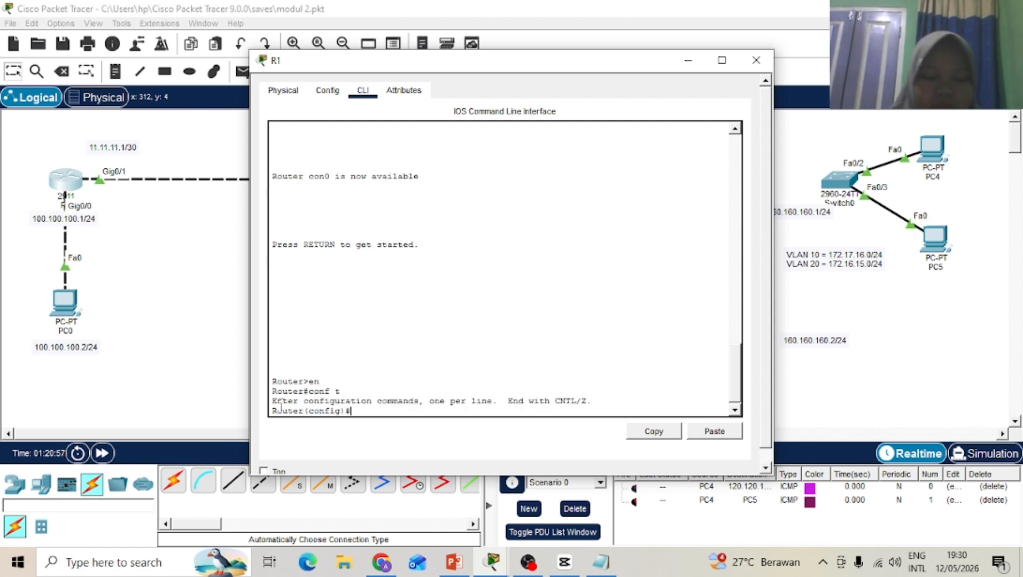
Step: Check the parameter help for router ospf on R1 and start OSPF routing with process ID 10
type("router")
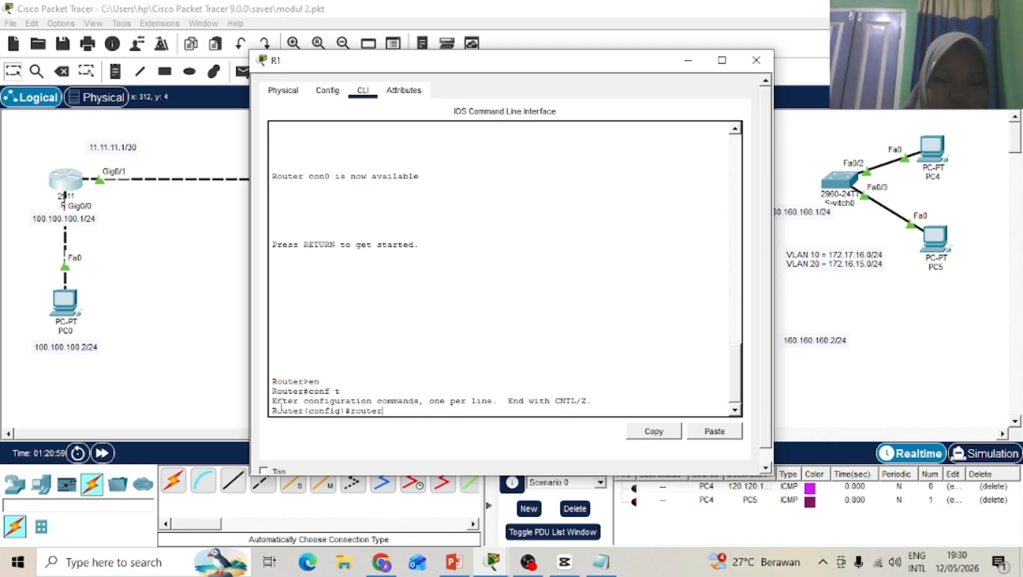
type(" ospf ")
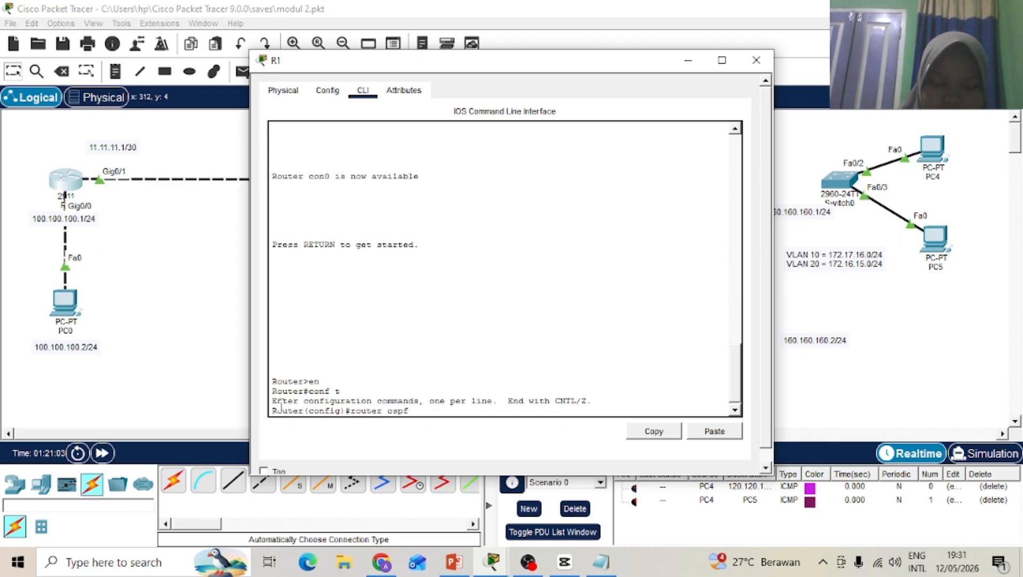
type("?")
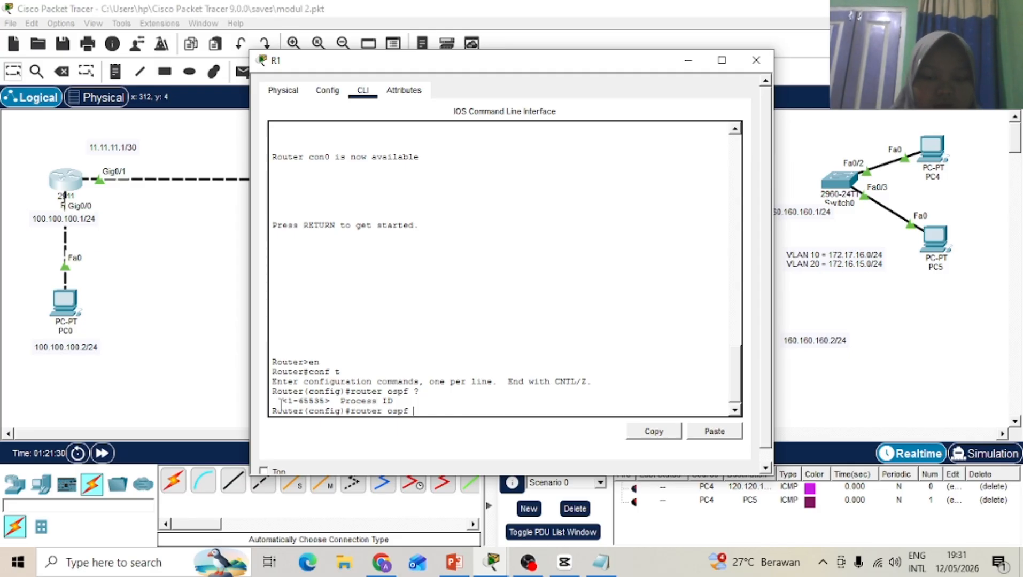
type("10\\")
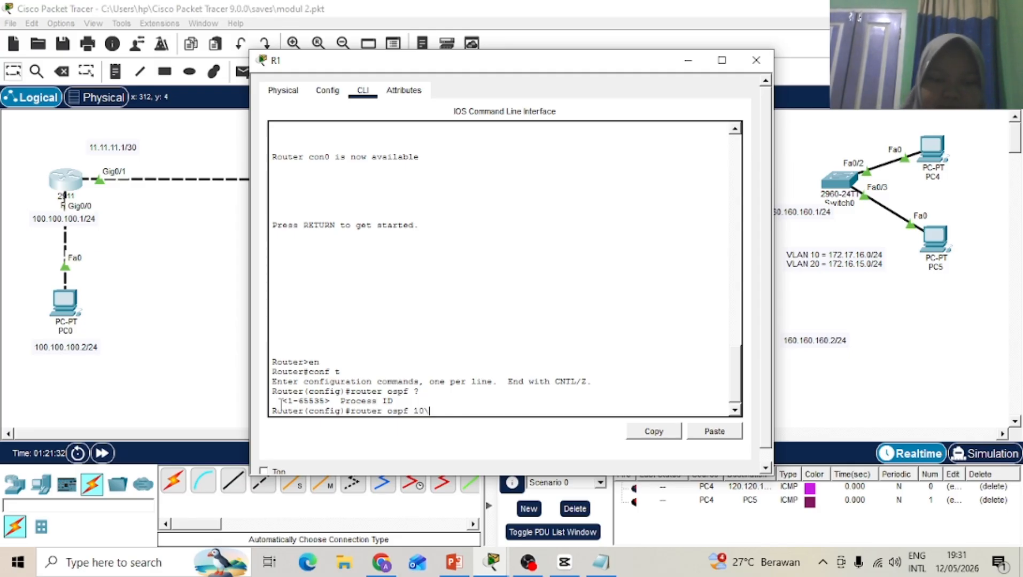
key("BackSpace")
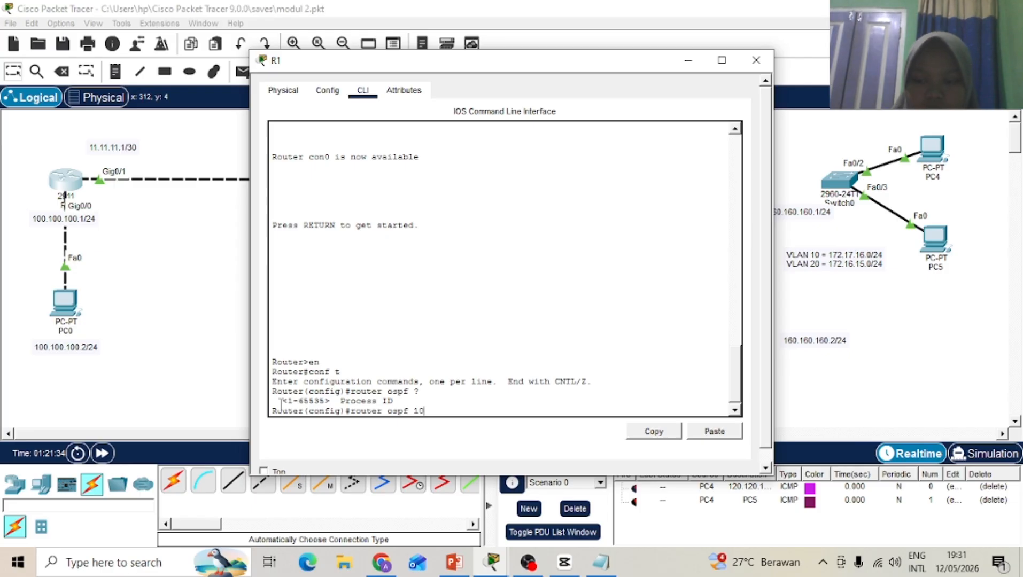
key("Return")
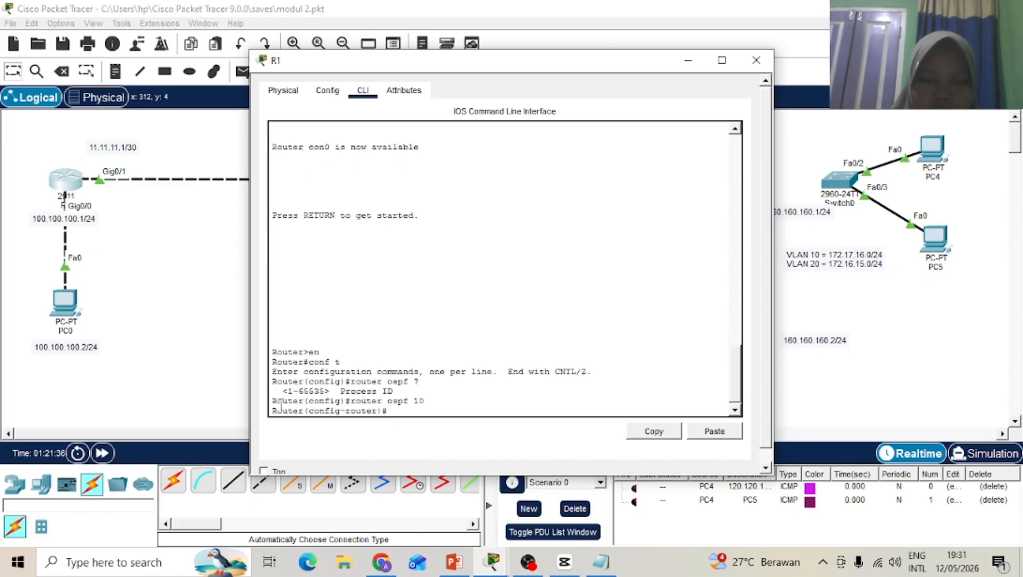
Step: Begin an OSPF network statement for 11.11.11.0 on R1 and request help on its next parameter
type("netw")
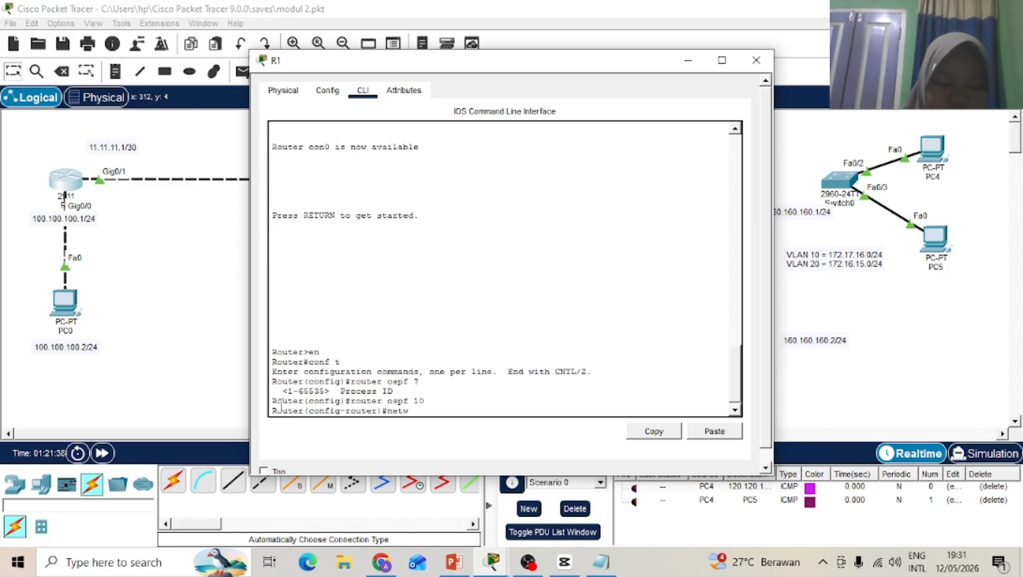
type("ork 11")
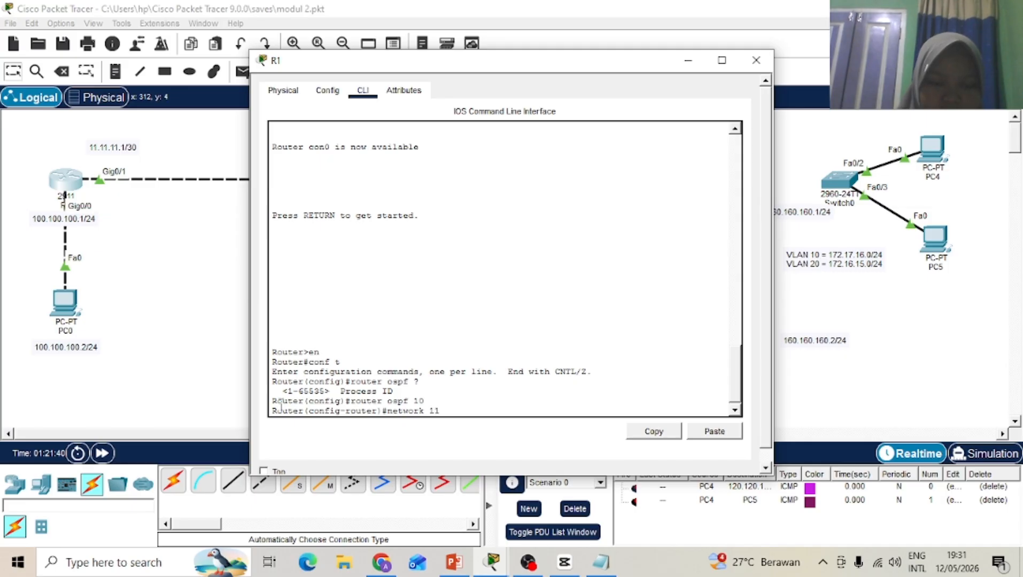
type(".11.11")
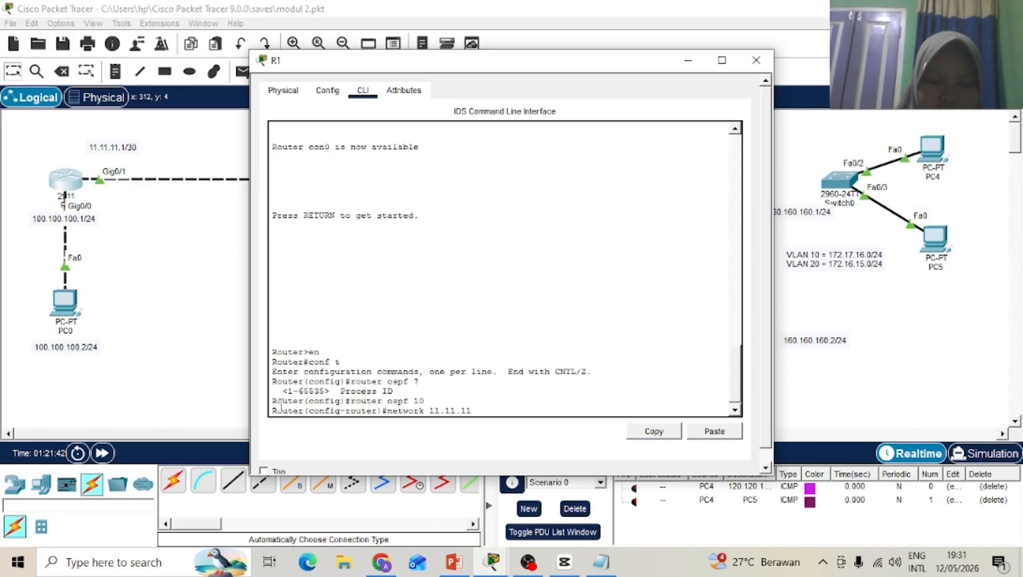
type(".0")
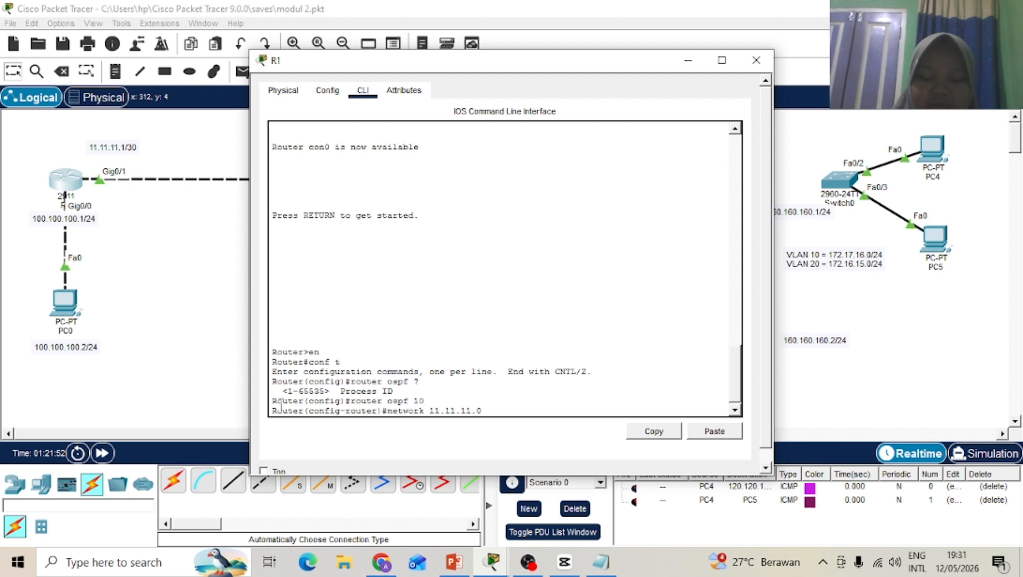
type("?")
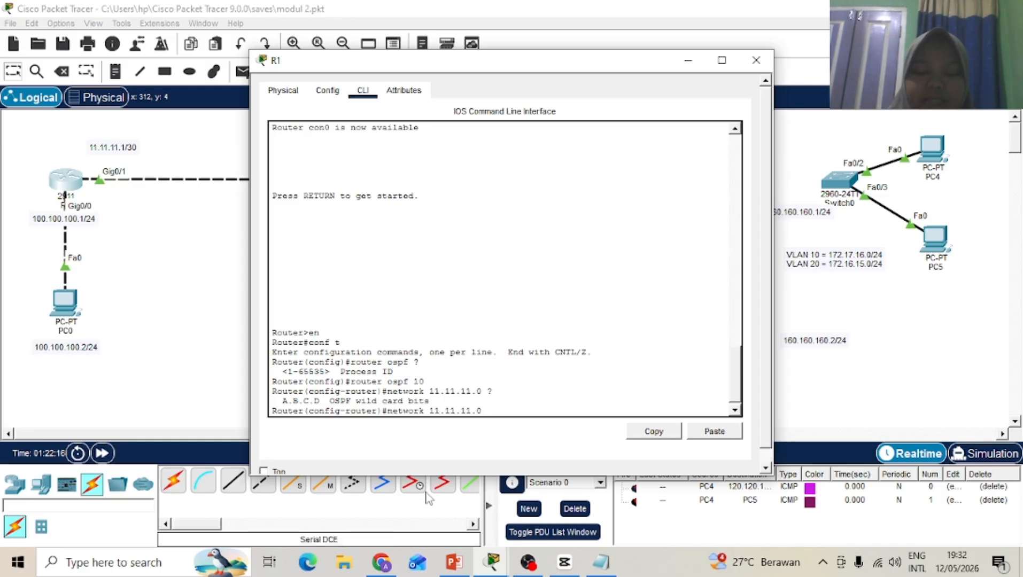
Step: Switch to Notepad and write 255.255.255.255 on the first line for the wildcard mask calculation
left_click(591, 569)
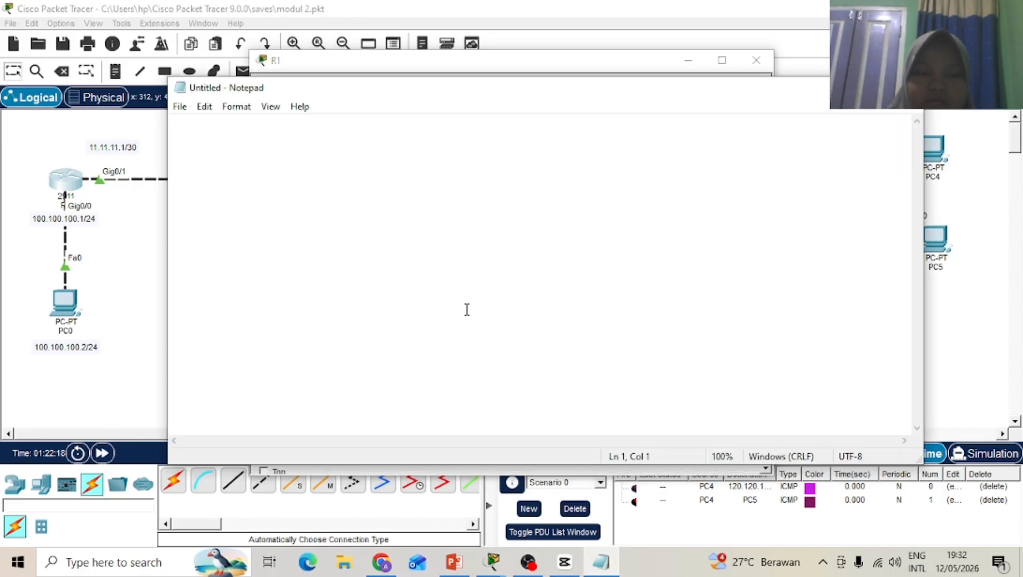
type("2")
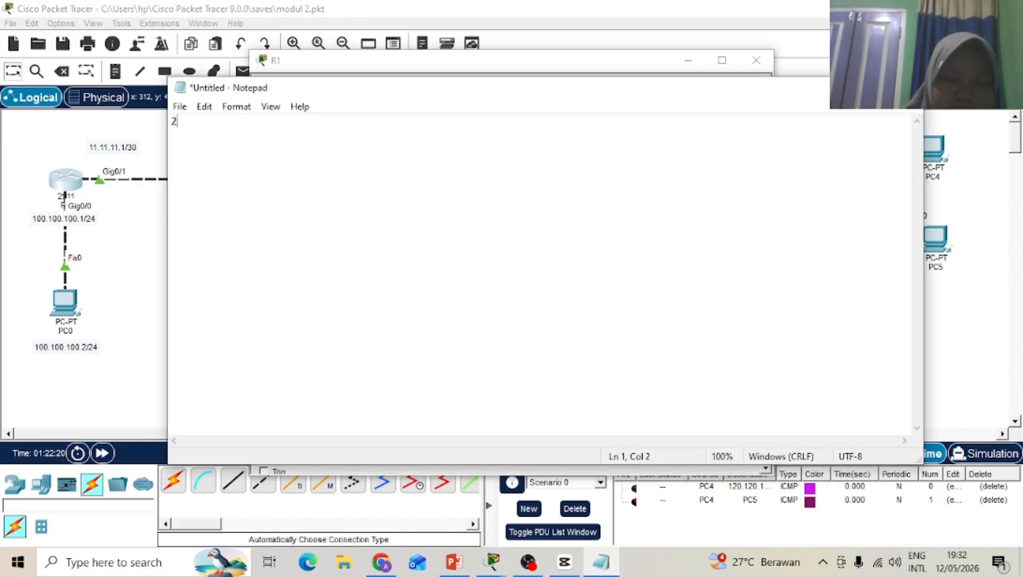
type("255.2")
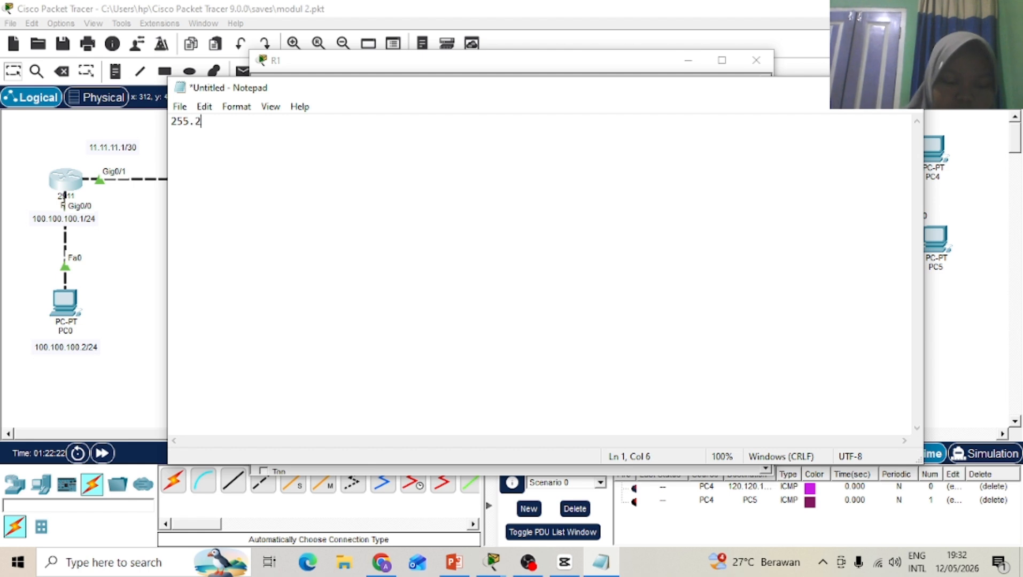
type("55.255")
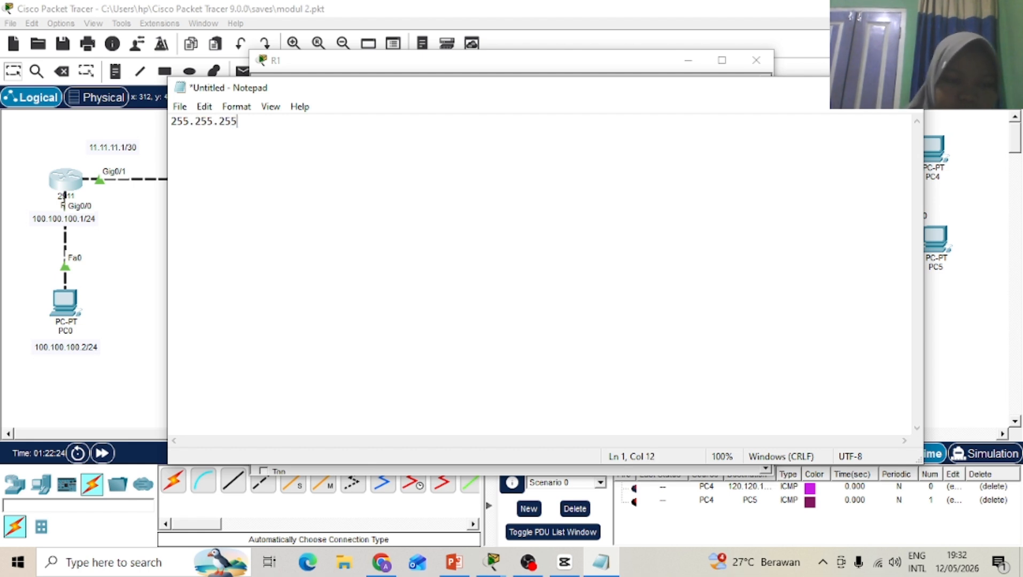
type(".255")
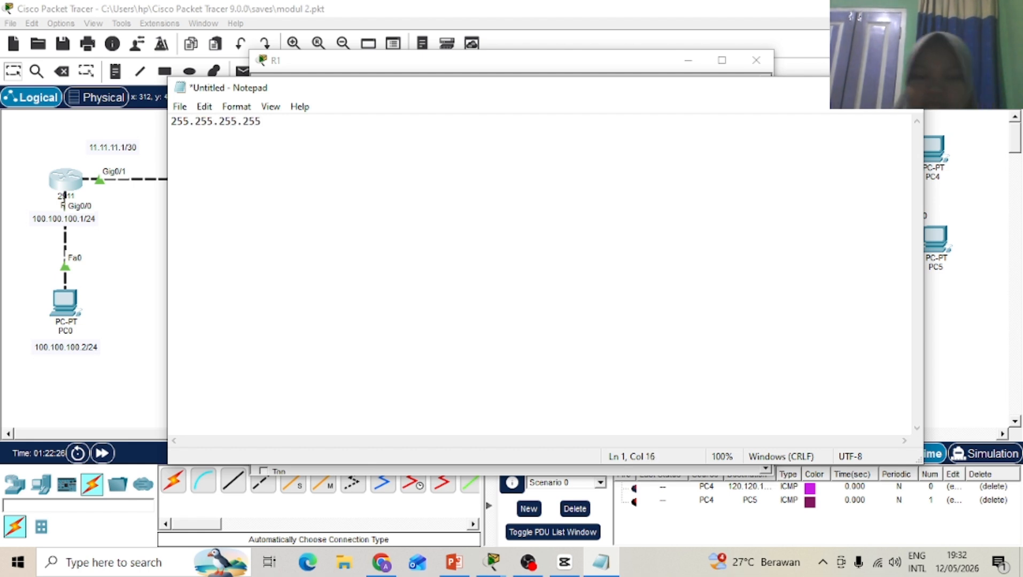
Step: Write the /30 subnet mask 255.255.255.252 on a second line below 255.255.255.255
key("Return")
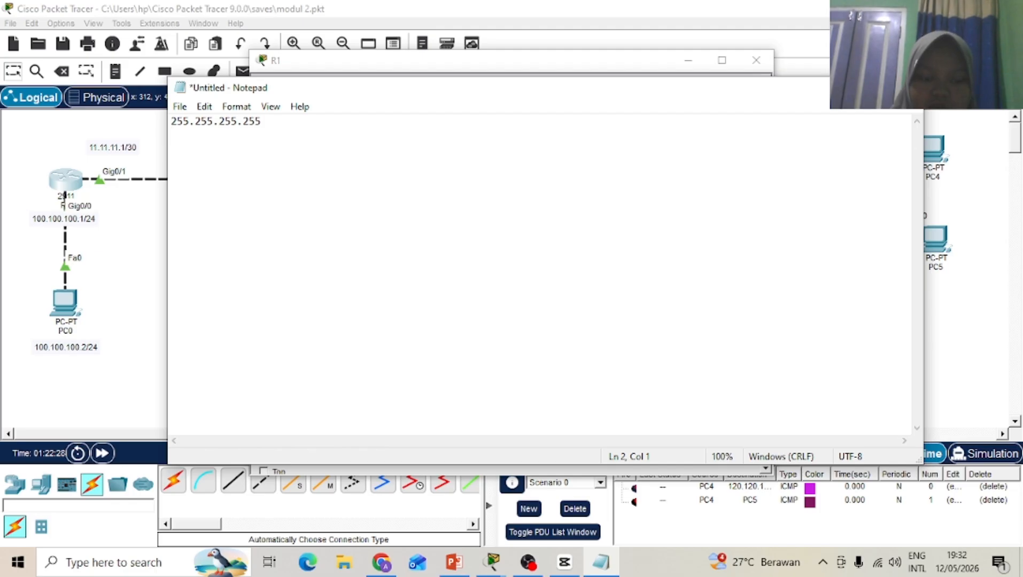
type("25")
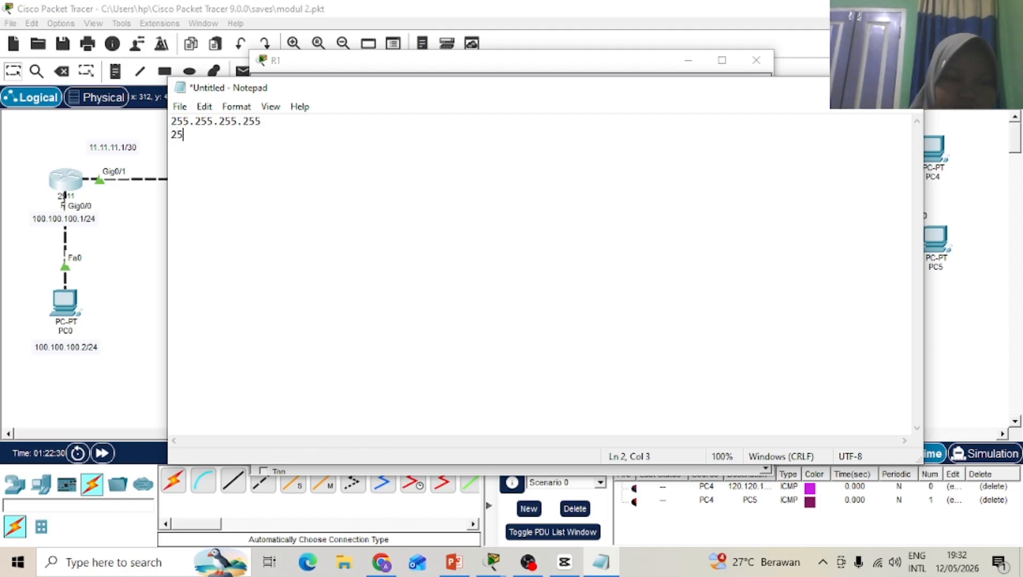
type("5.255")
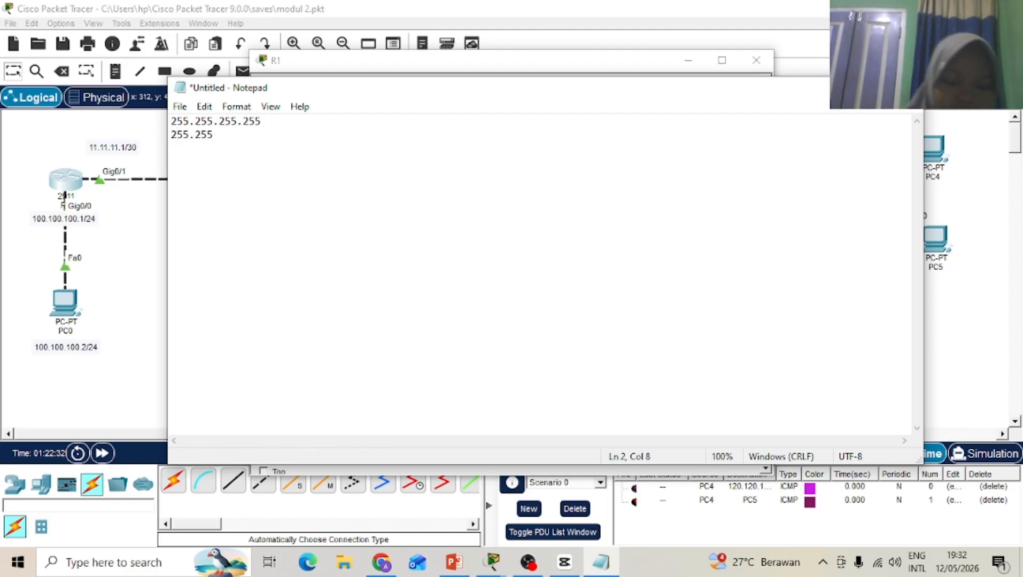
type(".255.255.")
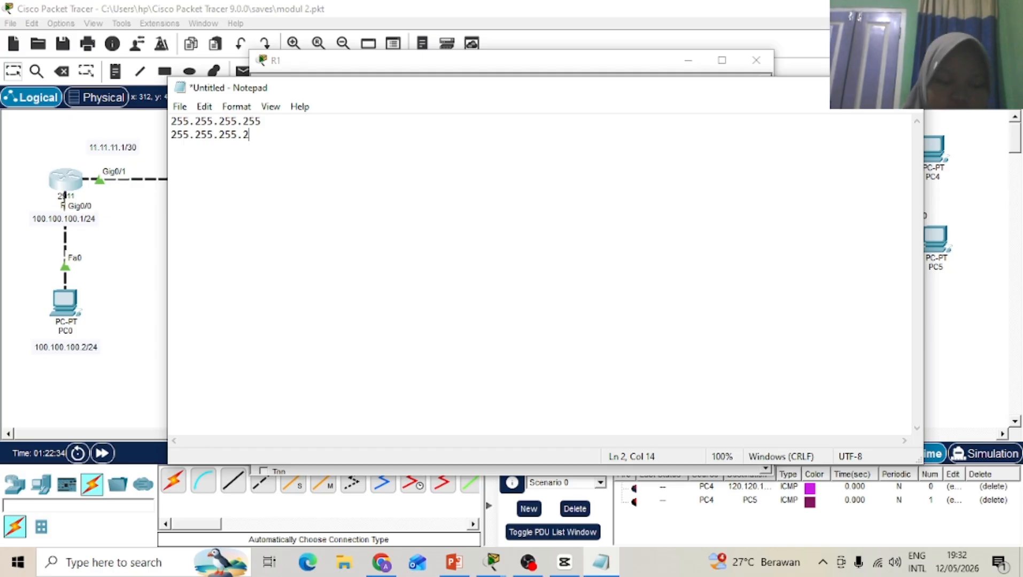
type("2")
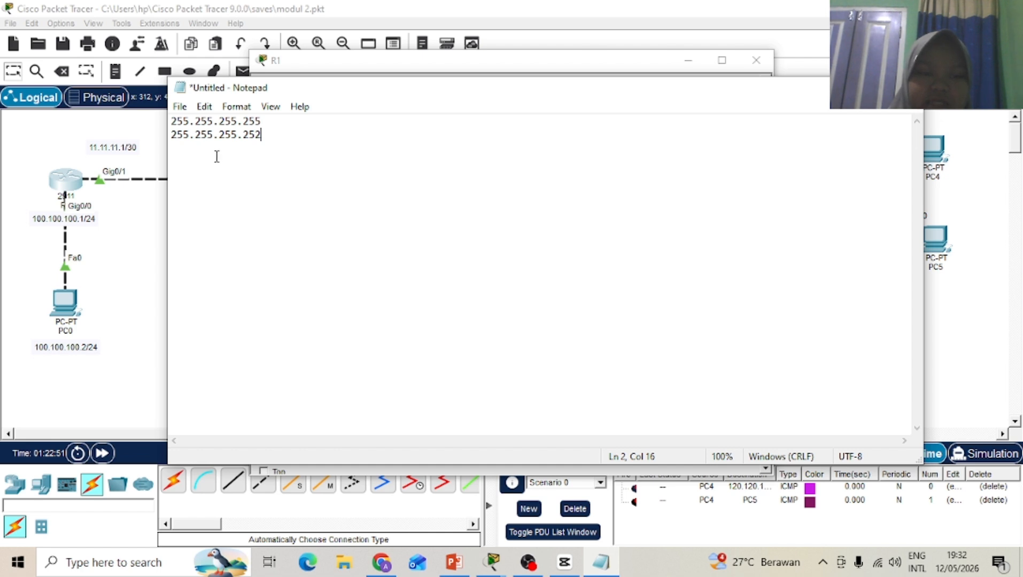
Step: Write the resulting wildcard mask 0.0.0.3 on a third line below the subnet mask
key("Return")
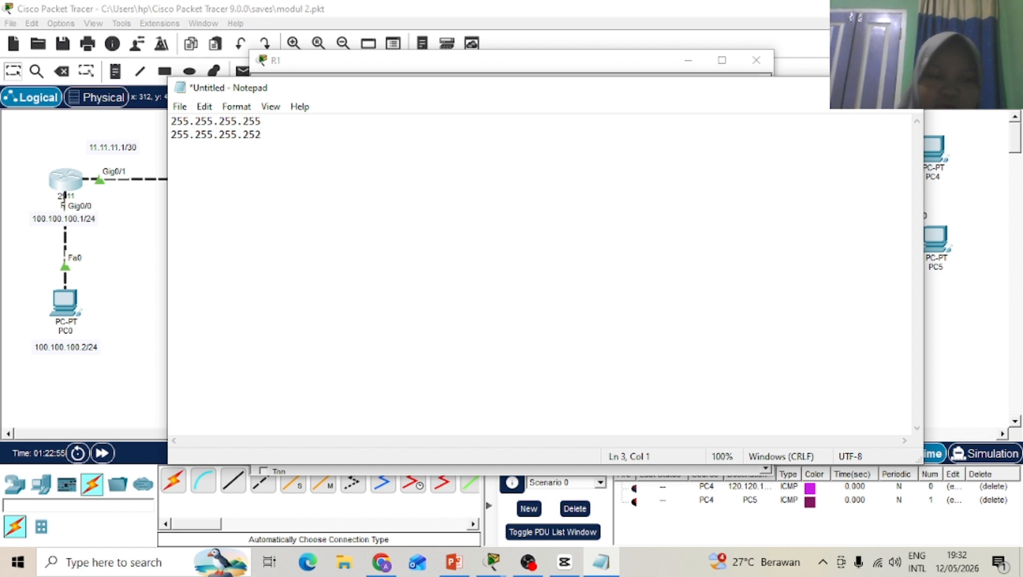
type("0")
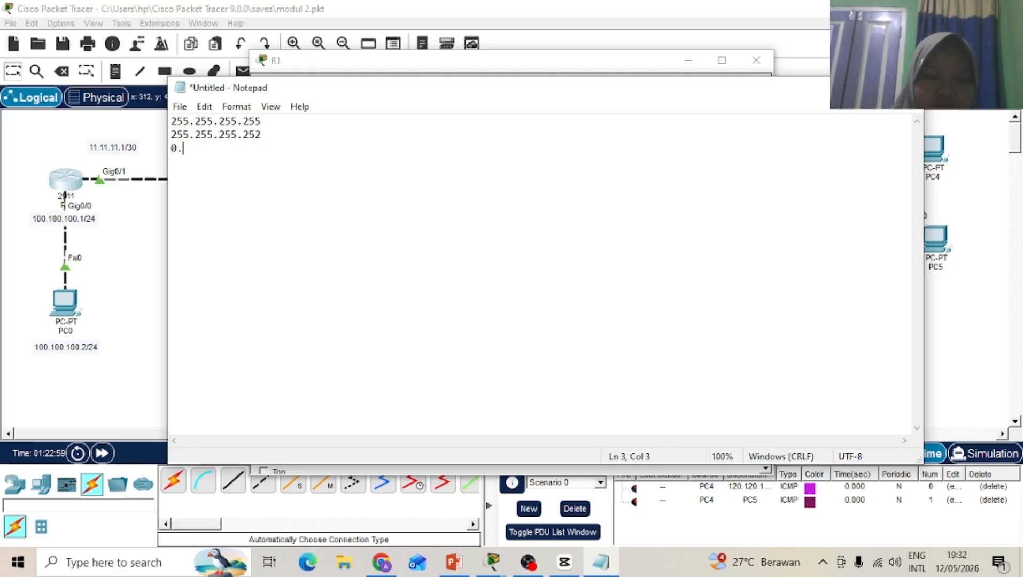
type(".0.0")
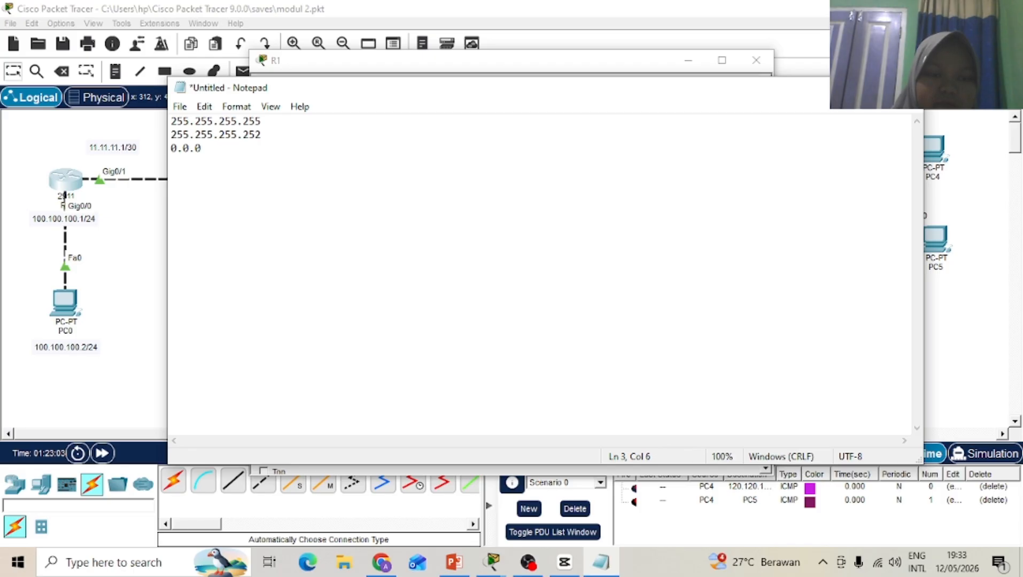
type(".3")
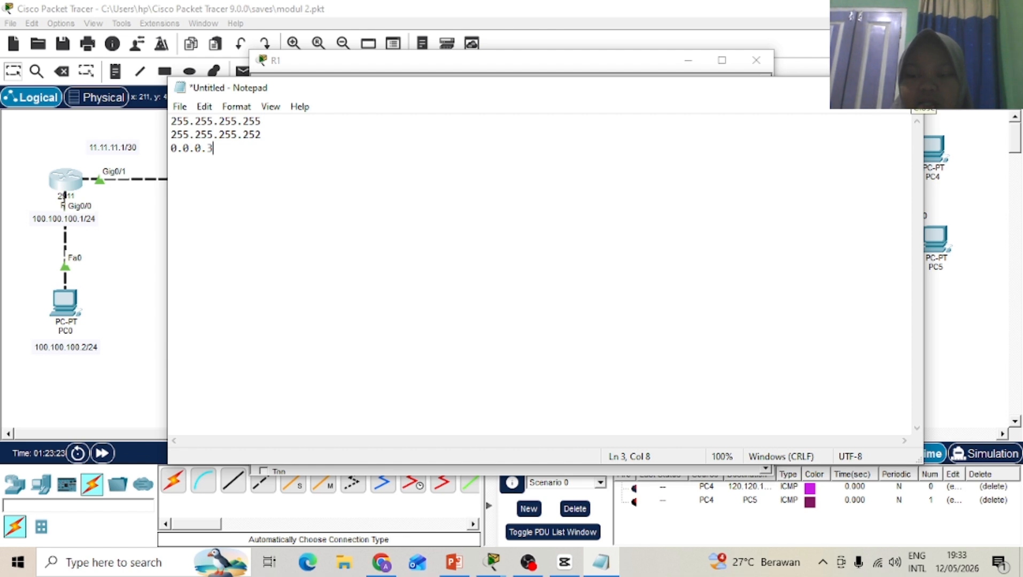
Step: Discard the Notepad calculation and complete R1's OSPF network statement for 11.11.11.0 with wildcard mask 0.0.0.3 in area 0, consulting the command help
left_click(912, 88)
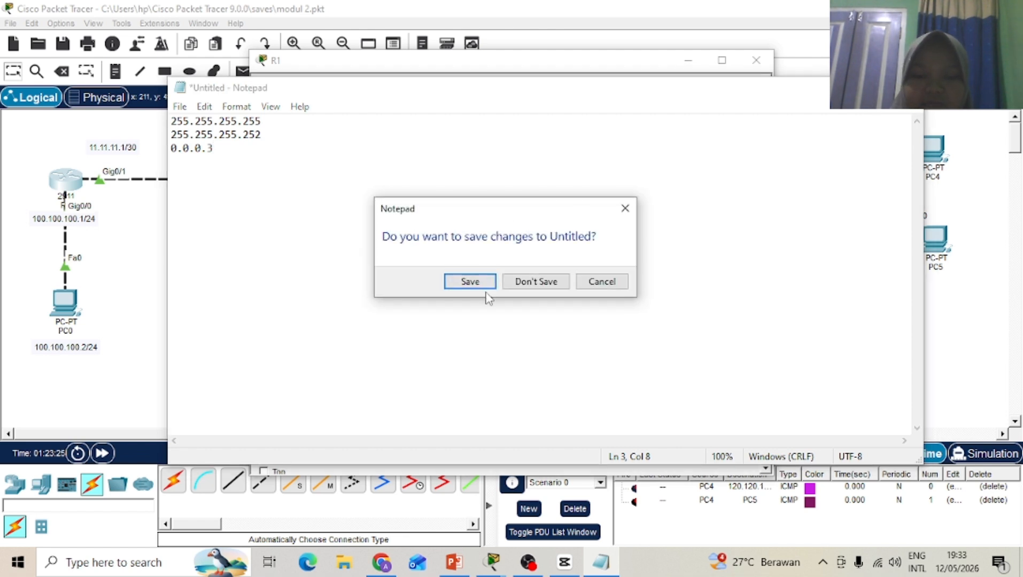
left_click(550, 282)
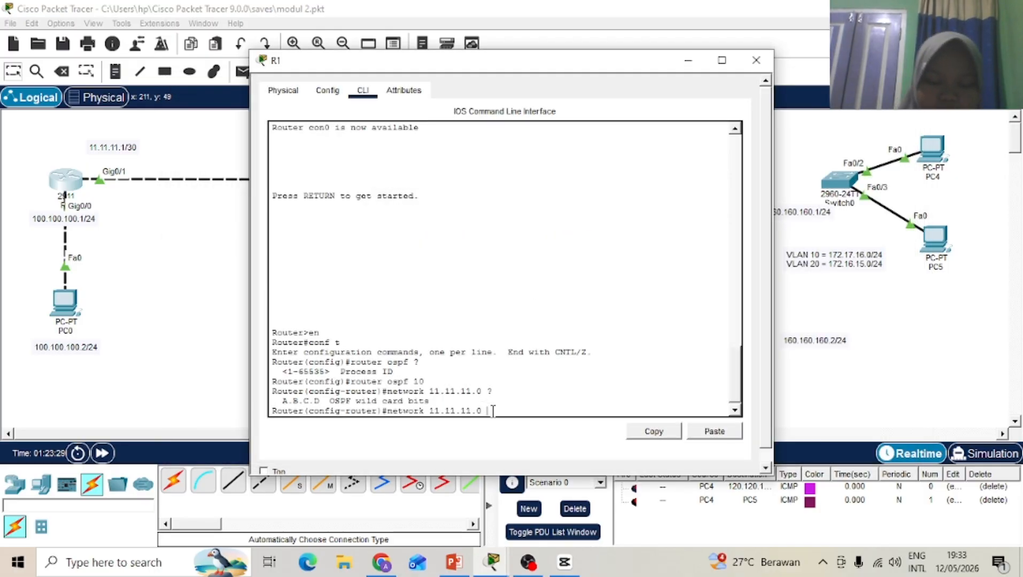
type("0.0")
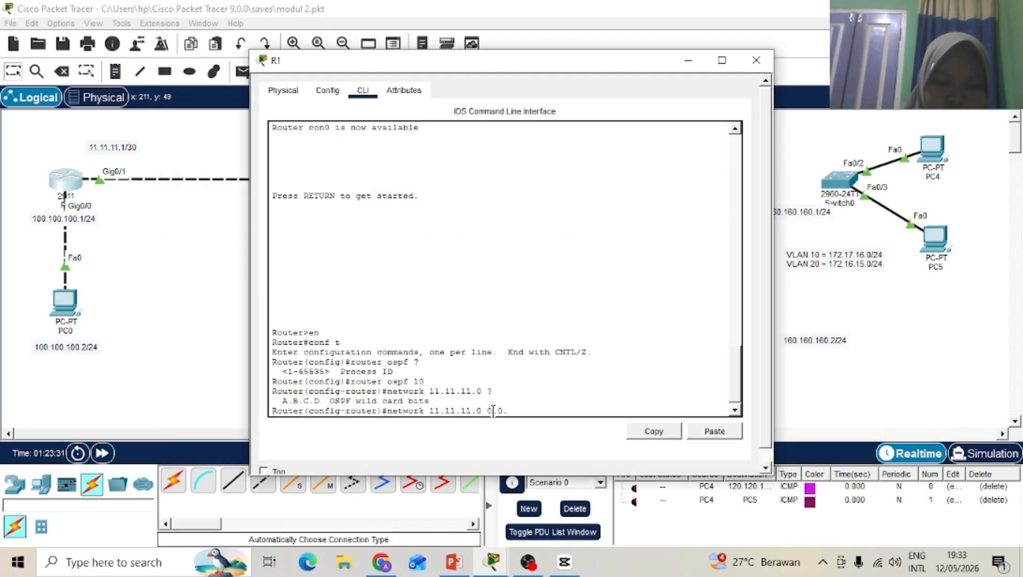
type(".3")
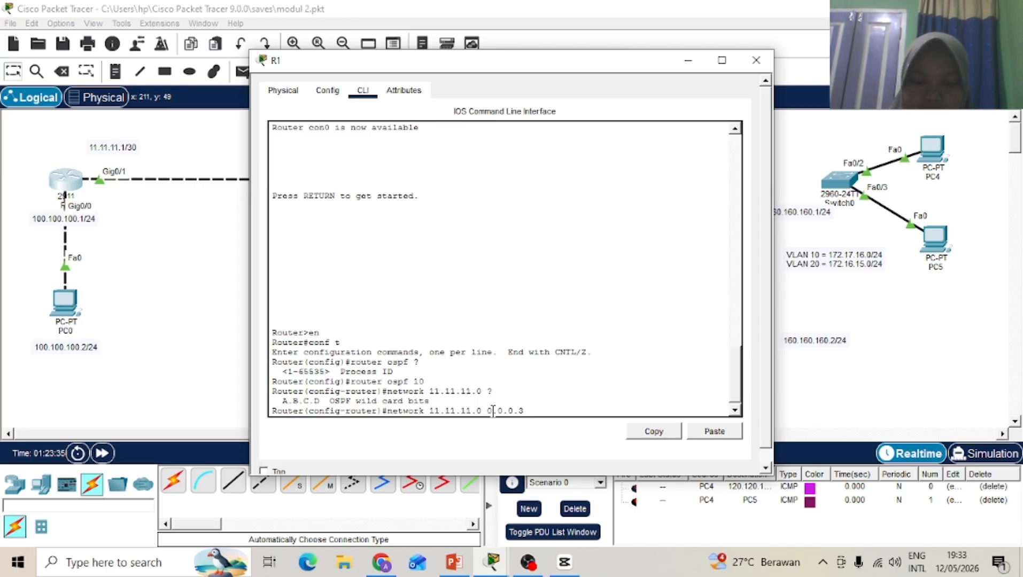
type(" ?")
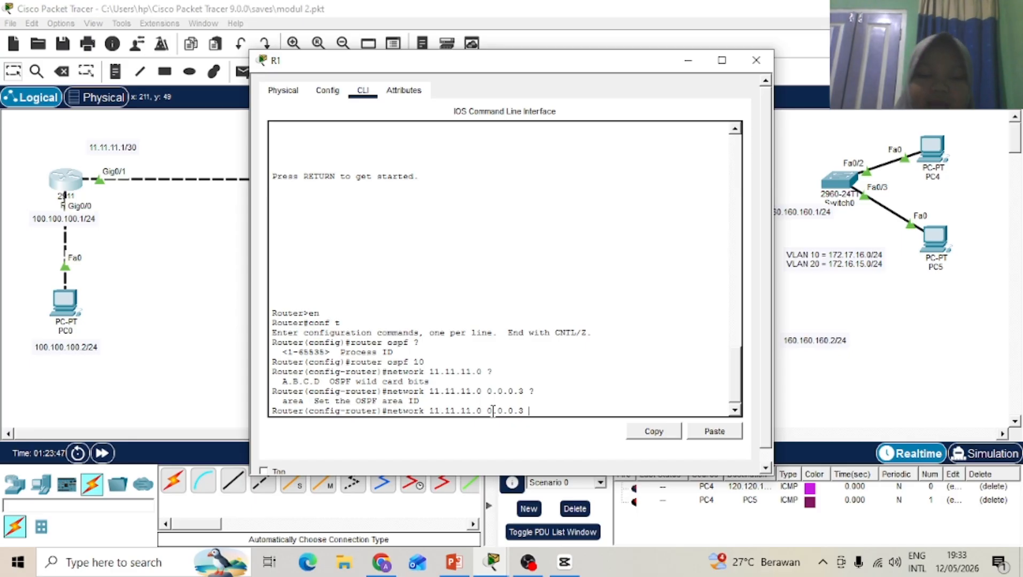
type("area")
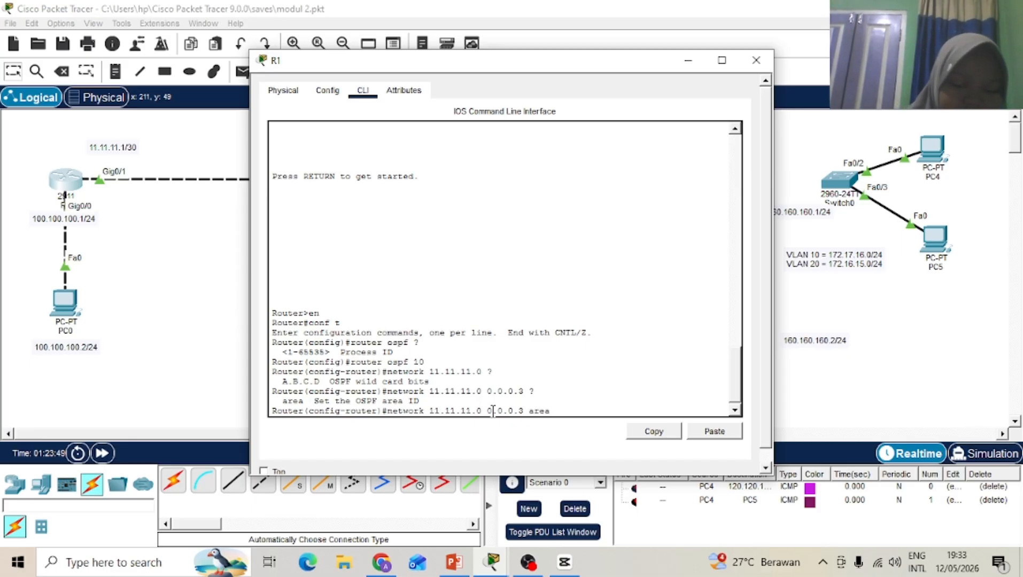
type(" 0")
key("Return")
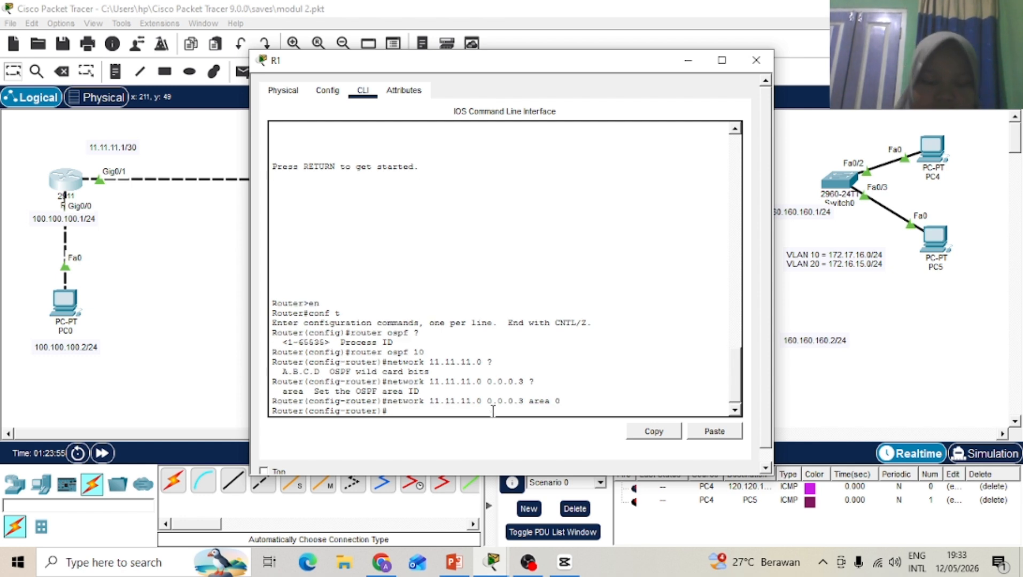
Step: Add network 100.100.100.0 with wildcard mask 0.0.0.255 in area 0 to R1's OSPF process and close R1
type("networ")
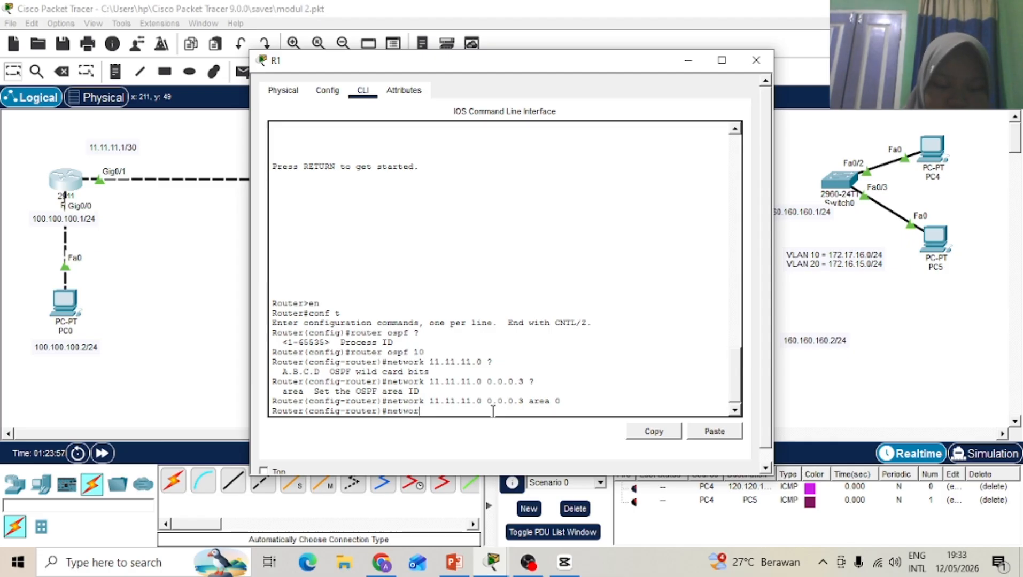
type("k 10")
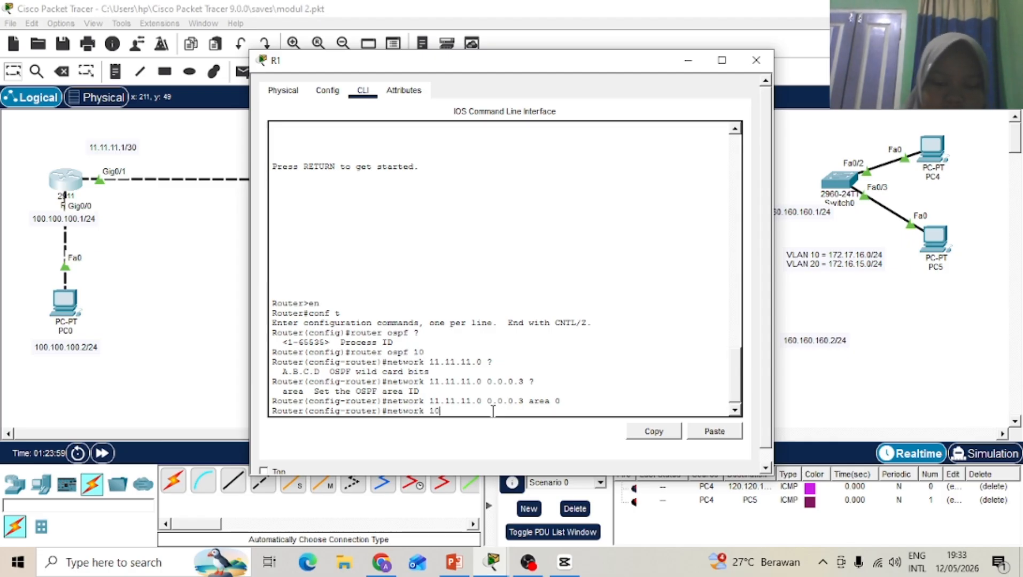
type("0.100")
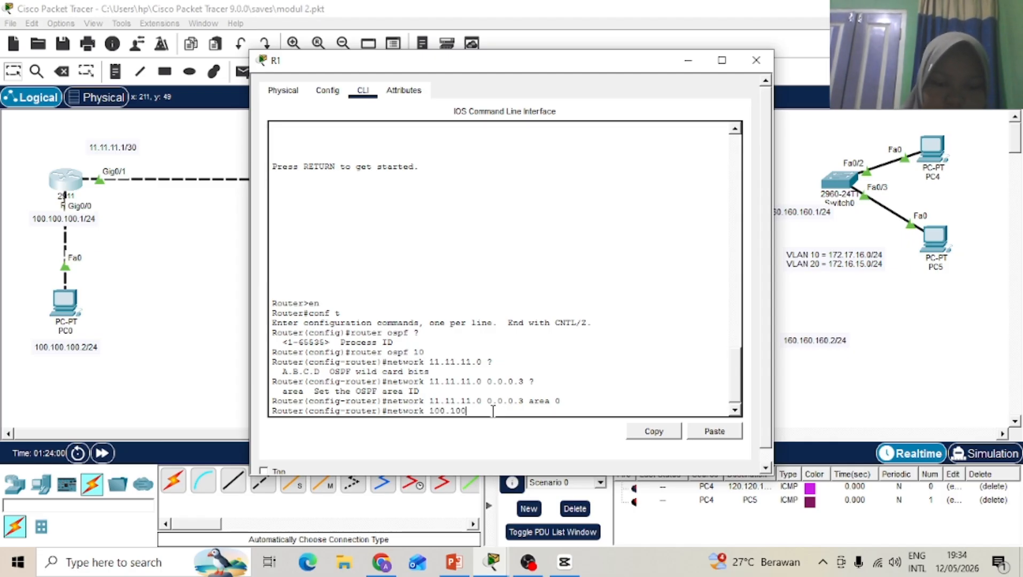
type(".100")
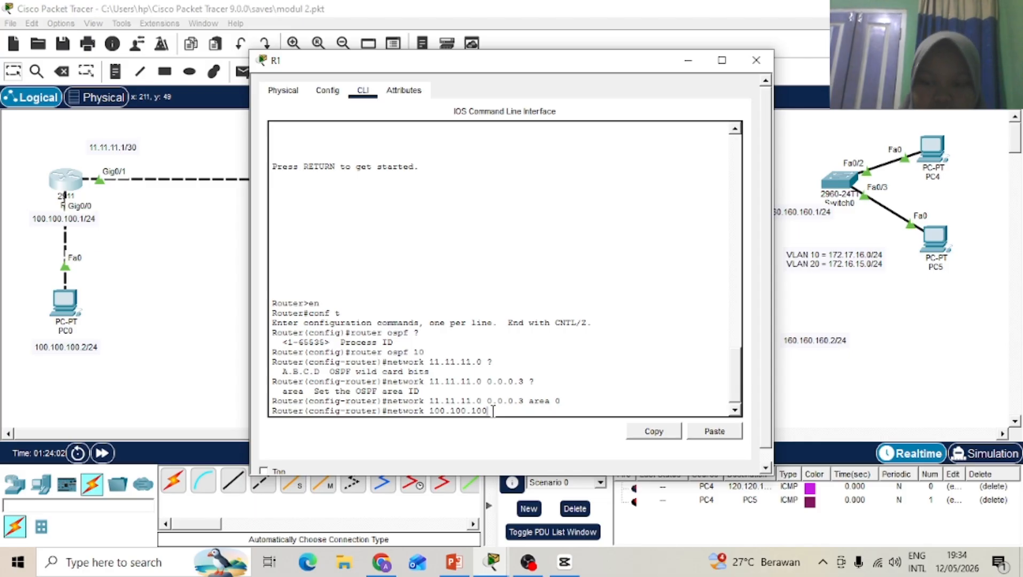
type(".0 0.0.0")
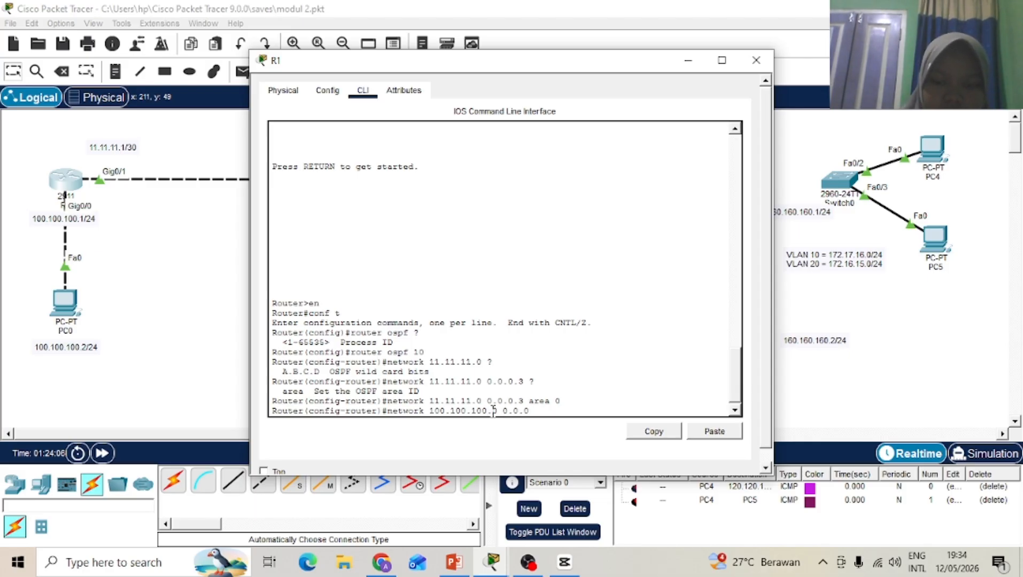
type(".255")
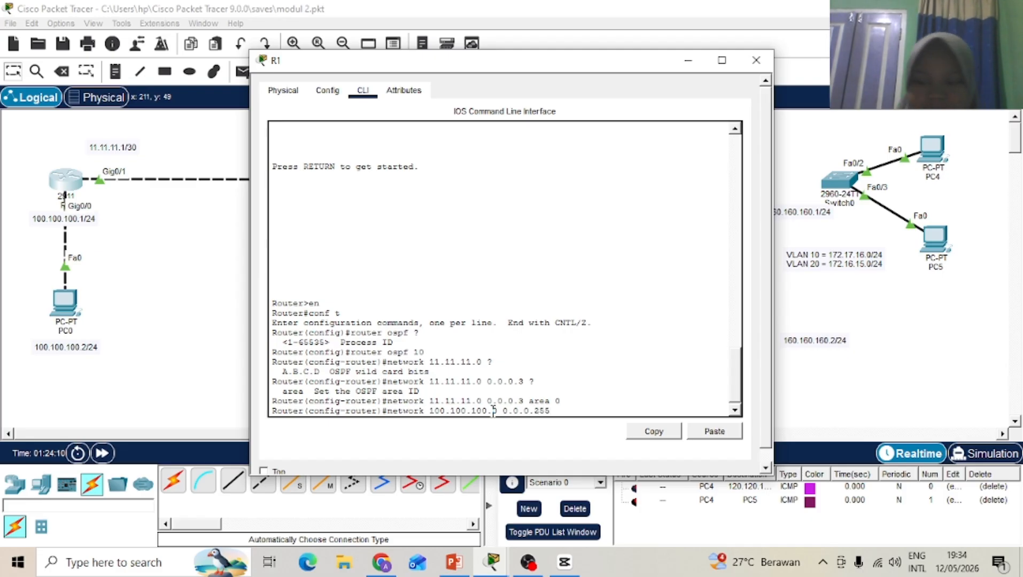
type(" ar")
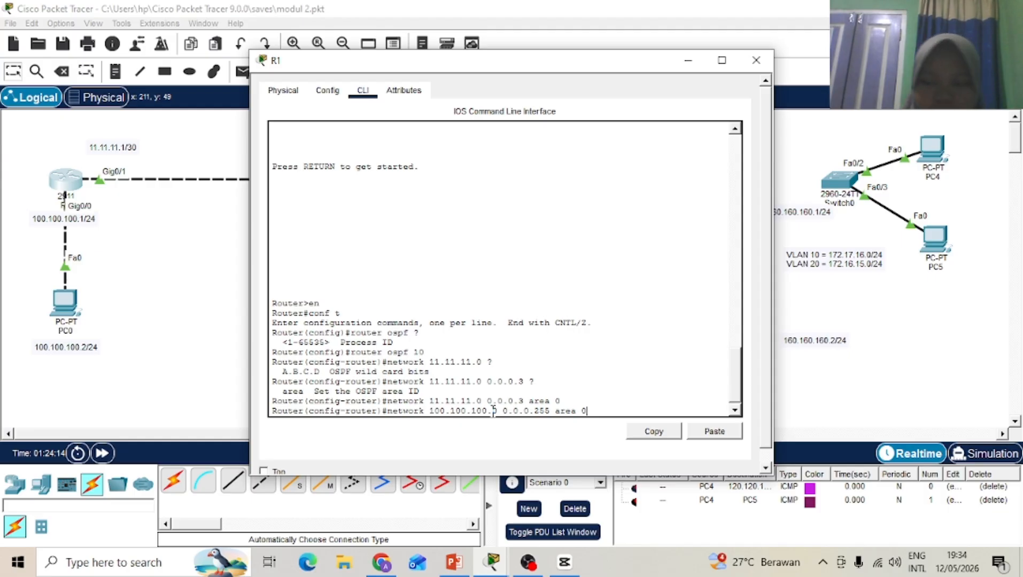
type("ea 0")
key("Return")
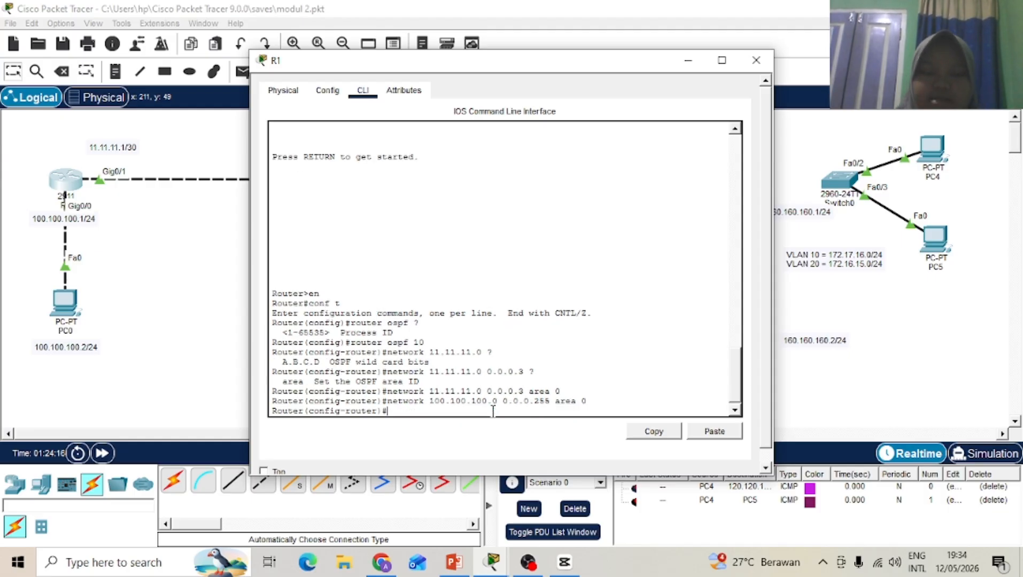
left_click(756, 61)
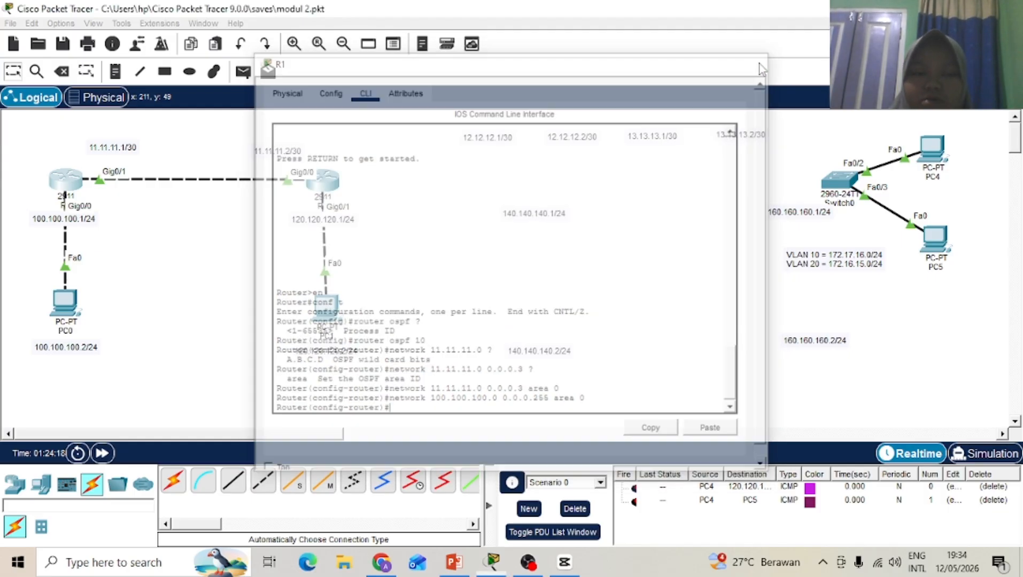
Step: Enter global configuration mode on R2 and request help on the process ID parameter of router ospf
left_click(332, 190)
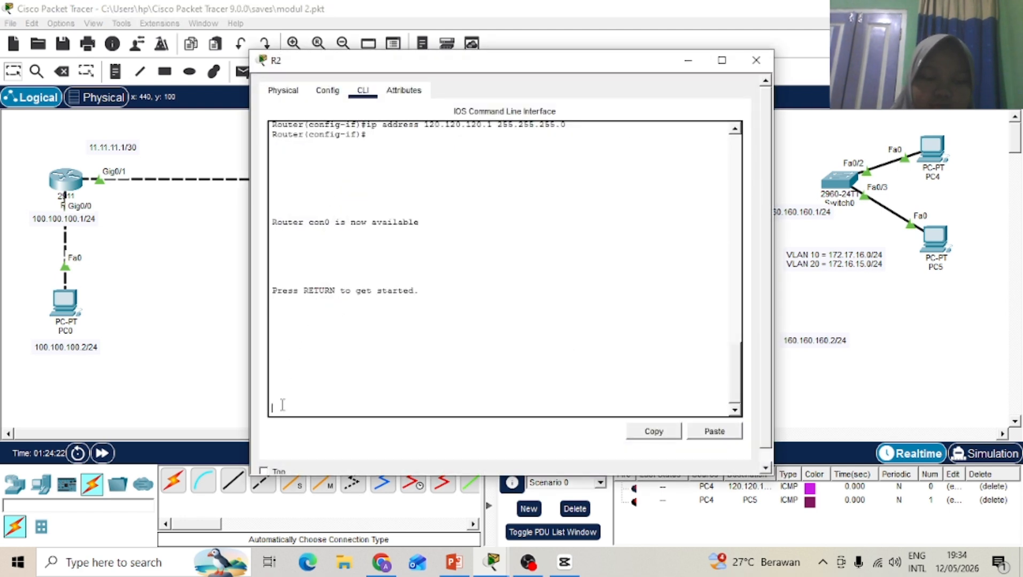
key("Return")
type("en")
key("Return")
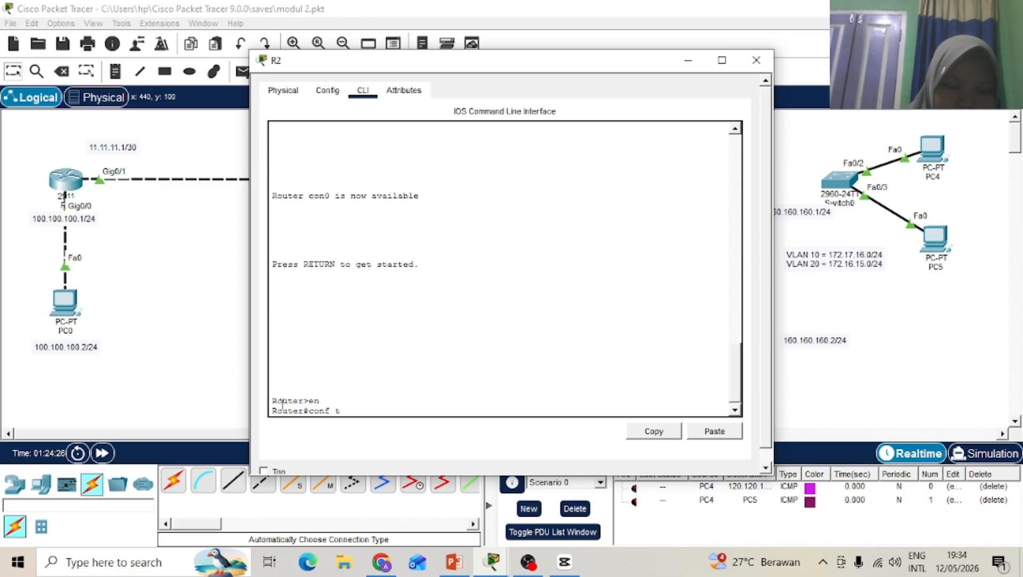
type("conf t")
key("Return")
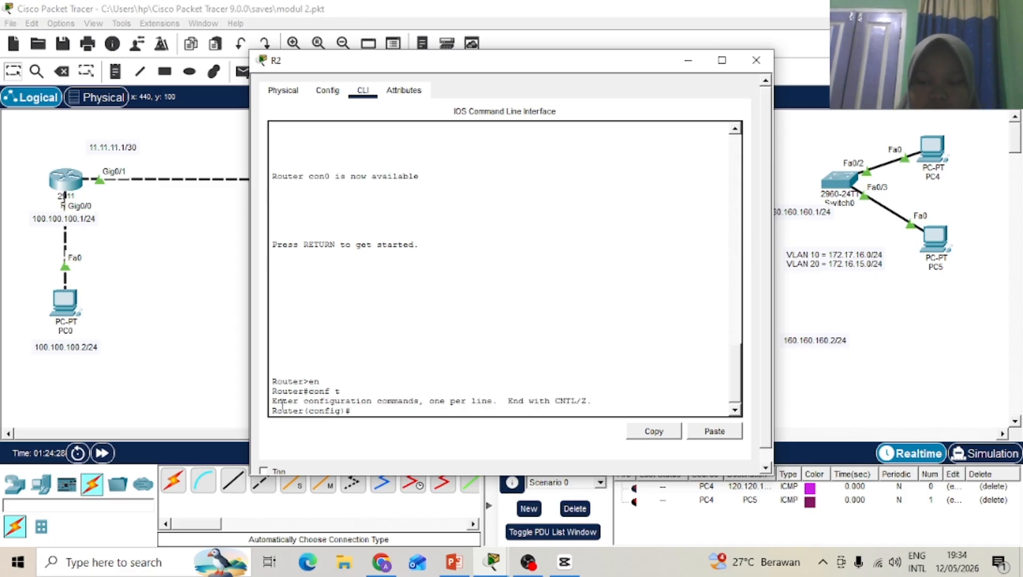
type("route")
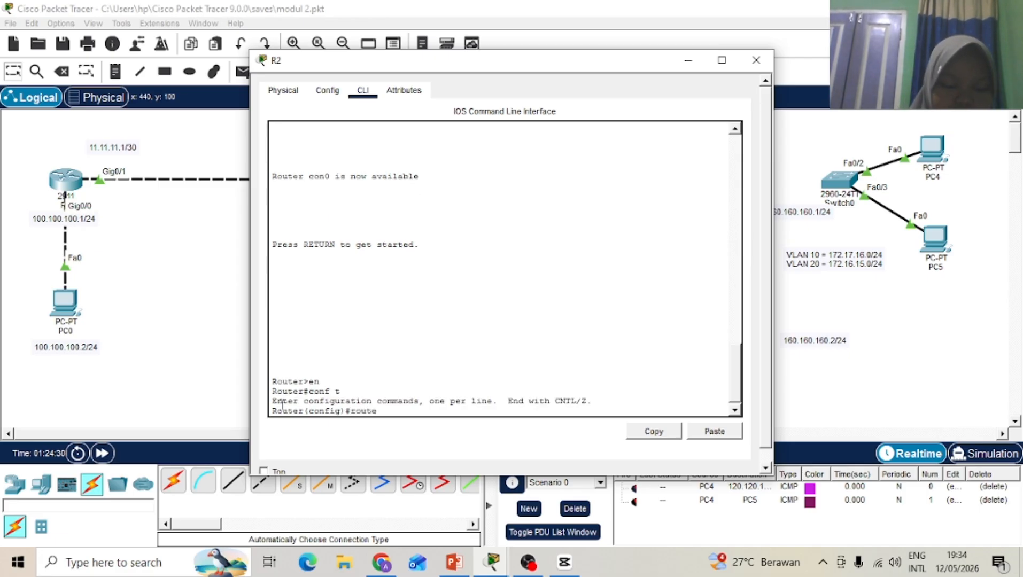
type("r ospf ?")
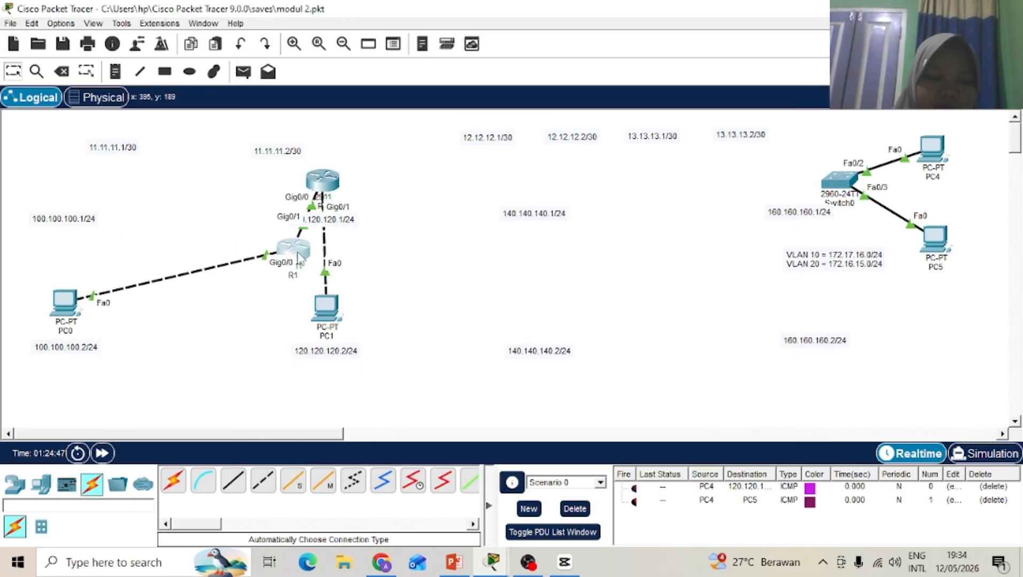
Step: Move R1 back to its place above PC0 and check the OSPF commands entered in its CLI
left_click_drag(288, 241, 68, 180)
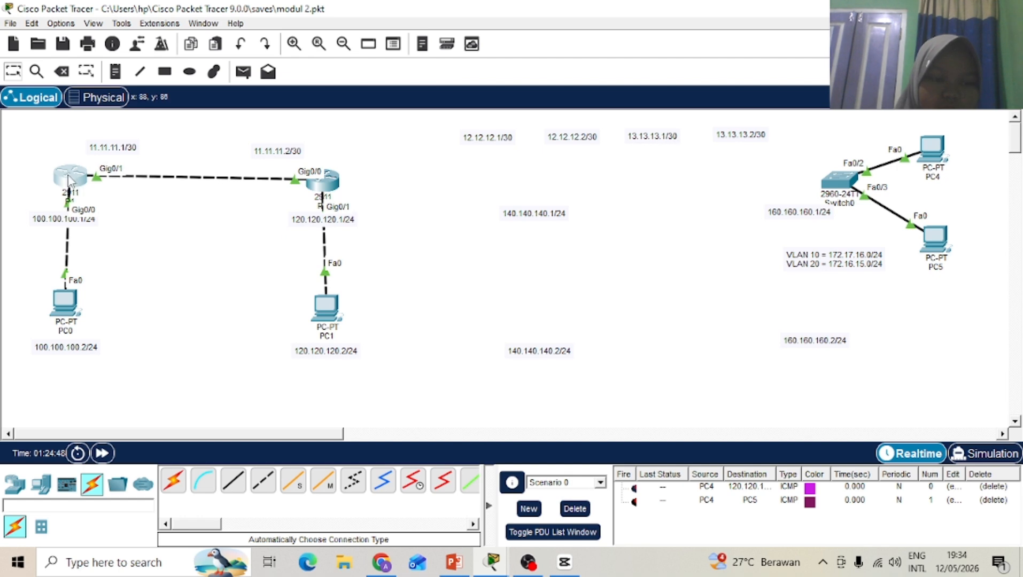
left_click(69, 180)
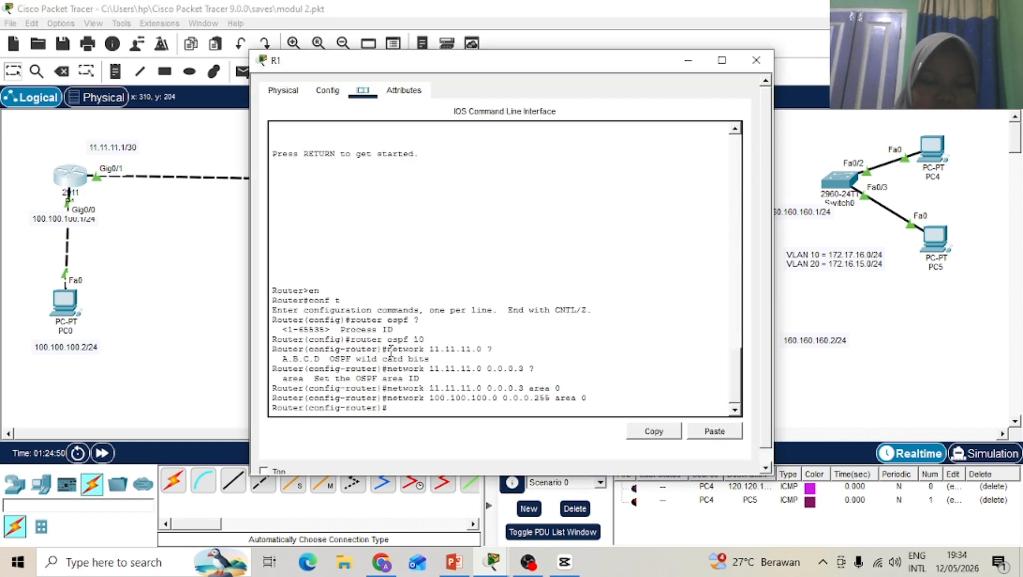
left_click(756, 60)
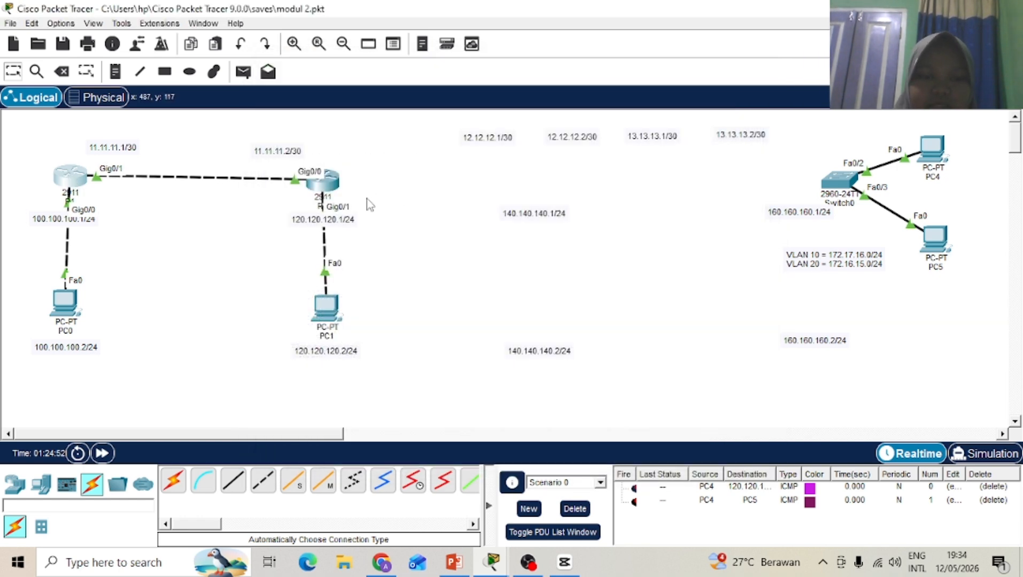
Step: Start OSPF routing process 100 on R2
left_click(324, 185)
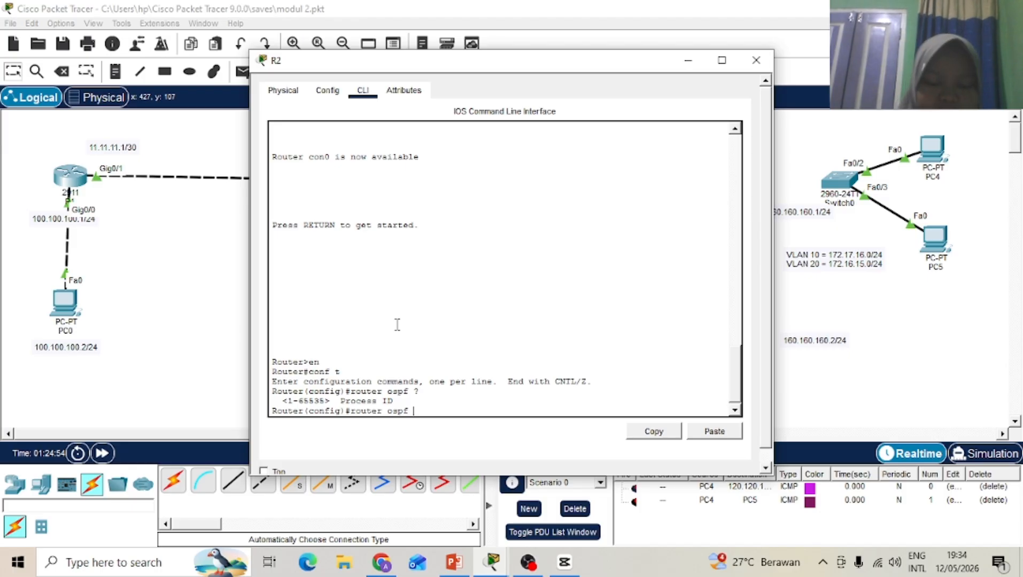
type("00")
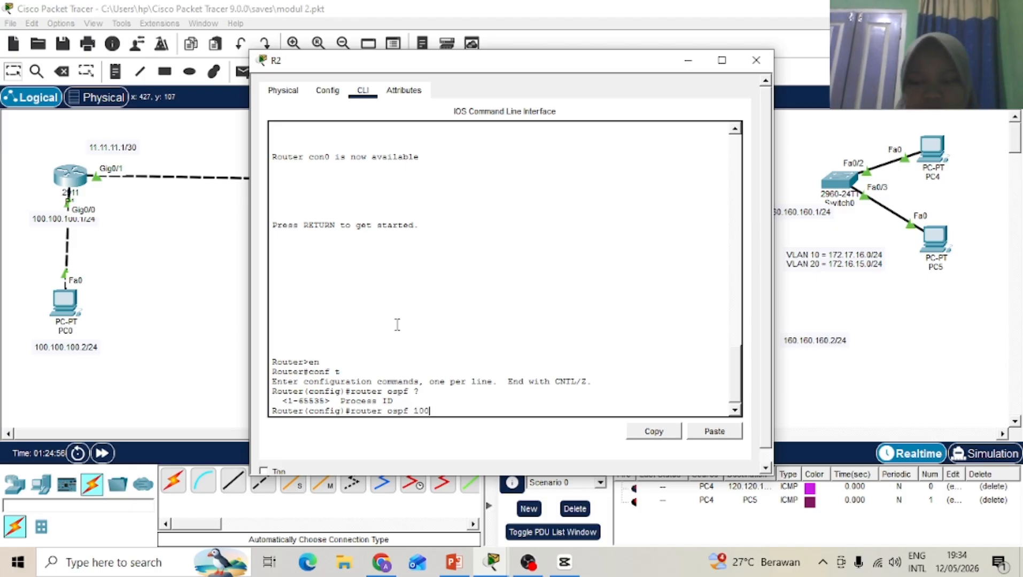
key("Return")
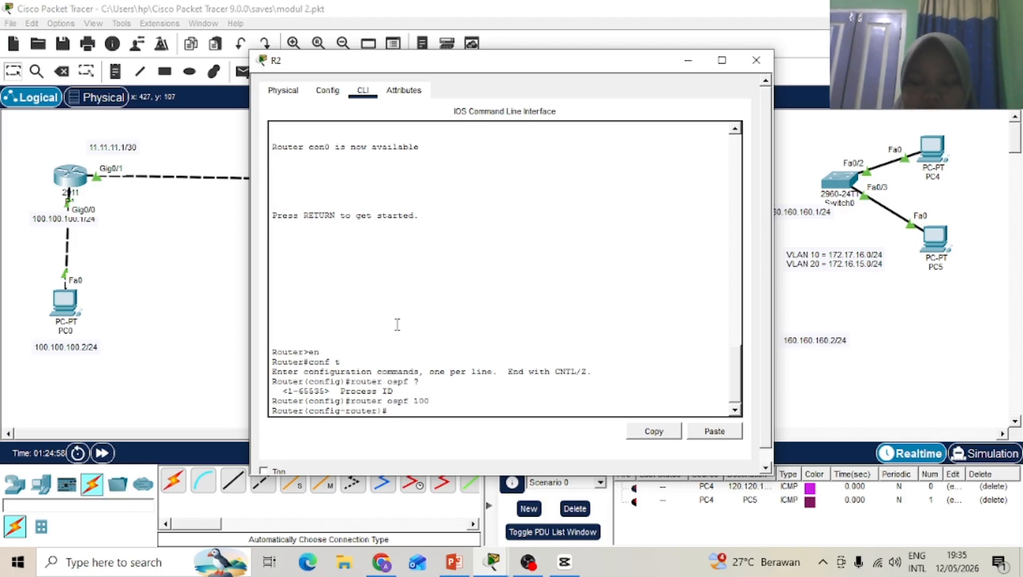
Step: Add network 11.11.11.0 with wildcard mask 0.0.0.3 in area 0 to R2's OSPF process
type("net")
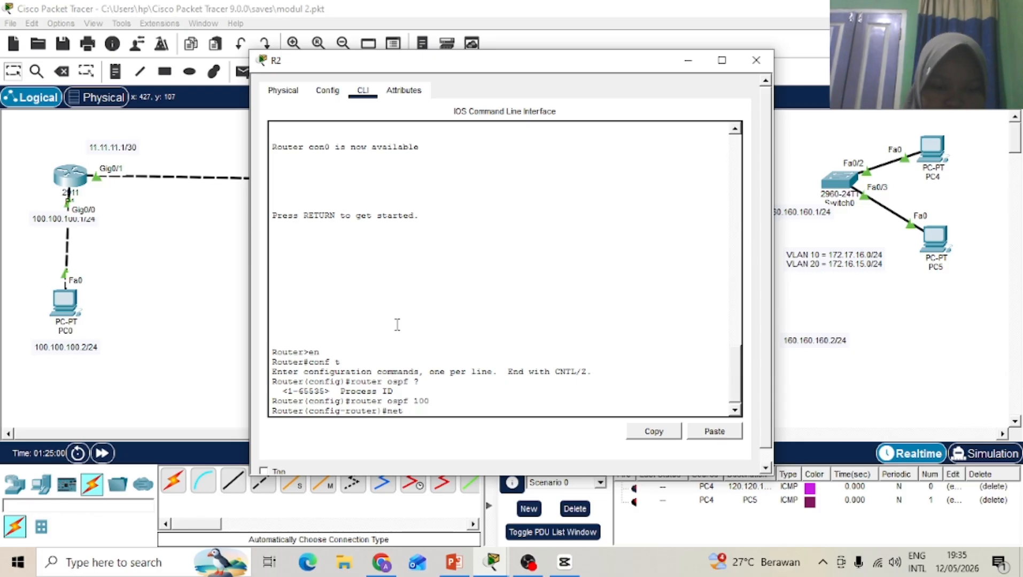
type("work 11.11.")
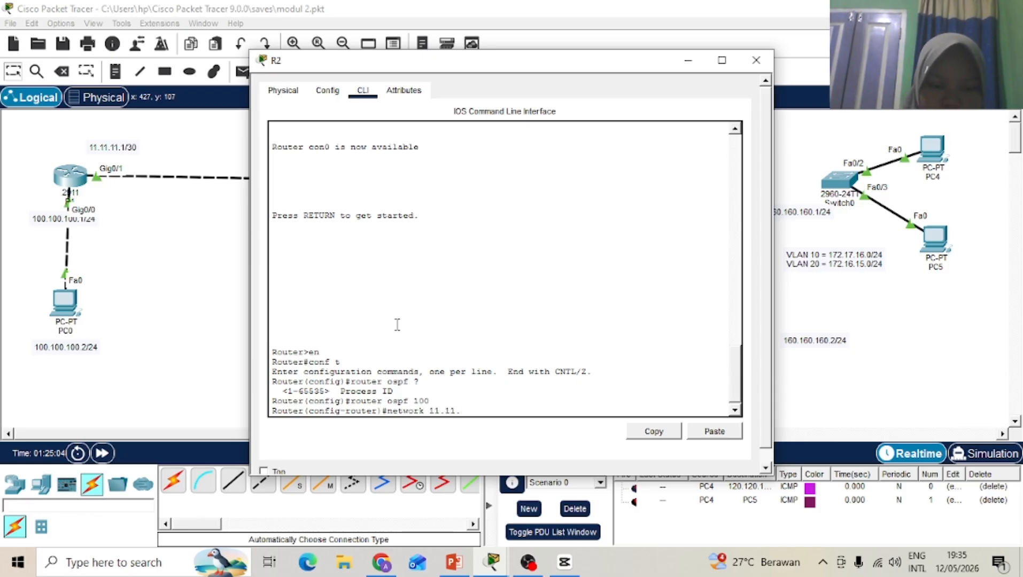
type("11.0")
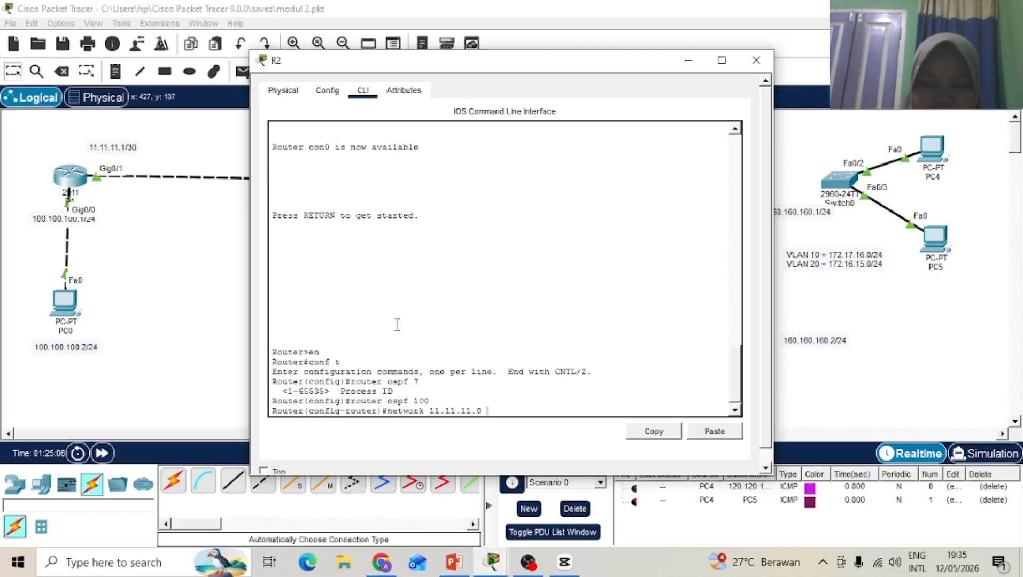
type(" 0.0.")
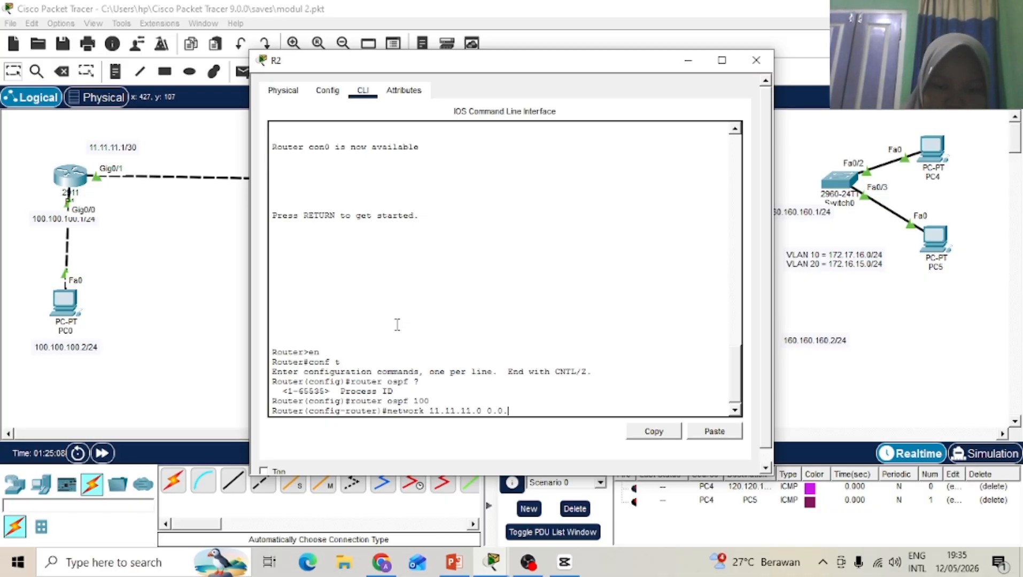
type("0.")
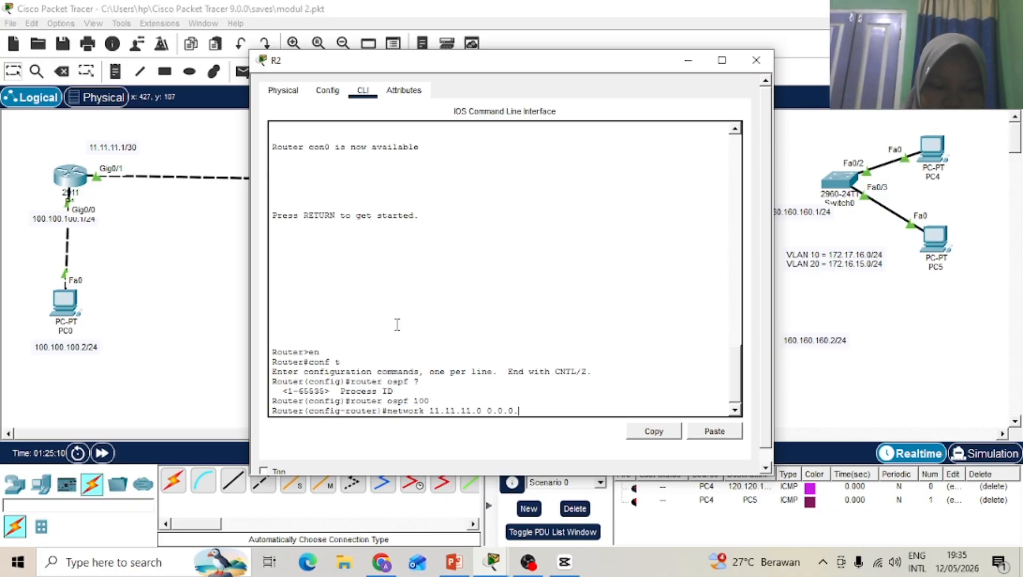
type("3 ar")
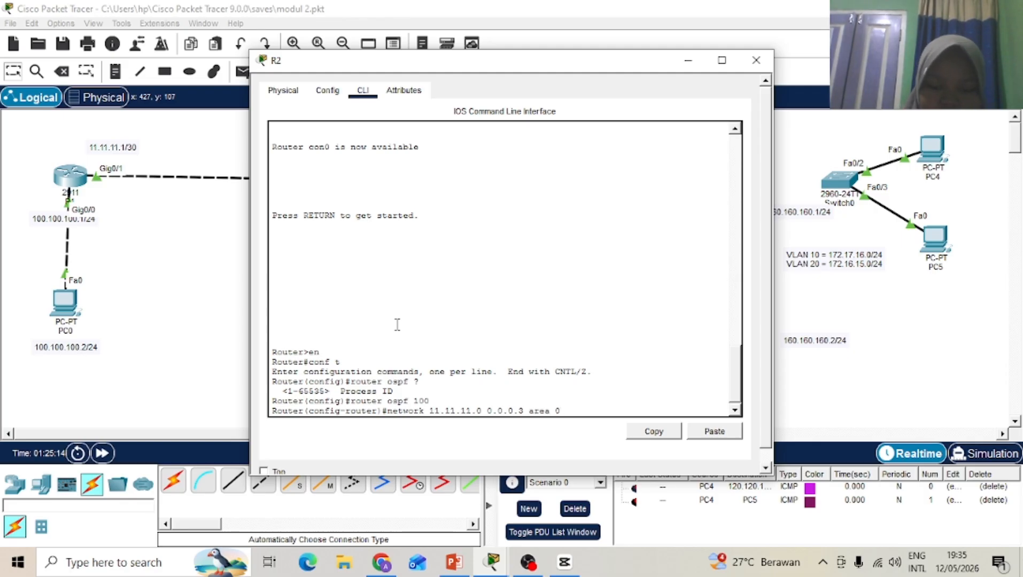
type("ea 0")
key("Return")
Step: Add network 120.120.120.0 with wildcard mask 0.0.0.255 in area 0 to R2's OSPF process
type("net")
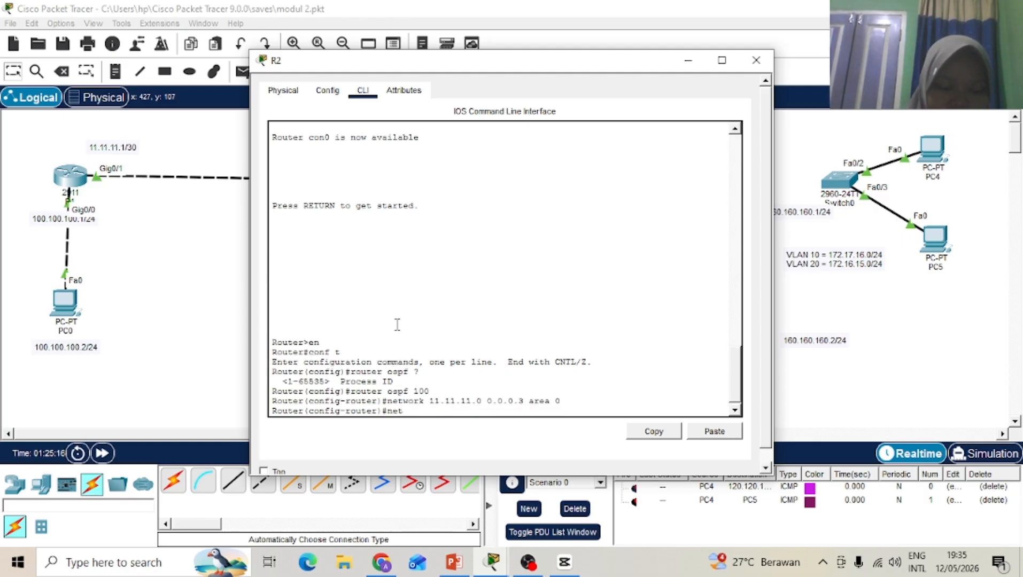
type("work ")
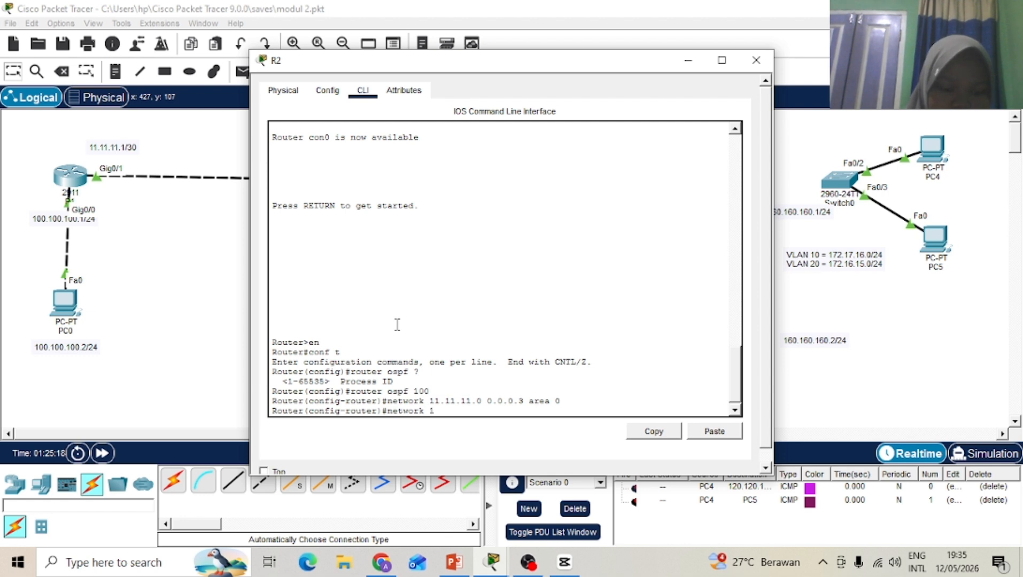
type("120.120.")
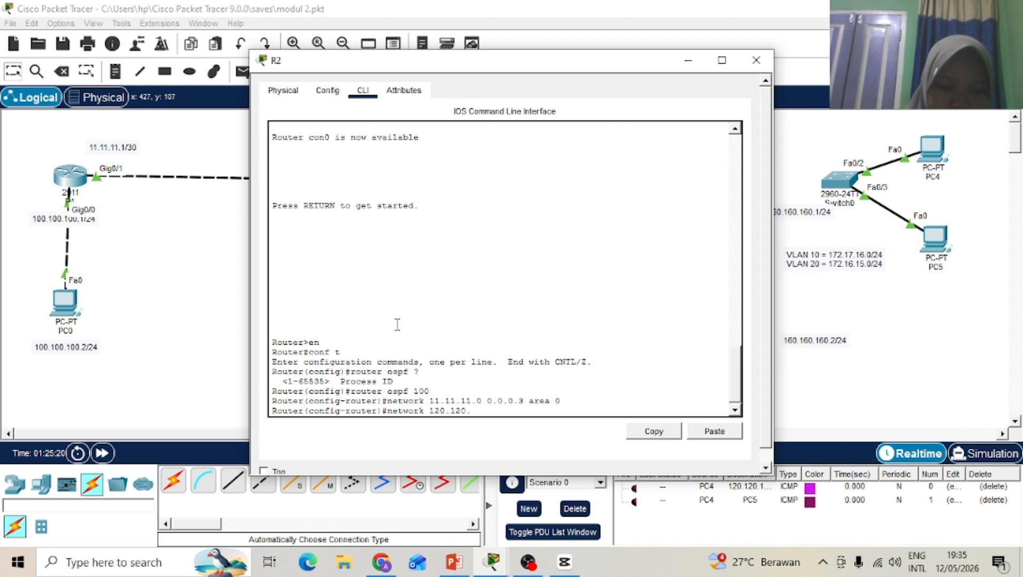
type("120.0 0.0.0.25")
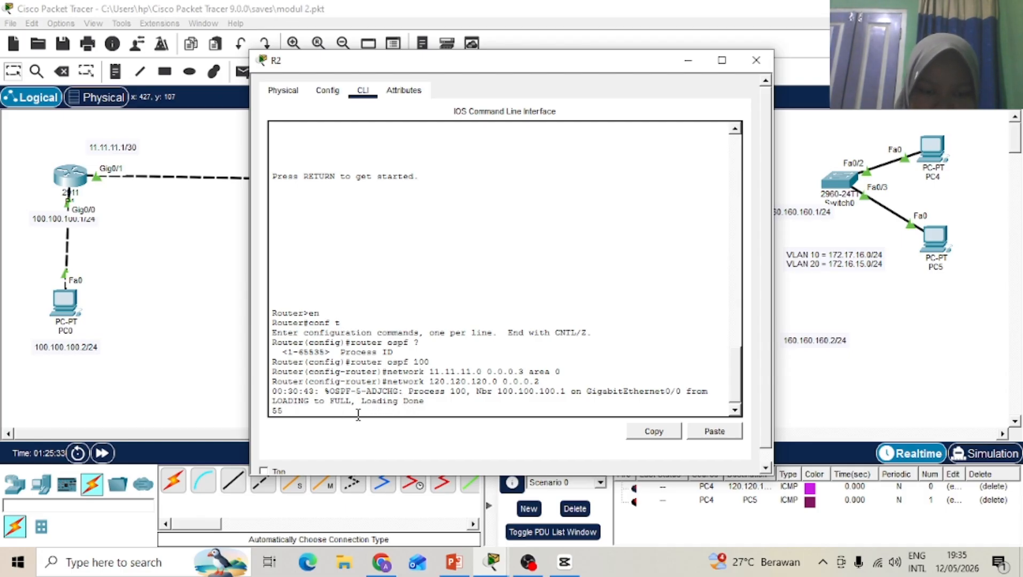
key("Return")
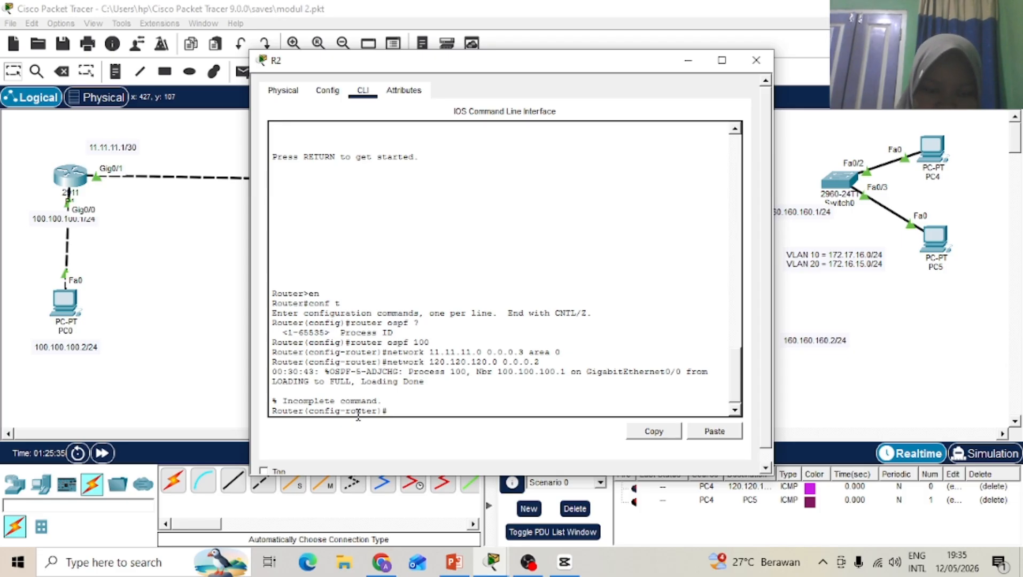
key("Up")
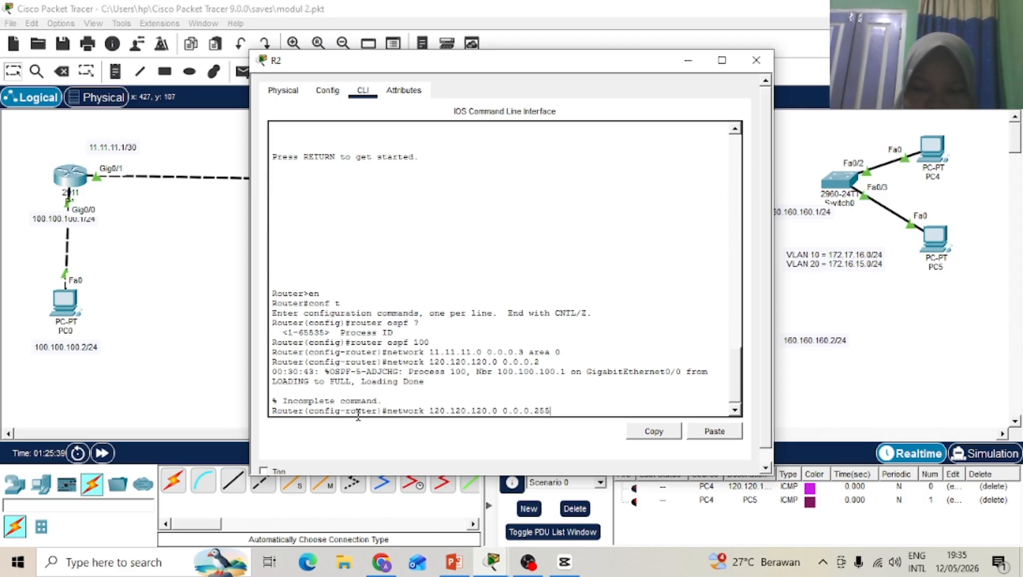
type("area 0")
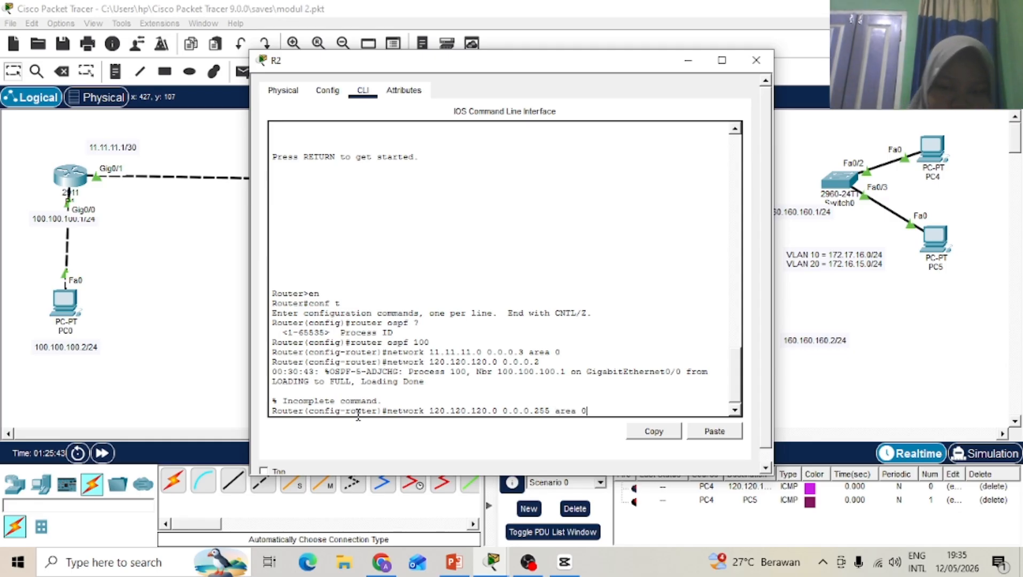
key("Return")
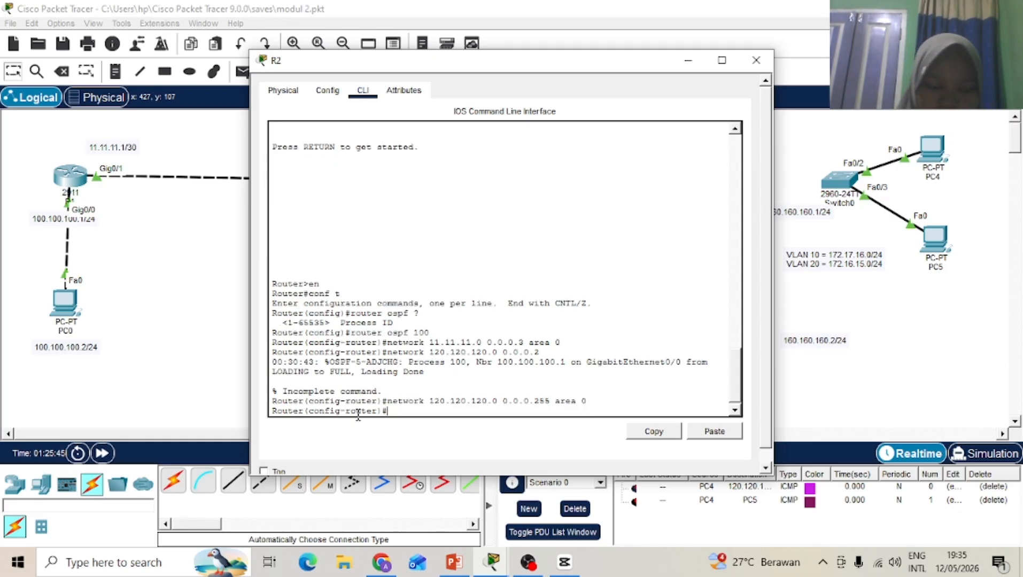
Step: Show R2's IP routing table, check its OSPF-learned route against the code legend, and close R2's window
type("do show ip route")
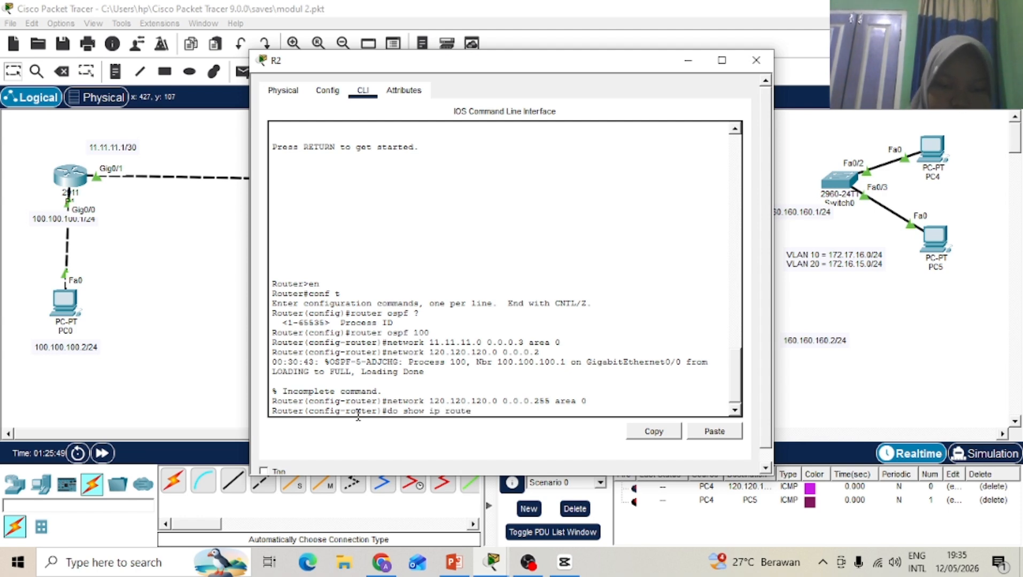
key("Return")
key("Return")
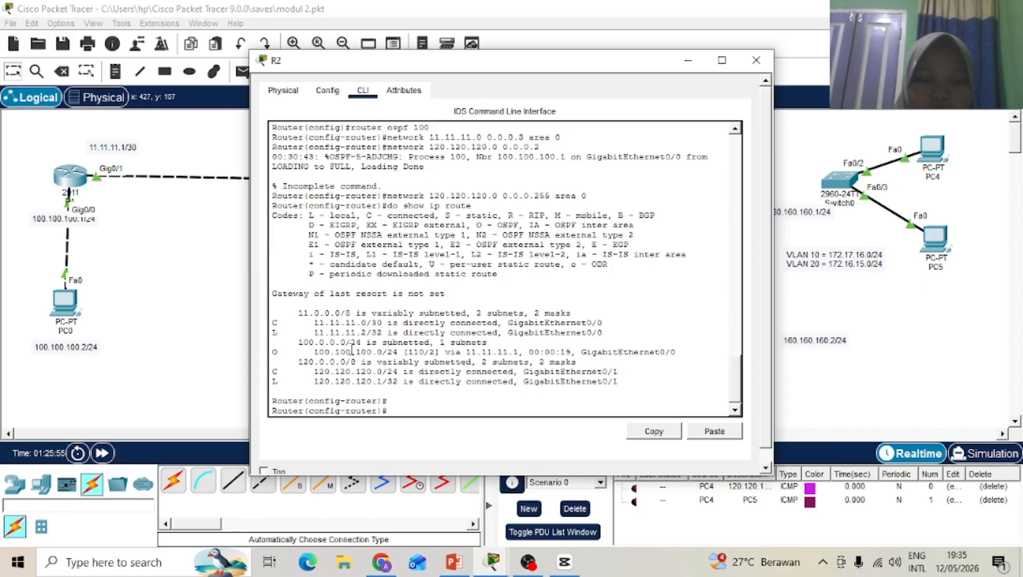
left_click_drag(271, 353, 392, 348)
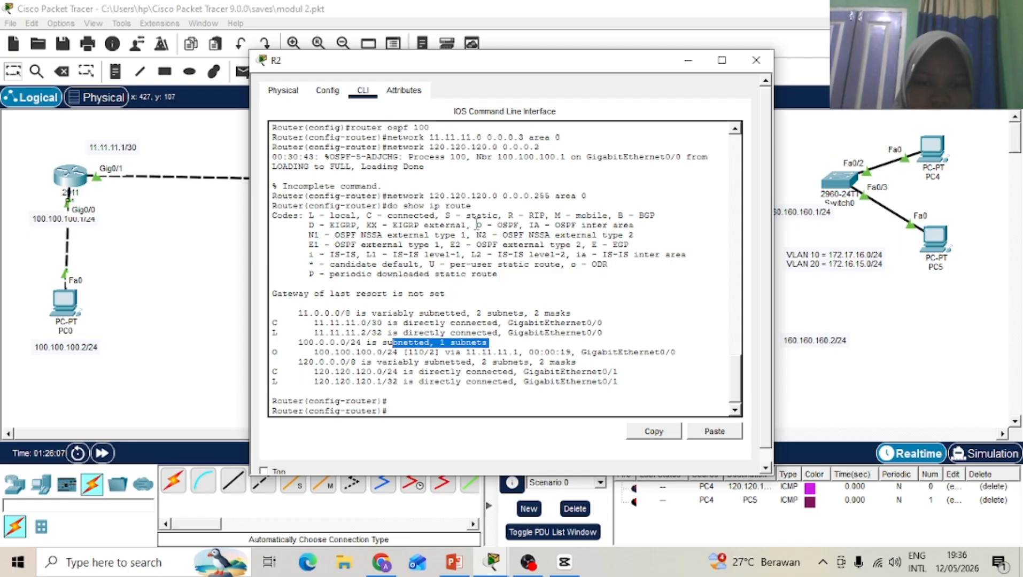
left_click_drag(476, 225, 552, 239)
left_click(576, 323)
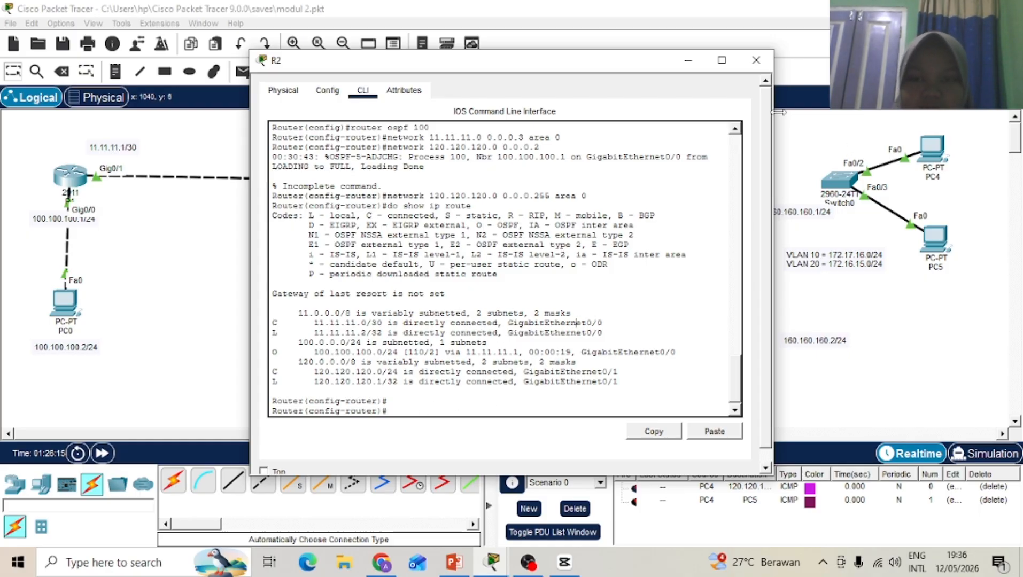
left_click(755, 60)
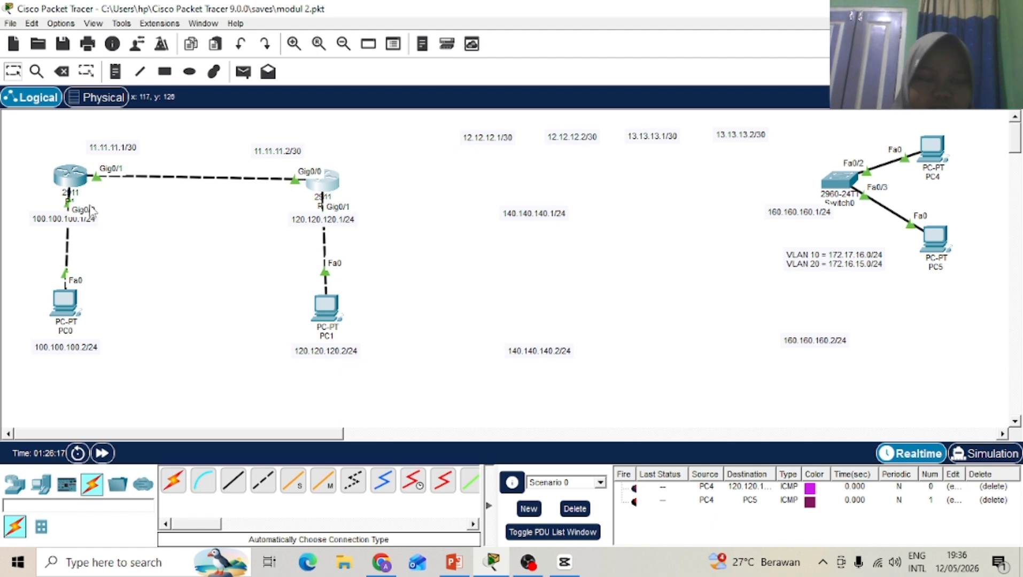
Step: Show the IP routing table on R1, check its OSPF-learned route, and close R1's window
left_click(80, 176)
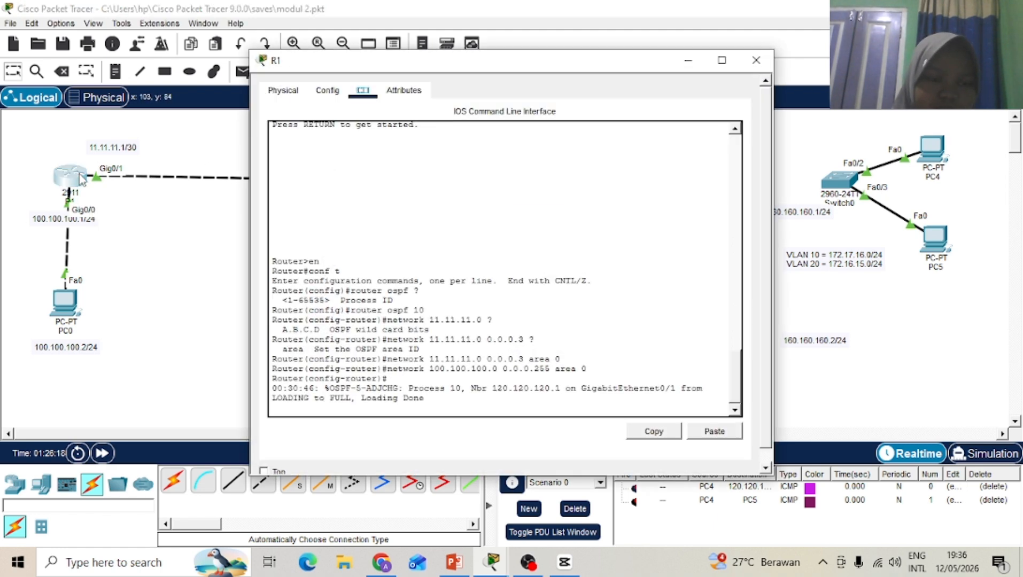
left_click(315, 406)
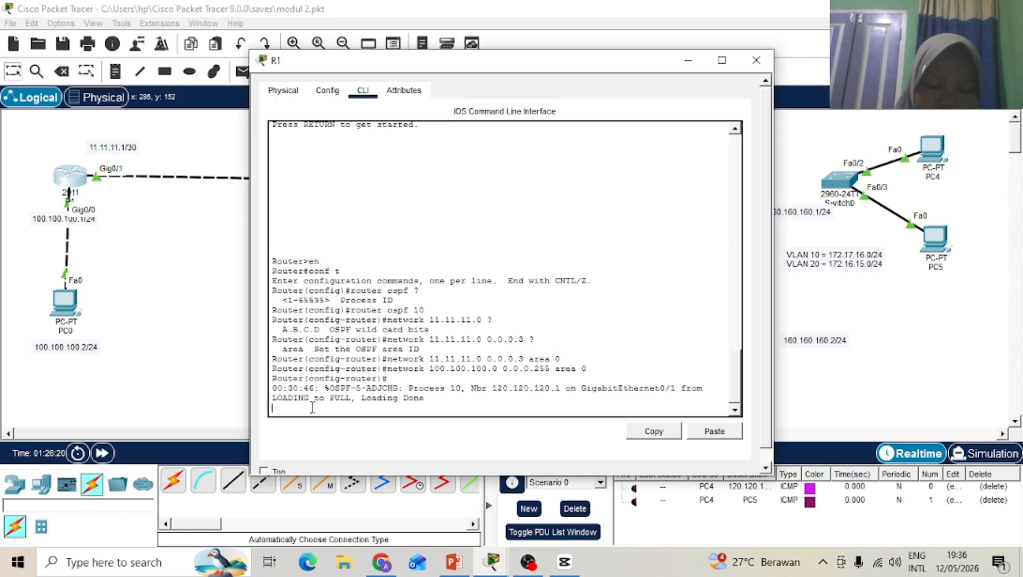
key("Return")
type("do sh")
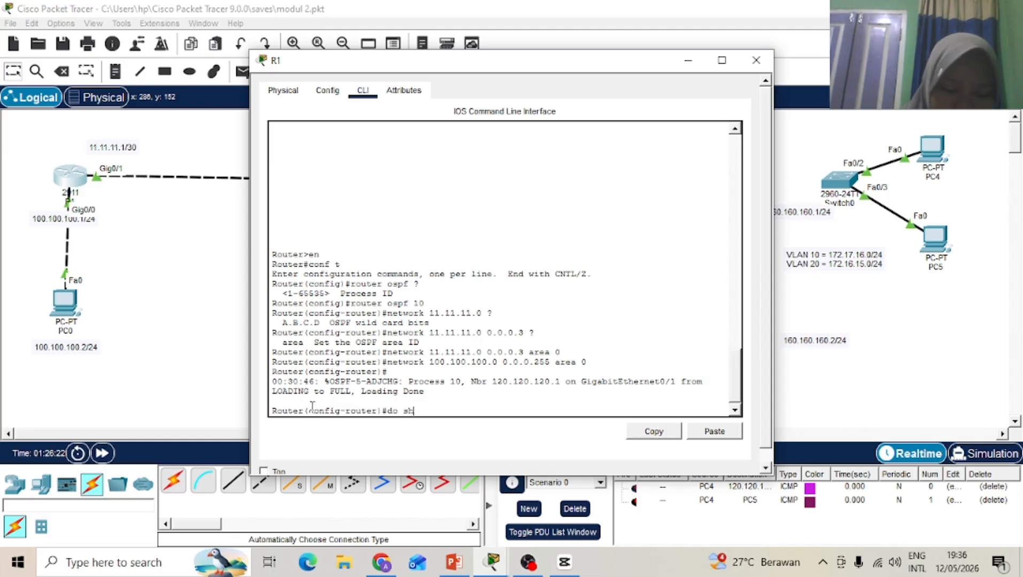
type("ow ip route")
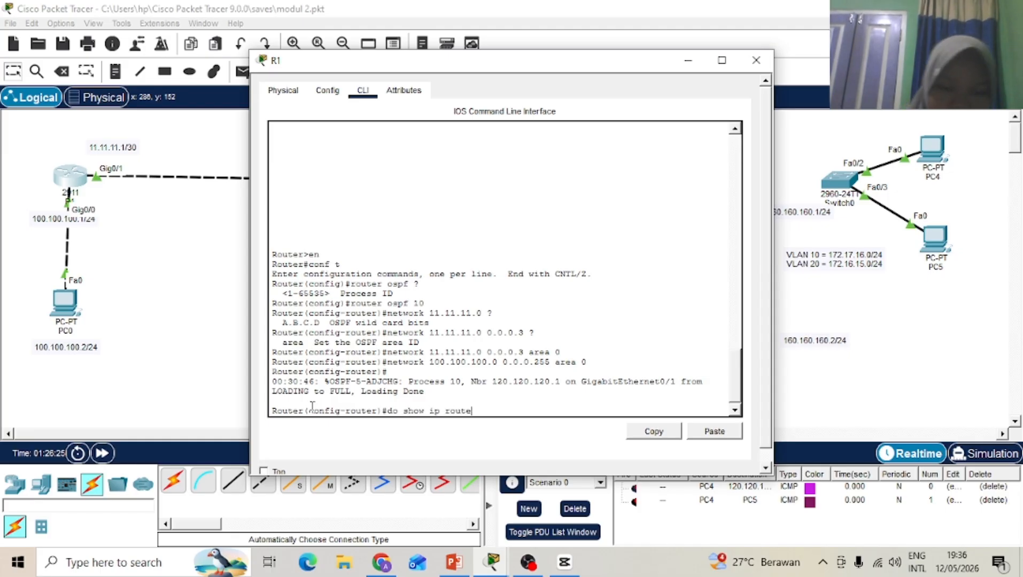
key("Return")
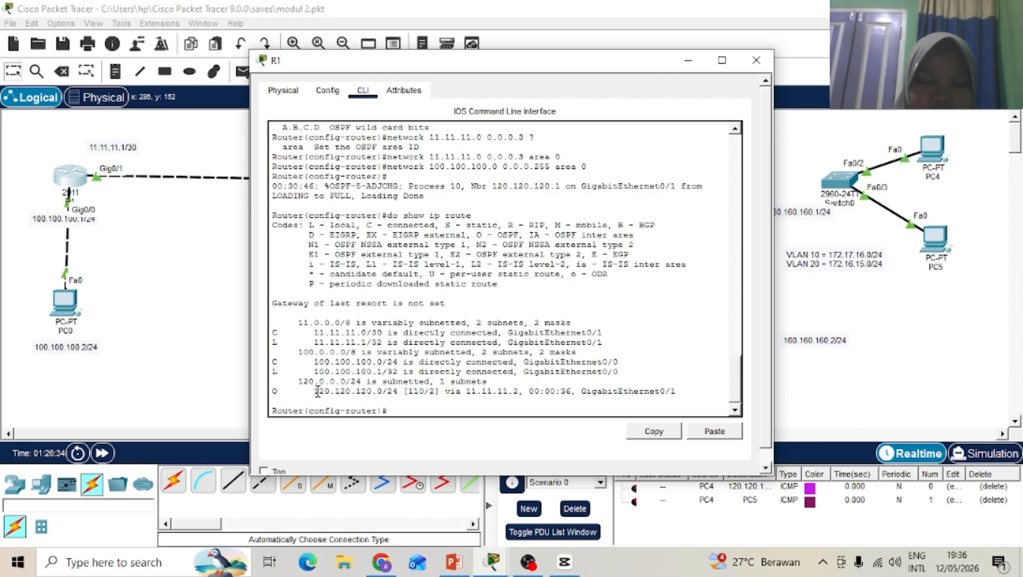
left_click_drag(317, 392, 370, 395)
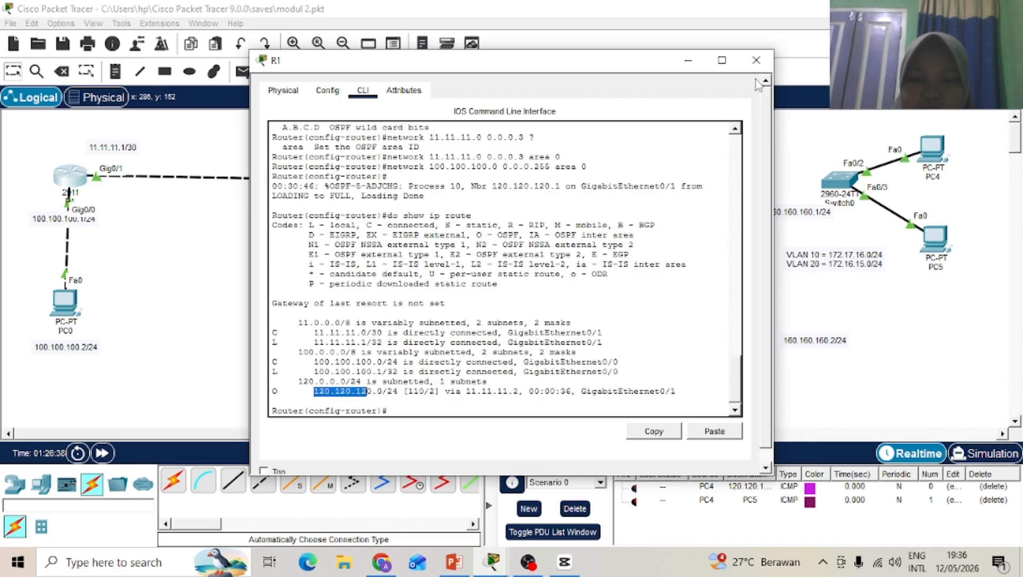
left_click(758, 60)
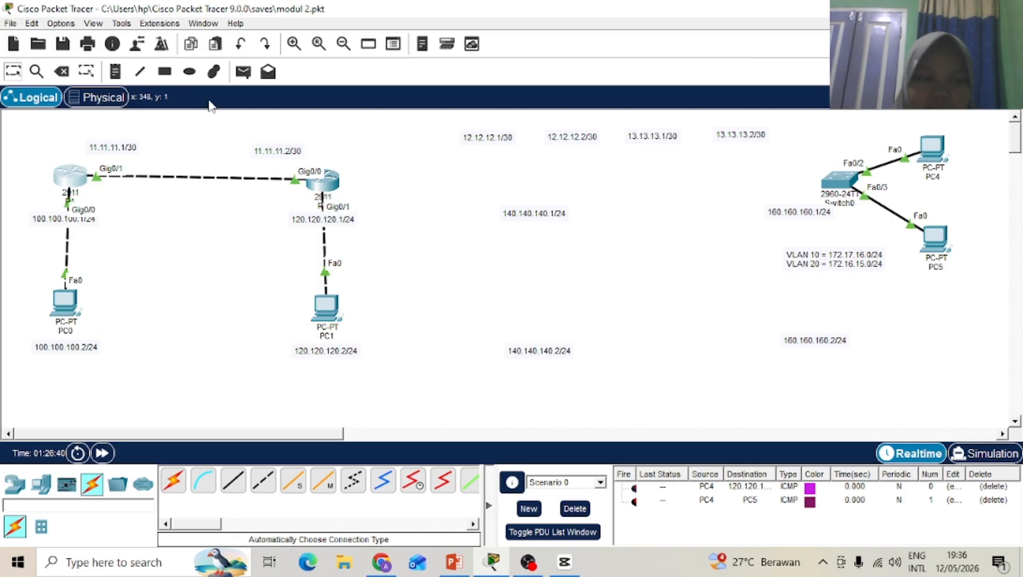
Step: Send a simple PDU from PC0 to PC1 to test connectivity
left_click(243, 71)
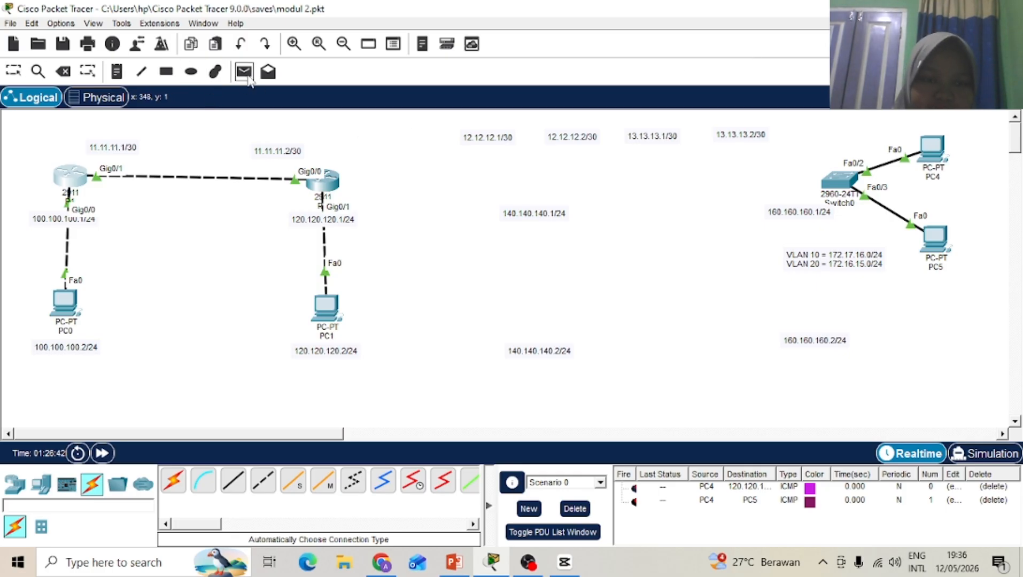
left_click(53, 299)
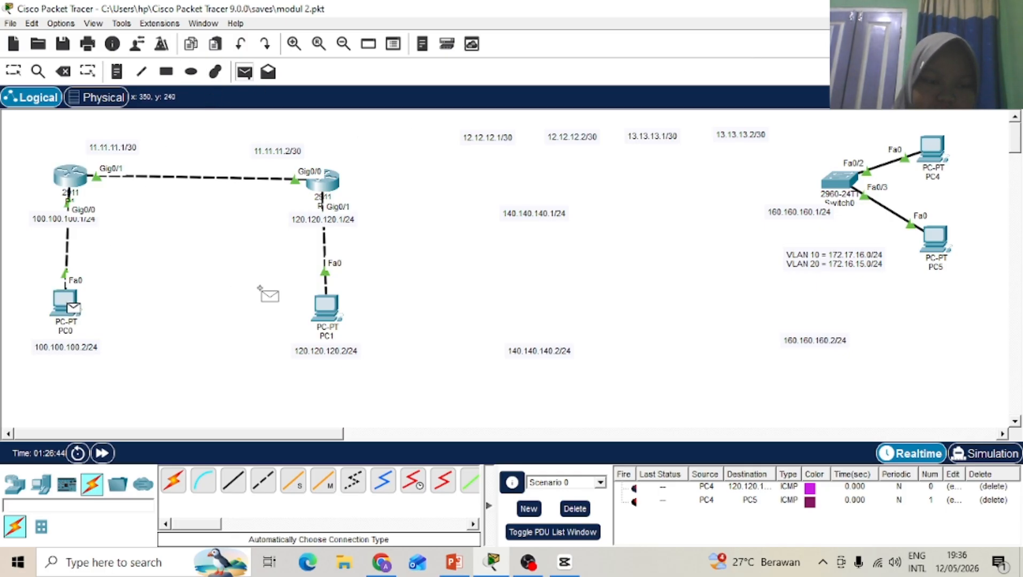
left_click(326, 308)
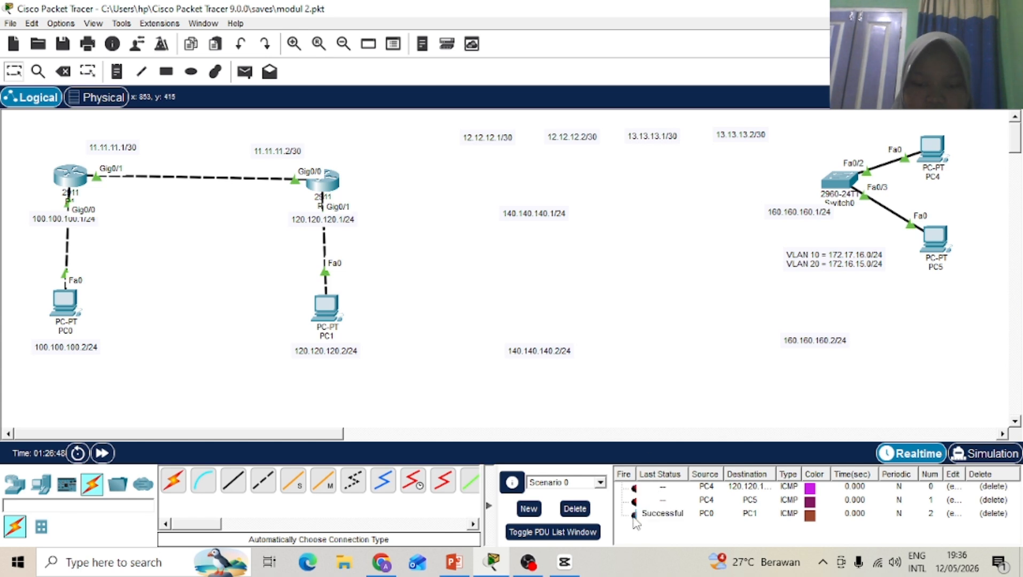
Step: Delete all PDUs of Scenario 0 and send a new simple PDU from PC0 to PC1
left_click(562, 506)
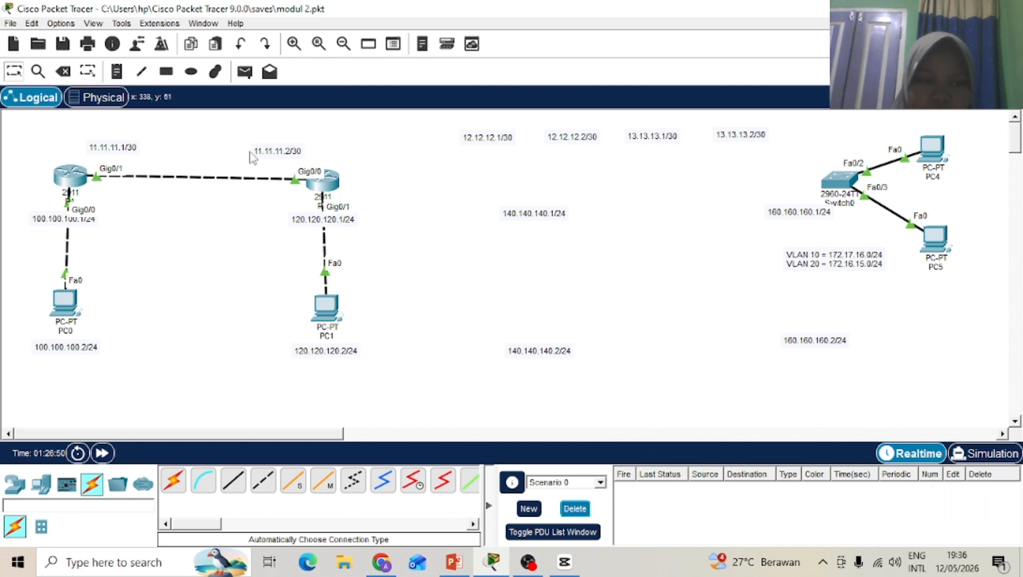
left_click(245, 71)
left_click(63, 302)
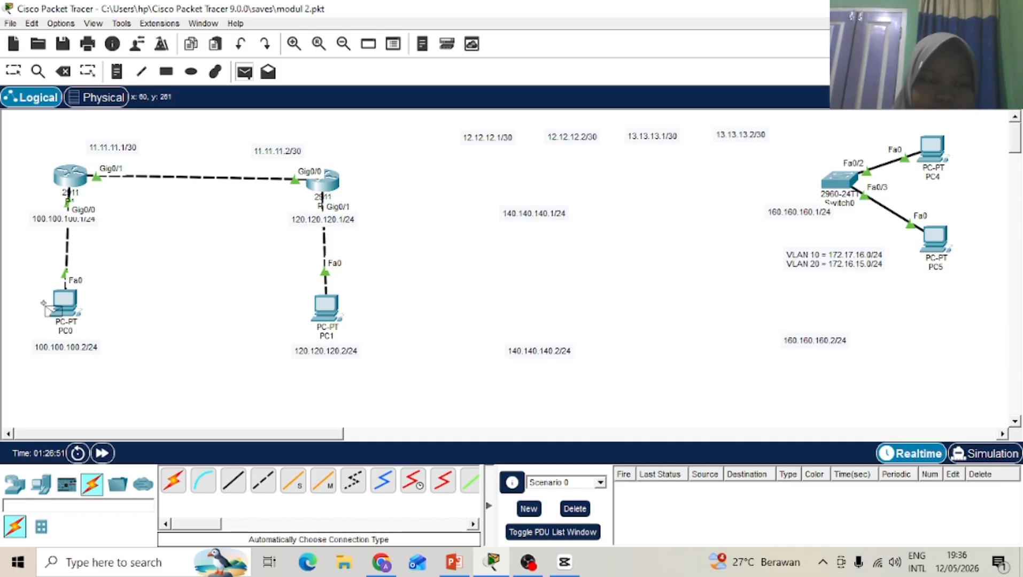
left_click(326, 305)
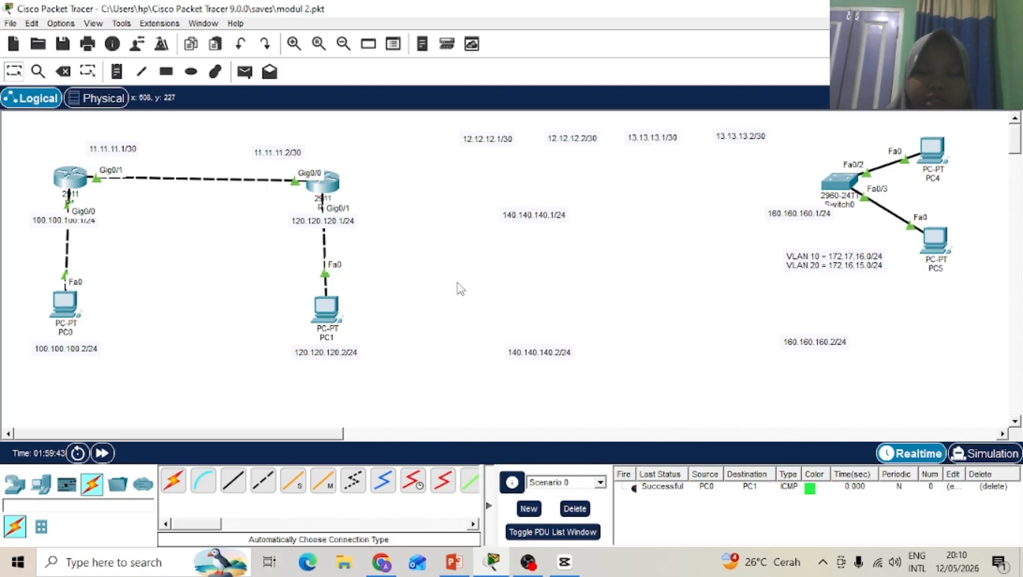
Step: Add a 2911 router below the 12.12.12.1/30 label and a PC beside the 140.140.140.2/24 label
left_click(15, 484)
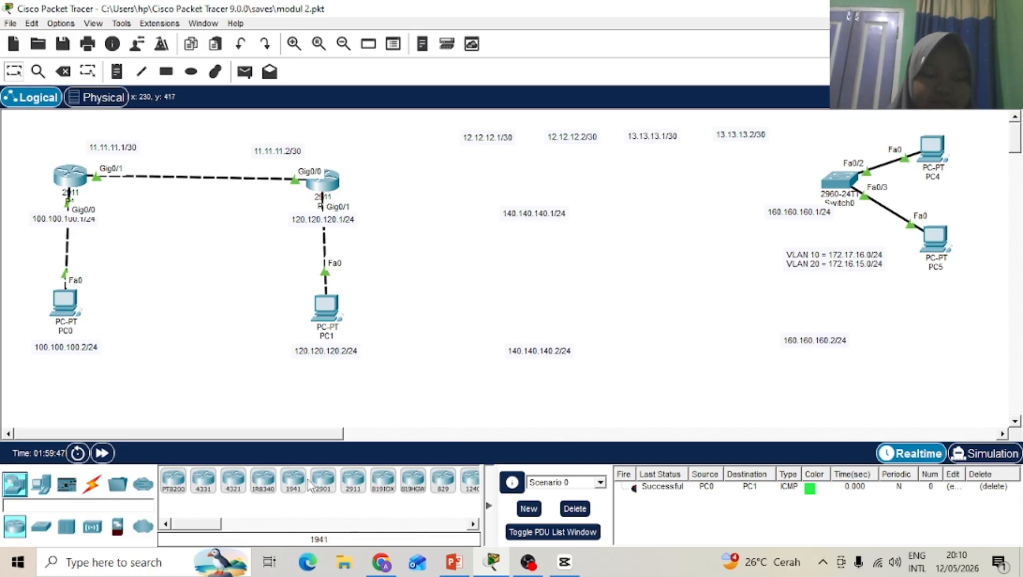
left_click(353, 481)
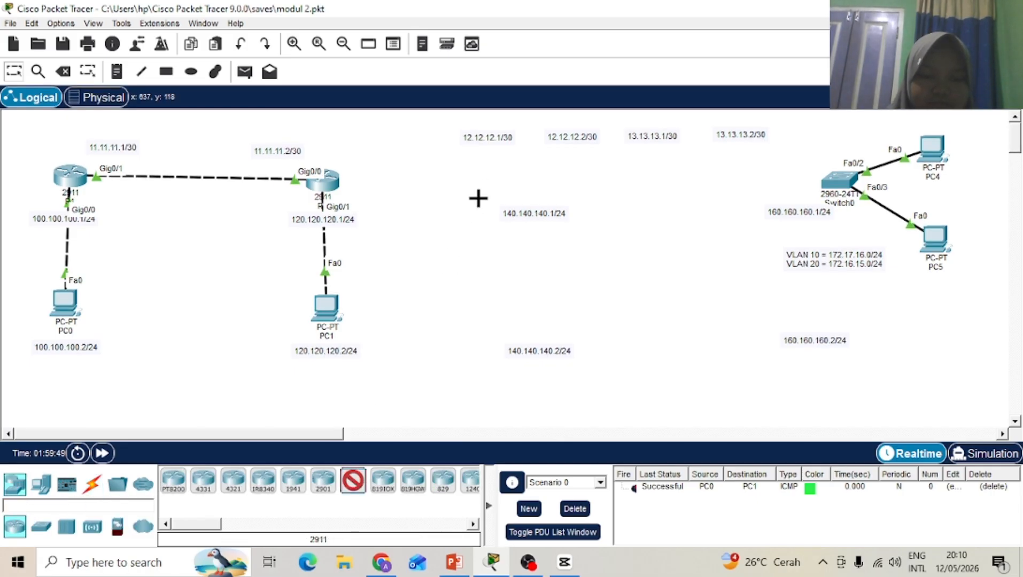
left_click(490, 184)
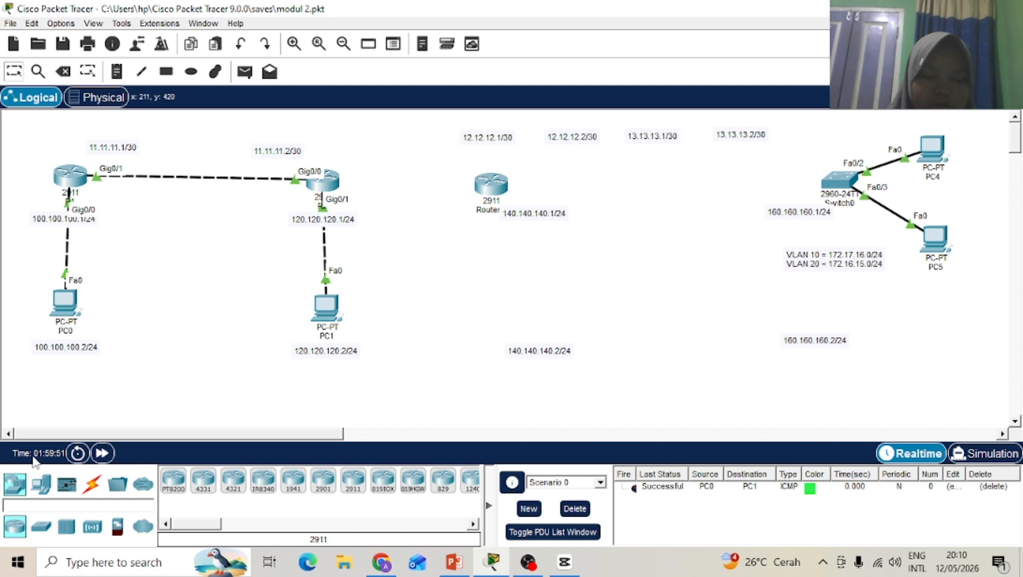
left_click(41, 483)
left_click(173, 480)
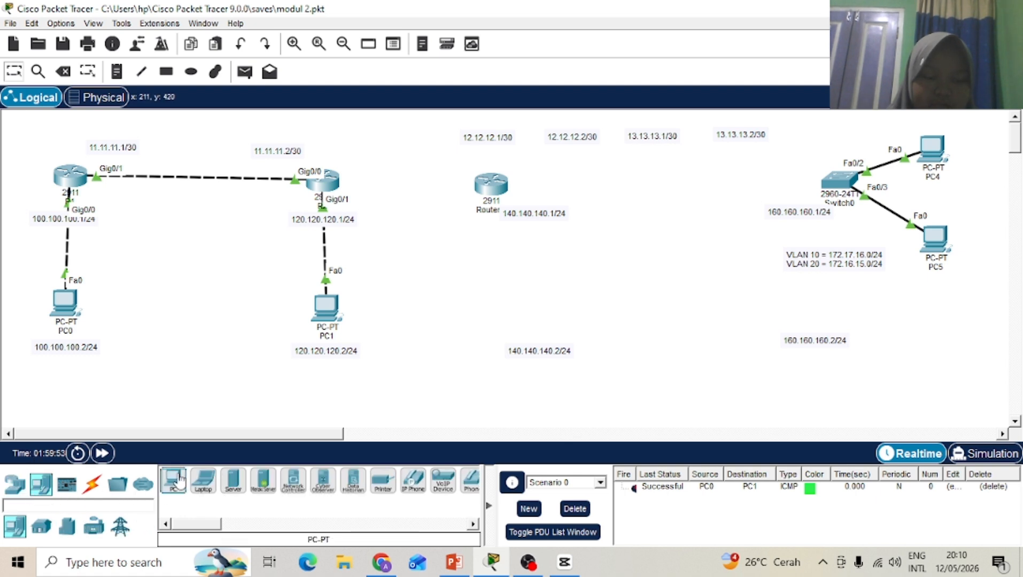
left_click(499, 316)
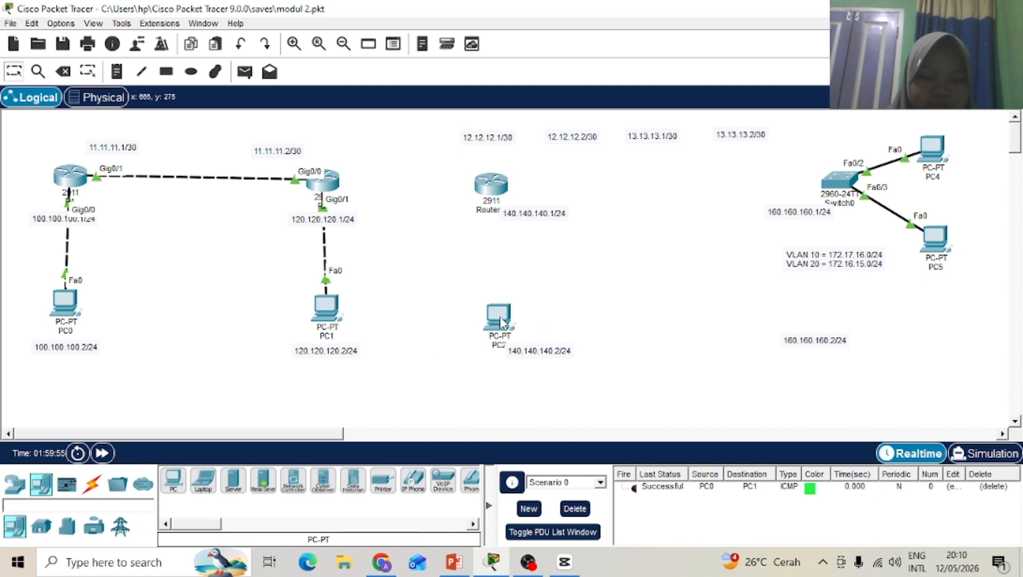
Step: Move R2 and PC1 farther left, and shift the new router and PC2 slightly left, clear of their address labels
left_click_drag(317, 188, 274, 186)
left_click_drag(327, 306, 281, 317)
left_click_drag(491, 187, 481, 180)
left_click_drag(496, 324, 484, 329)
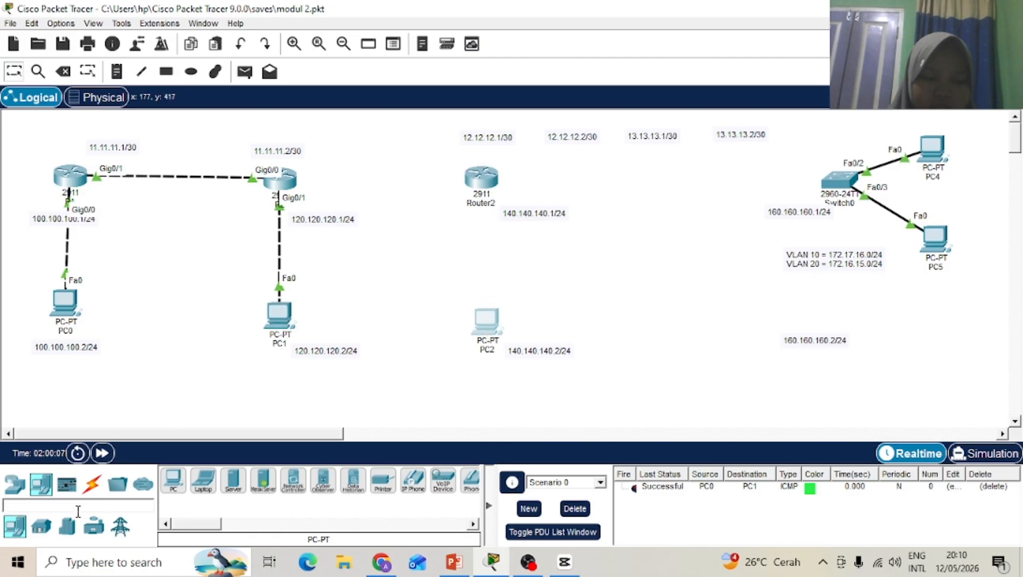
Step: Connect R2 to the new 2911 router with an automatically chosen cable
left_click(92, 484)
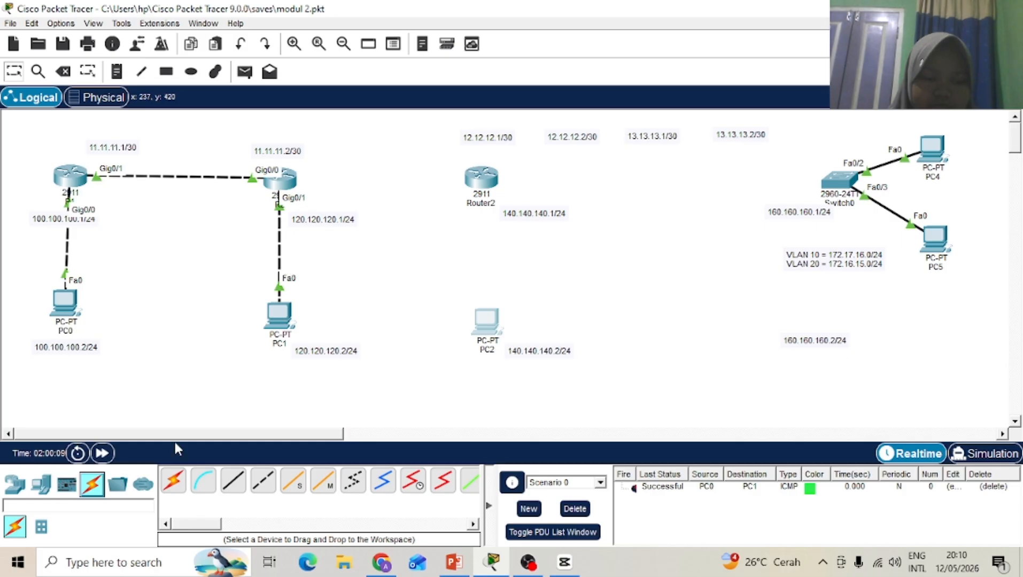
left_click(175, 480)
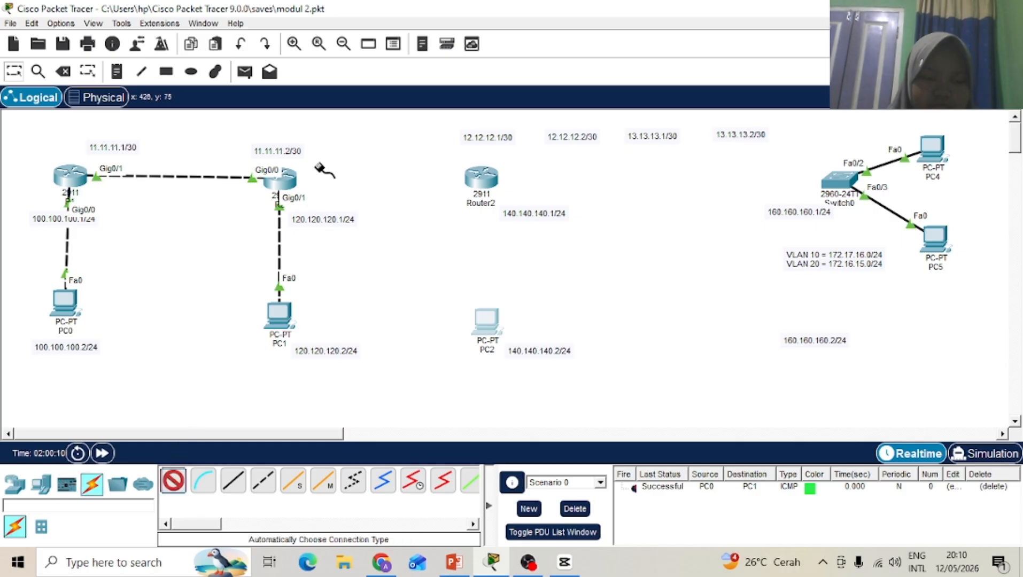
left_click(281, 184)
left_click(481, 177)
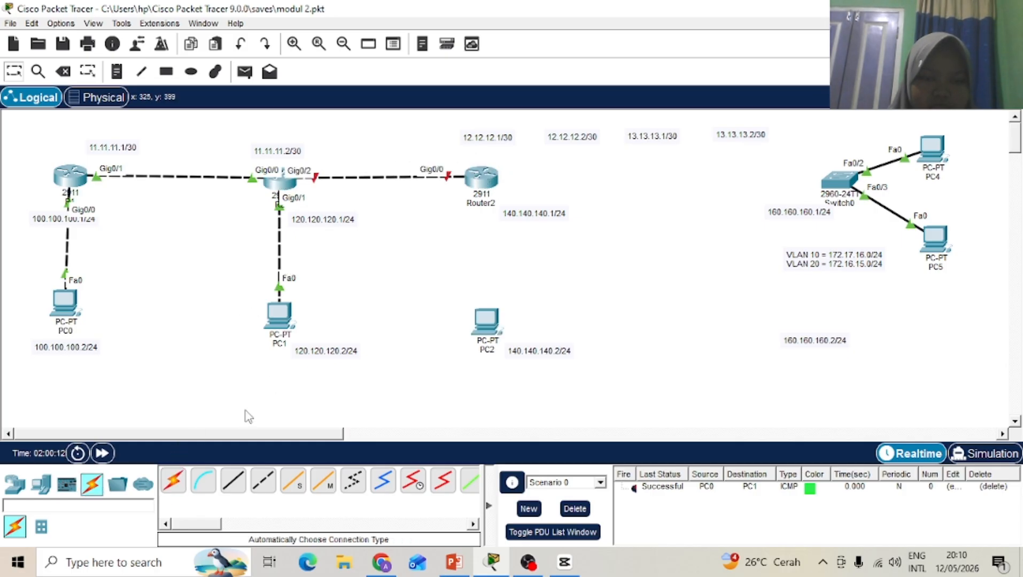
Step: Connect Router2 to PC2 with an automatically chosen cable and align PC2 directly below the router
left_click(173, 480)
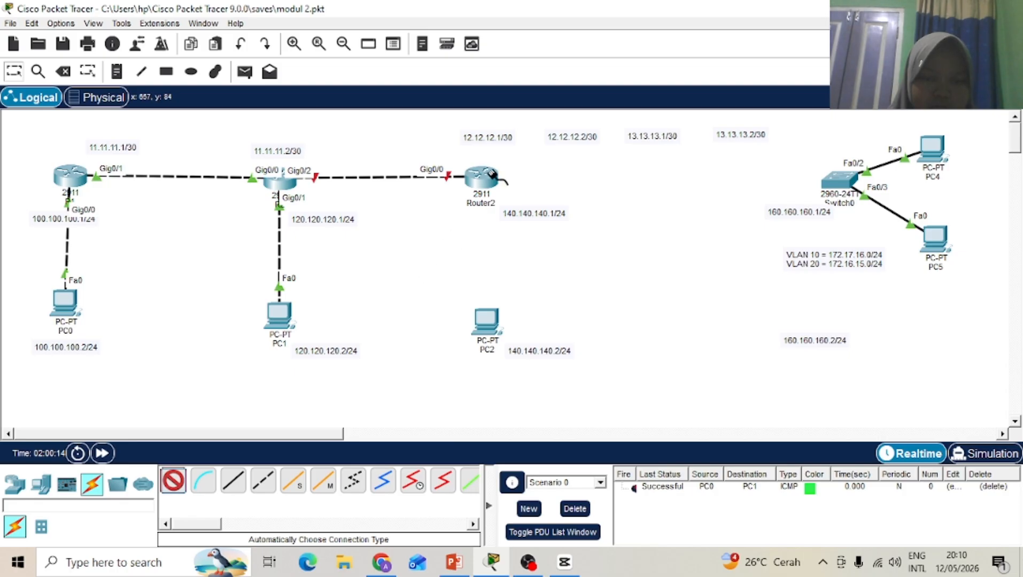
left_click(483, 181)
left_click(483, 322)
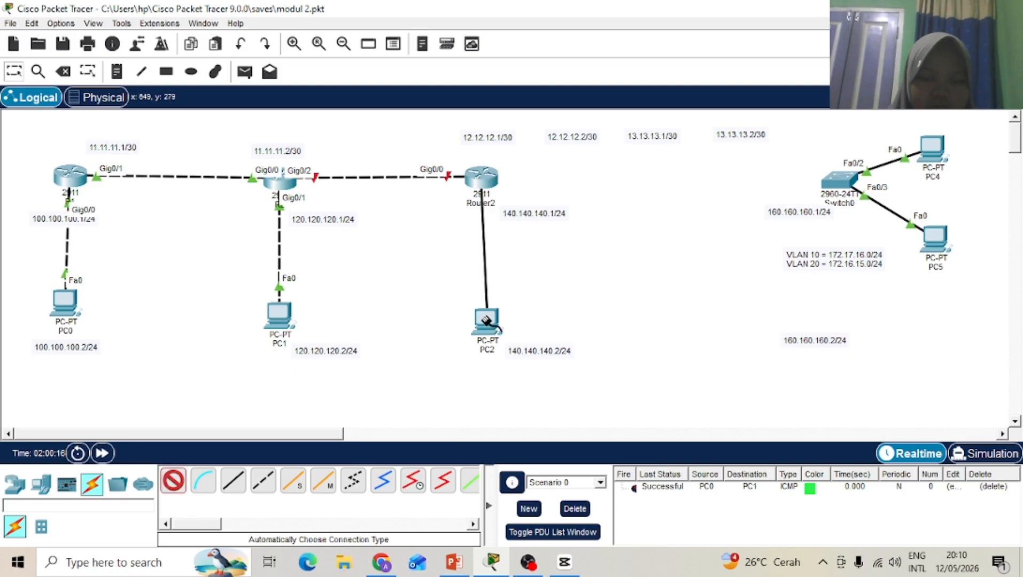
left_click_drag(487, 323, 480, 326)
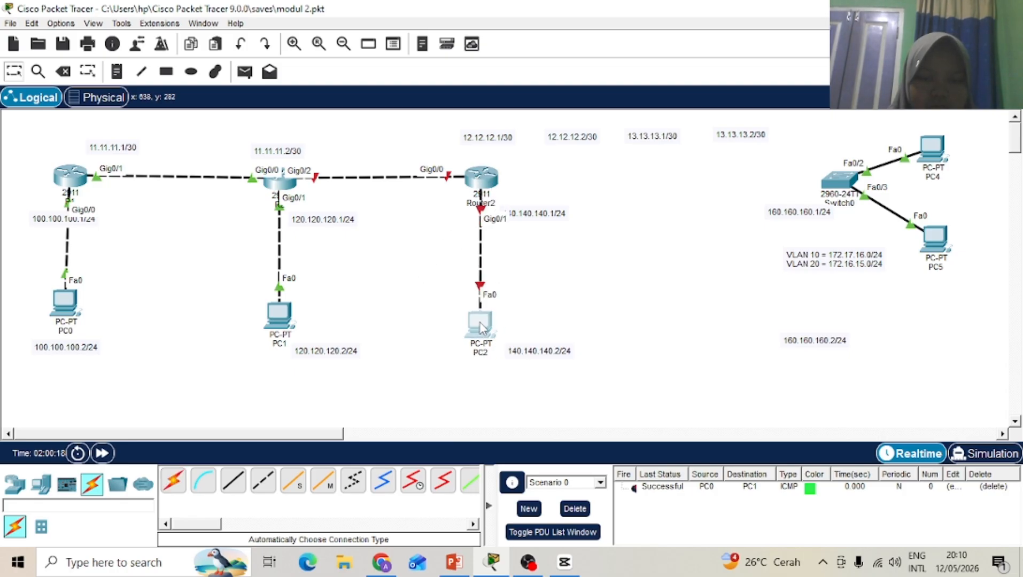
Step: Move the 12.12.12.1/30 and 12.12.12.2/30 labels above the R2–Router2 link ends, and the 140.140.140.1/24 and 140.140.140.2/24 labels beside Router2 and PC2
left_click_drag(483, 138, 331, 156)
left_click_drag(572, 140, 441, 155)
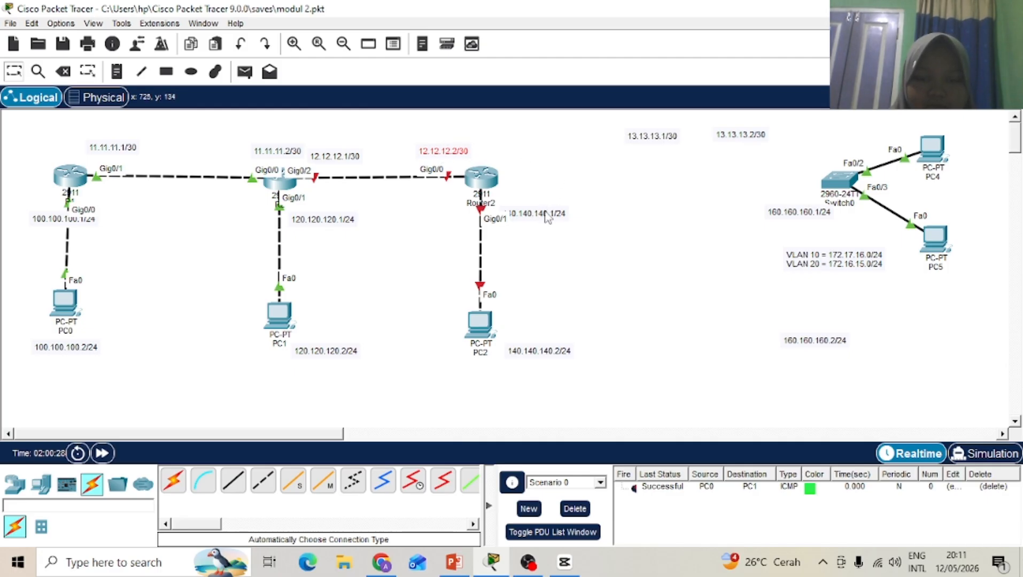
left_click_drag(546, 212, 552, 194)
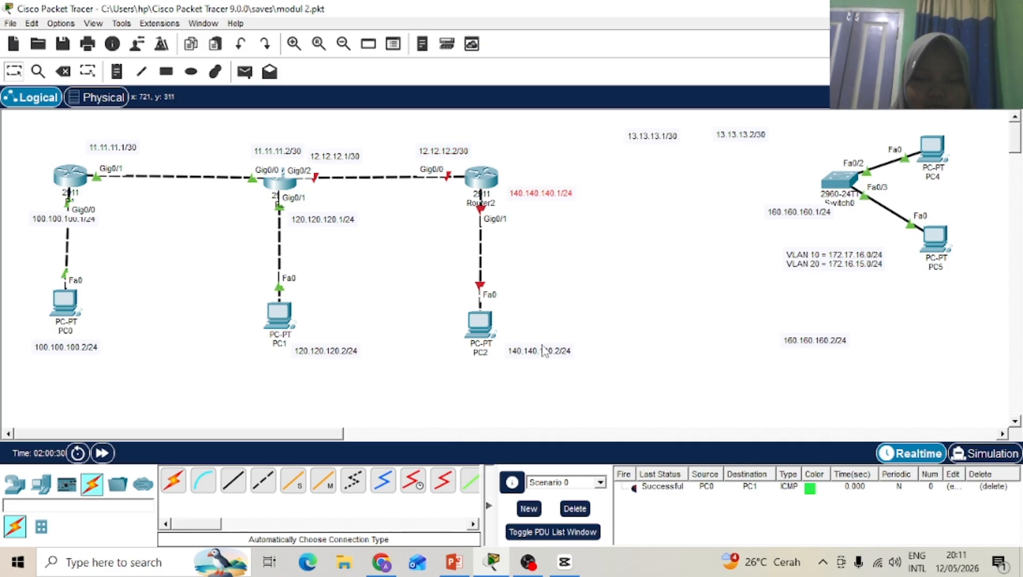
left_click_drag(545, 351, 542, 331)
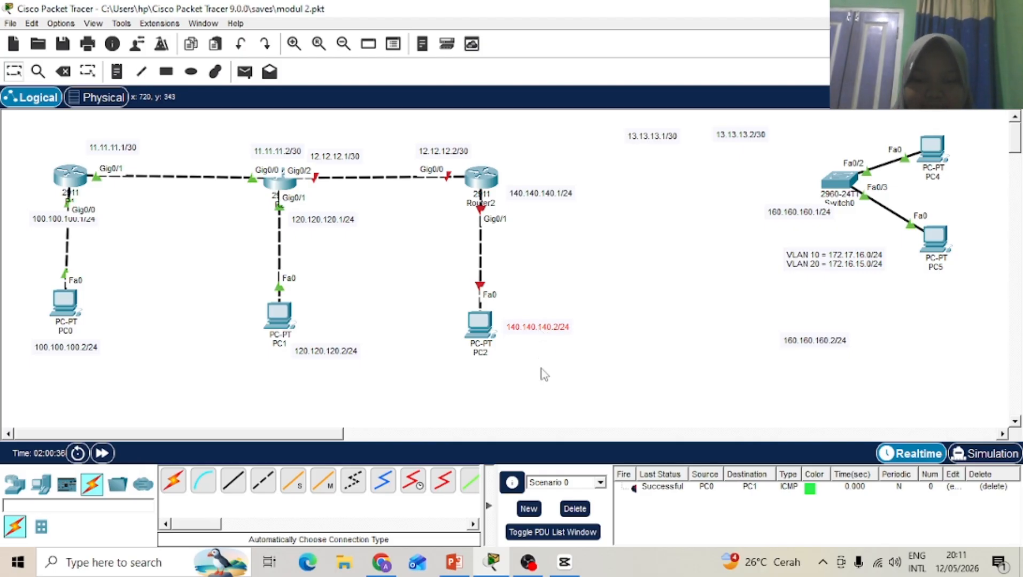
left_click(576, 369)
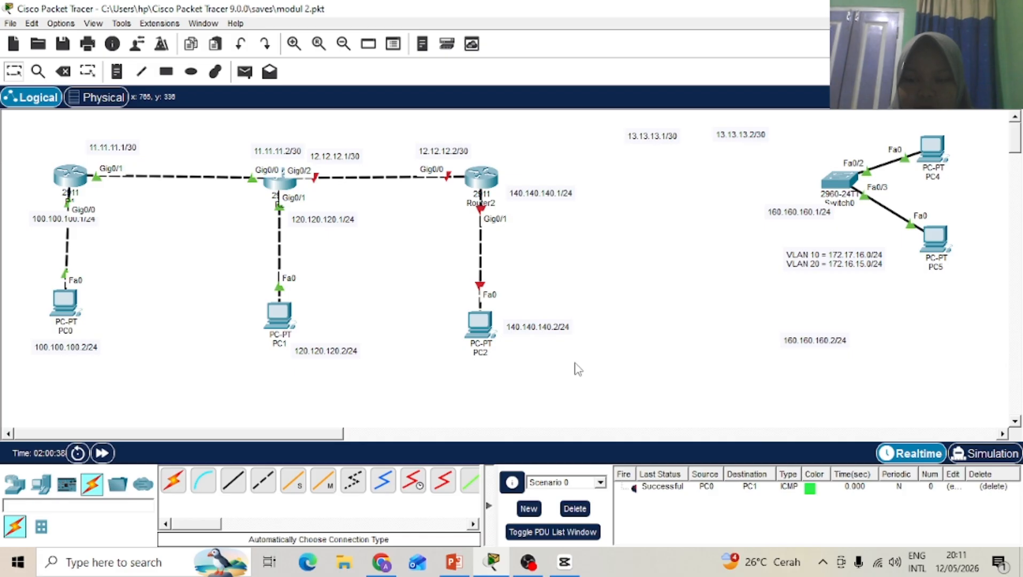
Step: Decline the initial configuration dialog in Router2's command line and enter global configuration mode
left_click(486, 185)
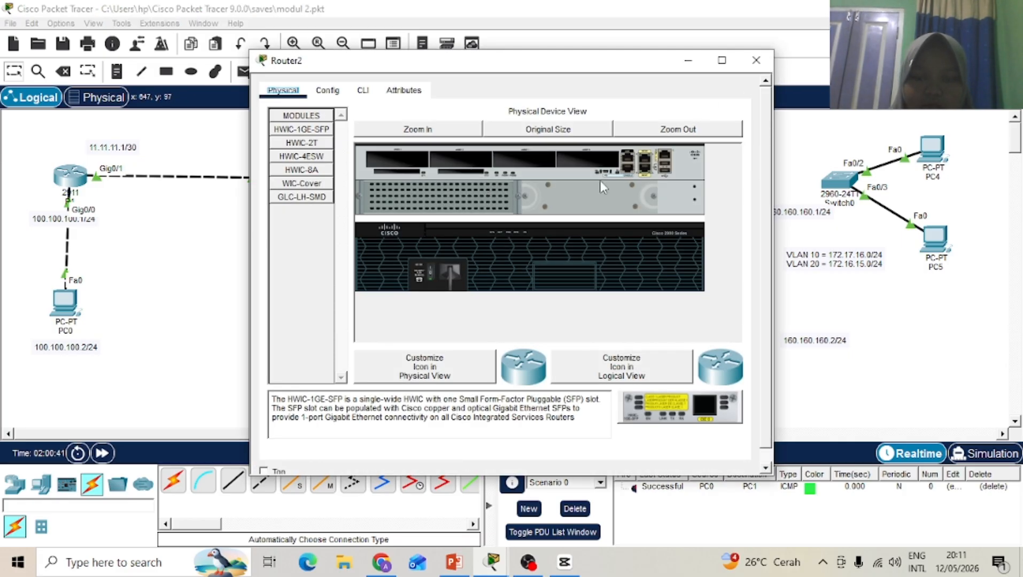
left_click(363, 90)
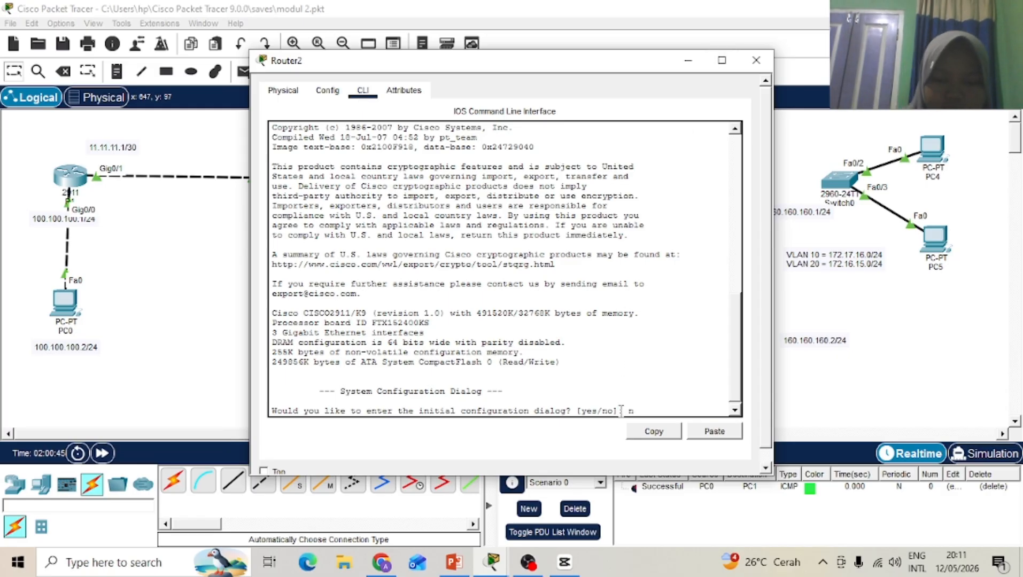
type("n")
key("Return")
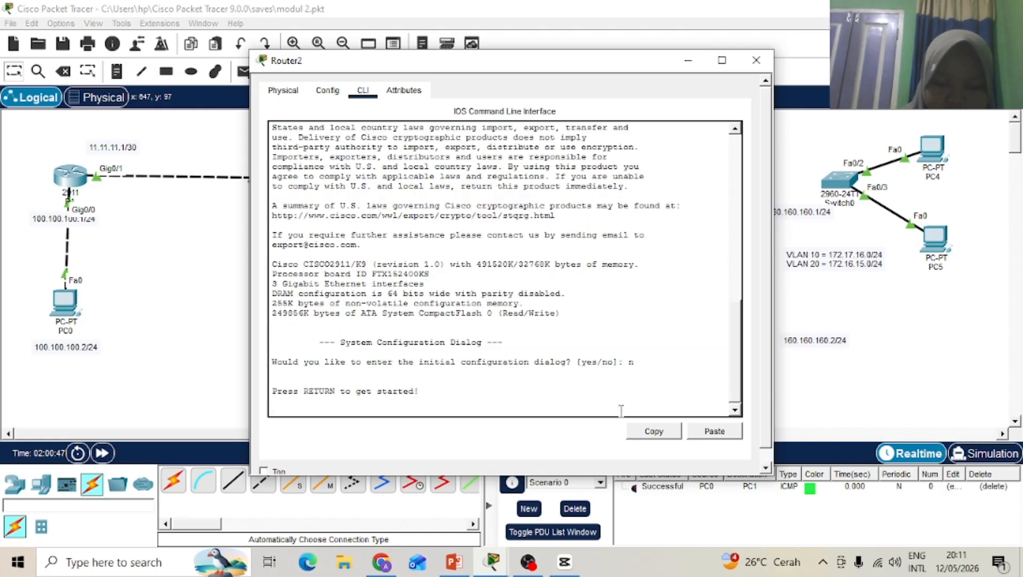
key("Return")
type("en")
key("Return")
type("conf t")
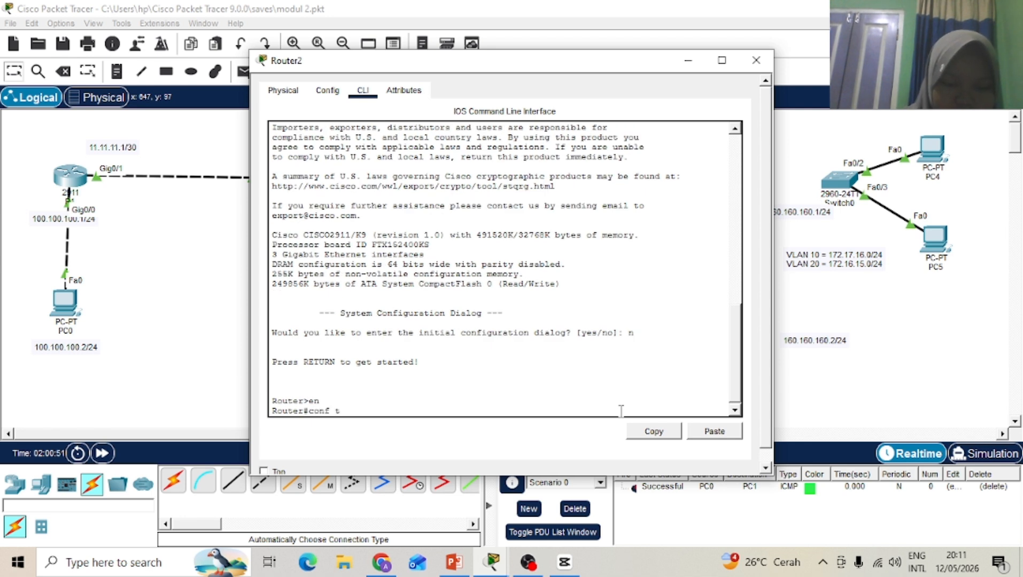
key("Return")
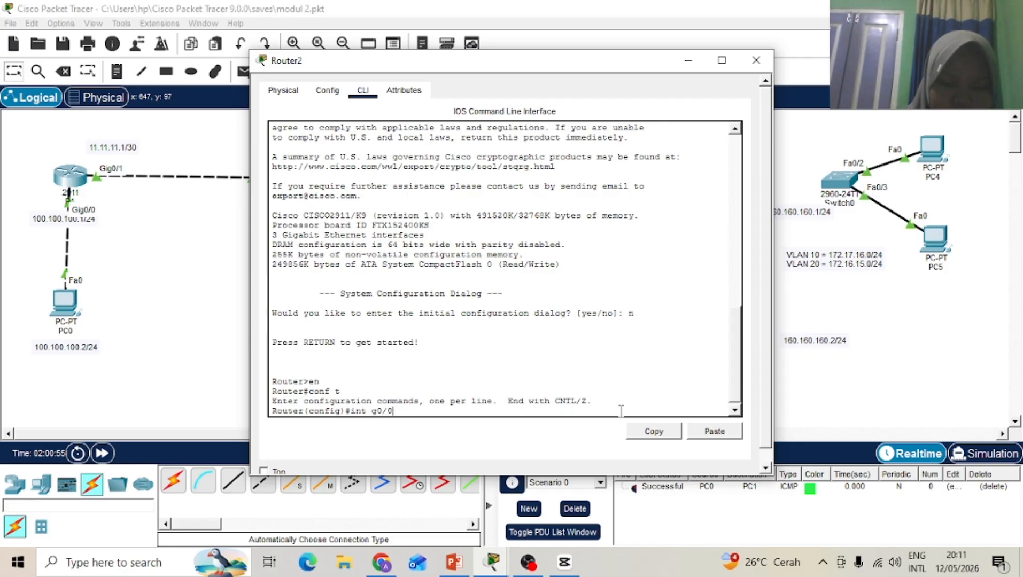
Step: Enable Router2's interface g0/0 and assign it IP address 12.12.12.2 with mask 255.255.255.252
key("Return")
type("no sh")
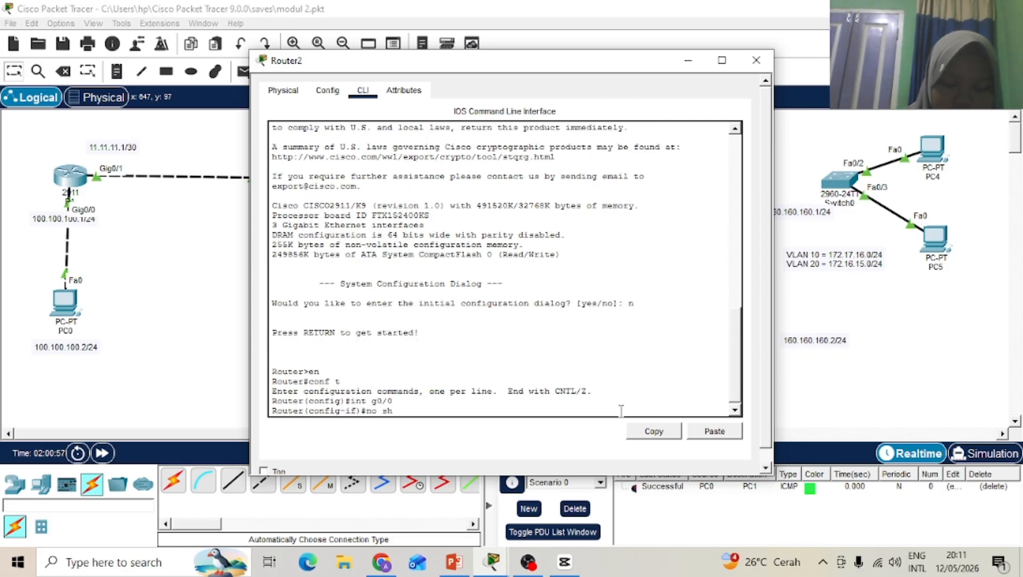
key("Return")
key("Return")
type("ig-if)#i")
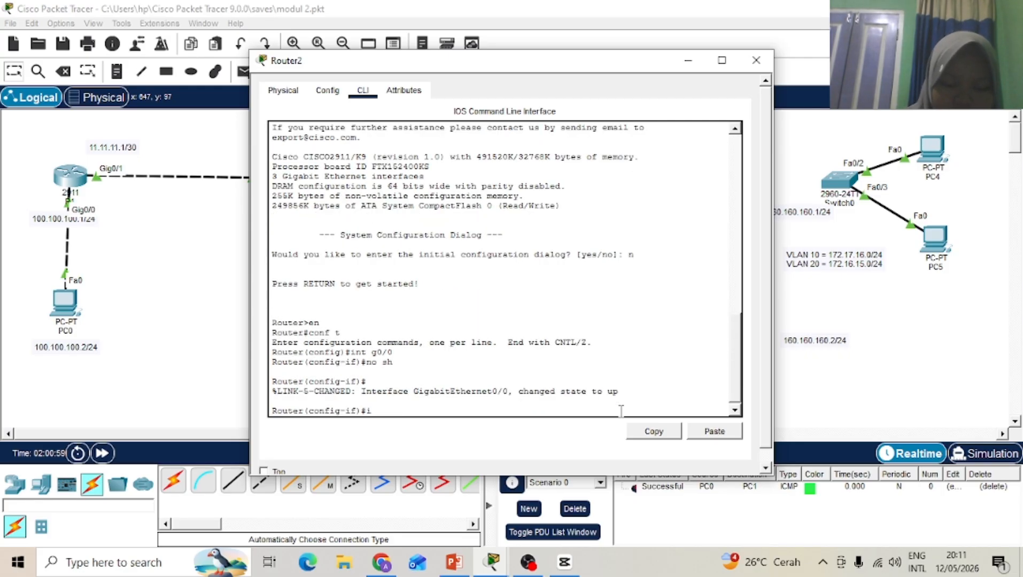
type("p address")
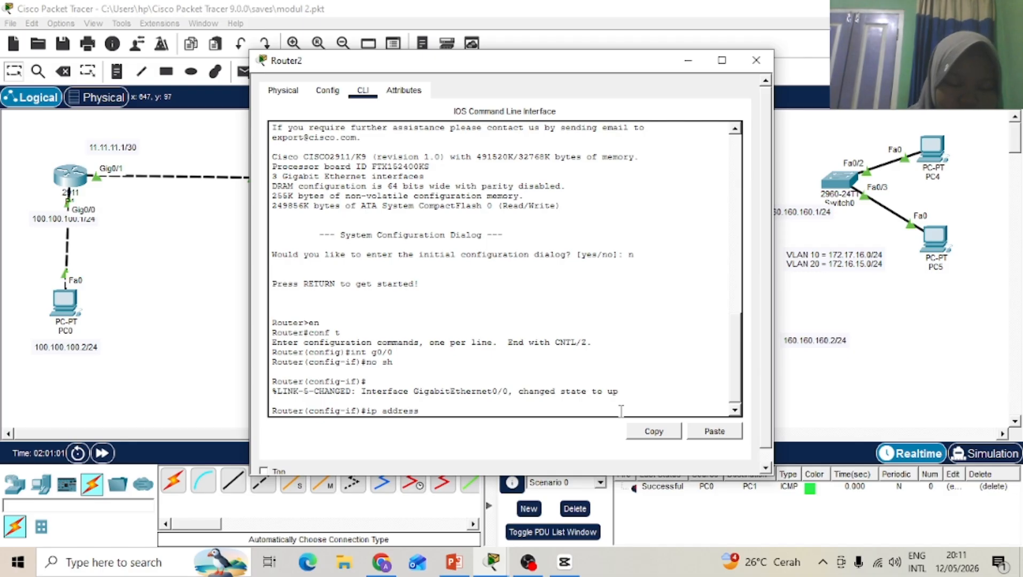
type(" 1")
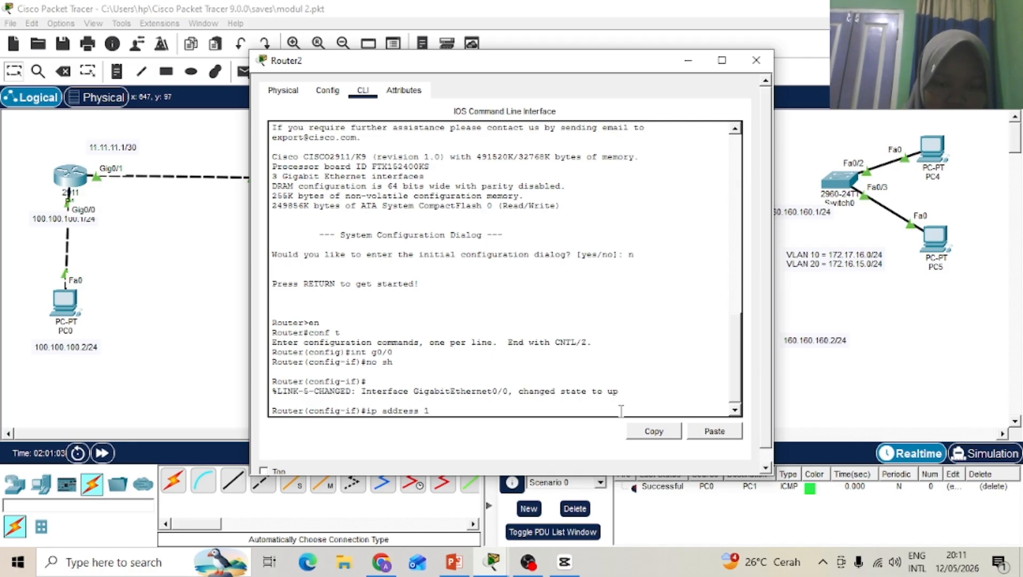
type("2.12.12.")
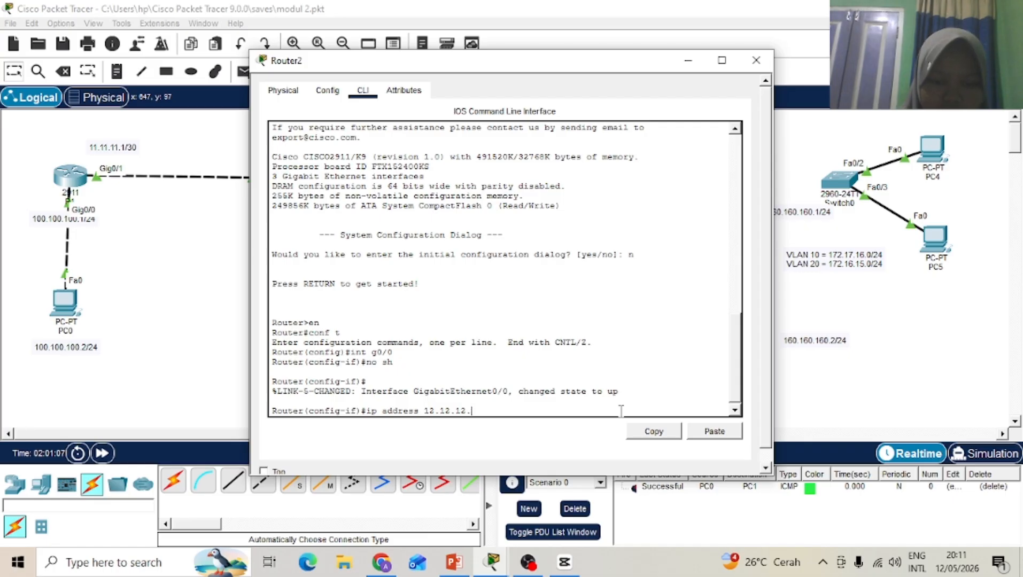
type("2 25")
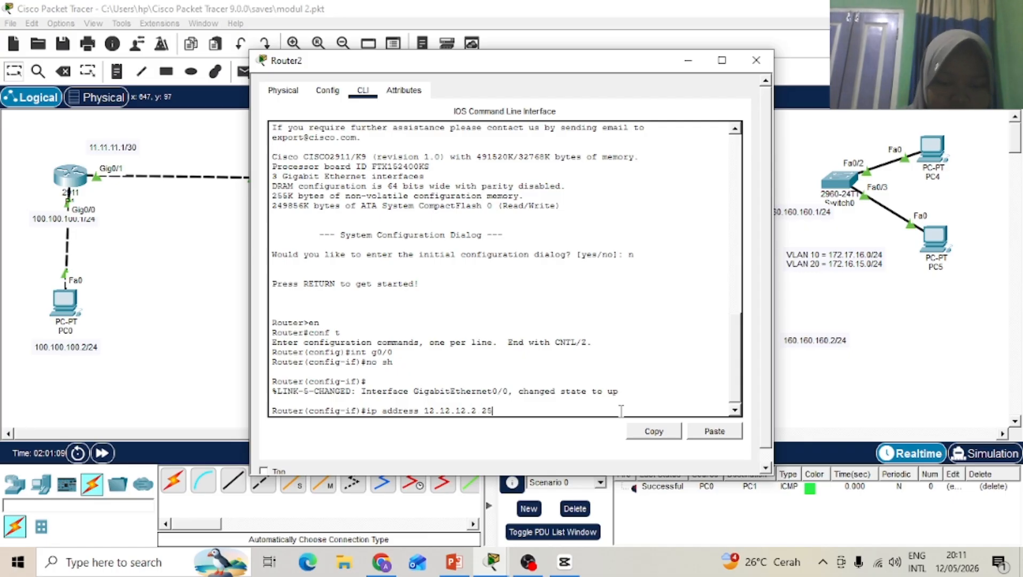
type("5.255.255")
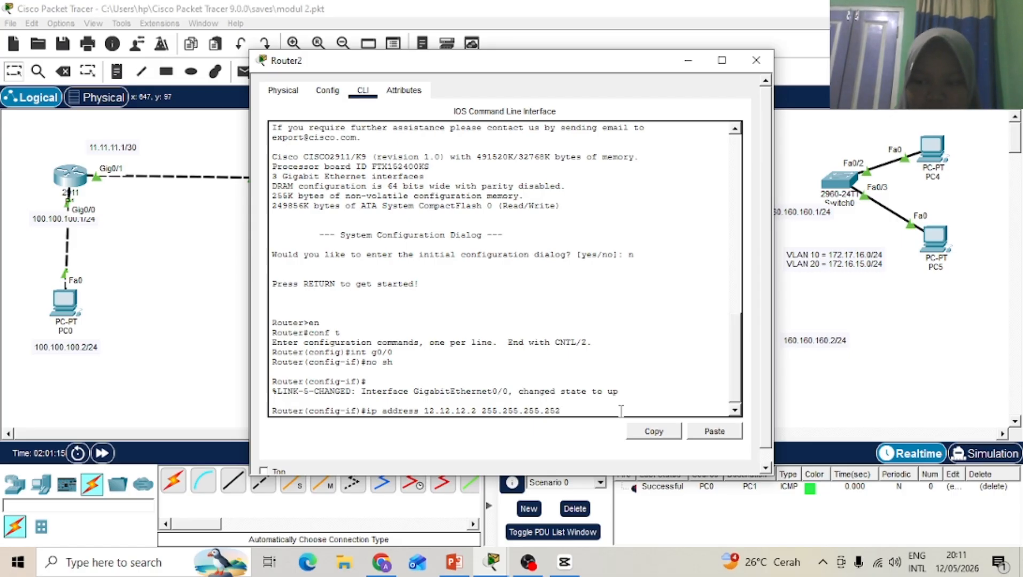
type(".252")
key("Return")
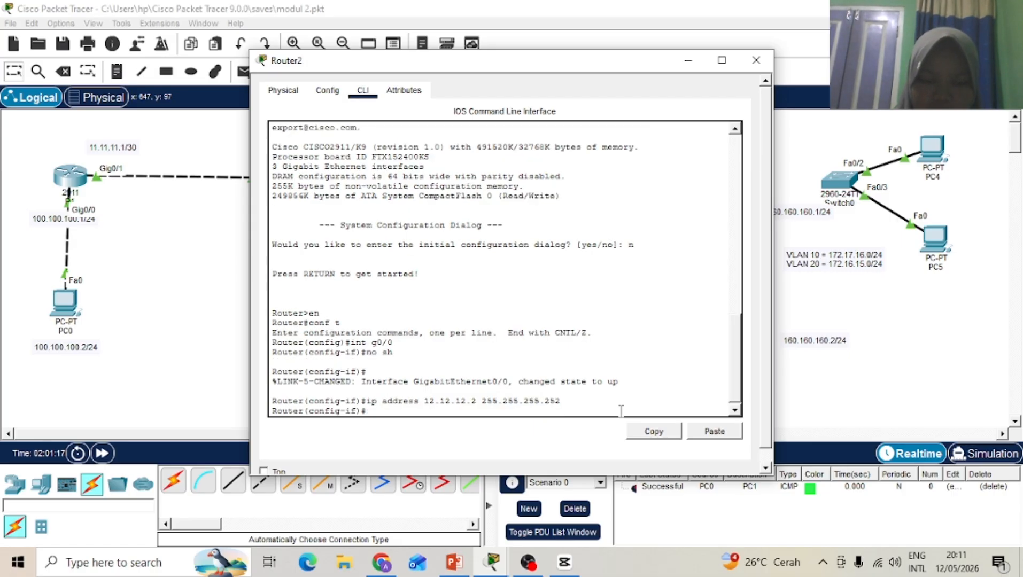
Step: Enable Router2's interface g0/1, assign it IP address 140.140.140.1 with mask 255.255.255.0, and close the router window
type("int g")
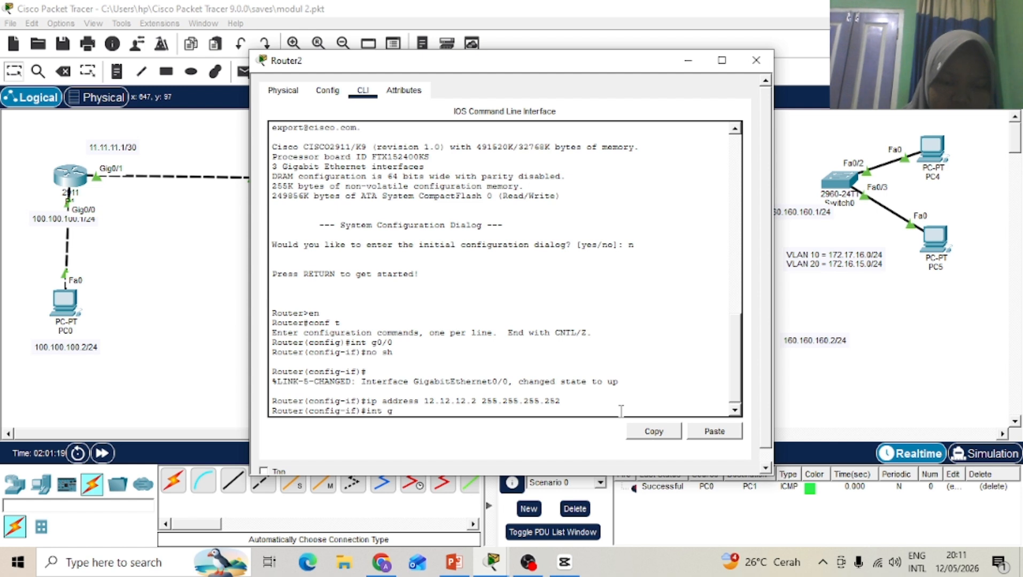
type("0/1")
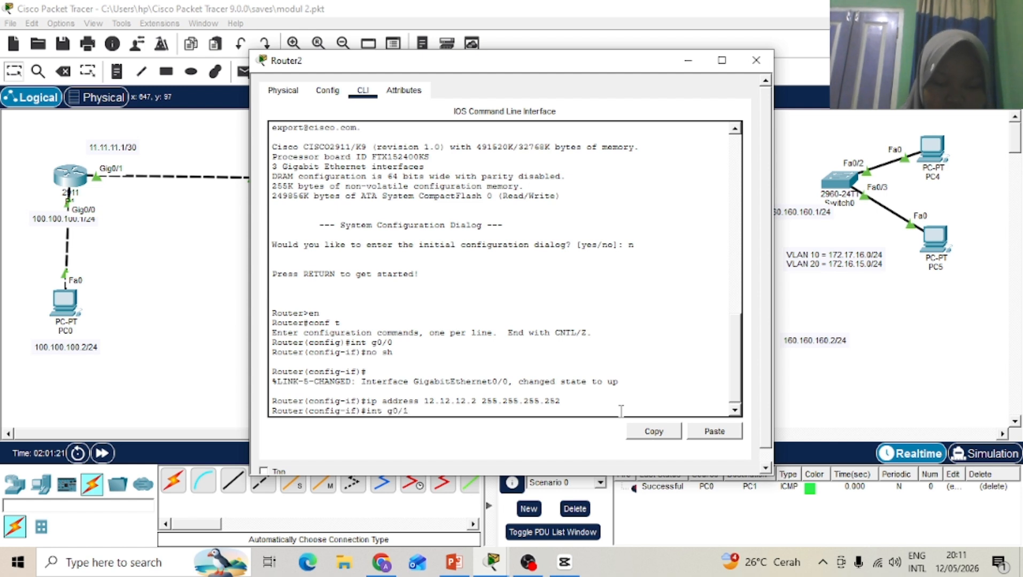
key("Return")
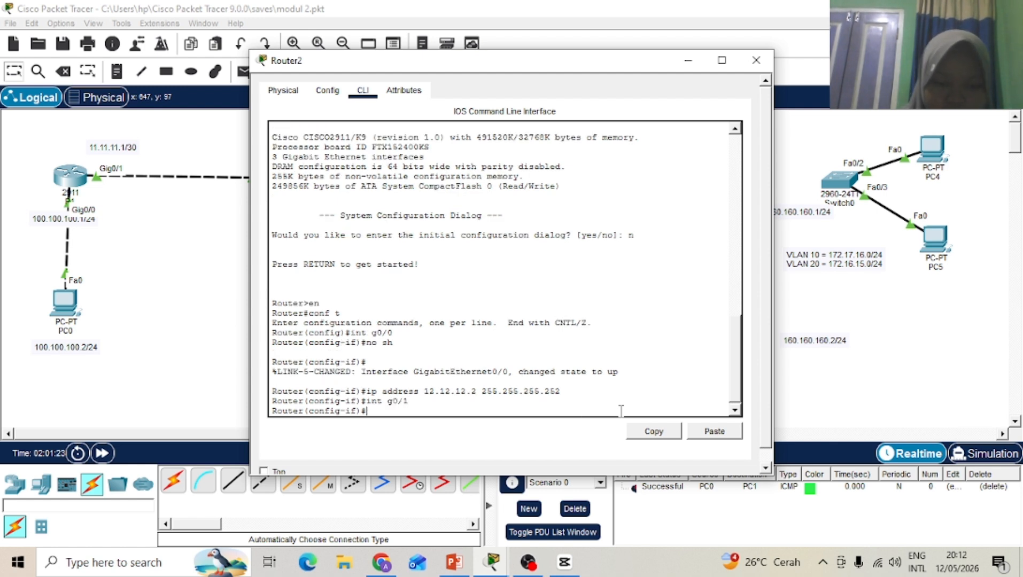
type("no sh")
key("Return")
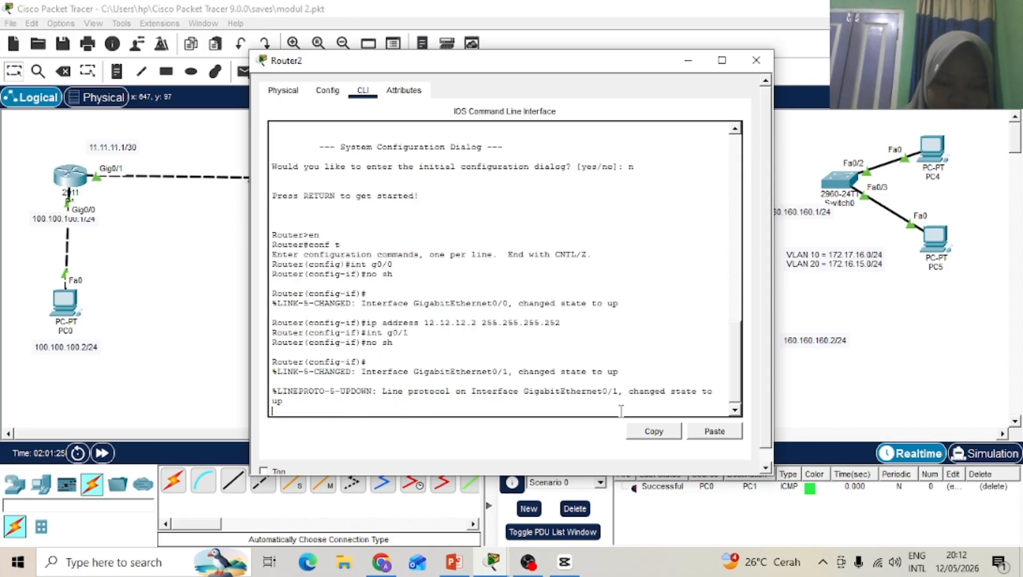
type("ip a")
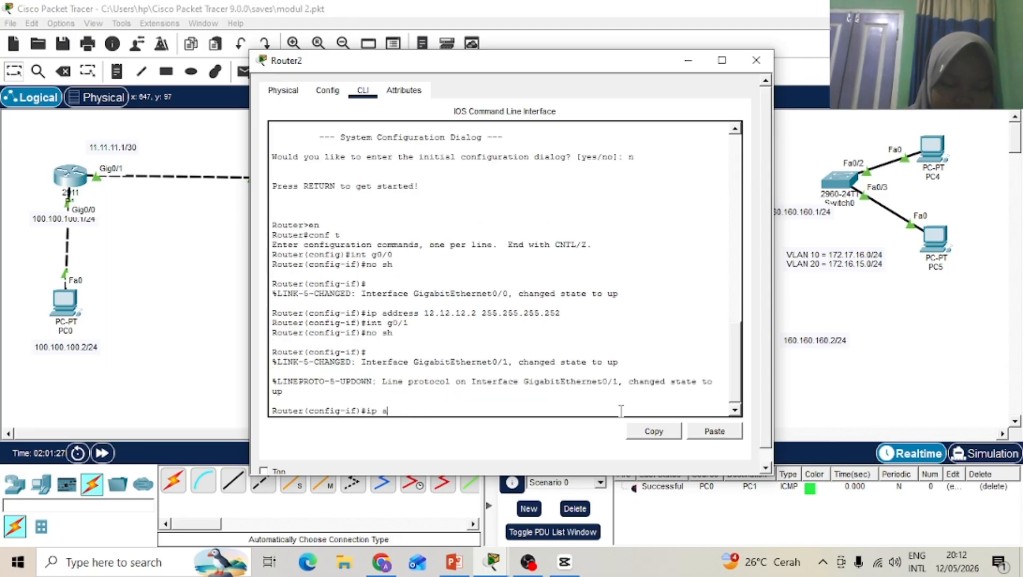
type("ddress ")
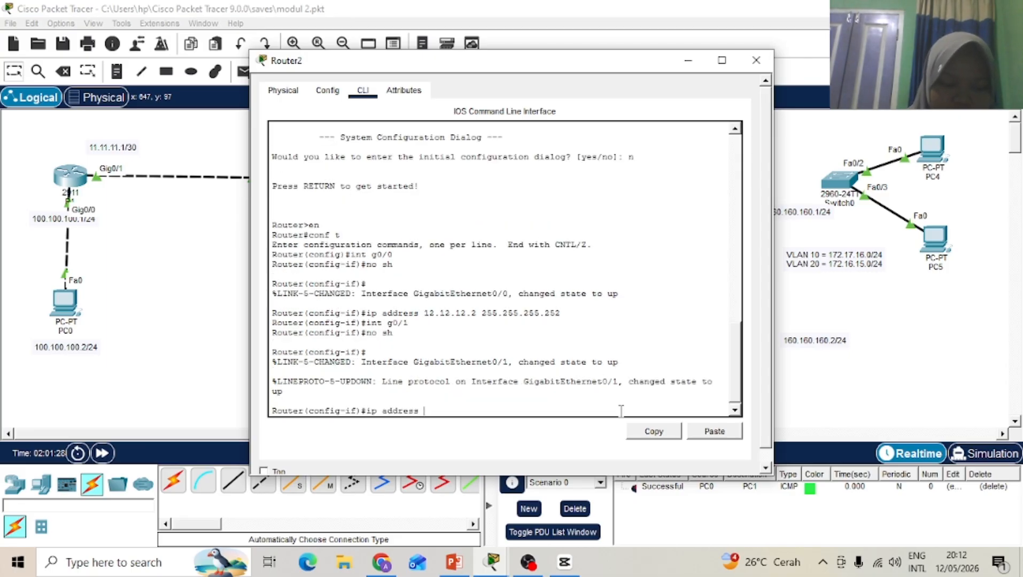
type("140.")
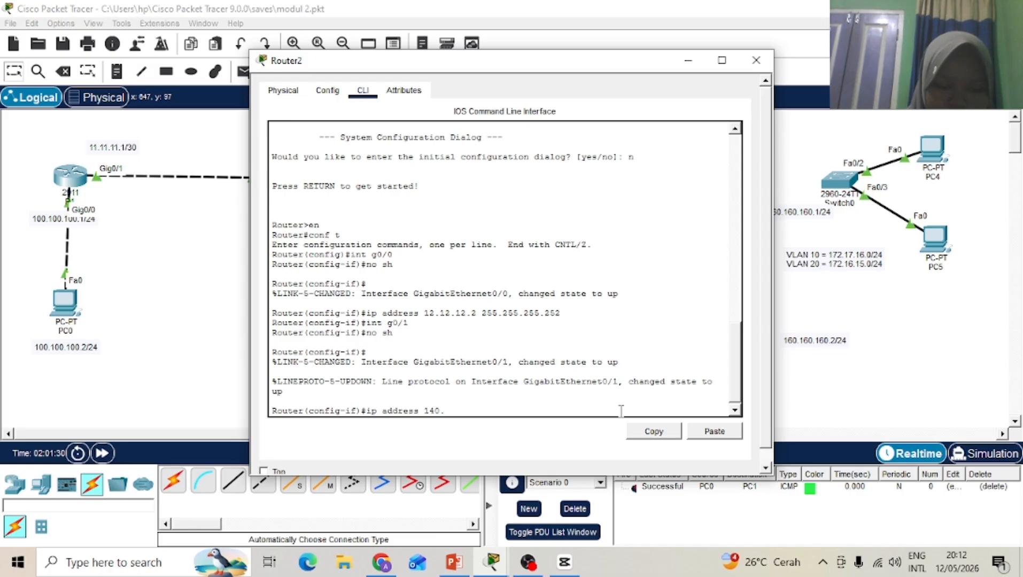
type("140.")
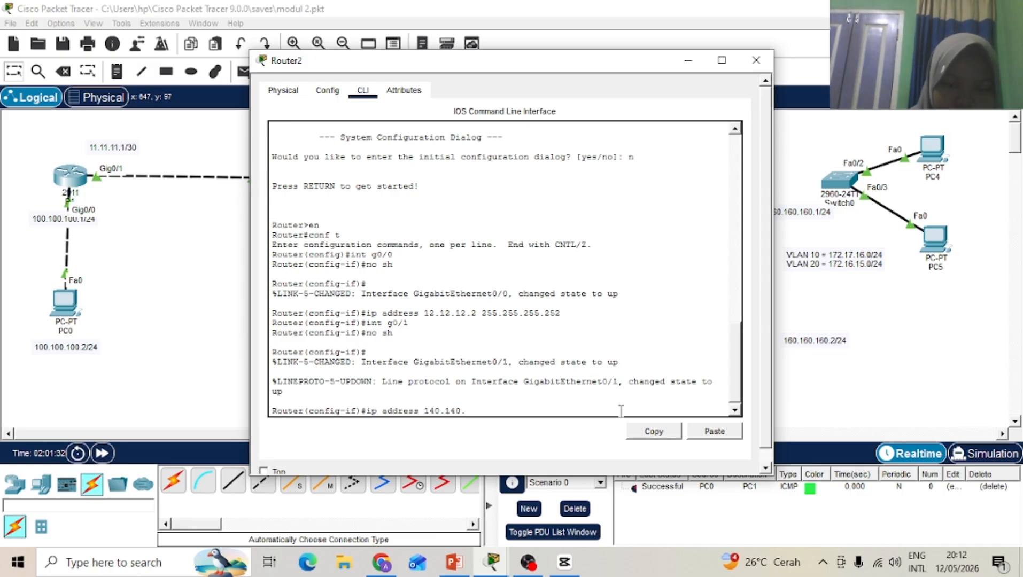
type("140.1")
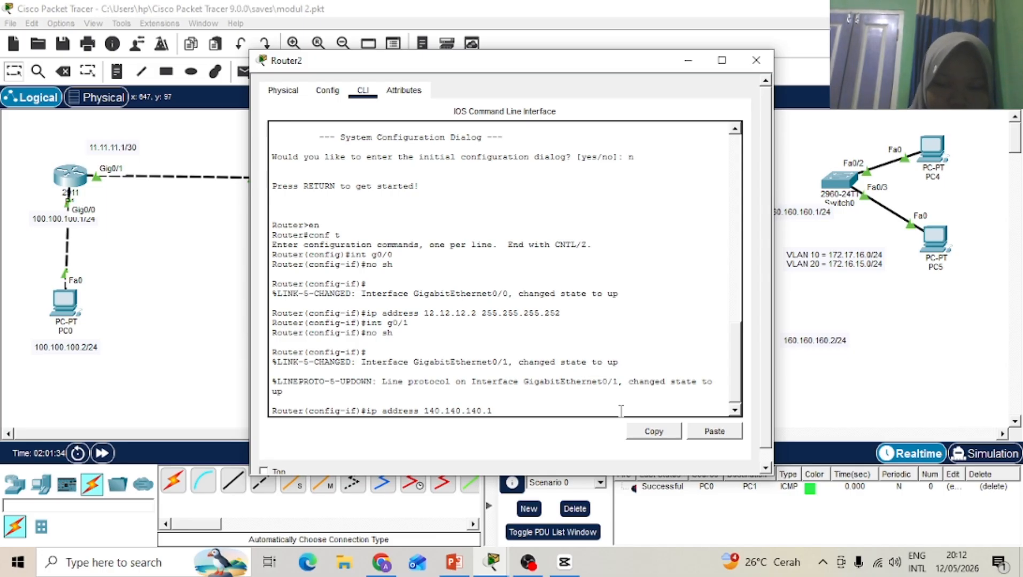
type(" 255.2")
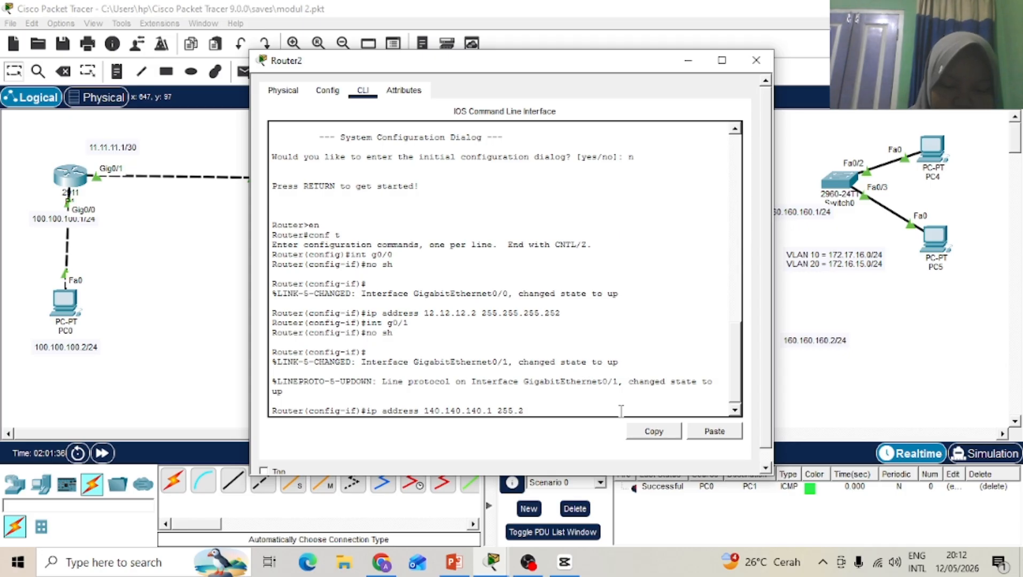
type("55.255")
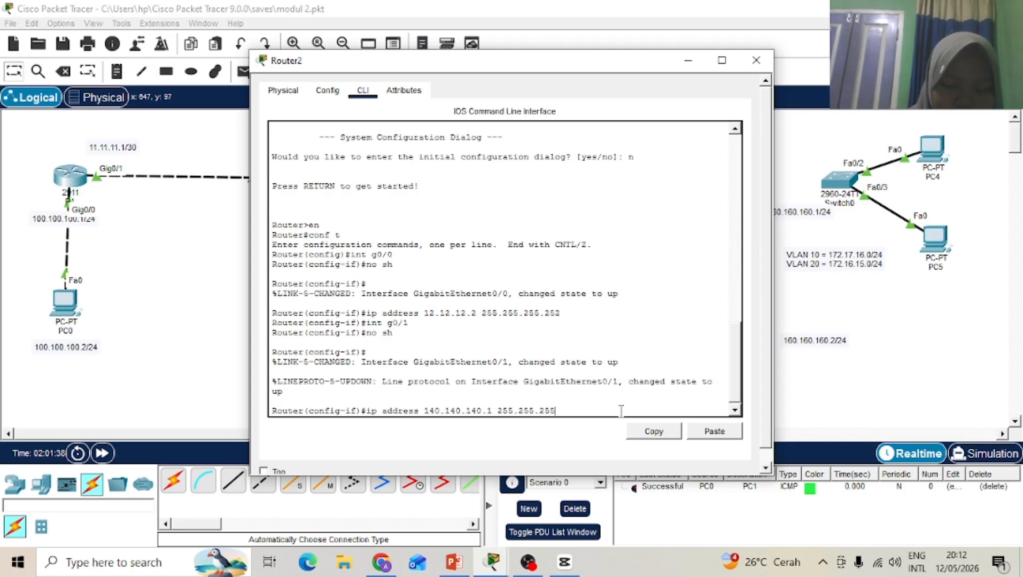
type(".0")
key("Return")
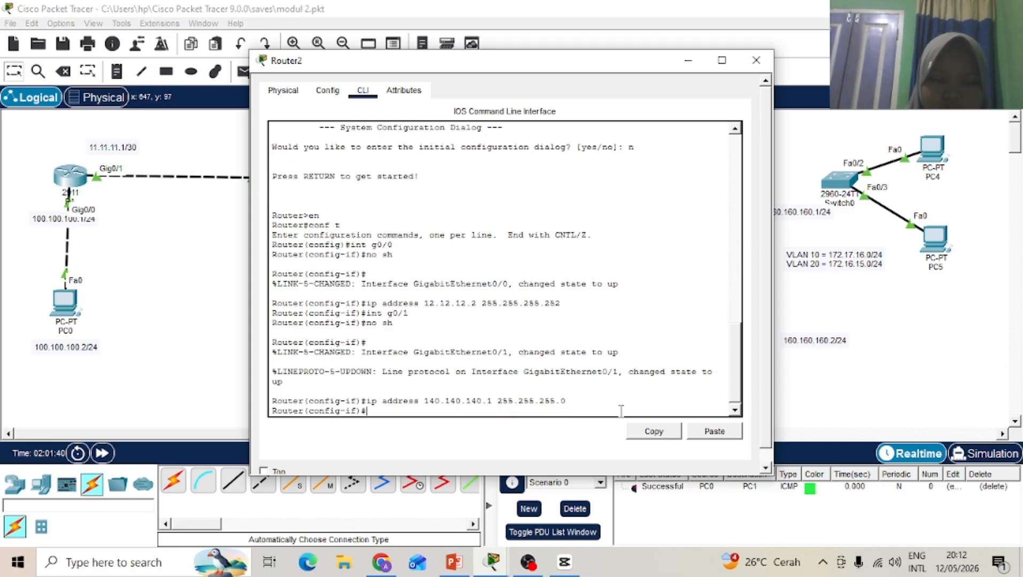
left_click(756, 61)
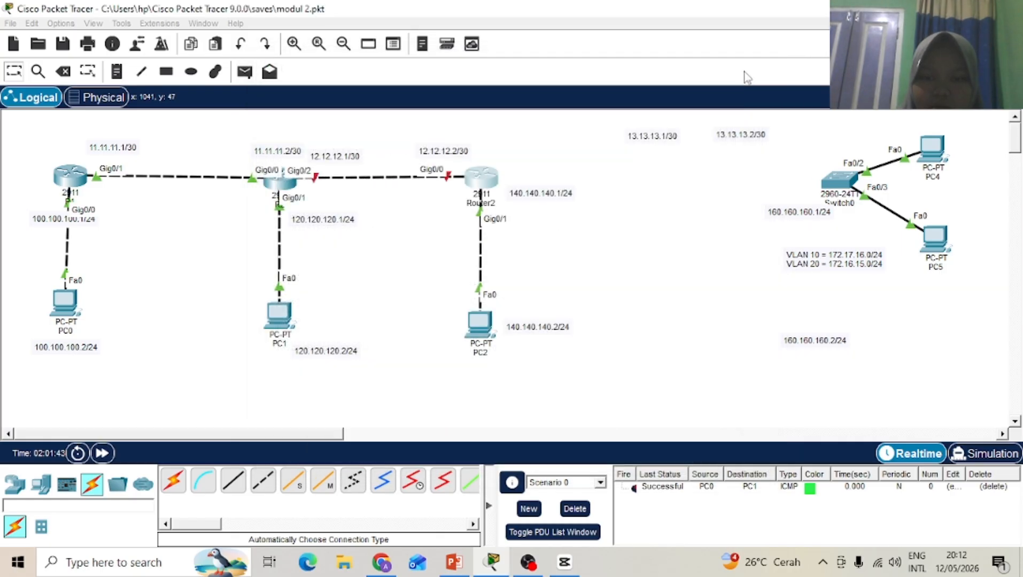
Step: Open R2's command line and enter global configuration mode
left_click(281, 184)
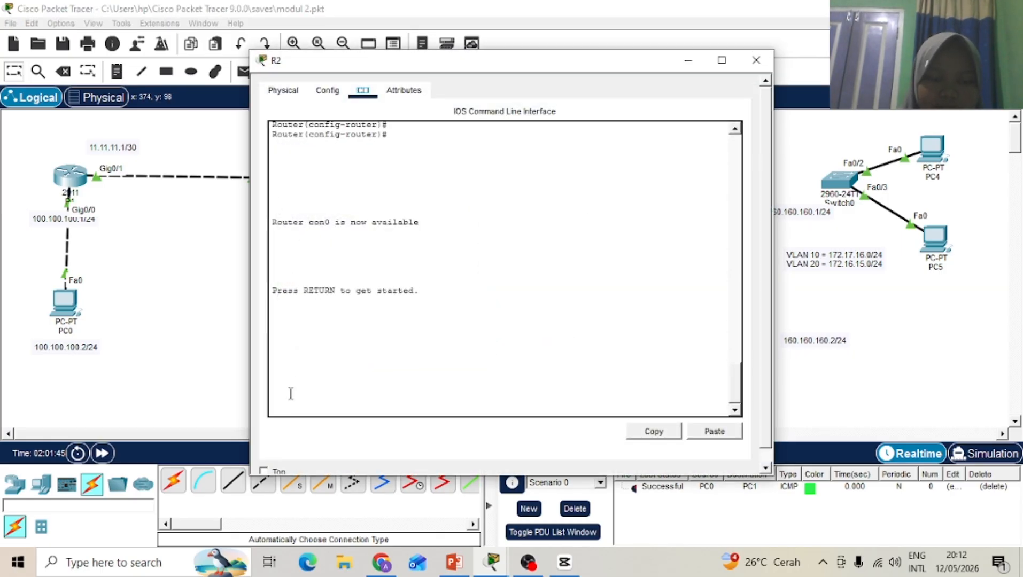
key("Return")
type("en")
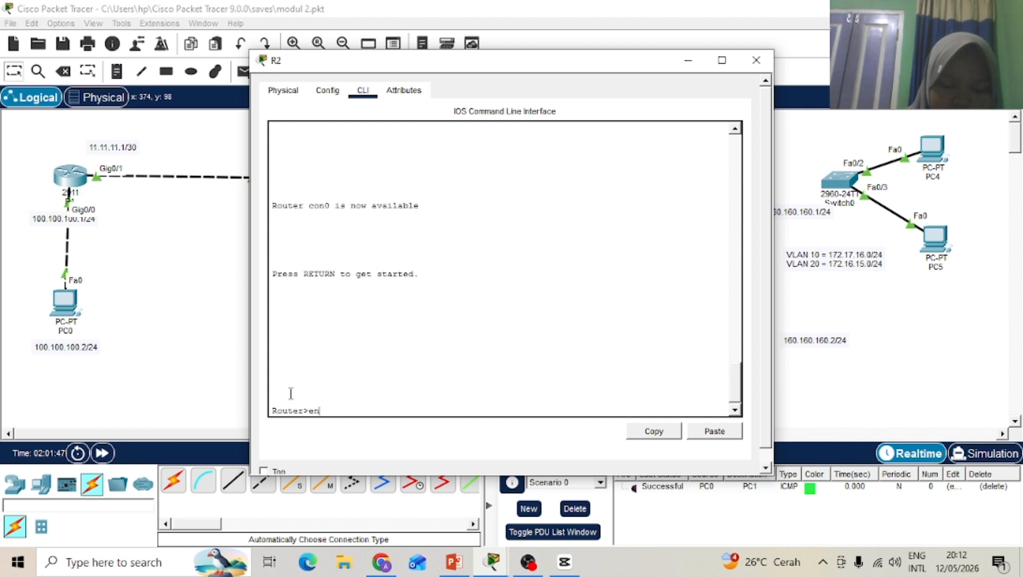
key("Return")
type("conf t")
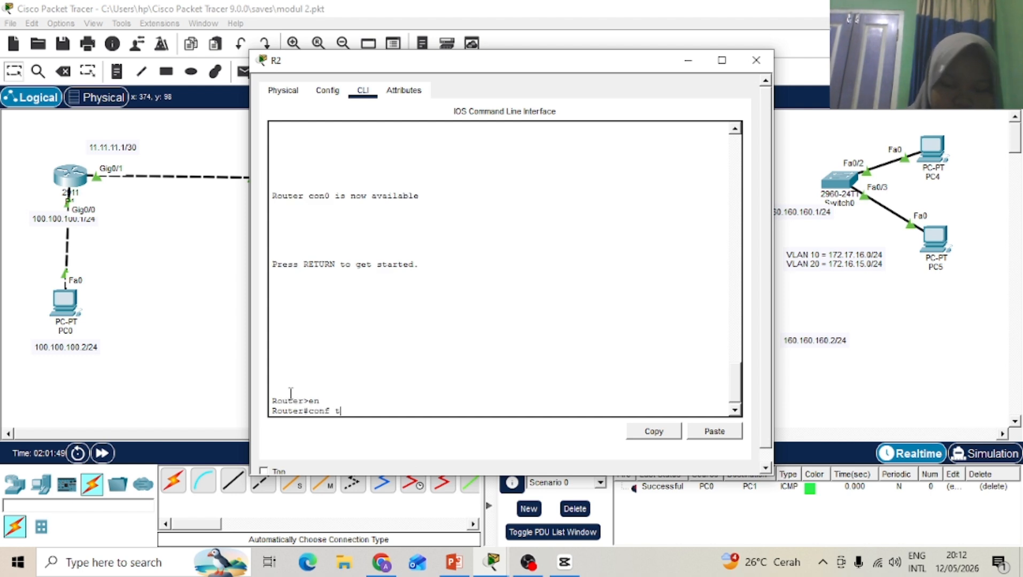
key("Return")
Step: Enable R2's interface g0/2, assign it IP address 12.12.12.1 with mask 255.255.255.252, and close the router window
type("int g")
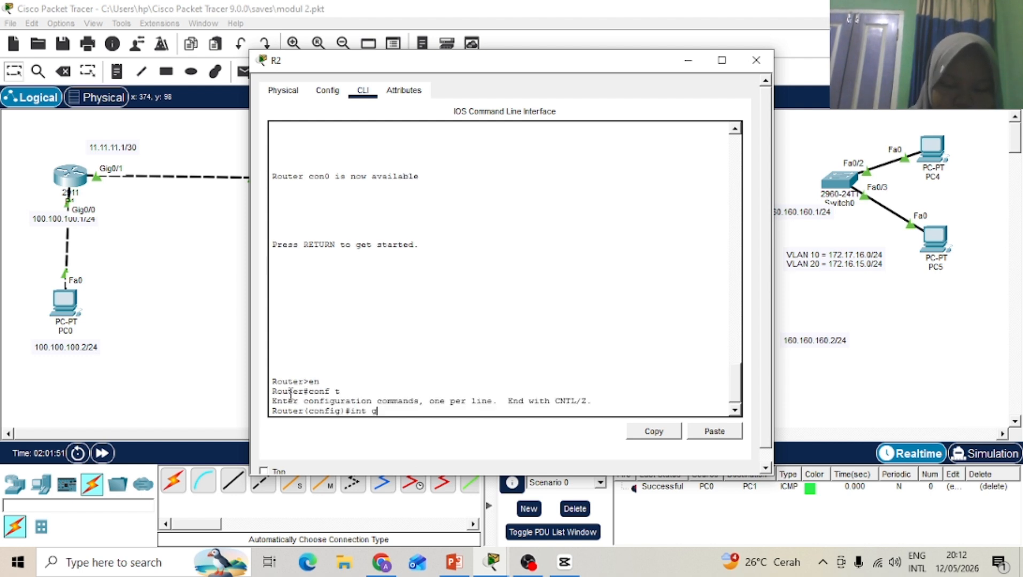
type("0/2")
key("Return")
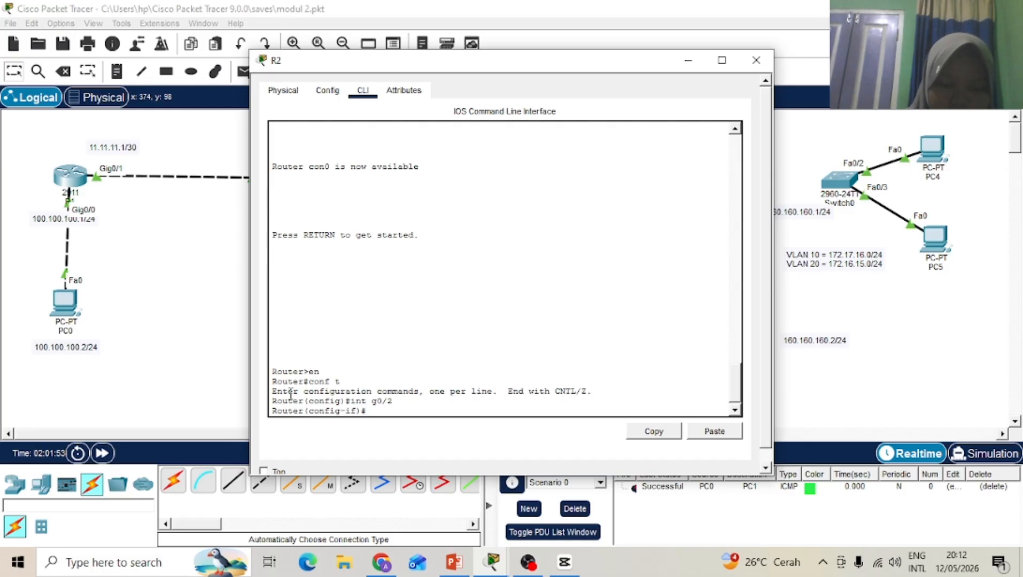
type("no sh")
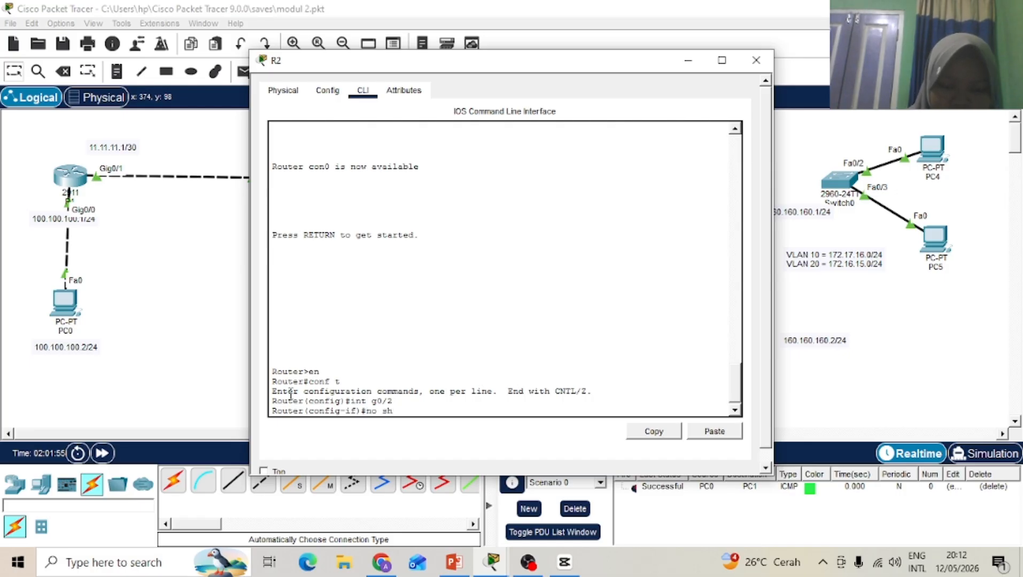
key("Return")
type("ip ")
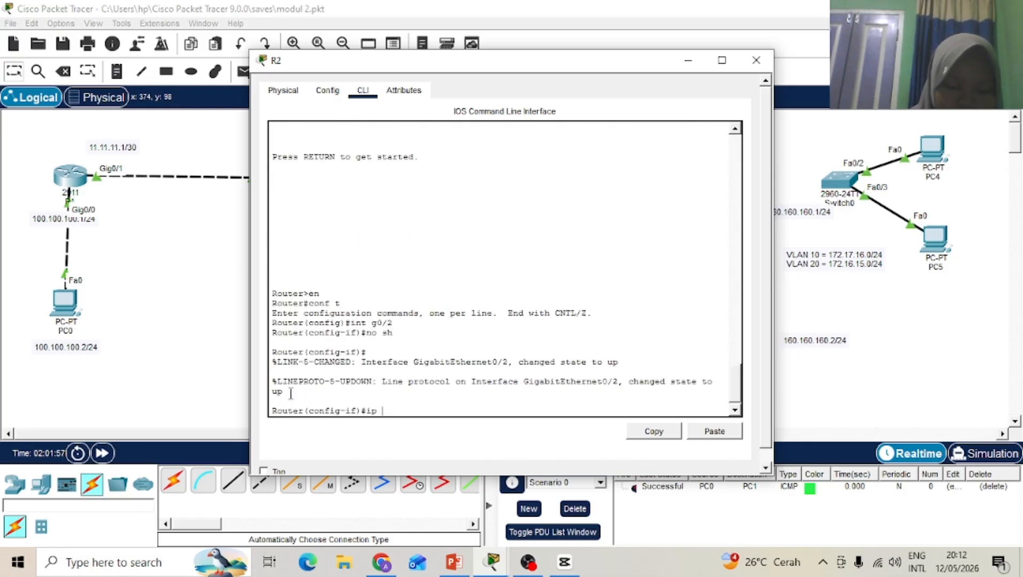
type("address")
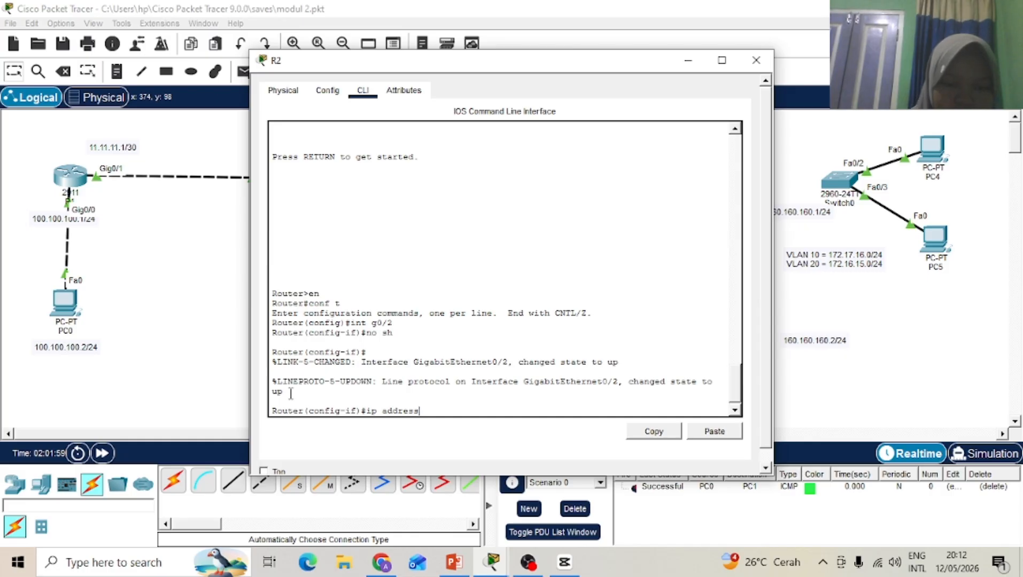
type(" 12.")
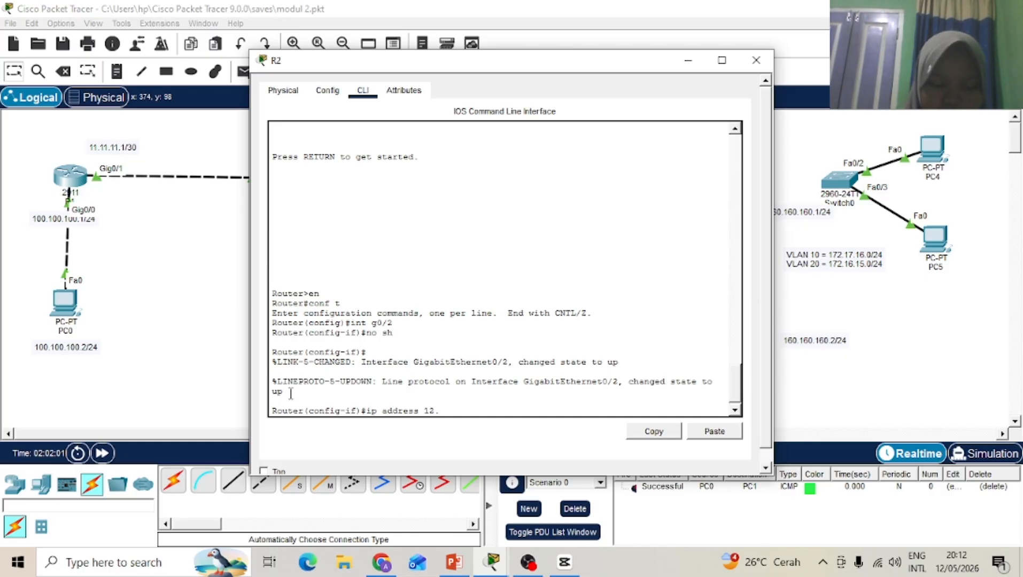
type("12.12.1 255")
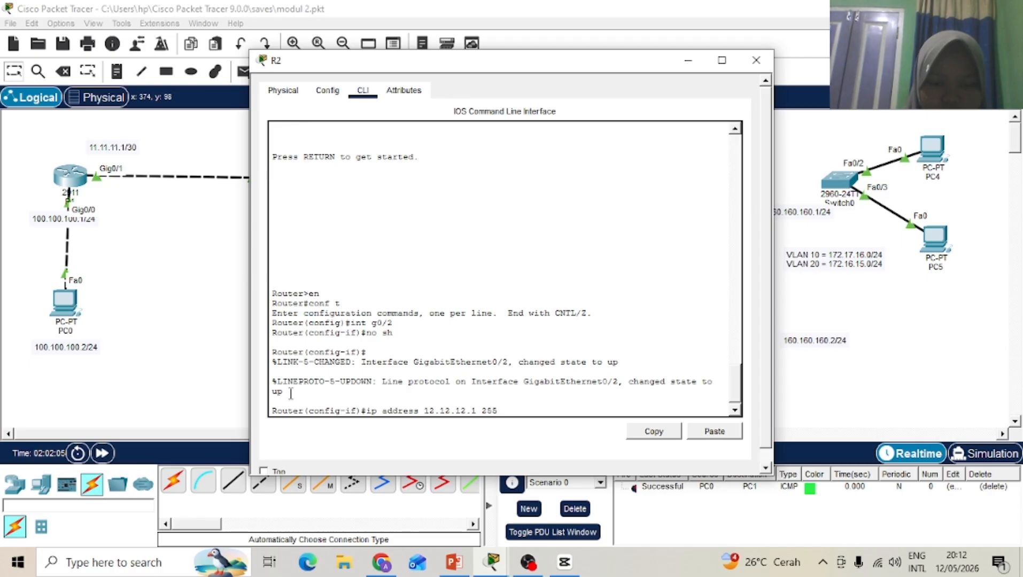
type(".255.2")
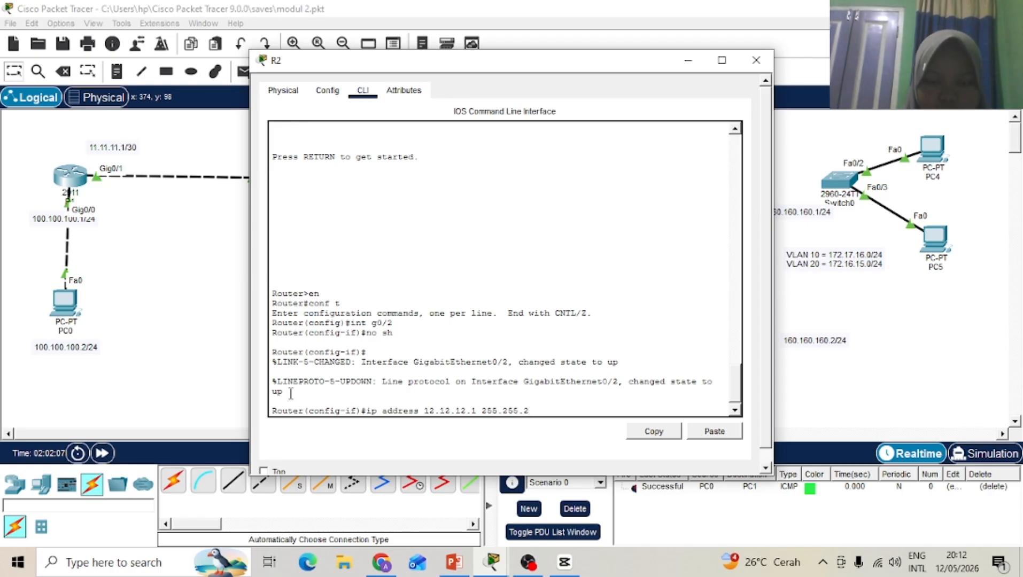
type("55.252")
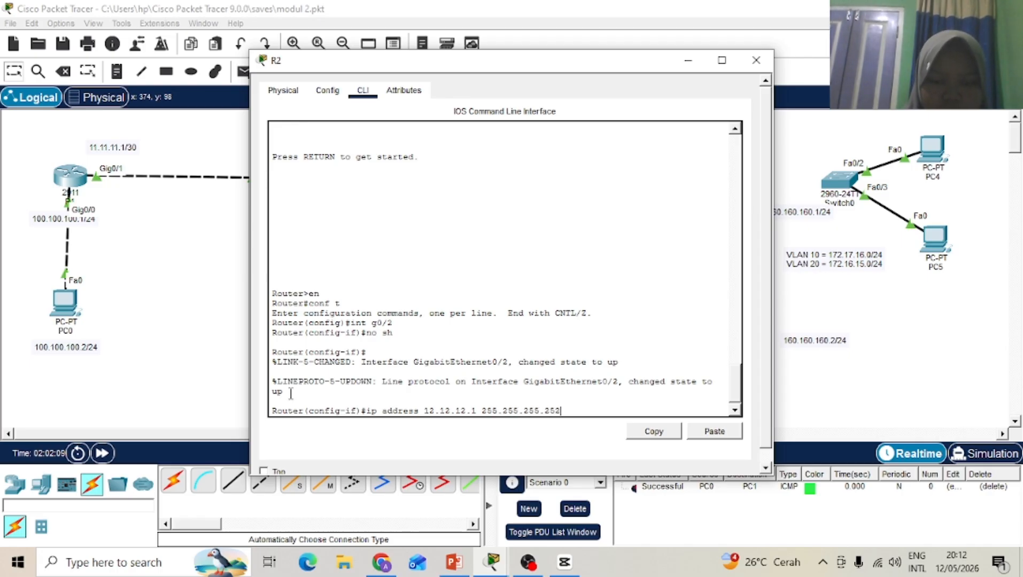
key("Return")
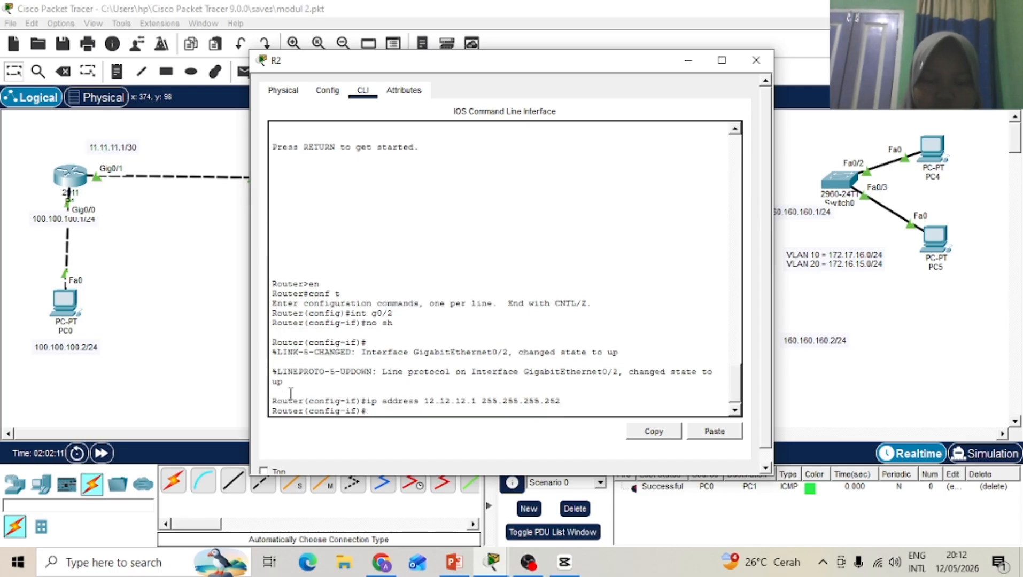
left_click(755, 60)
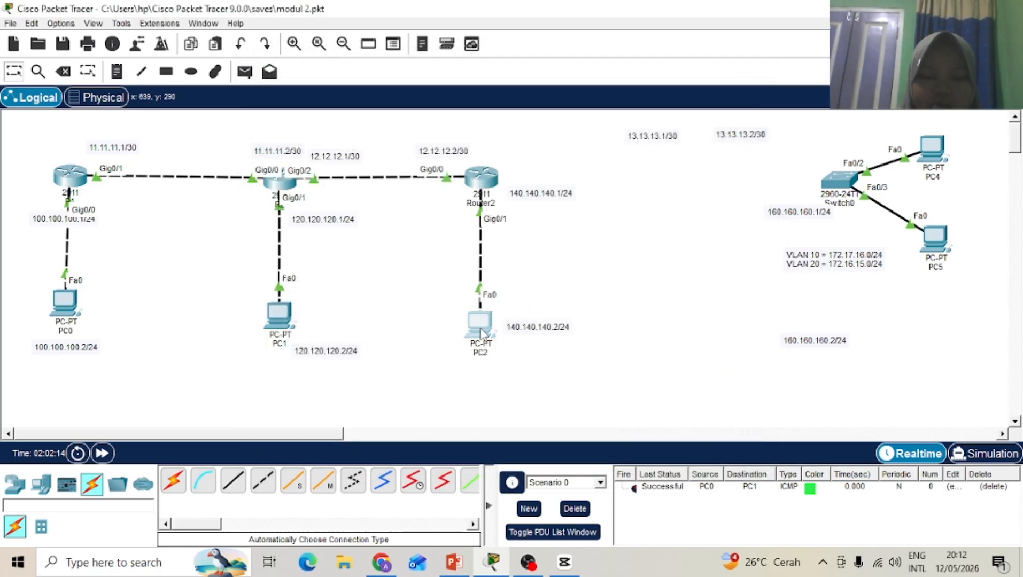
Step: Give PC2 the static IPv4 address 140.140.140.2 with subnet mask 255.255.255.0
left_click(483, 331)
left_click(371, 90)
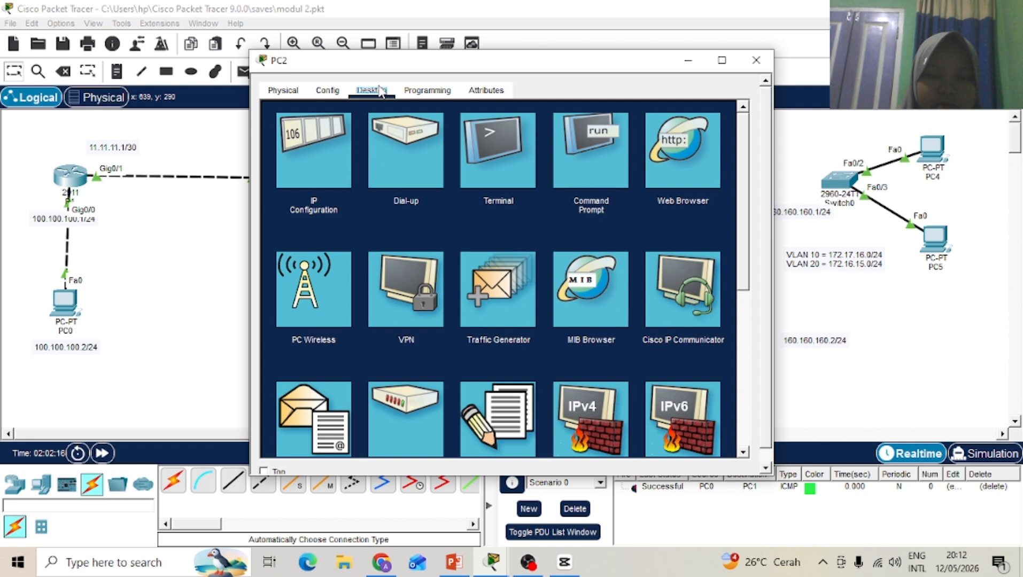
left_click(318, 144)
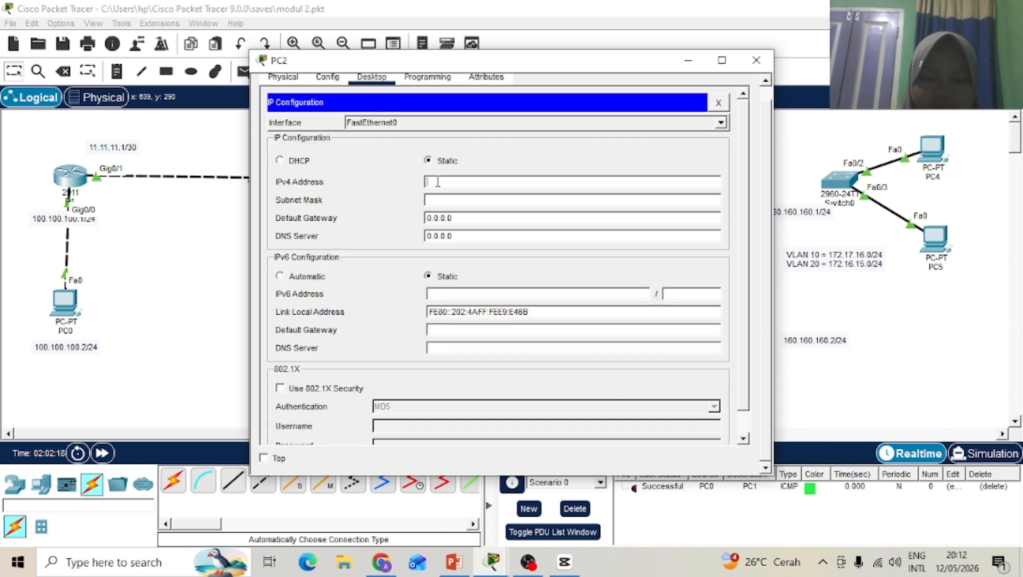
type("140")
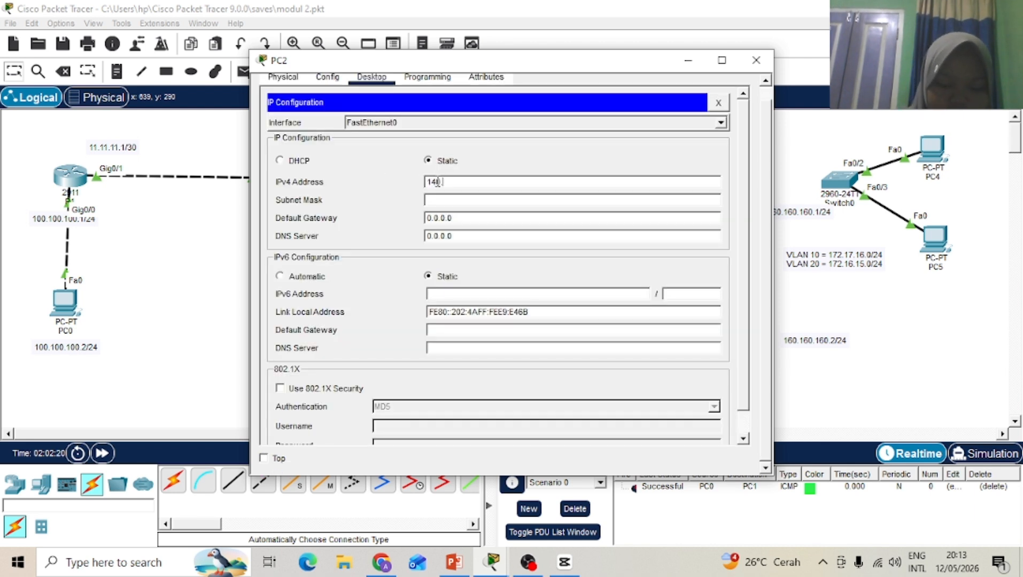
type(".140.1")
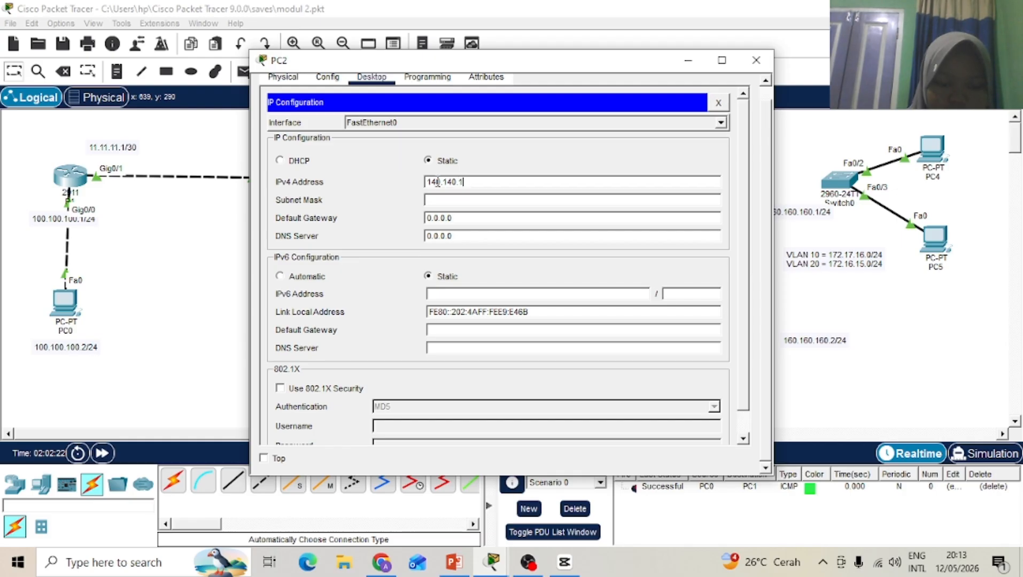
type("40.2")
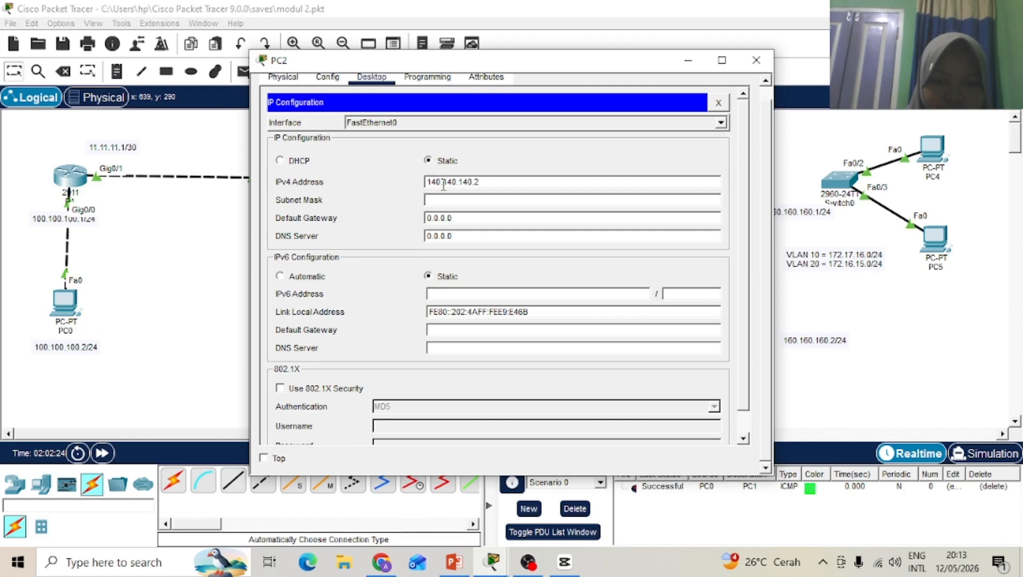
left_click(482, 202)
key("BackSpace")
key("BackSpace")
key("BackSpace")
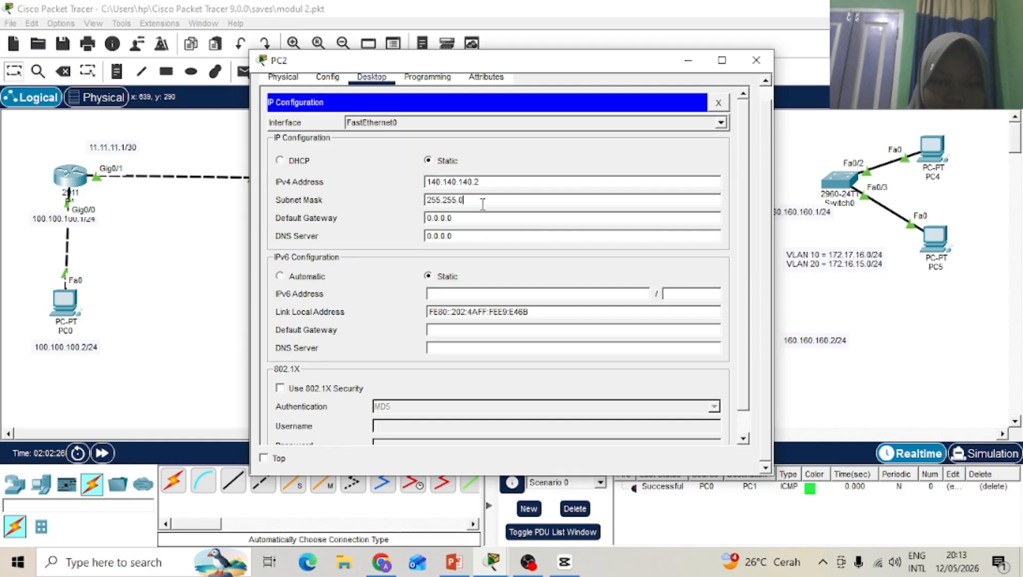
type("255.0")
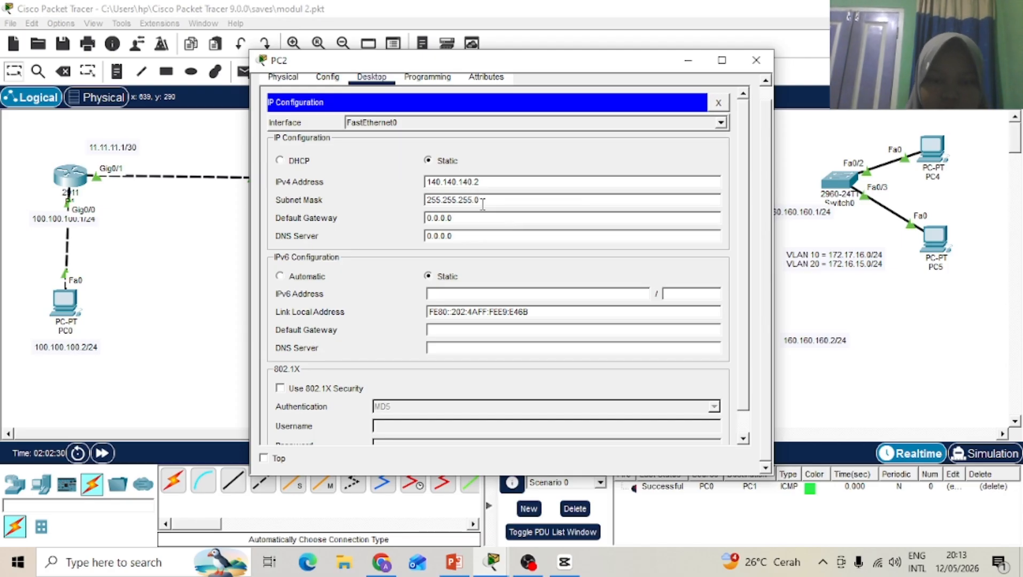
Step: Set PC2's default gateway to 140.140.140.1 and close its window
left_click(482, 220)
key("BackSpace")
key("BackSpace")
key("BackSpace")
key("BackSpace")
key("BackSpace")
key("BackSpace")
key("BackSpace")
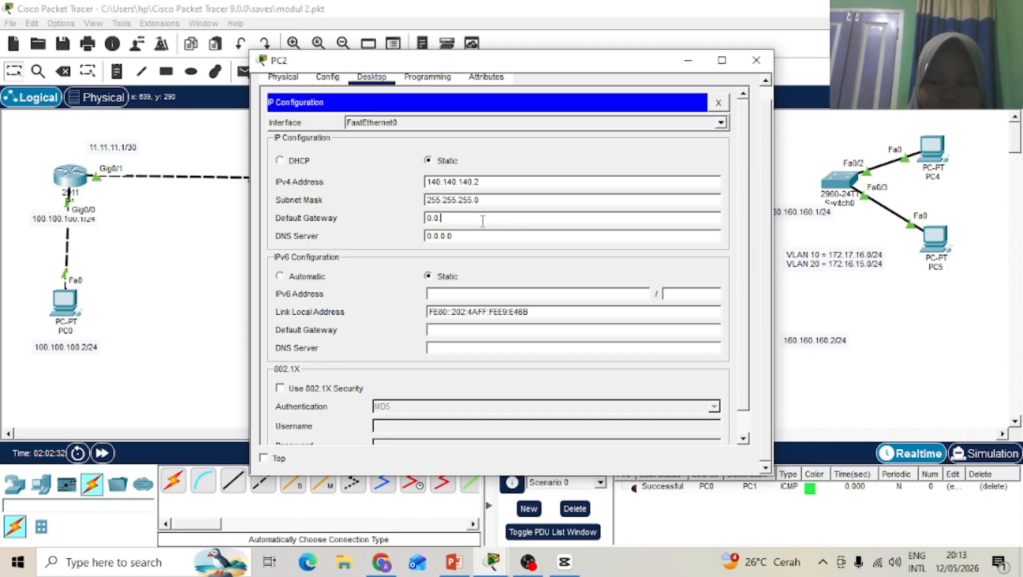
type("140")
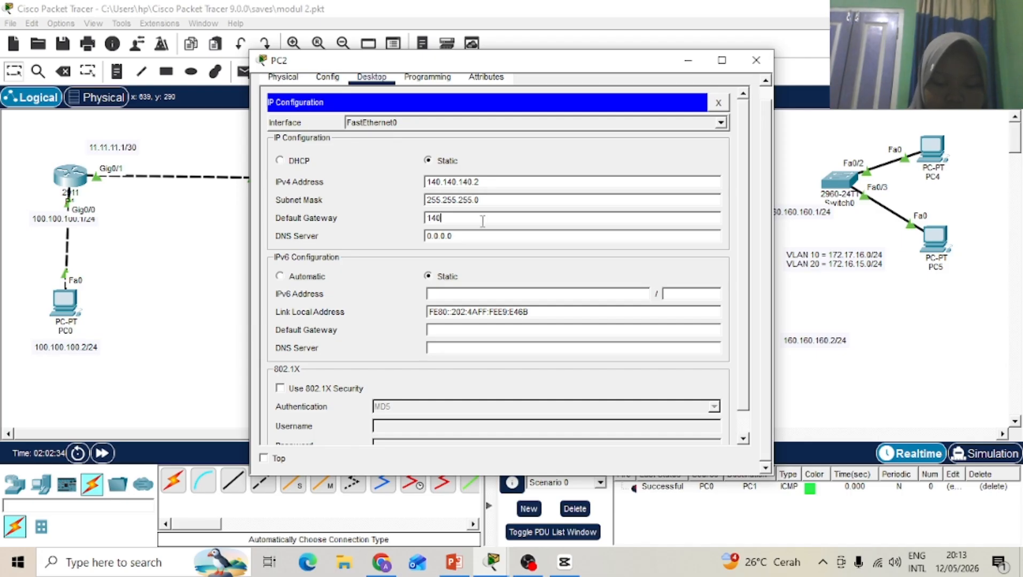
type(".140.140.1")
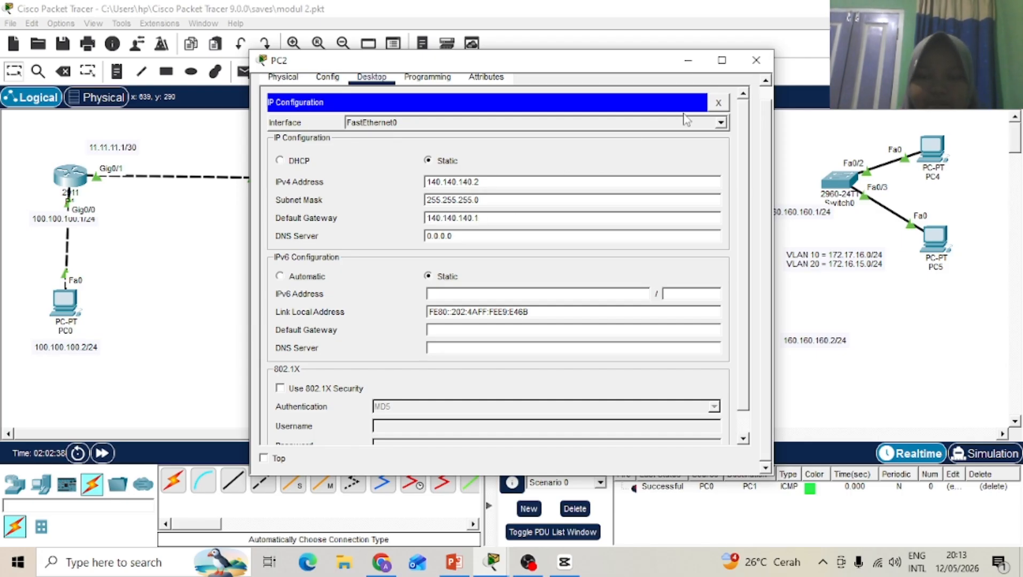
left_click(762, 65)
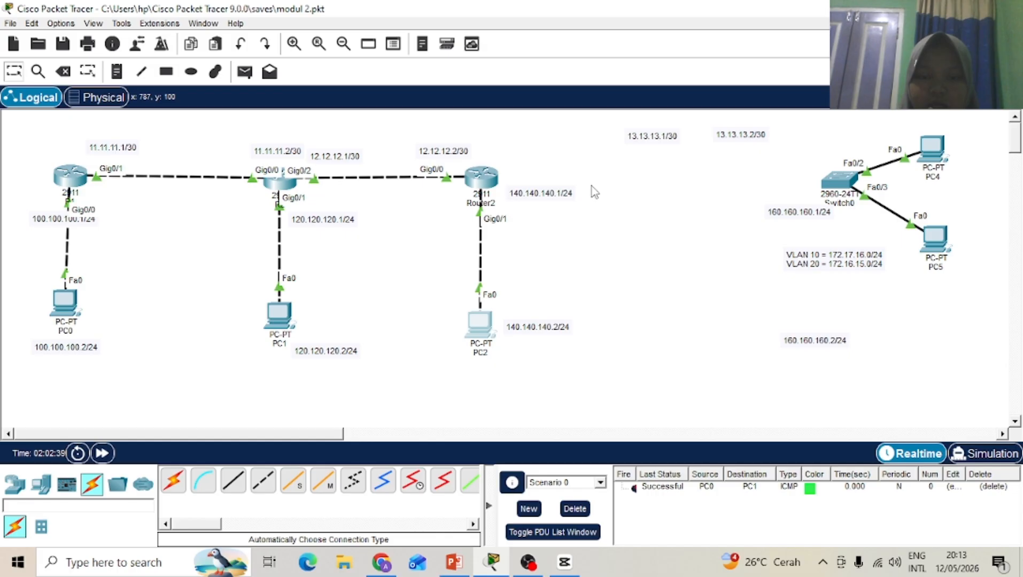
Step: Rename Router2 as R3 on the topology
left_click(479, 206)
key("BackSpace")
key("BackSpace")
key("BackSpace")
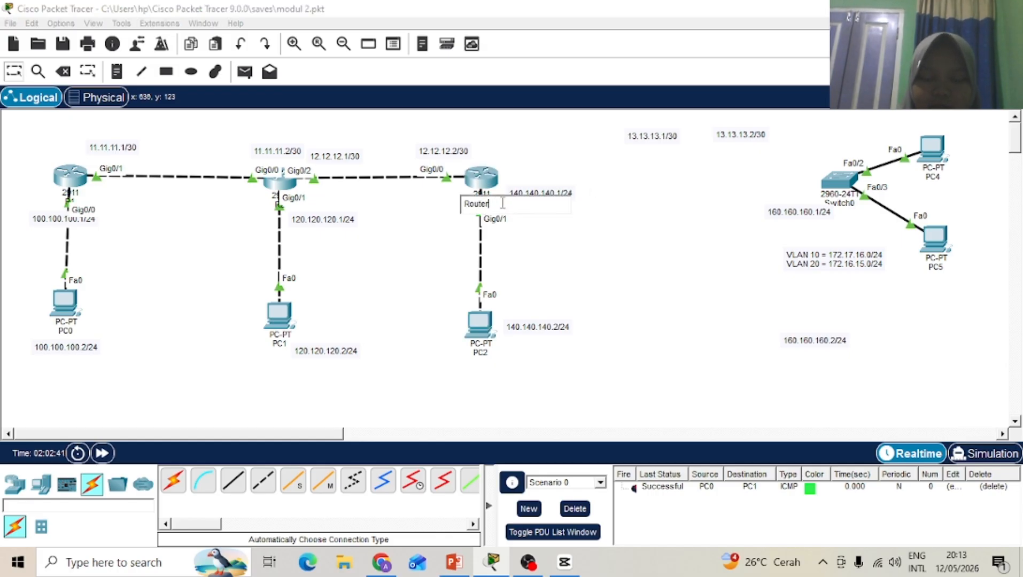
key("BackSpace")
key("BackSpace")
key("BackSpace")
type("3")
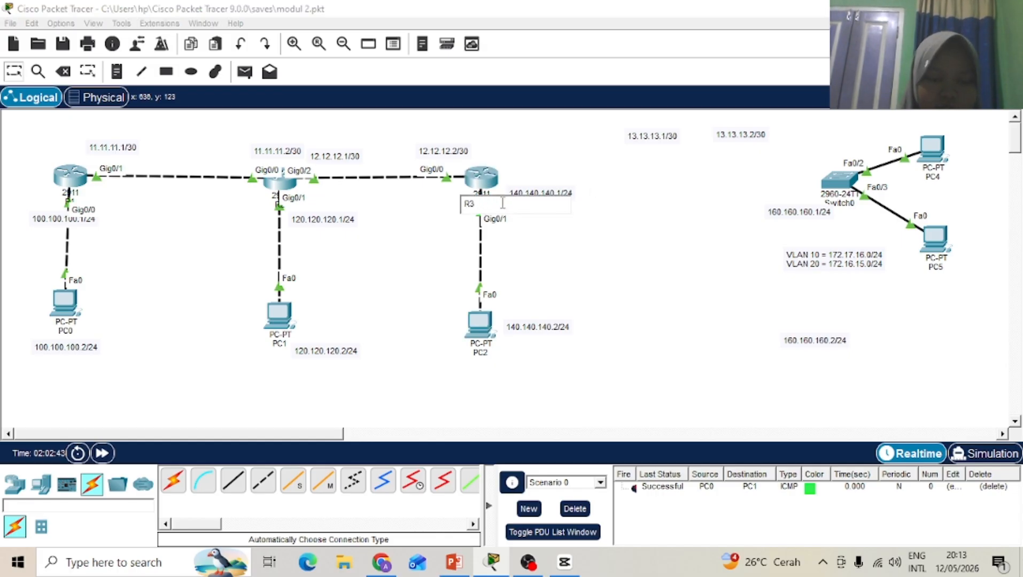
left_click(514, 219)
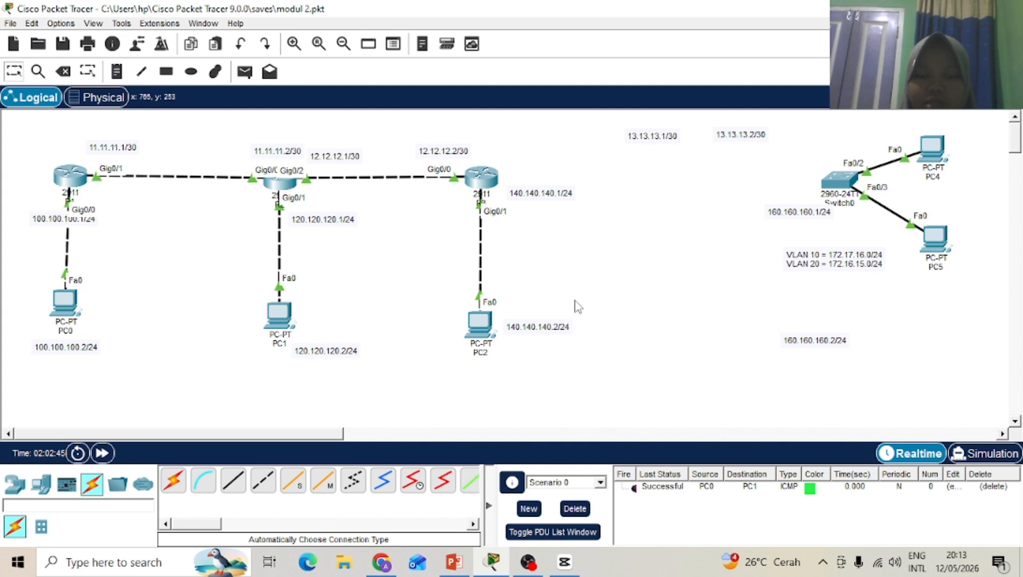
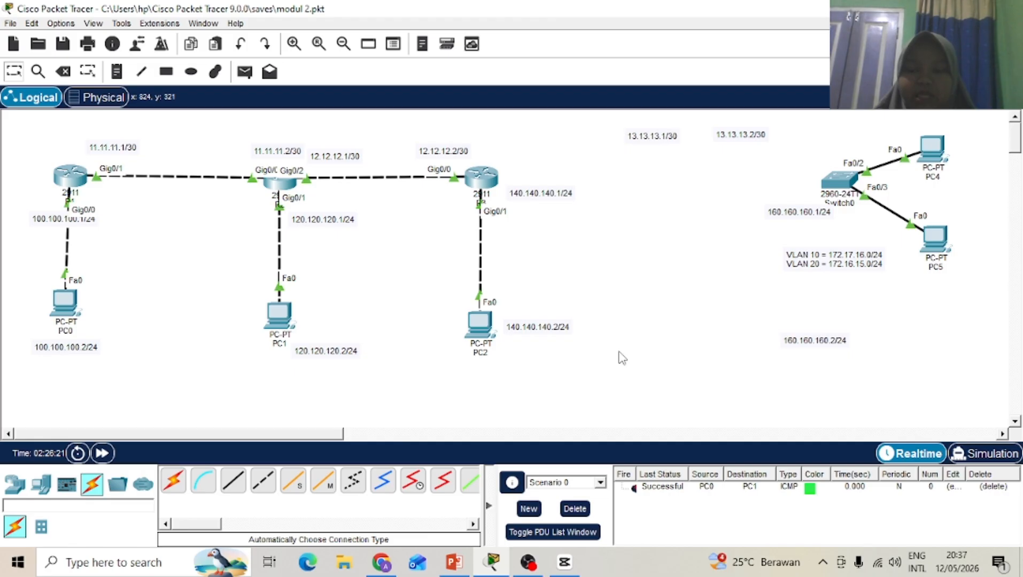
Step: Open R3's command line and enter global configuration mode
left_click(487, 178)
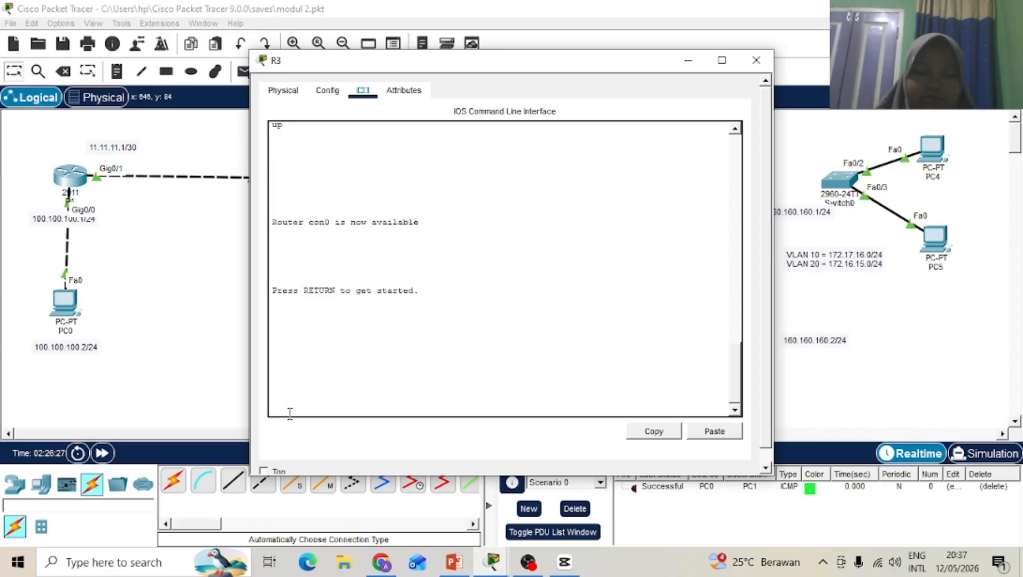
key("Return")
type("en")
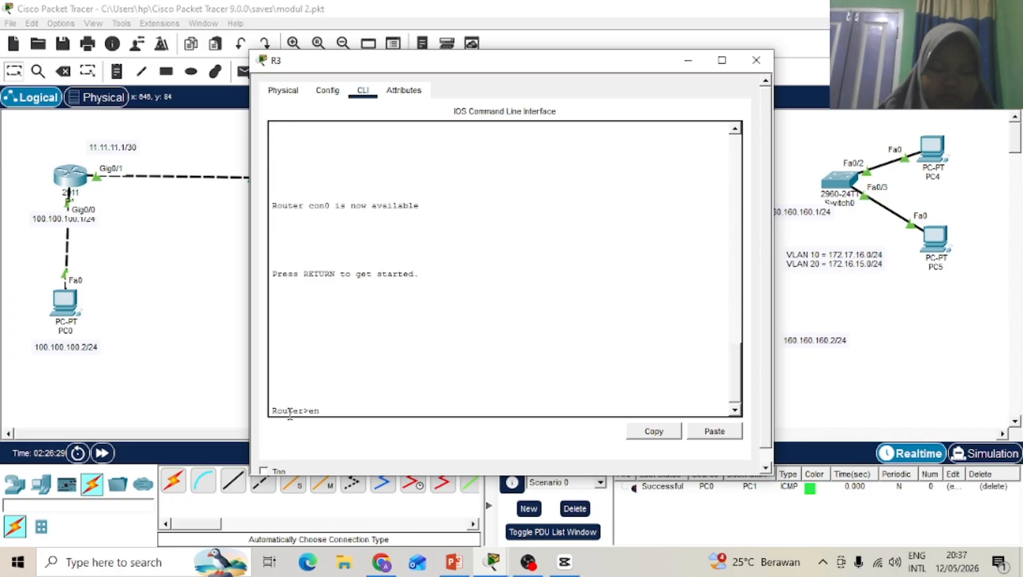
key("Return")
type("conf ")
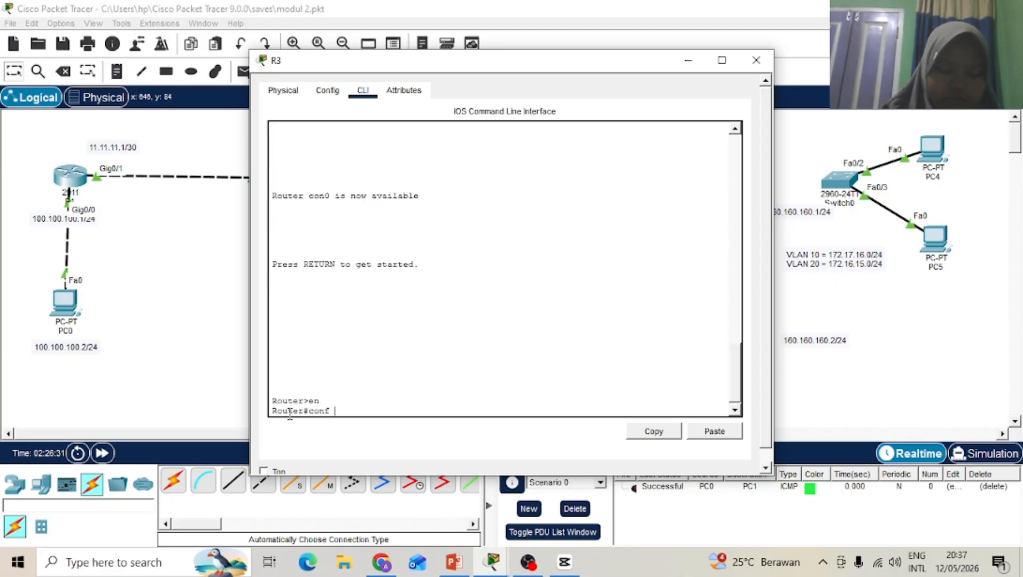
type("t")
key("Return")
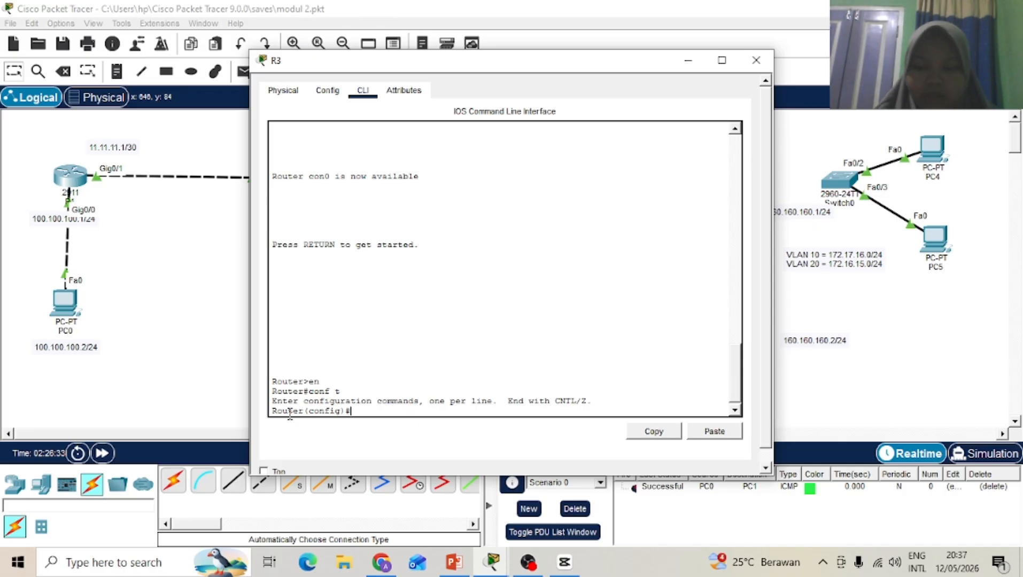
Step: Start OSPF routing process 1000 on R3
type("route")
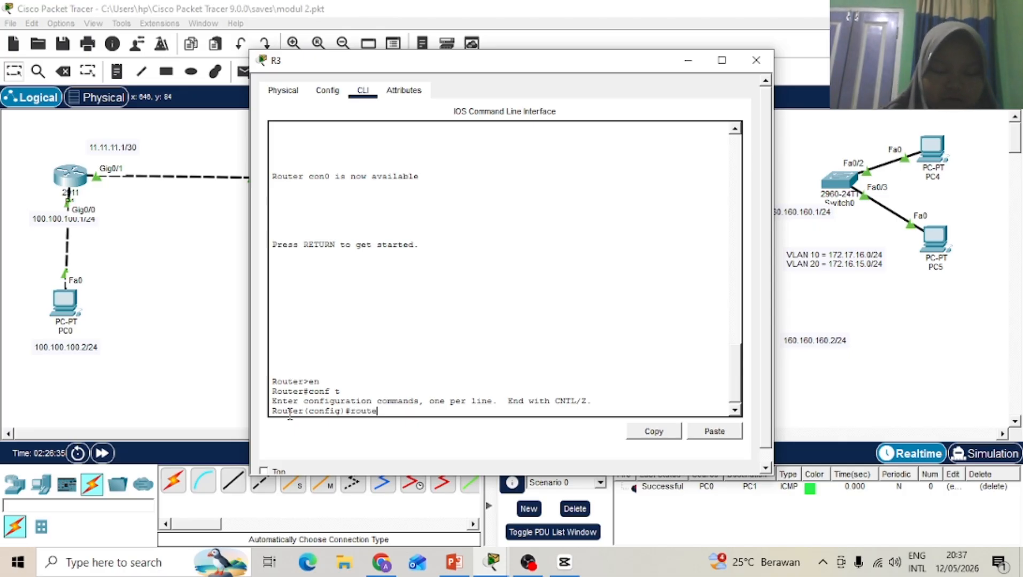
type("r osp")
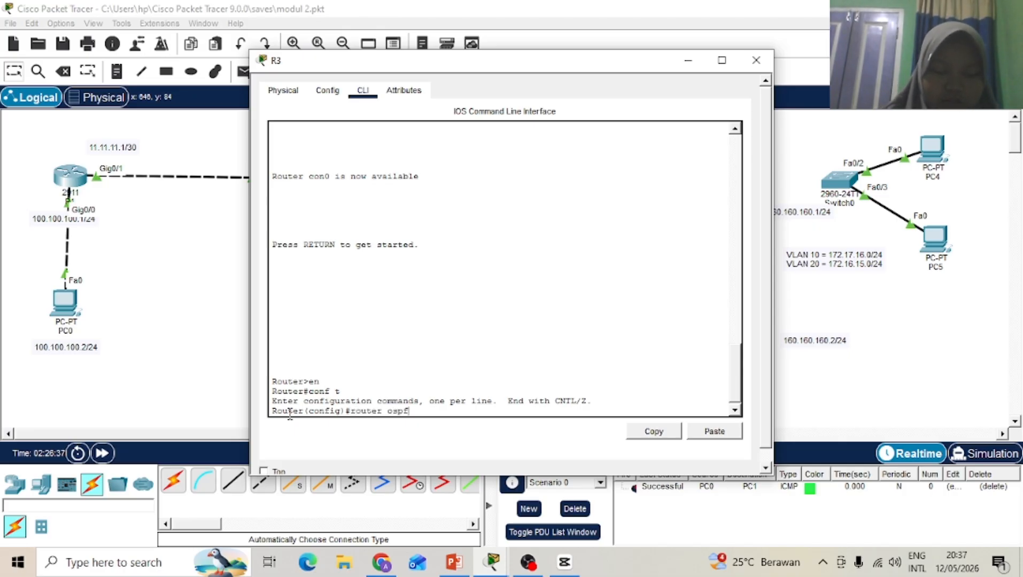
type("f 1000")
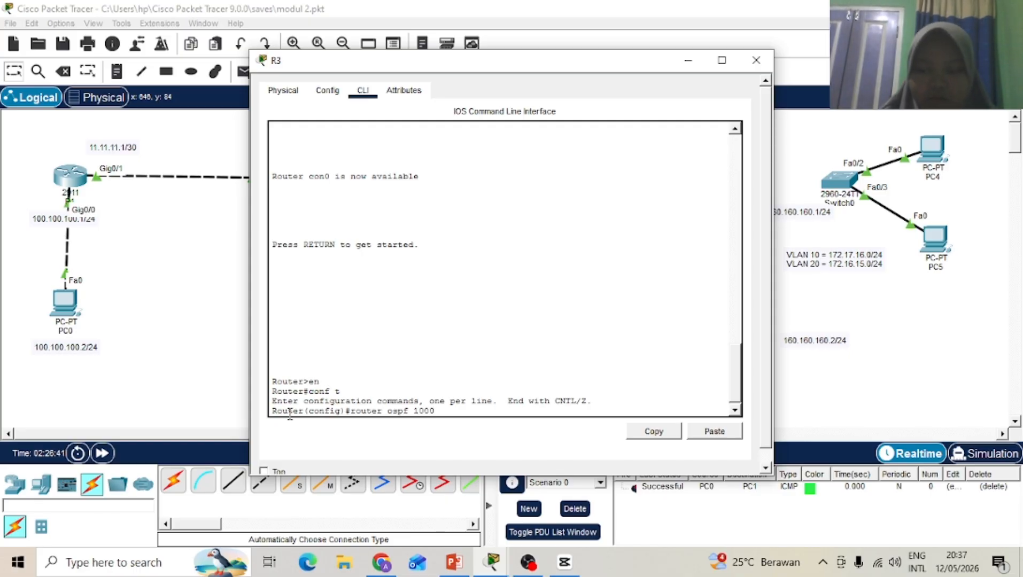
key("Return")
Step: Advertise network 12.12.12.0 with wildcard mask 0.0.0.3 in area 0 of R3's OSPF process
type("netw")
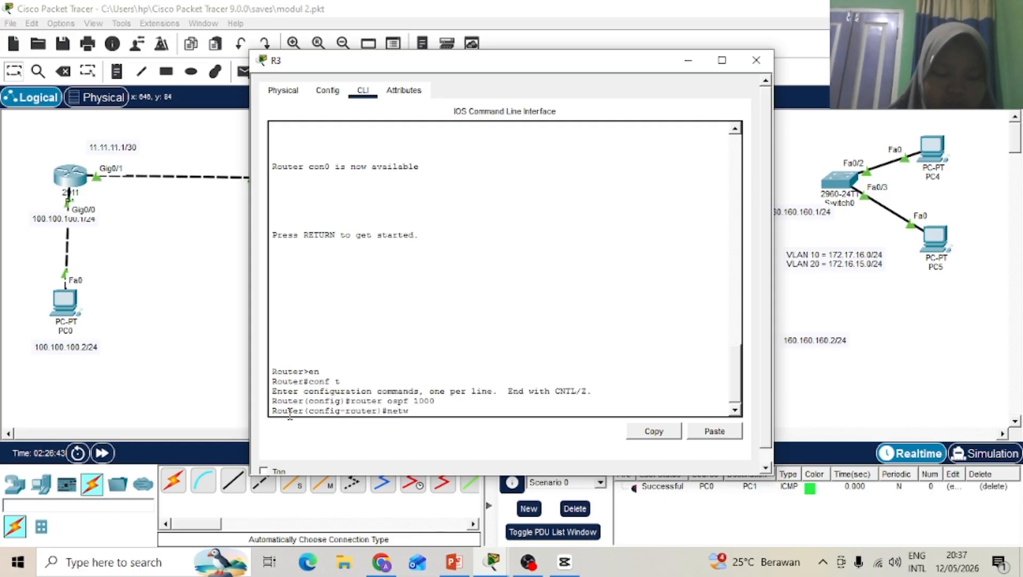
type("ork")
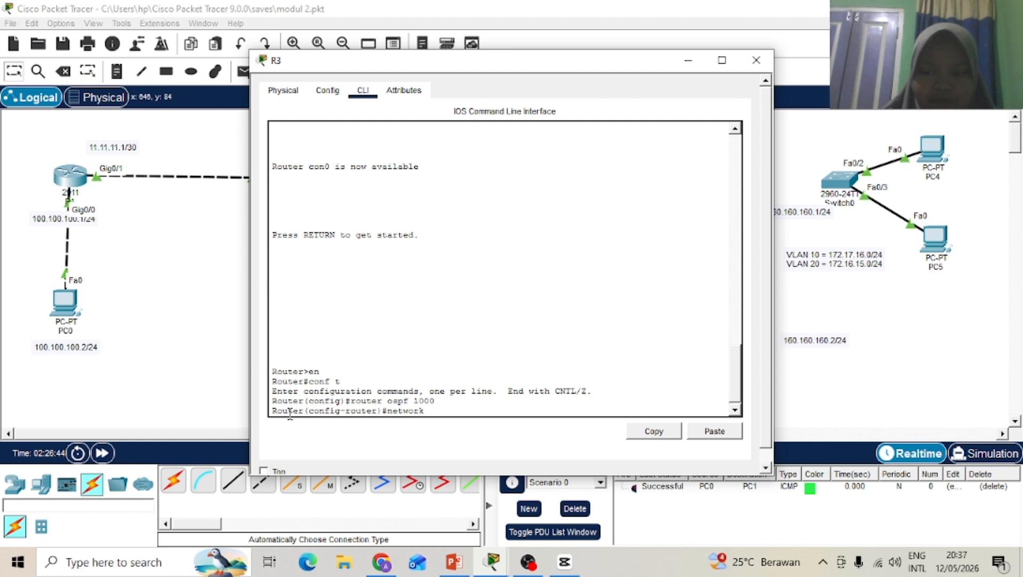
type(" 12.12.12.")
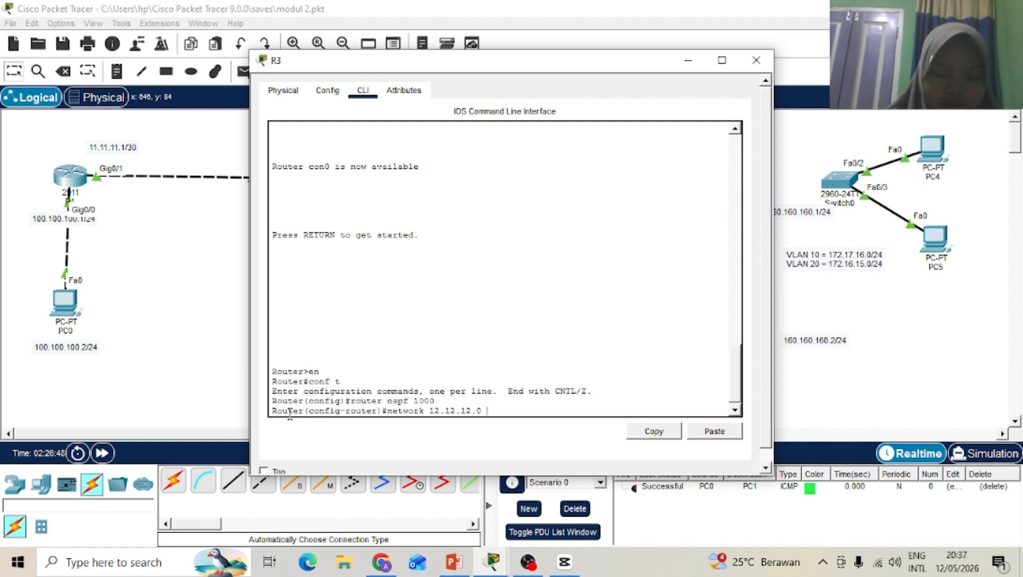
type("0 0.0.0.")
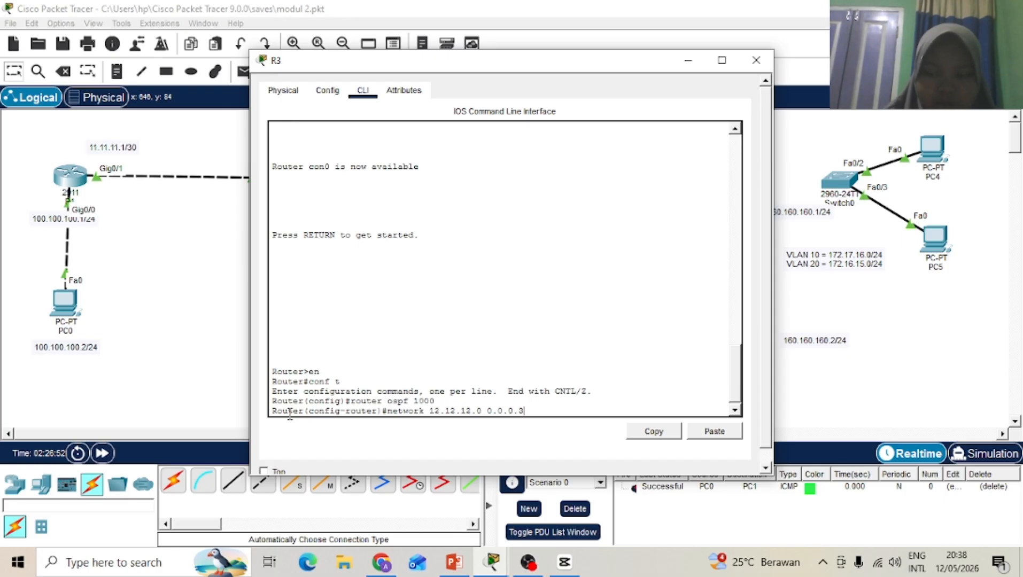
type("3 ar")
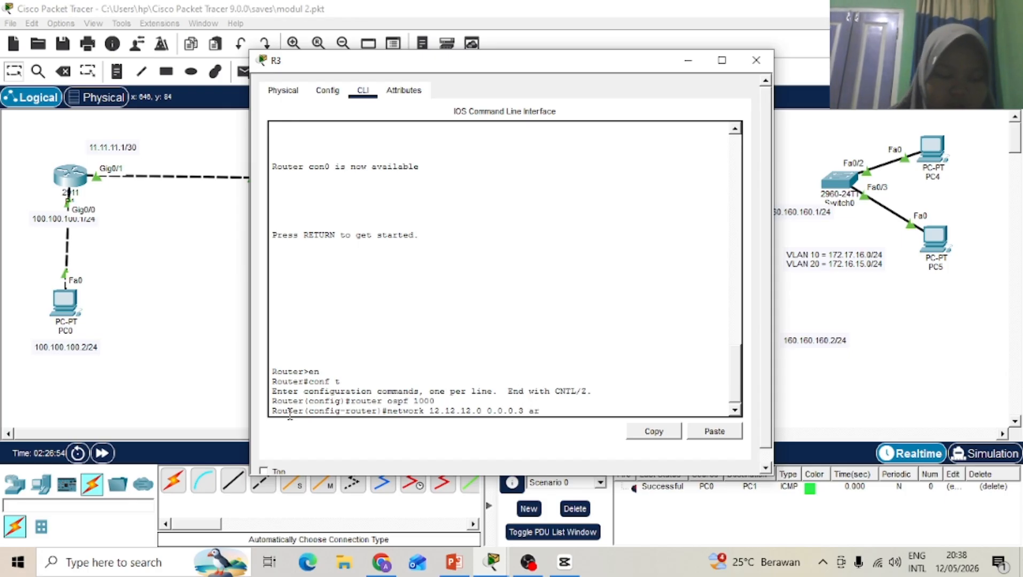
type("ea")
key("BackSpace")
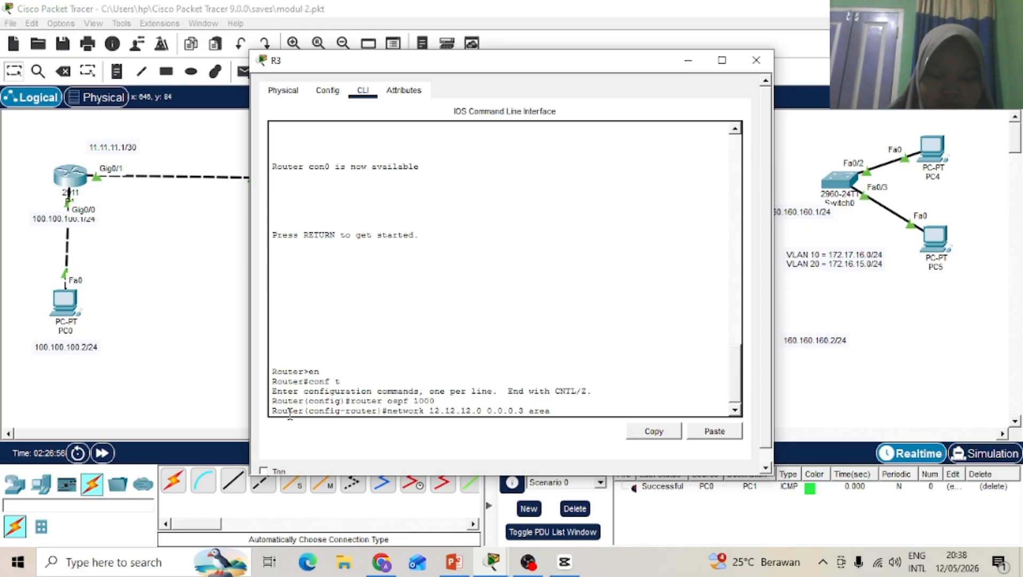
type("0")
key("Return")
Step: Advertise network 140.140.140.0 with wildcard mask 0.0.0.255 in area 0 on R3 and close its window
type("ne")
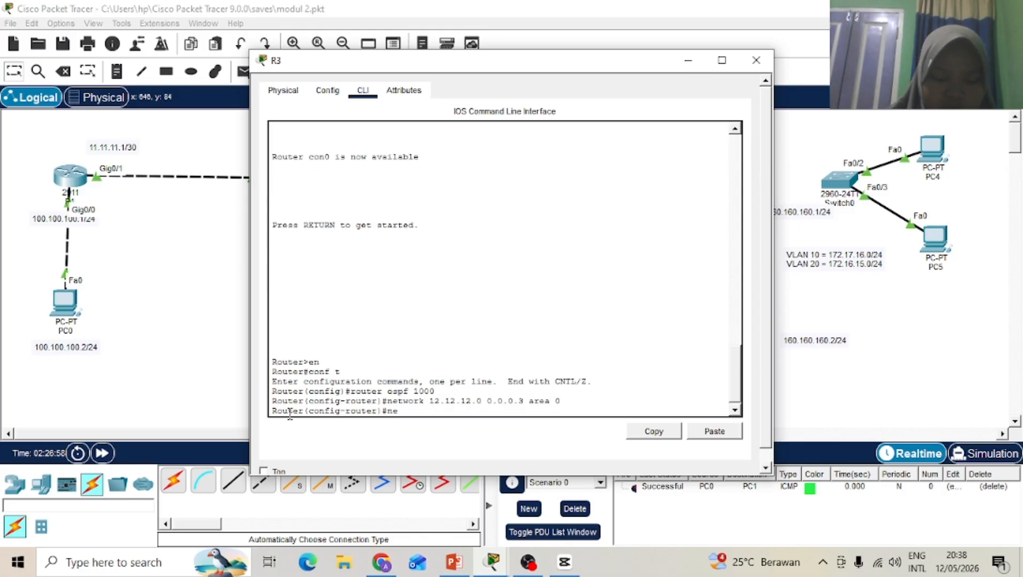
type("twork")
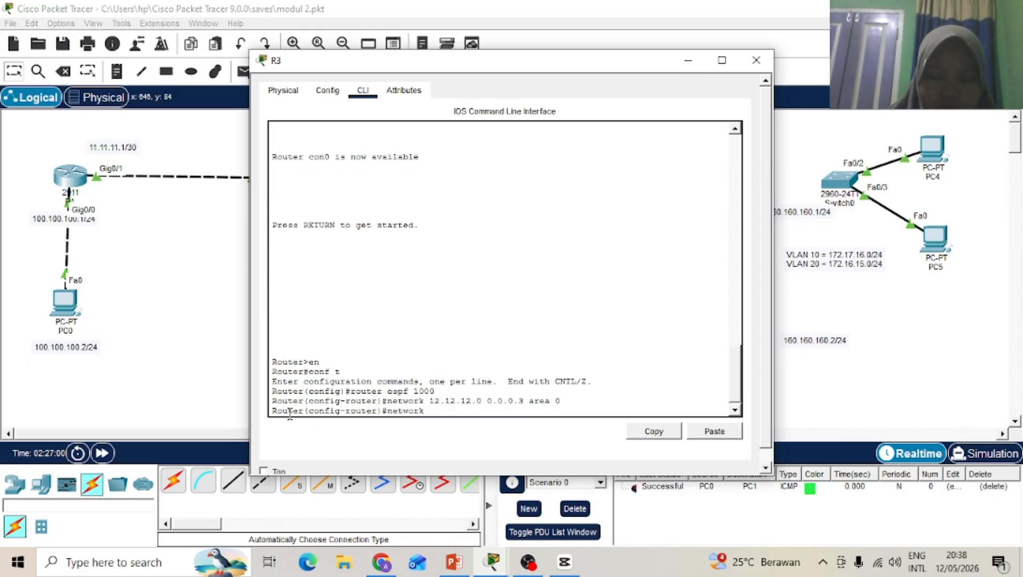
type(" 140.140.")
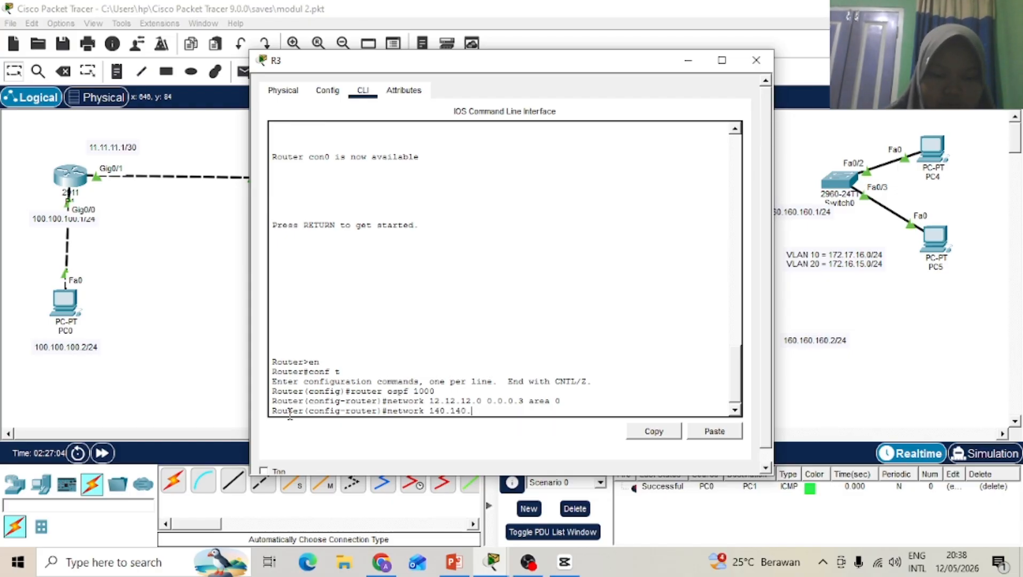
type("140.0")
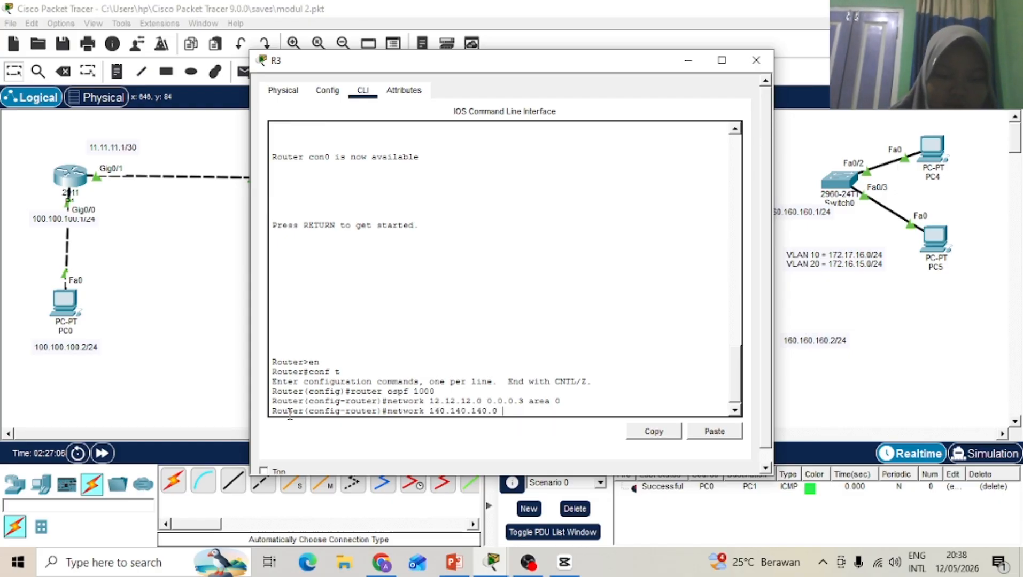
type(" 0.0")
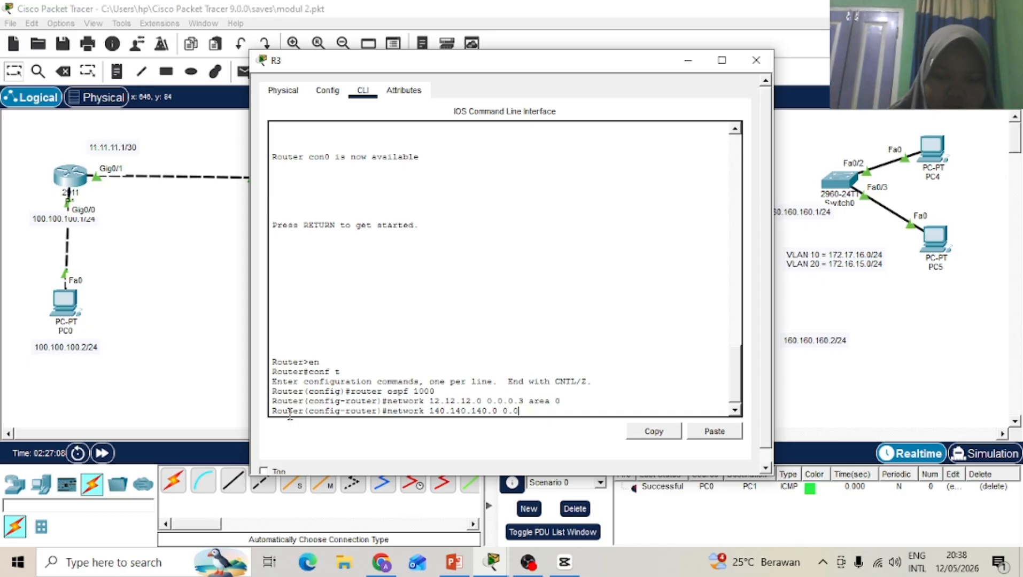
type(".0.255 area")
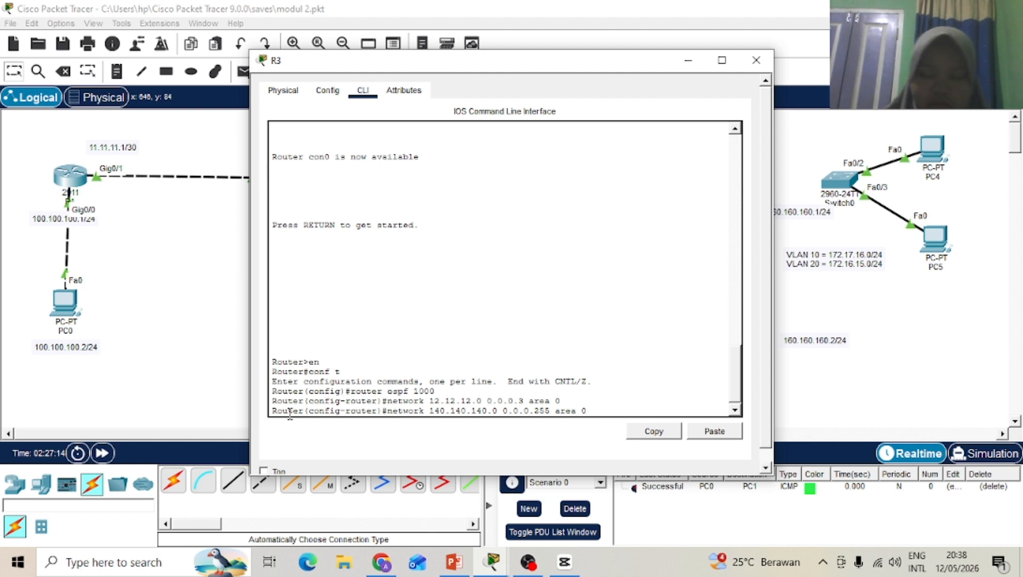
type(" 0")
key("Return")
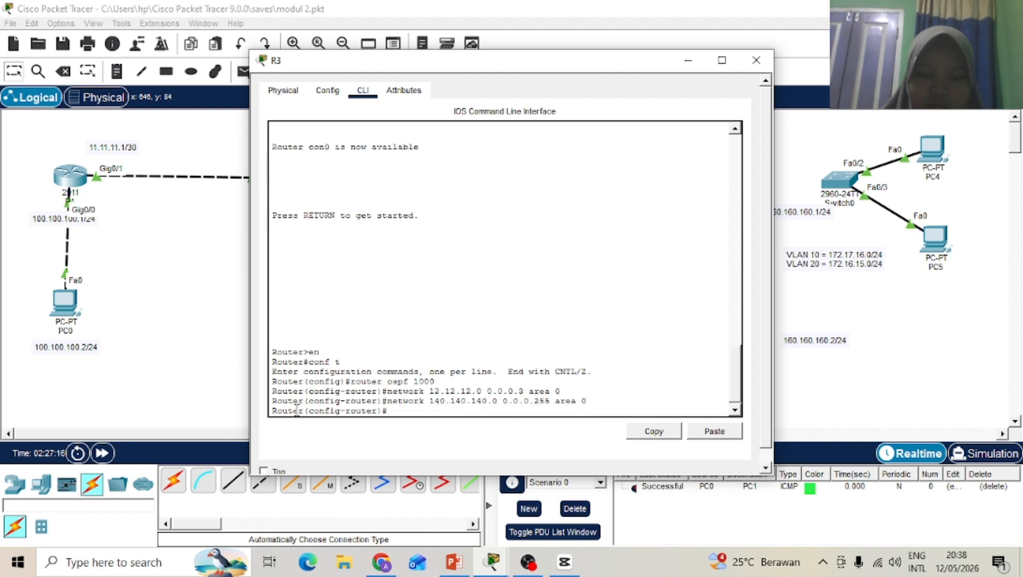
left_click(756, 60)
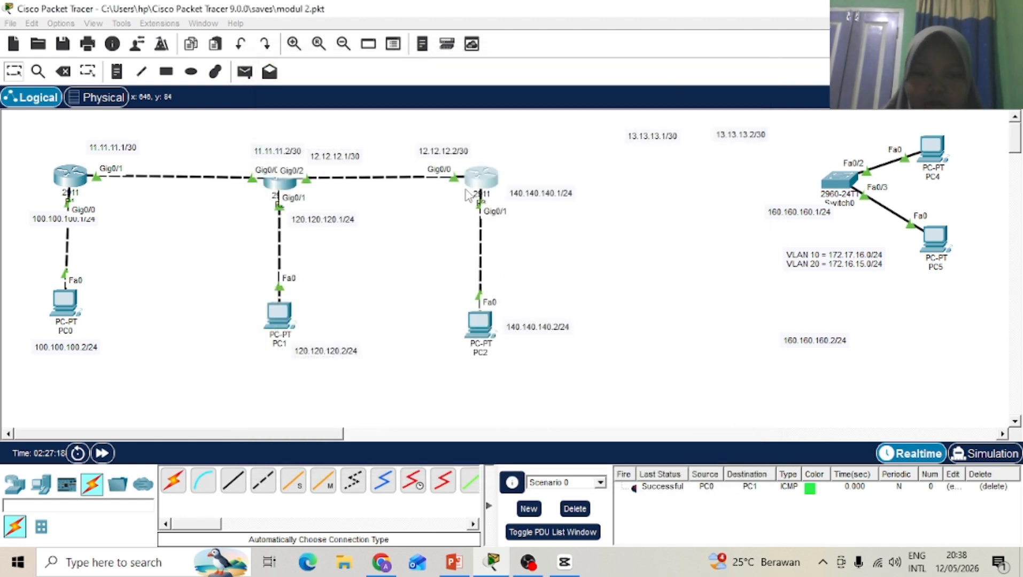
Step: Open R2's command line and enter global configuration mode
left_click(280, 181)
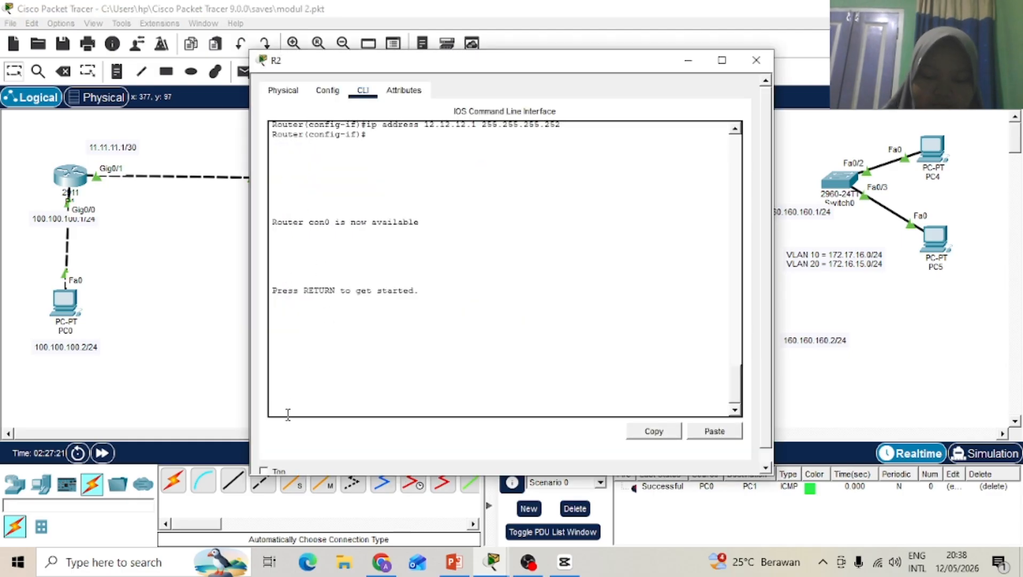
key("Return")
type("en")
key("Return")
type("co")
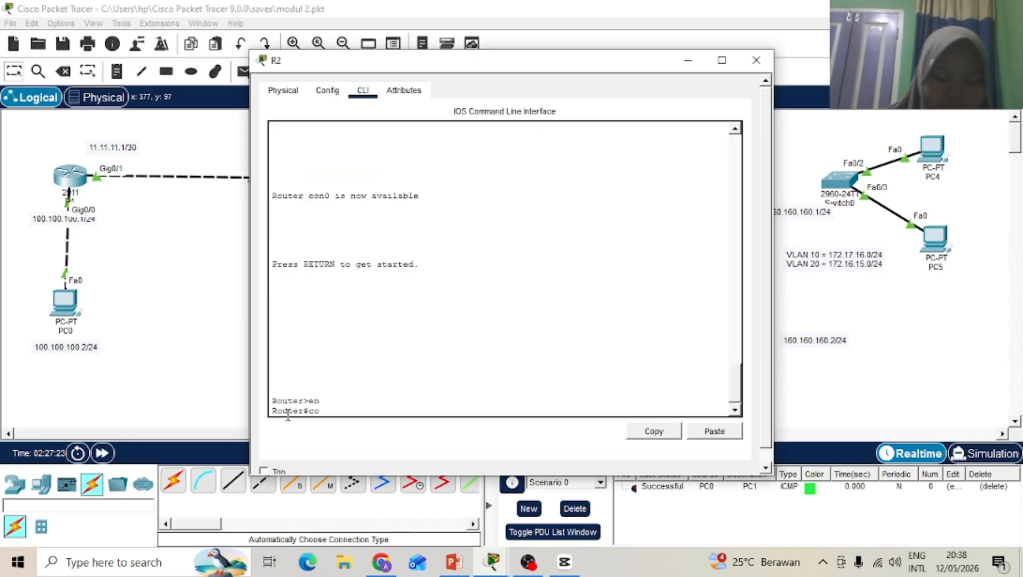
type("nf t")
key("Return")
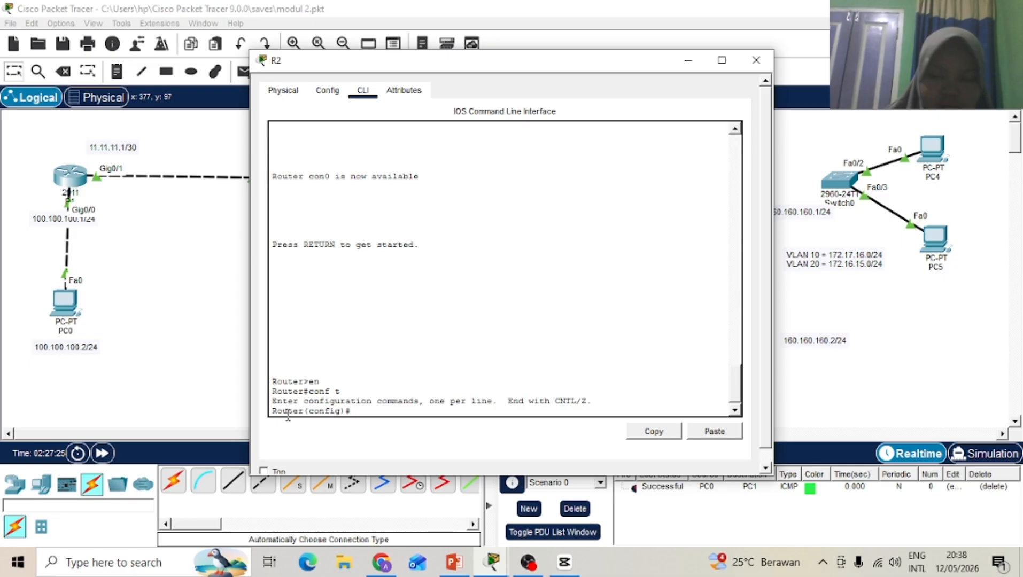
Step: Add network 12.12.12.0 with wildcard mask 0.0.0.3 in area 0 to OSPF process 100 on R2
type("ro")
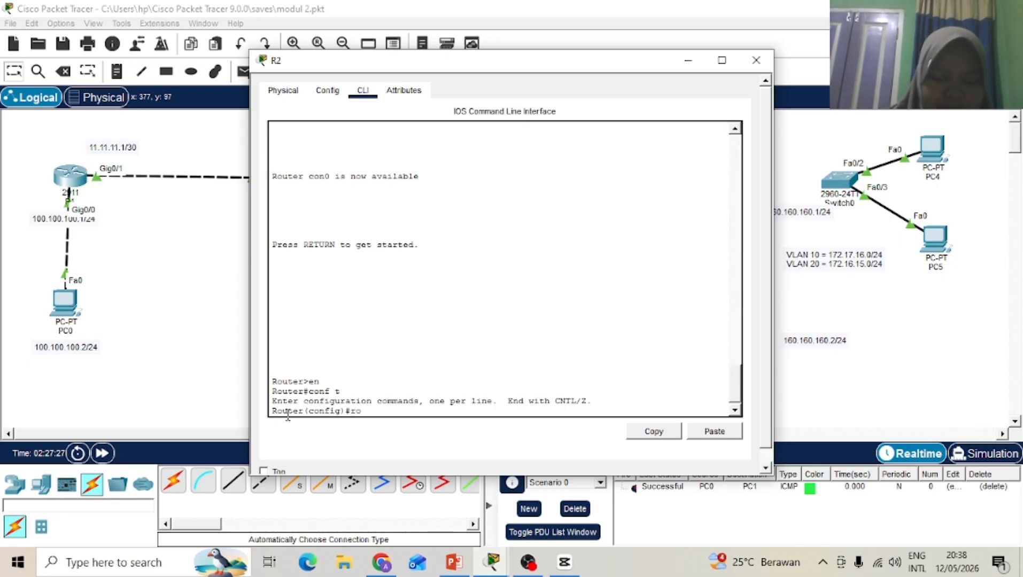
type("uter o")
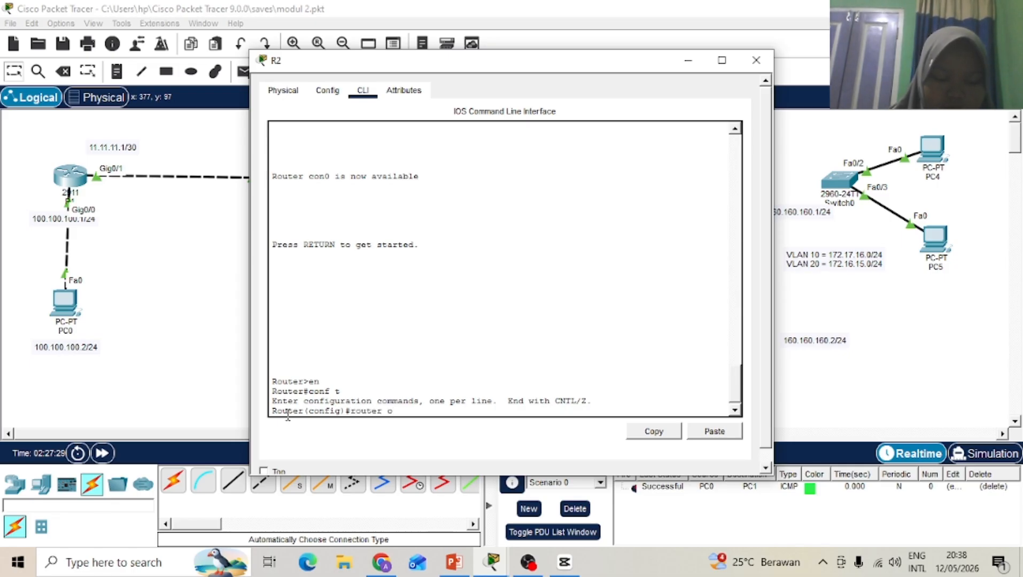
type("spf 1")
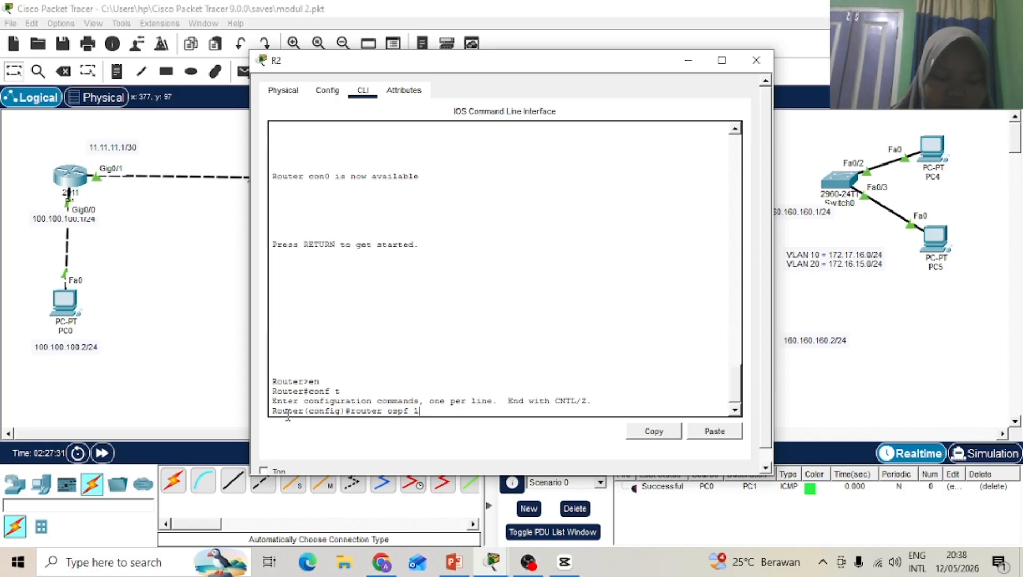
type("00")
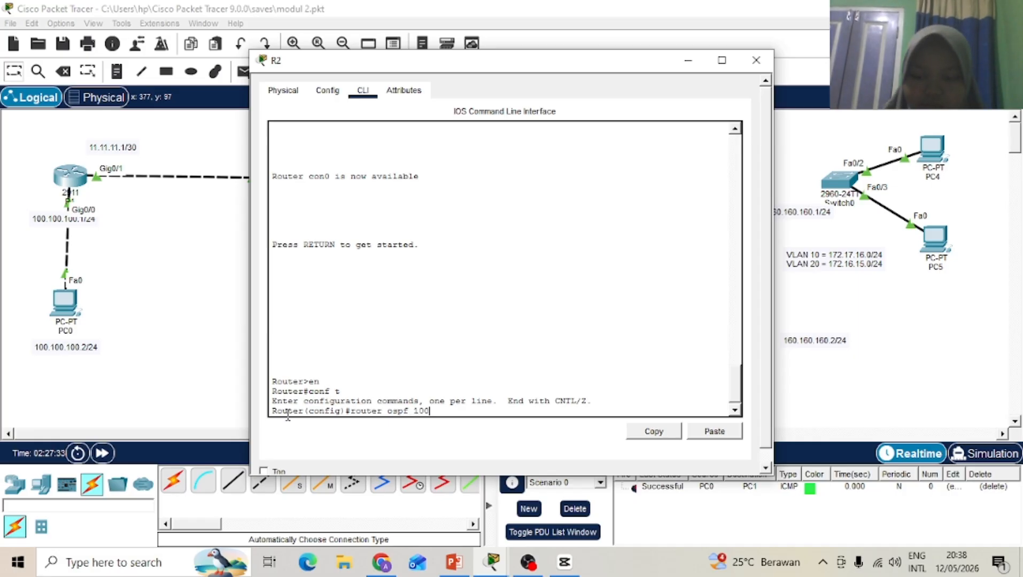
key("Return")
type("nfig-router)#net")
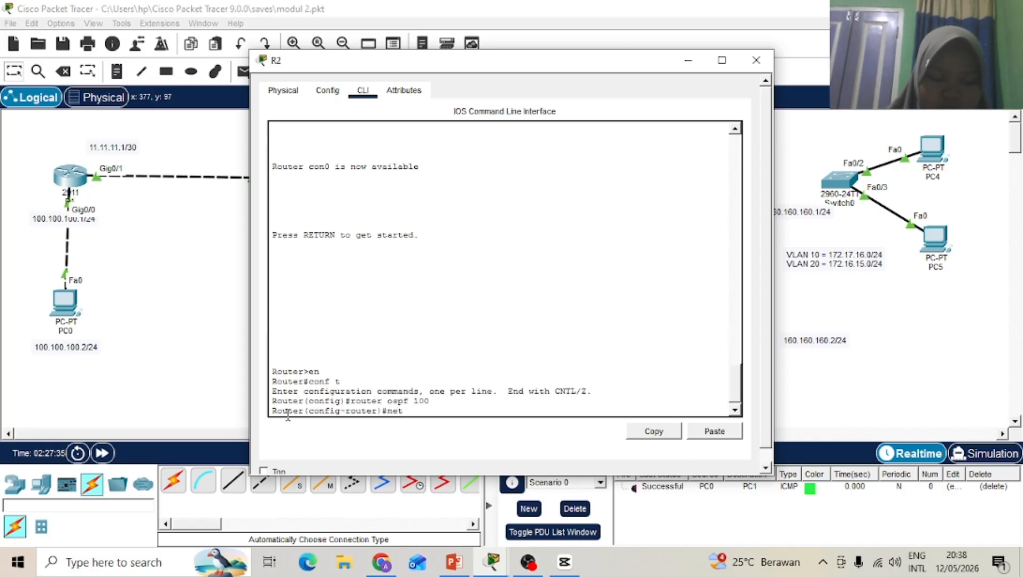
type("work 12.12.12.0 0.0.0.")
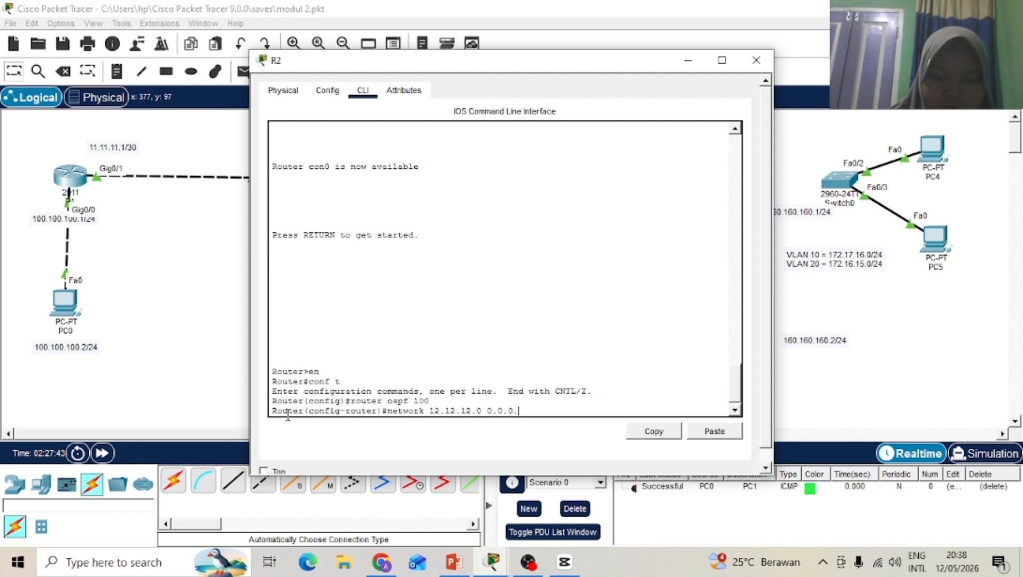
type("area 0")
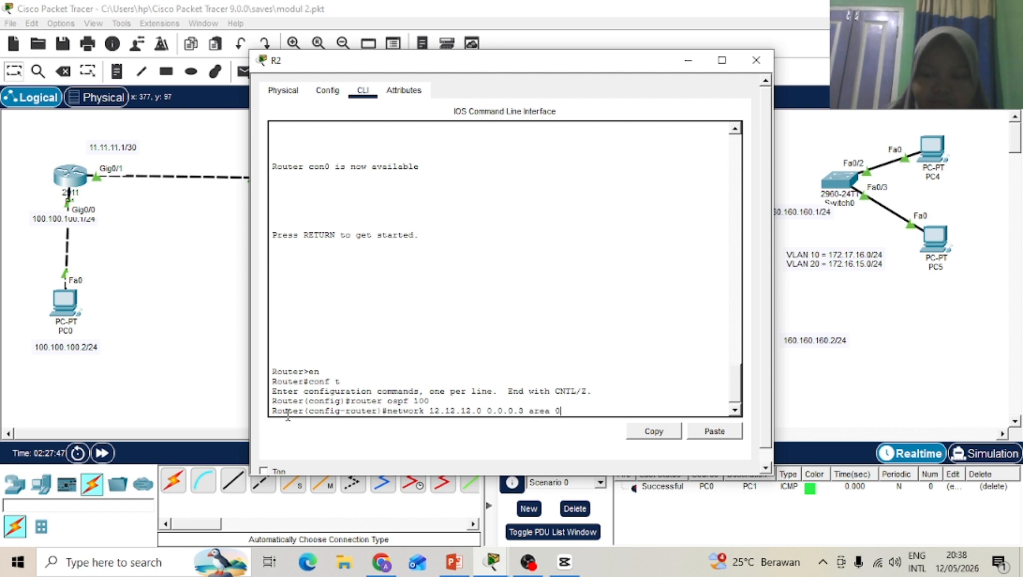
key("Return")
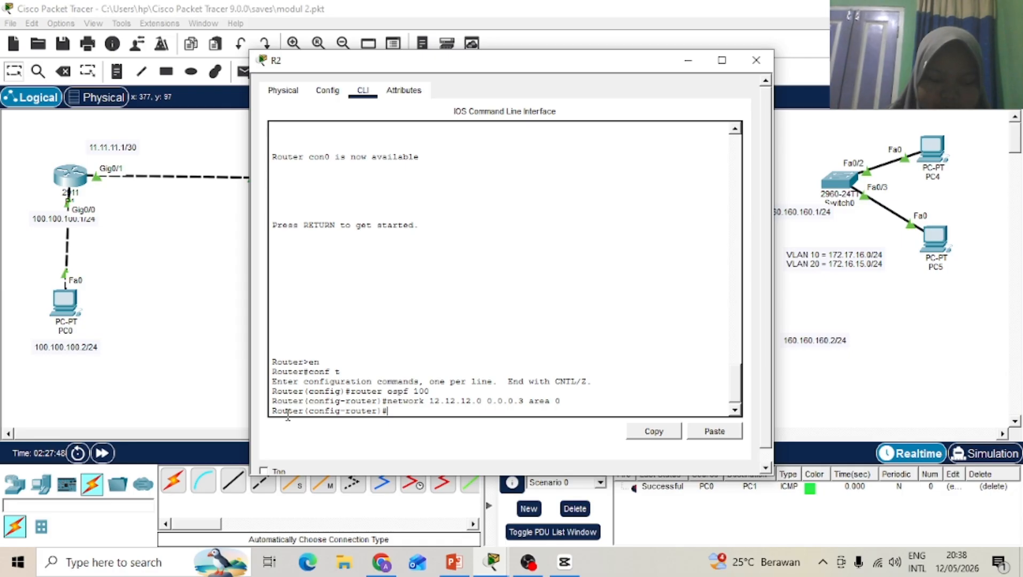
Step: Display R2's IP routing table from router configuration mode and close its window
type("do show")
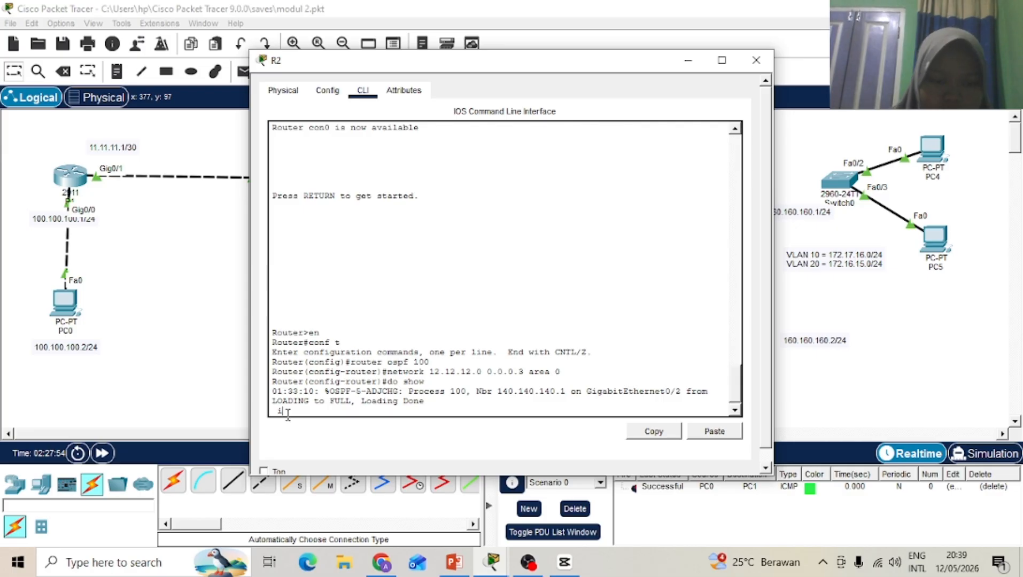
key("BackSpace")
key("Return")
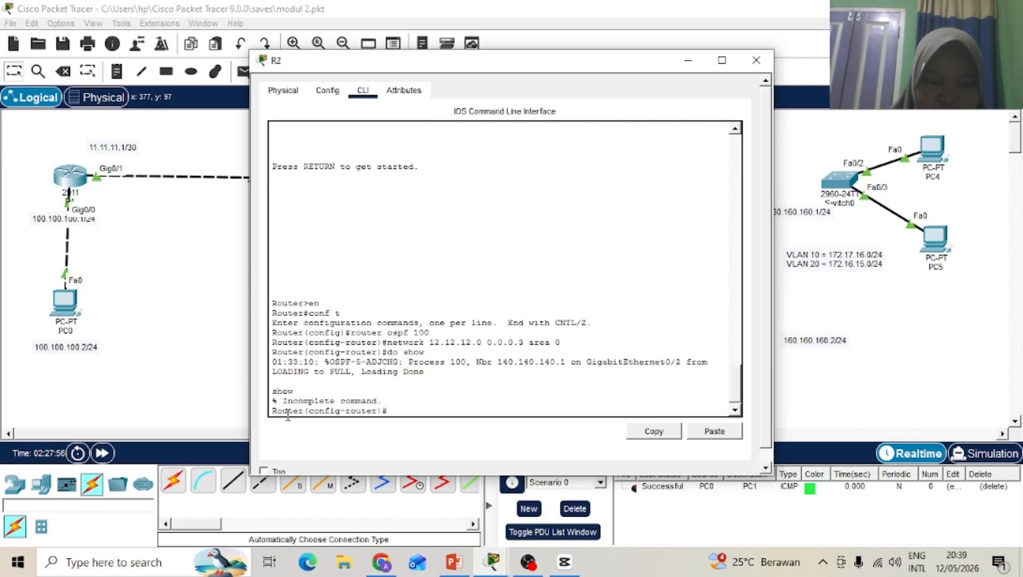
type("do show i")
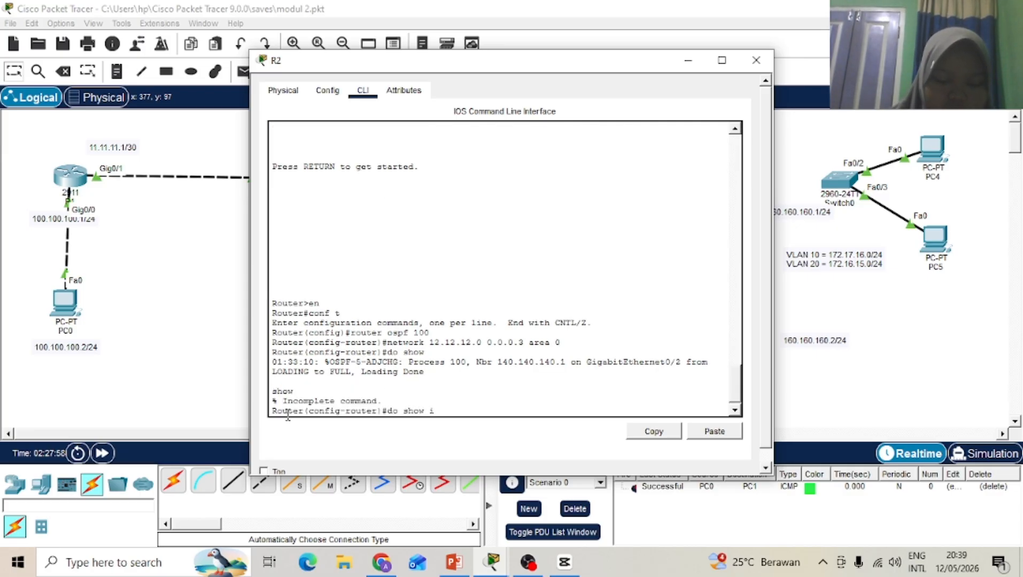
type("p rout")
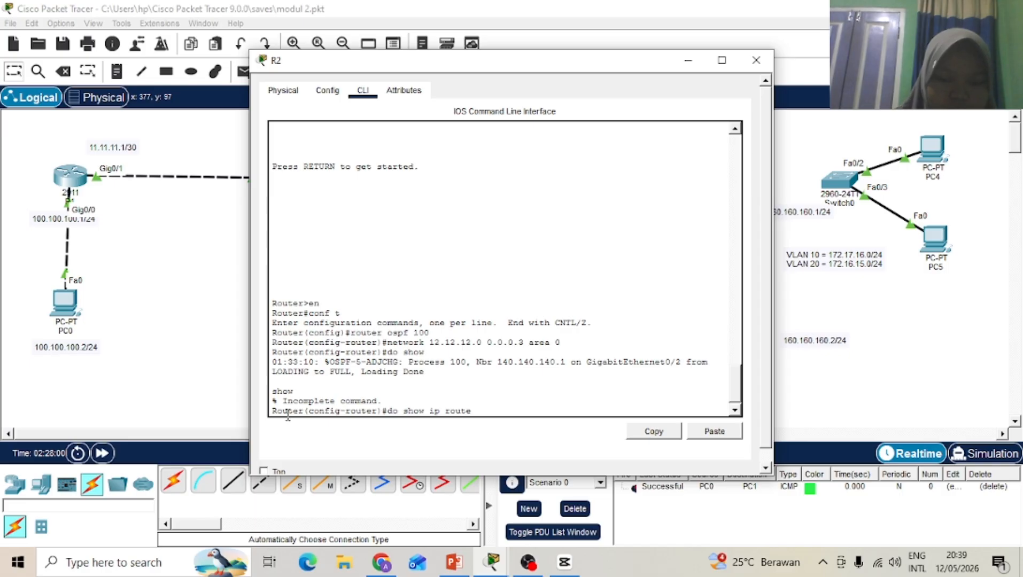
type("e")
key("Return")
key("Return")
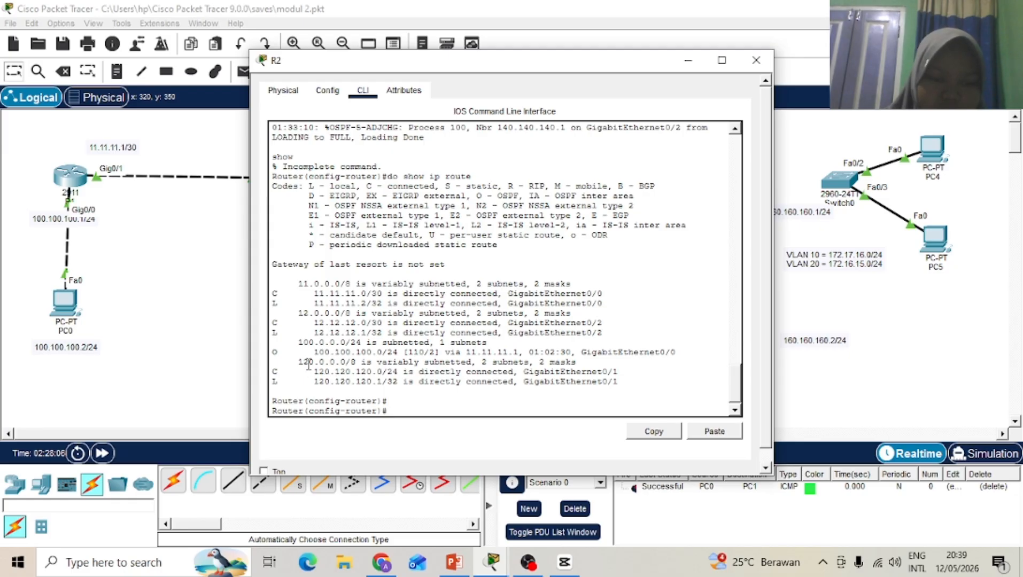
left_click(756, 64)
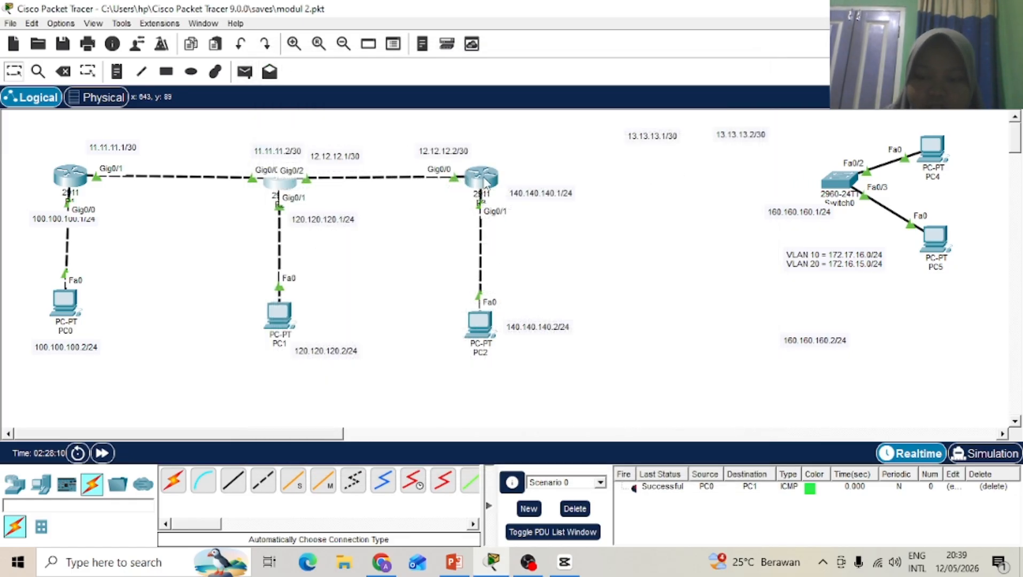
Step: Reopen R3's command line and display its full IP routing table from router configuration mode
left_click(482, 178)
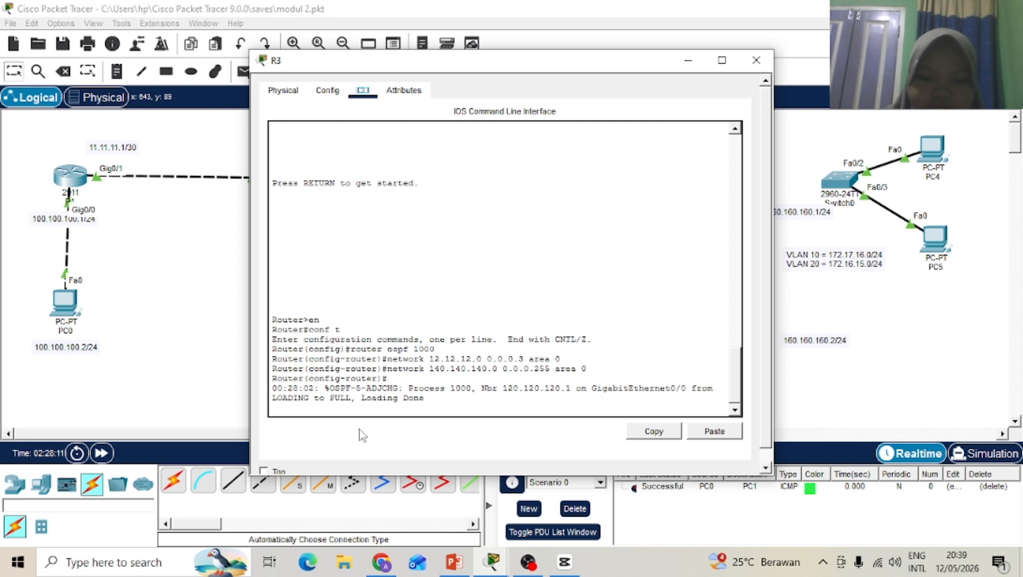
key("Return")
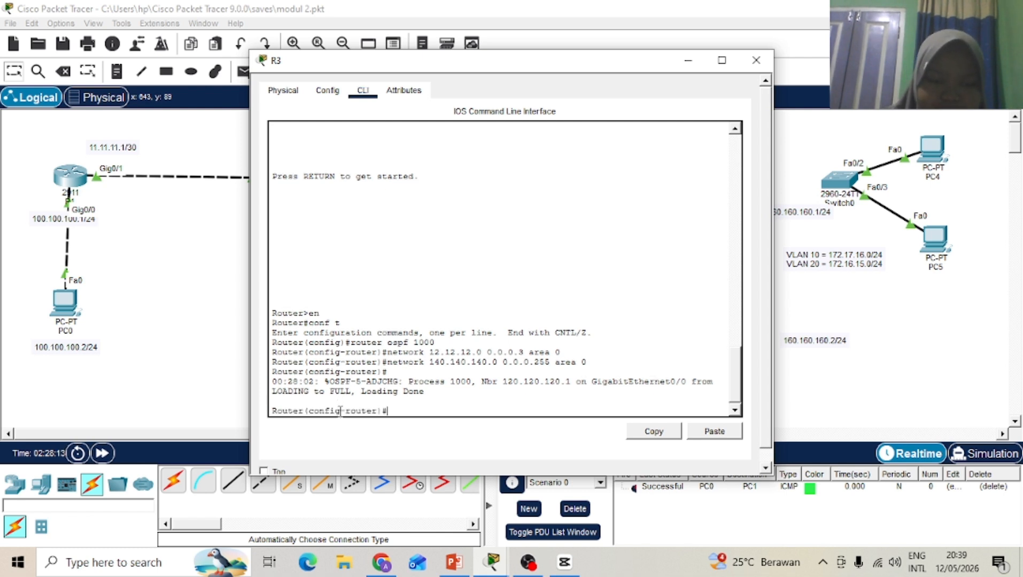
type("do ")
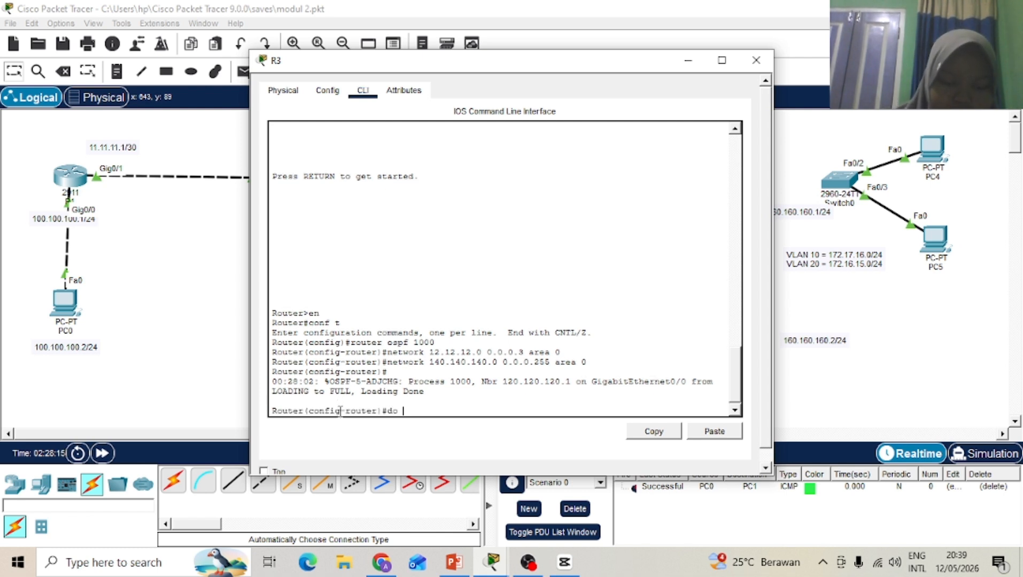
type("show ip ro")
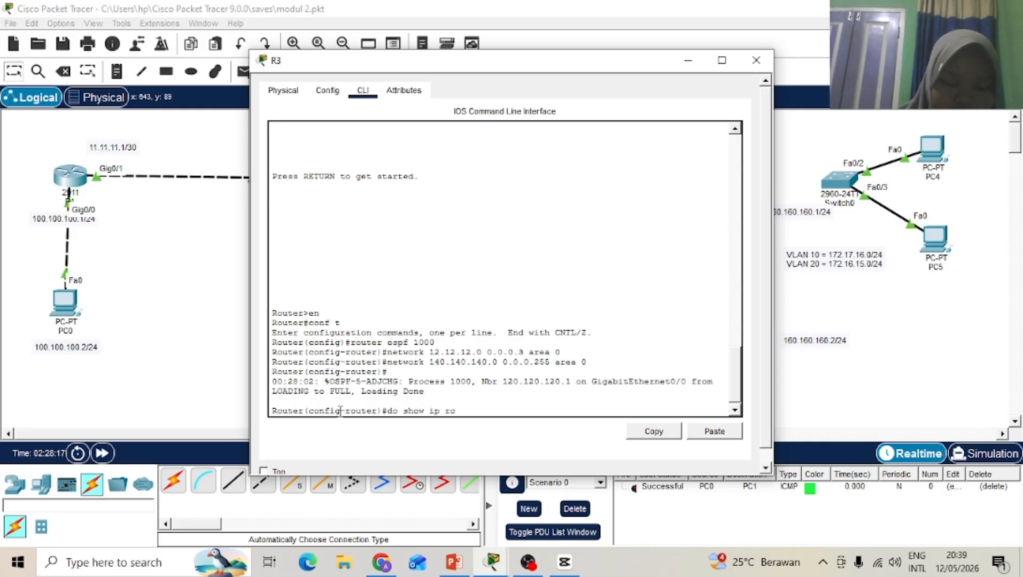
type("ute")
key("Return")
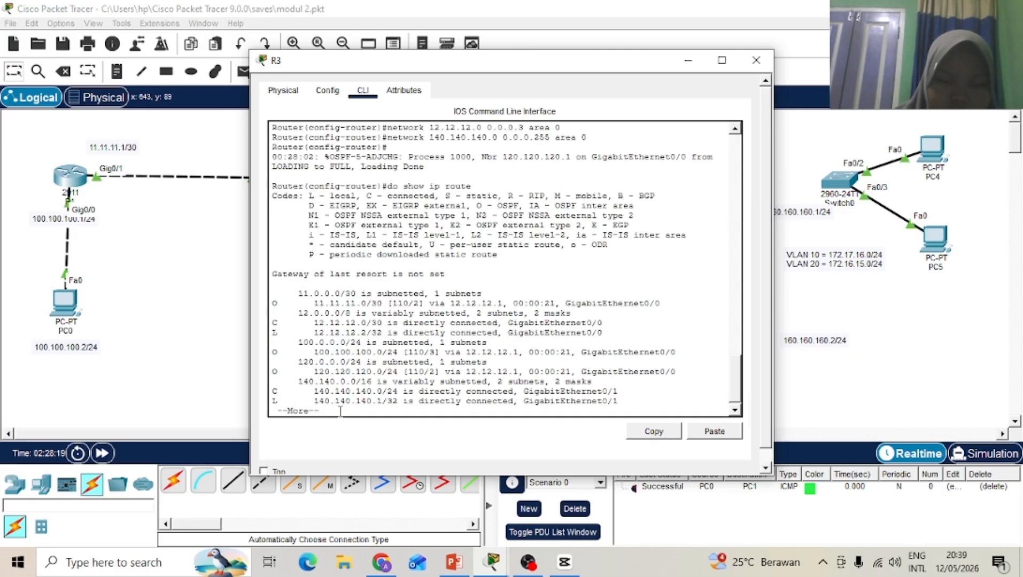
key("Return")
key("Return")
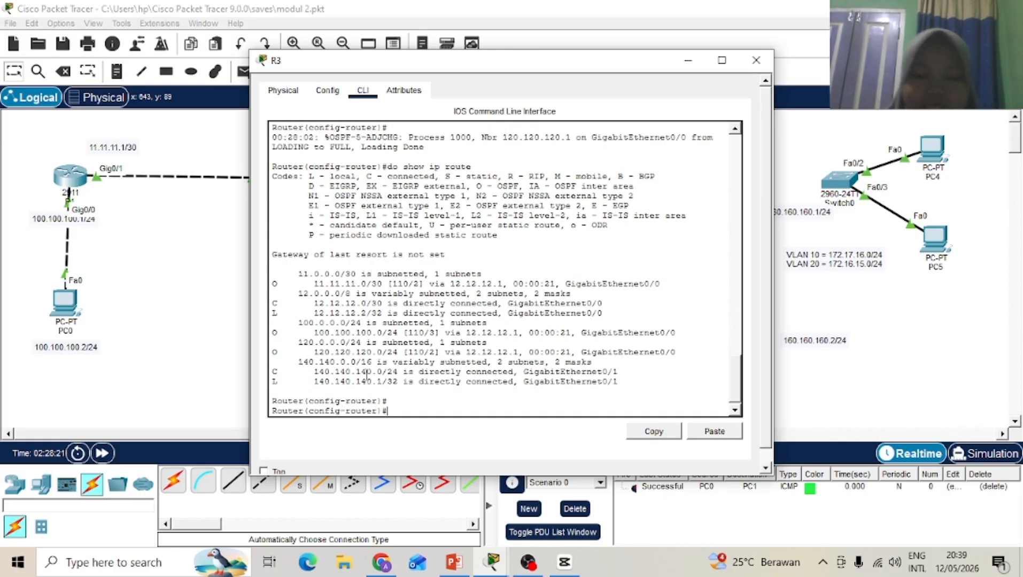
Step: Examine the OSPF-learned entries for 100.100.100.0, 120.120.120.0 and 11.11.11.0 in R3's routing table and close its window
left_click_drag(314, 332, 381, 332)
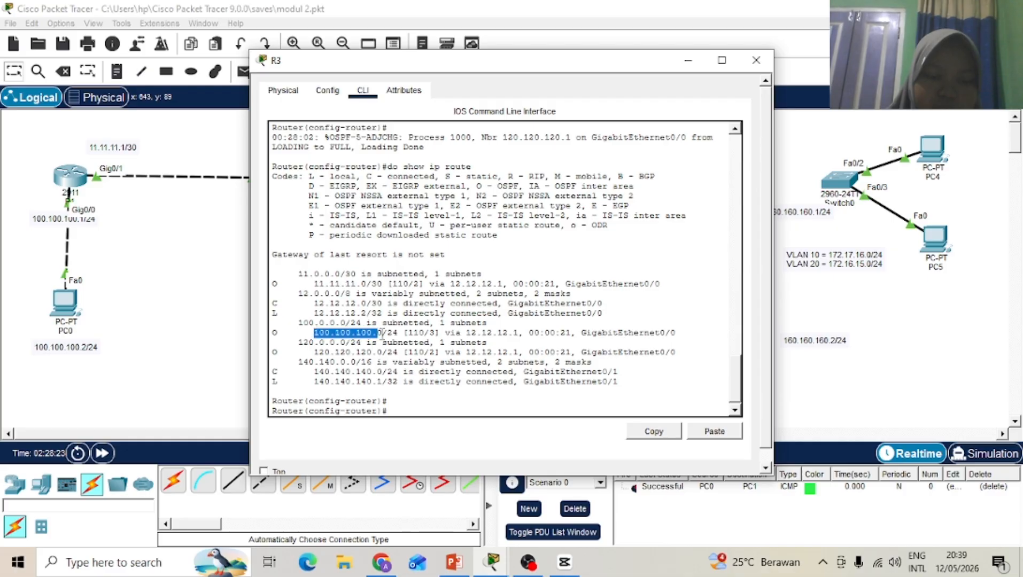
left_click_drag(315, 352, 381, 353)
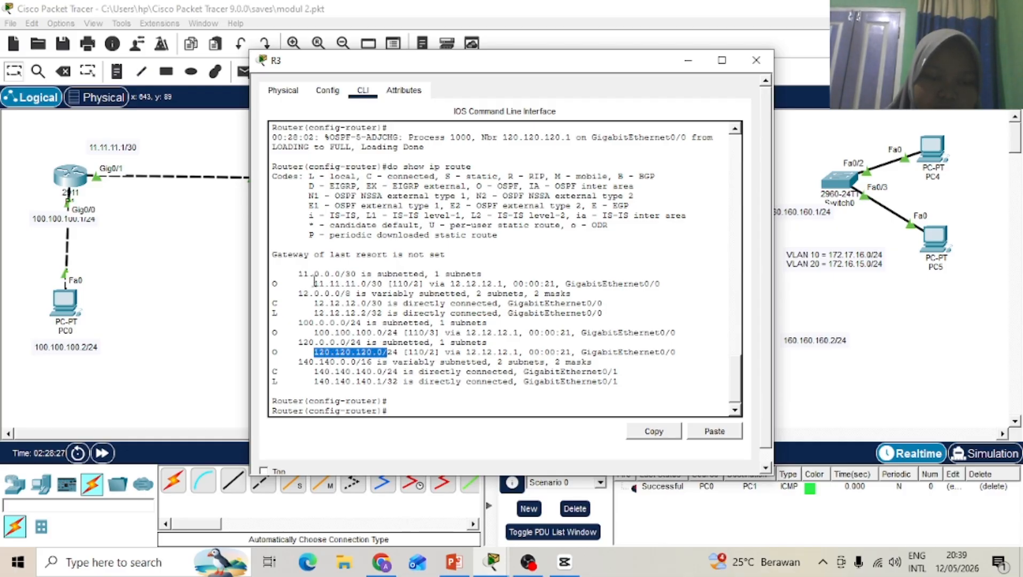
left_click_drag(483, 274, 383, 282)
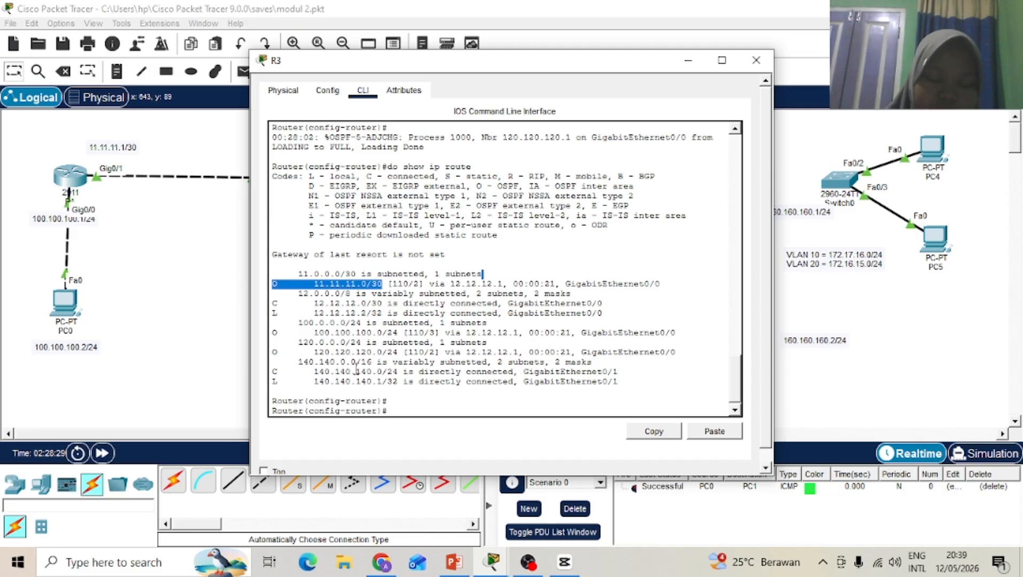
left_click(754, 62)
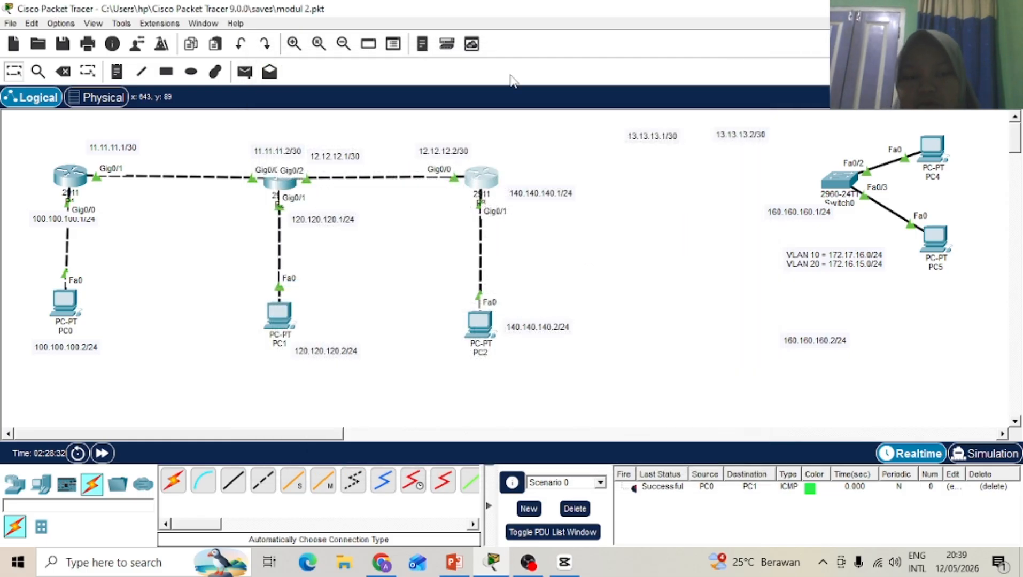
Step: Reopen R2's command line and run do show ip route again, listing the output to the end
left_click(288, 192)
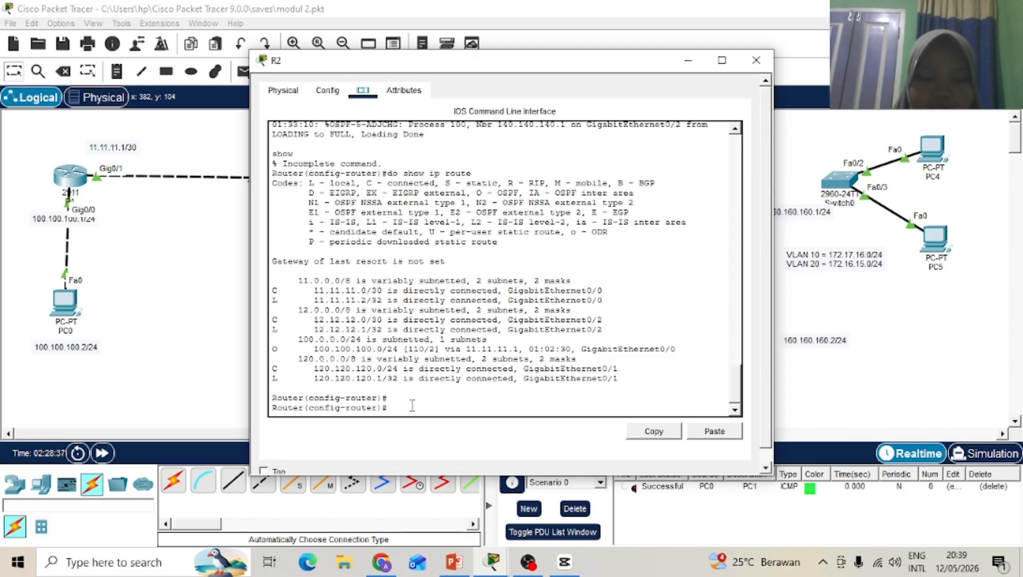
key("Up")
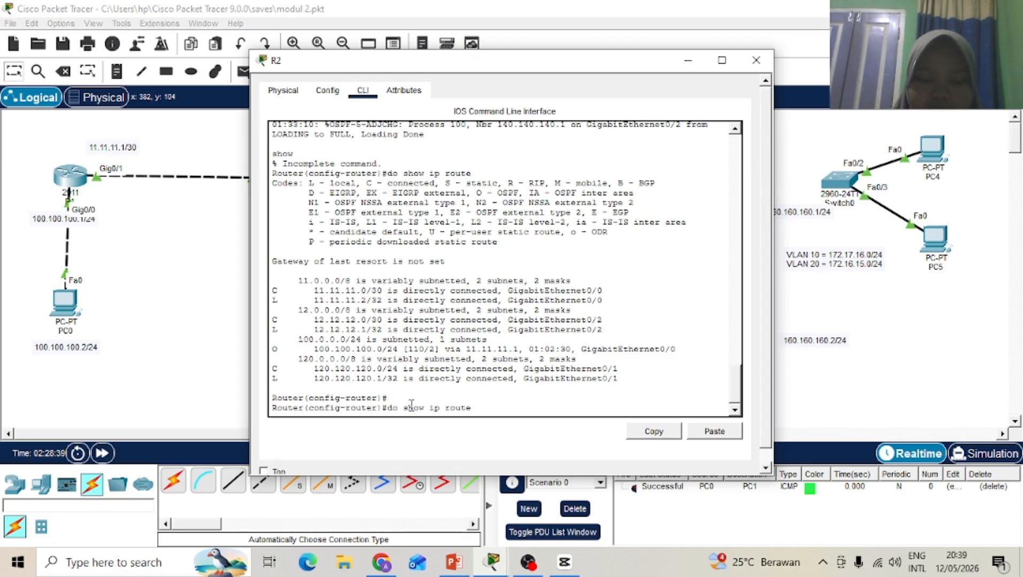
key("Return")
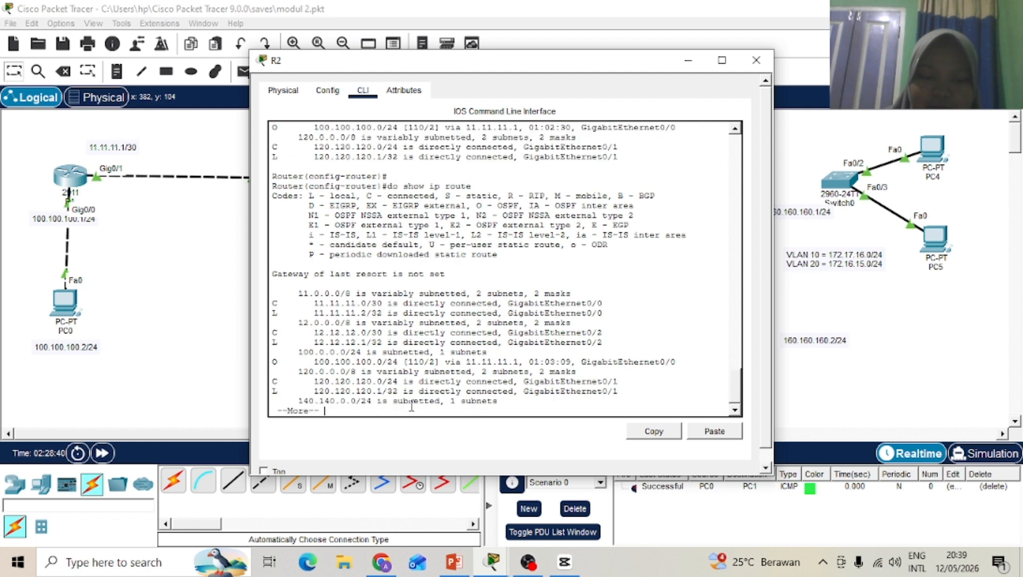
key("Return")
key("Return")
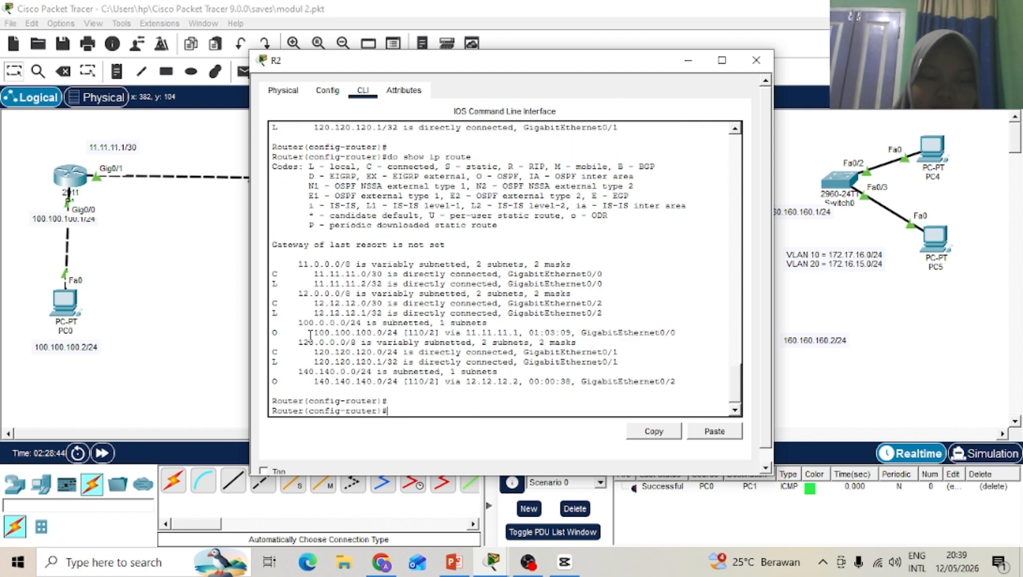
Step: Examine R2's OSPF routes for networks 100.100.100.0 and 140.140.140.0, and close its window
left_click_drag(314, 331, 398, 335)
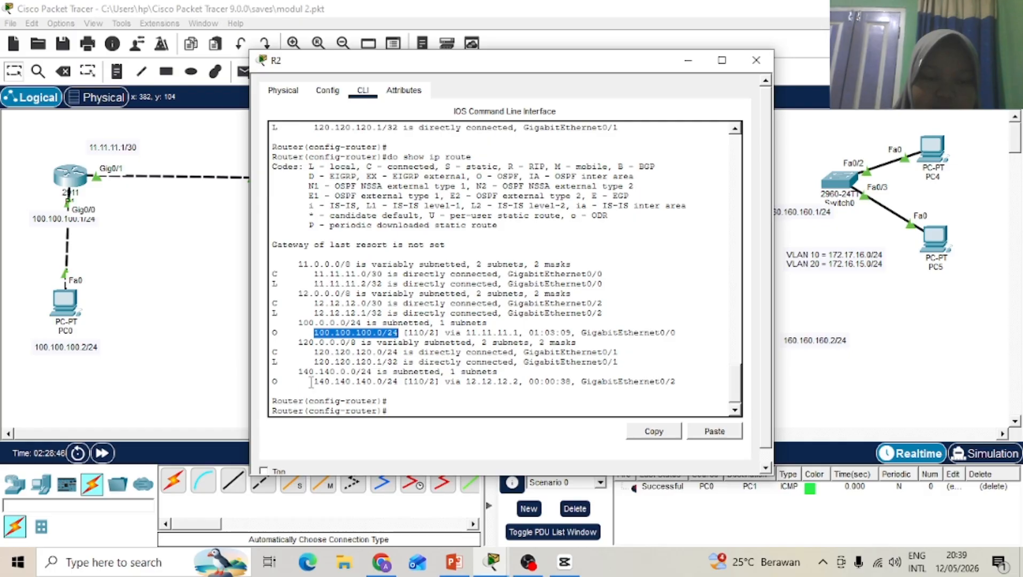
left_click_drag(311, 382, 414, 383)
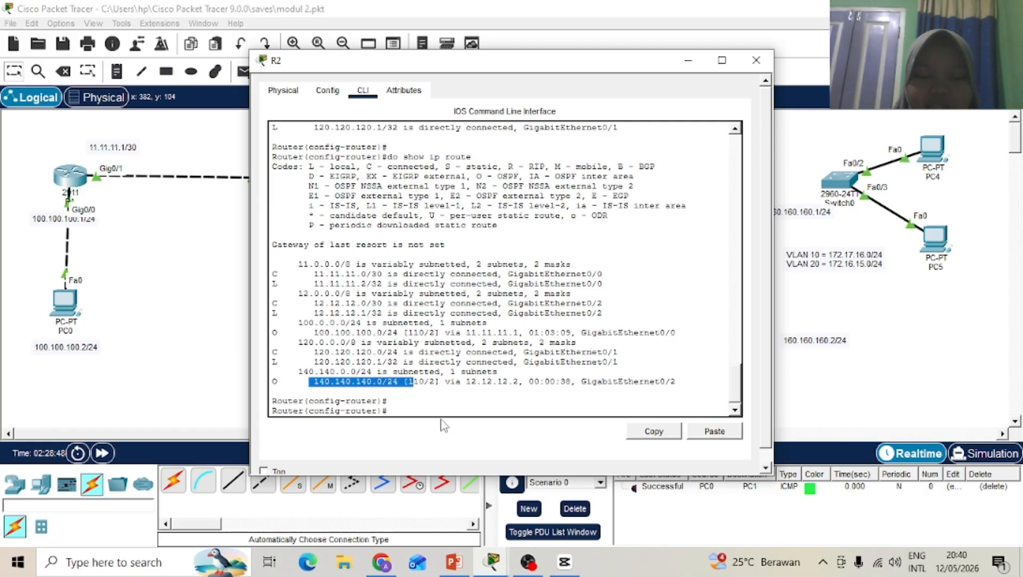
left_click(418, 409)
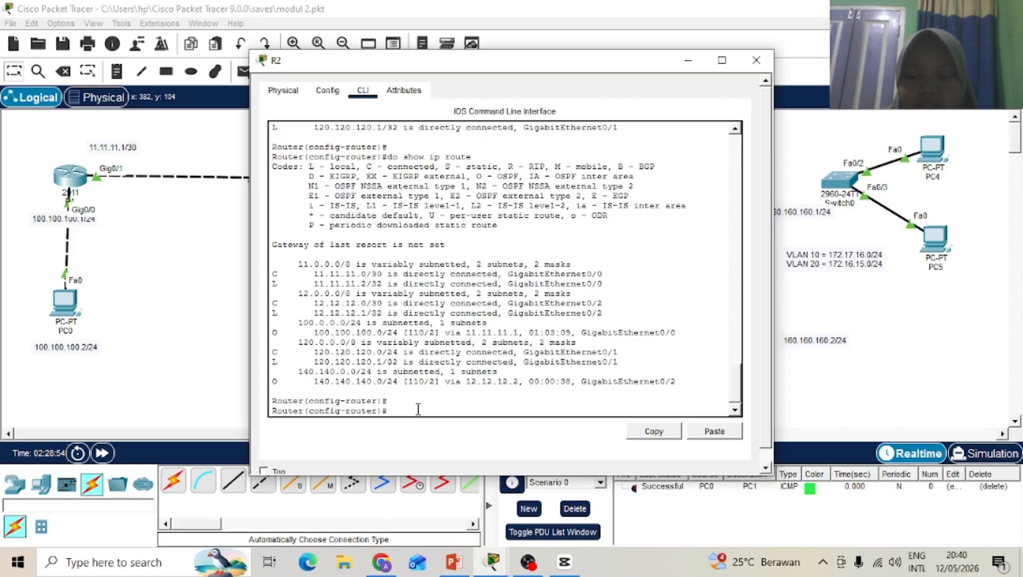
left_click(755, 60)
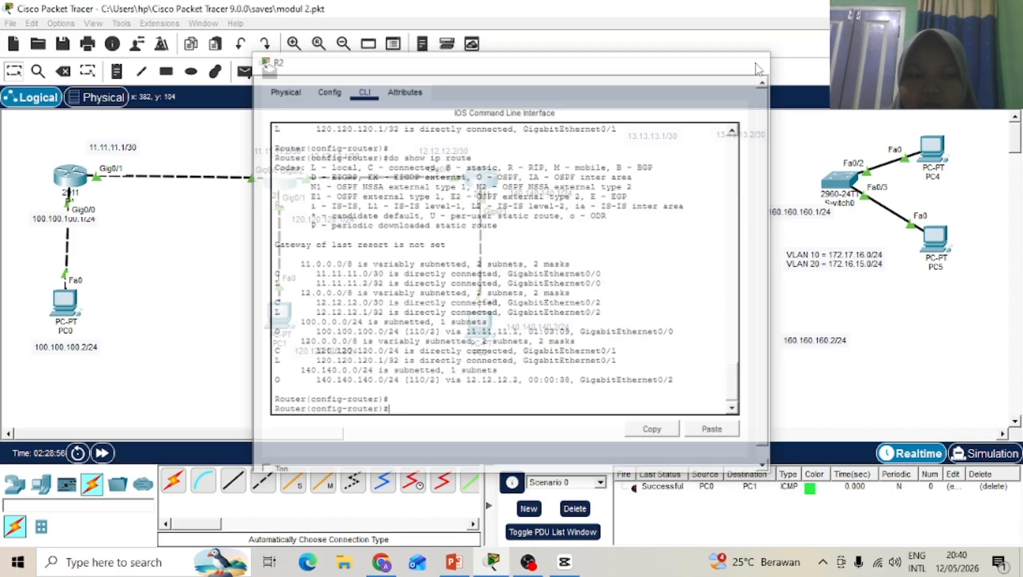
Step: Open R1's command line and enter global configuration mode
left_click(70, 176)
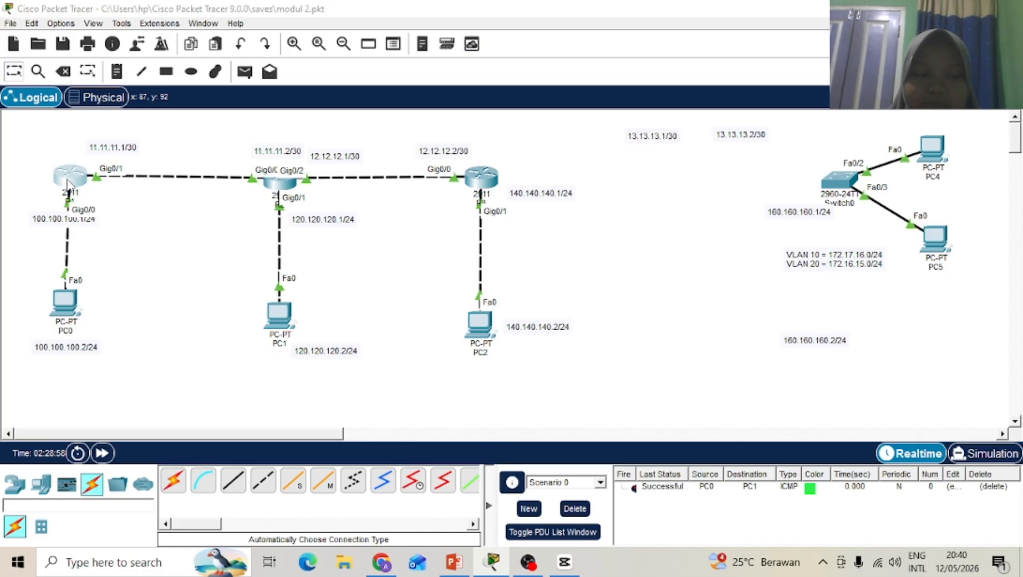
left_click(297, 385)
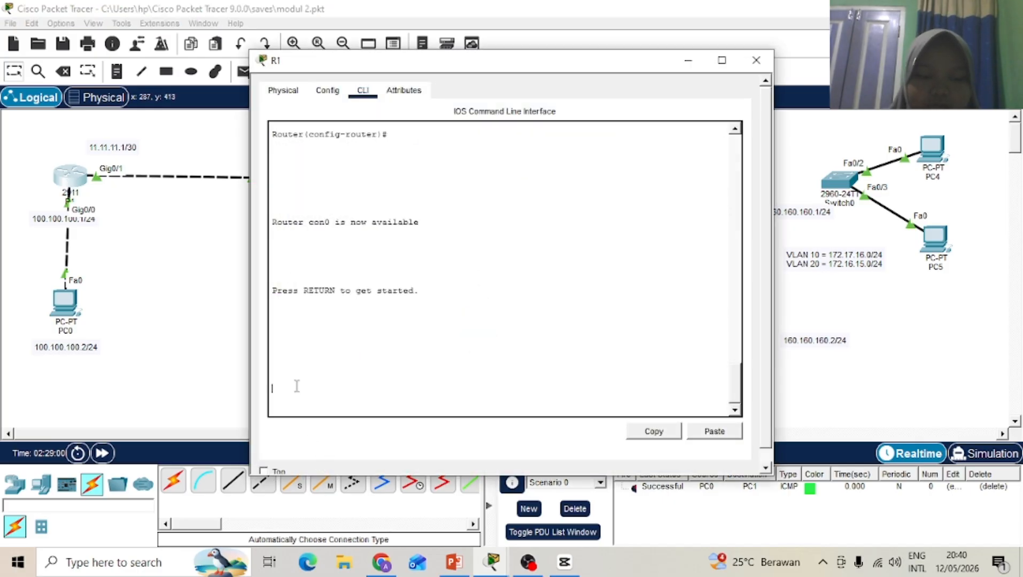
key("Return")
type("en")
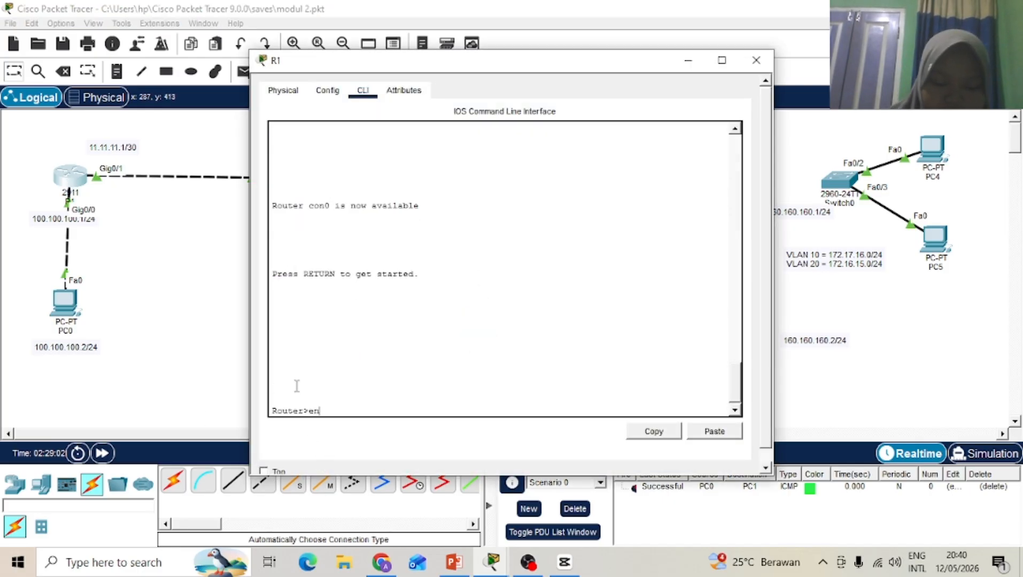
key("Return")
type("conf t")
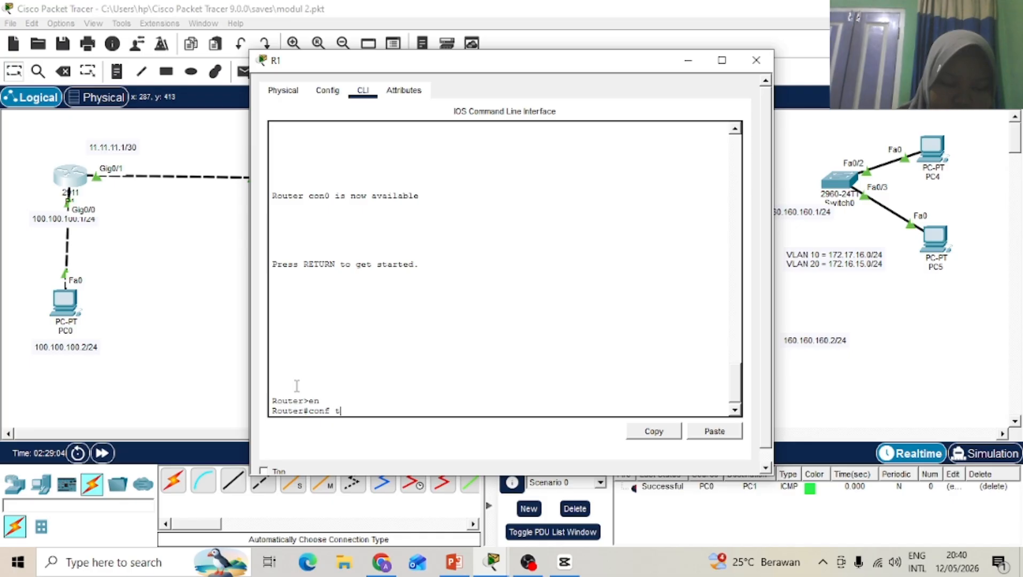
key("Return")
Step: Display R1's full IP routing table from global configuration mode
type("do sho")
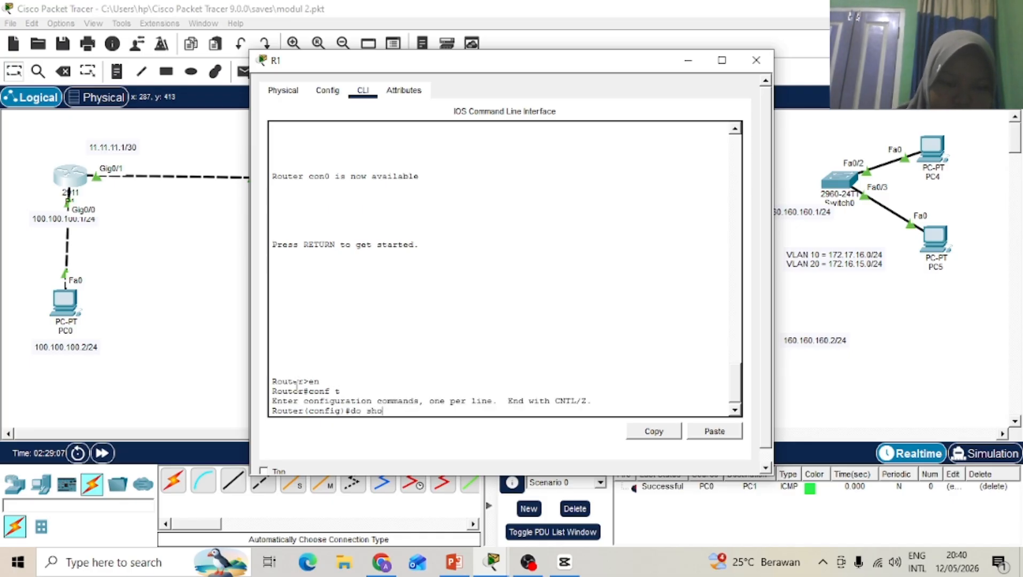
type("w ip route")
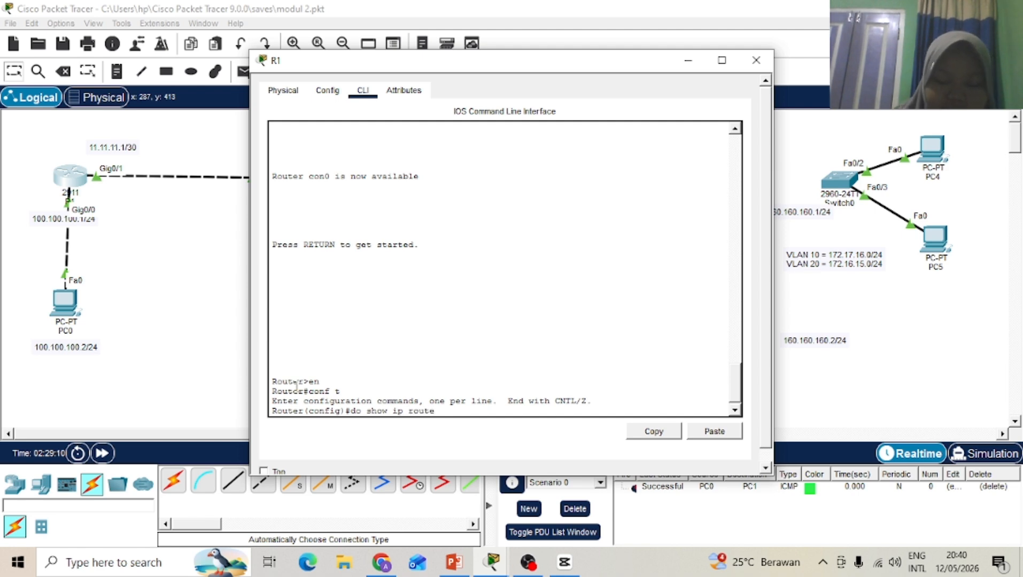
key("Return")
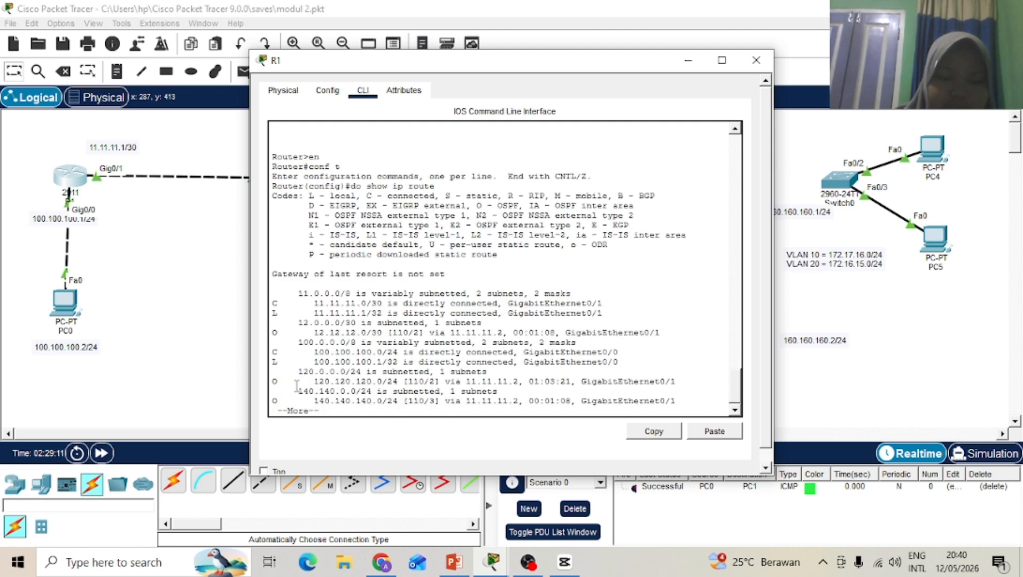
key("Return")
key("Return")
key("Return")
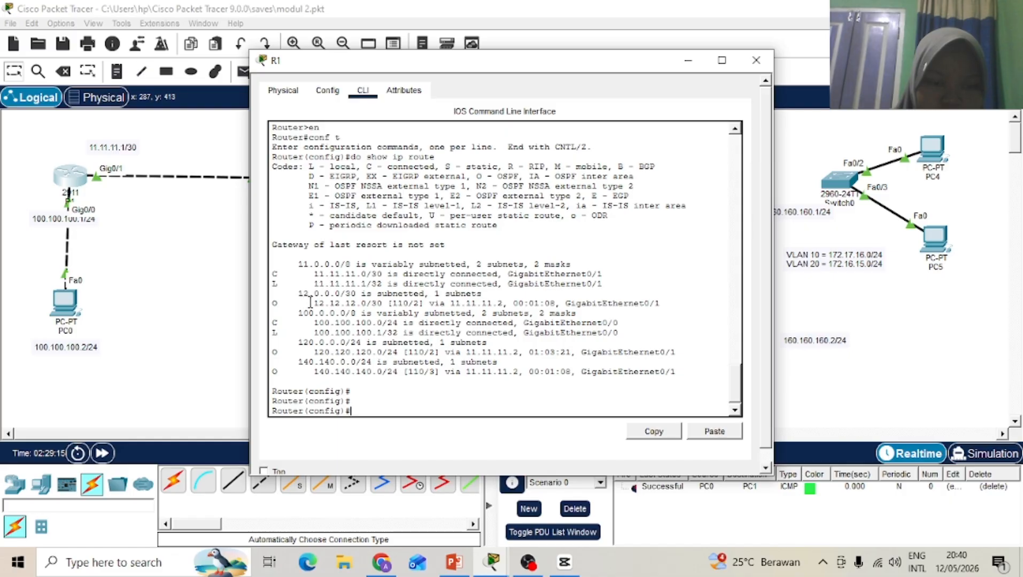
Step: Examine R1's OSPF routes for networks 12.12.12.0, 120.120.120.0 and 140.140.140.0, and close its window
left_click_drag(317, 303, 382, 313)
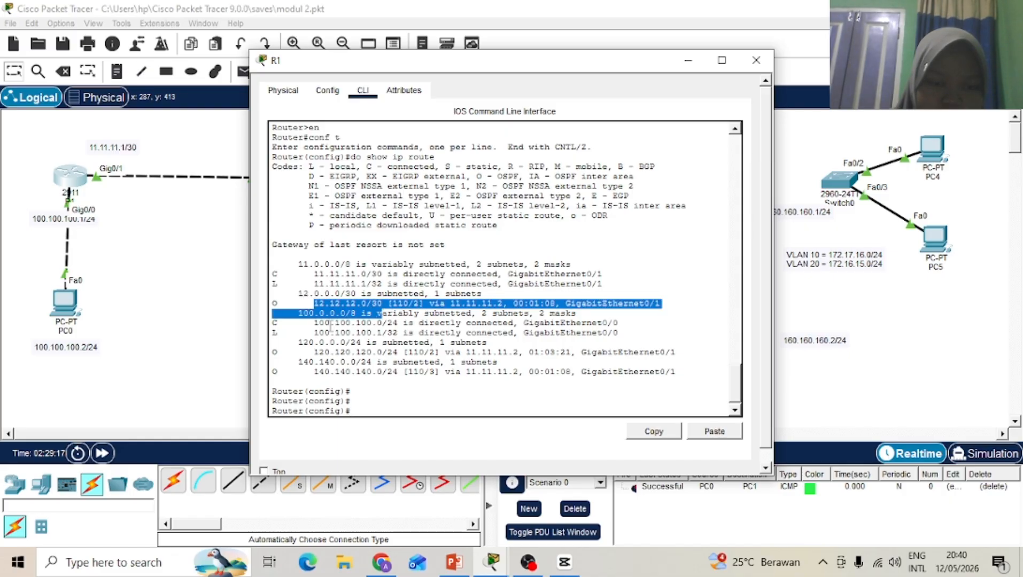
left_click_drag(309, 351, 372, 355)
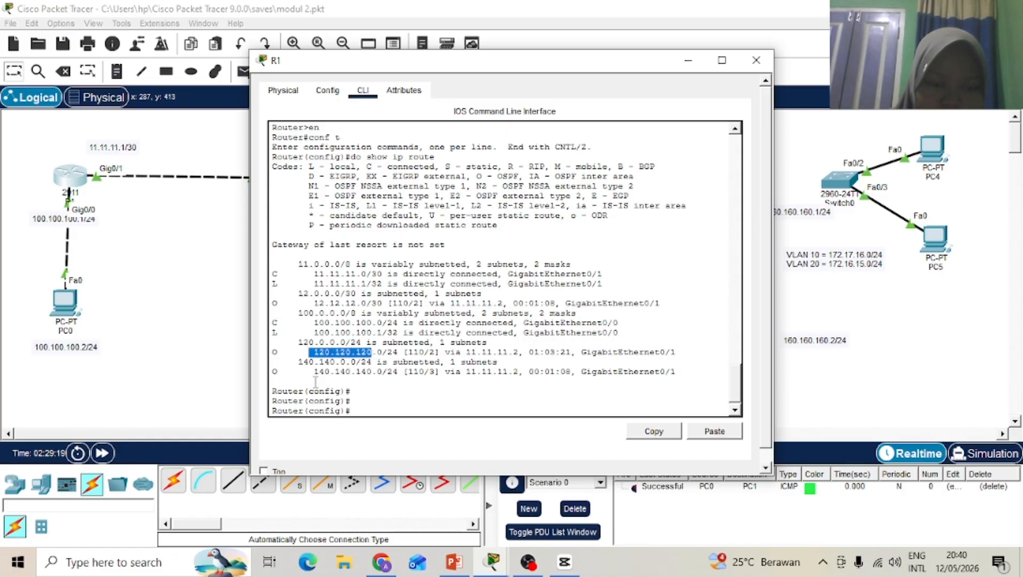
left_click_drag(315, 372, 677, 373)
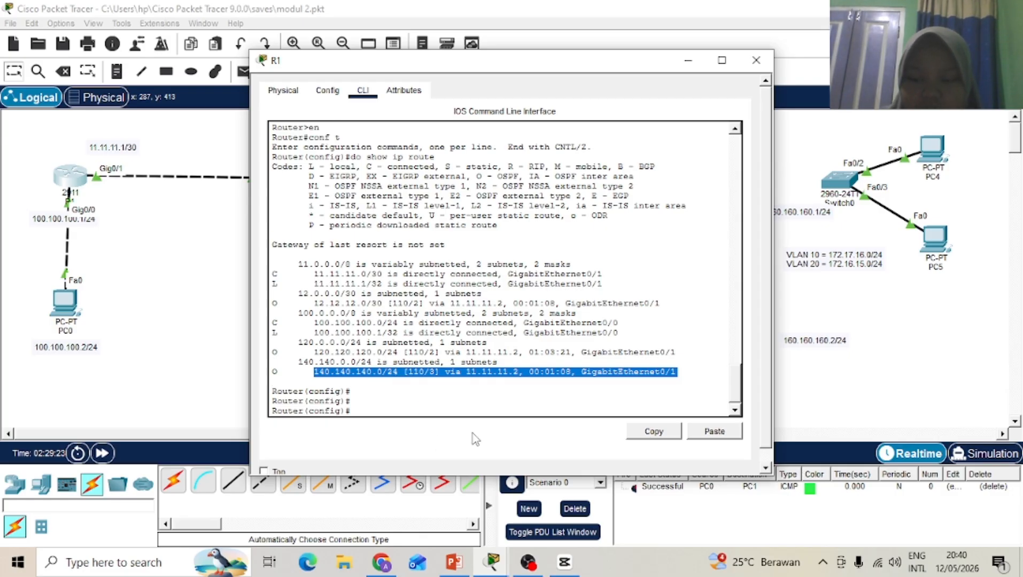
left_click(756, 60)
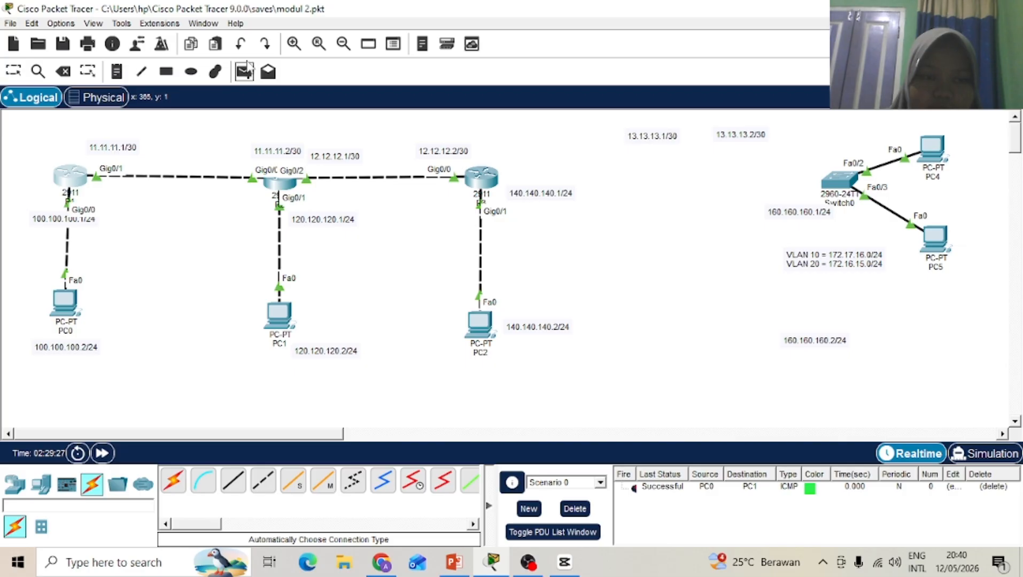
Step: Clear the scenario's existing PDU, send a simple PDU from PC1 to PC2, and fire it again
left_click(575, 511)
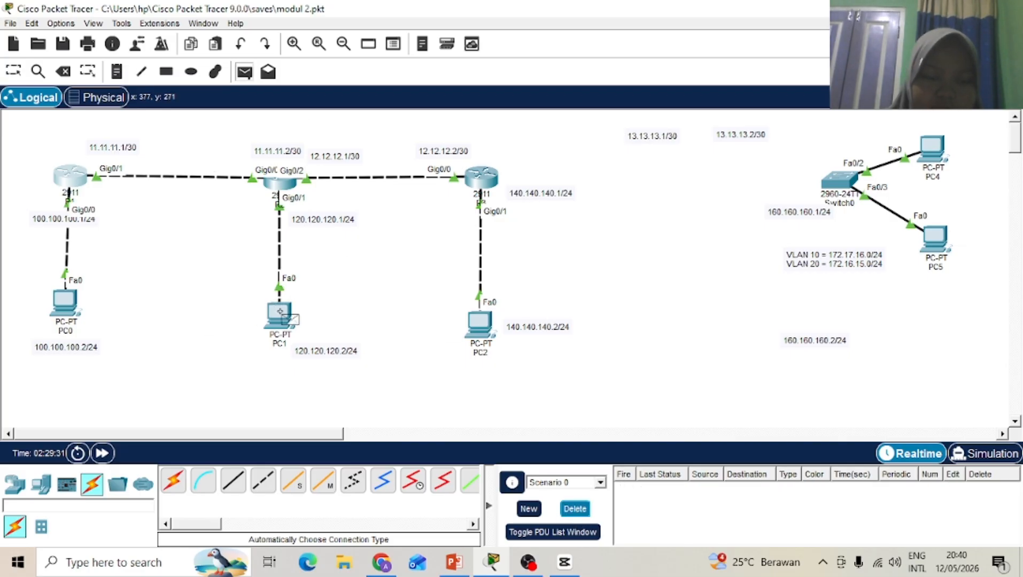
left_click(278, 314)
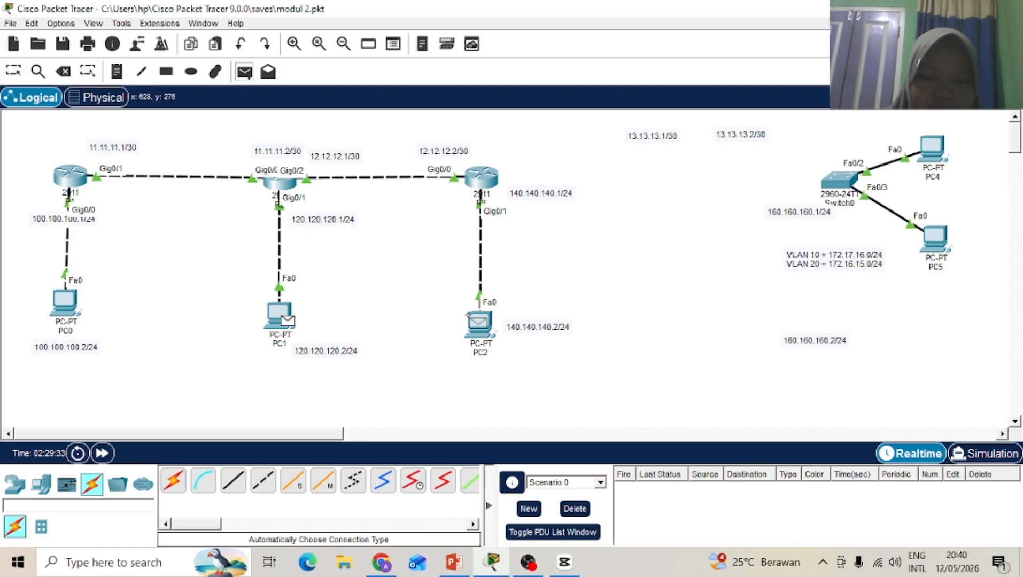
left_click(474, 322)
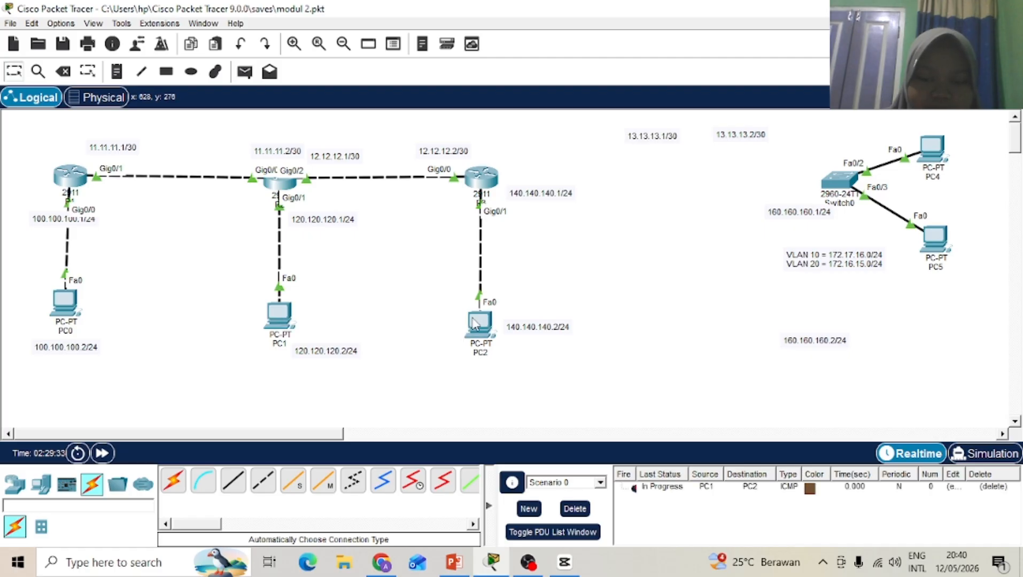
left_click(634, 488)
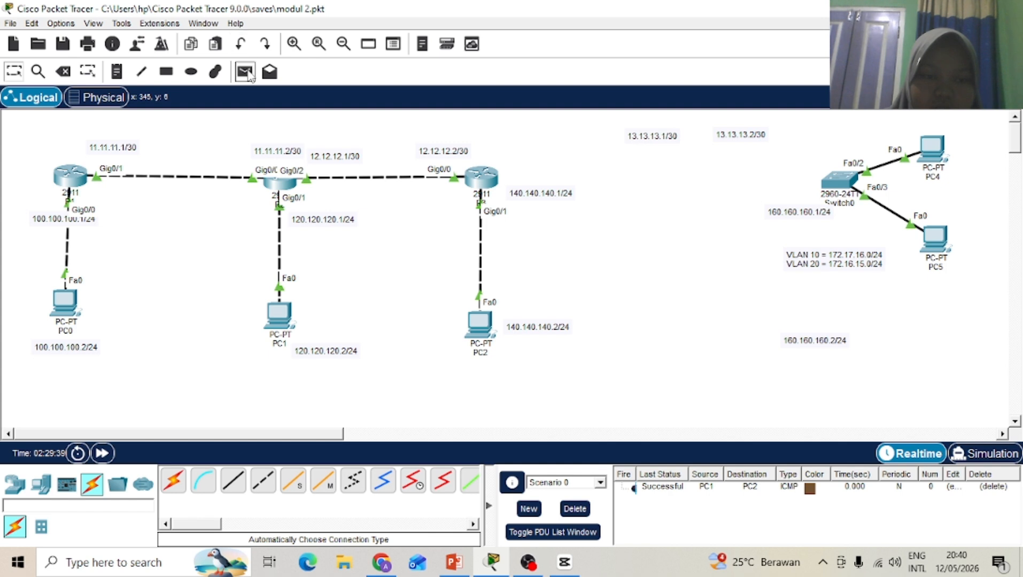
Step: Send a simple PDU from PC0 to PC2 to test connectivity between them
left_click(244, 72)
left_click(60, 301)
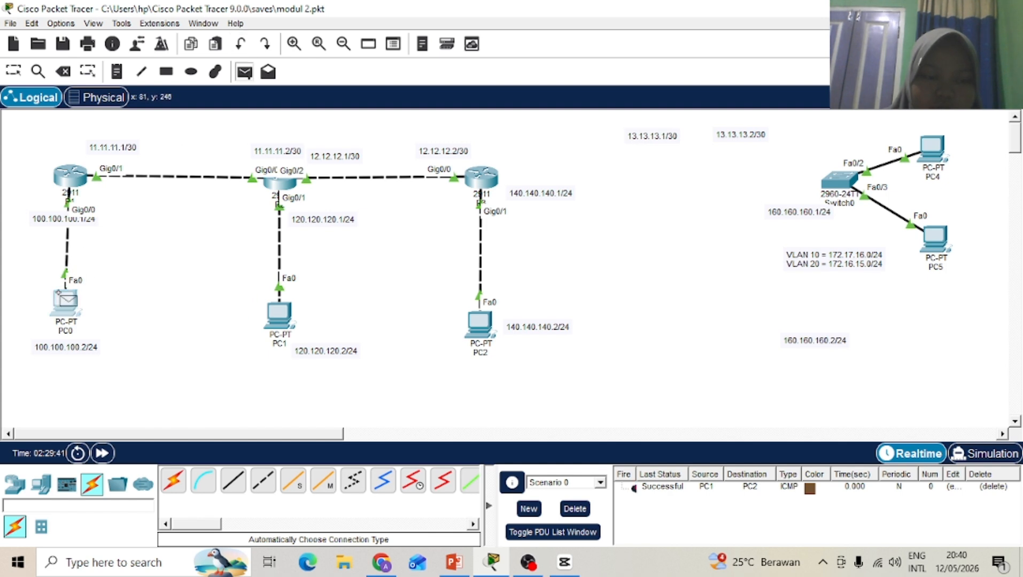
left_click(479, 319)
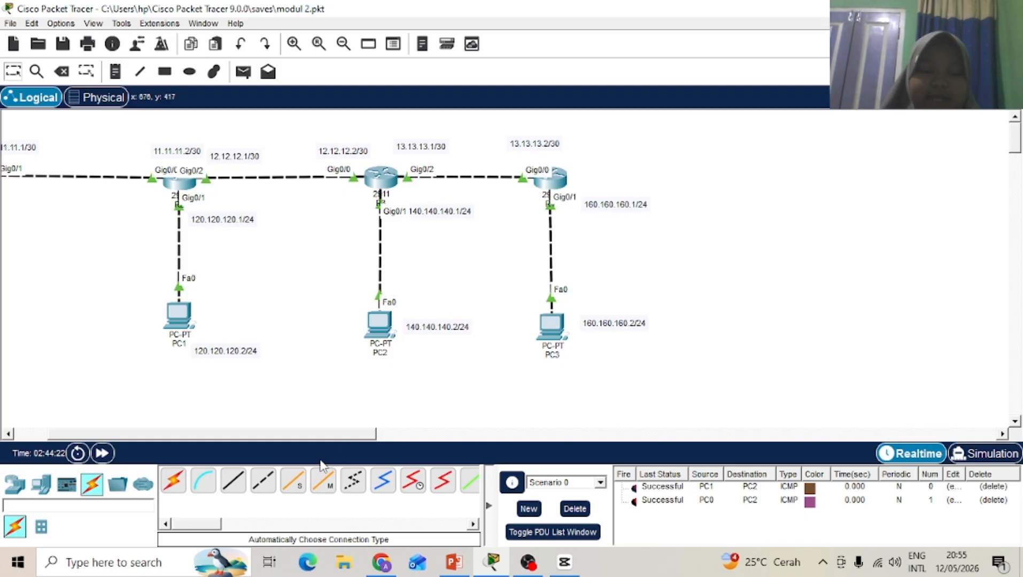
Step: Place a 2960 switch in the empty area to the right of the 13.13.13.2/30 router
left_click(16, 486)
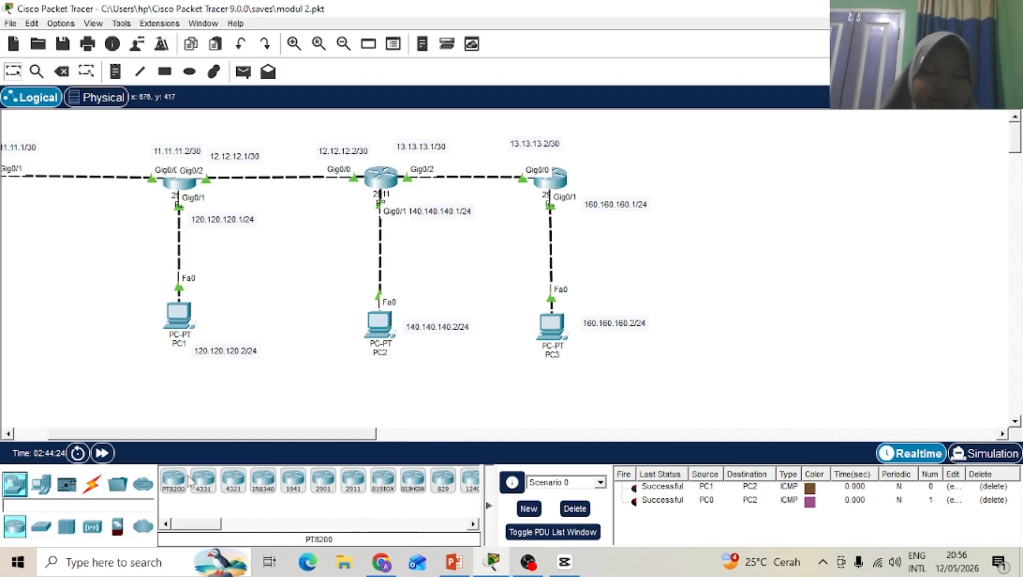
left_click(43, 532)
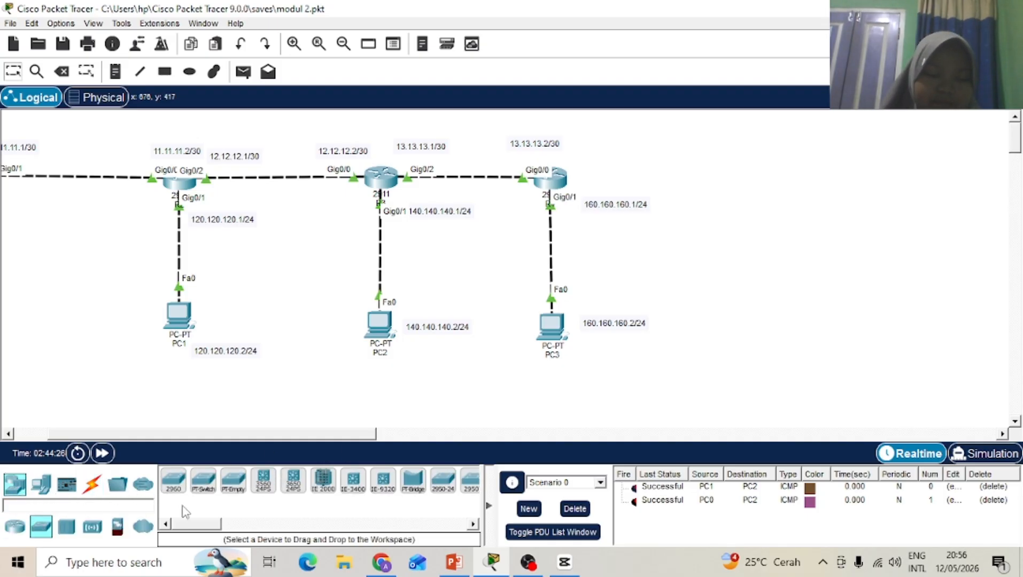
left_click(173, 481)
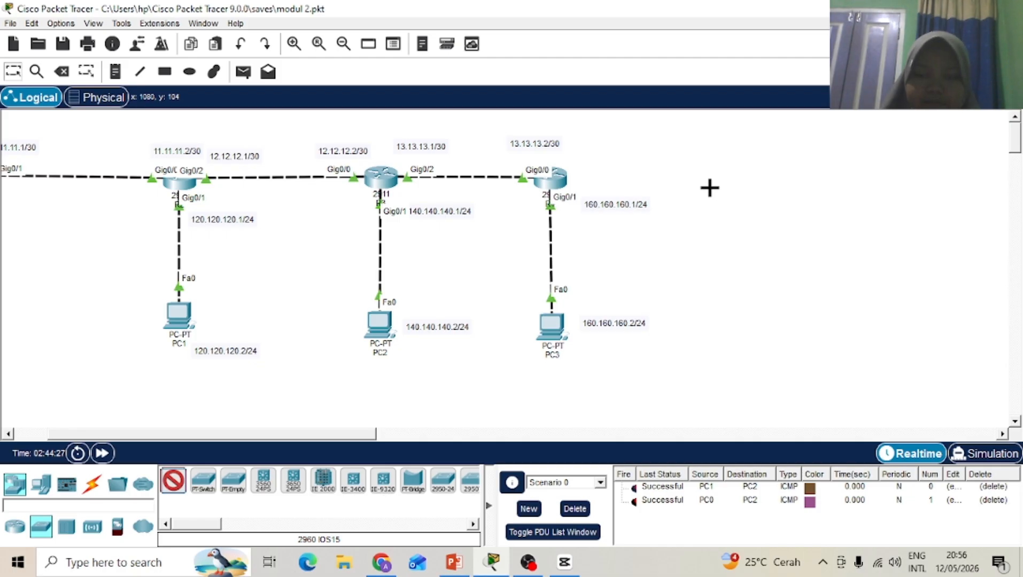
left_click(710, 186)
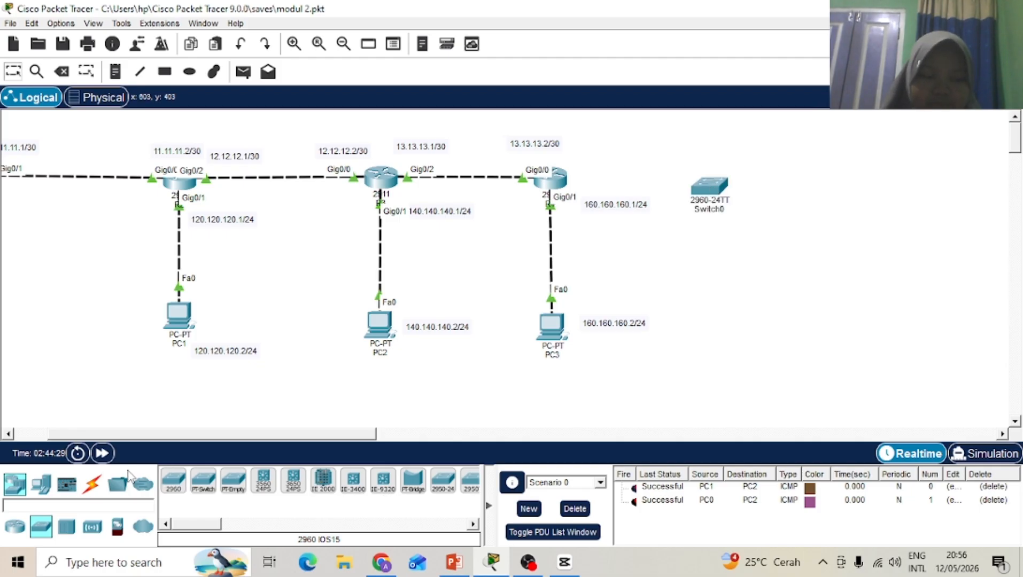
Step: Add two PCs to the right of the switch, one above it and one below it
left_click(43, 486)
left_click(174, 480)
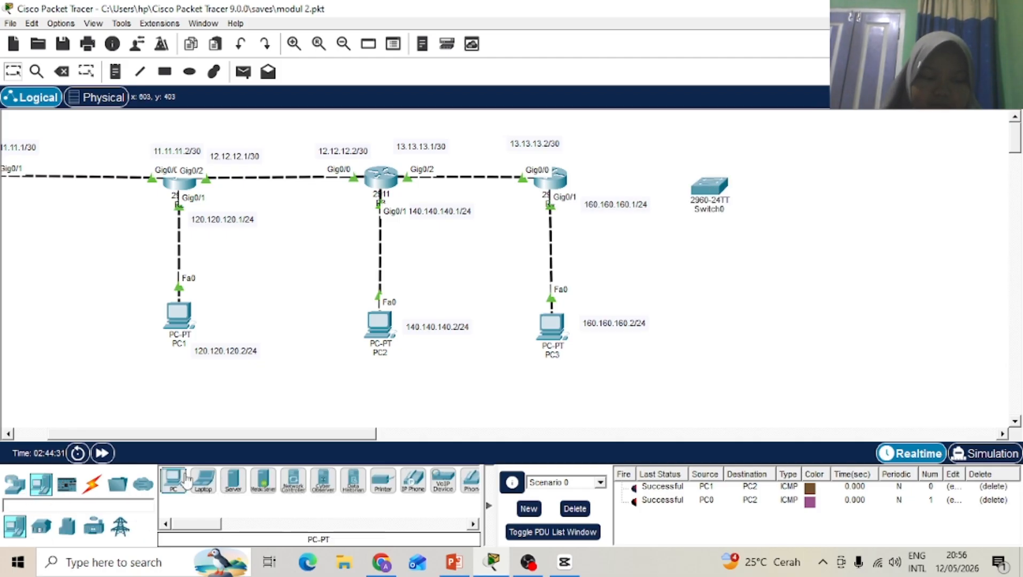
left_click(818, 154)
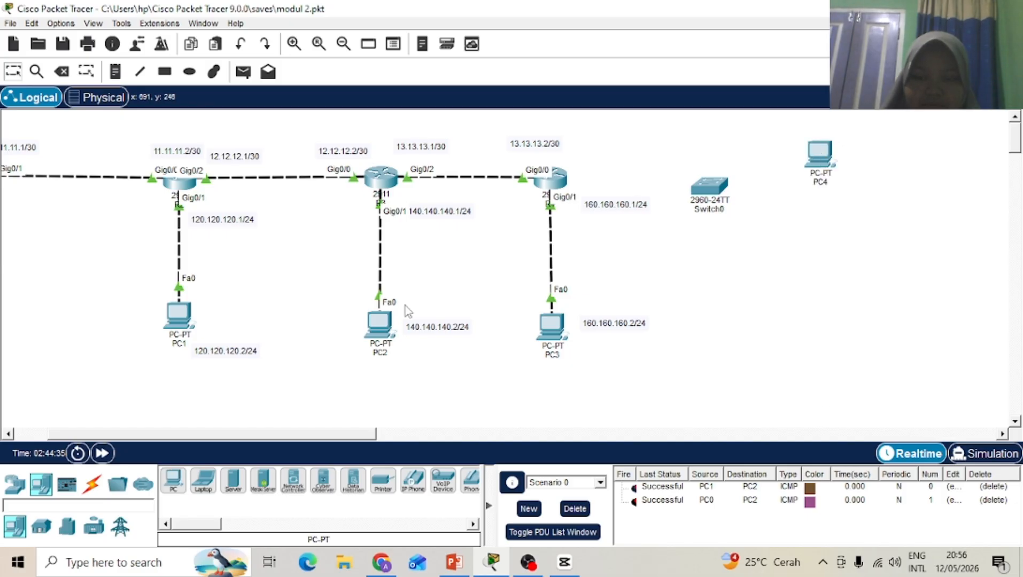
left_click(173, 481)
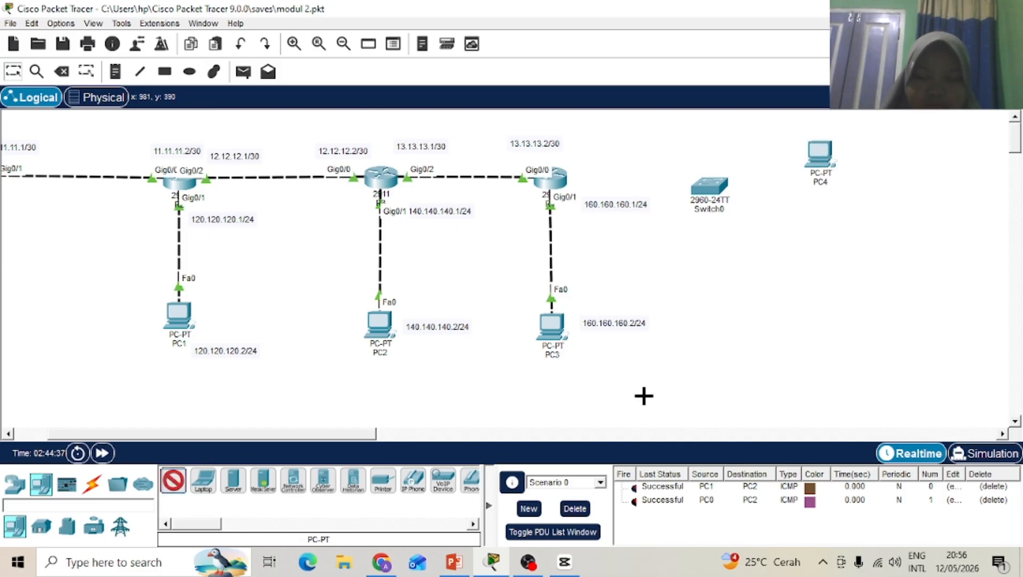
left_click(822, 251)
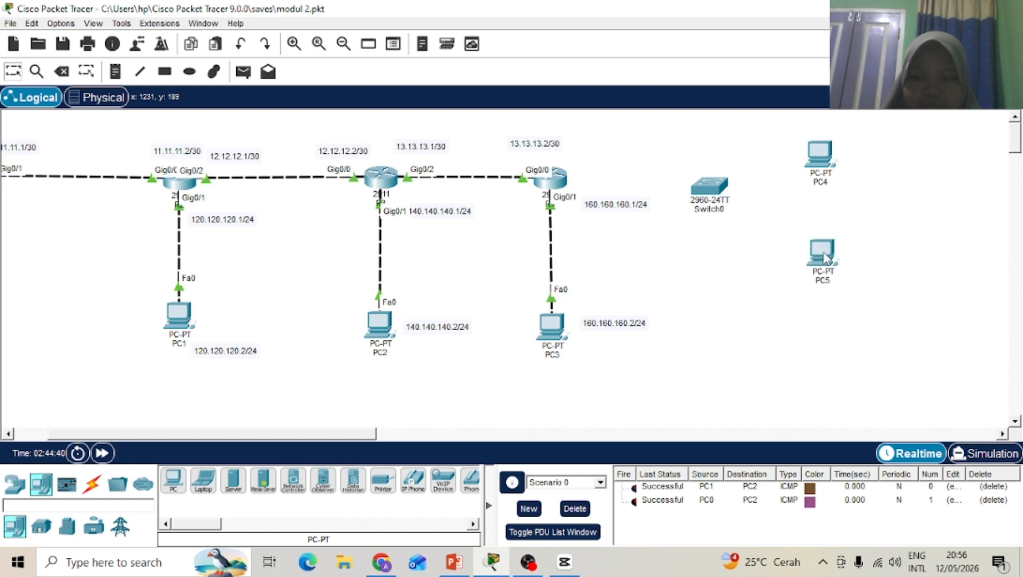
Step: Connect the 13.13.13.2/30 router to Switch0 using the automatically chosen connection type
left_click(84, 488)
left_click(173, 481)
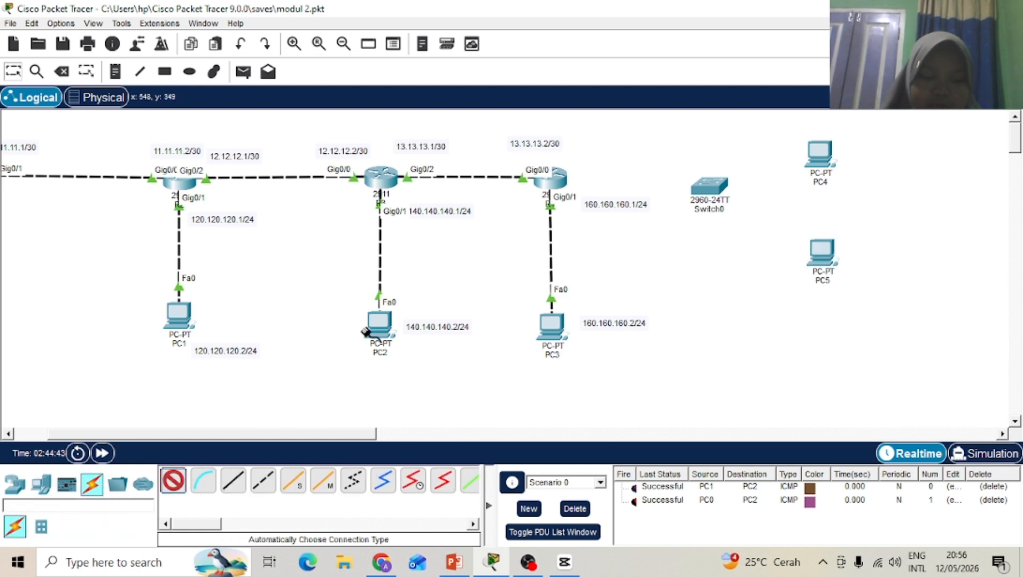
left_click(554, 179)
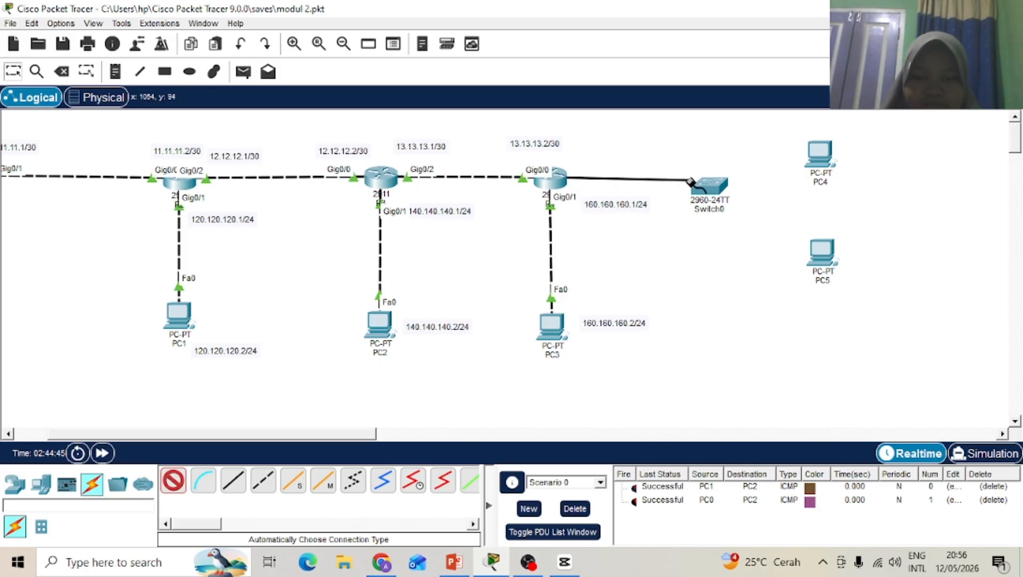
left_click(707, 184)
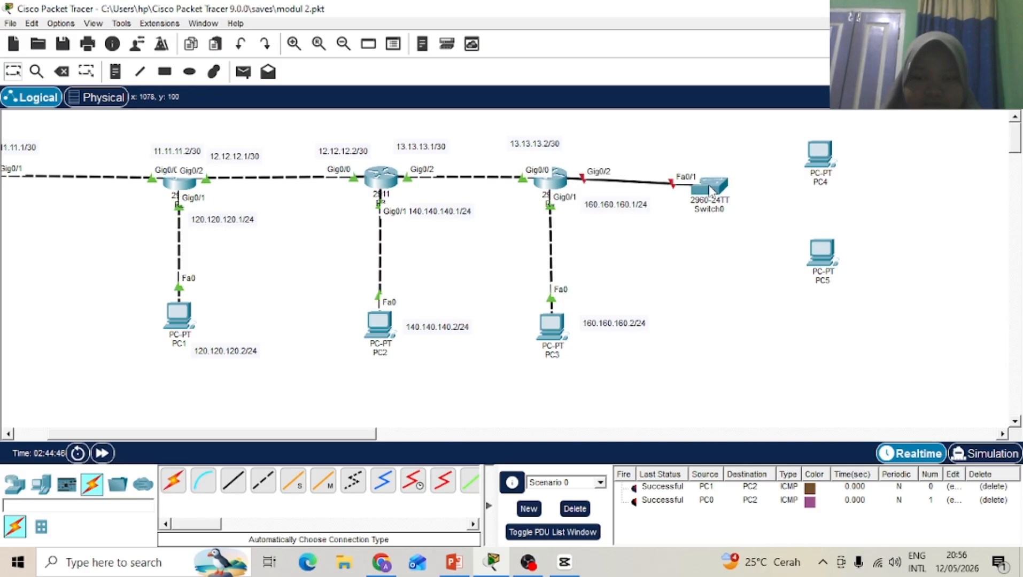
Step: Connect Switch0 to PC4 and PC5 with automatically chosen cables, and nudge the switch up to level its router link
left_click(172, 481)
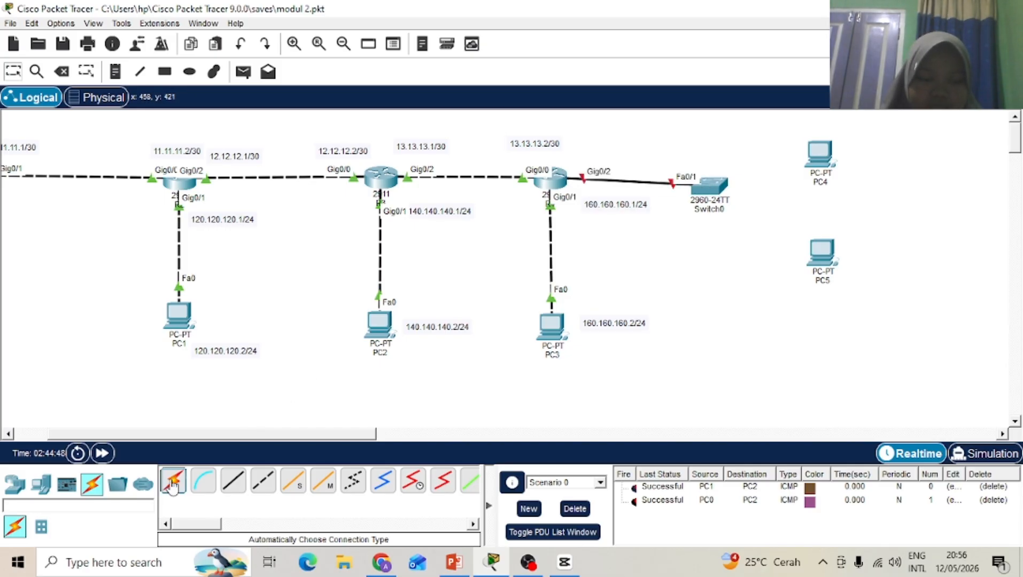
left_click(719, 186)
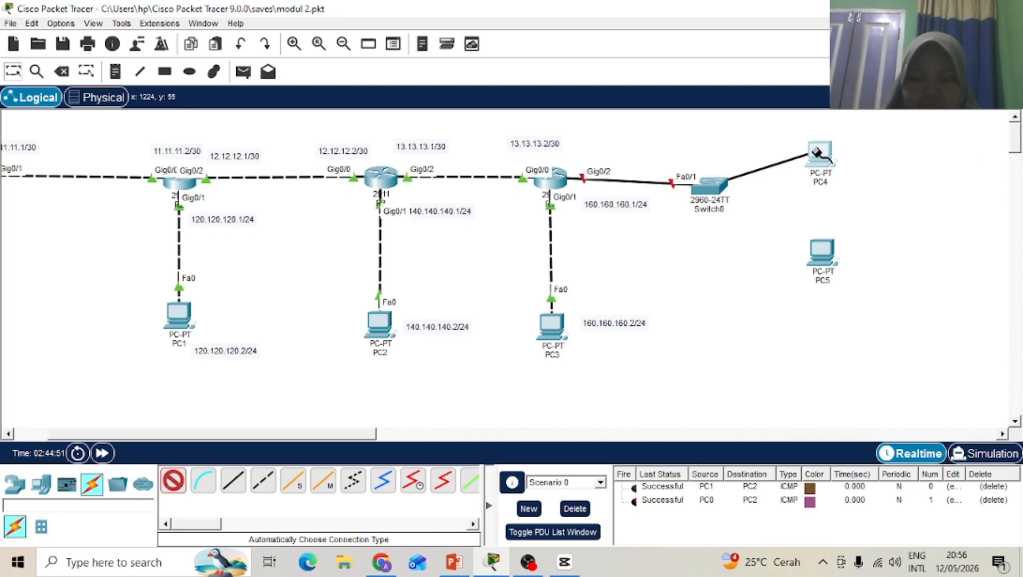
left_click(818, 152)
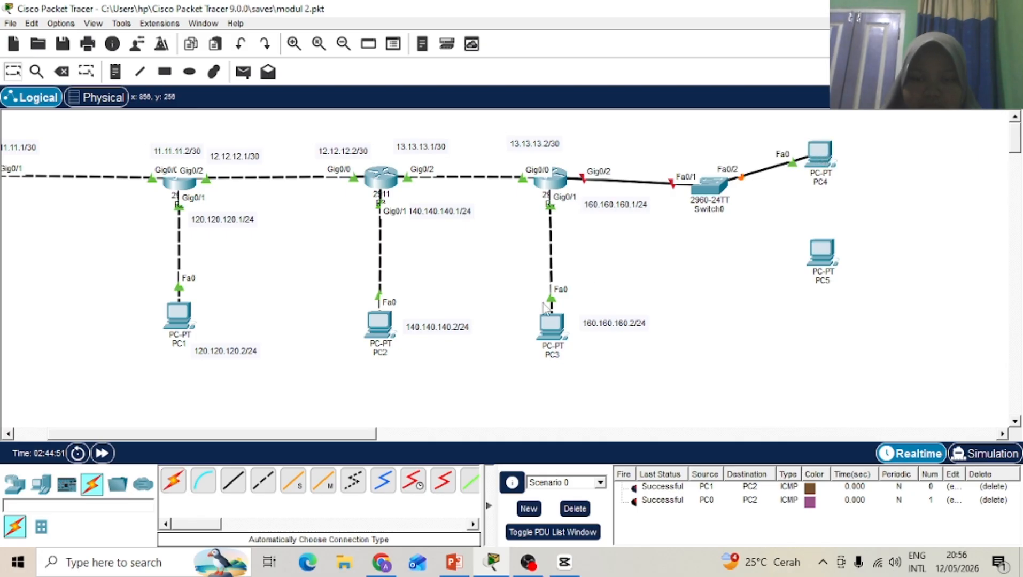
left_click(172, 481)
left_click(712, 187)
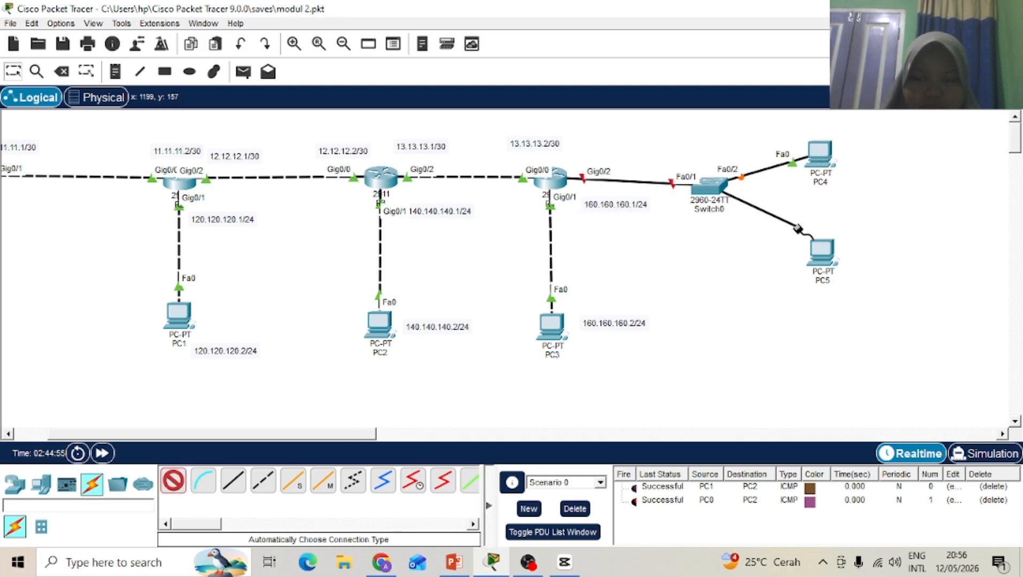
left_click(816, 243)
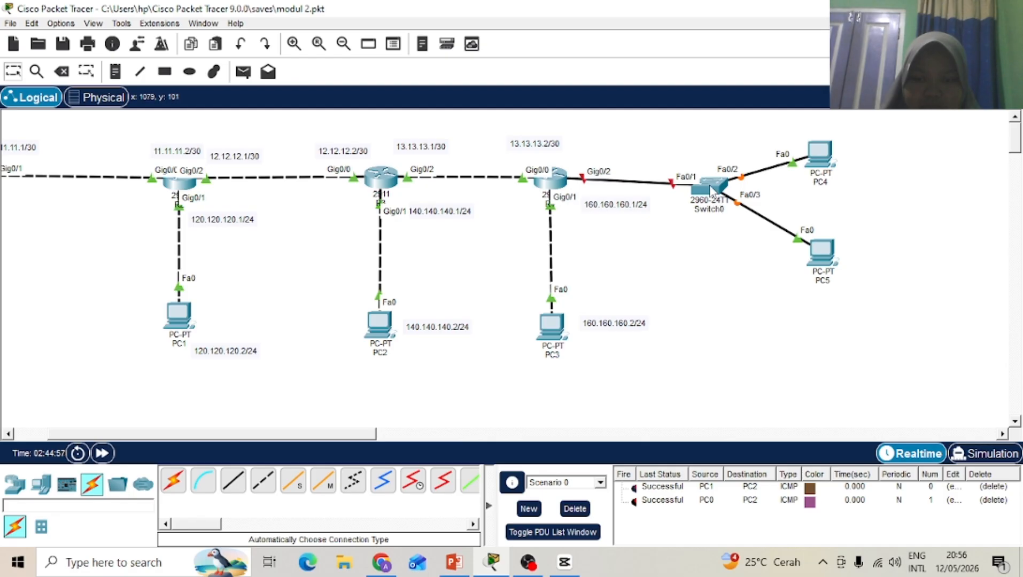
left_click_drag(711, 187, 711, 180)
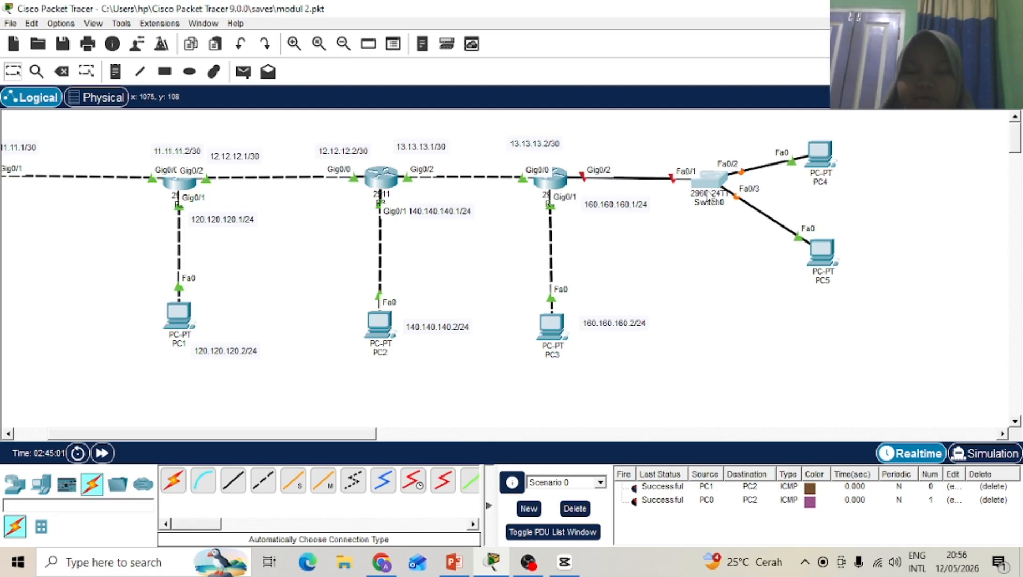
Step: Open Switch0's command line and enter global configuration mode
left_click(707, 181)
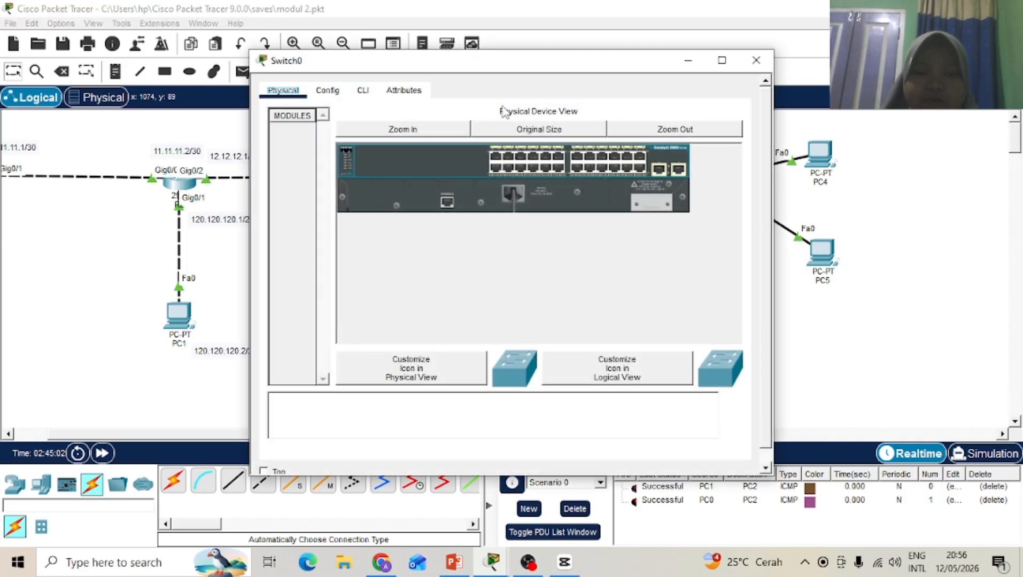
left_click(363, 89)
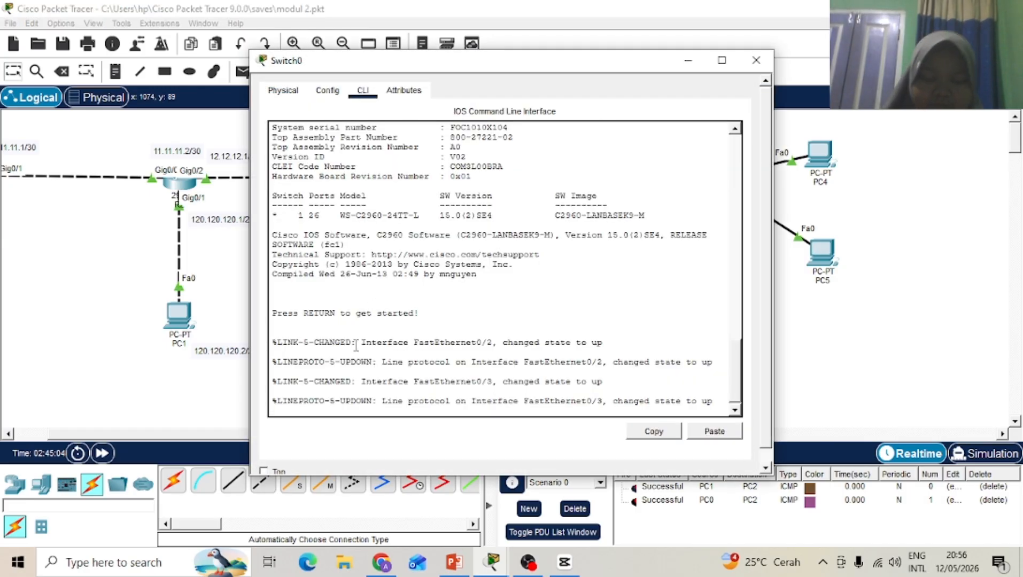
key("Return")
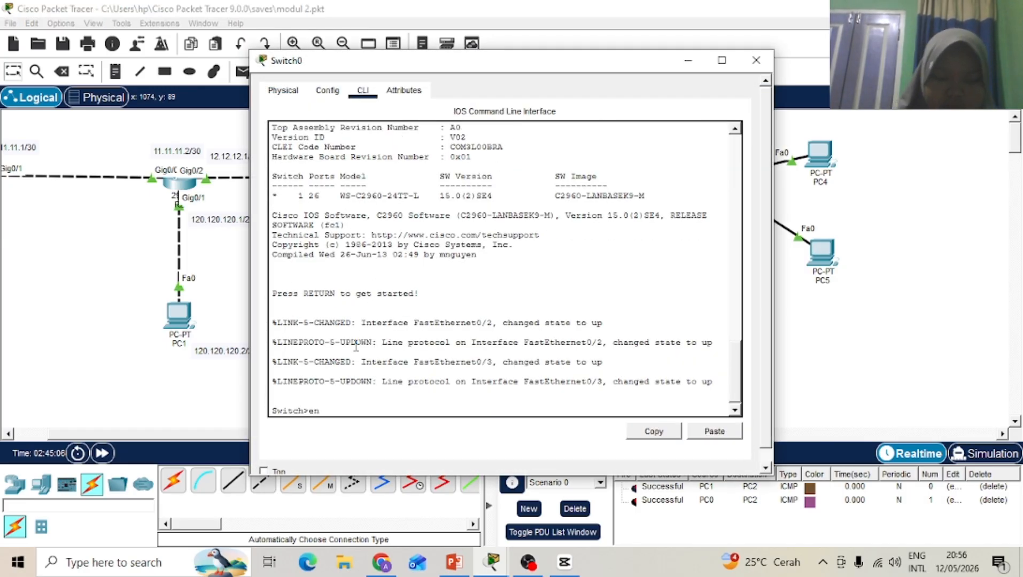
type("en")
key("Return")
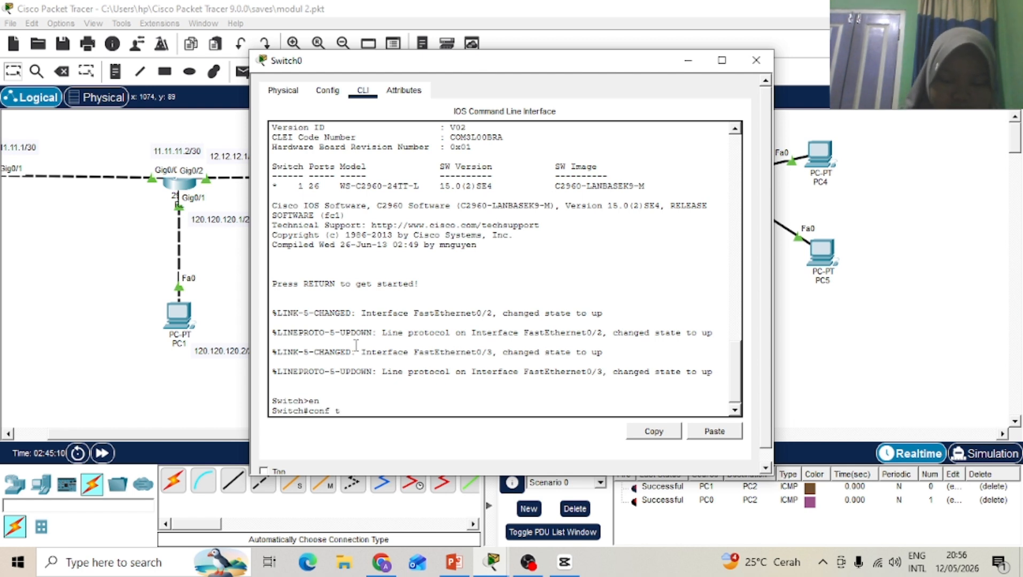
type("conf t")
key("Return")
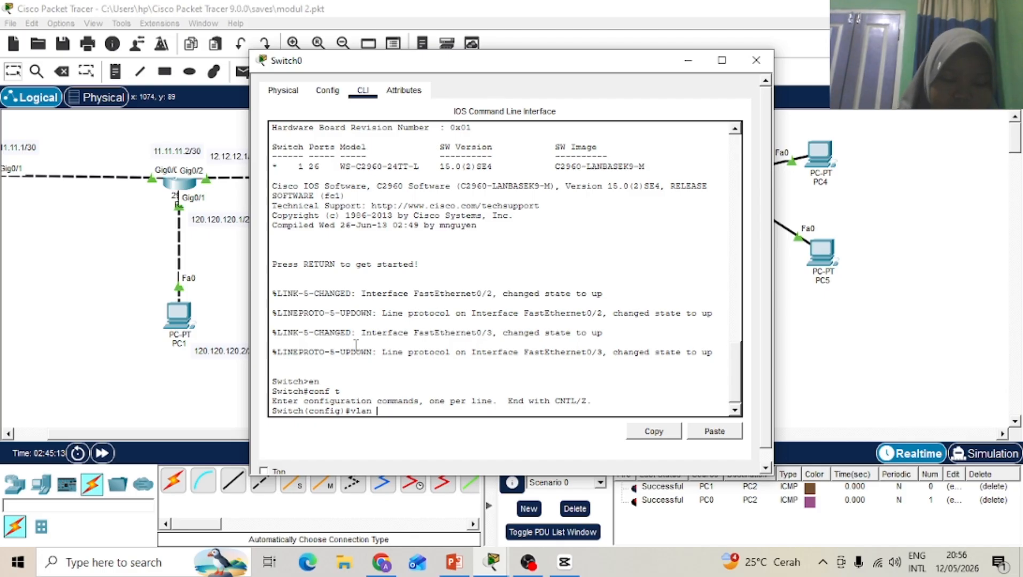
Step: Create VLANs 4 and 5 on Switch0 and return to global configuration mode
key("Return")
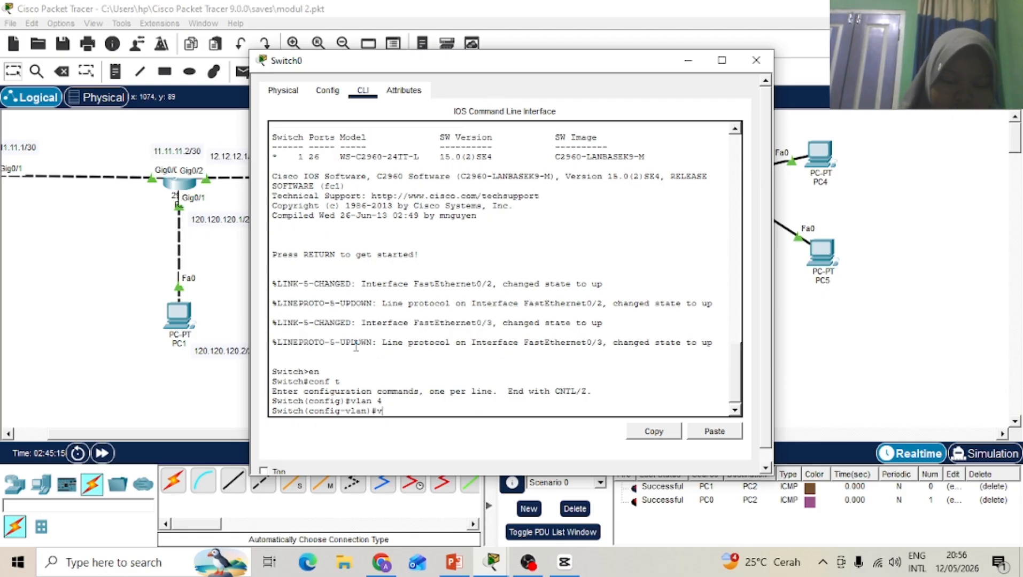
key("Return")
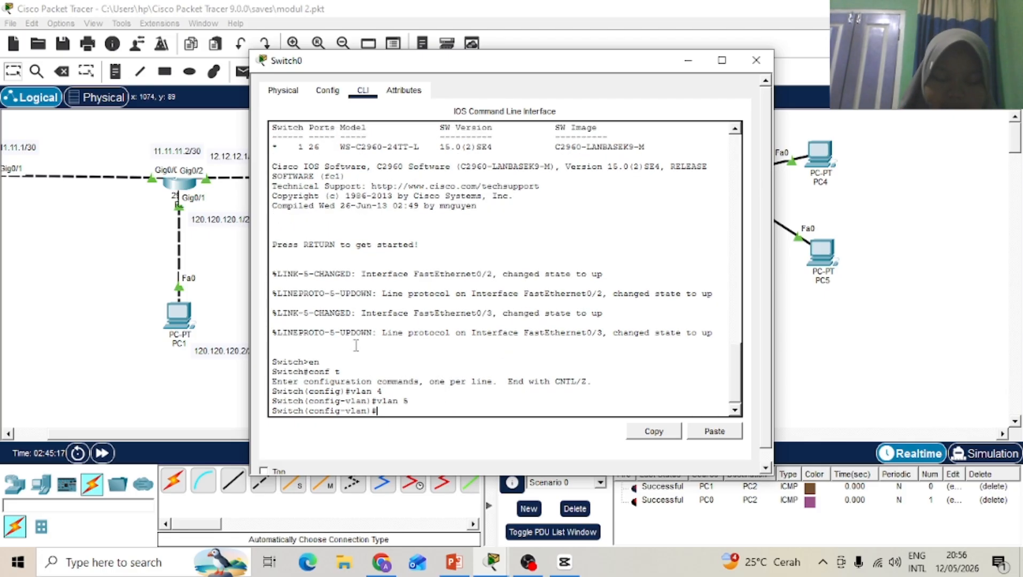
type("ex")
key("Return")
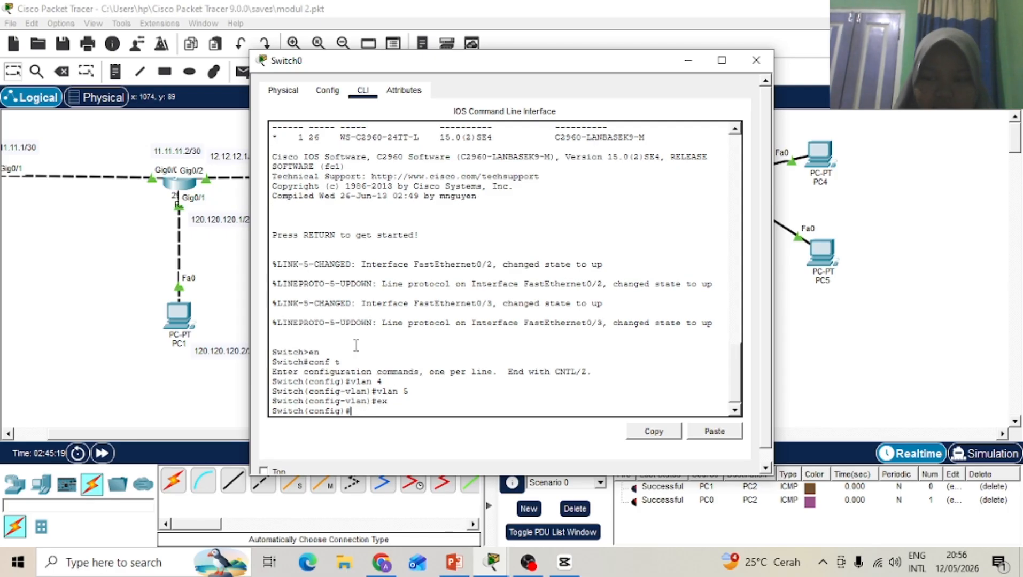
Step: Configure Switch0's interface fa0/1 as a trunk port with sw mo tr
type("int")
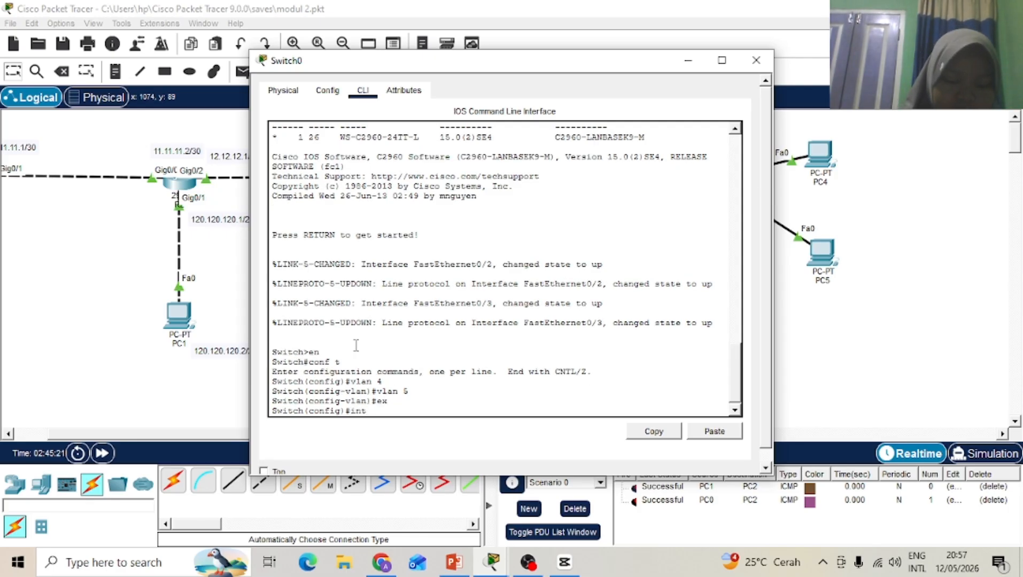
type(" fa0/")
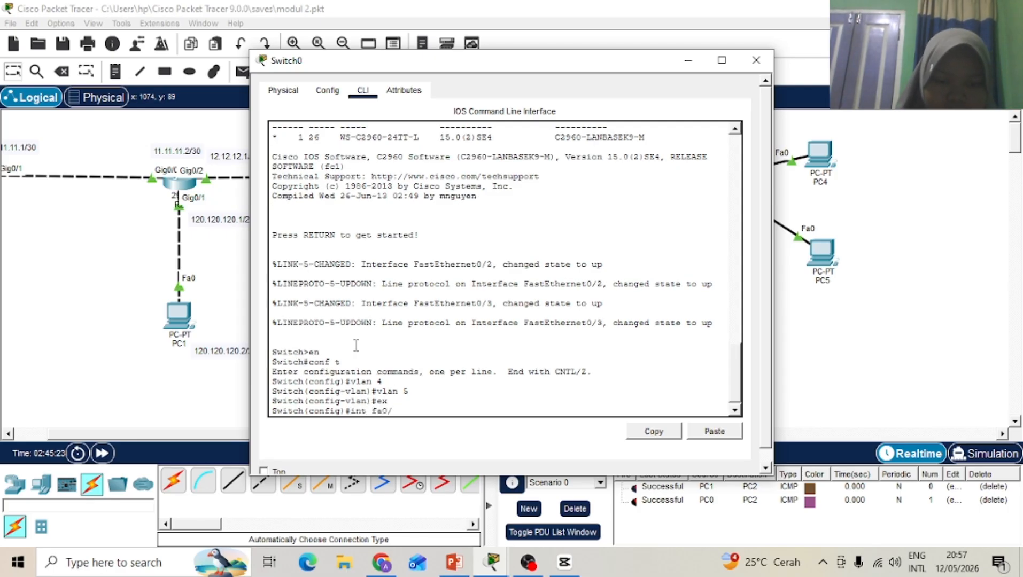
type("1")
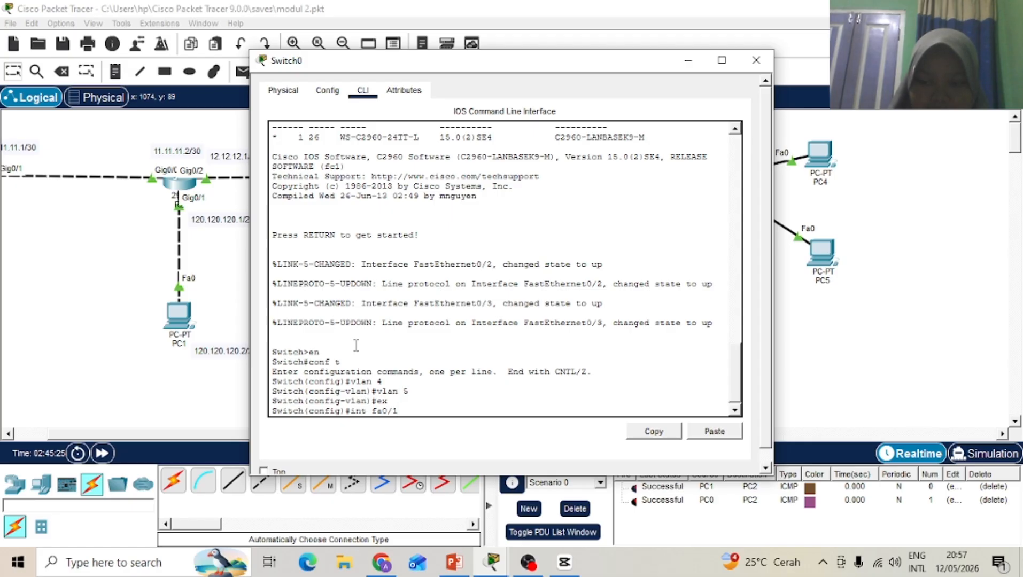
key("Return")
type("sw m")
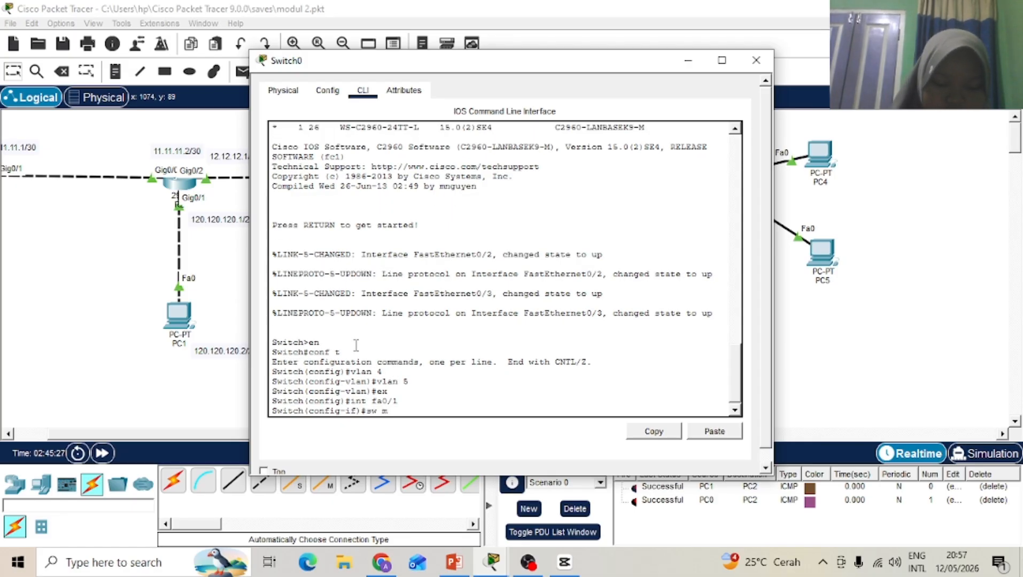
type("o tr")
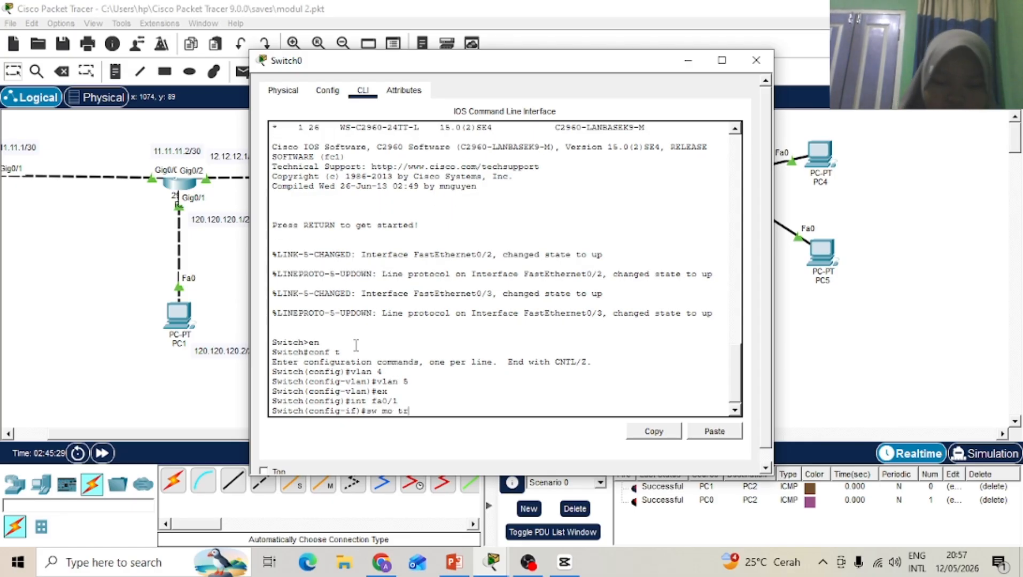
key("Return")
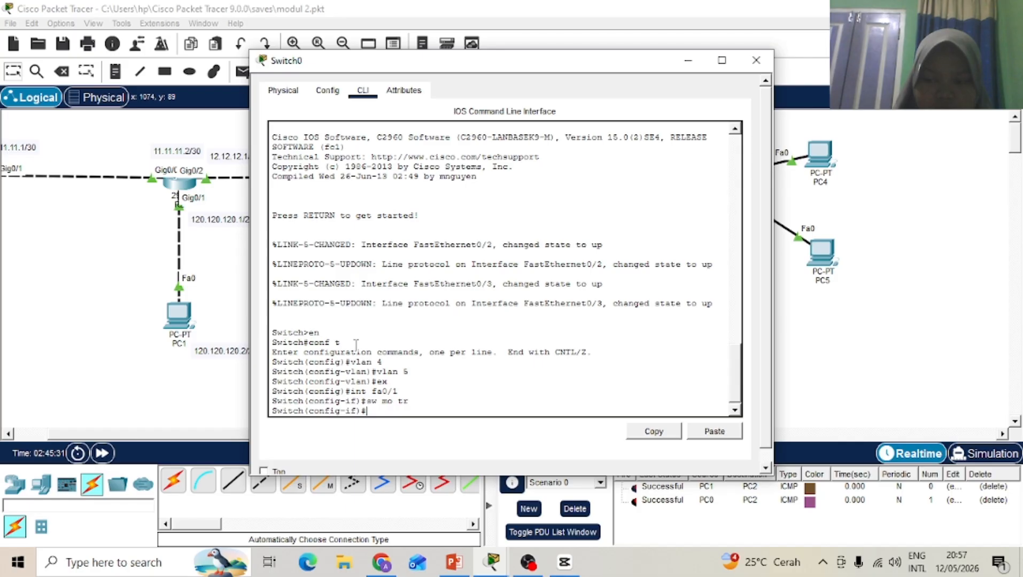
Step: Configure interface fa0/2 as an access port and assign it to VLAN 4
type("int")
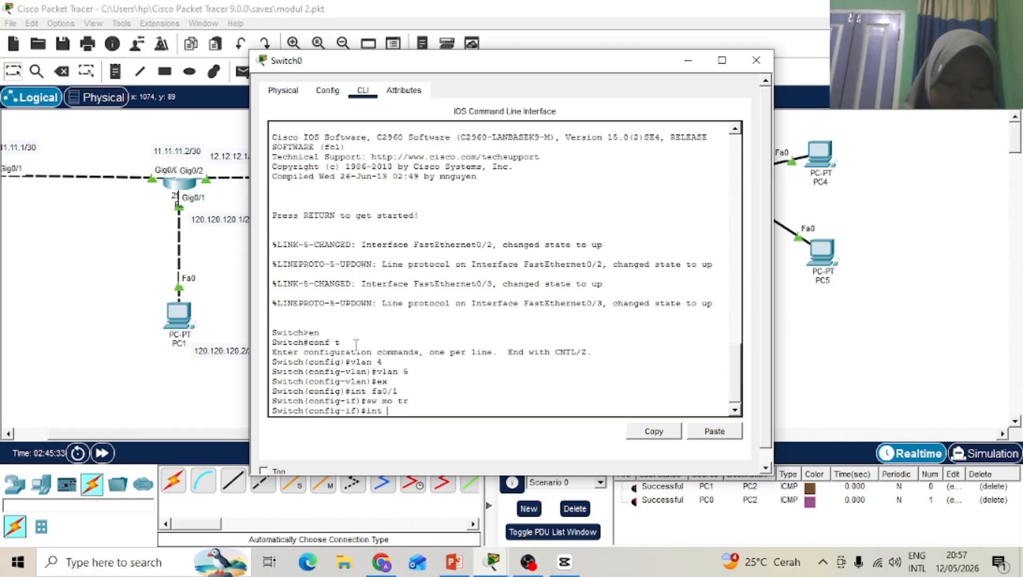
type(" fa0/")
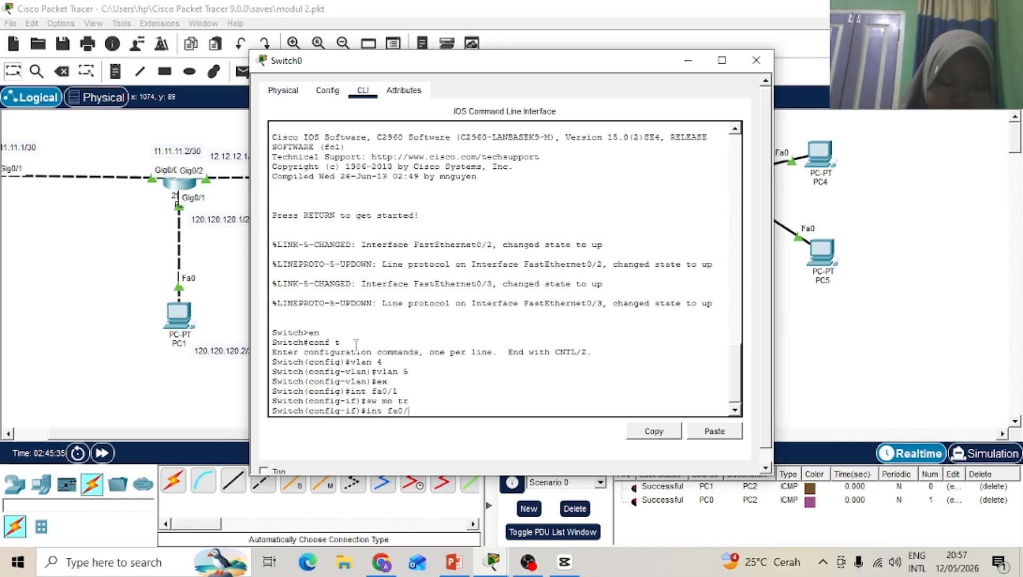
type("2")
key("Return")
type("s")
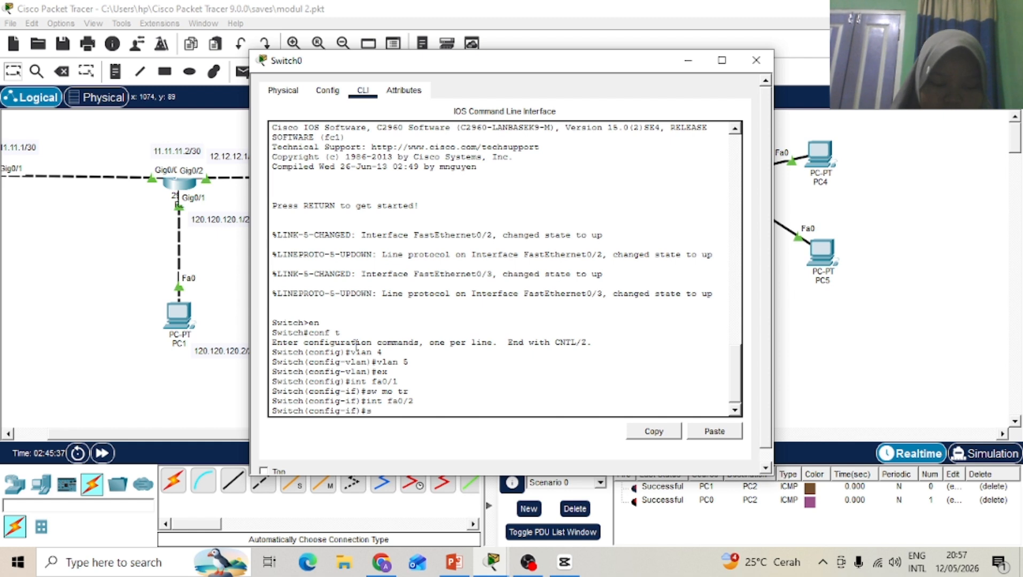
type("w mo ac")
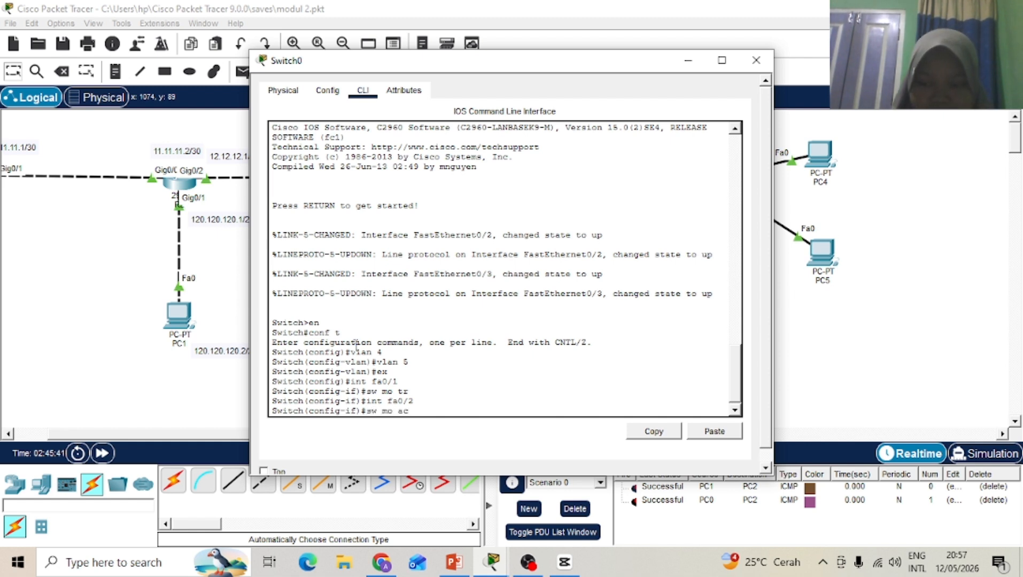
key("Return")
type("sw a")
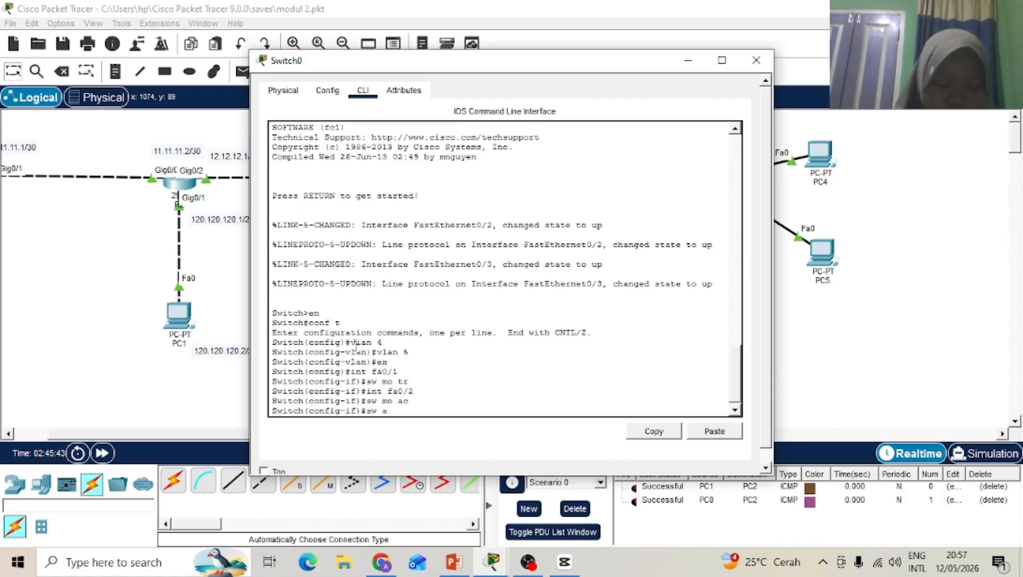
type("c vl ")
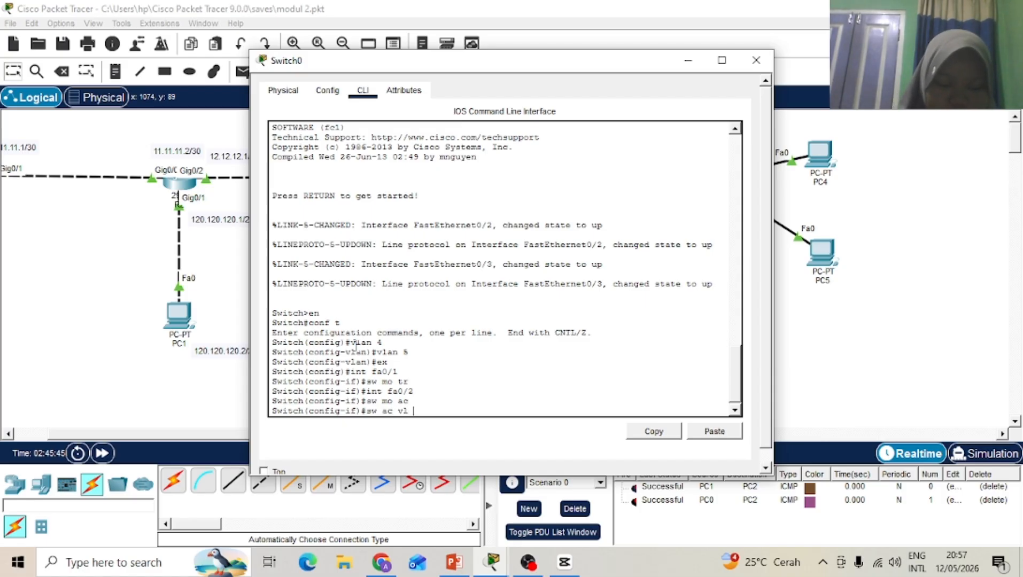
type("4")
key("Return")
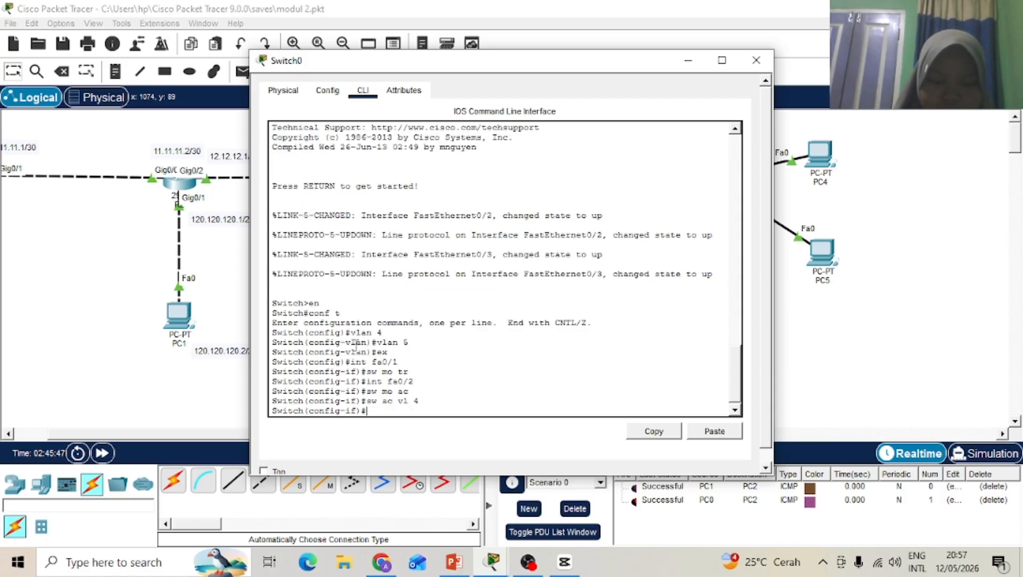
type("sw")
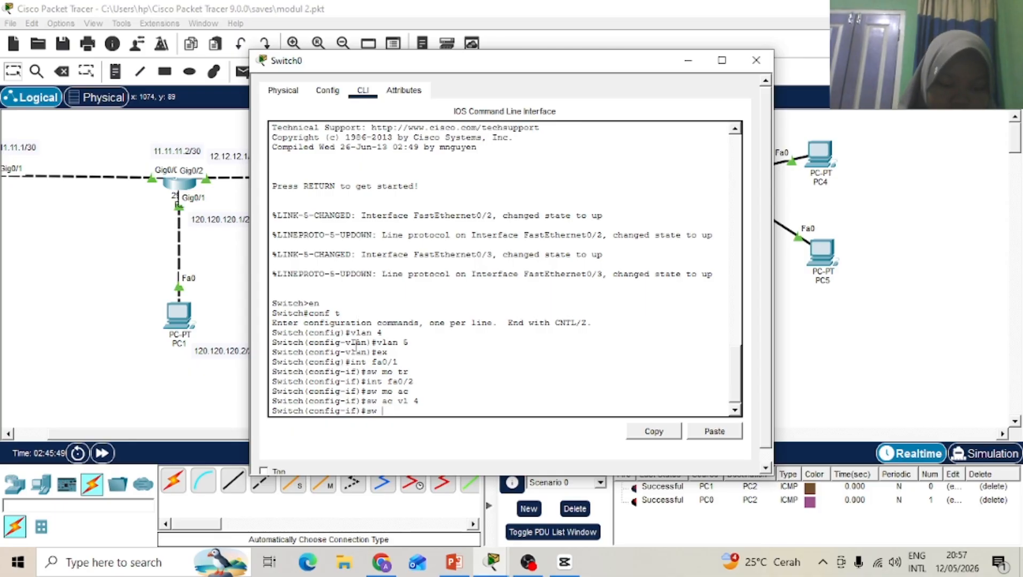
type(" ac")
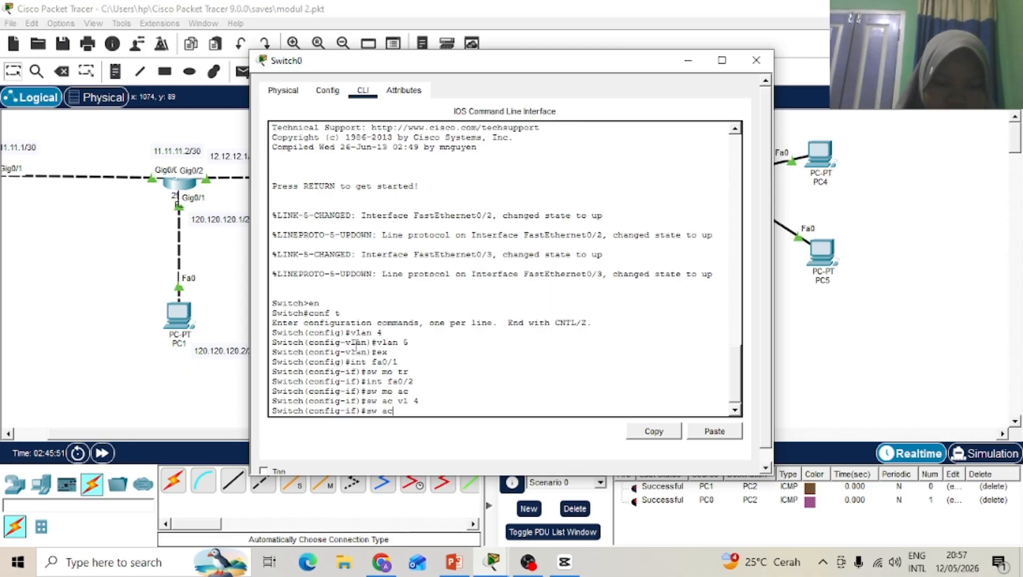
key("BackSpace")
key("BackSpace")
key("BackSpace")
key("BackSpace")
key("BackSpace")
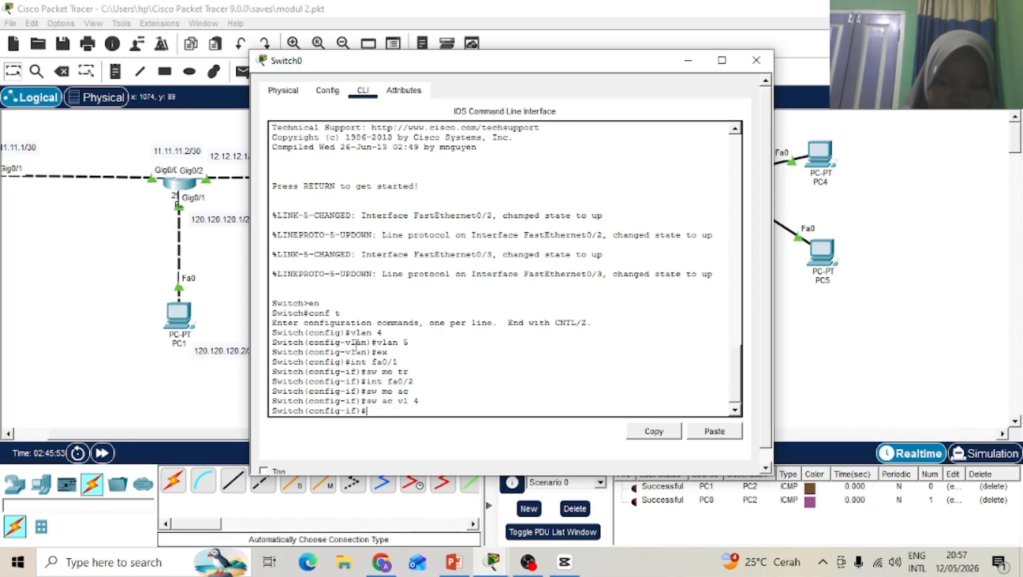
Step: Configure interface fa0/3 as an access port in VLAN 5 and close the switch's window
type("in")
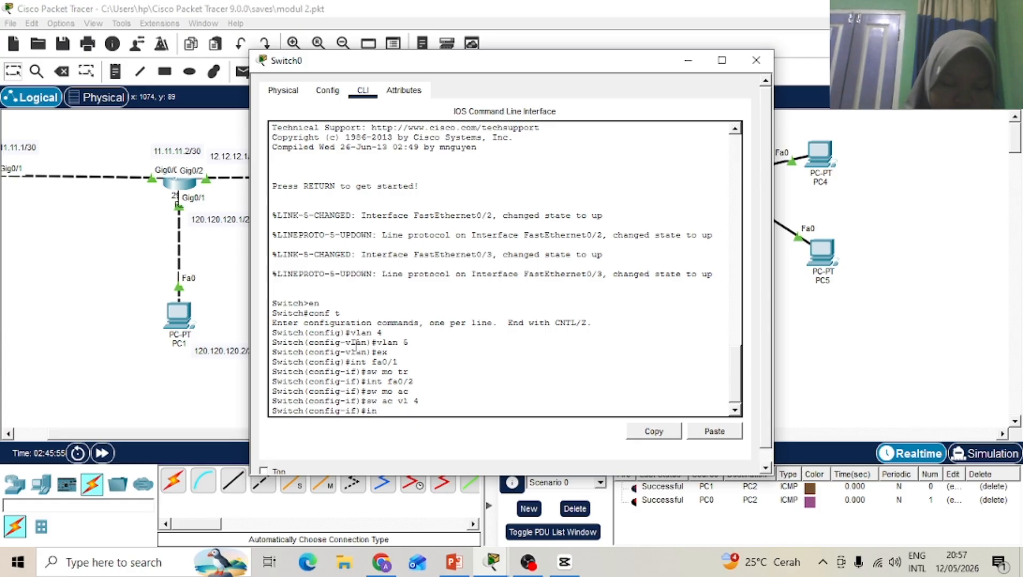
type("t fa0/")
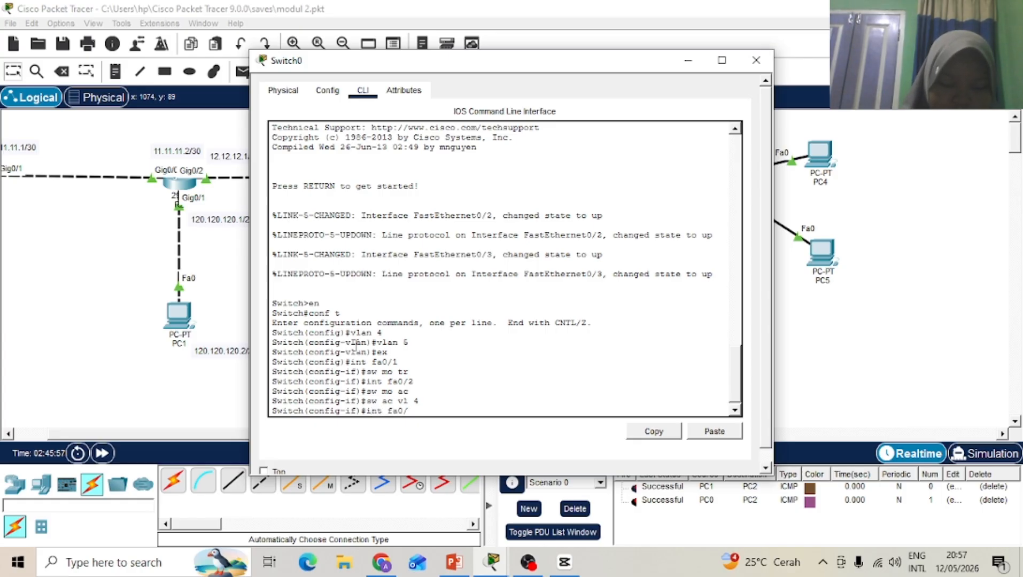
type("3")
key("Return")
type("s")
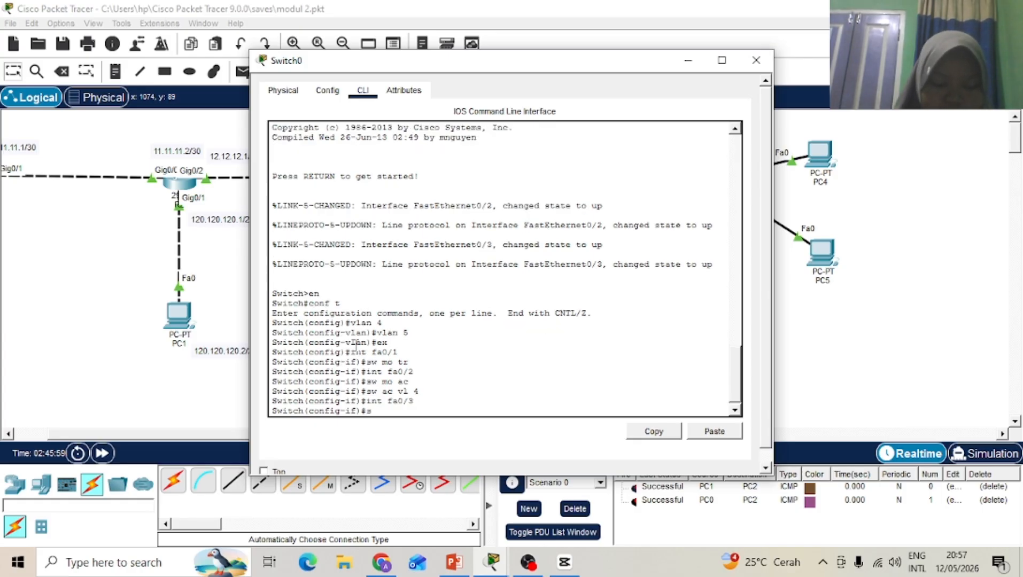
type("w mo ac")
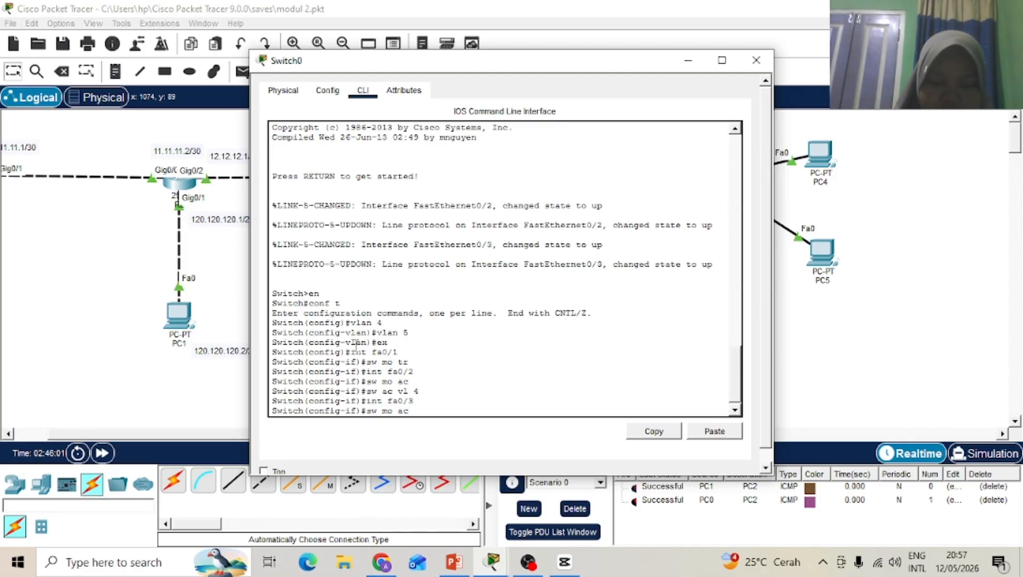
key("Return")
type("sw ac")
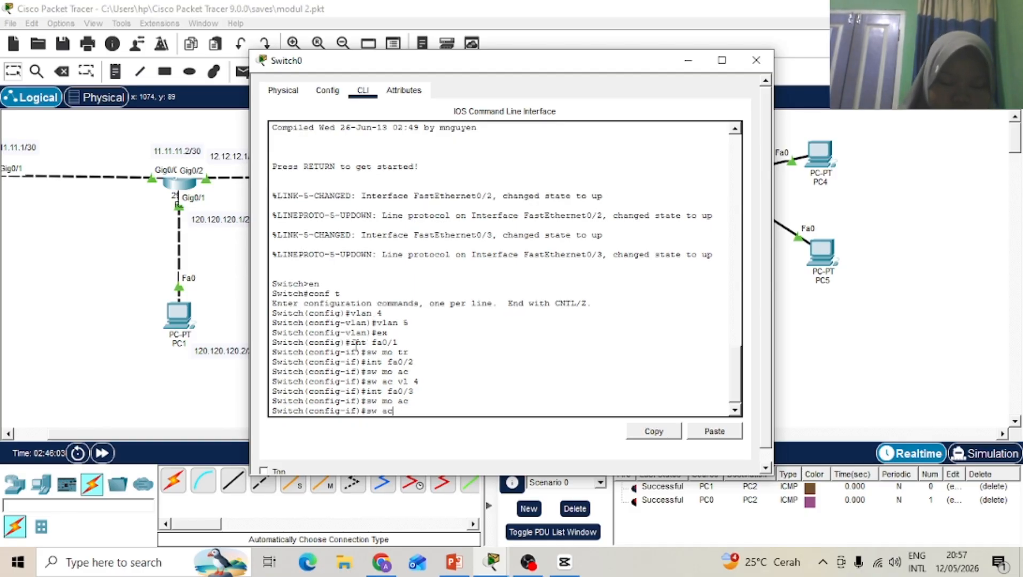
type(" vl 5")
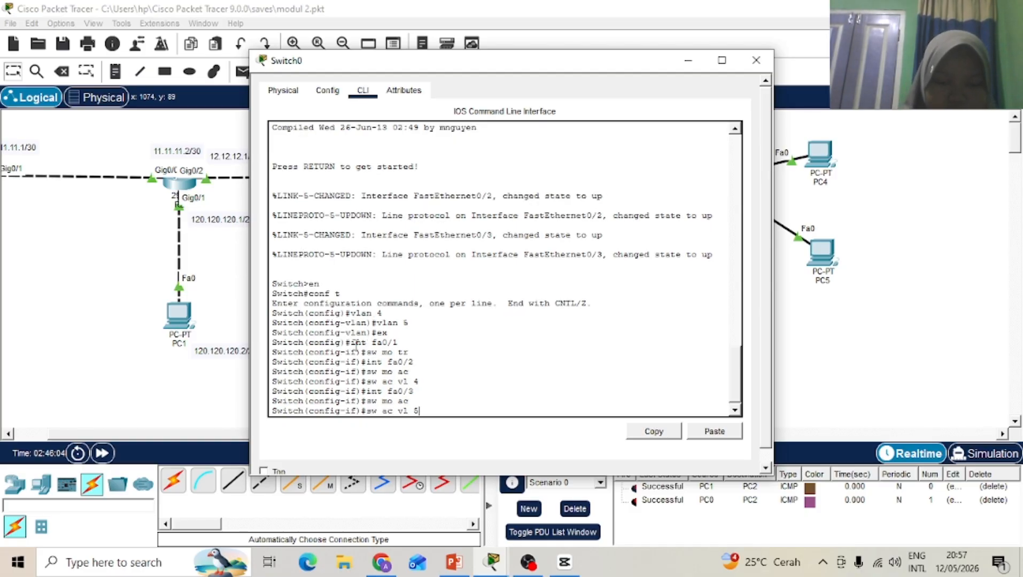
key("Return")
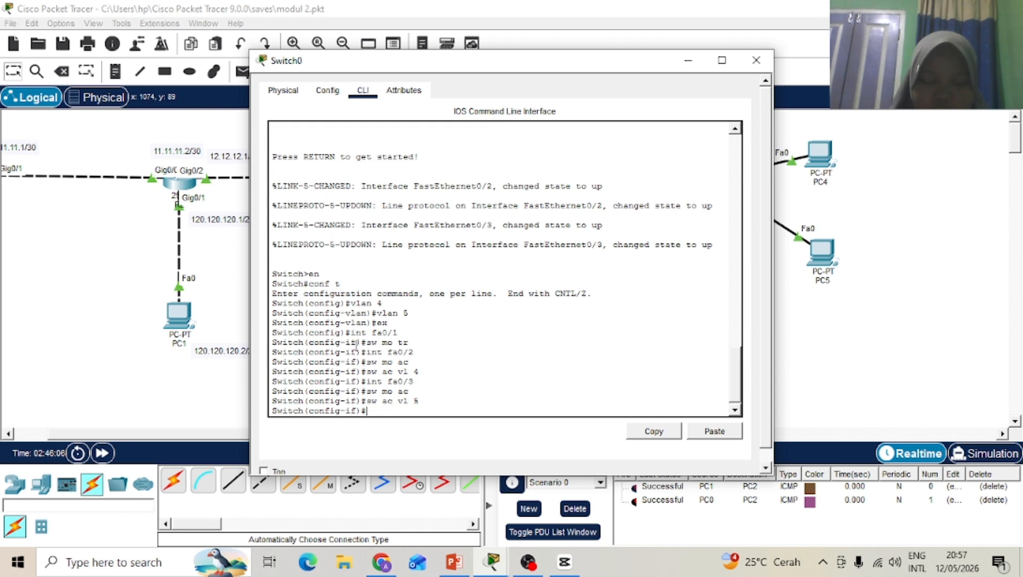
left_click(756, 61)
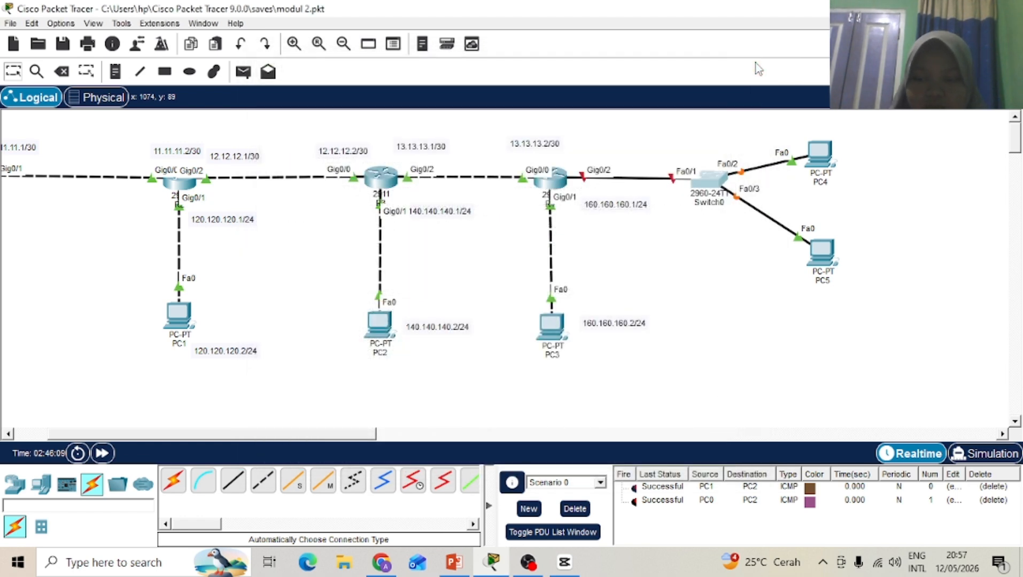
Step: On the router linked to Switch0, leave the routing configuration and enable interface g0/2 with no sh
left_click(558, 180)
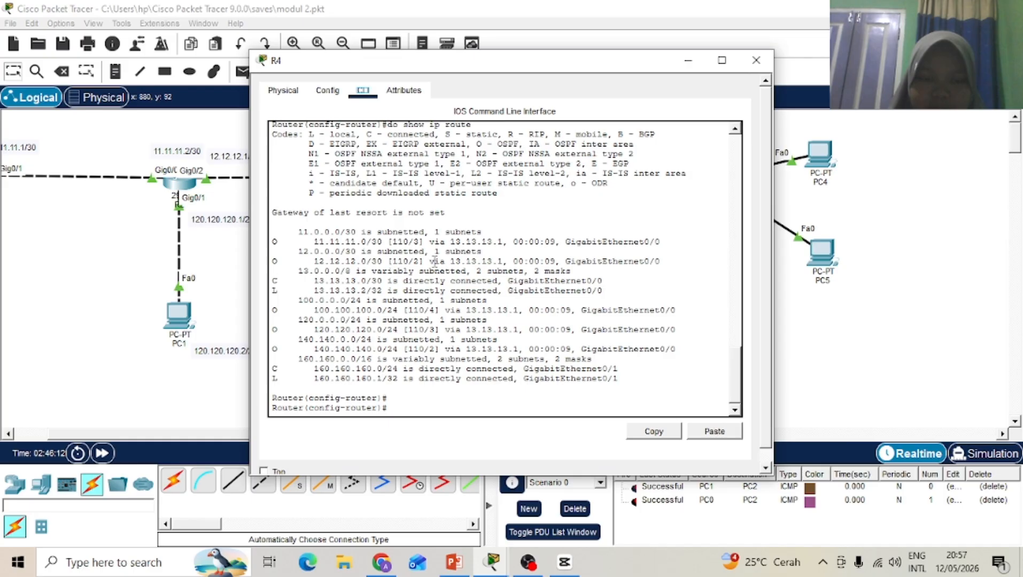
left_click(393, 409)
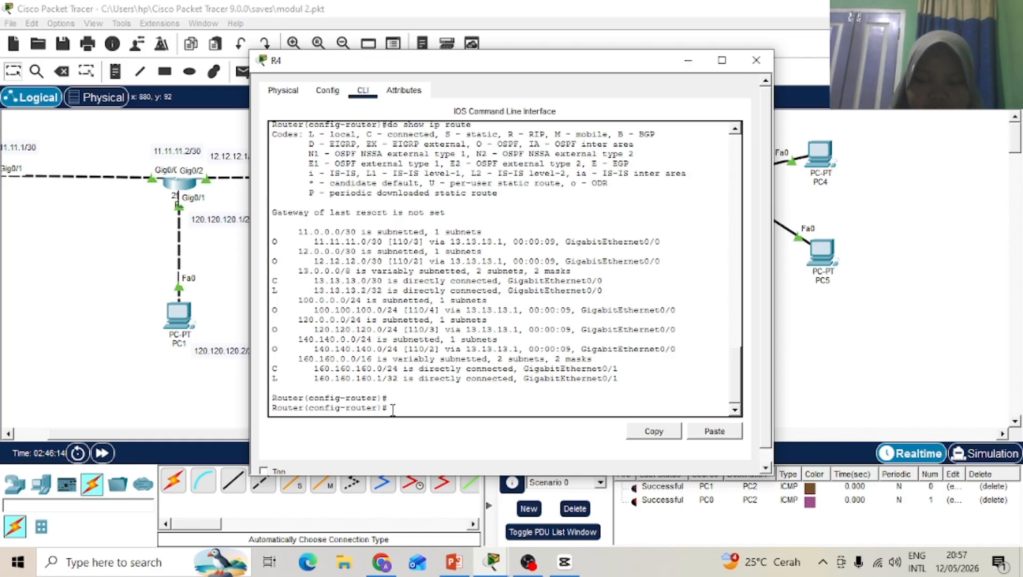
type("ex")
key("Return")
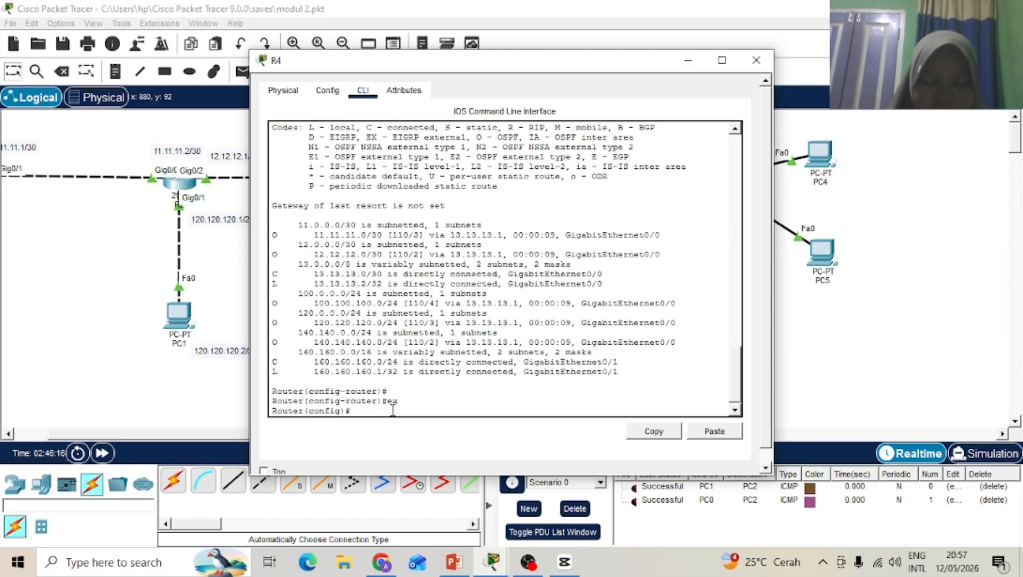
type("int")
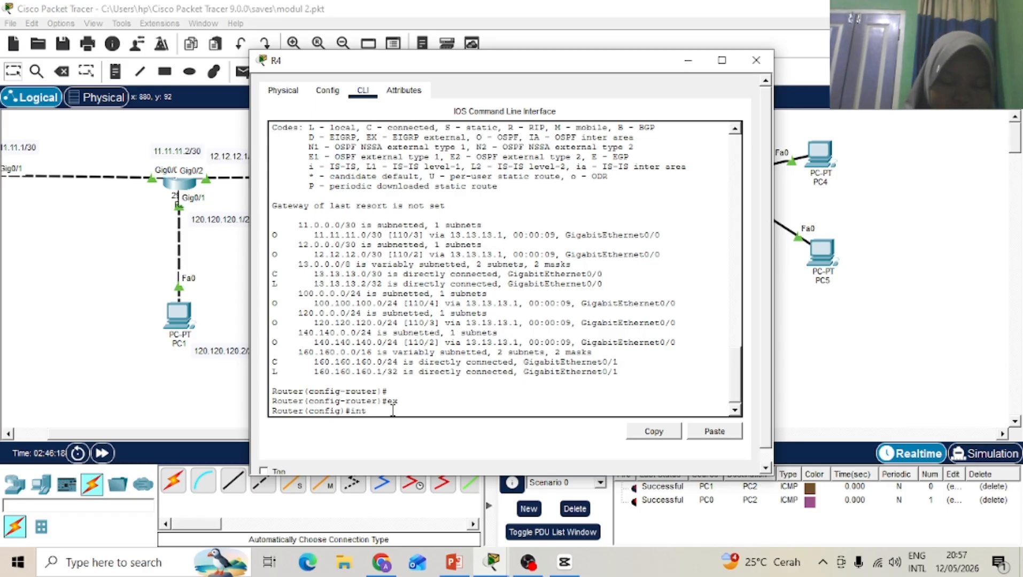
type(" g0/2")
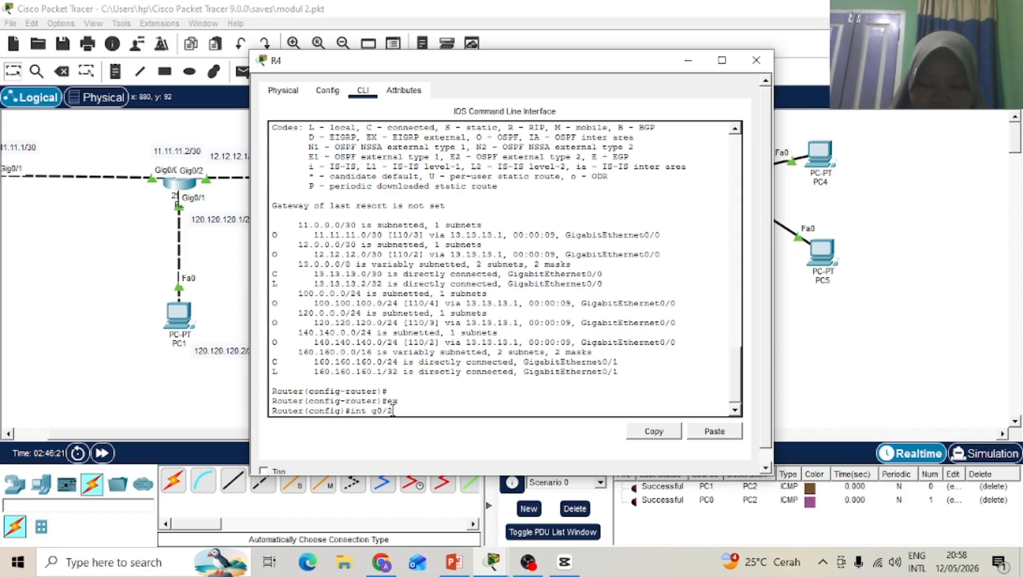
key("Return")
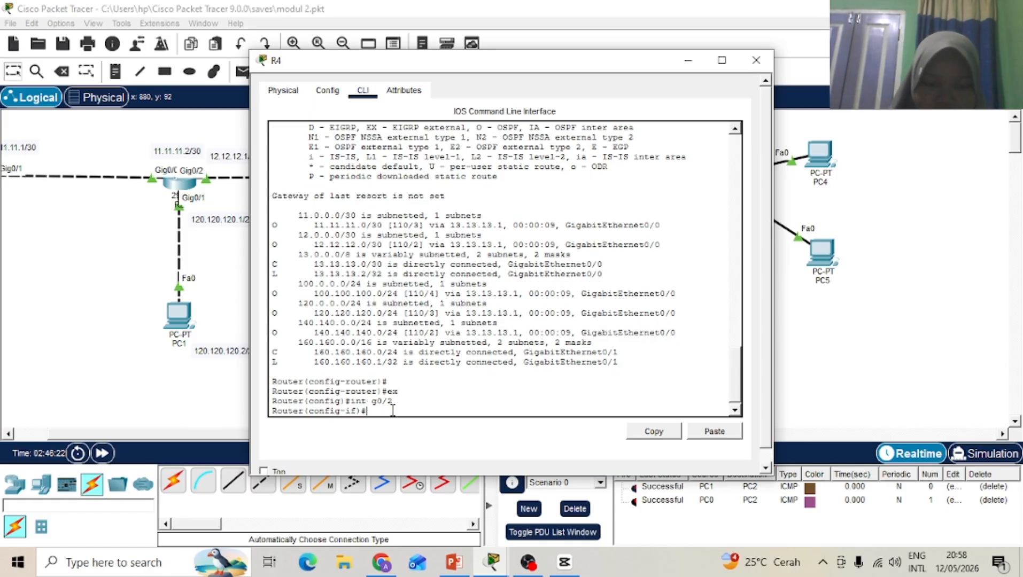
type("no sh")
key("Return")
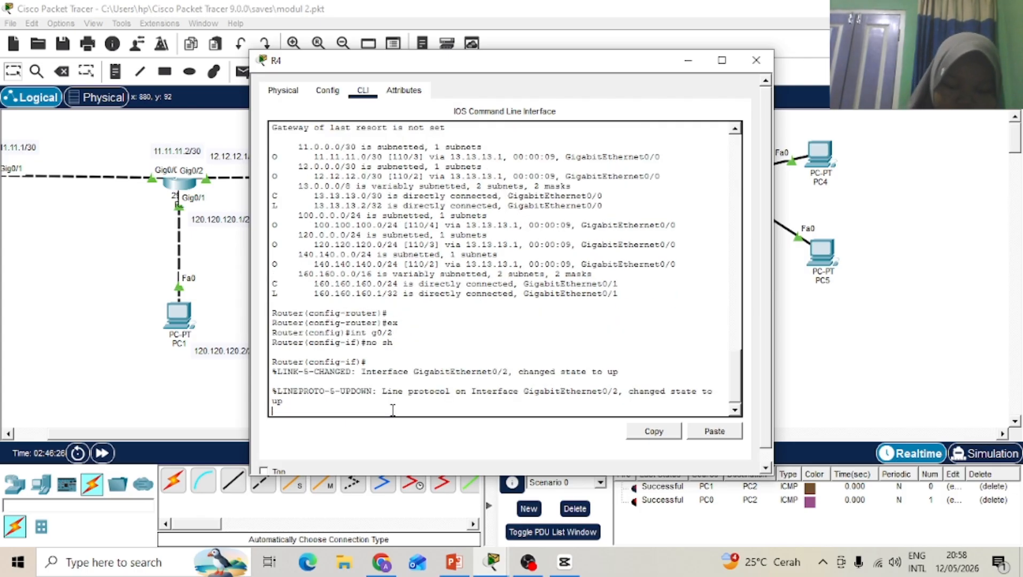
Step: Create subinterface g0/2.4 on router R4 from the interface configuration prompt
key("Return")
type("ig-if)#in")
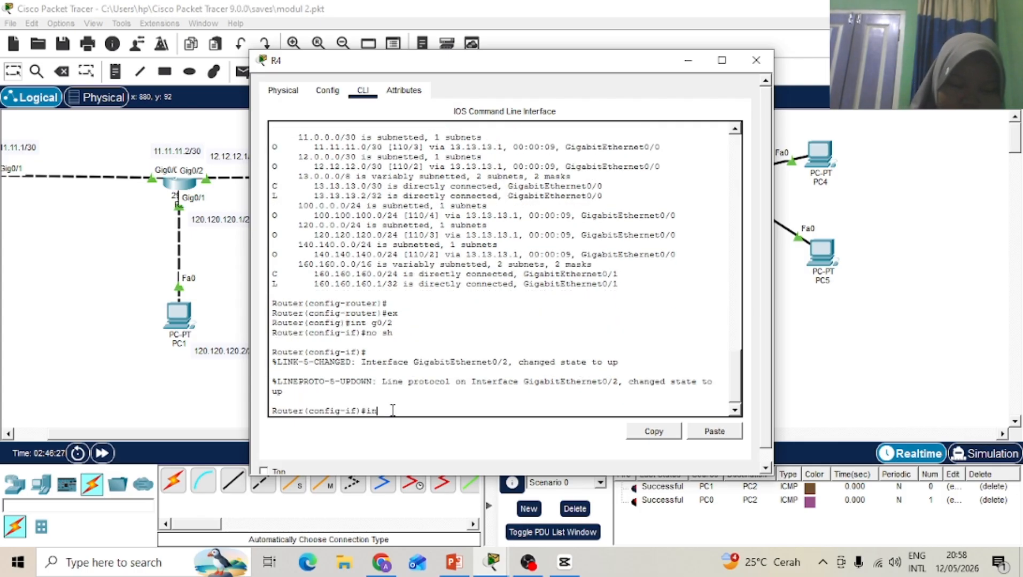
type("t")
type(" g0")
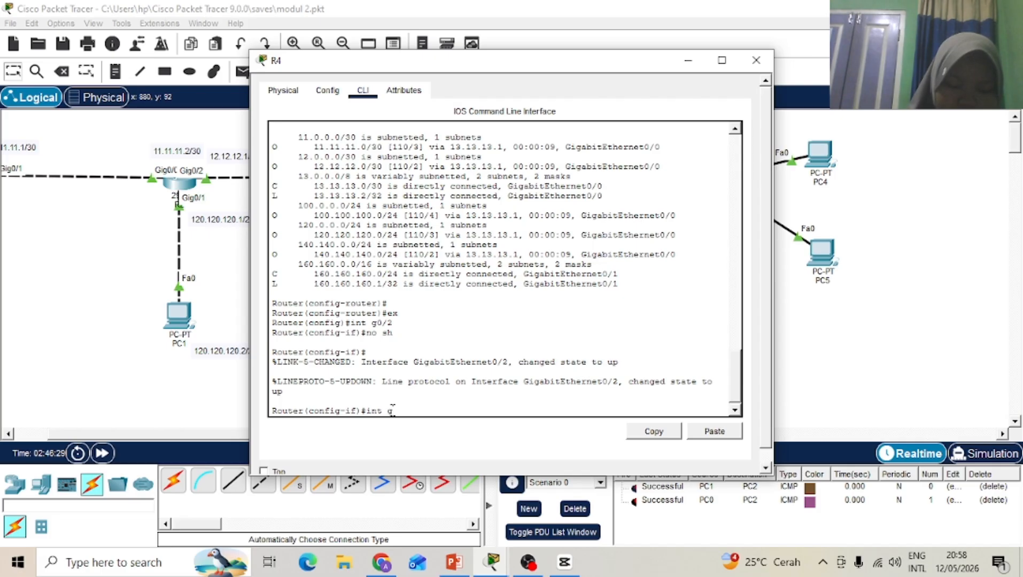
type("/2")
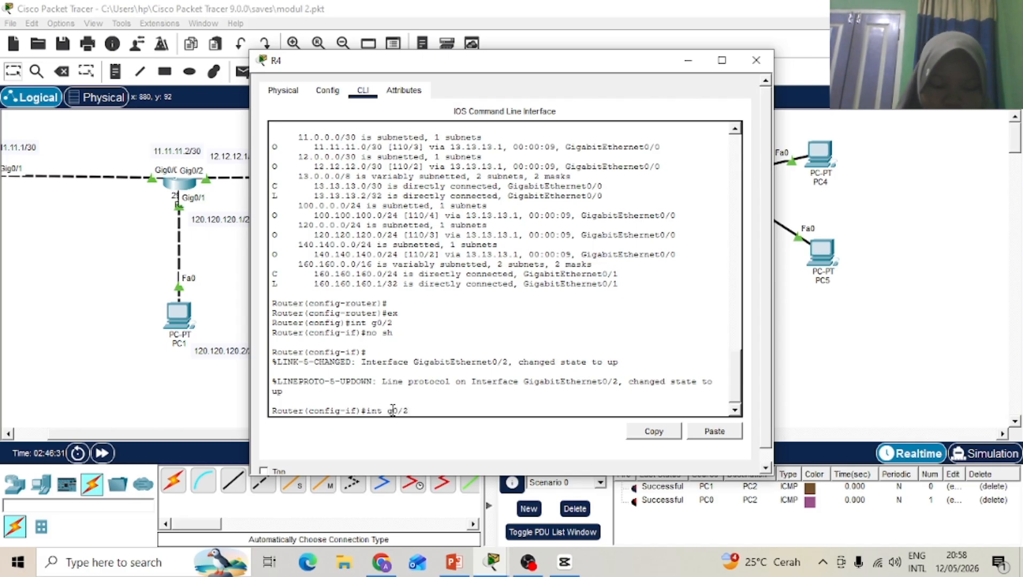
type(".")
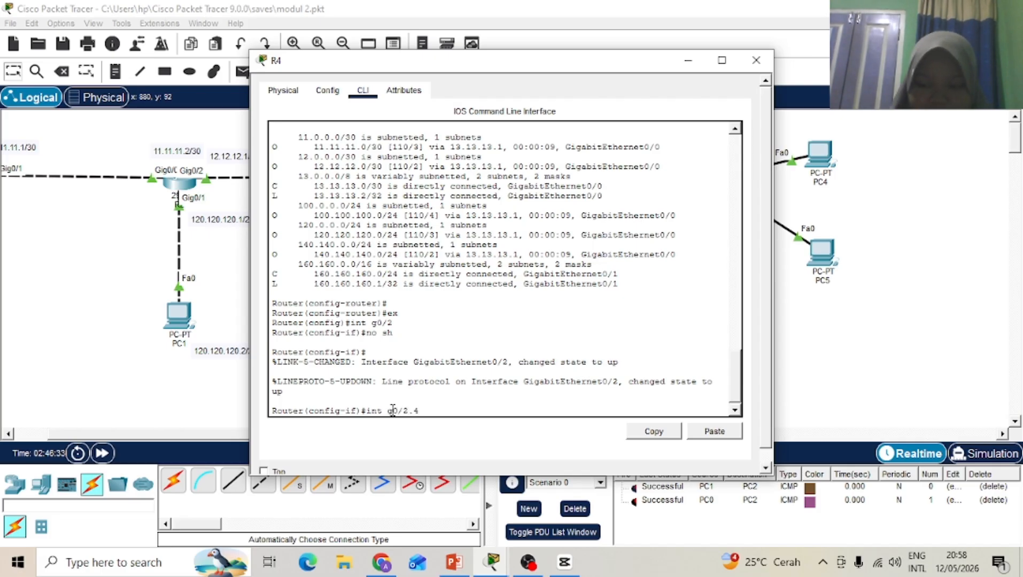
type("4")
key("Return")
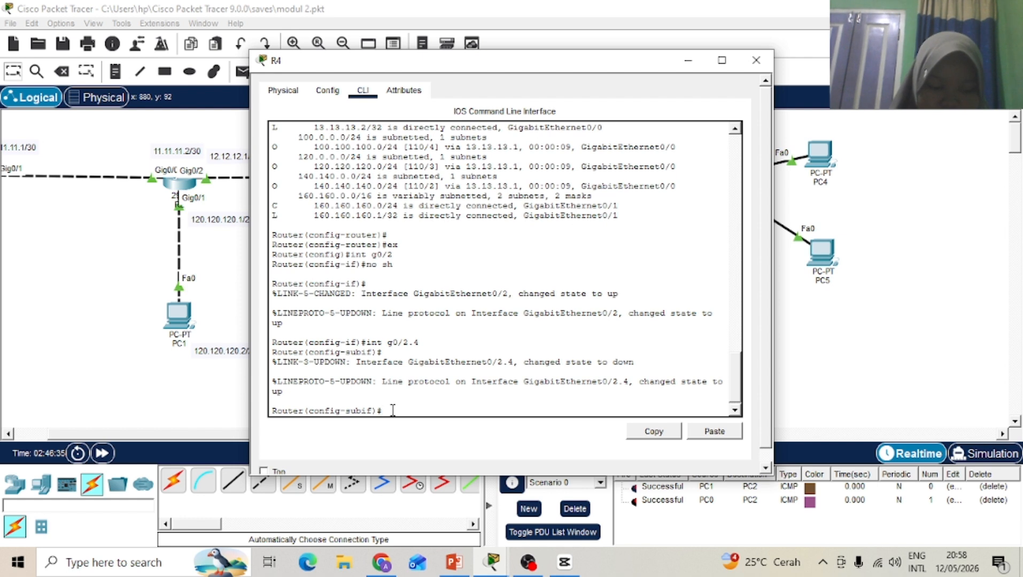
Step: Set the encapsulation of subinterface g0/2.4 to dot1Q for VLAN 4 with enc do 4
type("n do")
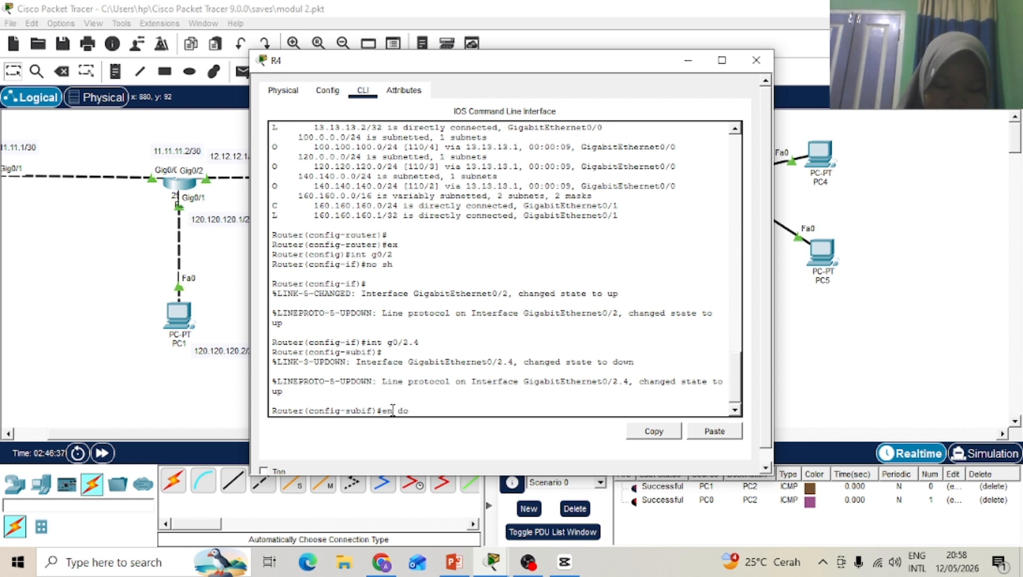
type(" 4")
key("BackSpace")
key("BackSpace")
key("BackSpace")
key("BackSpace")
key("BackSpace")
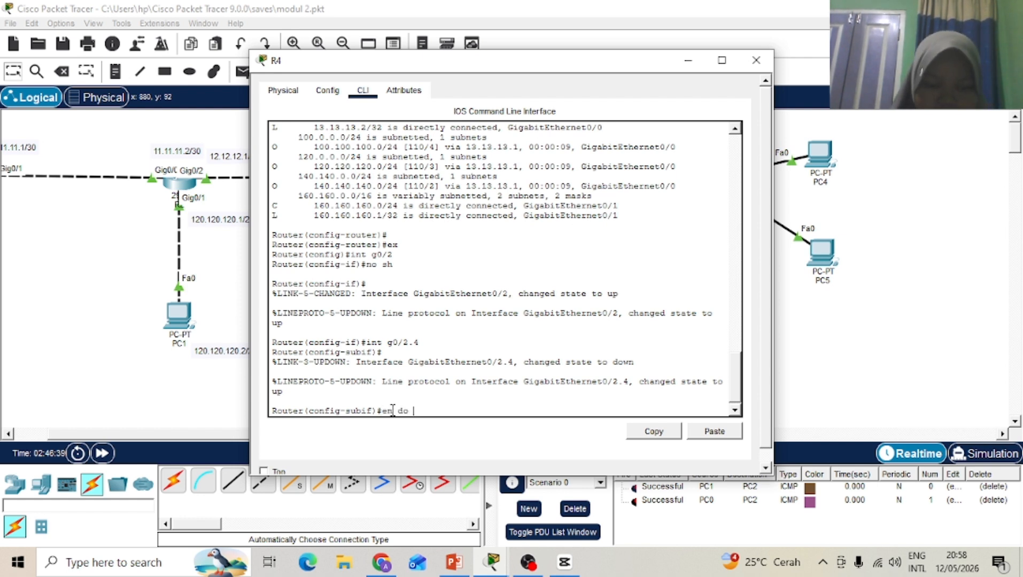
type("do")
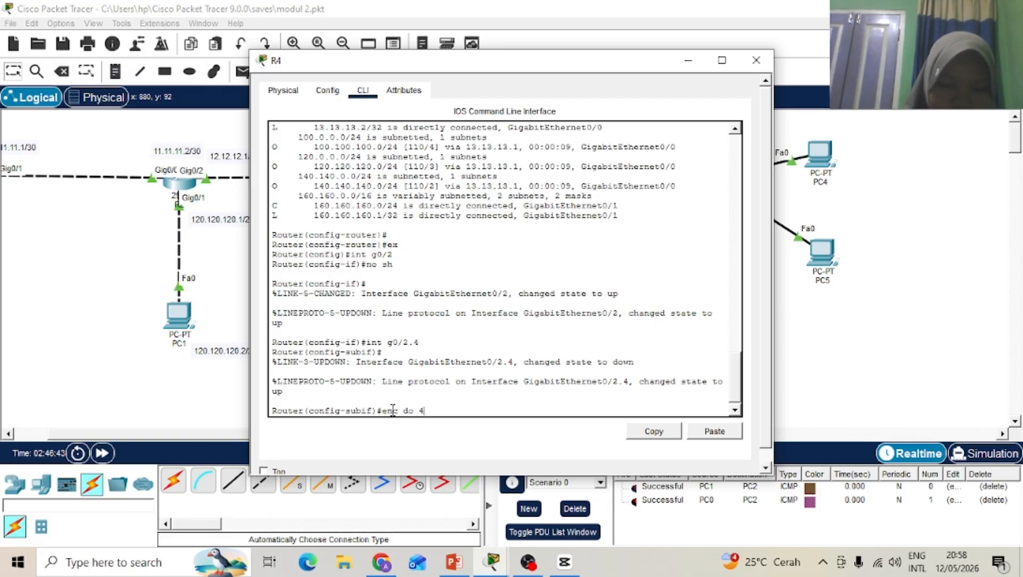
key("Return")
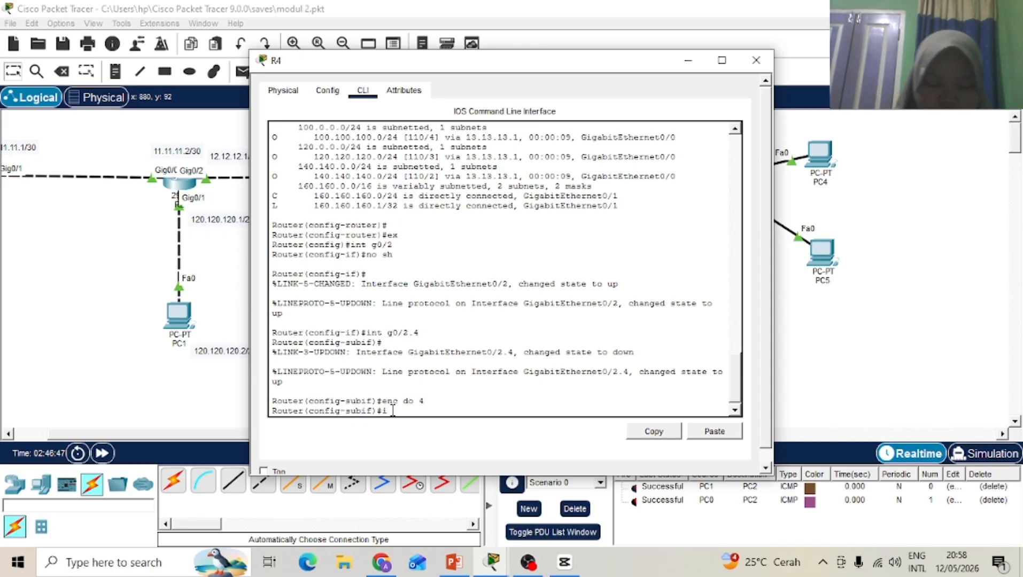
Step: Assign IP address 192.168.1.1 with mask 255.255.255.0 to subinterface g0/2.4 and exit its configuration
type("ip add")
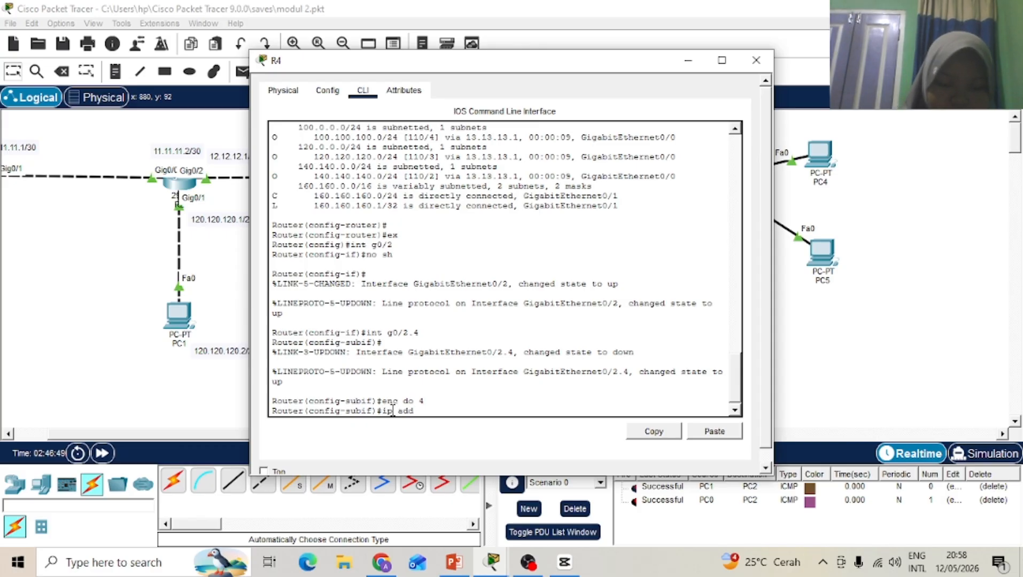
type(" 192")
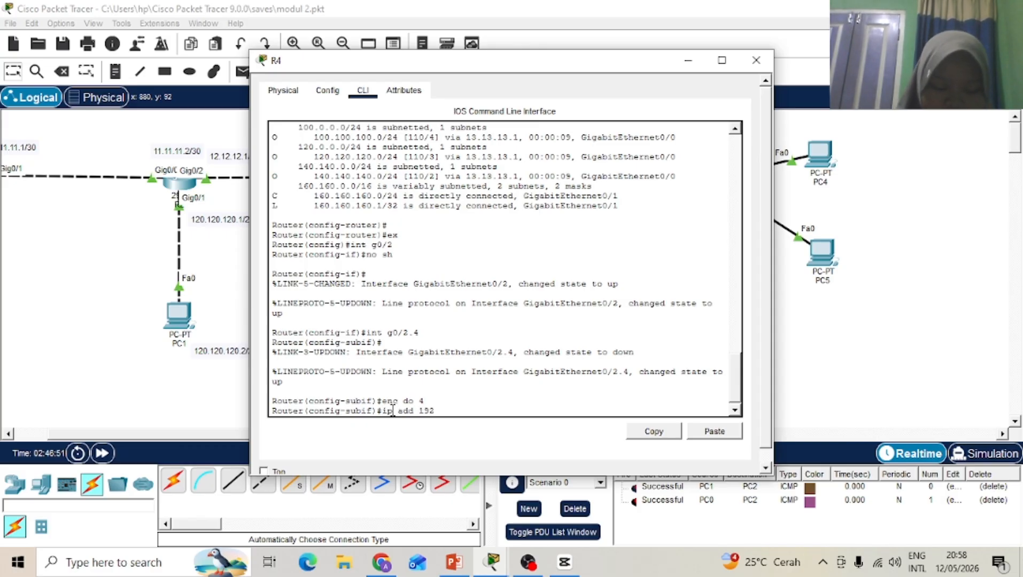
type(".168.")
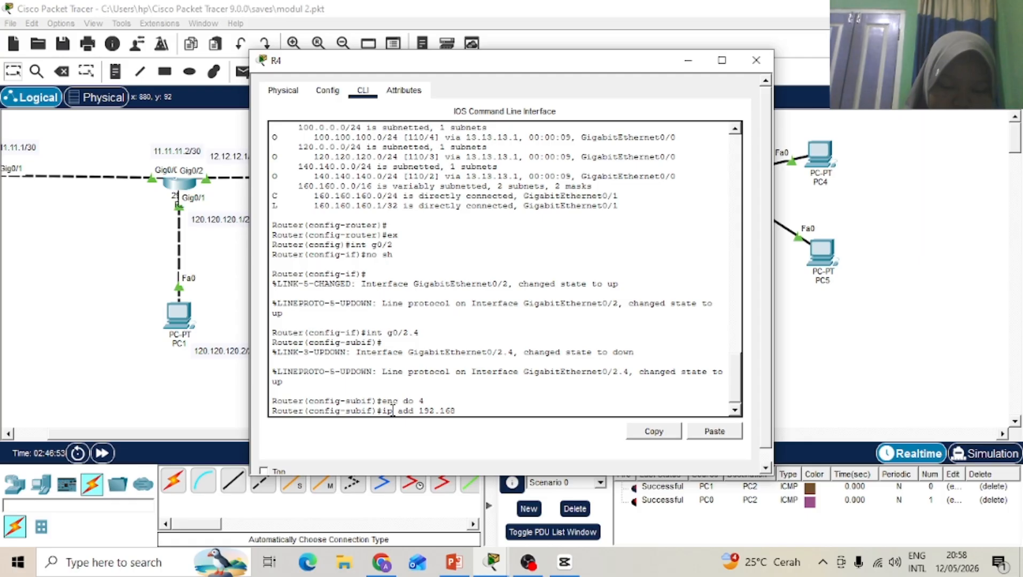
type("1.")
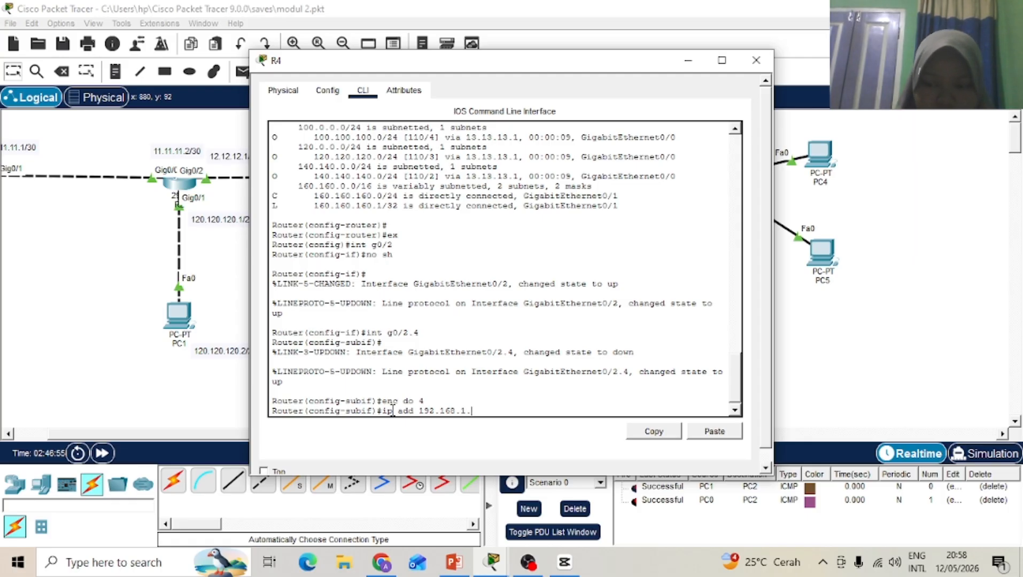
type("1 255")
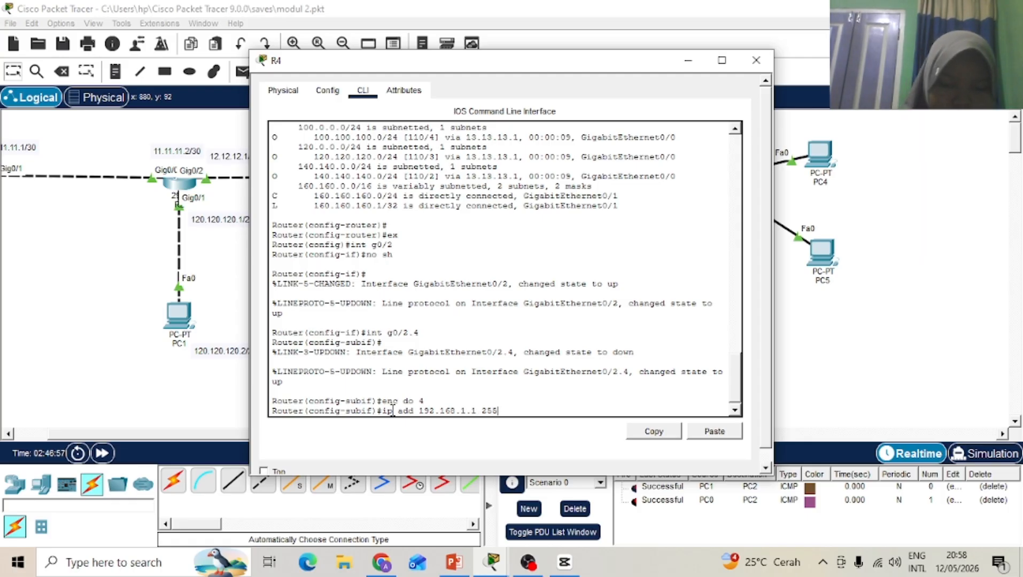
type(".255.")
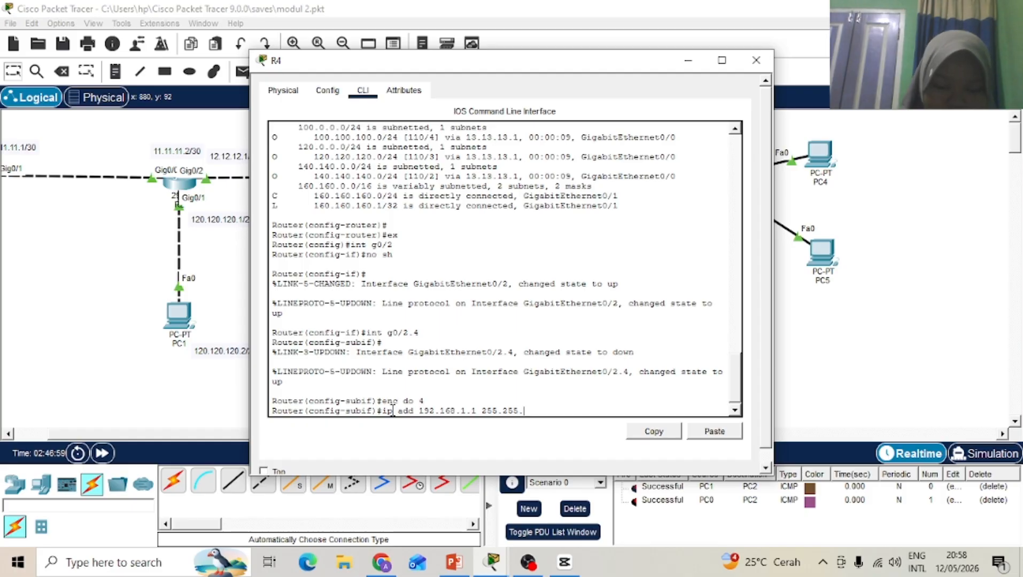
type("255.")
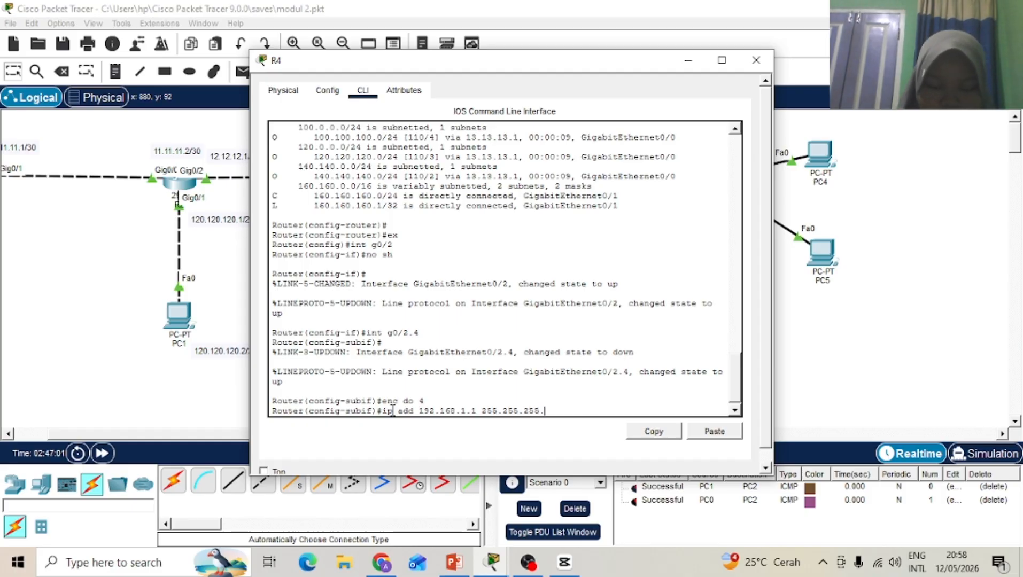
type("0")
key("Return")
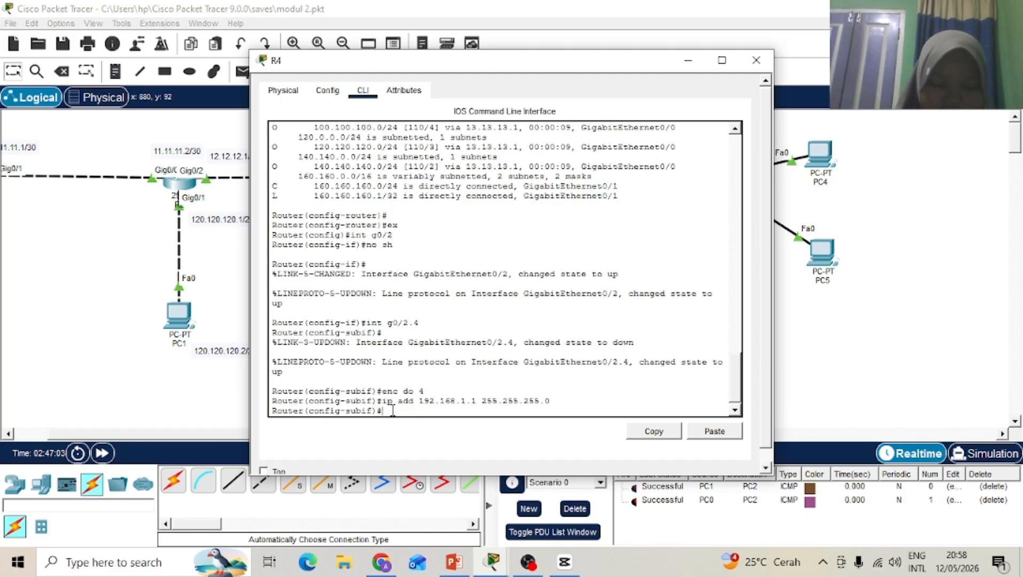
type("ex")
key("Return")
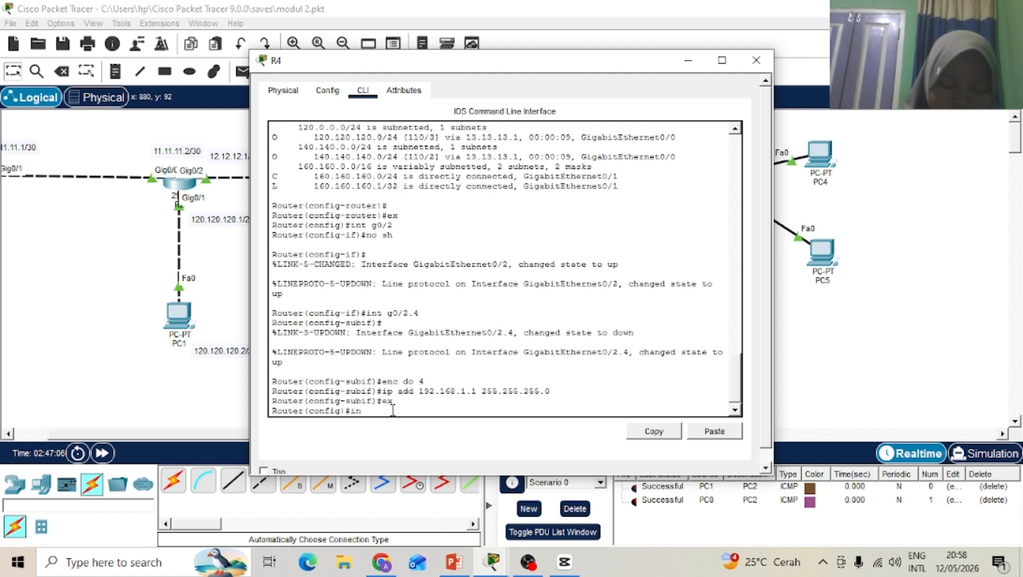
Step: Create subinterface g0/2.5 on R4 and set its encapsulation for VLAN 5 with enc do 5
type("int g0/")
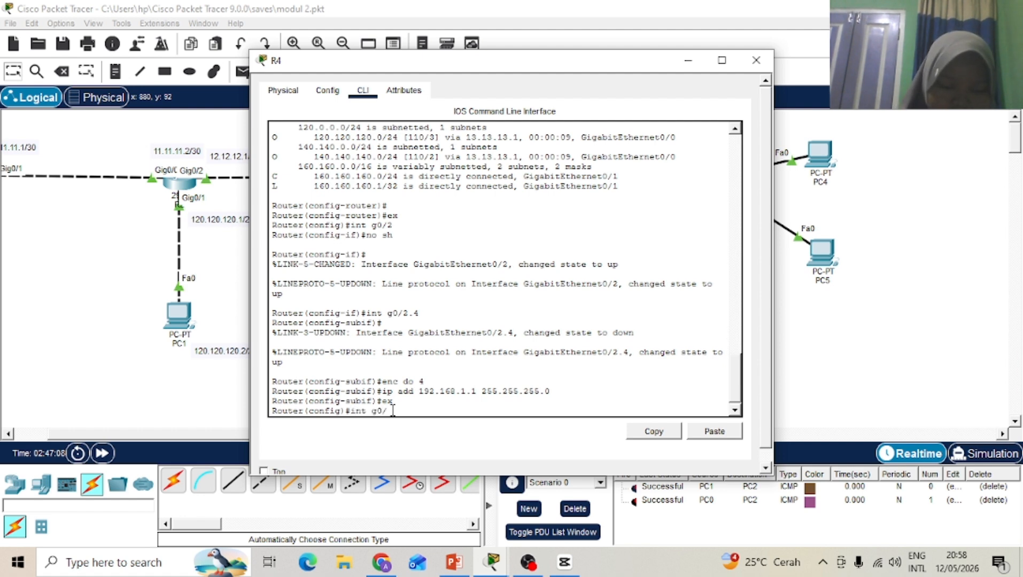
type("2.5")
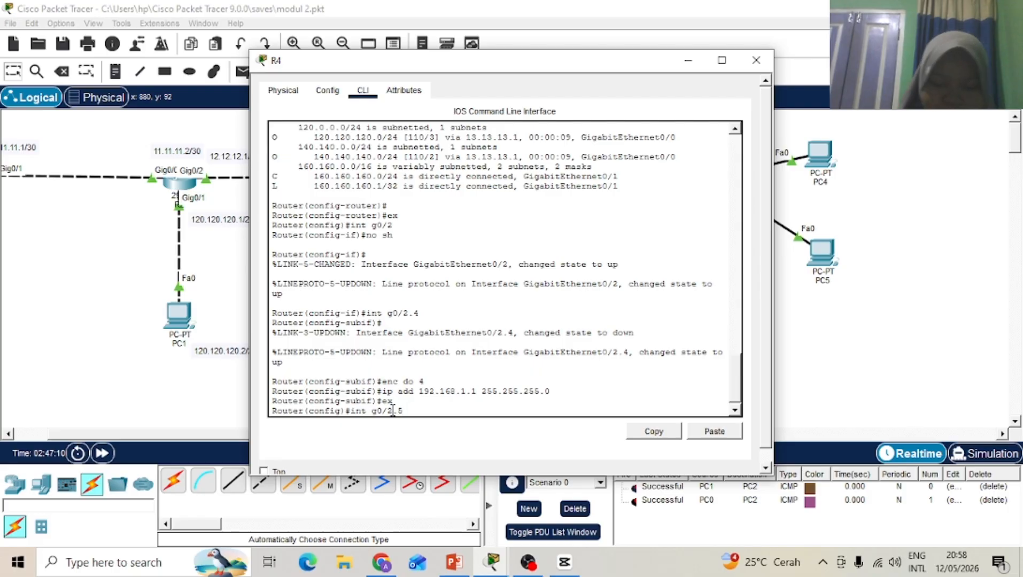
key("Return")
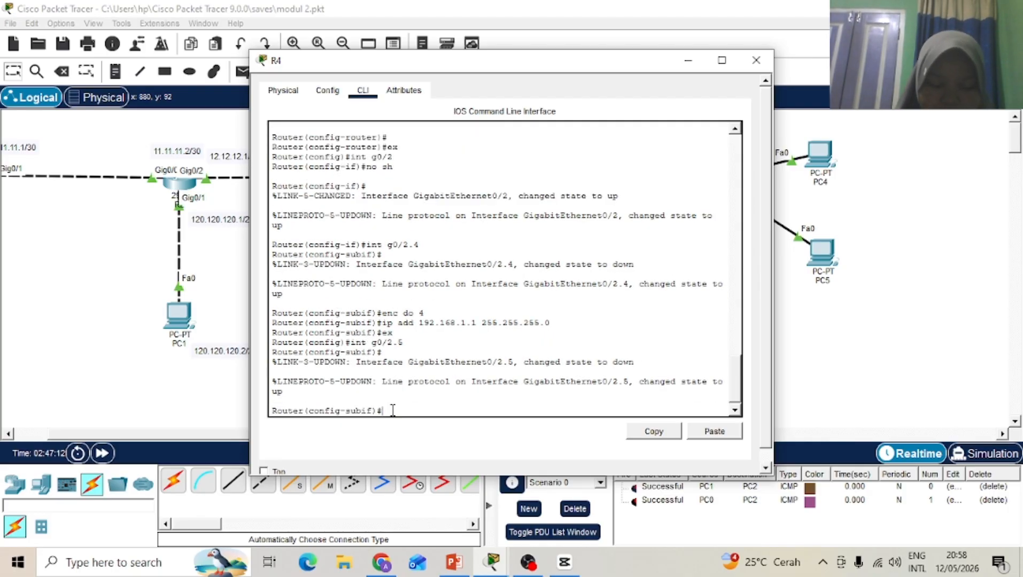
type("enc do")
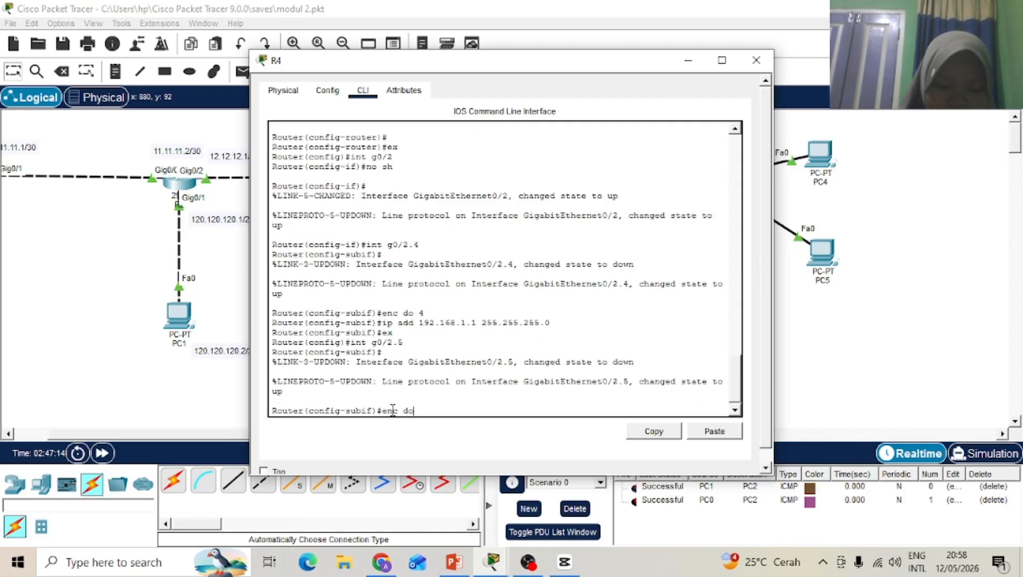
type(" 5")
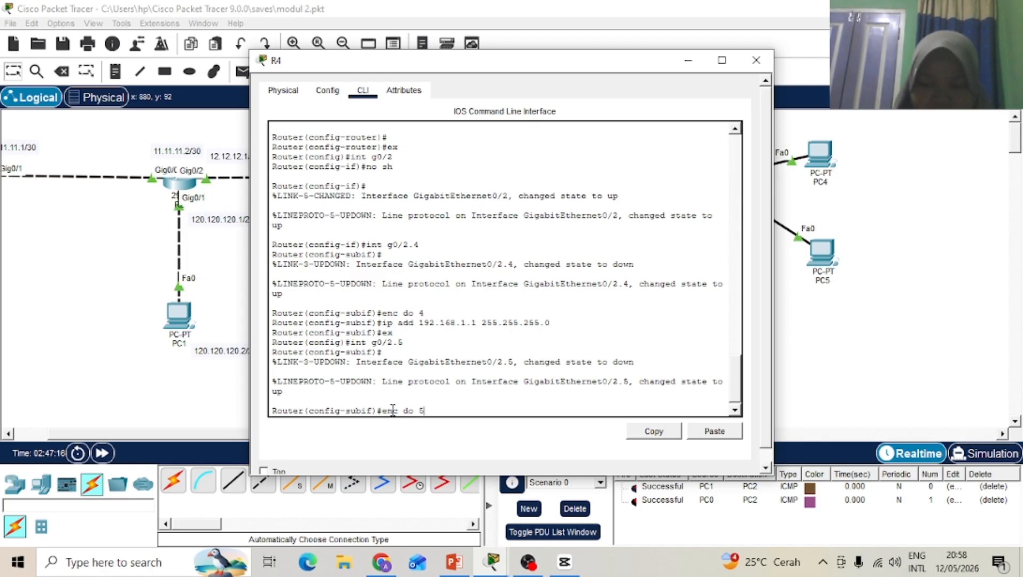
key("Return")
Step: Assign IP address 192.168.2.1 with mask 255.255.255.0 to subinterface g0/2.5 and close R4's window
type("ip add ")
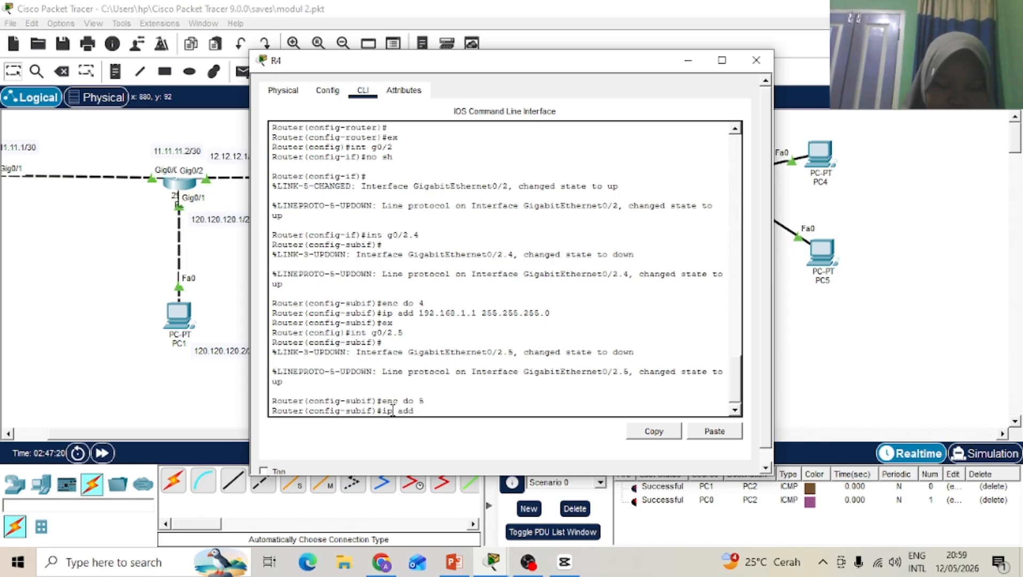
type("192.168")
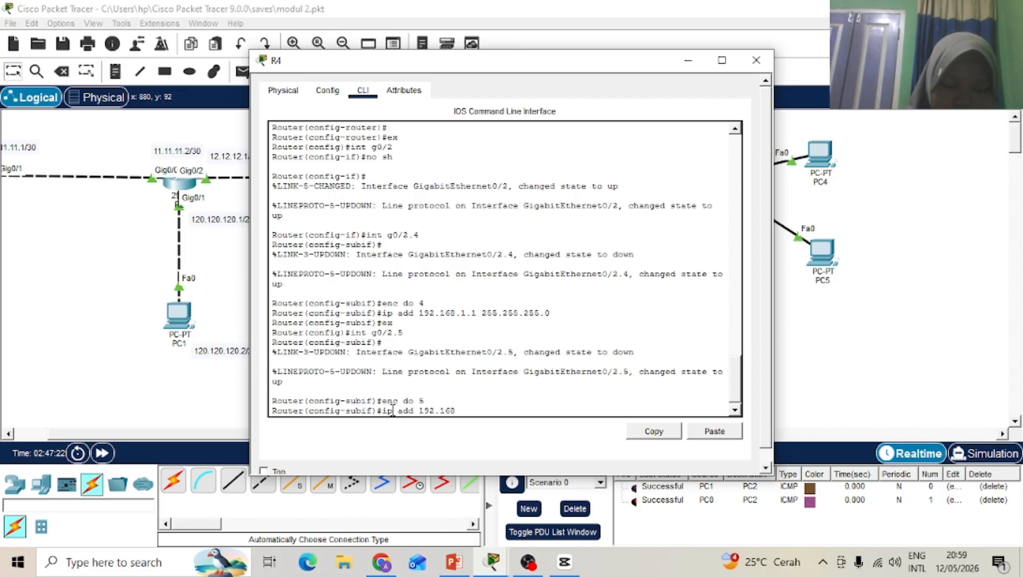
type(".2.1")
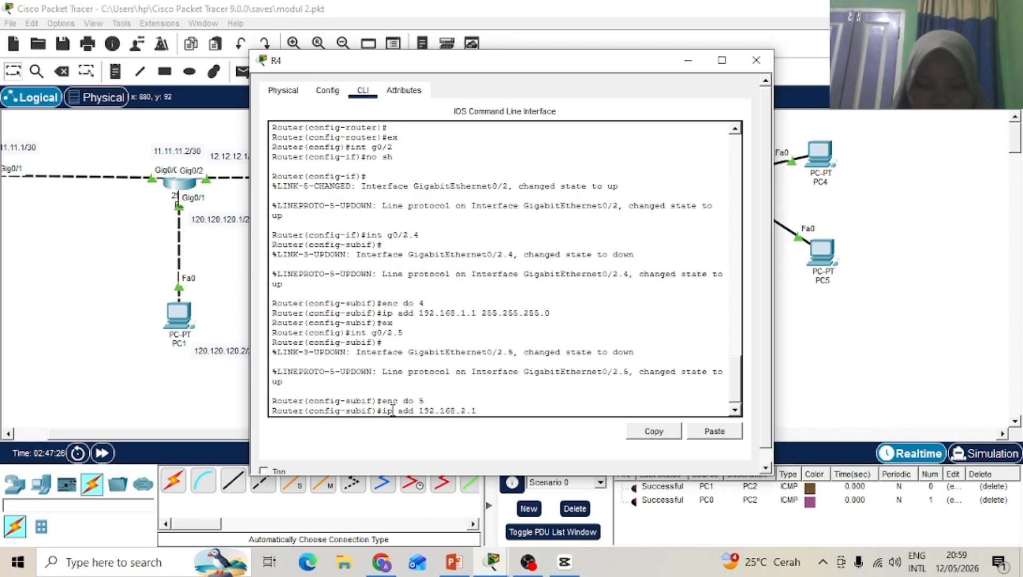
type(" 255.2")
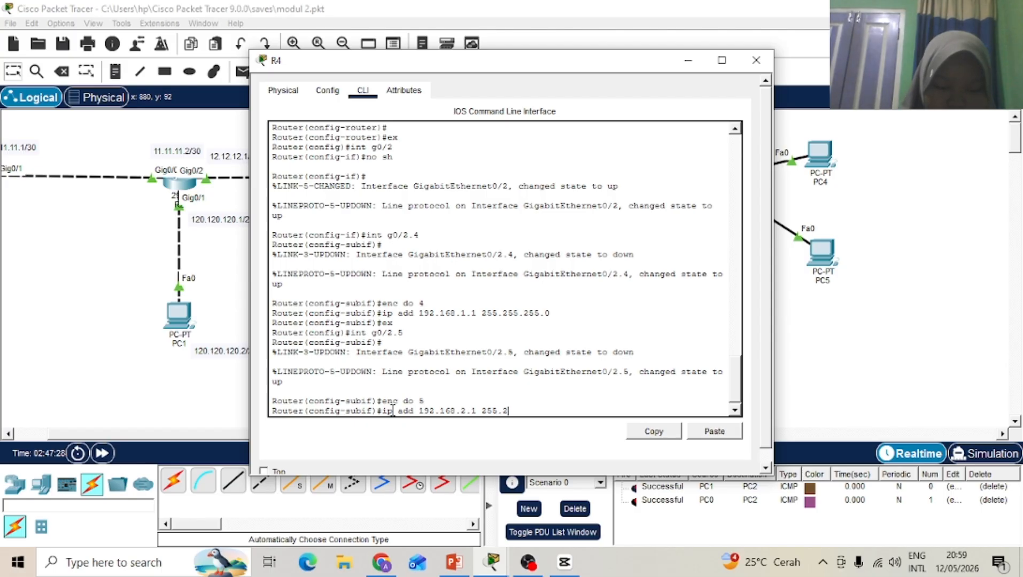
type("55.25")
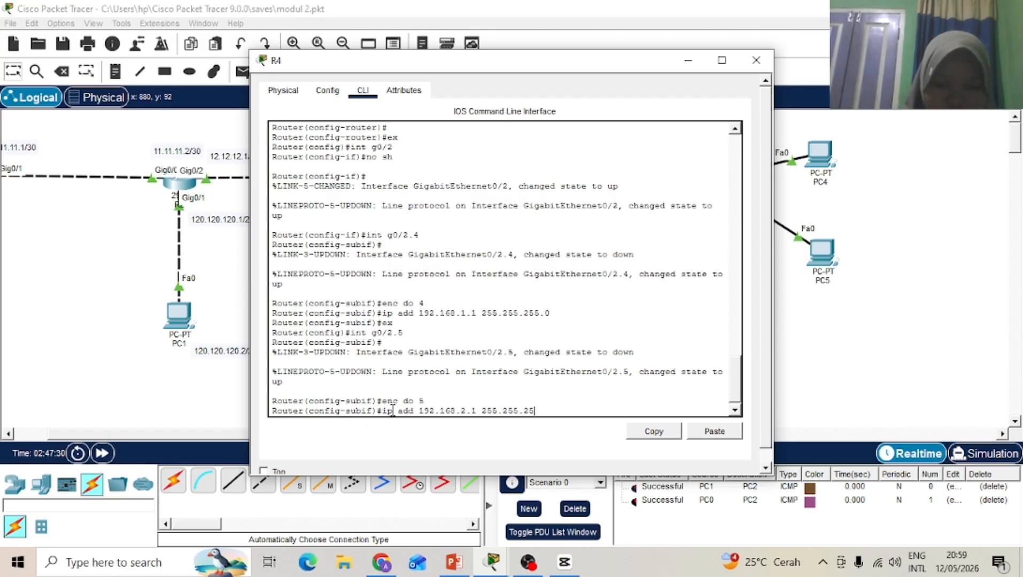
type("5.0")
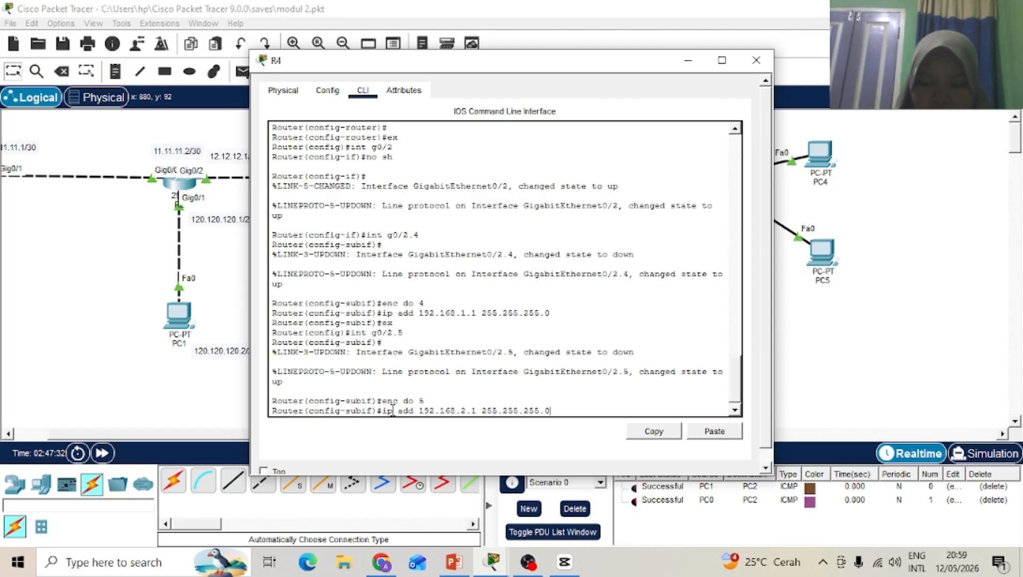
key("Return")
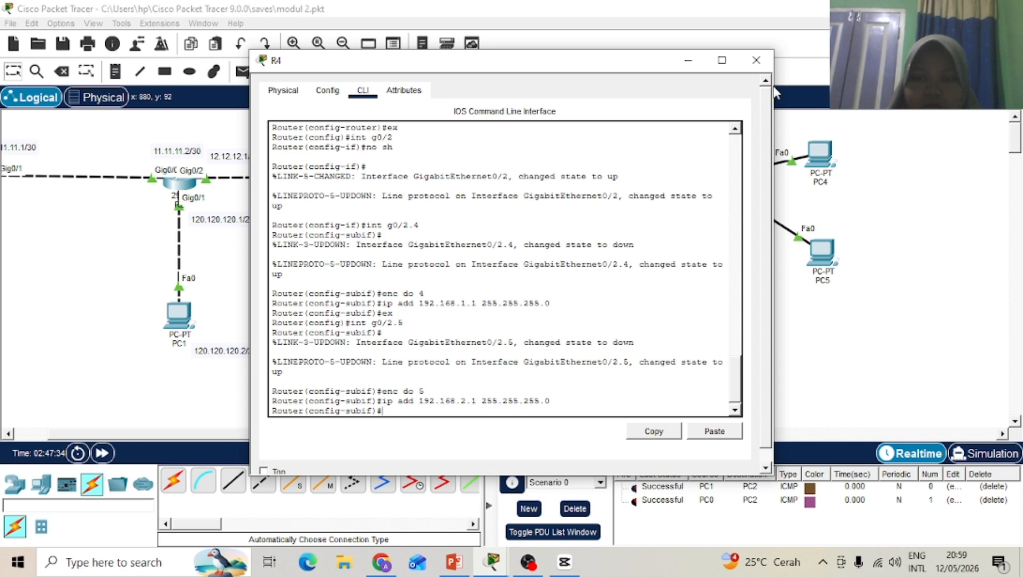
left_click(756, 60)
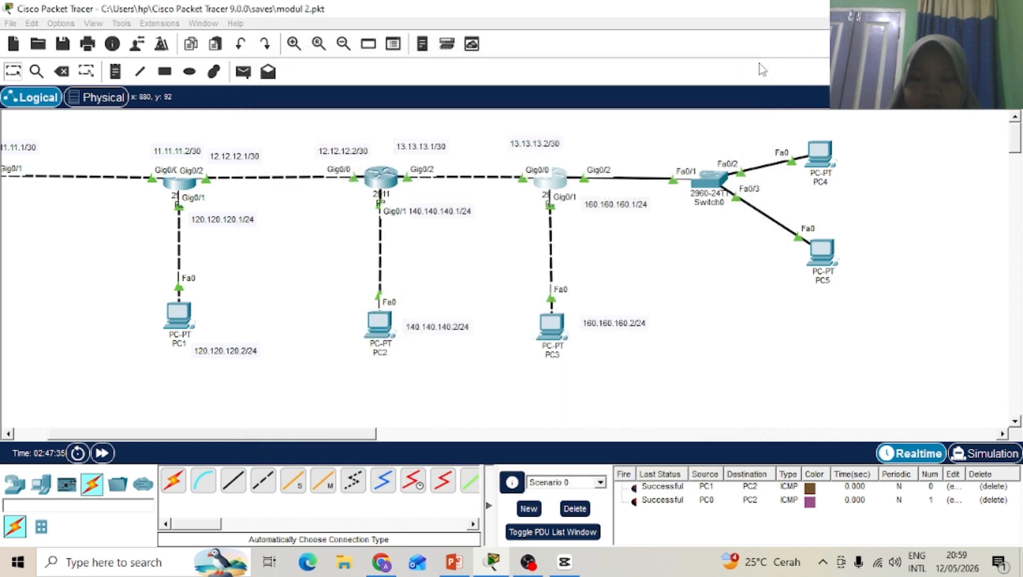
Step: Give PC4 the static IPv4 address 192.168.1.2 with subnet mask 255.255.255.0
left_click(817, 163)
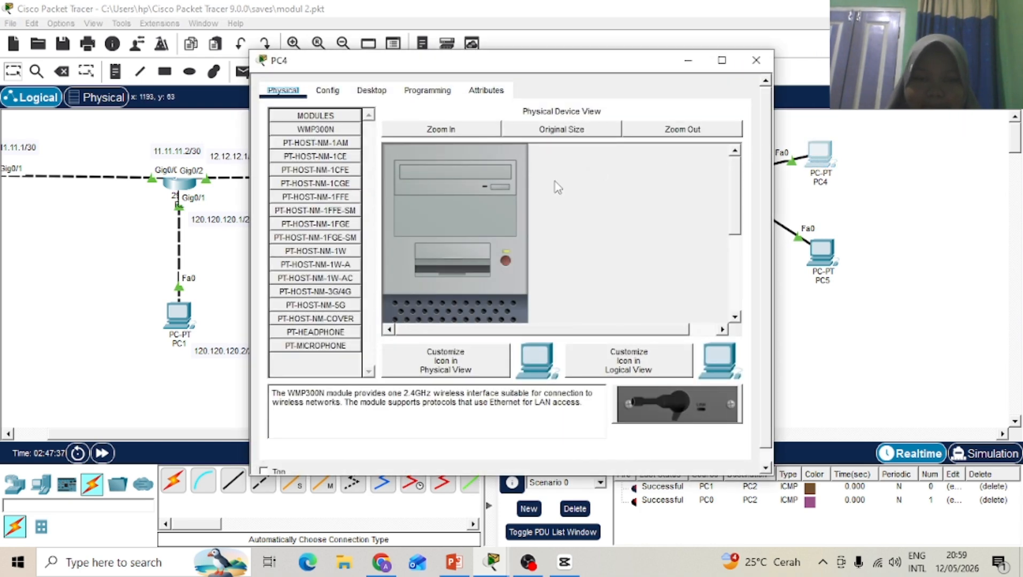
left_click(379, 94)
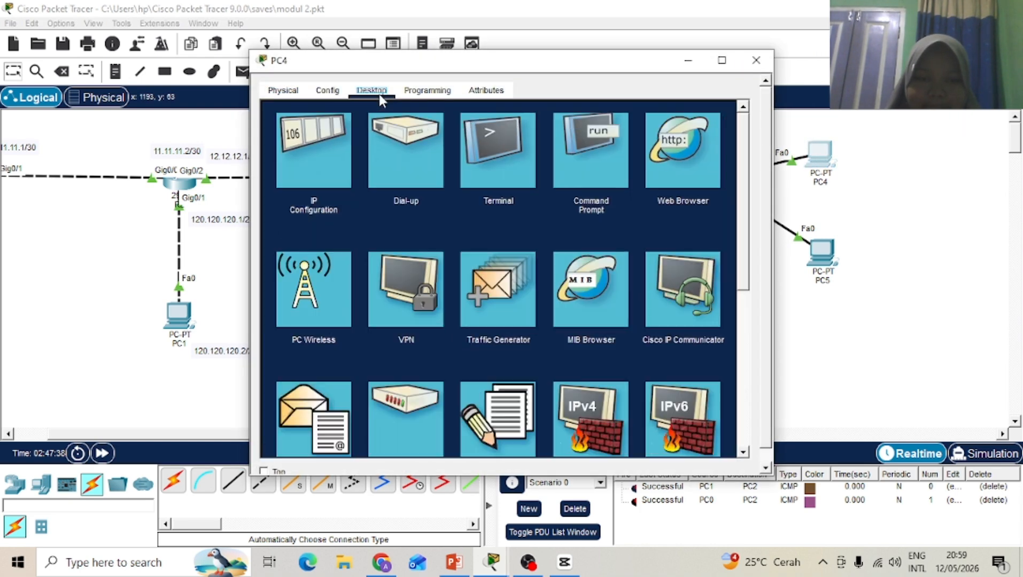
left_click(339, 161)
left_click(431, 181)
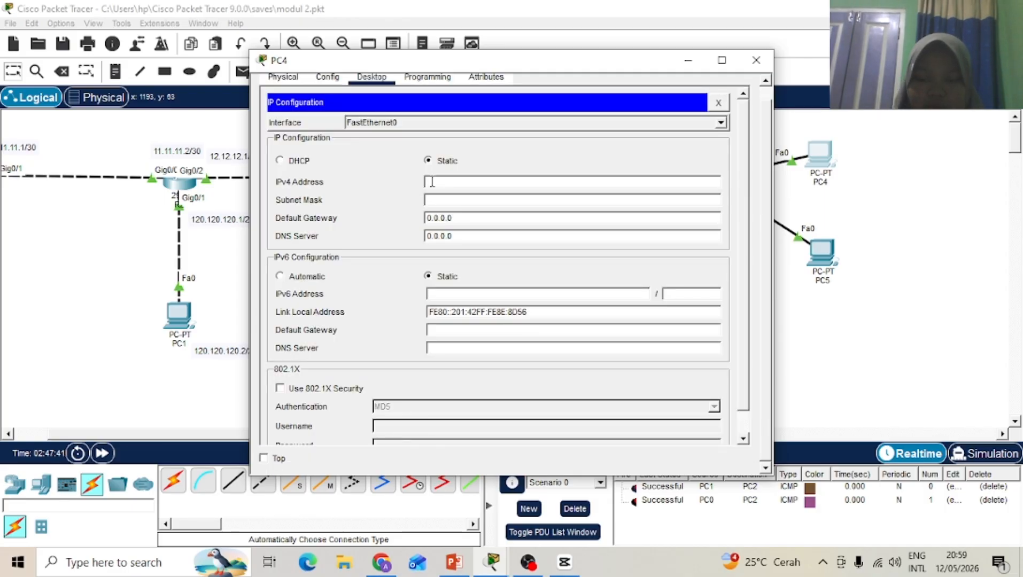
type("1")
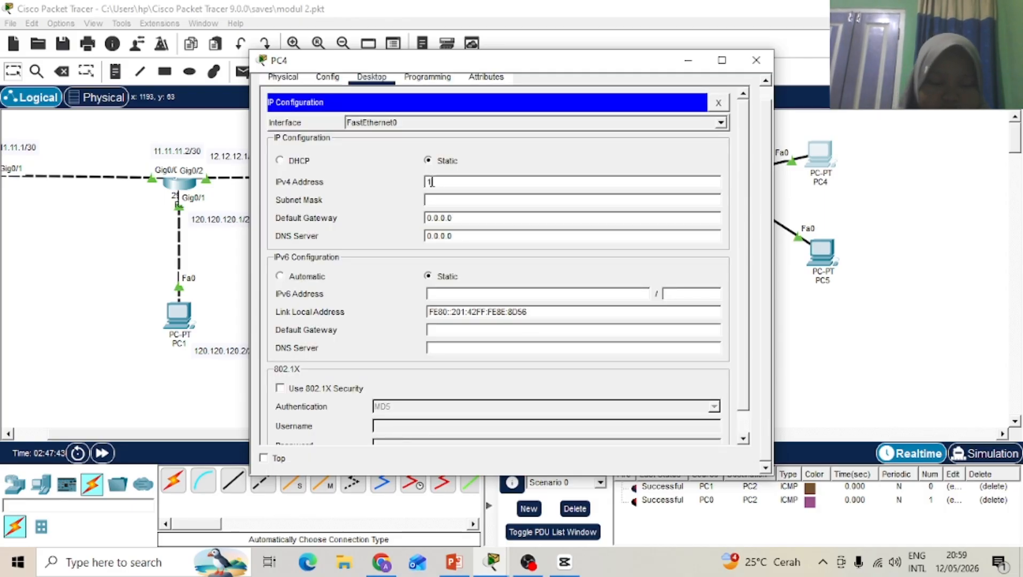
type("92.168")
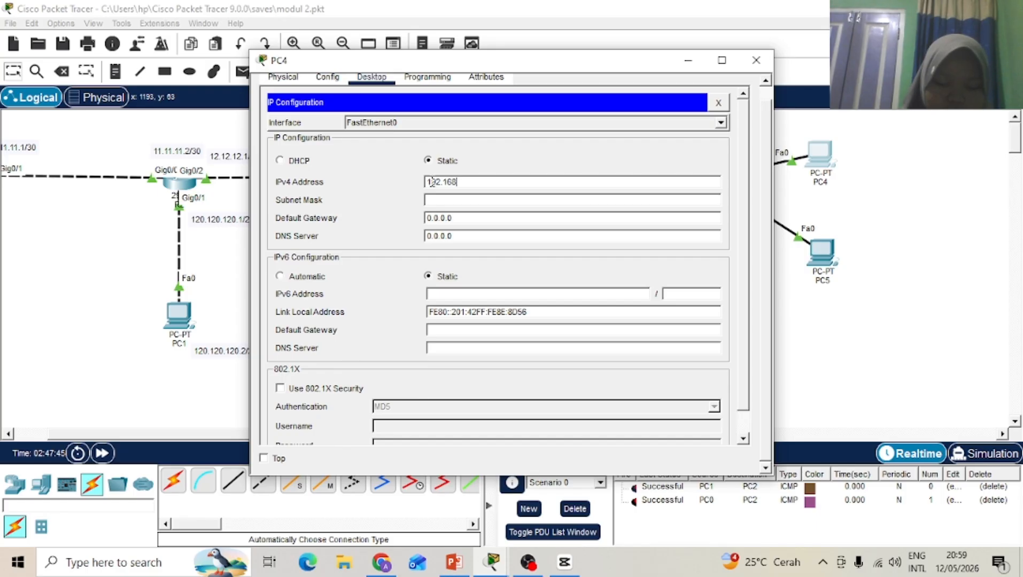
type(".")
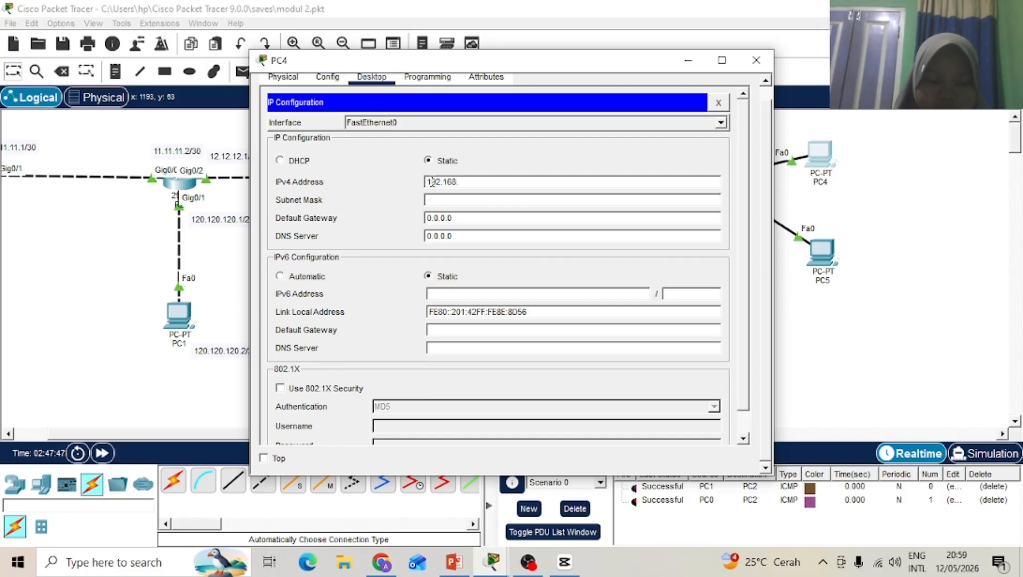
type("1.2")
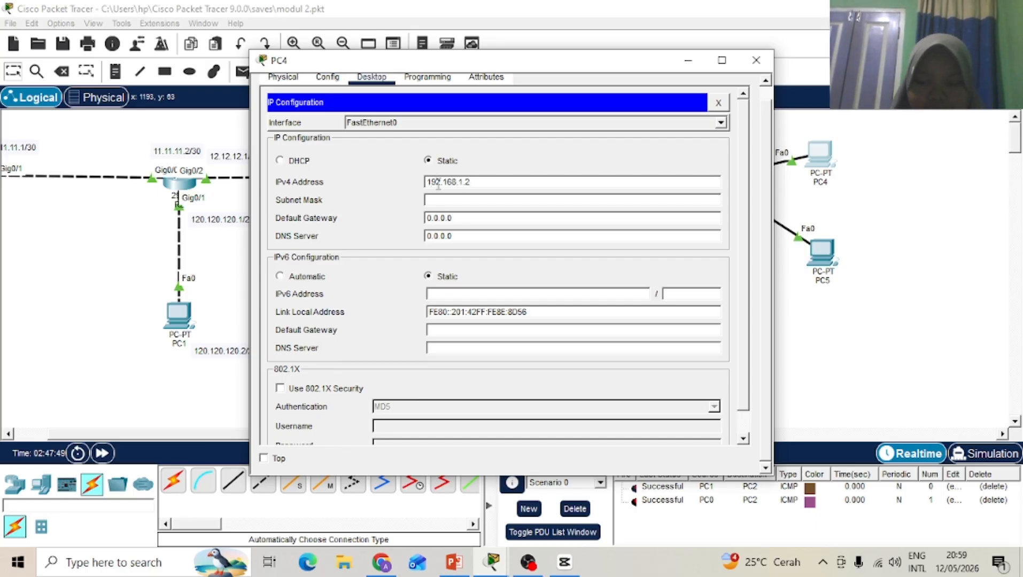
left_click(486, 200)
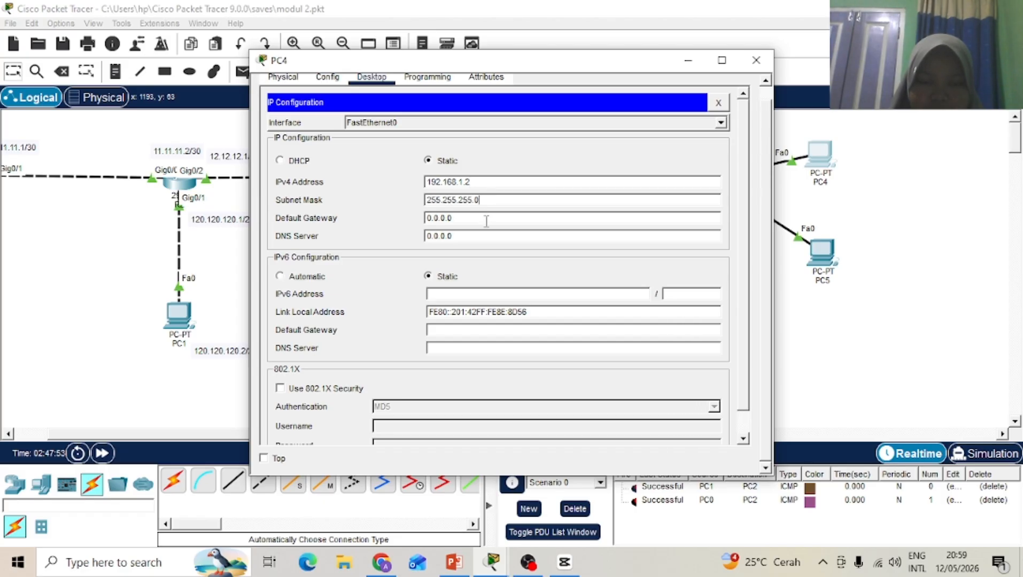
Step: Set PC4's default gateway to 192.168.1.1 and close its window
key("BackSpace")
key("BackSpace")
key("BackSpace")
key("BackSpace")
key("BackSpace")
key("BackSpace")
key("BackSpace")
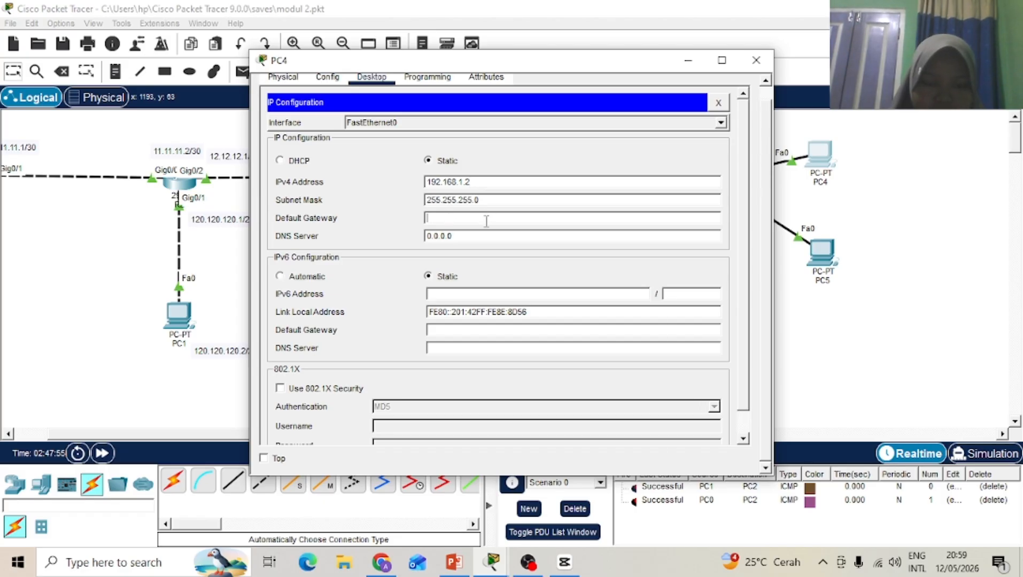
type("192.16")
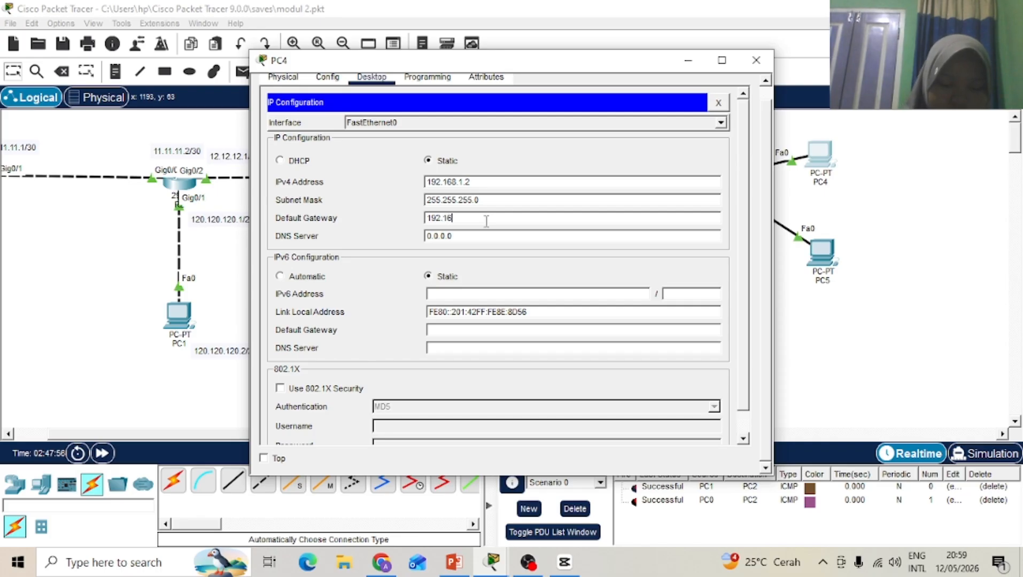
type("8.1.1")
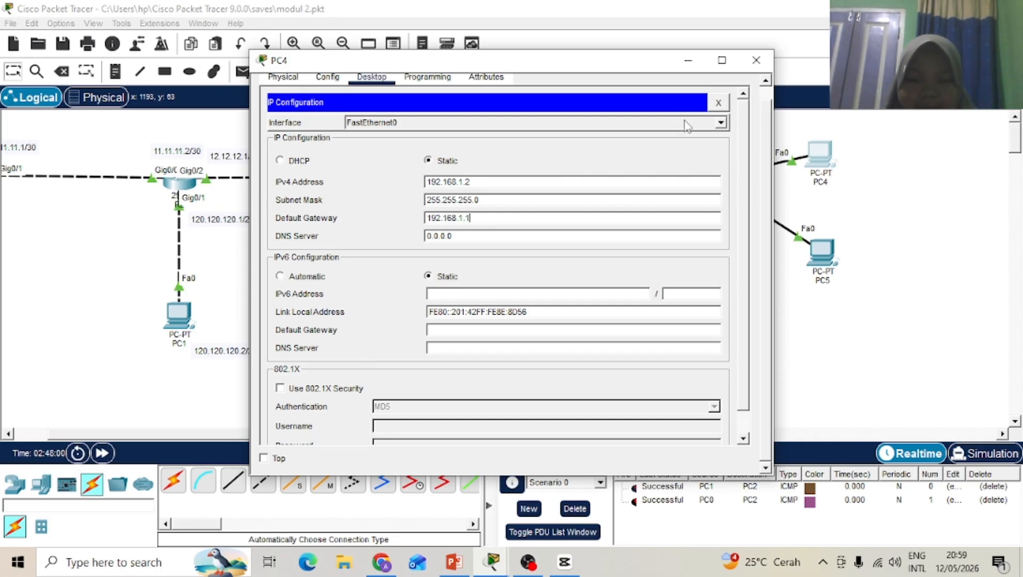
left_click(768, 61)
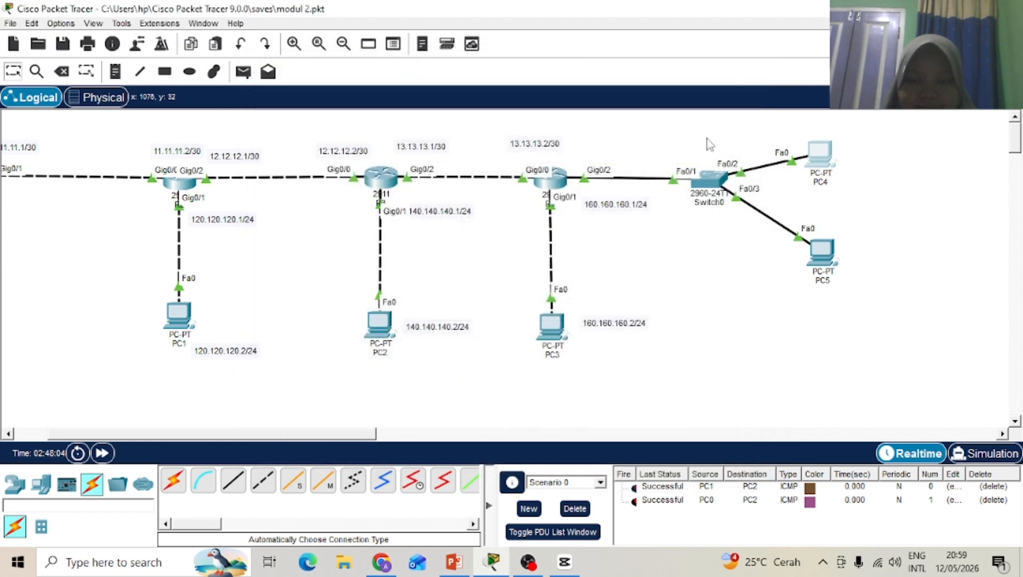
Step: Review the VLAN commands on Switch0 and the subinterface addressing on R4 in their command lines
left_click(708, 178)
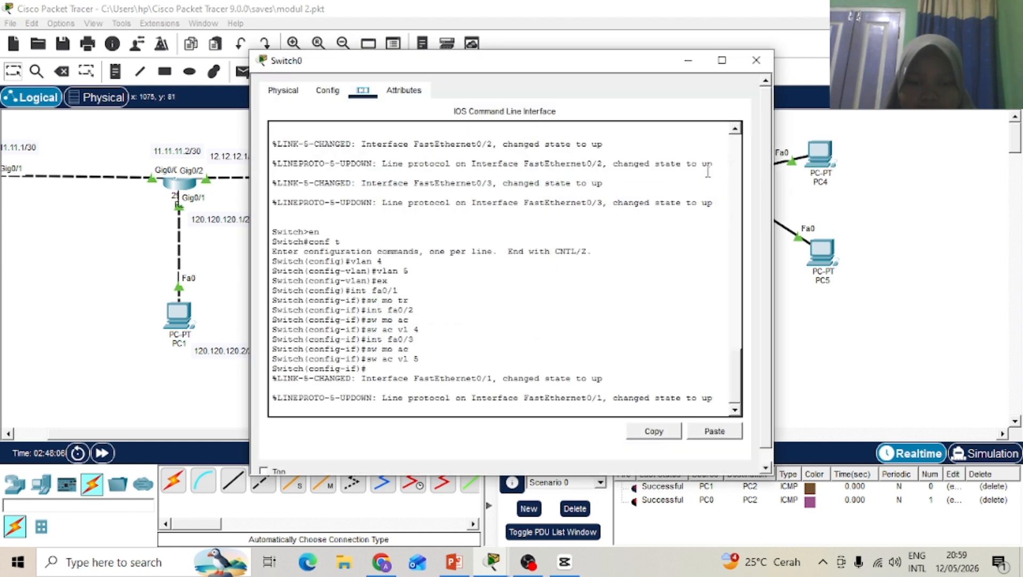
left_click(757, 64)
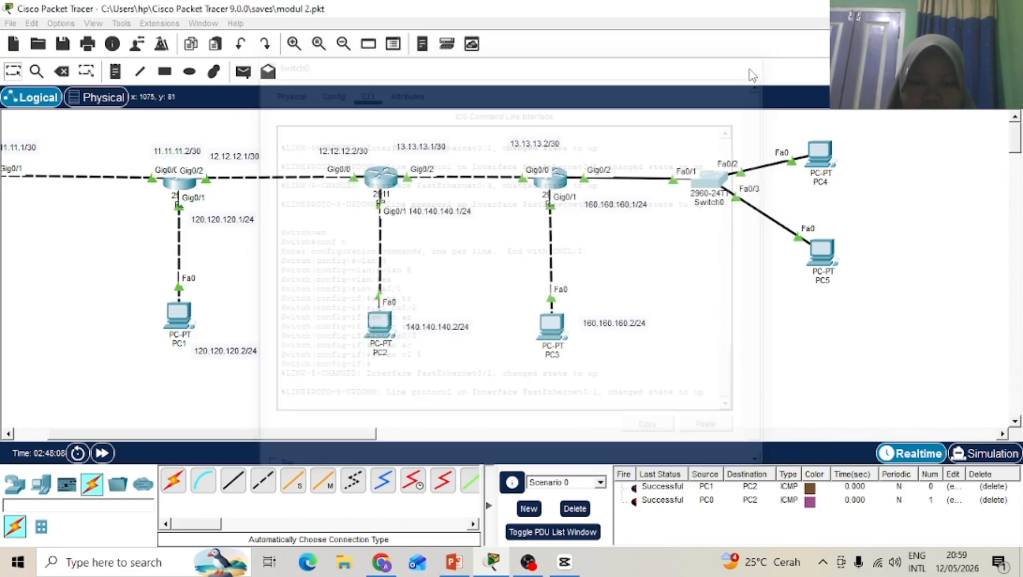
left_click(548, 181)
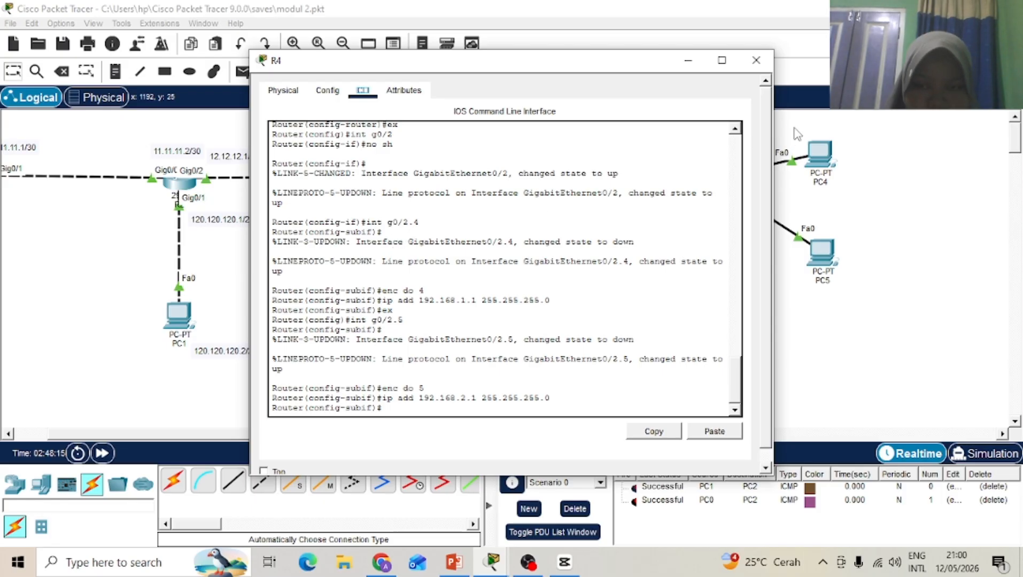
left_click(753, 63)
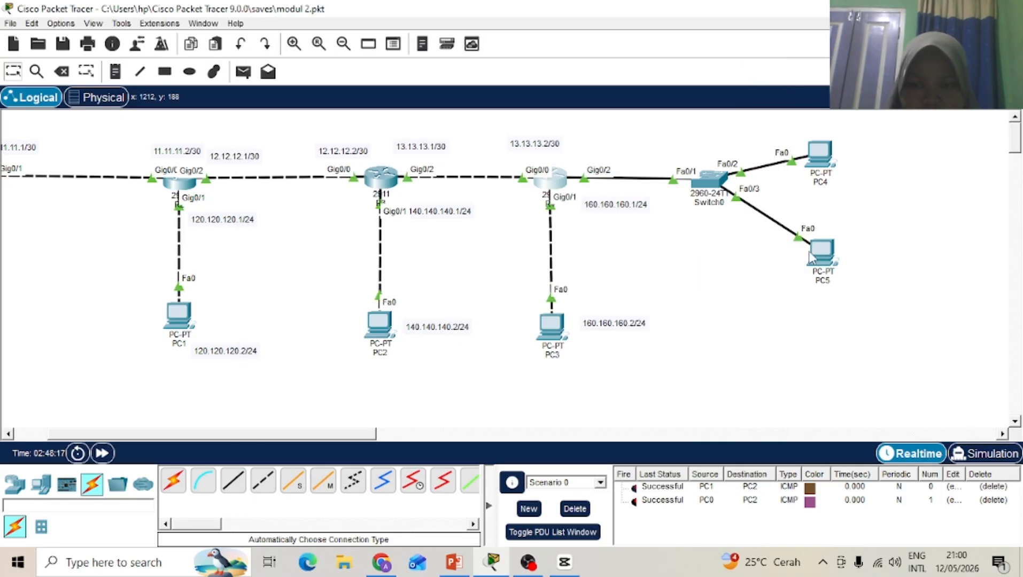
Step: Give PC5 the static IPv4 address 192.168.2.2 with subnet mask 255.255.255.0
left_click(812, 258)
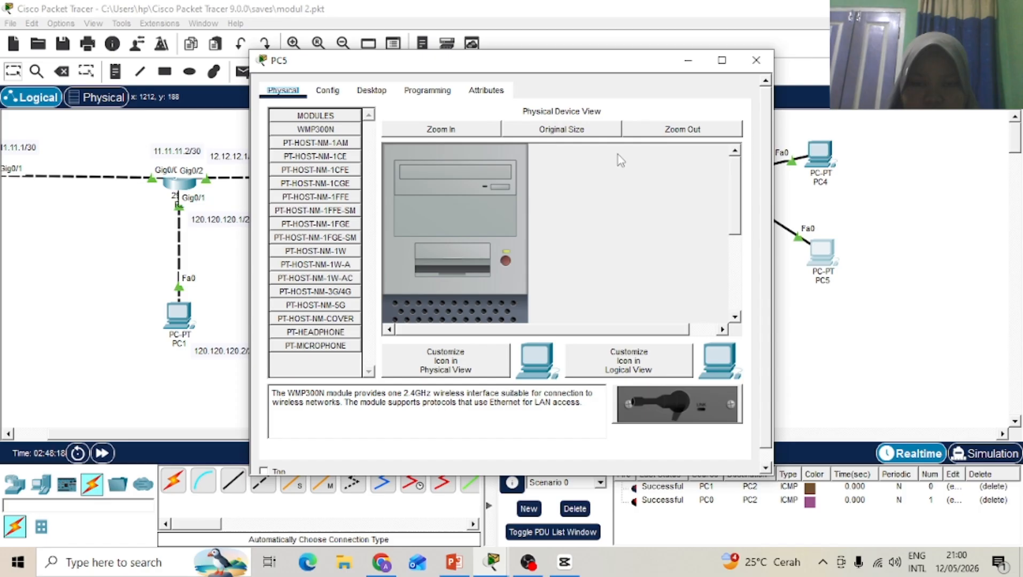
left_click(365, 91)
left_click(335, 156)
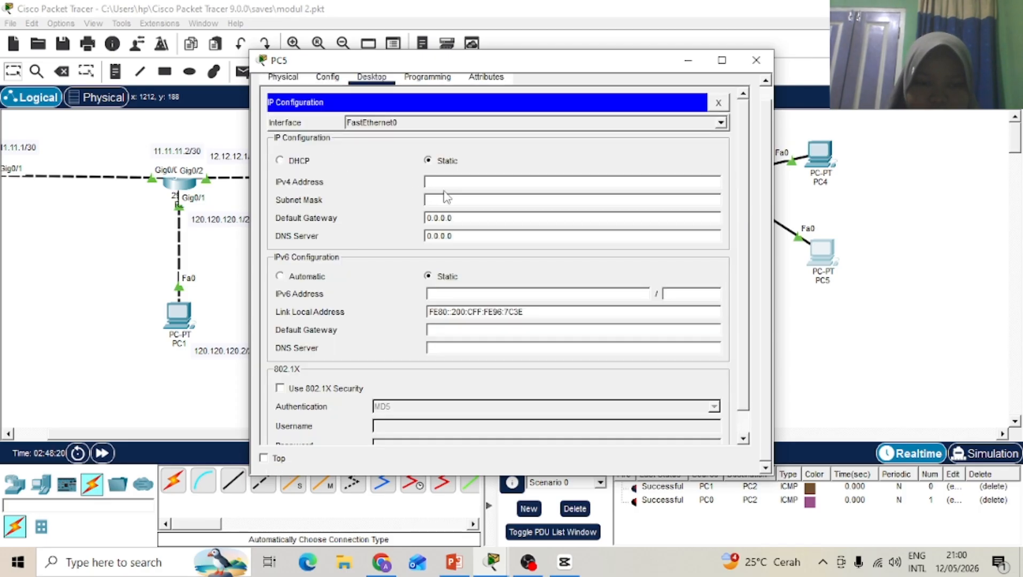
type("19")
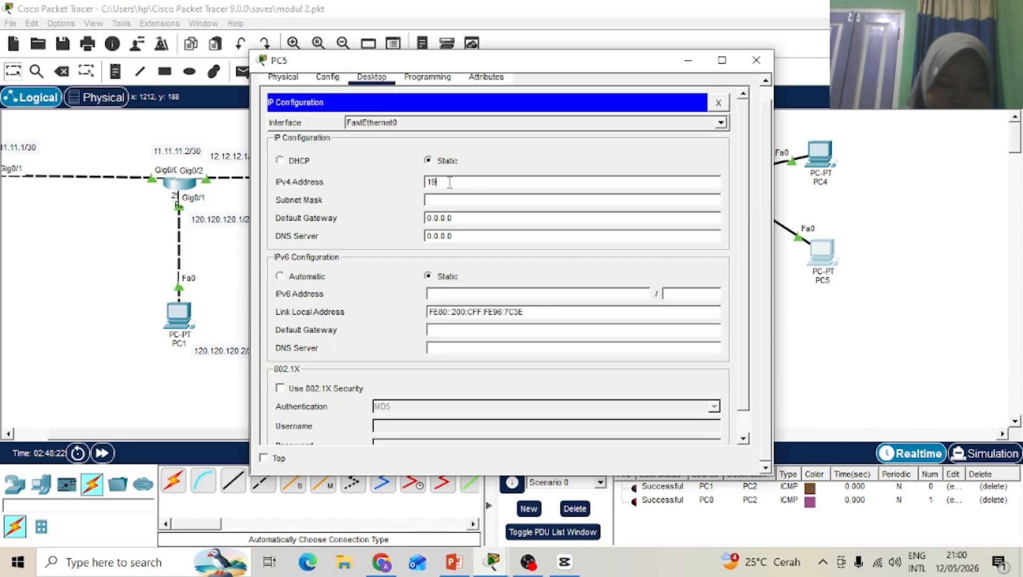
type("2.168")
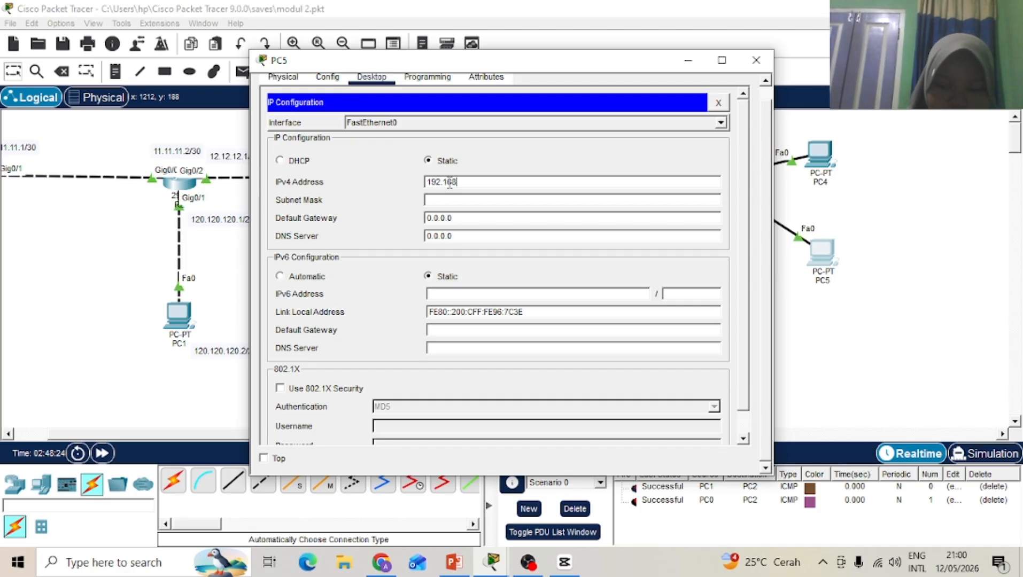
type(".2.2")
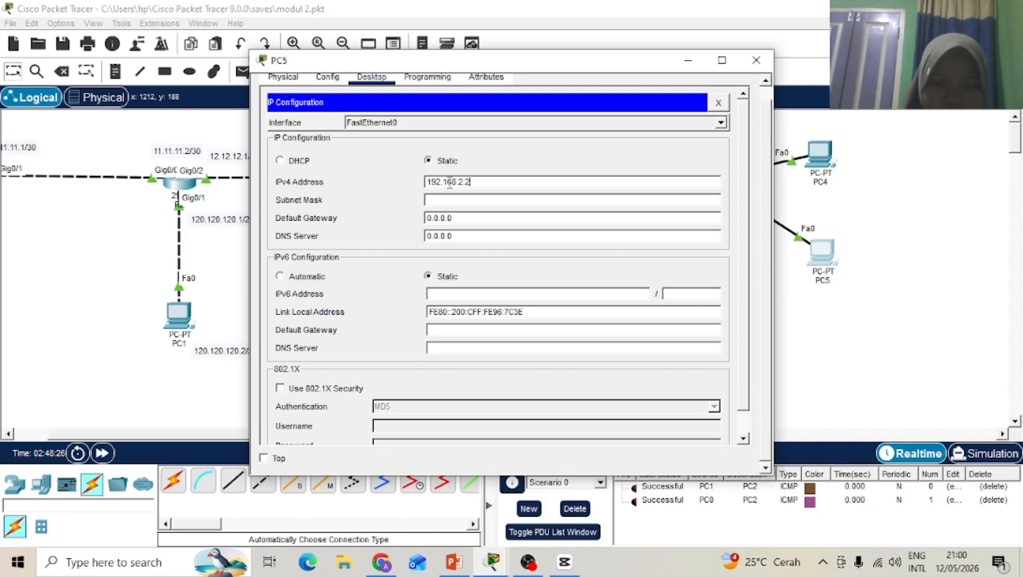
left_click(485, 199)
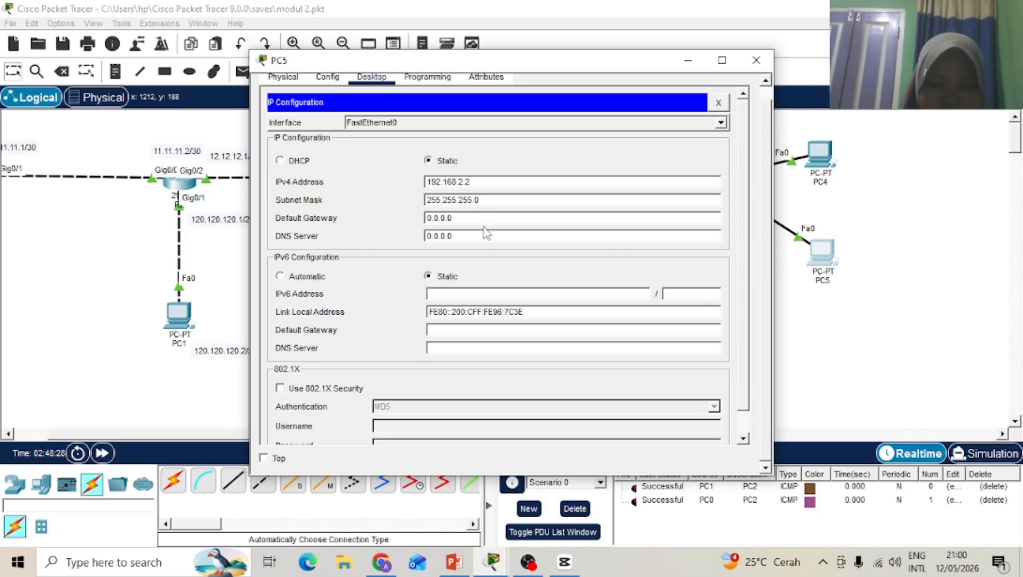
Step: Set PC5's default gateway to 192.168.2.1 and close its window
left_click(484, 219)
key("BackSpace")
key("BackSpace")
key("BackSpace")
key("BackSpace")
key("BackSpace")
key("BackSpace")
key("BackSpace")
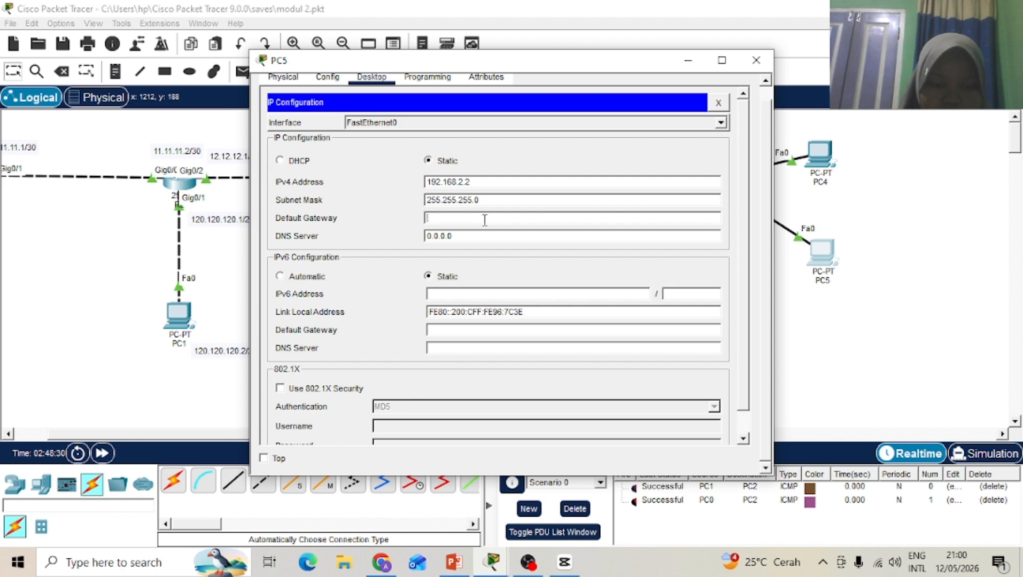
type("192.")
type("16")
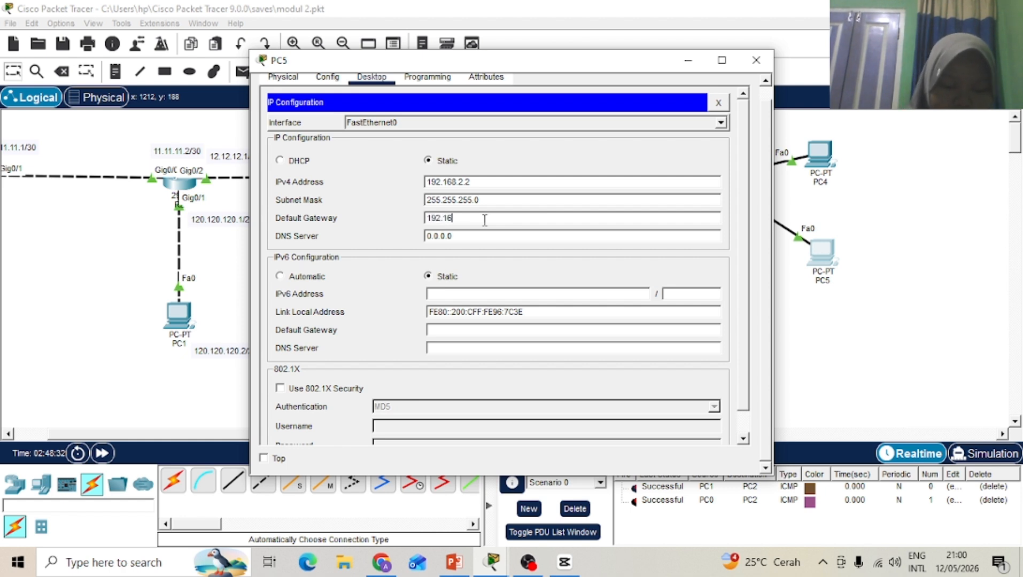
type("8.2.1")
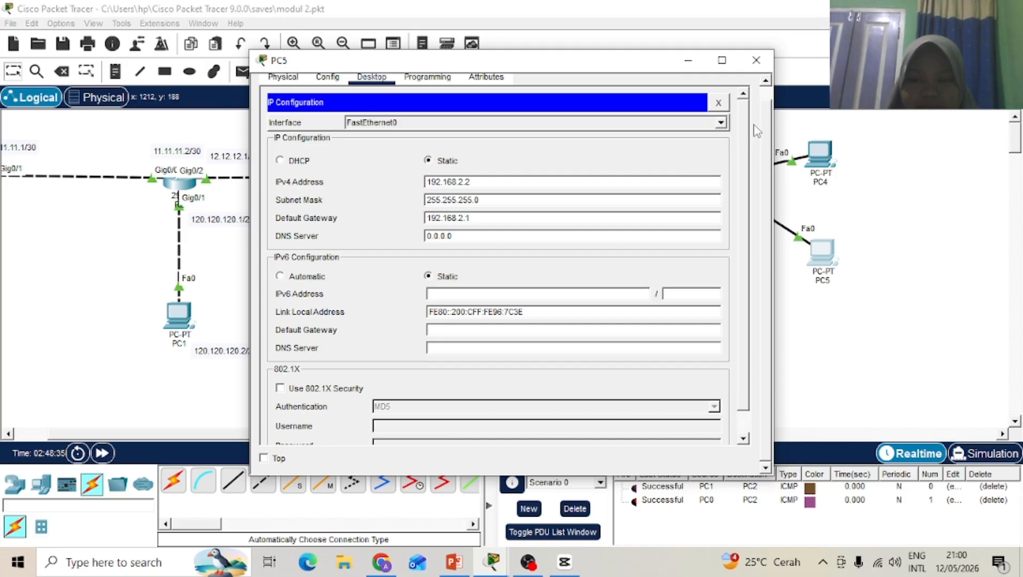
left_click(756, 60)
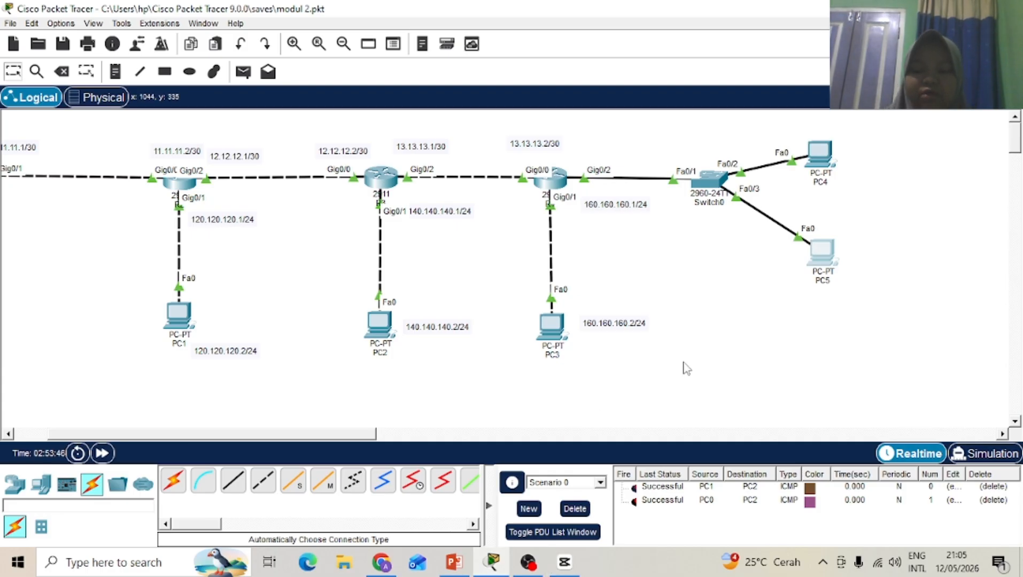
Step: Exit subinterface g0/2.5 on R4 and enter OSPF configuration with router ospf 10000
left_click(558, 176)
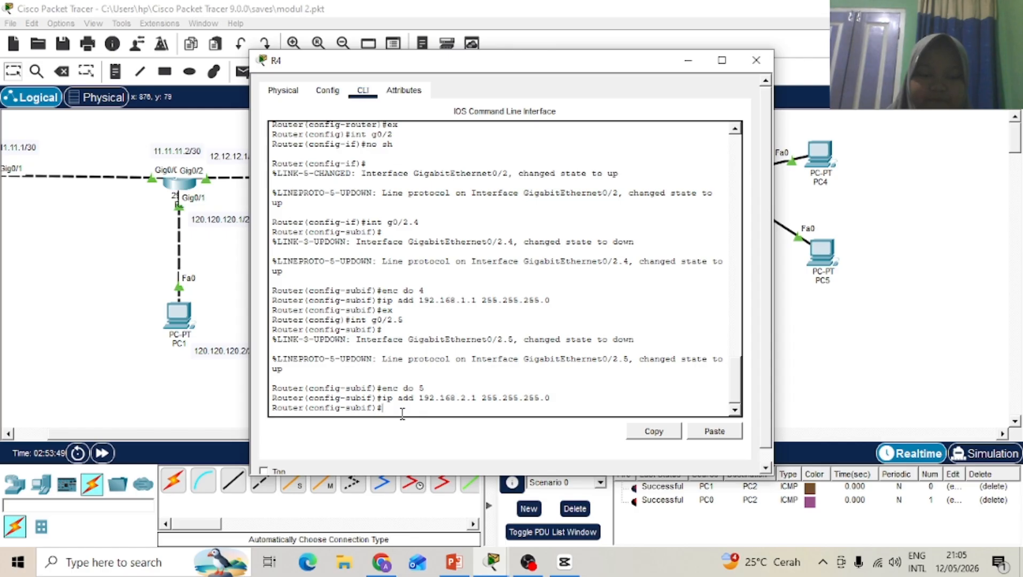
type("ex")
key("Return")
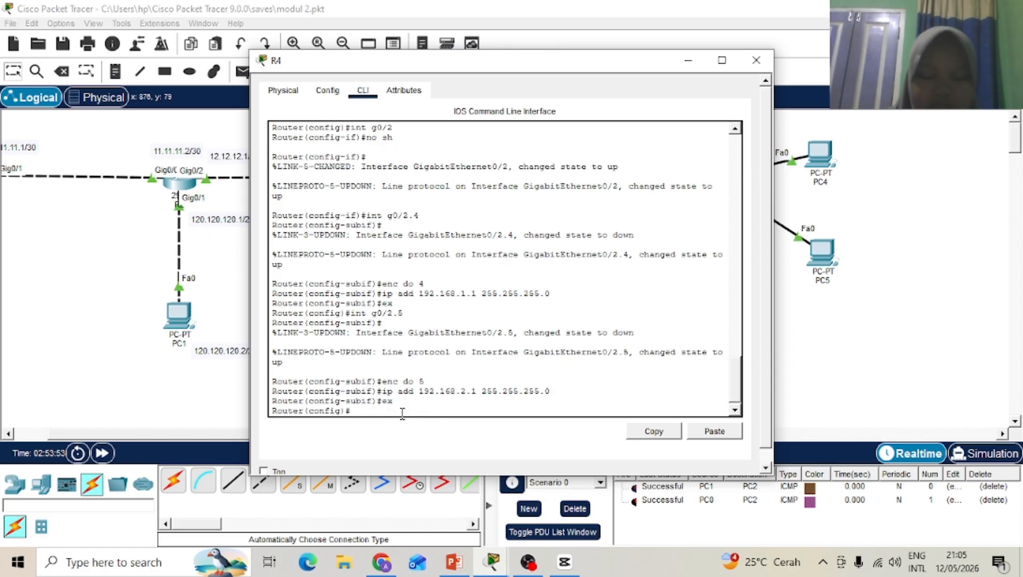
type("router ")
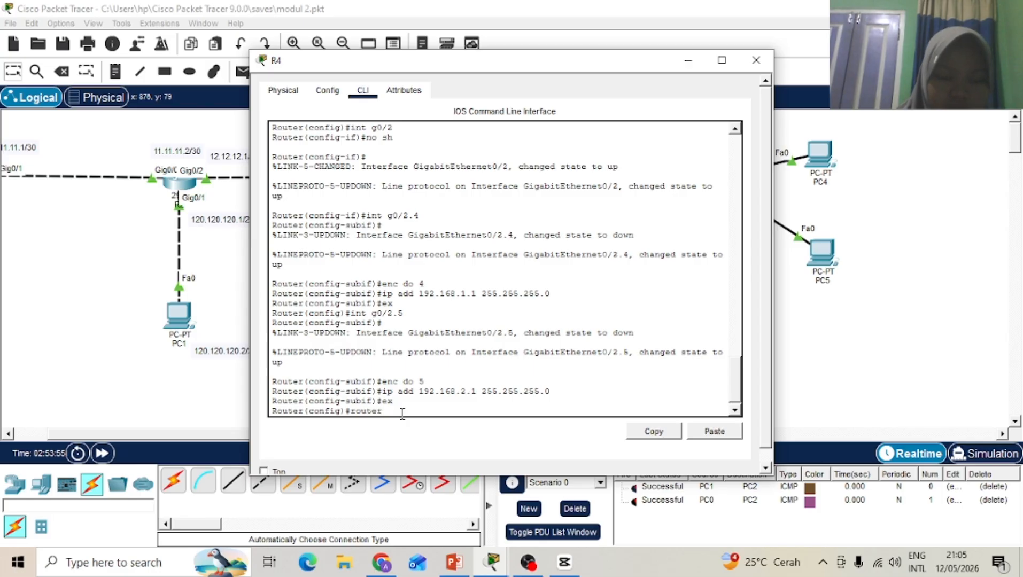
type("osp")
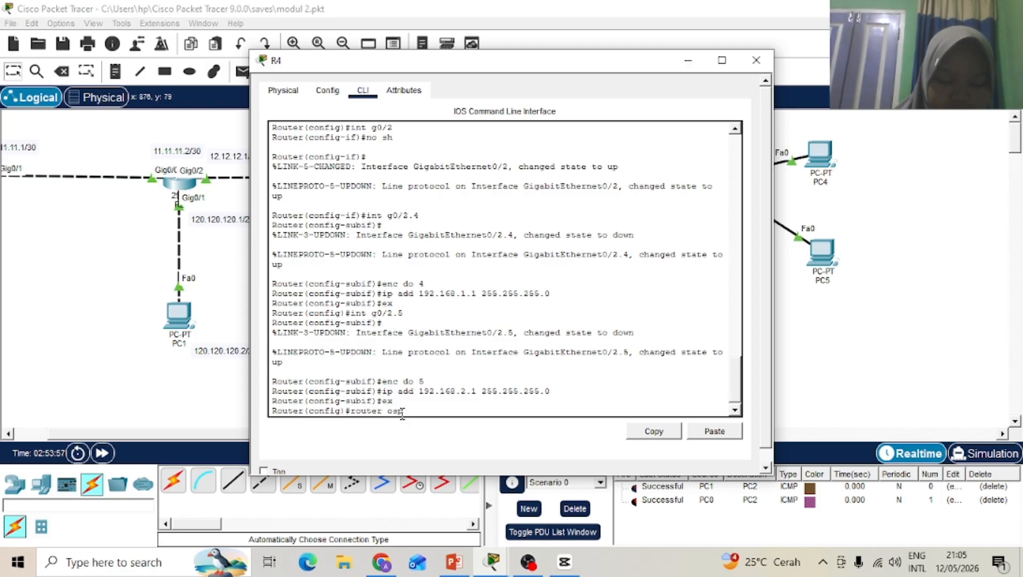
type("f 10000")
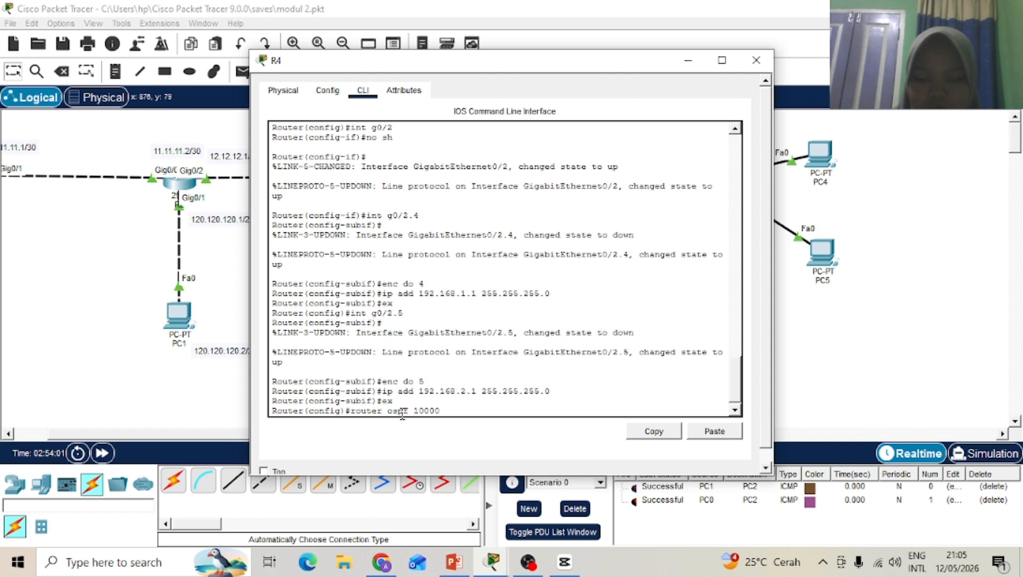
key("Return")
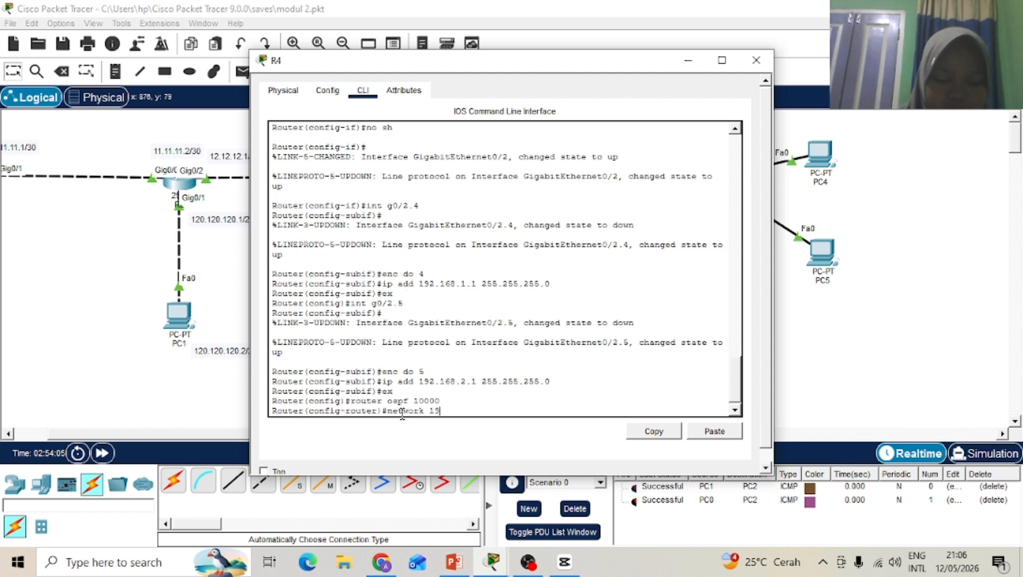
Step: Advertise network 192.168.1.0 with wildcard mask 0.0.0.255 in area 0 under R4's OSPF process
type("network 192.168")
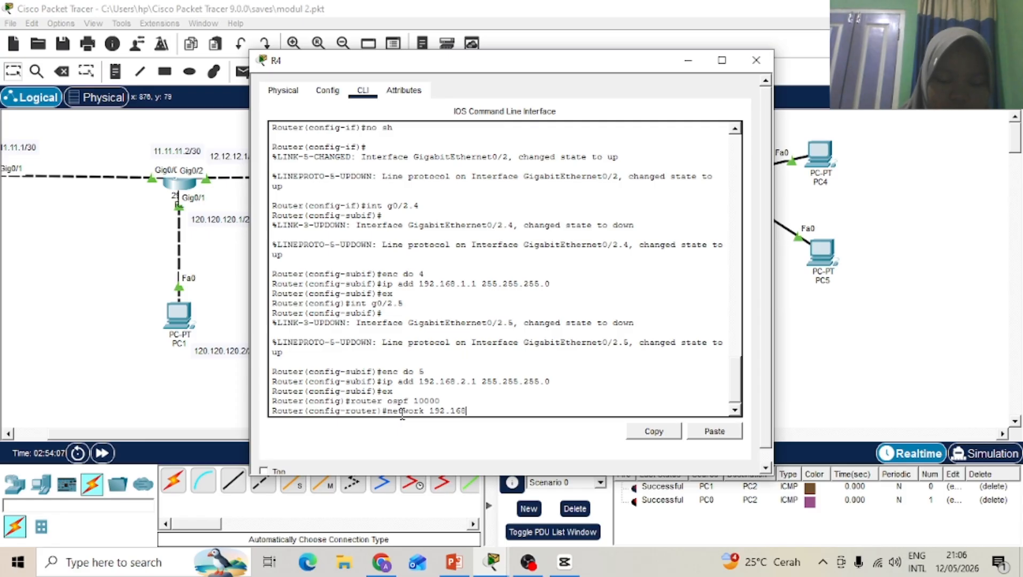
type(".1.")
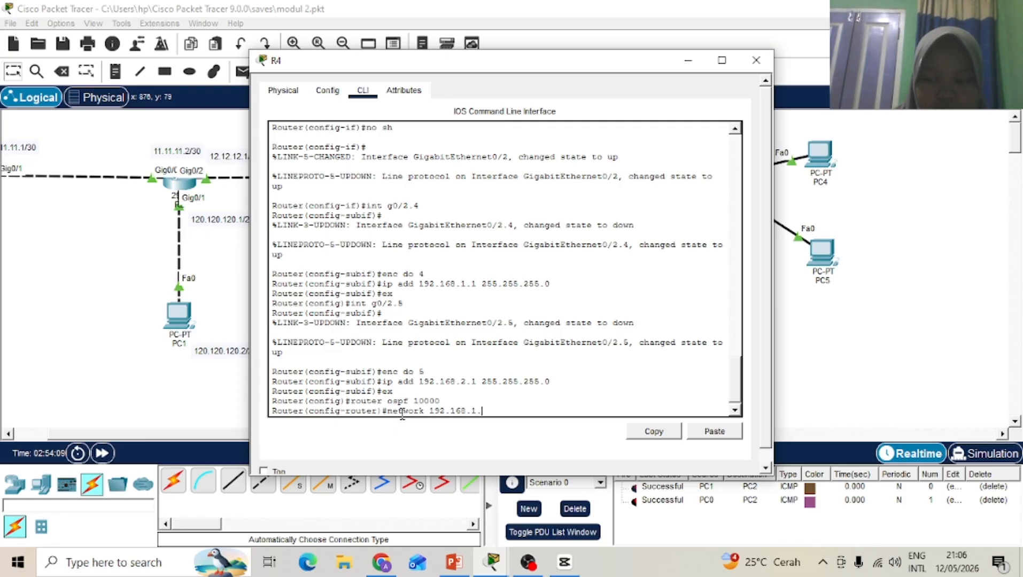
type("0")
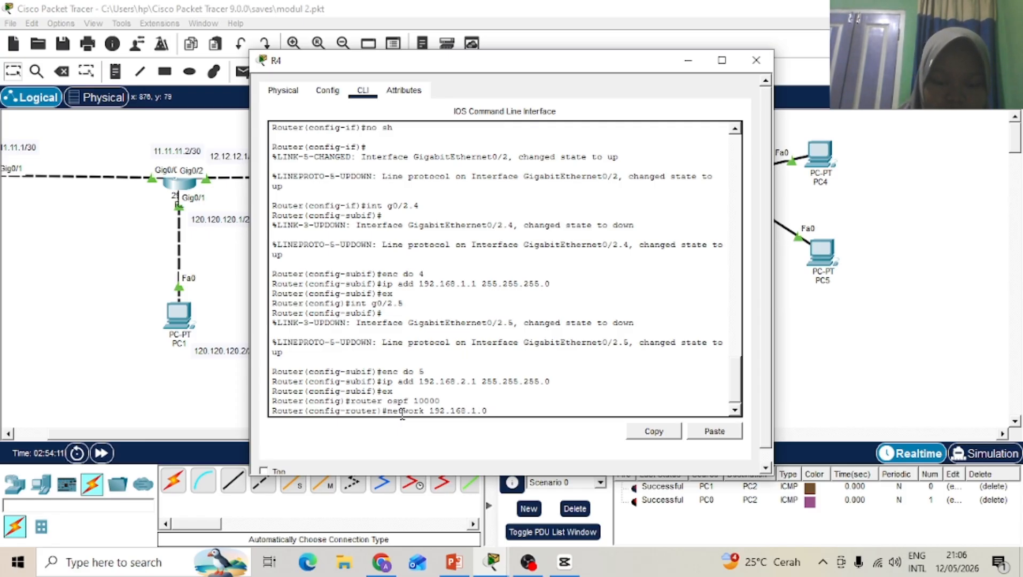
type(" 0.0.0.255")
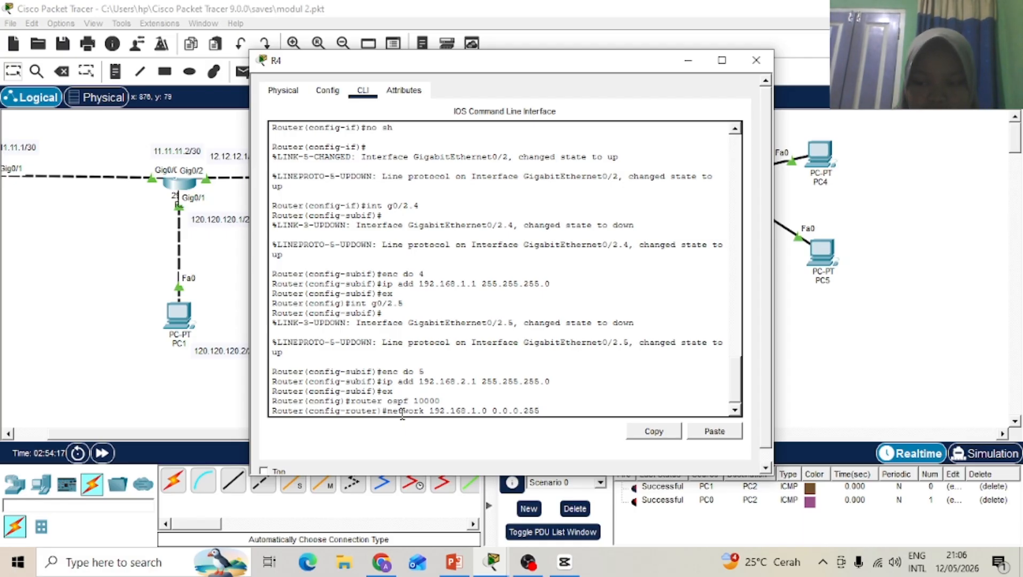
type("ar")
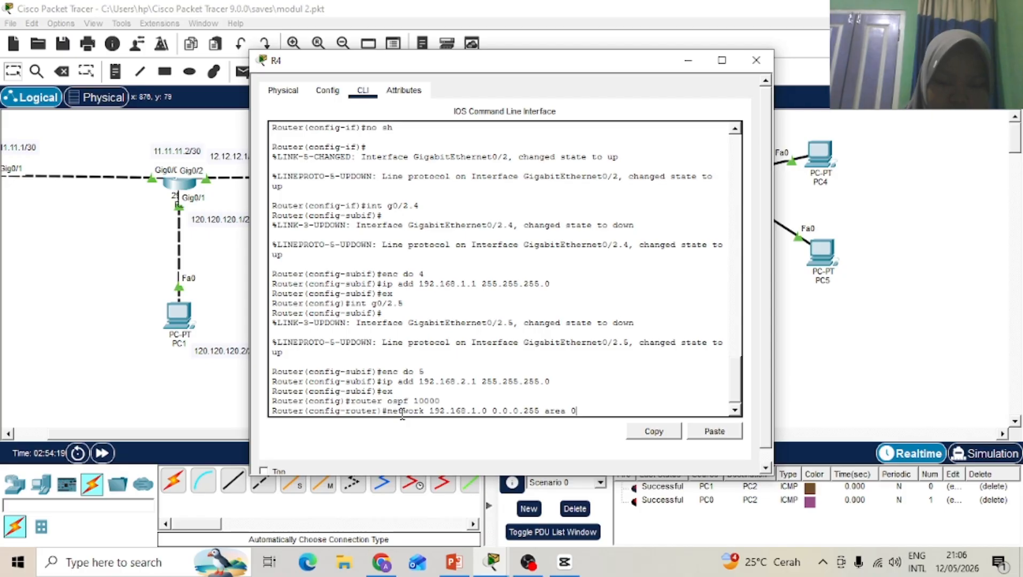
type("ea 0")
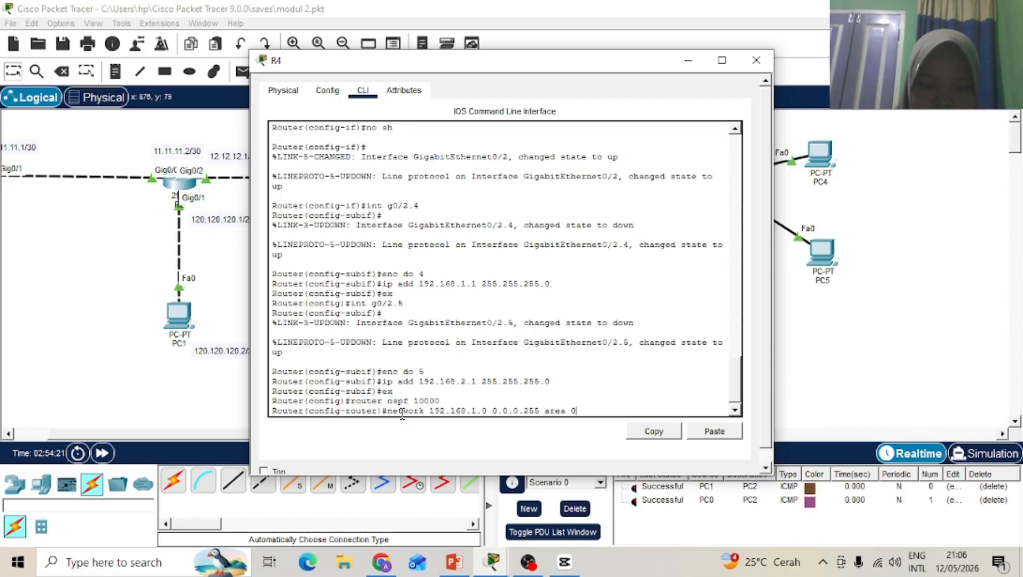
key("Return")
Step: Advertise network 192.168.2.0 with wildcard mask 0.0.0.255 in area 0 on R4, and close its window
type("network 19")
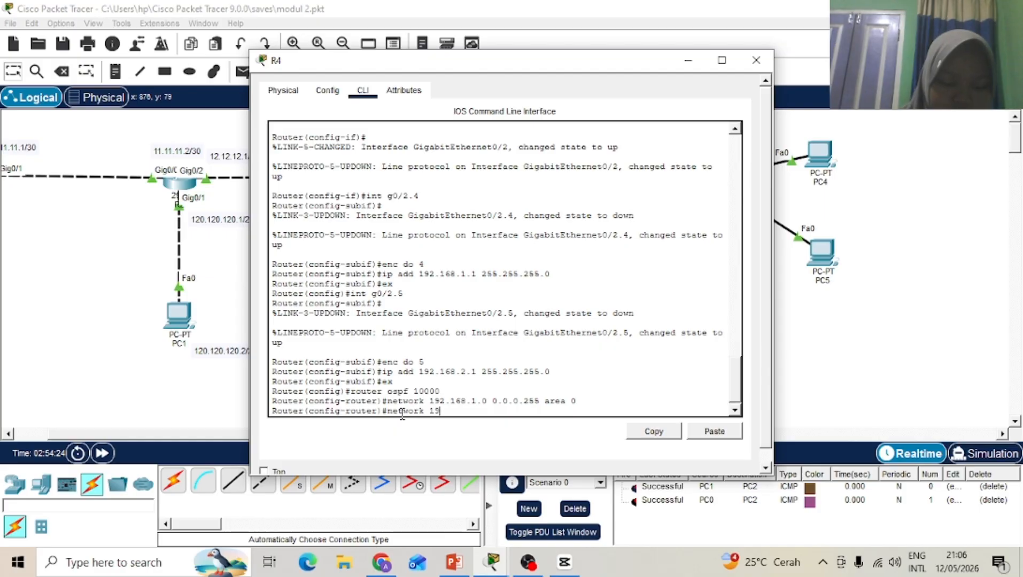
type("2.168.2.0 0.0.")
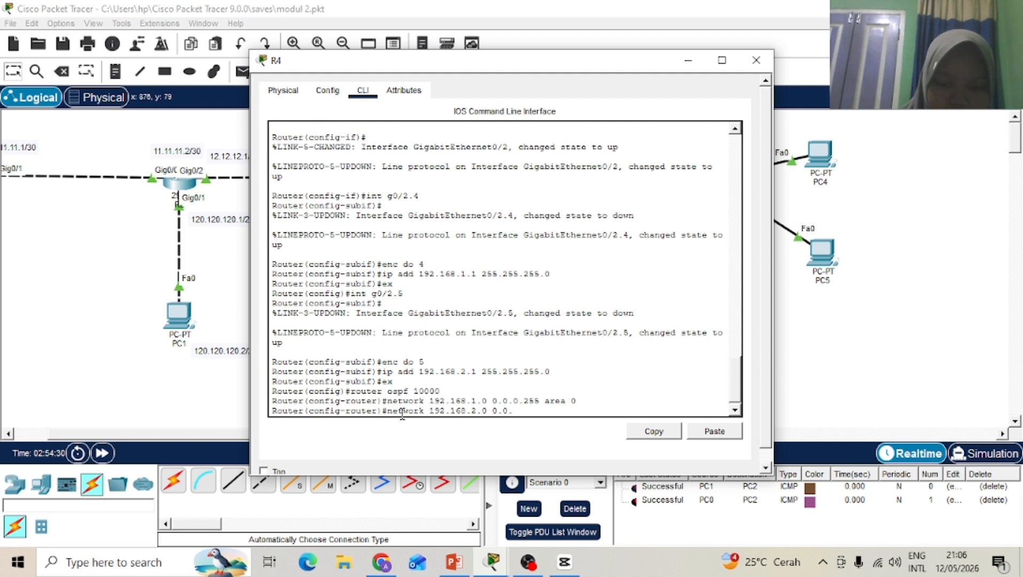
type("0.255")
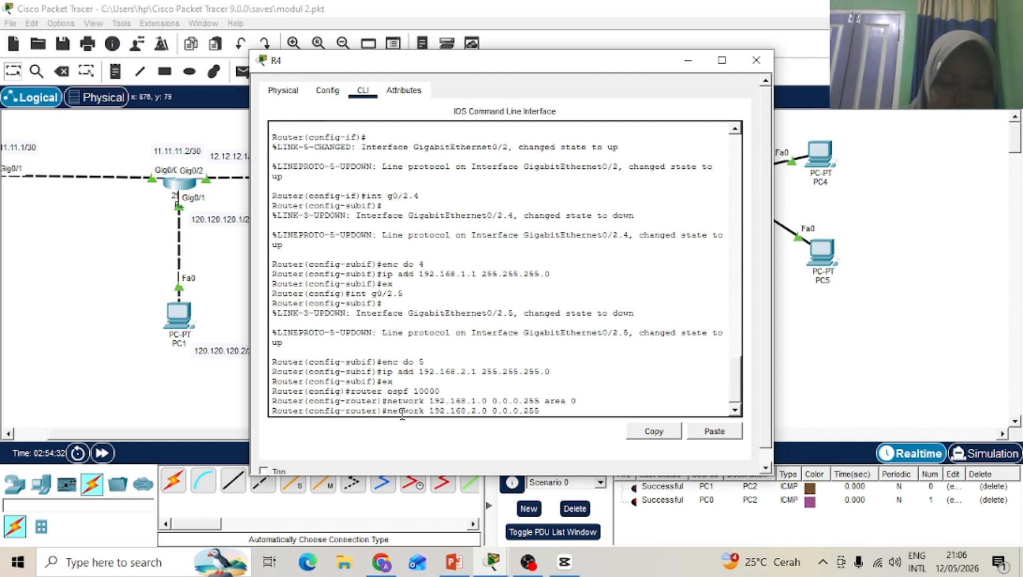
type(" area 0")
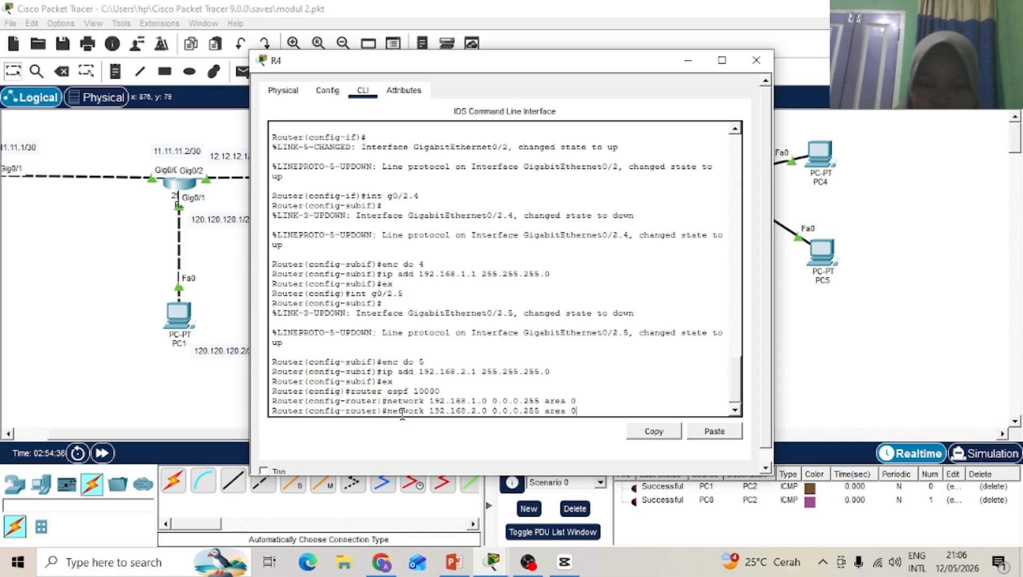
key("Return")
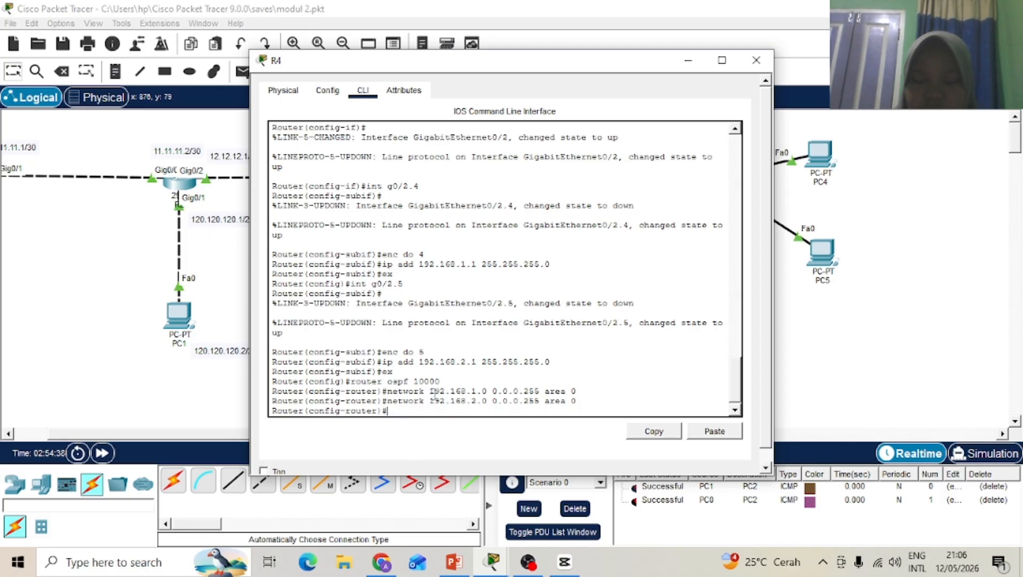
left_click(764, 55)
left_click(380, 177)
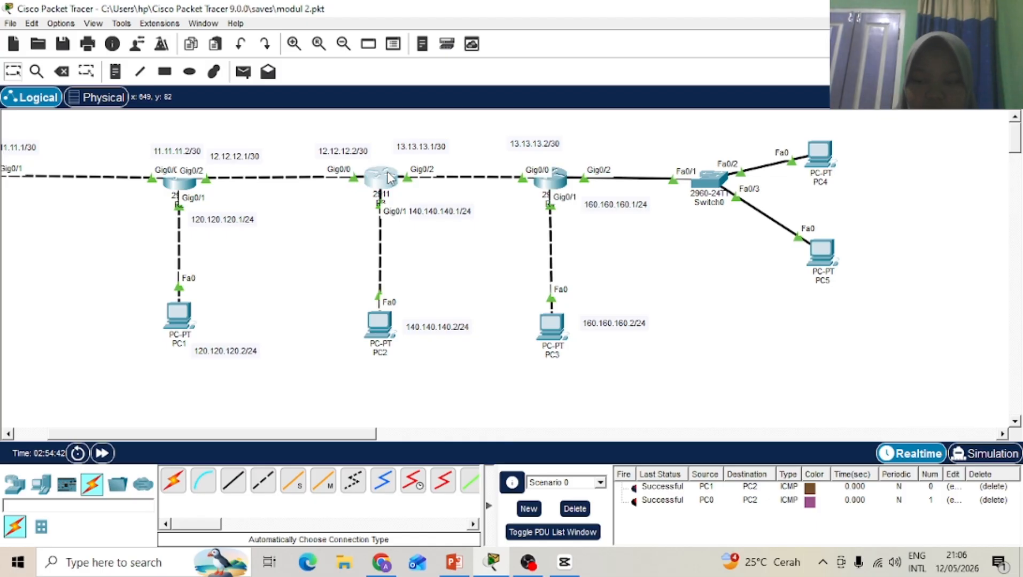
left_click(319, 395)
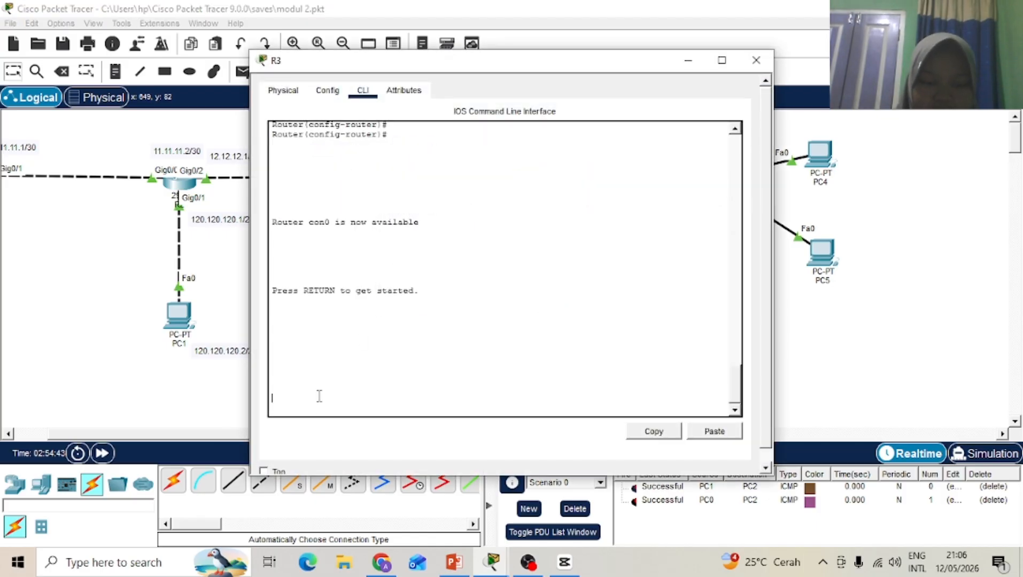
key("Return")
type("en")
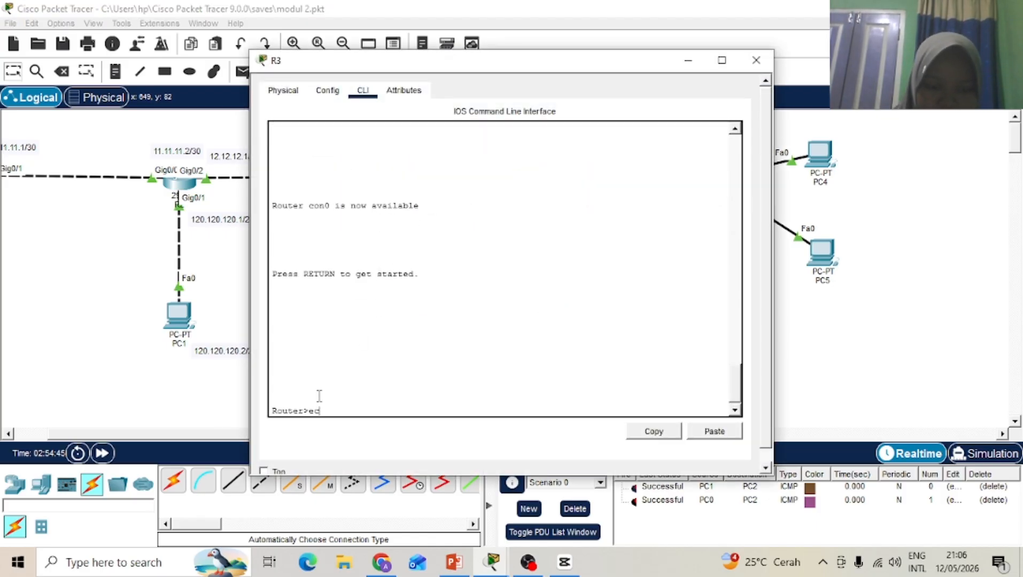
key("Return")
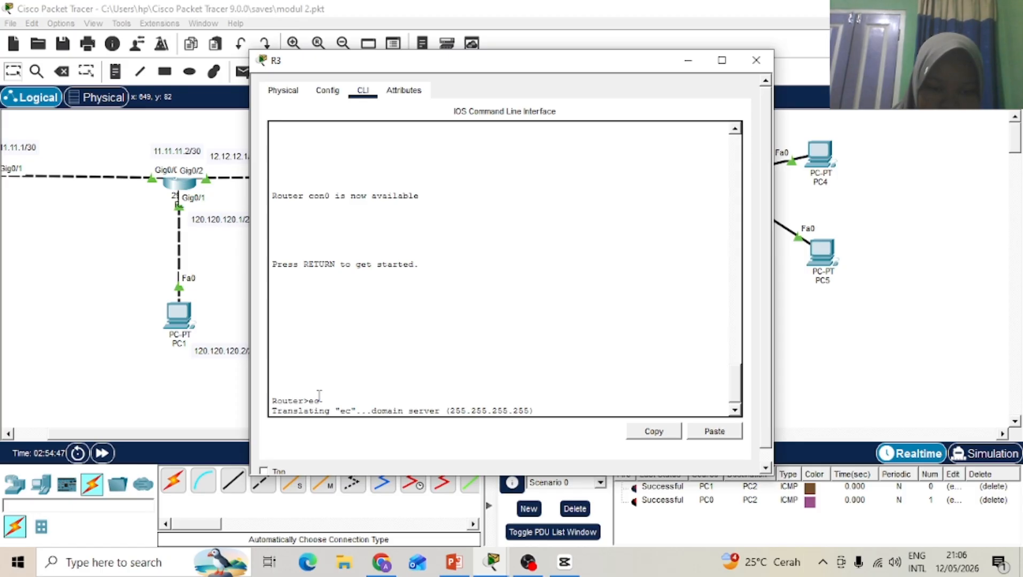
left_click(758, 59)
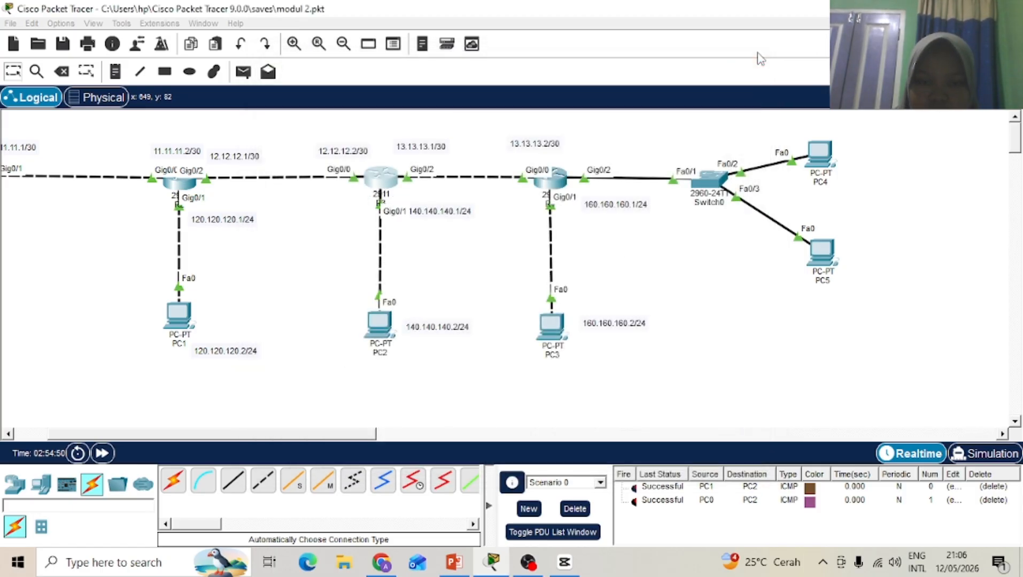
Step: Open the command line of R3, the router above PC2, and enter privileged mode with en
left_click(377, 179)
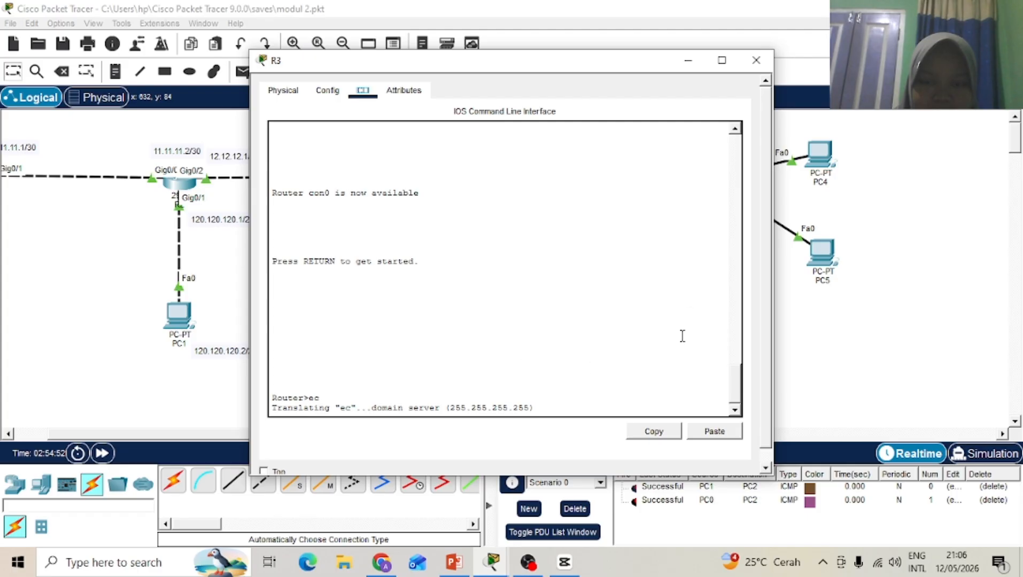
left_click(283, 91)
left_click(327, 90)
left_click(363, 91)
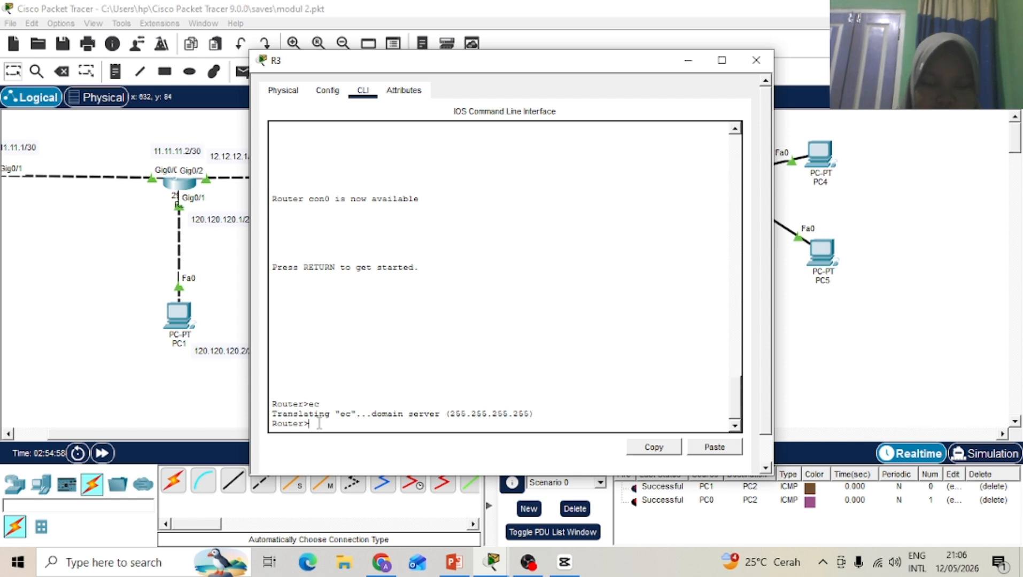
type("en")
key("Return")
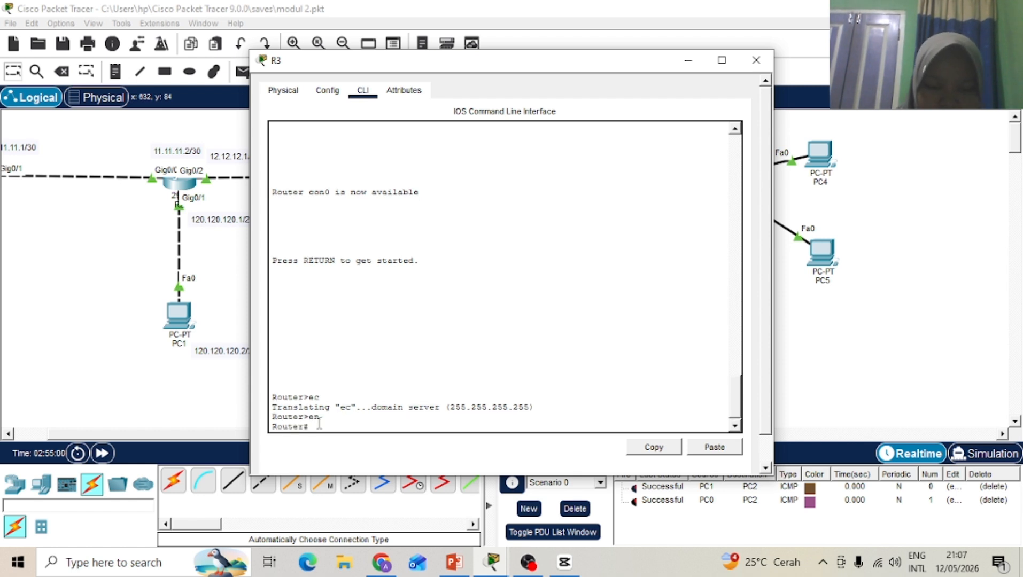
Step: Try to show R3's IP routing table from privileged mode
type("conf")
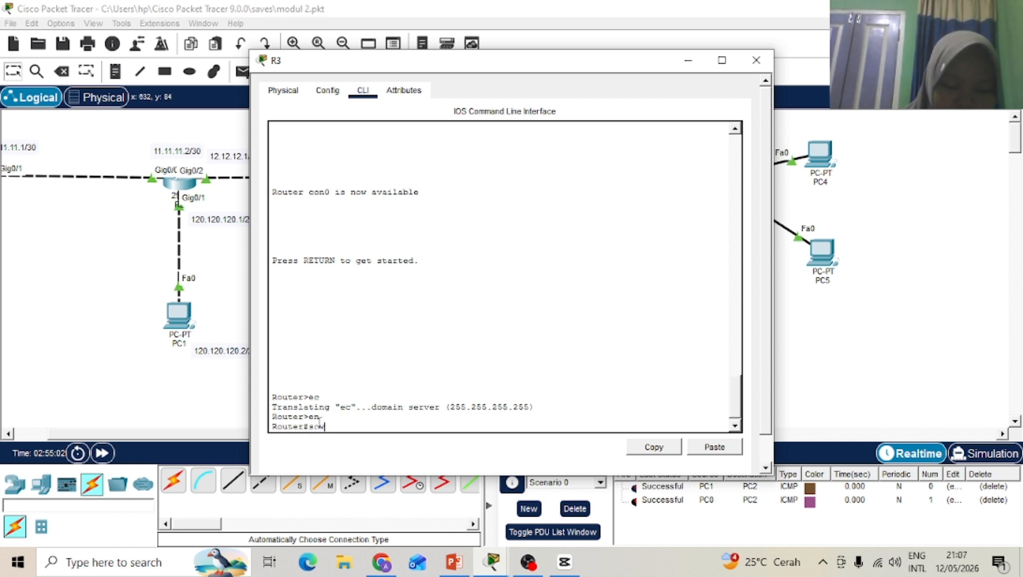
type(" ip rout")
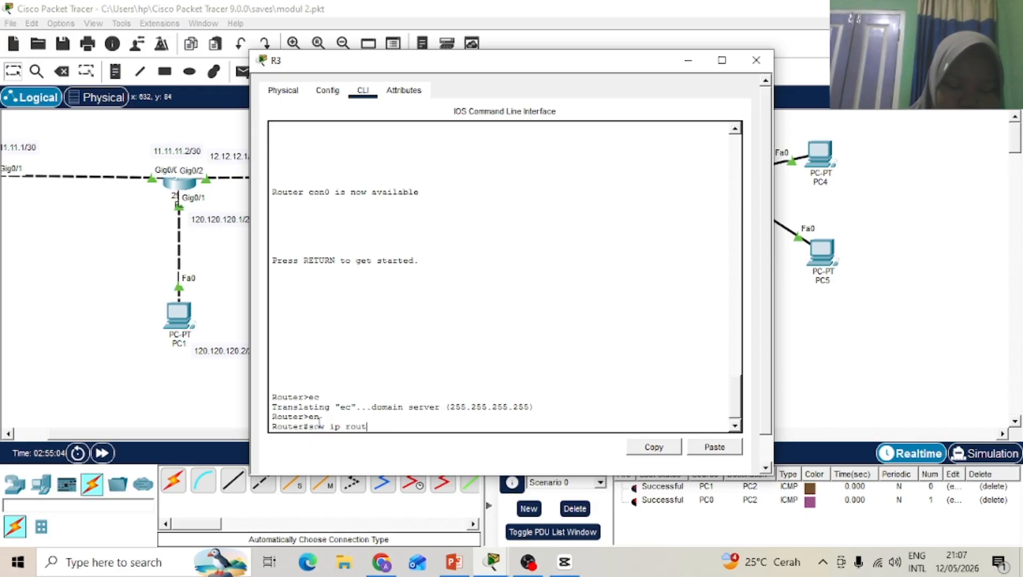
type("e")
key("Return")
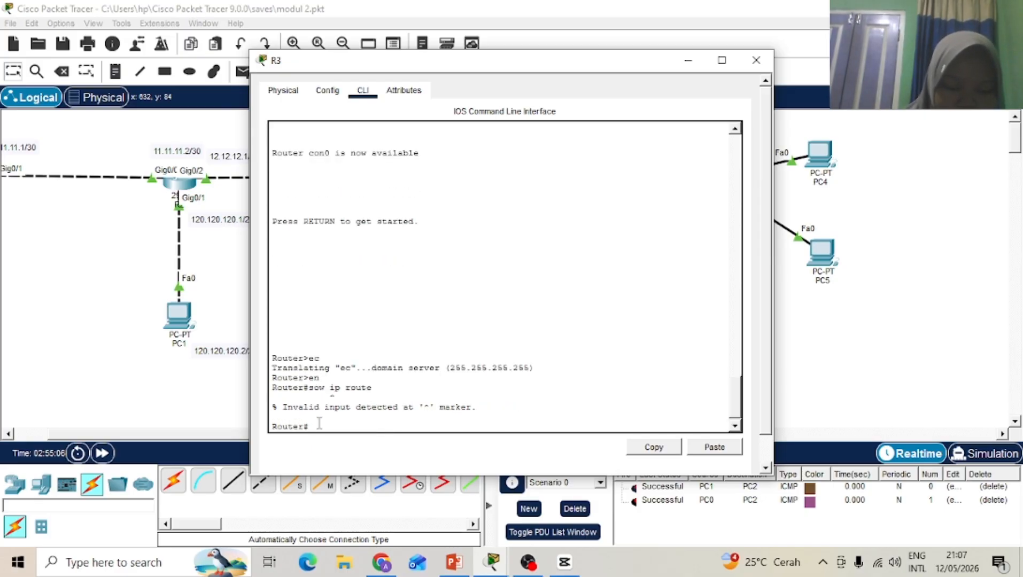
Step: Enter global configuration mode on R3, display its full routing table with do show ip route, and close the window
type("conf t")
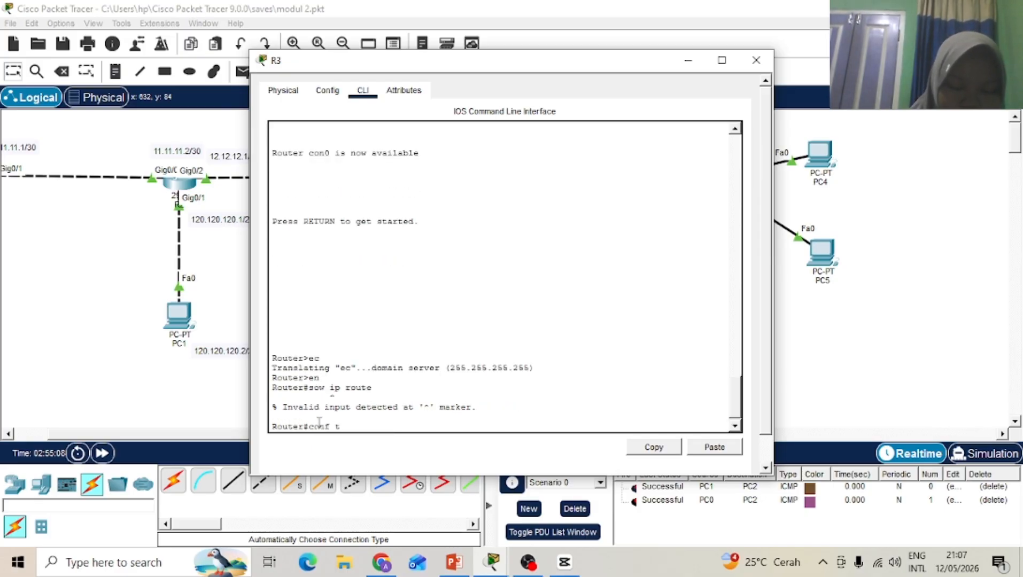
key("Return")
type("do")
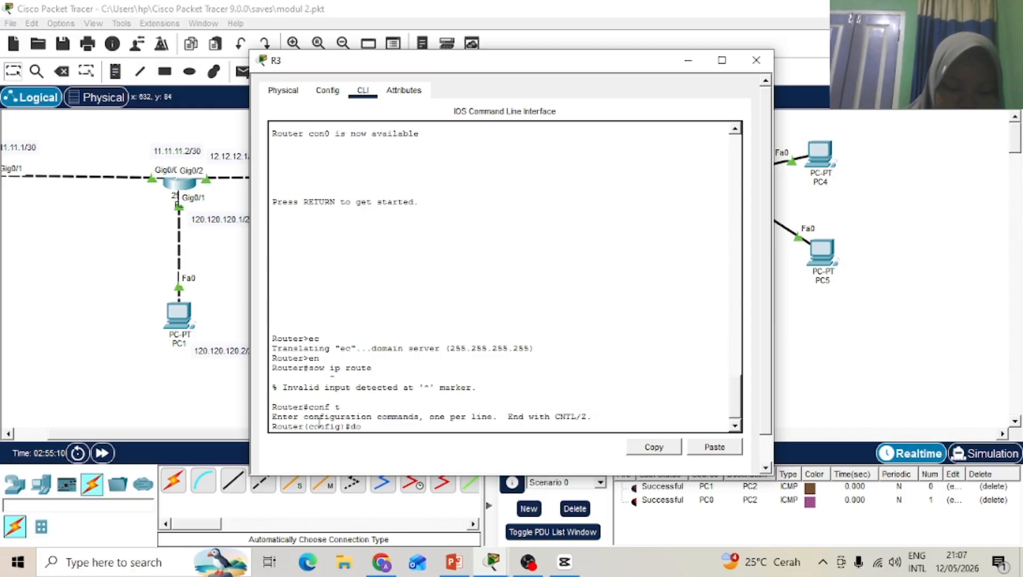
type(" show ip")
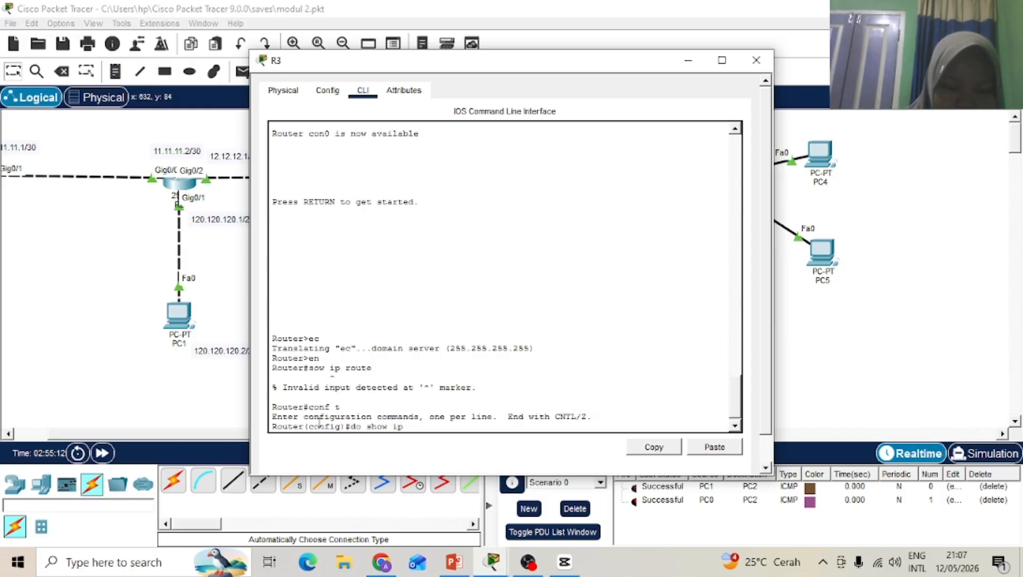
type(" route")
key("Return")
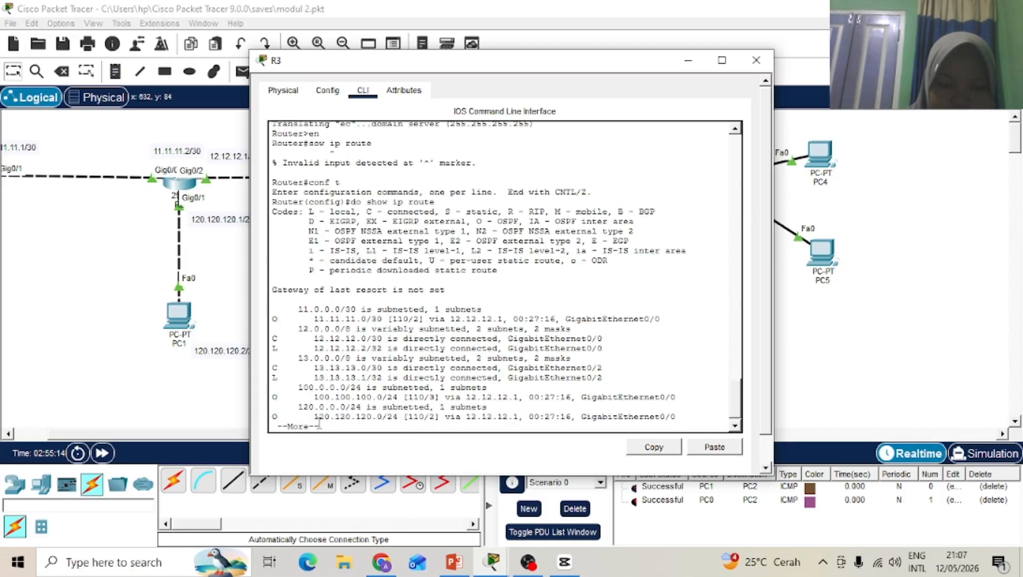
key("space")
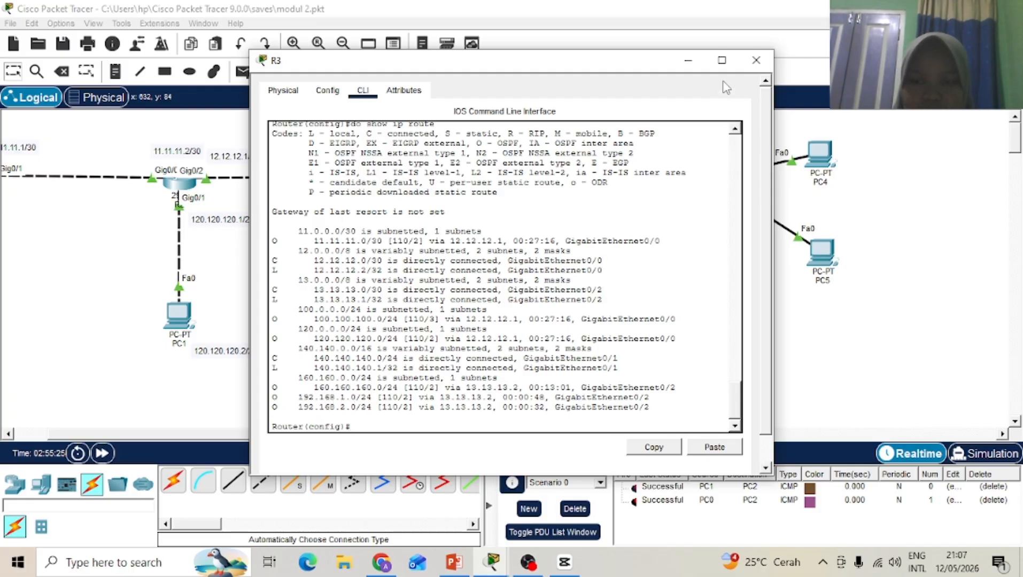
left_click(756, 60)
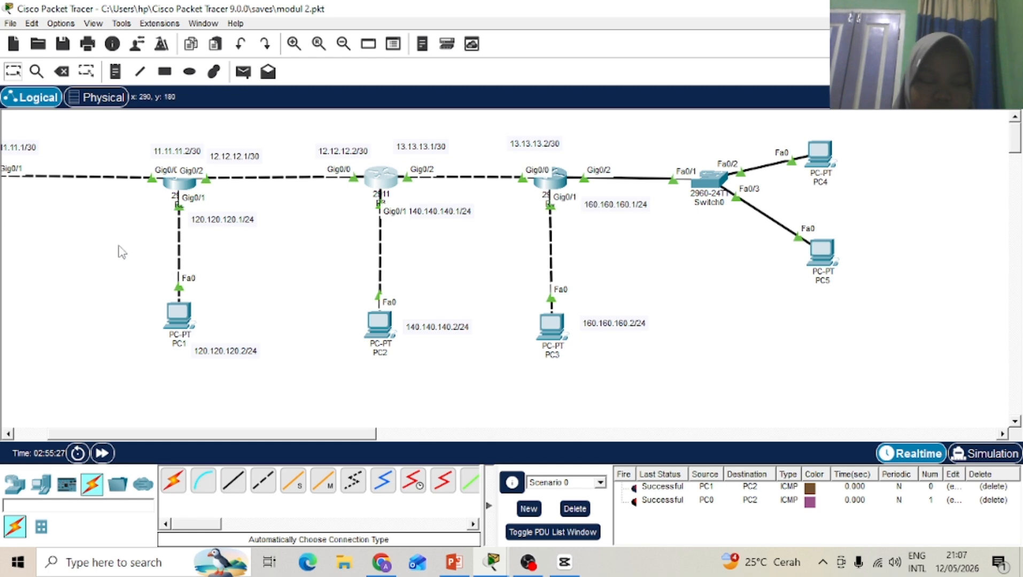
Step: Open the command line of R1, the router above PC0, and enter global configuration mode with conf t
scroll(119, 246, "left", 3)
left_click(67, 180)
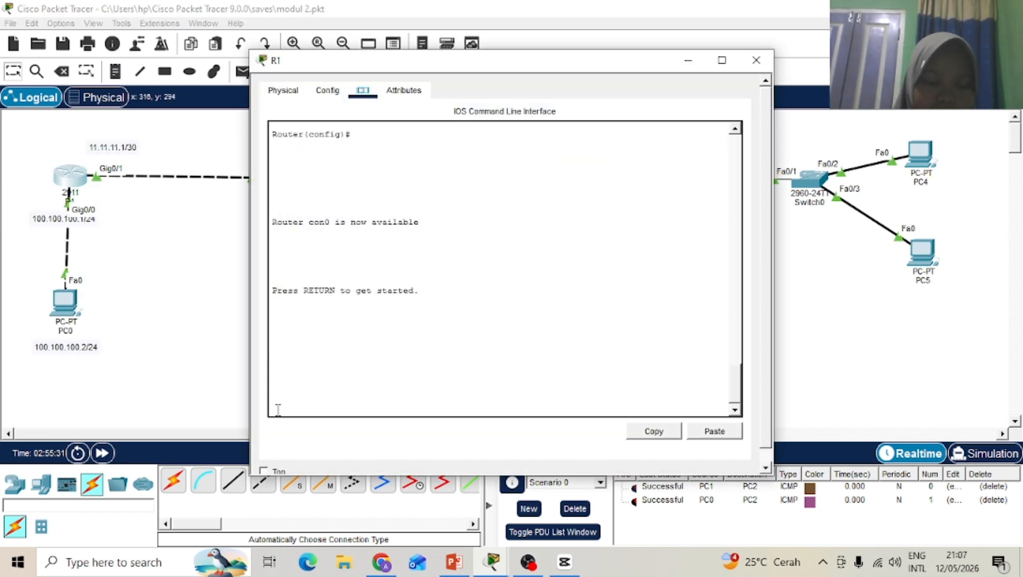
key("Return")
type("en")
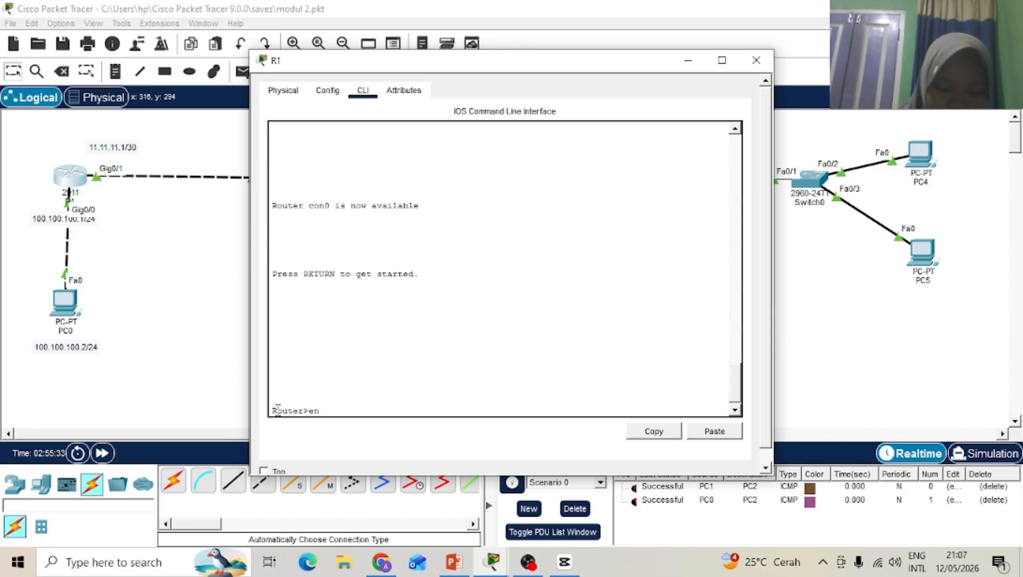
key("Return")
type("conf")
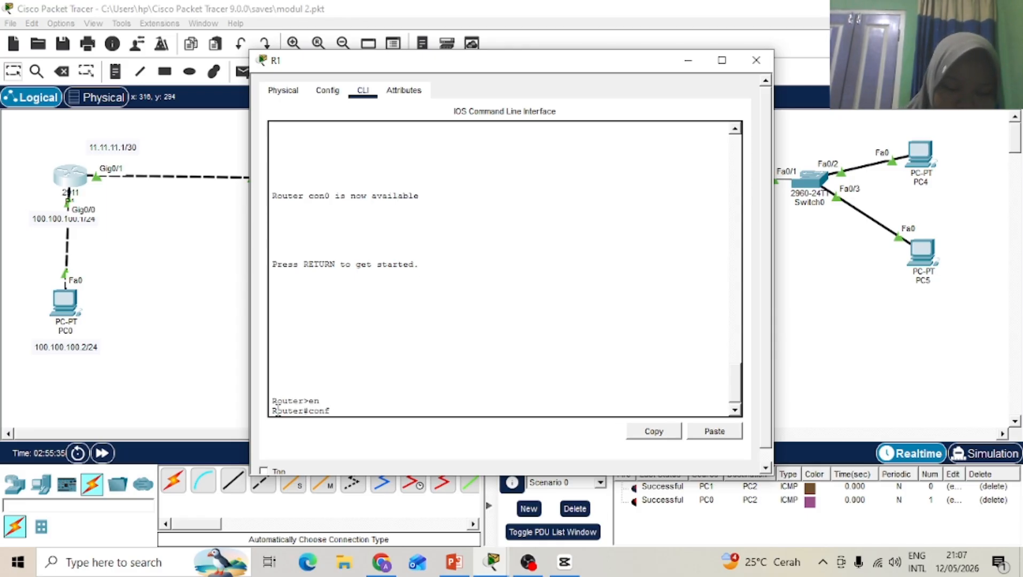
type(" t")
key("Return")
Step: Display R1's full IP routing table with do show ip route
type("do s")
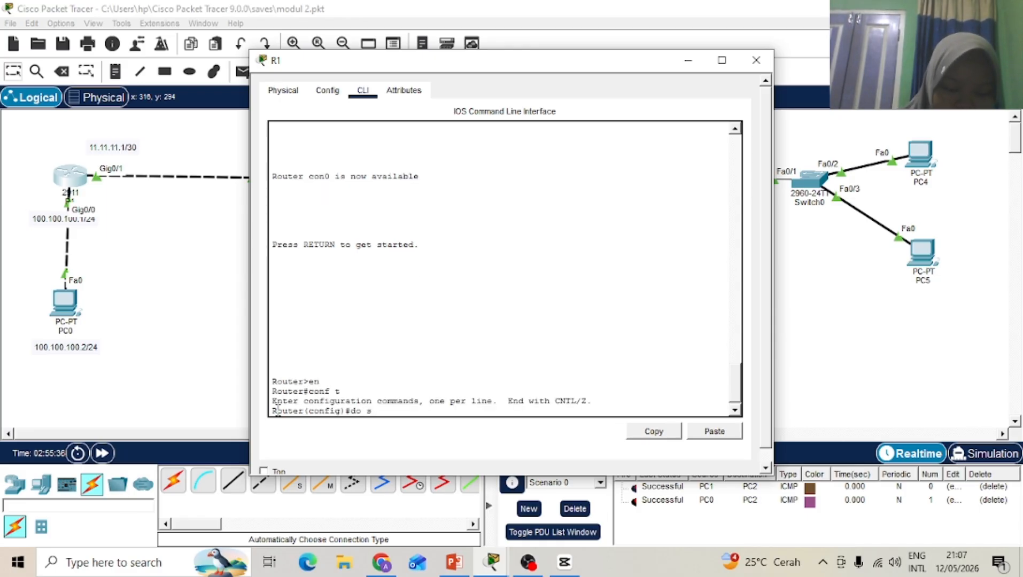
type("how ip route")
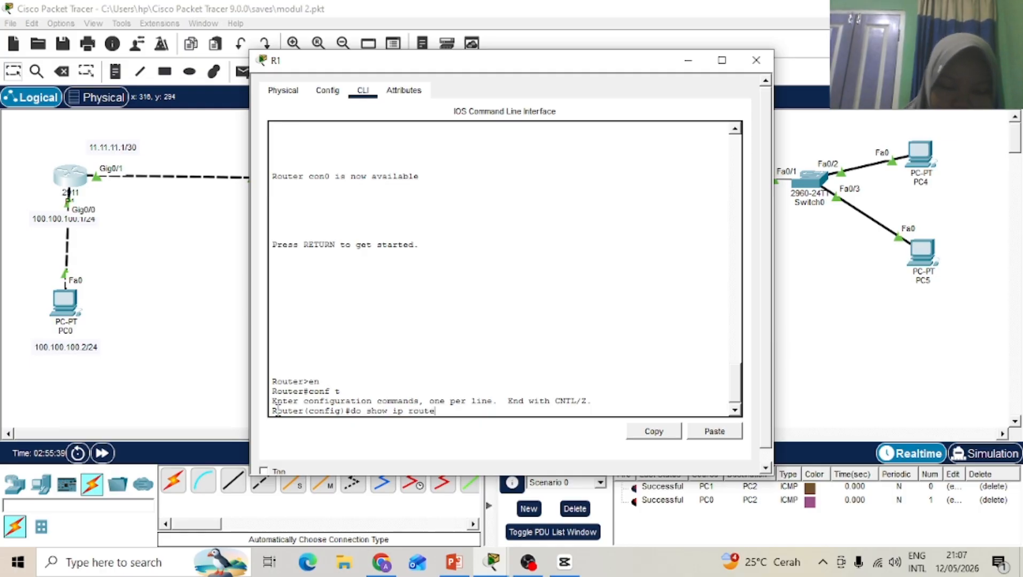
key("Return")
key("space")
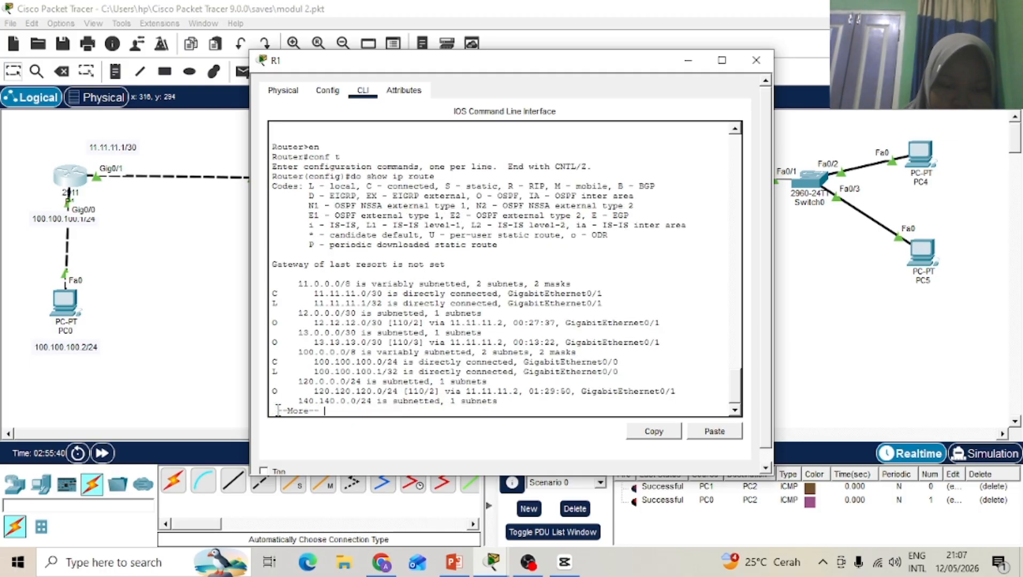
key("Return")
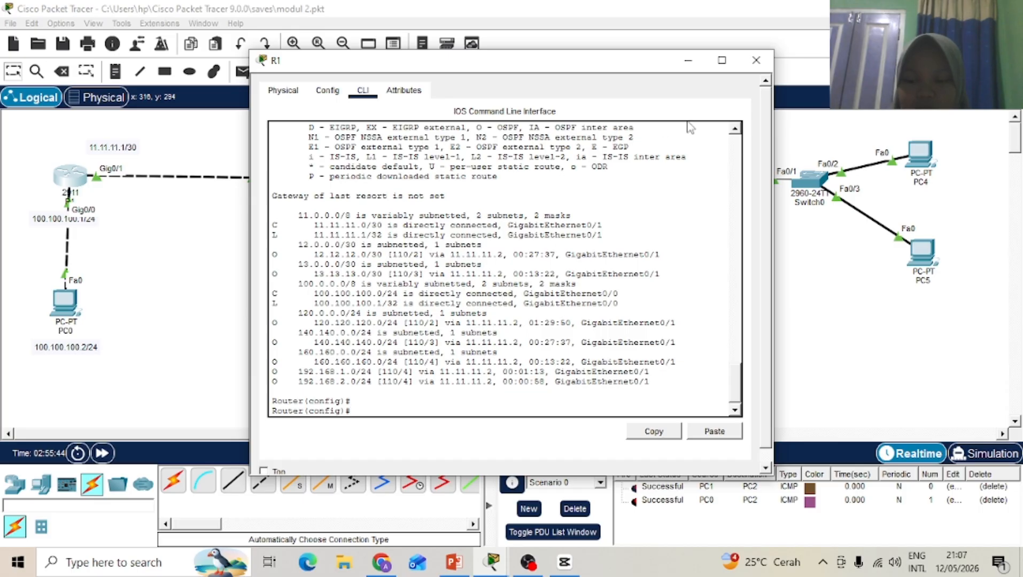
Step: Close R1's window, send a simple PDU from PC0 to PC5, and fire it again
left_click(759, 61)
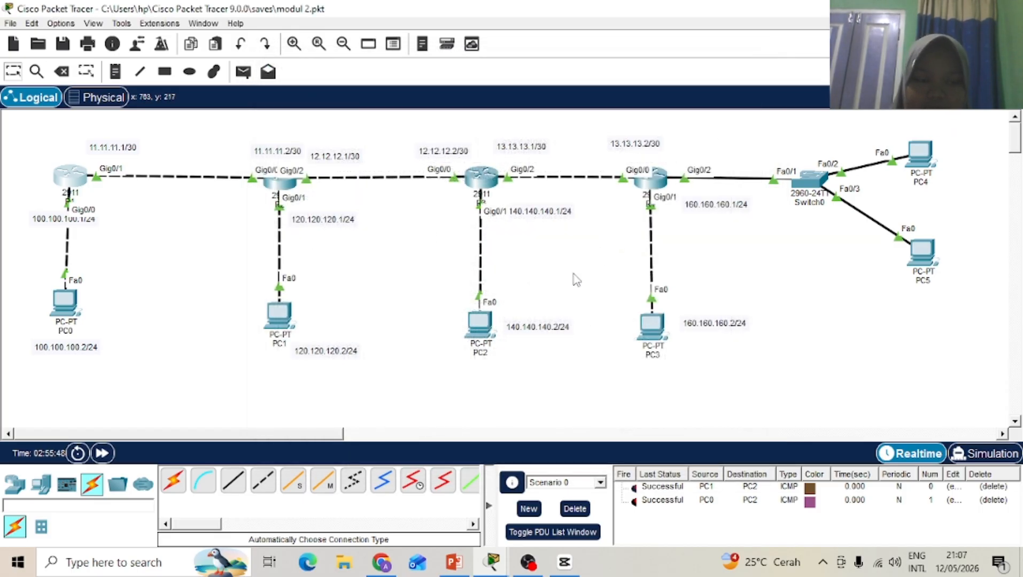
left_click(242, 75)
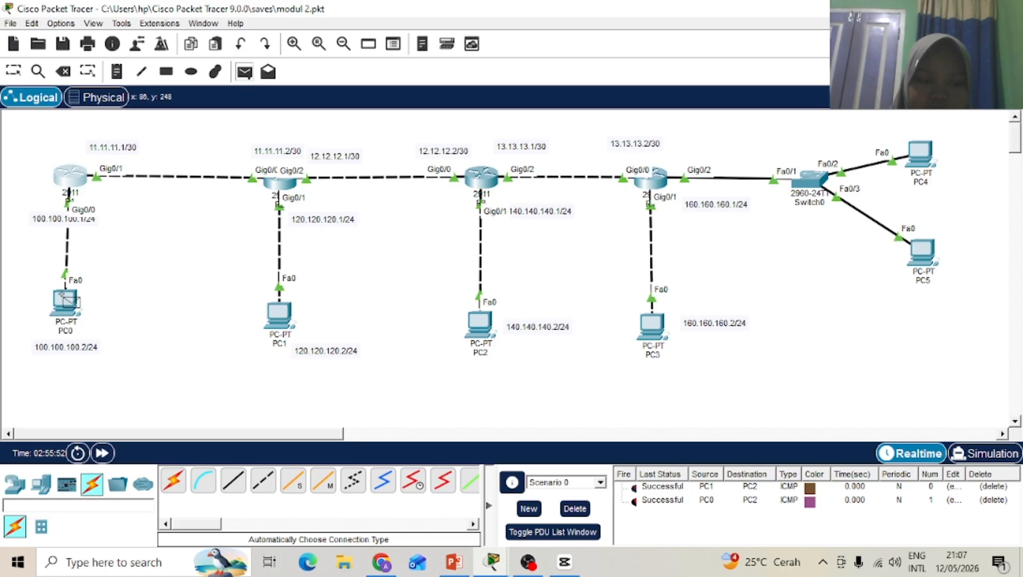
left_click(63, 300)
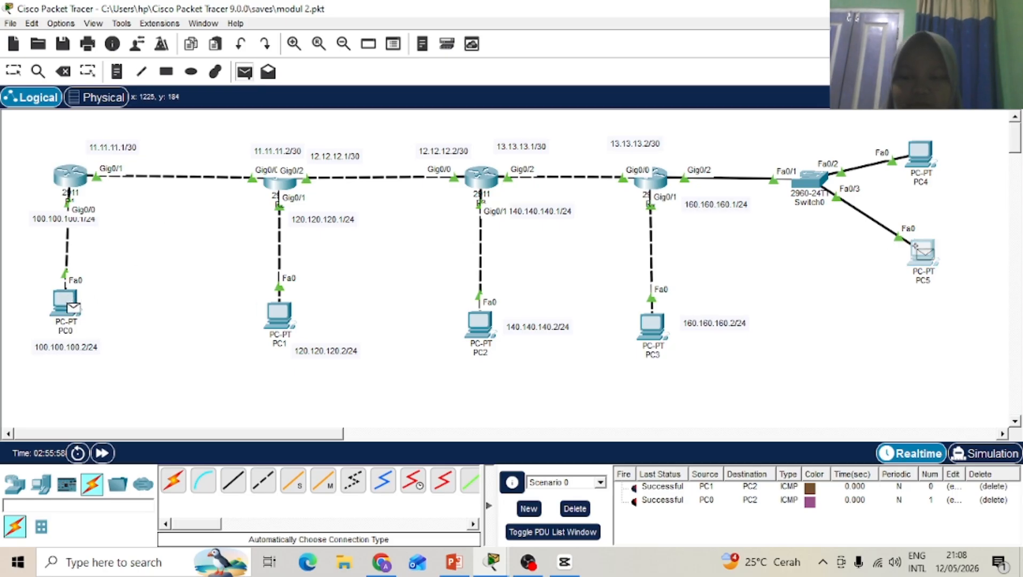
left_click(920, 254)
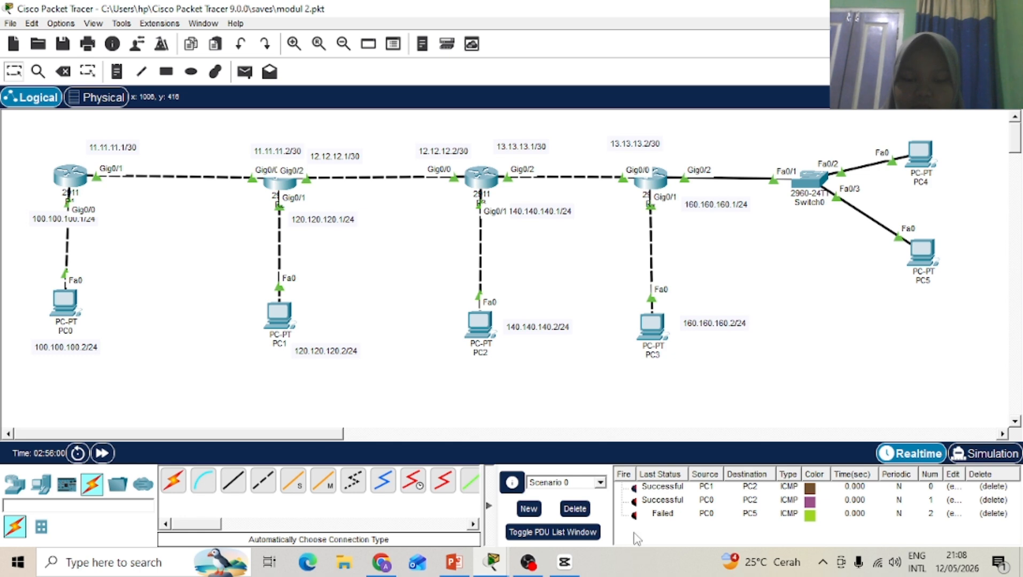
double_click(634, 516)
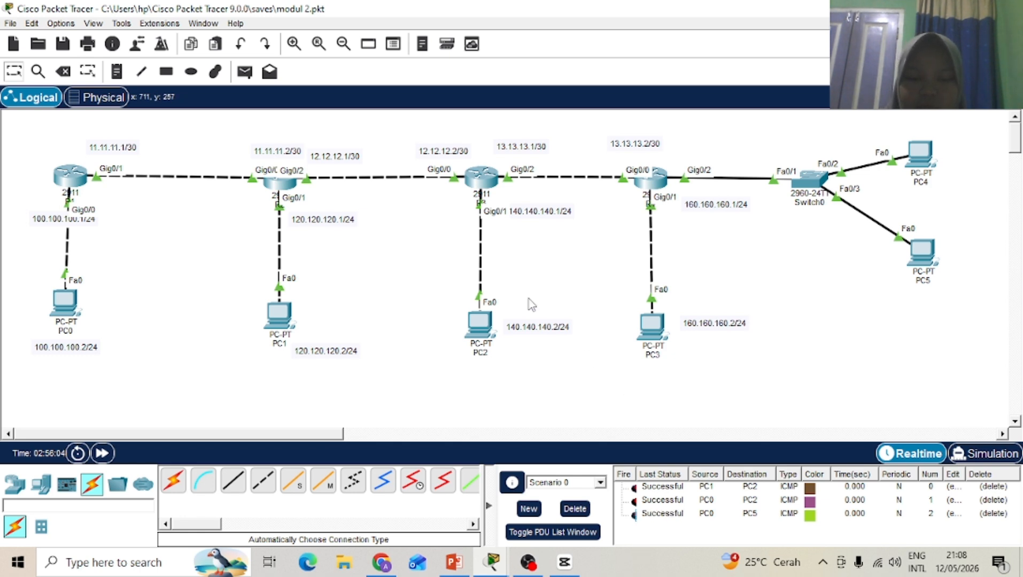
Step: Send a simple PDU from PC1 to PC4 and fire it again
left_click(244, 73)
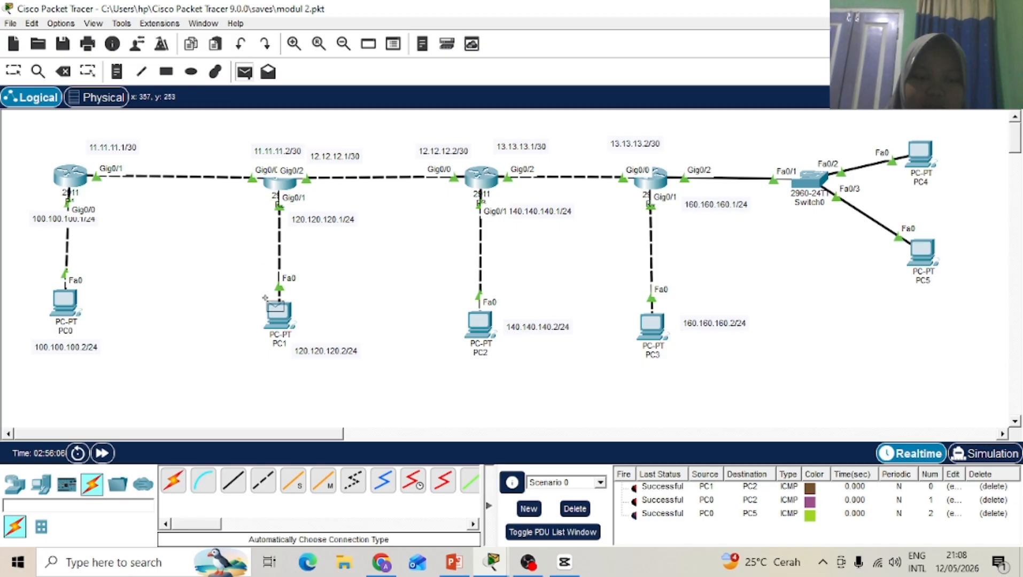
left_click(278, 314)
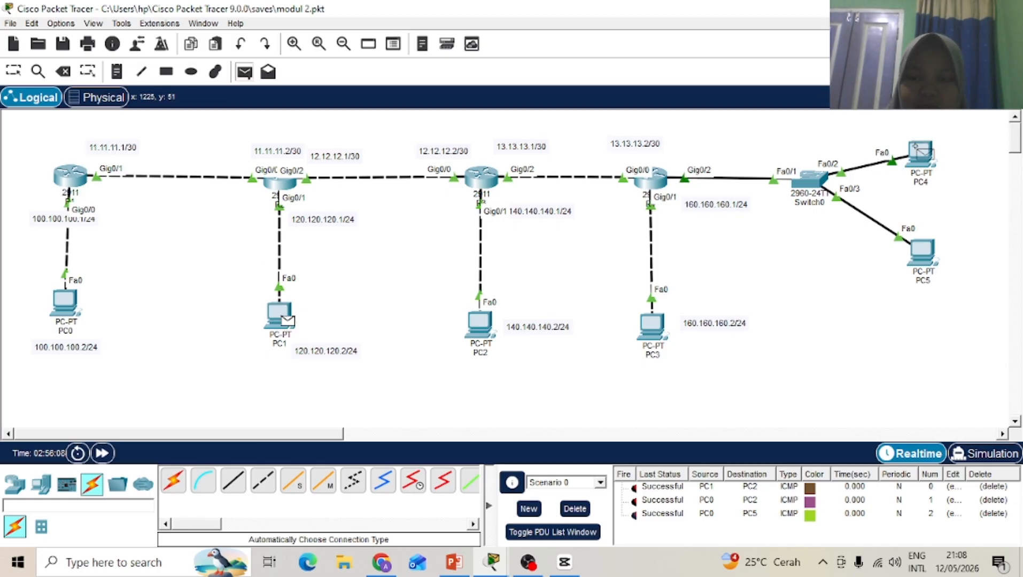
left_click(921, 153)
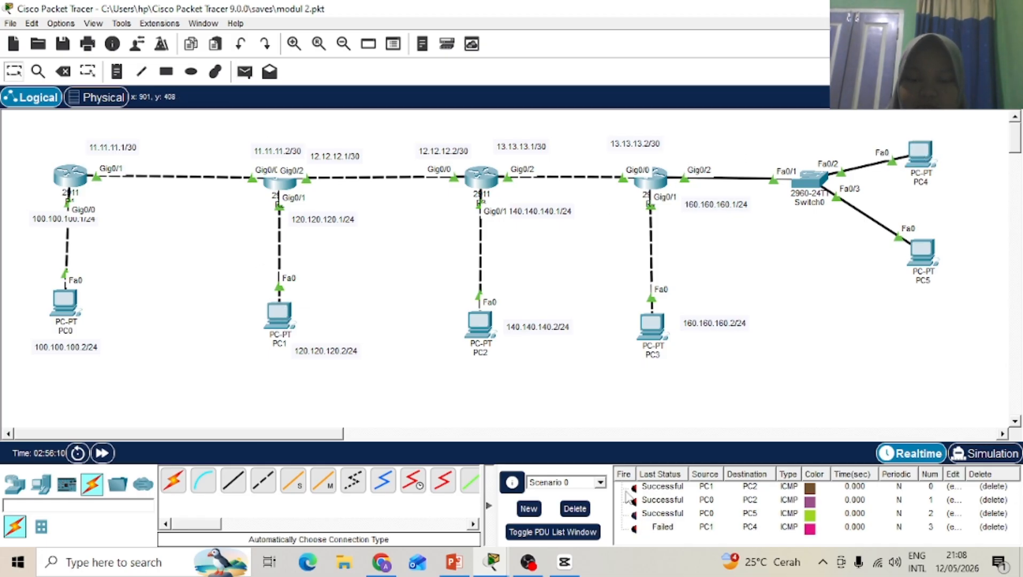
left_click(634, 529)
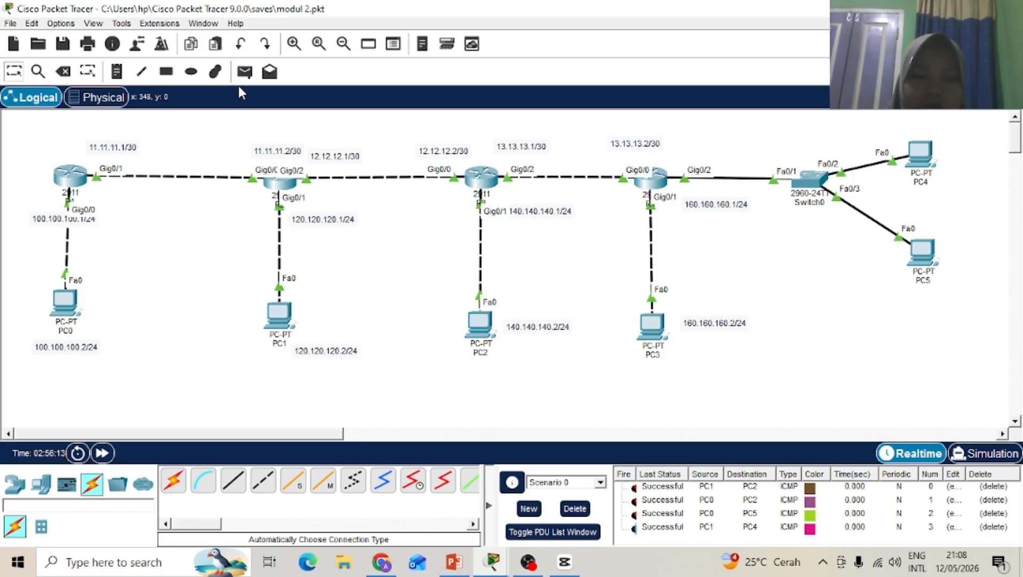
Step: Send a simple PDU from PC2 to PC5
left_click(244, 72)
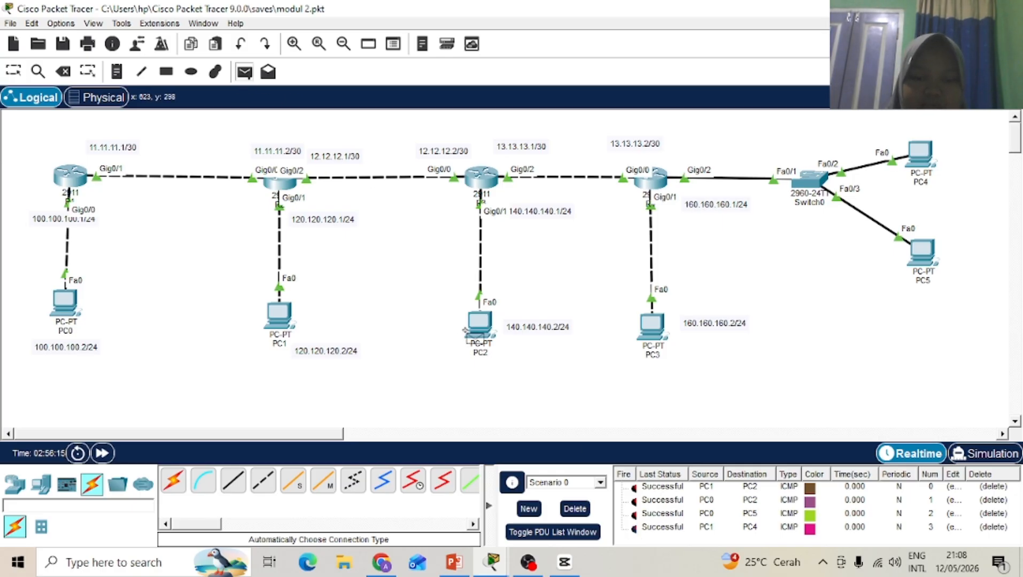
left_click(479, 322)
left_click(926, 240)
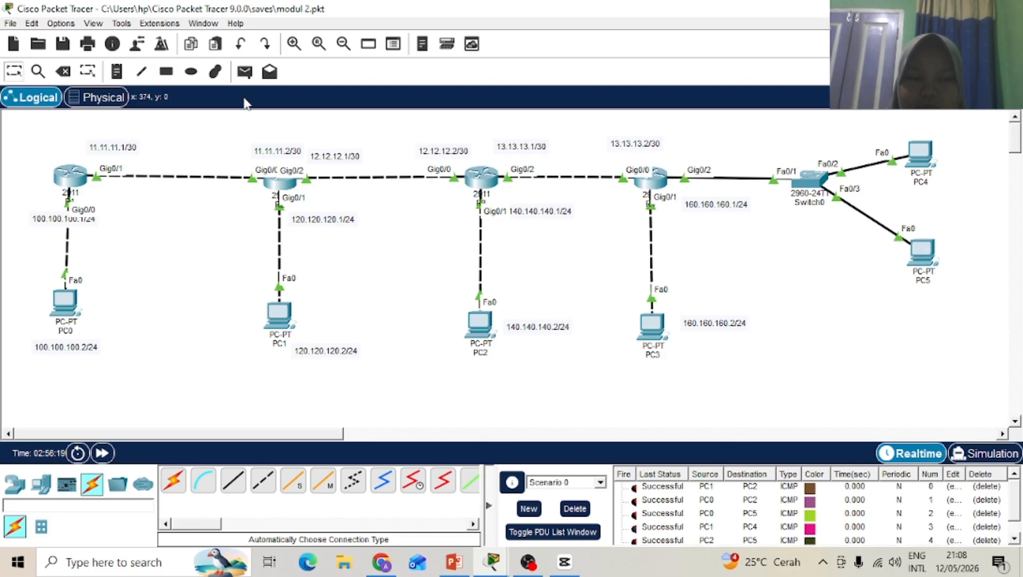
Step: Send a simple PDU from PC3 to PC4 and check its entry in the PDU list
left_click(245, 72)
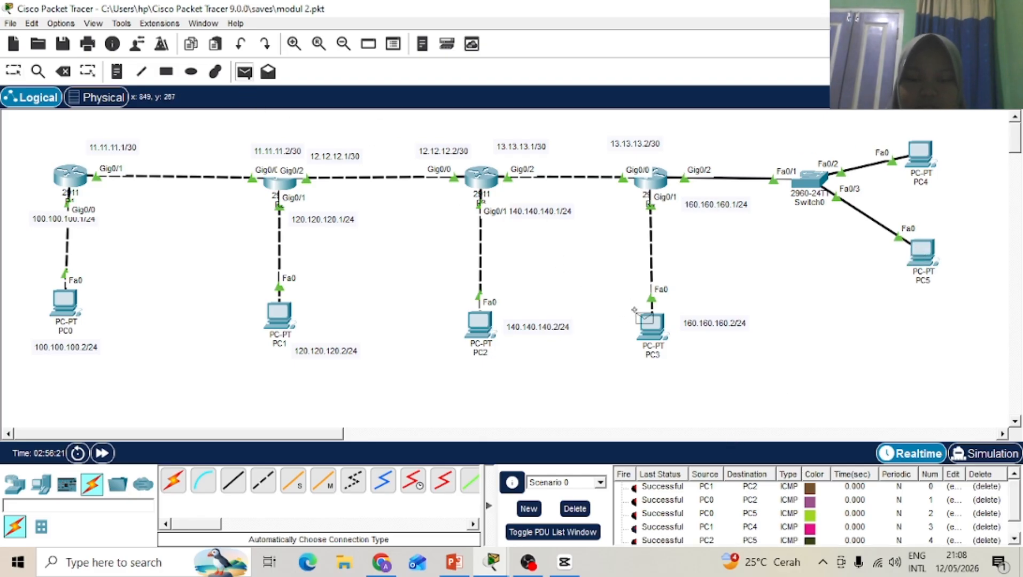
left_click(651, 322)
left_click(919, 147)
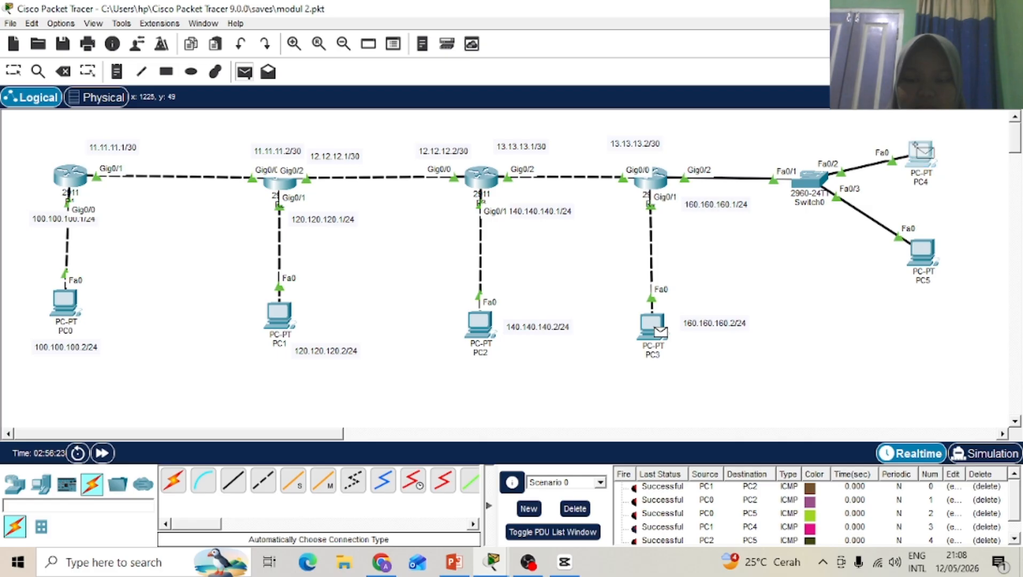
scroll(737, 527, "down", 1)
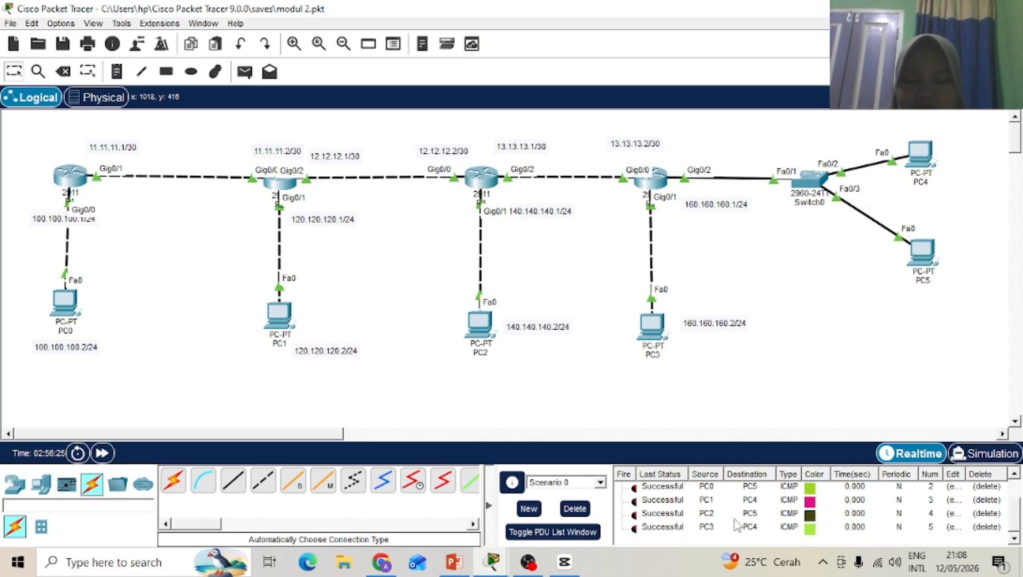
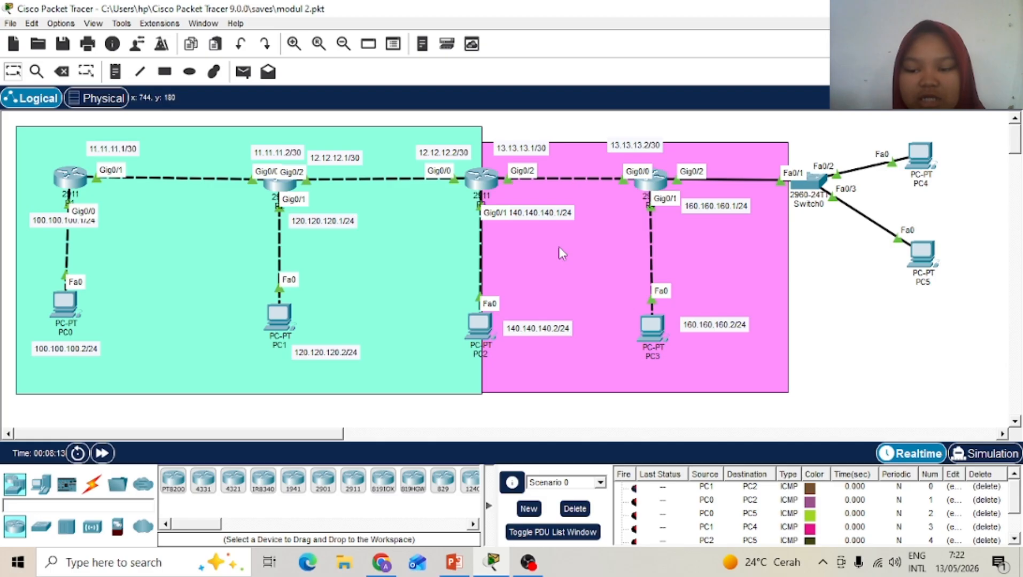
Step: Open the command line of R3, the router above PC2, and enter global configuration mode with en and conf t
left_click(481, 180)
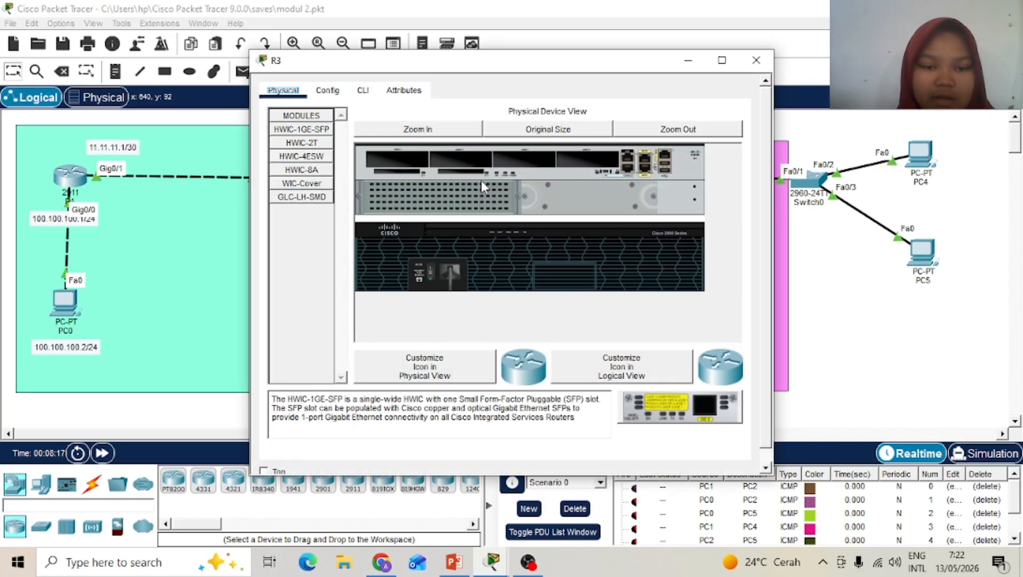
left_click(363, 90)
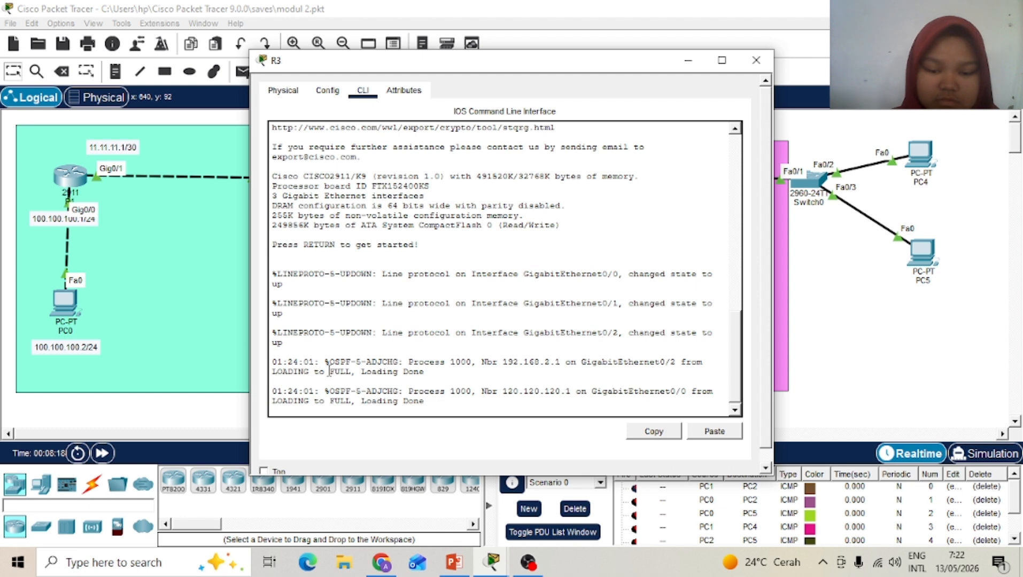
key("Return")
type("en")
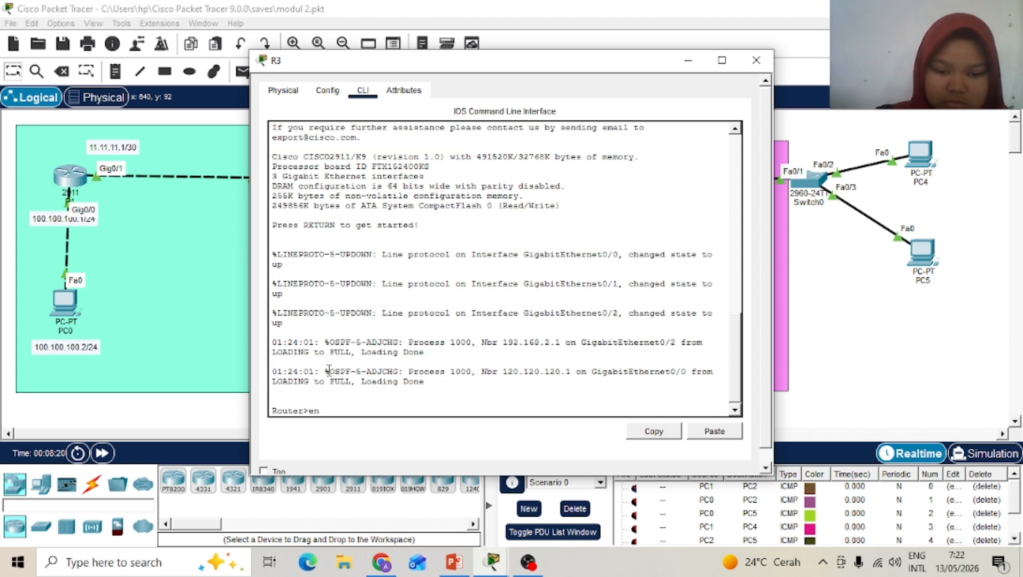
key("Return")
type("conf t")
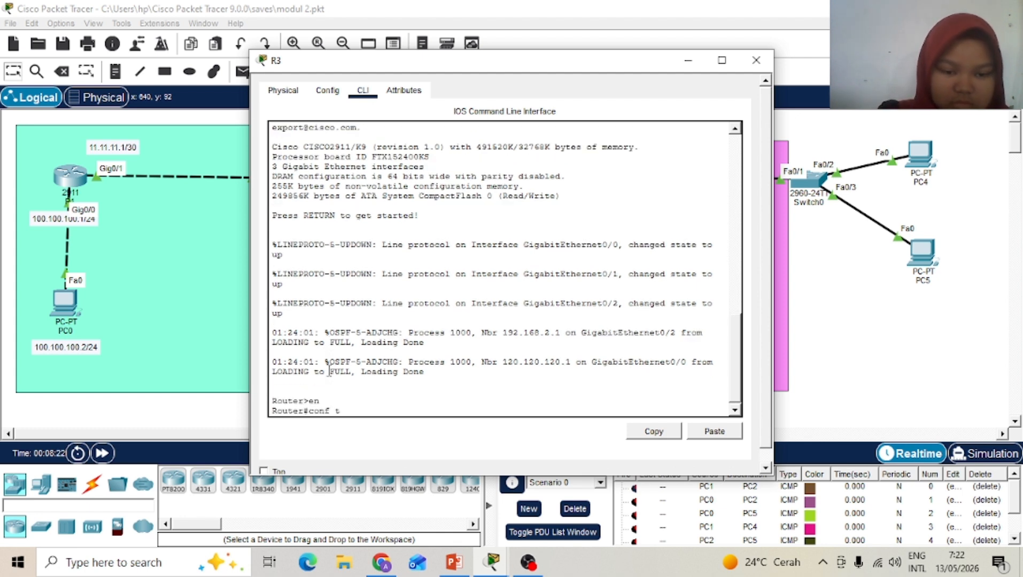
key("Return")
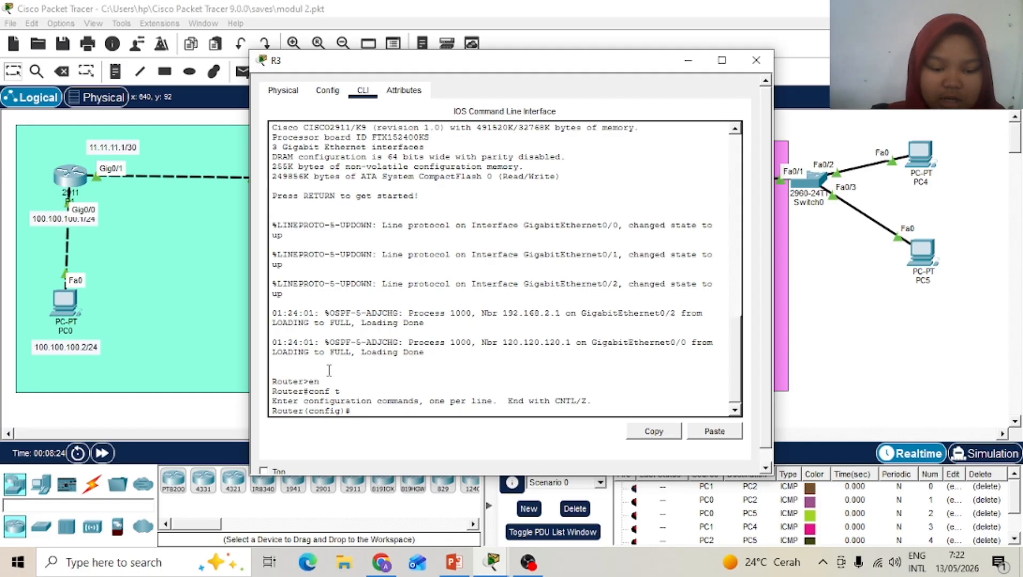
Step: Enter the configuration of OSPF process 1000 on R3 with router ospf 1000
type("router")
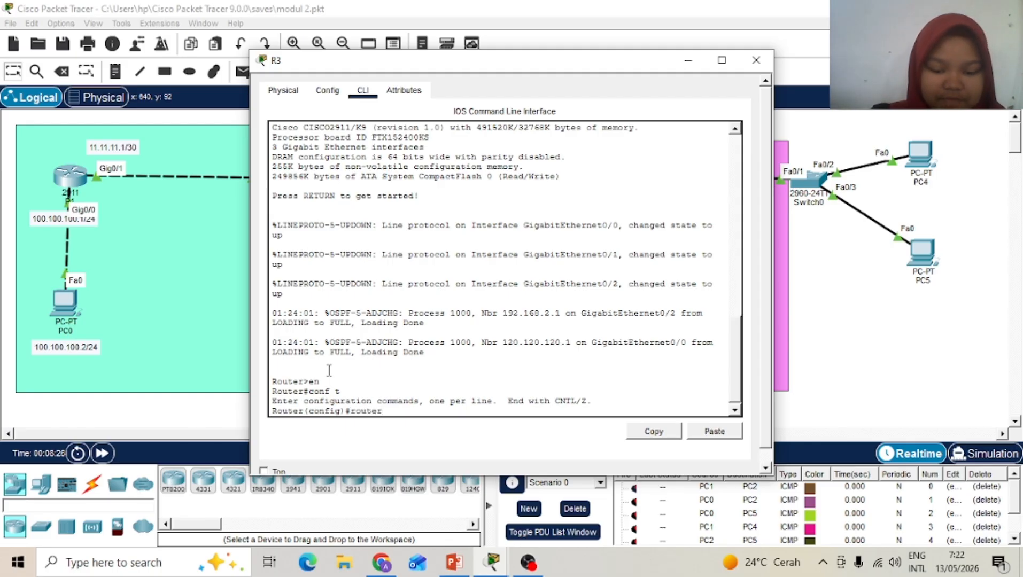
type(" os")
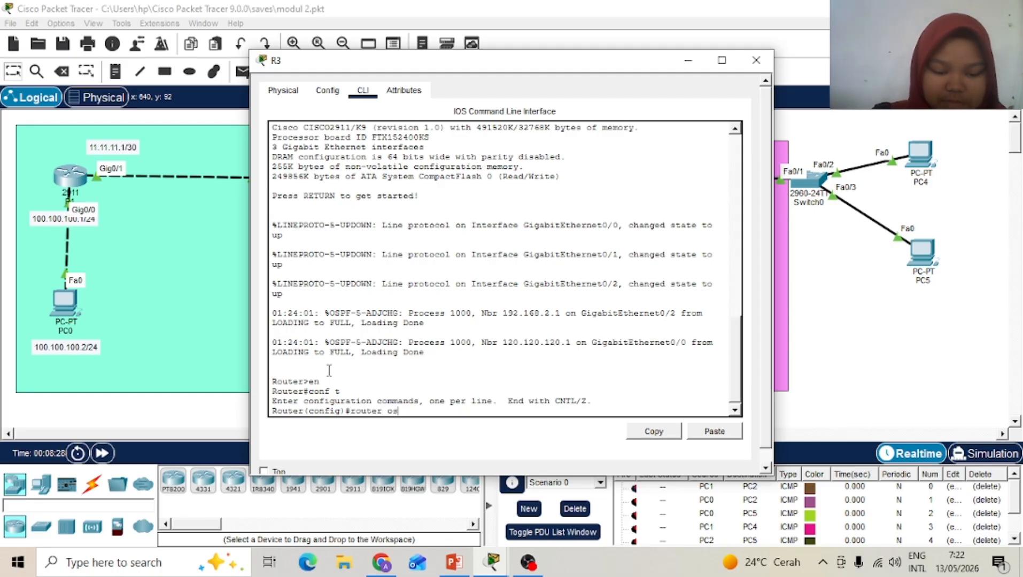
type("pf 1")
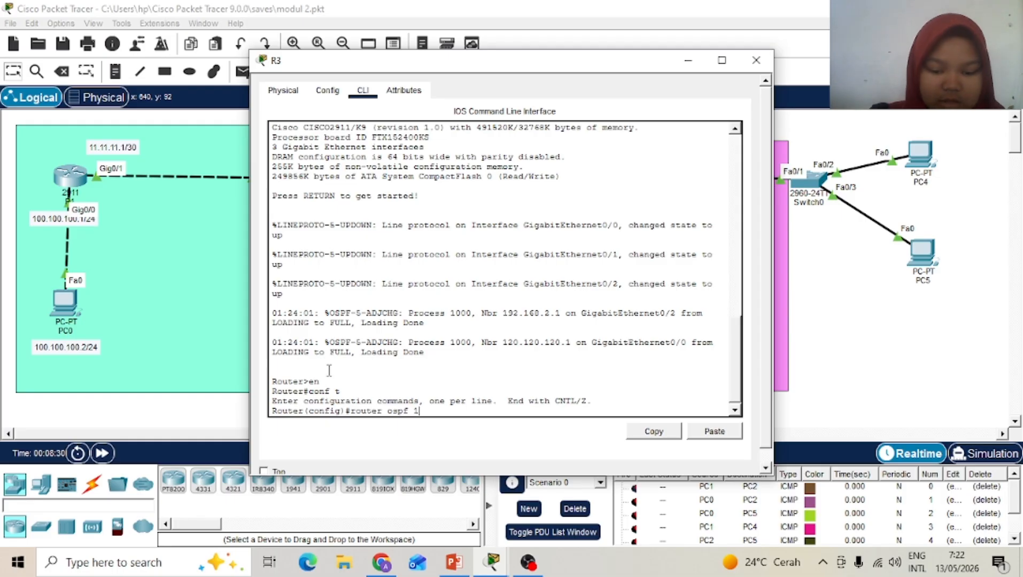
type("000")
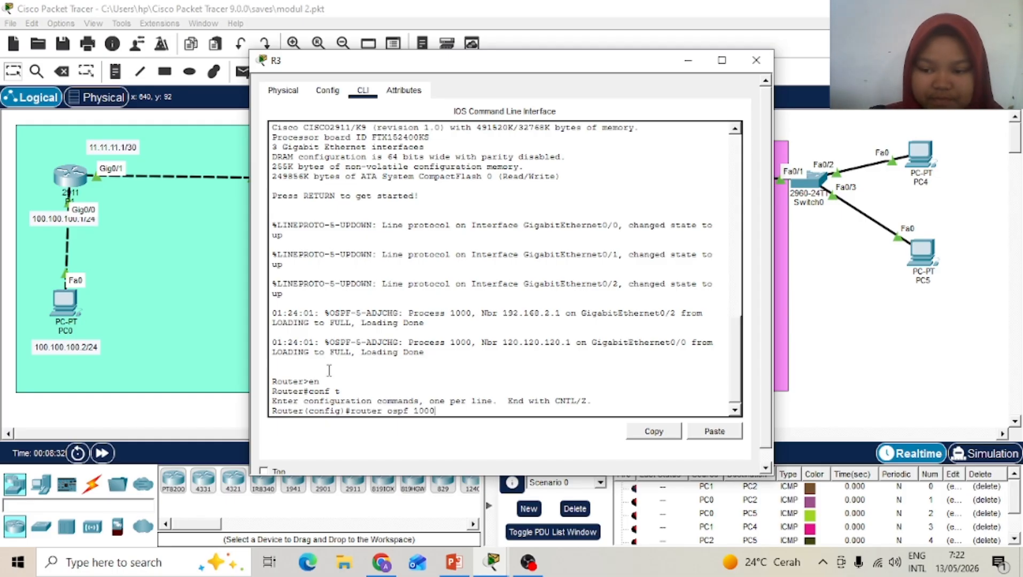
key("Return")
Step: Remove network 13.13.13.0 with wildcard 0.0.0.3 from area 0 in R3's OSPF process
type("no")
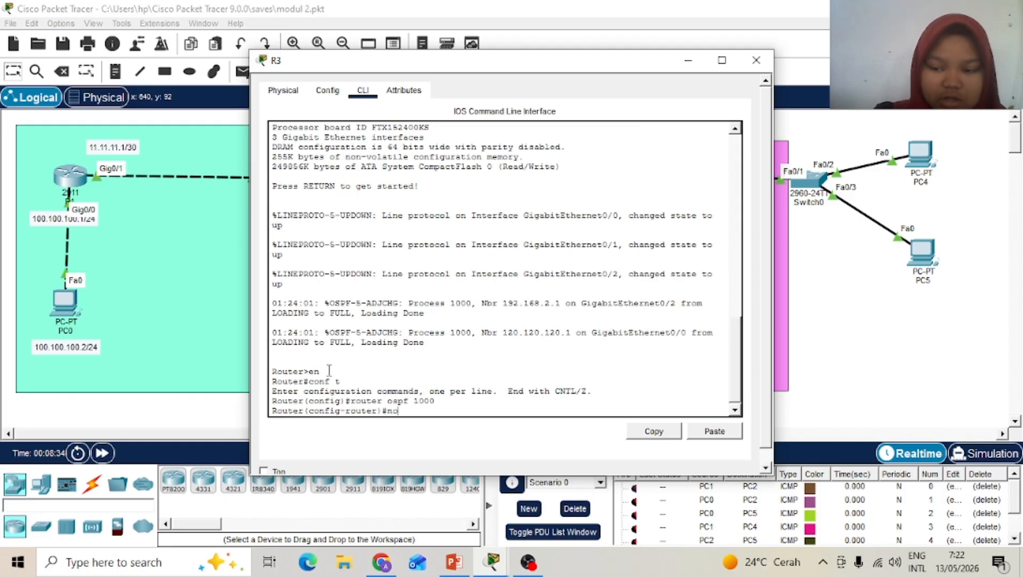
type(" netw")
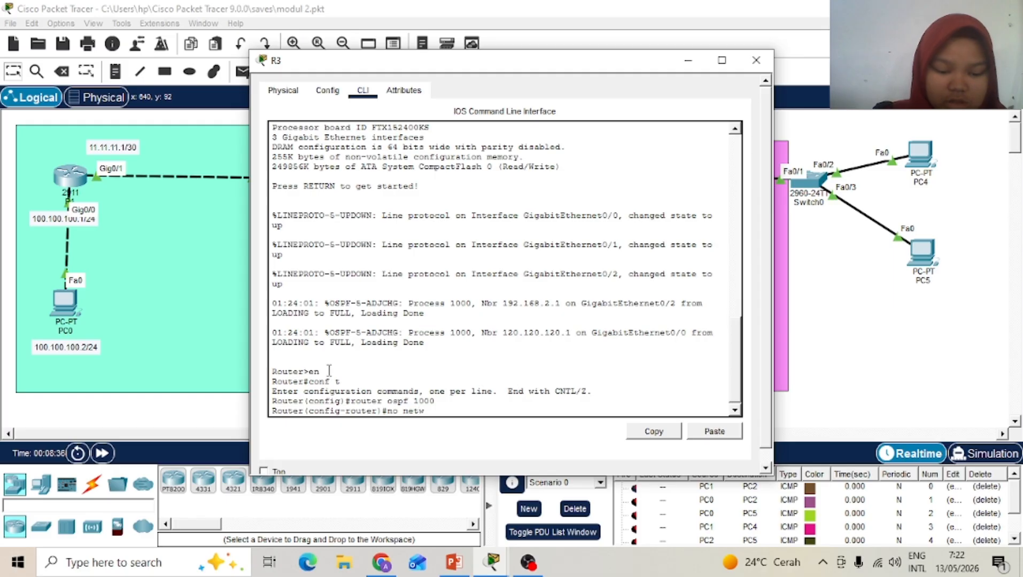
type("ork 13")
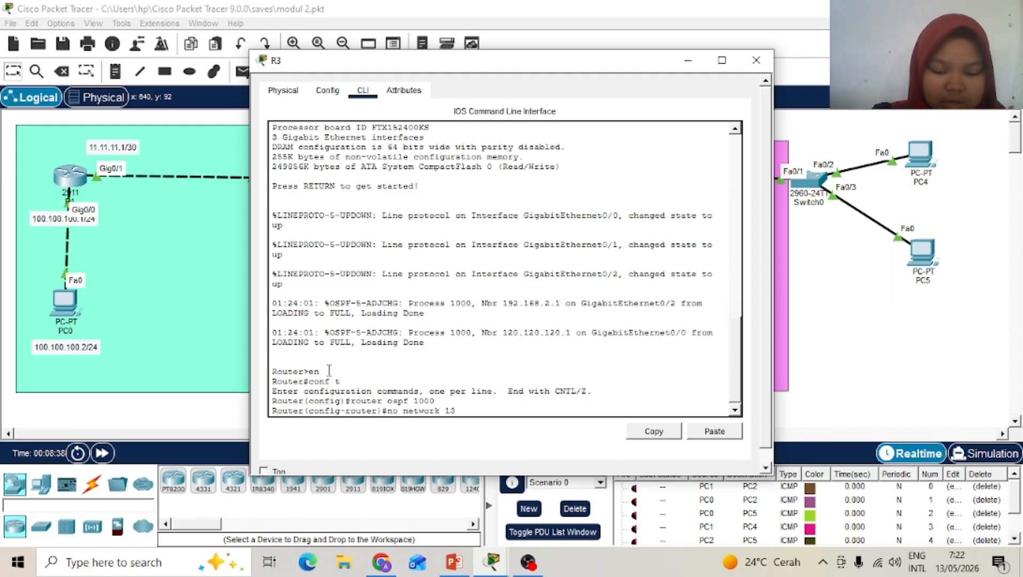
type(".13.13")
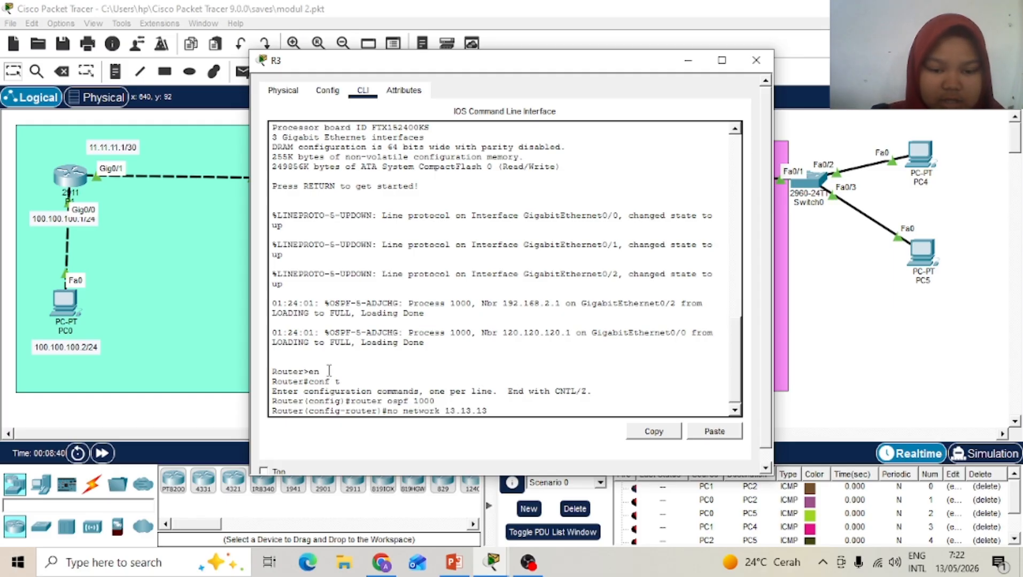
type(".0 0.0.0.3")
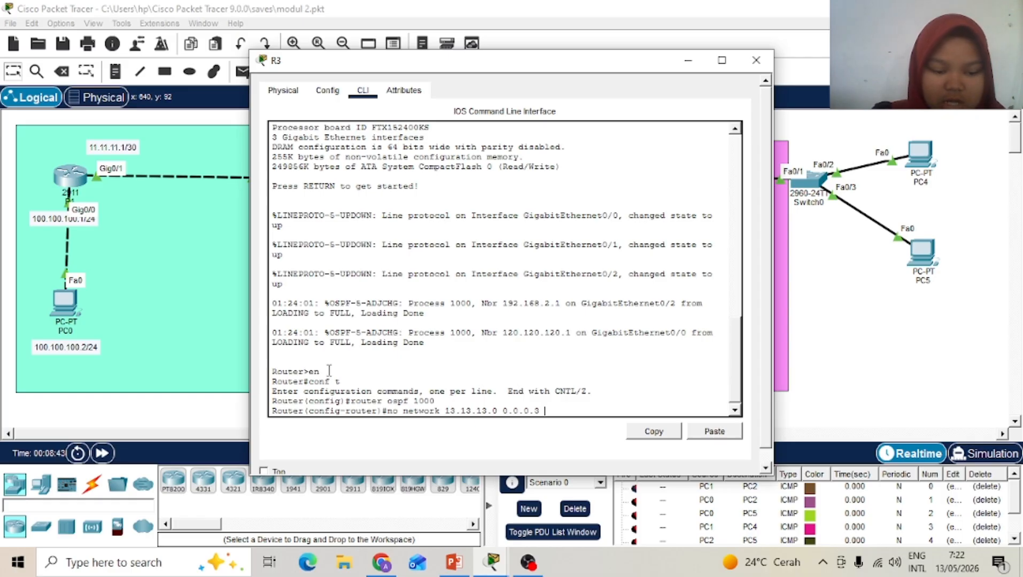
type(" area 0")
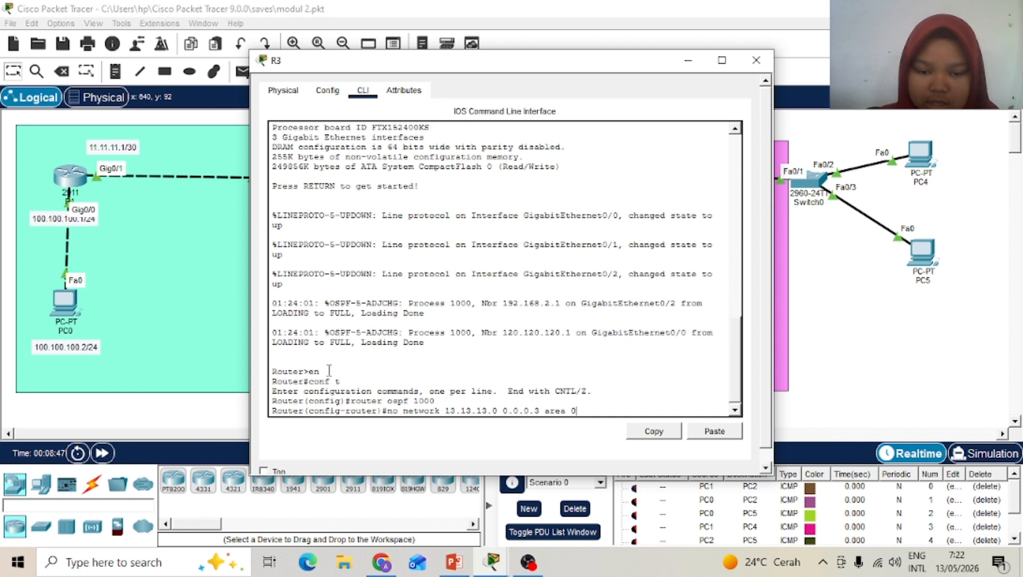
key("Return")
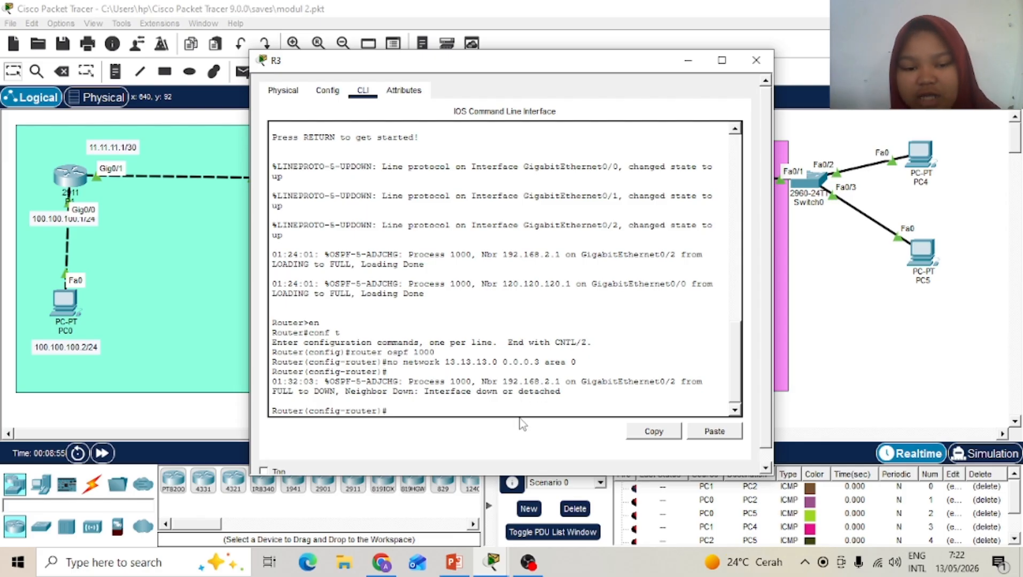
Step: Add network 13.13.13.0 with wildcard 0.0.0.3 to area 1 in R3's OSPF process and close R3's window
type("net")
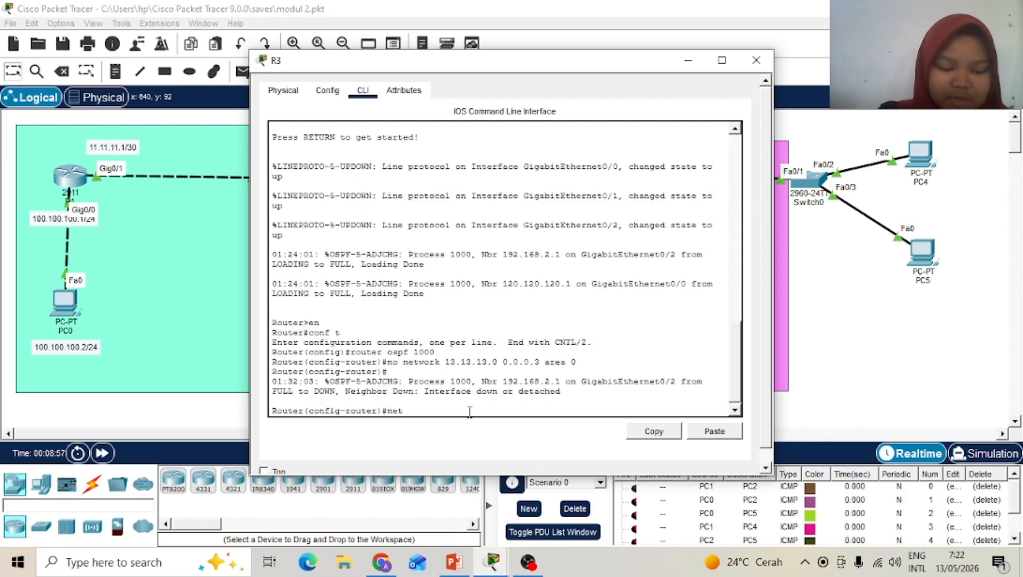
type("work")
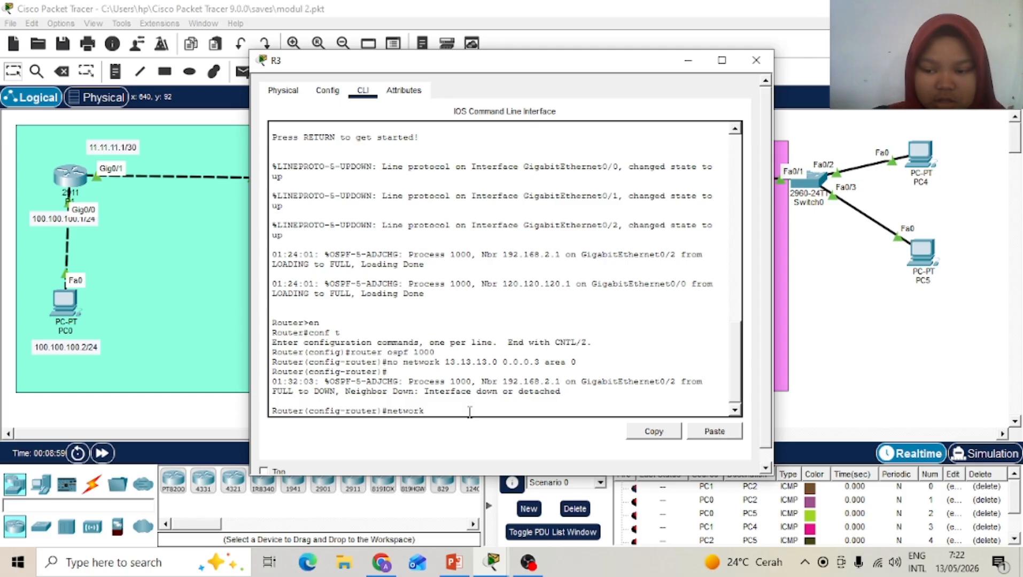
type(" 13.1")
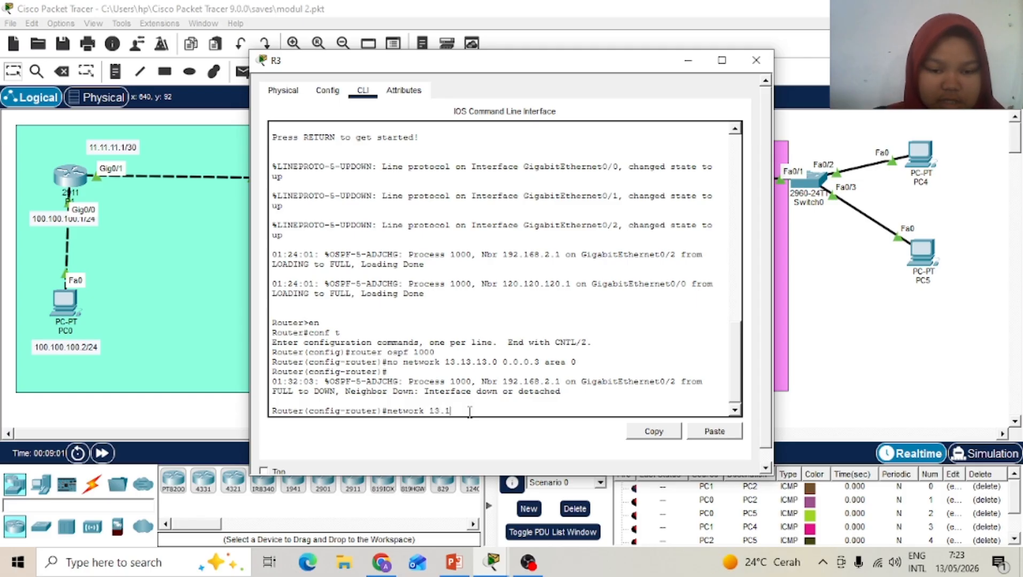
type("3.13.0")
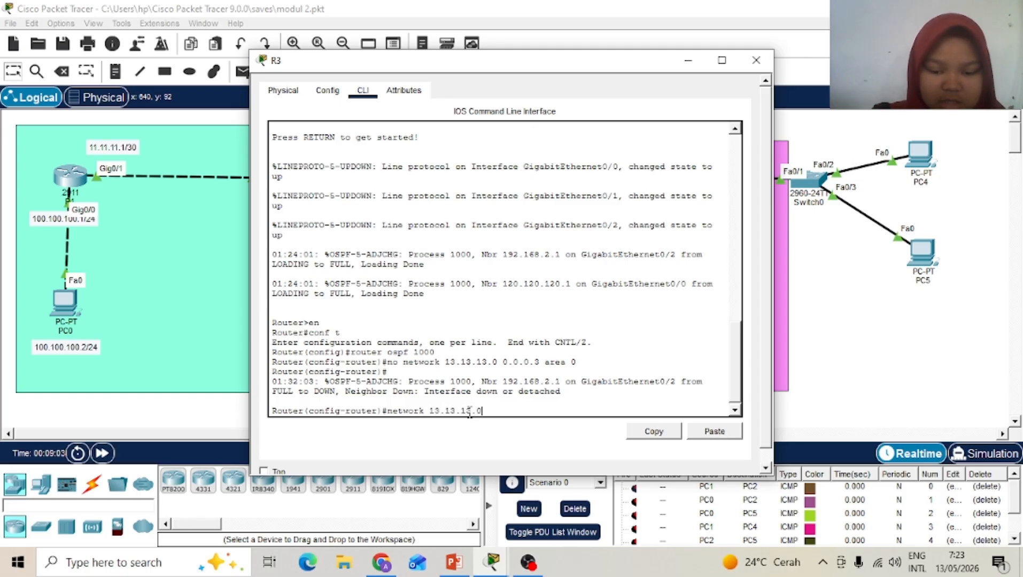
type(" 0.0.")
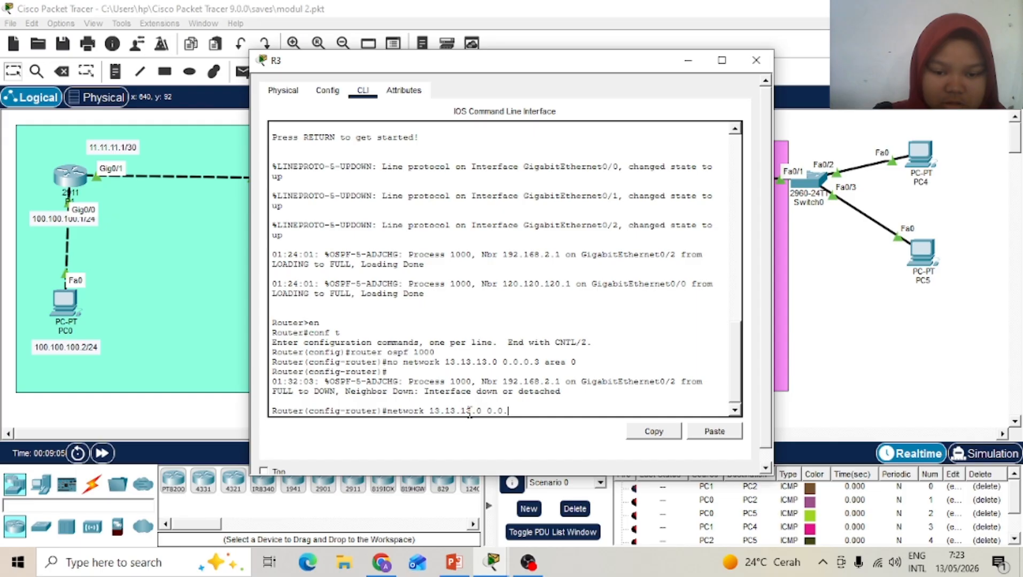
type("0.3 area")
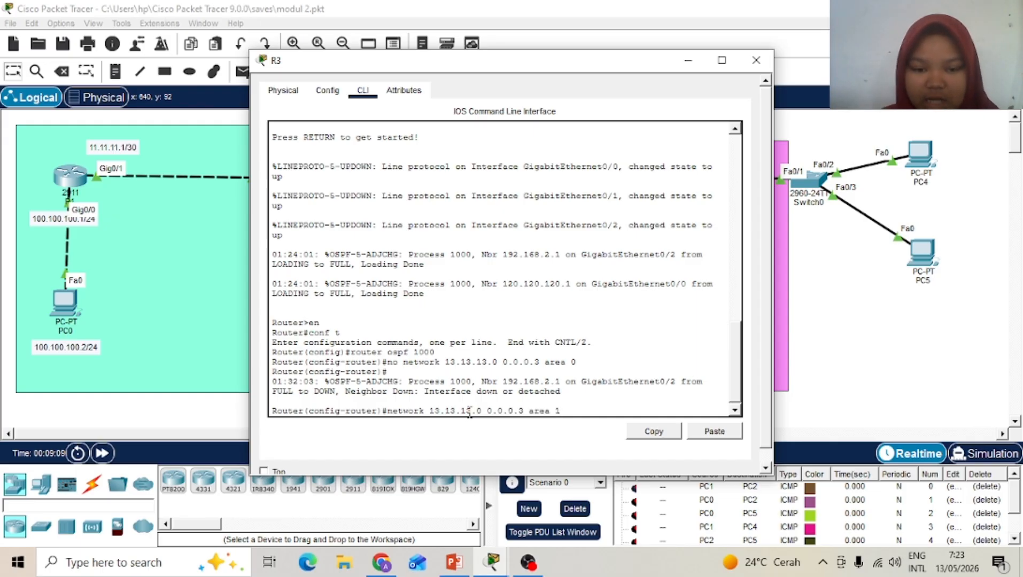
type(" 1")
key("Return")
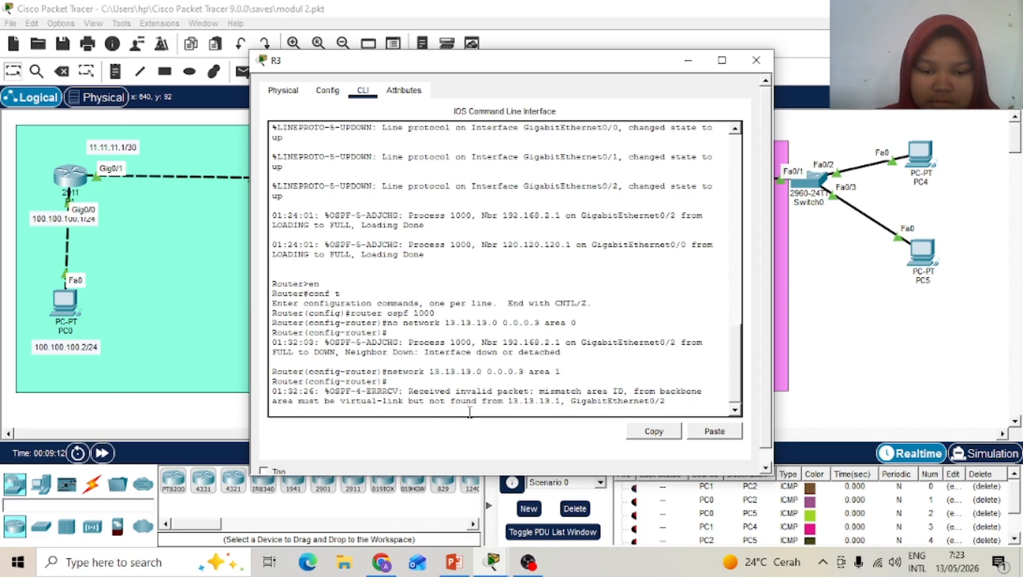
key("Return")
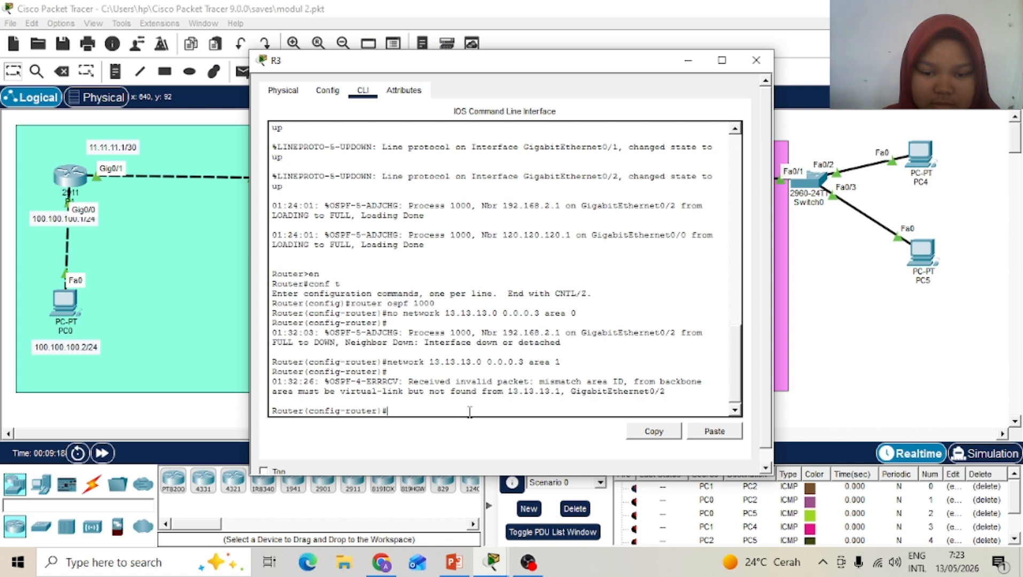
key("Return")
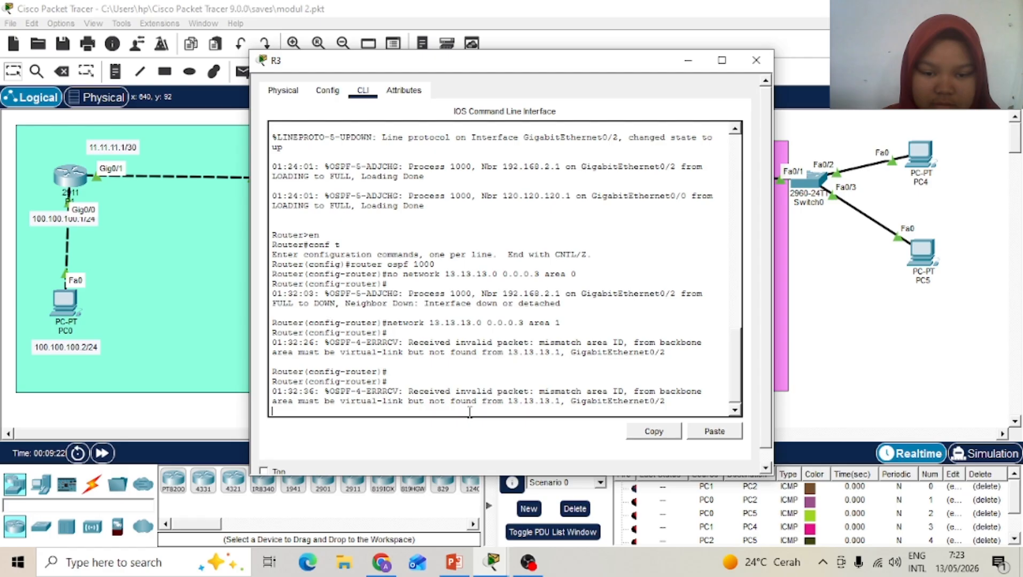
key("Return")
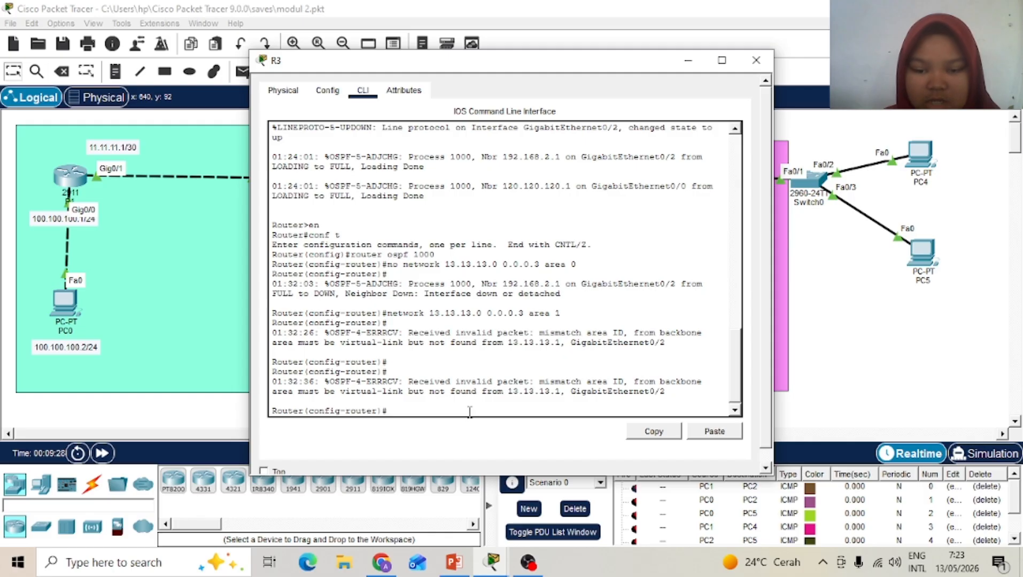
left_click(753, 55)
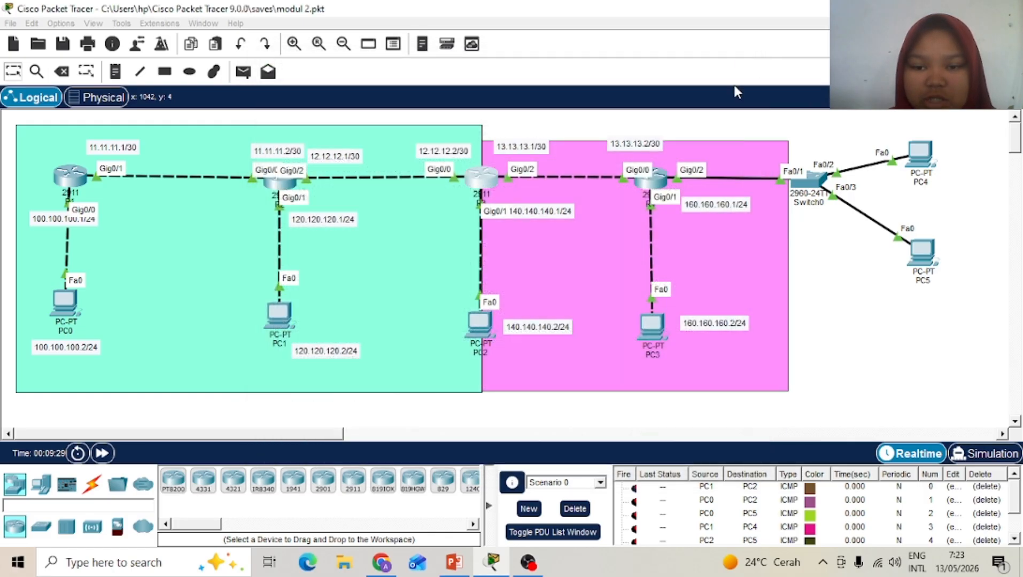
Step: Open the command line of R4, the router above PC3, and enter global configuration mode with en and conf t
left_click(651, 181)
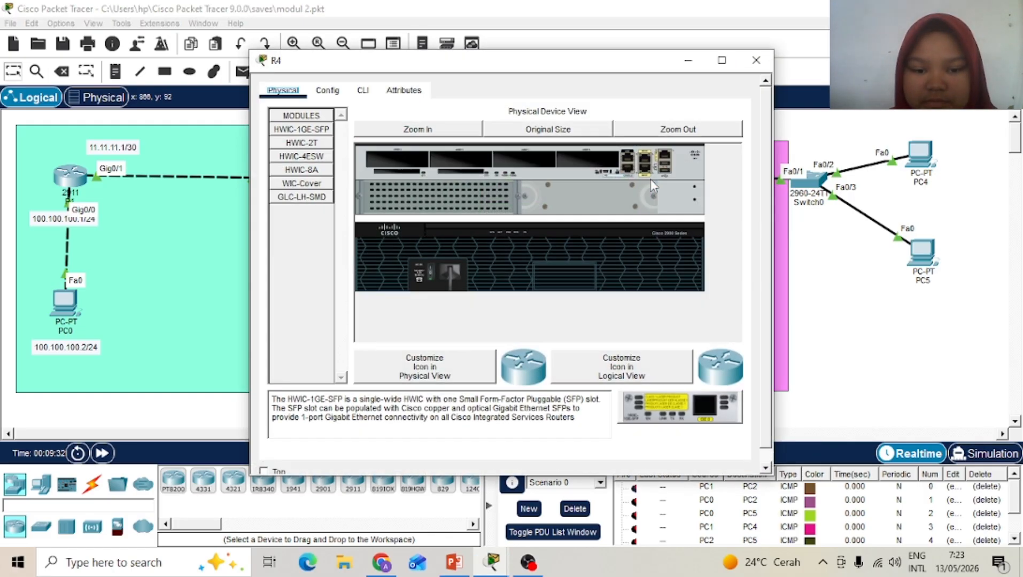
left_click(363, 91)
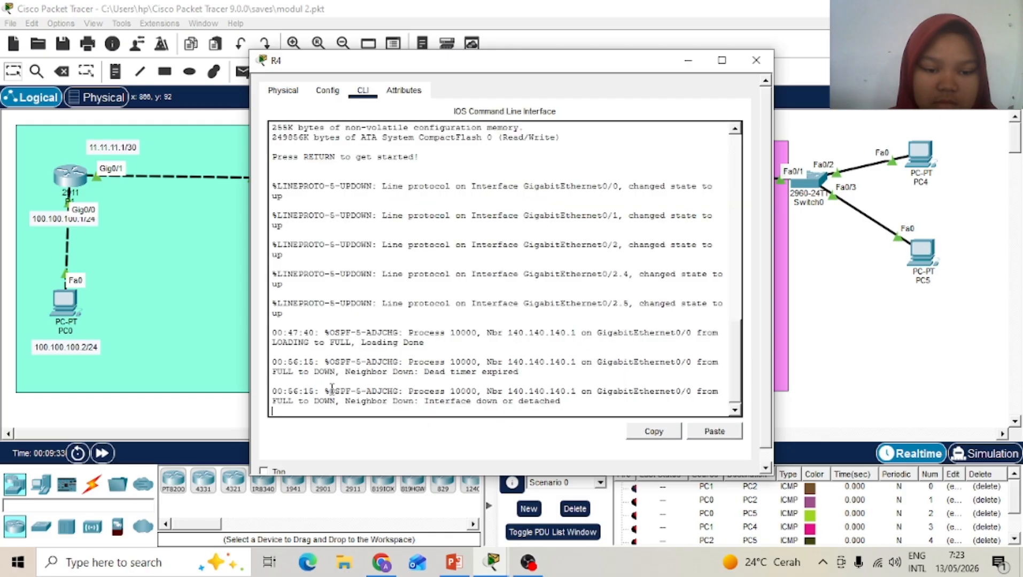
key("Return")
type("en")
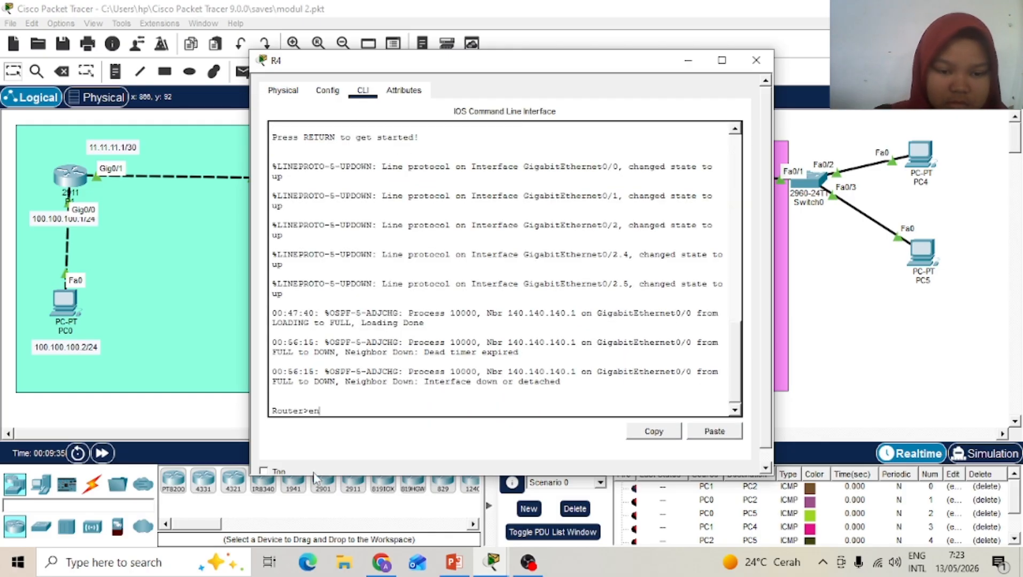
key("Return")
type("conf t")
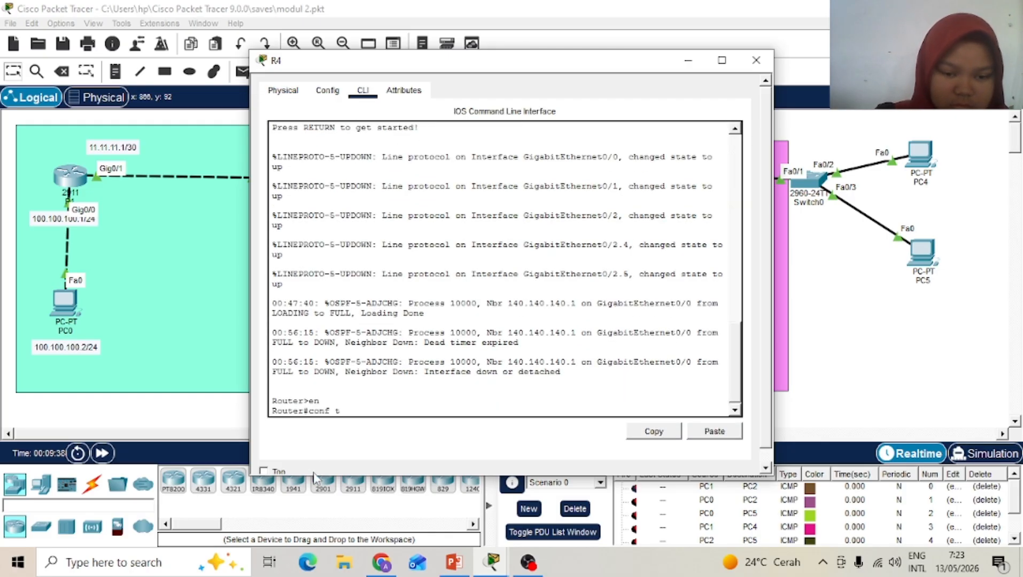
key("Return")
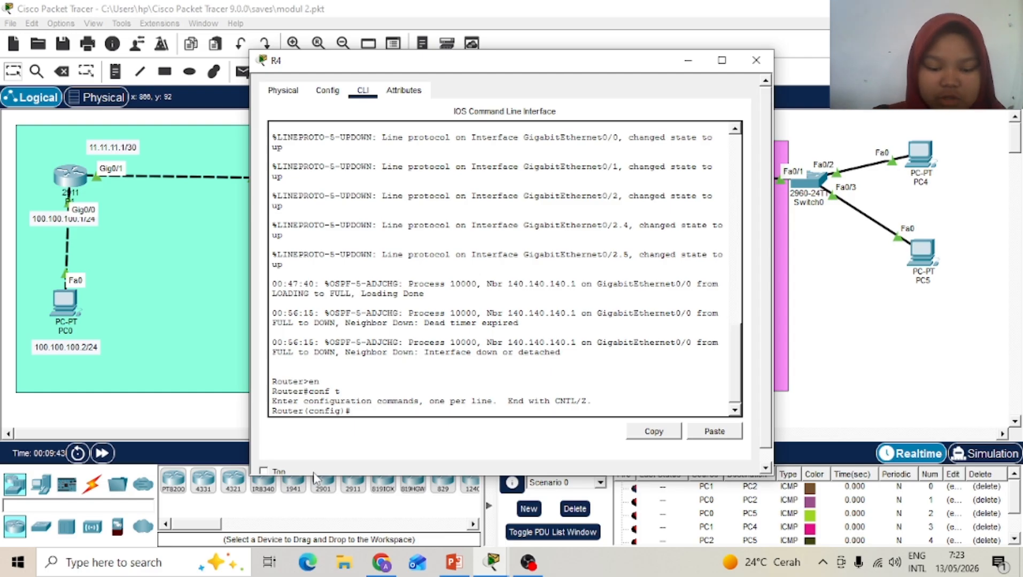
Step: Remove OSPF process 10000 from R4 with no router ospf 10000
type("no")
type(" route")
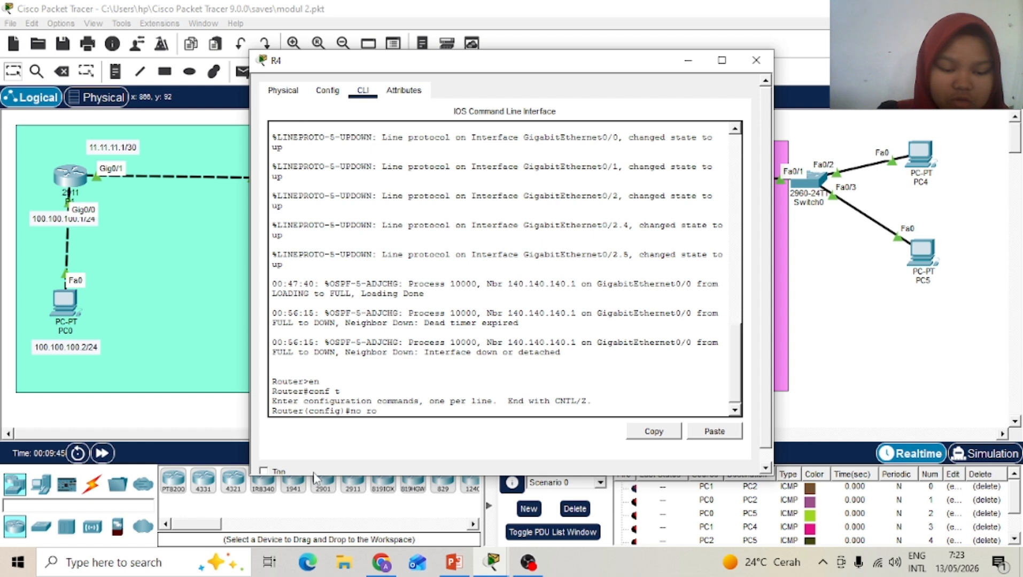
type("r o")
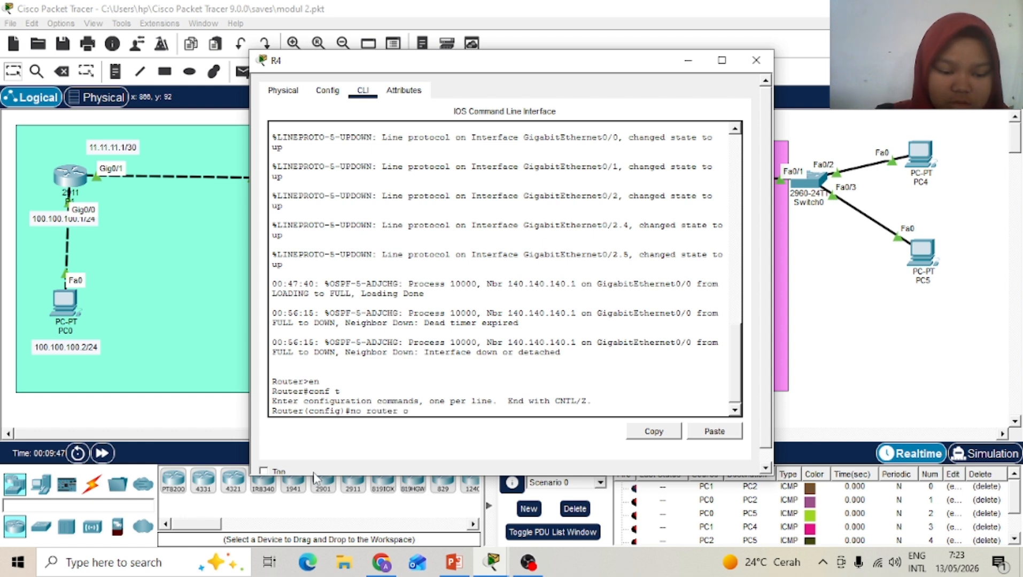
type("spf")
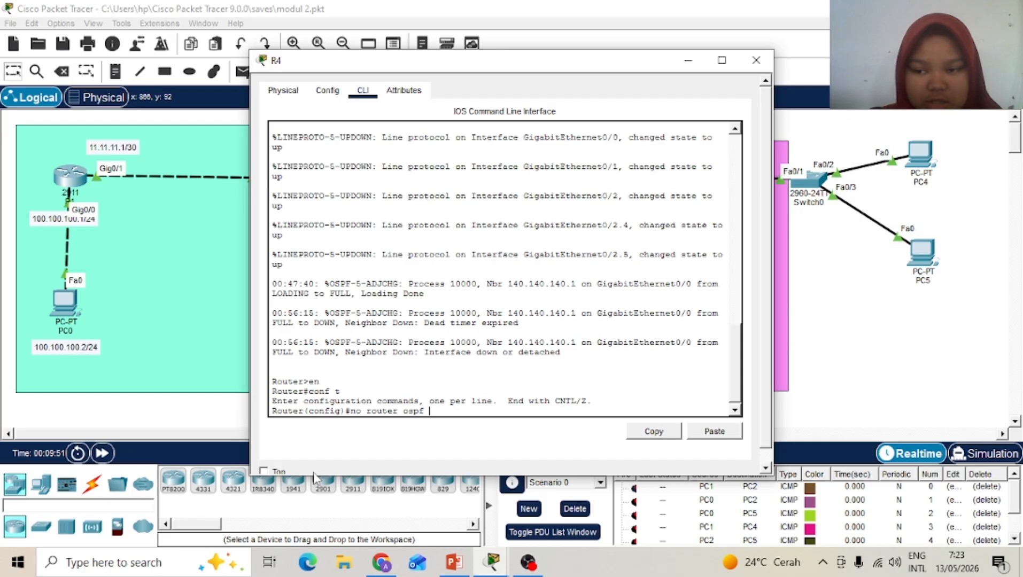
type(" 10000")
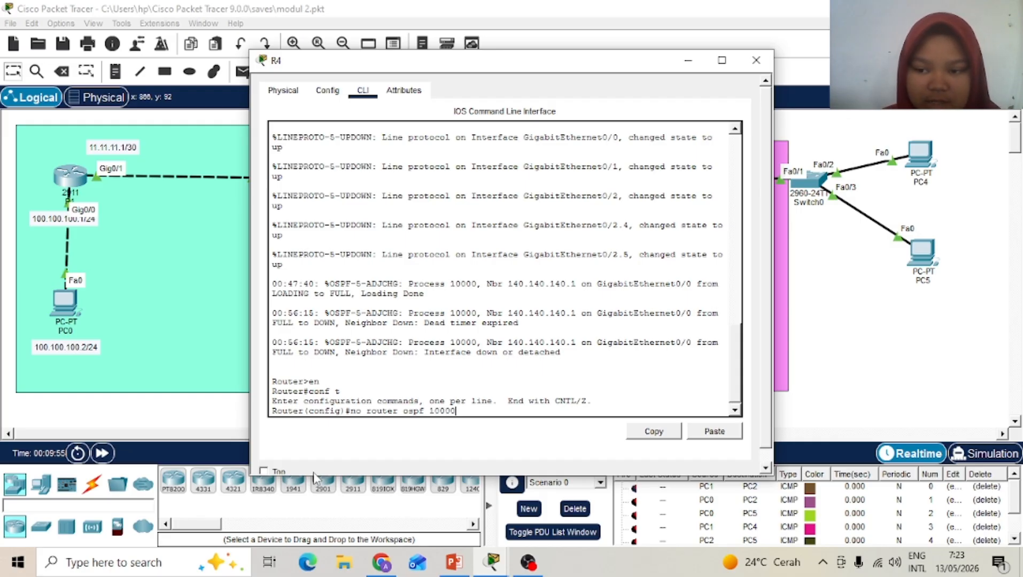
key("Return")
Step: Display R4's routing table with do show ip route to examine its connected networks
type("do s")
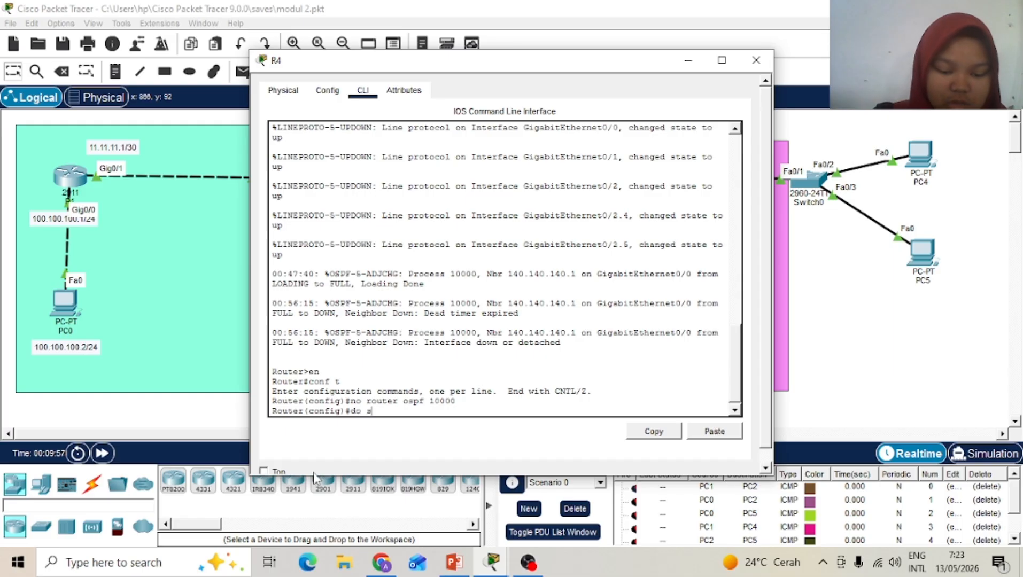
type("how ip route")
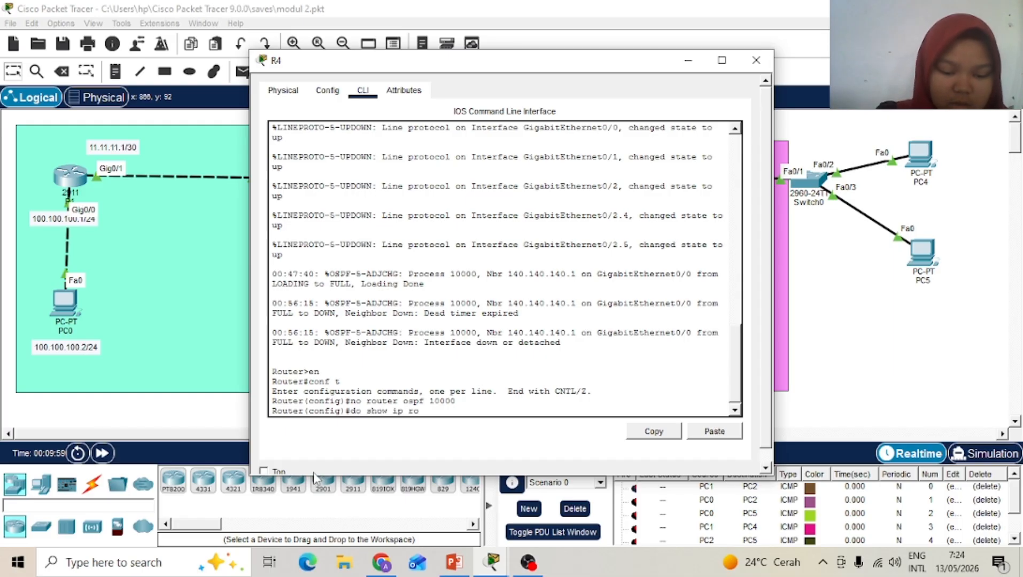
key("Return")
key("Return")
key("Return")
key("Return")
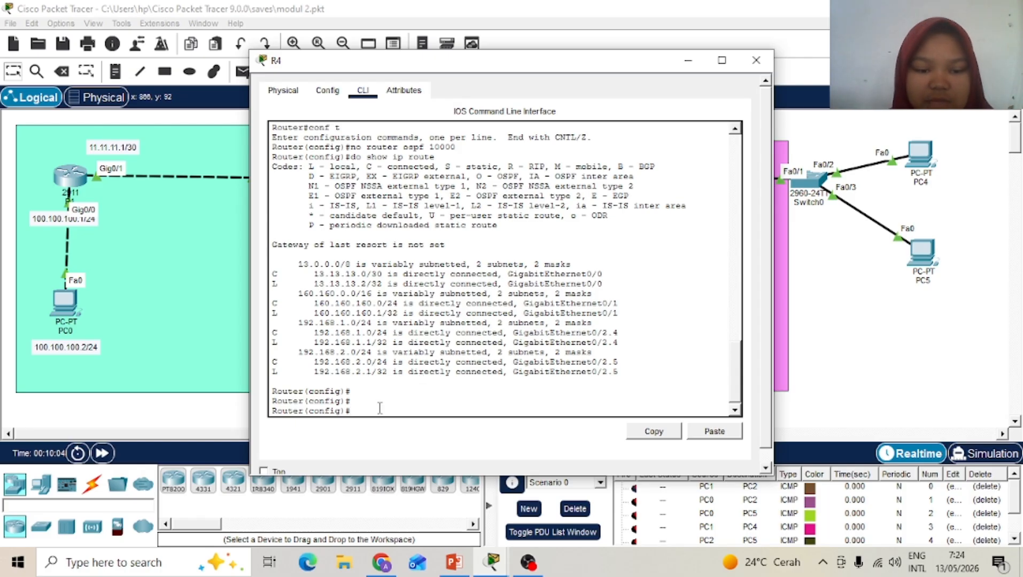
Step: Create OSPF process 11 on R4 with router ospf 11
type("rout")
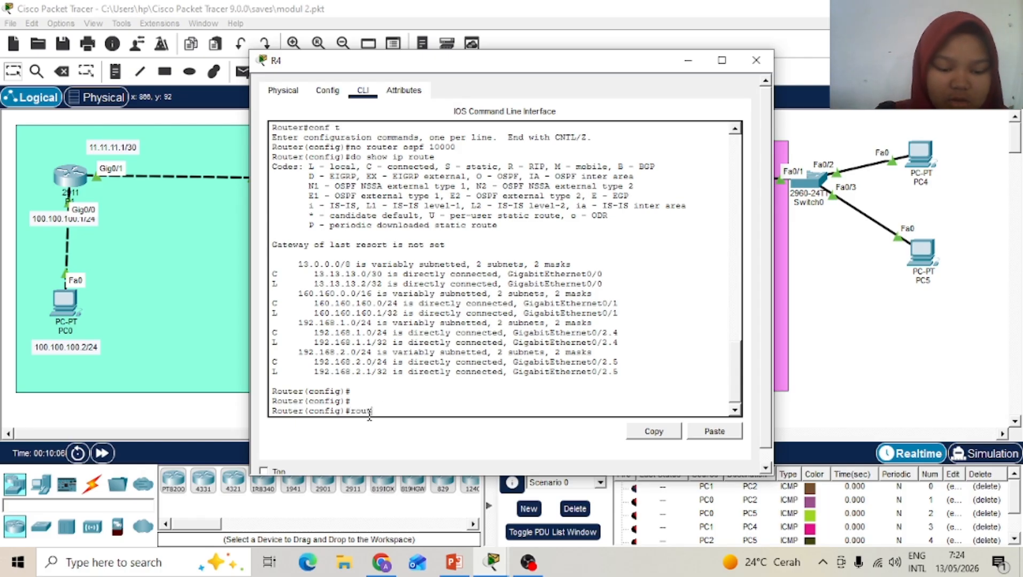
type("er o")
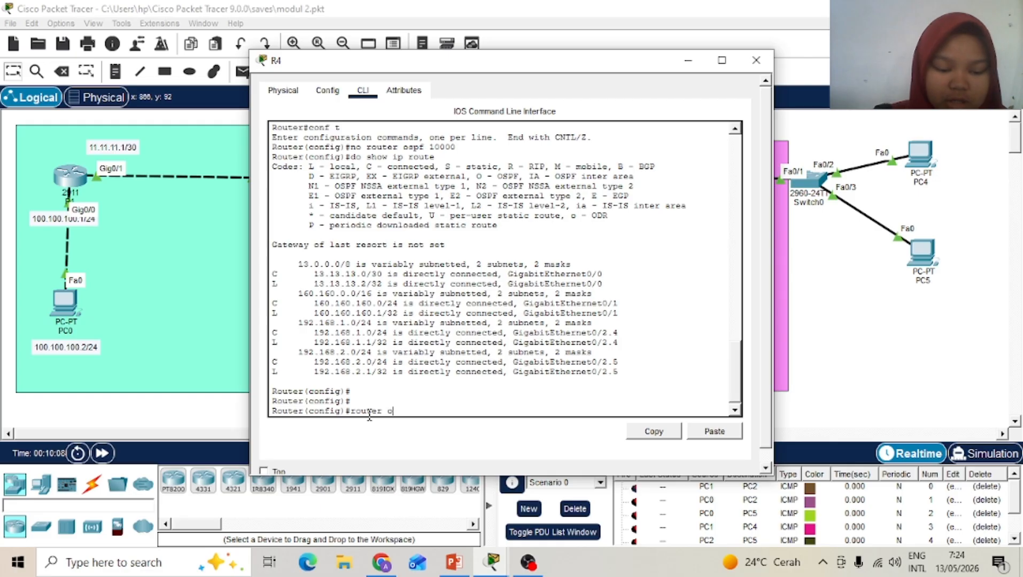
type("spf 11")
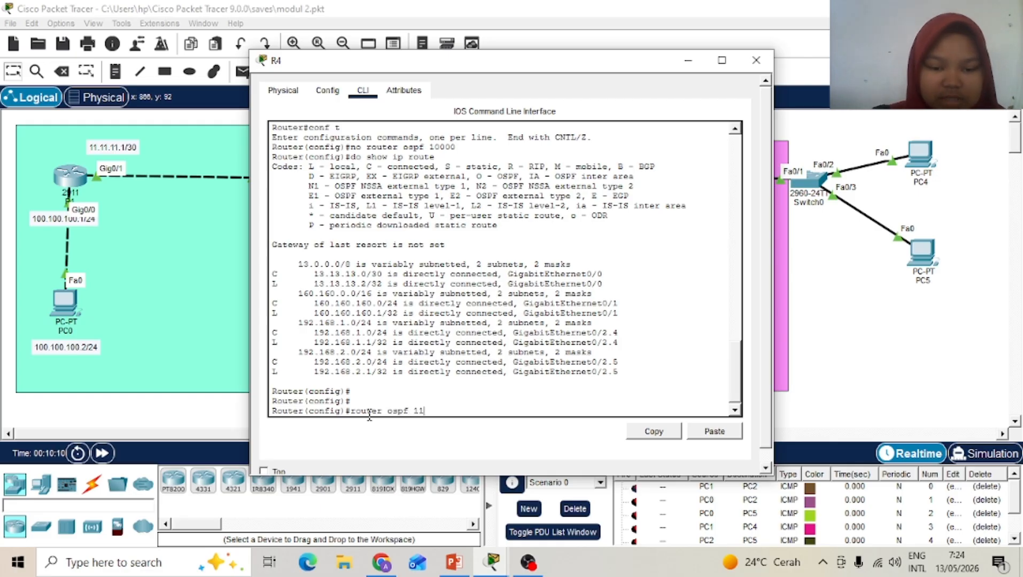
key("Return")
Step: Add network 13.13.13.0 with wildcard 0.0.0.3 to area 1 in R4's OSPF process 11
type("n")
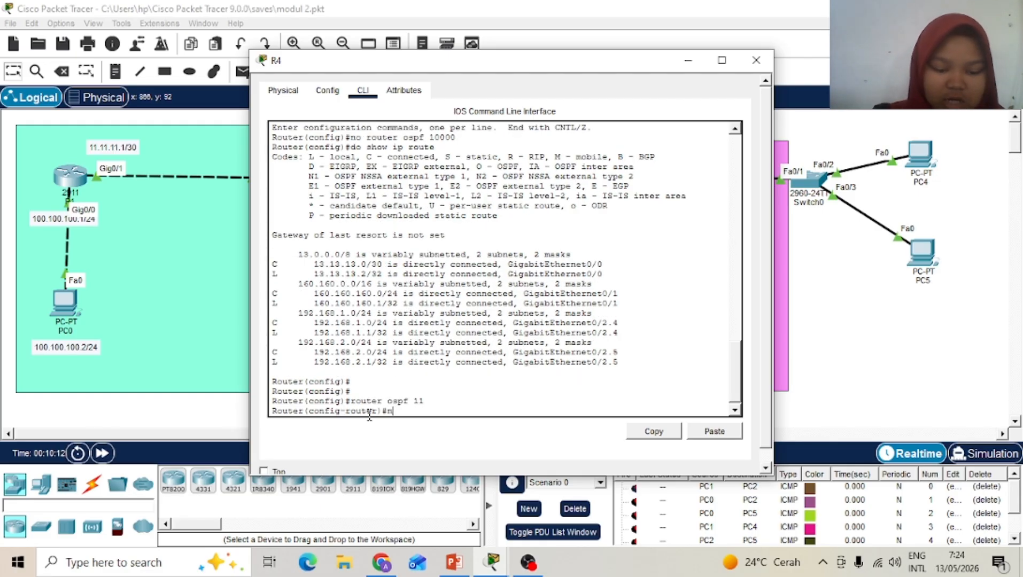
type("et 1")
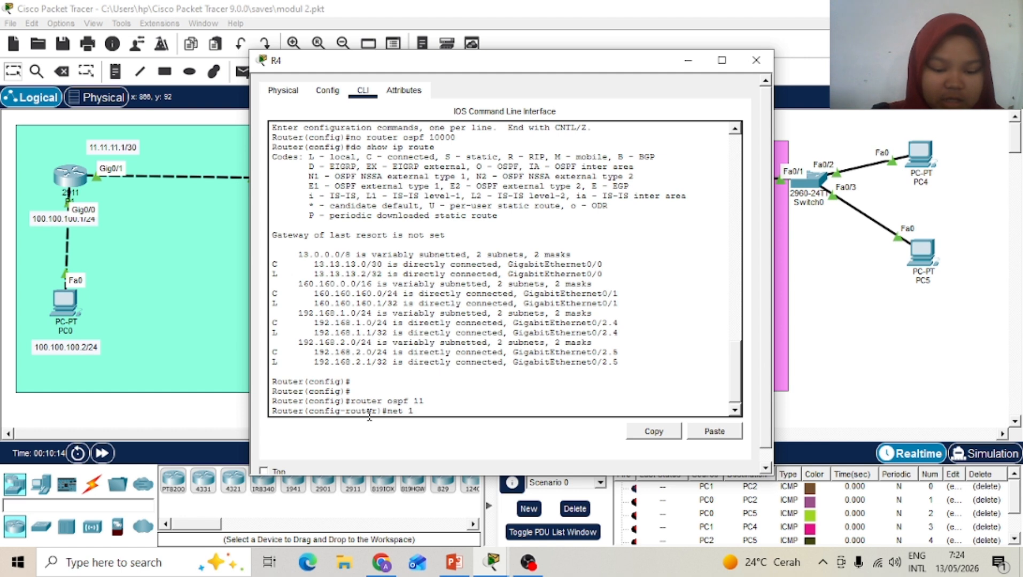
type("3.13.")
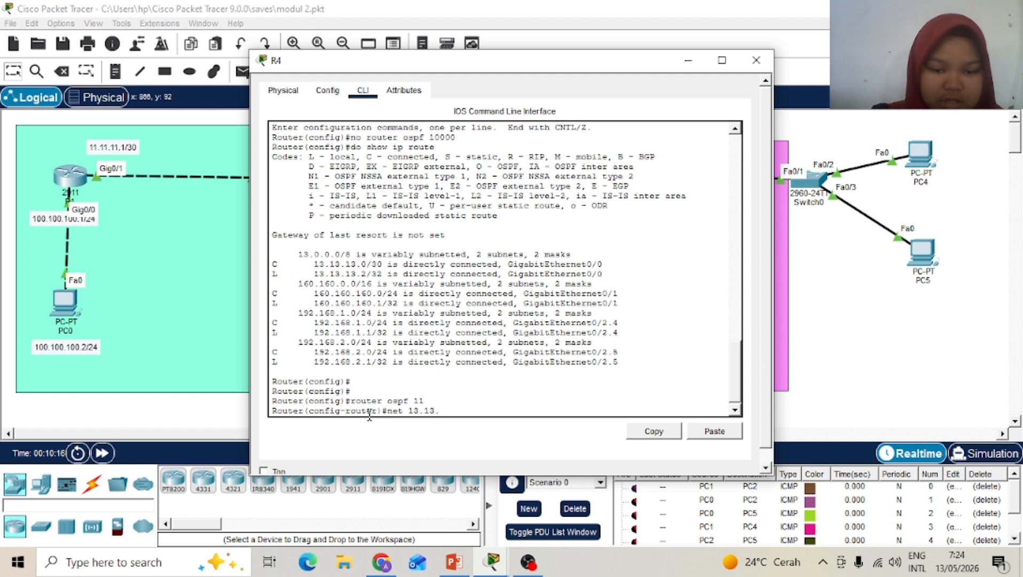
type("13.0 0")
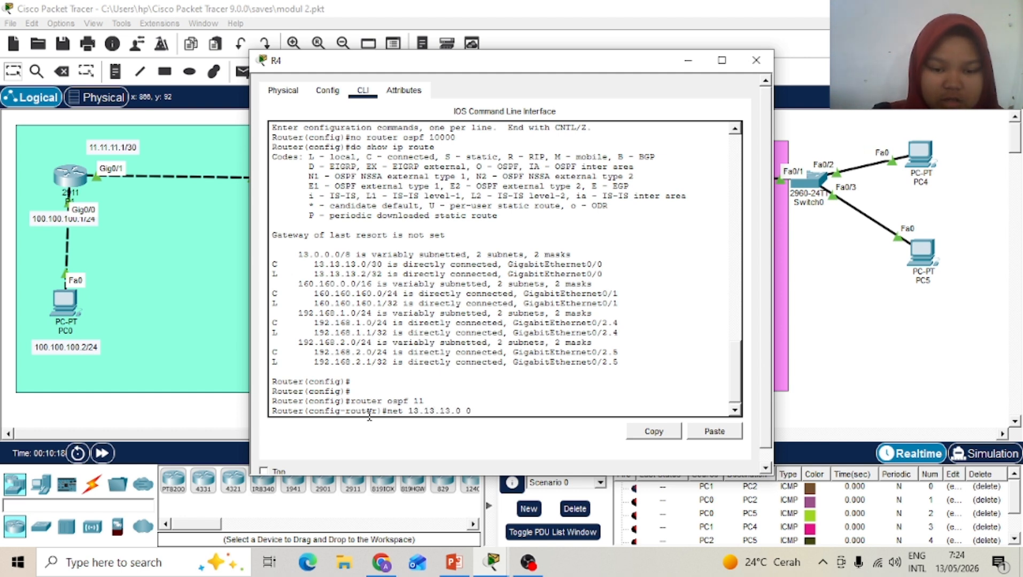
type(".0.0.")
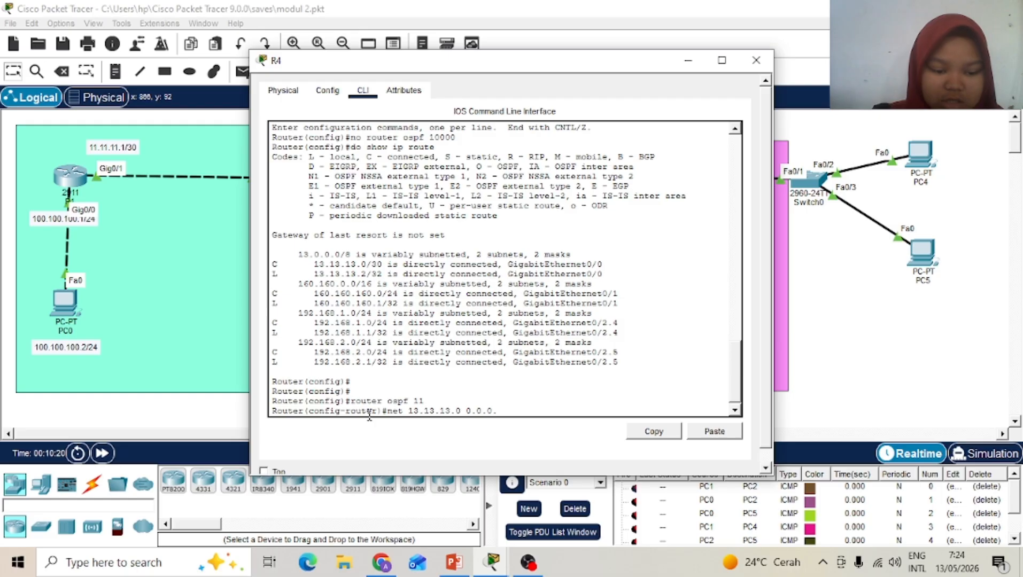
type("3 area 1")
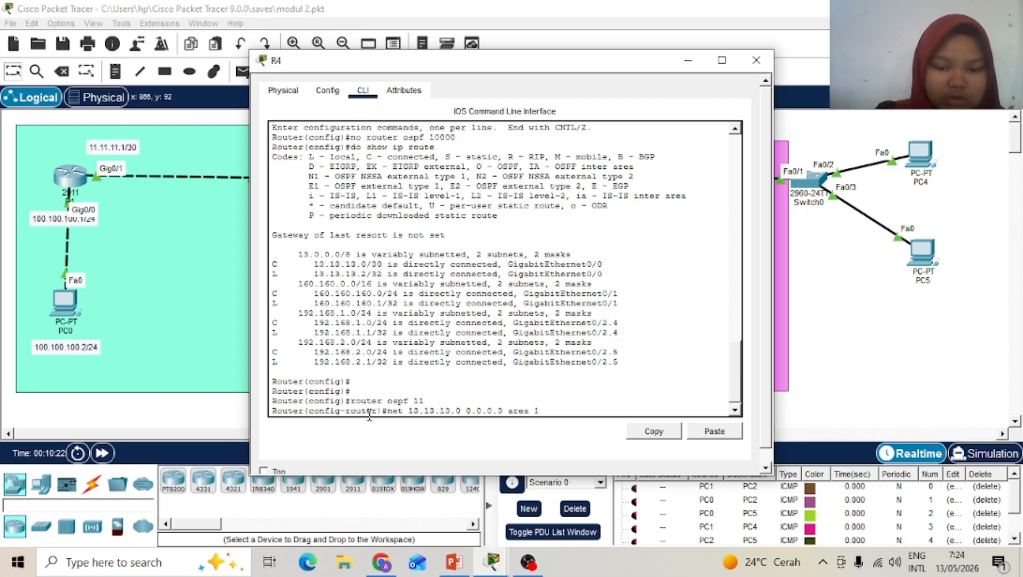
key("Return")
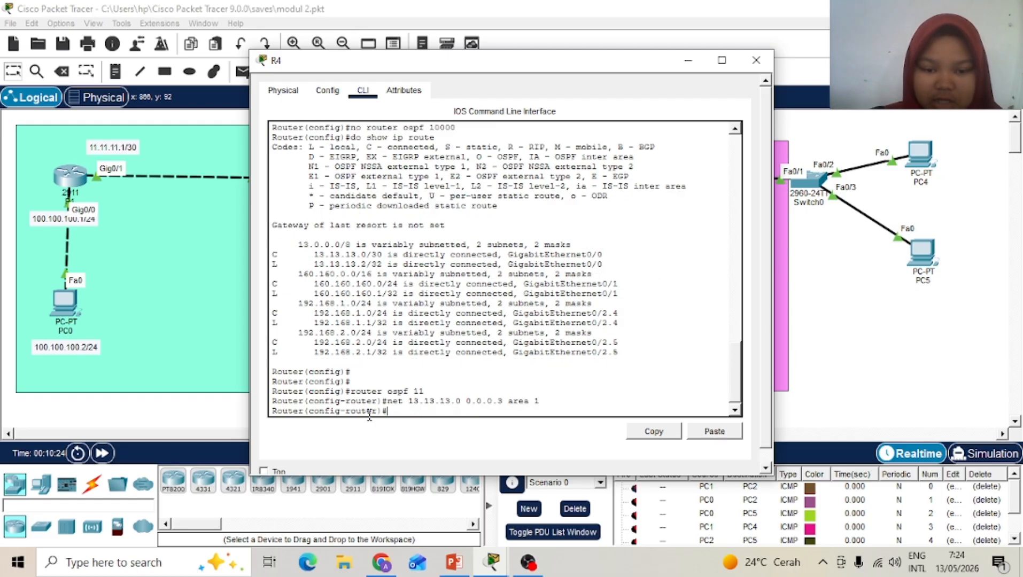
type("net")
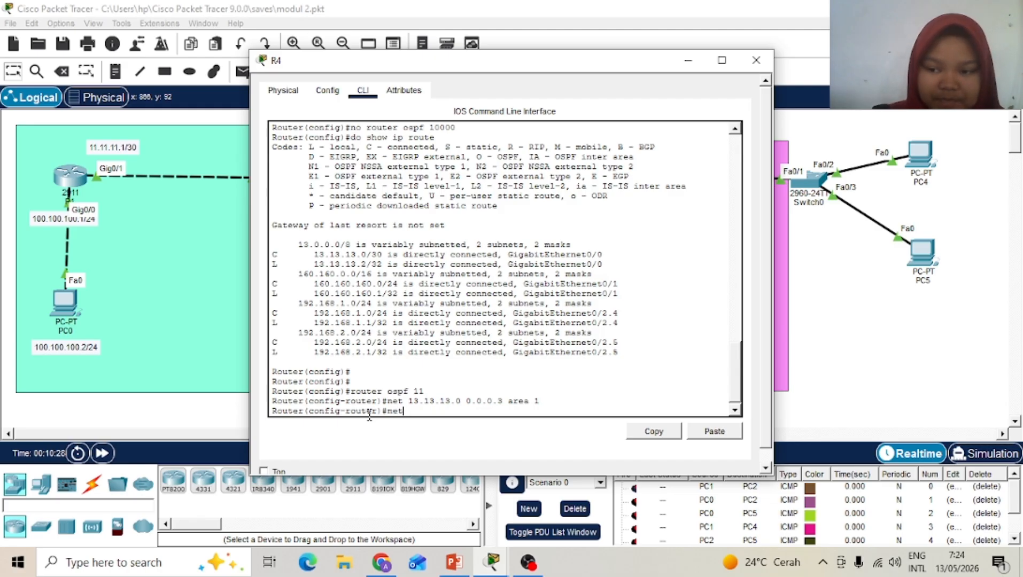
type(" 160")
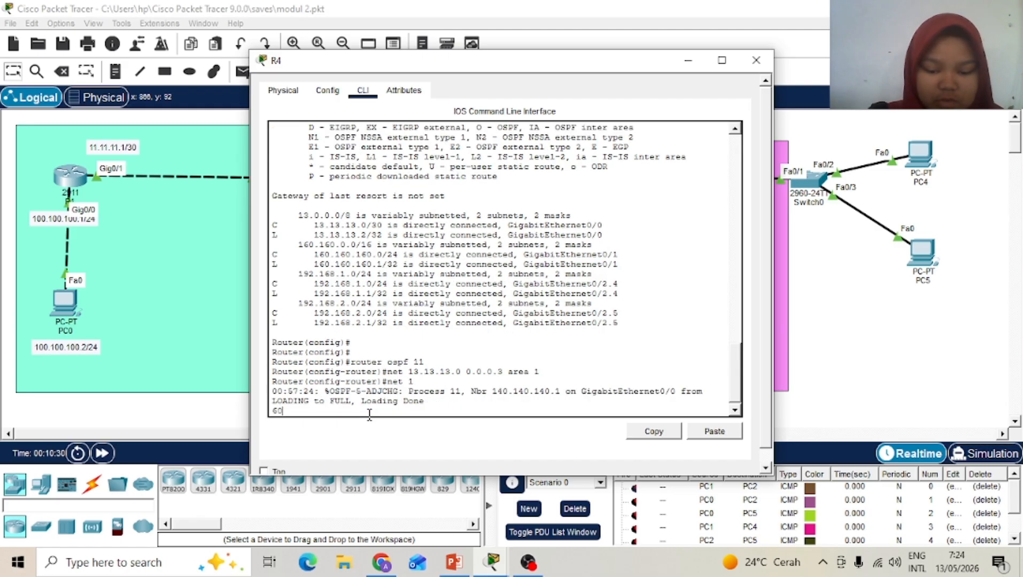
key("BackSpace")
key("BackSpace")
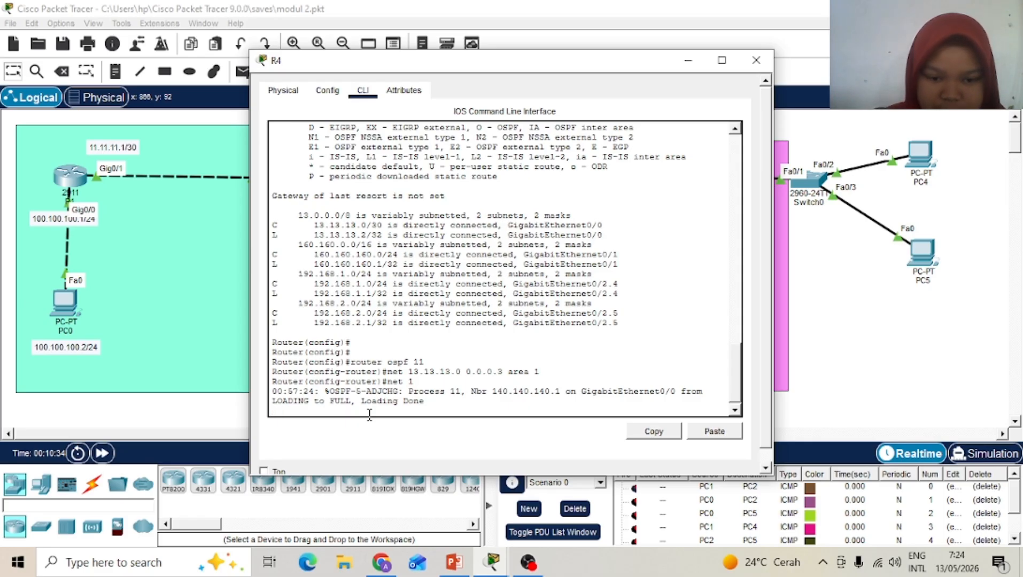
key("Return")
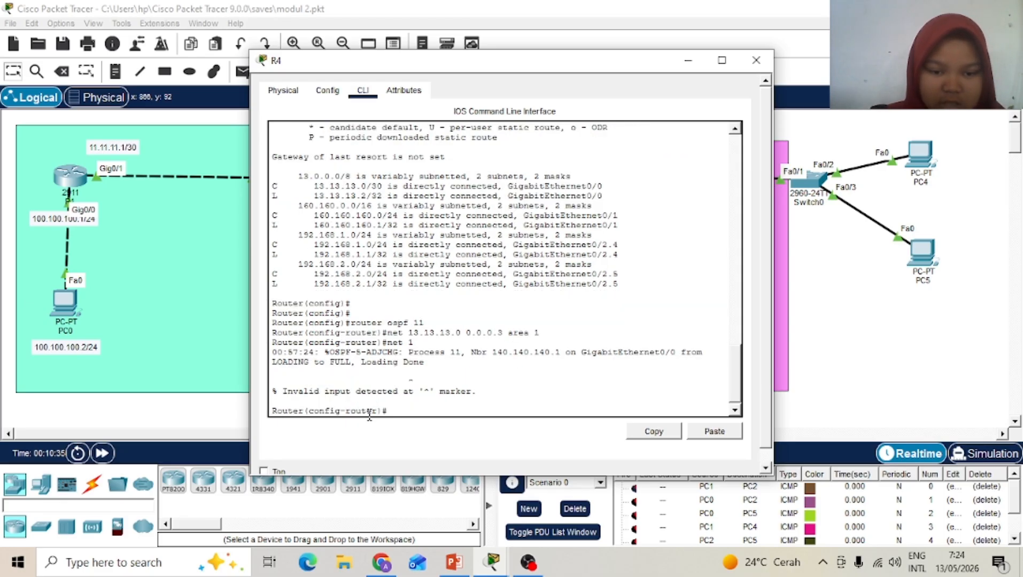
Step: Add network 160.160.160.0 with wildcard 0.0.0.255 to area 1 in R4's OSPF process 11
type("net 1")
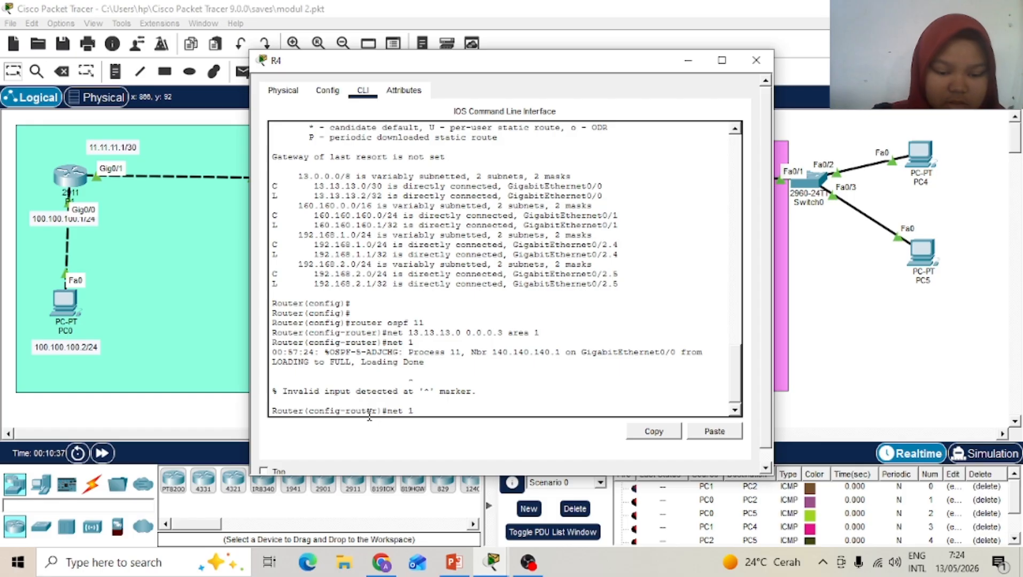
type("60.160.16")
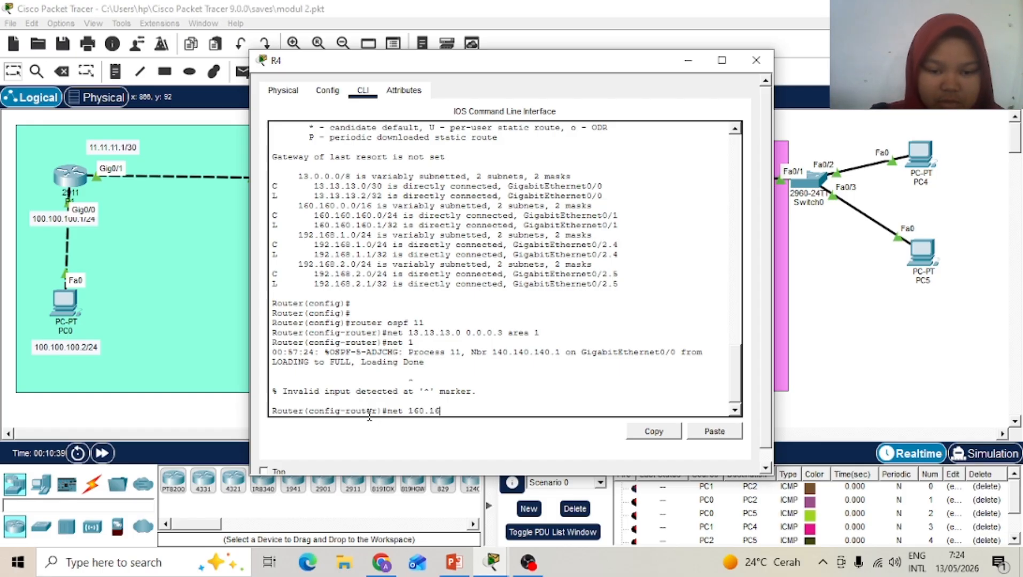
type("0.160.")
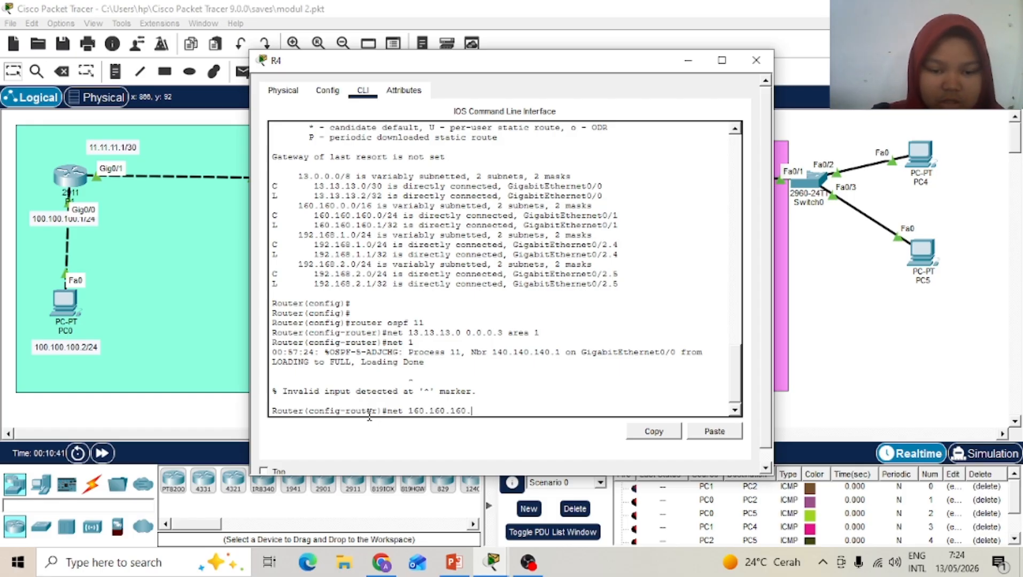
type("0 0.0.0.0")
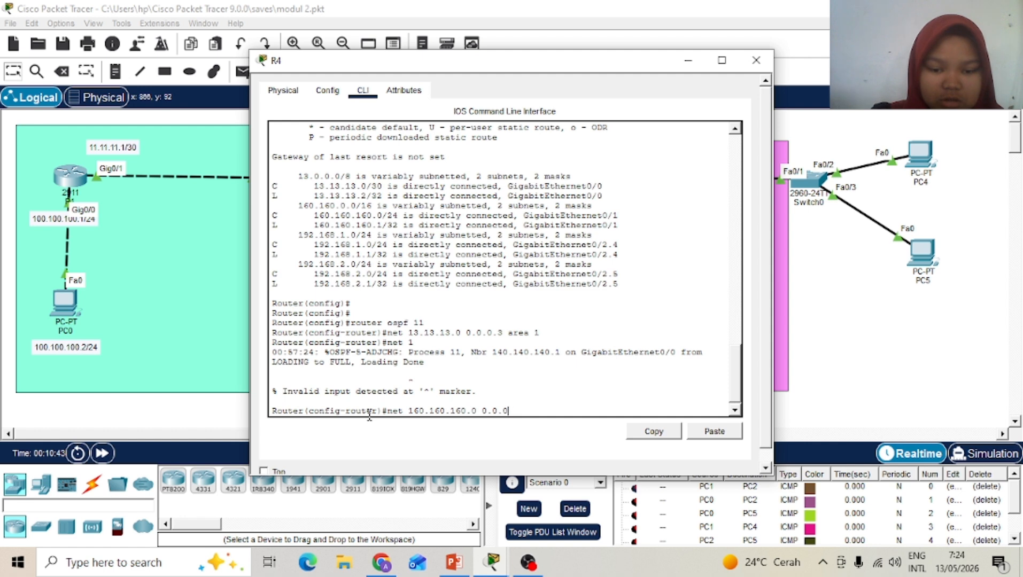
type("255")
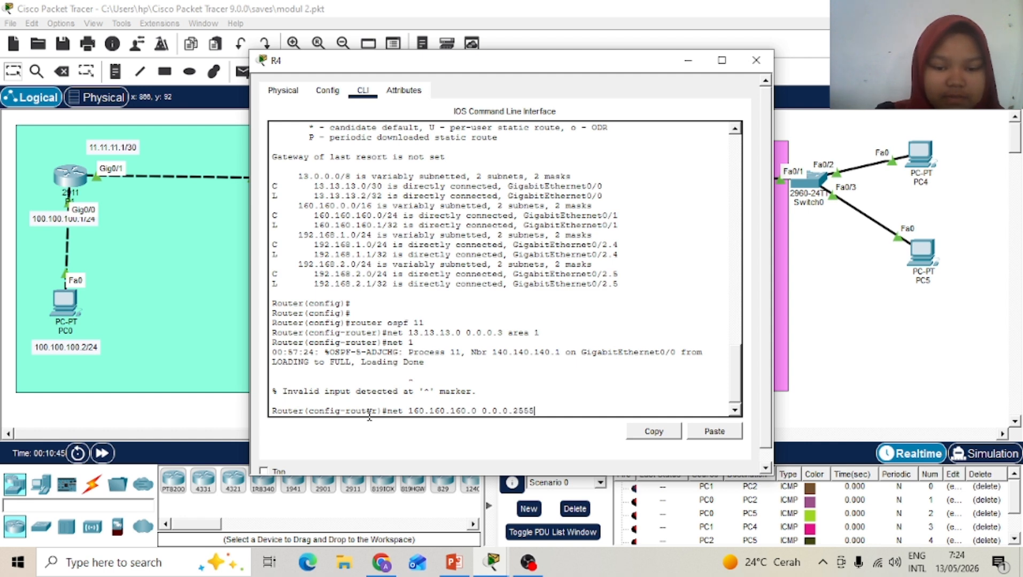
type(" area")
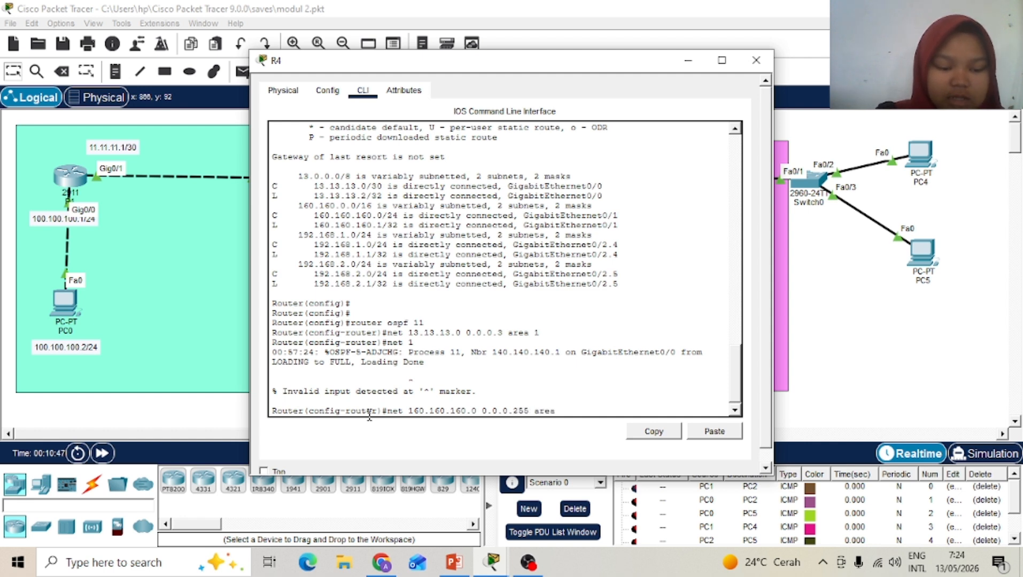
type(" 1")
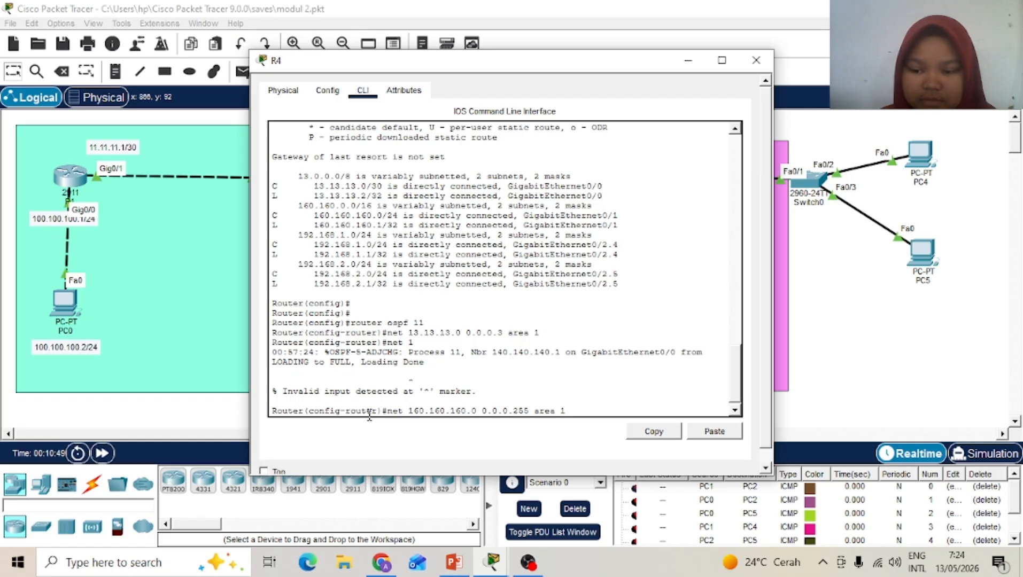
key("Return")
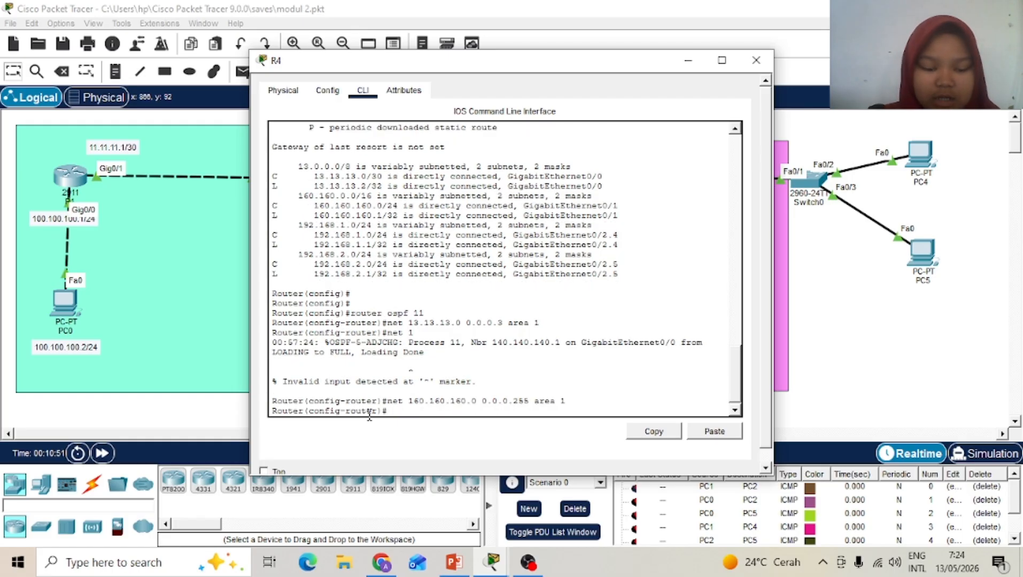
Step: Add network 192.168.1.0 with wildcard 0.0.0.255 to area 1 in R4's OSPF process 11
type("net 192.")
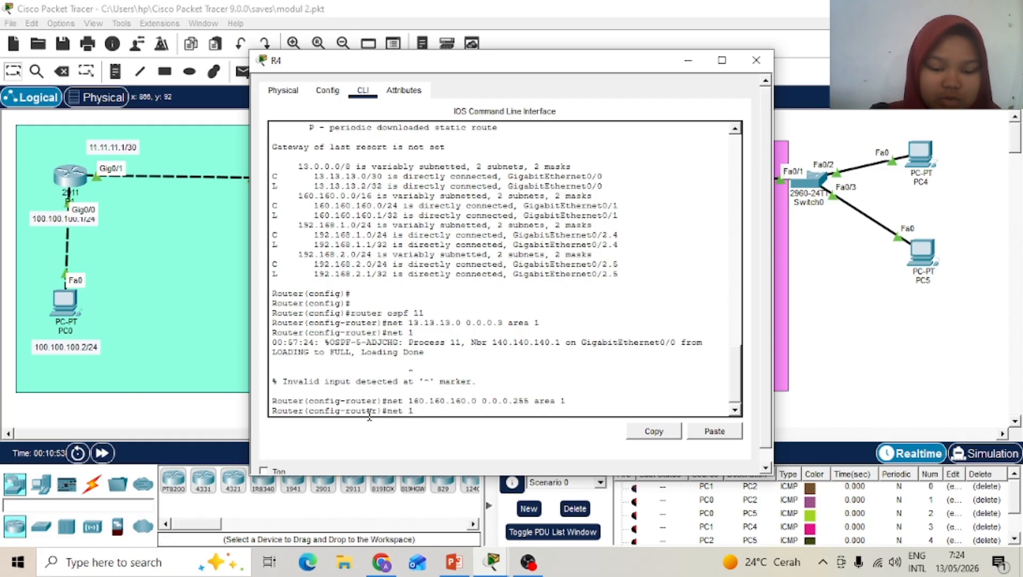
type("0")
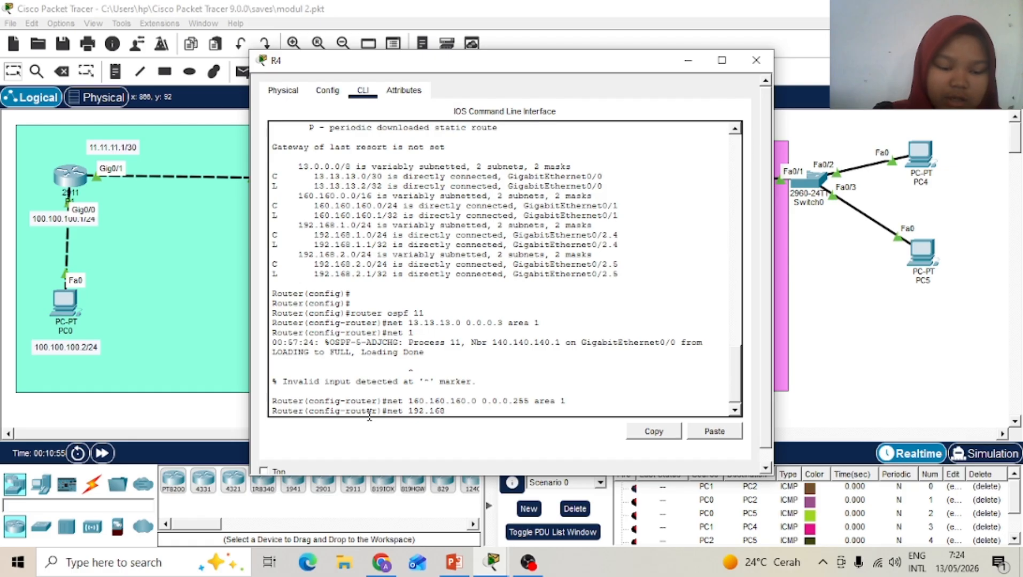
type(".1.0 ")
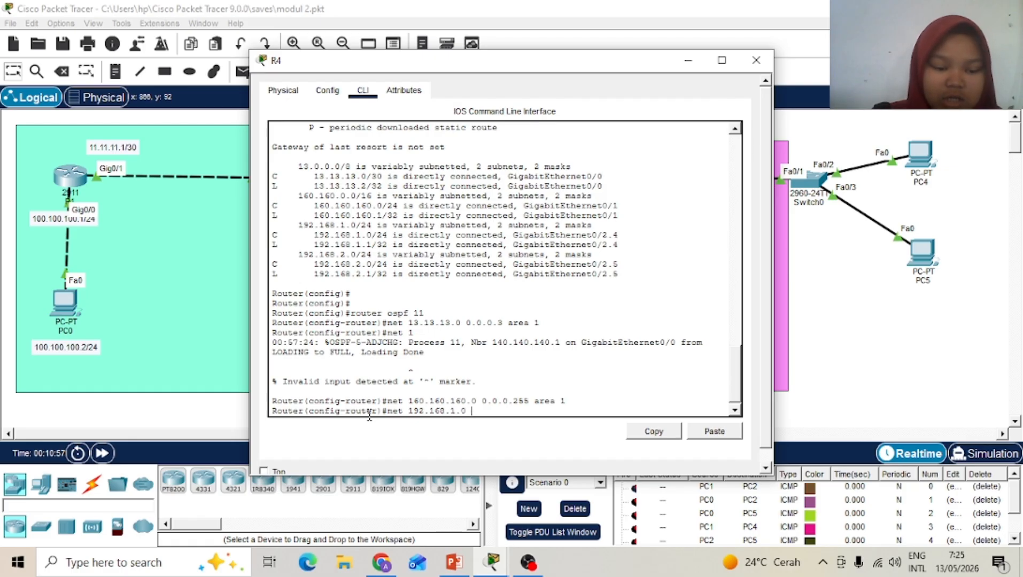
type("0.0.0")
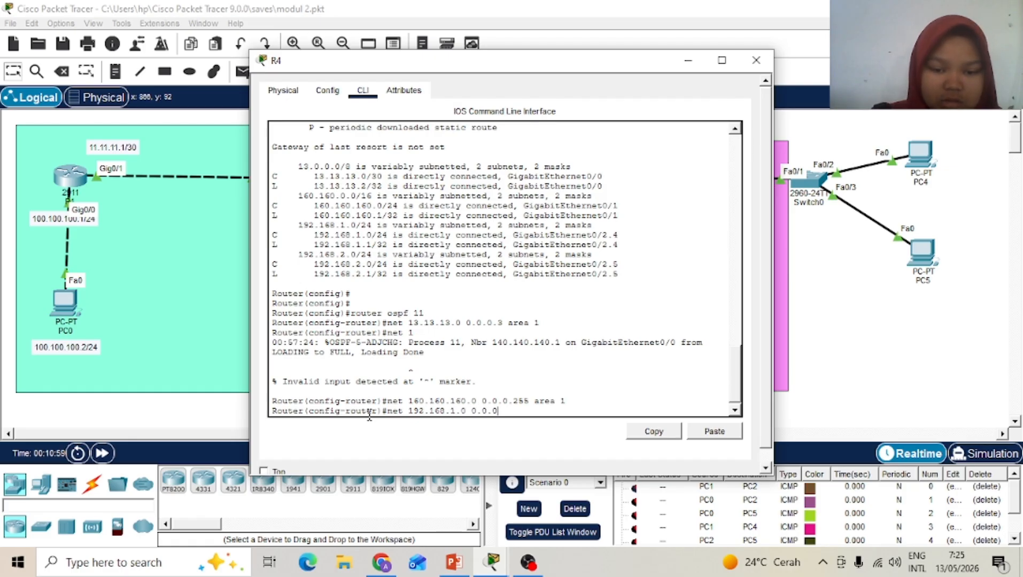
type(".255")
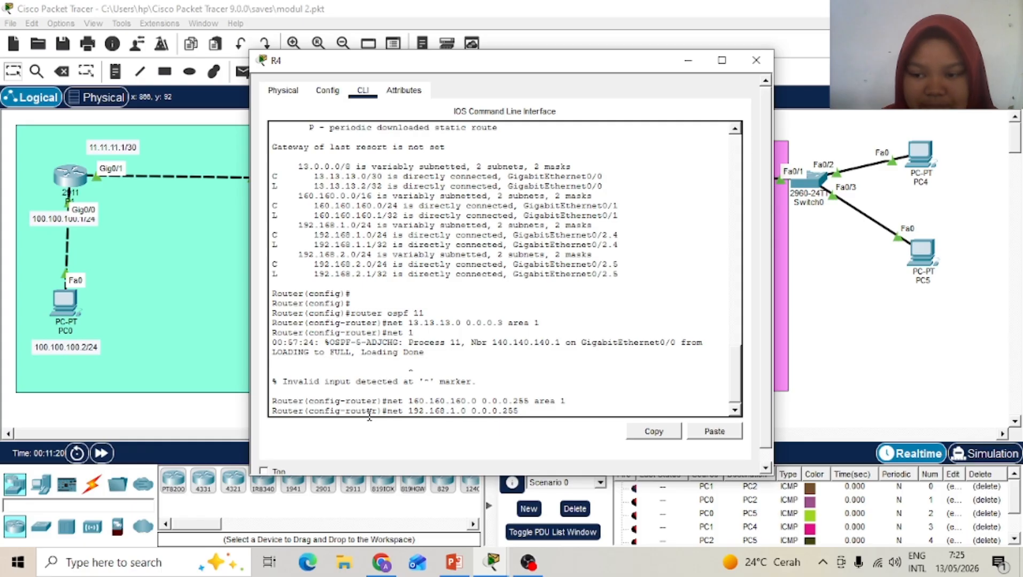
type(" ar")
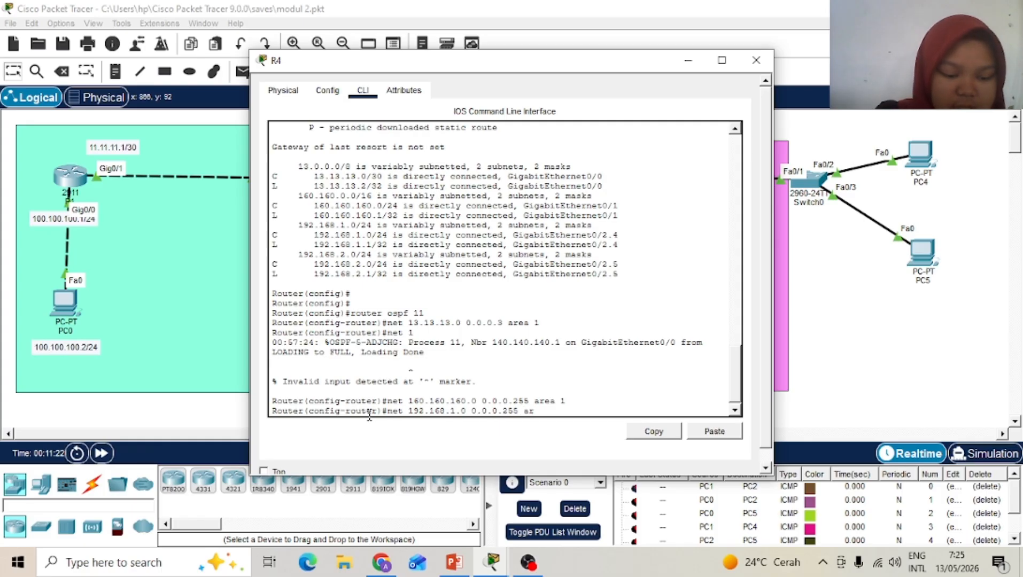
type("ea 1")
key("Return")
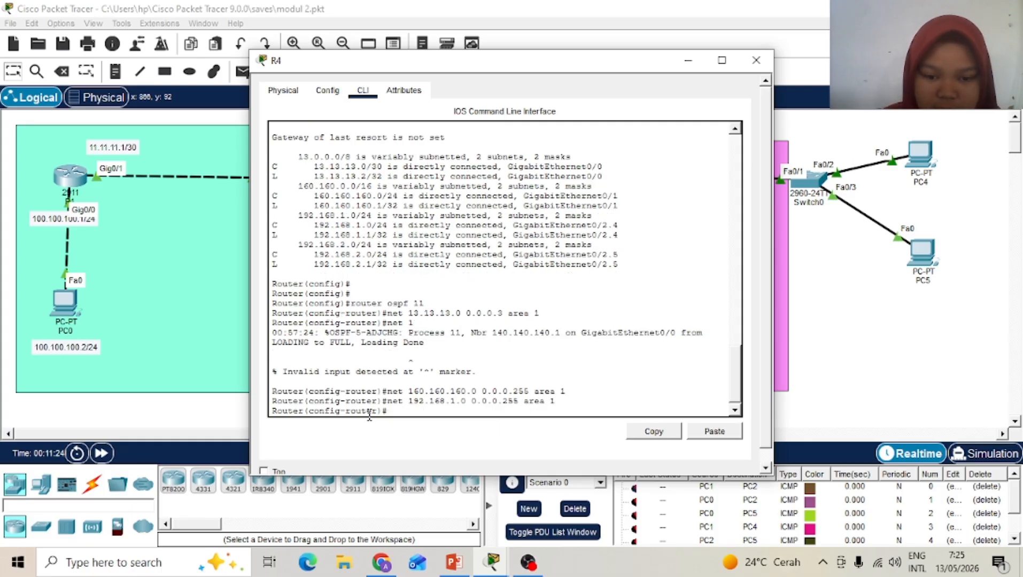
Step: Add network 192.168.2.0 with wildcard 0.0.0.255 to area 1 in R4's OSPF process 11
type("ne")
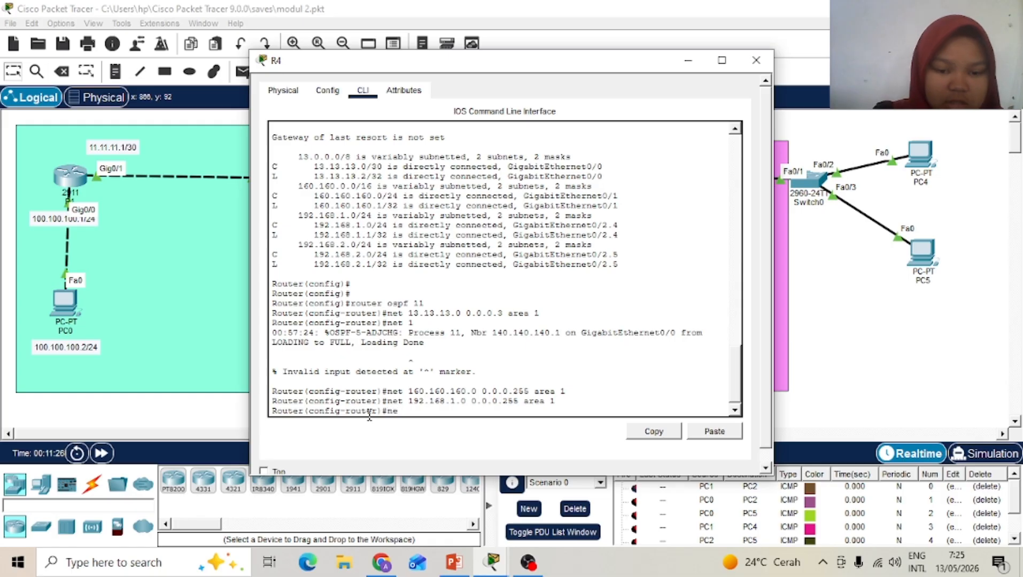
type("t 192.1")
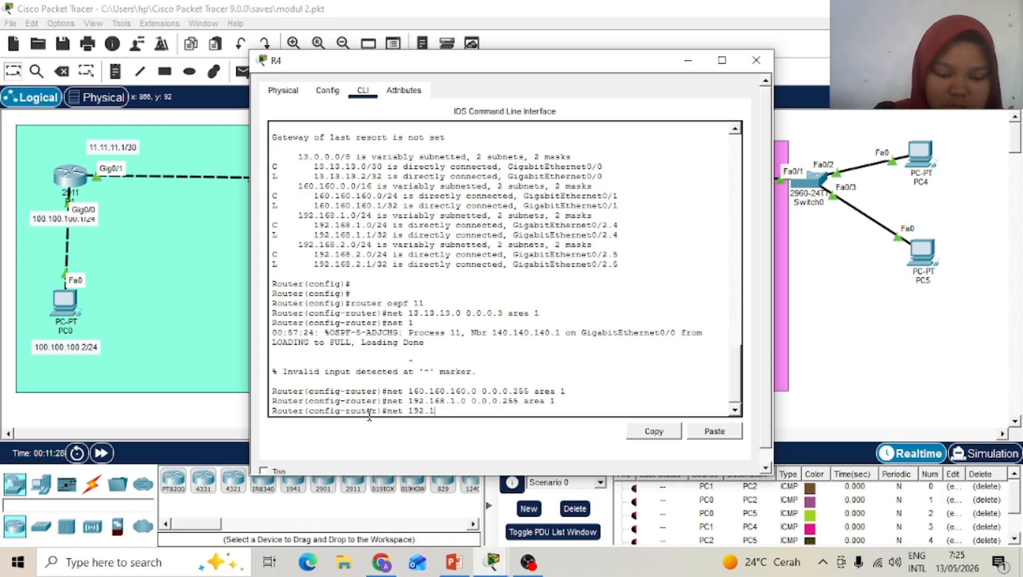
type("68.2.0")
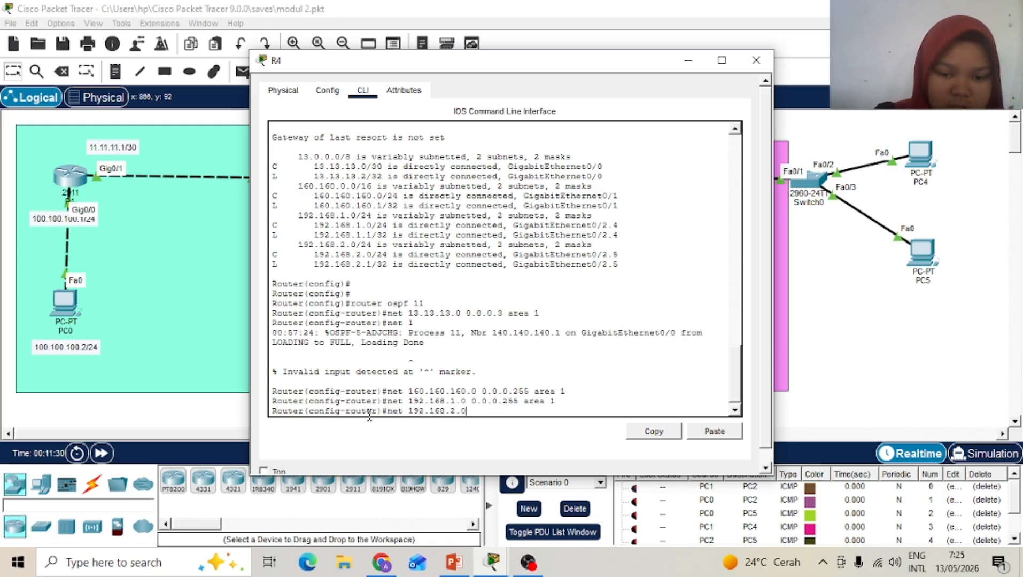
type(" 0.0.0")
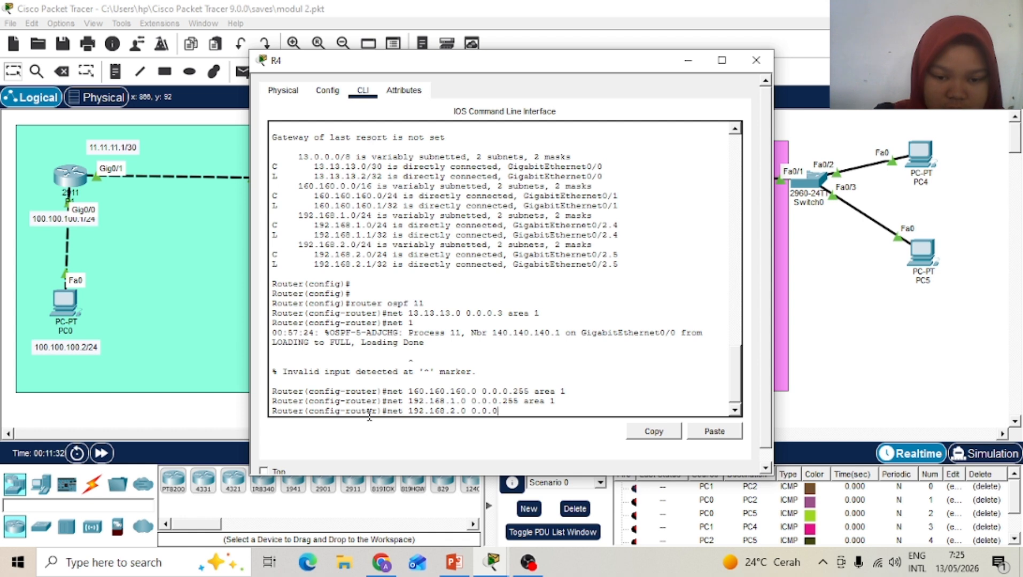
type(".255 ")
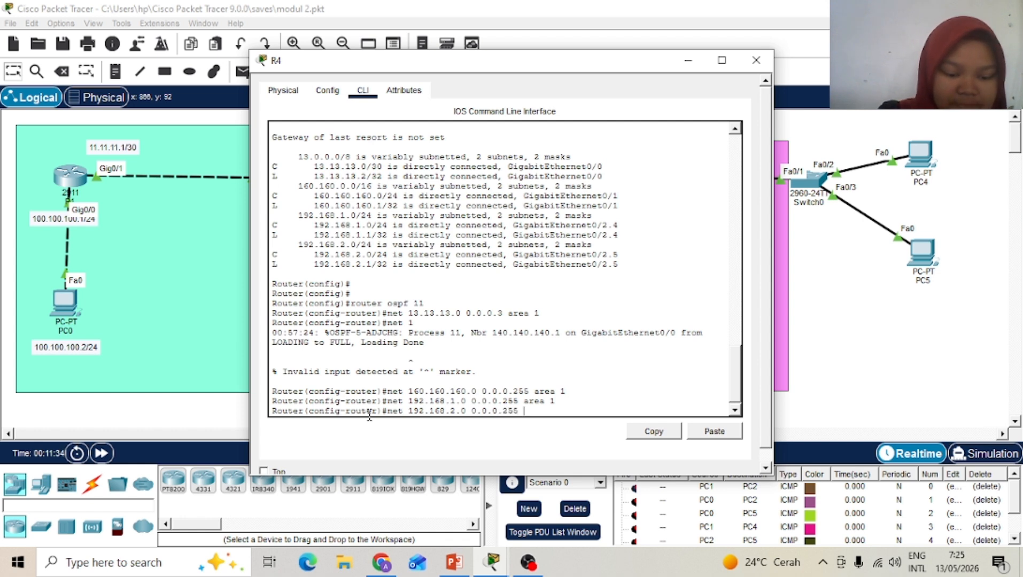
type("area 1")
key("Return")
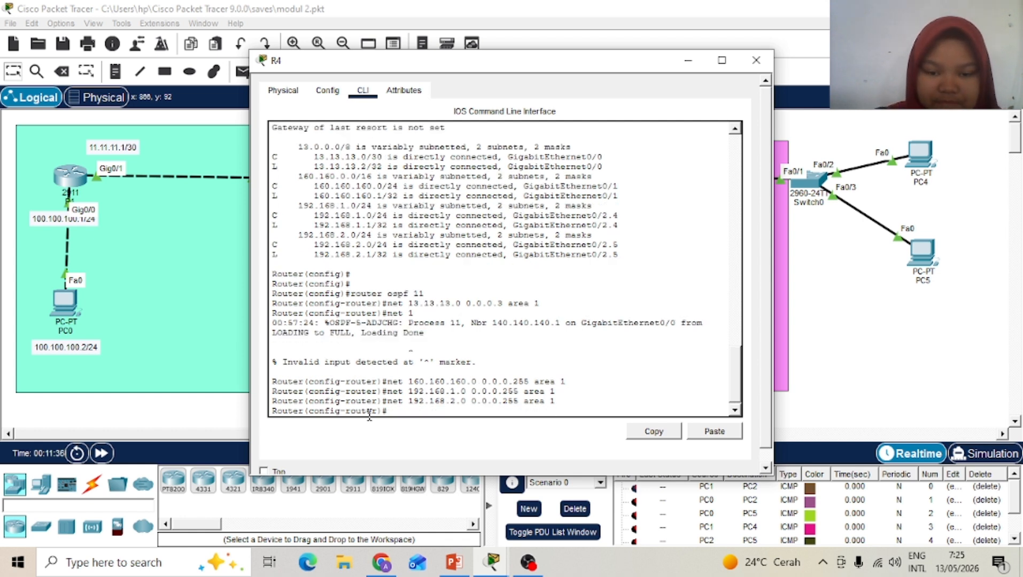
Step: Display R4's complete routing table with do show ip route to check the routes learned through OSPF
type("do")
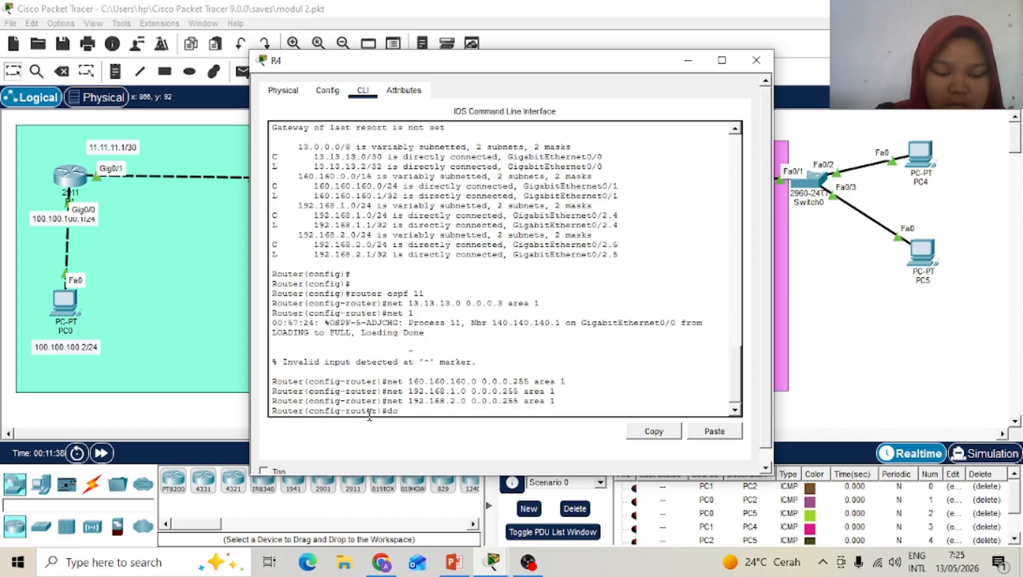
type(" show ip route")
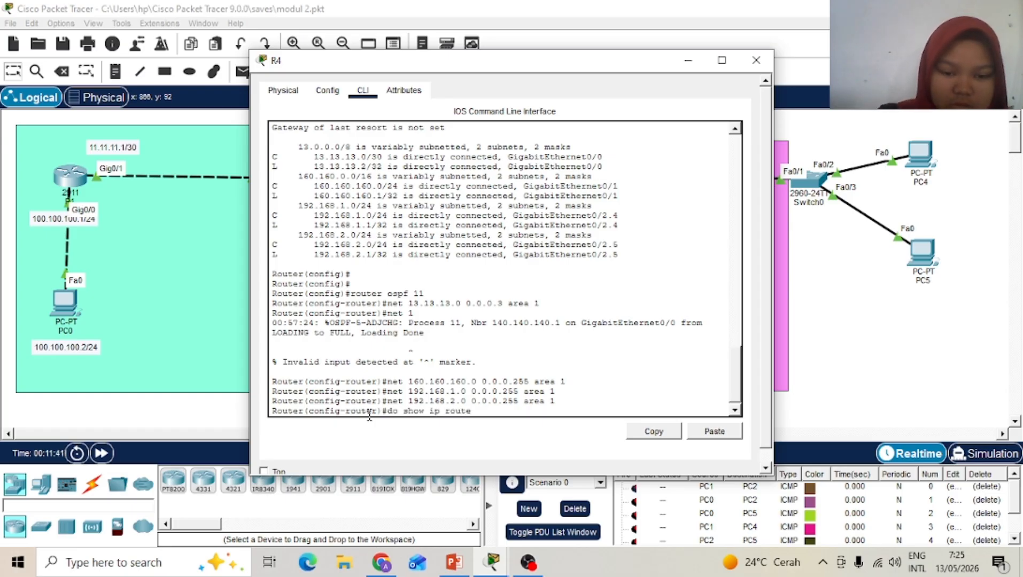
key("Return")
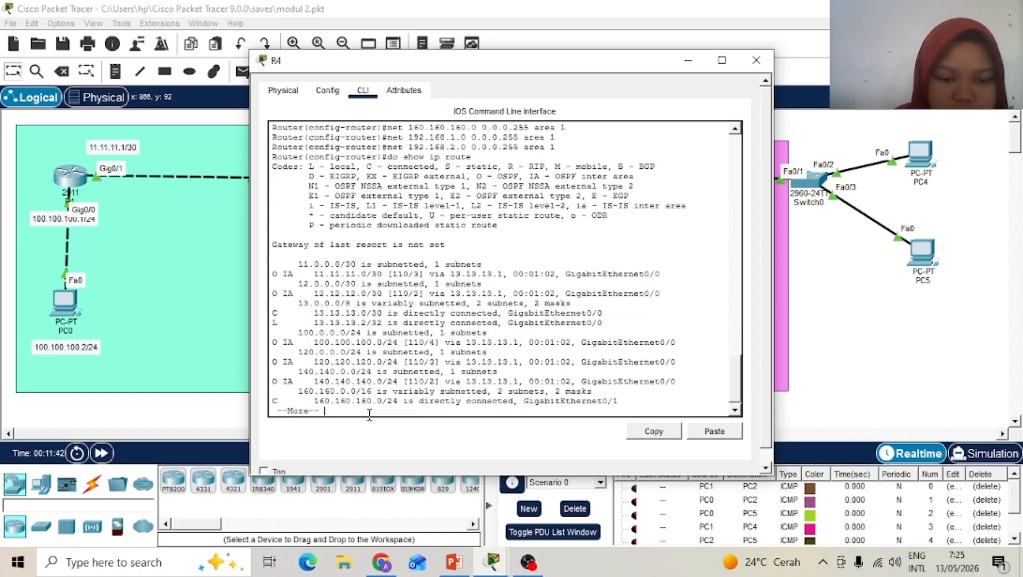
key("space")
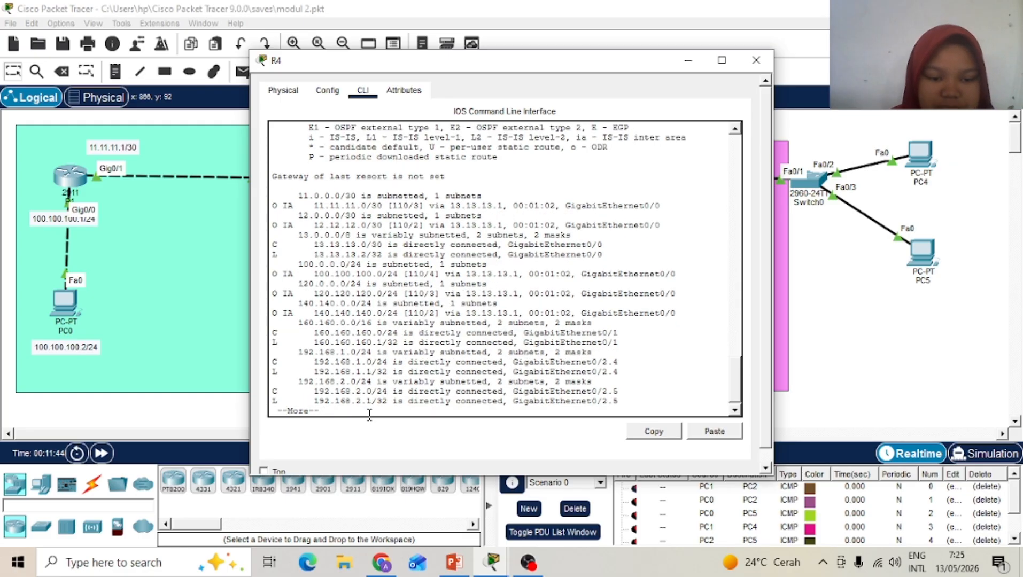
key("Return")
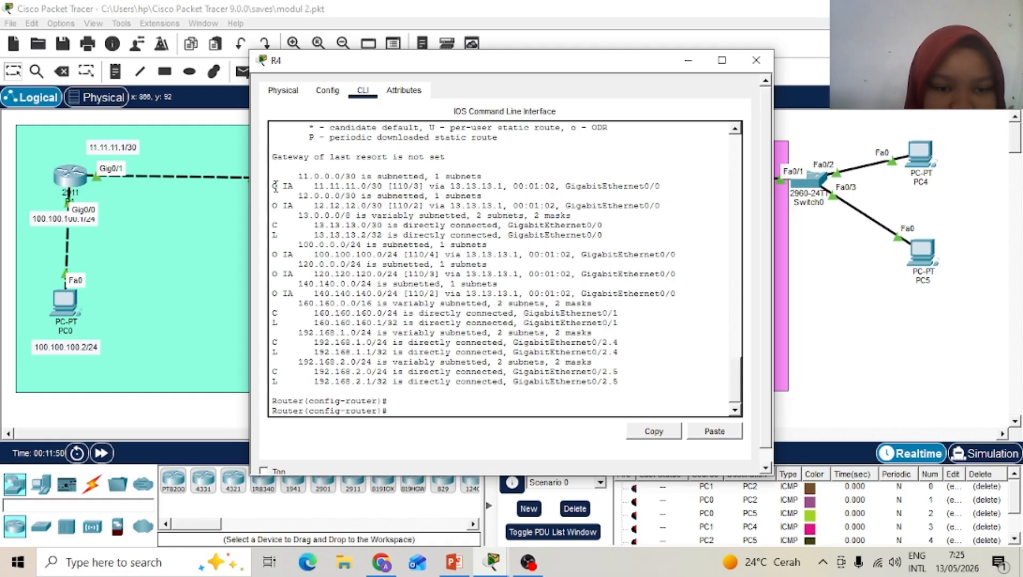
Step: Compare the O IA route entries with the code legend's IA definition, and close R4's configuration window
left_click_drag(274, 186, 304, 186)
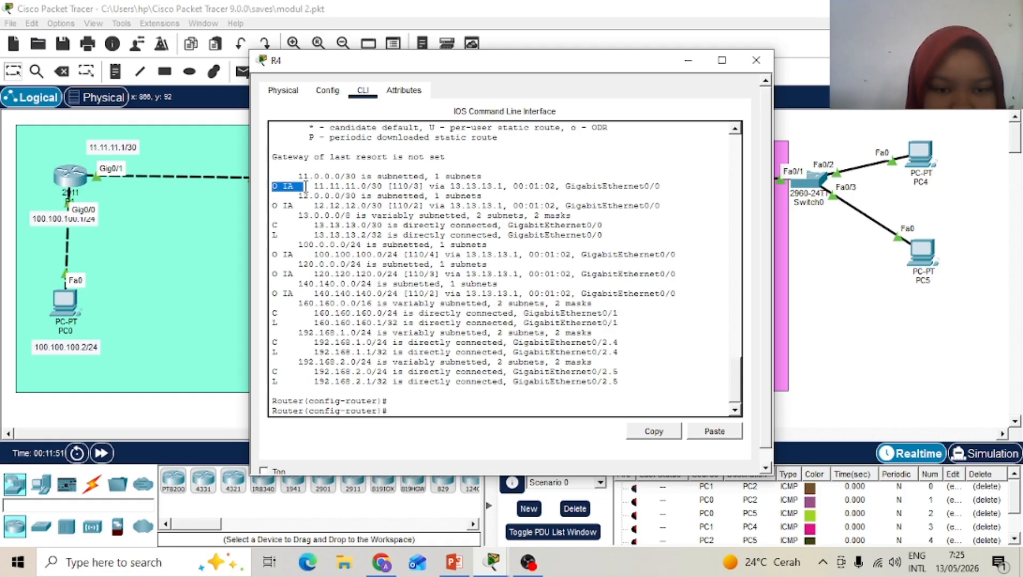
scroll(392, 202, "up", 5)
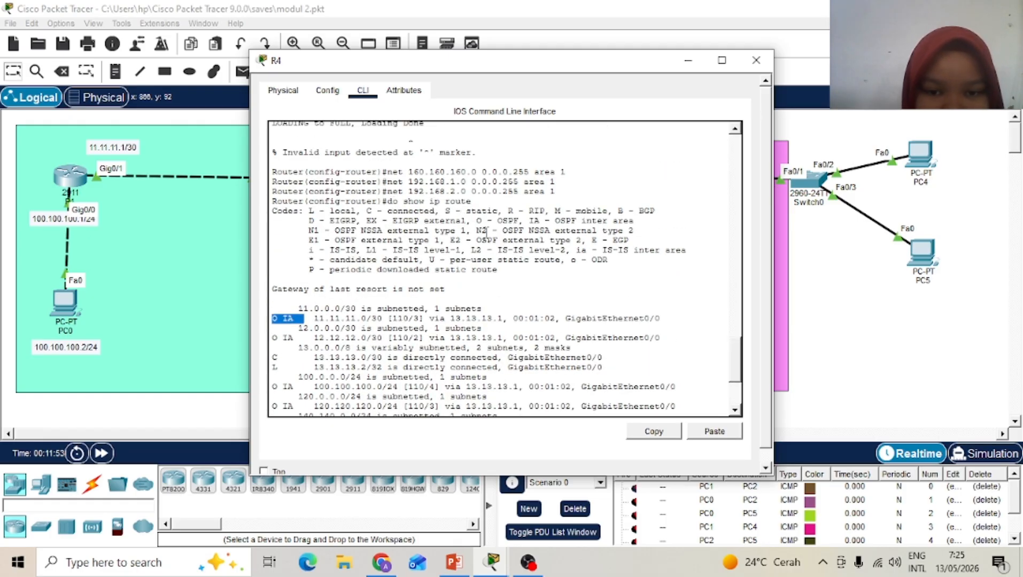
left_click_drag(528, 220, 634, 221)
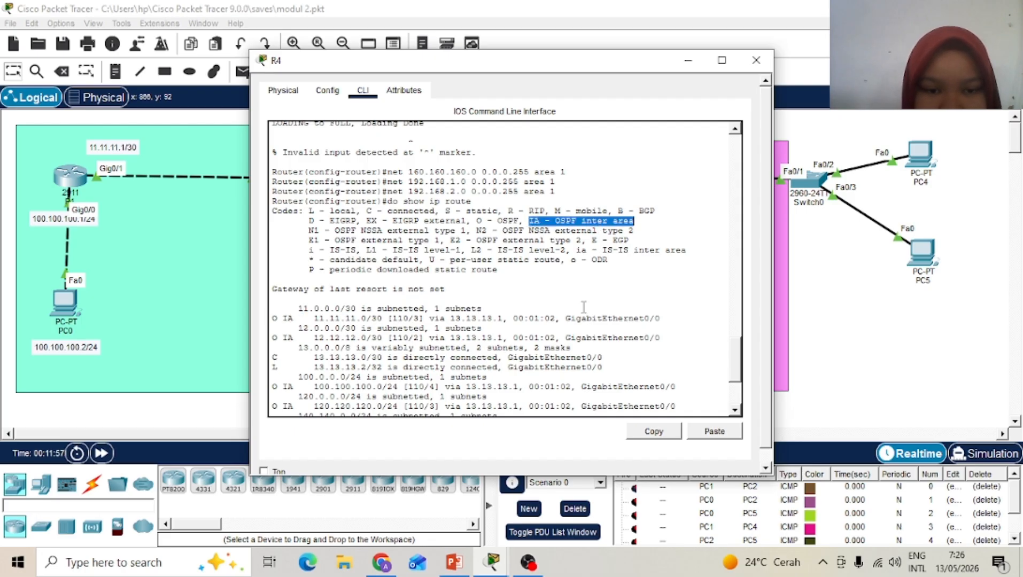
scroll(584, 306, "down", 7)
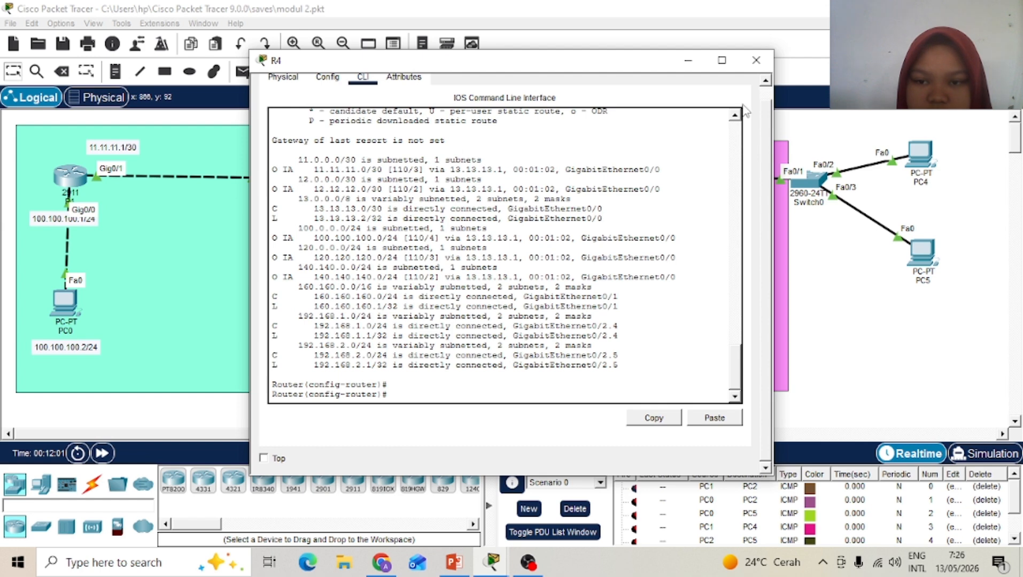
left_click(756, 60)
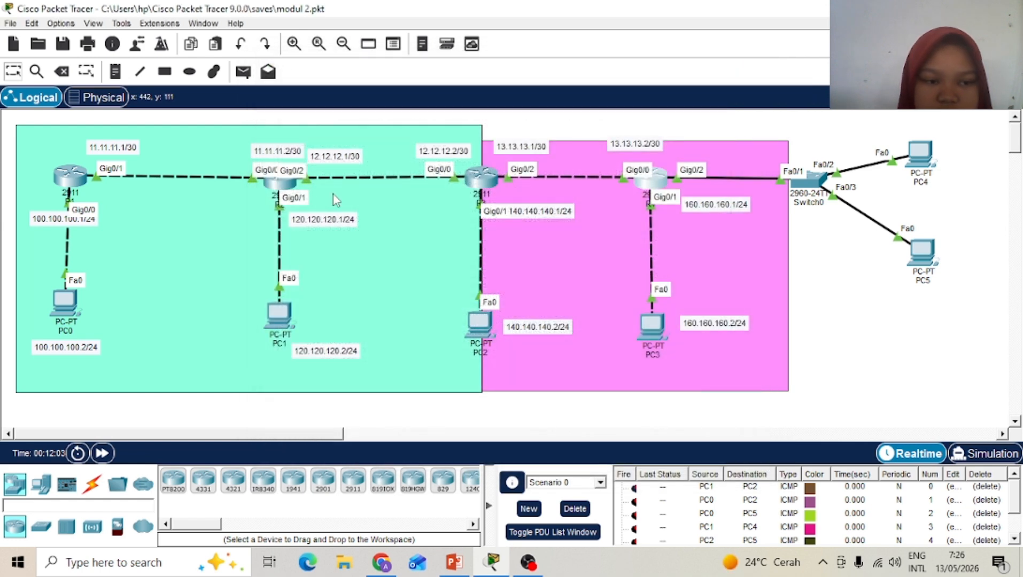
Step: Open R1's command line and enter global configuration mode through privileged mode
left_click(70, 181)
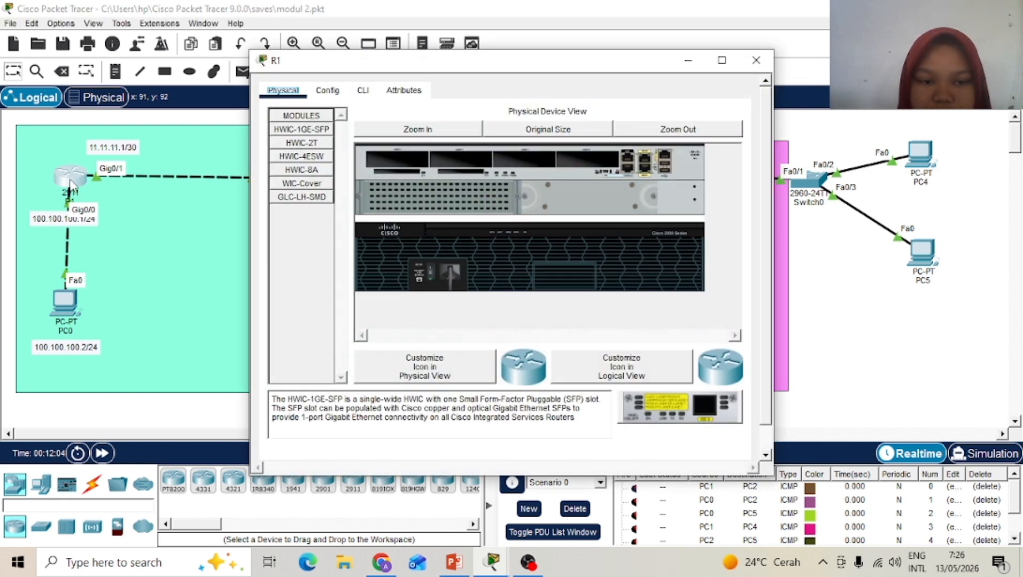
left_click(327, 91)
left_click(362, 90)
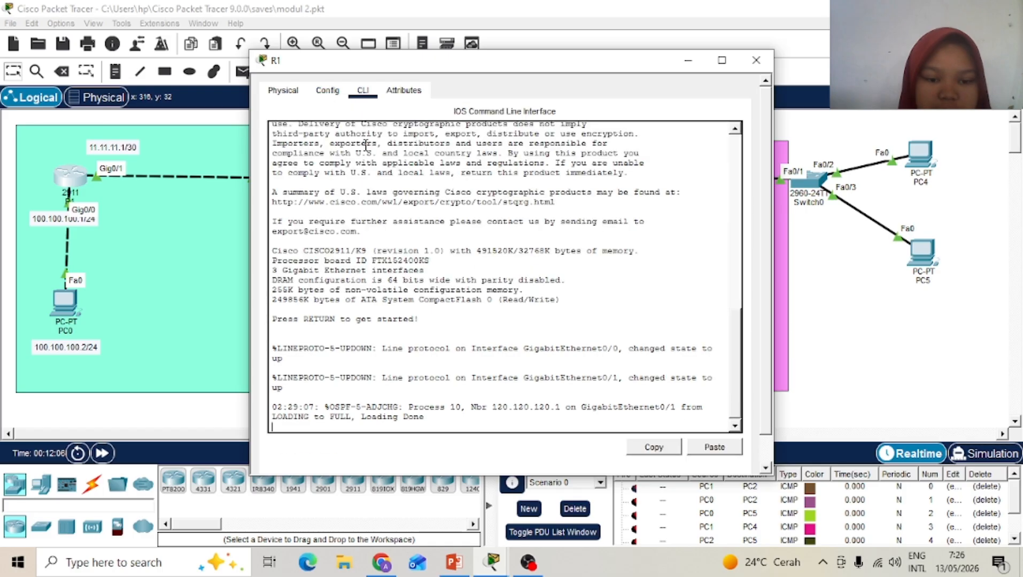
key("Return")
type("en")
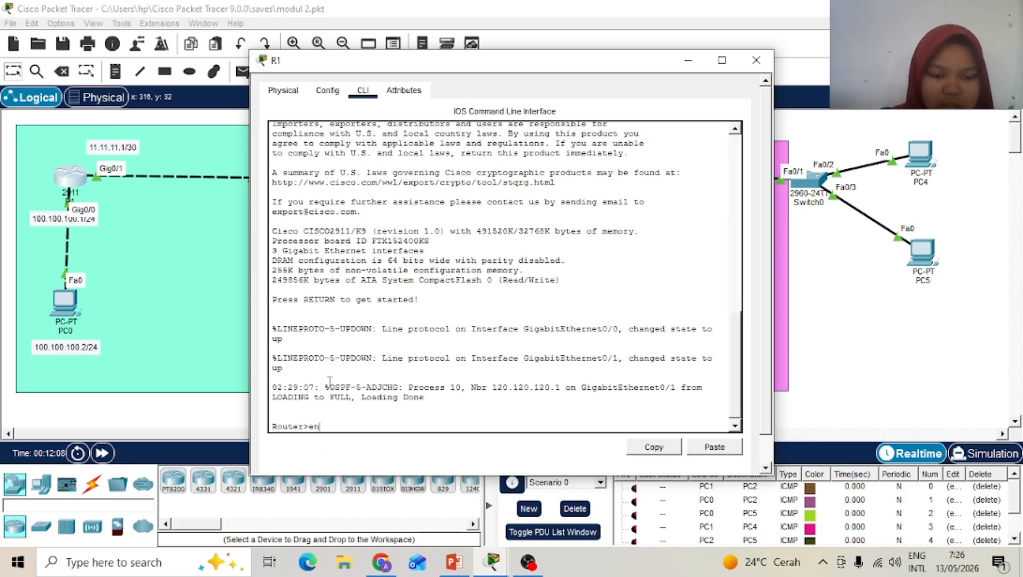
key("Return")
type("co")
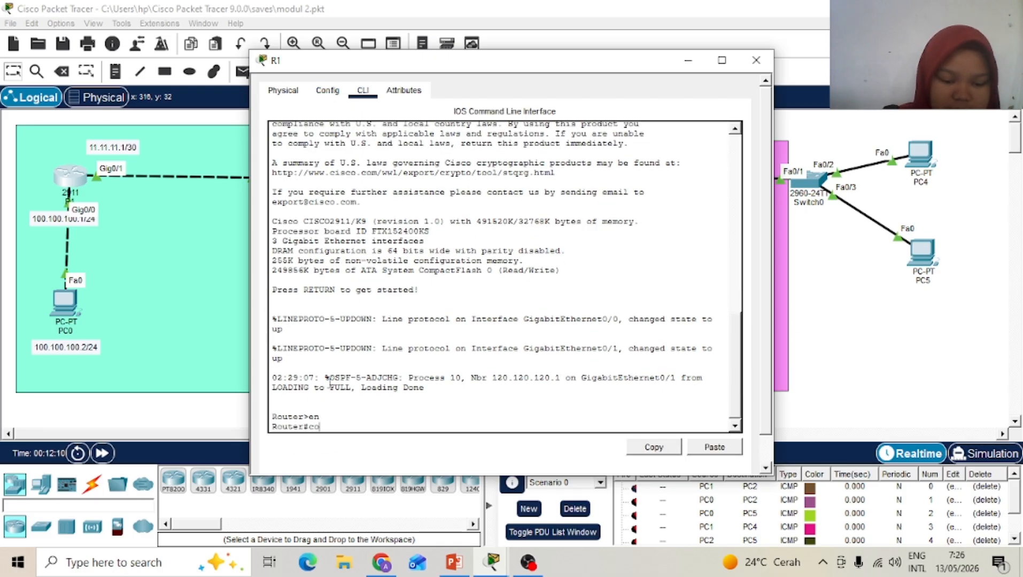
type("nf t")
key("Return")
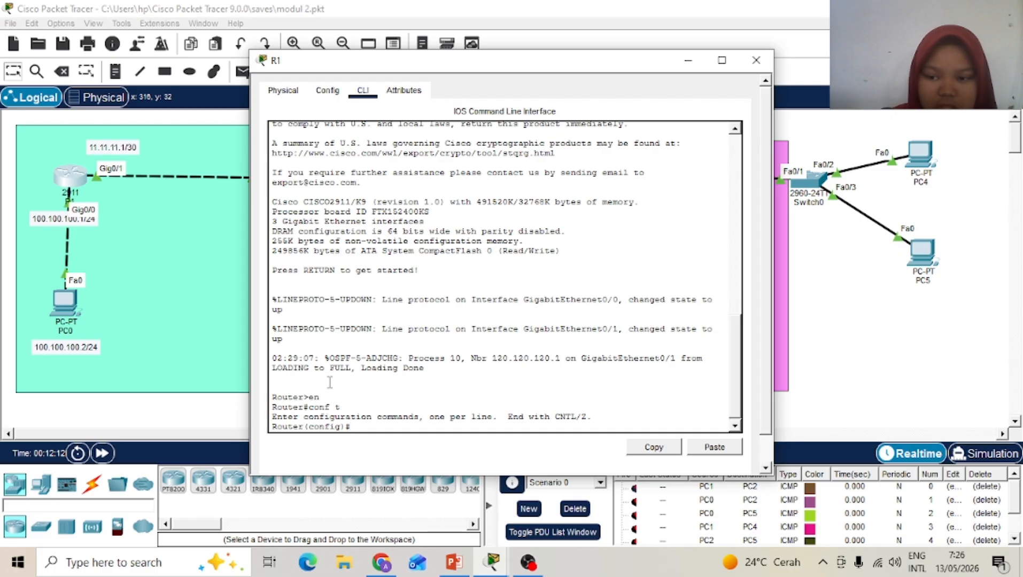
Step: Display R1's complete routing table with do show ip route to check its O and O IA routes, and close R1's window
type("do sh")
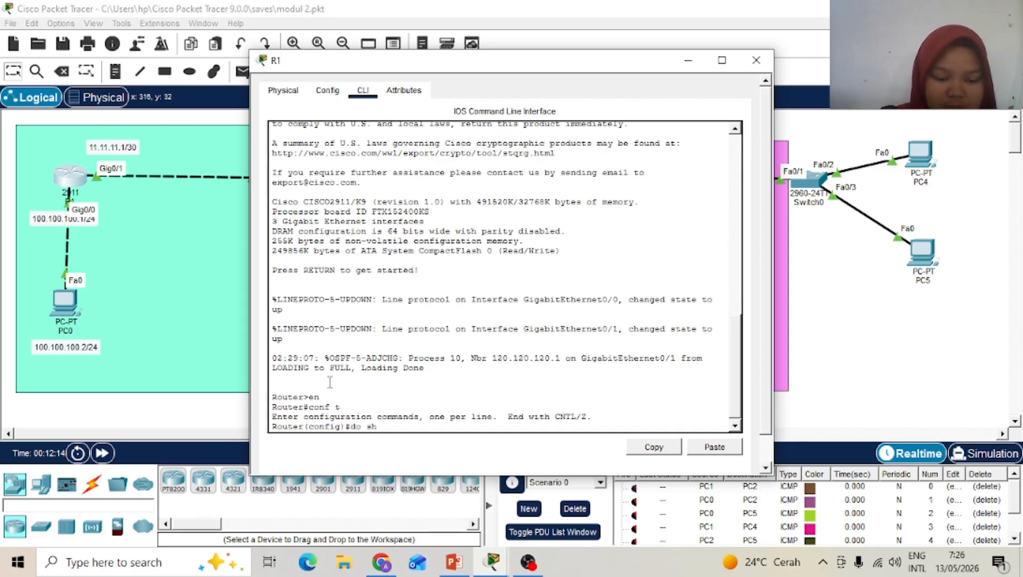
type("ow ip route")
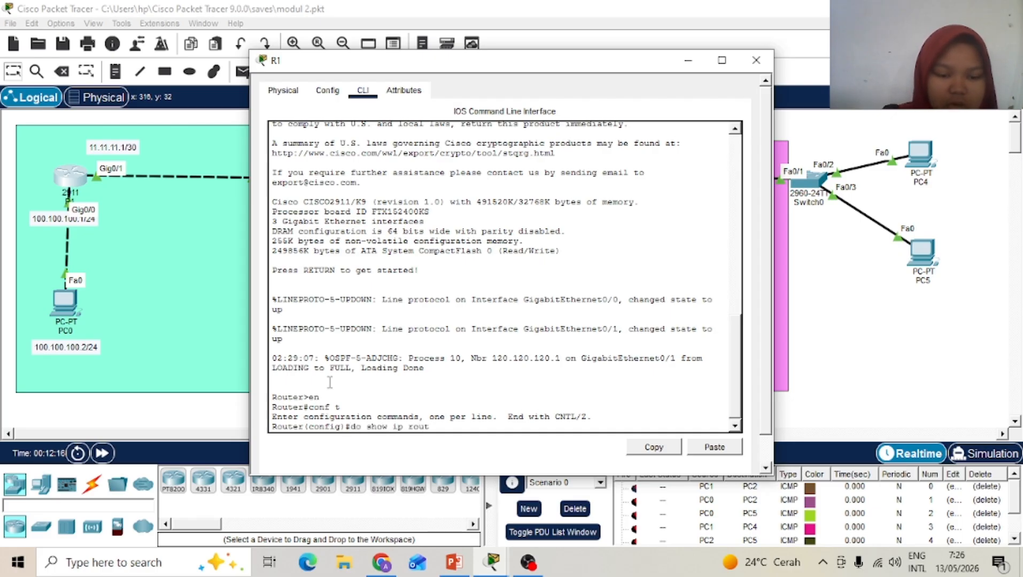
key("Return")
key("Return")
key("Return")
key("Return")
key("Return")
key("Return")
key("Return")
key("Return")
key("Return")
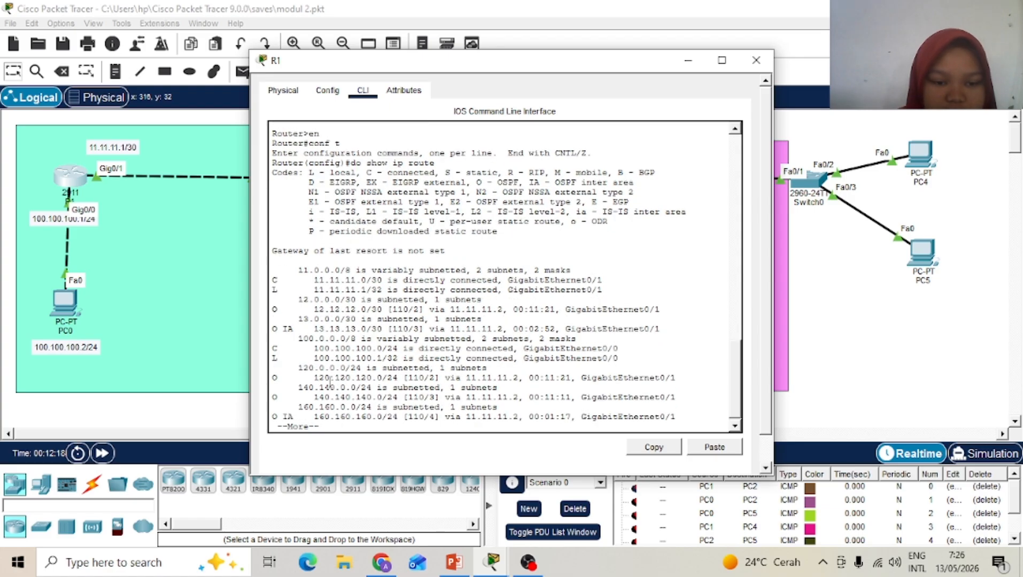
key("Return")
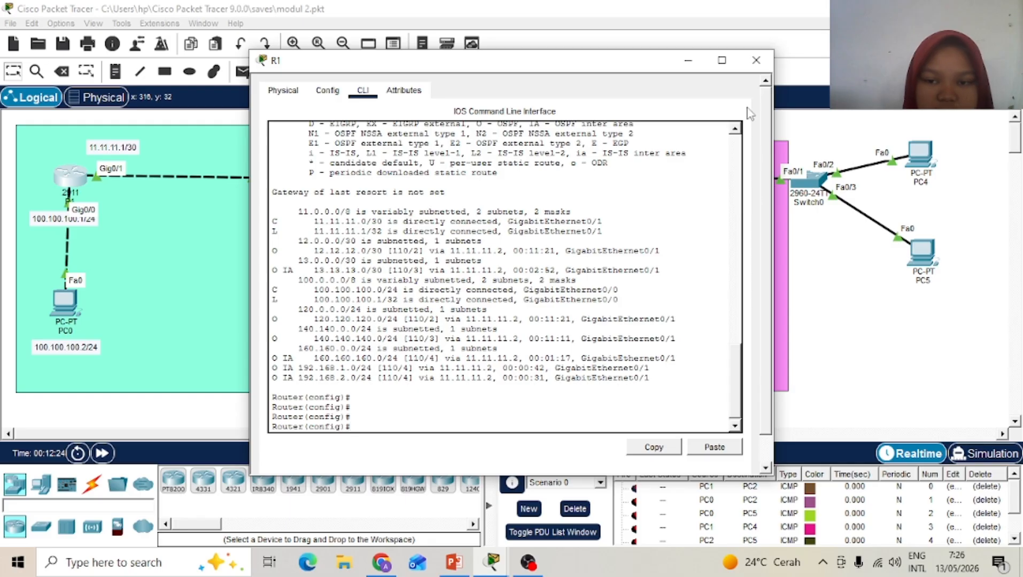
left_click(757, 60)
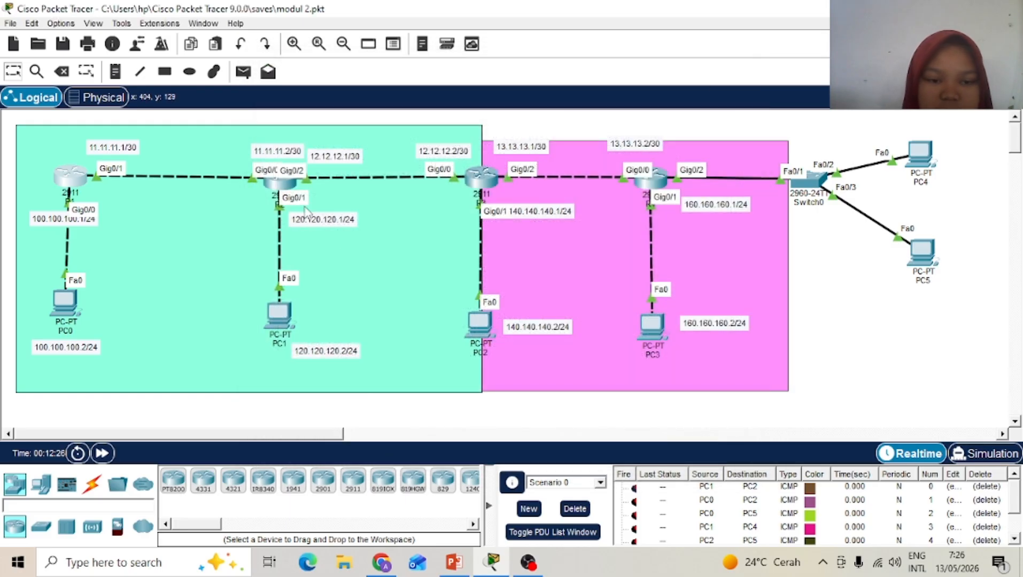
Step: Open R2's command line and enter global configuration mode through privileged mode
left_click(288, 186)
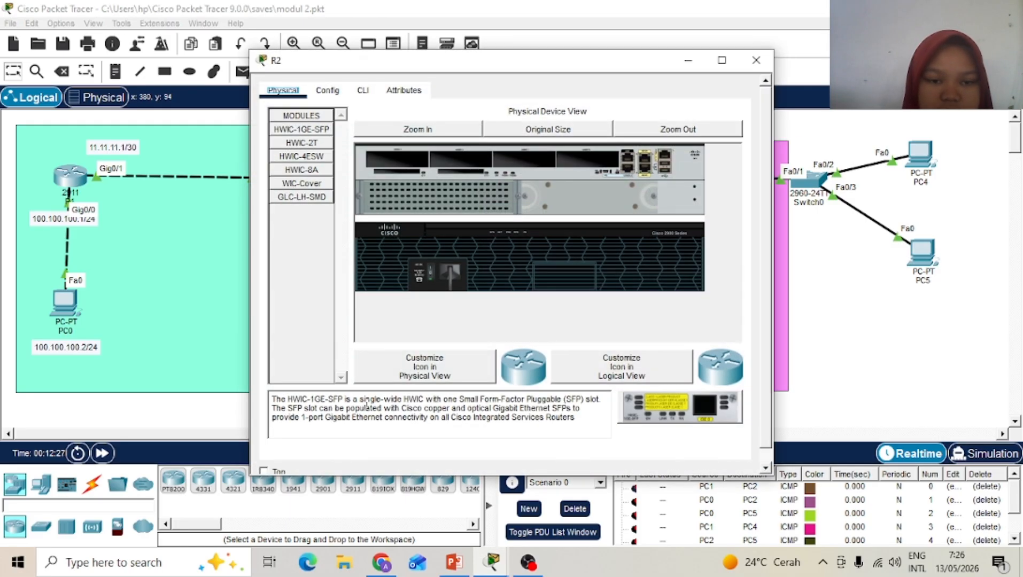
left_click(362, 90)
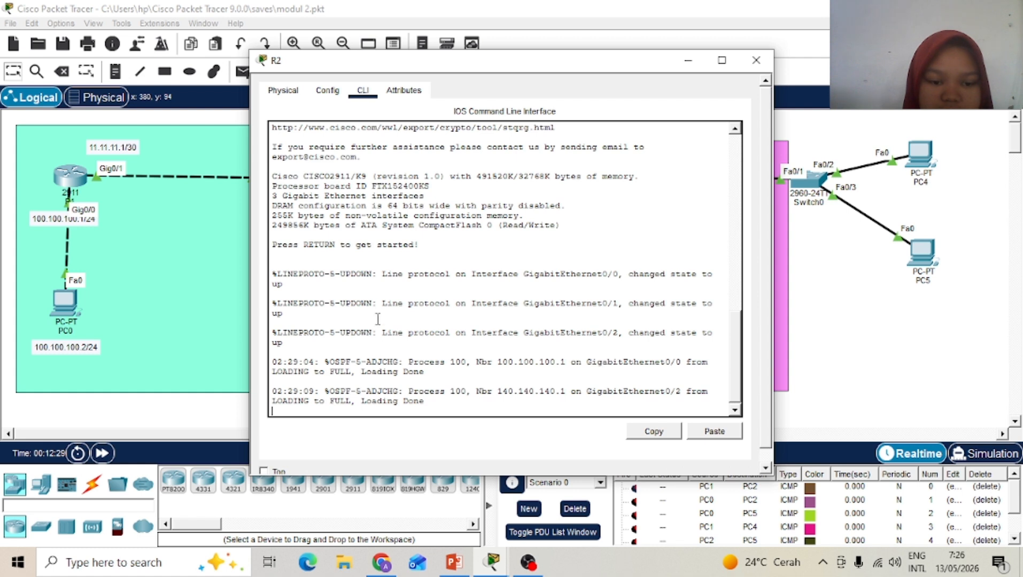
key("Return")
type("en")
key("Return")
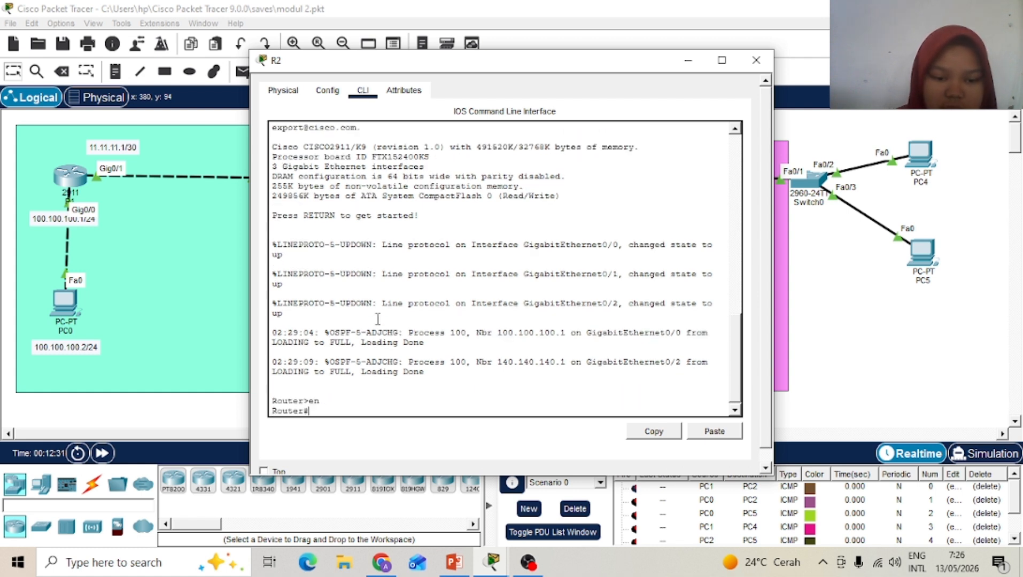
type("conf t")
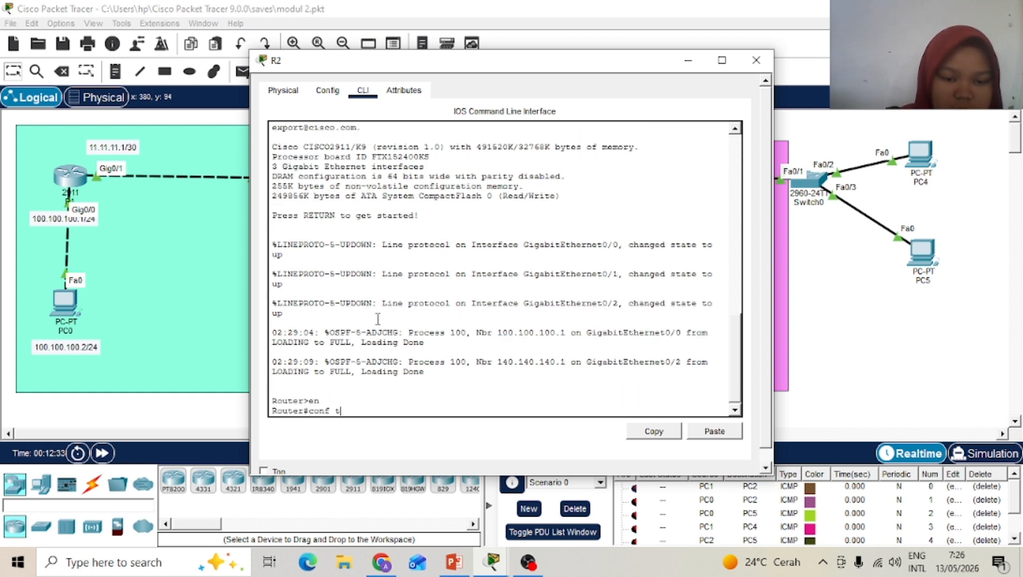
key("Return")
Step: Display R2's complete routing table with do show ip route to check its inter-area entries, and close R2's window
type("do ")
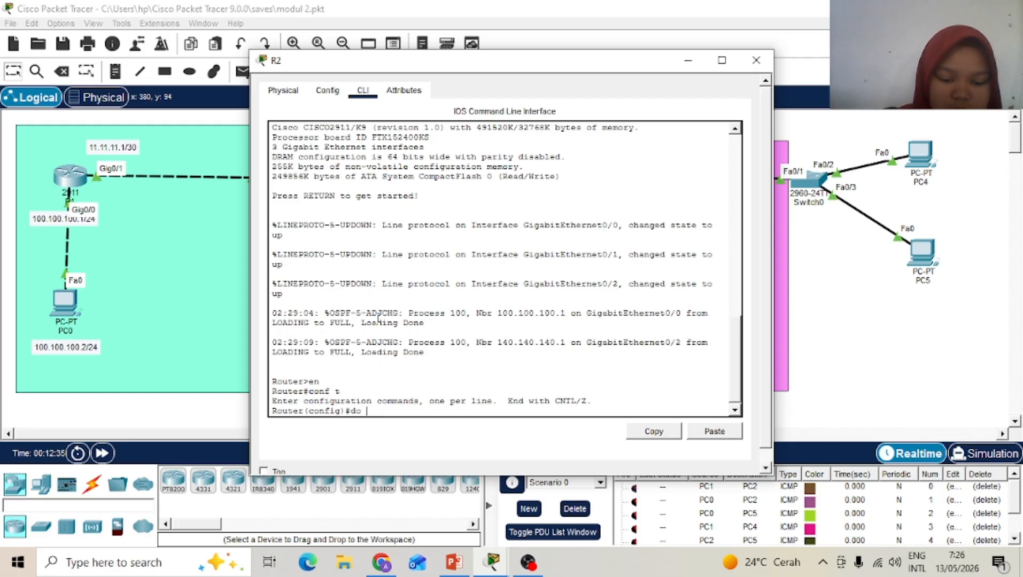
type("show ip ro")
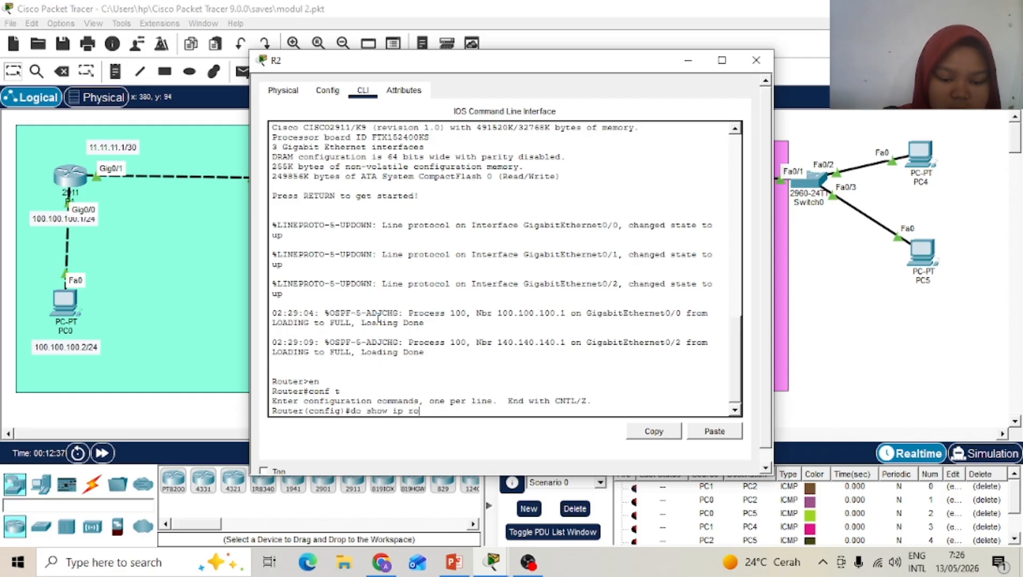
type("ute")
key("Return")
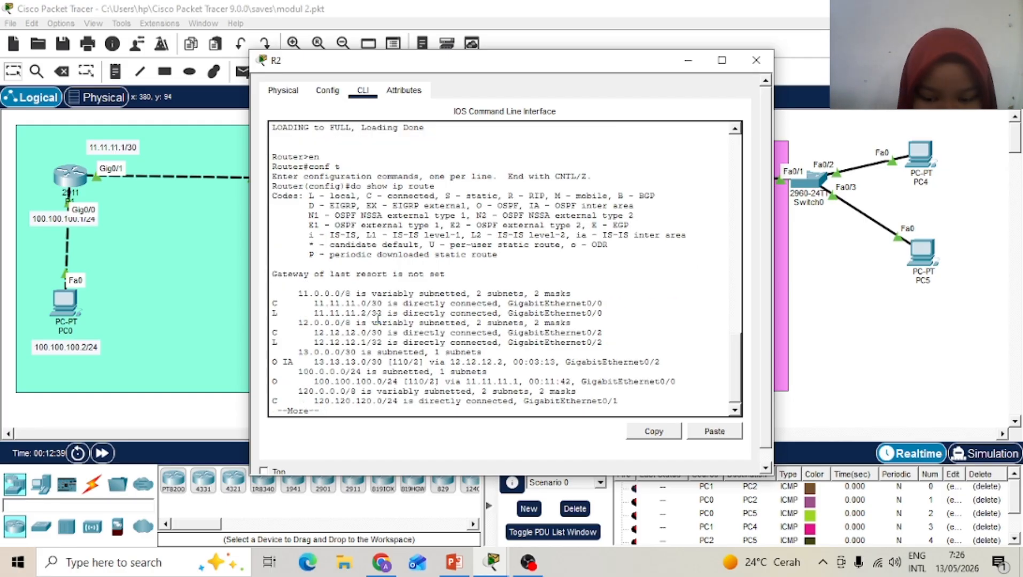
key("space")
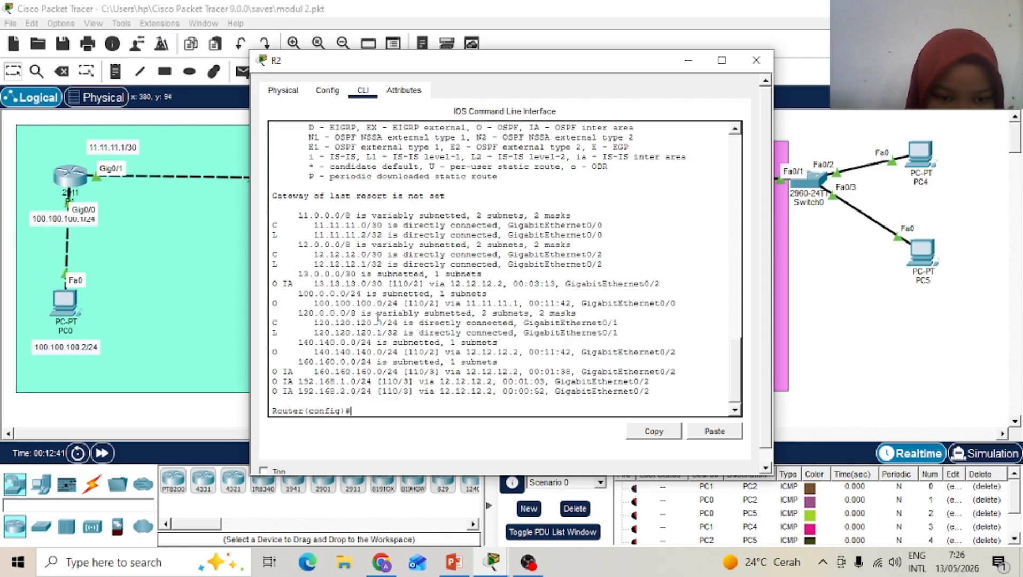
key("Return")
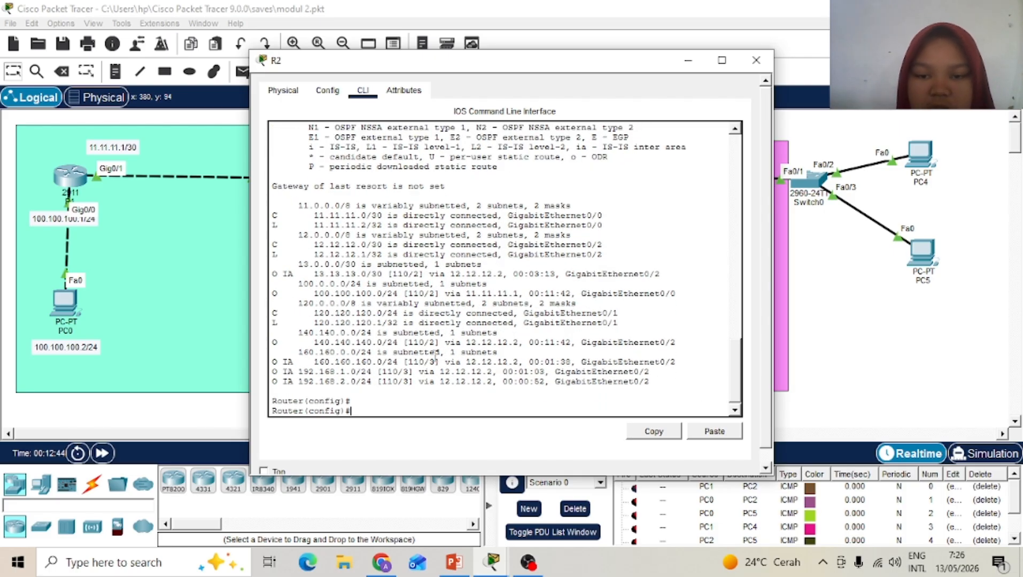
left_click(755, 60)
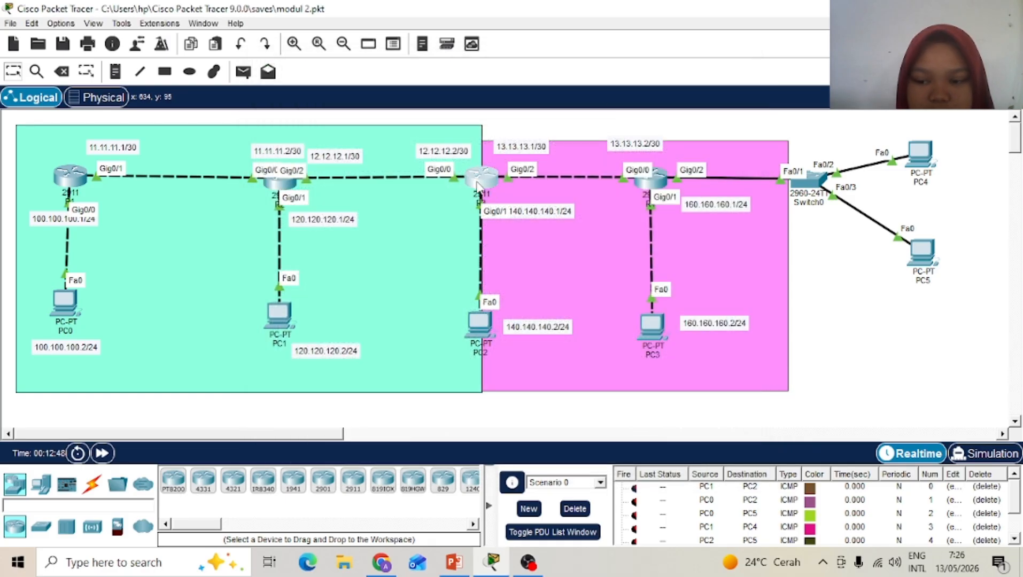
Step: Open R3's command line and leave OSPF router configuration mode for global configuration mode
left_click(478, 185)
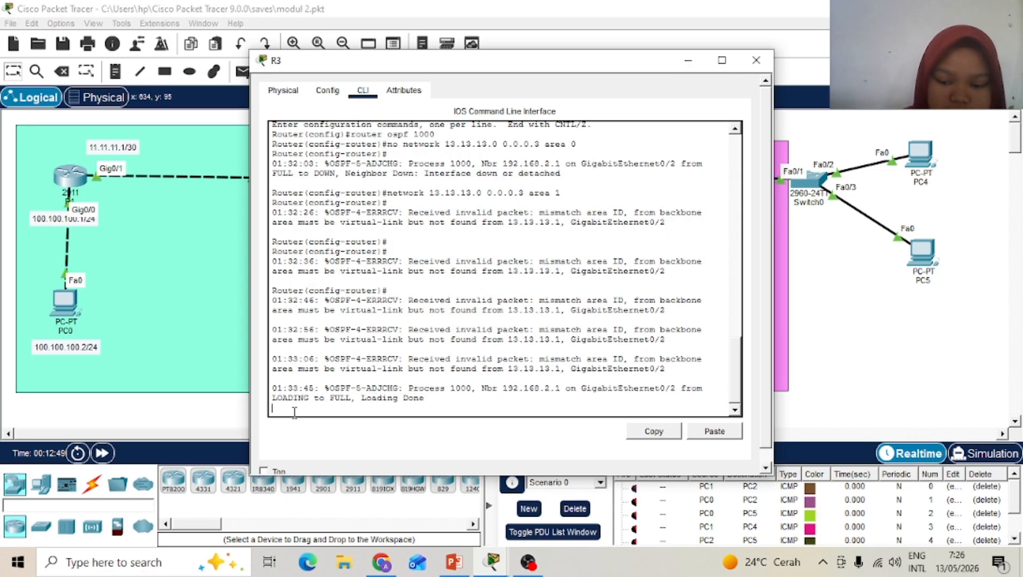
key("Return")
type("ex")
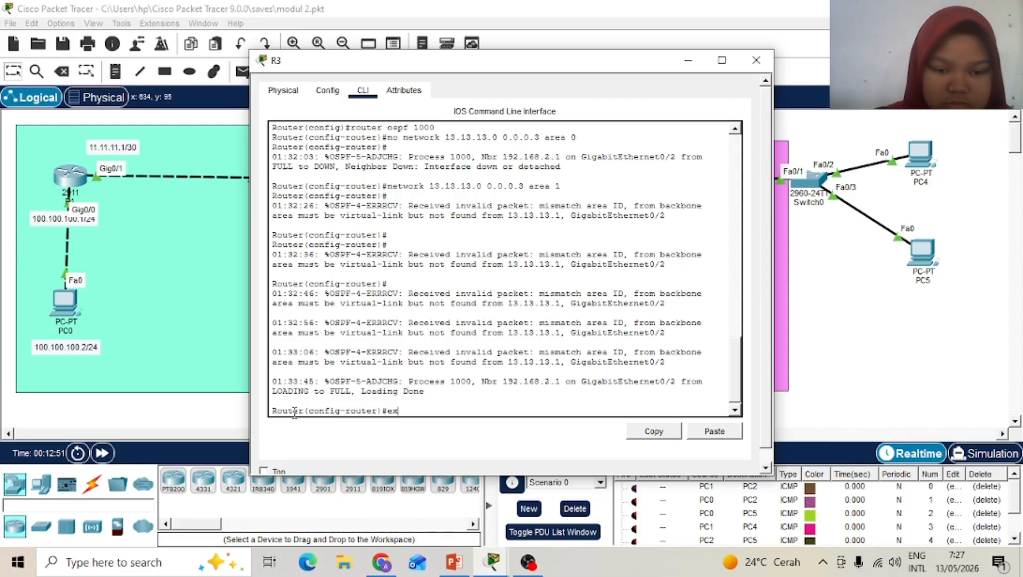
key("Return")
Step: Display R3's complete routing table with do show ip route to check how the area 1 networks are listed, and close R3's window
type("do sho")
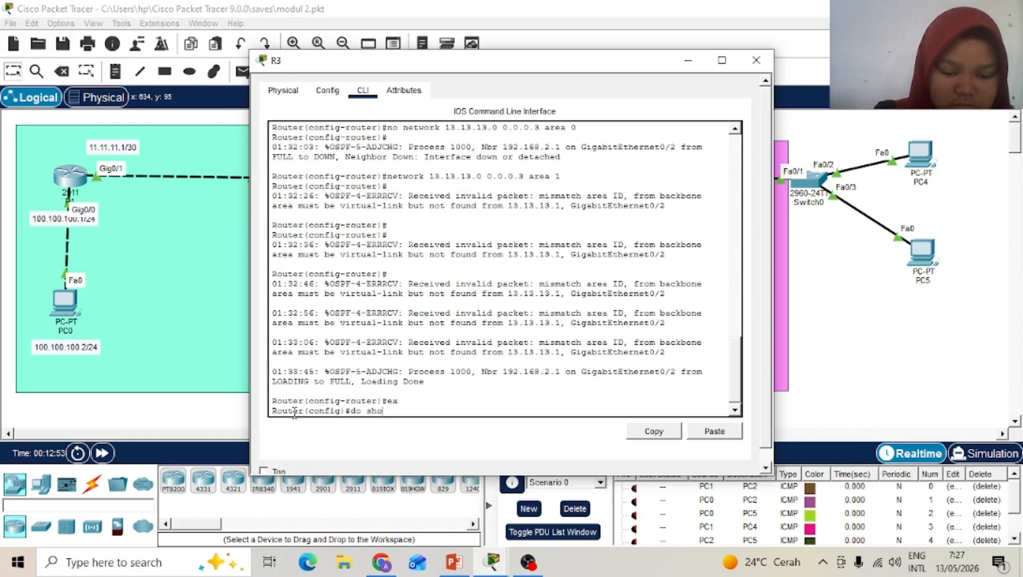
type("w ip rou")
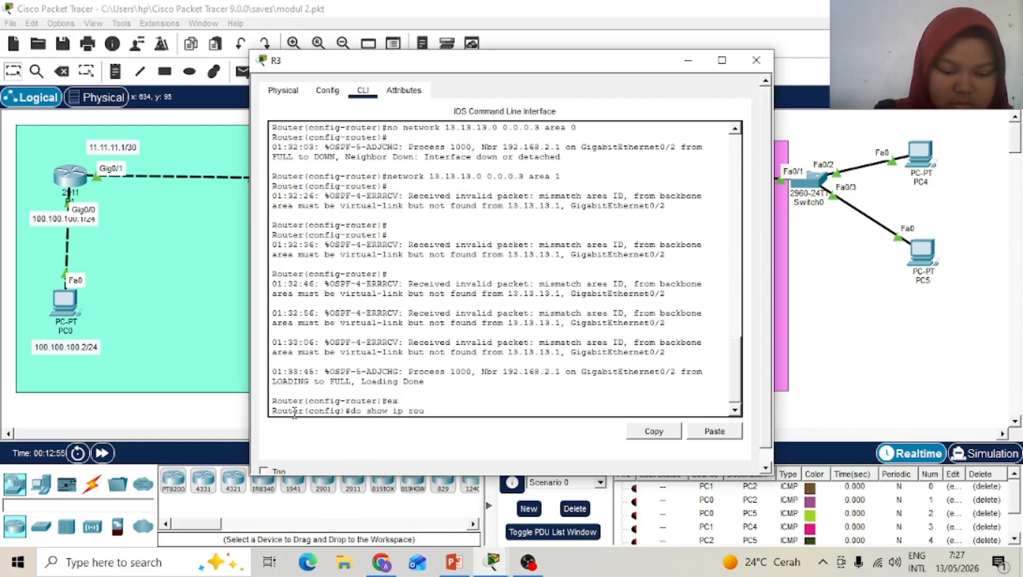
type("te")
key("Return")
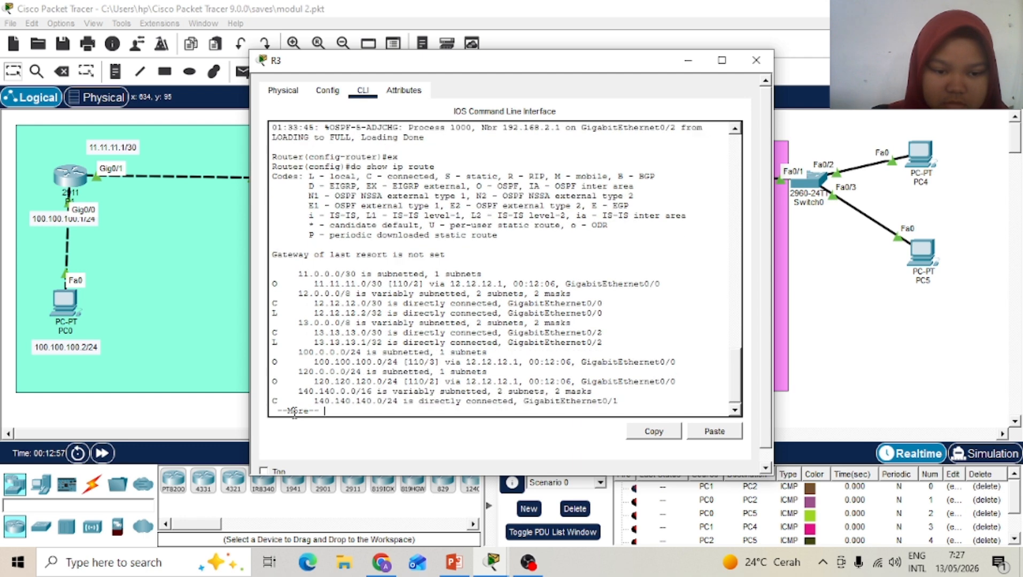
key("Return")
key("Return")
key("Return")
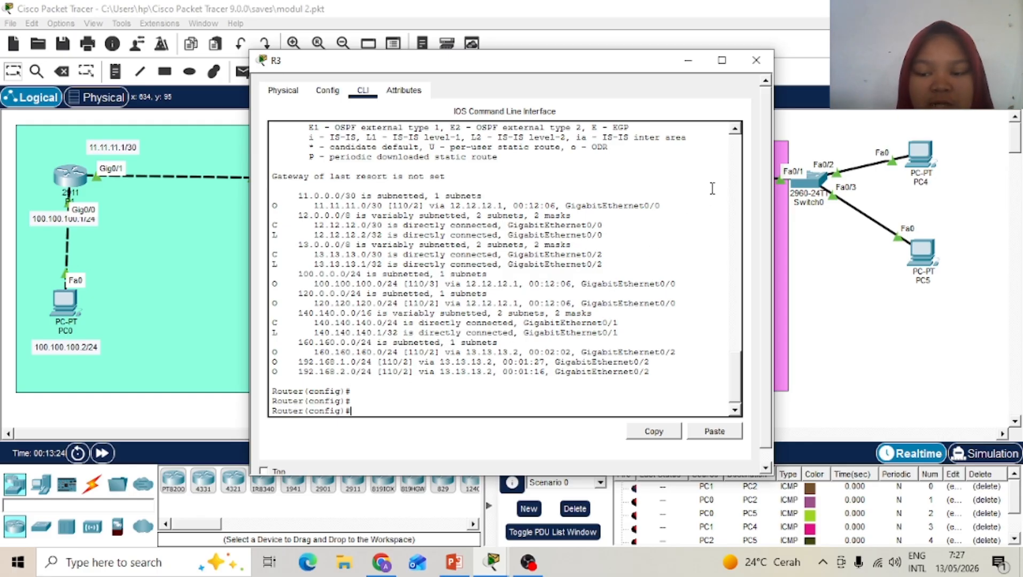
left_click(756, 60)
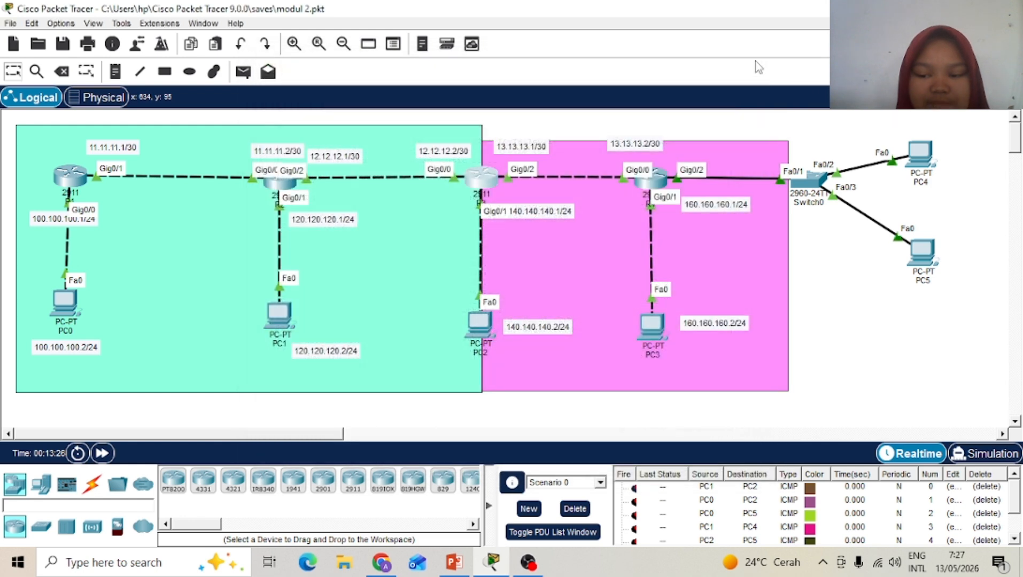
Step: Clear the existing PDUs of Scenario 0 and send a simple PDU from PC0 to PC3, firing it a second time
left_click(243, 72)
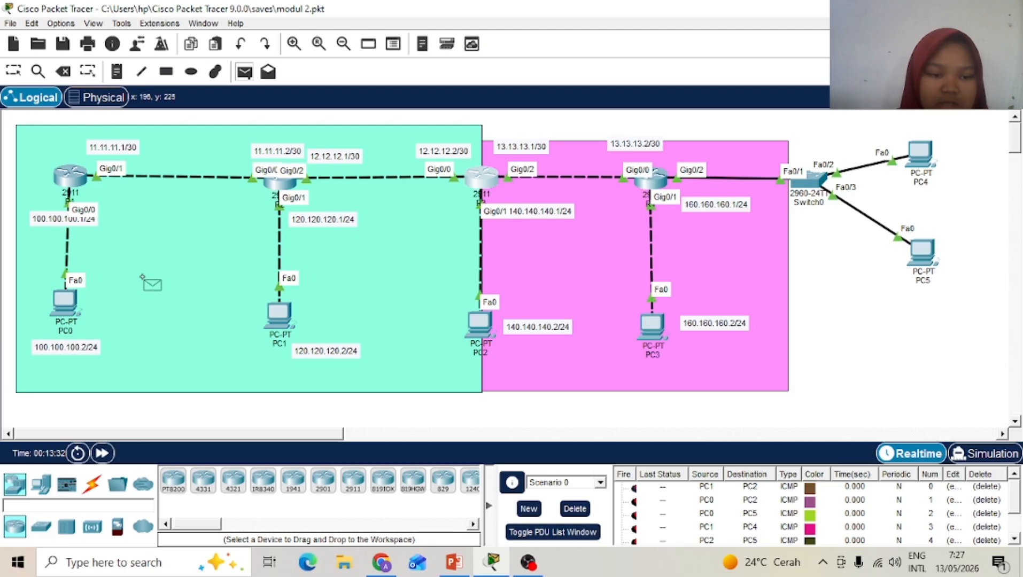
left_click(52, 292)
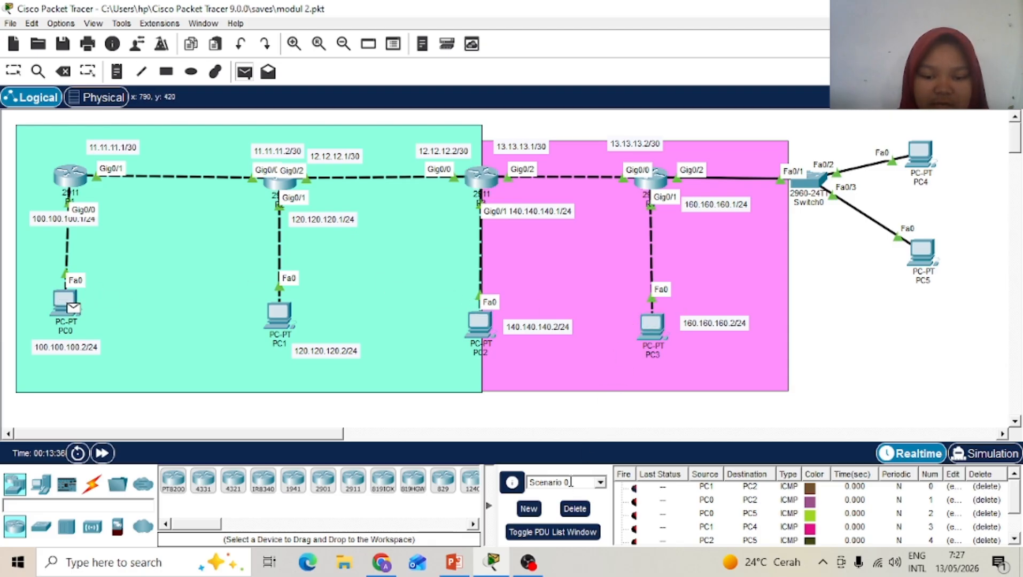
left_click(571, 510)
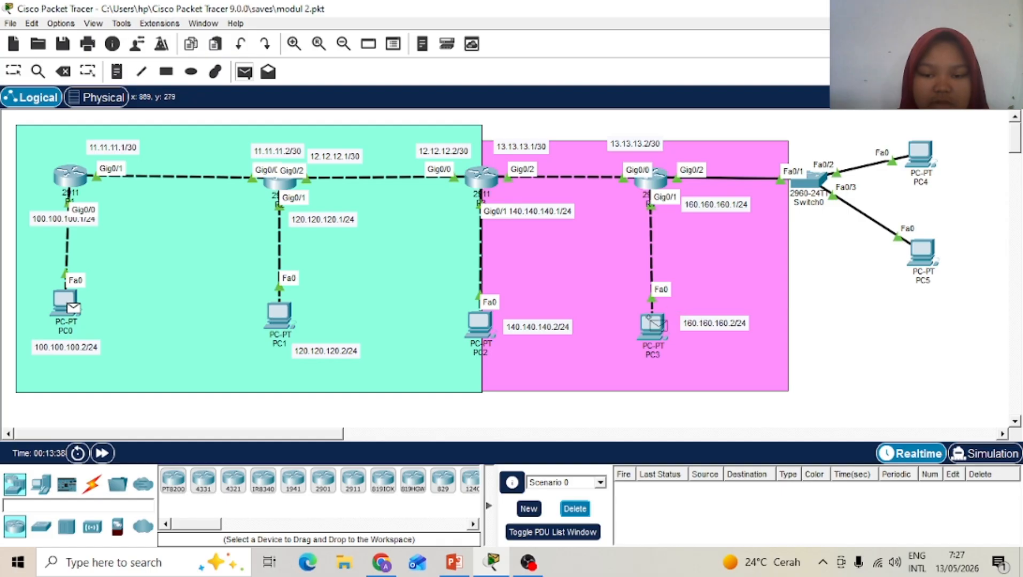
left_click(650, 320)
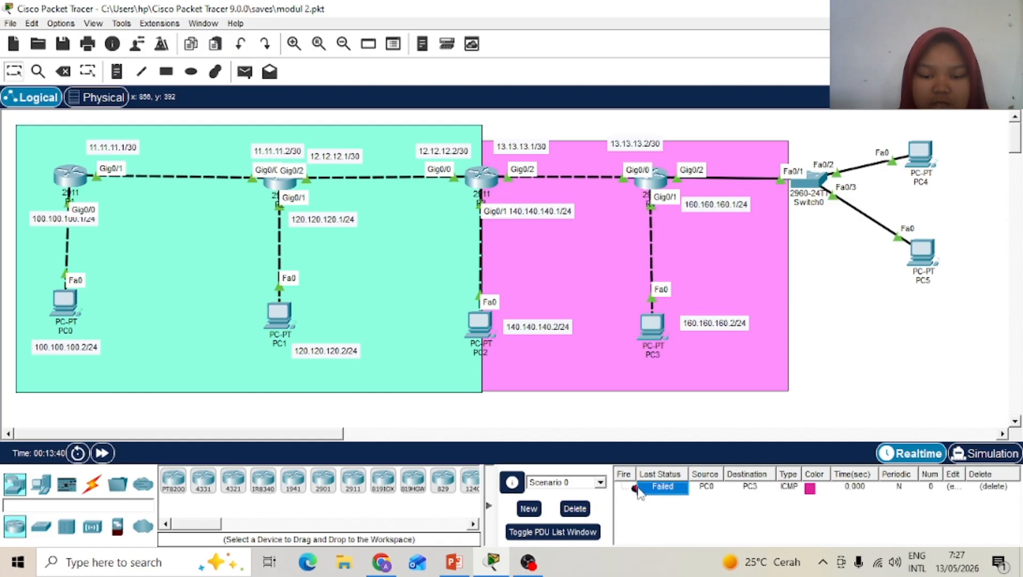
left_click(632, 489)
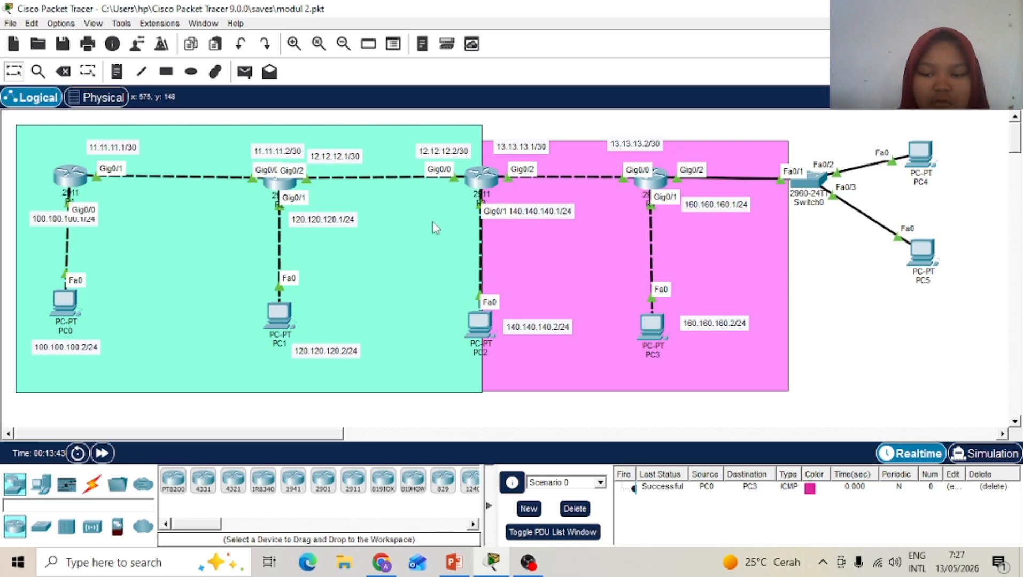
Step: Send a simple PDU from PC1 to PC5 to test connectivity between the two areas
left_click(244, 71)
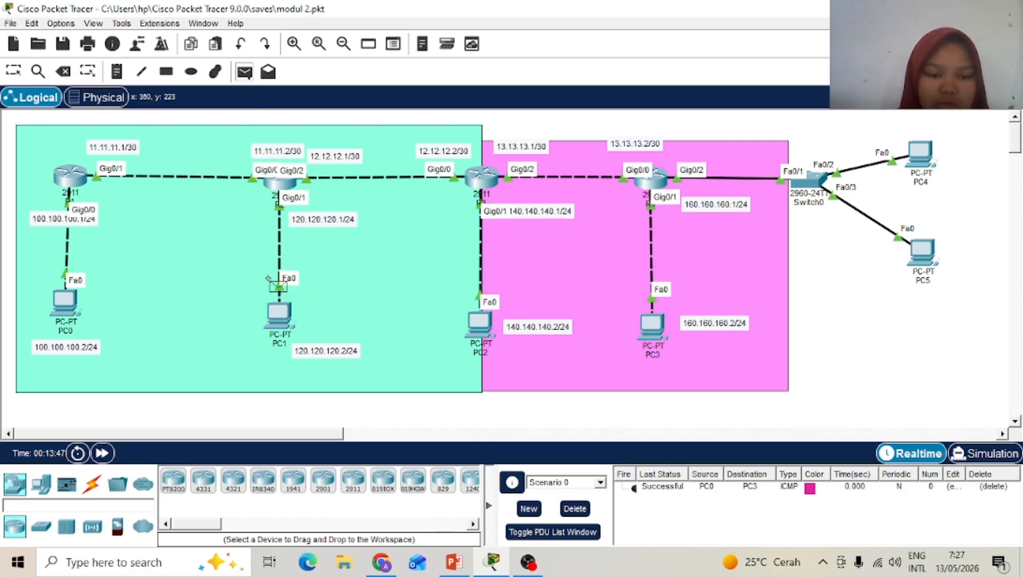
left_click(273, 309)
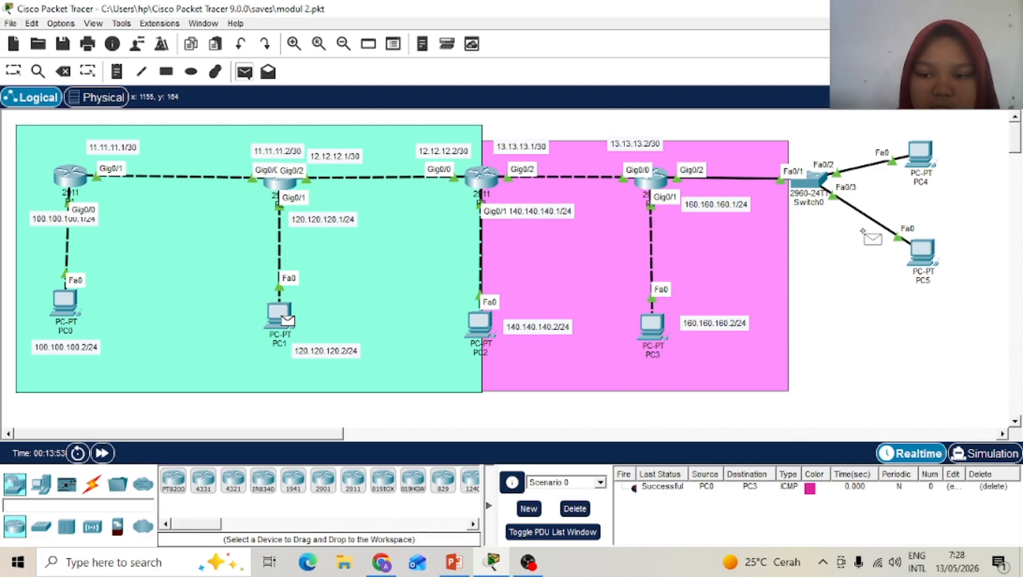
left_click(923, 255)
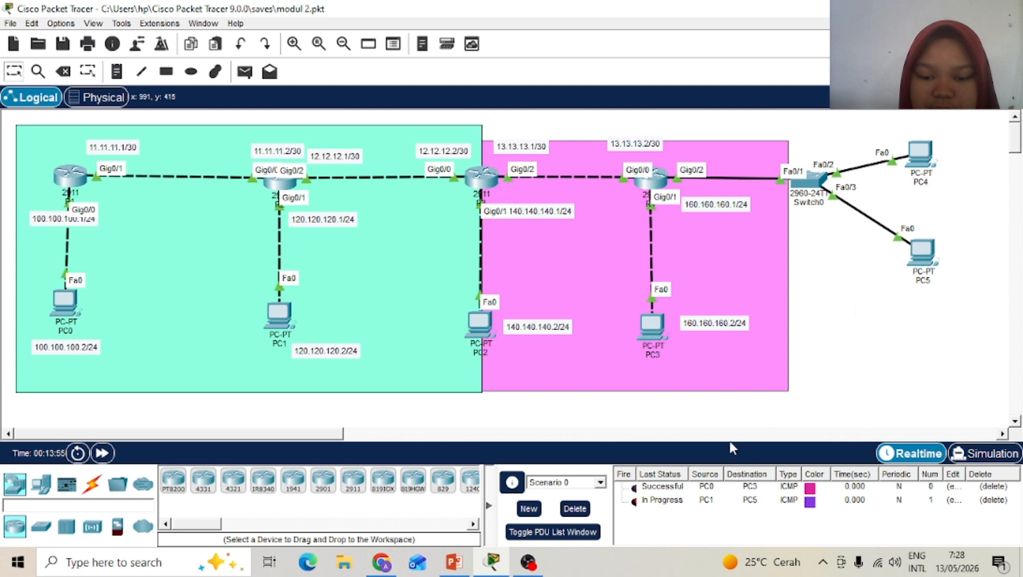
Step: Fire the PC1-to-PC5 PDU again and send a simple PDU from PC2 to PC3
double_click(632, 504)
left_click(244, 71)
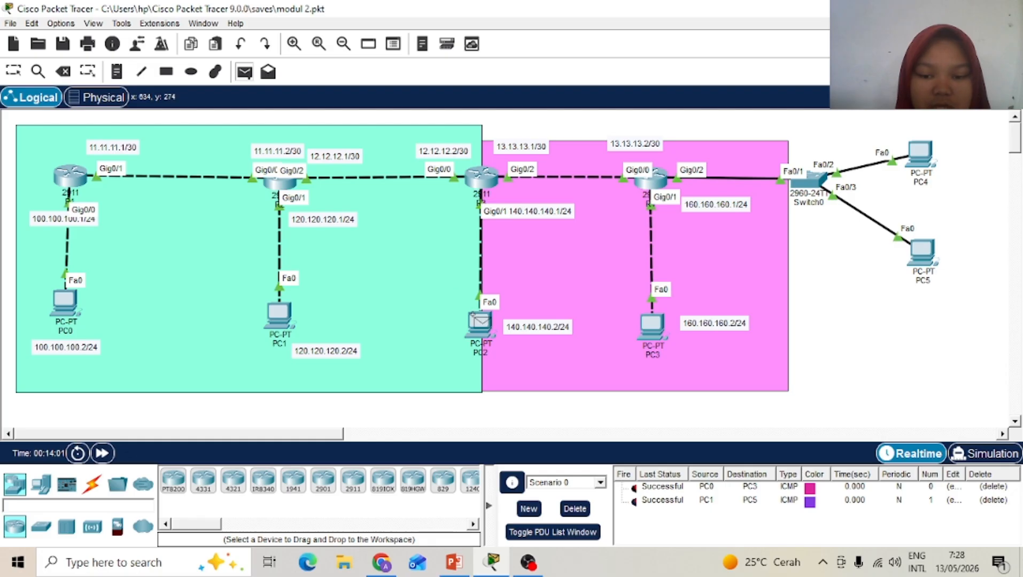
left_click(480, 320)
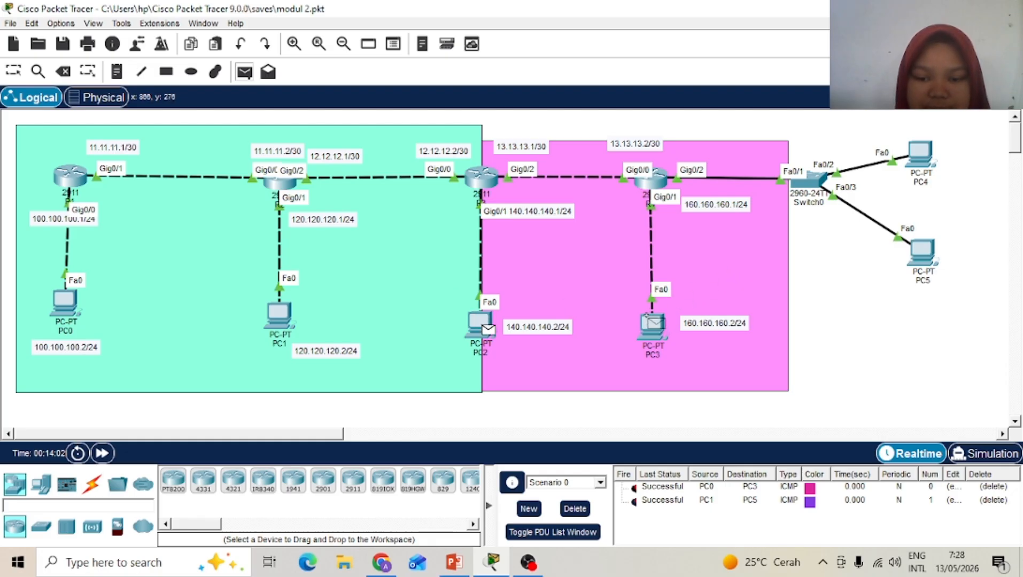
left_click(652, 322)
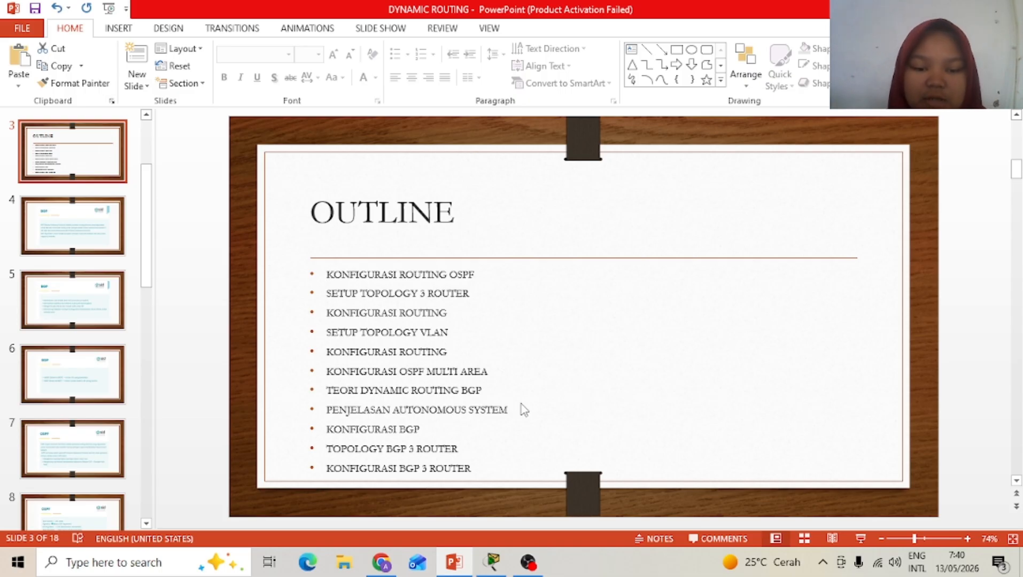
Step: Read the BGP definition on slide 4 in PowerPoint and view the Hurricane Electric BGP Toolkit page in the browser
left_click(91, 230)
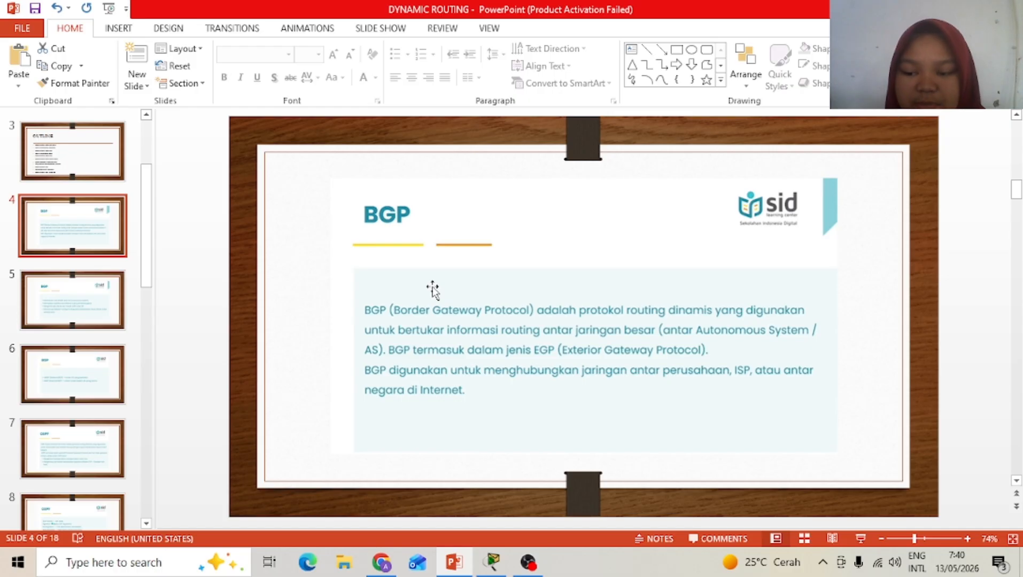
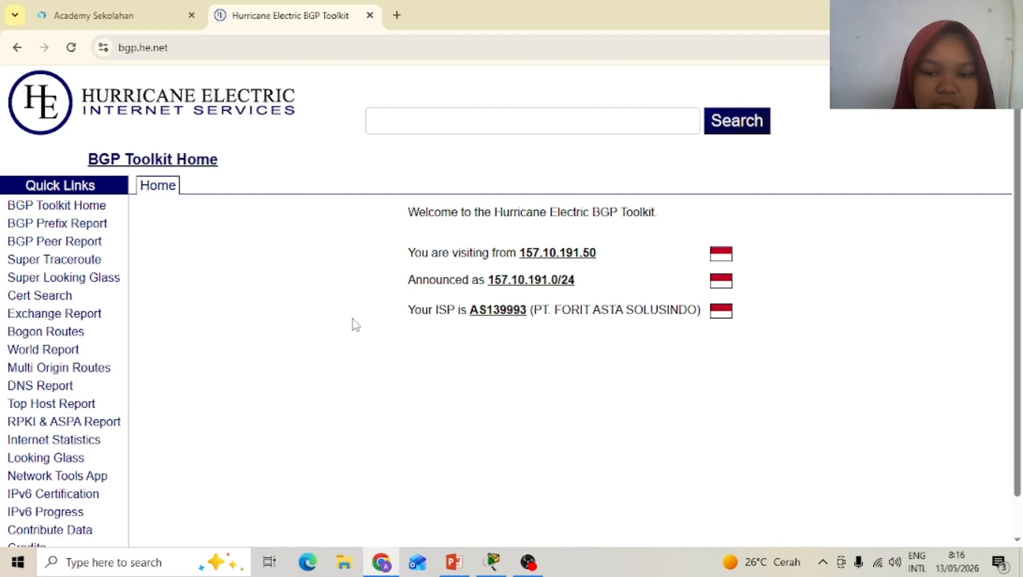
scroll(356, 324, "down", 1)
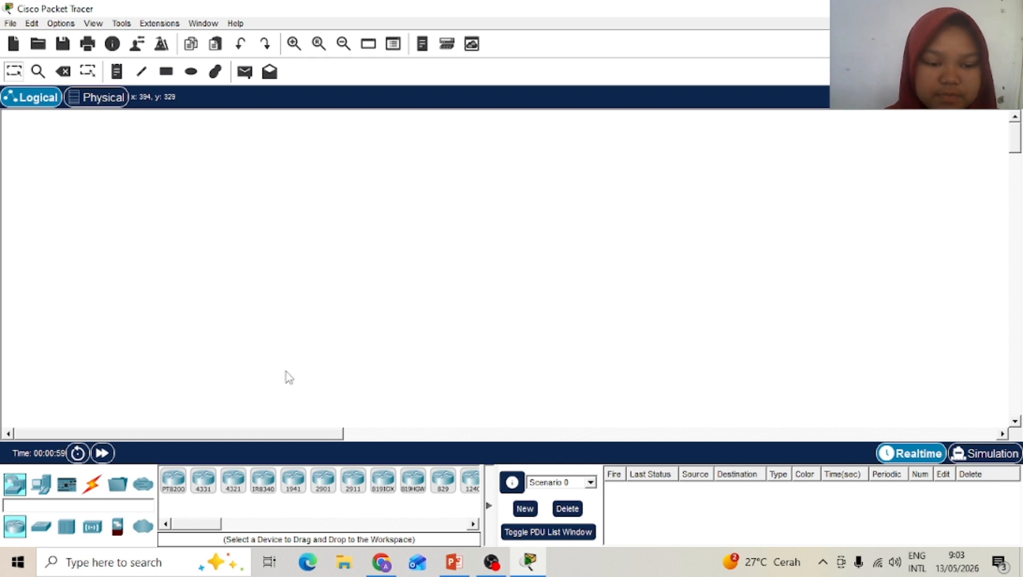
Step: In a blank Cisco Packet Tracer workspace, place two 2911 routers next to each other
left_click(355, 484)
left_click(238, 183)
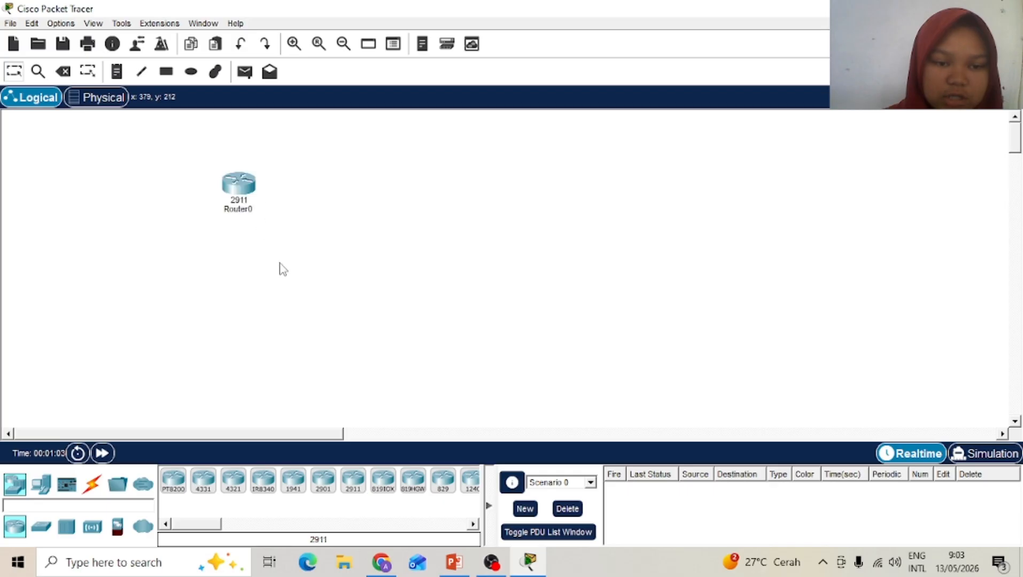
left_click(353, 481)
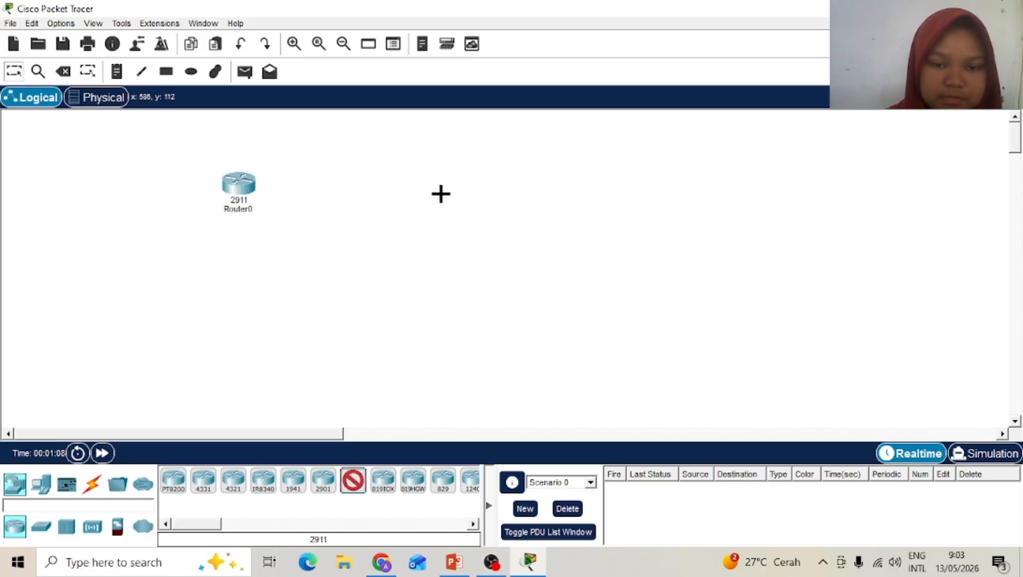
left_click(441, 194)
Step: Place two PC-PT end devices in the workspace, one below each 2911 router
left_click(41, 484)
left_click(173, 480)
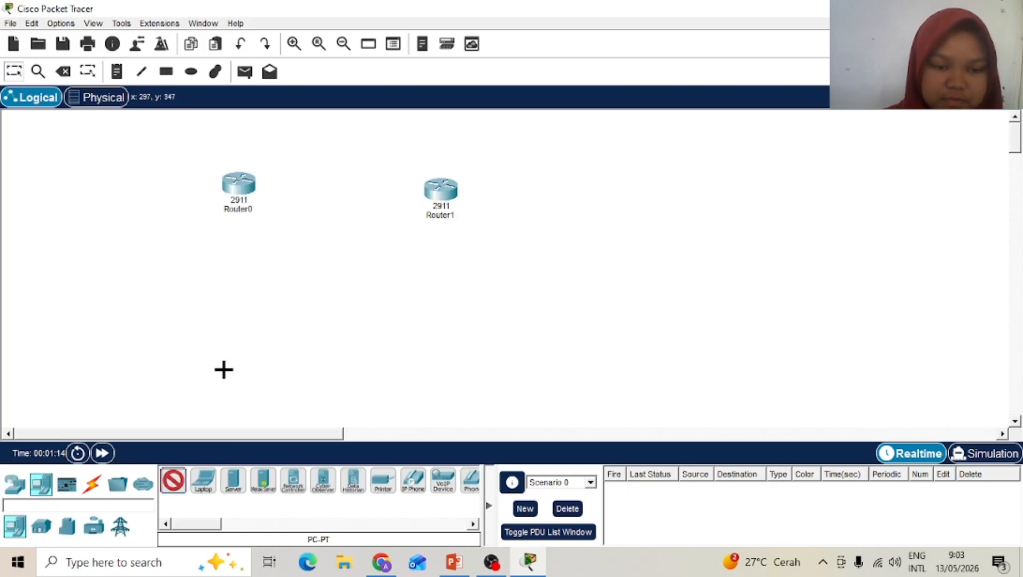
left_click(224, 369)
left_click(172, 481)
left_click(446, 368)
Step: Cable Router0 to PC0, Router0 to Router1, and Router1 to PC1 using the automatically chosen connection type
left_click(92, 485)
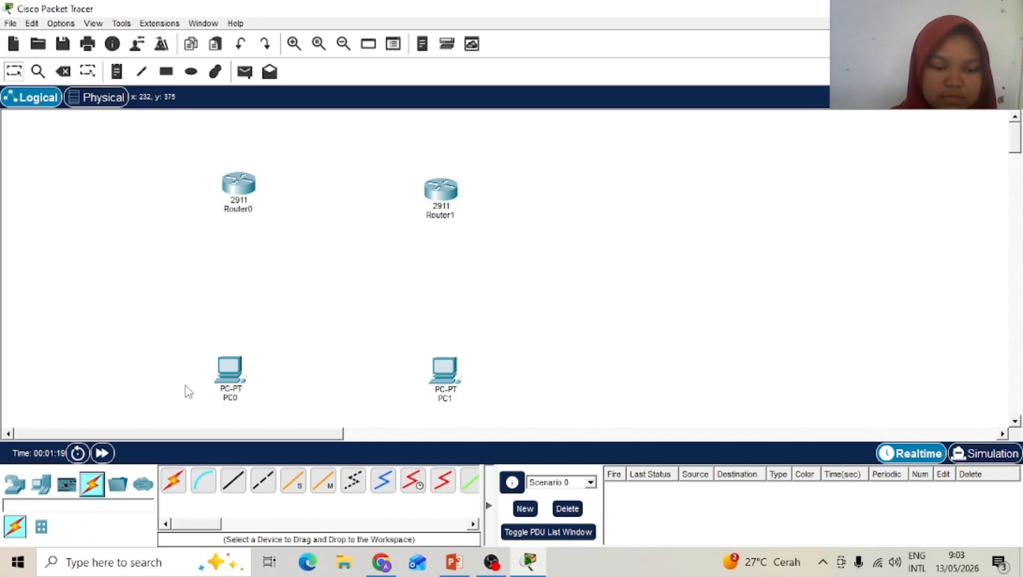
left_click(172, 481)
left_click(238, 185)
left_click(231, 369)
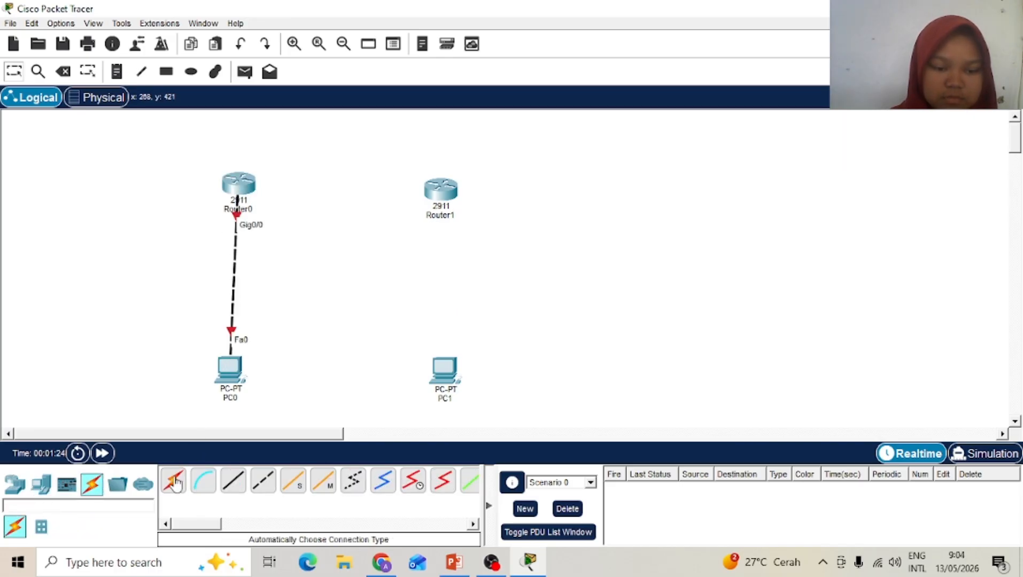
left_click(173, 480)
left_click(239, 184)
left_click(440, 189)
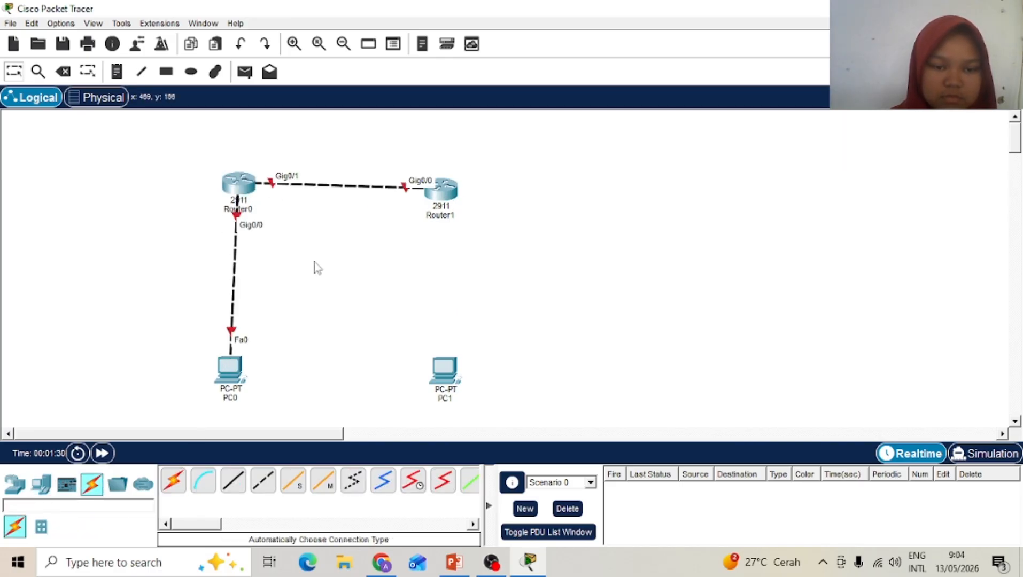
left_click(173, 480)
left_click(440, 188)
left_click(445, 369)
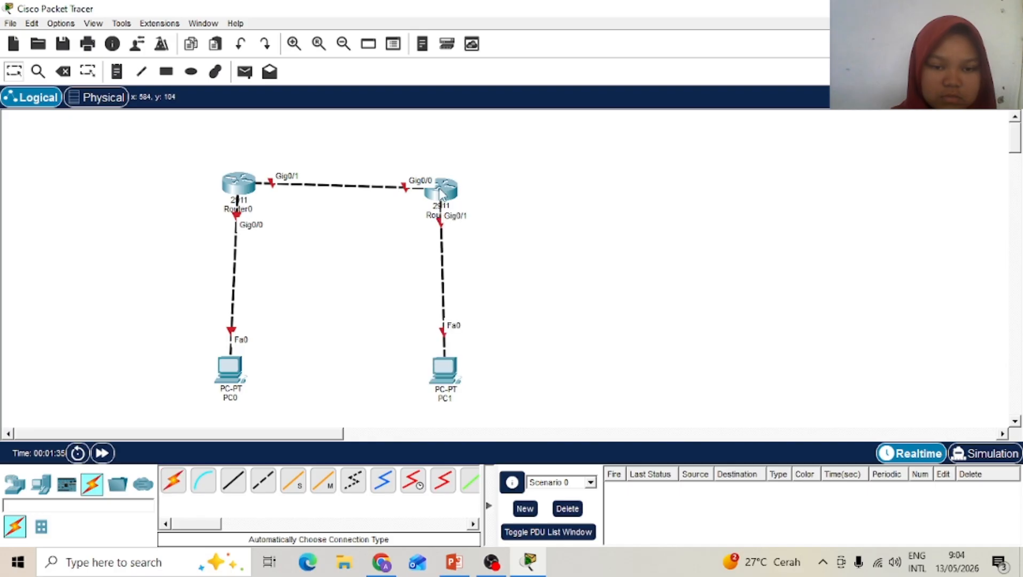
Step: Shift PC0 slightly so it lines up directly beneath Router0
left_click(440, 193)
left_click(765, 53)
left_click_drag(226, 368, 231, 368)
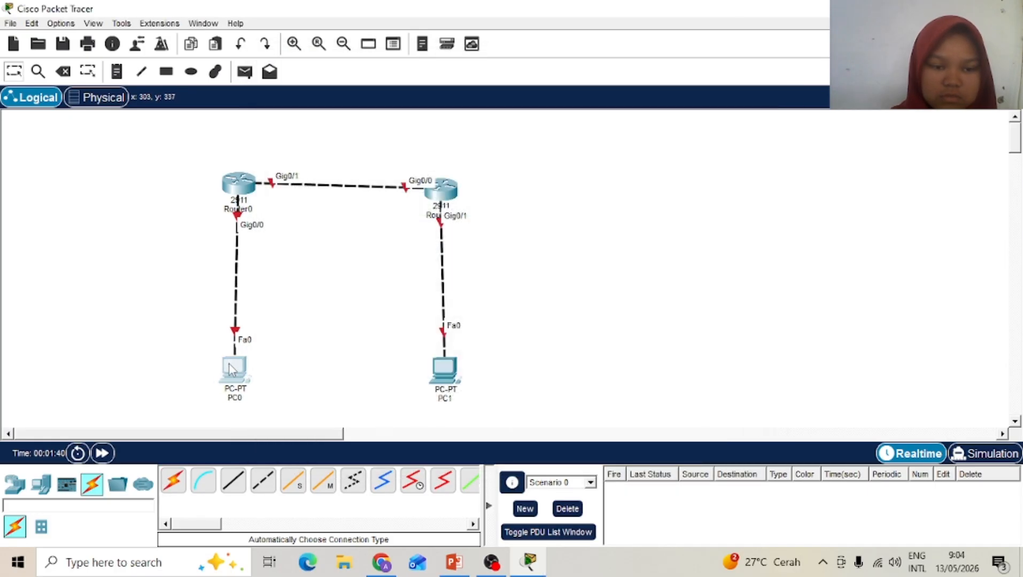
Step: Rename Router0 as R1
left_click(238, 209)
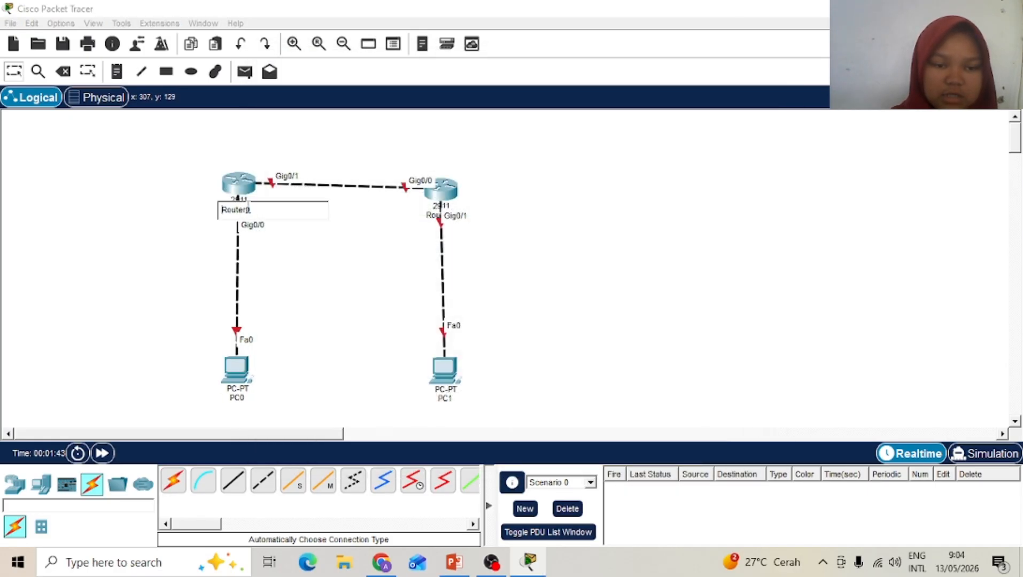
key("BackSpace")
key("BackSpace")
key("BackSpace")
key("BackSpace")
key("BackSpace")
key("BackSpace")
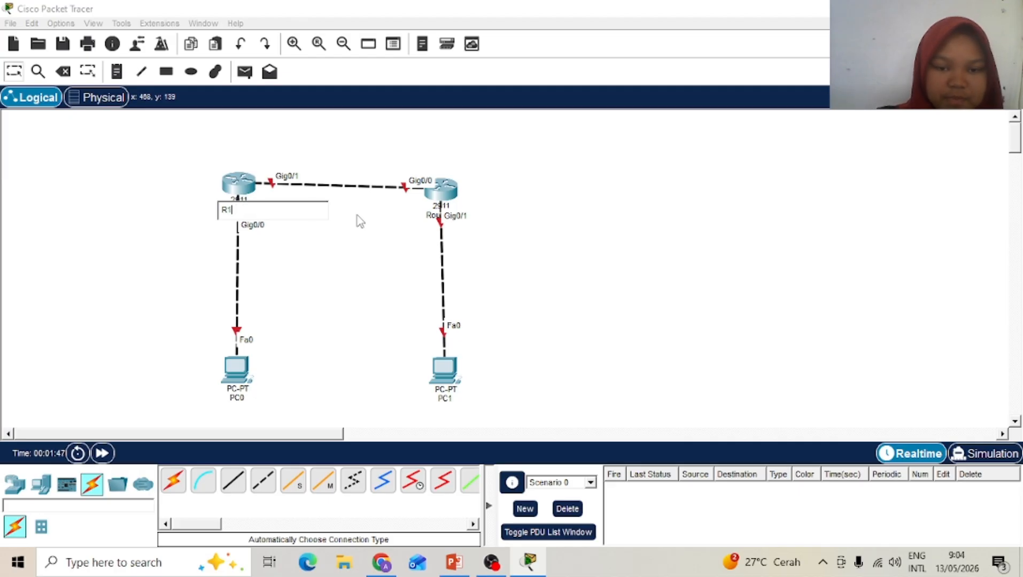
Step: Rename Router1 as R2
left_click(427, 215)
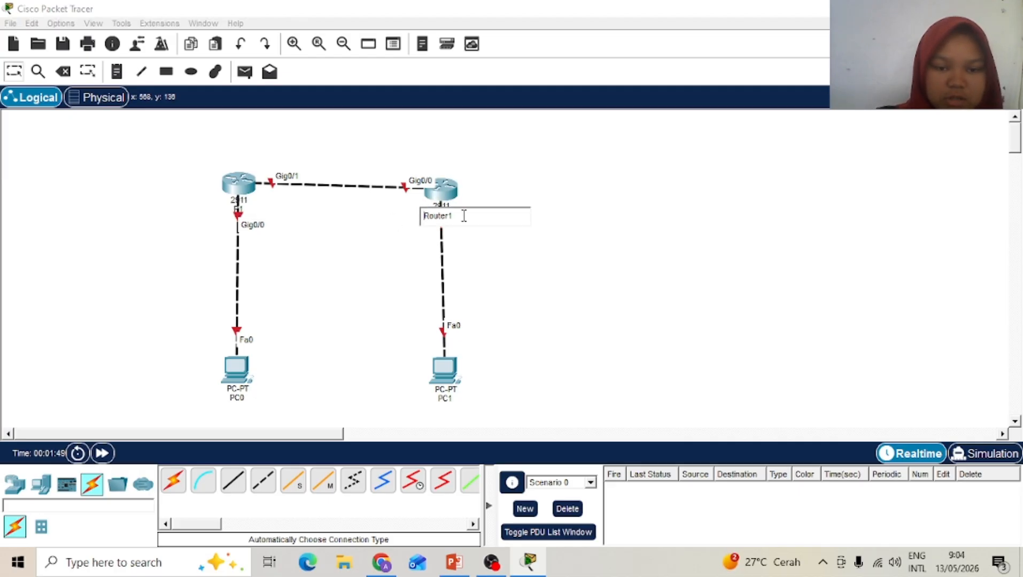
key("BackSpace")
key("BackSpace")
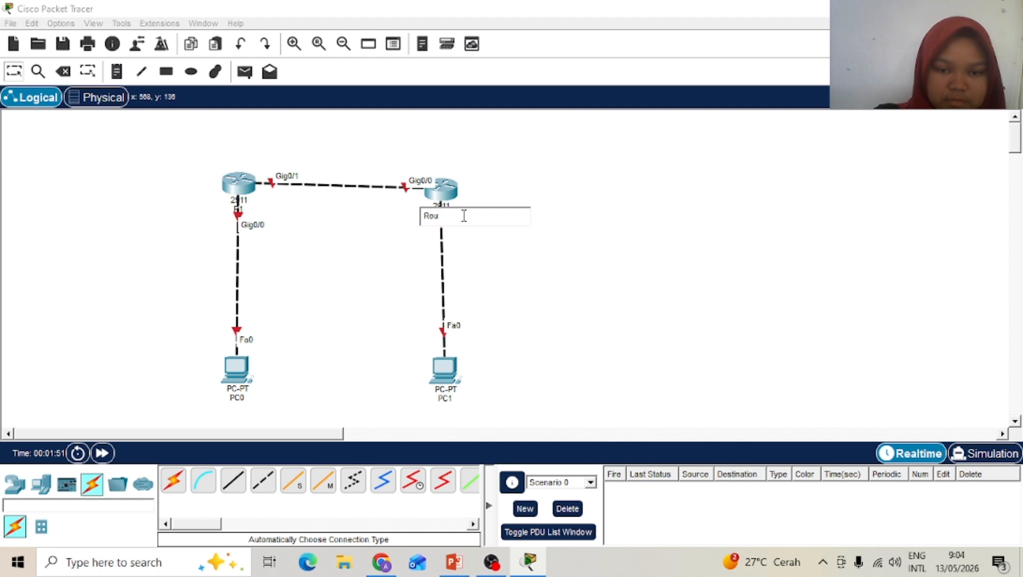
key("BackSpace")
key("BackSpace")
type("2")
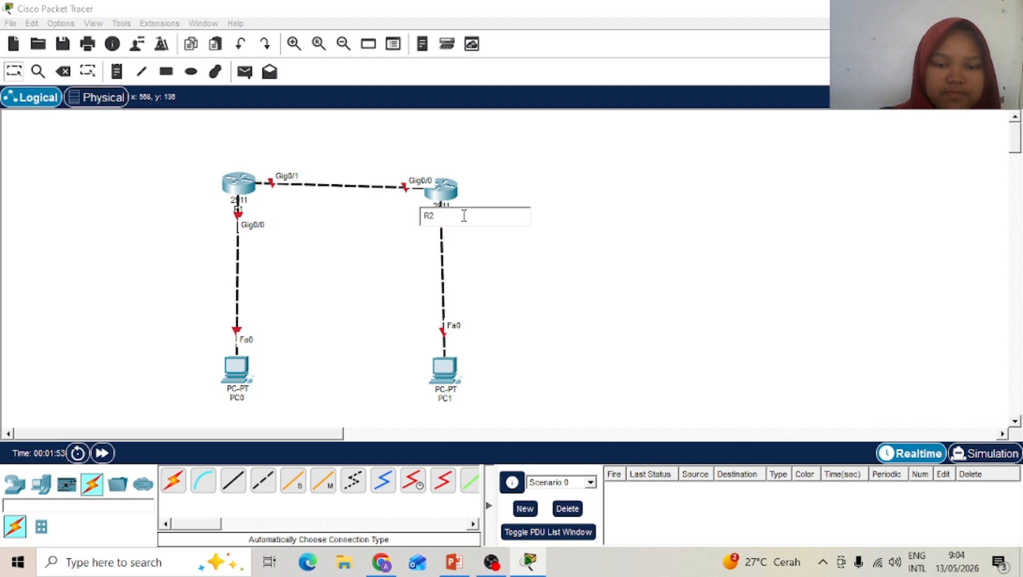
left_click(371, 294)
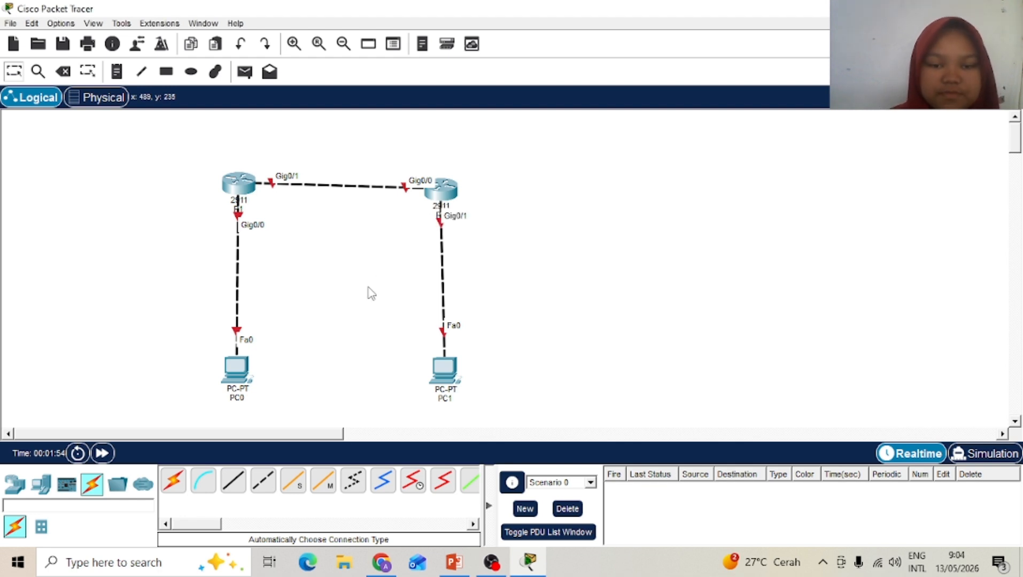
Step: Add a note reading 10.10.10.1/30 above R1's Gig0/1 interface
left_click(117, 72)
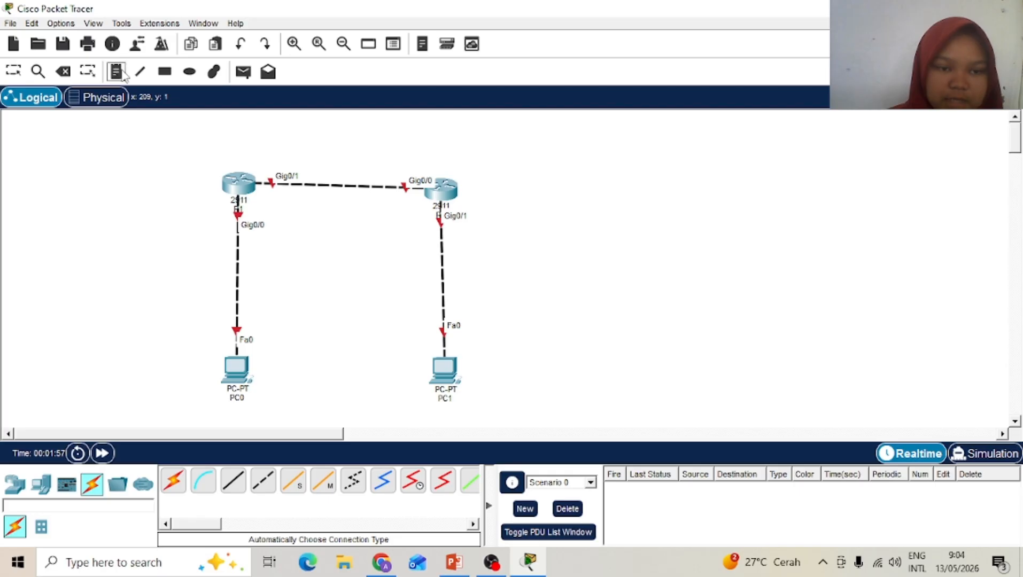
left_click(245, 152)
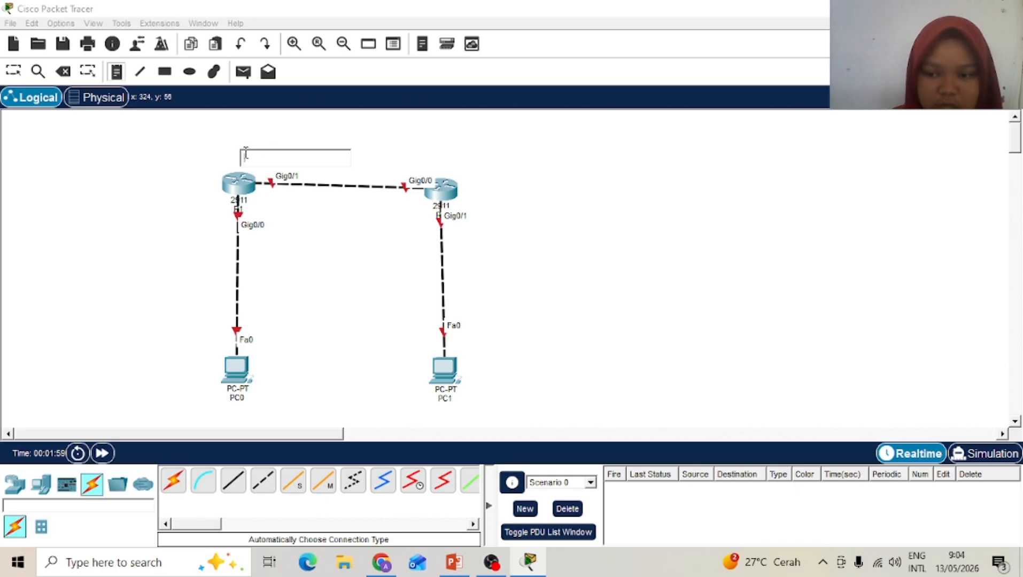
type("10.")
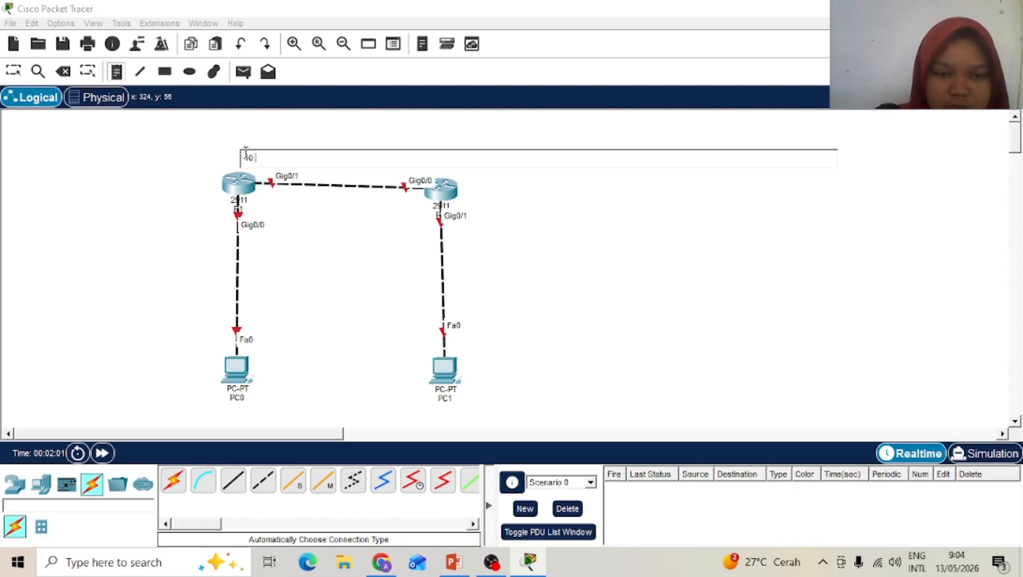
type("10.10.")
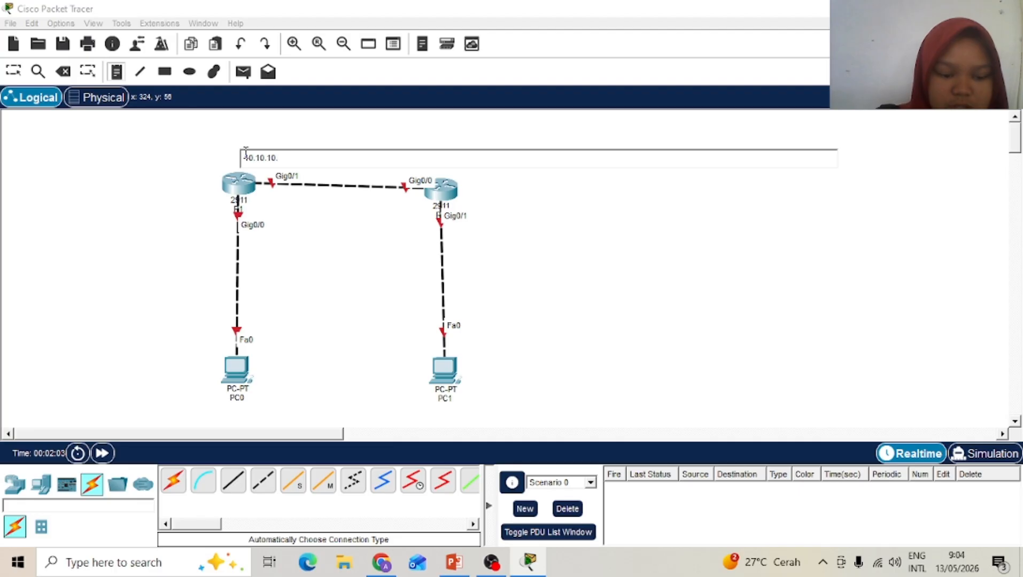
type("1/30")
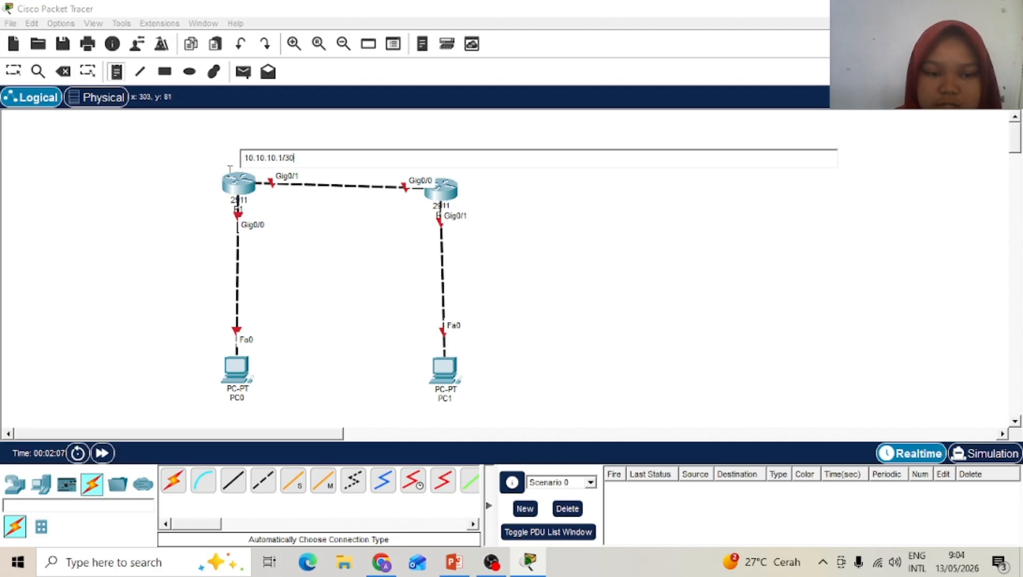
Step: Add a note reading 172.172.17.1/24 beside R1's Gig0/0 interface
left_click(163, 224)
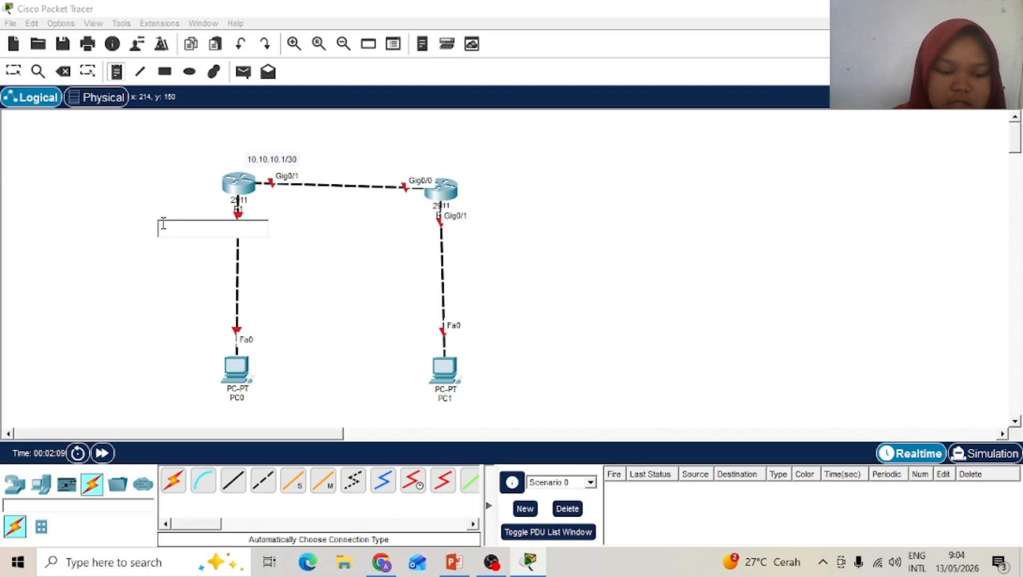
type("172.1")
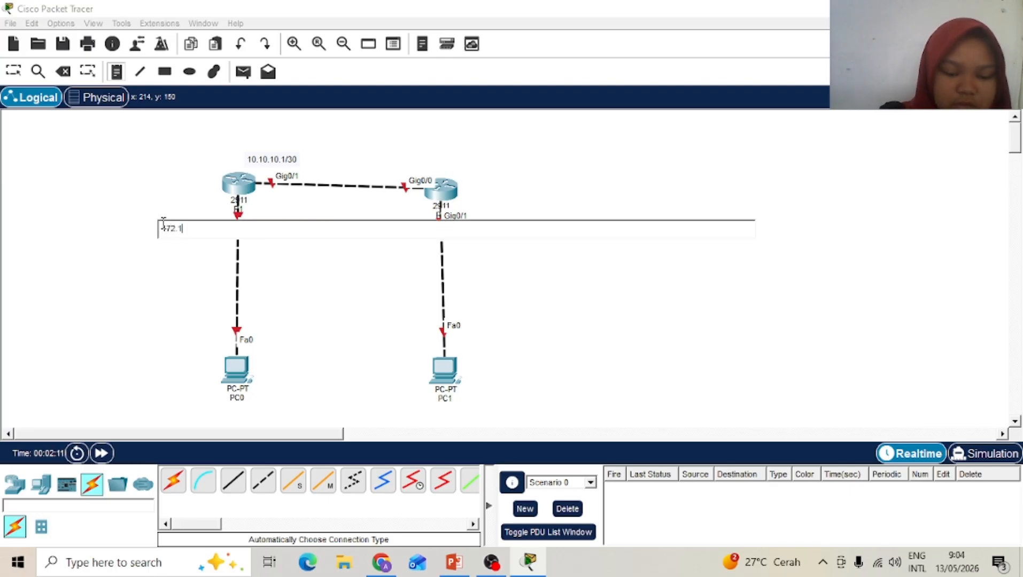
type("72.17.1")
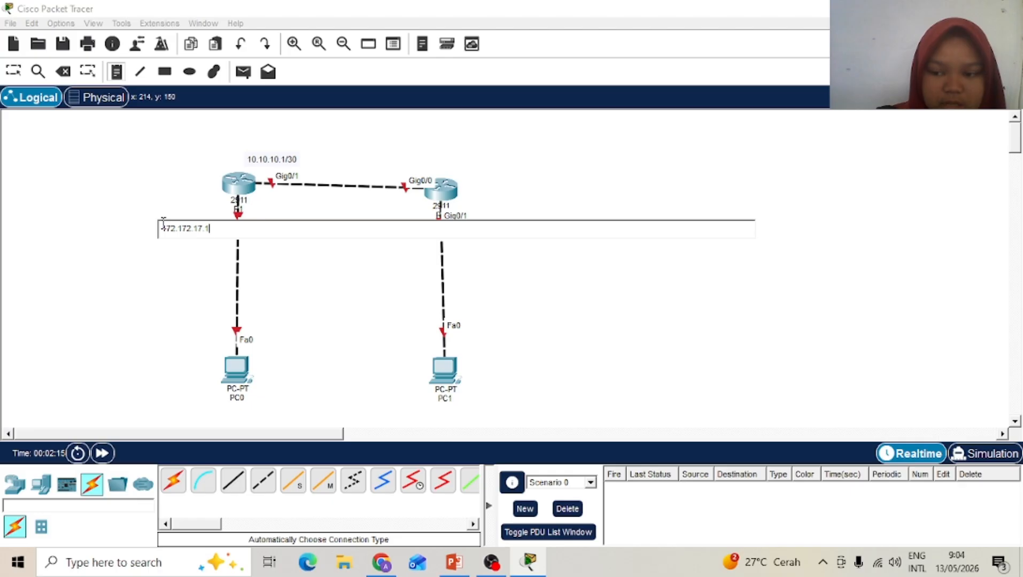
type("/24")
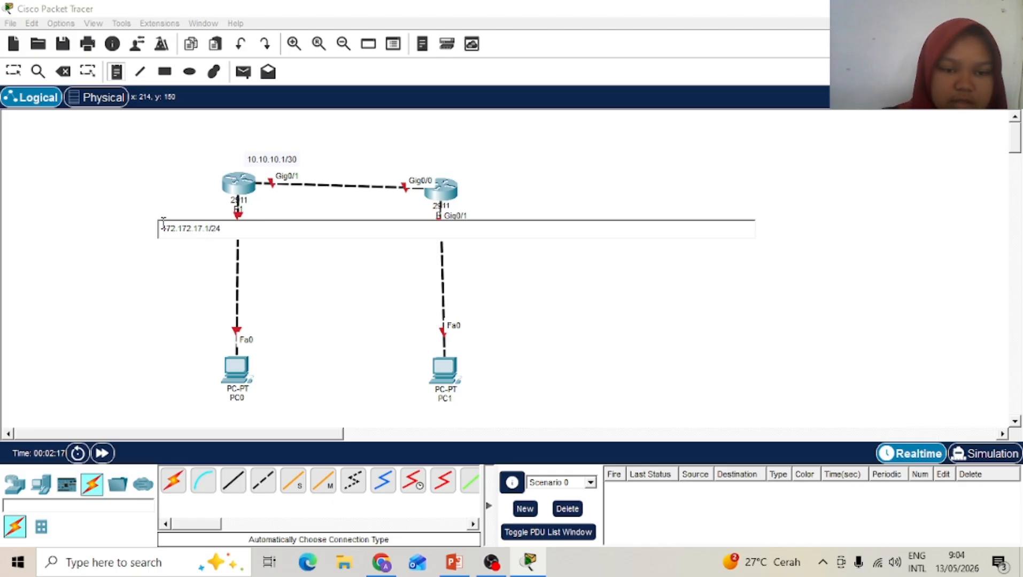
Step: Add a note reading 10.10.10.2/30 above R2's Gig0/0 interface
left_click(383, 156)
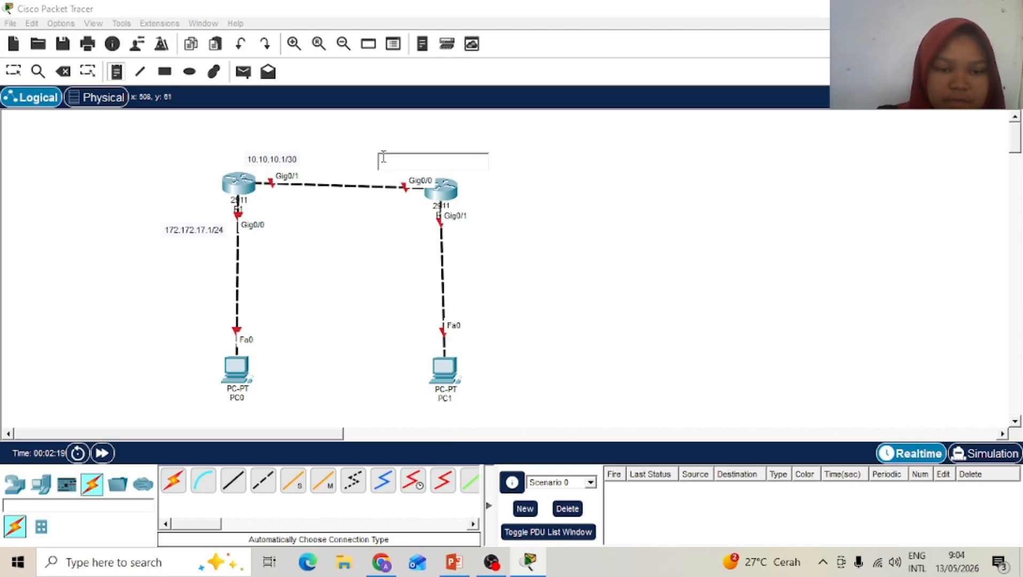
type("10.10.10")
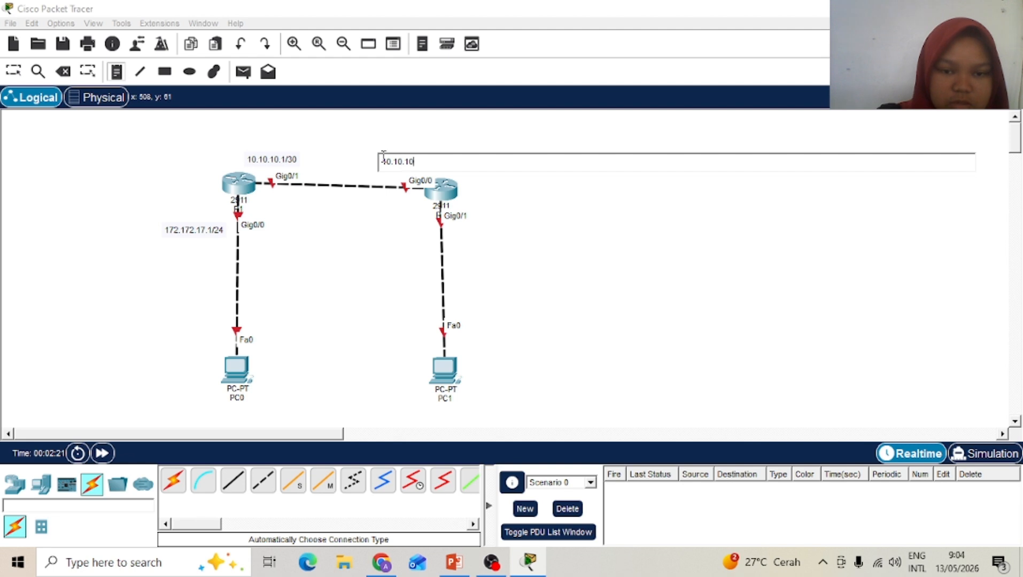
type(".2/")
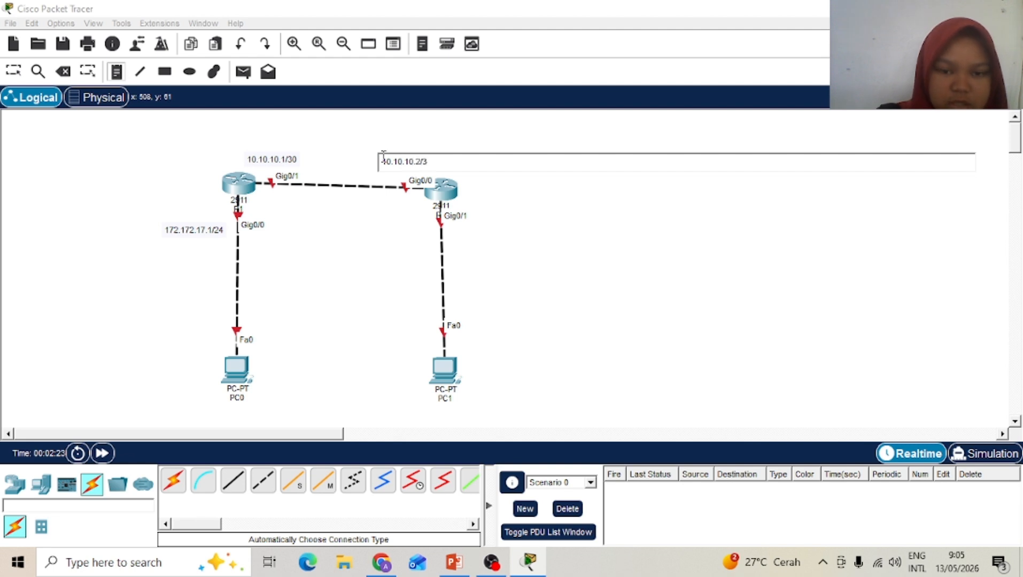
type("30")
Step: Add a note reading 172.172.16.1/24 beside R2's Gig0/1 interface
left_click(475, 216)
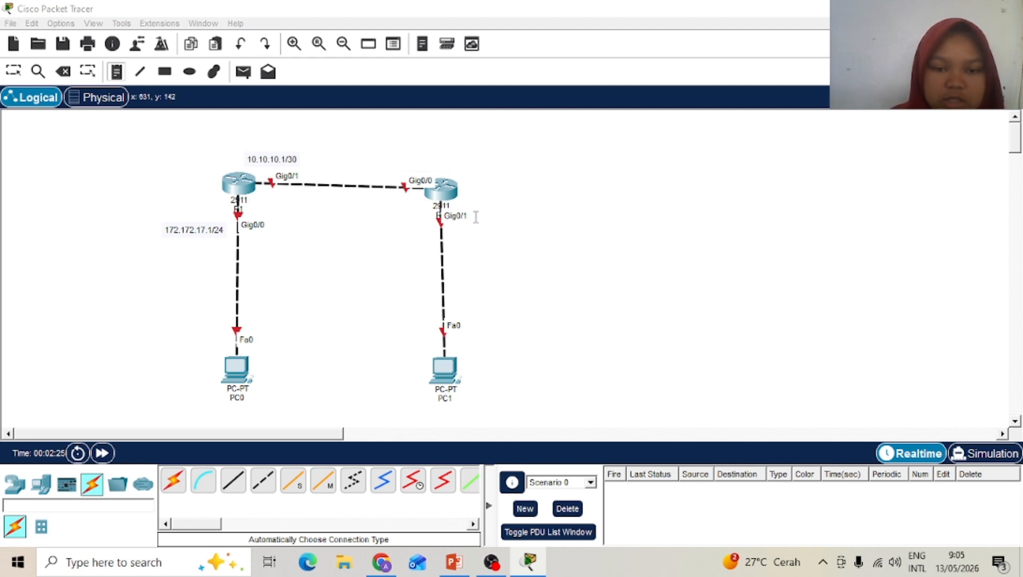
type("172.")
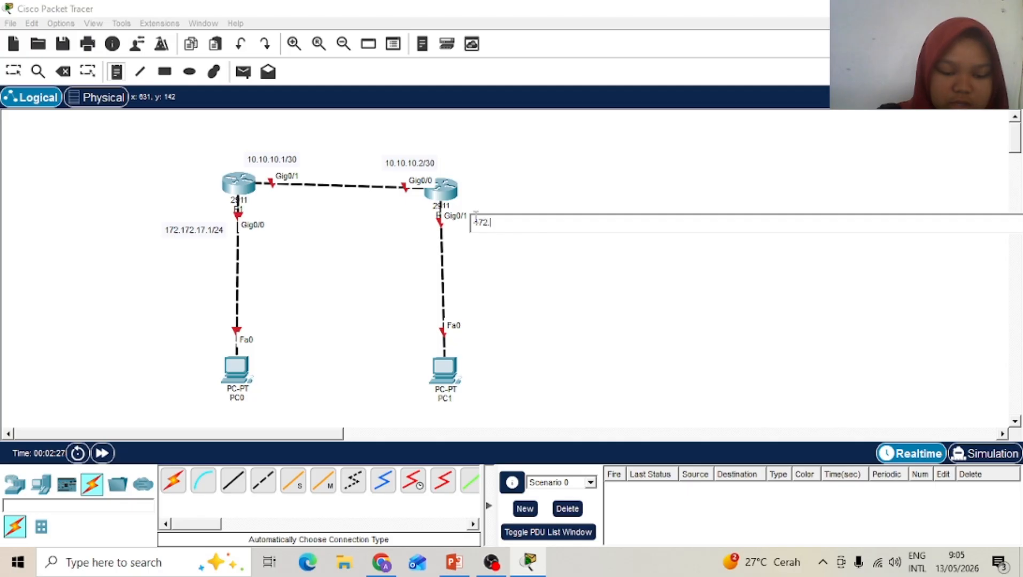
type("172.1")
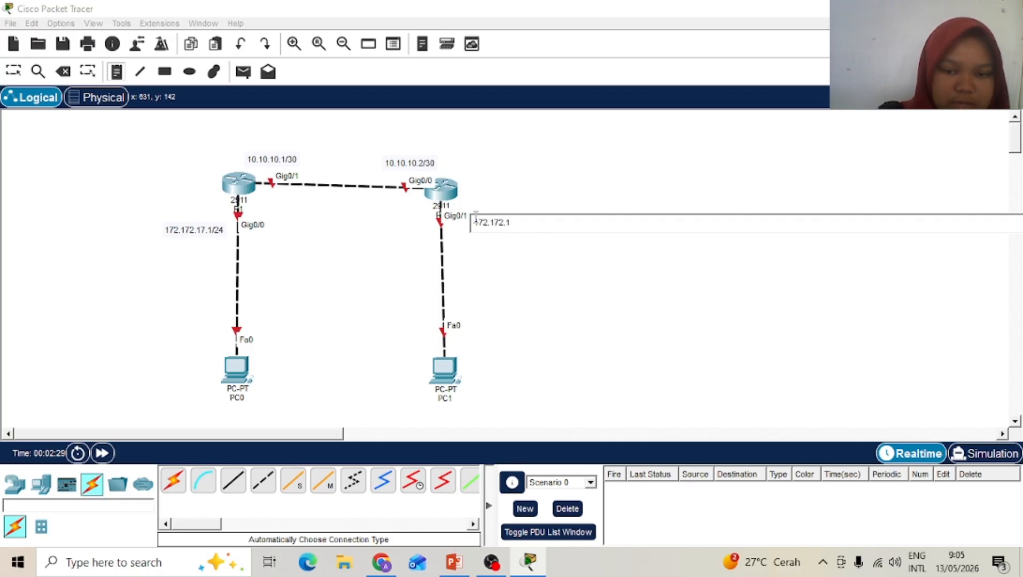
type("6.1/24")
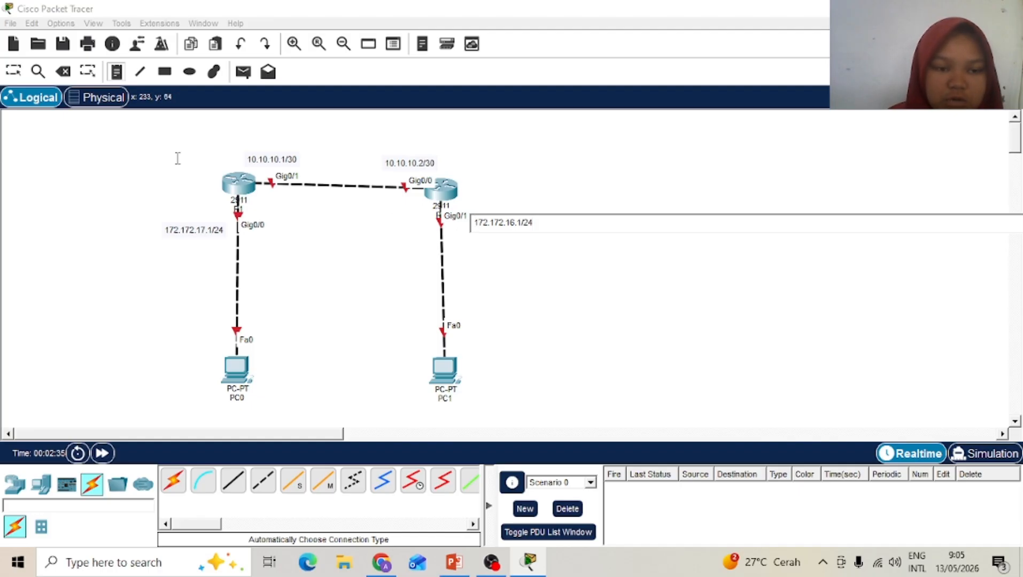
Step: Add a note reading "as = 22" beside router R1
left_click(160, 166)
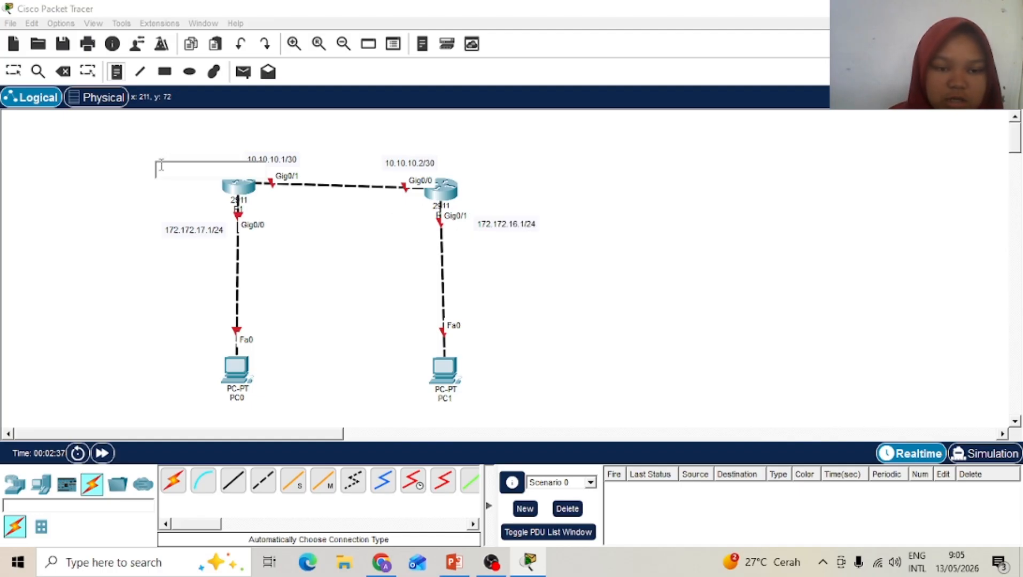
type("ds")
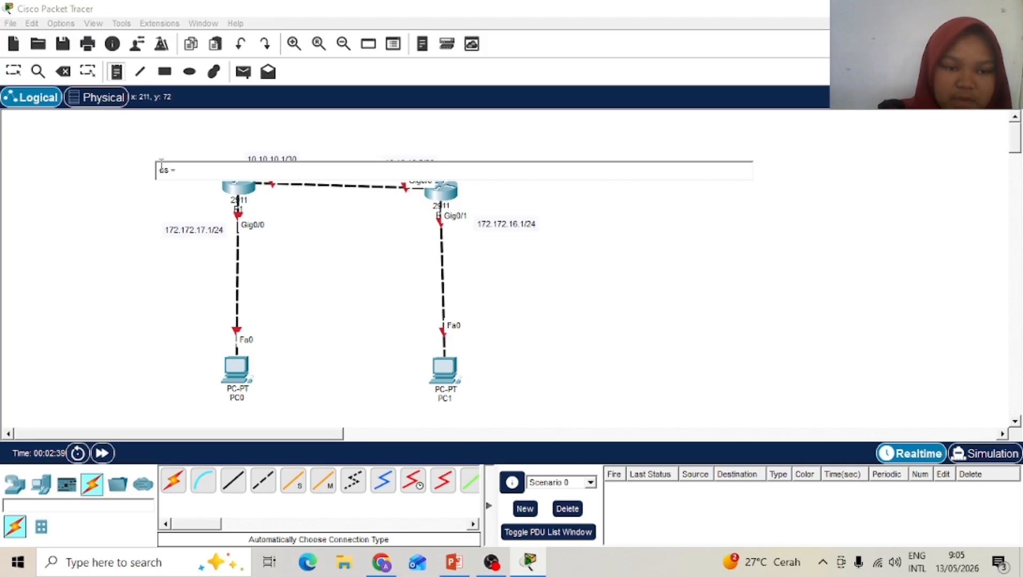
type(" =")
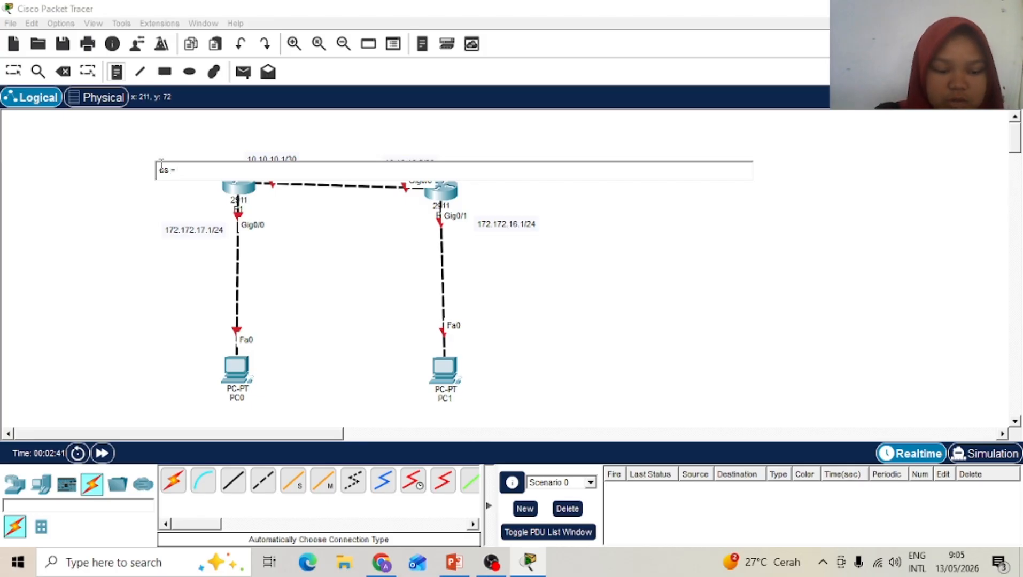
type(" 22")
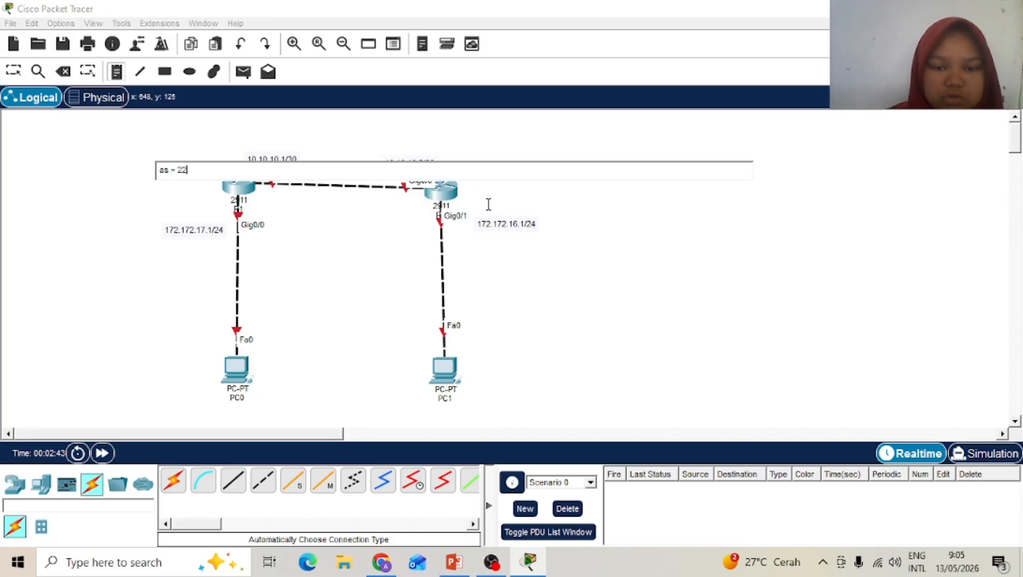
Step: Add a note reading "as = 23" beside router R2 and nudge R2 level with R1
left_click(486, 185)
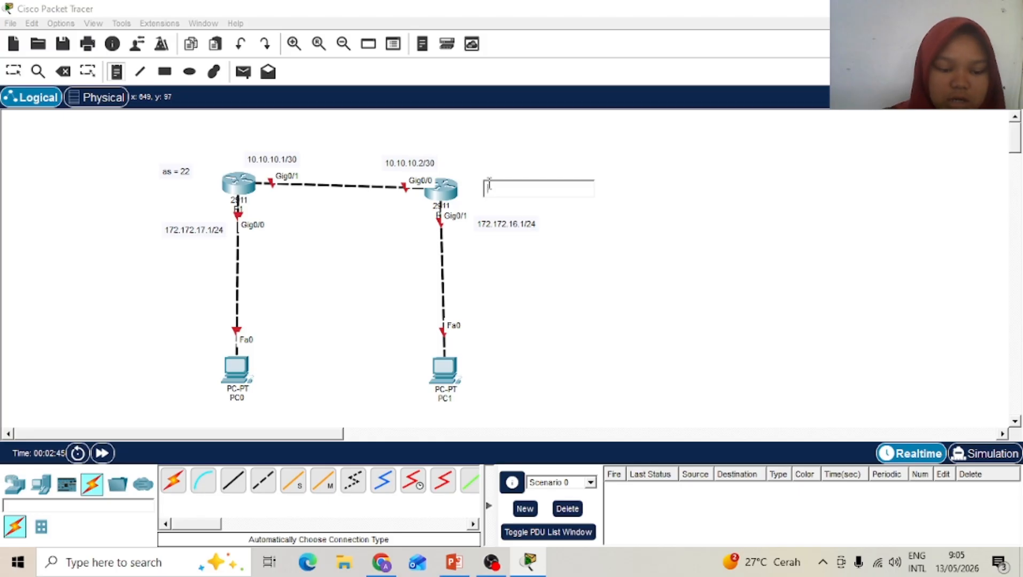
type("as =")
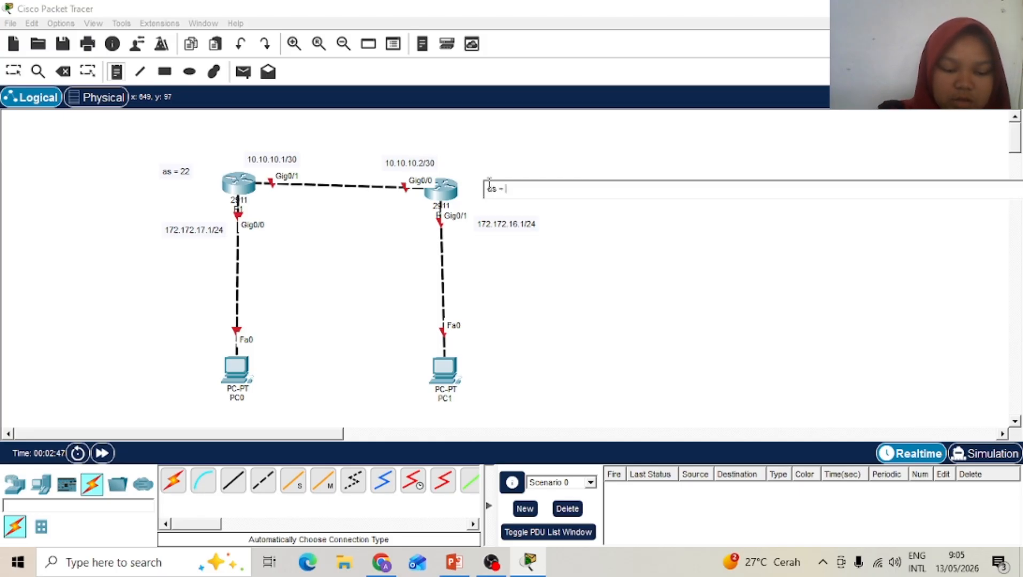
type(" 23")
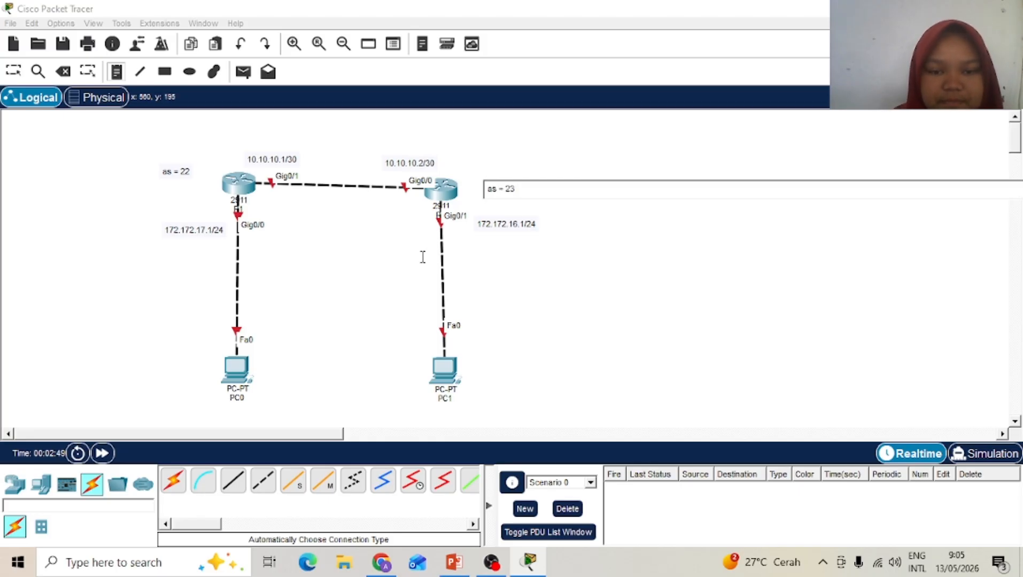
left_click(15, 71)
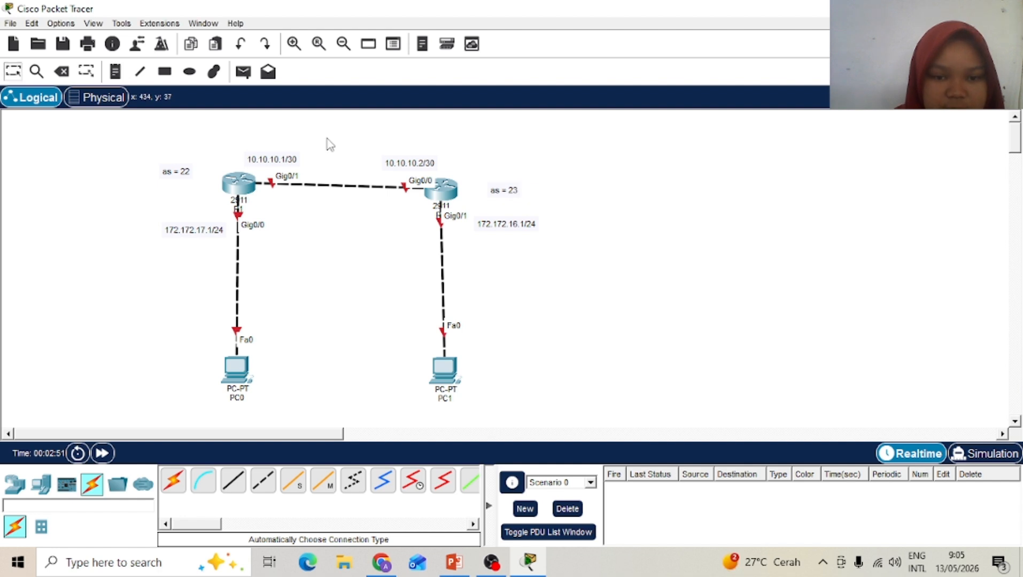
left_click_drag(436, 188, 437, 189)
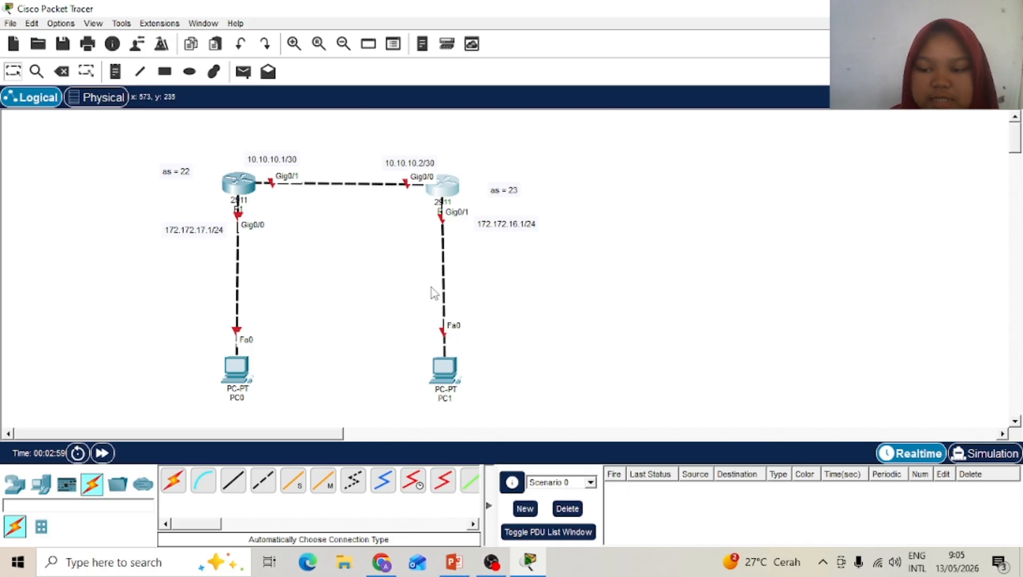
Step: Open R1's command line, decline the initial configuration dialog, and enter global configuration mode
left_click(240, 192)
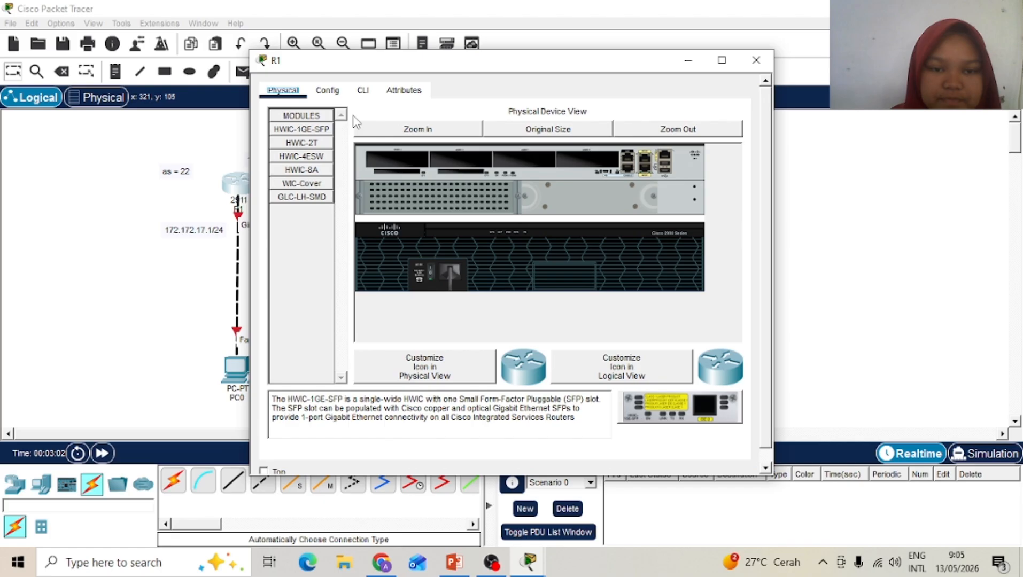
left_click(366, 91)
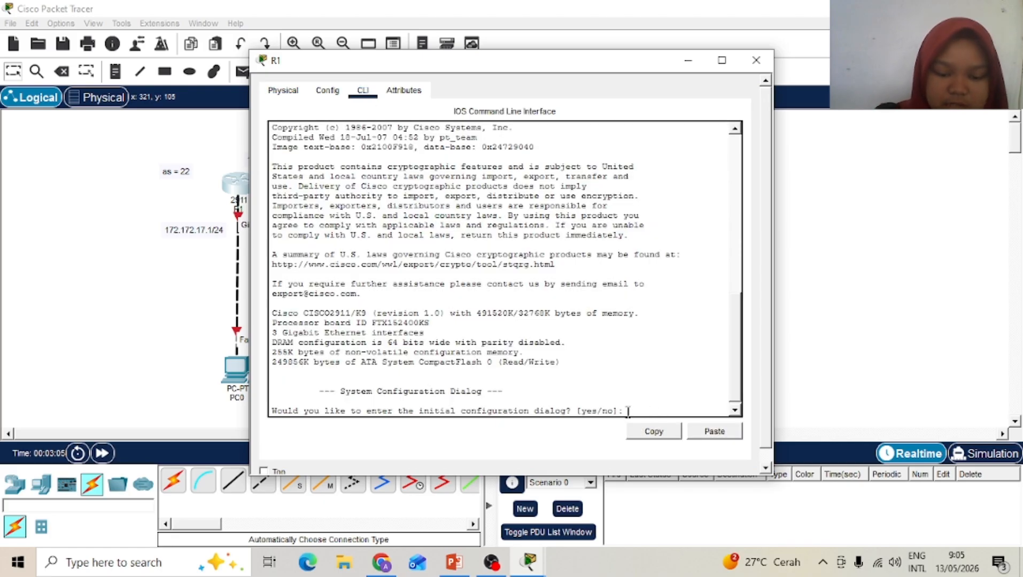
type("n")
key("Return")
key("Return")
type("en")
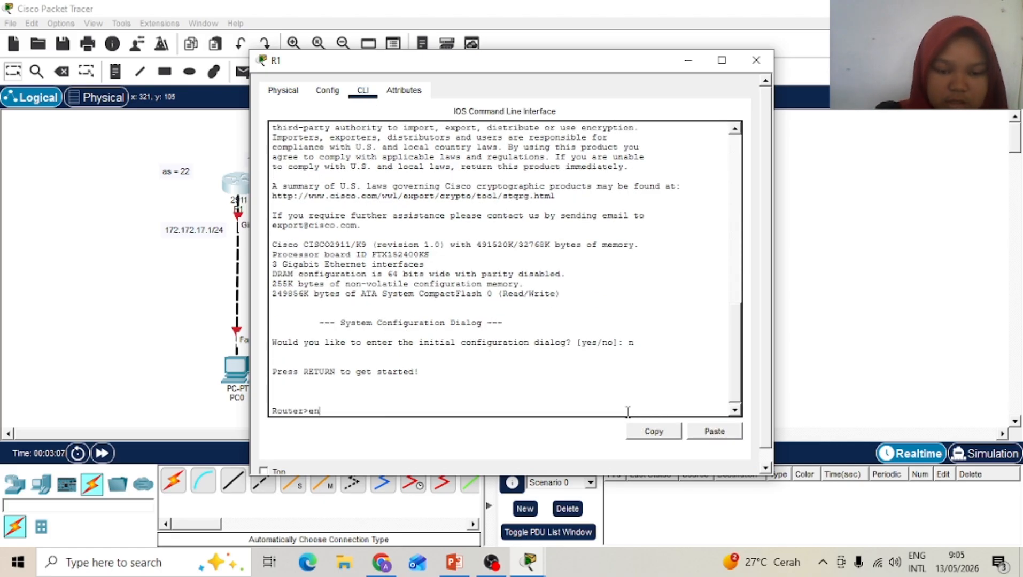
key("Return")
type("con")
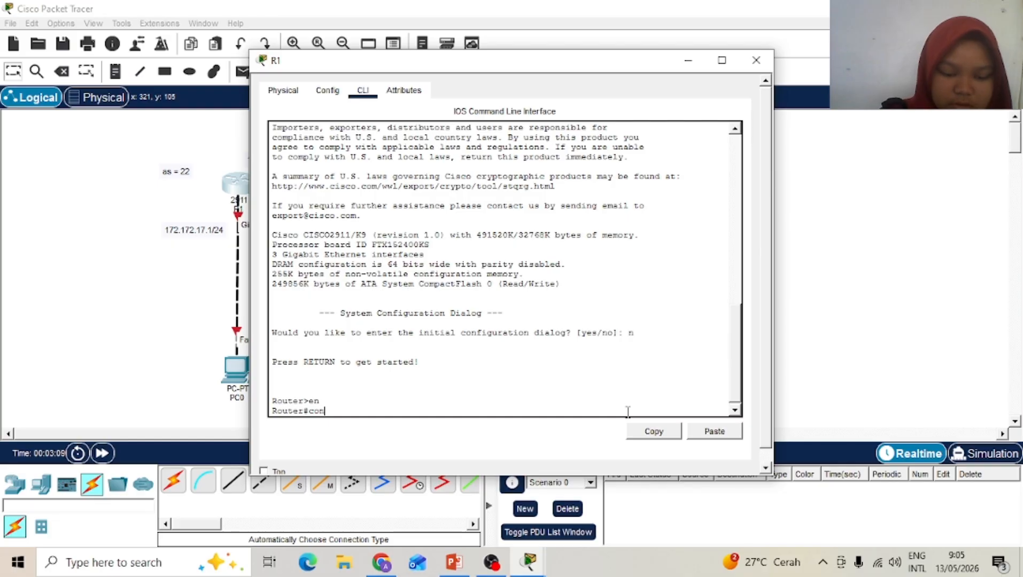
type("f t")
key("Return")
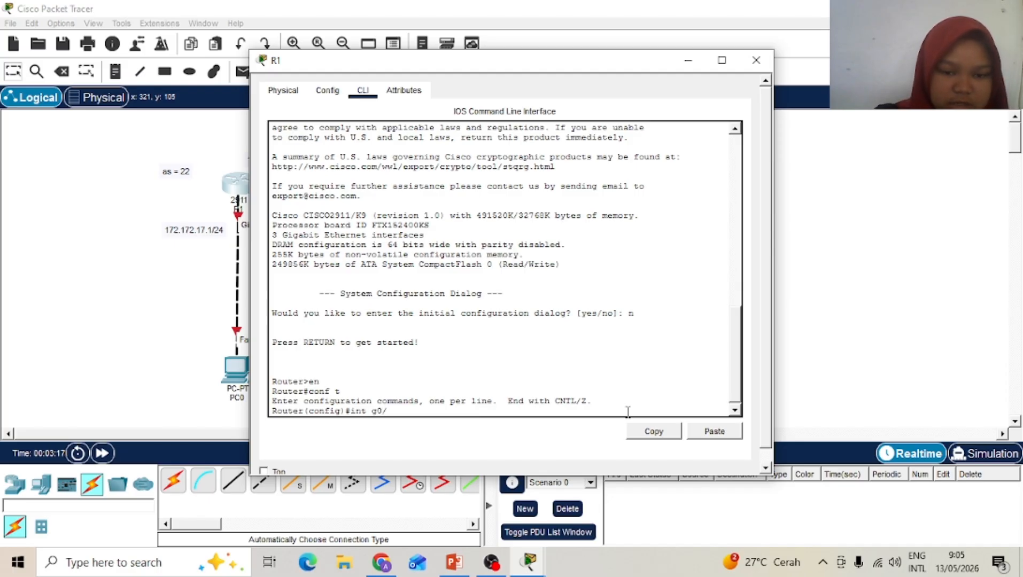
Step: Enable R1's g0/1 interface with no shutdown and move the router window clear of R1 in the topology
type("int g0/1")
key("Return")
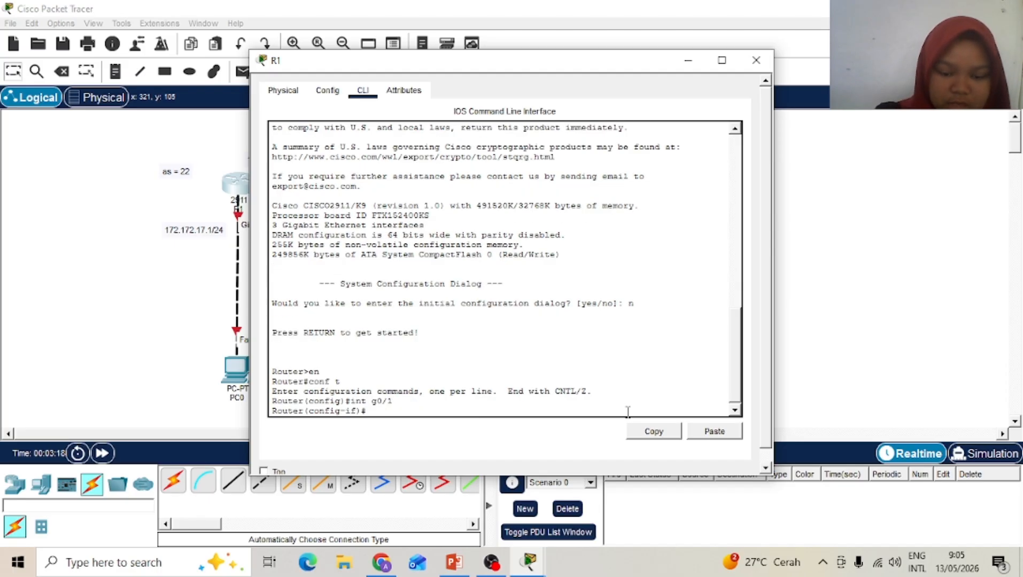
type("no sh")
key("Return")
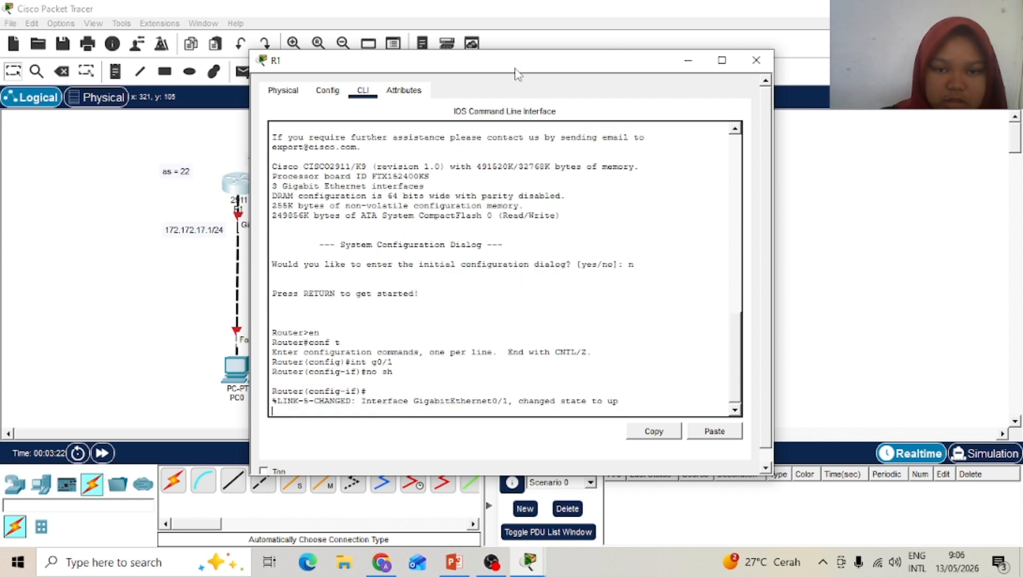
left_click_drag(515, 70, 598, 48)
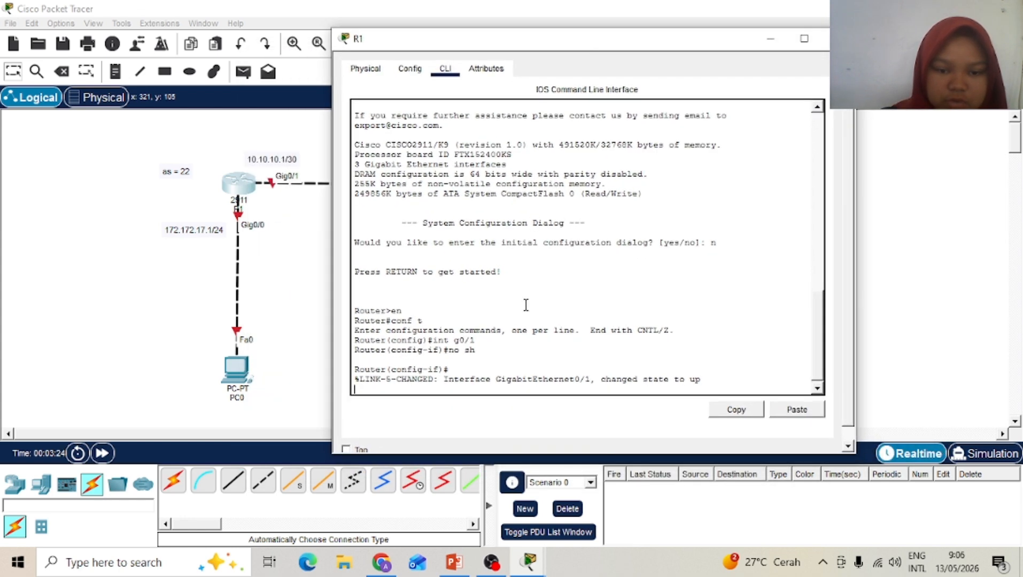
key("Return")
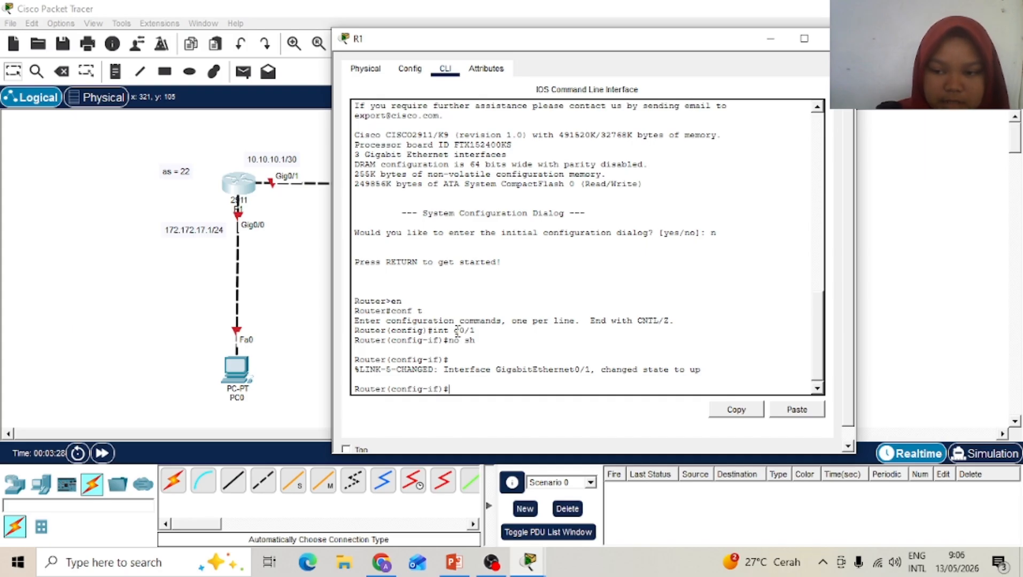
Step: Enter the ip address command for R1's g0/1 with address 10.10.10.1 and a mask beginning 255.255.255
type("ip ad")
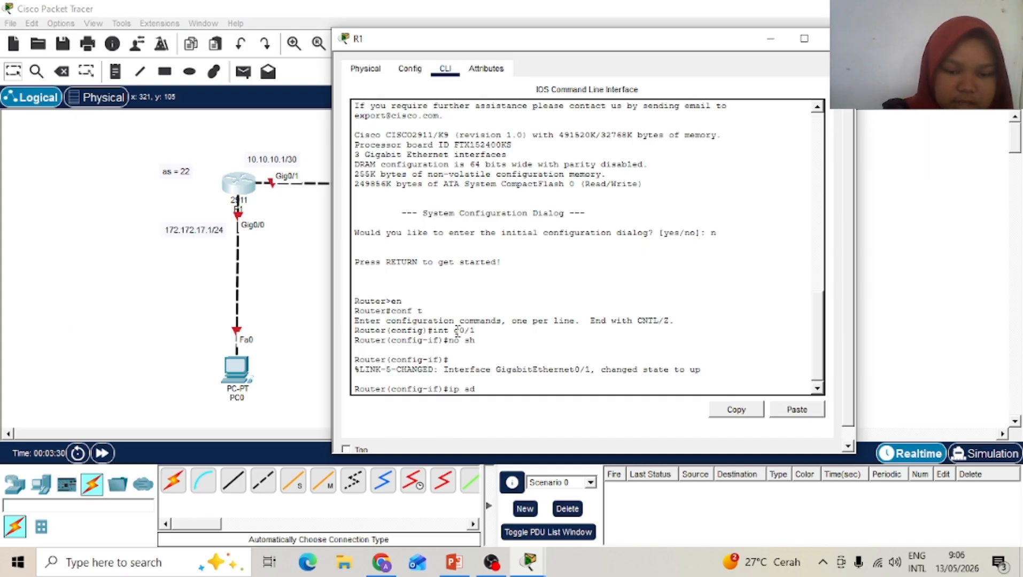
type("dress")
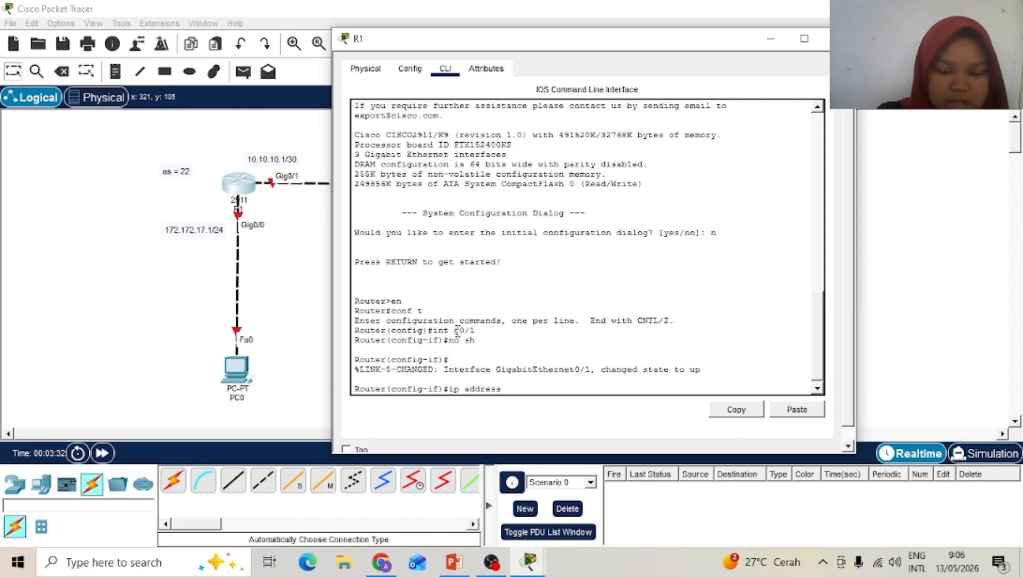
type(" 10.10.10.")
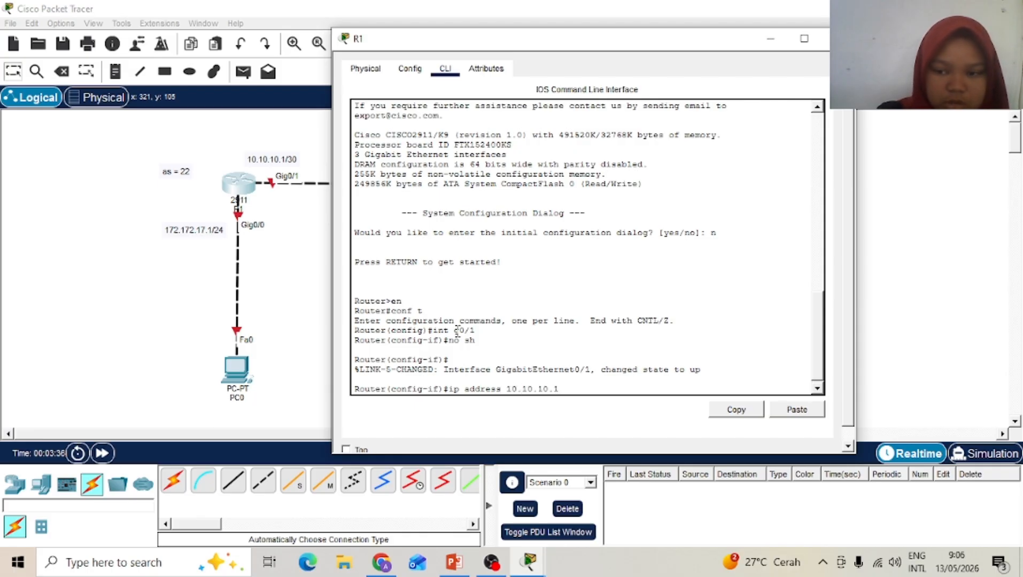
type("1 2")
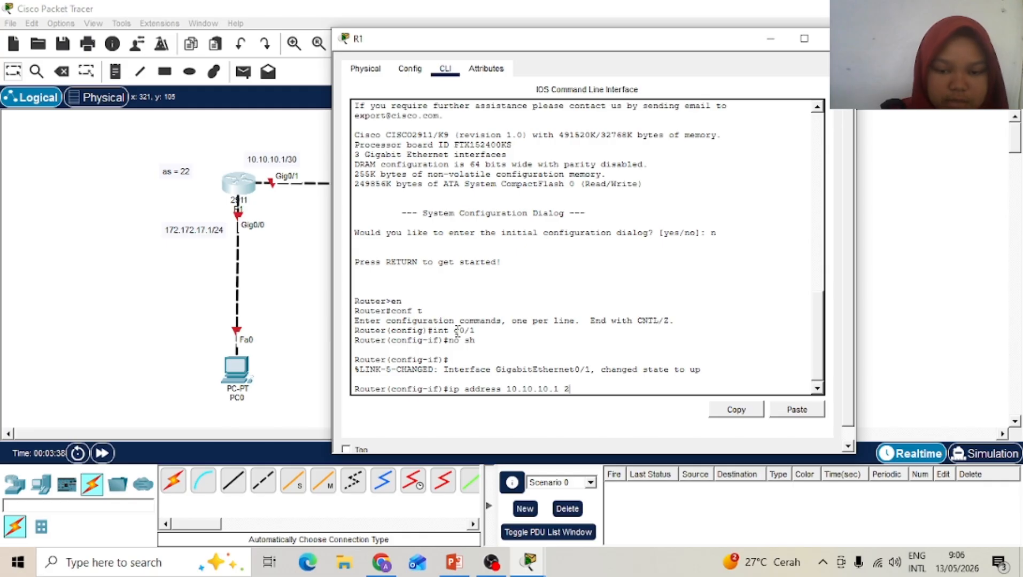
type("55.255")
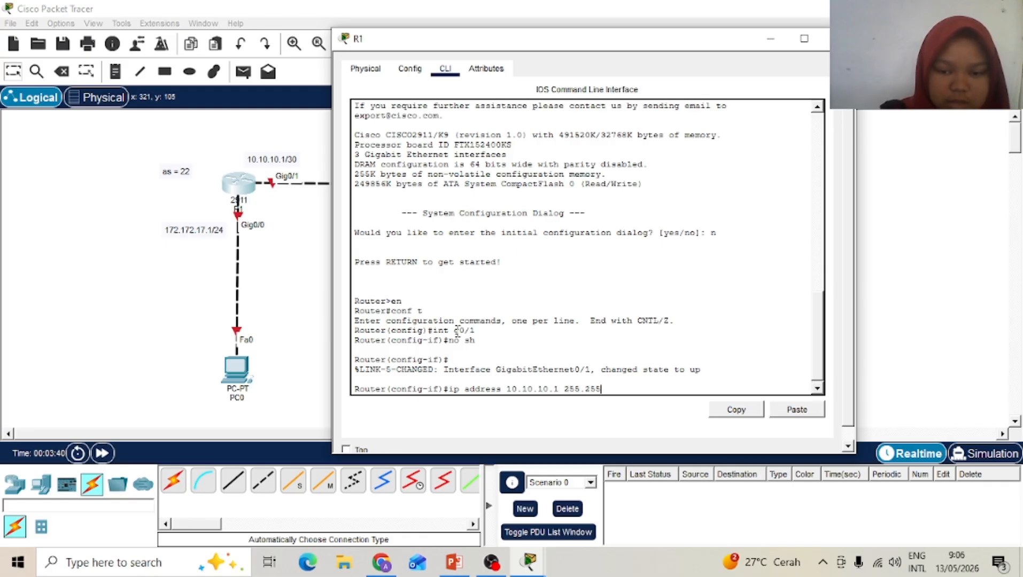
type(".255")
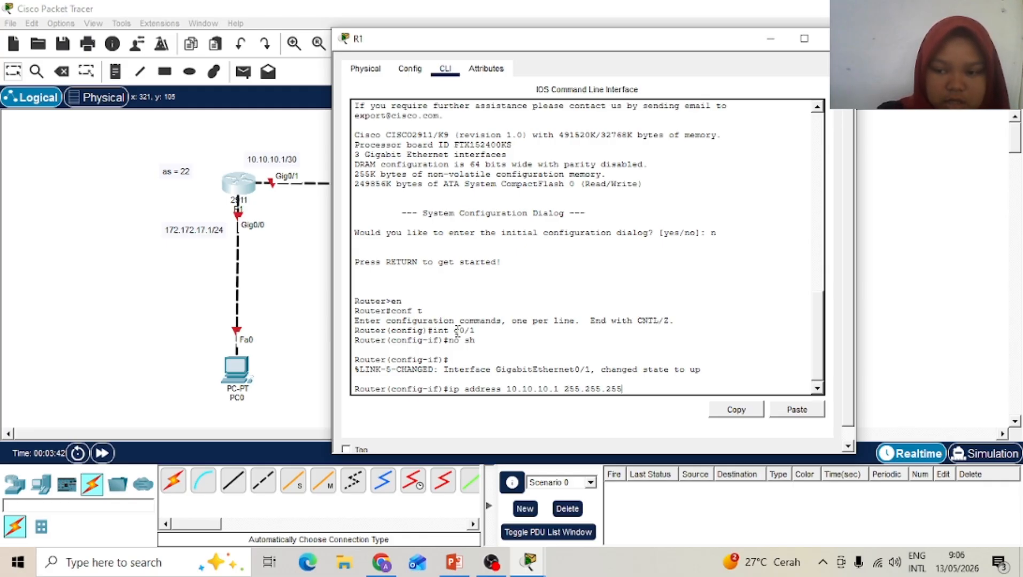
Step: Complete R1's GigabitEthernet0/1 address assignment as 10.10.10.1 with subnet mask 255.255.255.252
type(".25")
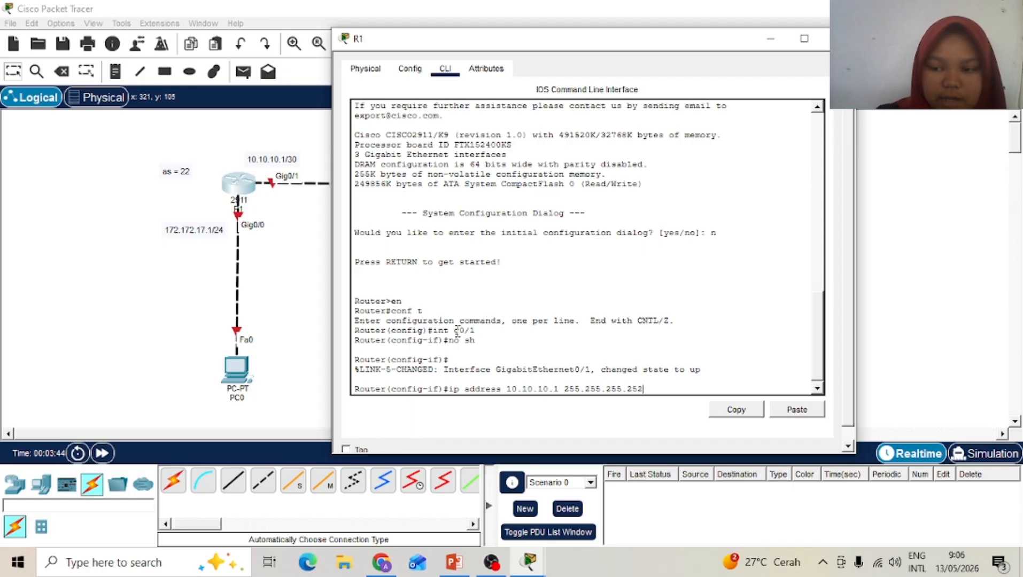
type("2")
key("Return")
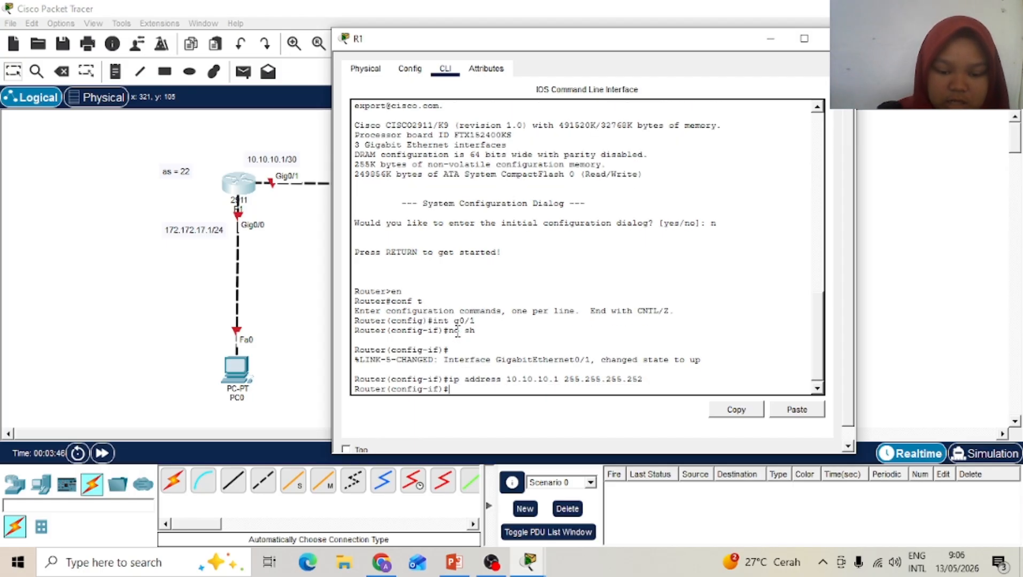
Step: Enter interface g0/0 on R1 and enable it with no shutdown
type("int g0/0")
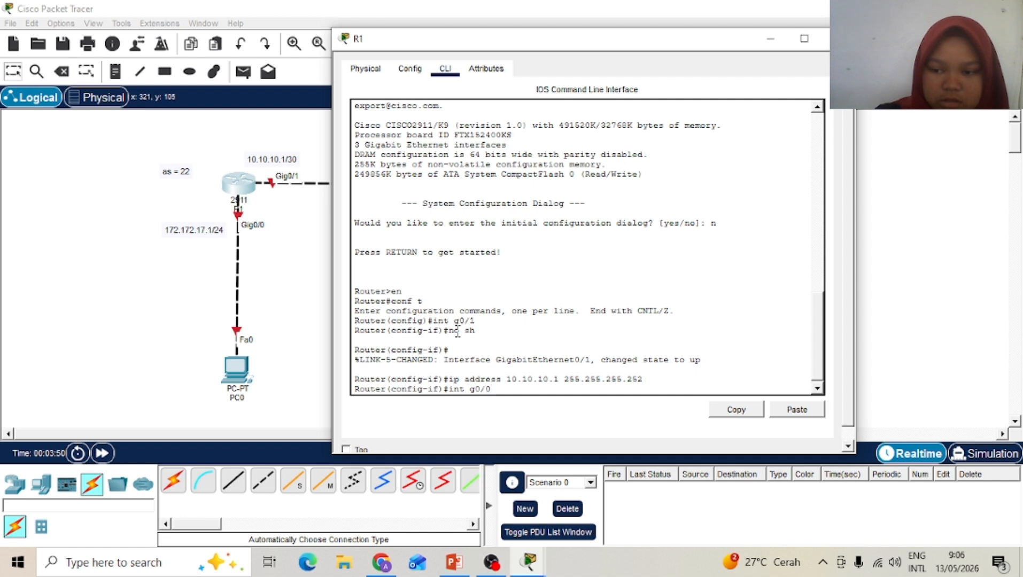
key("Return")
type("no sh")
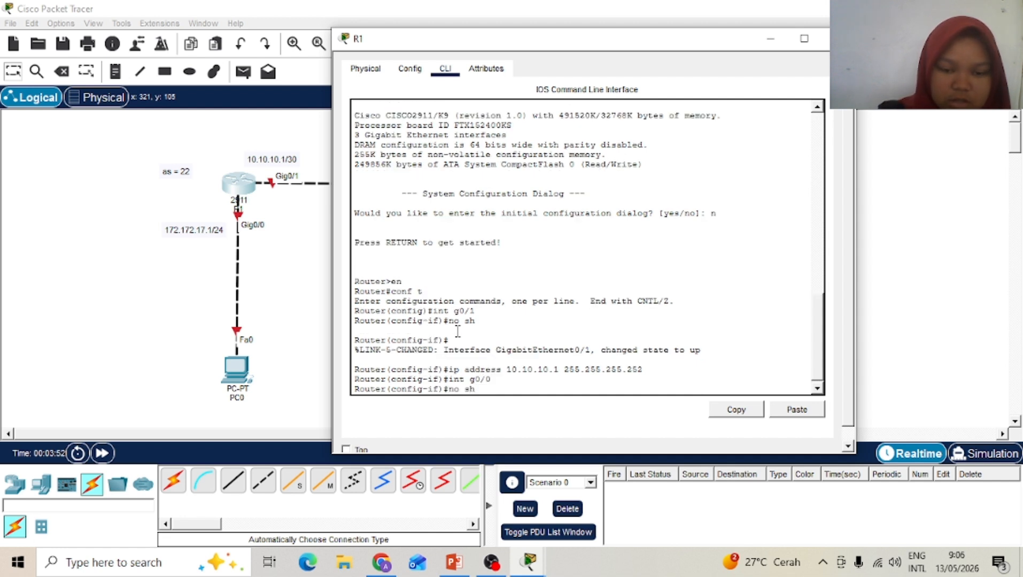
key("Return")
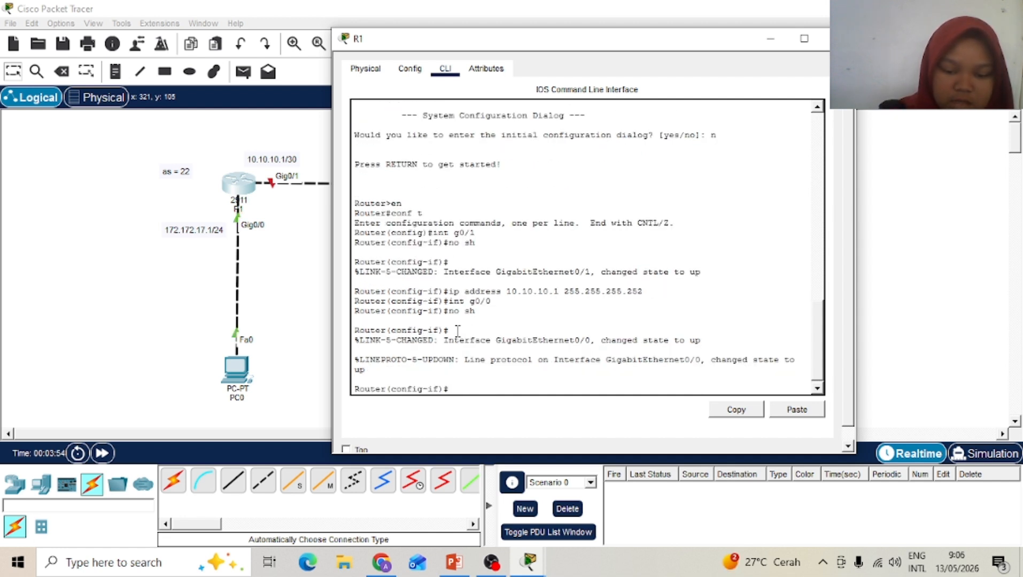
Step: Assign 172.172.17.1 with mask 255.255.255.0 to R1's g0/0 interface and close the R1 window
type("ip addre")
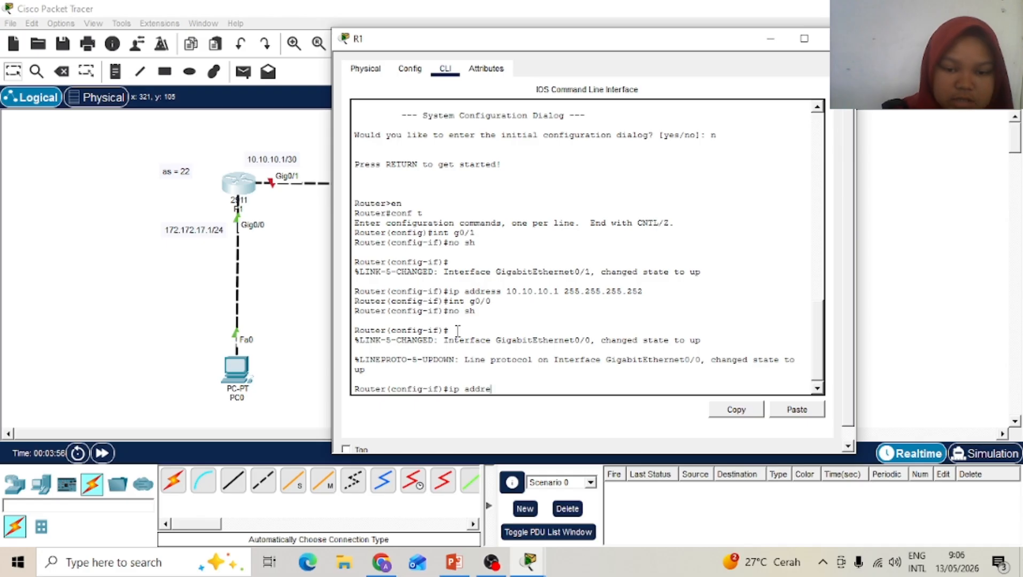
type("ss 1")
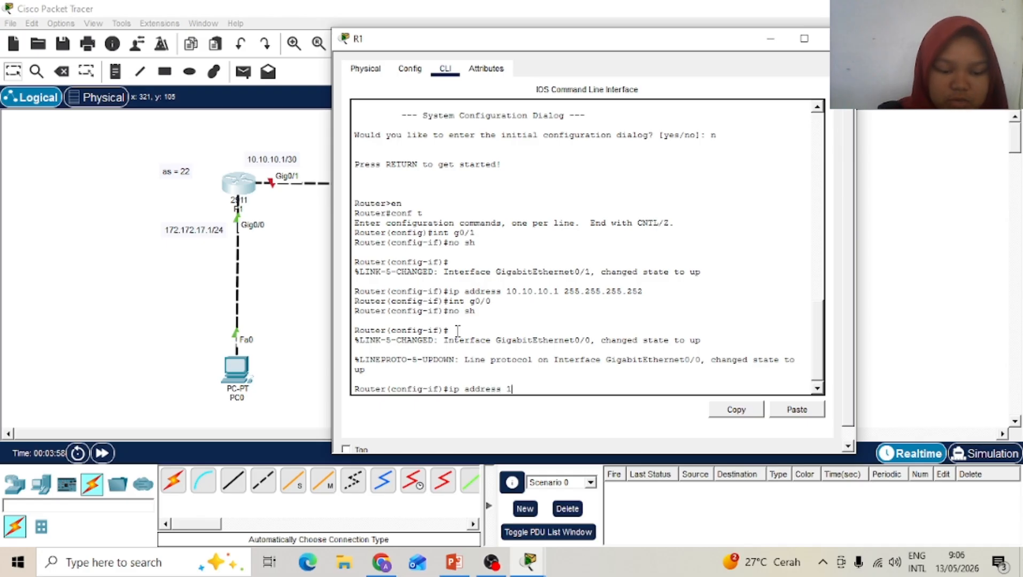
type("72.172")
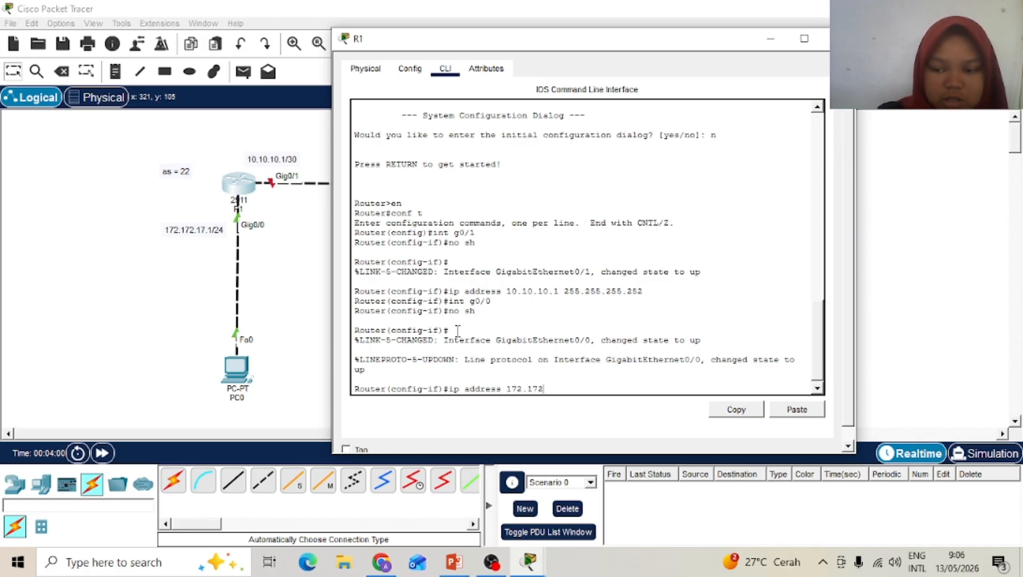
type(".1")
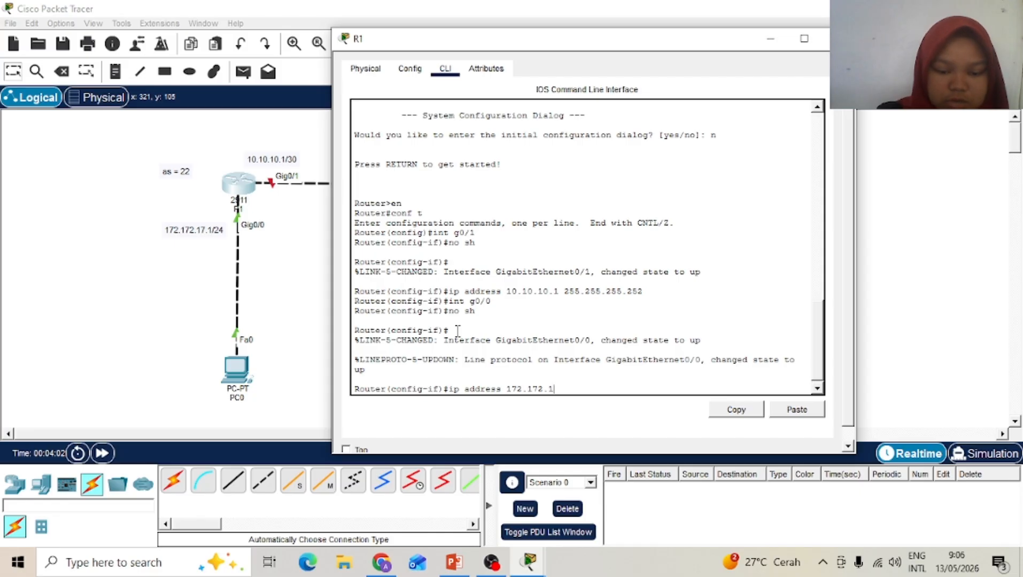
type("7.1")
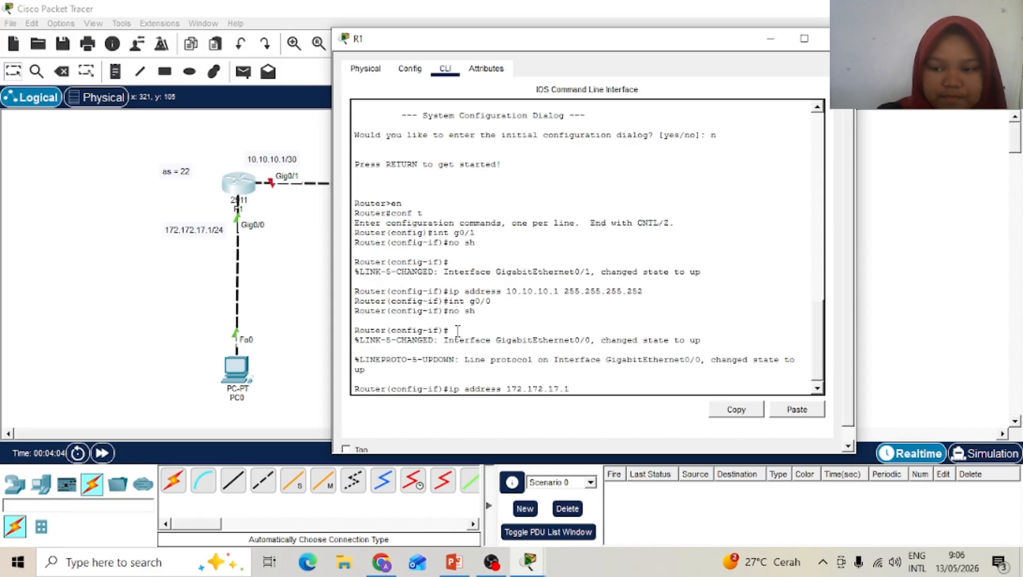
type(" 2")
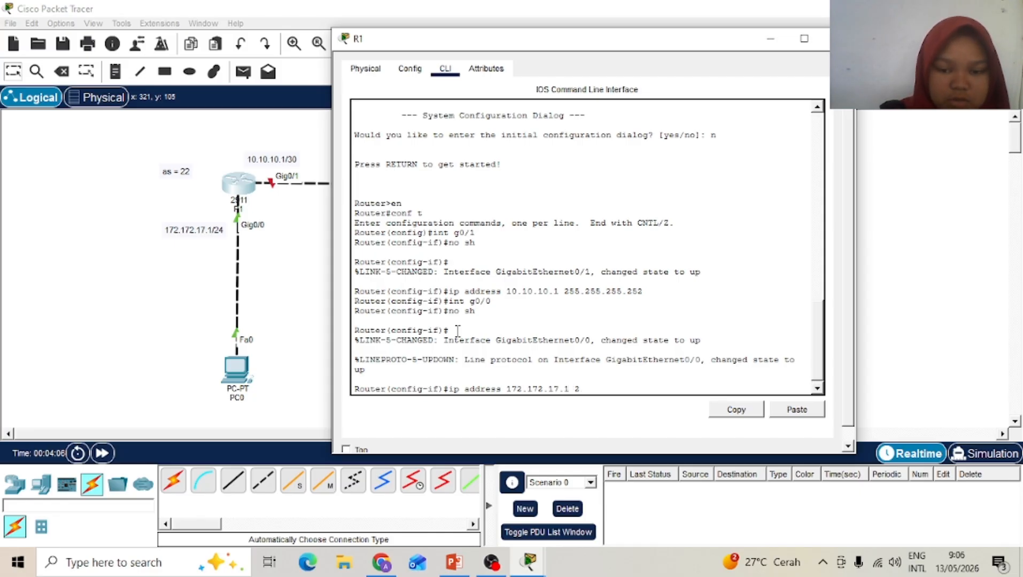
type("55.255")
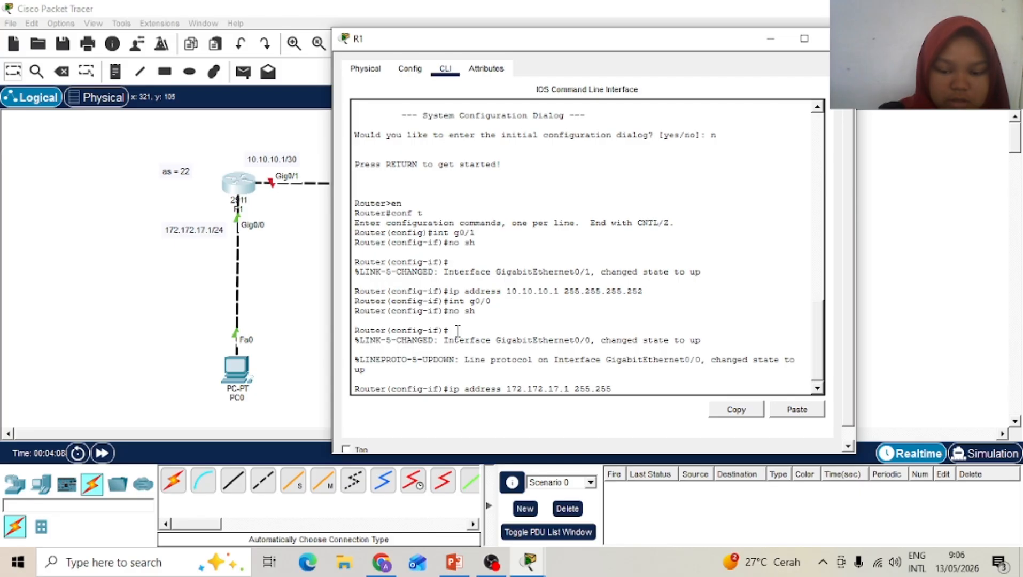
type(".255.0")
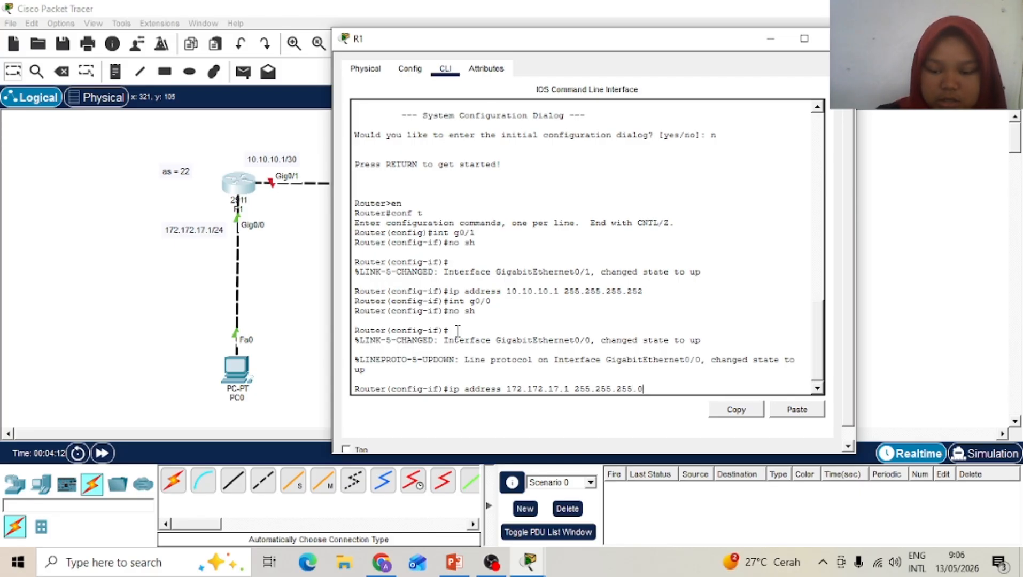
key("Return")
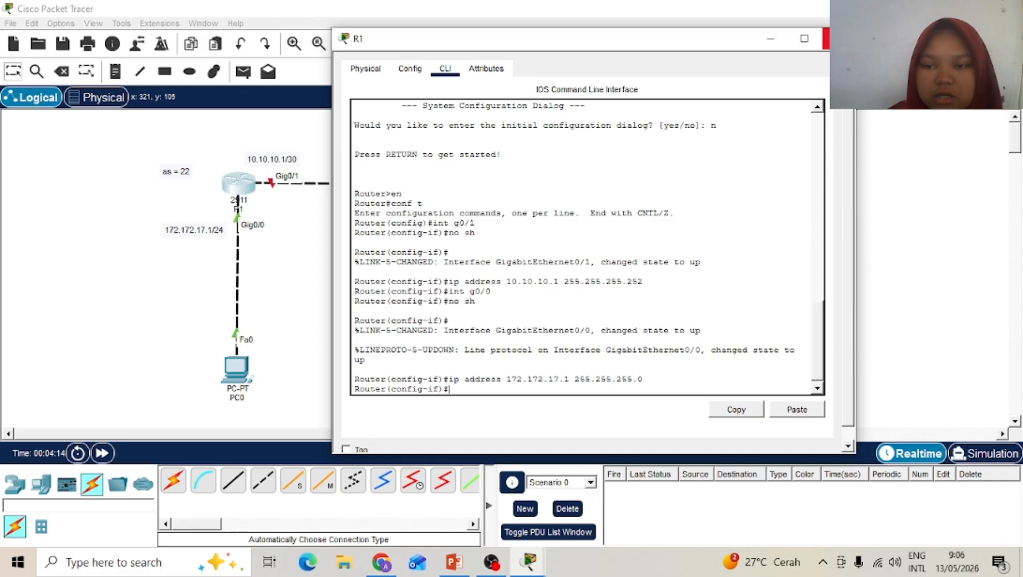
left_click(827, 39)
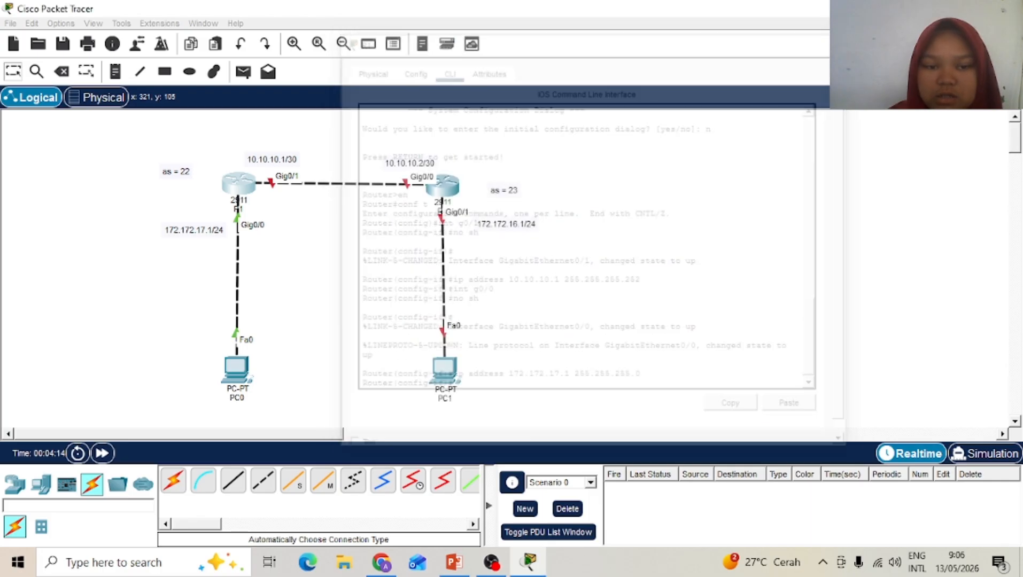
Step: Open router R2's command line, decline the initial configuration dialog, and enter global configuration mode
left_click(451, 192)
left_click(363, 91)
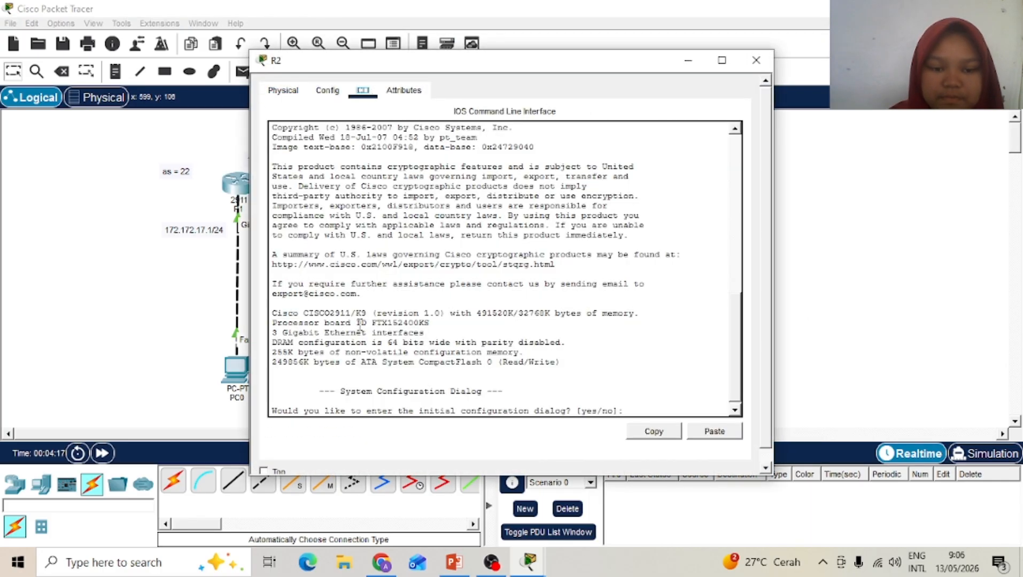
left_click(628, 411)
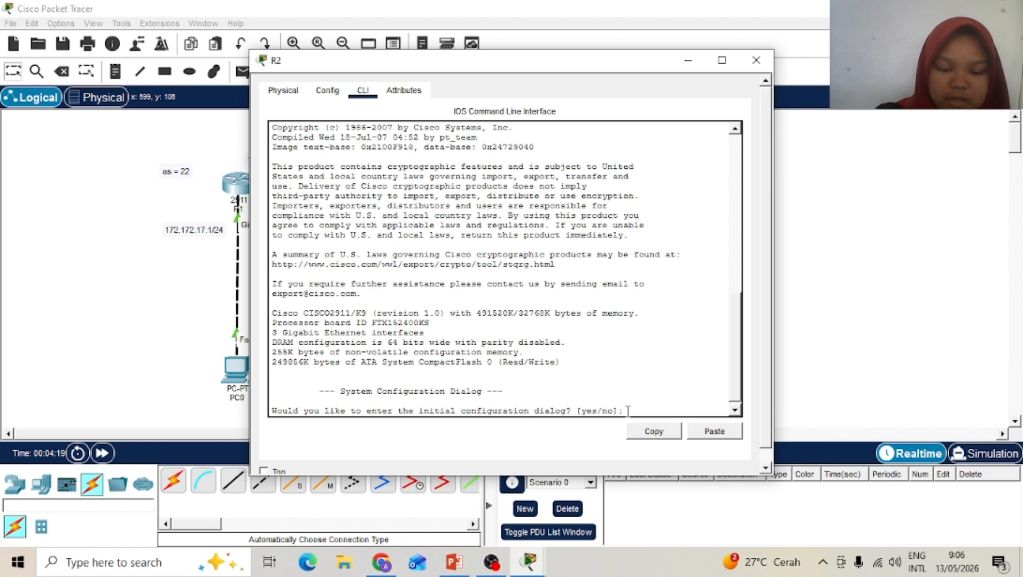
type("n")
key("Return")
type("en")
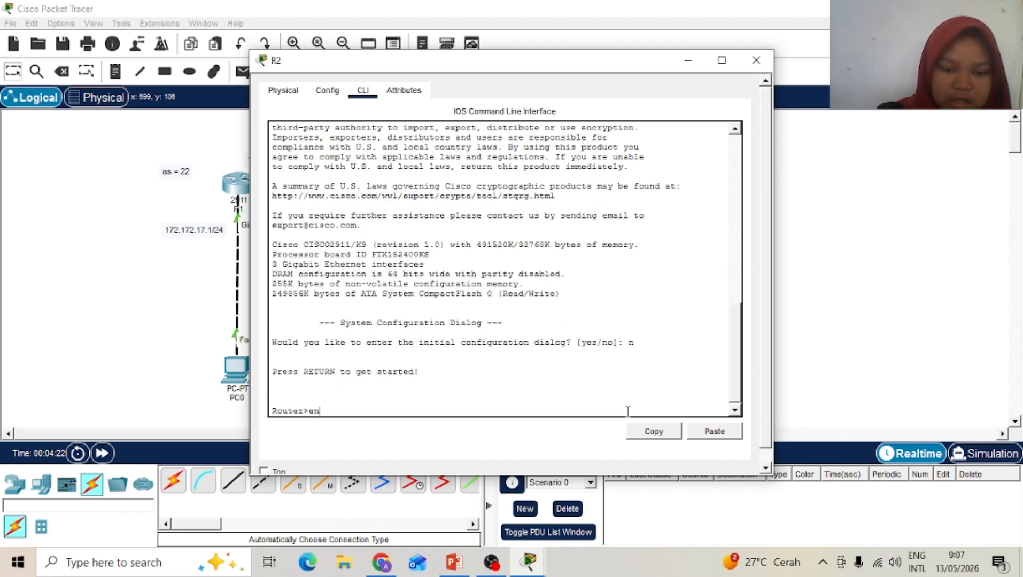
key("Return")
type("conf t")
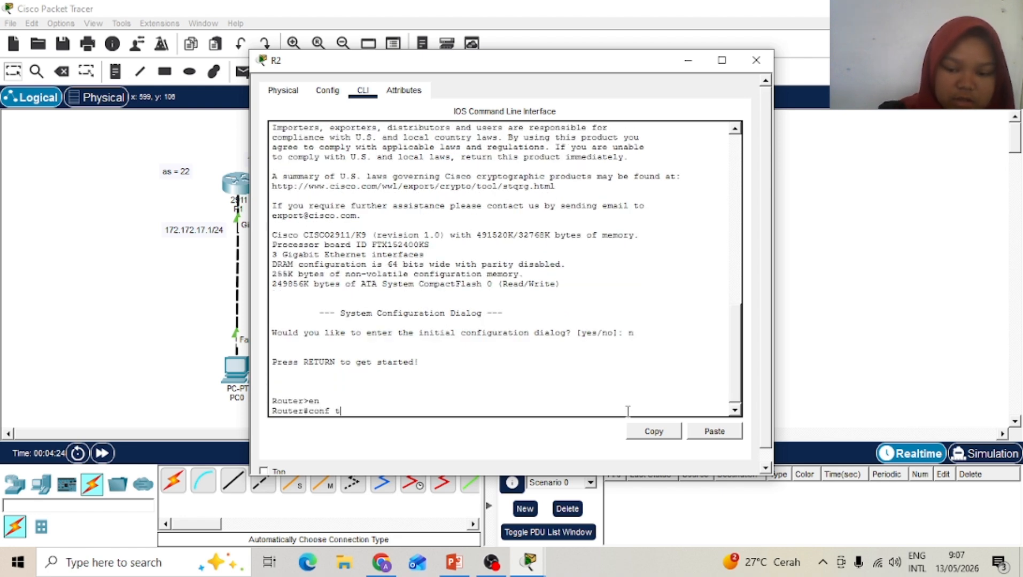
key("Return")
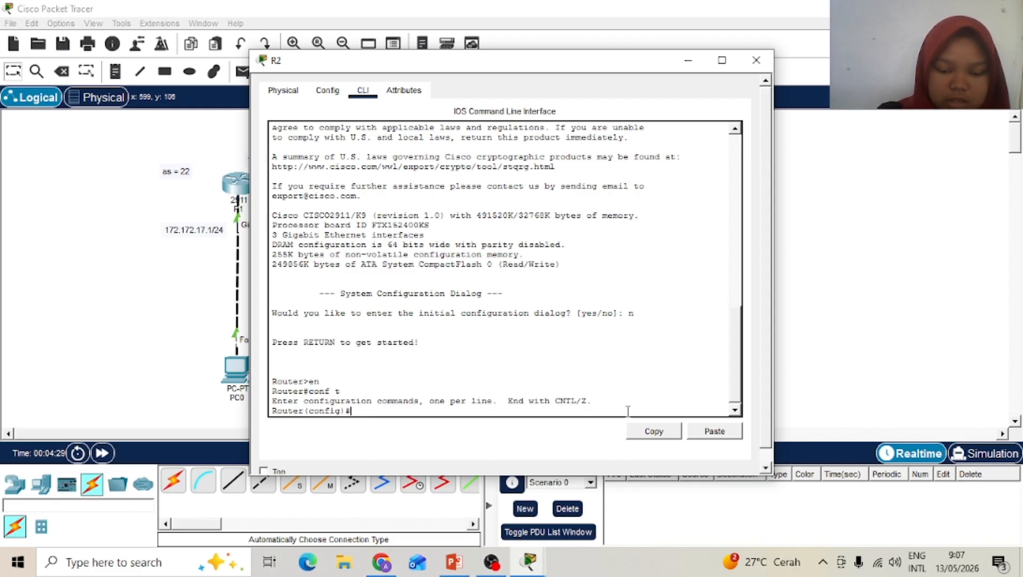
Step: Enter interface g0/0 on R2 and enable it with no shutdown
type("int g0")
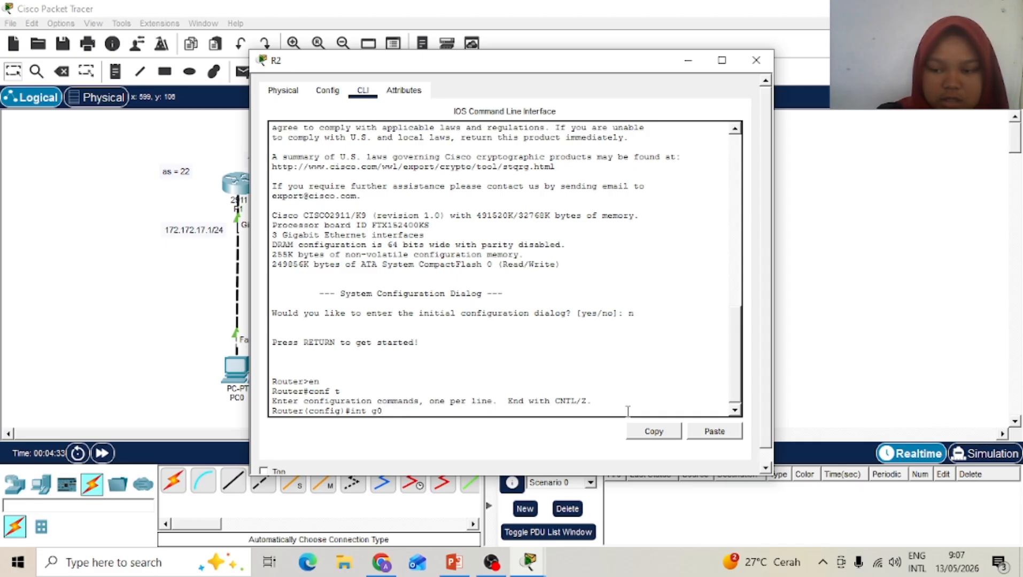
type("/0")
key("Return")
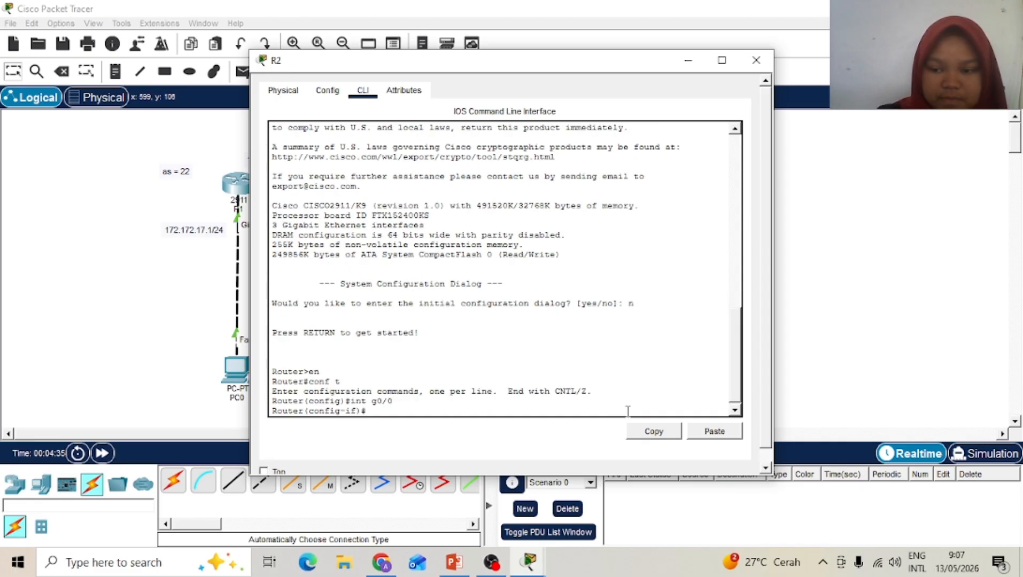
type("no sh")
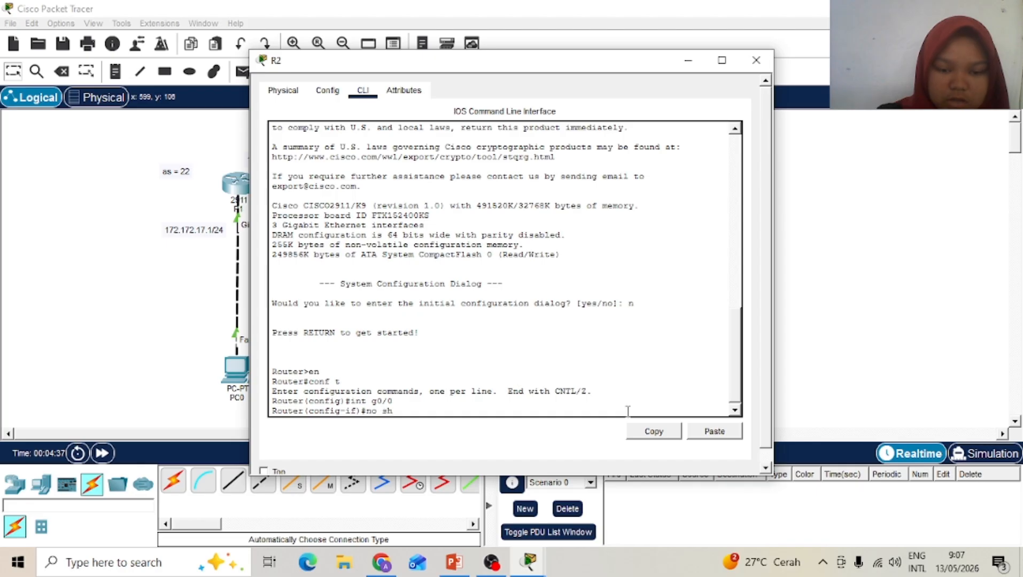
key("Return")
key("Return")
Step: Assign IP address 10.10.10.2 with subnet mask 255.255.255.252 to R2's g0/0 interface
type("ip")
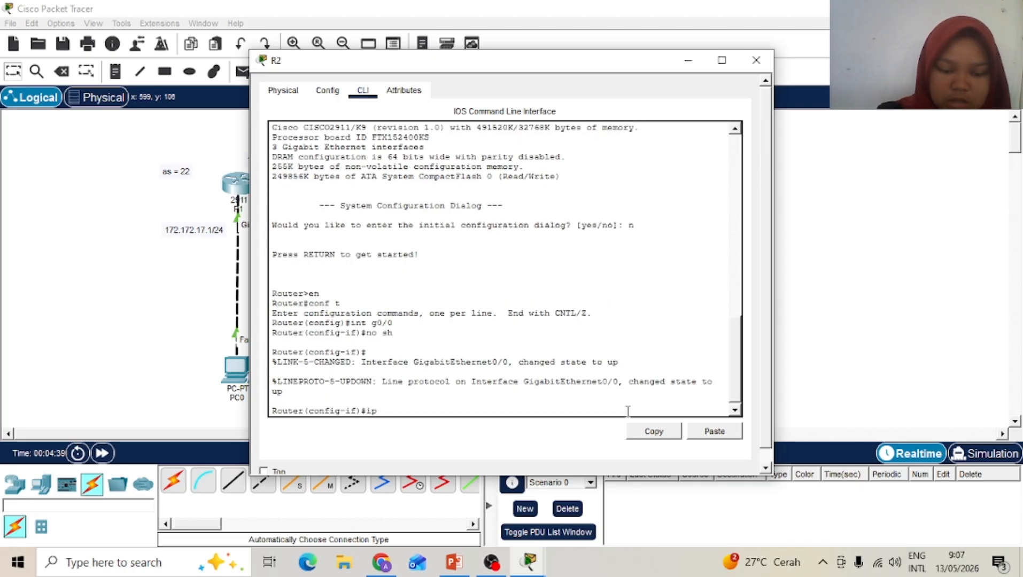
type(" add ")
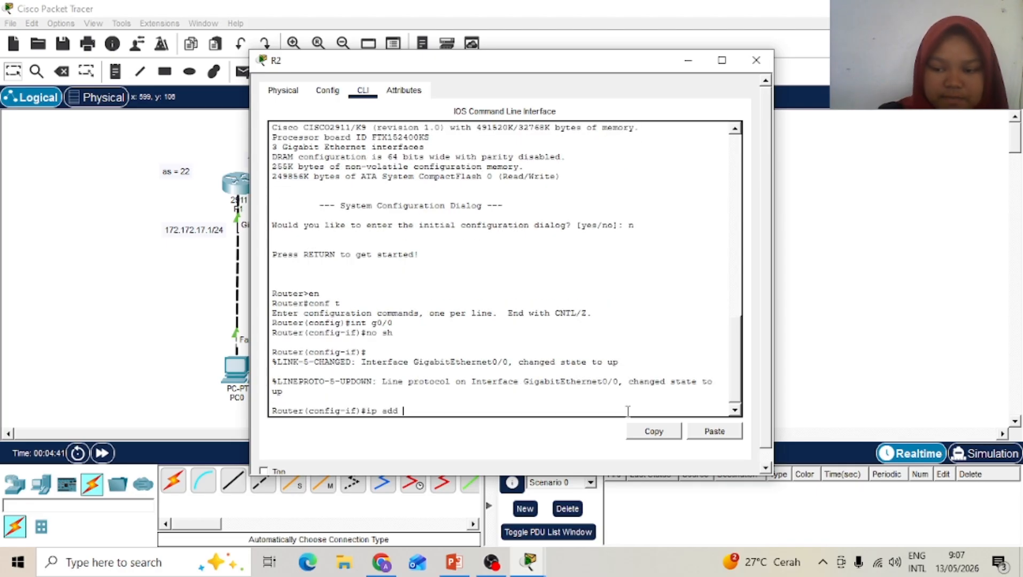
type("10.10.10")
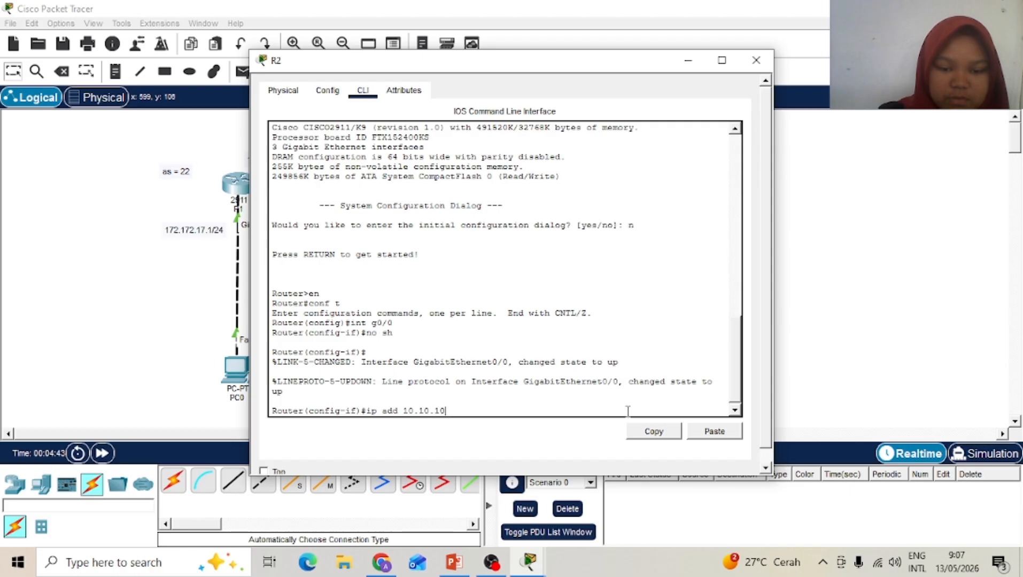
type(".2 255.2")
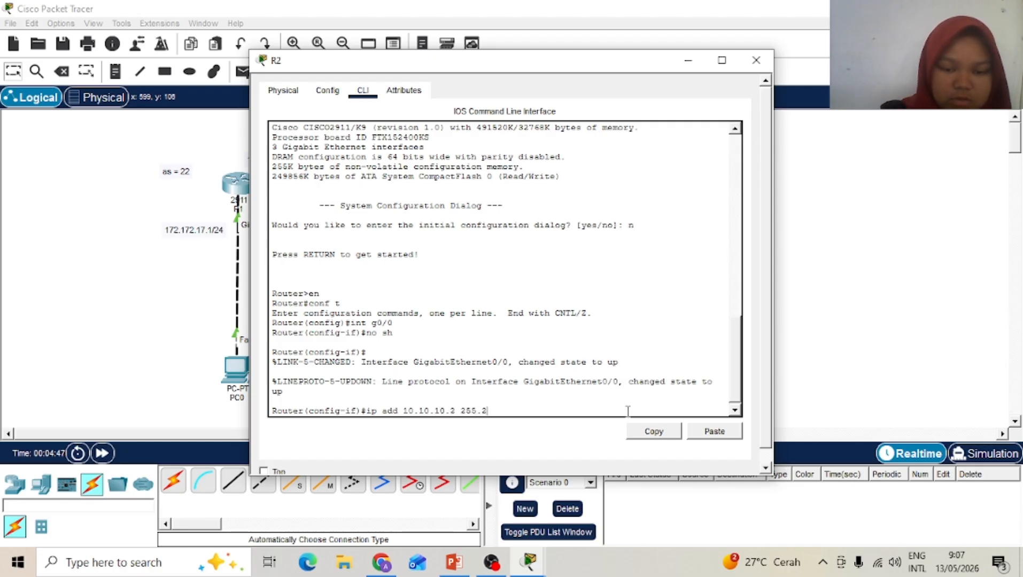
type("55.255.252")
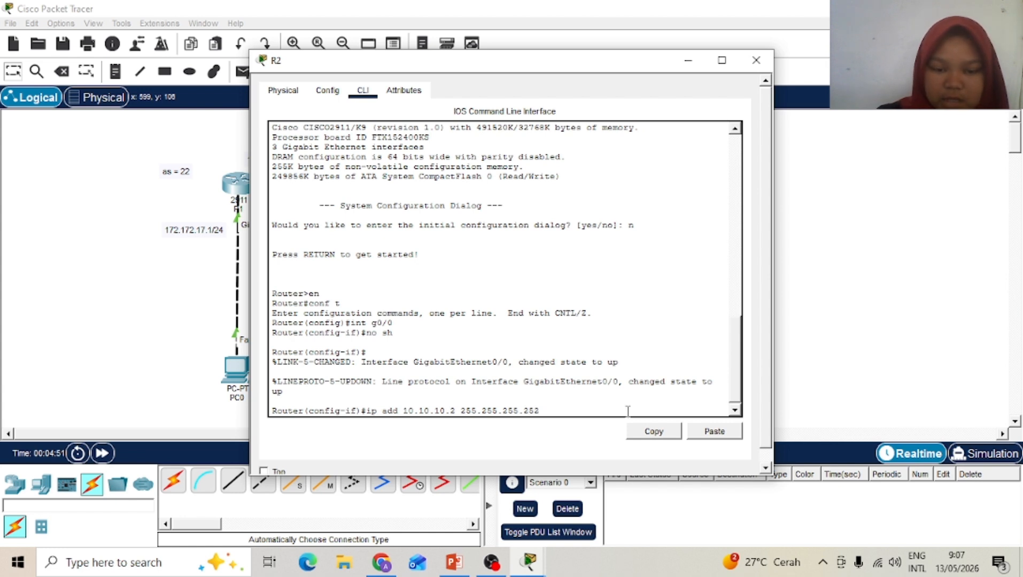
key("Return")
Step: Switch to interface g0/1 on R2 and enable it with no shutdown
type("ing")
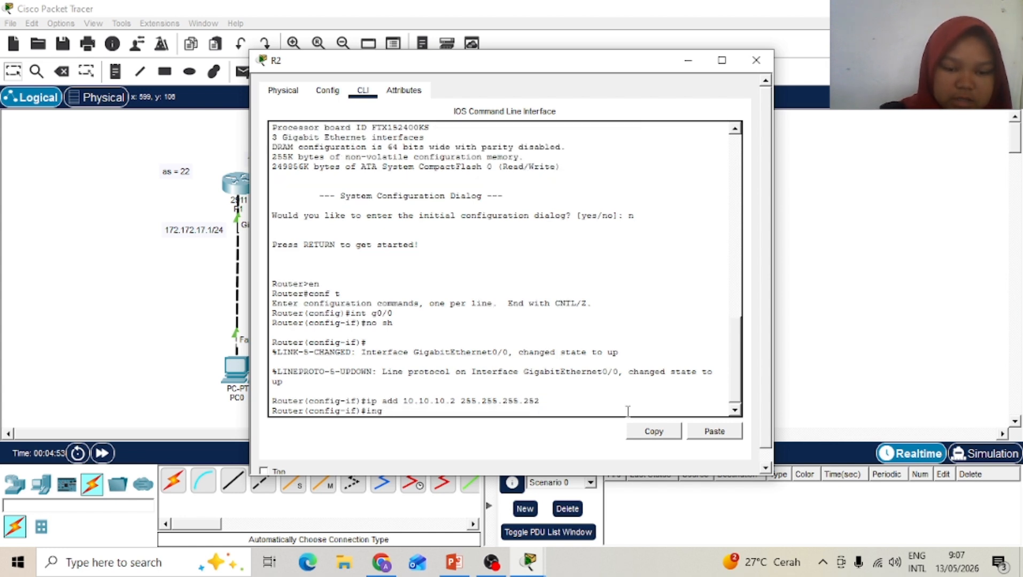
key("BackSpace")
key("BackSpace")
type("nt g0/")
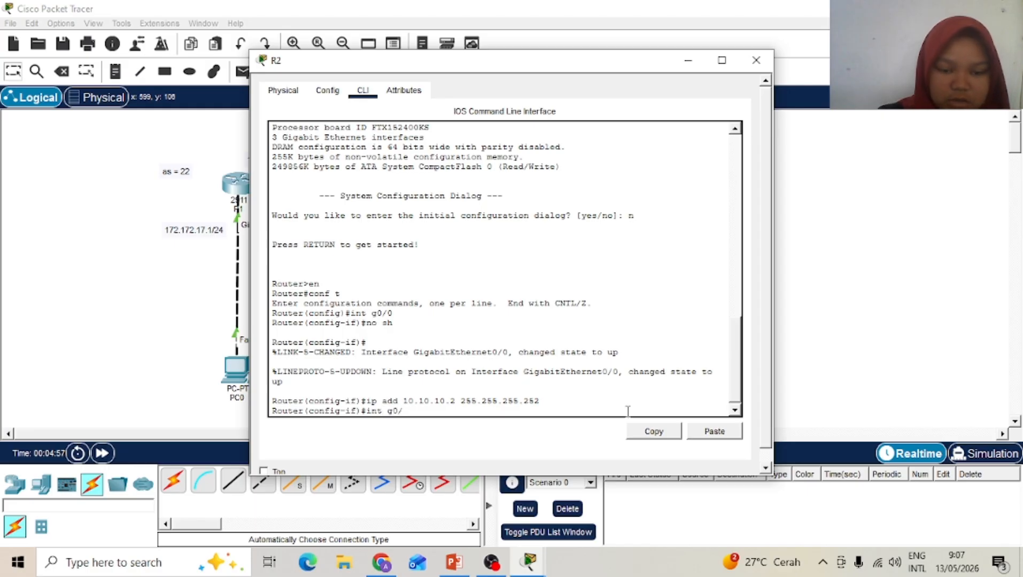
type("1")
key("Return")
type("no sh")
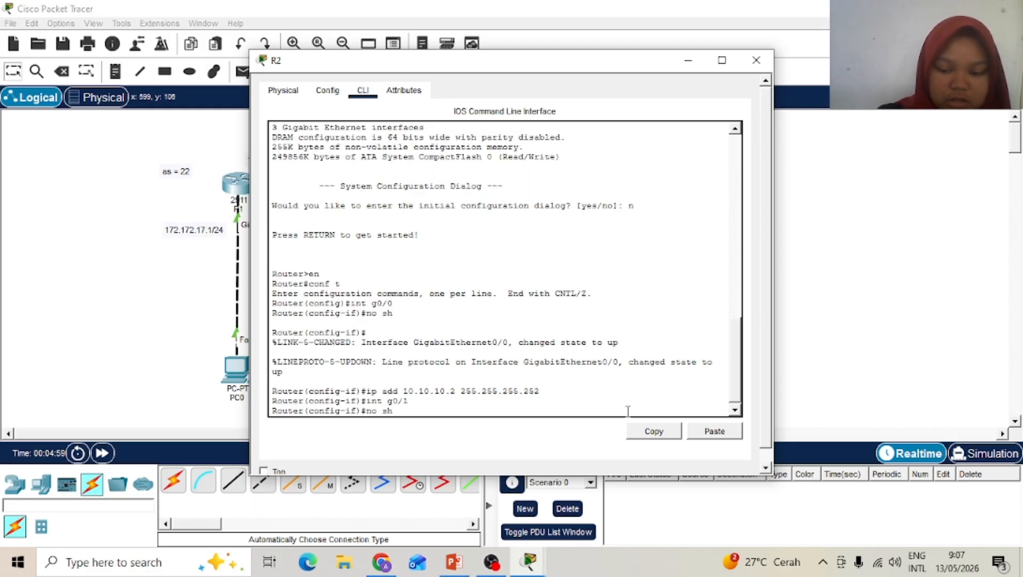
key("Return")
Step: Assign IP address 172.172.16.1 with subnet mask 255.255.255.0 to R2's g0/1 interface and close R2's window
type("ip")
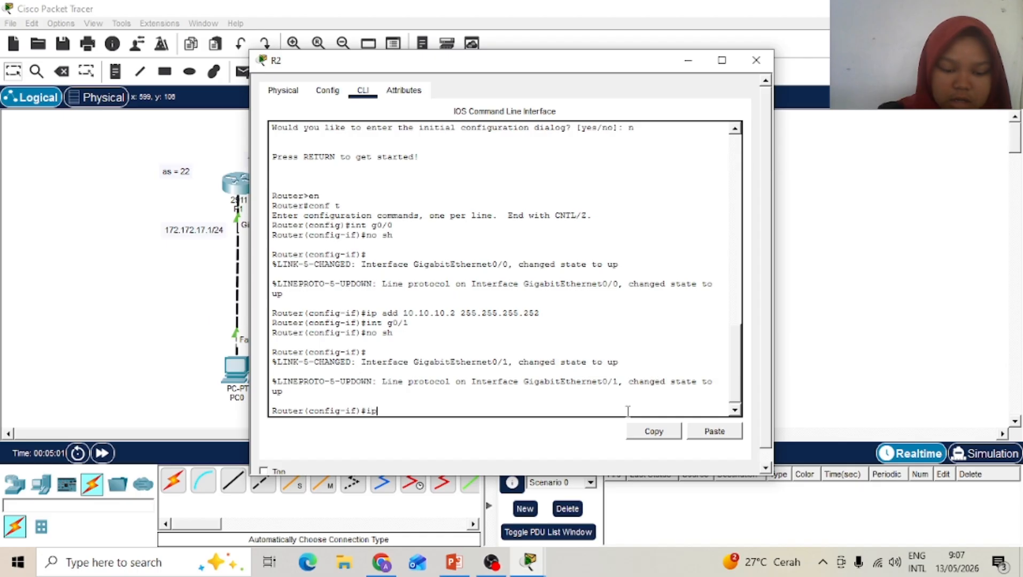
type(" add 172.")
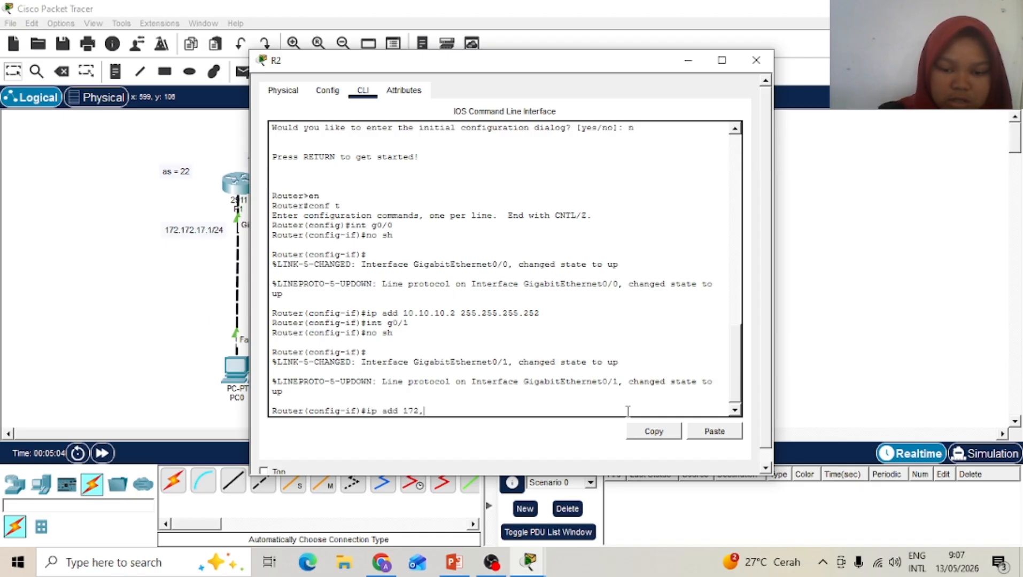
key("BackSpace")
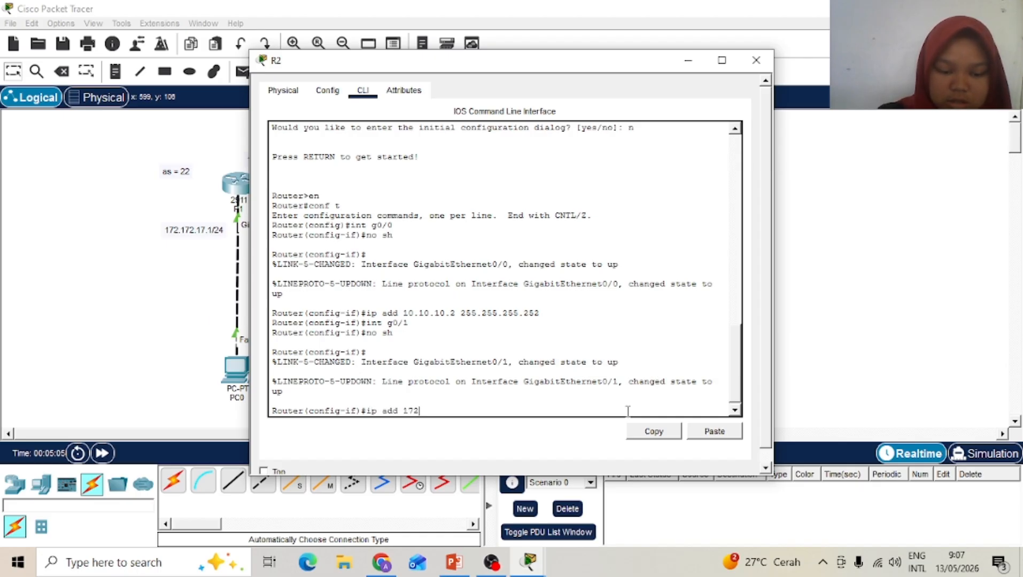
type(".172.16")
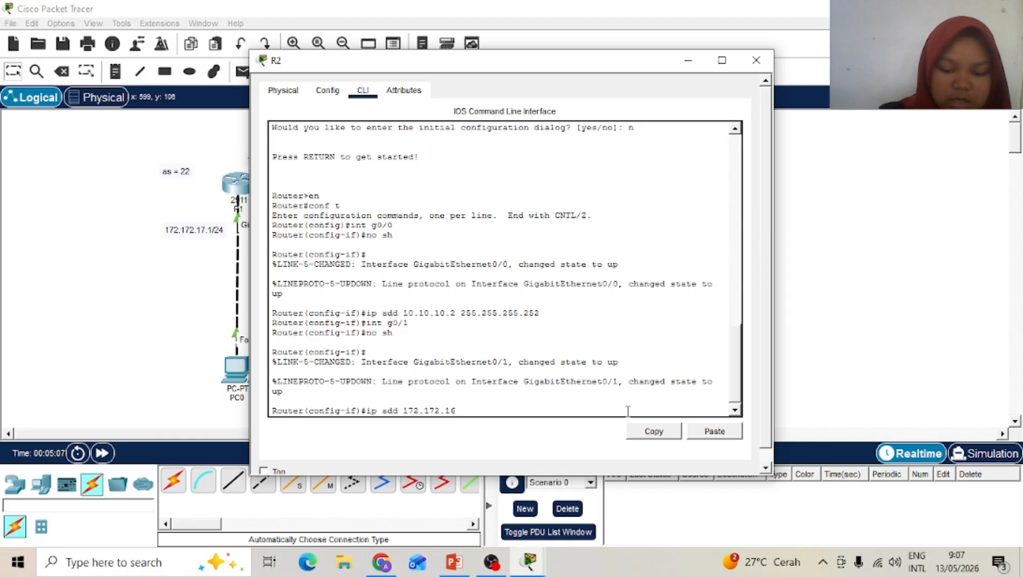
type(".1 255.255.2")
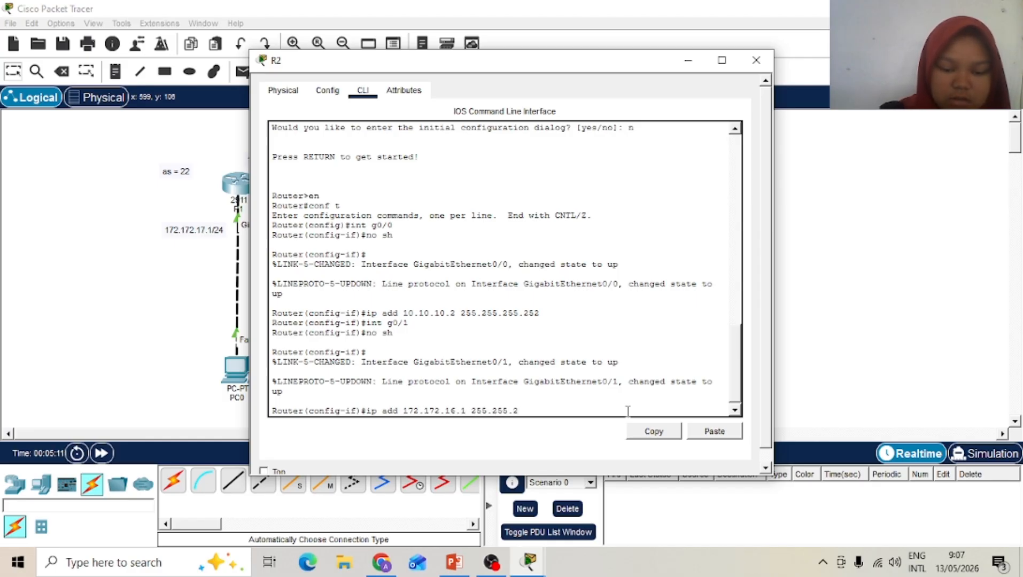
type("55.0")
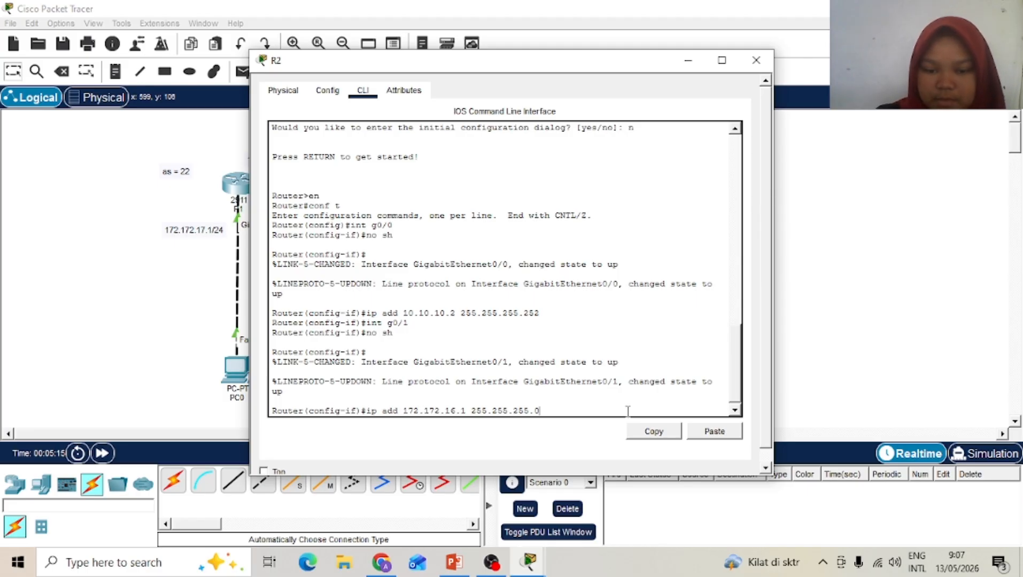
key("Return")
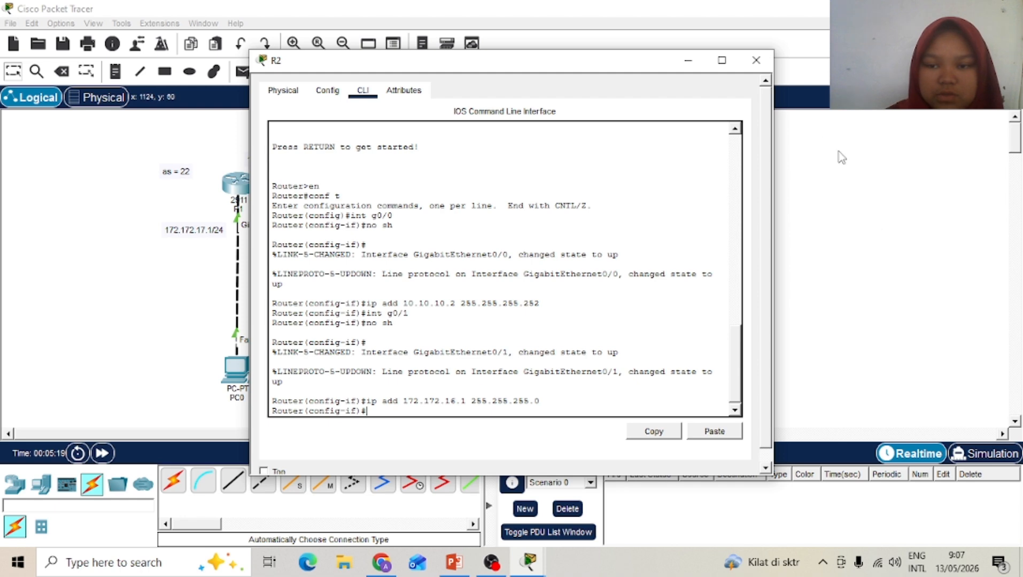
left_click(755, 59)
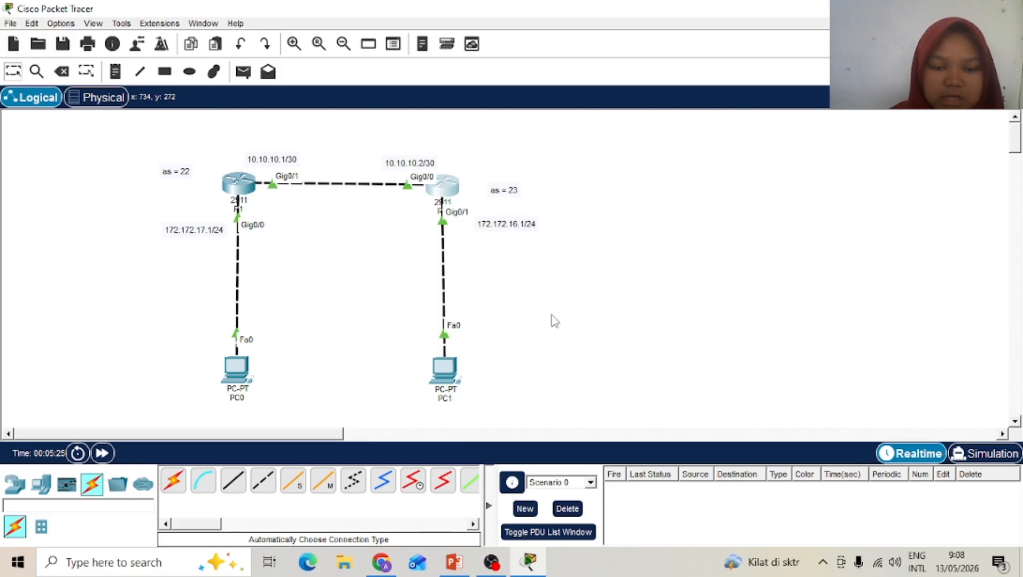
Step: Open PC0's IP configuration and set its static IPv4 address to 172.172.17.2
left_click(234, 366)
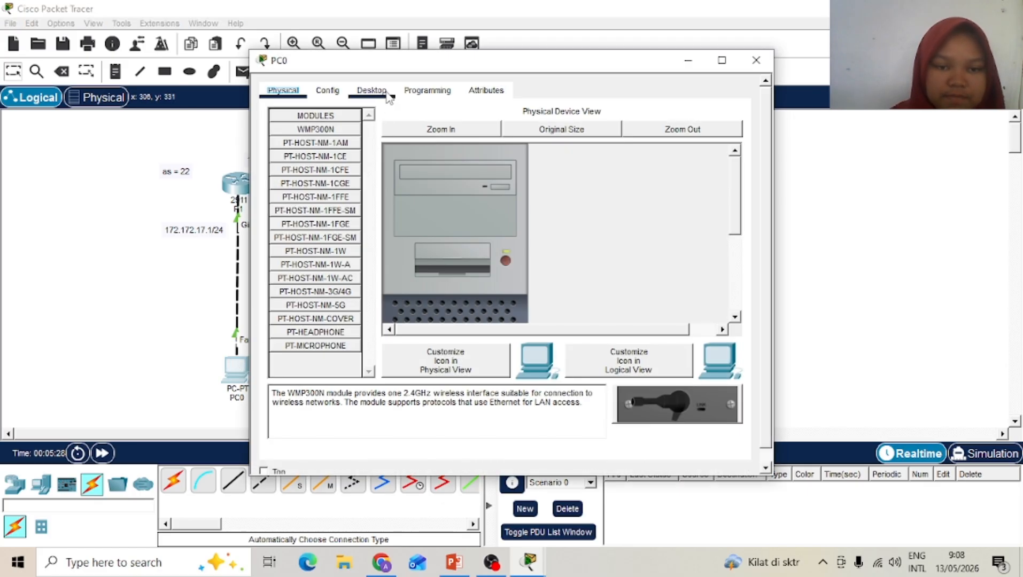
left_click(372, 90)
left_click(322, 163)
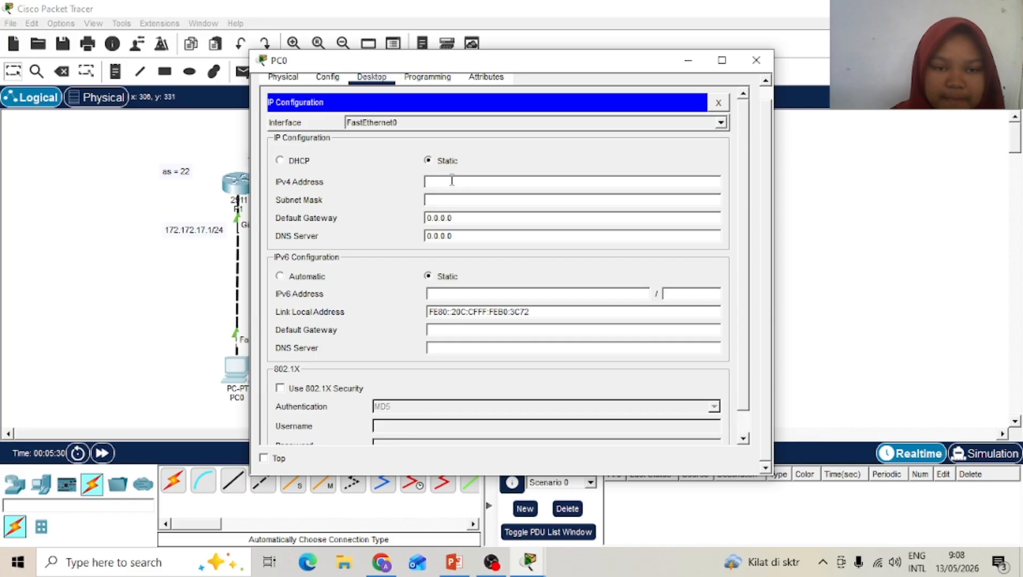
type("172")
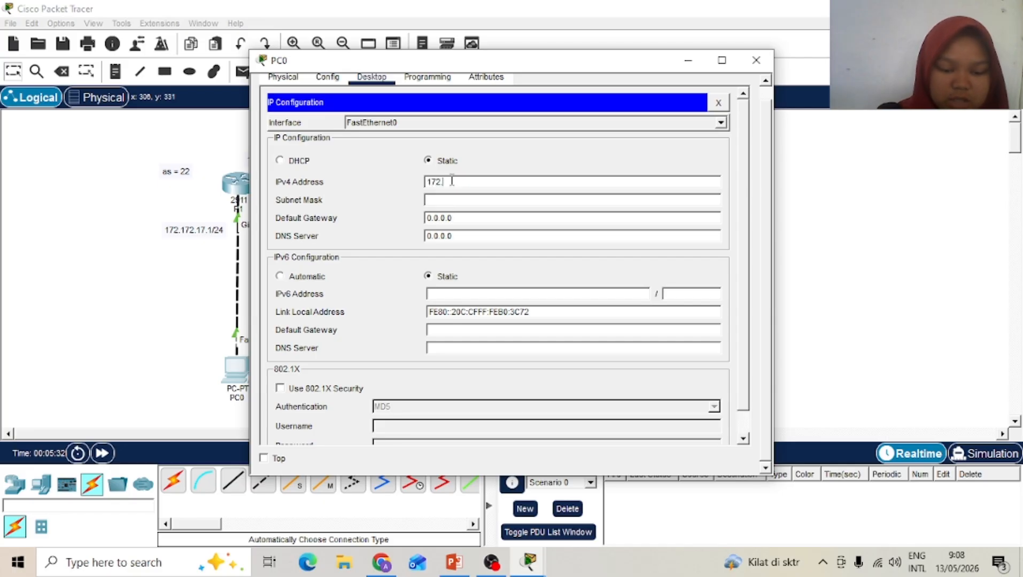
type(".17.2.17.2")
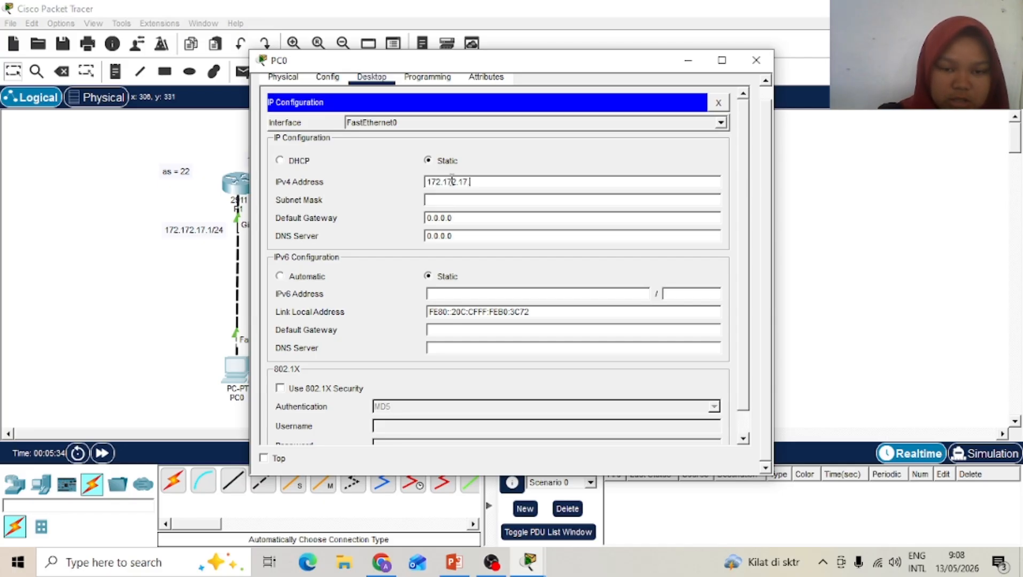
Step: Set PC0's subnet mask to 255.255.255.0
left_click(483, 201)
key("BackSpace")
key("BackSpace")
key("BackSpace")
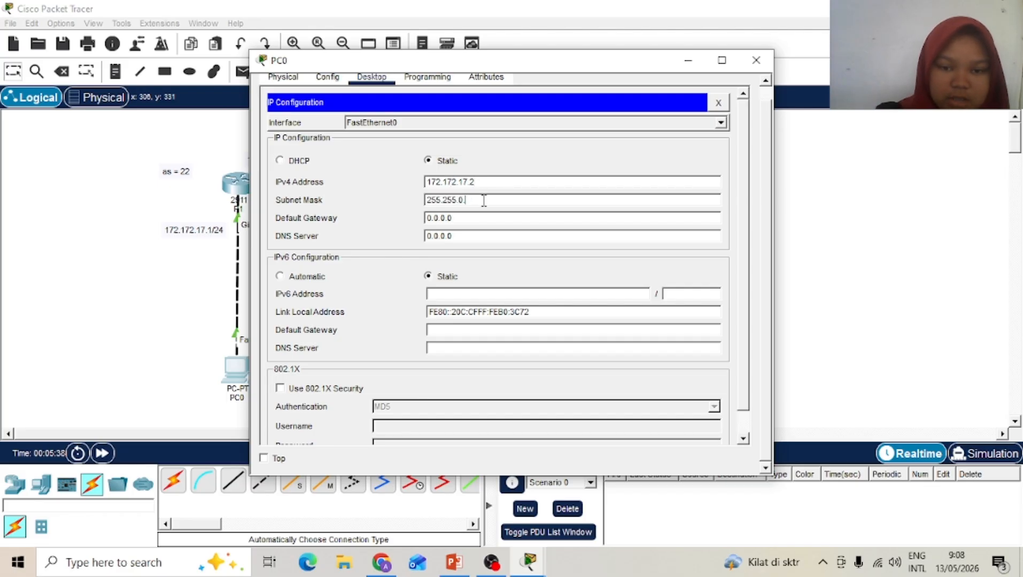
type("255.0")
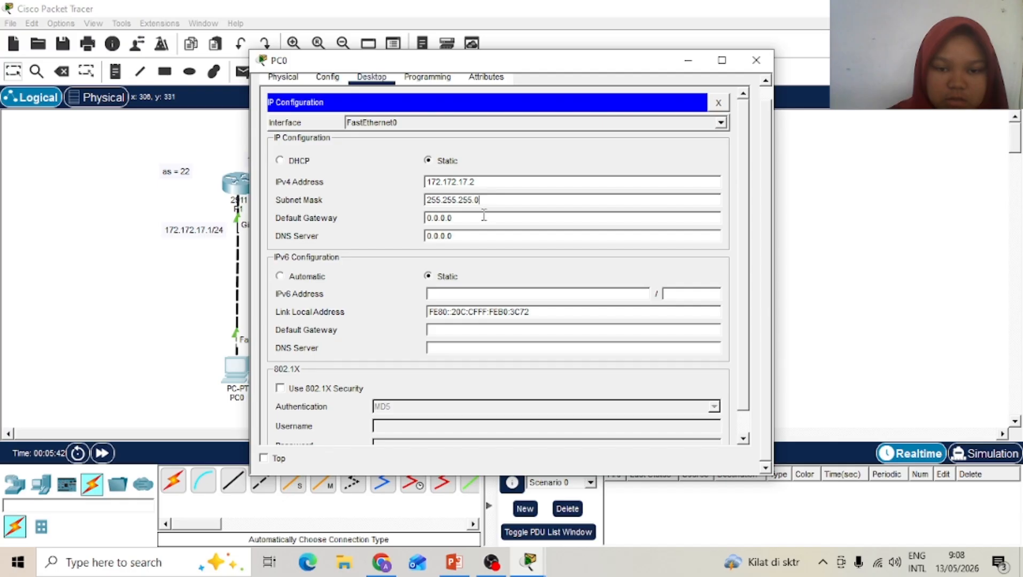
Step: Set PC0's default gateway to 172.172.17.1 and close the PC0 window
left_click(483, 216)
key("BackSpace")
key("BackSpace")
key("BackSpace")
key("BackSpace")
key("BackSpace")
key("BackSpace")
key("BackSpace")
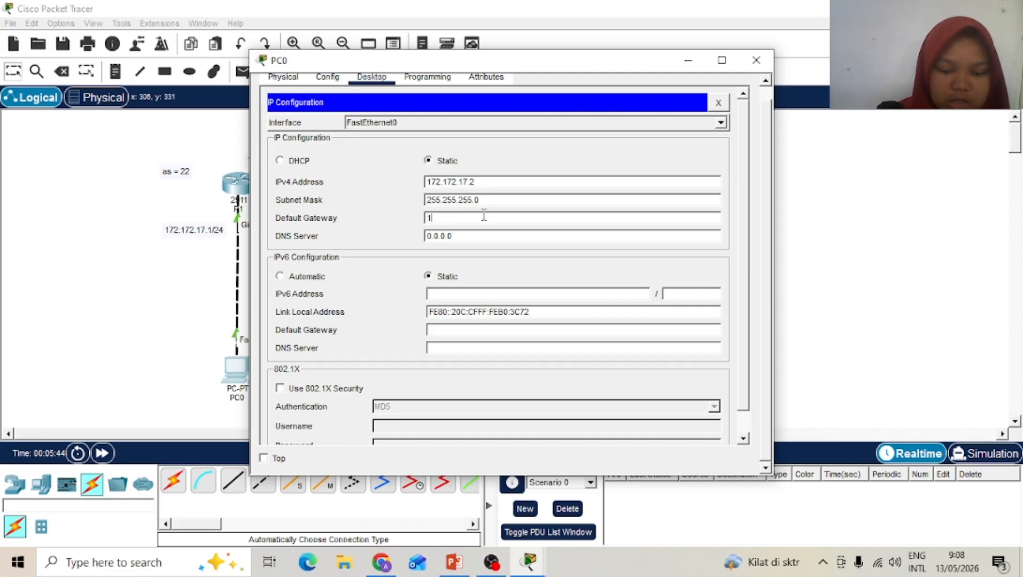
type("172.172.17")
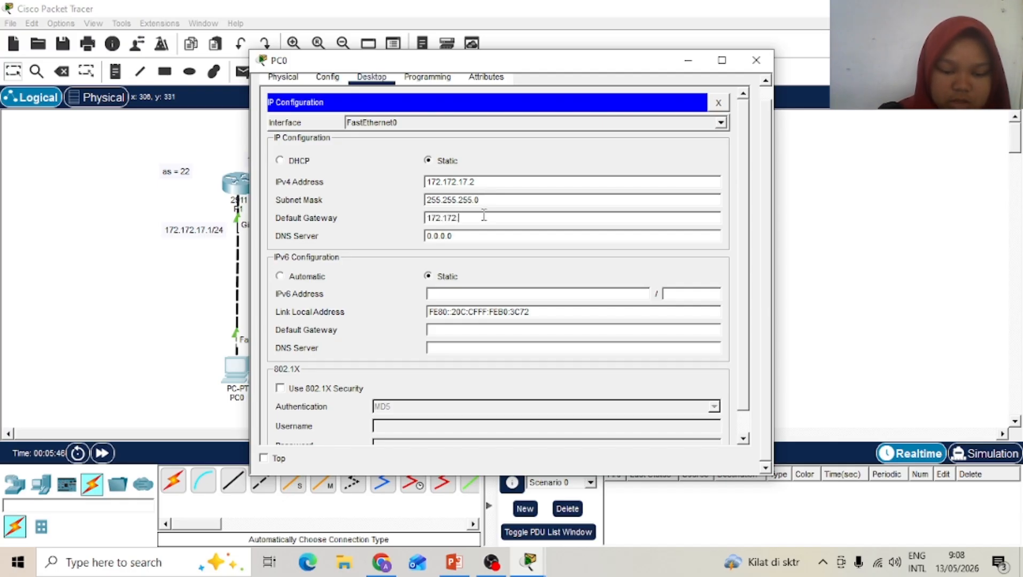
type(".1")
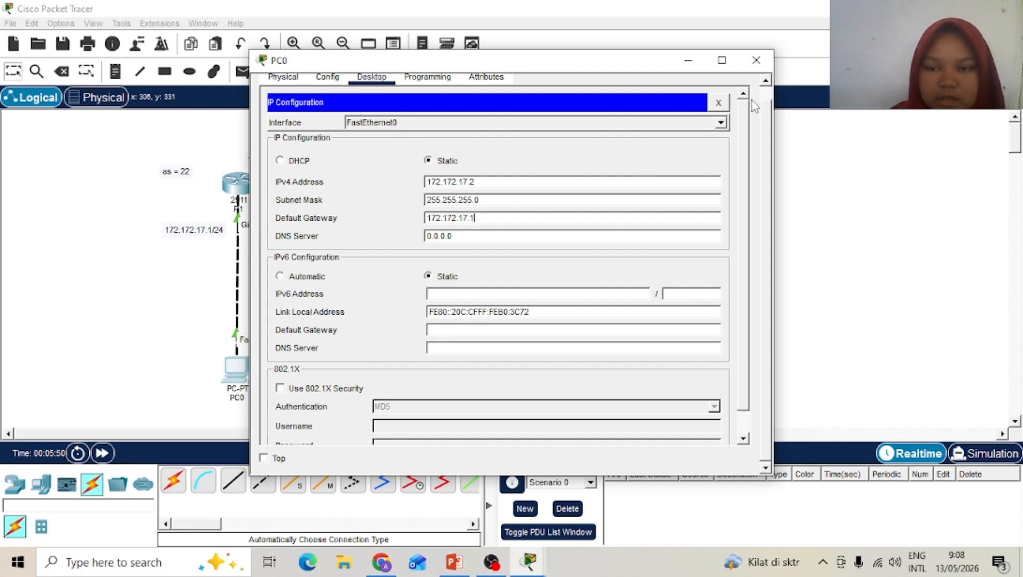
left_click(755, 61)
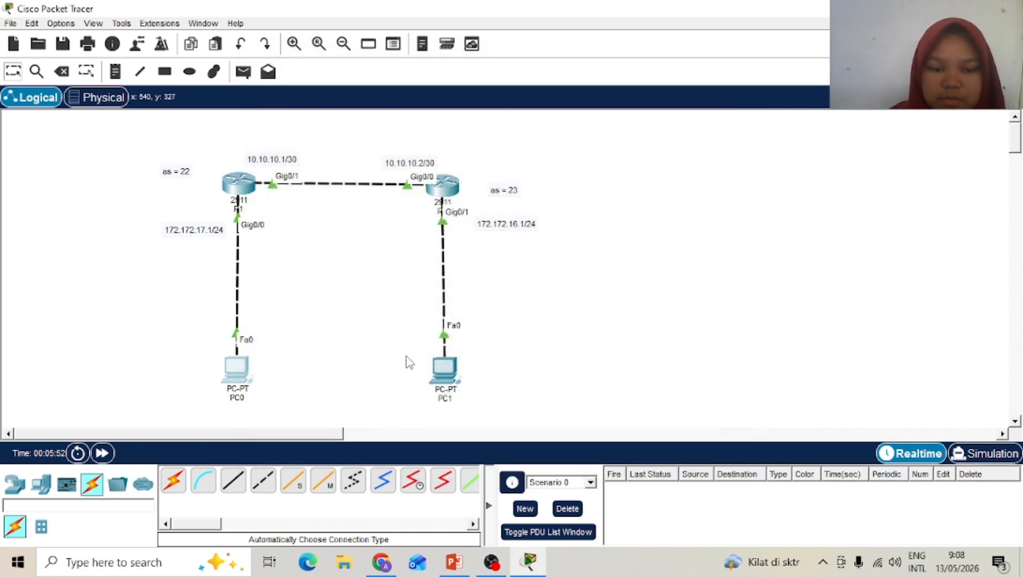
Step: Open PC1's IP configuration and set its static IPv4 address to 172.172.16.2
left_click(451, 369)
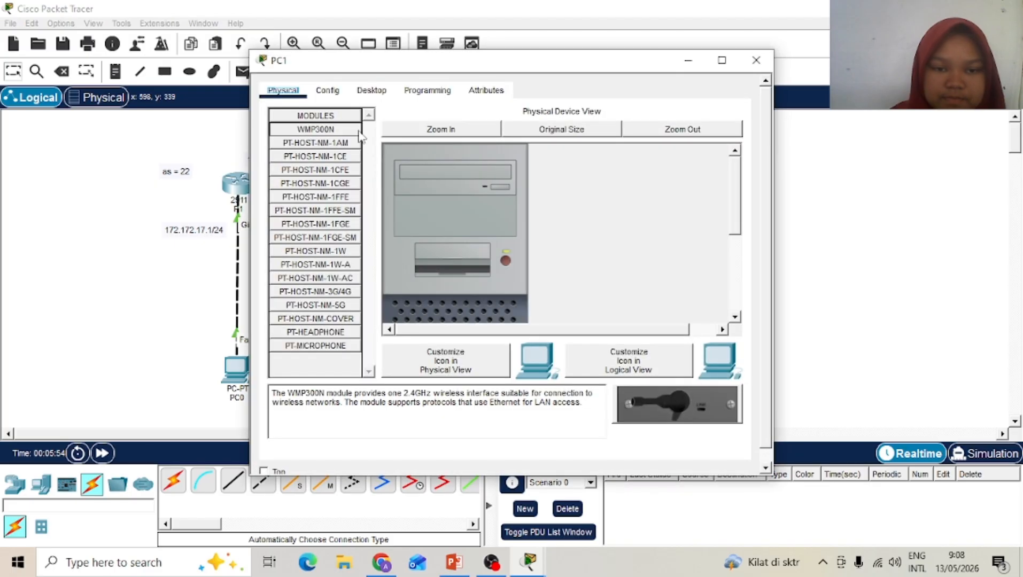
left_click(372, 90)
left_click(314, 135)
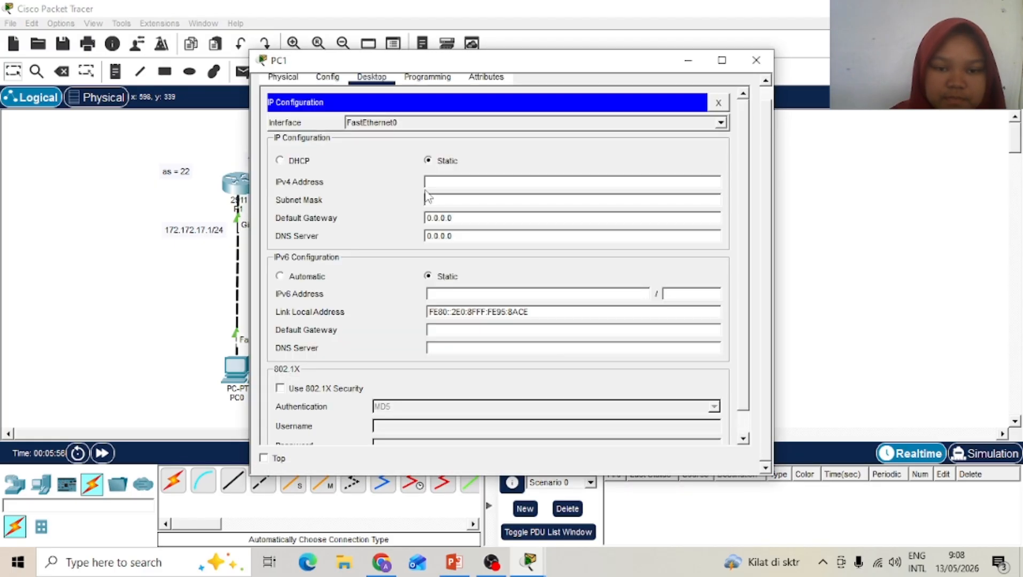
left_click(433, 182)
type("1")
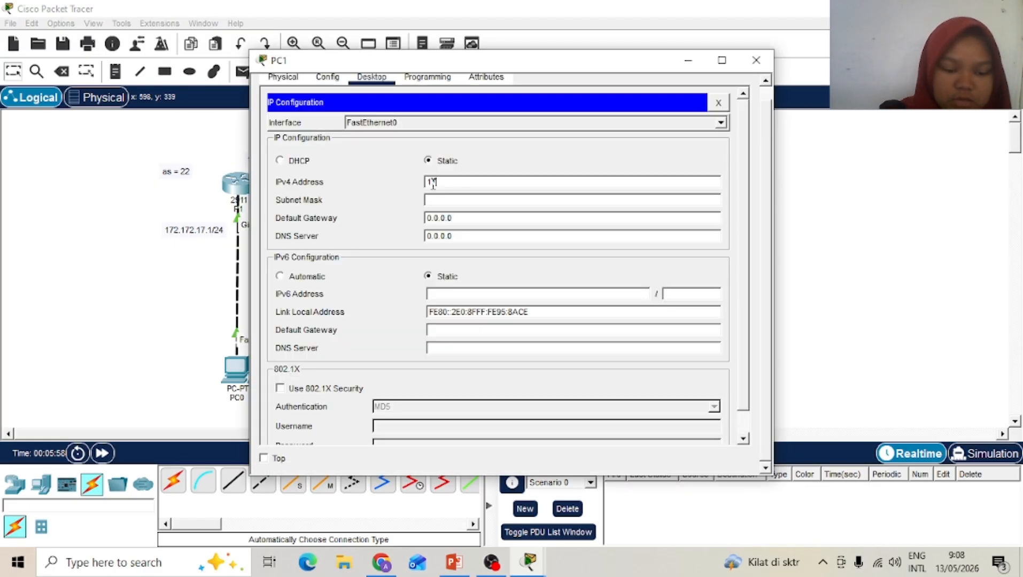
type("72.172.16.2")
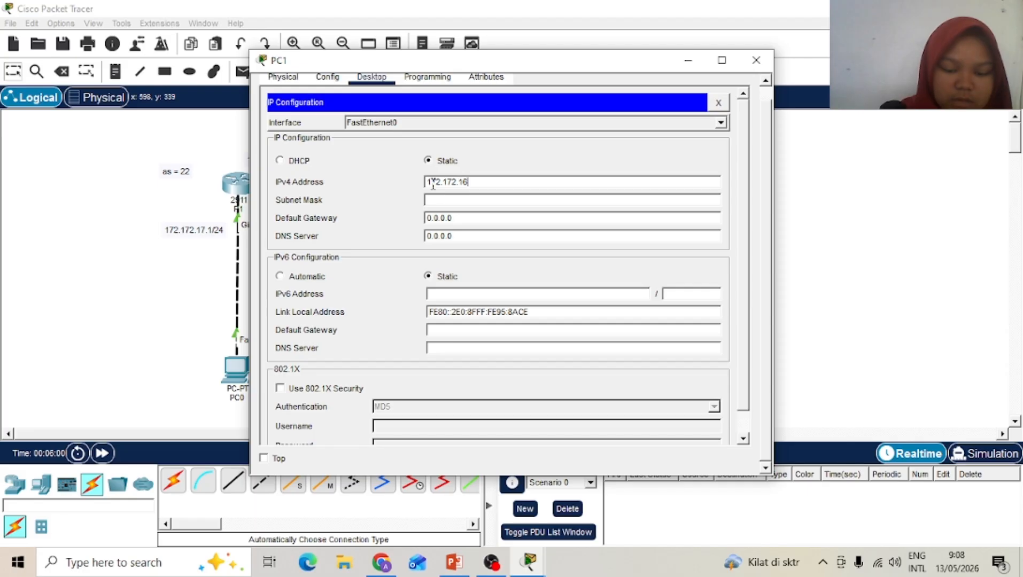
Step: Set PC1's subnet mask to 255.255.255.0
left_click(494, 197)
key("BackSpace")
key("BackSpace")
key("BackSpace")
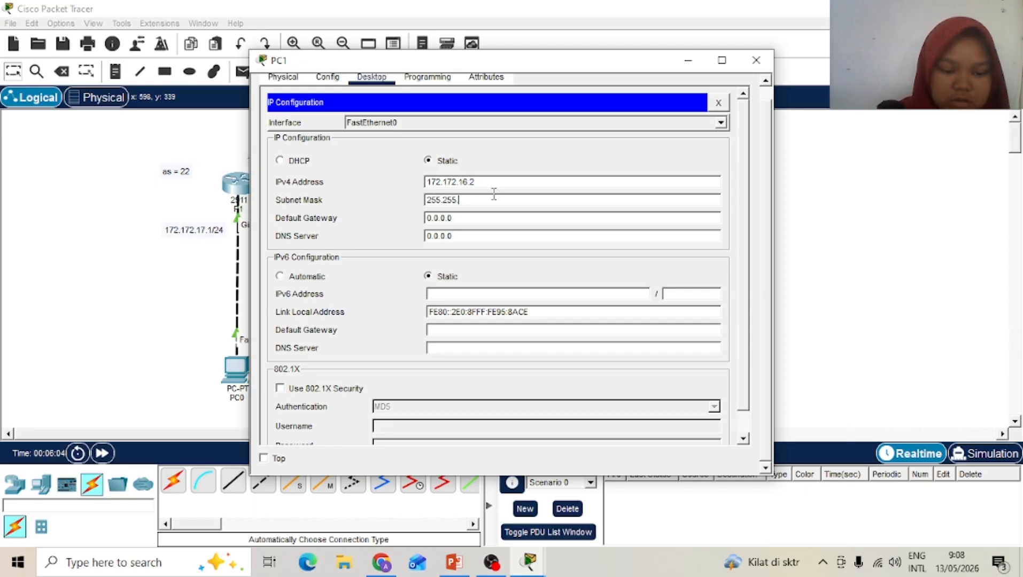
type("255.0")
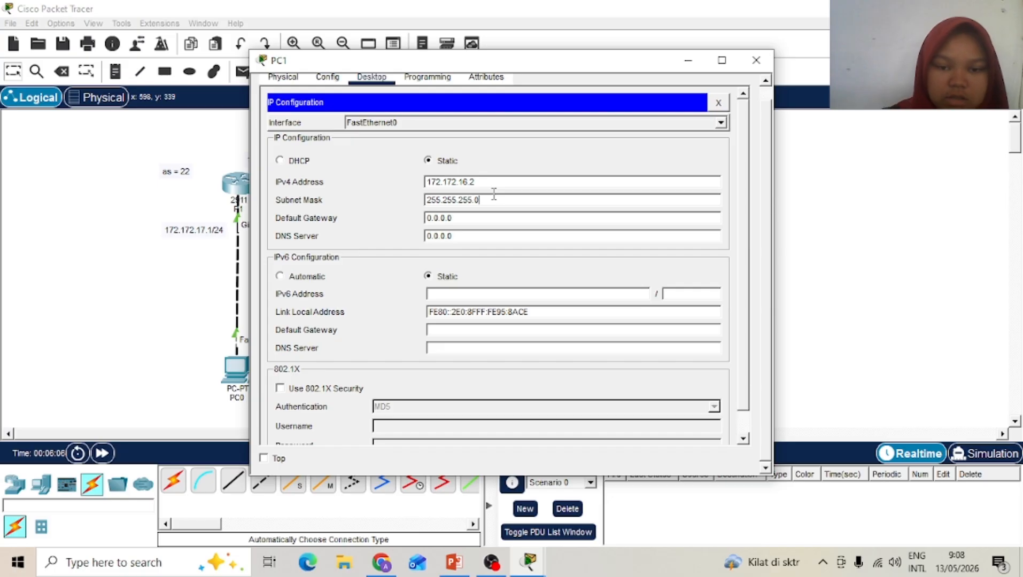
Step: Set PC1's default gateway to 172.172.16.1 and close the PC1 window
left_click(503, 222)
key("BackSpace")
key("BackSpace")
key("BackSpace")
key("BackSpace")
key("BackSpace")
key("BackSpace")
key("BackSpace")
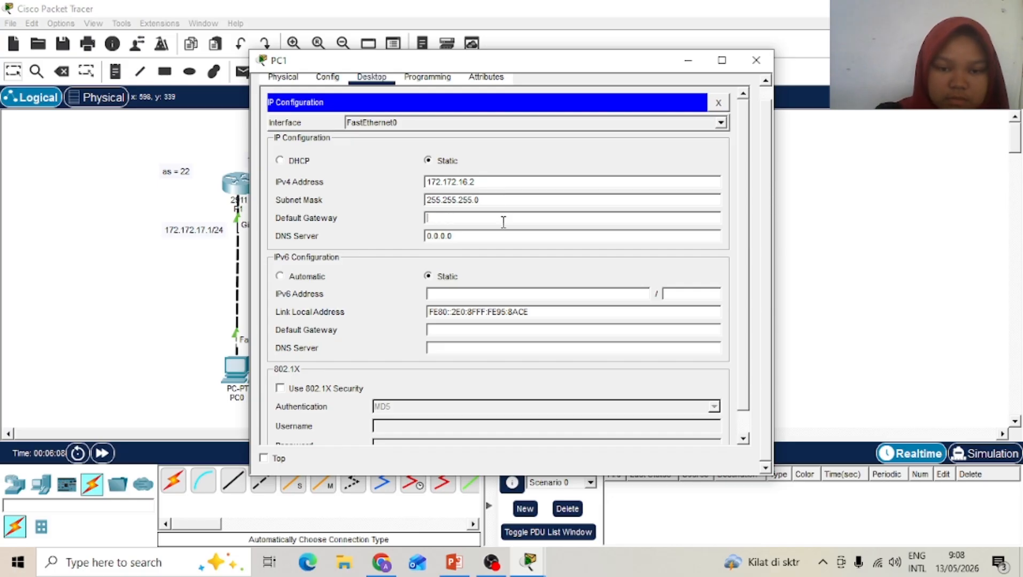
type("172.17")
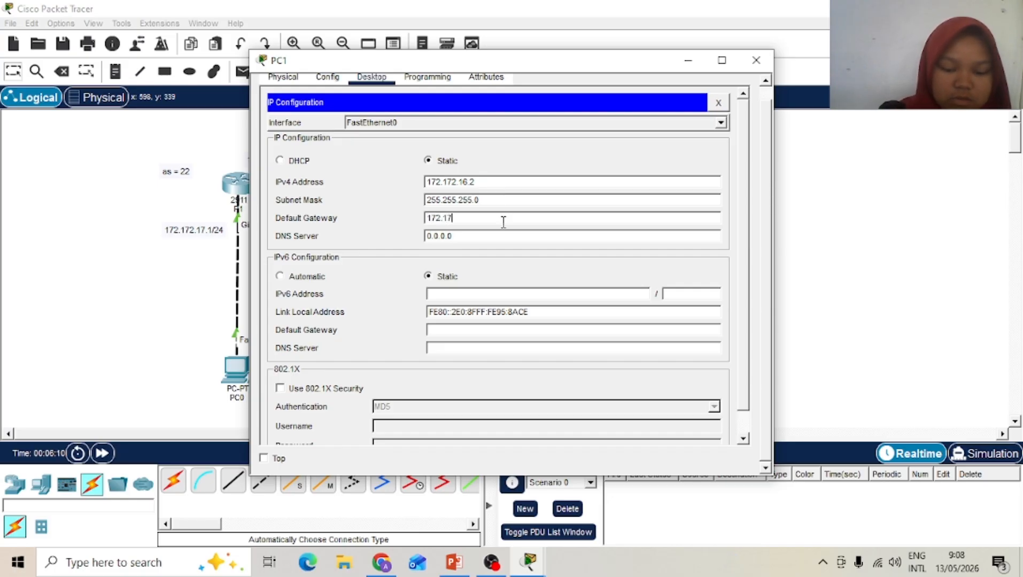
type("2.16.1")
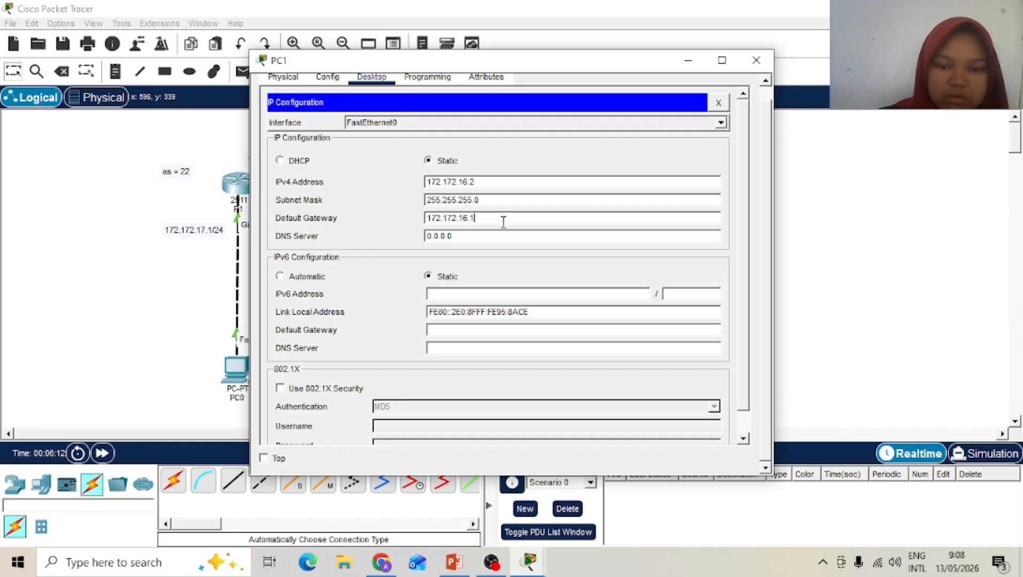
left_click(765, 62)
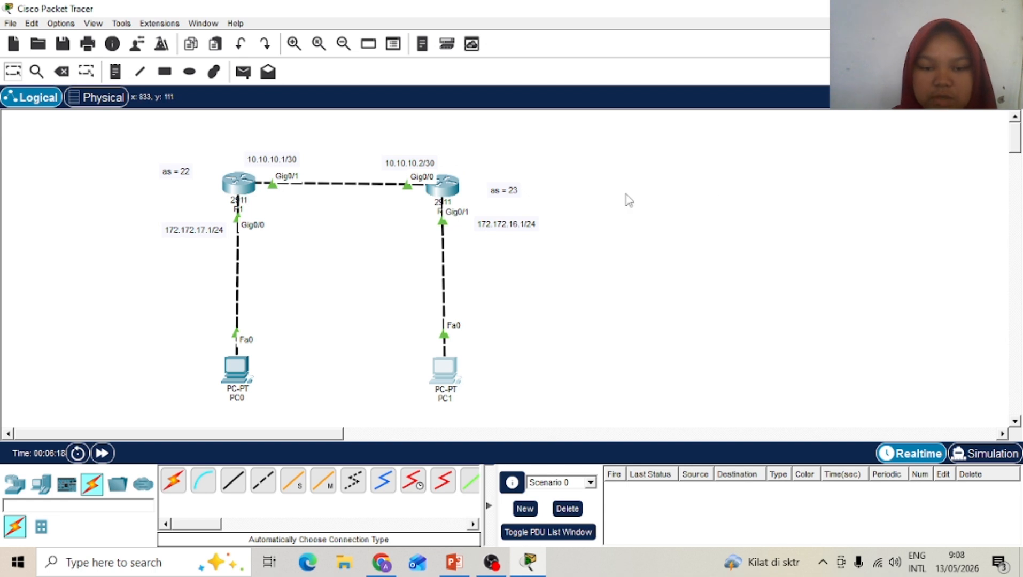
Step: Reopen router R1's command line and exit interface configuration back to global configuration mode
left_click(240, 188)
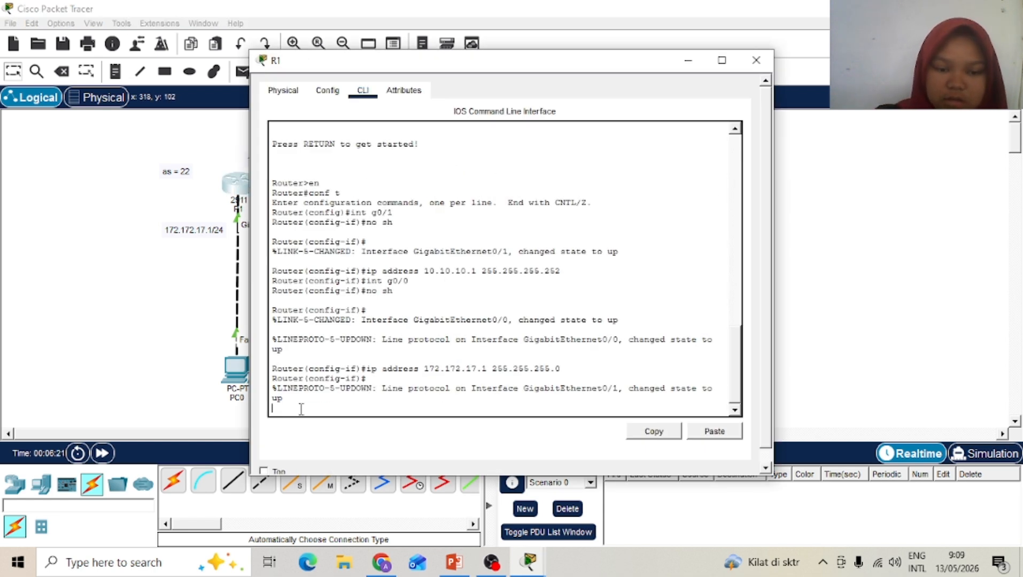
key("Return")
type("ex")
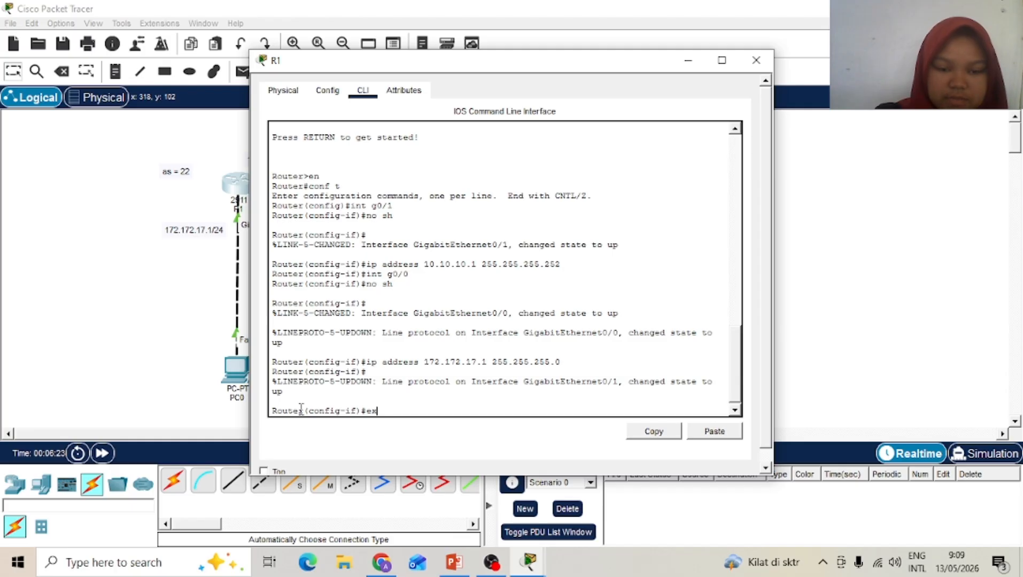
key("Return")
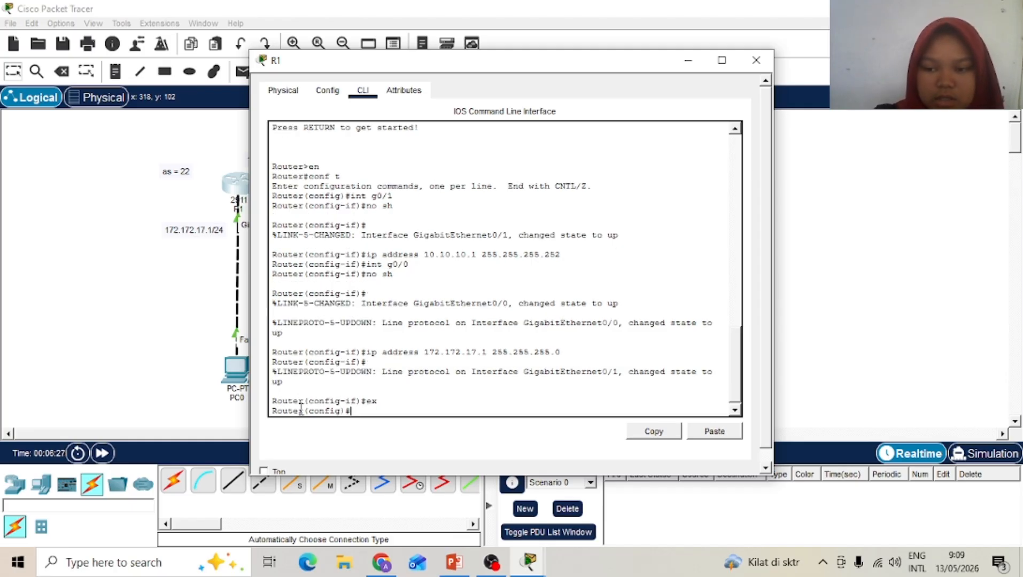
Step: List the parameters of the router bgp command on R1 and try to start BGP for AS 22
type("route")
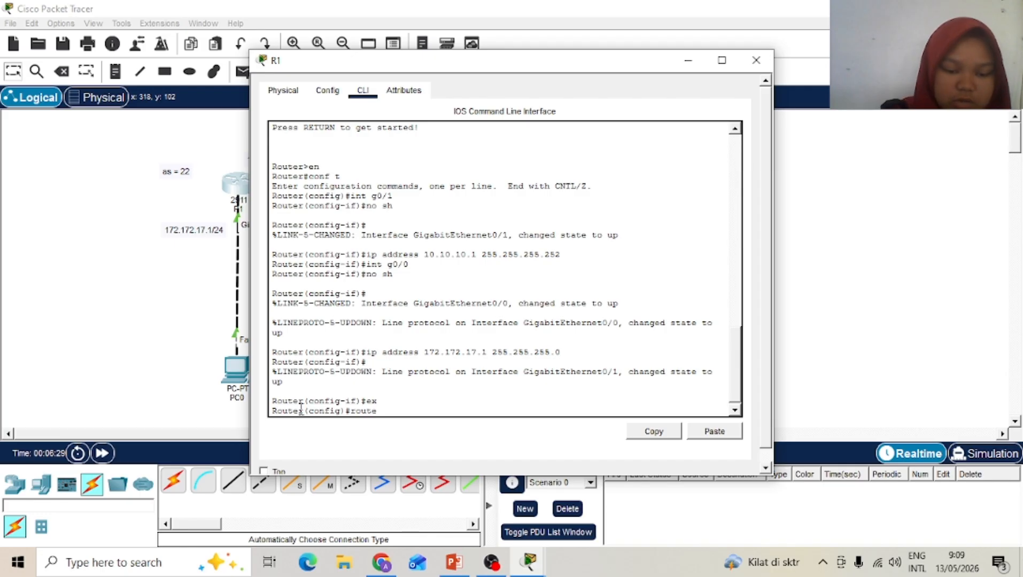
type("r bgp")
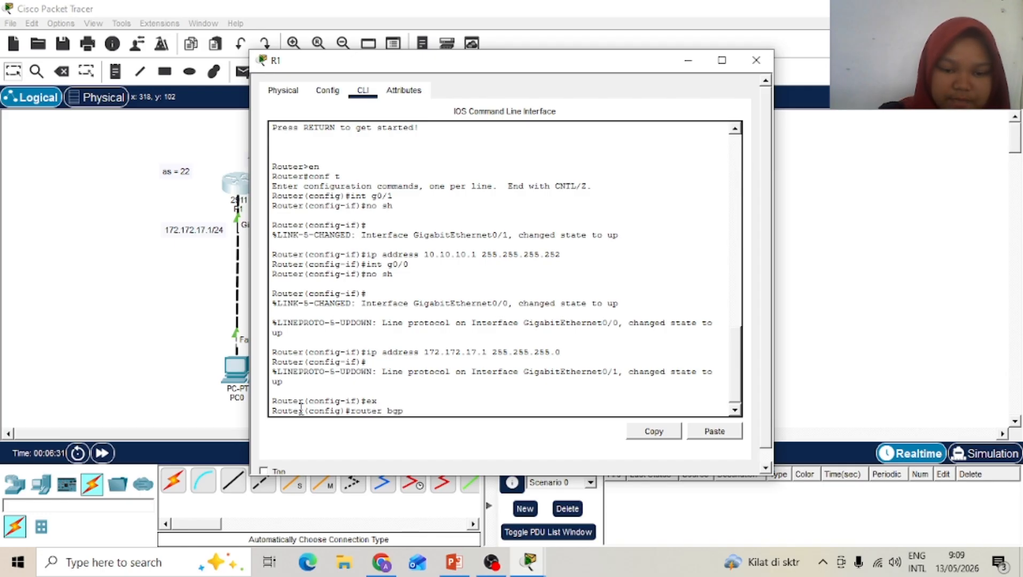
type(" ?")
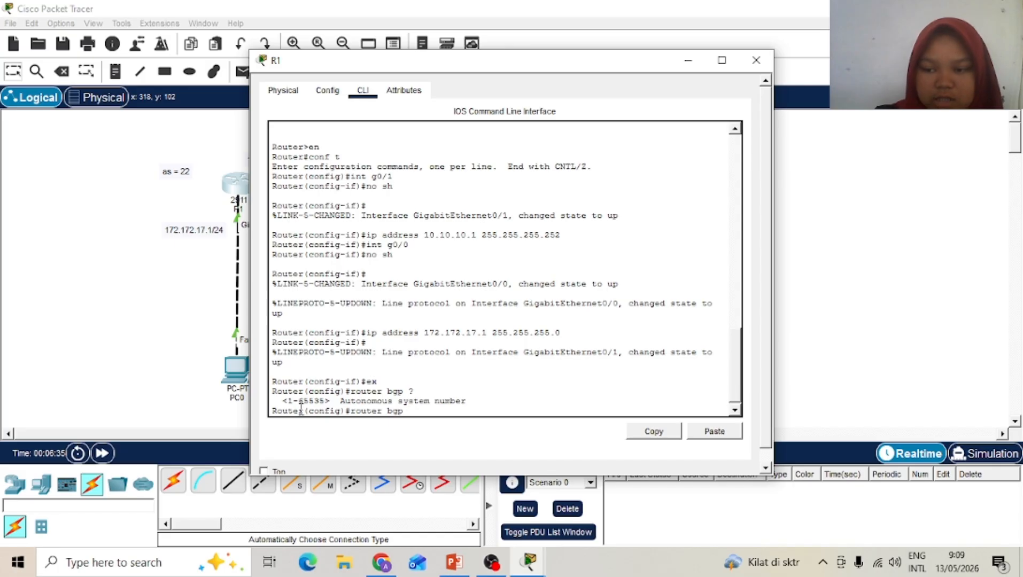
type("router ")
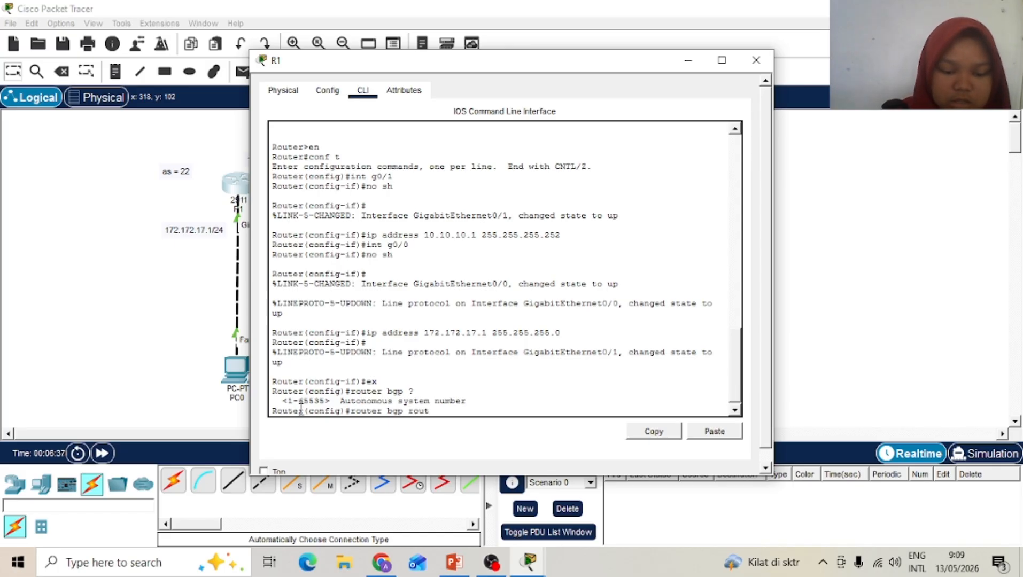
type("bgp")
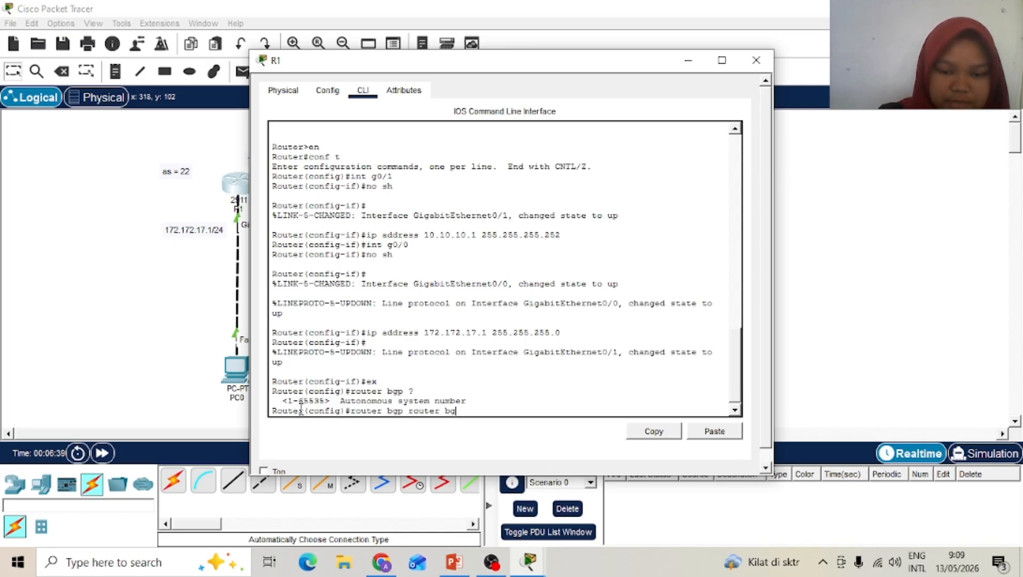
type(" 22")
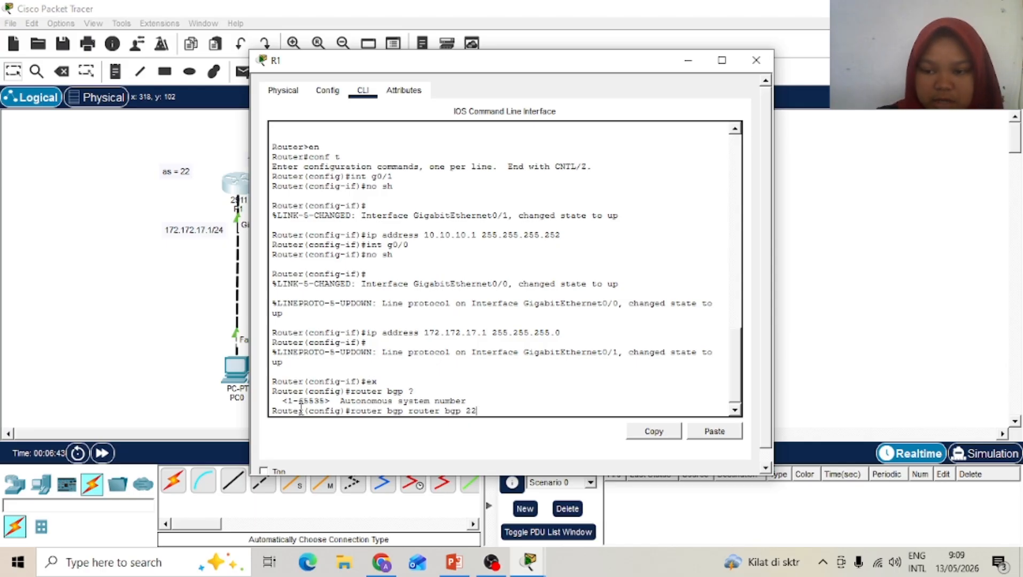
key("Return")
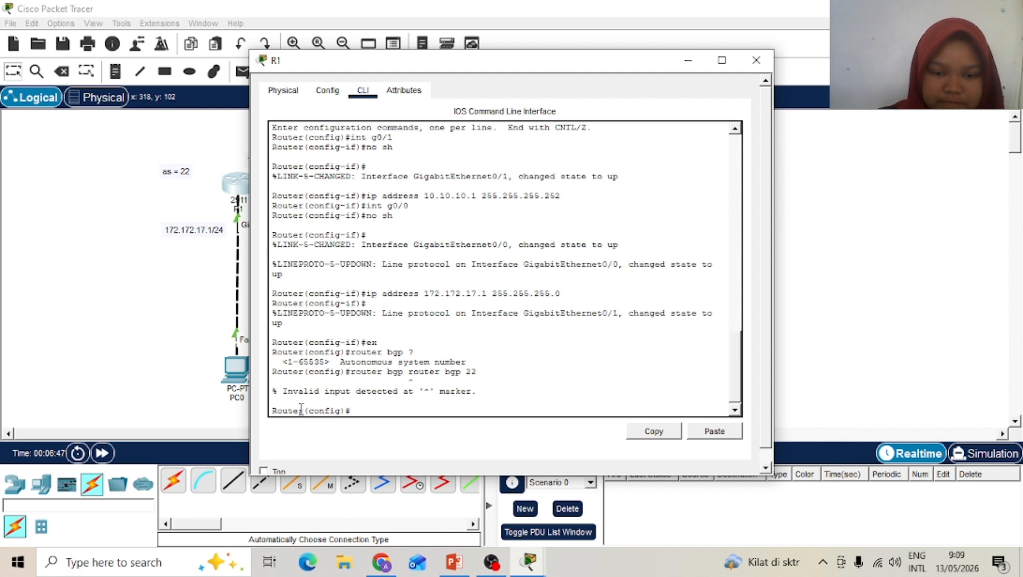
Step: Correct the previous command to router bgp 22 and enter R1's BGP configuration mode
key("Up")
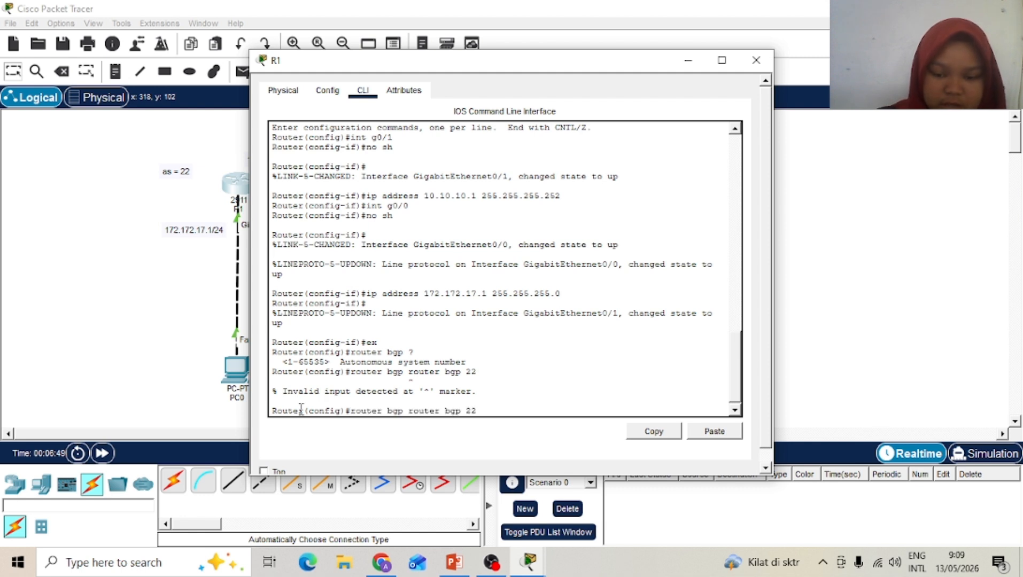
key("BackSpace")
key("BackSpace")
key("BackSpace")
key("BackSpace")
key("BackSpace")
key("BackSpace")
key("BackSpace")
key("BackSpace")
key("BackSpace")
key("BackSpace")
key("BackSpace")
key("BackSpace")
key("BackSpace")
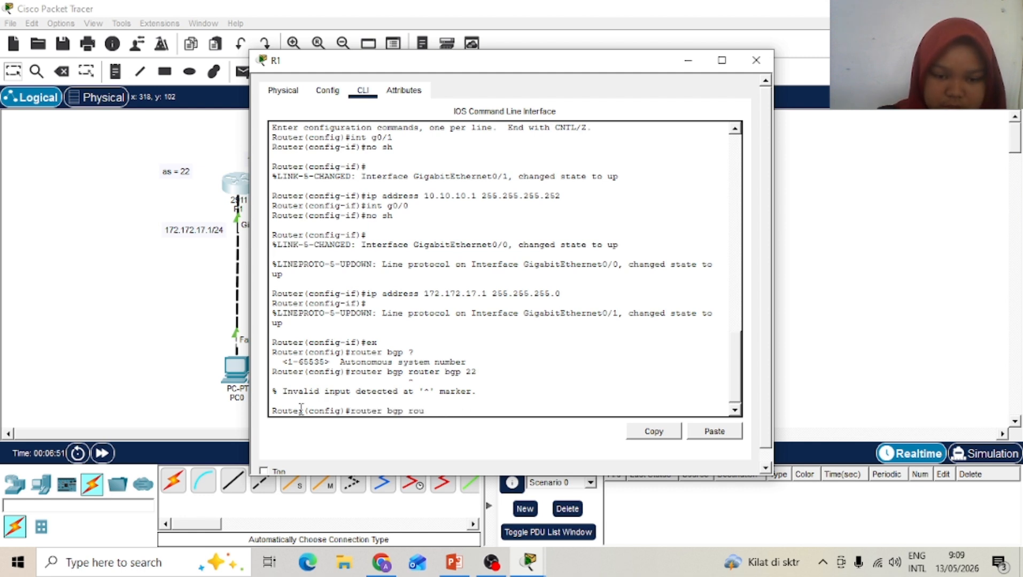
type("22")
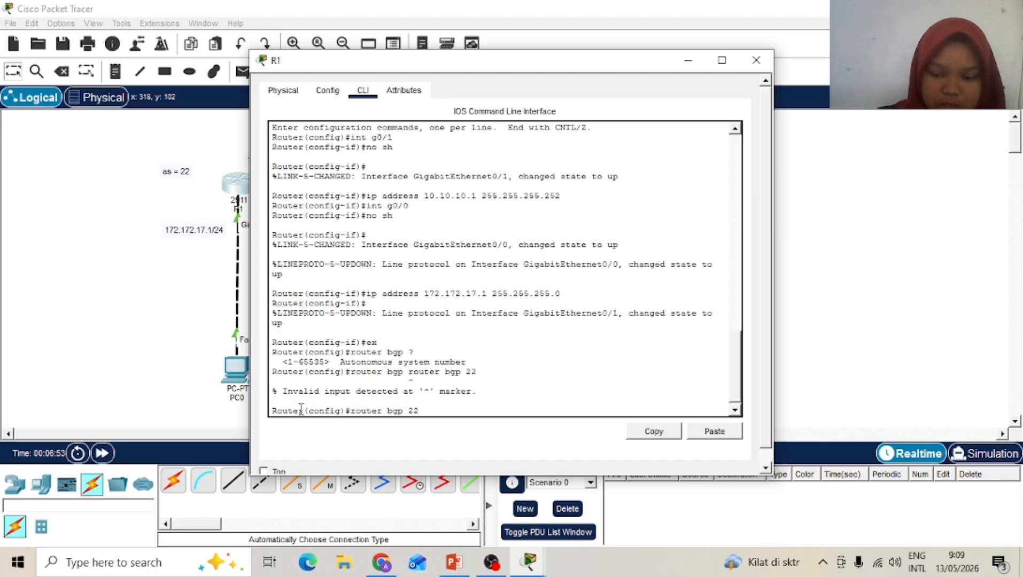
key("Return")
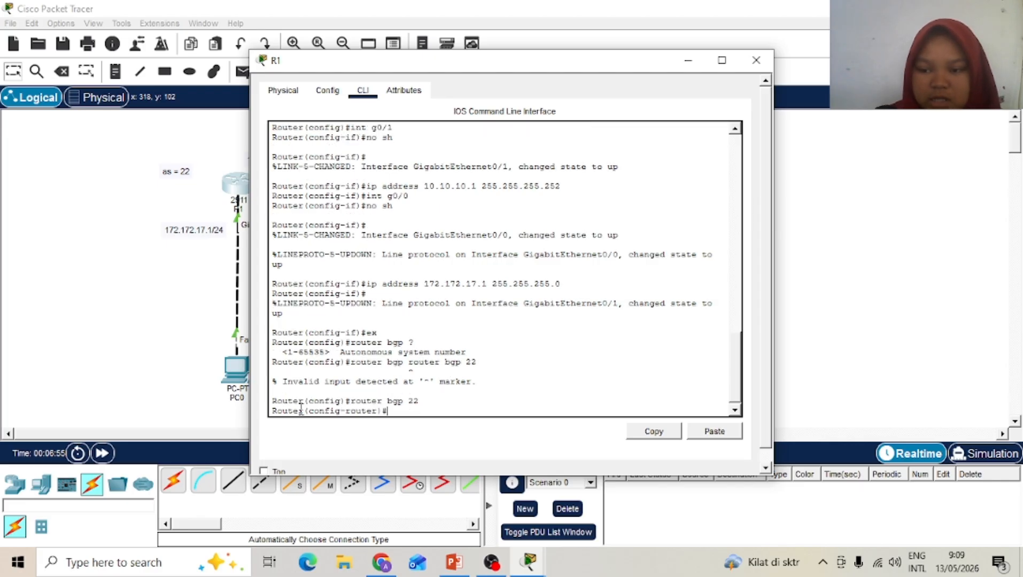
Step: List the available BGP and neighbor options, and try to declare 10.10.10.2 as a neighbor in AS 23
type("?")
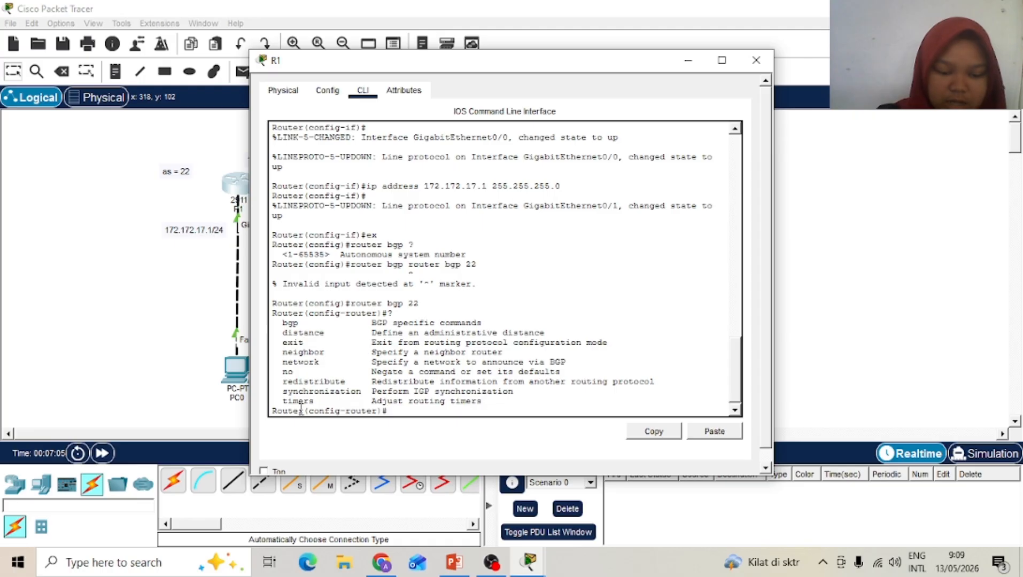
type("neighbo")
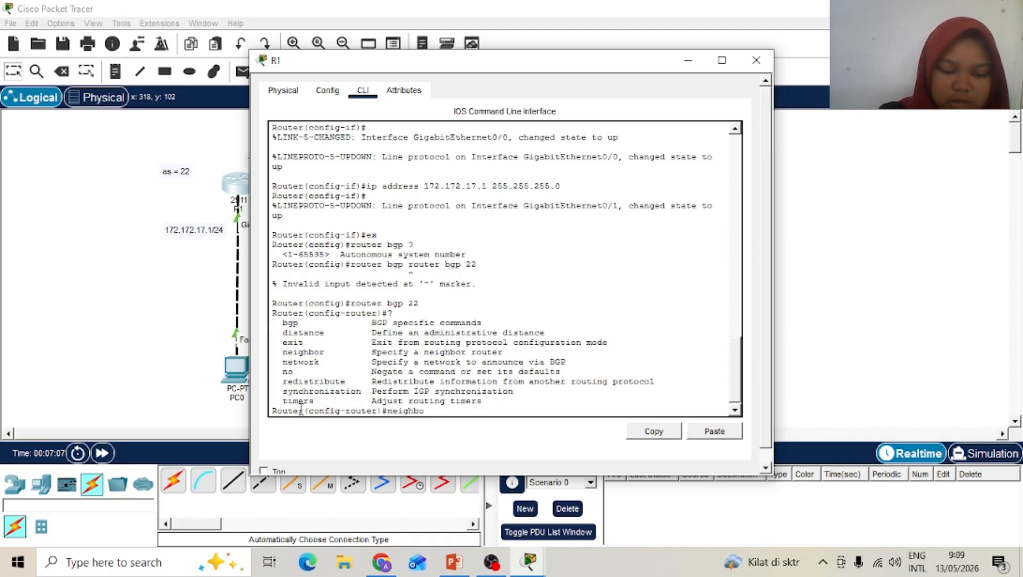
type("r")
type(" 10.")
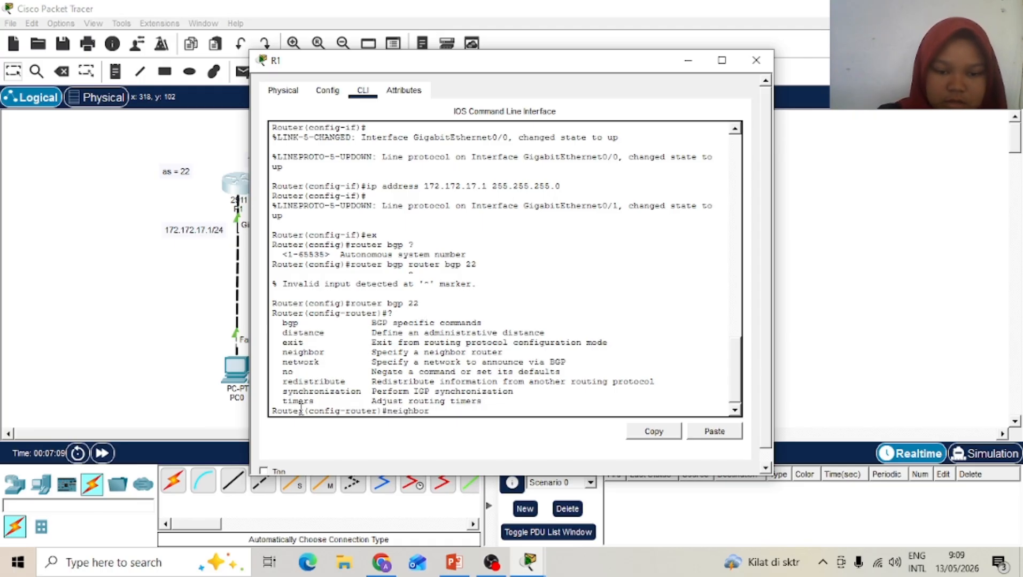
type("10.10")
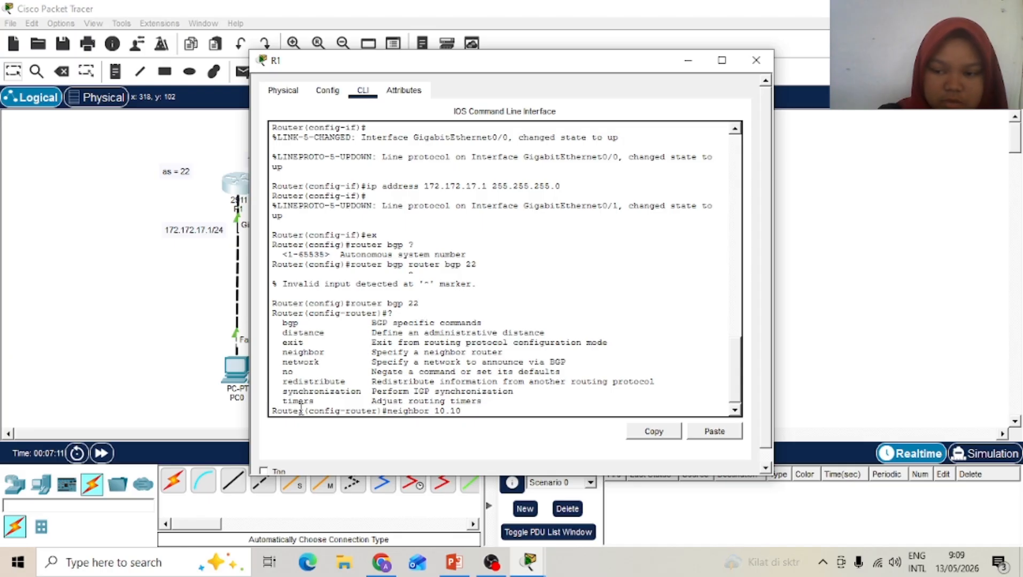
type(".10.2")
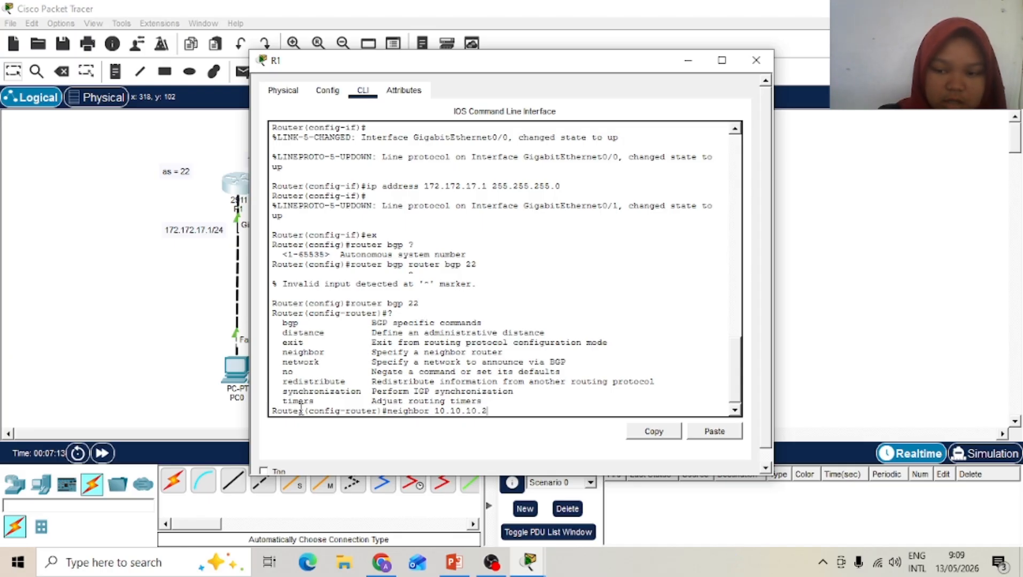
type(" ?")
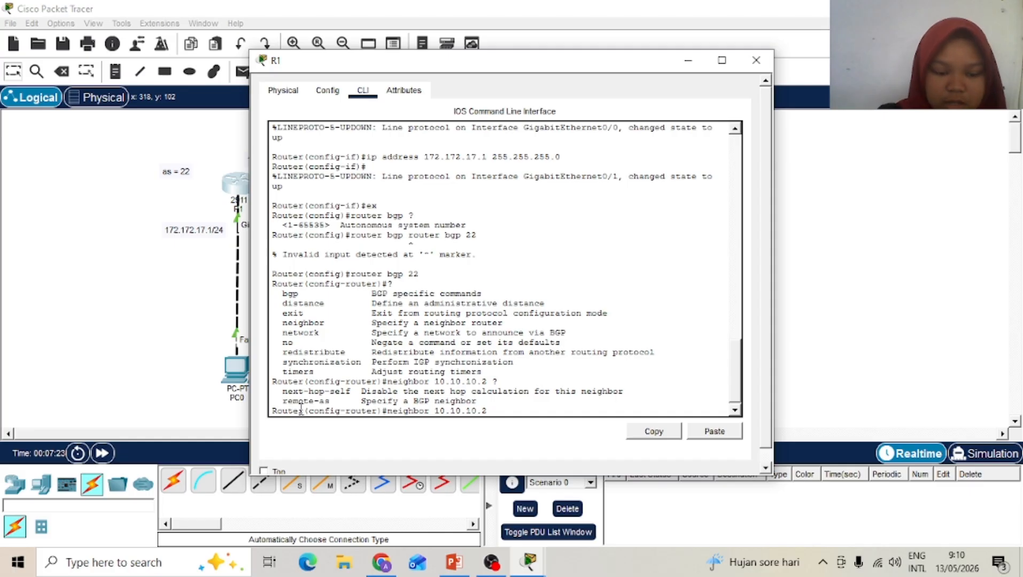
type("remo")
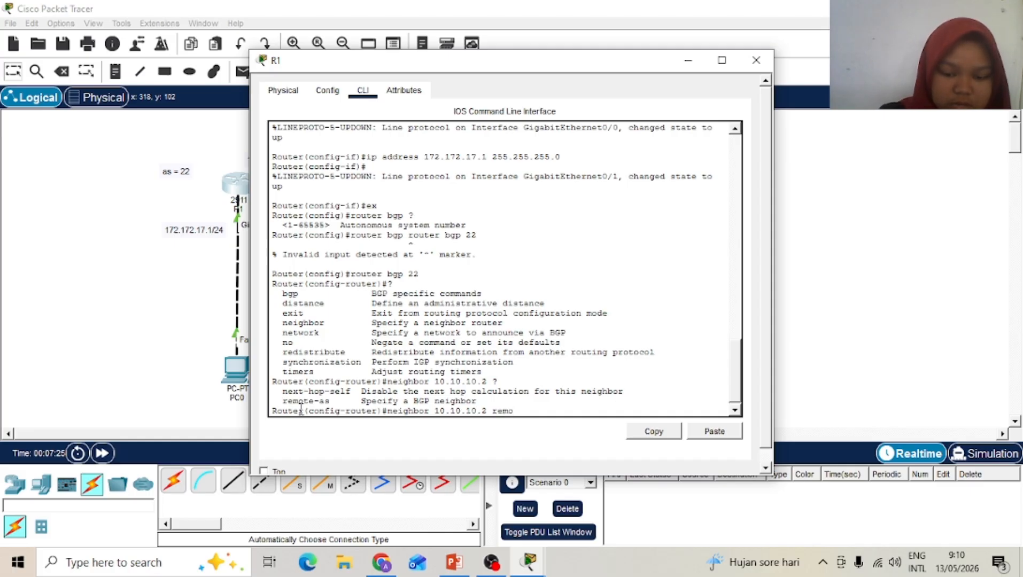
type("ote-as")
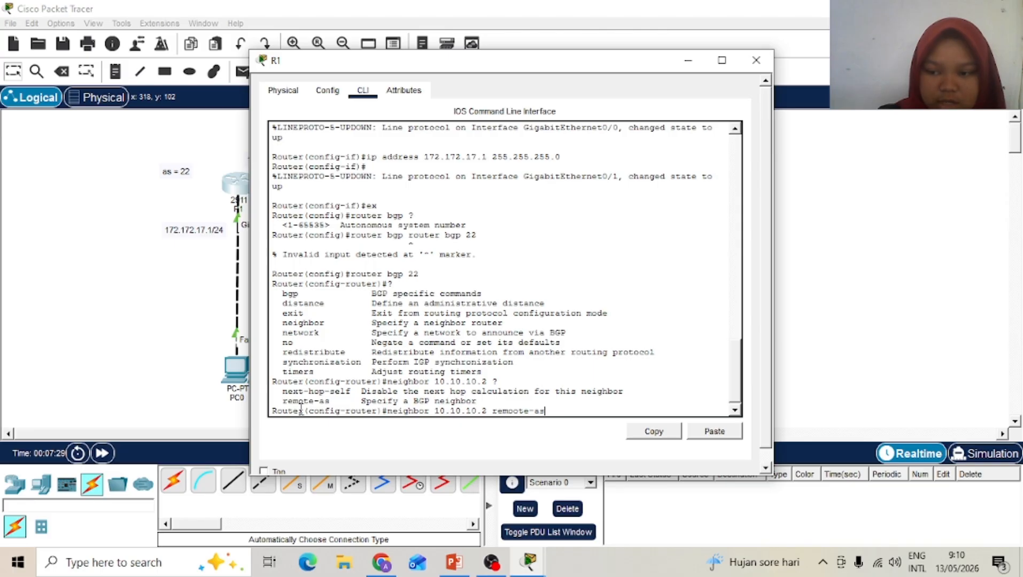
type(" 23")
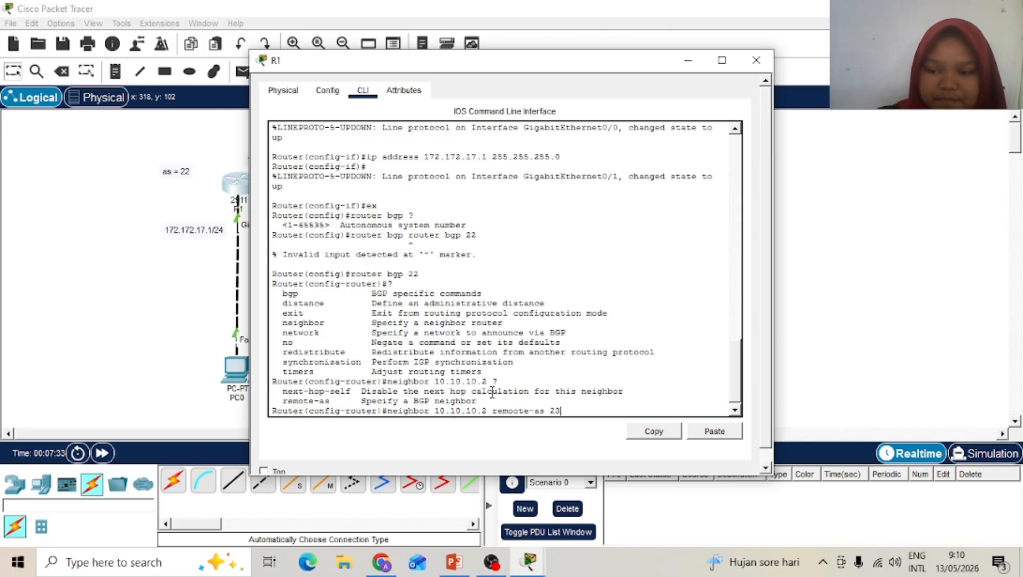
key("Return")
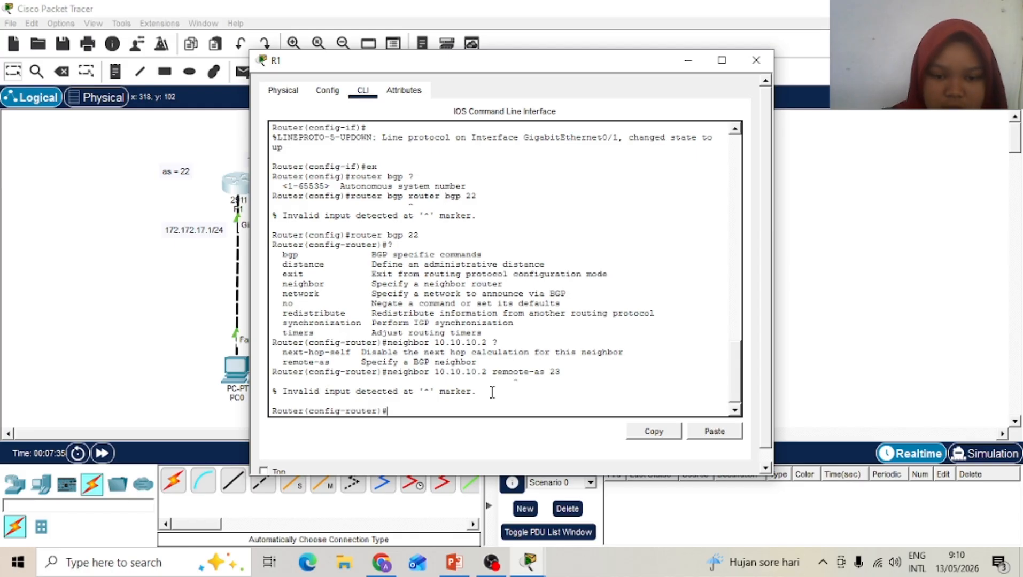
Step: Fix the misspelled keyword in the previous command and run neighbor 10.10.10.2 remote-as 23
key("Up")
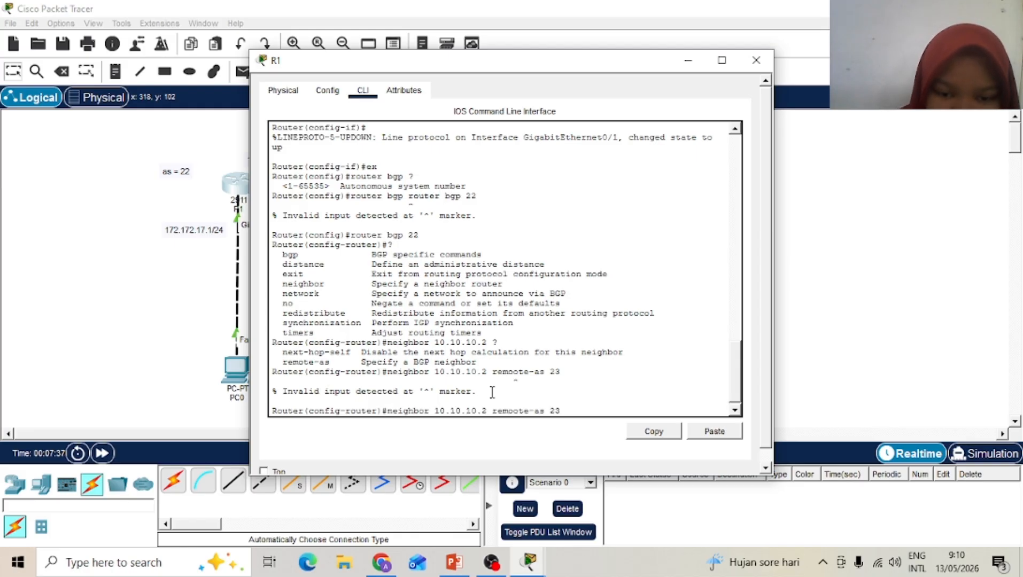
key("Left")
key("Left")
key("Left")
key("Left")
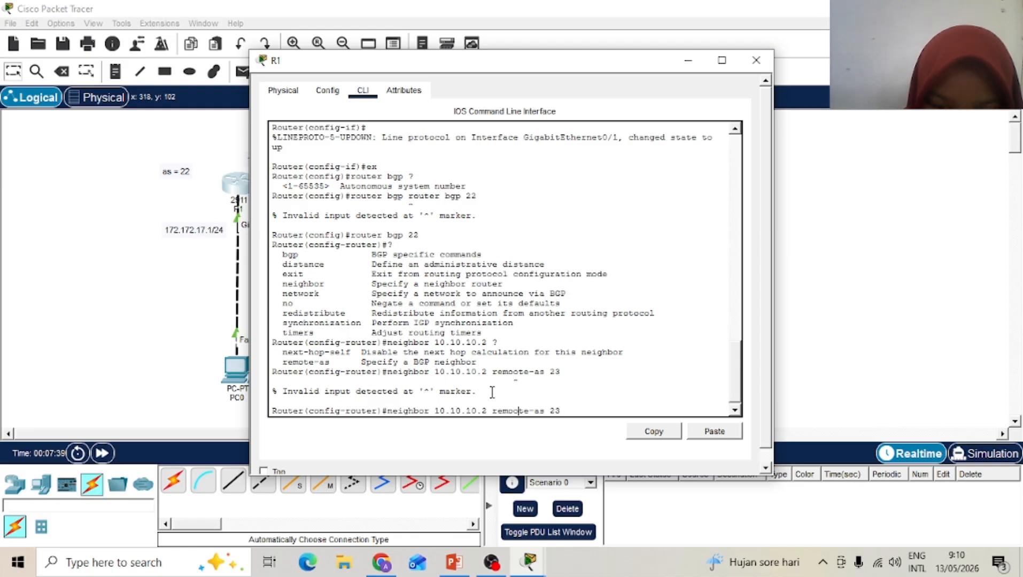
key("BackSpace")
key("Return")
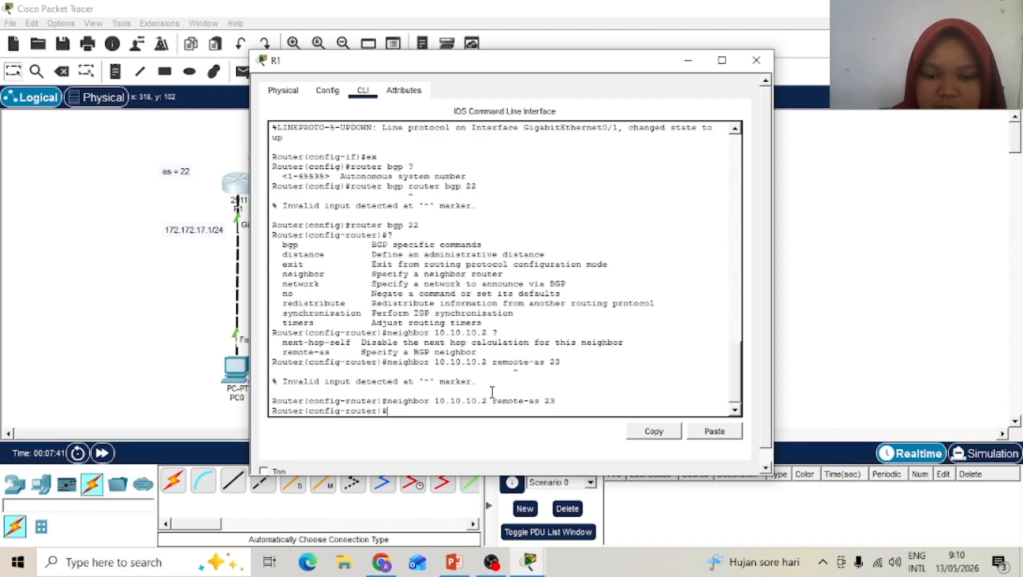
Step: Advertise network 10.10.10.0 with mask 255.255.255.252 in R1's BGP process
type("net")
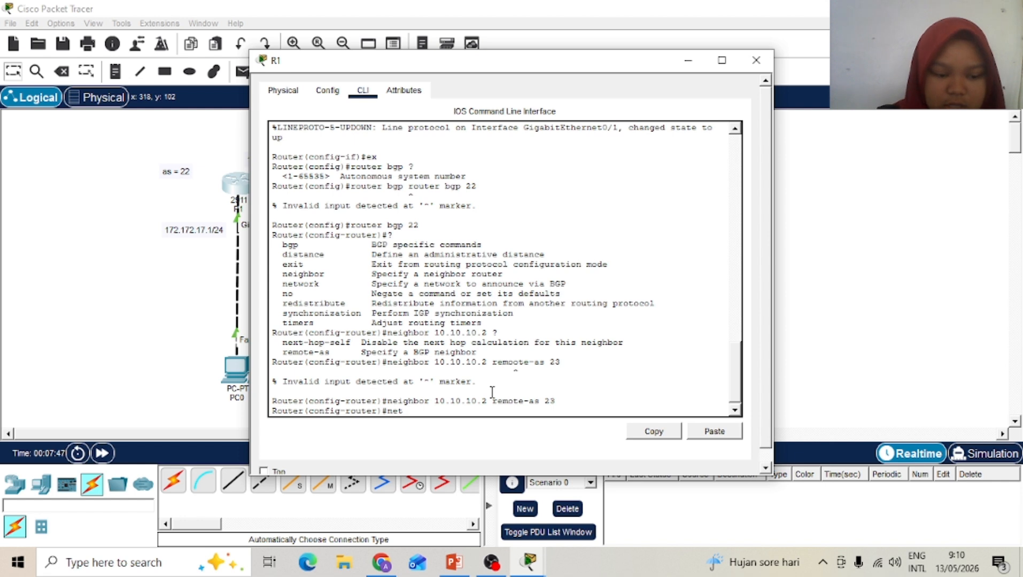
type(" 10.10.10.")
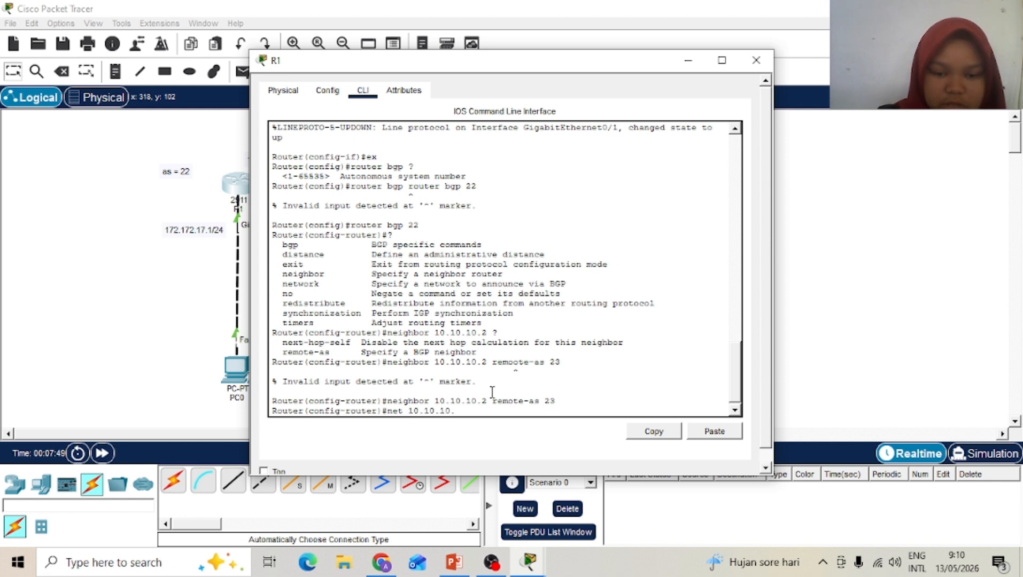
type("0 mask")
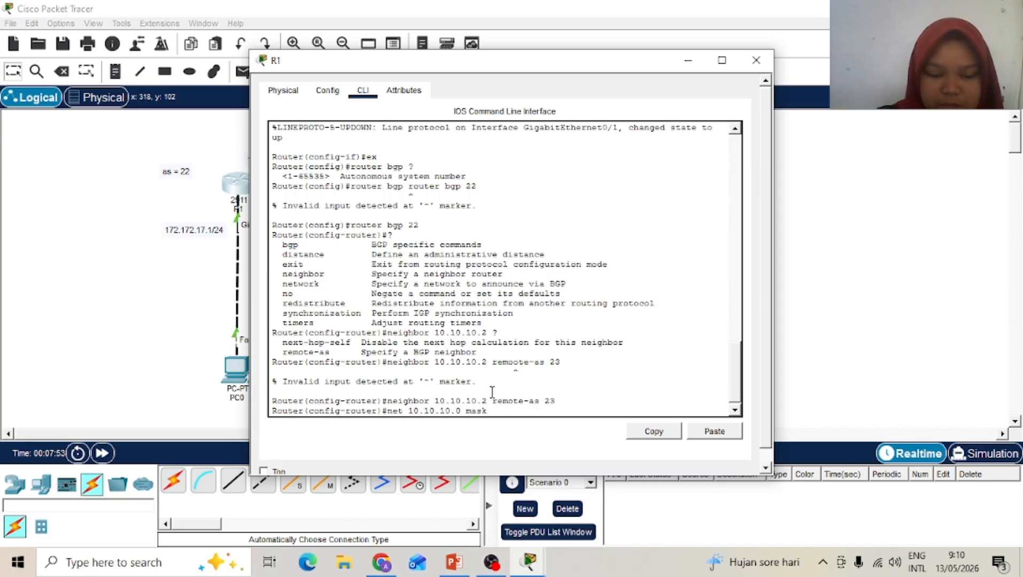
type(" 255.")
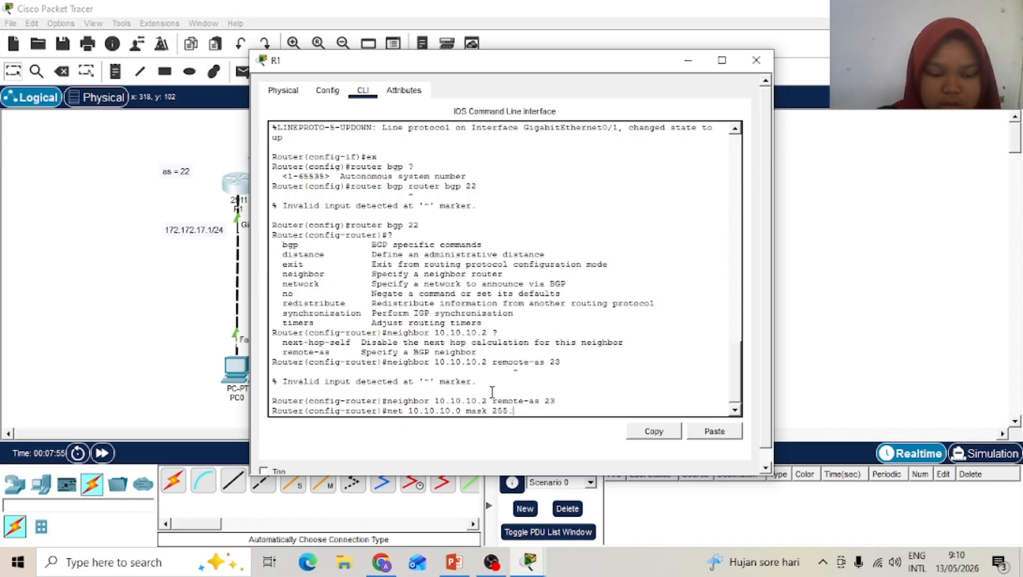
type("255.255.252")
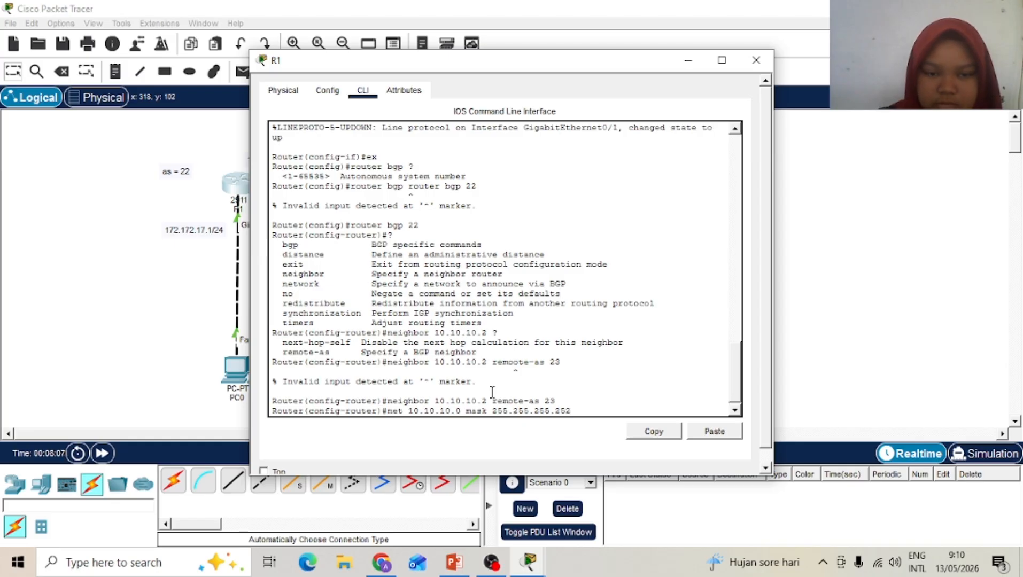
mouse_move(597, 72)
left_mouse_down()
mouse_move(736, 59)
mouse_move(589, 59)
left_mouse_up()
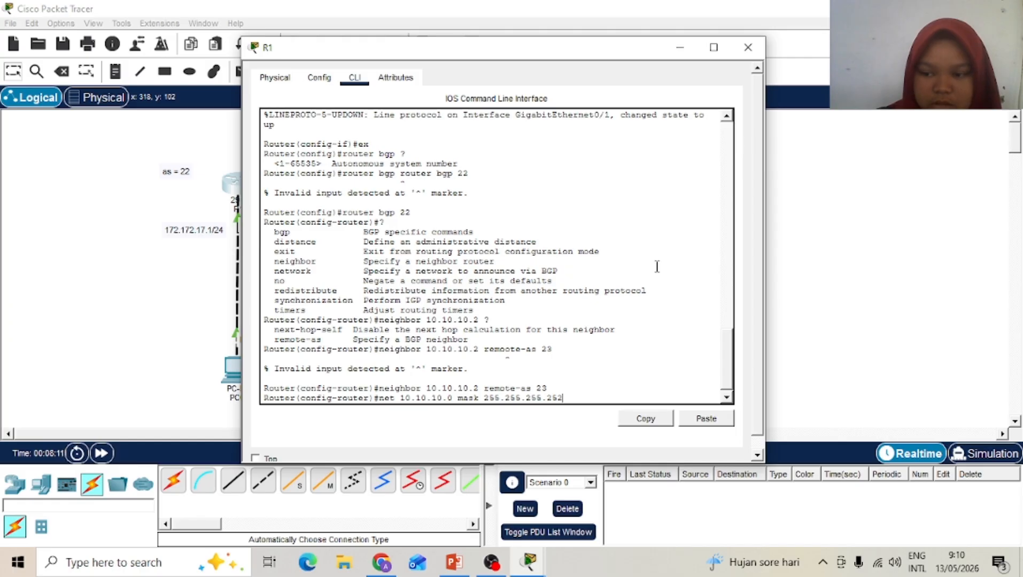
key("Return")
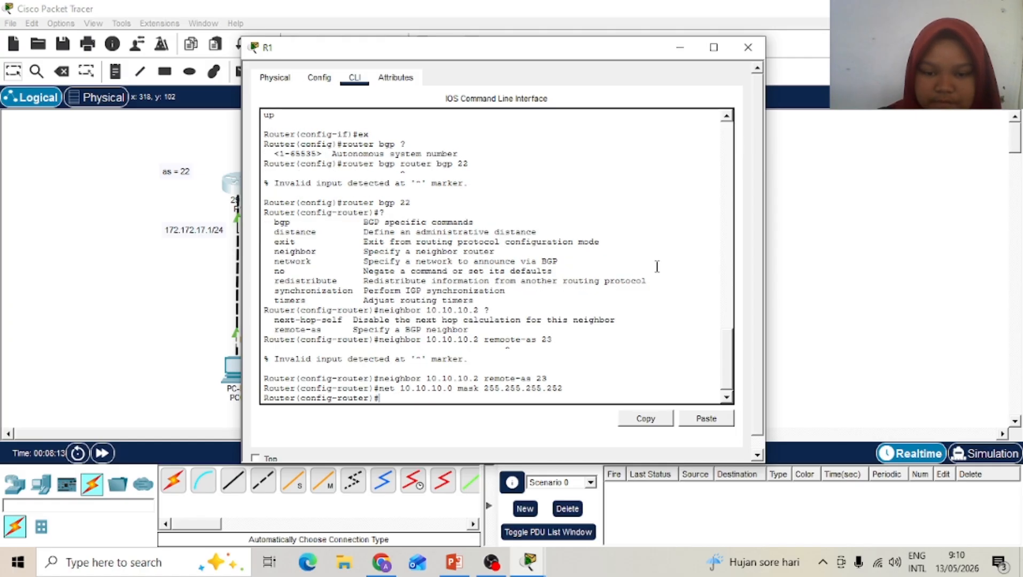
Step: Advertise network 172.172.17.0 with mask 255.255.255.0 in R1's BGP process and close R1's window
type("net")
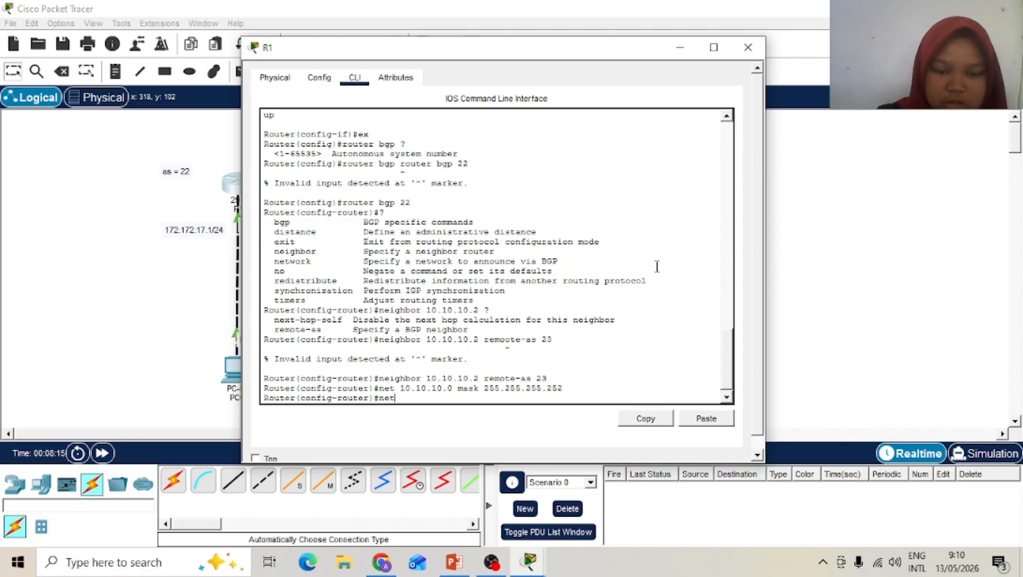
type(" 17")
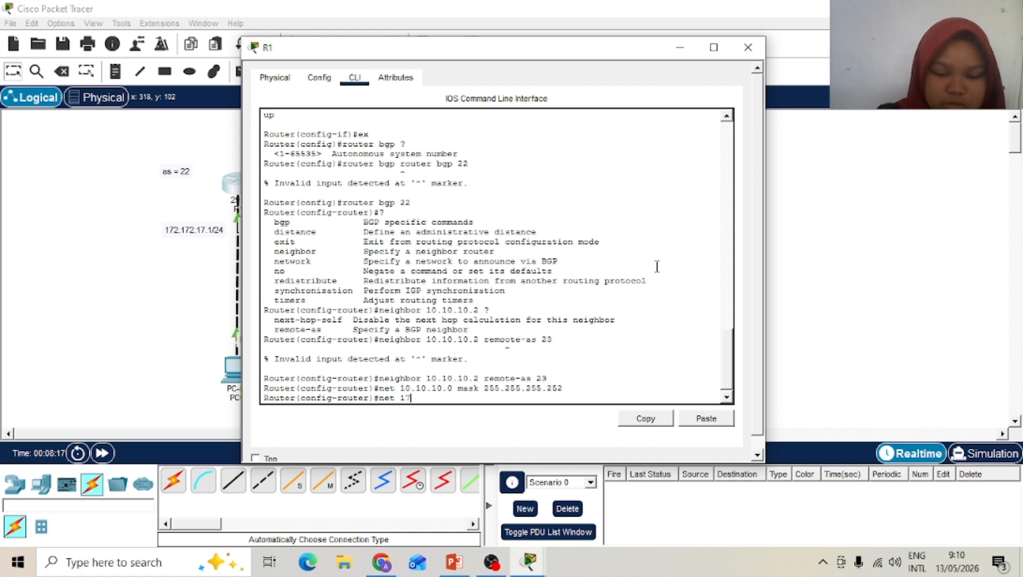
type("2.")
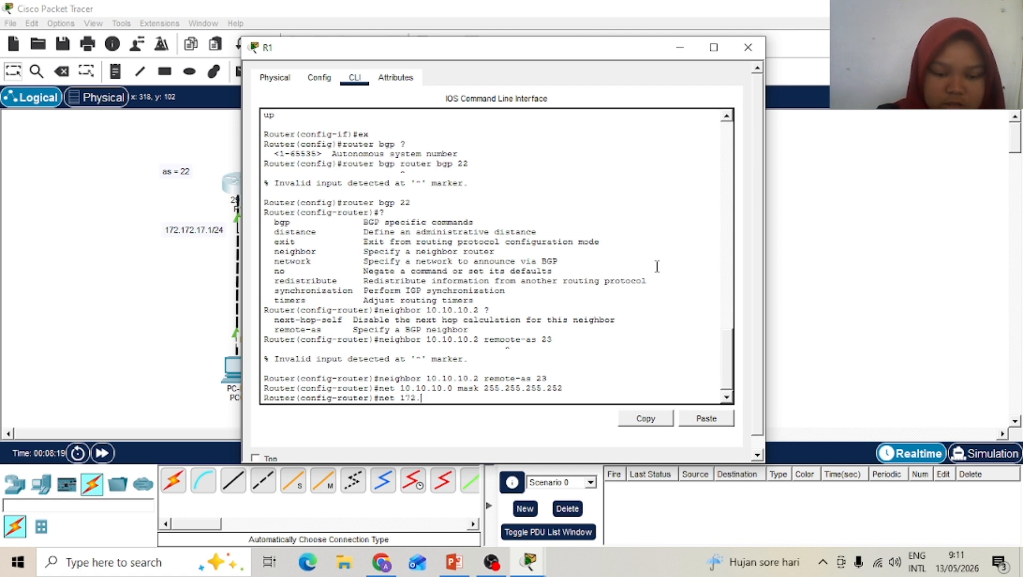
type("172")
type(".17")
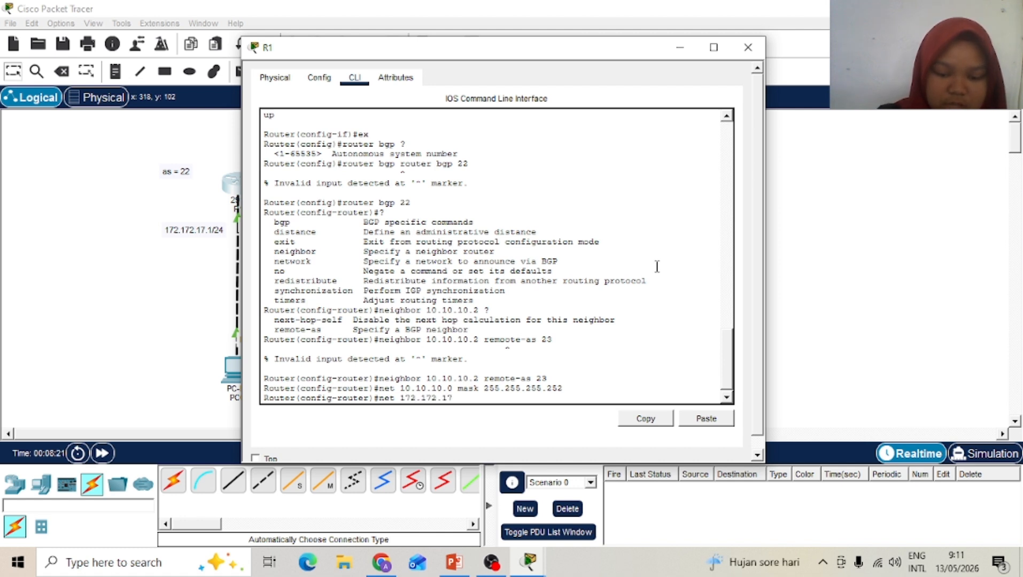
type(".0 ma")
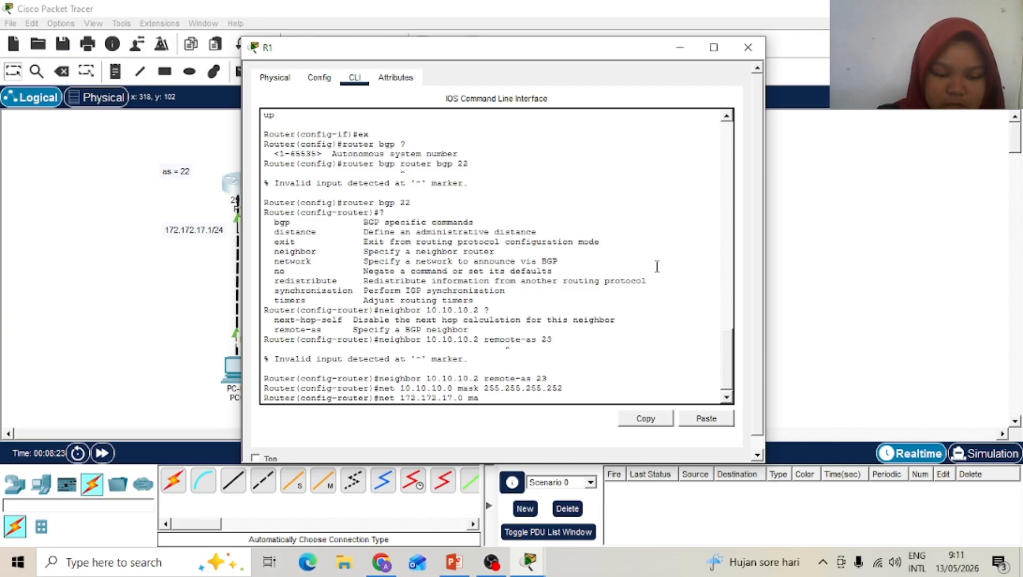
type("sk 25")
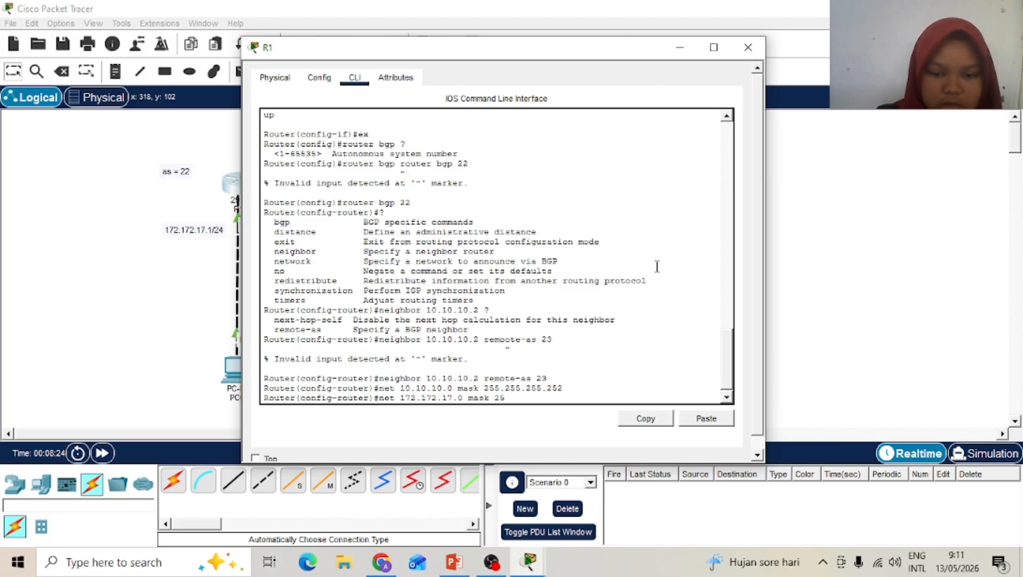
type("5.255.255.0")
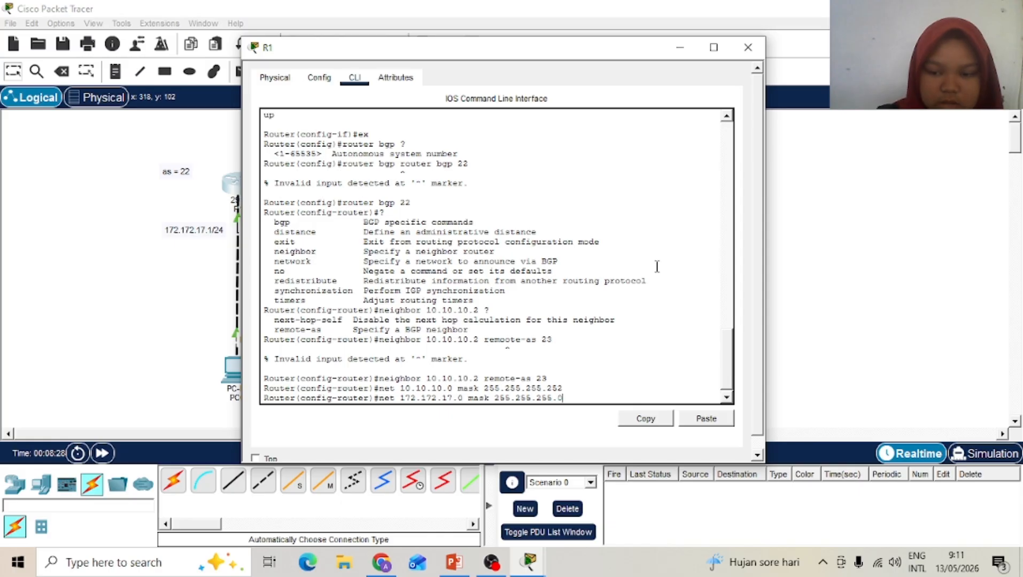
key("Return")
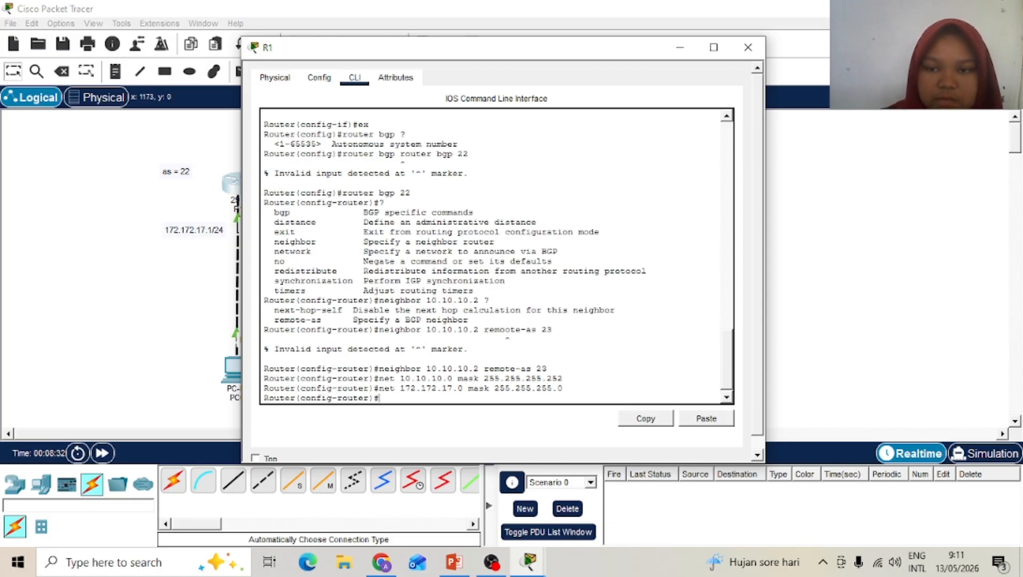
left_click(748, 49)
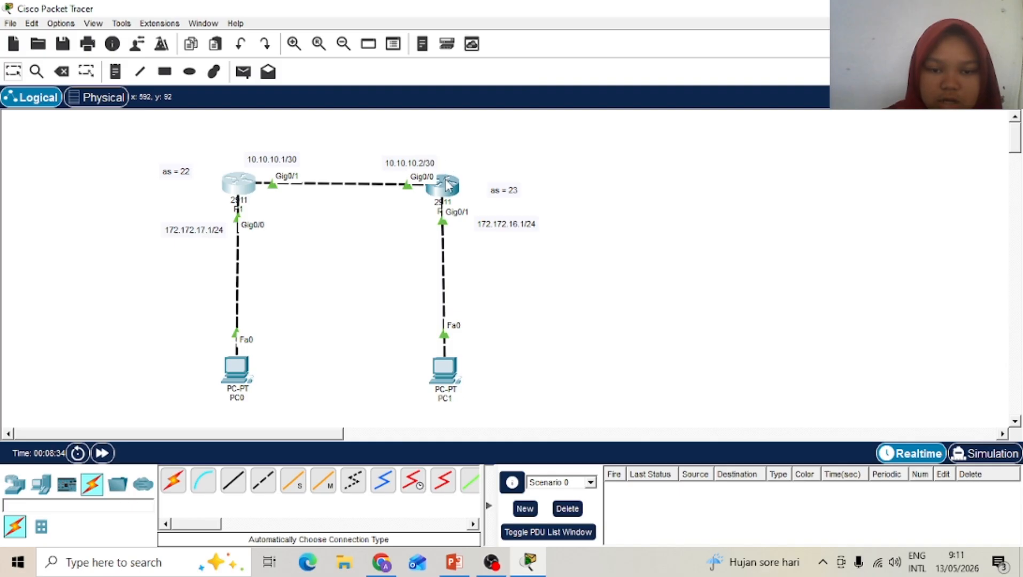
Step: Open router R2's command line, leave interface configuration, and enter BGP configuration mode for AS 23
left_click(446, 185)
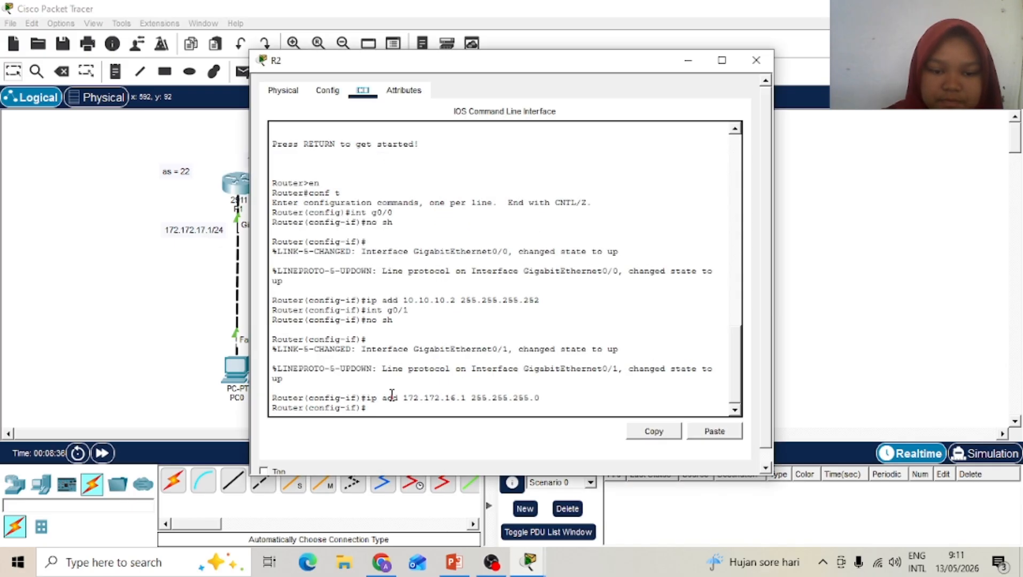
type("ex")
key("Return")
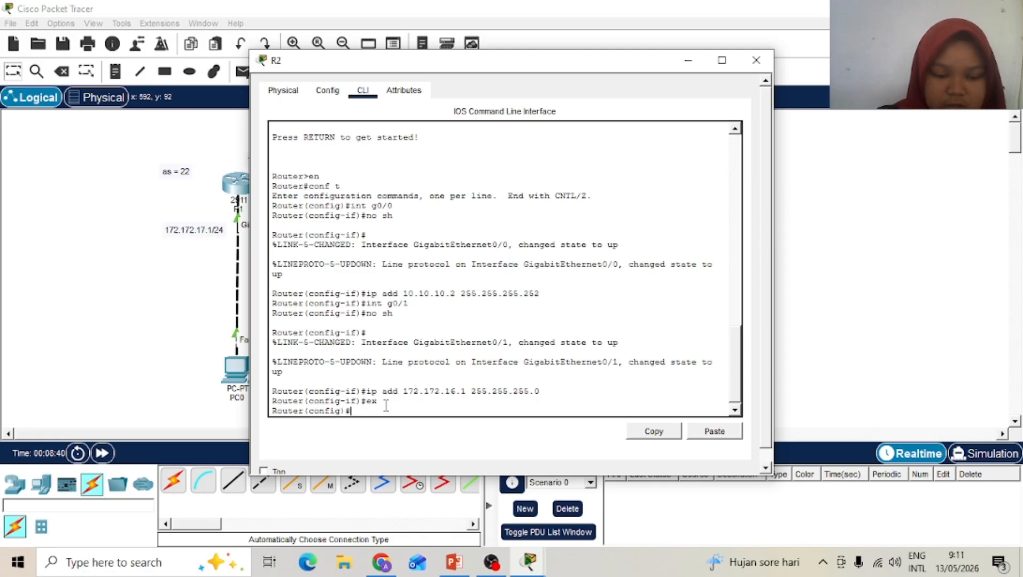
type("router b")
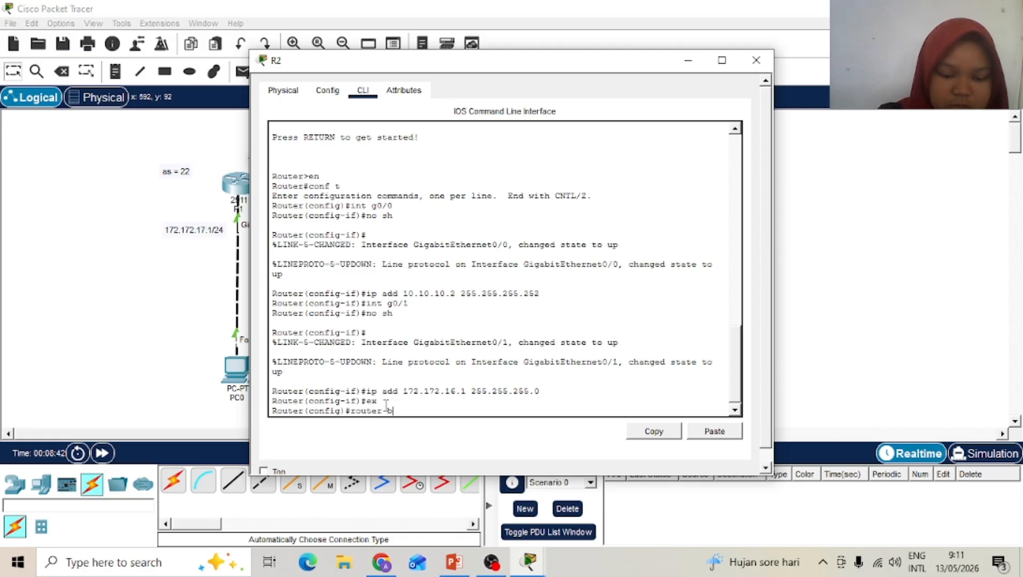
type("gp")
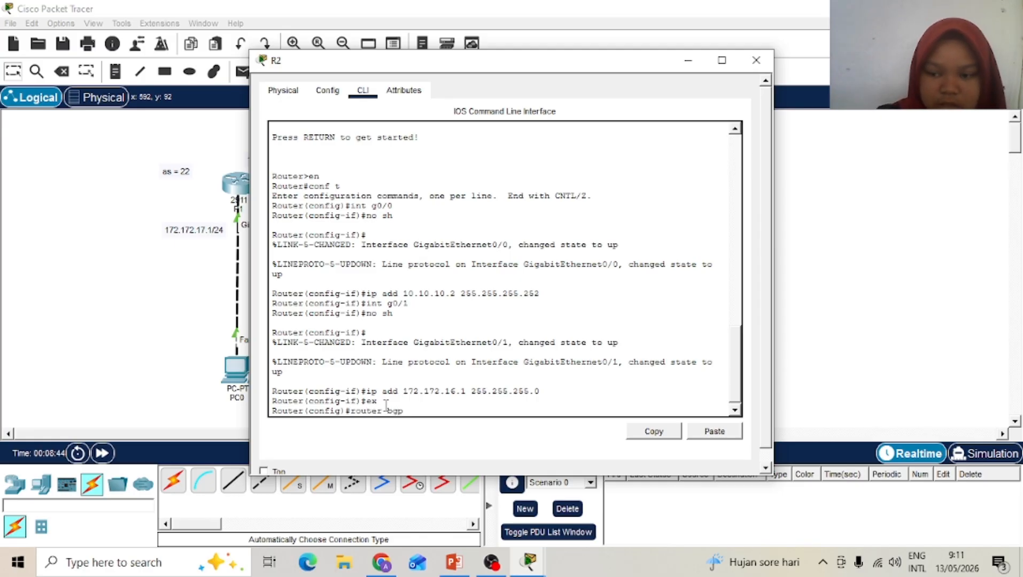
type(" 23")
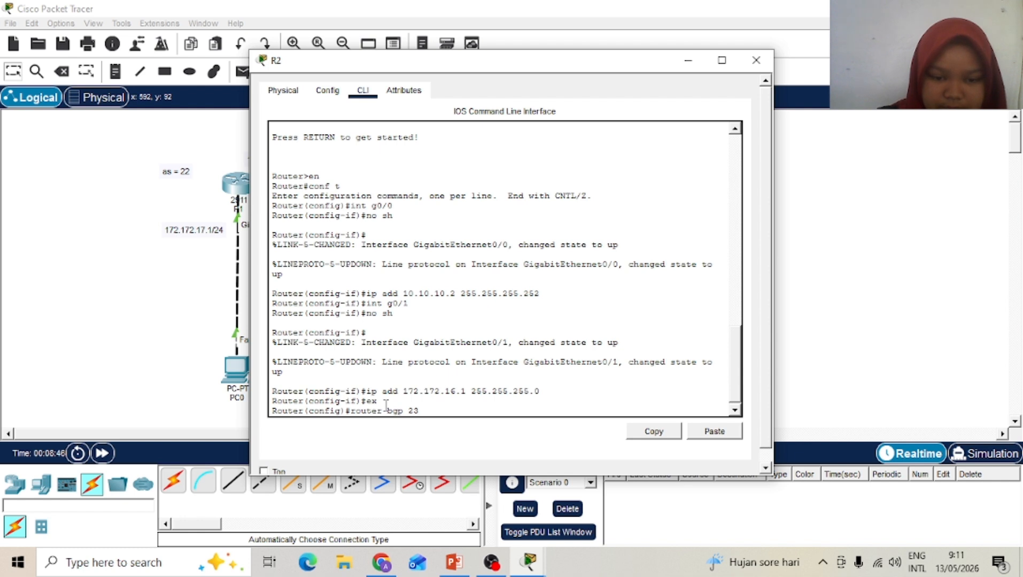
key("Return")
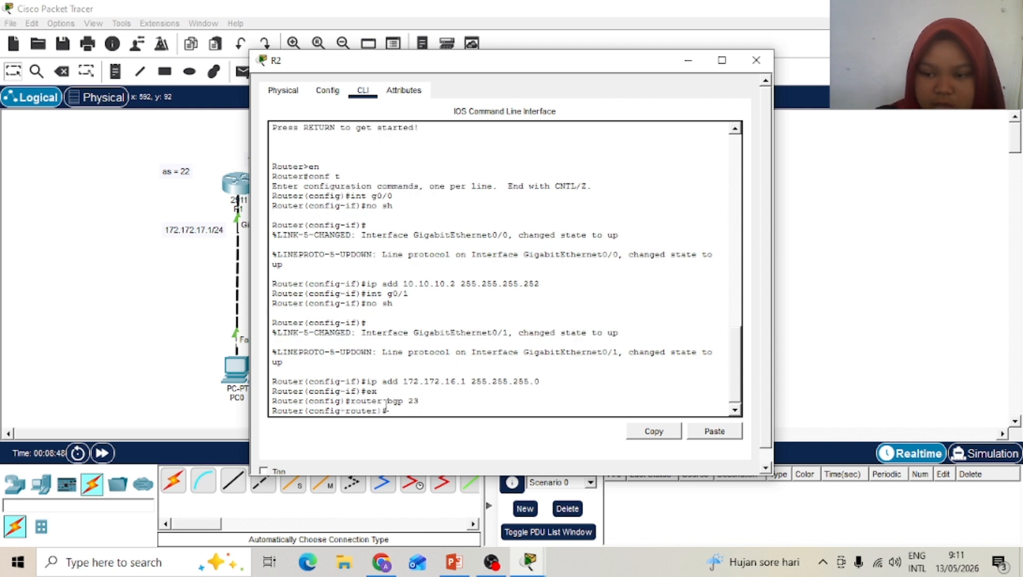
Step: Declare 10.10.10.1 as R2's BGP neighbor with remote-as 22
type("ne")
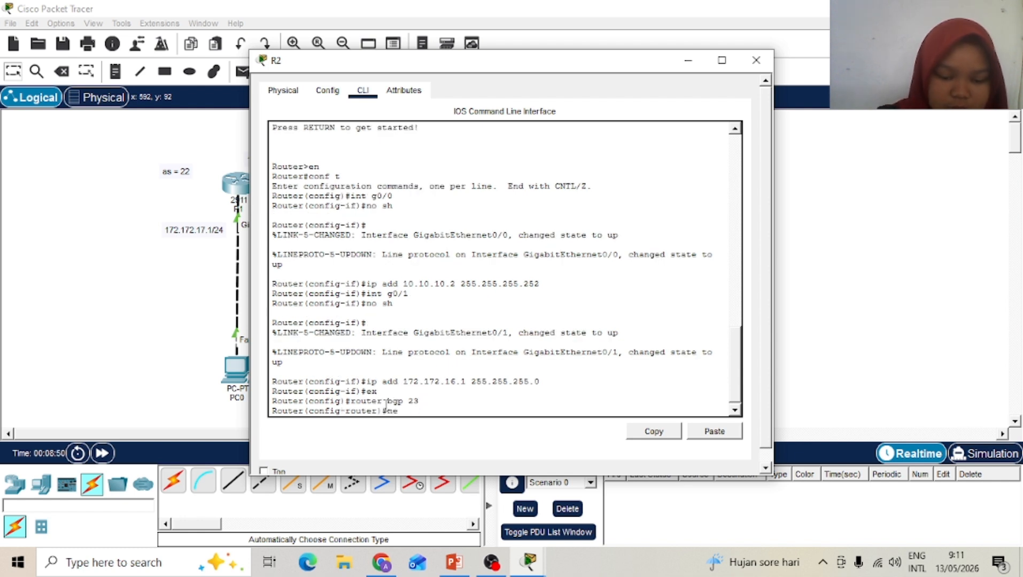
type("ighbor")
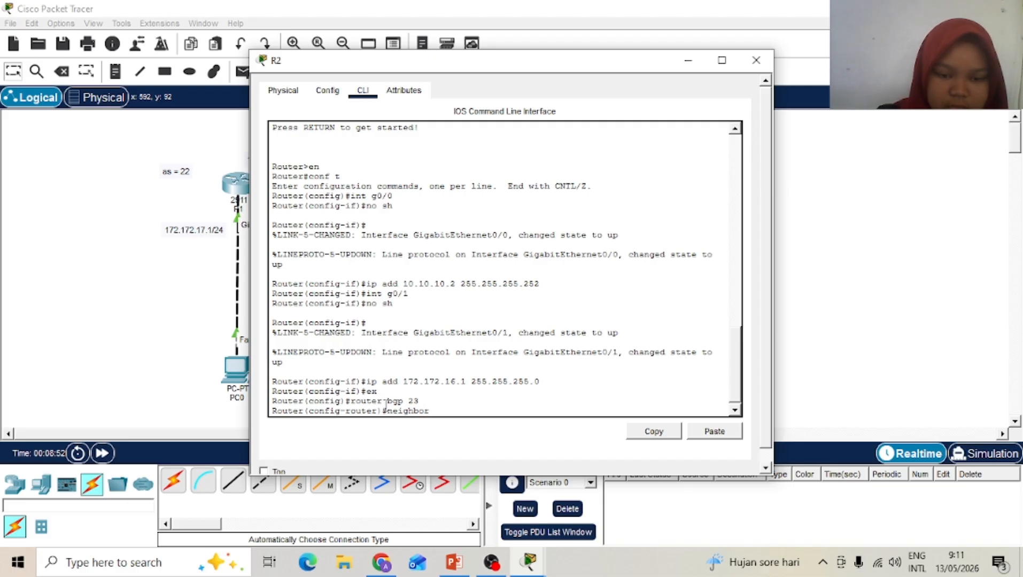
type(" 10")
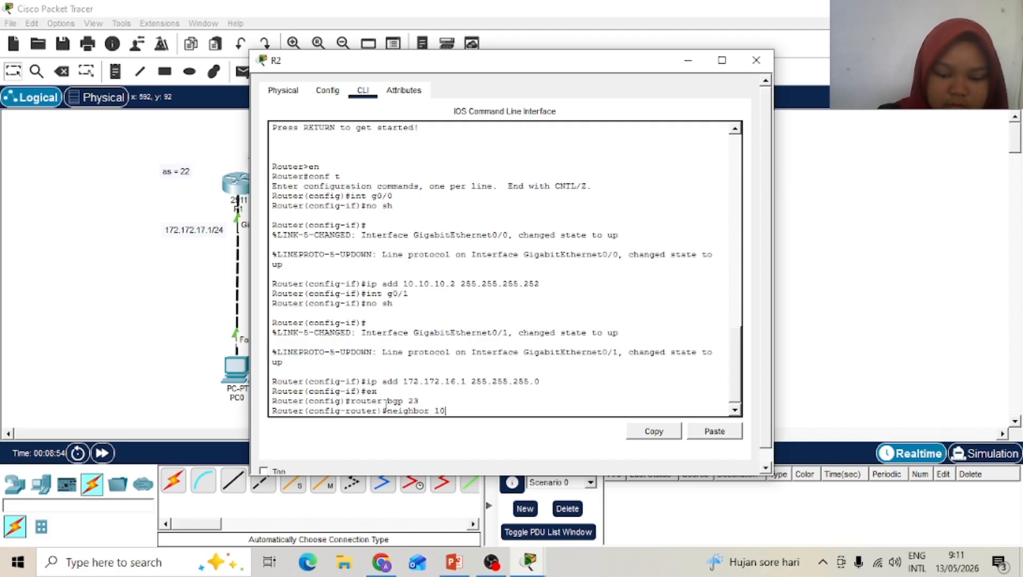
type(".10.10.")
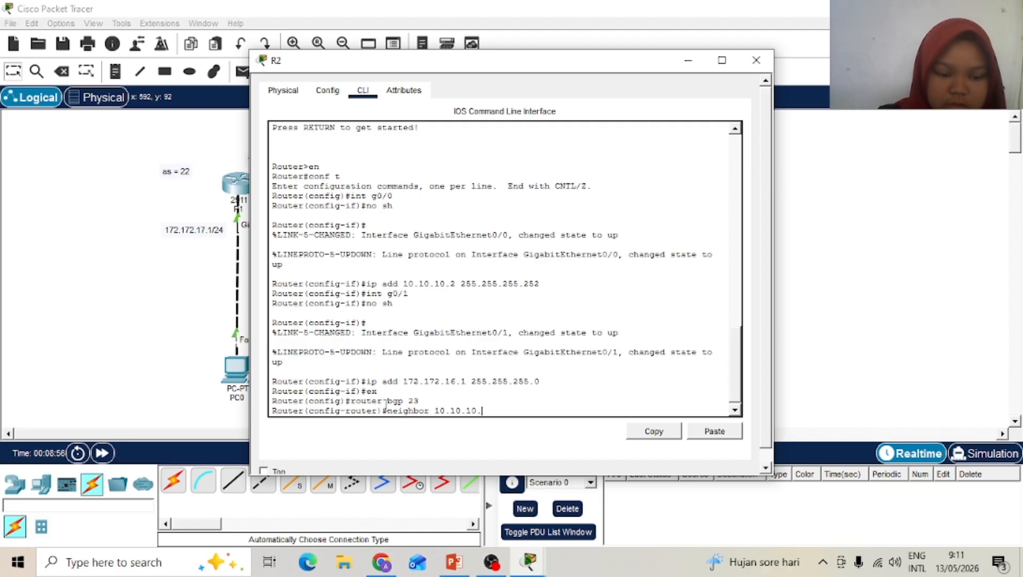
type("1 ")
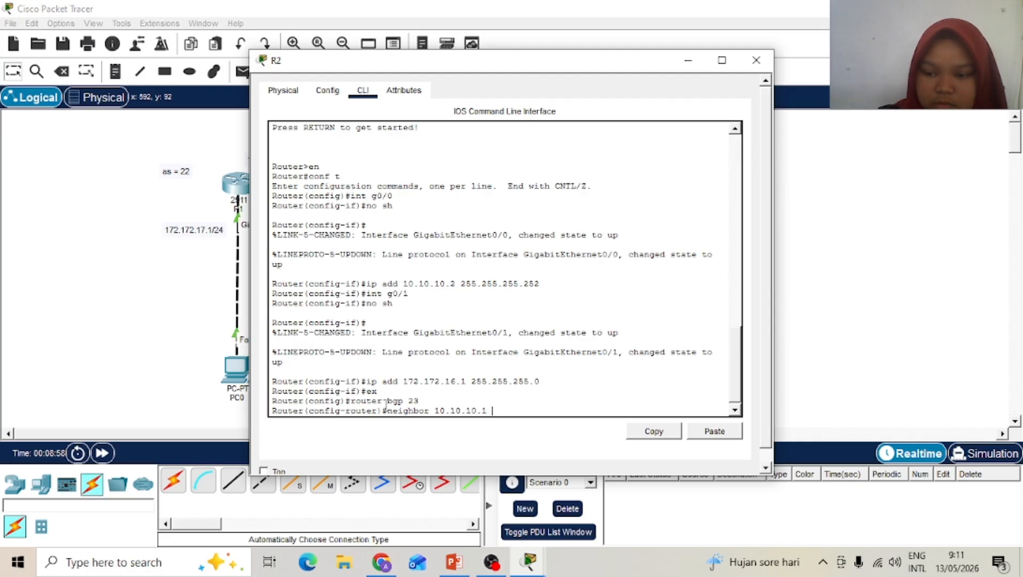
type("remot")
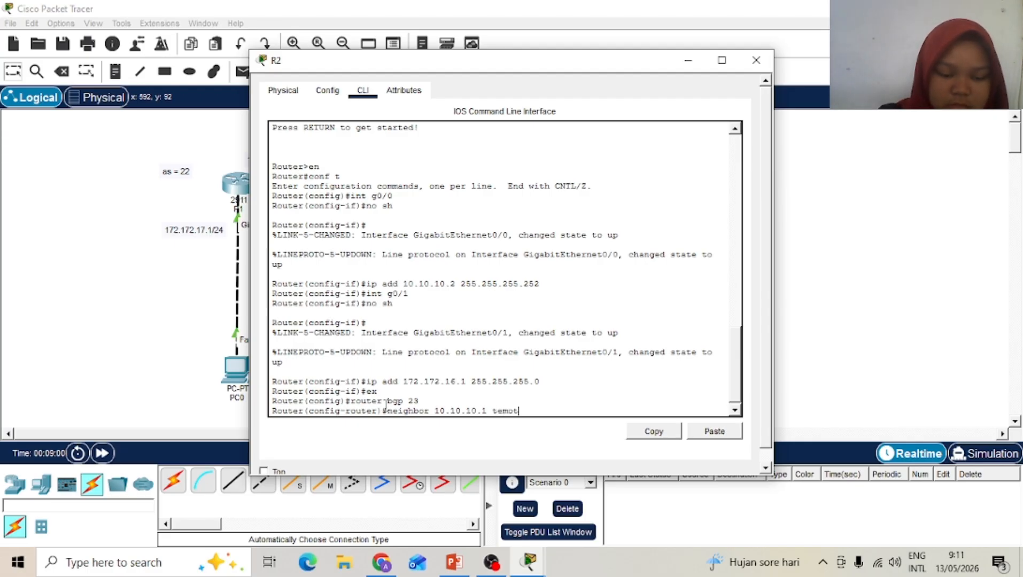
key("BackSpace")
key("BackSpace")
key("BackSpace")
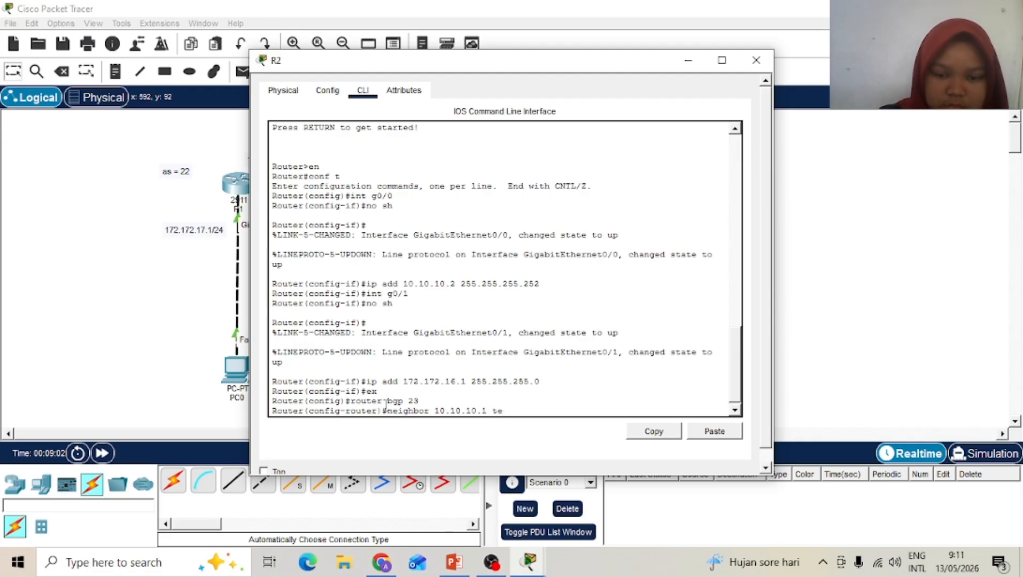
type("mo")
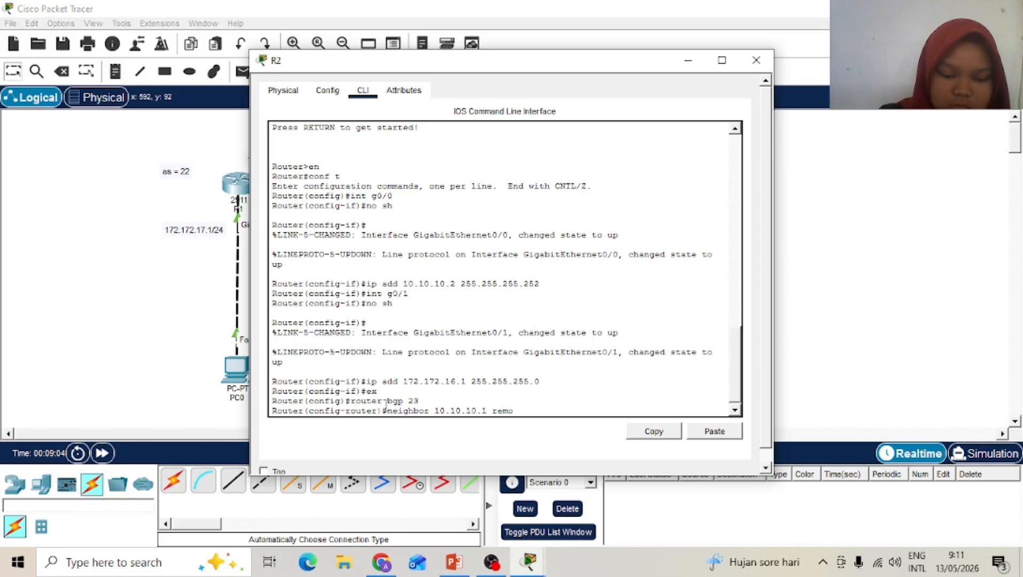
type("te-a")
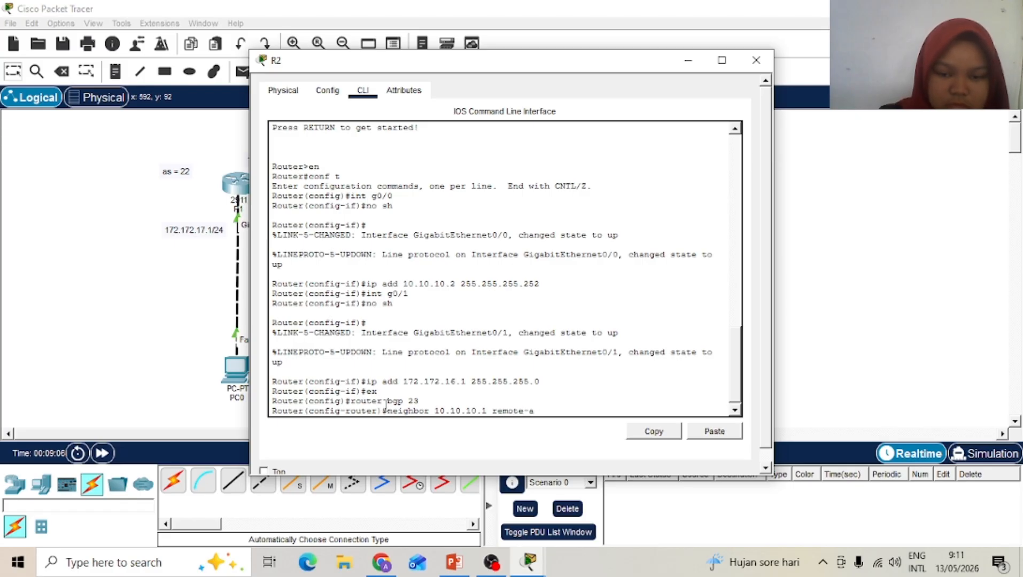
type("s 22")
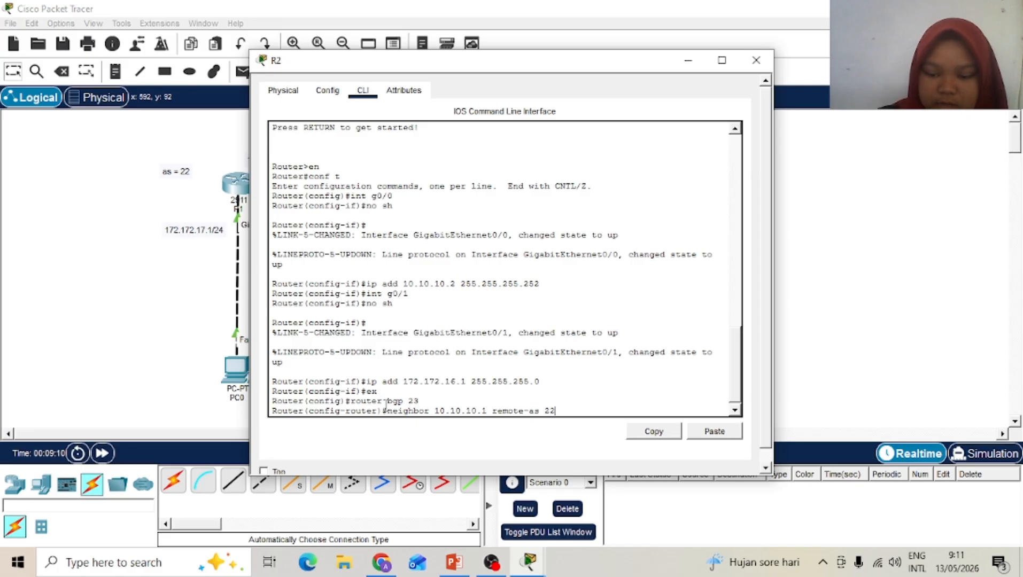
key("Return")
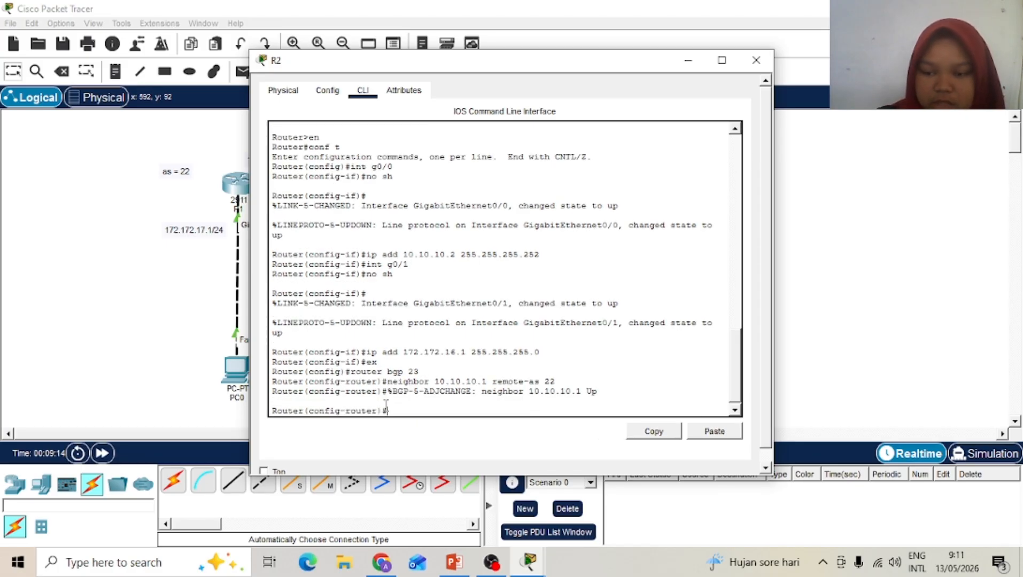
Step: Advertise network 10.10.10.0 with mask 255.255.255.252 in R2's BGP process
type("network")
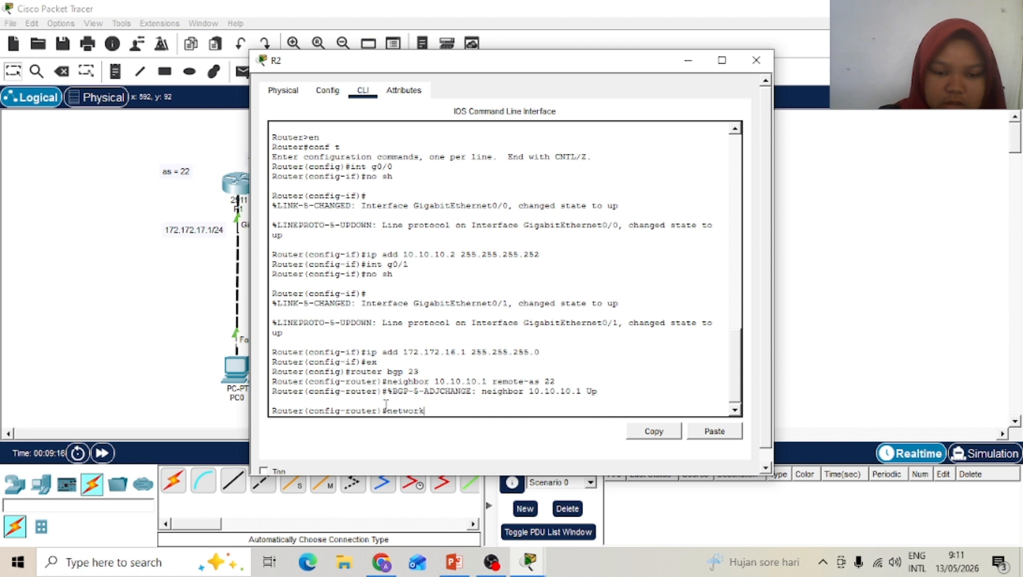
type(" 10")
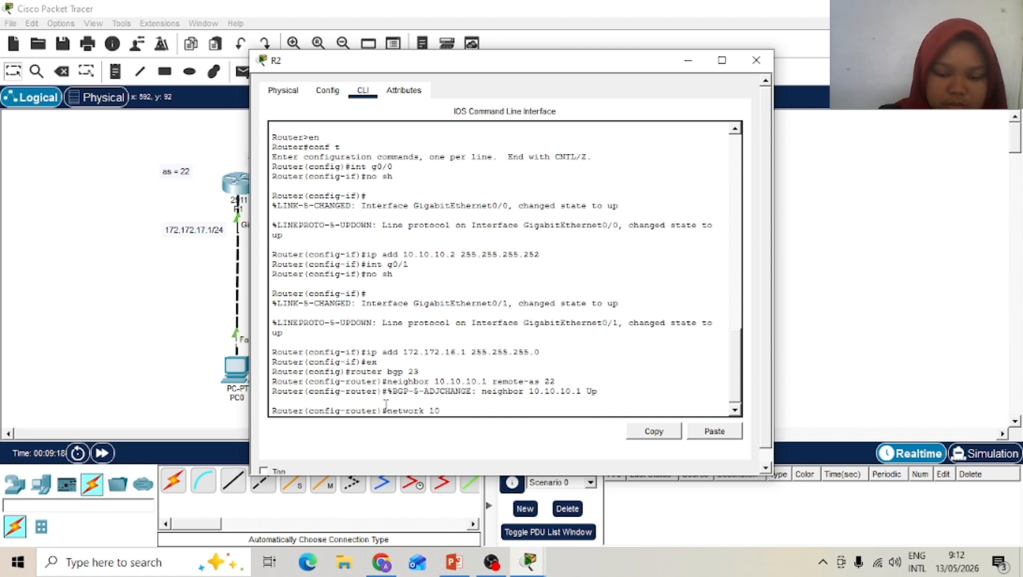
type(".10.10.")
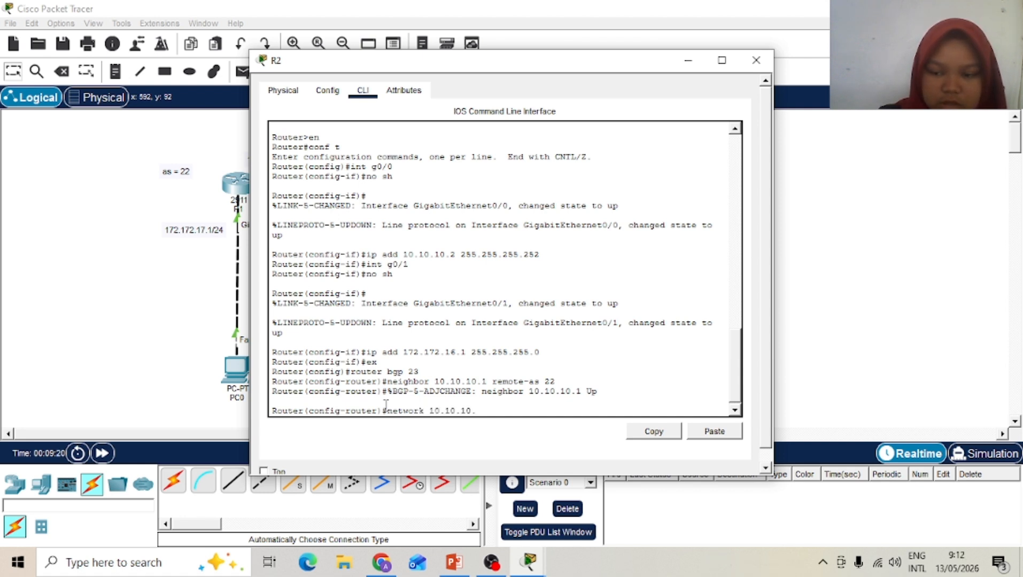
type("0 mas")
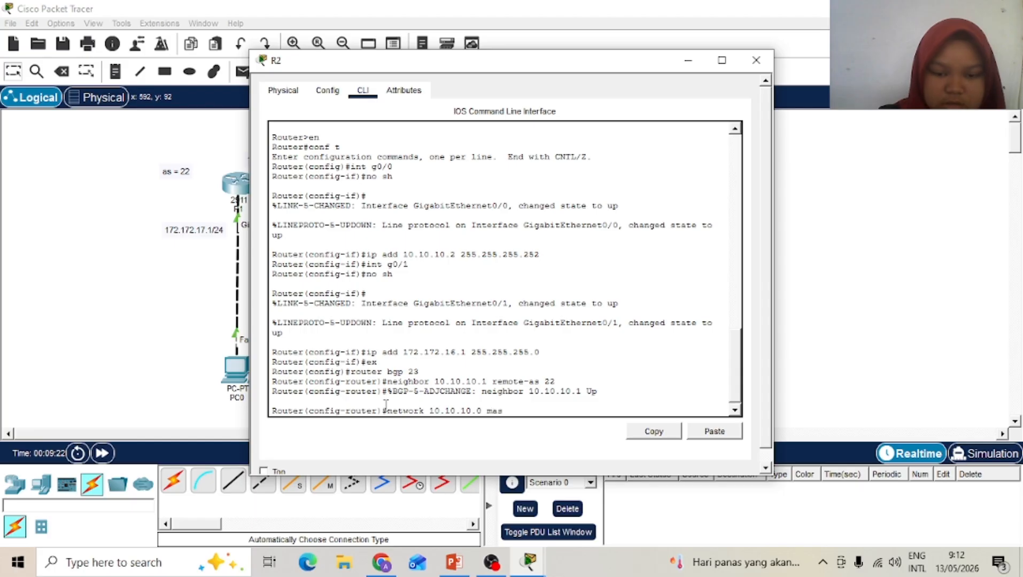
type("k 255.25")
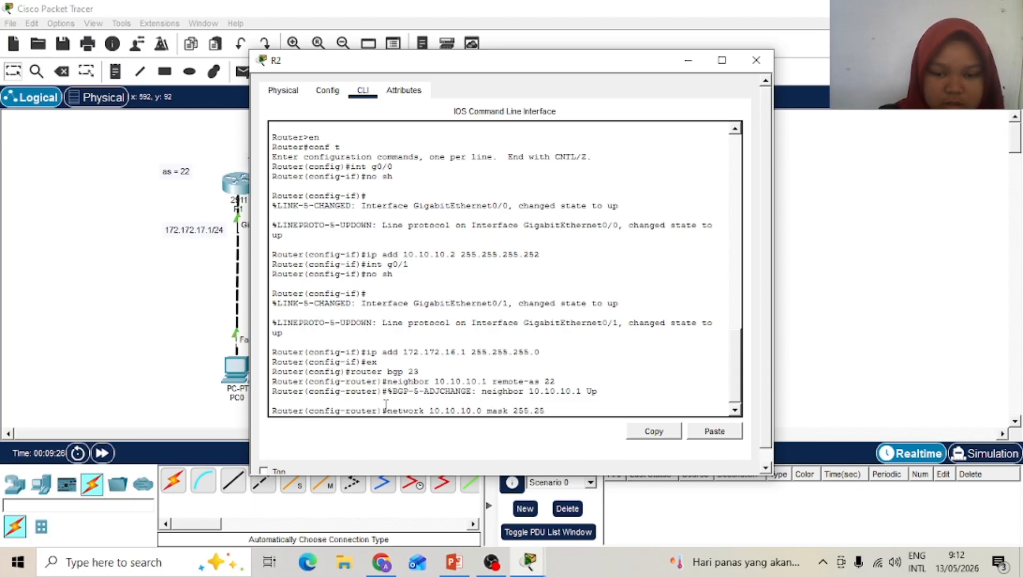
type("5.255")
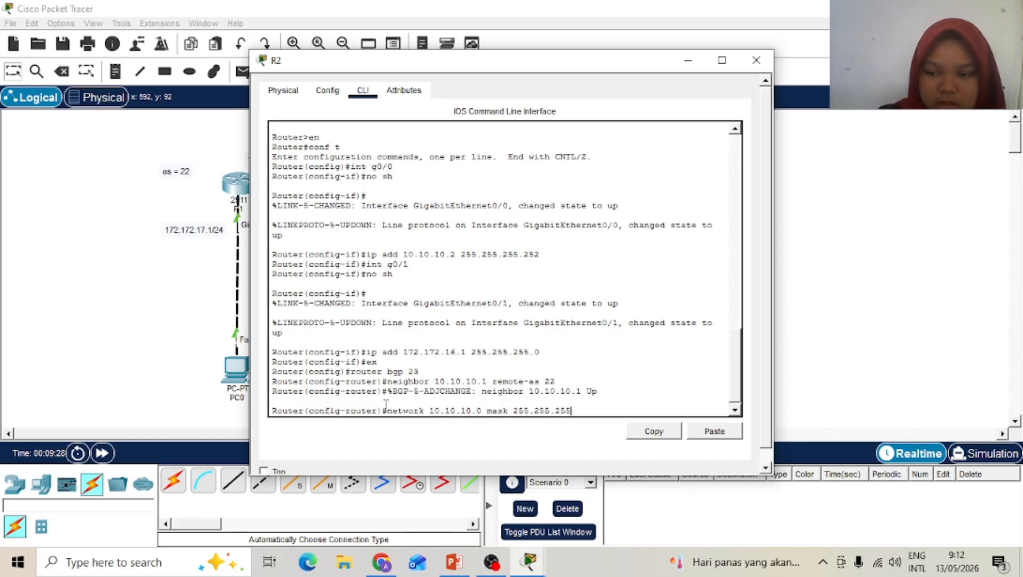
type(".252")
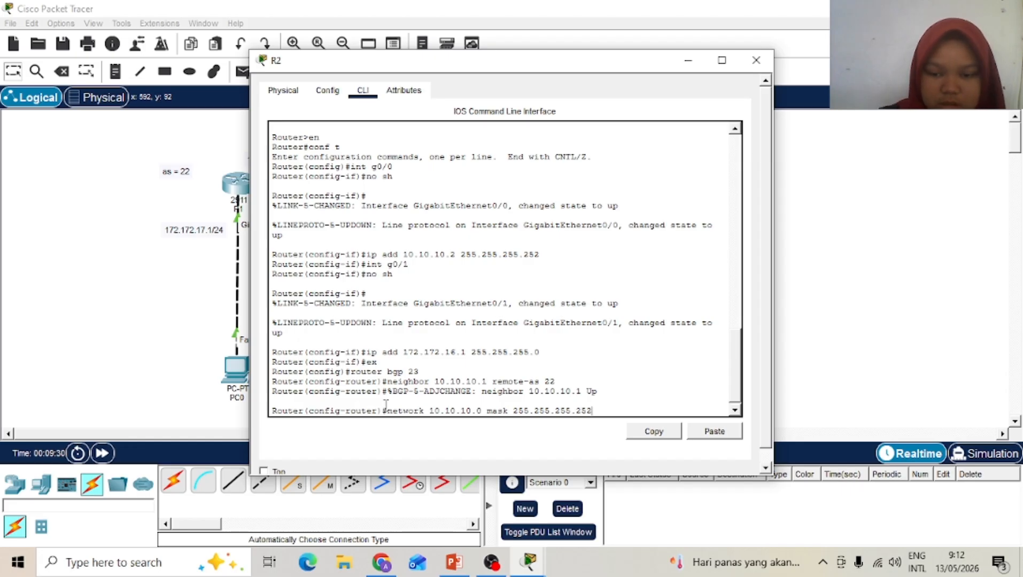
key("Return")
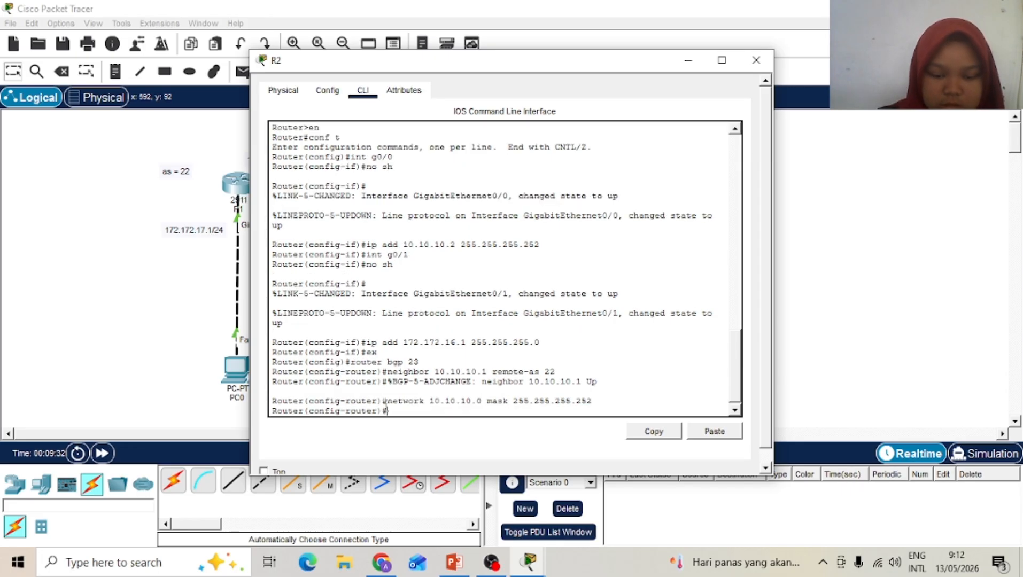
Step: Advertise network 172.172.16.0 with mask 255.255.255.0 in R2's BGP process and leave router configuration mode
type("netwo")
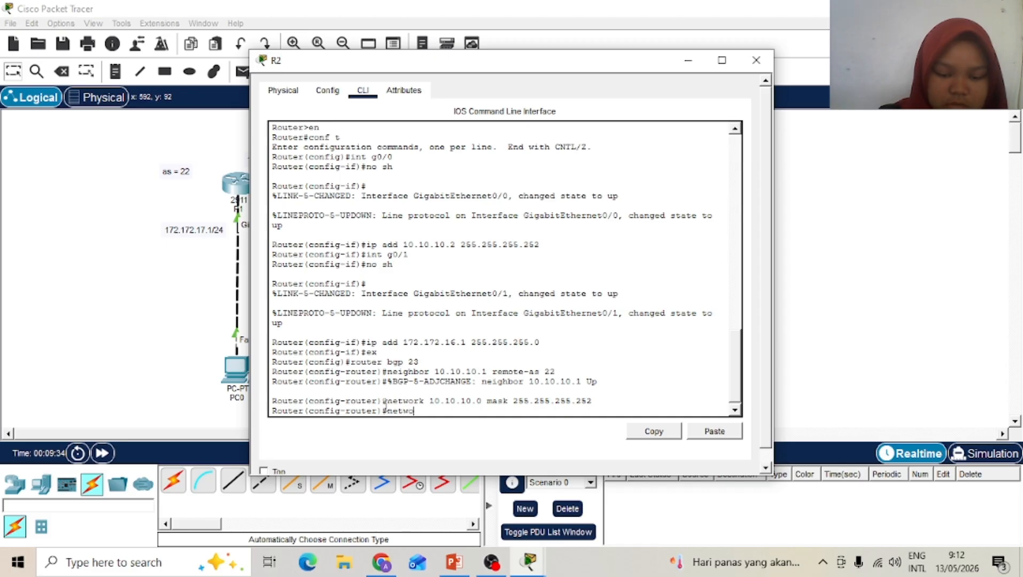
type("rk 172")
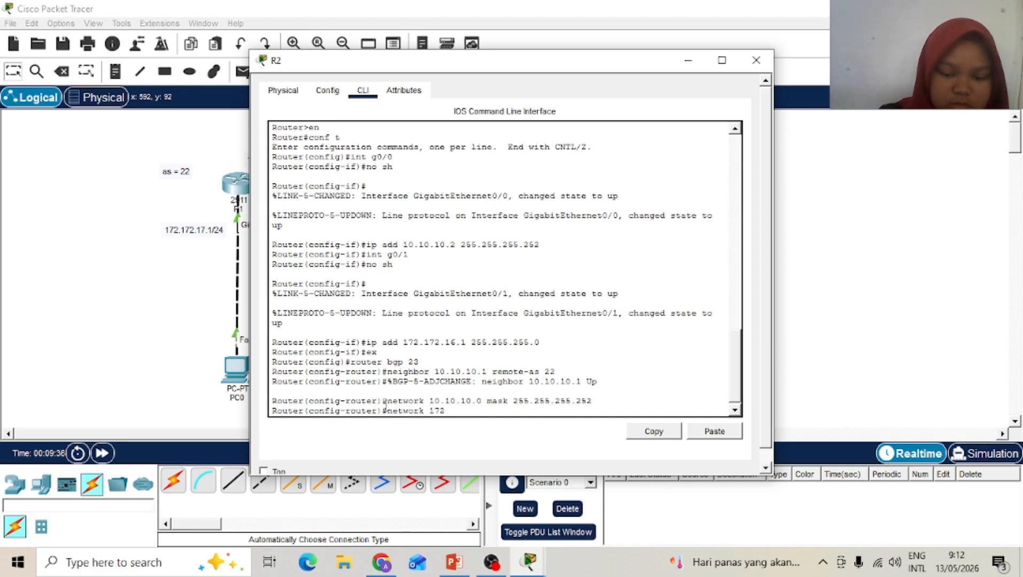
type(".172.16")
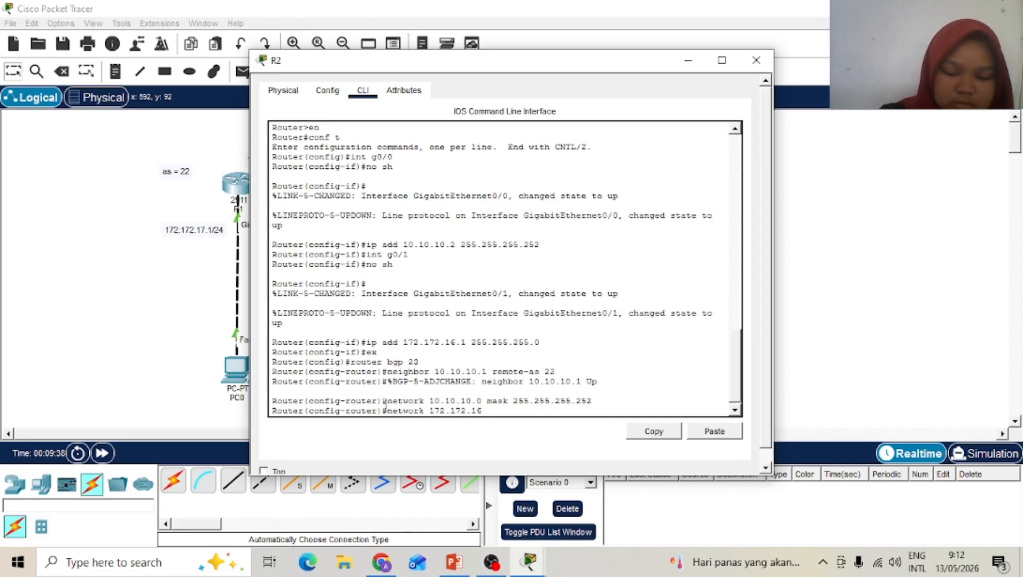
type(".0 mask")
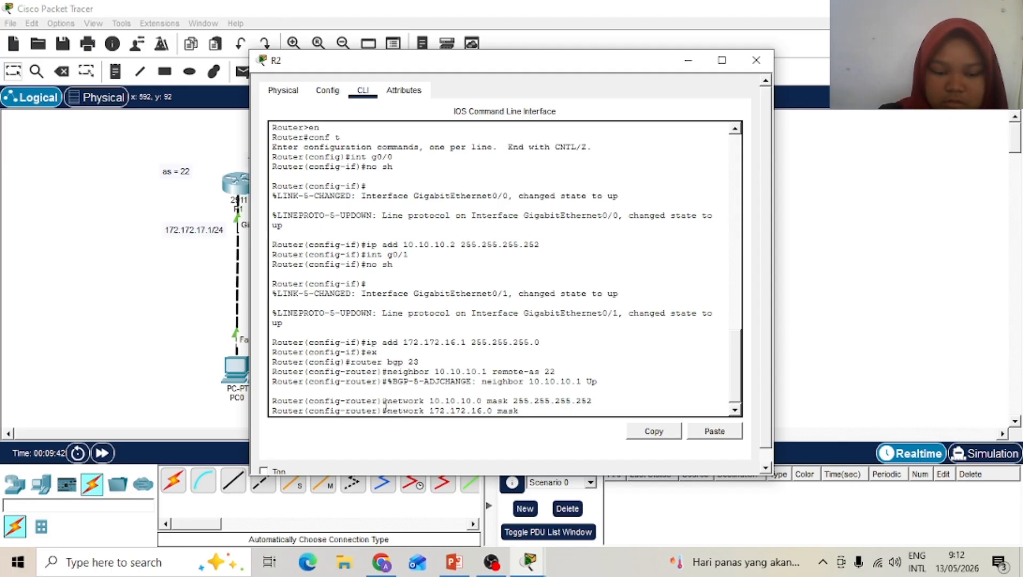
type(" 255.2")
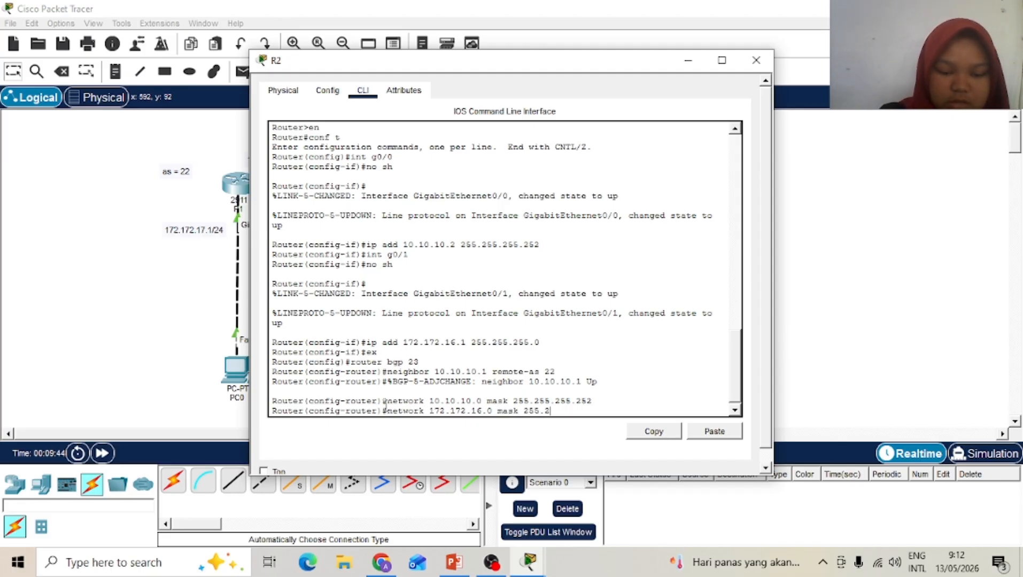
type("55.255")
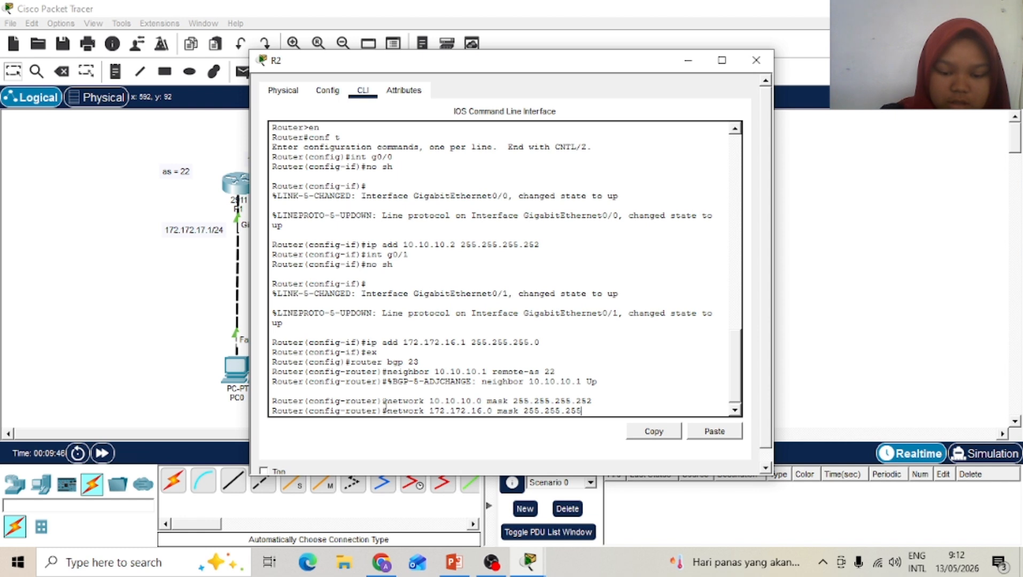
type(".")
key("BackSpace")
type("0")
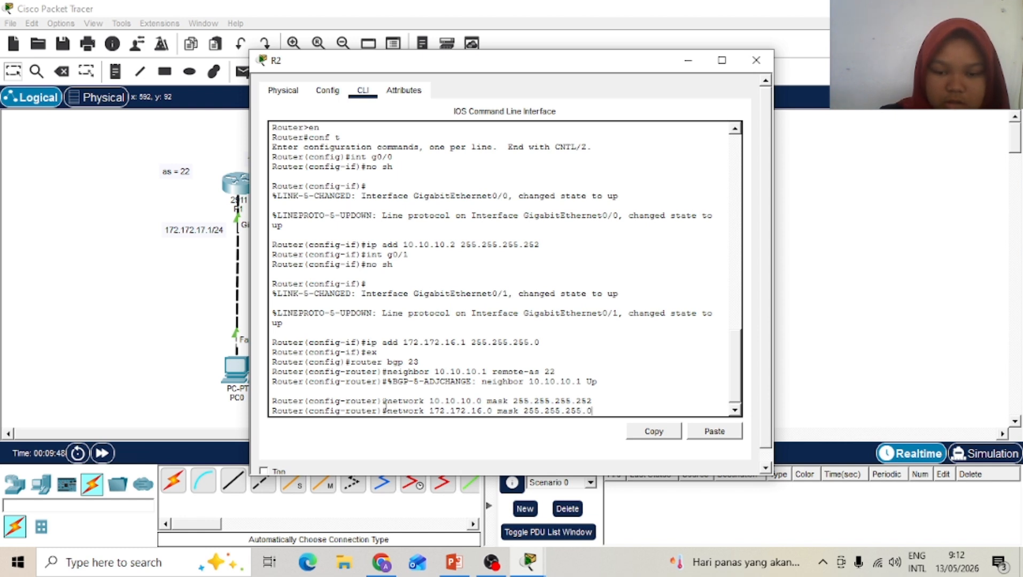
key("Return")
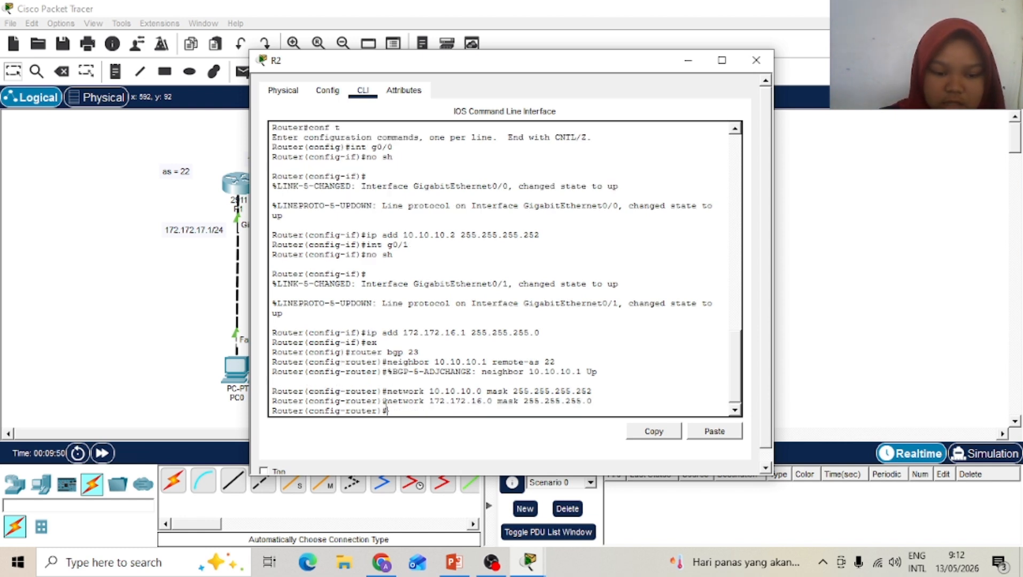
type("ex")
key("Return")
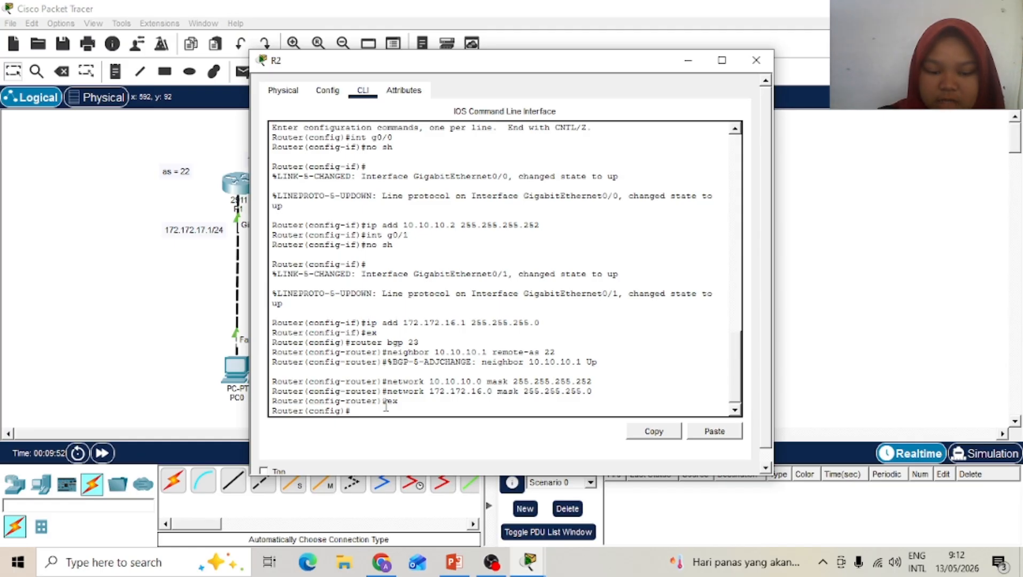
Step: Display R2's IP routing table from global configuration mode with do show ip route
type("do s")
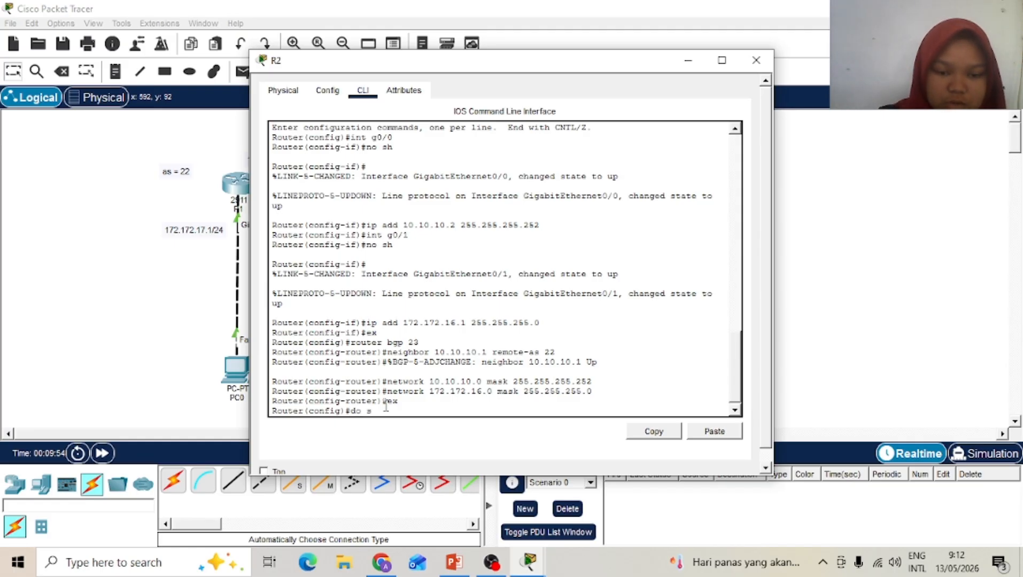
type("how i")
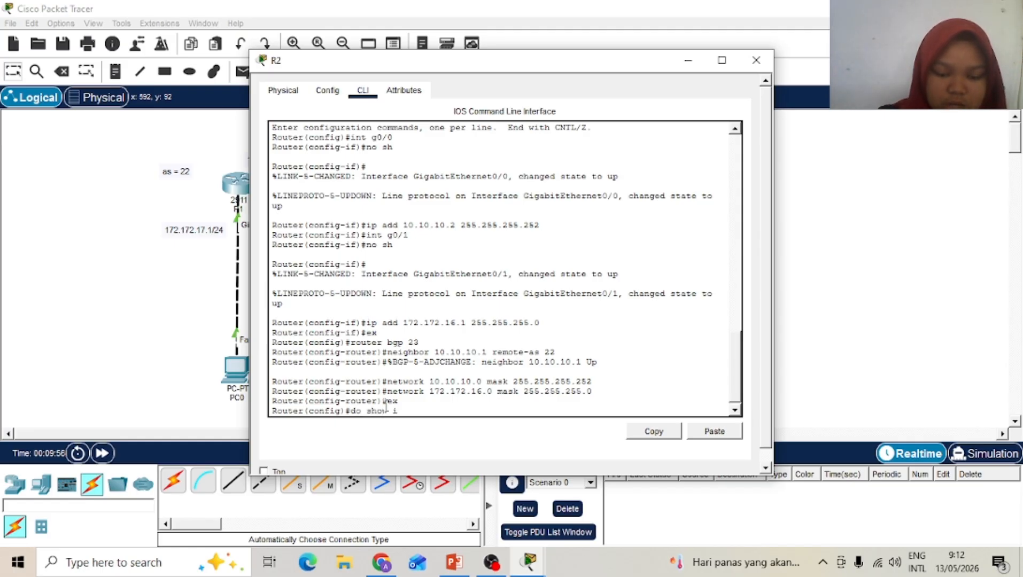
type("p route")
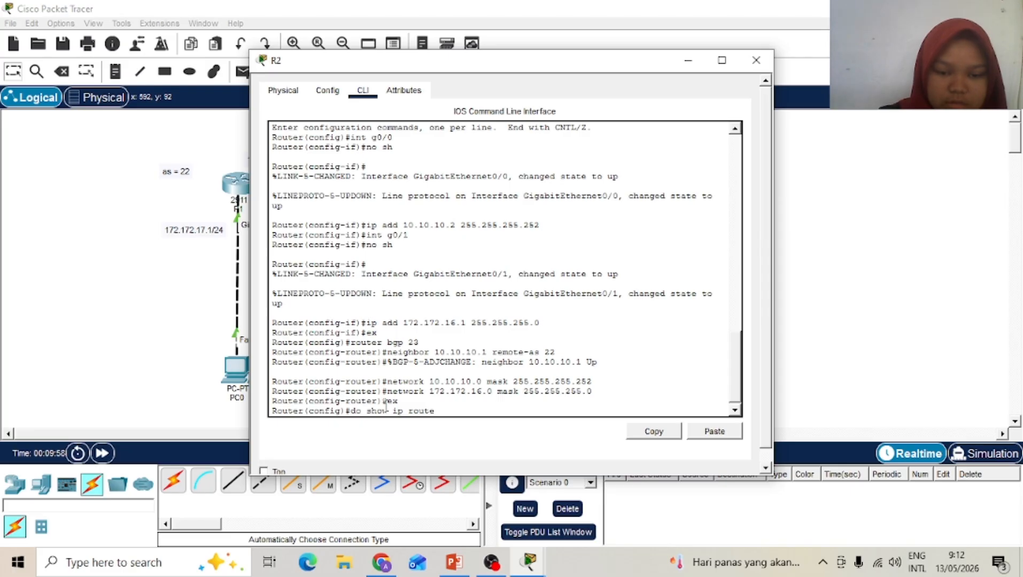
key("Return")
key("Return")
key("Return")
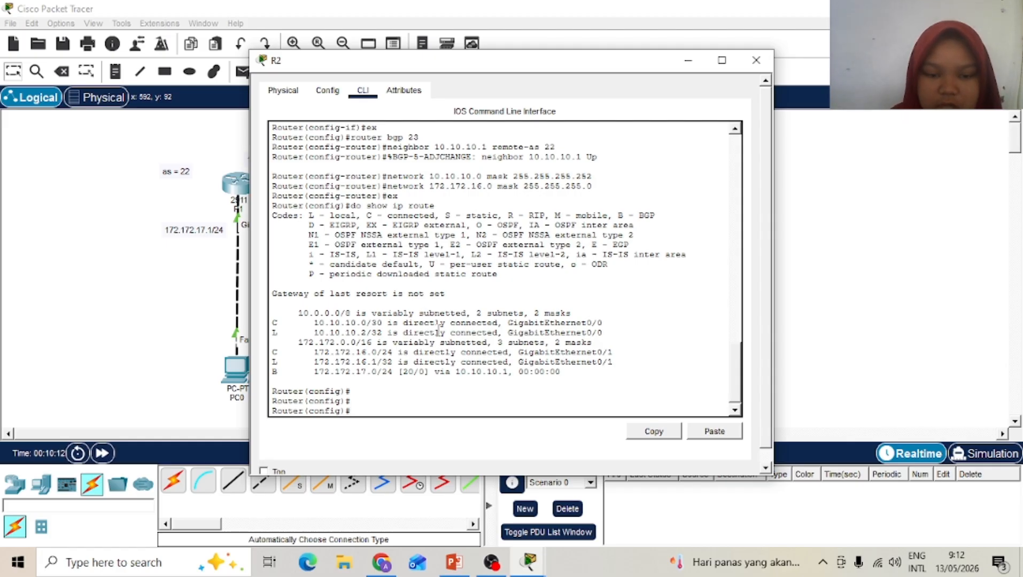
Step: Display R2's BGP summary with do show ip bgp sum, examine the neighbor table, and close R2's window
type("do sho")
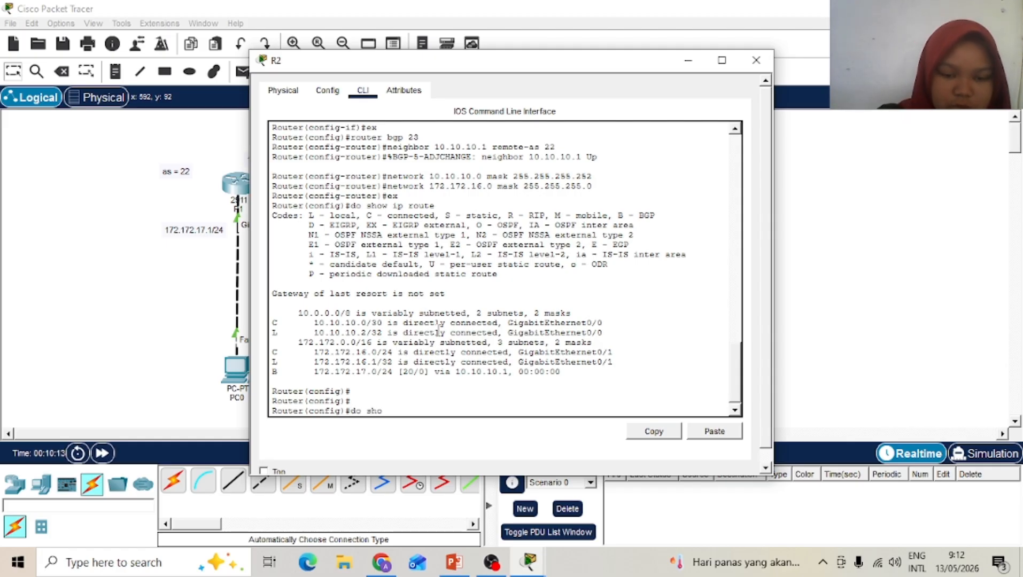
type("w ip bgp")
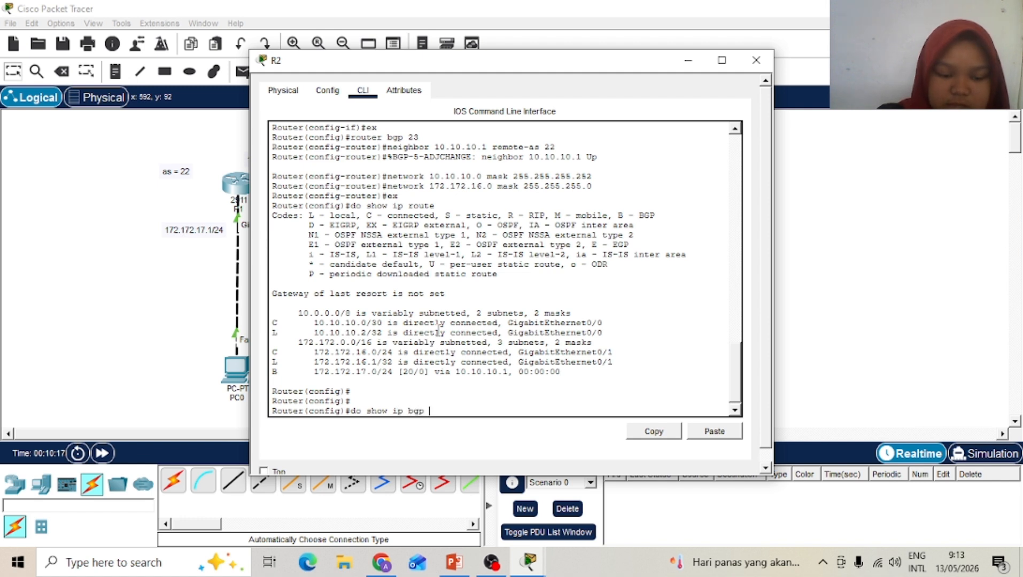
type(" sum")
key("Return")
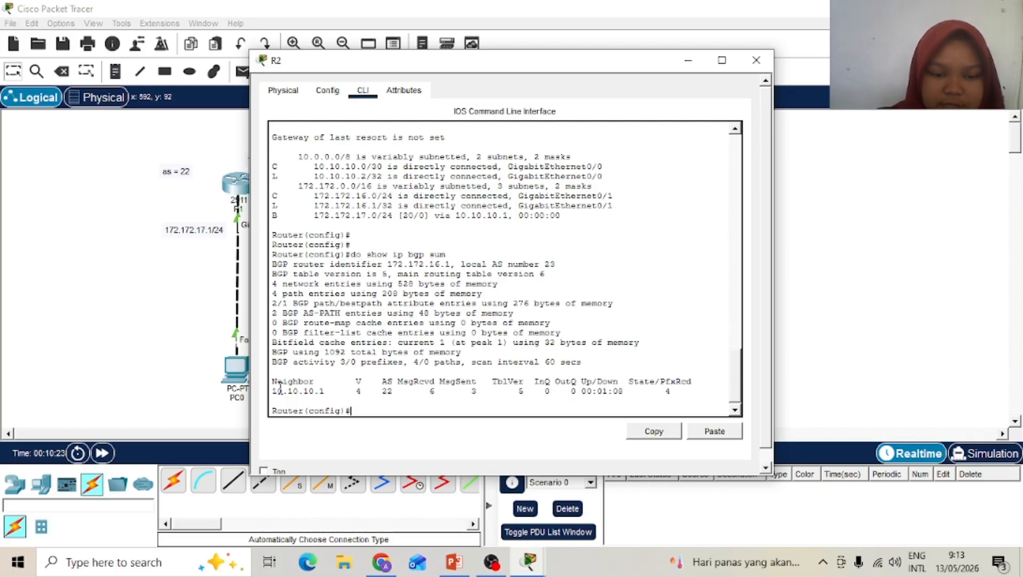
left_click_drag(272, 393, 407, 374)
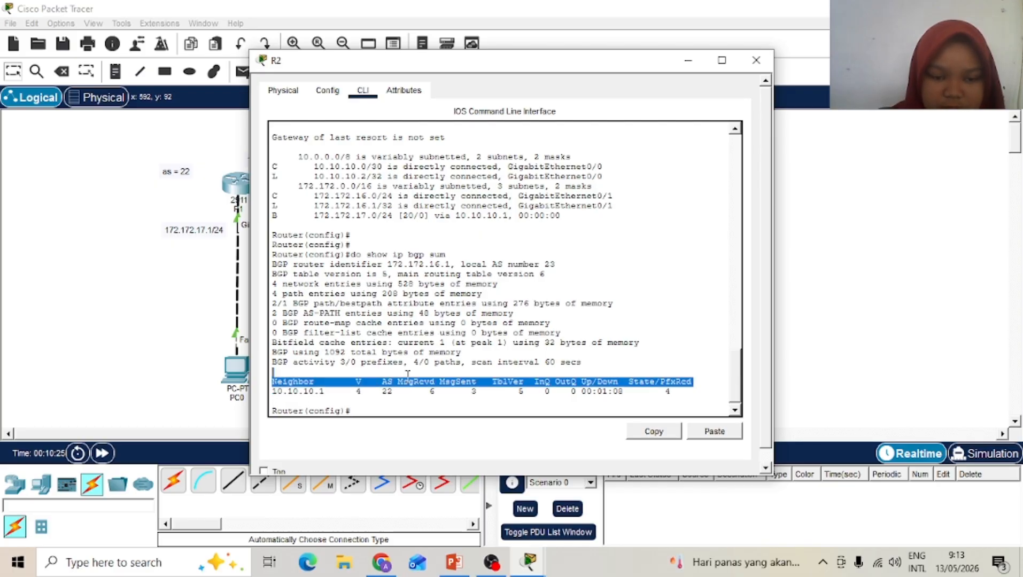
left_click(756, 62)
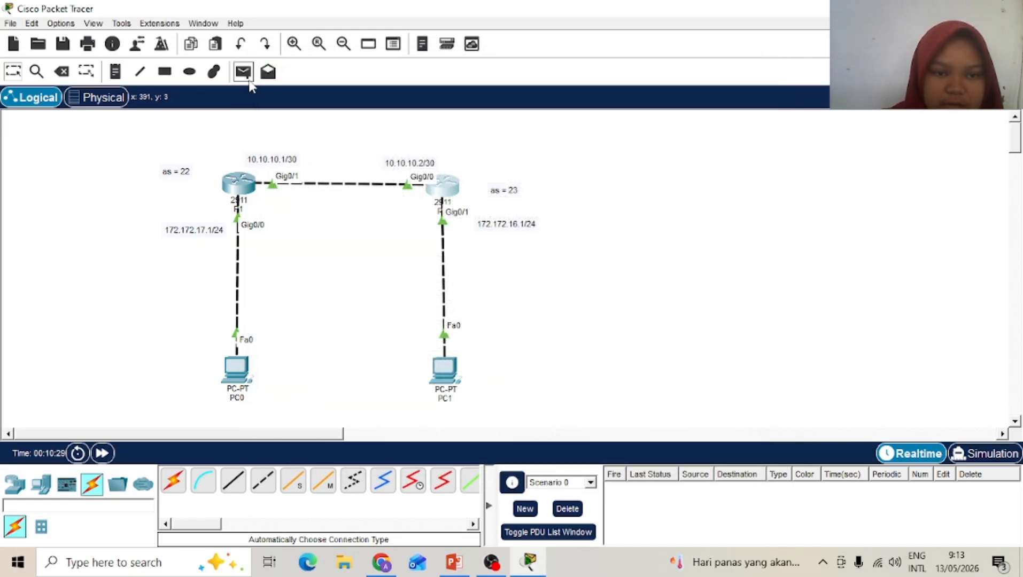
Step: Send a simple PDU from PC0 to PC1 and fire it to test connectivity
left_click(245, 75)
left_click(236, 368)
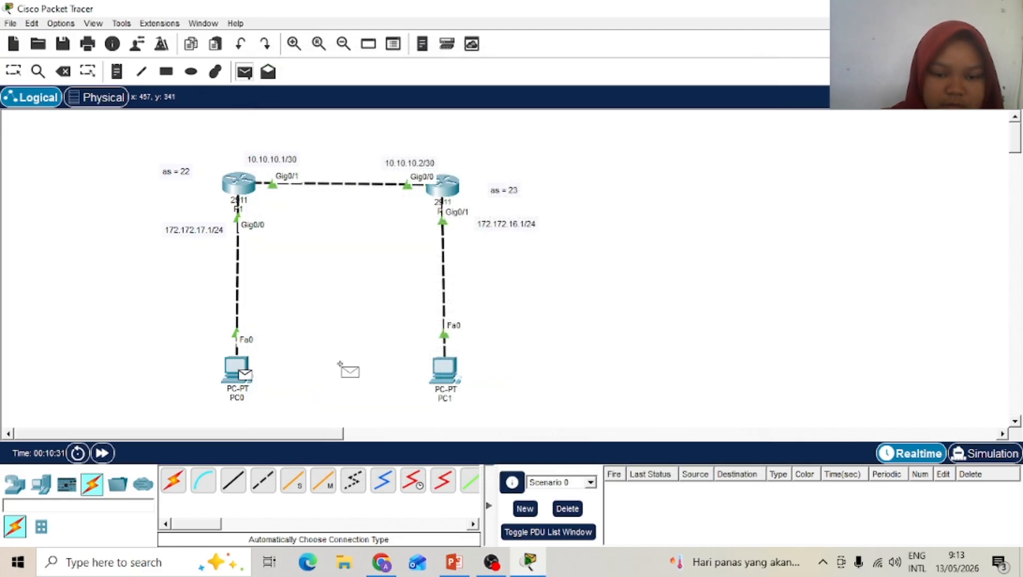
left_click(441, 368)
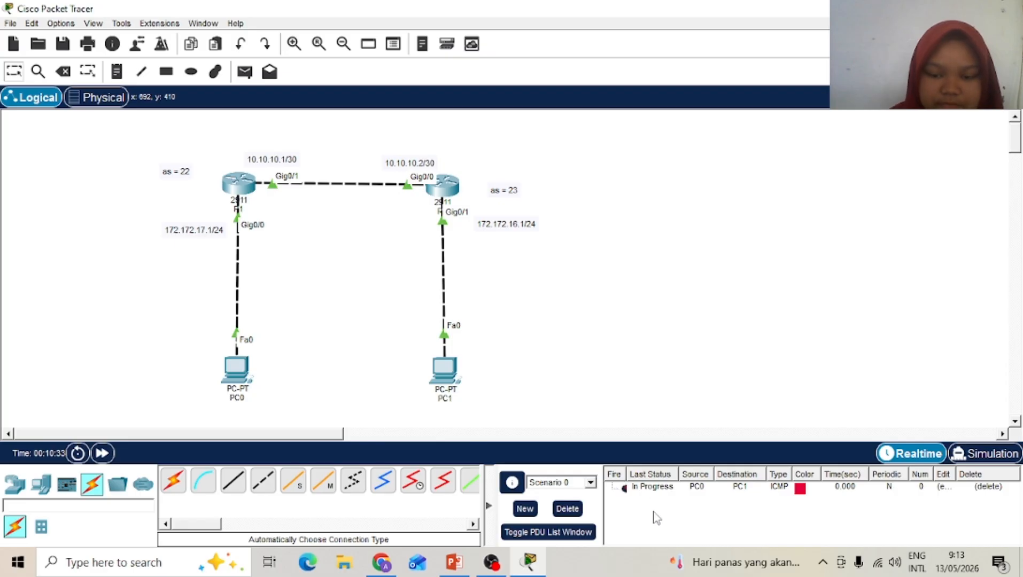
double_click(623, 488)
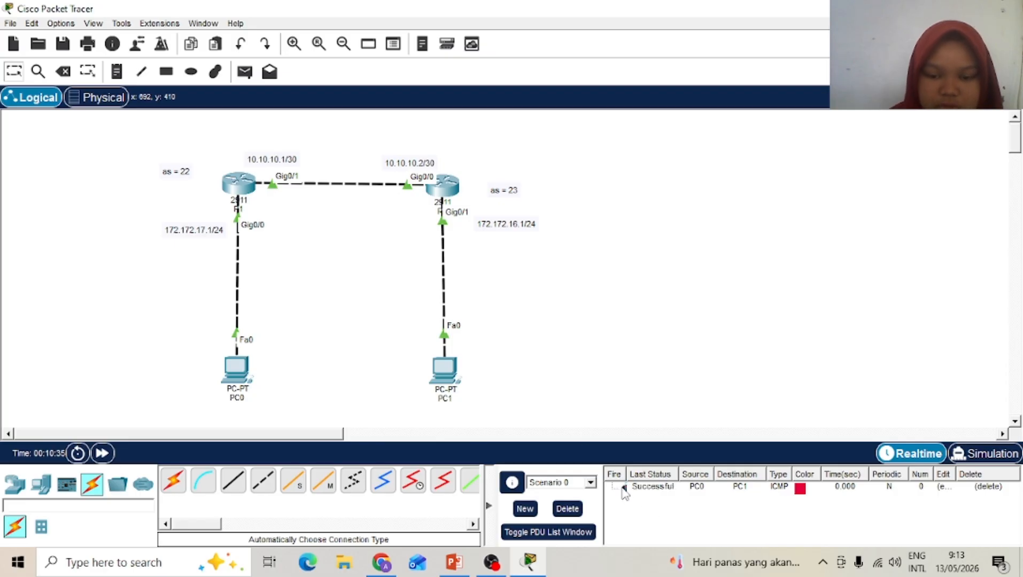
Step: Send a simple PDU from PC1 back to PC0 to test the reverse direction
left_click(245, 72)
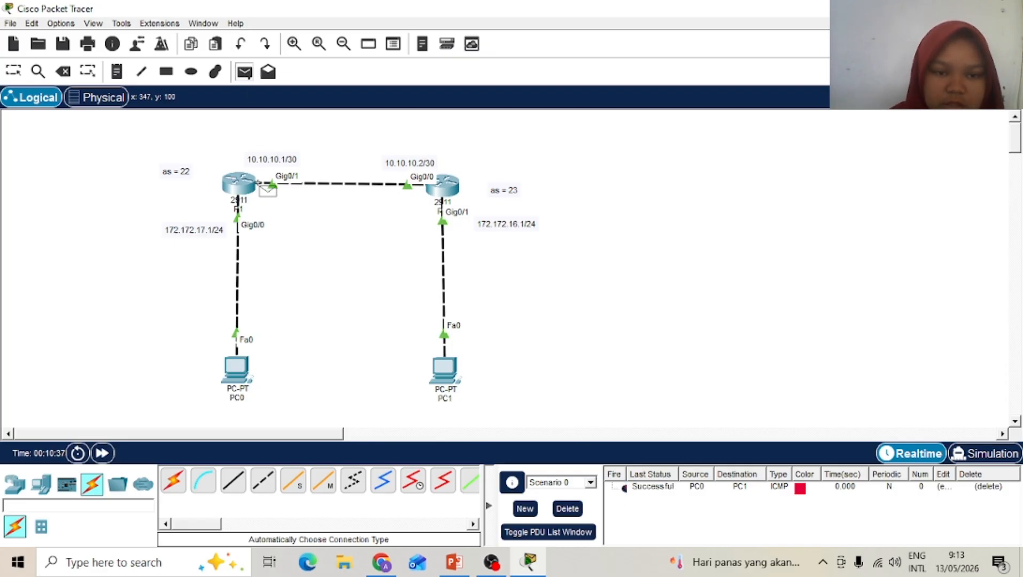
left_click(428, 363)
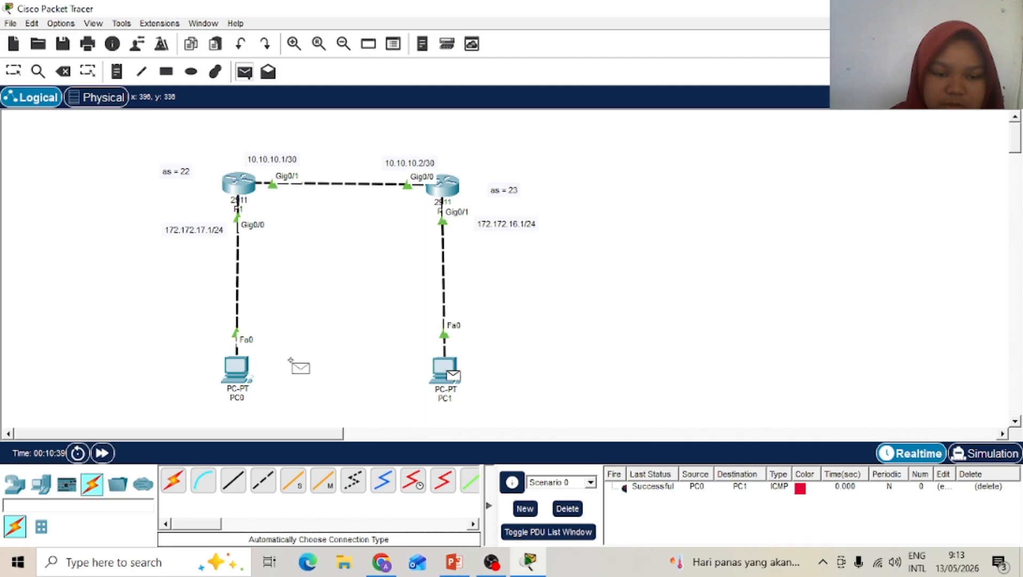
left_click(225, 356)
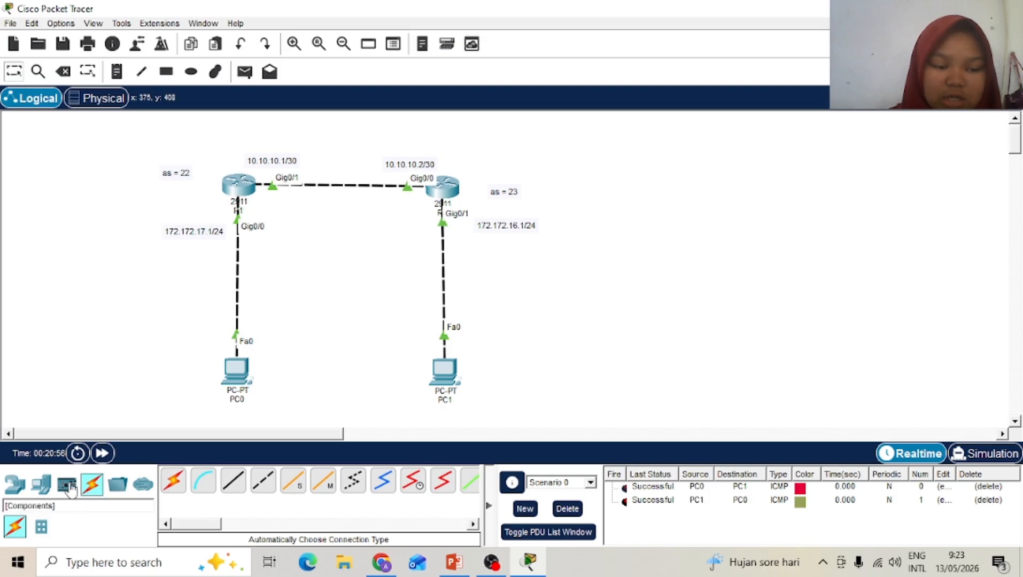
Step: Add a 2911 router to the right of R2 and a PC below the new router
left_click(8, 483)
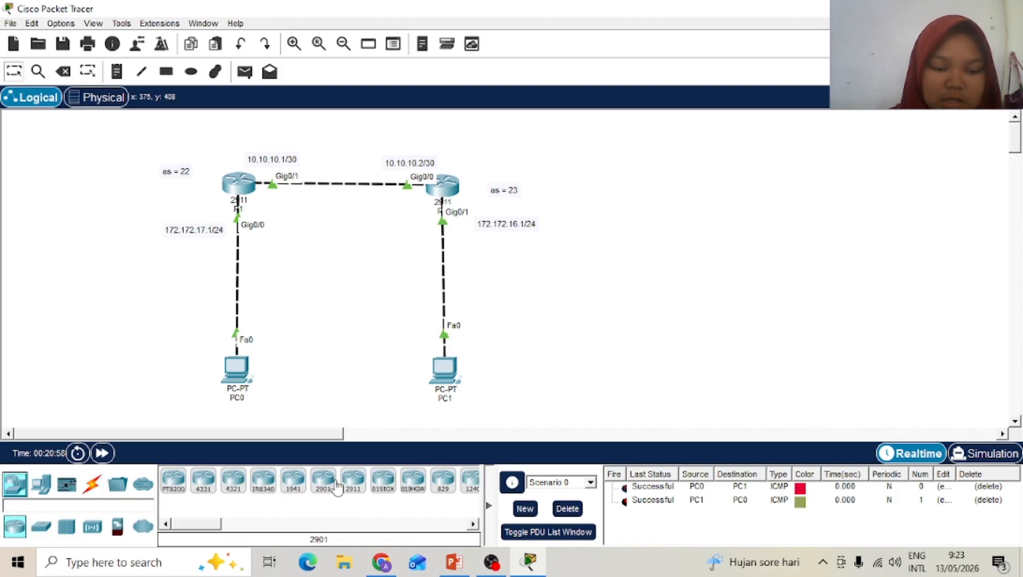
left_click(353, 481)
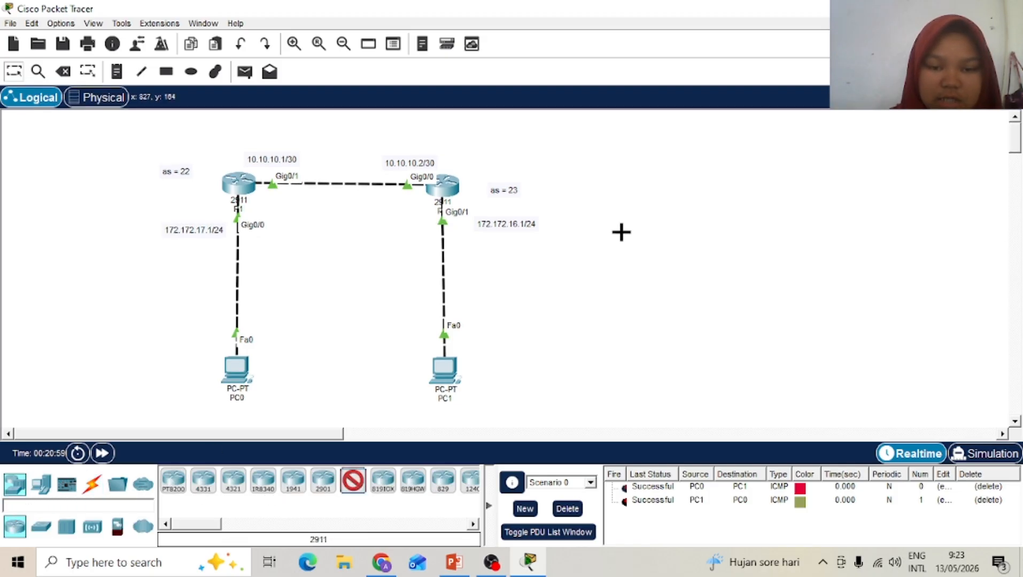
left_click(658, 186)
left_click(43, 491)
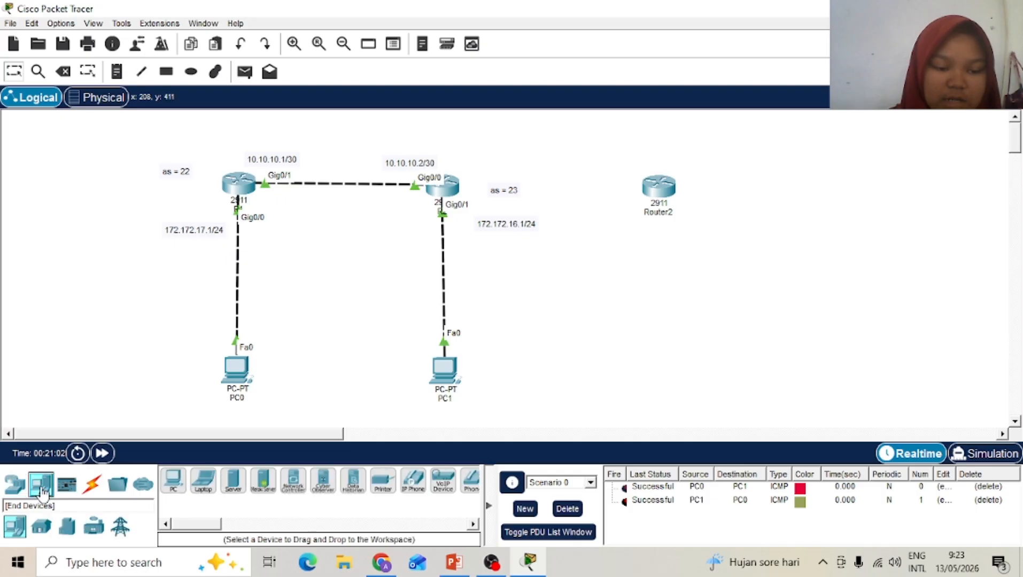
left_click(173, 480)
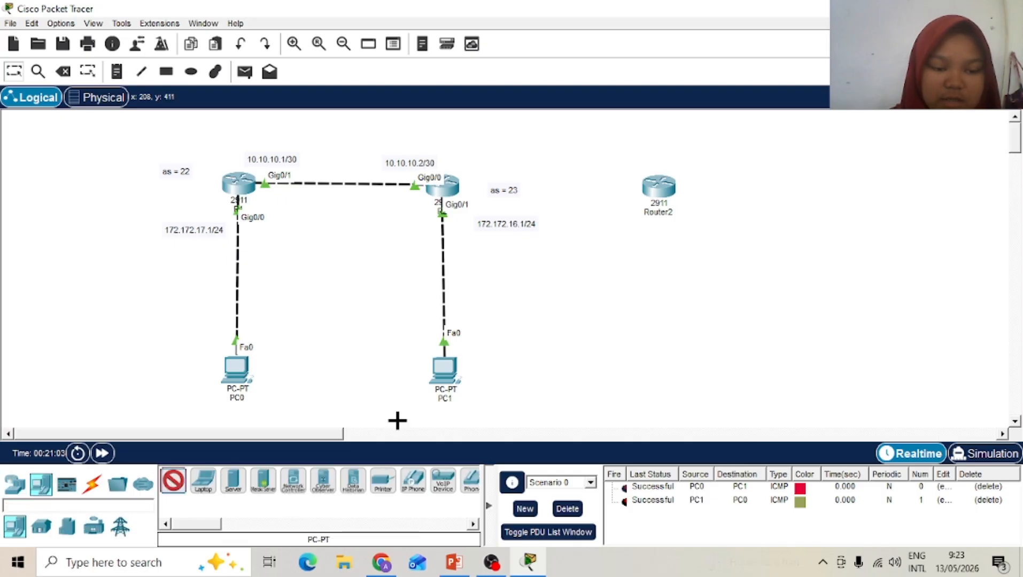
left_click(667, 363)
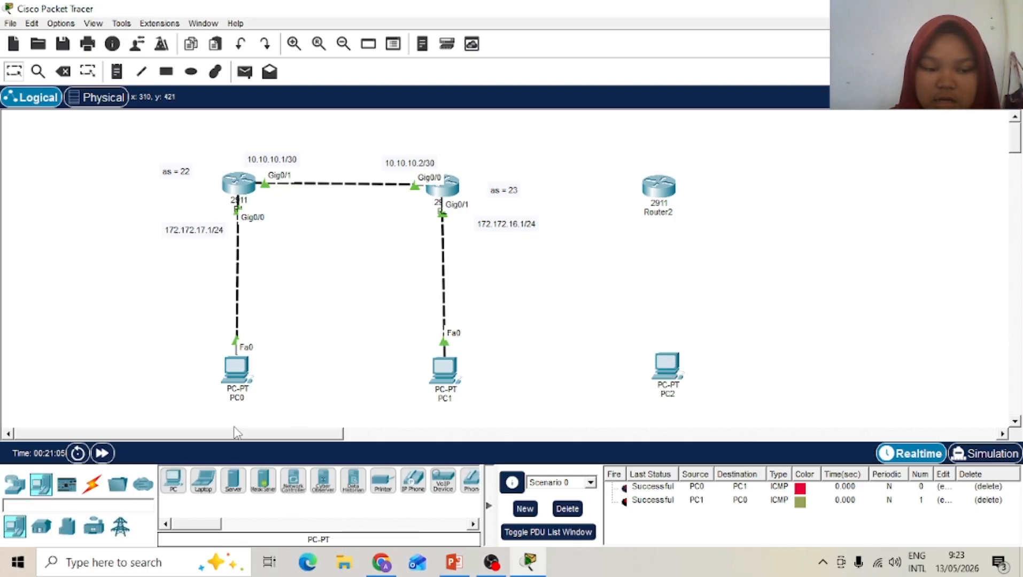
Step: Connect R2 to the new 2911 router with an automatically chosen cable
left_click(92, 484)
left_click(177, 480)
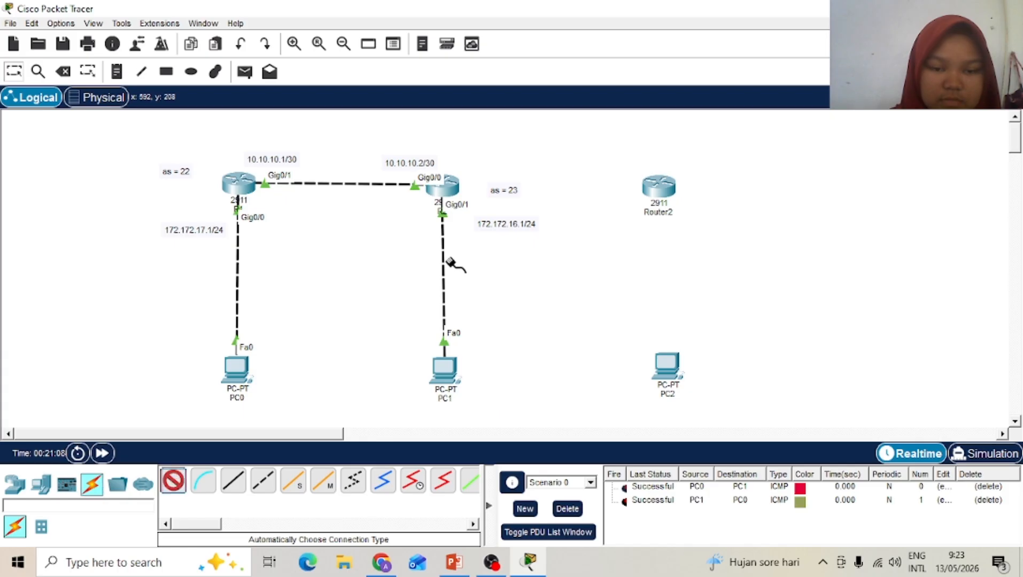
left_click(444, 185)
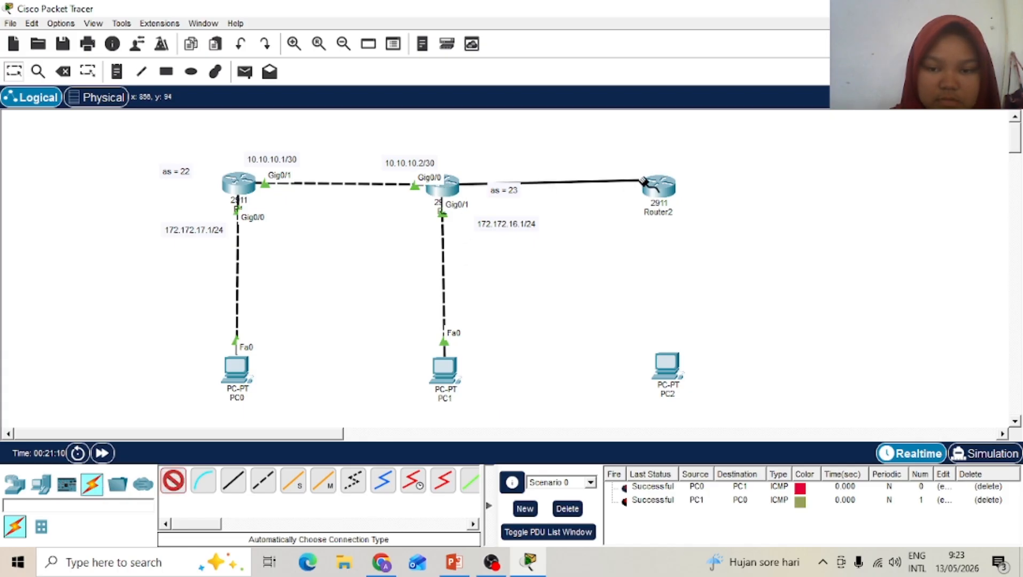
left_click(659, 185)
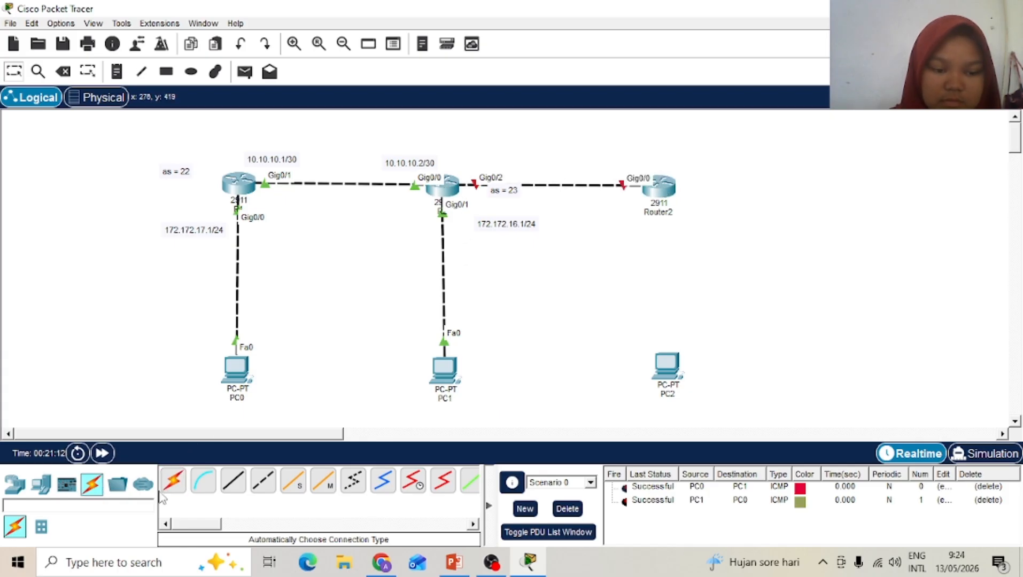
Step: Connect the new 2911 router to PC2 with an automatically chosen cable and align PC2 directly beneath the router
left_click(173, 480)
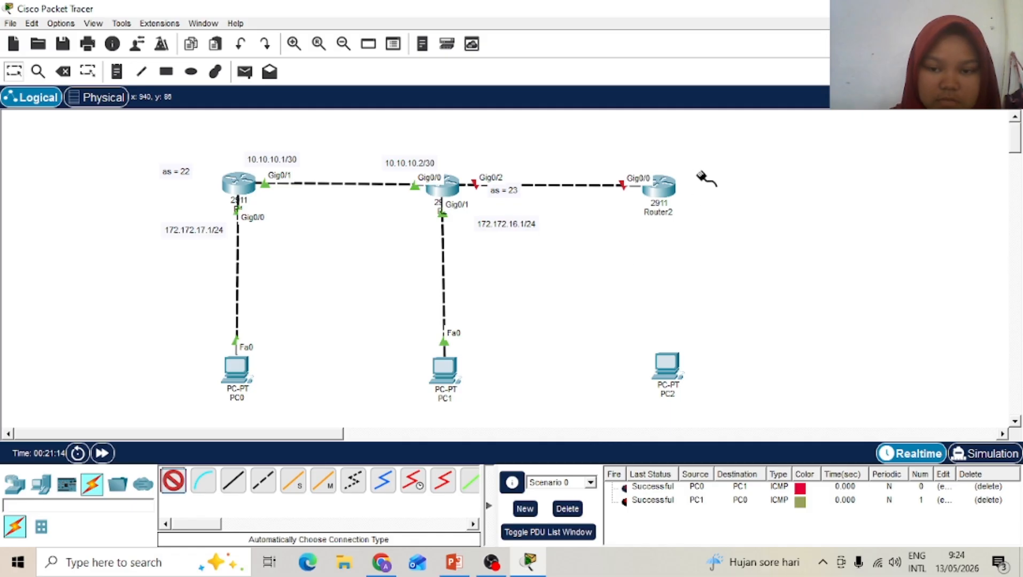
left_click(661, 191)
left_click(665, 364)
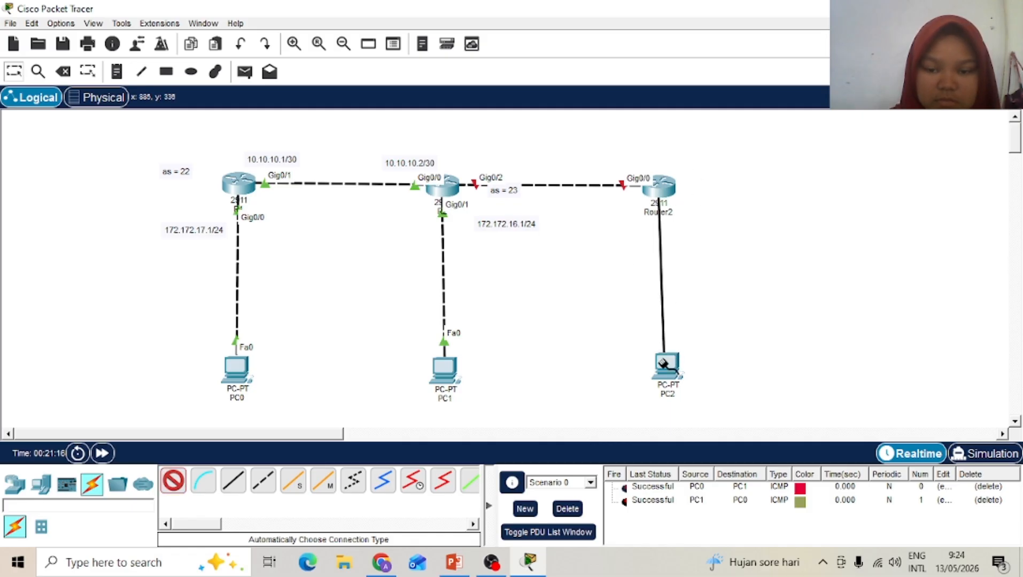
left_click_drag(667, 369, 661, 368)
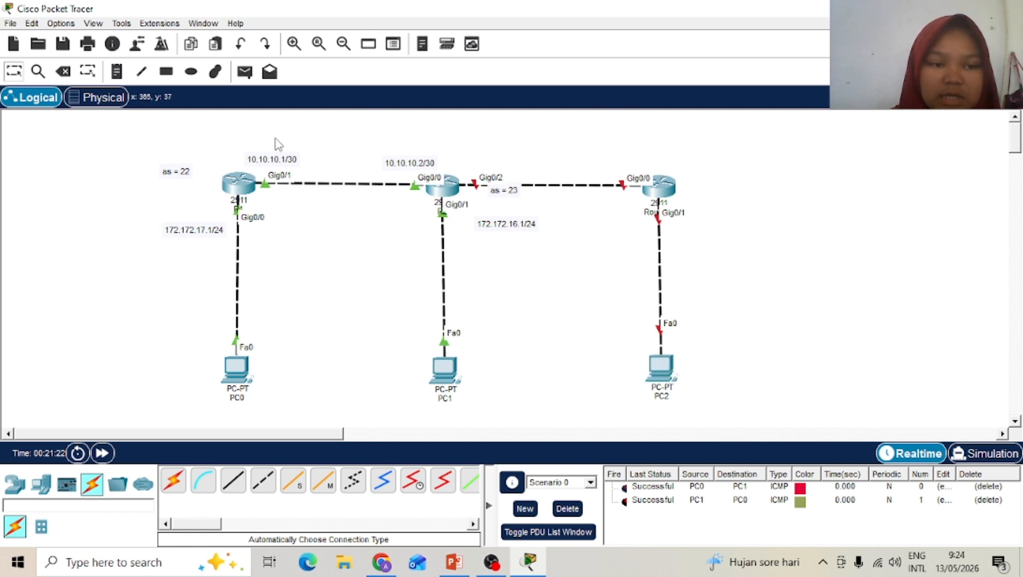
Step: Label the new router link with notes 11.11.11.1/30 above R2's Gig0/2 and 11.11.11.2/30 above the new router's Gig0/0
left_click(116, 71)
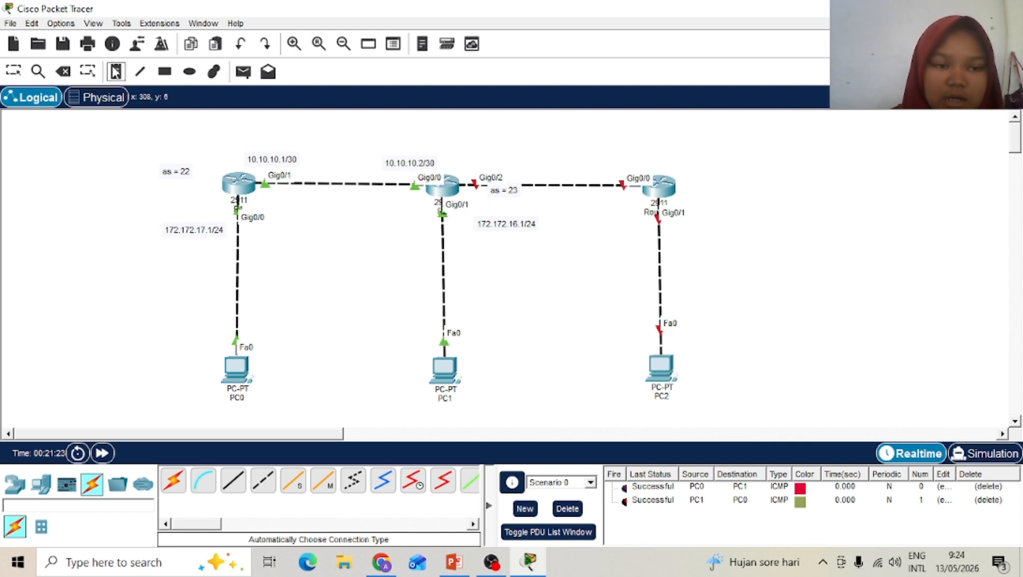
left_click(452, 159)
type("11")
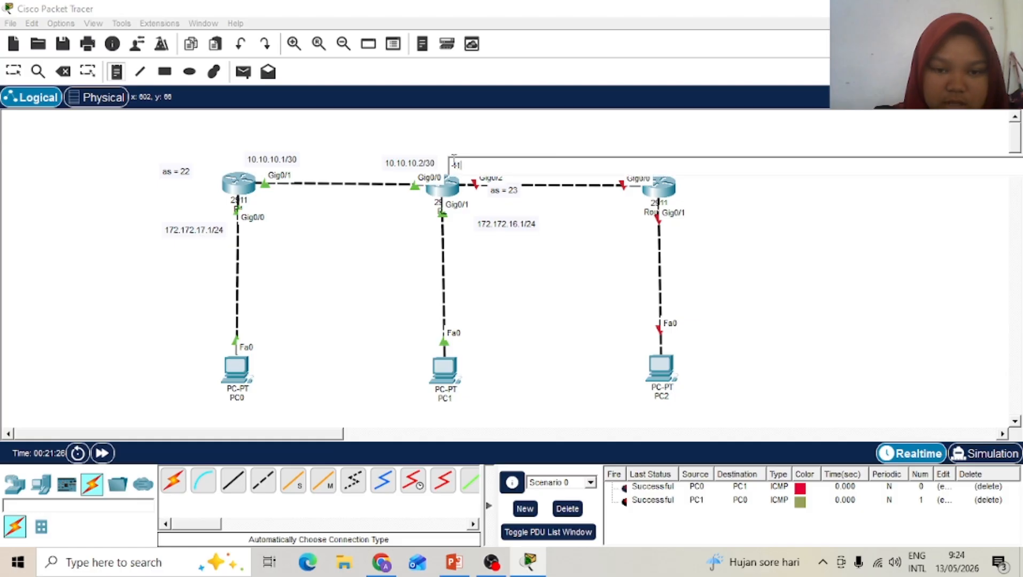
type(".11.11")
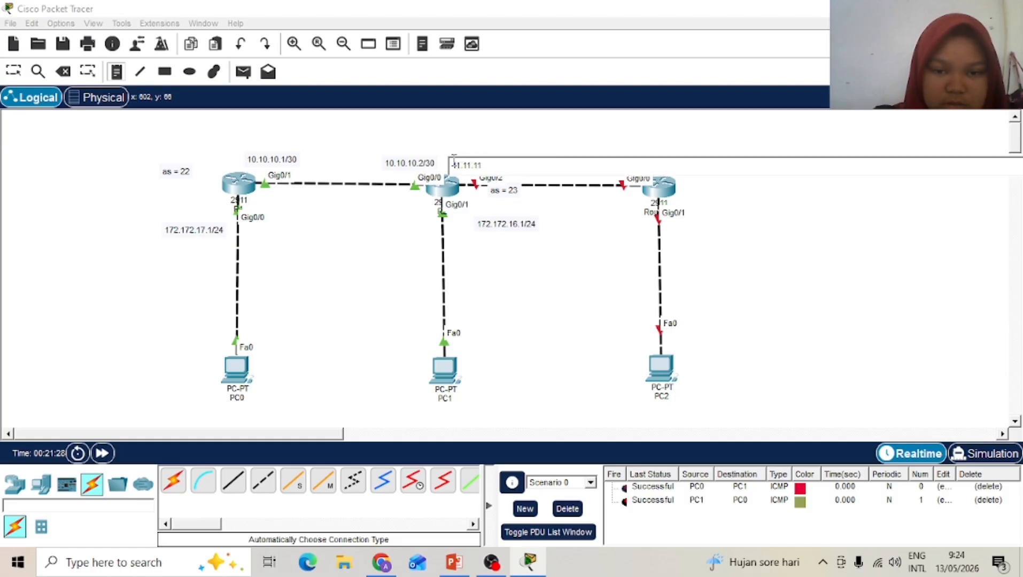
type(".1/30")
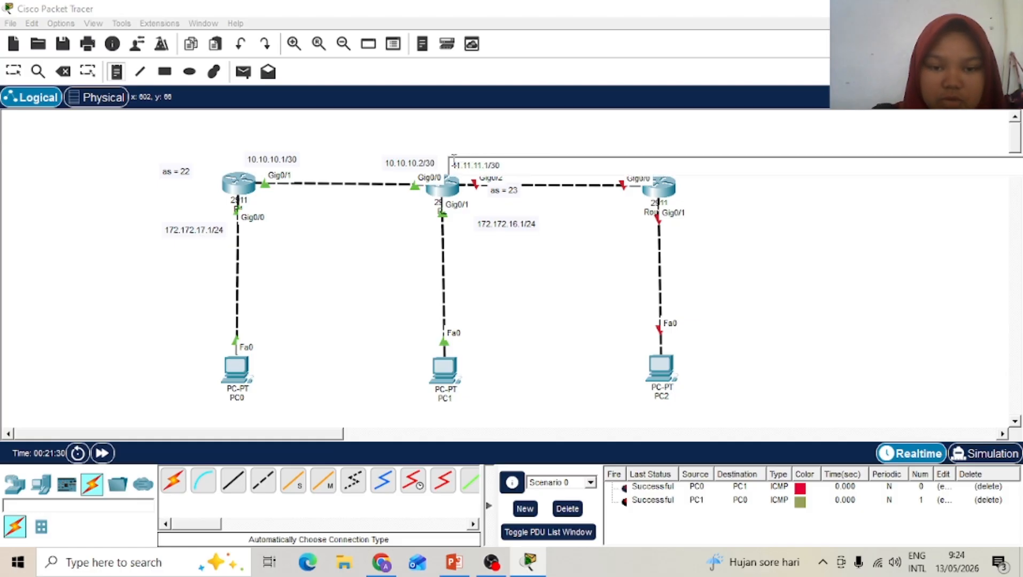
left_click(621, 144)
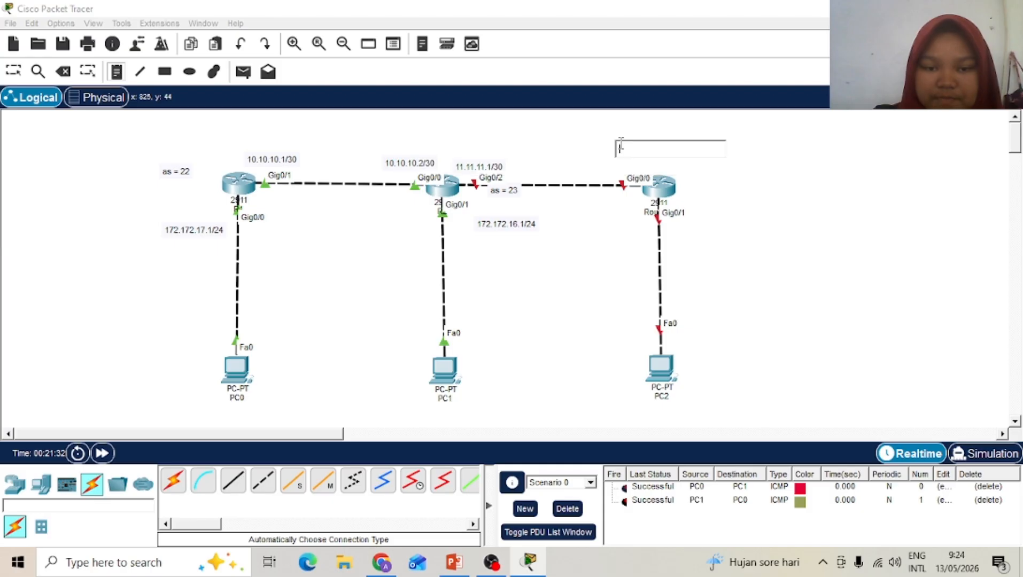
type("11.11")
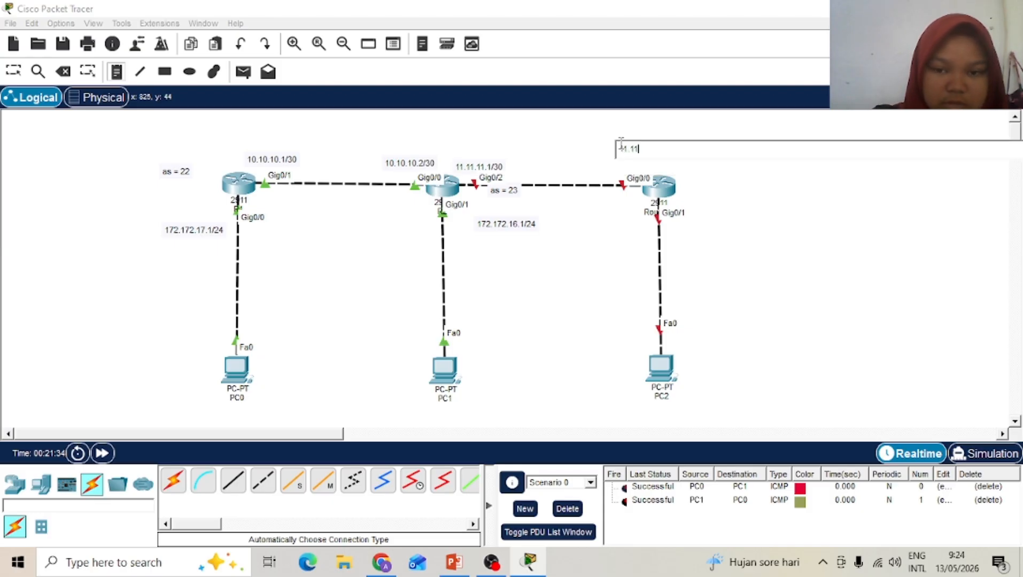
type(".11.2")
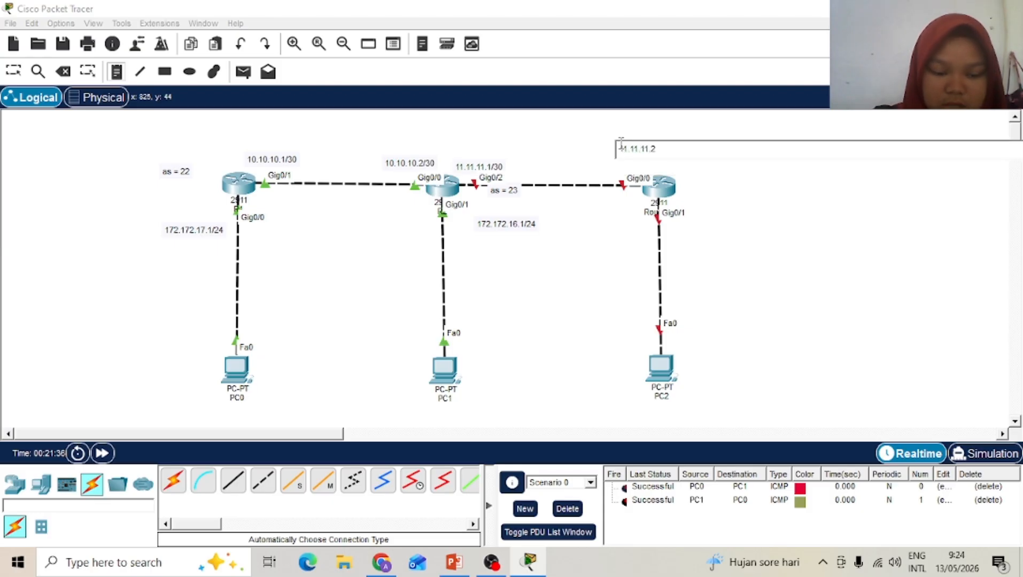
type("/30")
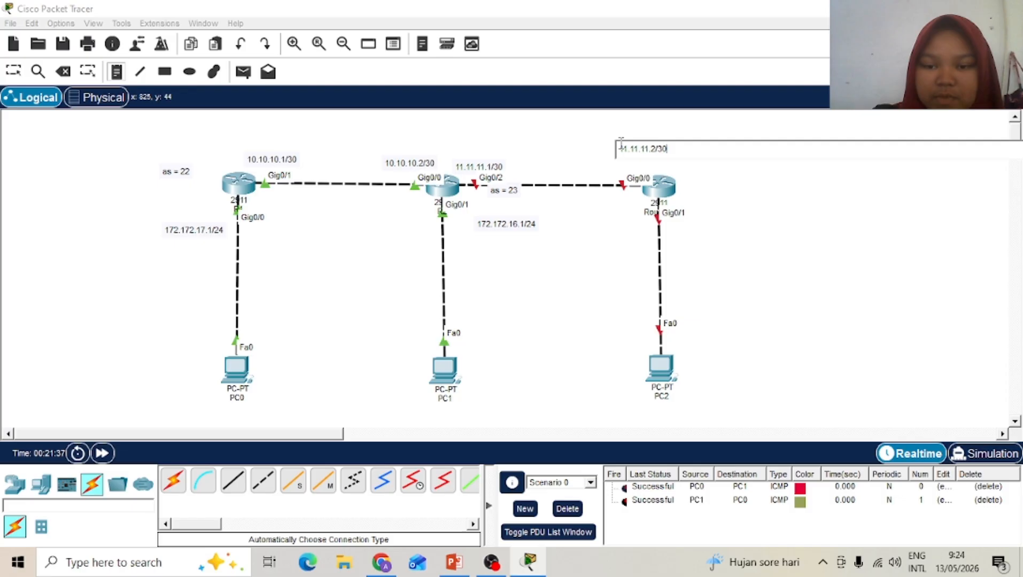
Step: Add the notes 172.172.15.1/24 and as = 24 beside the new 2911 router, then return to selection mode
left_click(704, 226)
type("172")
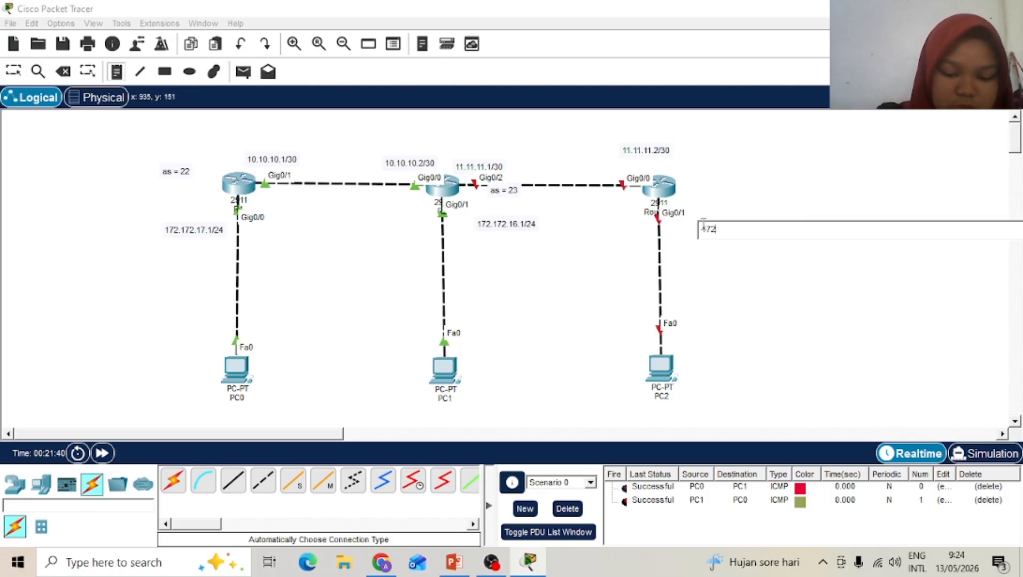
type(".172.1")
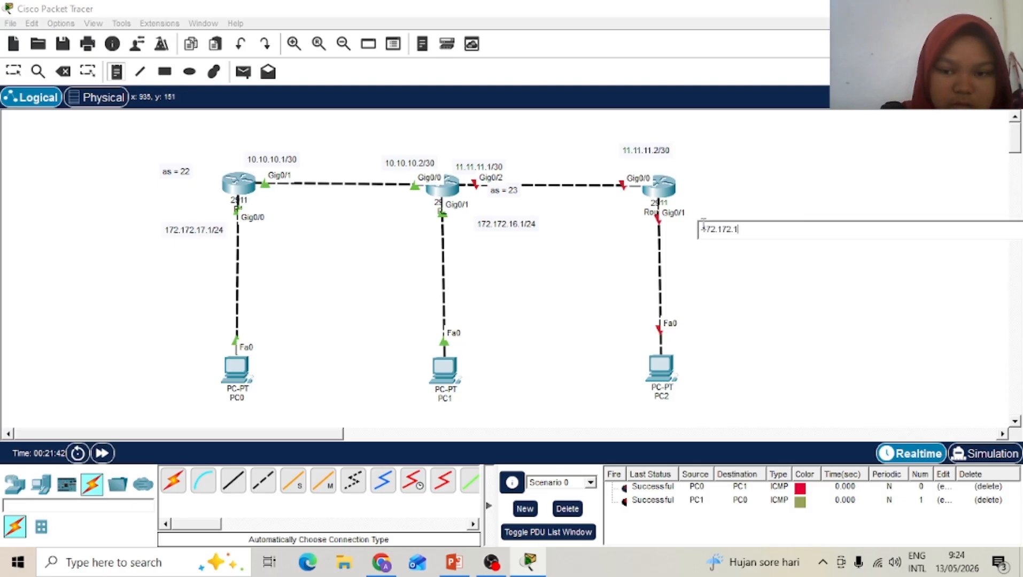
type("5.1/24")
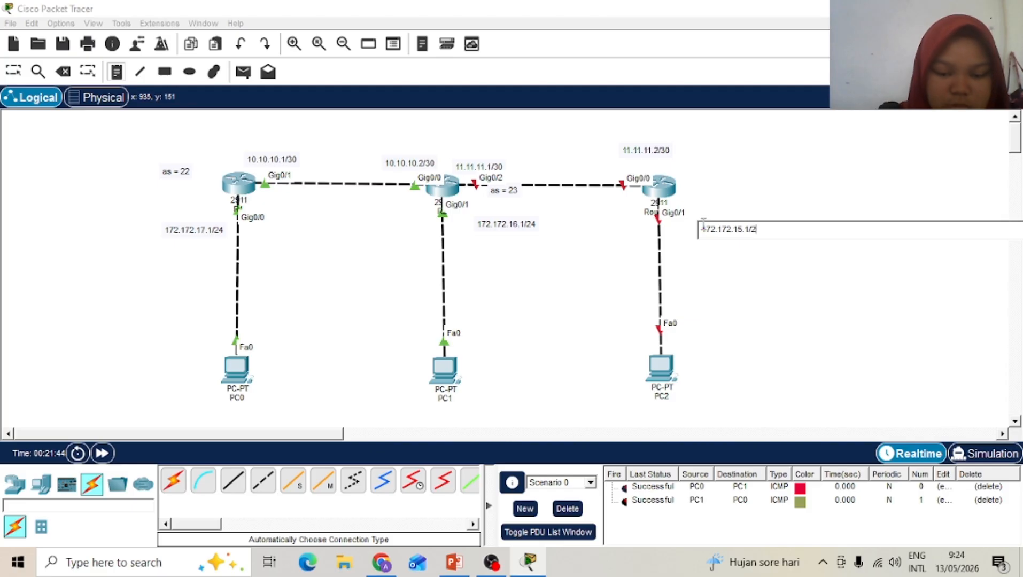
left_click(708, 188)
type("as = ")
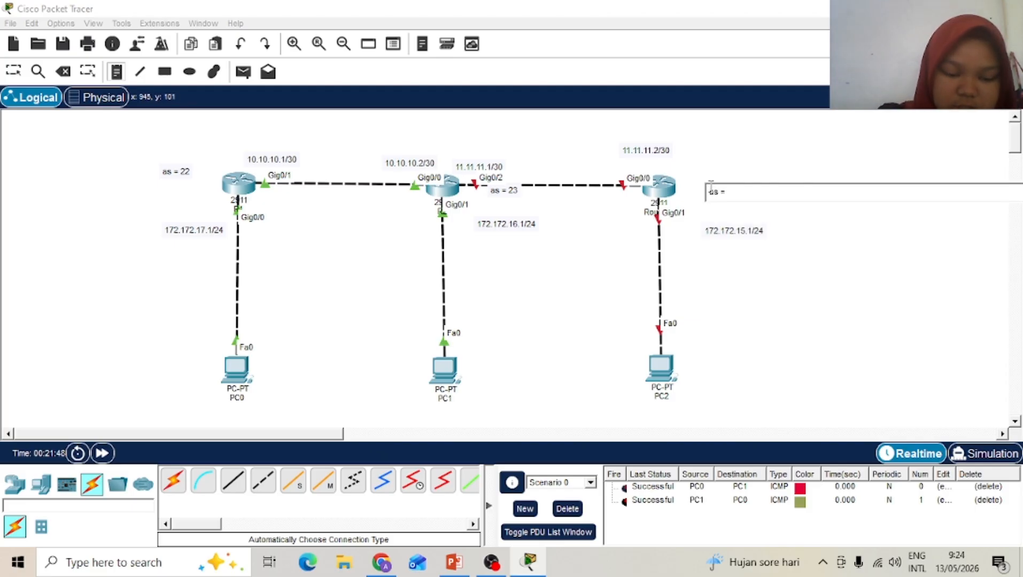
type("24")
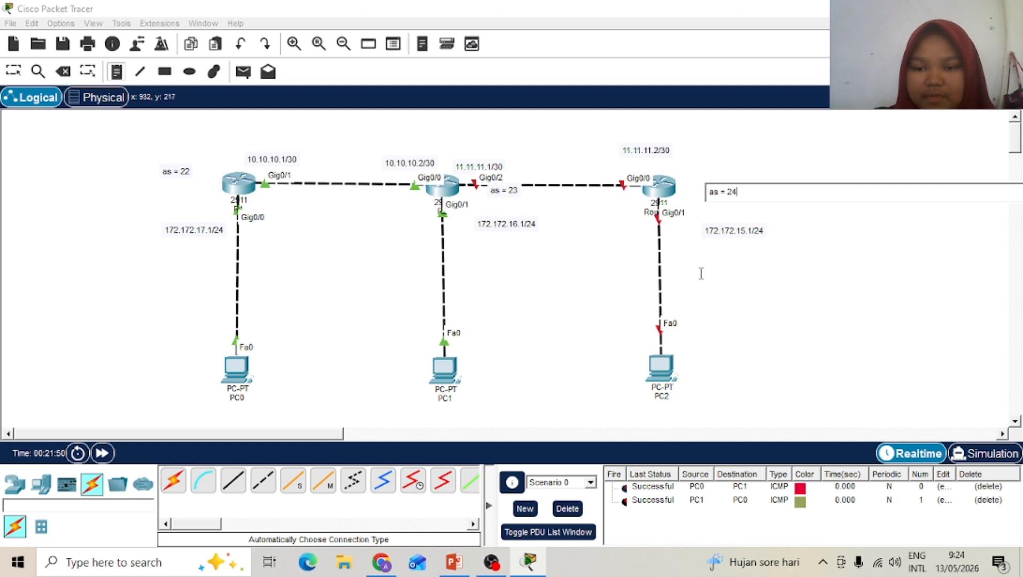
left_click(14, 73)
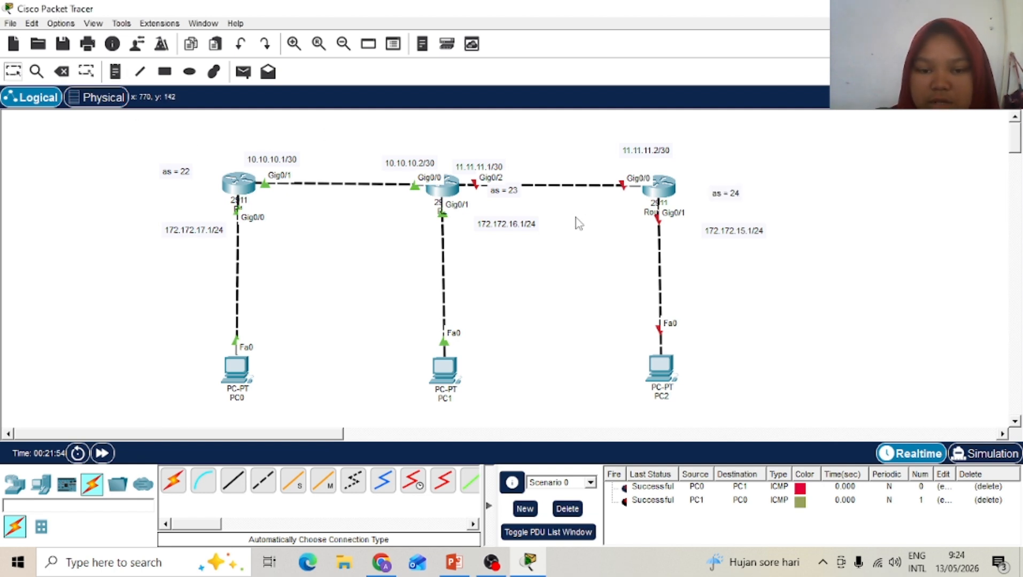
Step: Open R2's command line and enter global configuration mode with en and conf t
left_click(450, 193)
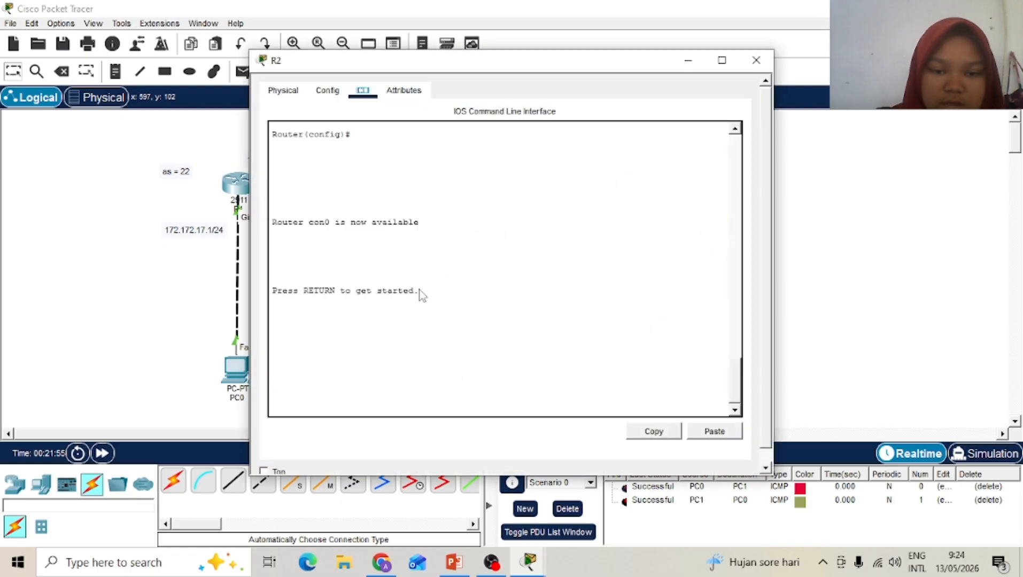
key("Return")
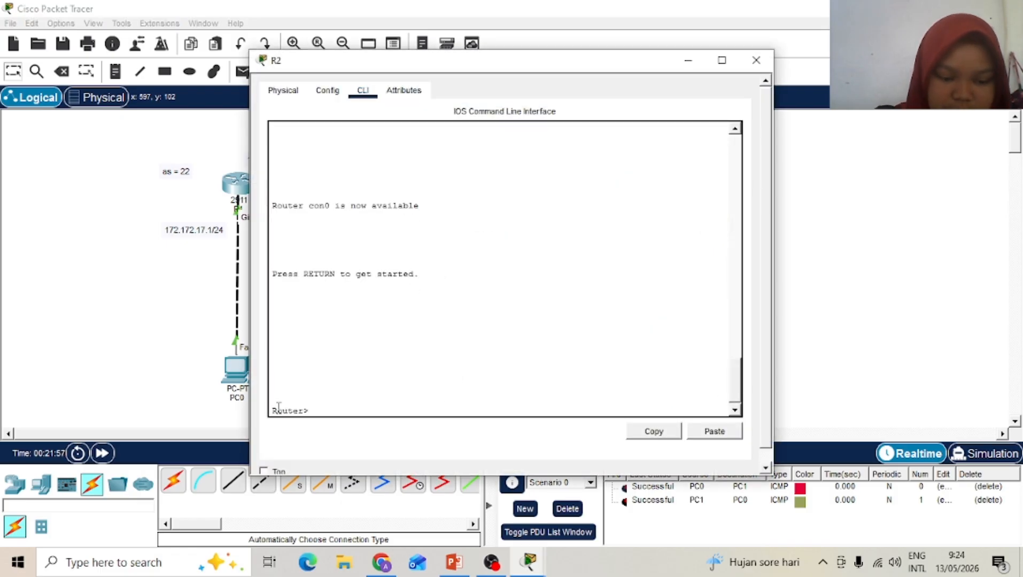
type("en")
key("Return")
type("conf t")
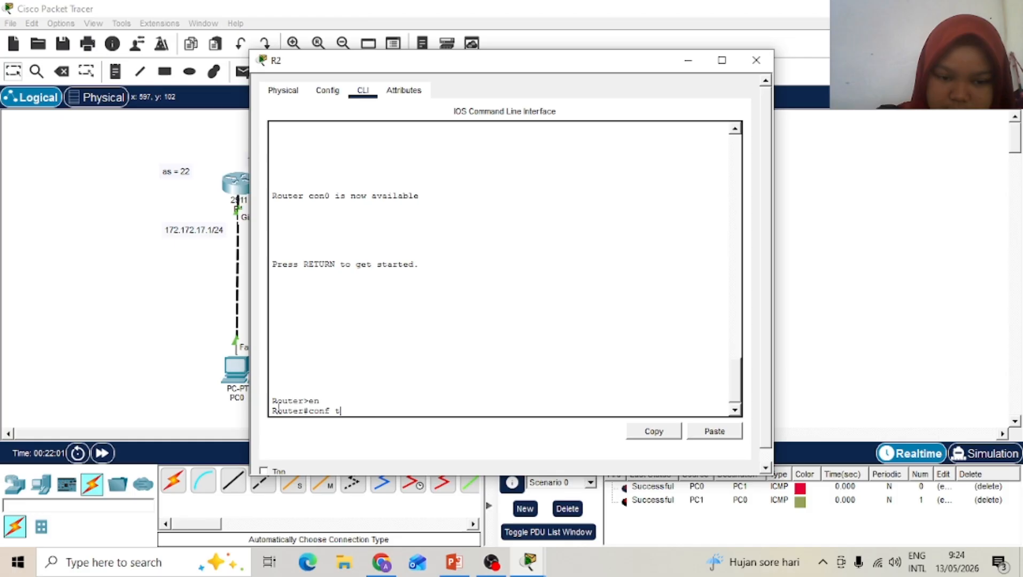
key("Return")
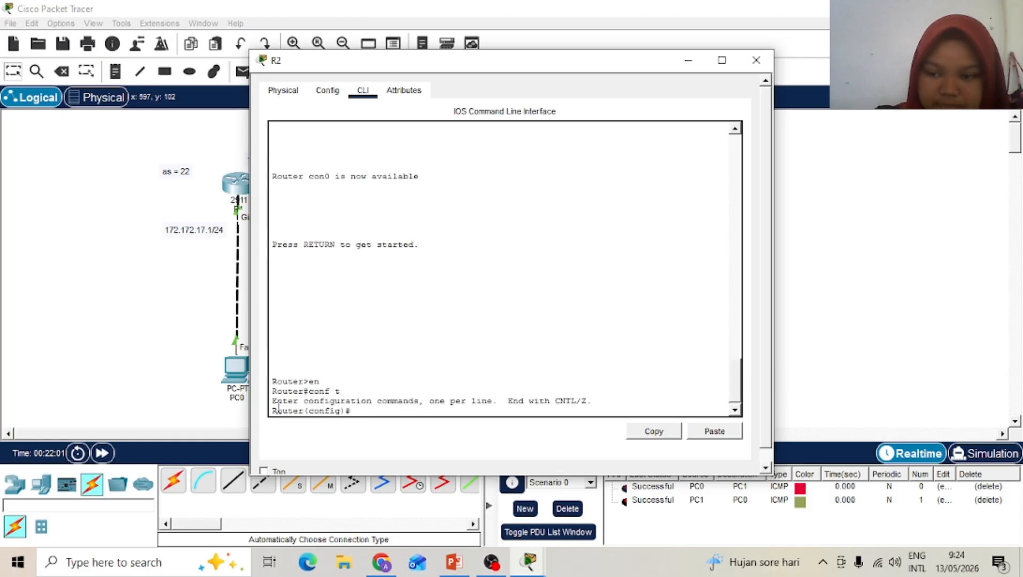
Step: Enable R2's interface g0/2 with no sh
type("in")
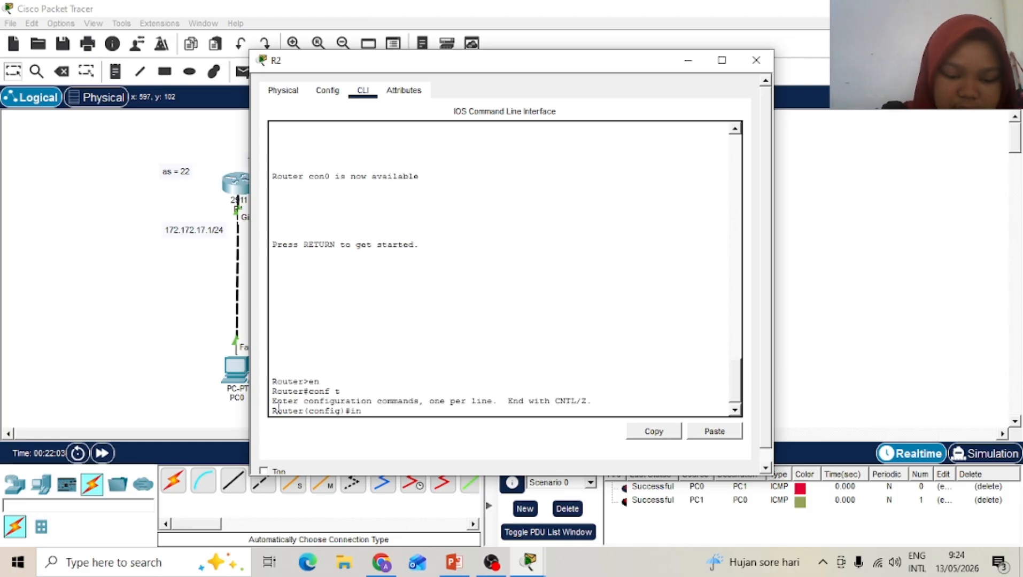
type("t g0/2")
key("Return")
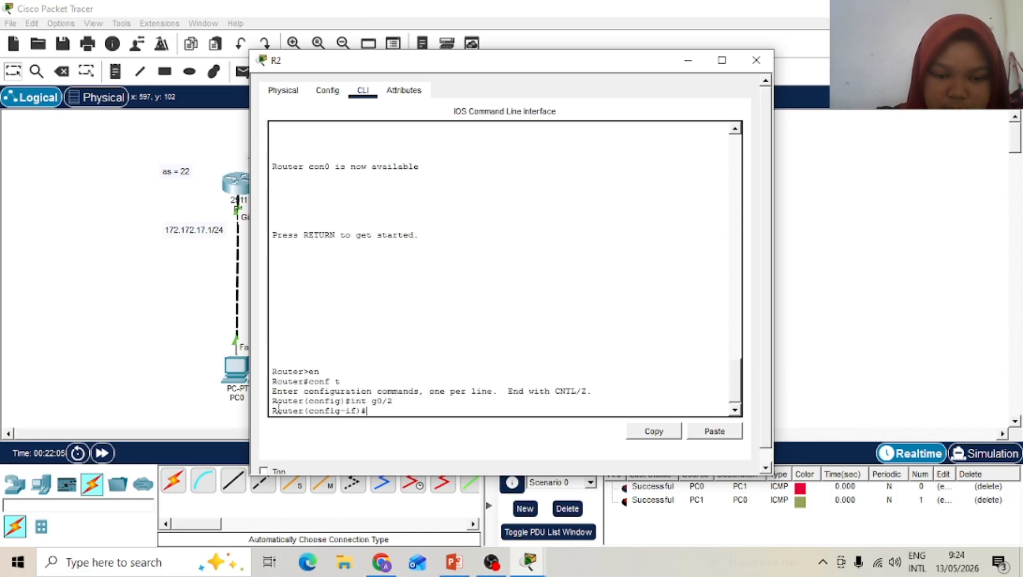
type("no sh")
key("Return")
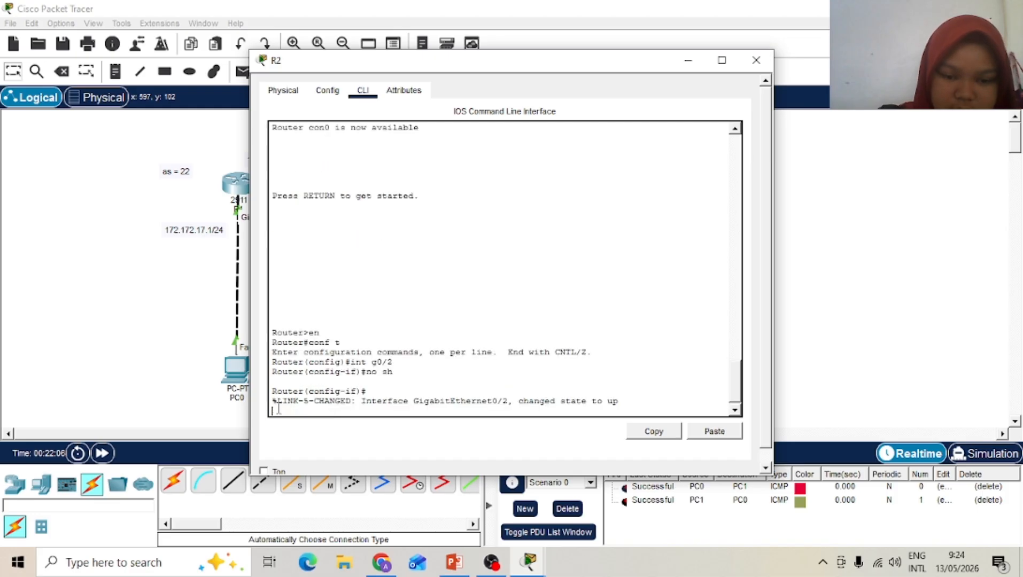
key("Return")
Step: Assign IP address 11.11.11.1 with mask 255.255.255.252 to R2's g0/2 and close the R2 window
type("ip a")
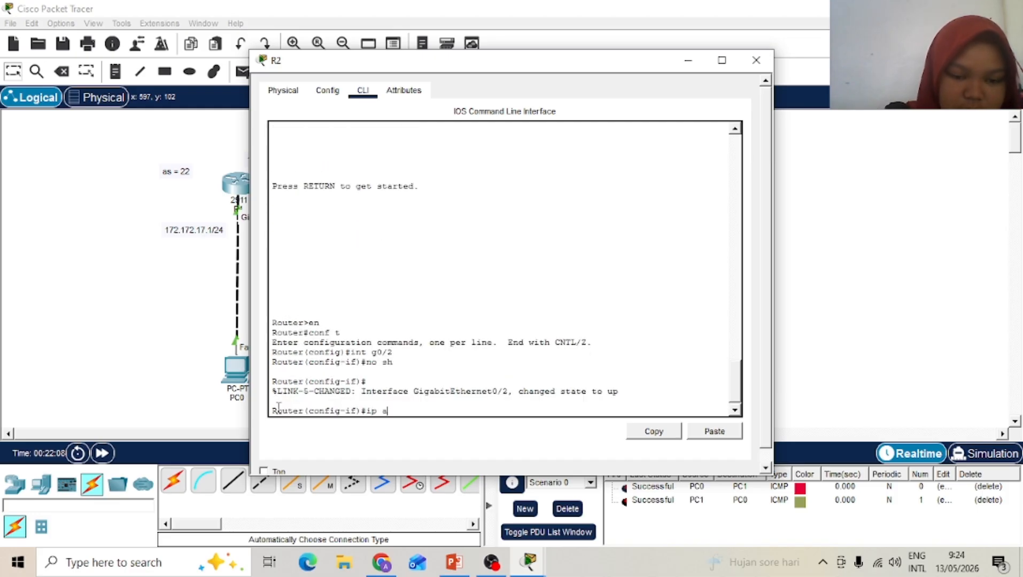
type("dd 11")
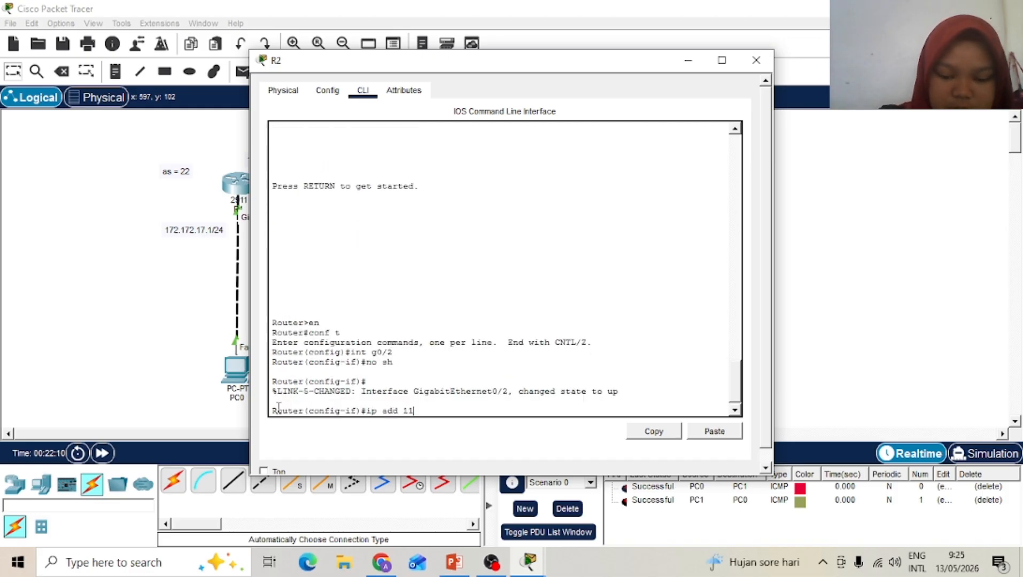
type(".11.11.2")
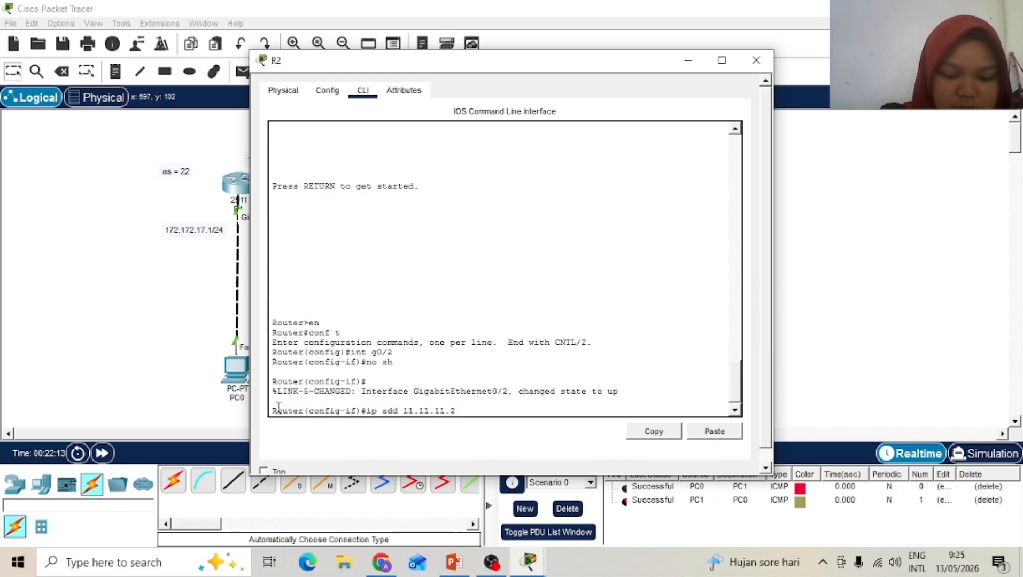
key("BackSpace")
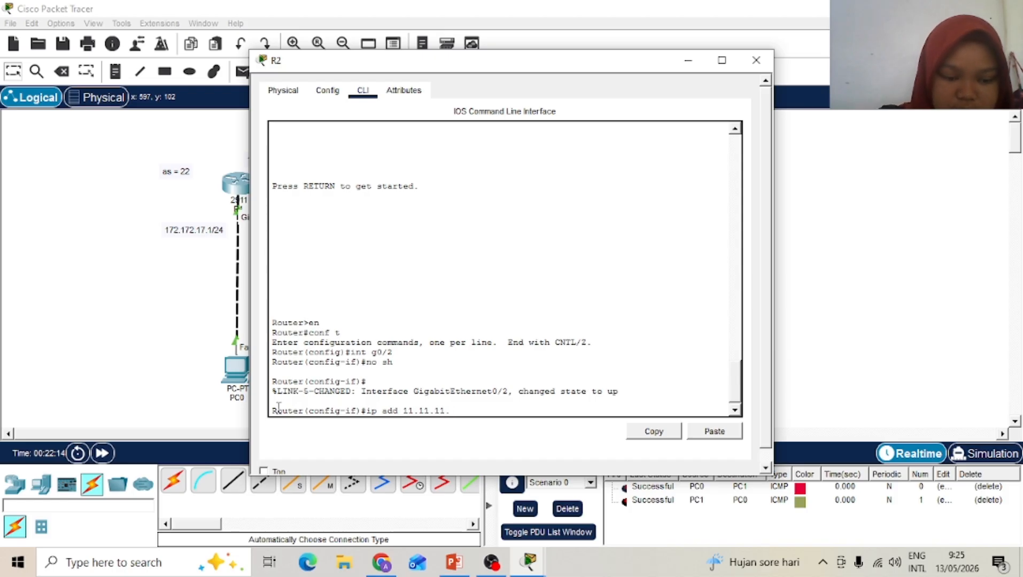
type("1 255.")
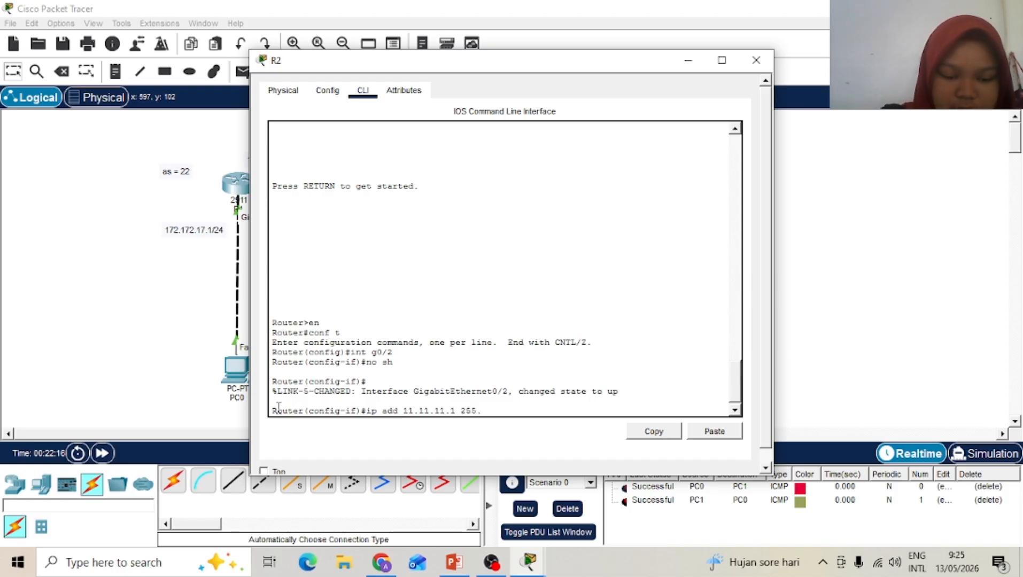
type("255.255.252")
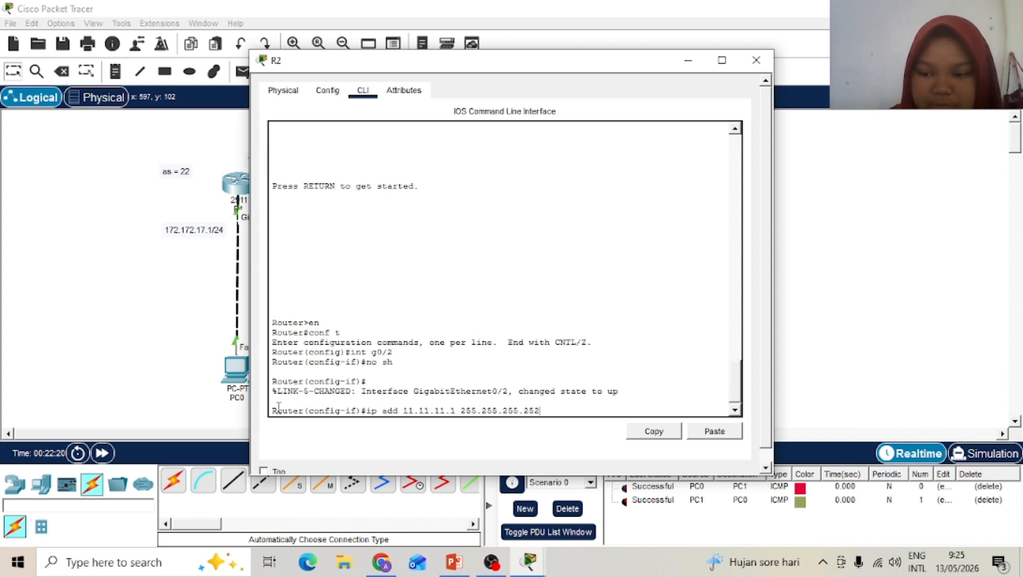
key("Return")
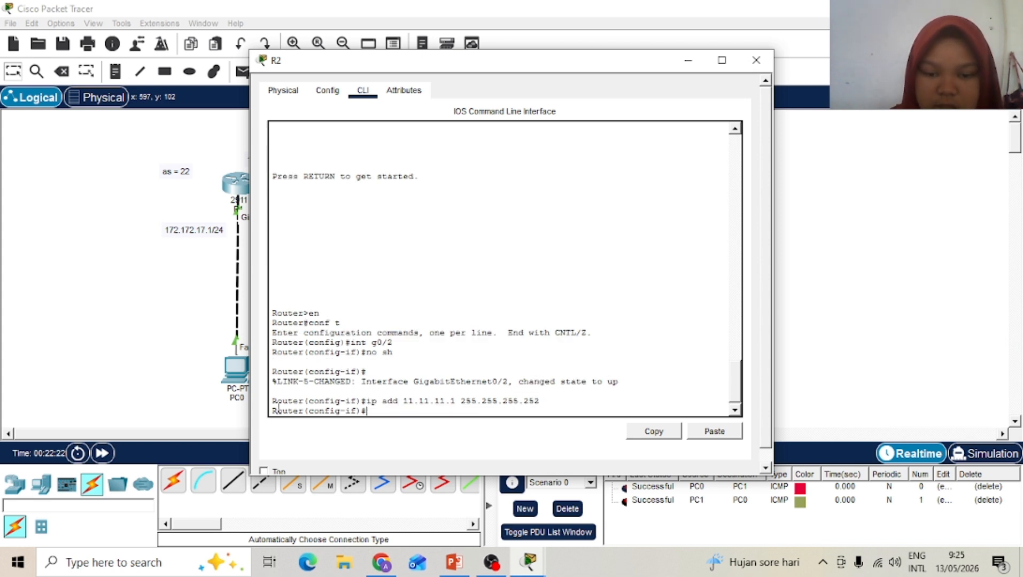
left_click(756, 62)
Step: Open Router2's command line, decline the initial configuration dialog and enter global configuration mode
left_click(672, 194)
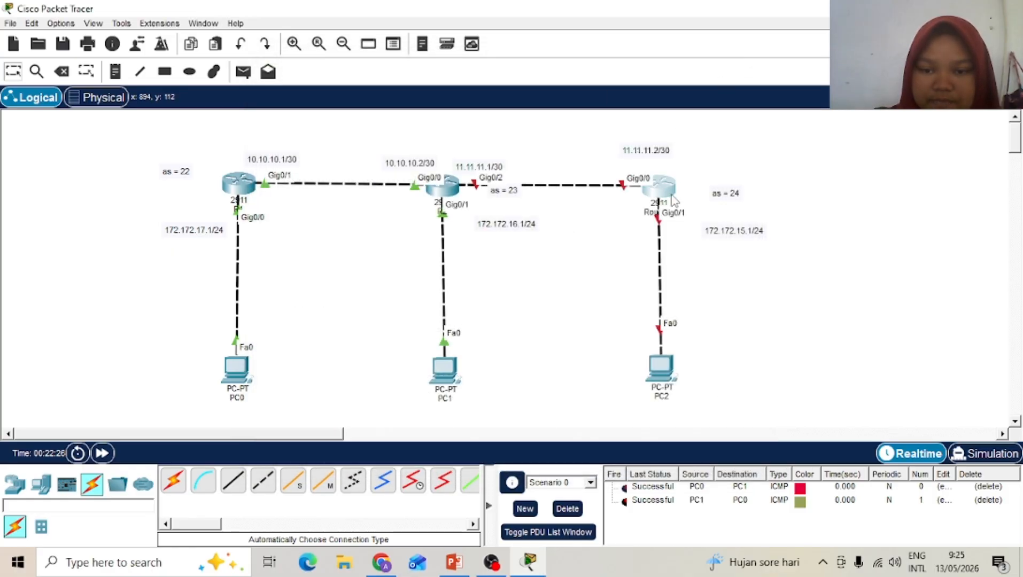
left_click(363, 90)
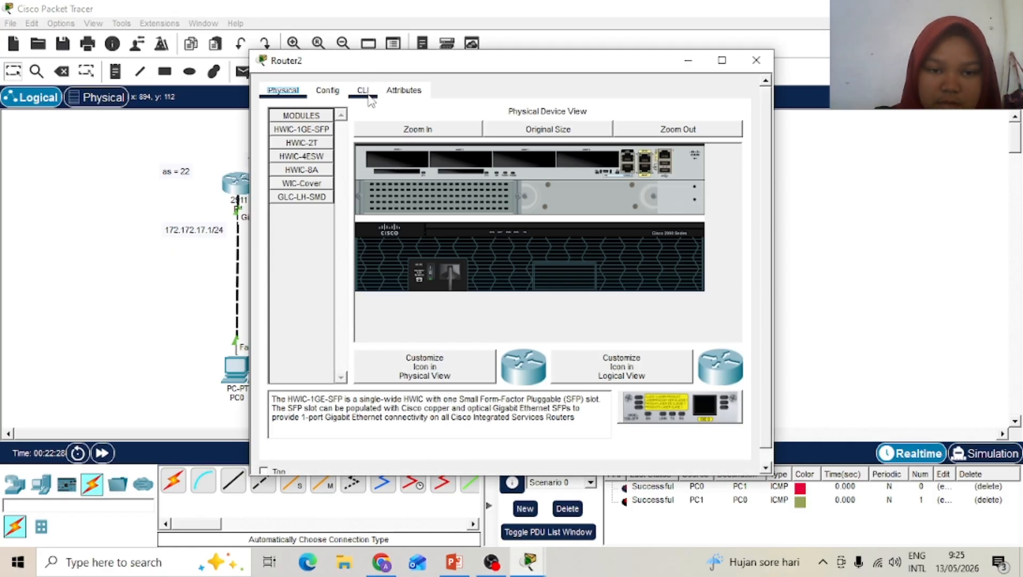
left_click(626, 411)
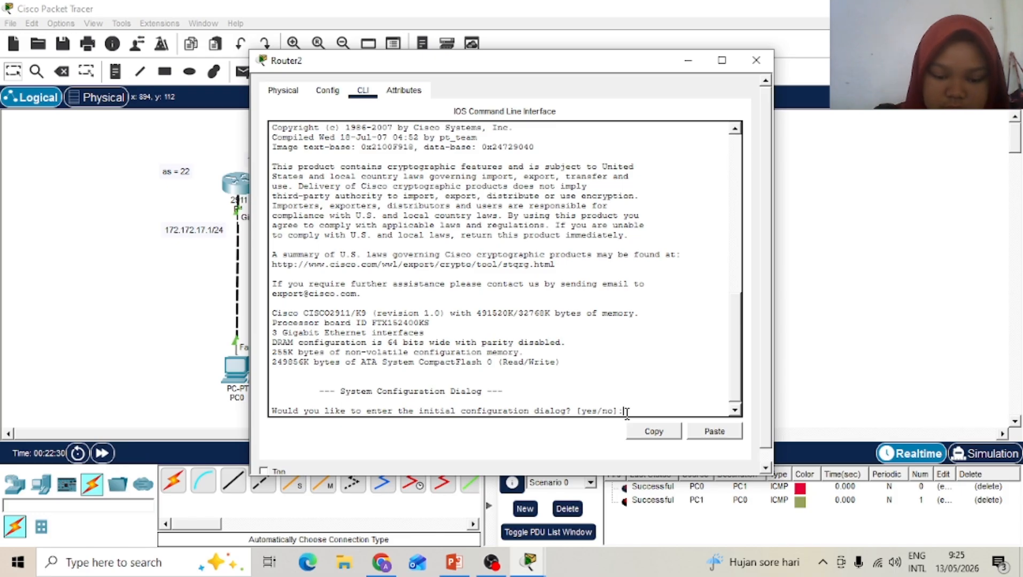
type("n")
key("Return")
key("Return")
type("en")
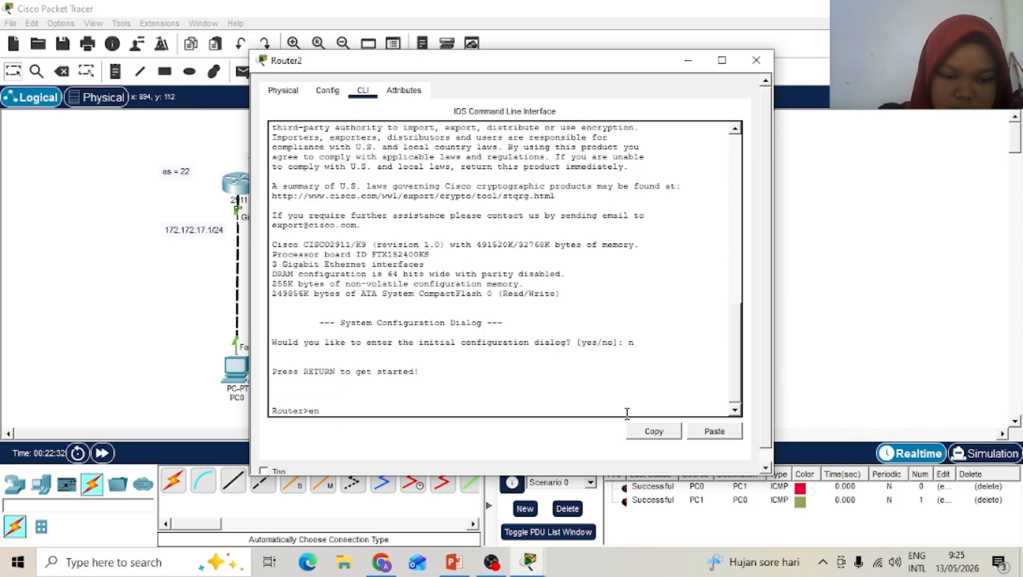
key("Return")
type("c")
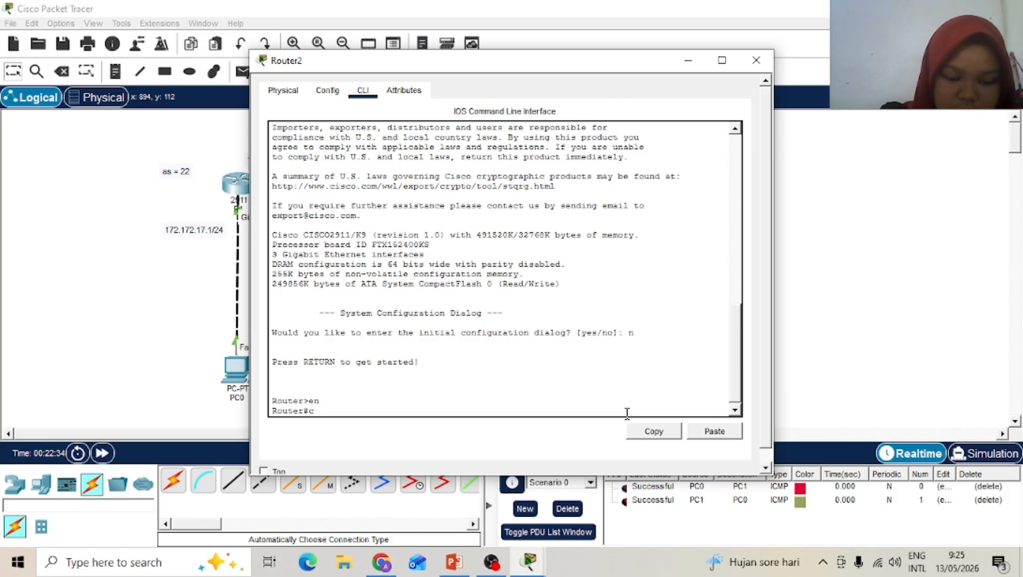
type("onf t")
key("Return")
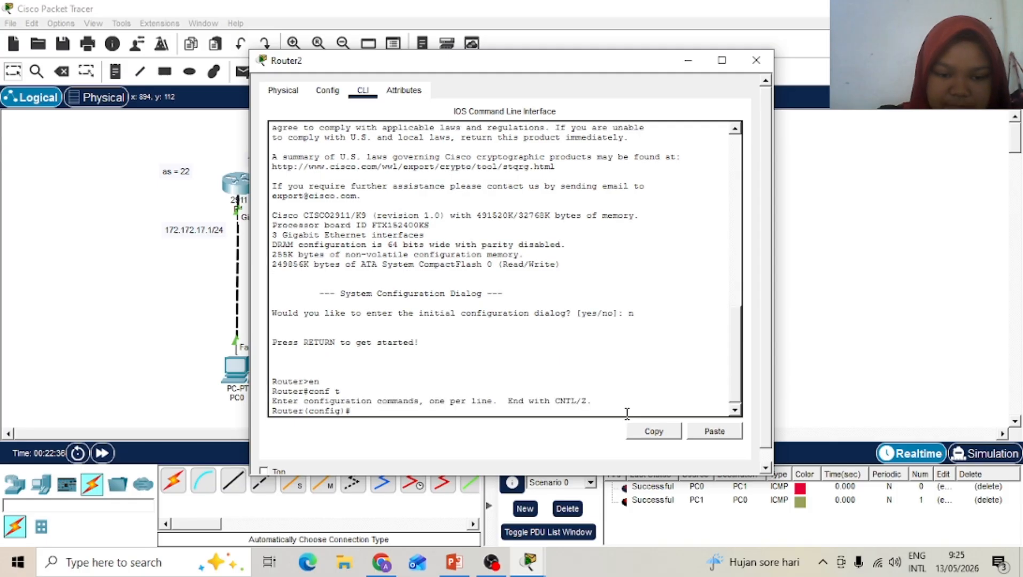
Step: Select Router2's interface g0/0 and enable it with no sh
type("int g")
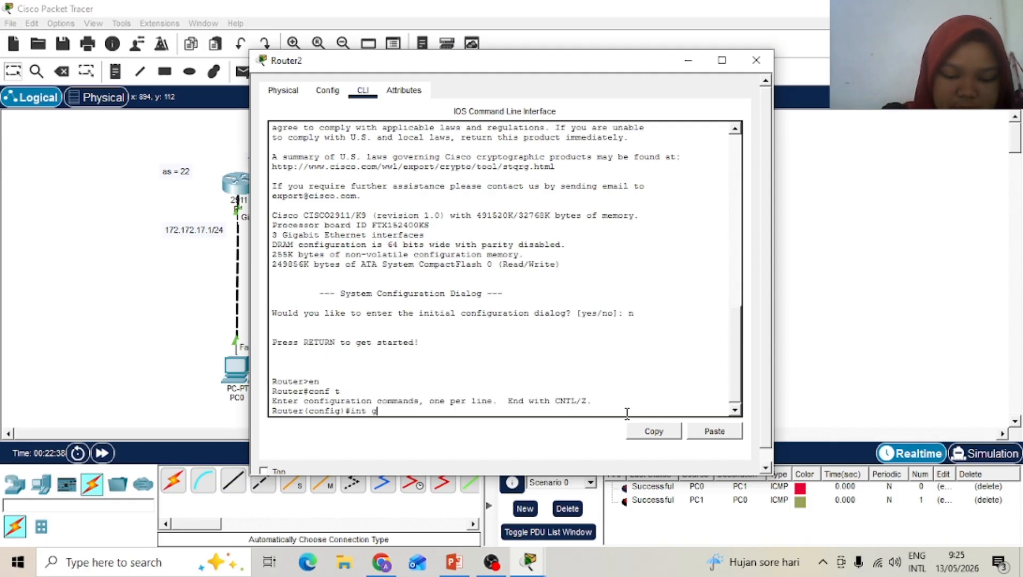
type("0/0")
key("Return")
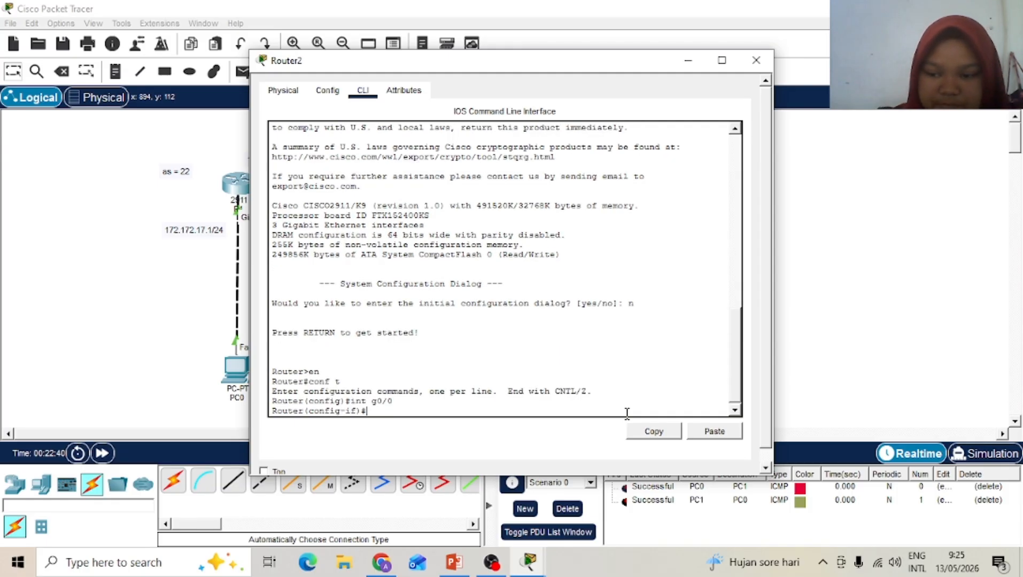
type("no sh")
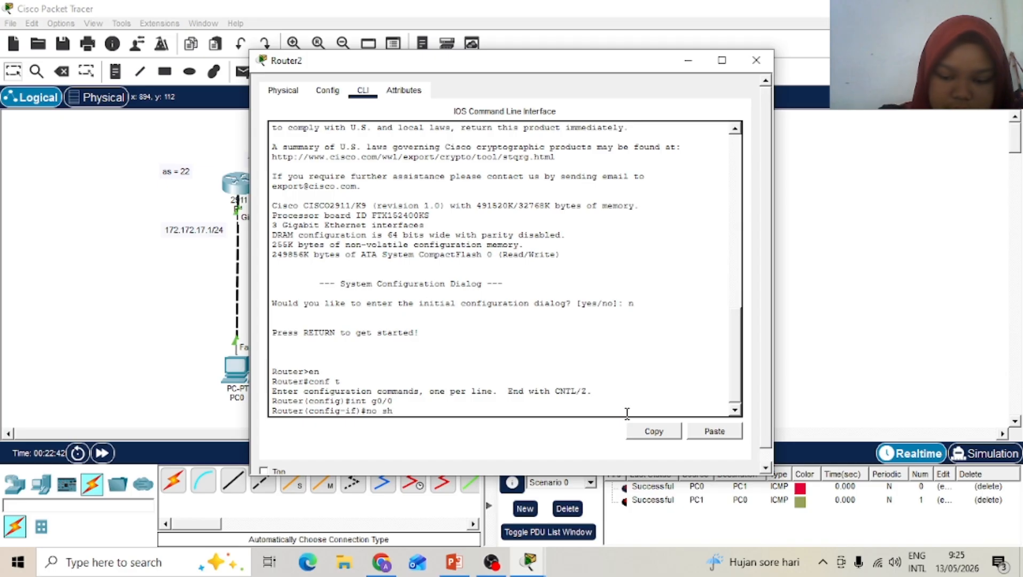
key("Return")
Step: Assign IP address 11.11.11.2 with mask 255.255.255.252 to Router2's g0/0
type("ip add")
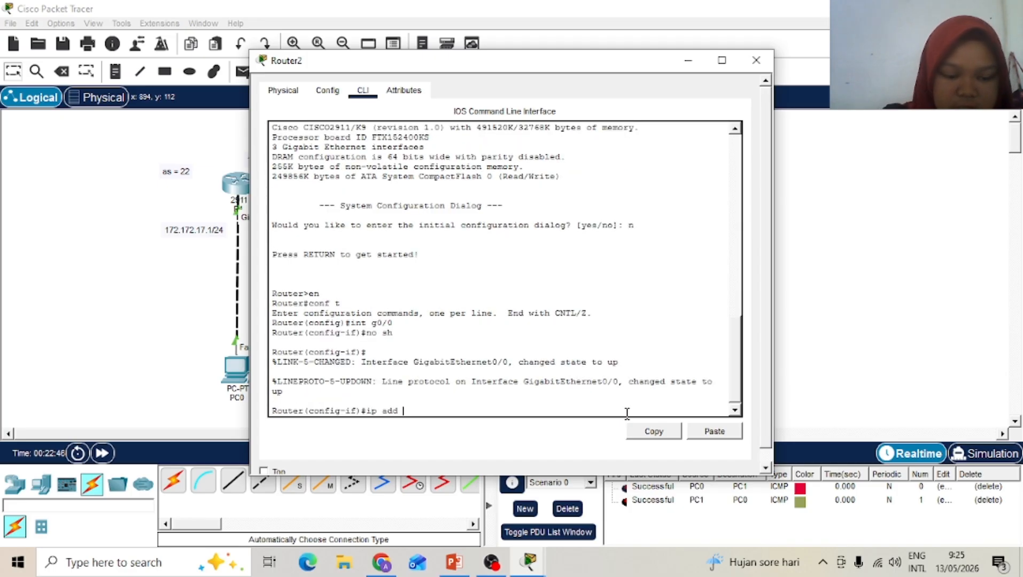
type(" 11.11.1")
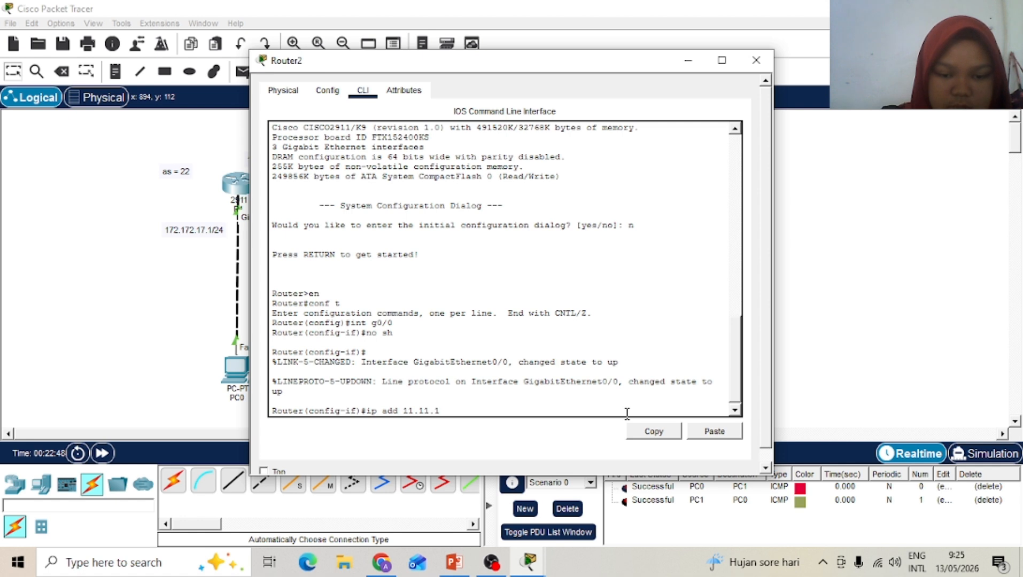
type("1.2 255")
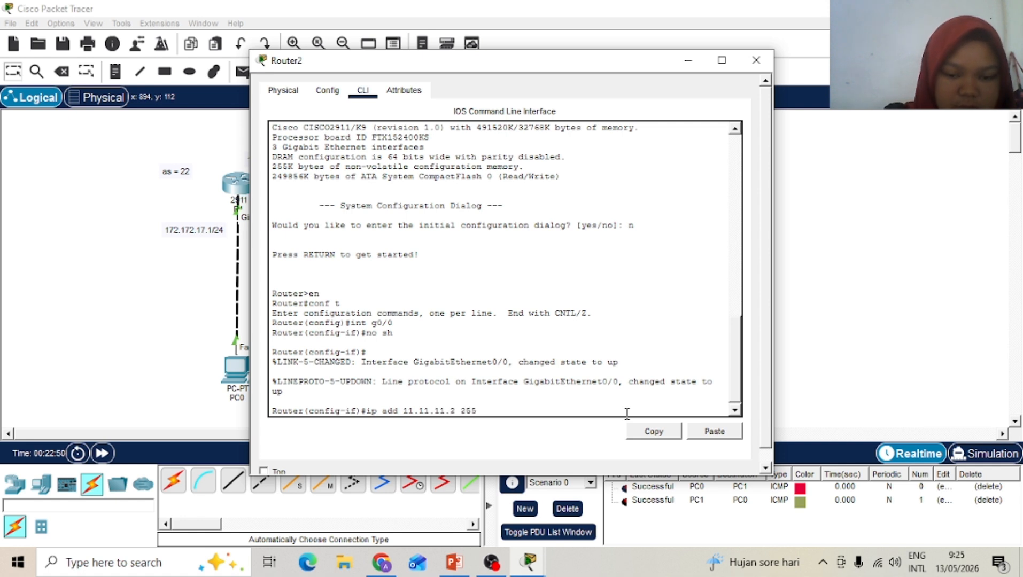
type(".255.25")
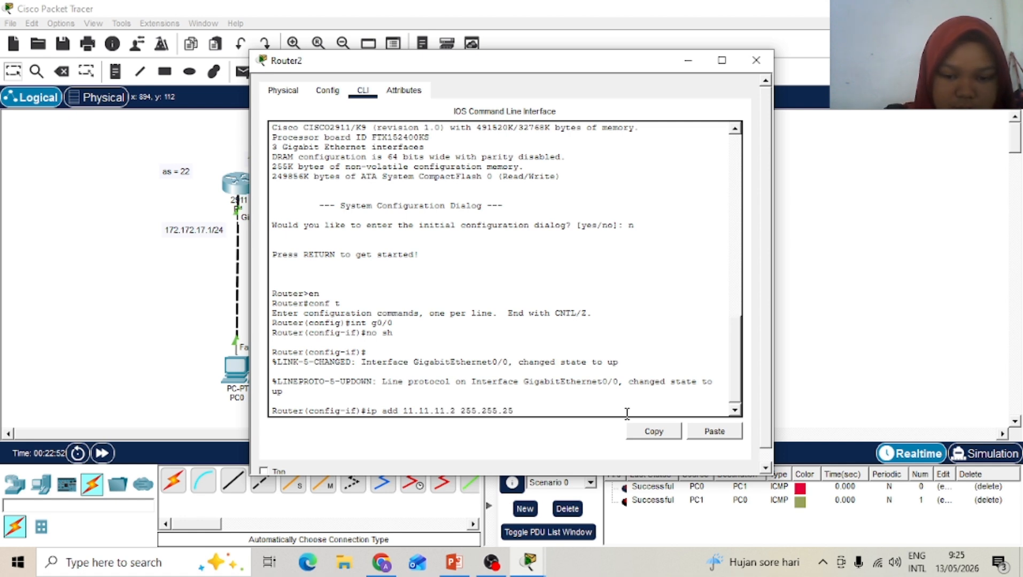
type("5.252")
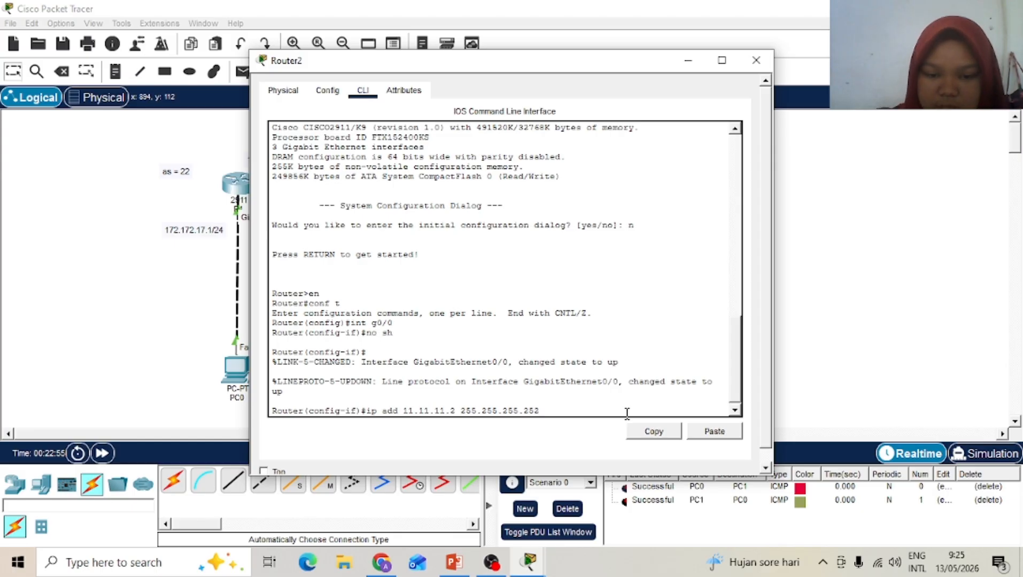
key("Return")
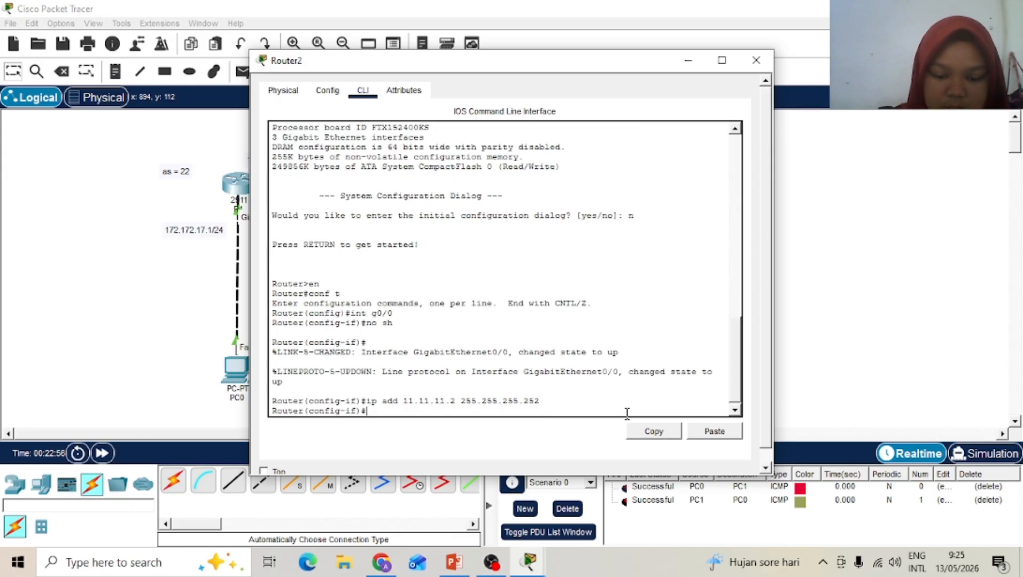
Step: Switch to Router2's interface g0/1 and enable it with no sh
type("int g0/1")
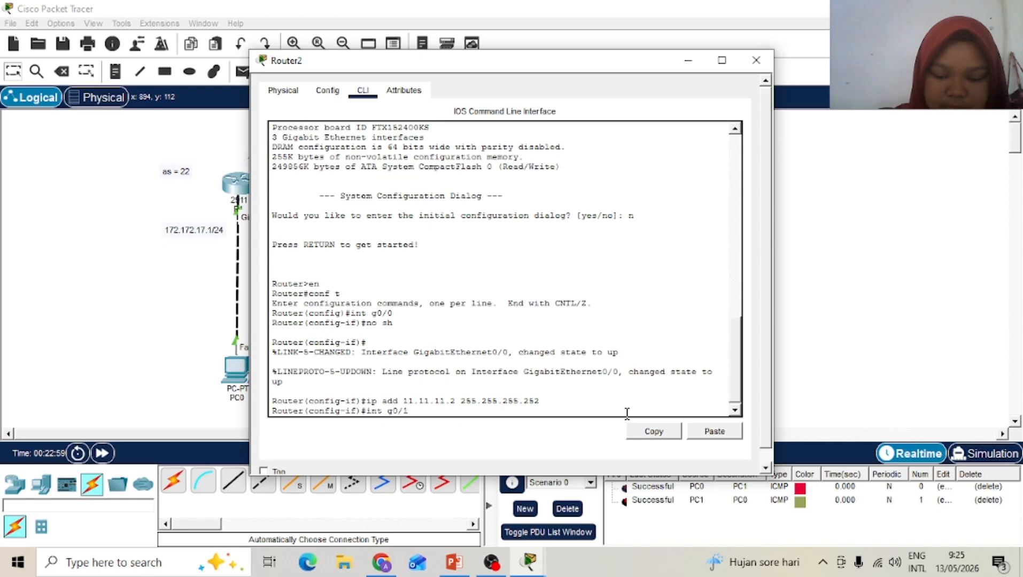
key("Return")
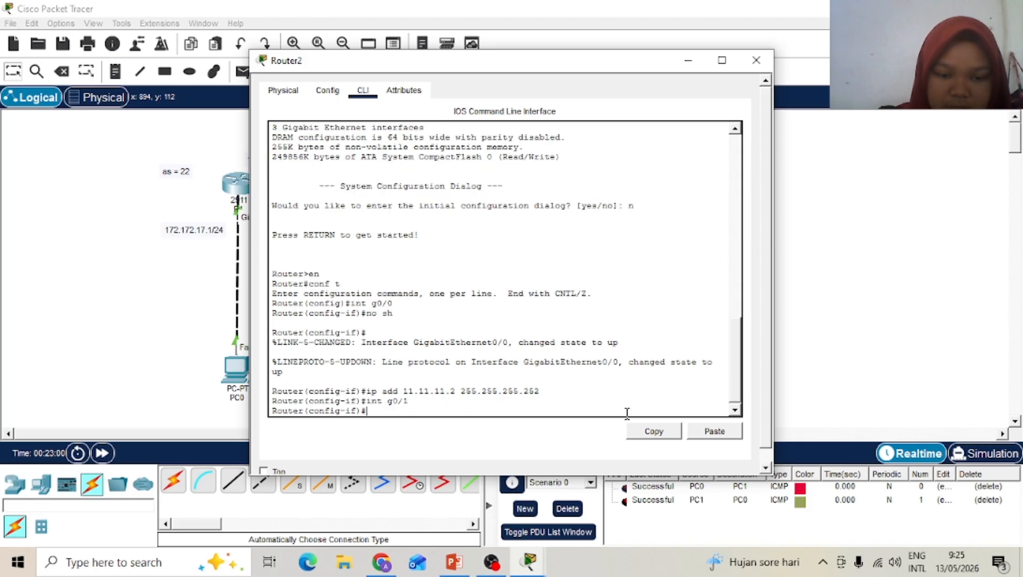
type("no sh")
key("Return")
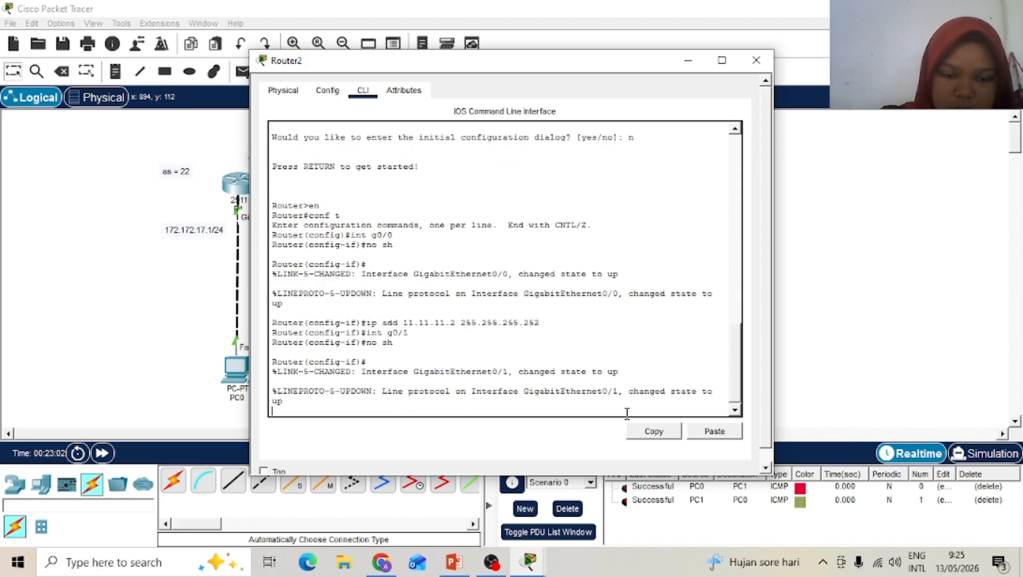
Step: Assign IP address 172.172.15.1 with mask 255.255.255.0 to Router2's g0/1 and close the Router2 window
type("ip ad")
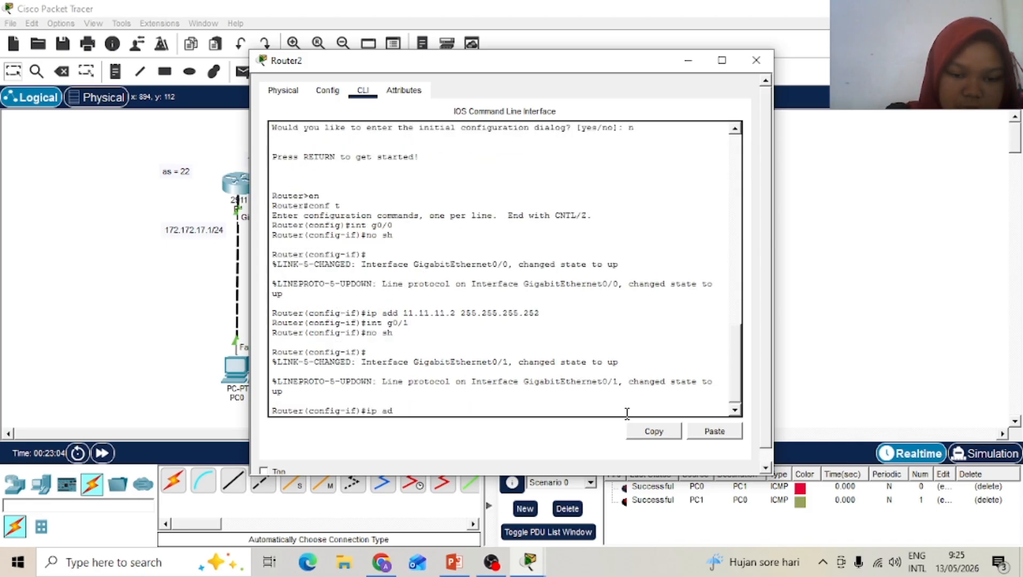
type("d 172.17")
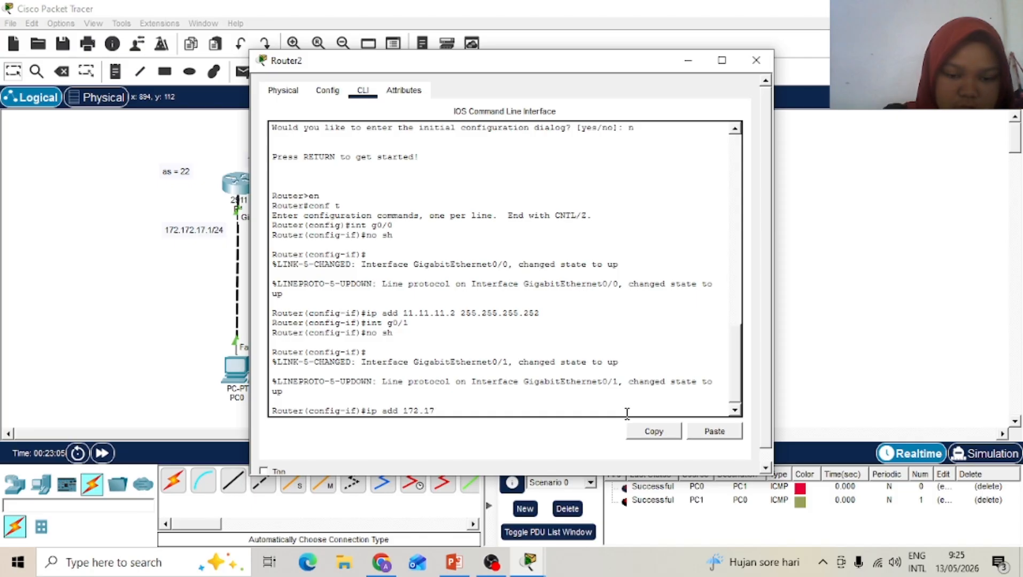
type("2.1")
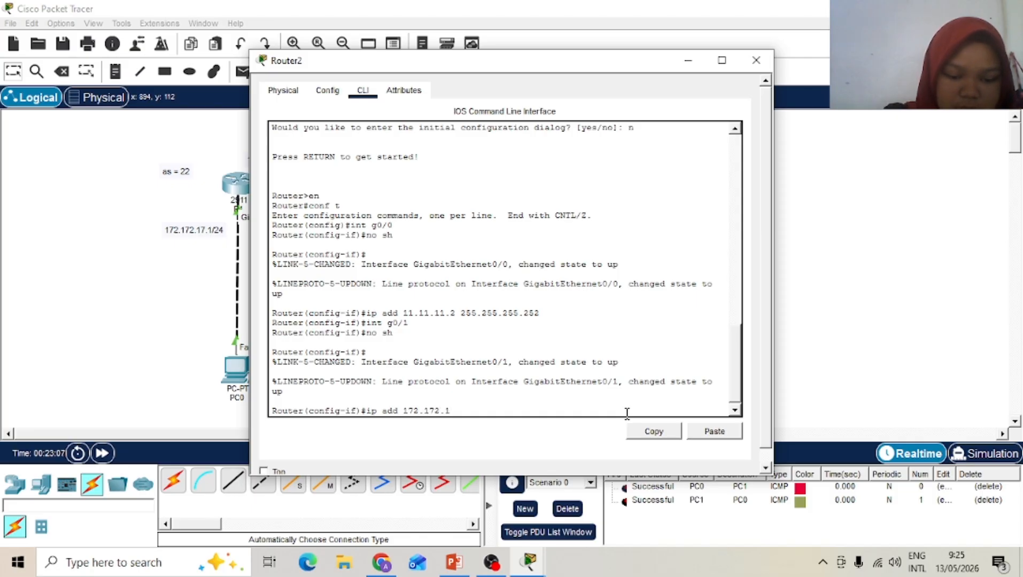
type("5.")
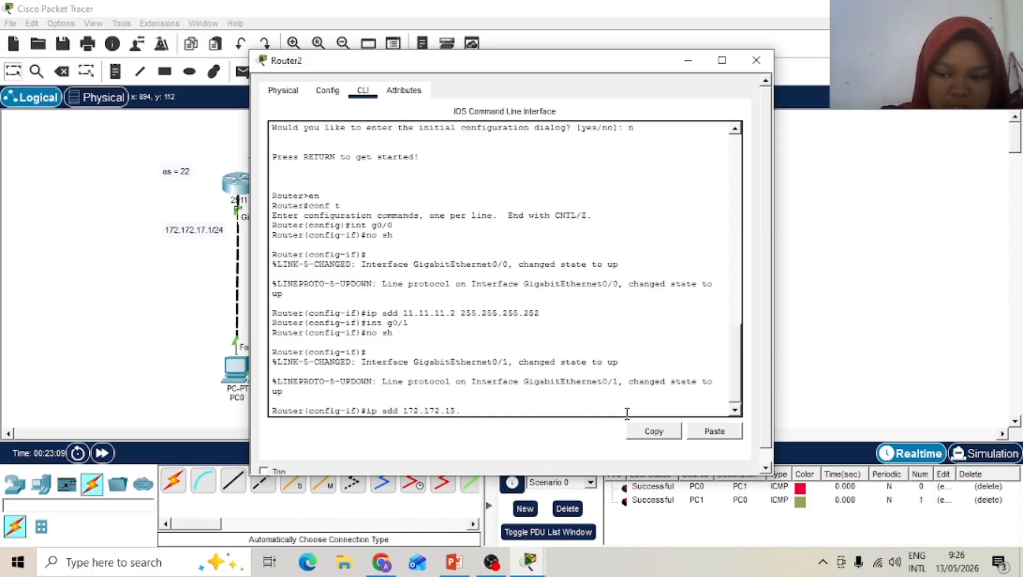
type("1 255")
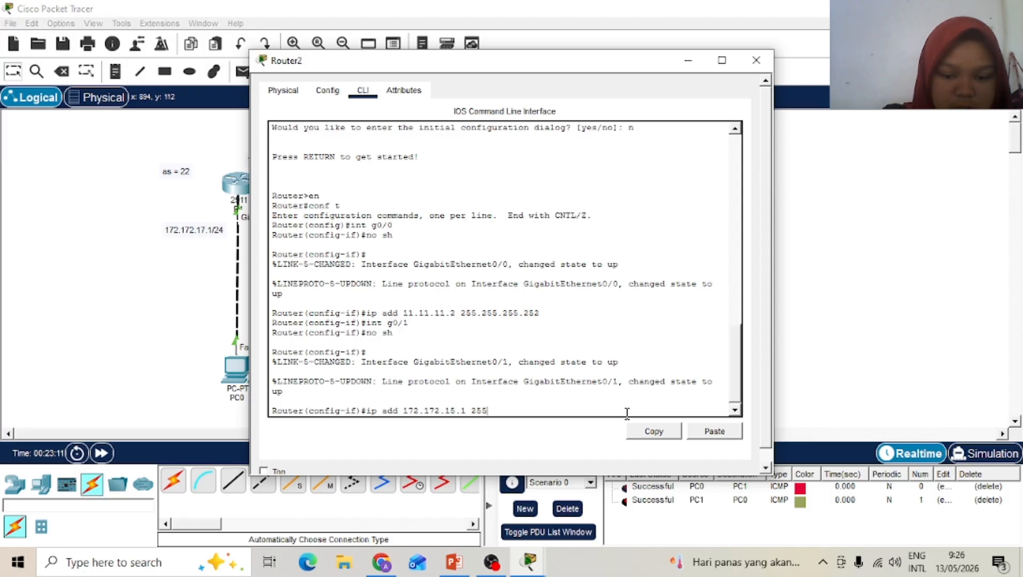
type(".255.2")
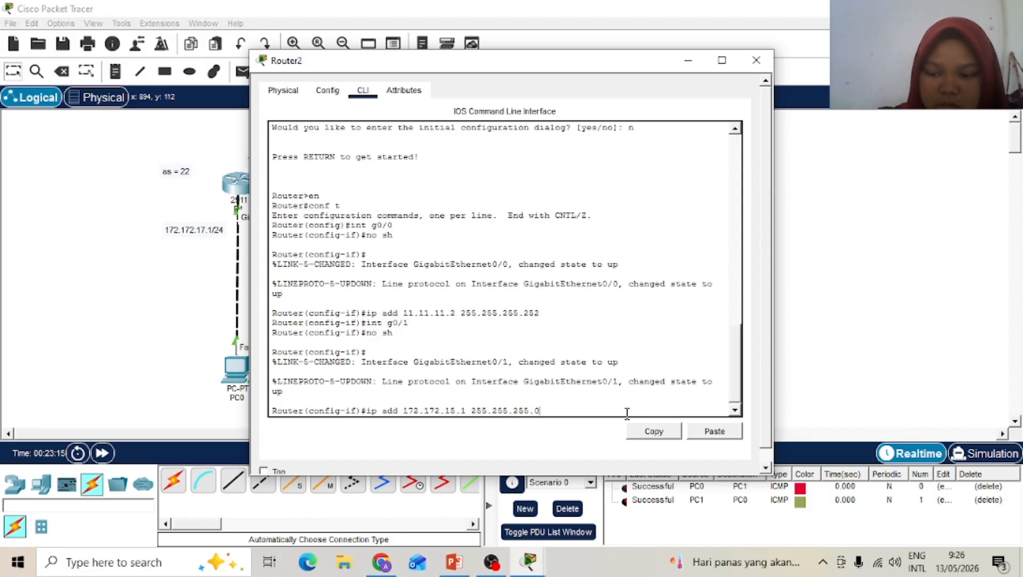
type("55.0")
key("Return")
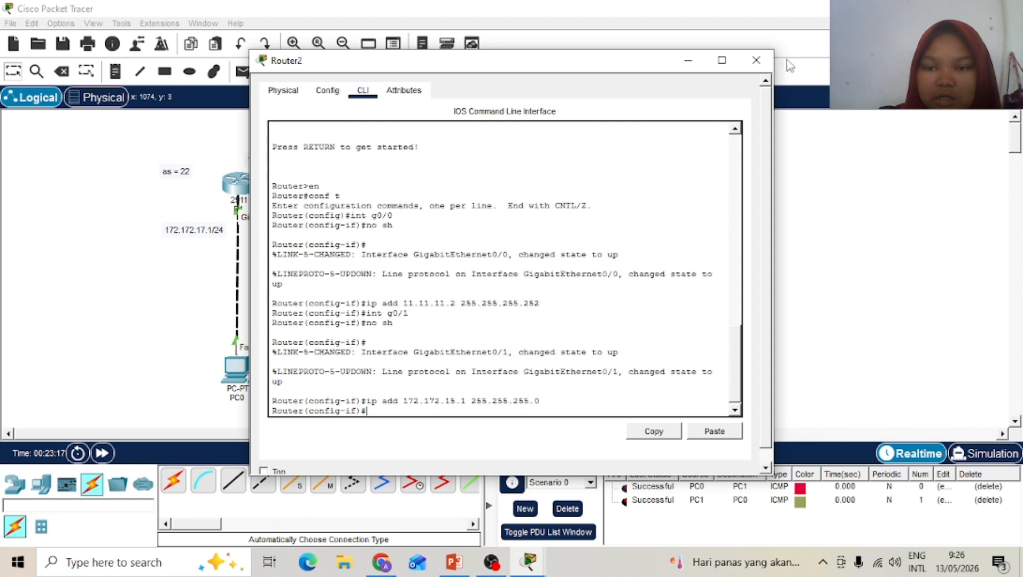
left_click(757, 62)
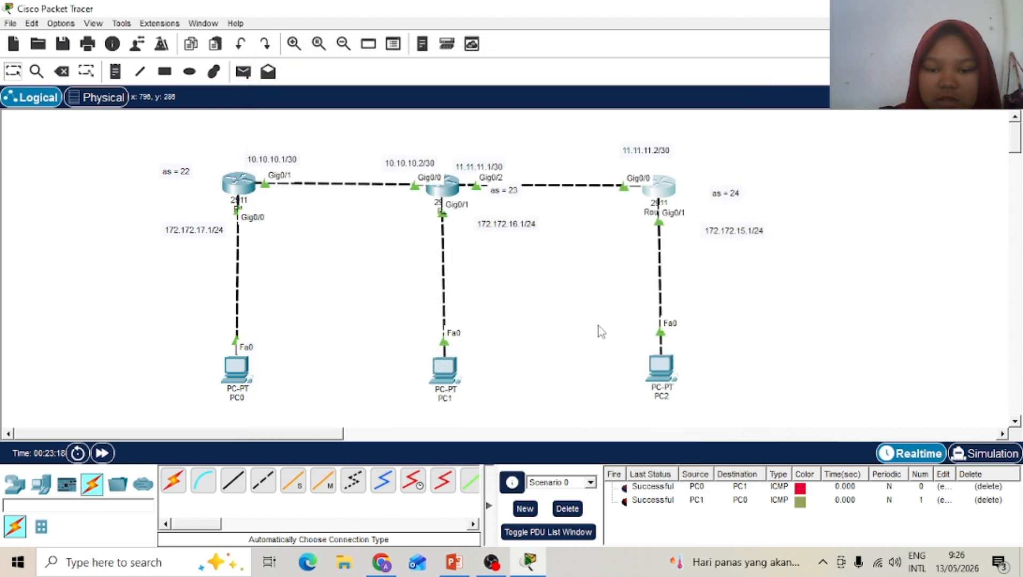
Step: Open PC2's IP configuration and set its static IPv4 address to 172.172.15.2
left_click(658, 366)
left_click(372, 90)
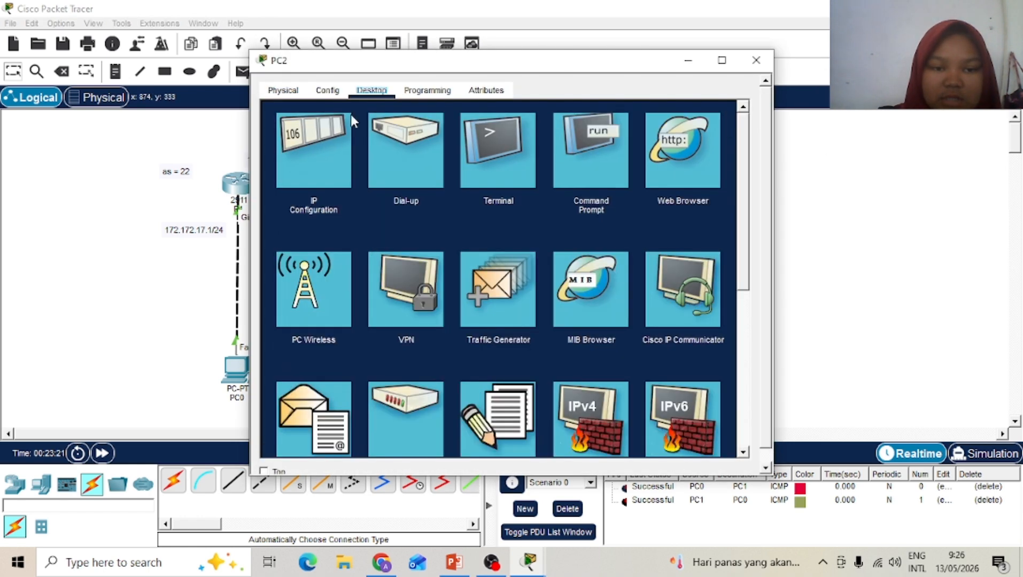
left_click(326, 138)
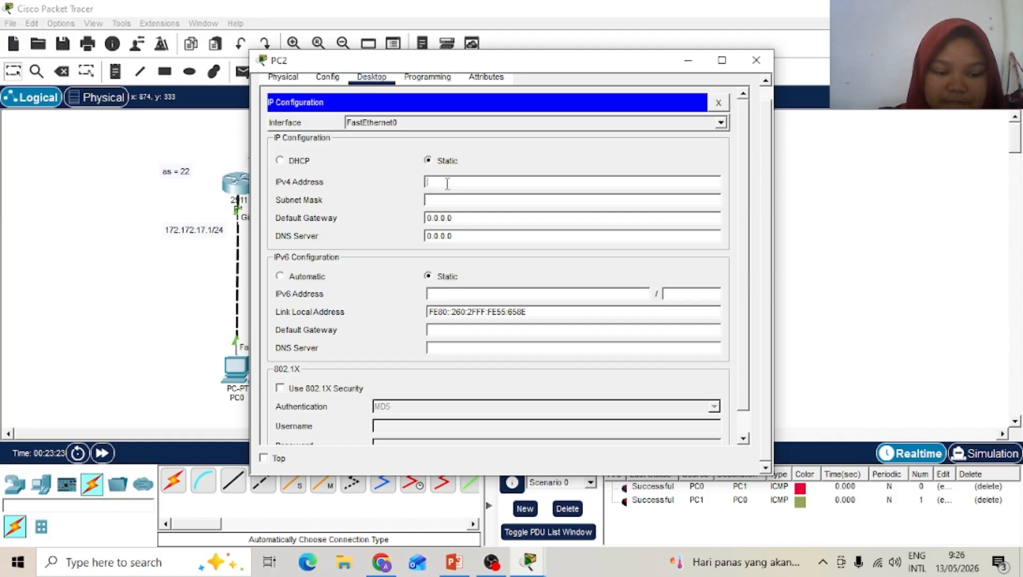
left_click(446, 183)
type("172.172")
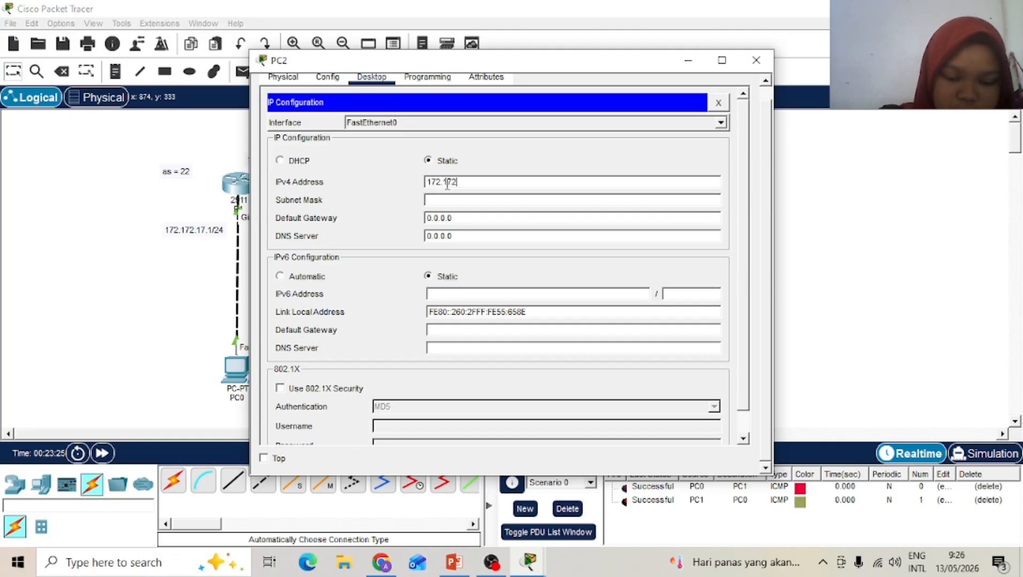
type(".15.2")
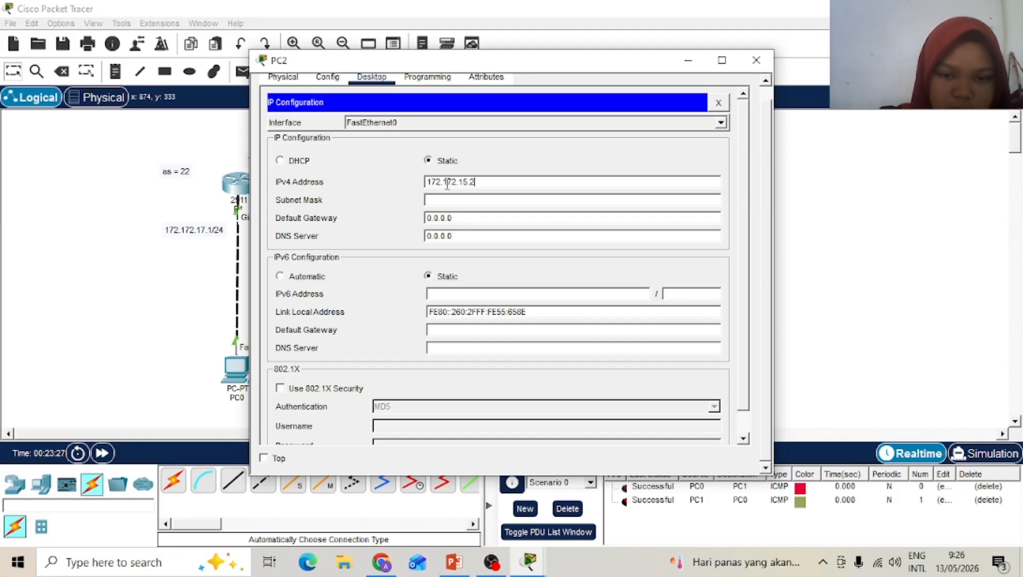
Step: Set PC2's subnet mask to 255.255.255.0
left_click(487, 195)
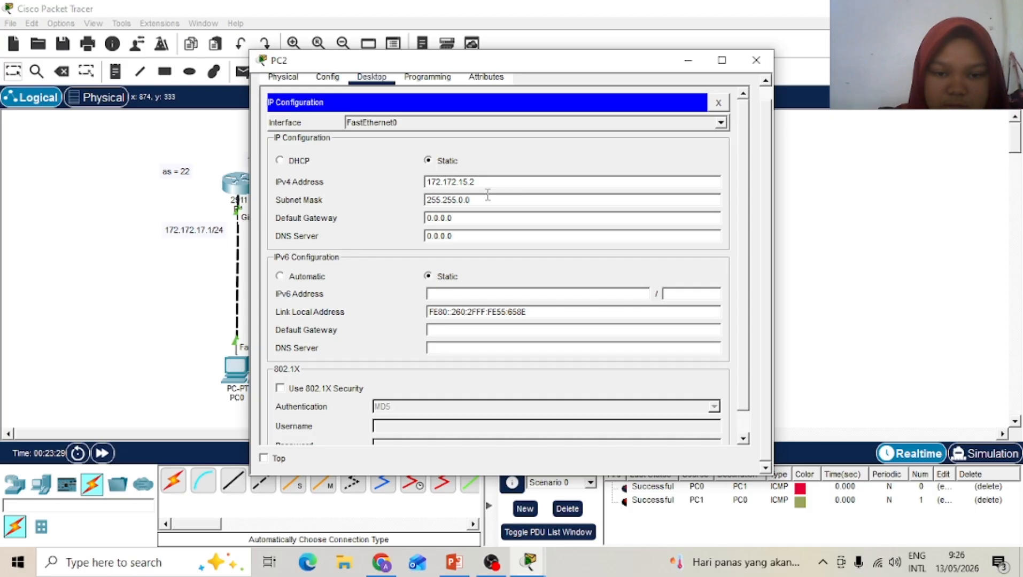
key("BackSpace")
key("BackSpace")
key("BackSpace")
type("255")
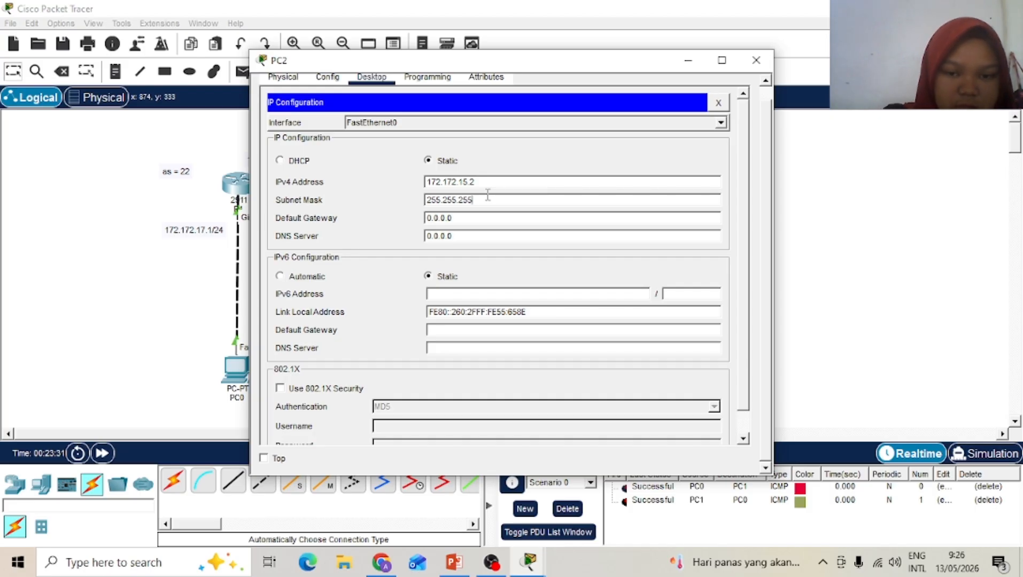
type(".0")
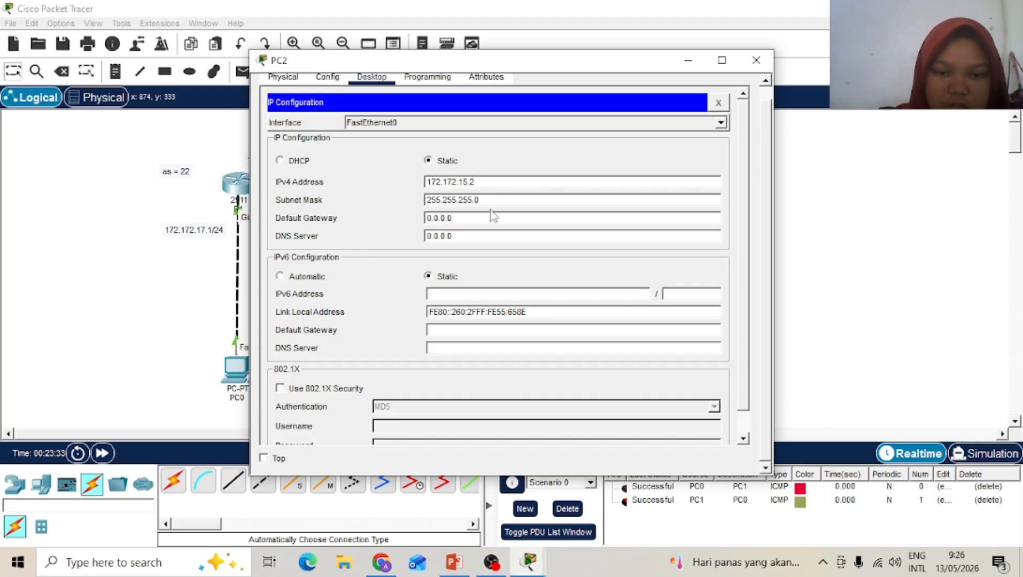
Step: Set PC2's IPv4 default gateway to 172.172.15.1 and close the PC2 window
left_click(495, 217)
key("BackSpace")
key("BackSpace")
key("BackSpace")
key("BackSpace")
key("BackSpace")
key("BackSpace")
key("BackSpace")
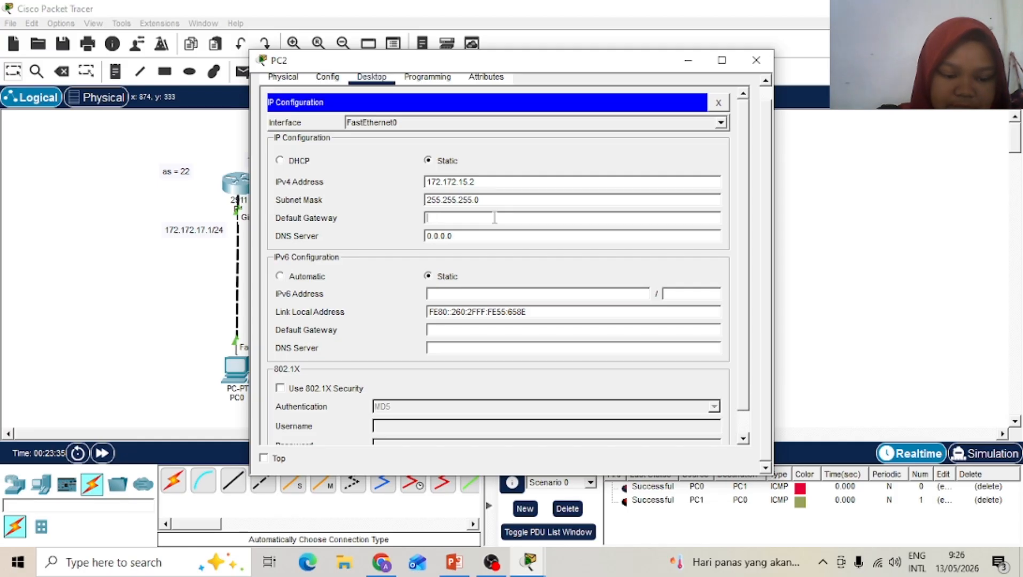
type("172.172.")
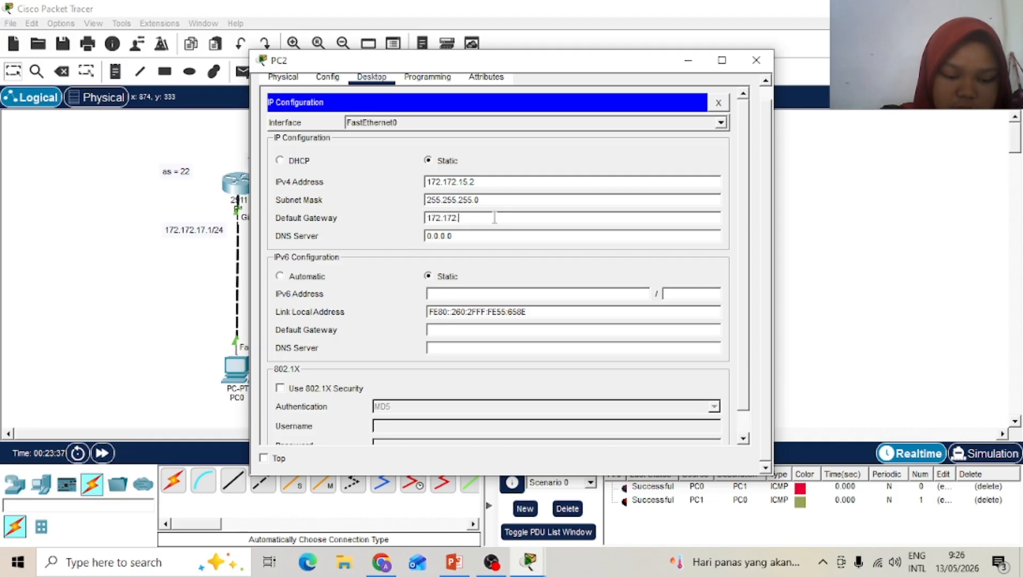
type("15.1")
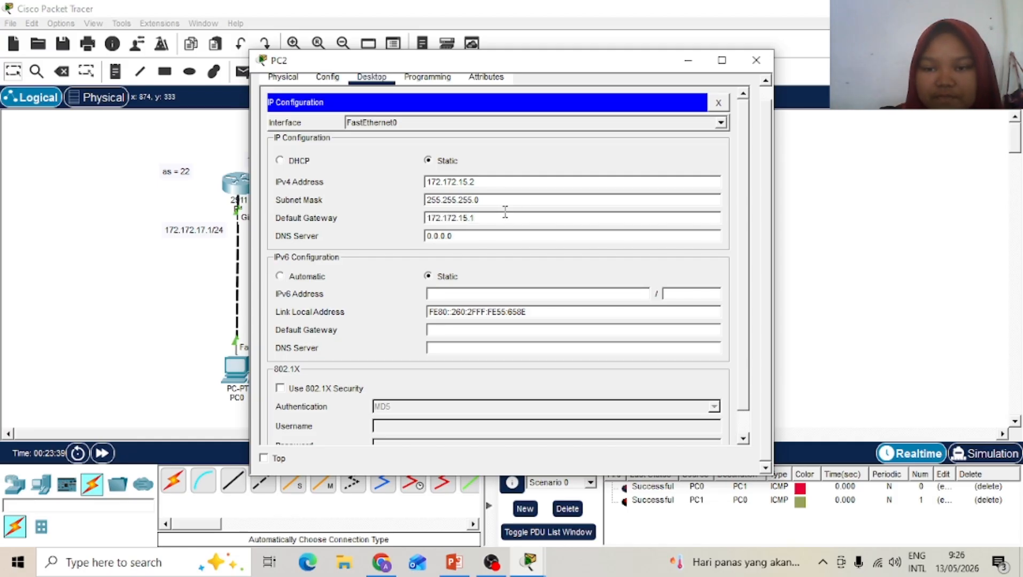
left_click(756, 60)
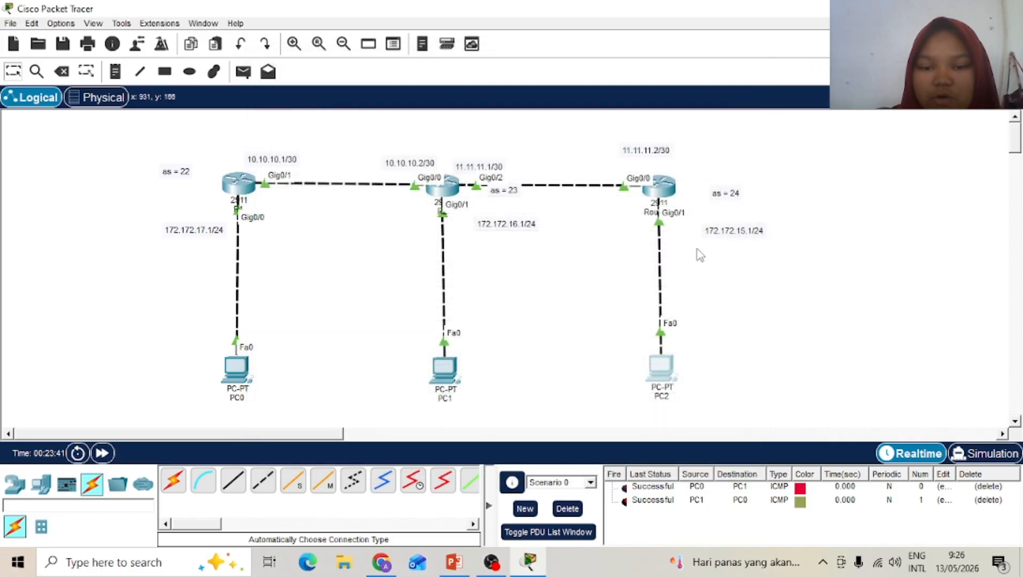
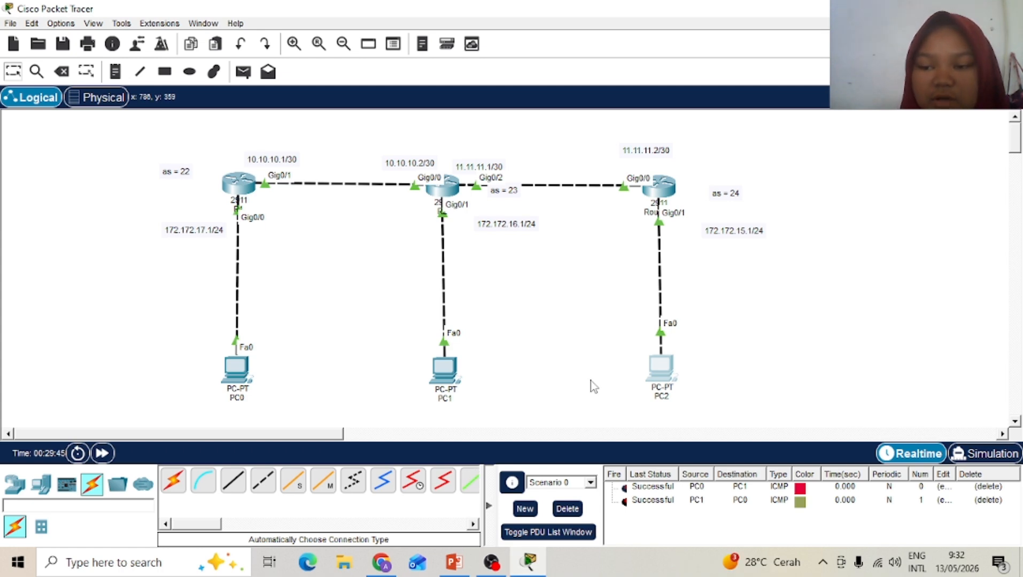
Step: Reopen Router2's command line and leave interface configuration for global configuration mode with ex
left_click(656, 192)
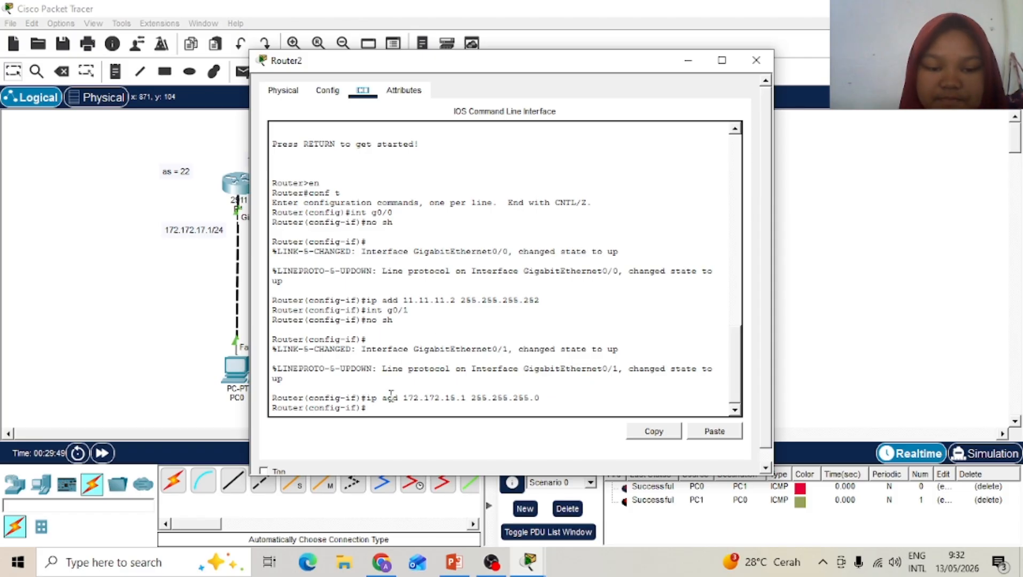
type("ex")
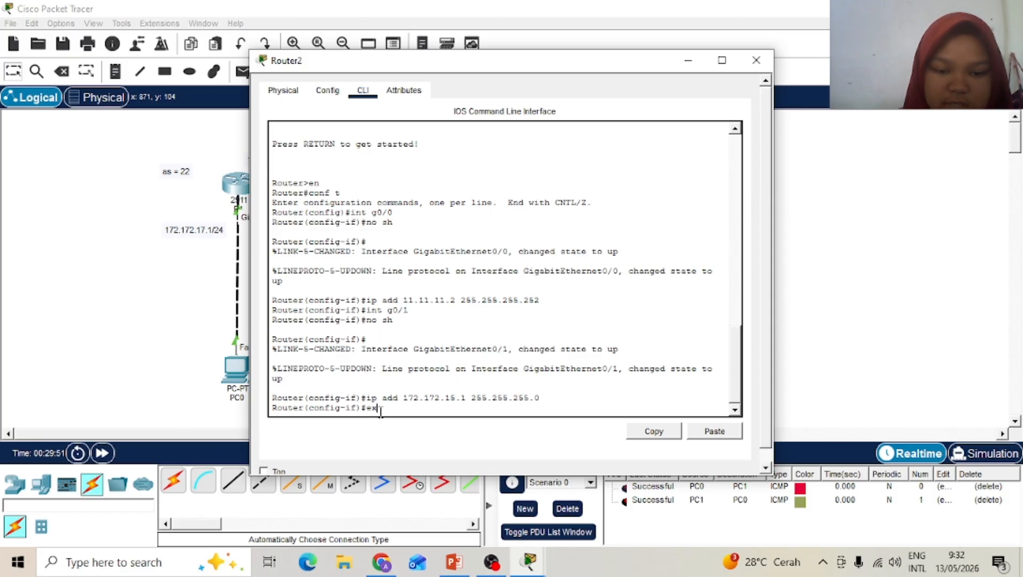
key("Return")
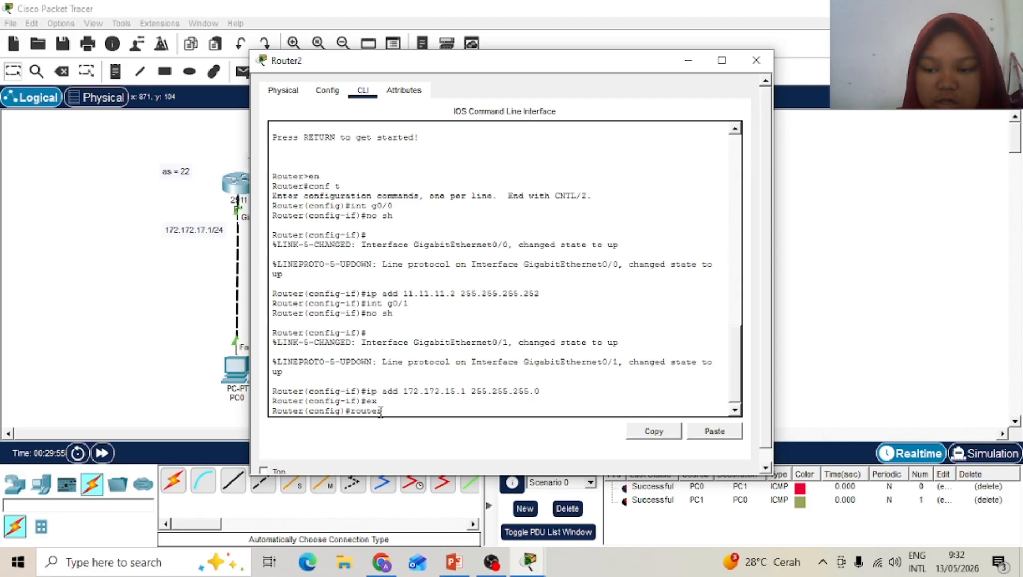
Step: Start the BGP routing process on Router2 with AS number 24
type("router b")
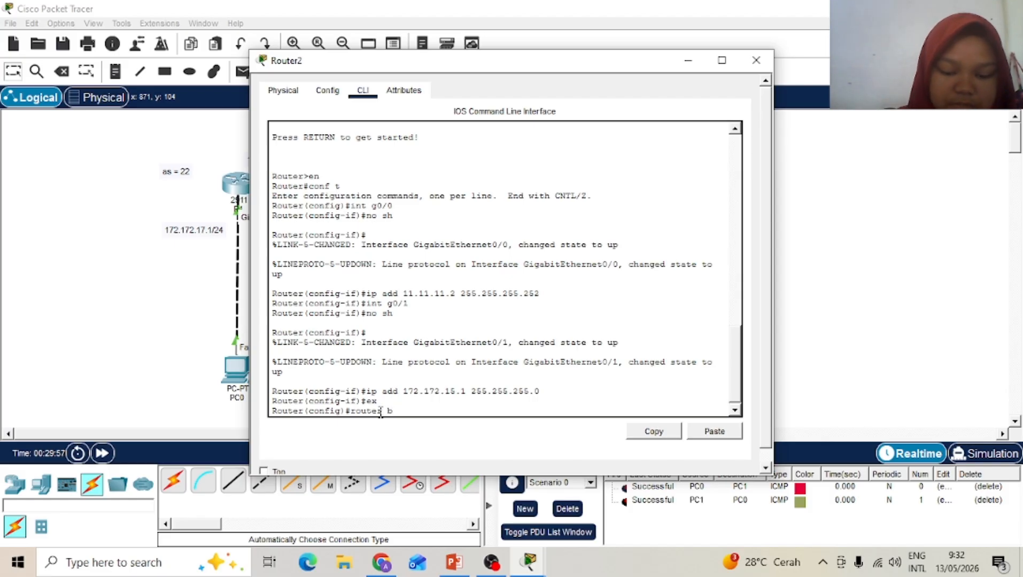
type("gp 2")
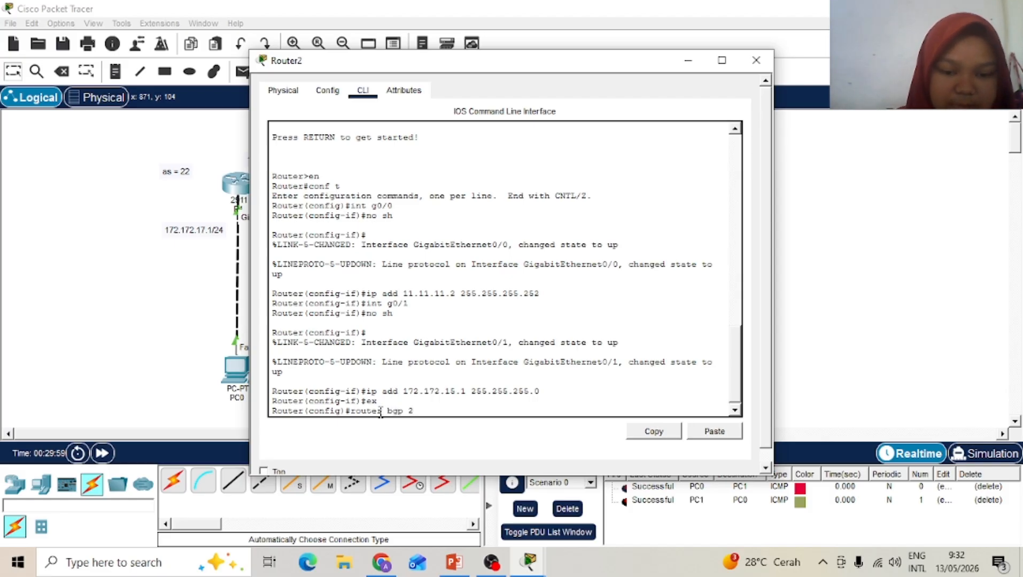
type("4")
key("Return")
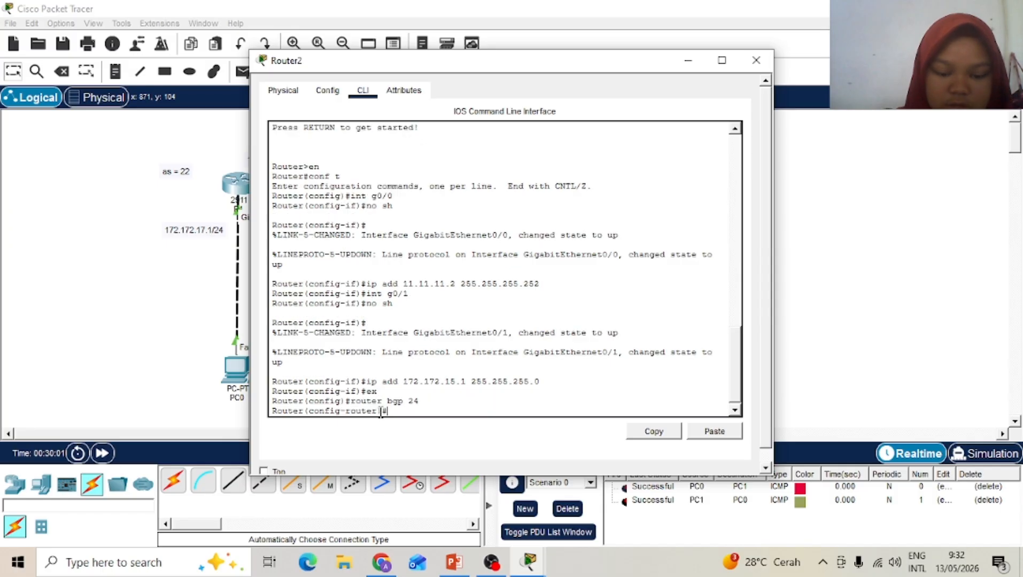
Step: Define BGP neighbor 11.11.11.1 on Router2 with remote AS 23
type("neighbor")
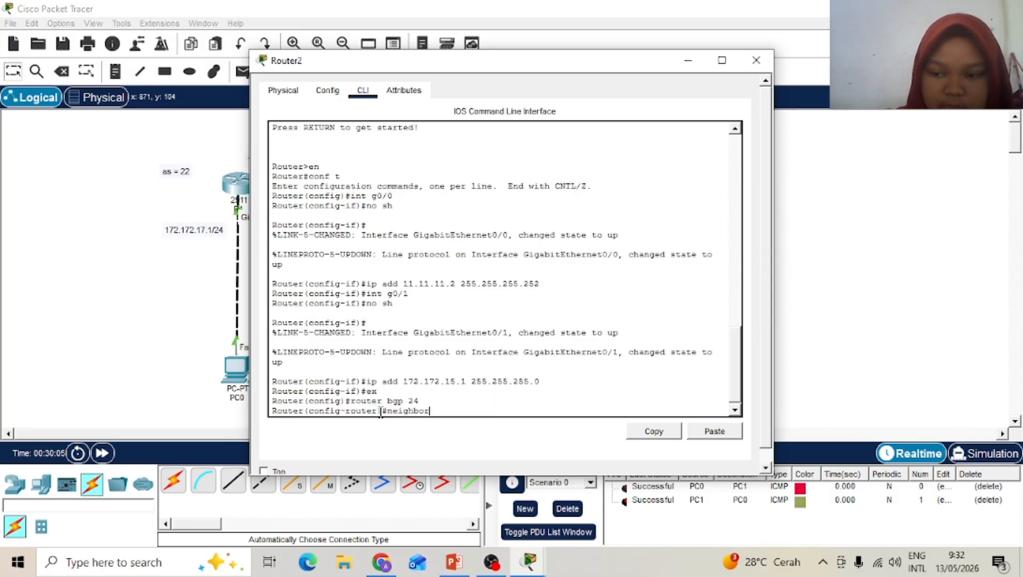
type(" 11.1")
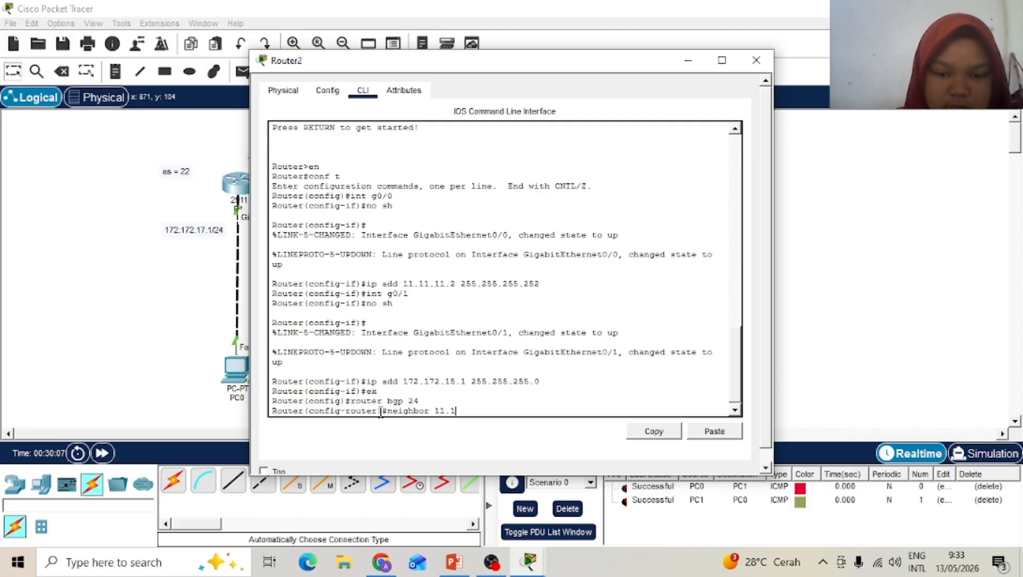
type("1.11.1")
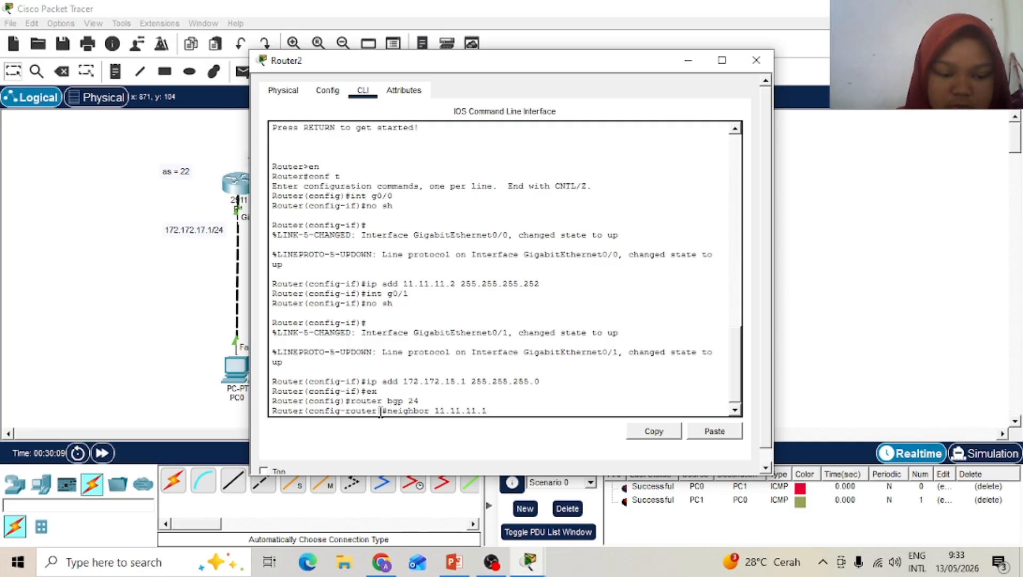
type(" 255.255")
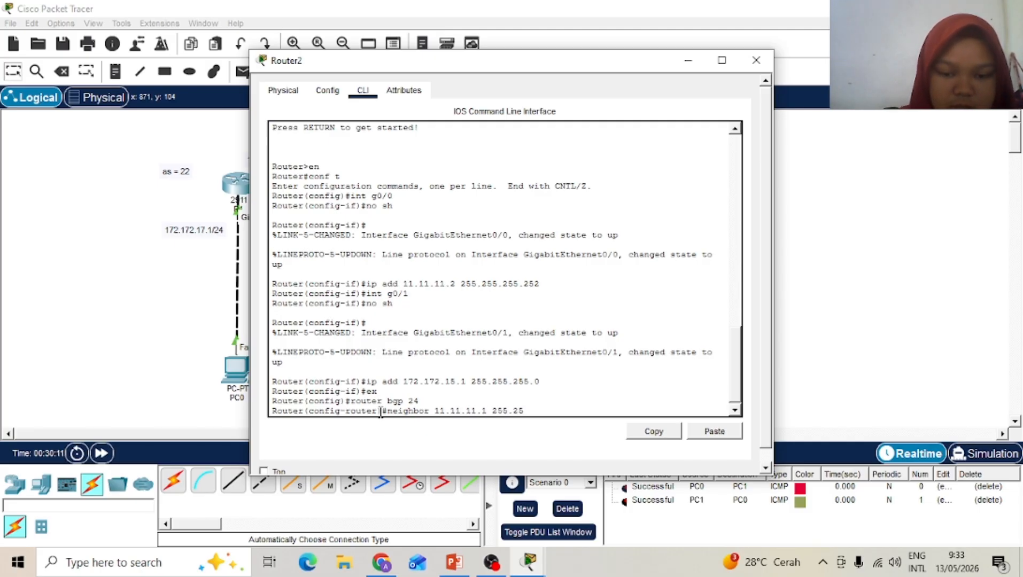
key("BackSpace")
key("BackSpace")
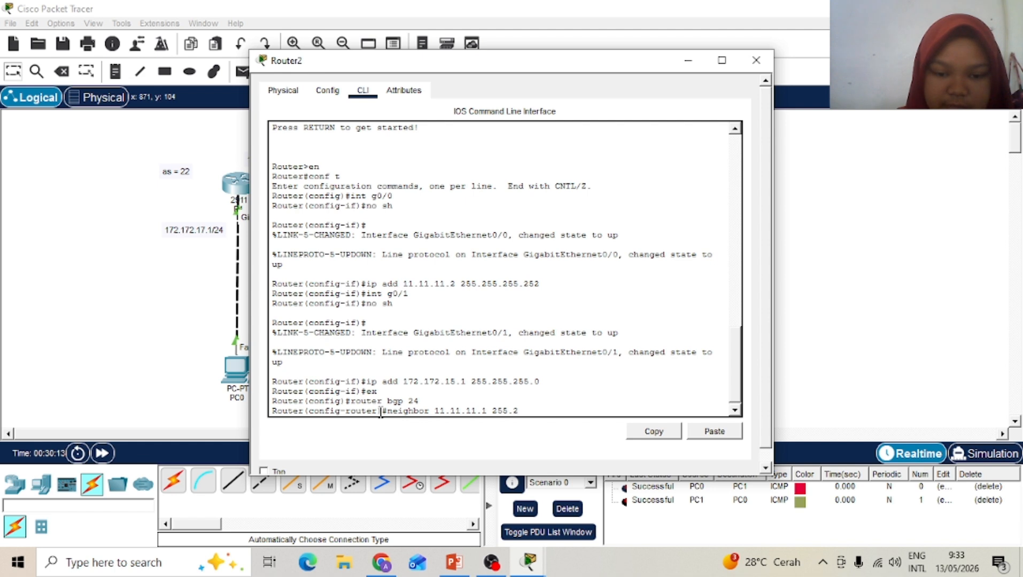
key("BackSpace")
key("BackSpace")
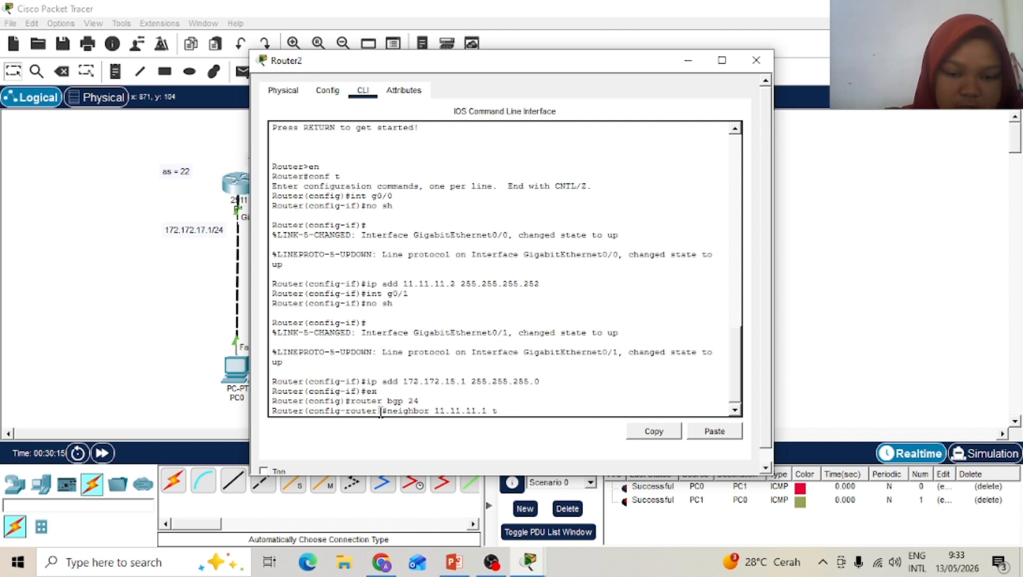
type("remo")
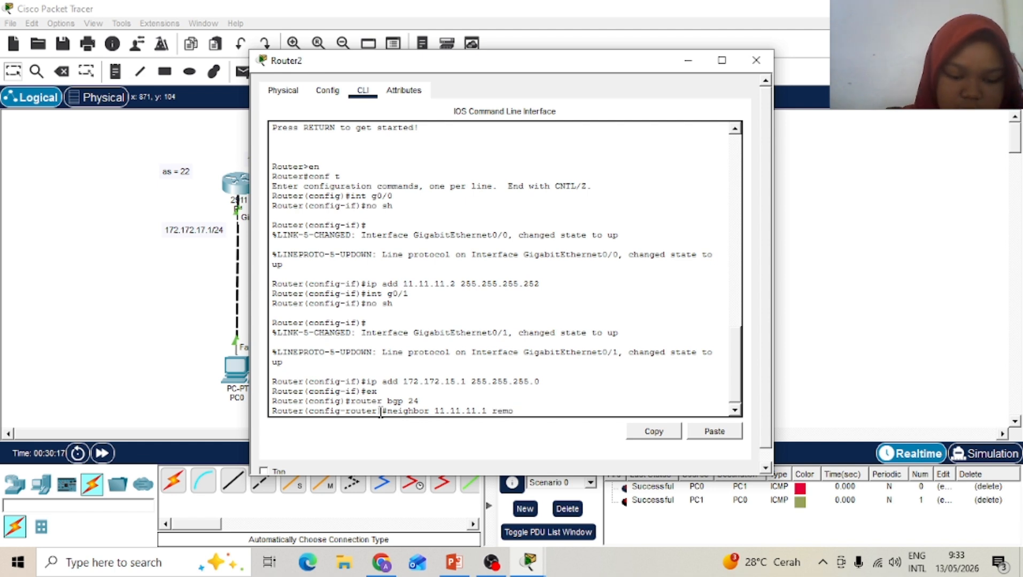
type("te-")
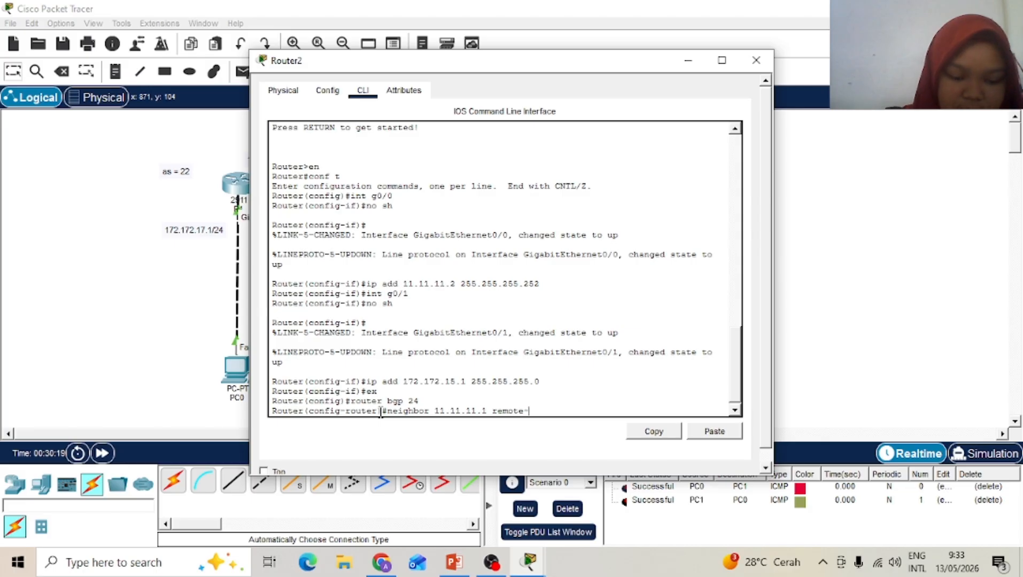
type("as 23")
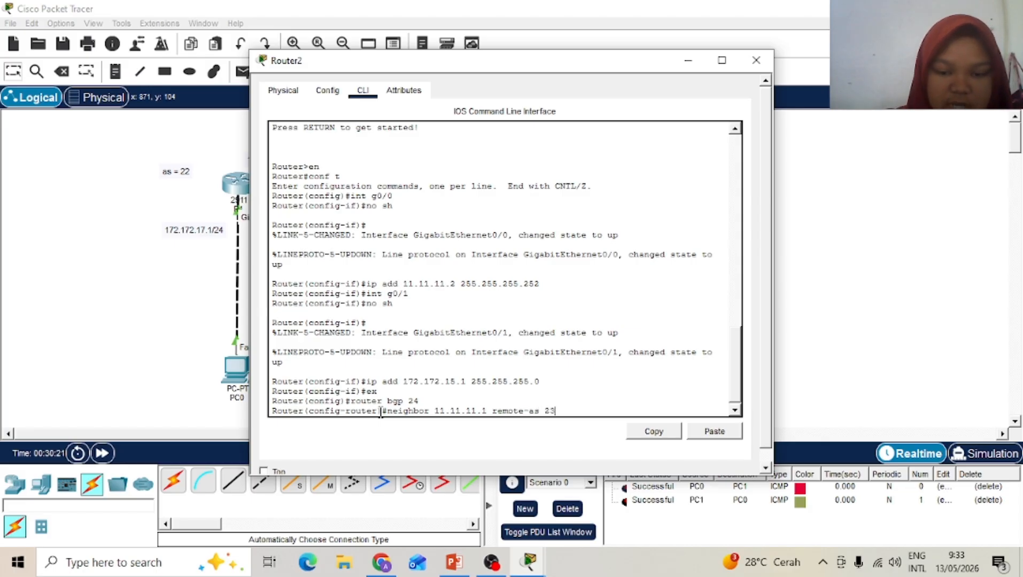
key("Return")
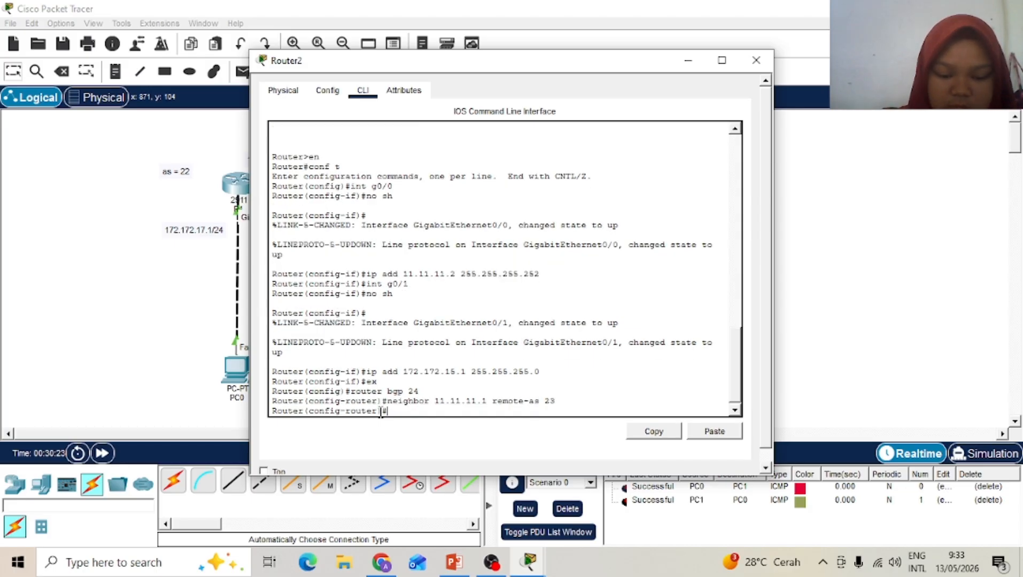
Step: Try to advertise network 11.11.11.0 255.255.255.252 in Router2's BGP without the mask keyword, and clear the recalled command
type("networ")
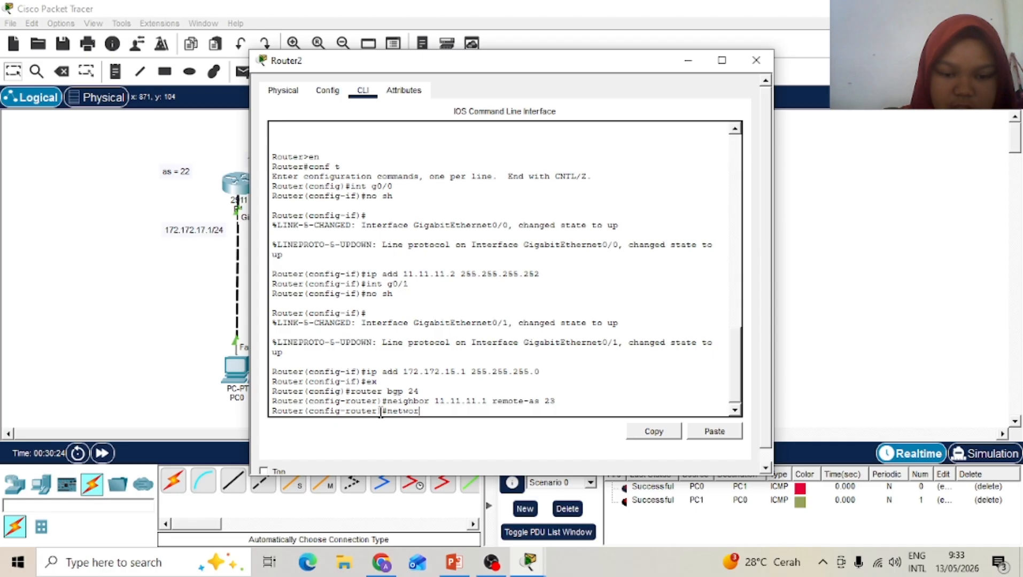
type("k")
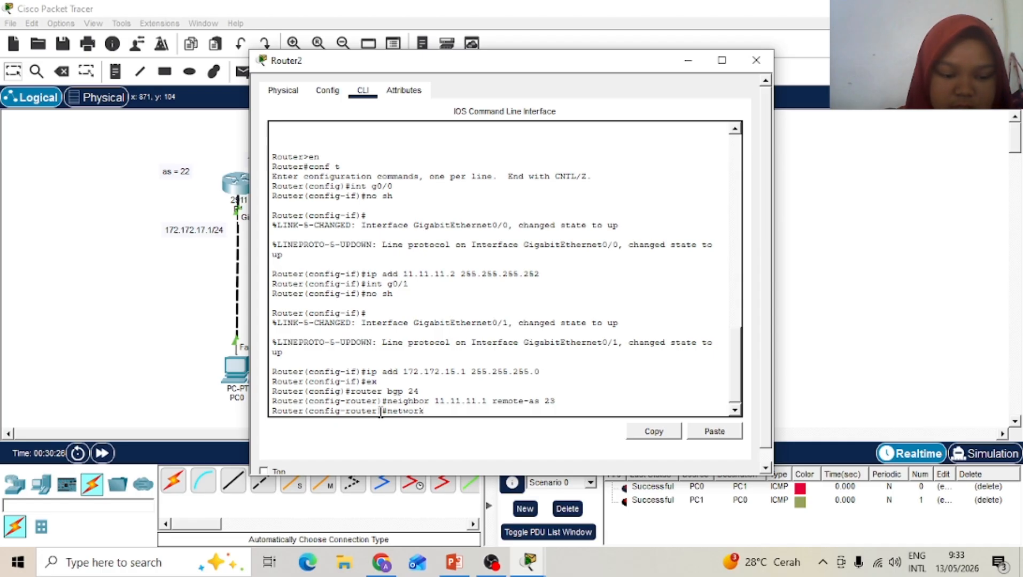
type(" 11.11.11.")
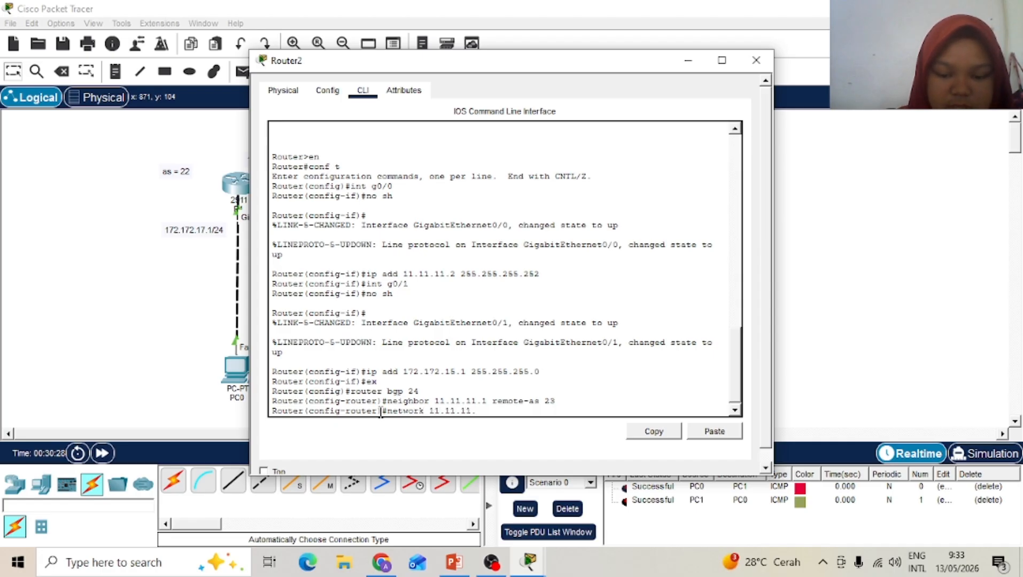
type("0 255")
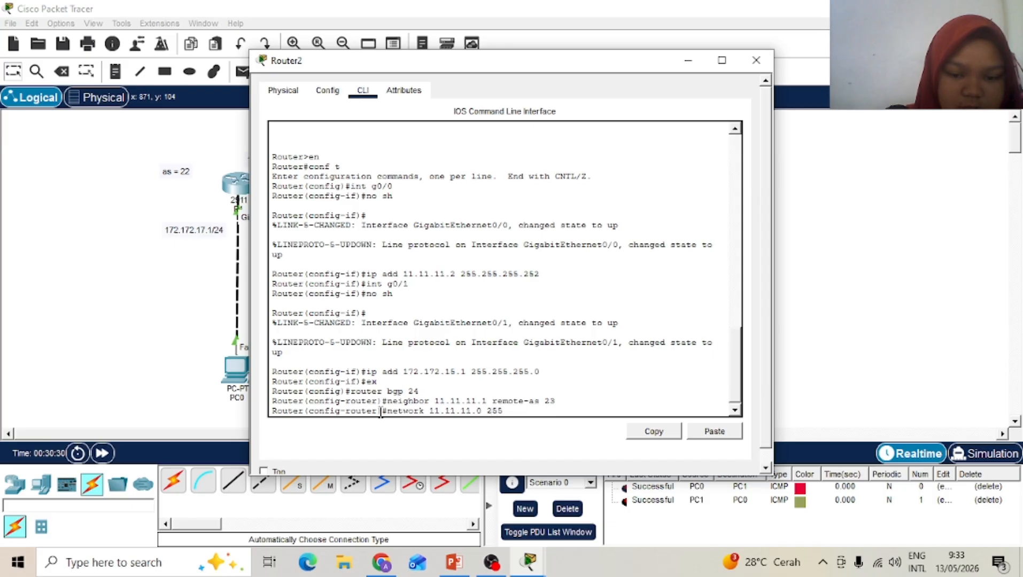
type(".255.")
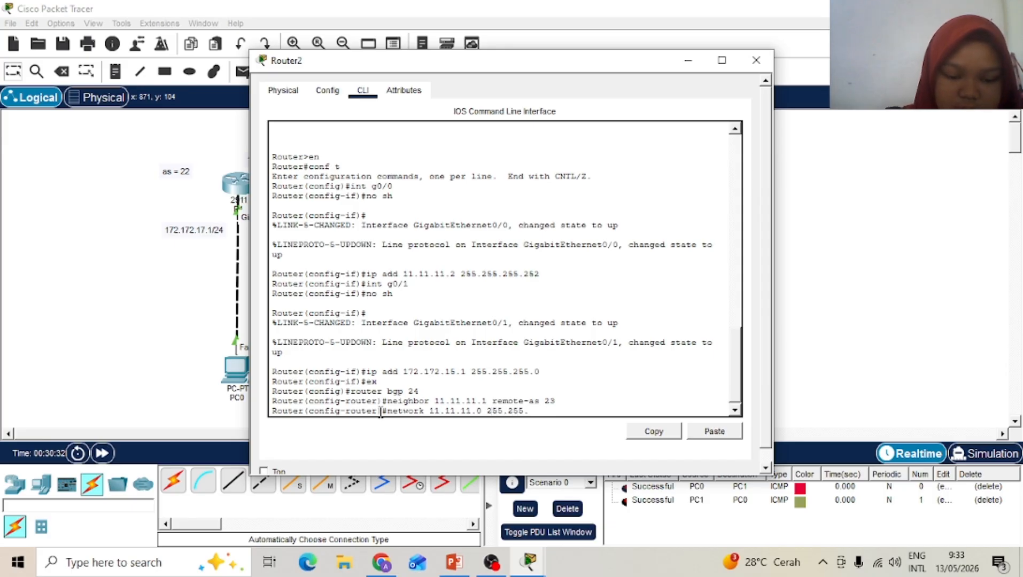
type("255.252")
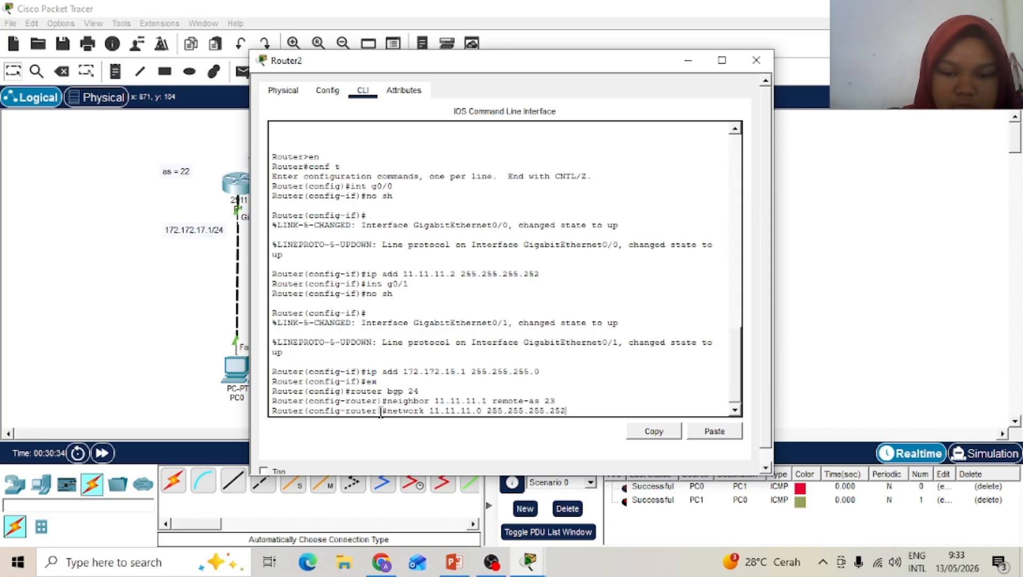
key("Return")
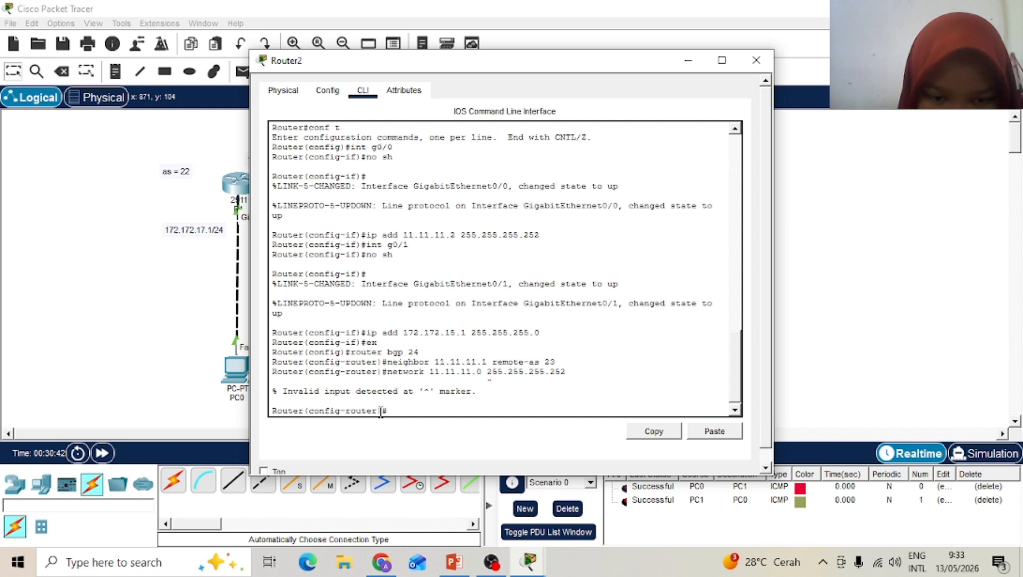
key("Up")
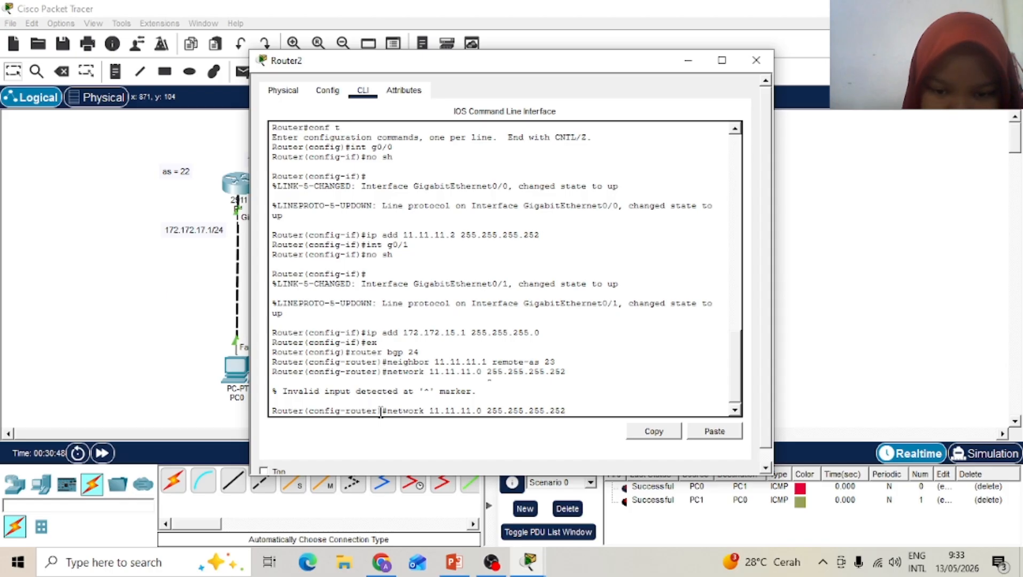
key("BackSpace")
key("BackSpace")
key("BackSpace")
key("BackSpace")
key("BackSpace")
key("BackSpace")
key("BackSpace")
key("BackSpace")
key("BackSpace")
key("BackSpace")
key("BackSpace")
key("BackSpace")
key("BackSpace")
key("BackSpace")
key("BackSpace")
key("BackSpace")
key("BackSpace")
key("BackSpace")
key("BackSpace")
key("BackSpace")
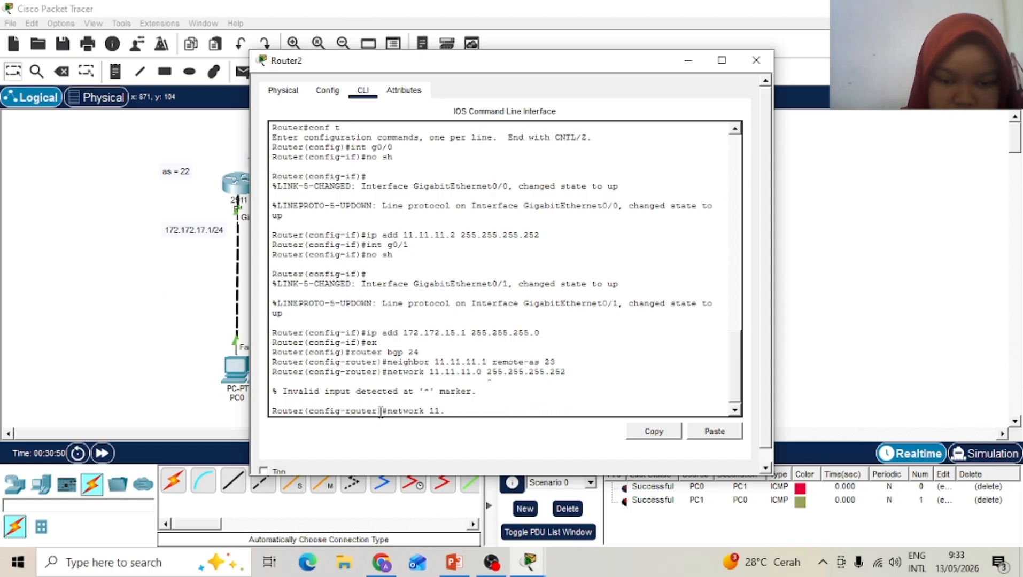
Step: Advertise network 11.11.11.0 in Router2's BGP process, using the mask keyword with 255.255.255.252
type("net ")
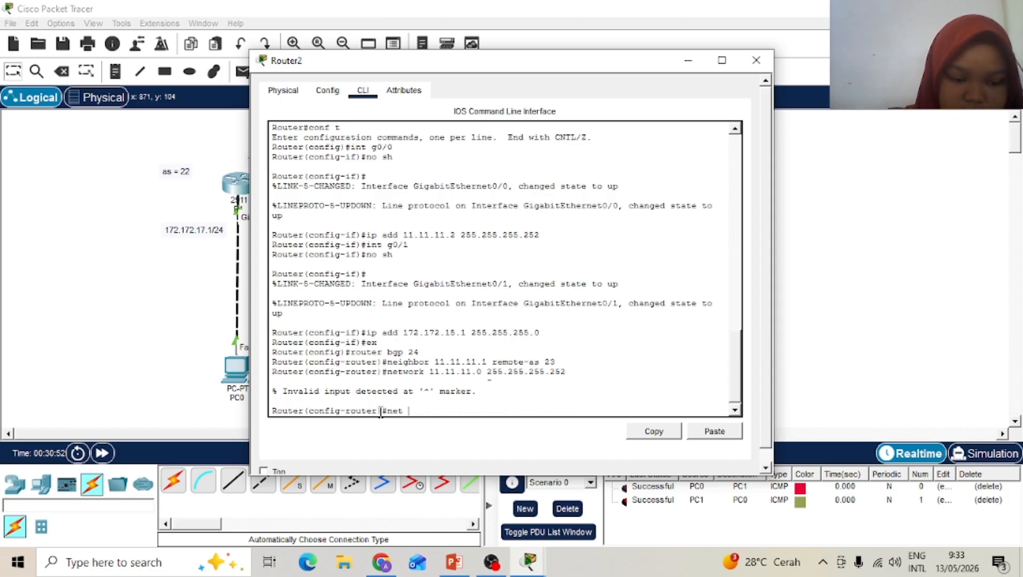
type("11")
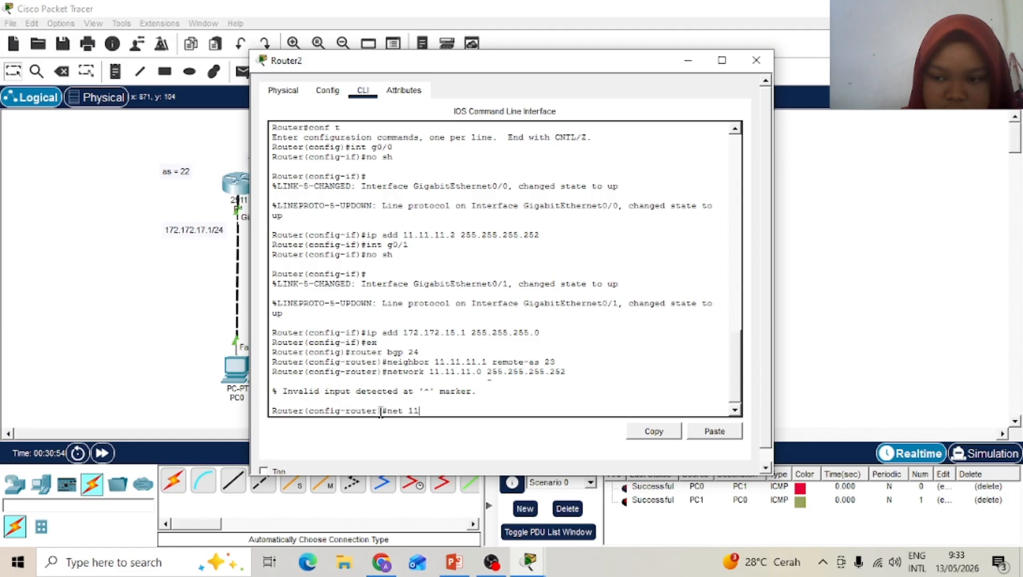
type(".11.1")
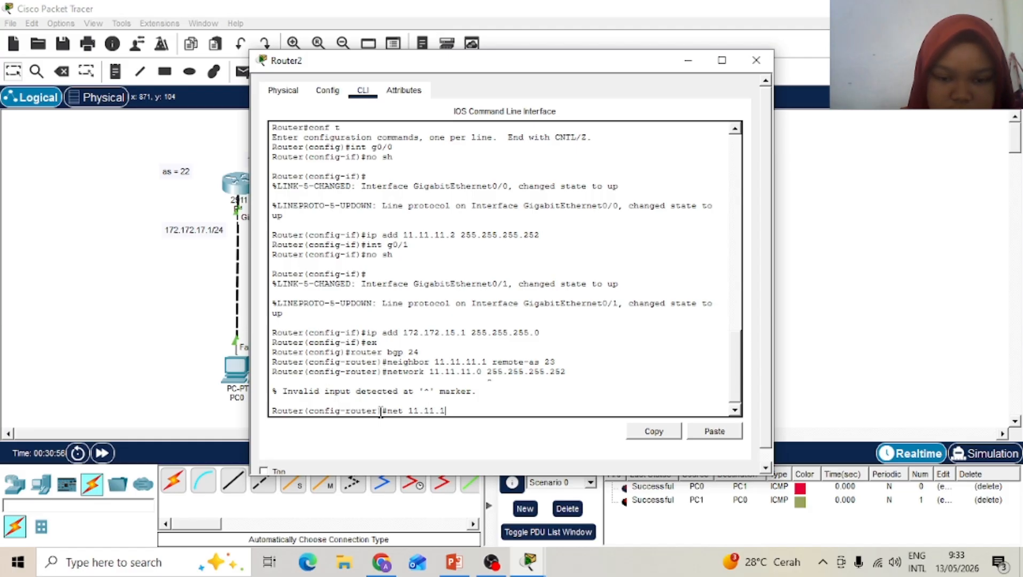
type("1.0")
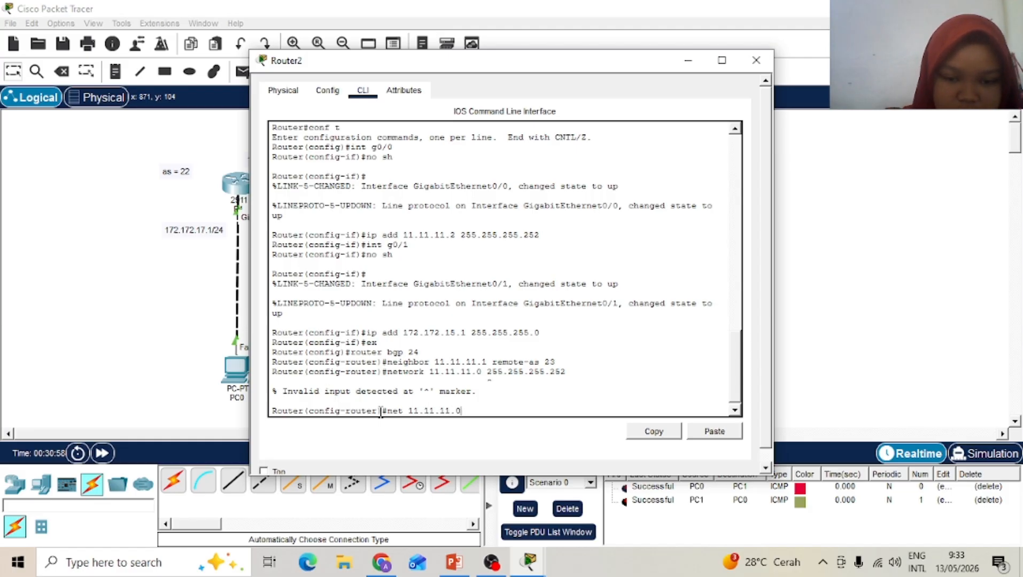
type(" mask ")
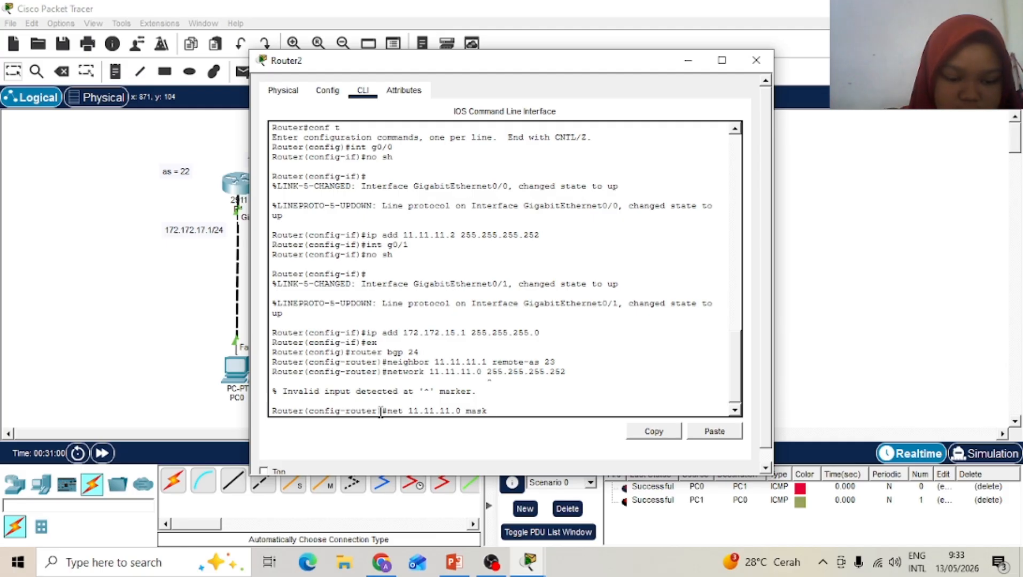
type("255.255")
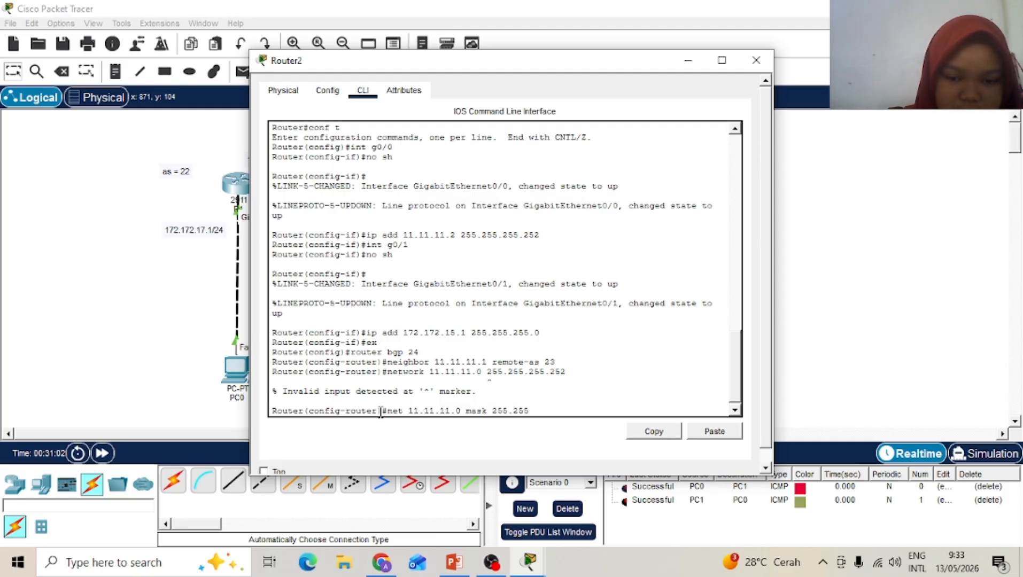
type(".255.252")
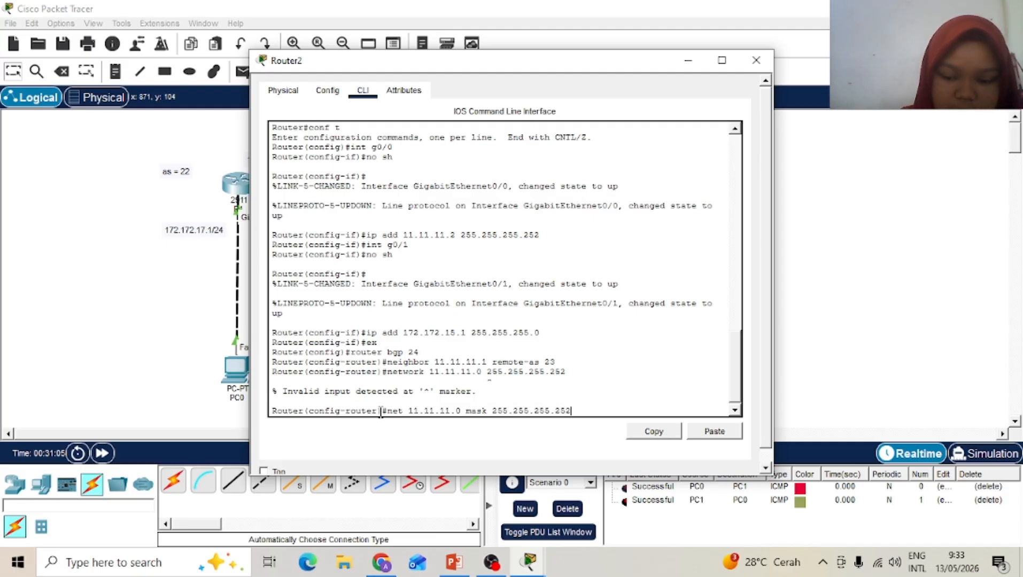
key("Return")
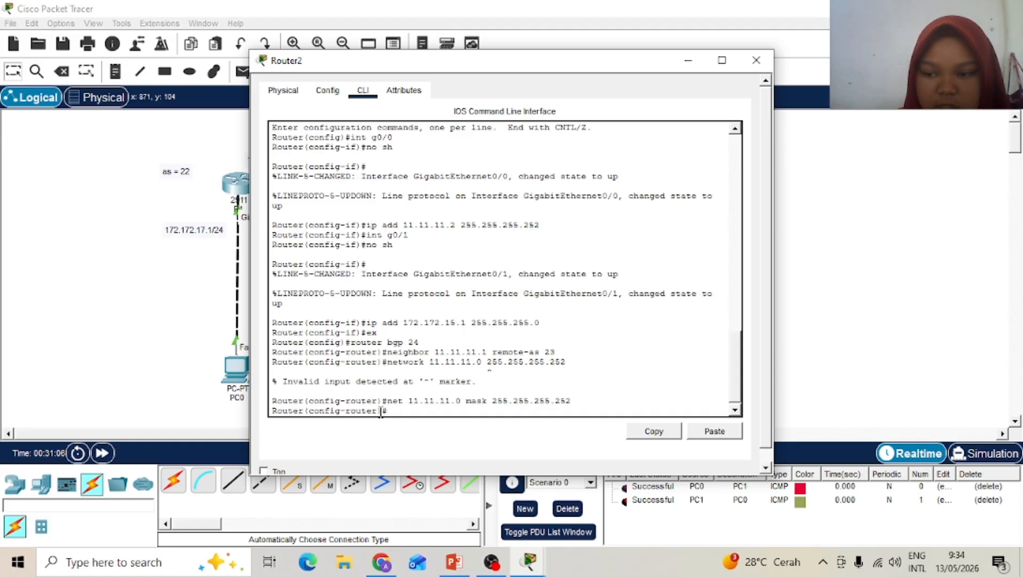
Step: Advertise network 172.172.15.0 with mask 255.255.255.0 in Router2's BGP process and close its configuration window
type("nt")
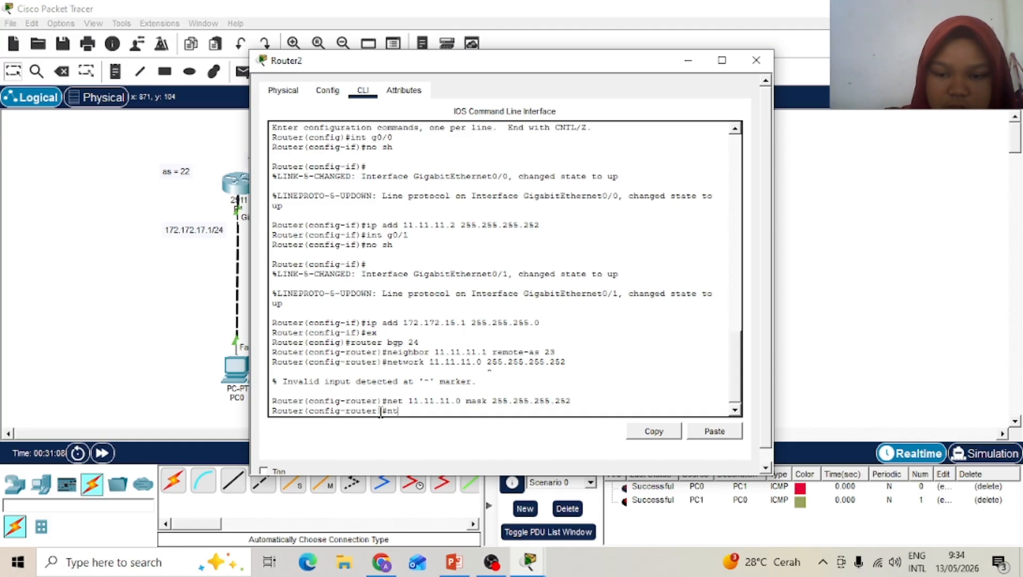
key("BackSpace")
type("et ")
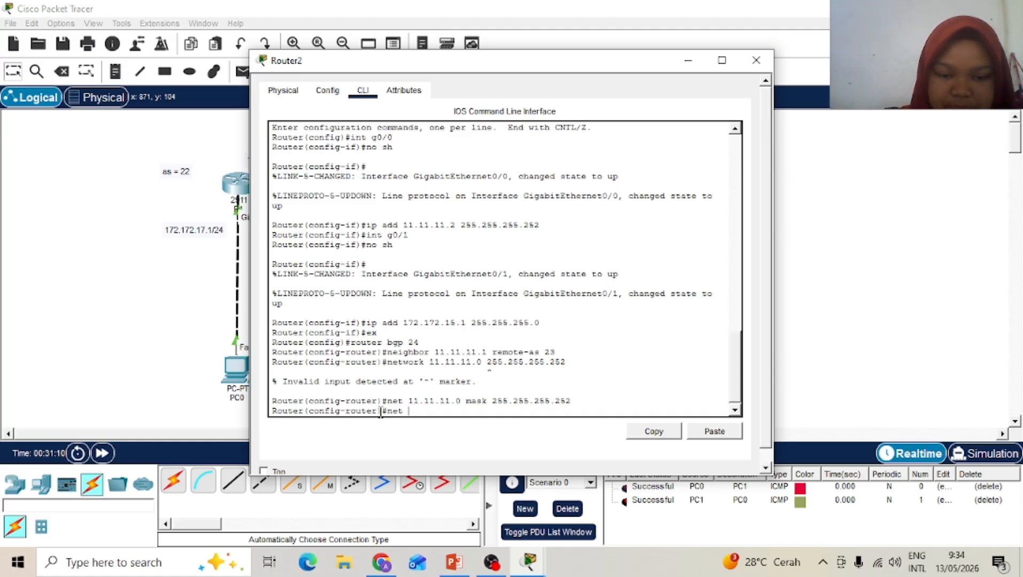
type("172.172")
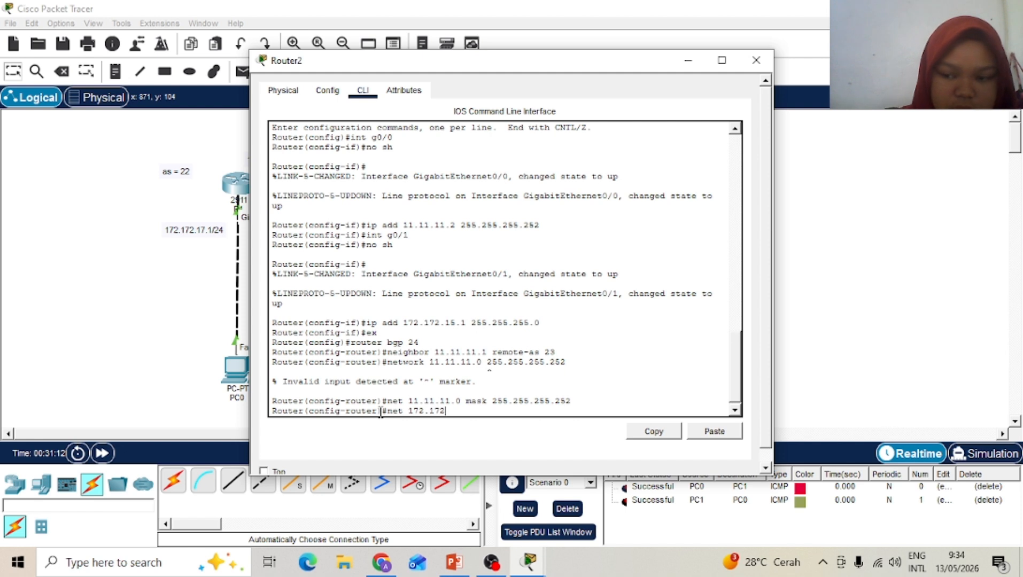
type(".1")
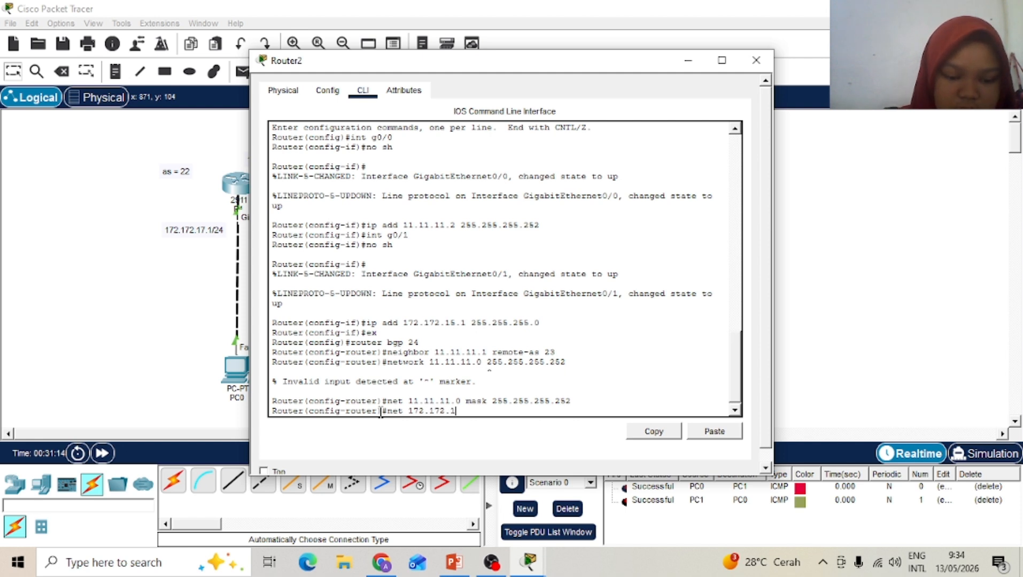
type("5.0 ma")
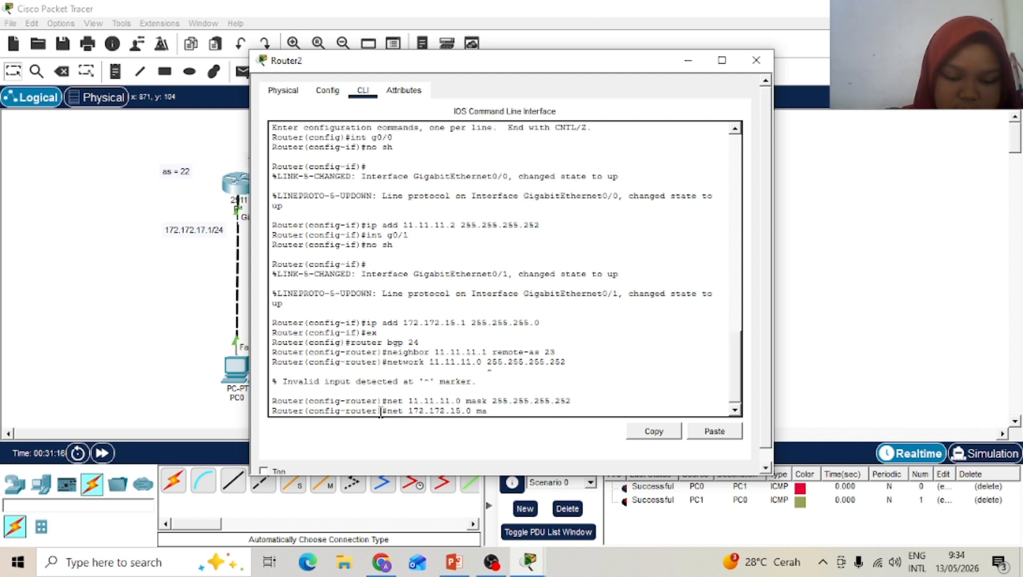
type("sk 255")
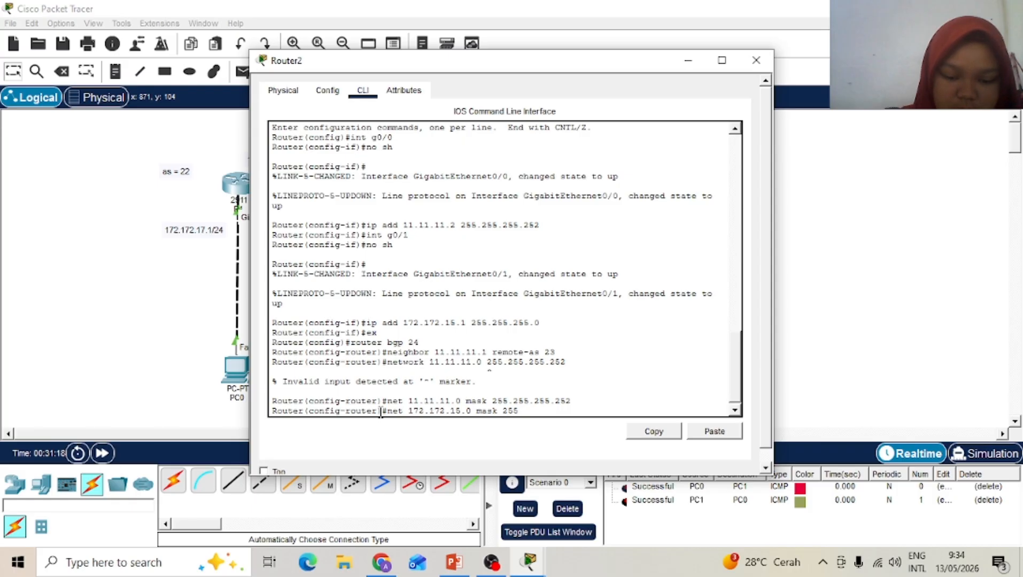
type(".255.255")
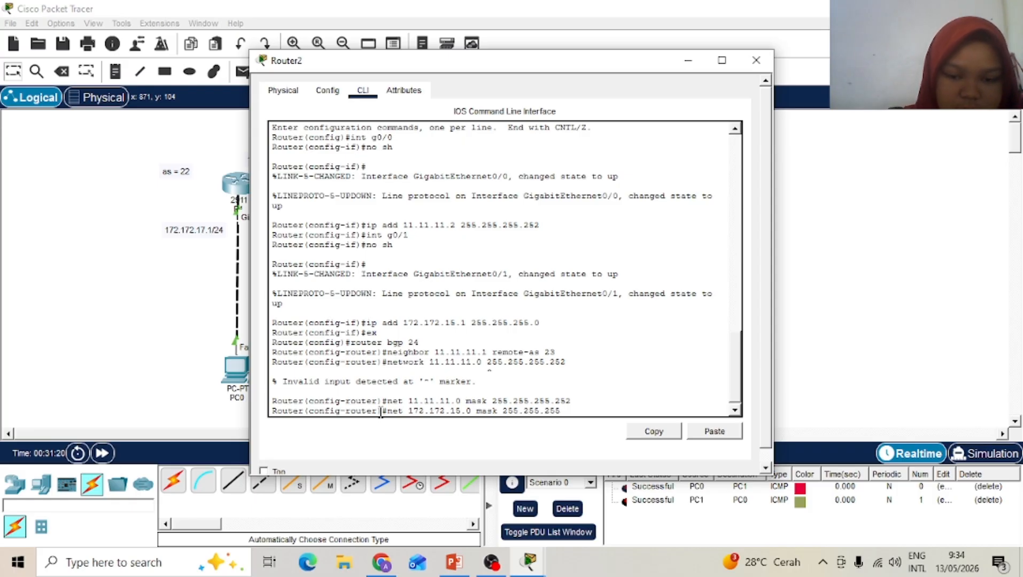
type(".0")
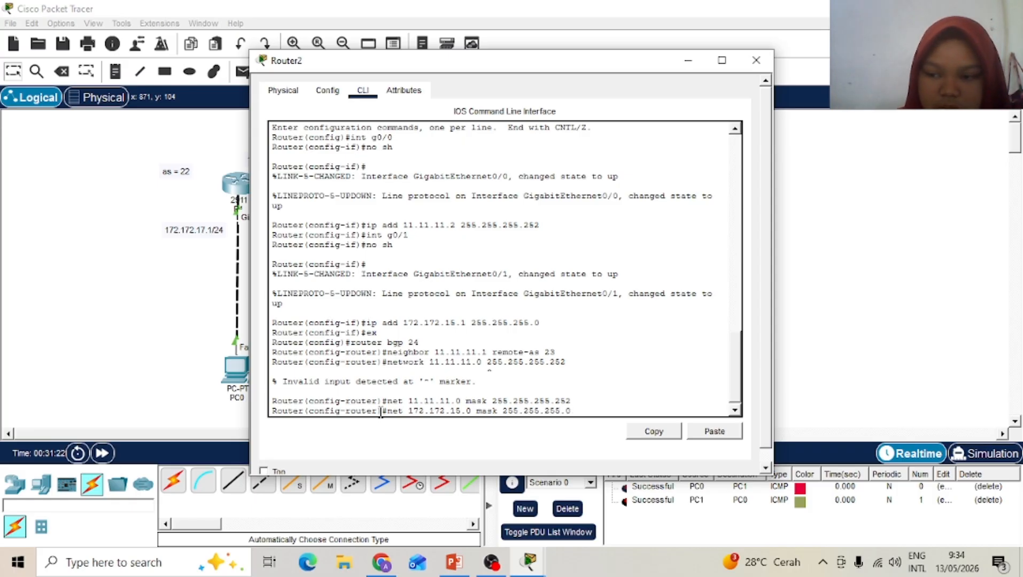
key("Return")
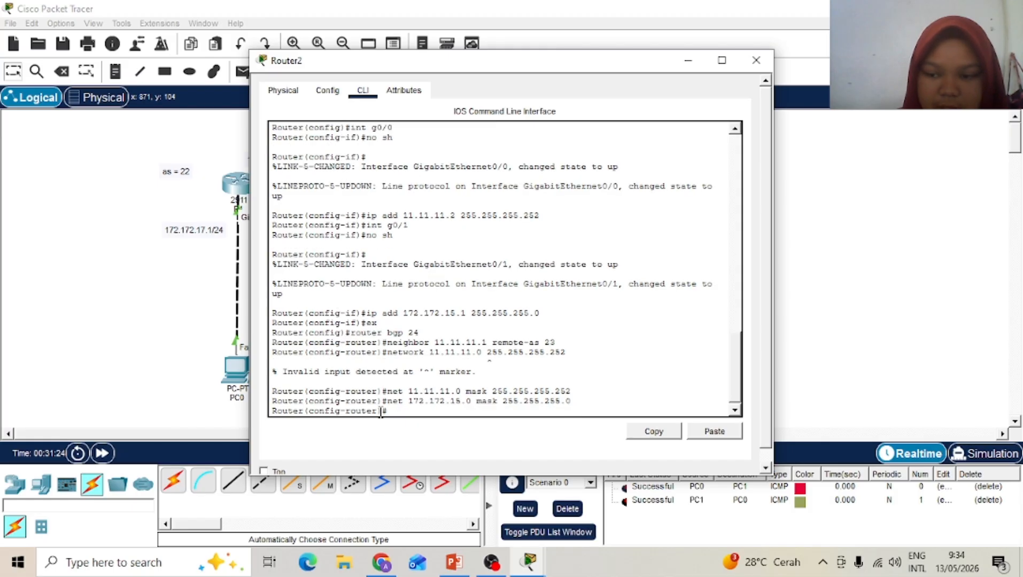
left_click(756, 60)
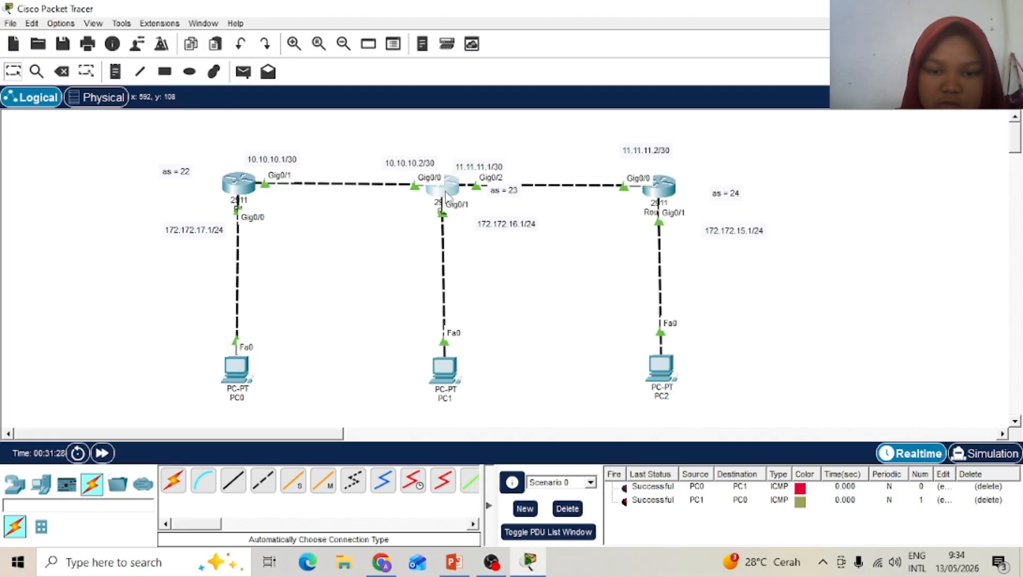
Step: Open R2's command line, leave interface configuration, and enter the BGP routing process for AS 23
left_click(445, 194)
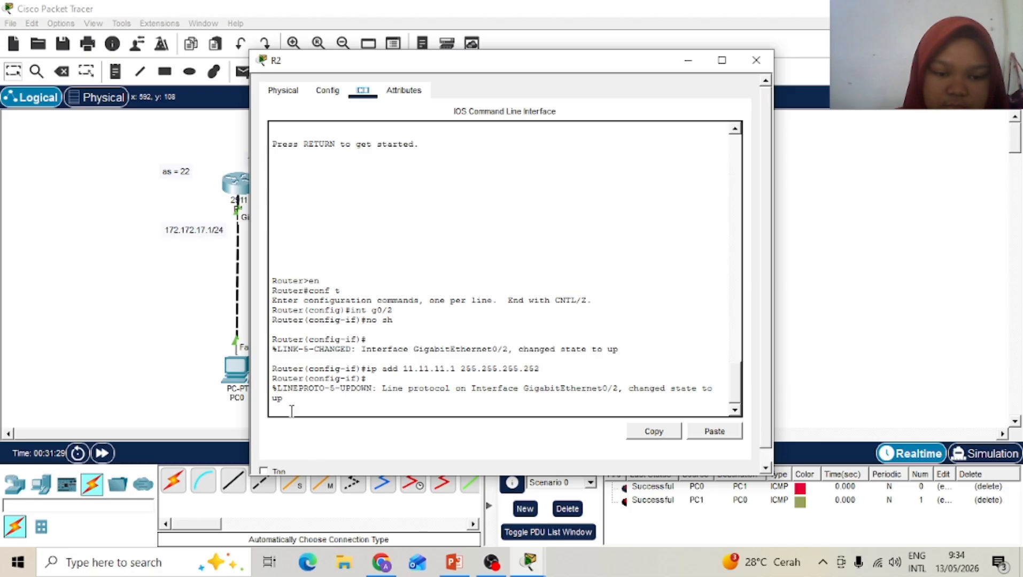
key("Return")
type("ex")
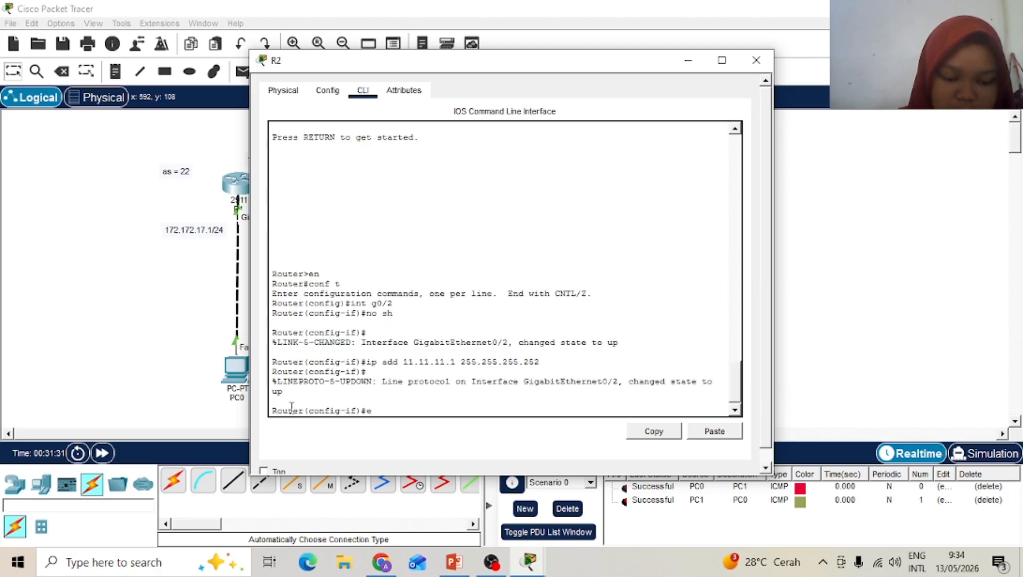
key("Return")
type("rou")
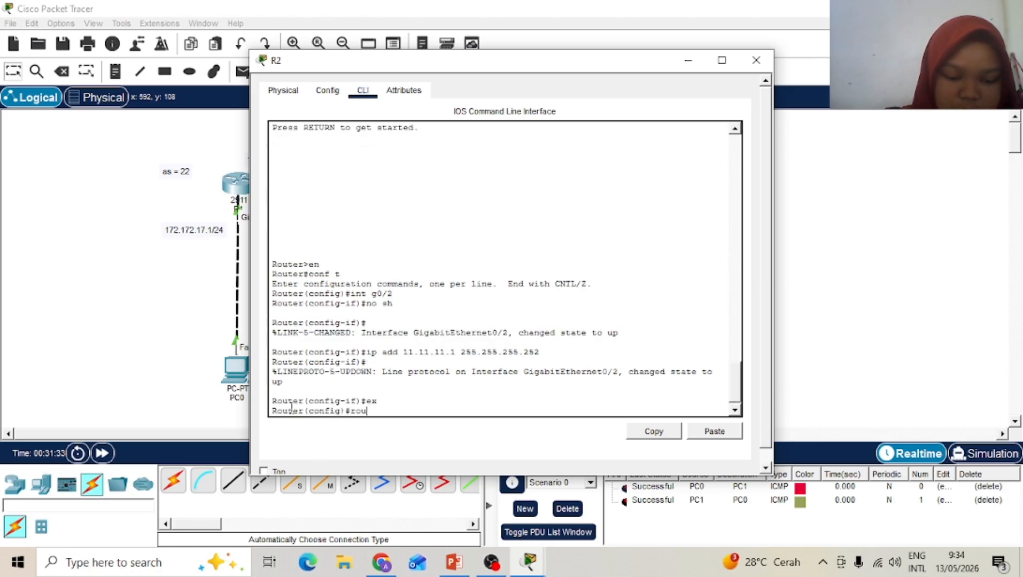
type("ter bgp")
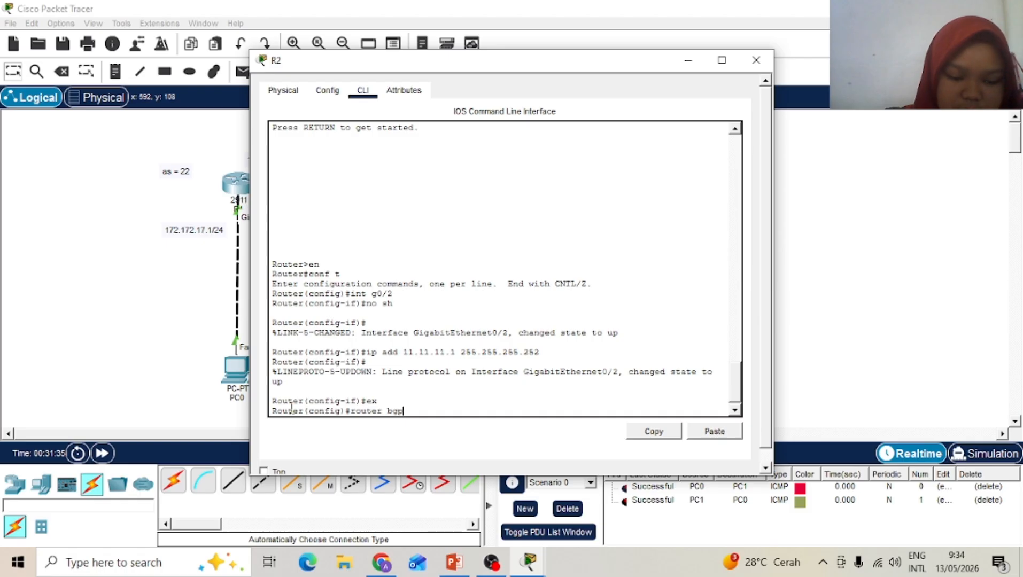
type(" 23")
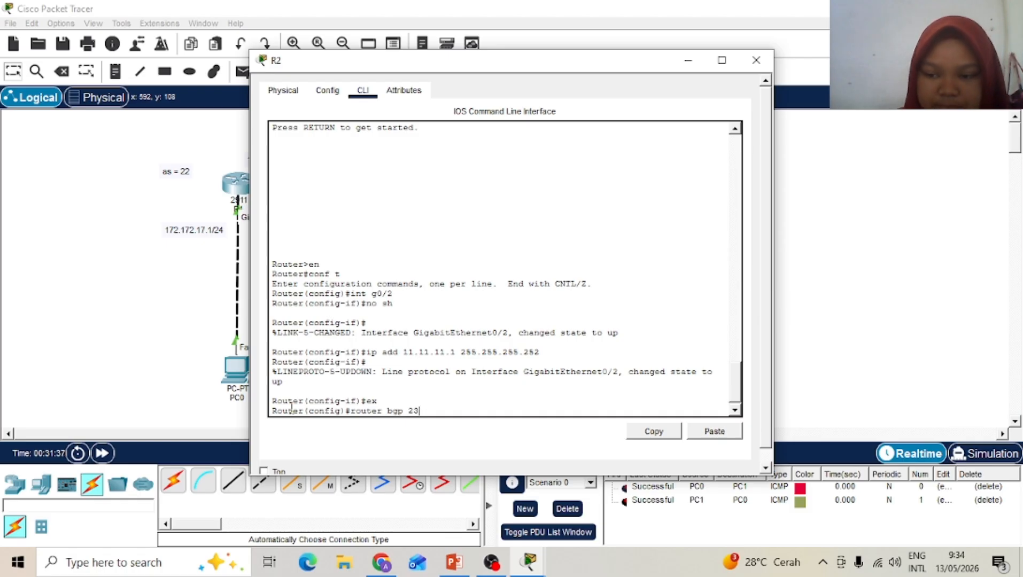
key("Return")
Step: Define BGP neighbor 11.11.11.2 on R2 with remote AS 24
type("neig")
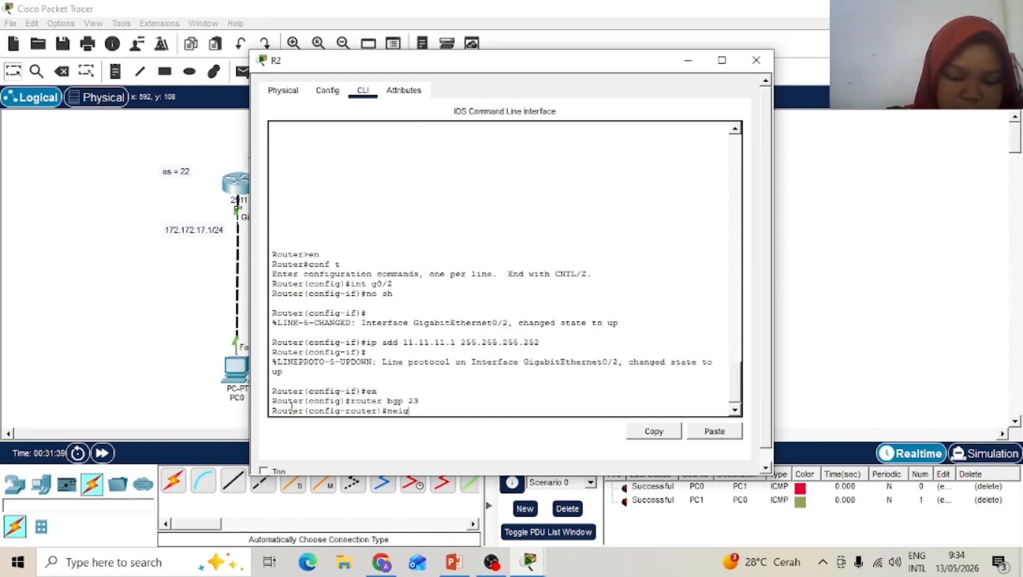
type("hbor")
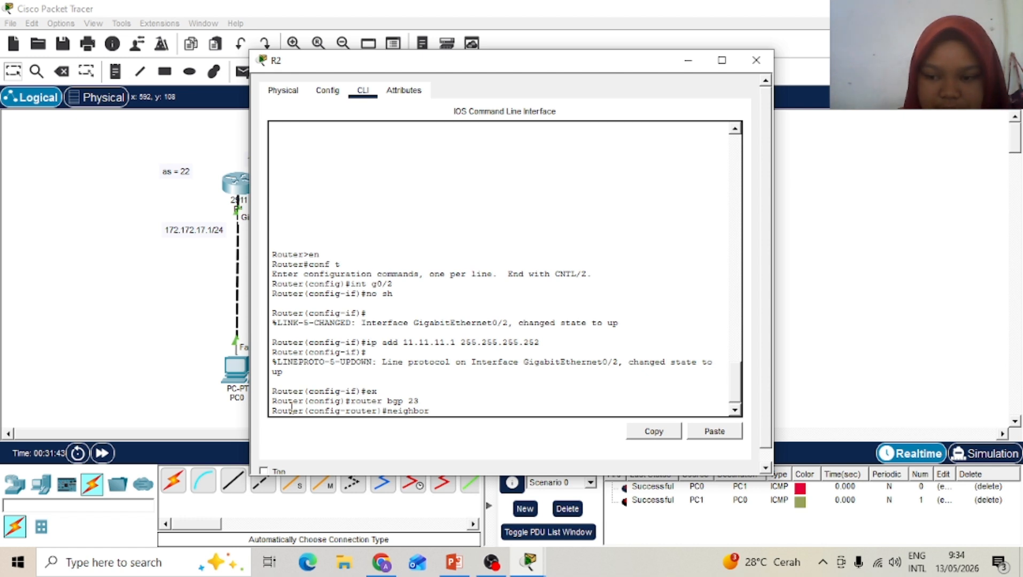
type(" 11.1")
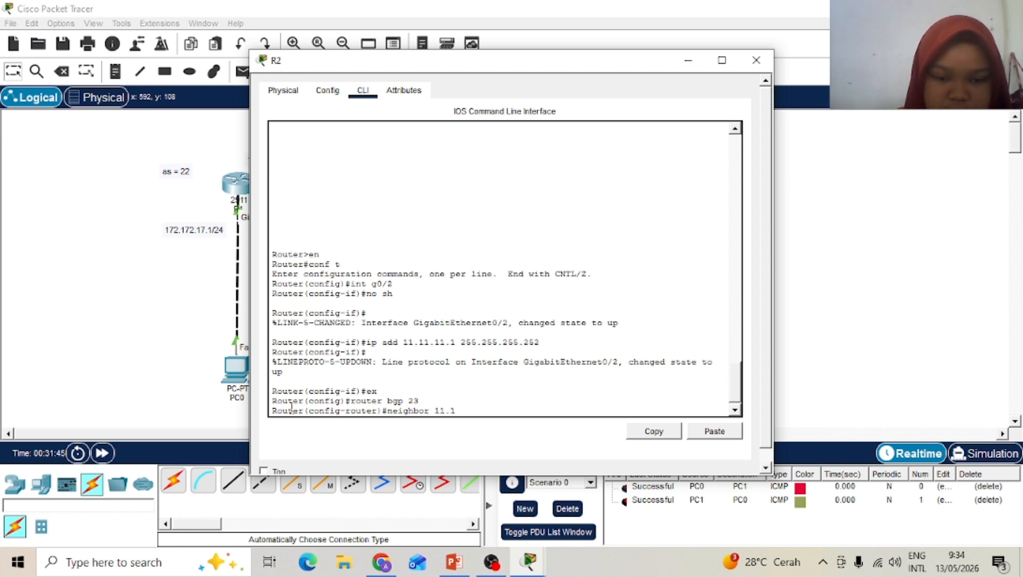
type("1.11")
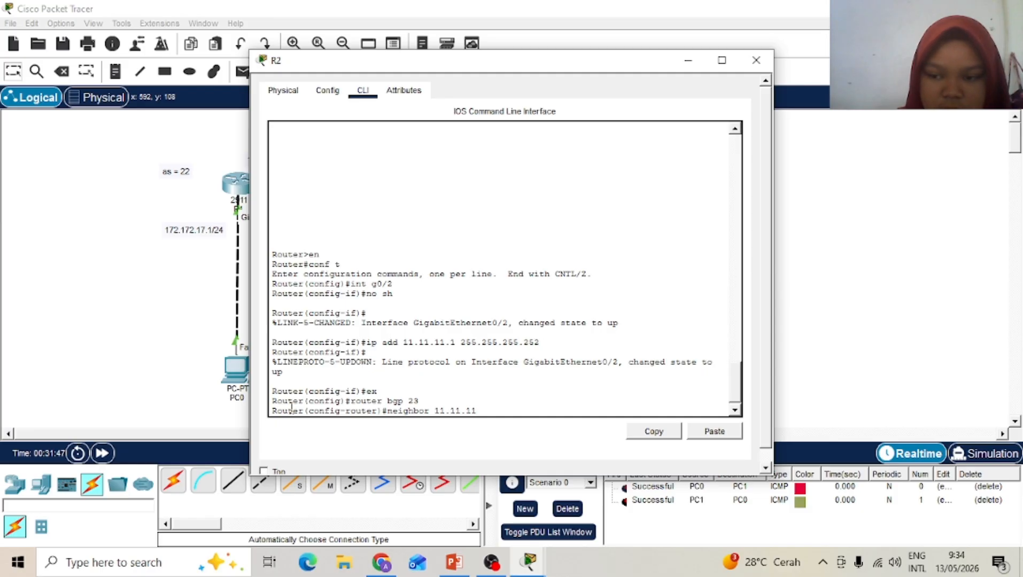
type(".")
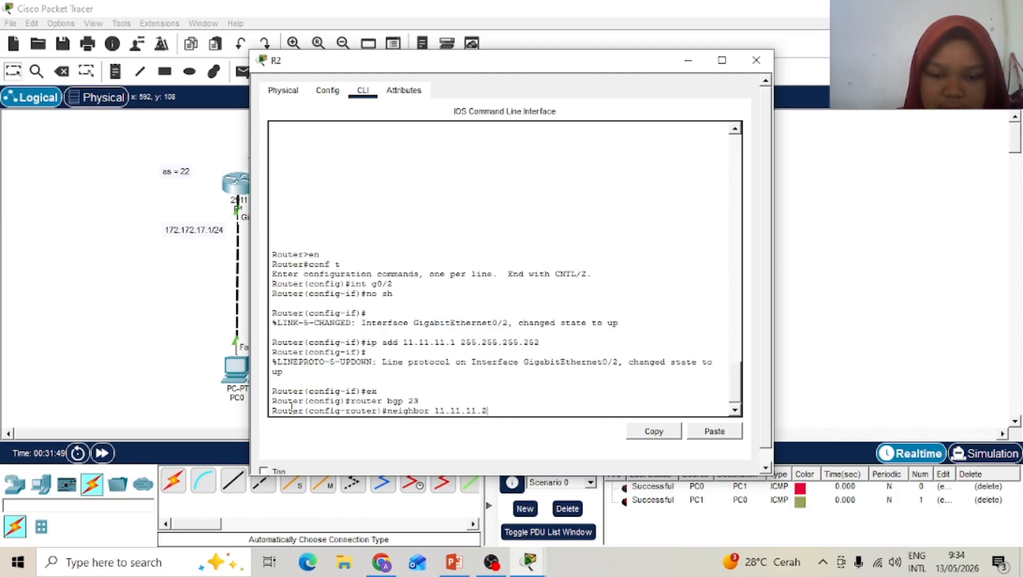
type("2 remote-a")
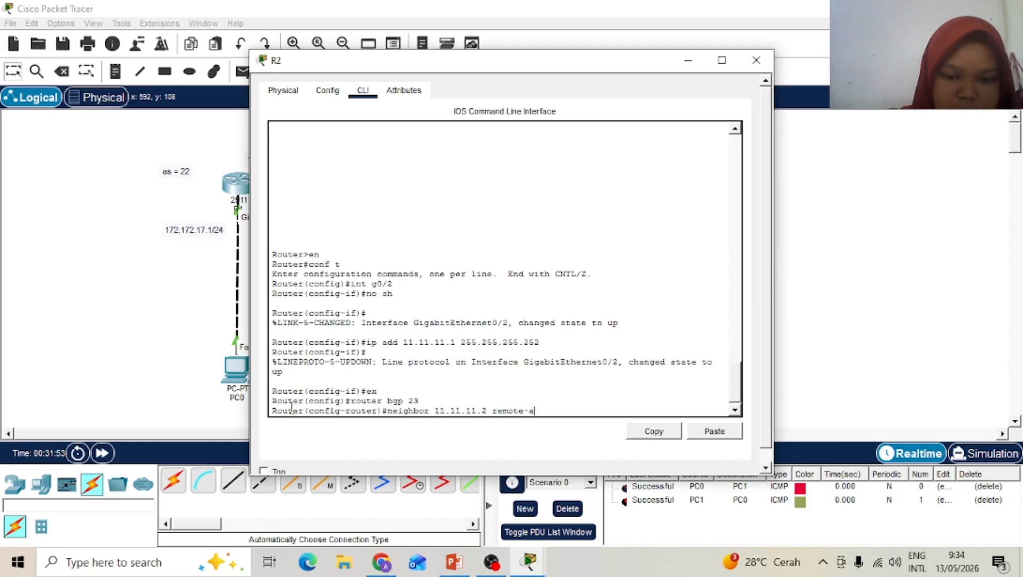
type("s")
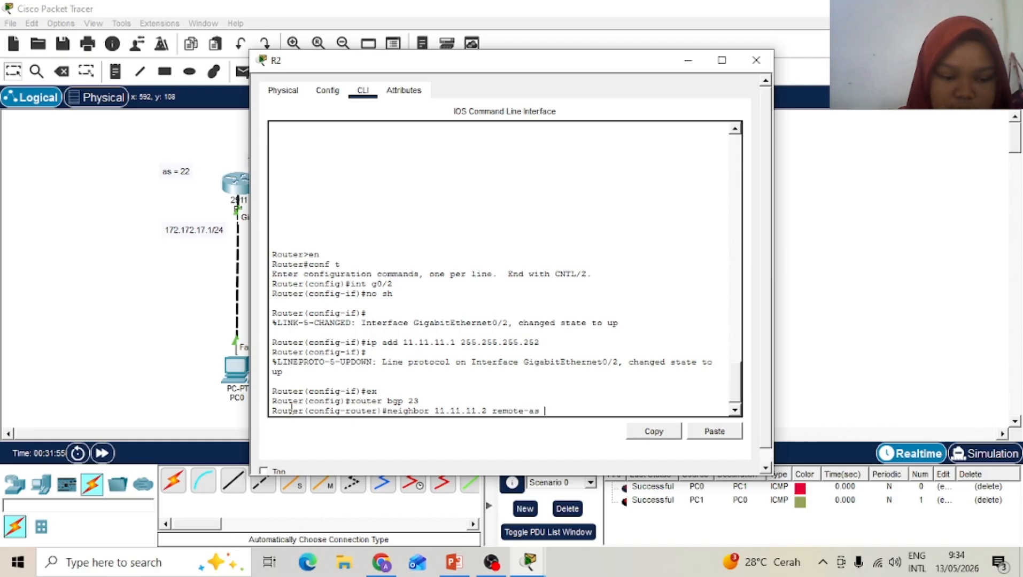
type(" 24")
key("Return")
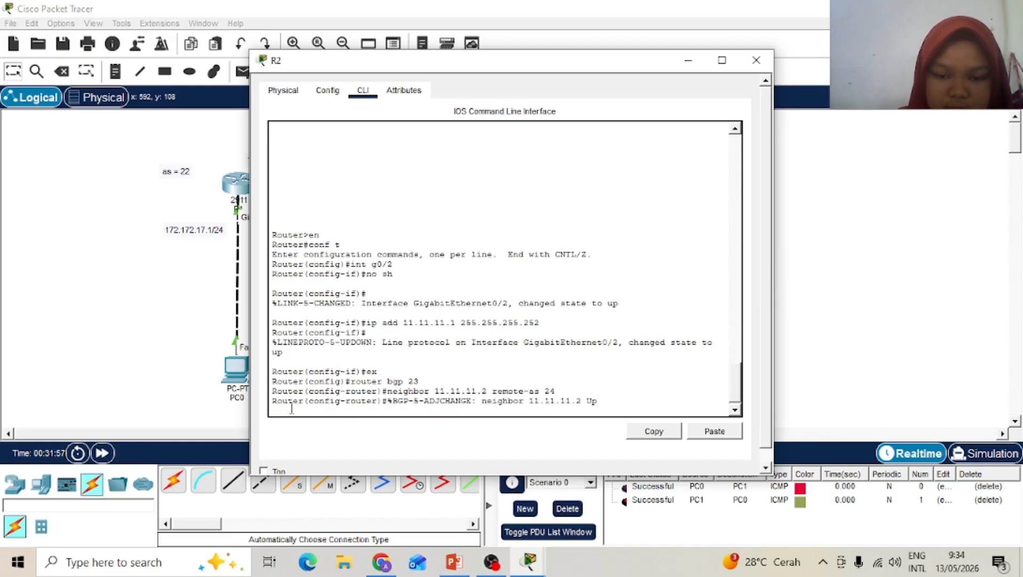
key("Return")
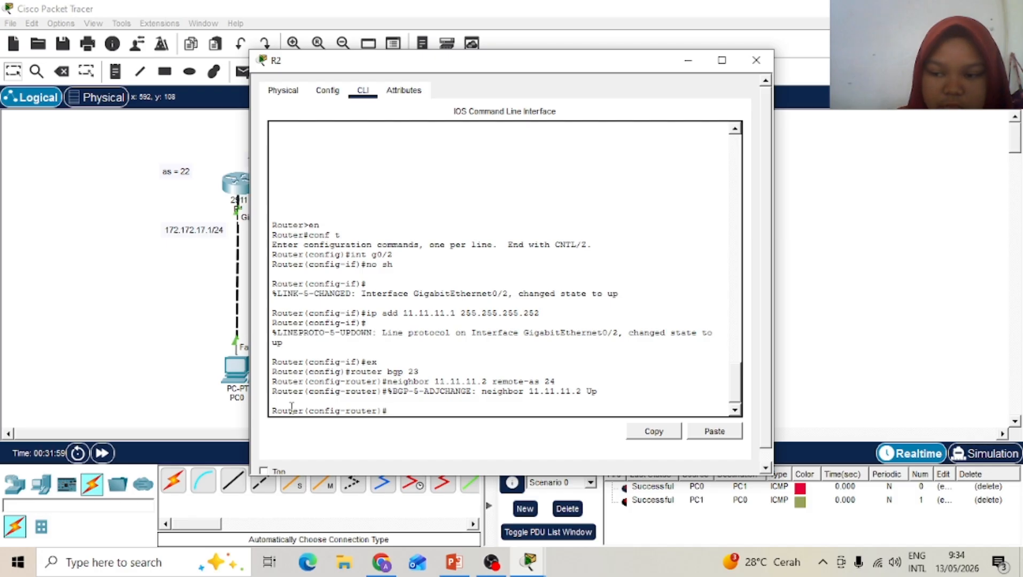
Step: Advertise network 11.11.11.0 with mask 255.255.255.252 in R2's BGP process and close its configuration window
type("net")
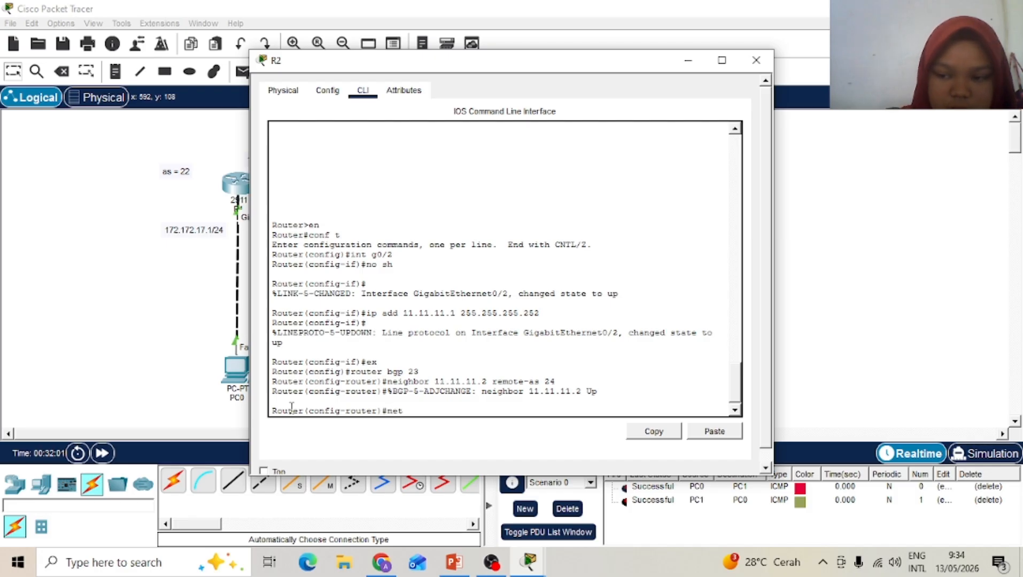
type(" 11.11.11.")
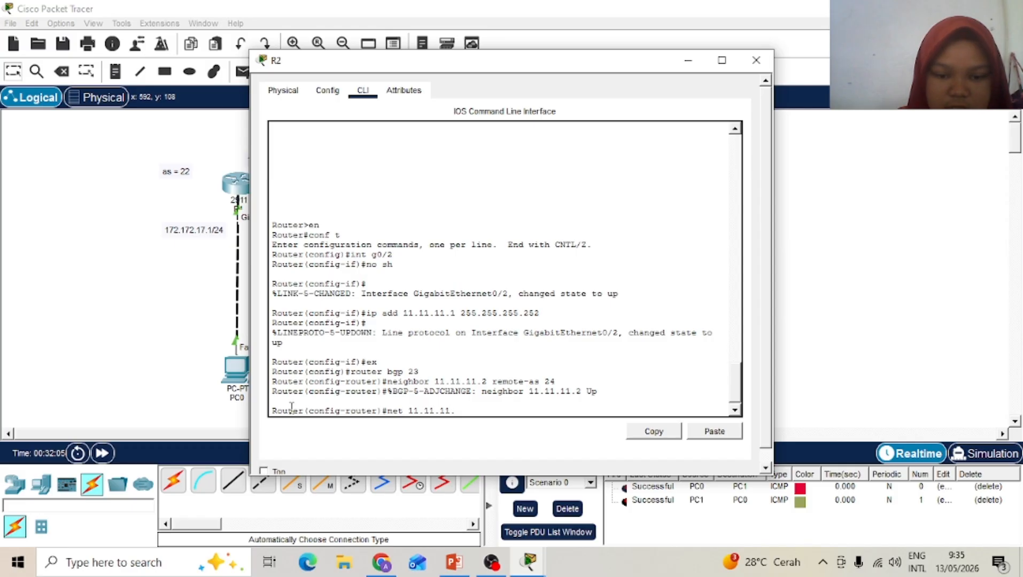
type("0 m")
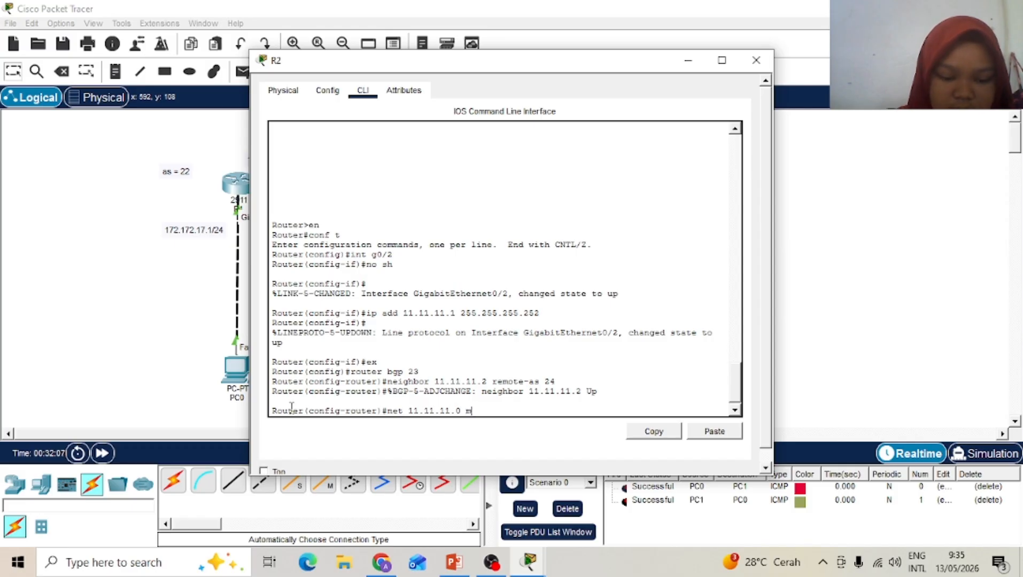
type("ask 255")
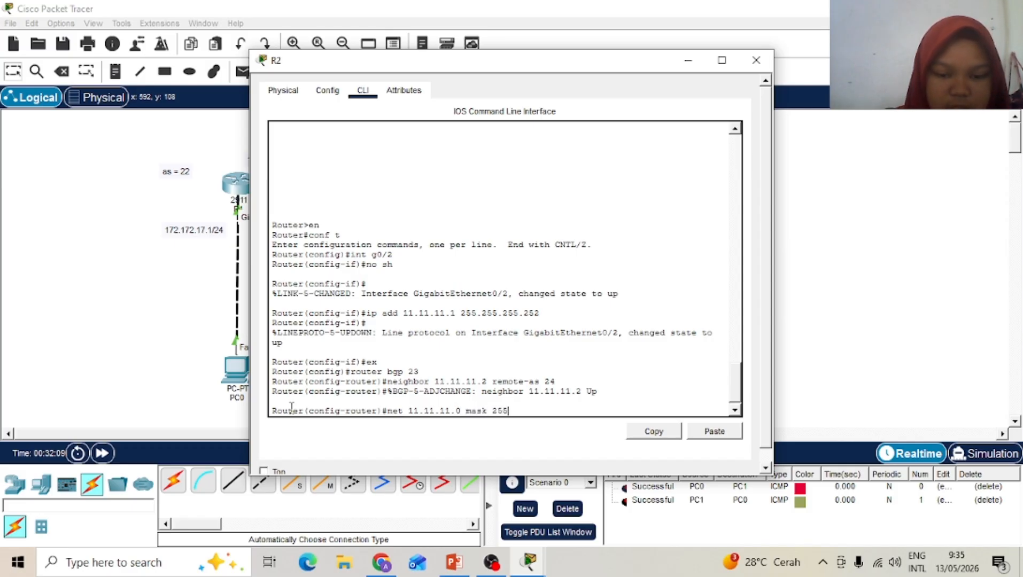
type(".255")
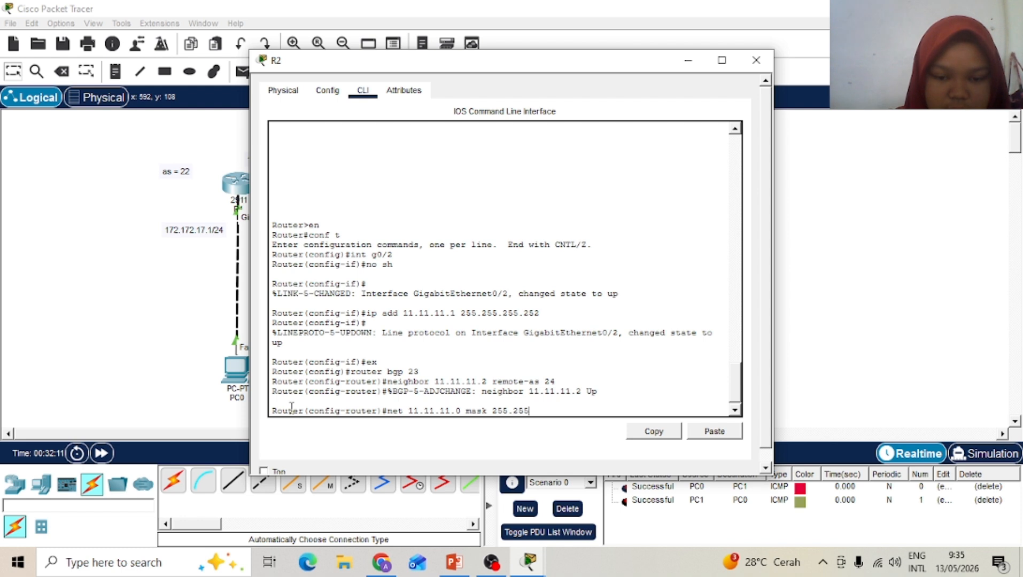
type(".255.2")
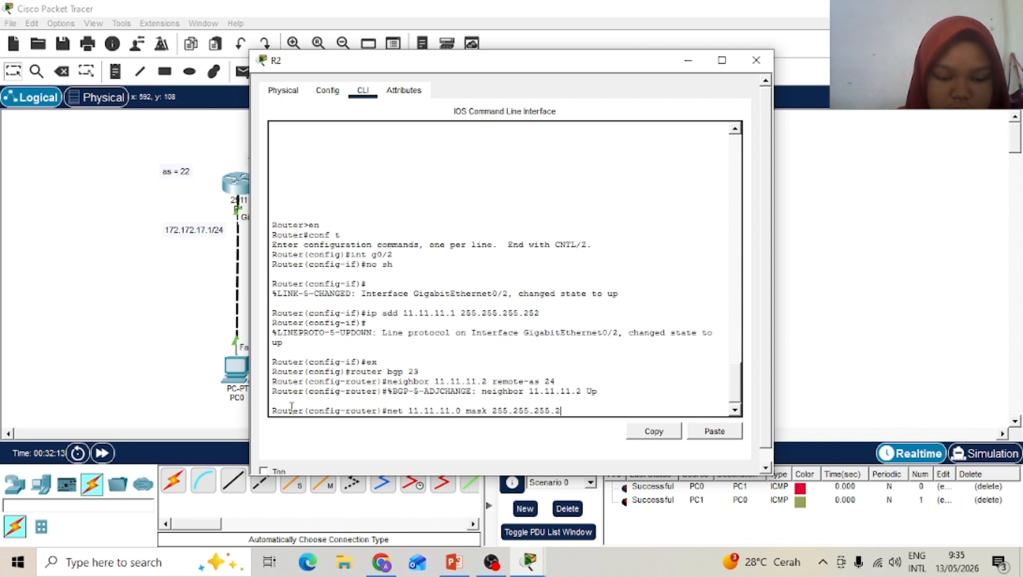
type("5")
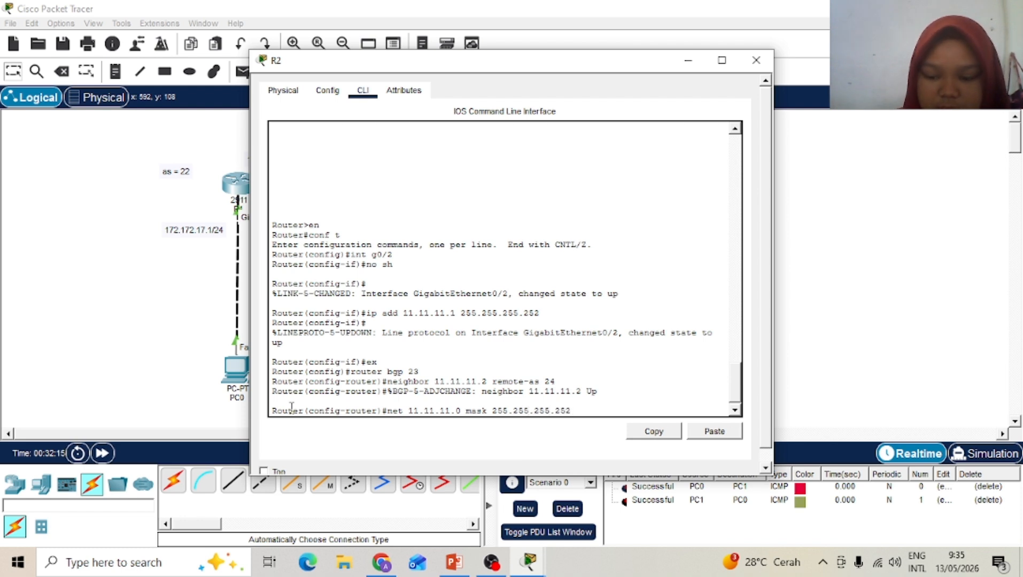
type("2")
key("Return")
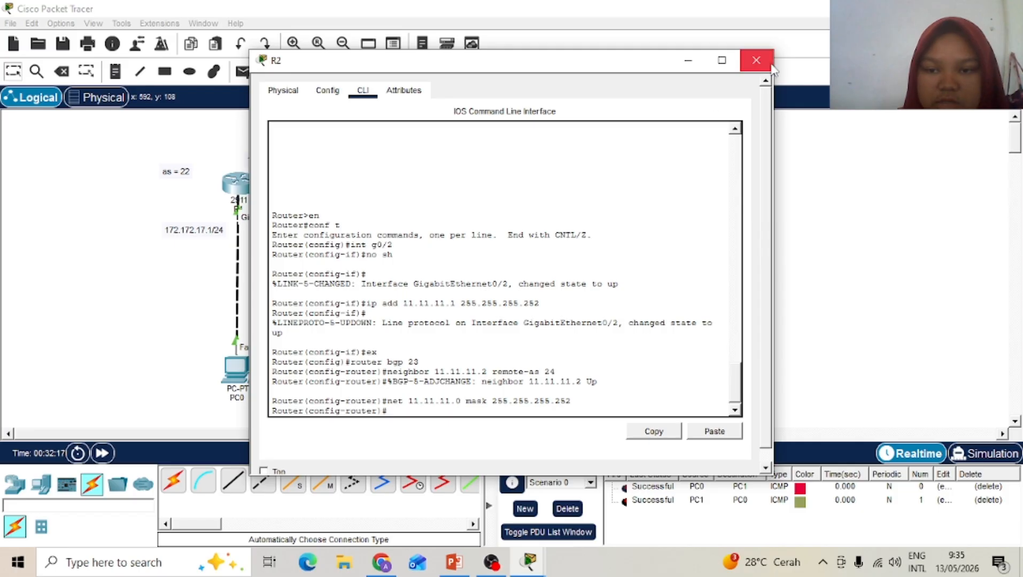
left_click(722, 60)
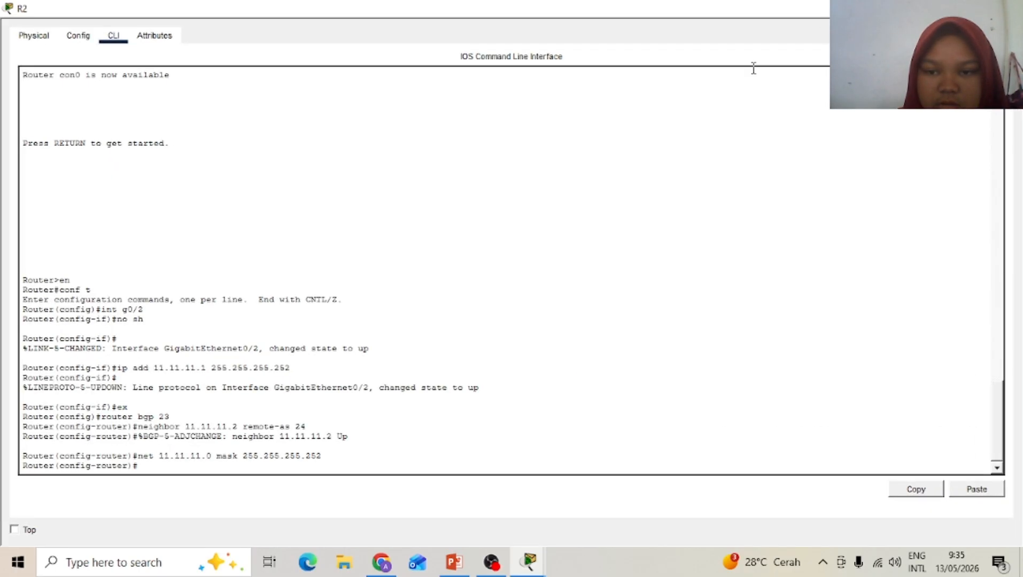
left_click(971, 9)
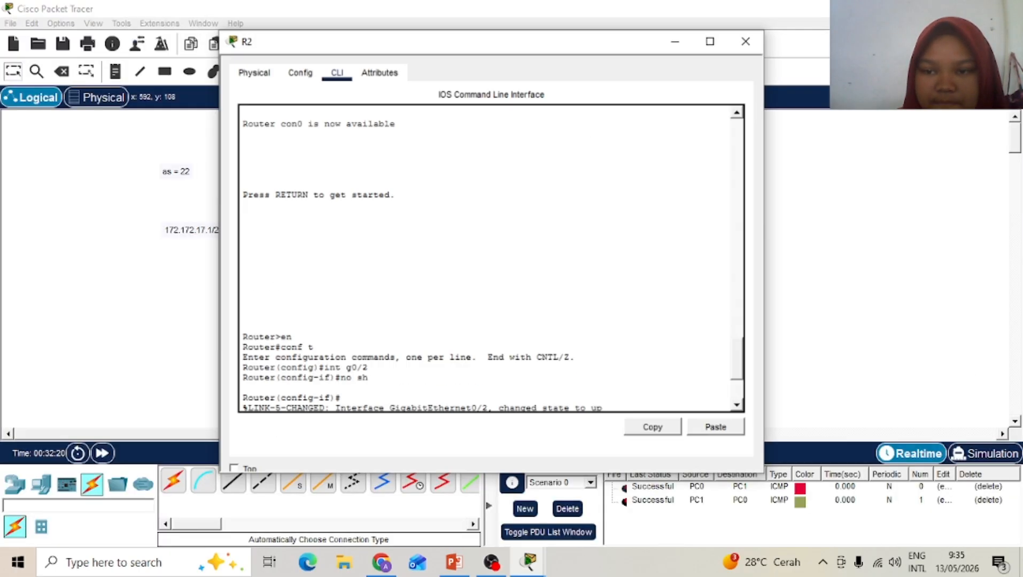
left_click(753, 58)
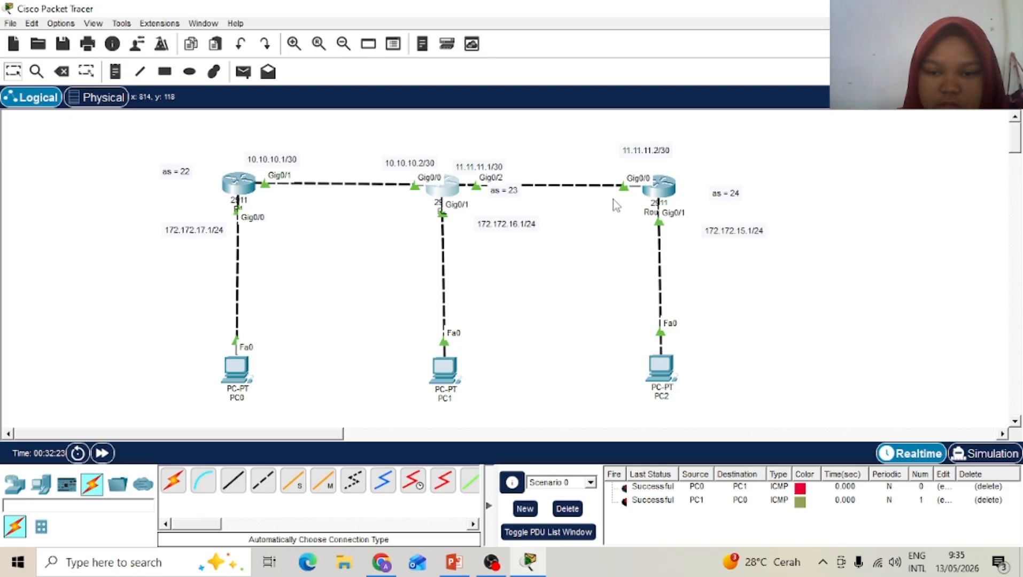
Step: Display Router2's IP routing table with do show ip route, check its BGP entries, and close its configuration window
left_click(671, 195)
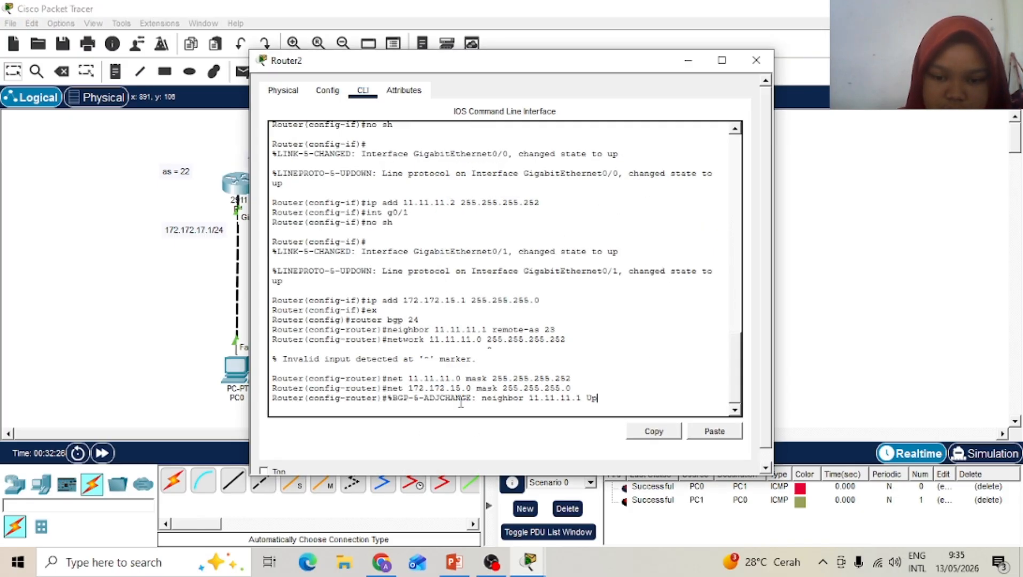
key("Return")
key("Return")
type("do")
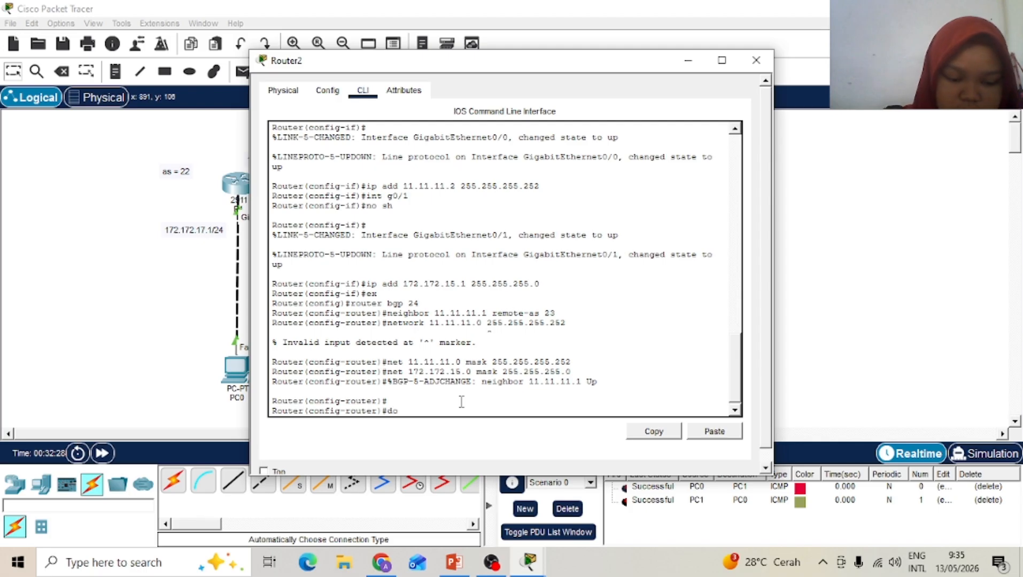
type(" show ip route")
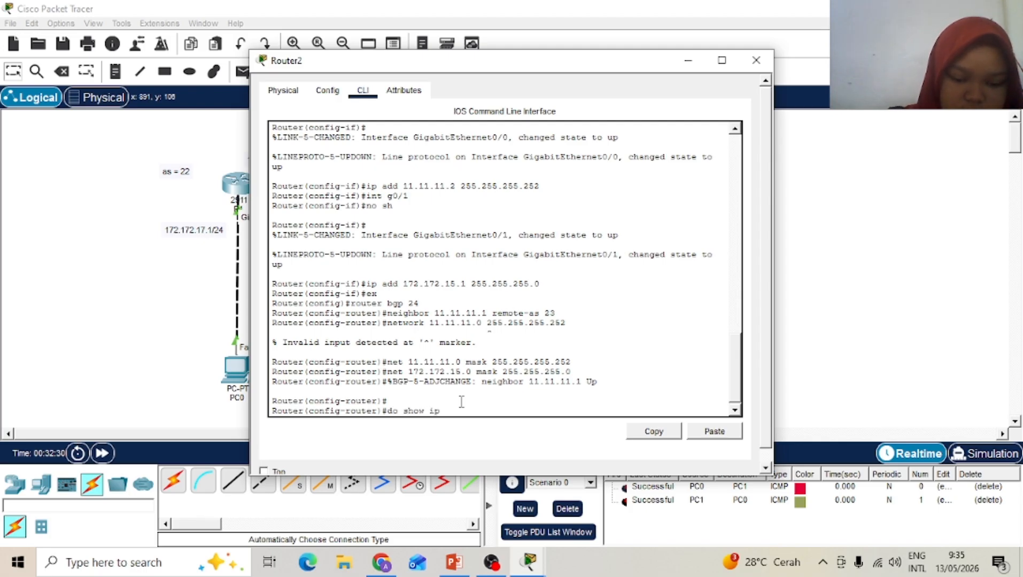
key("Return")
key("Return")
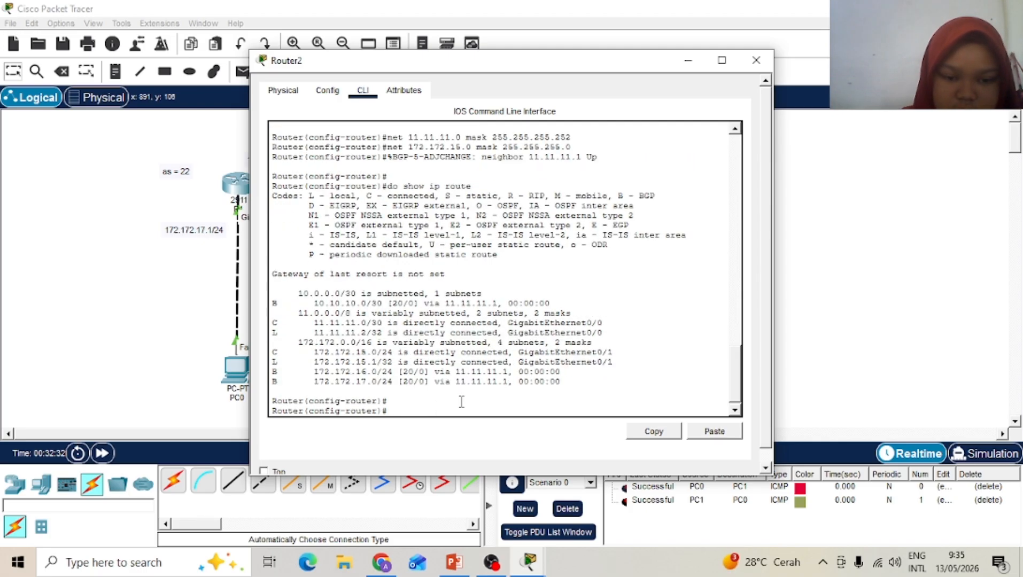
key("Return")
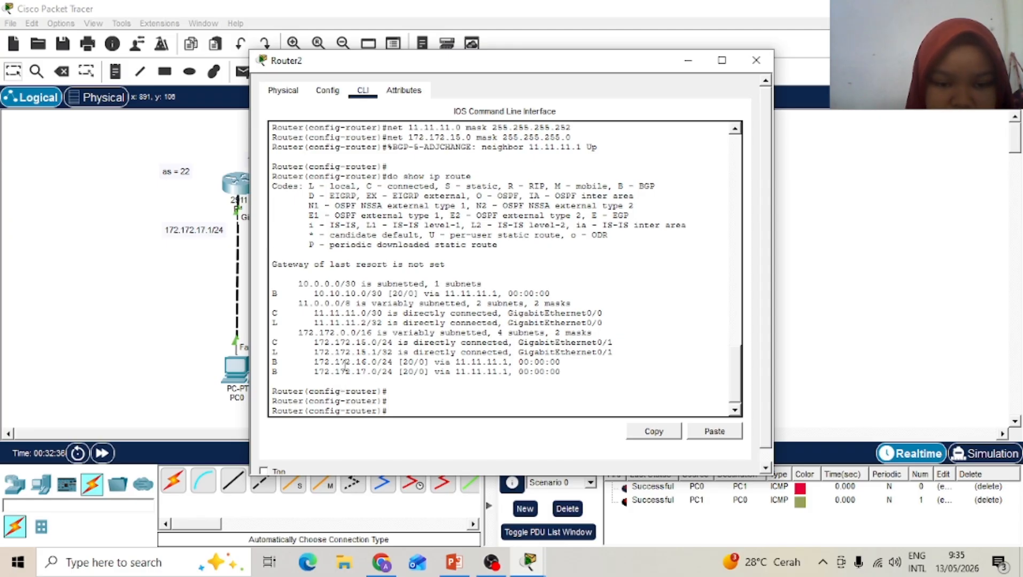
left_click(755, 60)
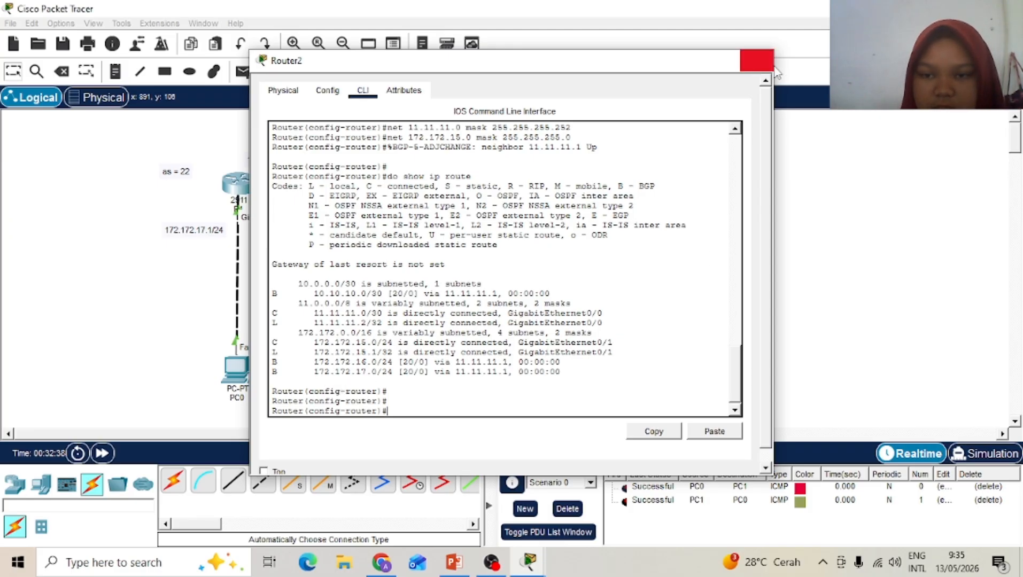
Step: Display R2's IP routing table with do show ip route and close its configuration window
left_click(441, 187)
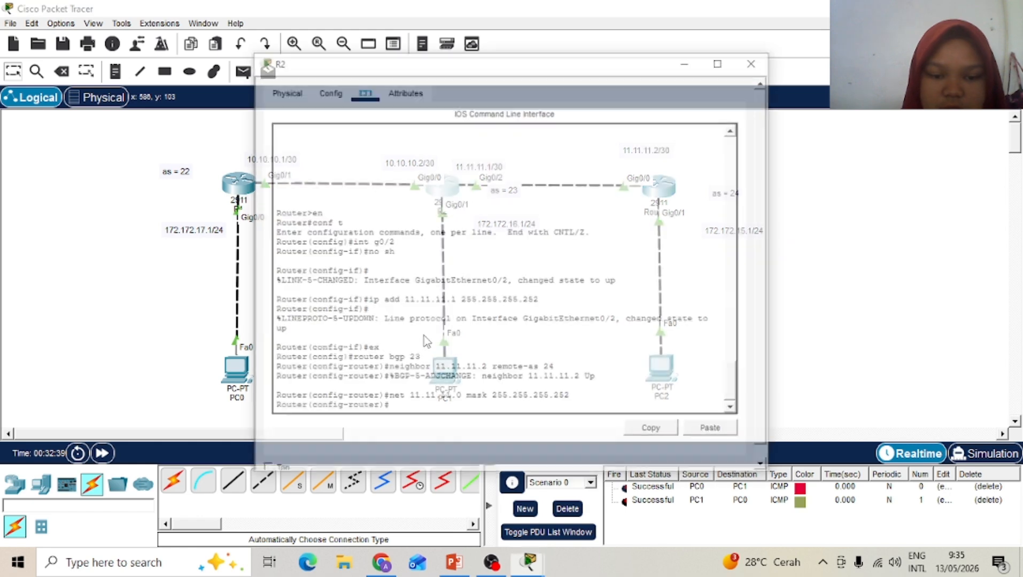
type("do")
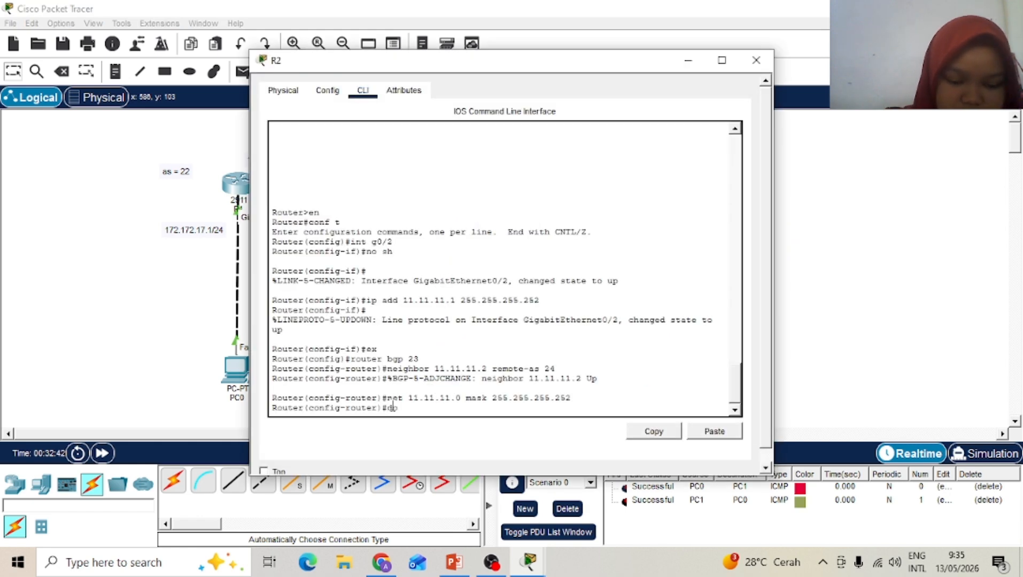
type(" show ip route")
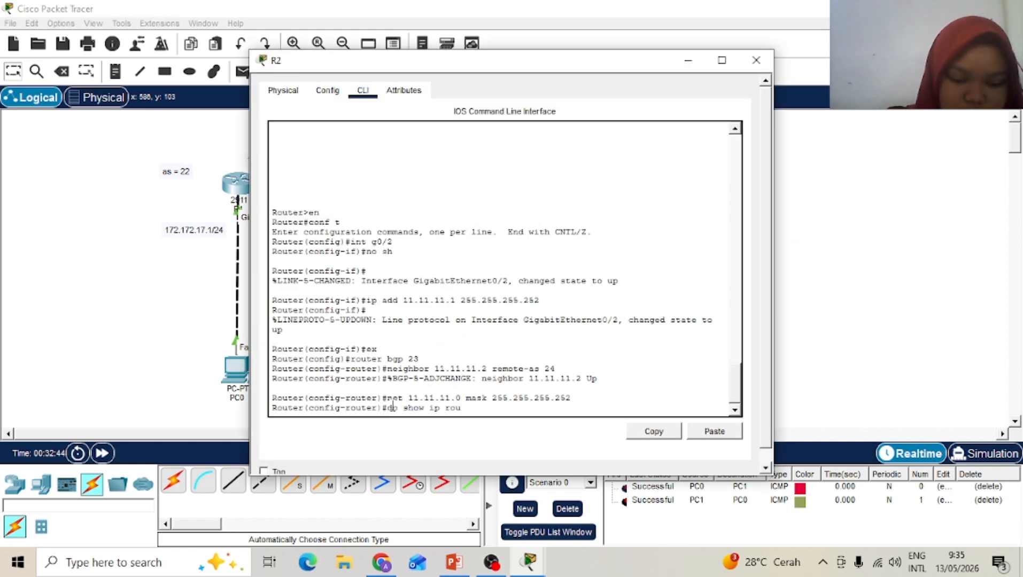
key("Return")
key("Return")
key("Return")
key("Return")
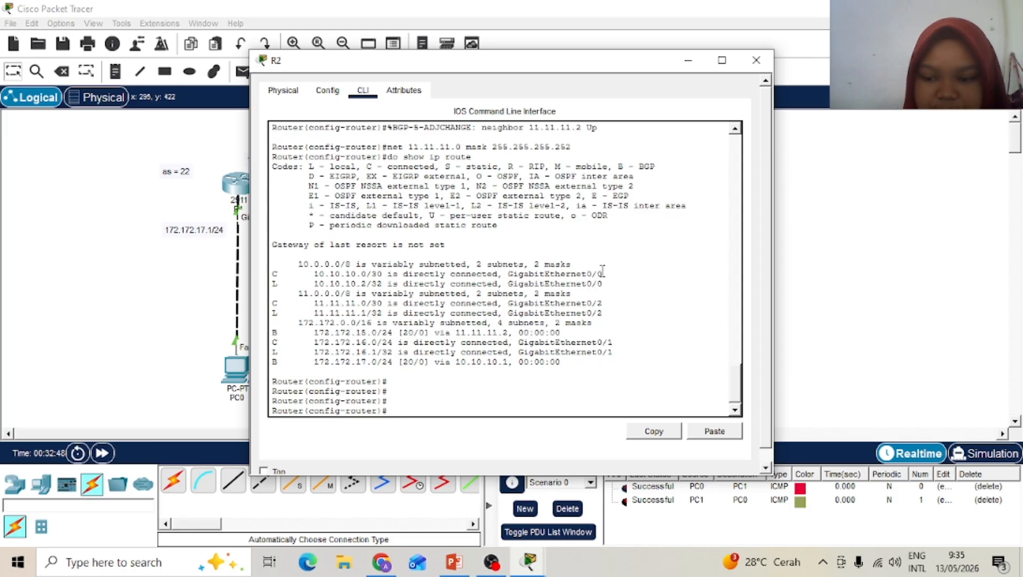
left_click(765, 63)
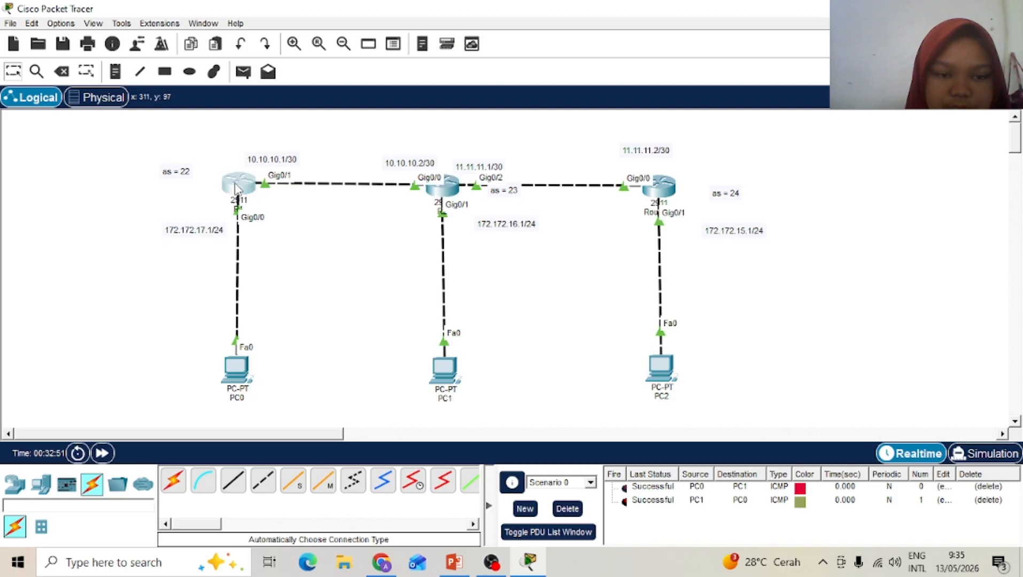
Step: Open R1's command line and enter global configuration mode through privileged mode
left_click(235, 183)
left_click(292, 381)
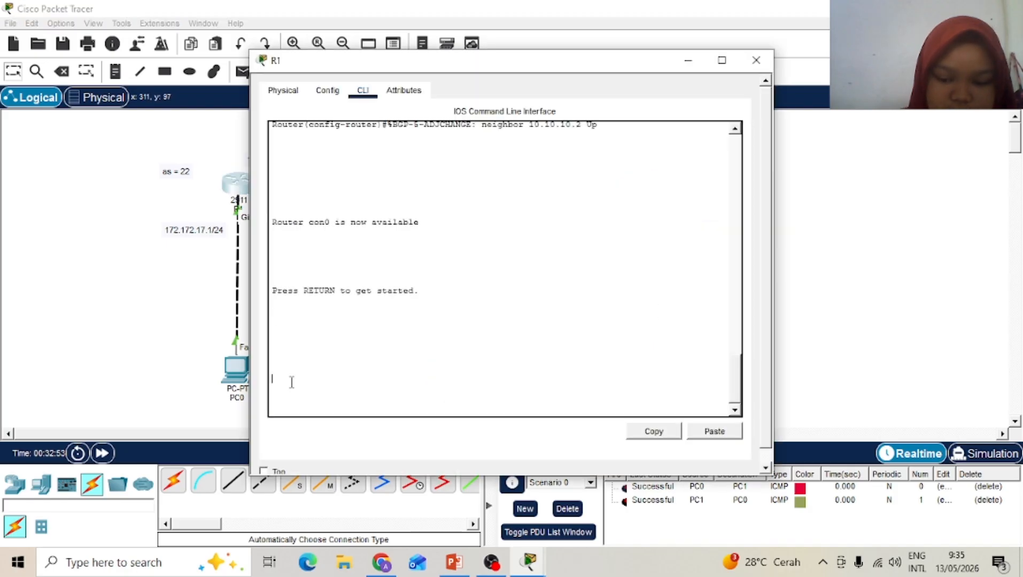
key("Return")
type("er>e")
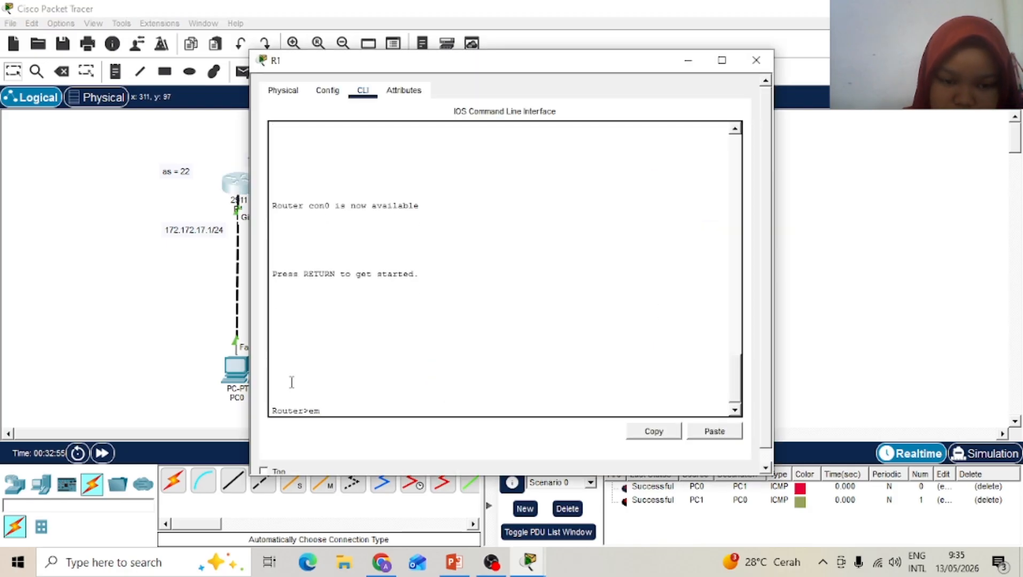
type("n")
key("Return")
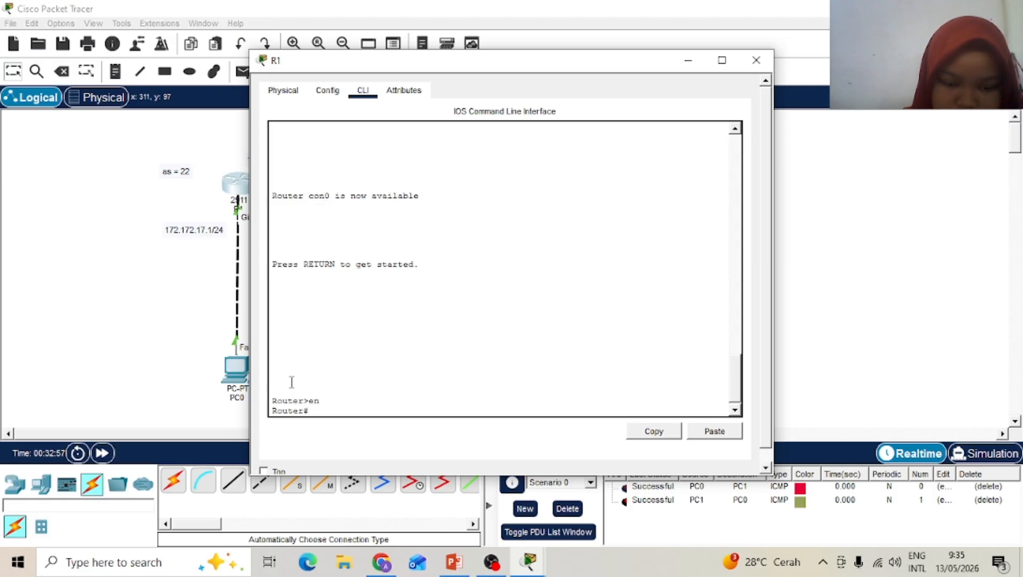
type("conf t")
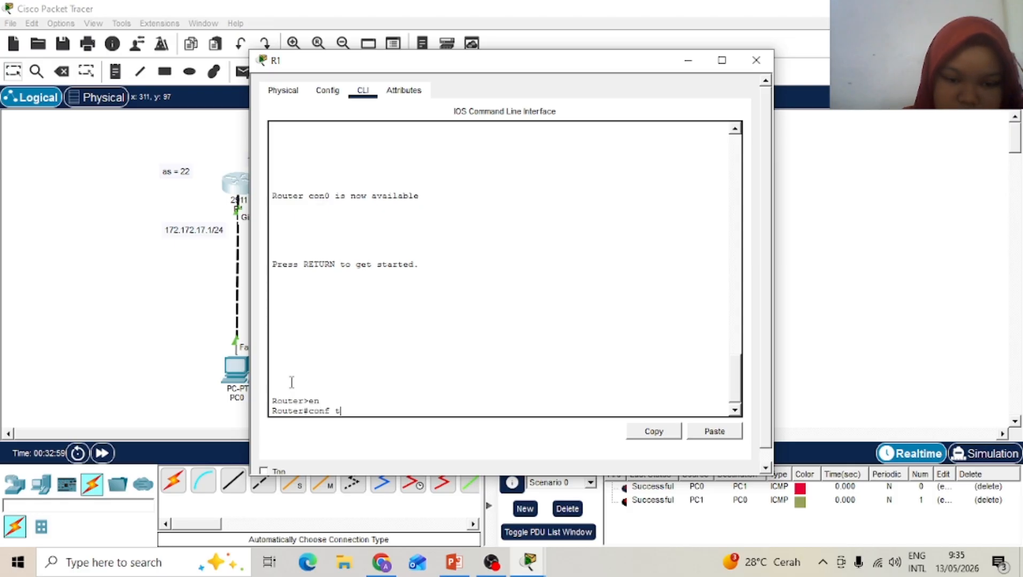
key("Return")
Step: Display R1's IP routing table with do show ip route and close its configuration window
type("do sh")
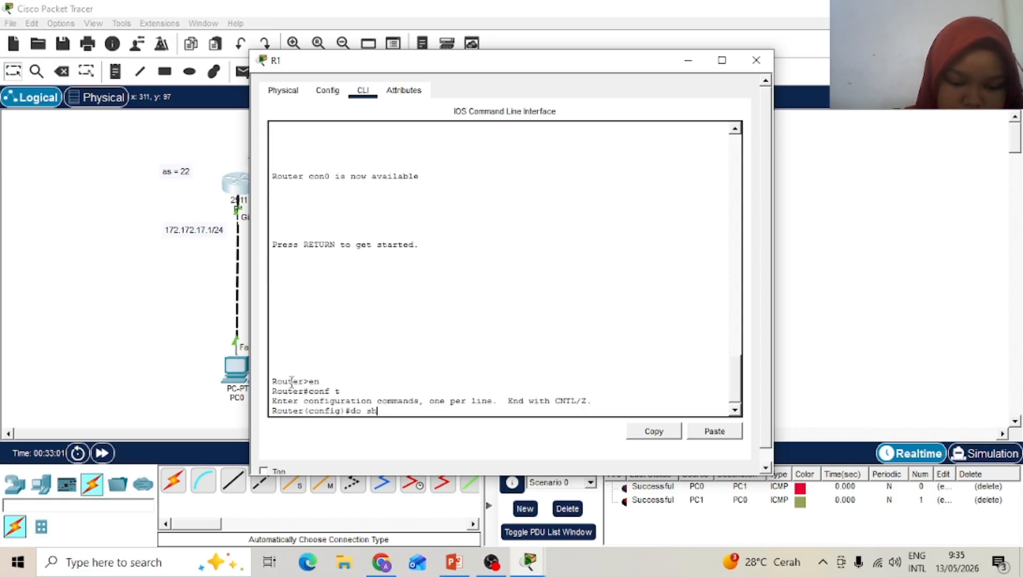
type("ow ip route")
key("Return")
key("Return")
key("Return")
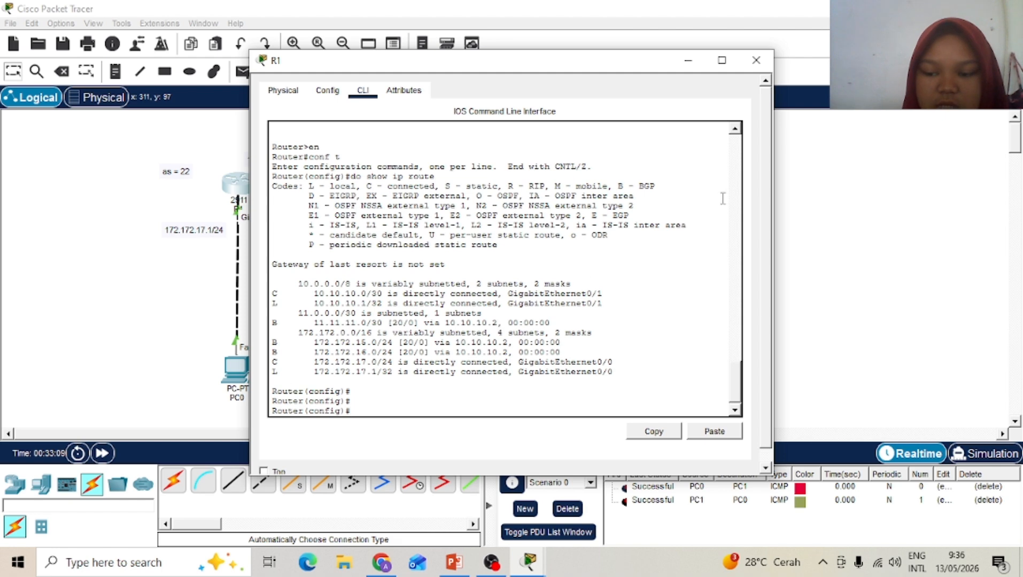
left_click(745, 61)
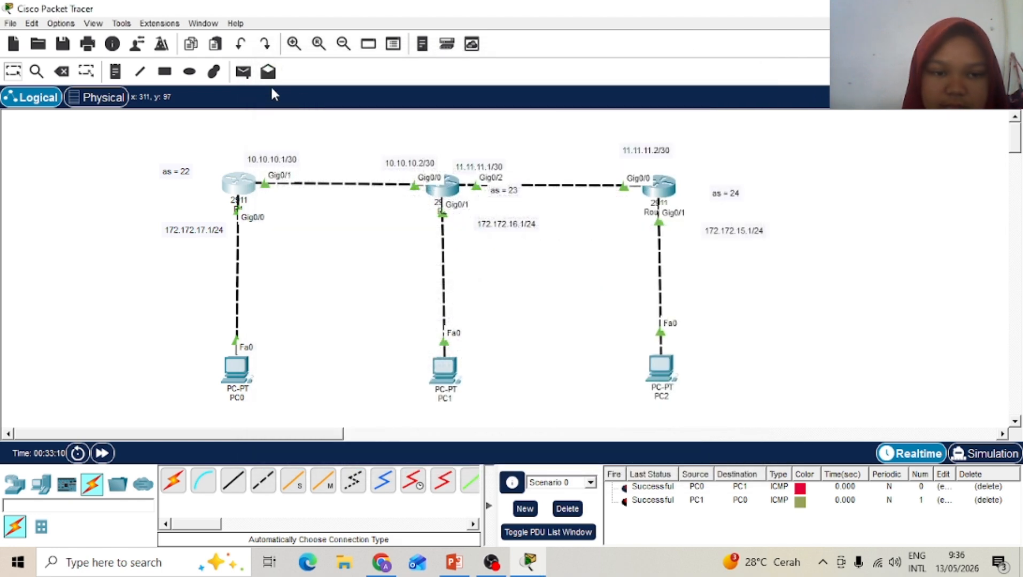
Step: Test connectivity by sending a simple PDU from PC0 to PC2 and firing it again
left_click(244, 71)
left_click(235, 366)
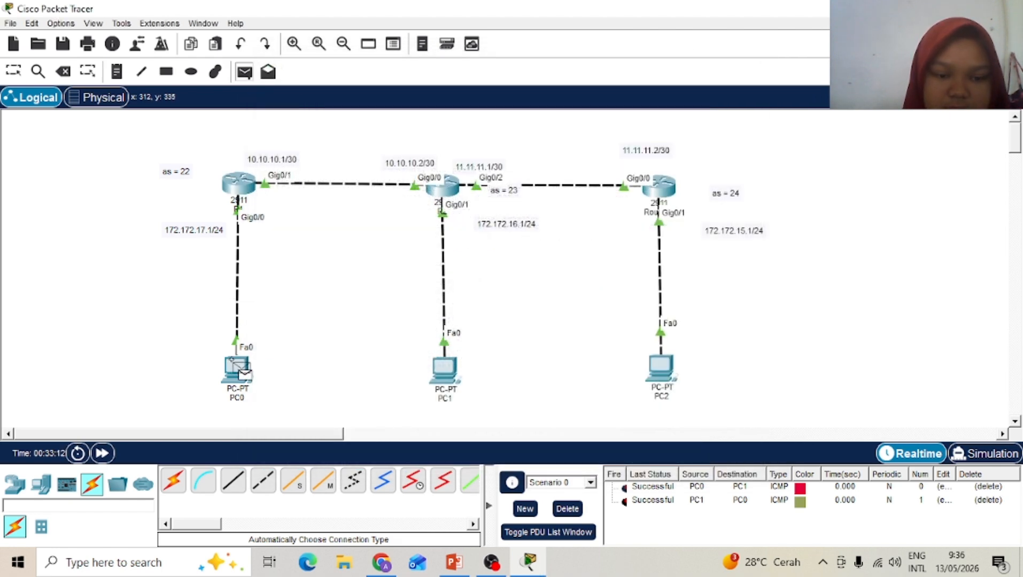
left_click(654, 365)
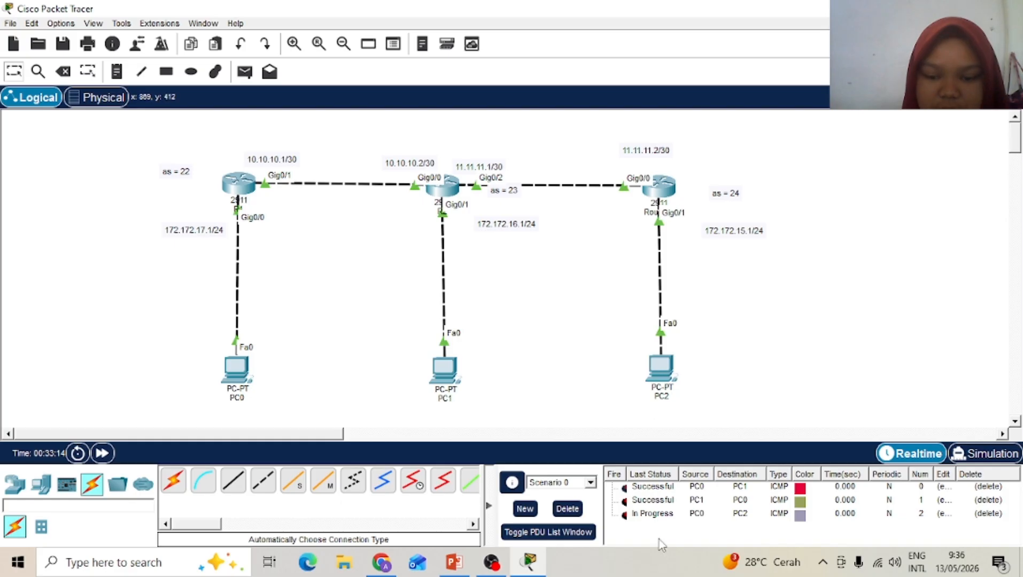
double_click(625, 515)
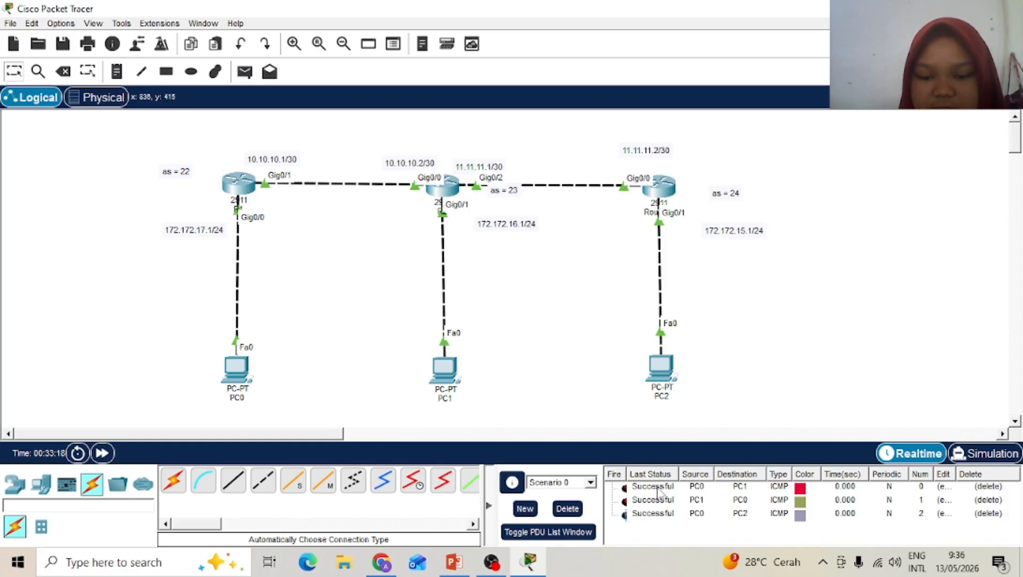
Step: Delete the PDUs of Scenario 0 and send a new simple PDU from PC1 to PC2
left_click(567, 508)
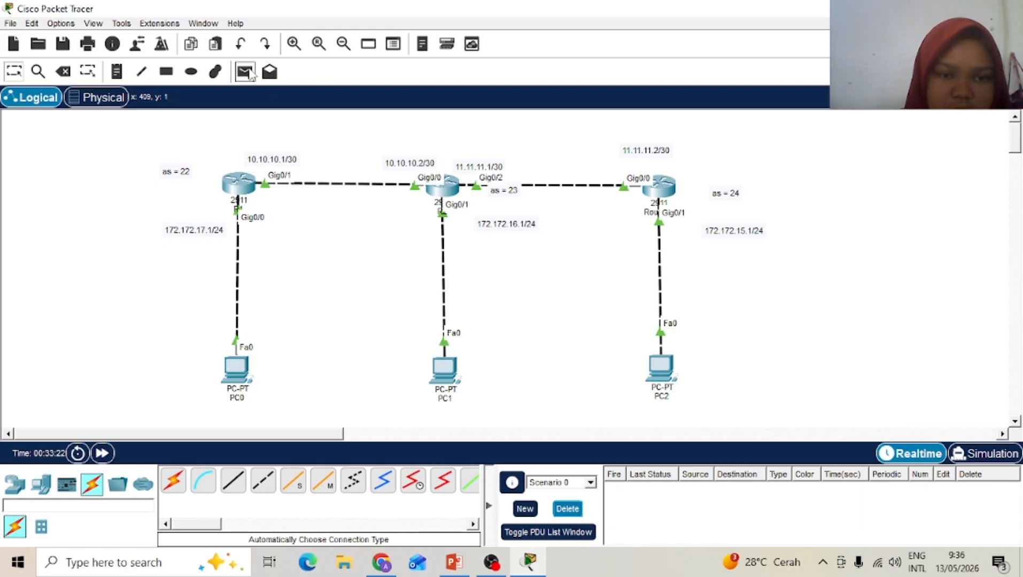
left_click(244, 71)
left_click(434, 369)
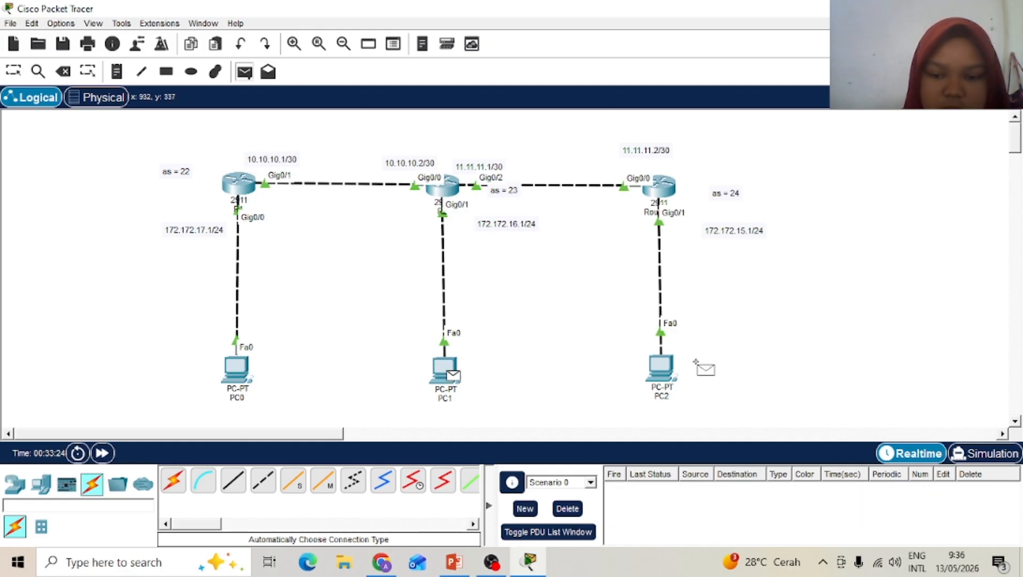
left_click(663, 368)
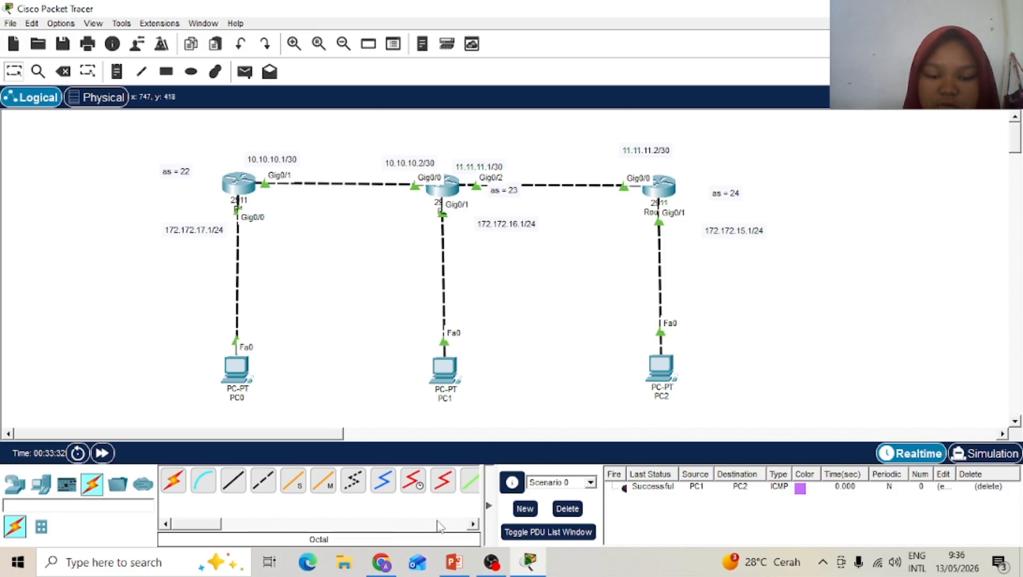
Step: Switch to the DYNAMIC ROUTING presentation in PowerPoint and show its title slide
left_click(450, 568)
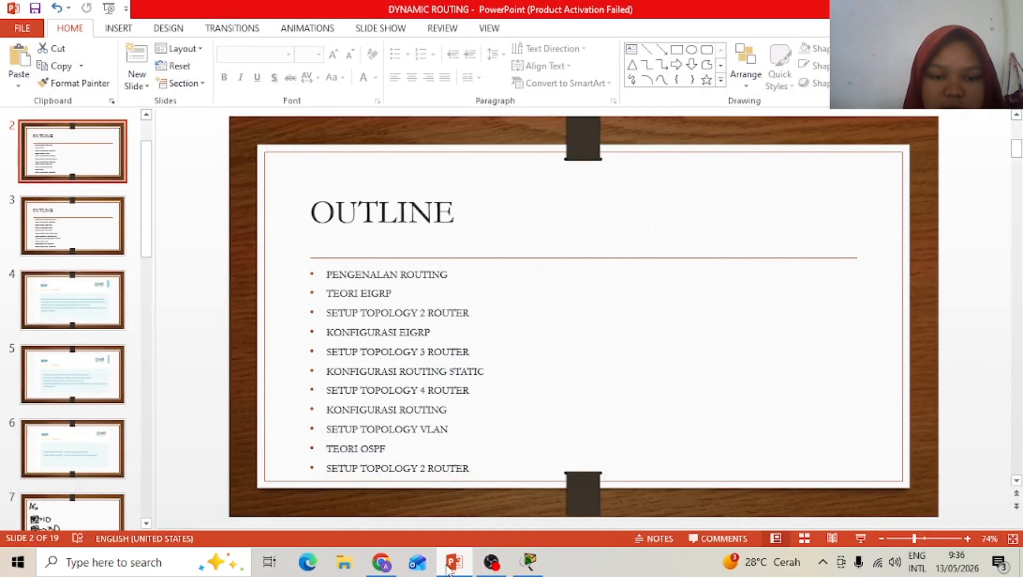
scroll(146, 123, "up", 3)
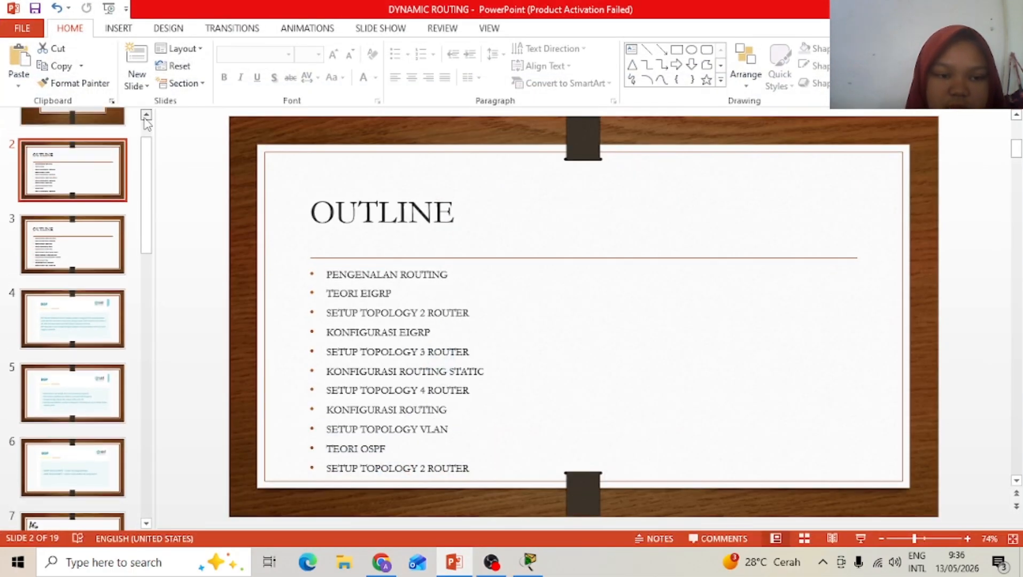
left_click(117, 129)
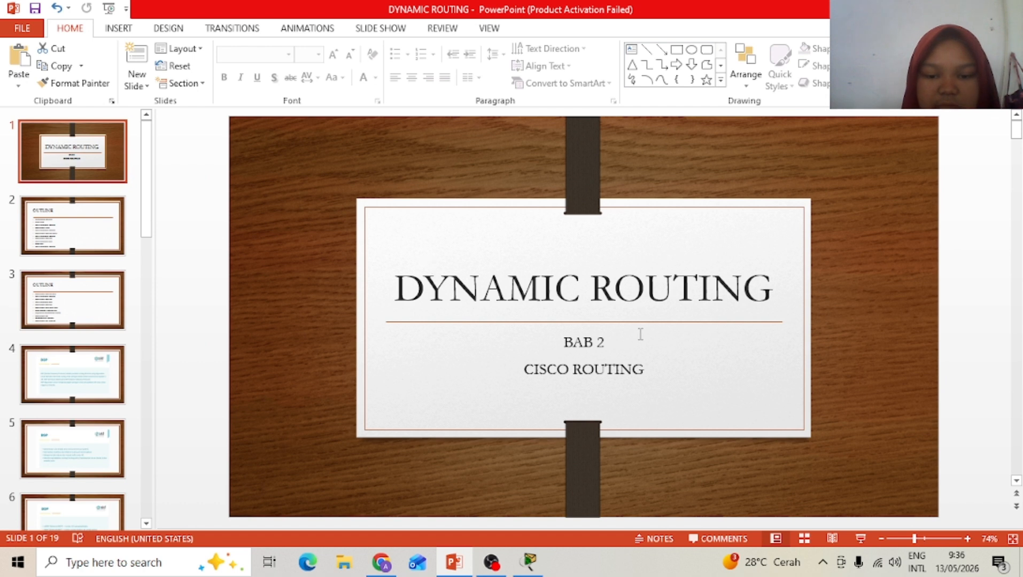